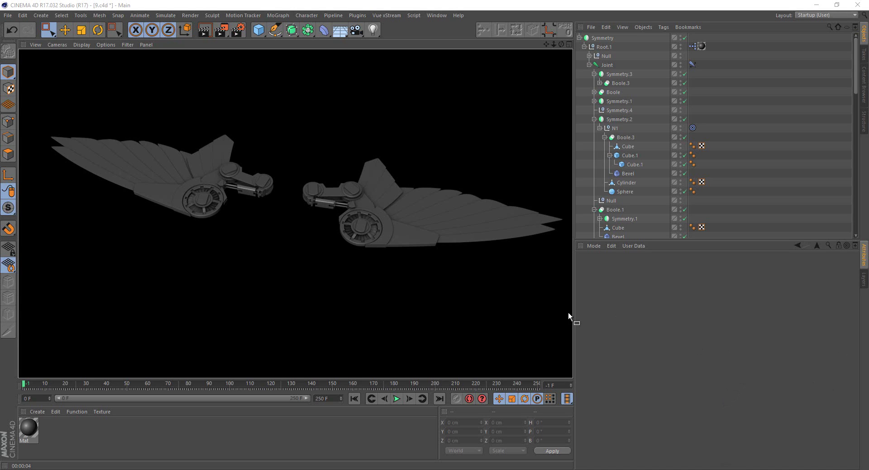
From a front-on view, blend both wings toward their folded pose with the Root.1.1 slider
{"action": "left_click", "coordinate": [327, 240]}
{"action": "mouse_move", "coordinate": [339, 179]}
{"action": "left_mouse_down", "text": "alt"}
{"action": "mouse_move", "coordinate": [315, 190]}
{"action": "mouse_move", "coordinate": [335, 213]}
{"action": "mouse_move", "coordinate": [344, 201]}
{"action": "mouse_move", "coordinate": [316, 329]}
{"action": "left_mouse_up", "text": "alt"}
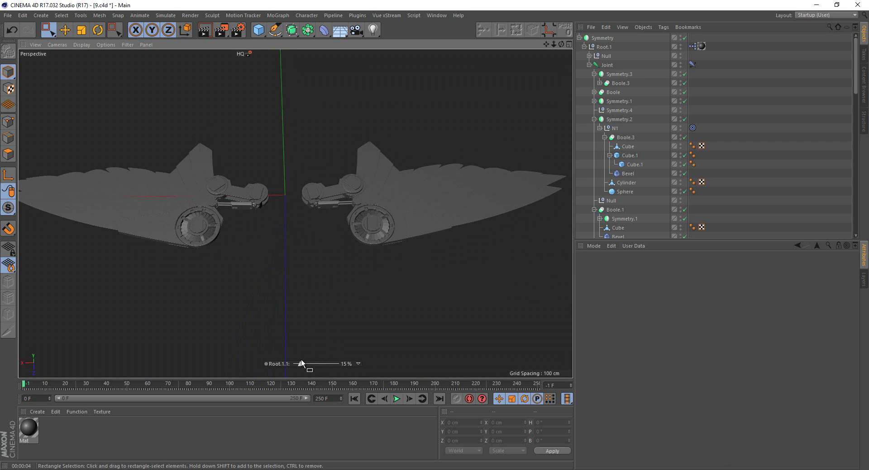
{"action": "mouse_move", "coordinate": [300, 363]}
{"action": "left_mouse_down"}
{"action": "mouse_move", "coordinate": [355, 362]}
{"action": "mouse_move", "coordinate": [286, 361]}
{"action": "mouse_move", "coordinate": [278, 221]}
{"action": "mouse_move", "coordinate": [127, 226]}
{"action": "mouse_move", "coordinate": [97, 216]}
{"action": "mouse_move", "coordinate": [239, 205]}
{"action": "mouse_move", "coordinate": [218, 230]}
{"action": "mouse_move", "coordinate": [421, 191]}
{"action": "left_mouse_up"}
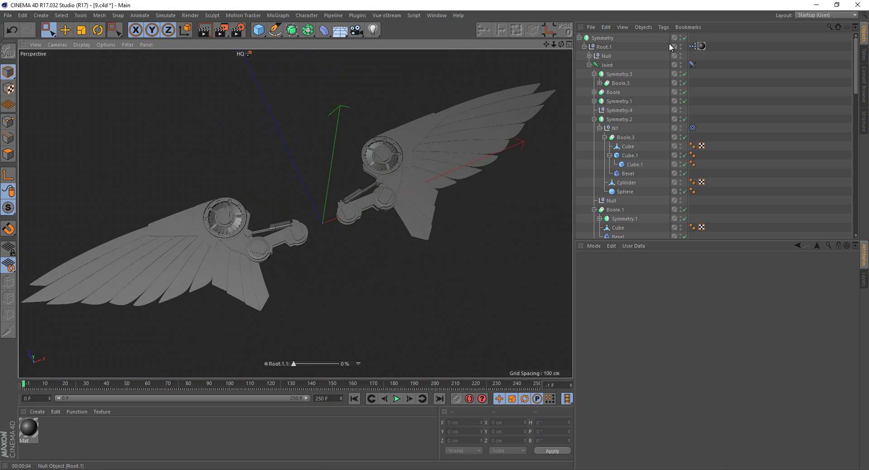
Disable the Symmetry object, then blend the remaining wing's pose to 71%
{"action": "left_click", "coordinate": [684, 38]}
{"action": "mouse_move", "coordinate": [210, 299]}
{"action": "left_mouse_down", "text": "alt"}
{"action": "mouse_move", "coordinate": [208, 231]}
{"action": "mouse_move", "coordinate": [180, 245]}
{"action": "mouse_move", "coordinate": [223, 232]}
{"action": "mouse_move", "coordinate": [279, 231]}
{"action": "left_mouse_up", "text": "alt"}
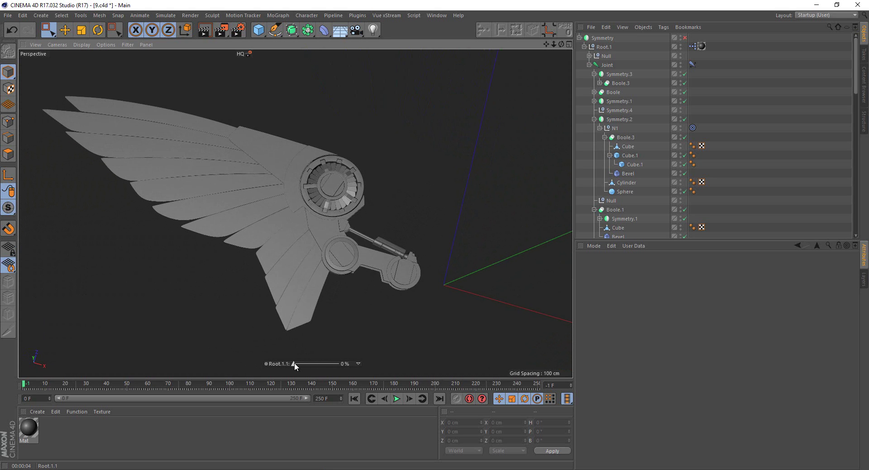
{"action": "mouse_move", "coordinate": [294, 364]}
{"action": "left_mouse_down"}
{"action": "mouse_move", "coordinate": [314, 364]}
{"action": "mouse_move", "coordinate": [289, 364]}
{"action": "left_mouse_up"}
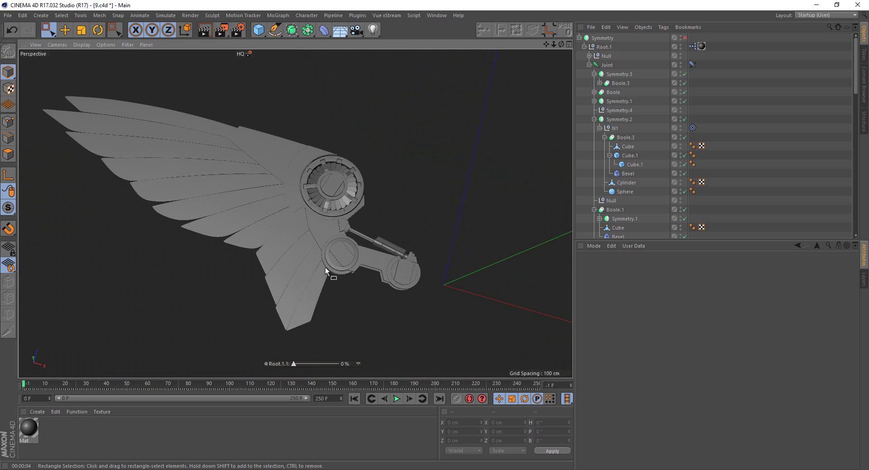
{"action": "mouse_move", "coordinate": [326, 268]}
{"action": "left_mouse_down", "text": "alt"}
{"action": "mouse_move", "coordinate": [233, 254]}
{"action": "mouse_move", "coordinate": [248, 240]}
{"action": "mouse_move", "coordinate": [287, 263]}
{"action": "mouse_move", "coordinate": [266, 248]}
{"action": "left_mouse_up", "text": "alt"}
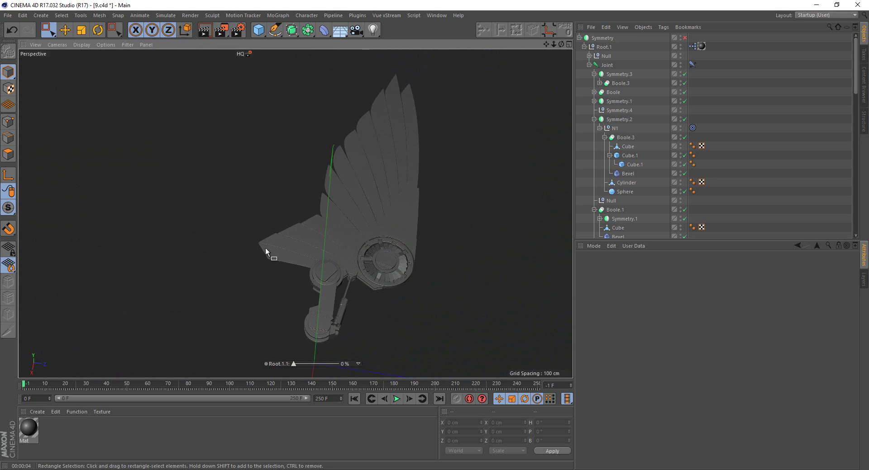
{"action": "mouse_move", "coordinate": [294, 364]}
{"action": "left_mouse_down"}
{"action": "mouse_move", "coordinate": [326, 365]}
{"action": "mouse_move", "coordinate": [302, 364]}
{"action": "mouse_move", "coordinate": [341, 353]}
{"action": "left_mouse_up"}
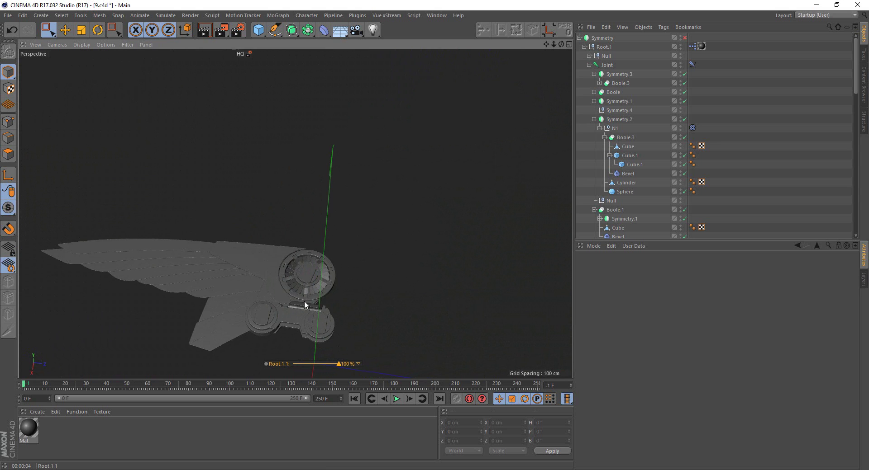
Orbit around the wing, reset the pose blend to 0%, then set it to 16%
{"action": "mouse_move", "coordinate": [304, 300]}
{"action": "left_mouse_down", "text": "alt"}
{"action": "mouse_move", "coordinate": [344, 312]}
{"action": "mouse_move", "coordinate": [347, 331]}
{"action": "mouse_move", "coordinate": [320, 313]}
{"action": "mouse_move", "coordinate": [352, 213]}
{"action": "mouse_move", "coordinate": [330, 181]}
{"action": "mouse_move", "coordinate": [466, 209]}
{"action": "mouse_move", "coordinate": [507, 191]}
{"action": "mouse_move", "coordinate": [438, 236]}
{"action": "left_mouse_up", "text": "alt"}
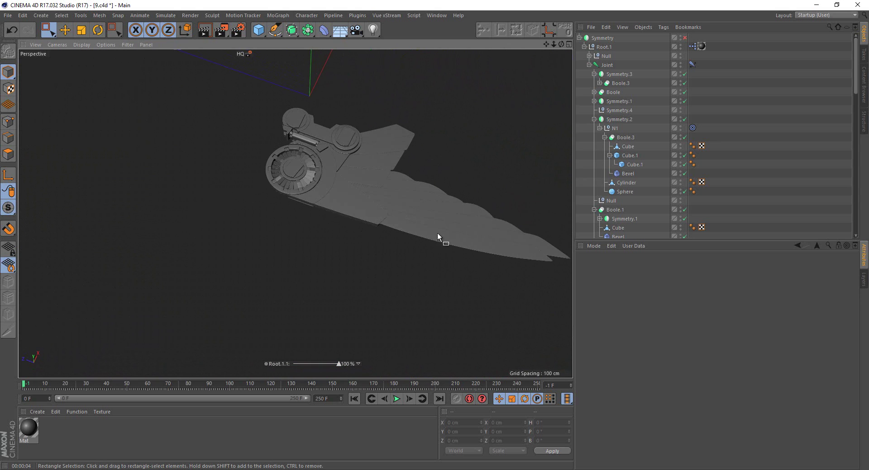
{"action": "left_click_drag", "start_coordinate": [331, 369], "coordinate": [286, 378]}
{"action": "mouse_move", "coordinate": [256, 255]}
{"action": "left_mouse_down", "text": "alt"}
{"action": "mouse_move", "coordinate": [323, 257]}
{"action": "mouse_move", "coordinate": [223, 260]}
{"action": "mouse_move", "coordinate": [280, 106]}
{"action": "mouse_move", "coordinate": [434, 234]}
{"action": "mouse_move", "coordinate": [188, 254]}
{"action": "mouse_move", "coordinate": [265, 257]}
{"action": "mouse_move", "coordinate": [258, 275]}
{"action": "mouse_move", "coordinate": [267, 270]}
{"action": "mouse_move", "coordinate": [274, 305]}
{"action": "left_mouse_up", "text": "alt"}
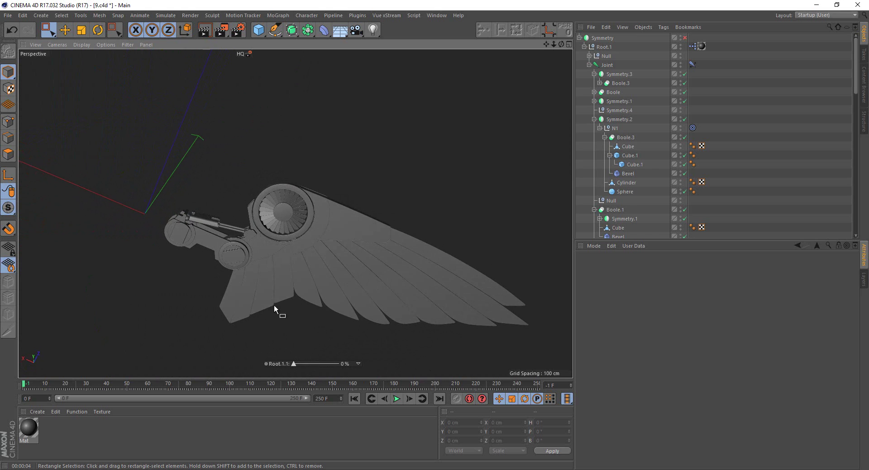
{"action": "mouse_move", "coordinate": [295, 365]}
{"action": "left_mouse_down"}
{"action": "mouse_move", "coordinate": [322, 376]}
{"action": "mouse_move", "coordinate": [288, 378]}
{"action": "left_mouse_up"}
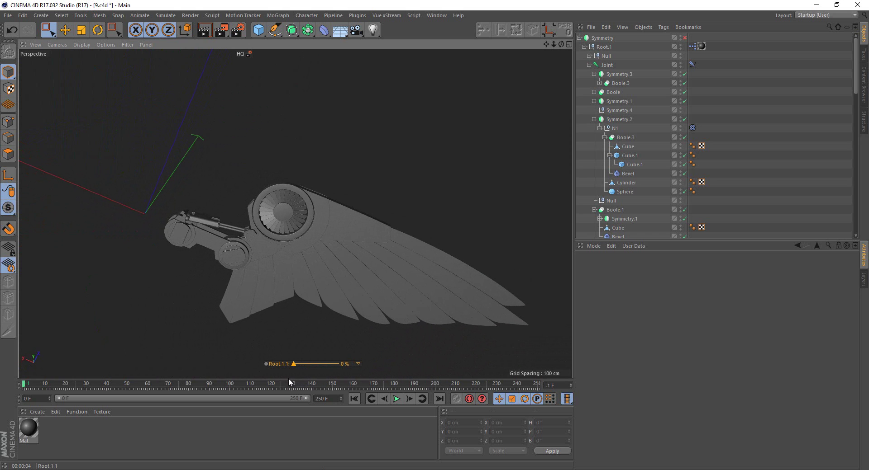
Zoom in close on the wing and blend its pose up to 94%
{"action": "scroll", "coordinate": [317, 335], "scroll_direction": "up", "scroll_amount": 3}
{"action": "scroll", "coordinate": [379, 267], "scroll_direction": "up", "scroll_amount": 3}
{"action": "mouse_move", "coordinate": [379, 267]}
{"action": "middle_mouse_down", "text": "alt"}
{"action": "mouse_move", "coordinate": [417, 262]}
{"action": "mouse_move", "coordinate": [450, 290]}
{"action": "mouse_move", "coordinate": [499, 363]}
{"action": "mouse_move", "coordinate": [435, 234]}
{"action": "mouse_move", "coordinate": [359, 181]}
{"action": "mouse_move", "coordinate": [338, 240]}
{"action": "mouse_move", "coordinate": [355, 252]}
{"action": "mouse_move", "coordinate": [368, 314]}
{"action": "middle_mouse_up", "text": "alt"}
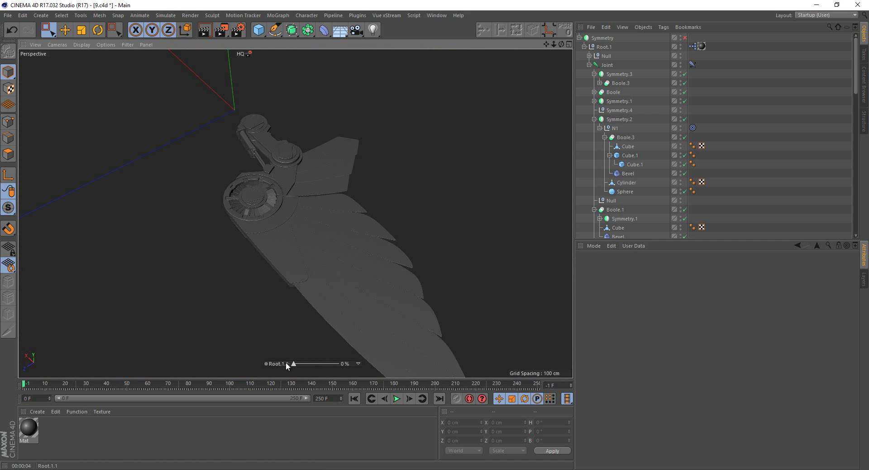
{"action": "left_click_drag", "start_coordinate": [293, 365], "coordinate": [336, 364]}
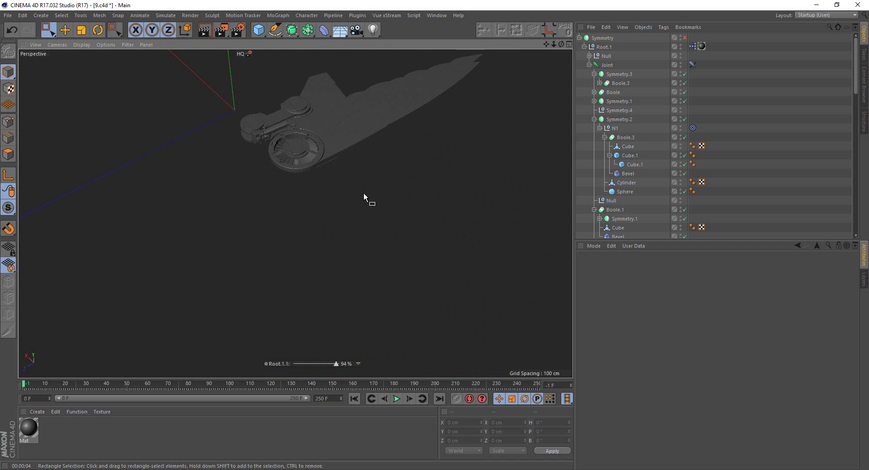
{"action": "mouse_move", "coordinate": [364, 196]}
{"action": "middle_mouse_down", "text": "alt"}
{"action": "mouse_move", "coordinate": [299, 295]}
{"action": "mouse_move", "coordinate": [302, 209]}
{"action": "mouse_move", "coordinate": [263, 248]}
{"action": "mouse_move", "coordinate": [265, 220]}
{"action": "middle_mouse_up", "text": "alt"}
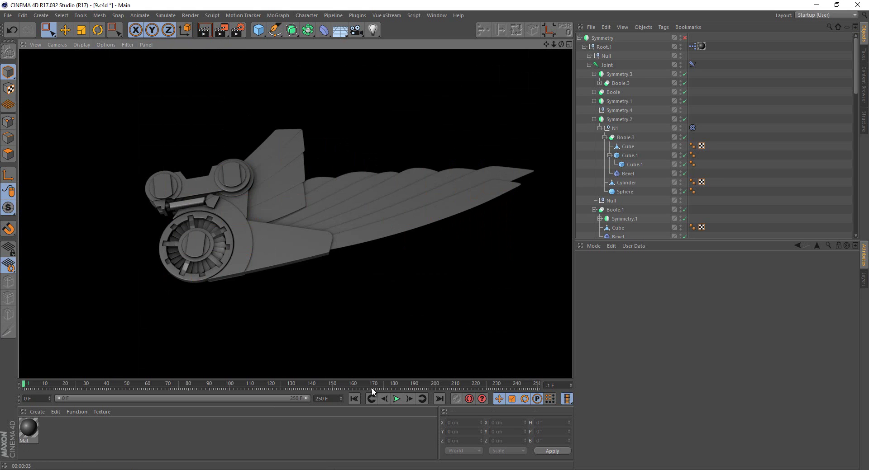
Back in the editor view, set the wing pose blend to 90%, then 18%
{"action": "left_click", "coordinate": [369, 305]}
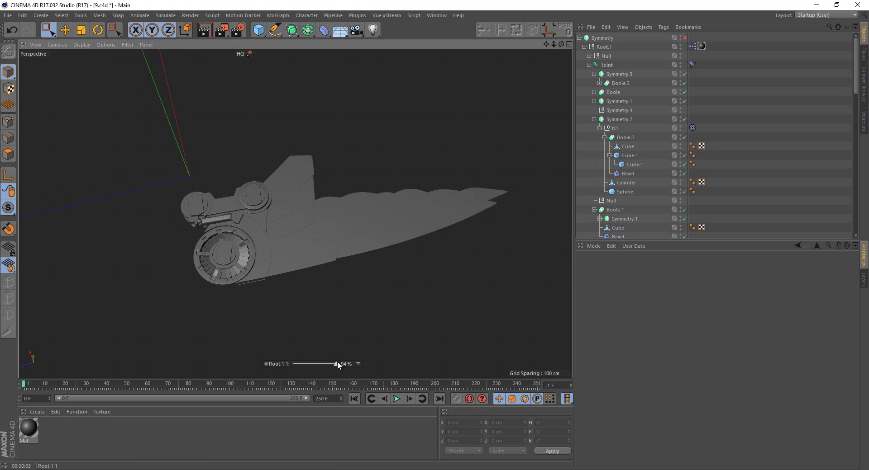
{"action": "left_click_drag", "start_coordinate": [339, 364], "coordinate": [301, 369]}
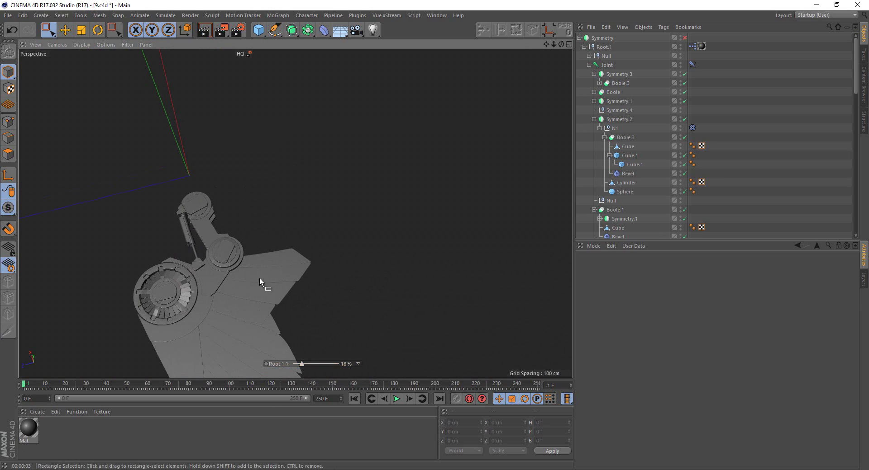
{"action": "mouse_move", "coordinate": [259, 278]}
{"action": "left_mouse_down", "text": "alt"}
{"action": "mouse_move", "coordinate": [366, 284]}
{"action": "mouse_move", "coordinate": [315, 204]}
{"action": "mouse_move", "coordinate": [296, 225]}
{"action": "left_mouse_up", "text": "alt"}
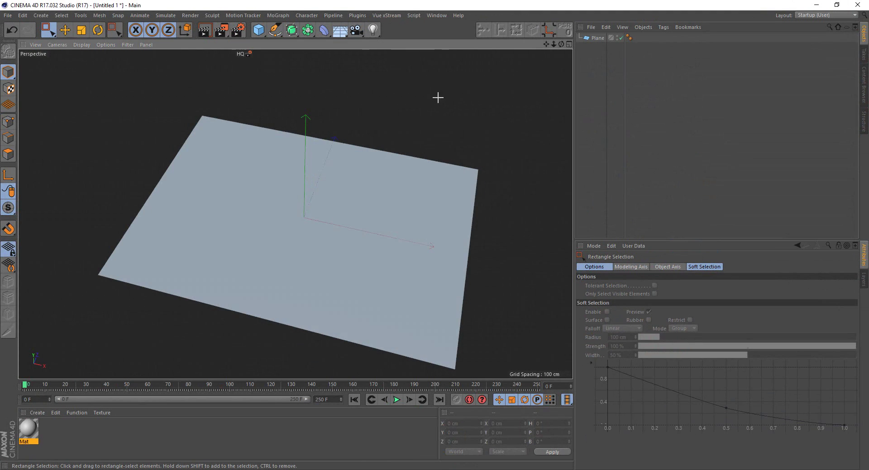
Load the bird sketch as Mat's Color texture, with No Scaling editor preview
{"action": "left_click", "coordinate": [32, 433]}
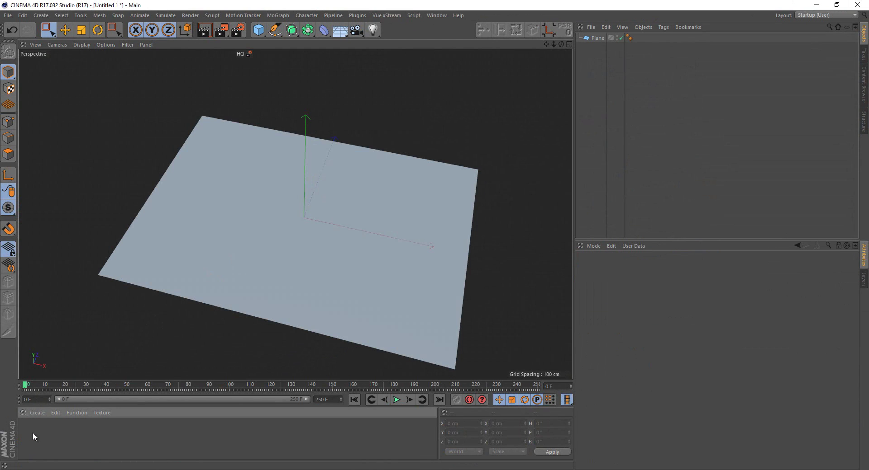
{"action": "double_click", "coordinate": [32, 433]}
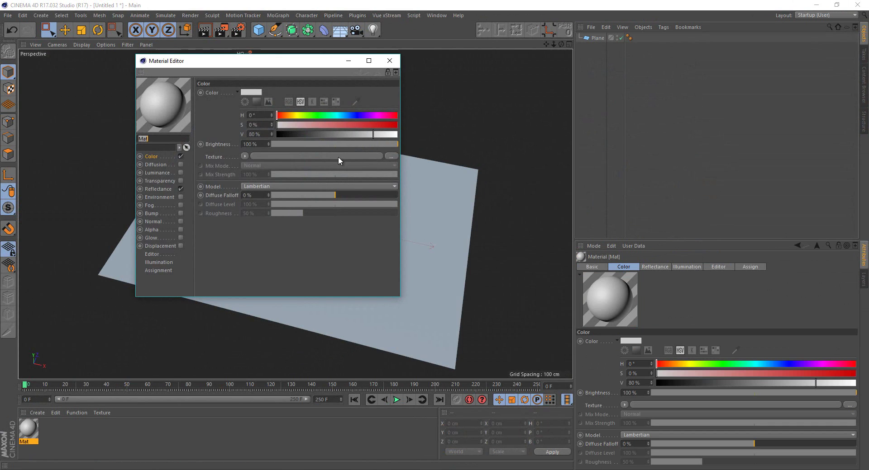
{"action": "left_click", "coordinate": [389, 157]}
{"action": "double_click", "coordinate": [677, 138]}
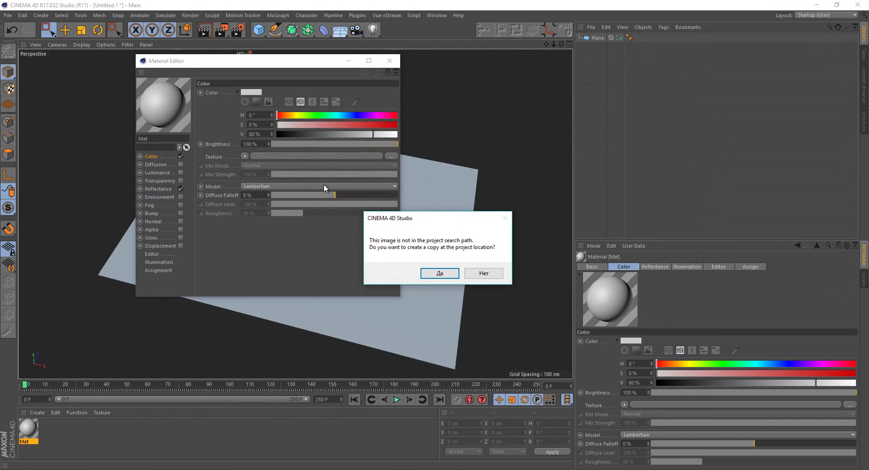
{"action": "left_click", "coordinate": [474, 275]}
{"action": "left_click", "coordinate": [165, 254]}
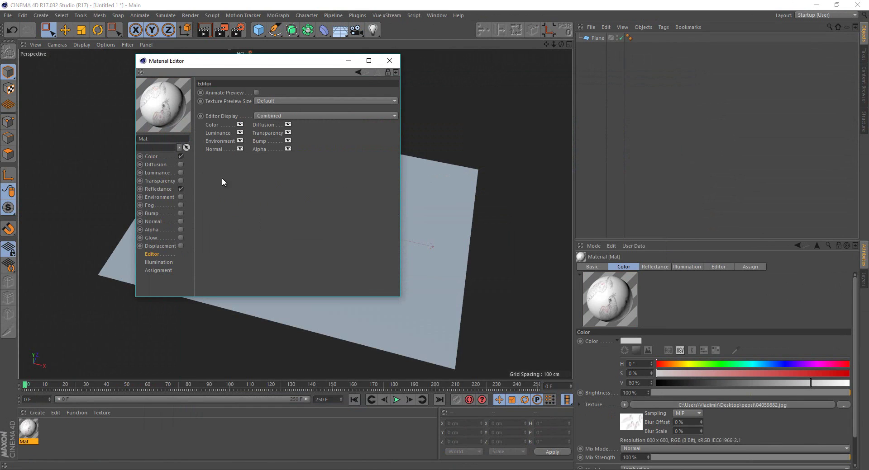
{"action": "left_click", "coordinate": [290, 104]}
{"action": "left_click", "coordinate": [276, 119]}
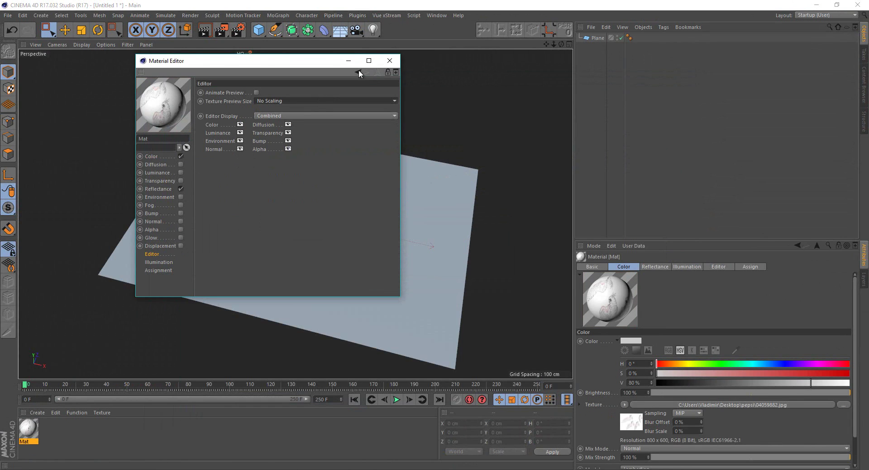
{"action": "left_click", "coordinate": [388, 60]}
Apply the Mat material to the Plane and maximize the Top view
{"action": "mouse_move", "coordinate": [29, 429]}
{"action": "left_mouse_down"}
{"action": "mouse_move", "coordinate": [268, 245]}
{"action": "mouse_move", "coordinate": [290, 240]}
{"action": "left_mouse_up"}
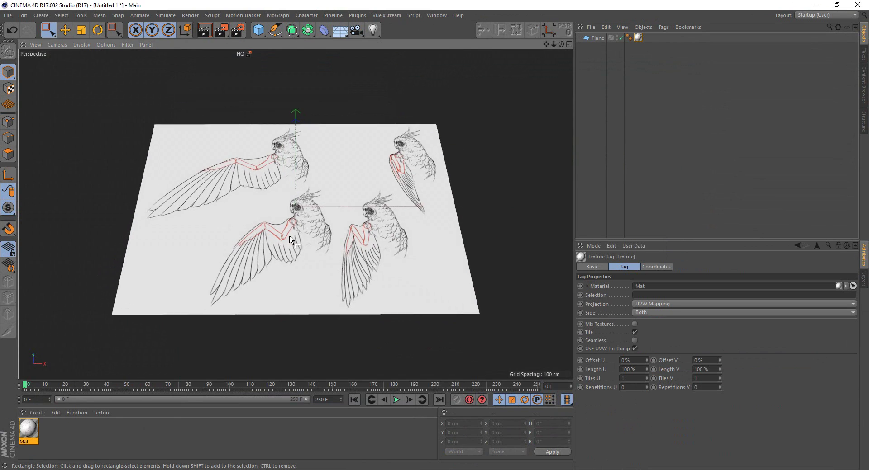
{"action": "middle_click", "coordinate": [290, 240]}
{"action": "middle_click", "coordinate": [538, 77]}
{"action": "scroll", "coordinate": [383, 175], "scroll_direction": "down", "scroll_amount": 3}
{"action": "scroll", "coordinate": [340, 165], "scroll_direction": "down", "scroll_amount": 2}
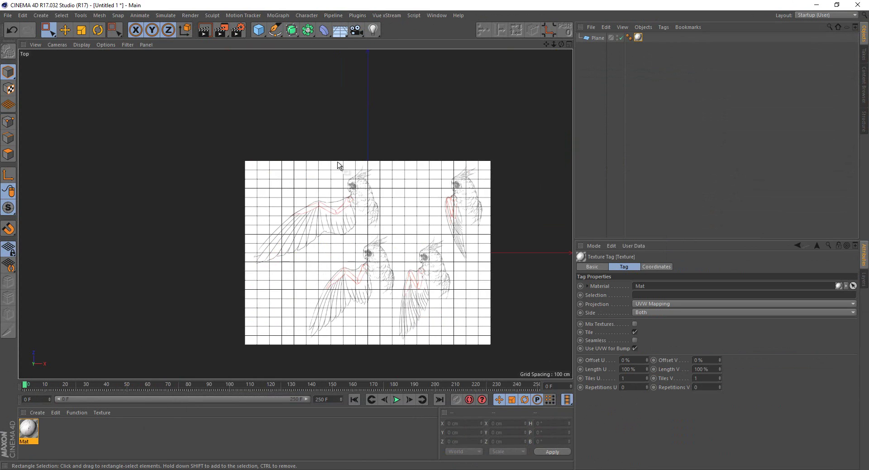
{"action": "scroll", "coordinate": [338, 166], "scroll_direction": "up", "scroll_amount": 3}
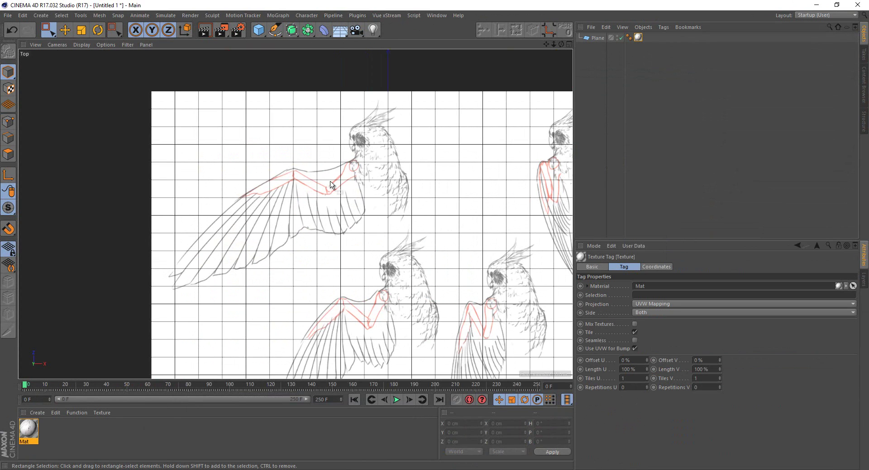
{"action": "left_click", "coordinate": [306, 15]}
Place the first joint above the bird's head and add a child joint about 94 cm away
{"action": "left_click", "coordinate": [335, 99]}
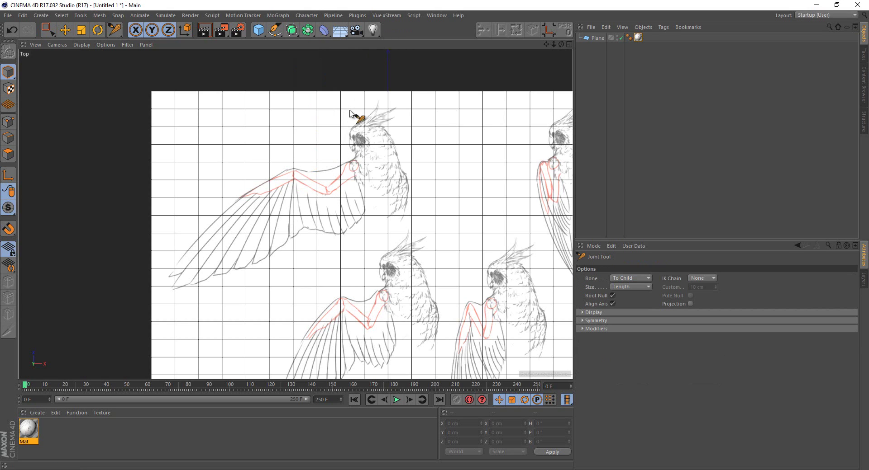
{"action": "left_click", "coordinate": [354, 167], "text": "ctrl"}
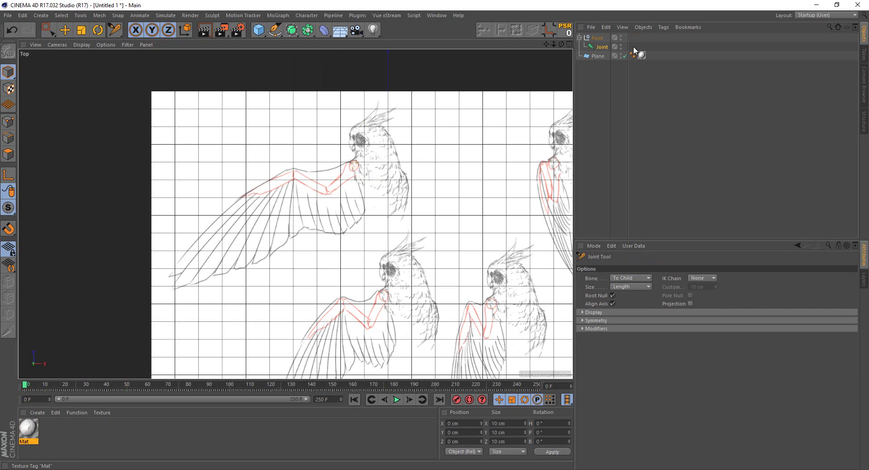
{"action": "left_click", "coordinate": [604, 49]}
{"action": "left_click_drag", "start_coordinate": [603, 51], "coordinate": [603, 54], "text": "ctrl"}
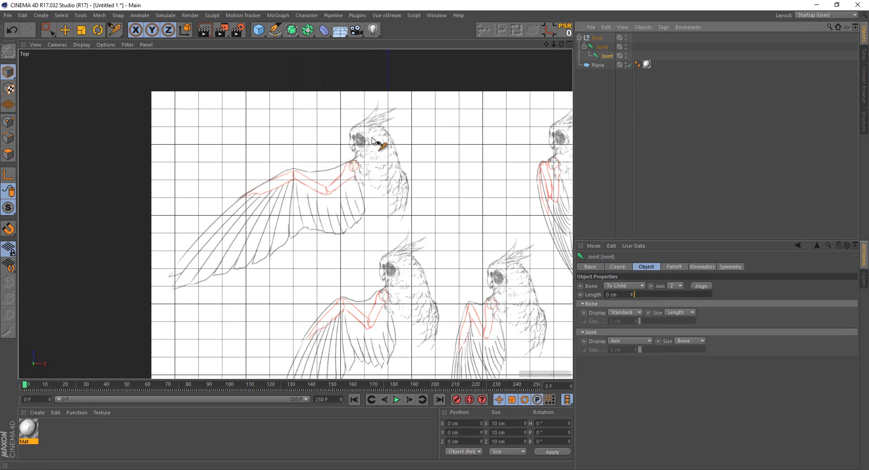
{"action": "scroll", "coordinate": [380, 141], "scroll_direction": "up", "scroll_amount": 3}
{"action": "key", "text": "0"}
{"action": "left_click_drag", "start_coordinate": [379, 91], "coordinate": [377, 73]}
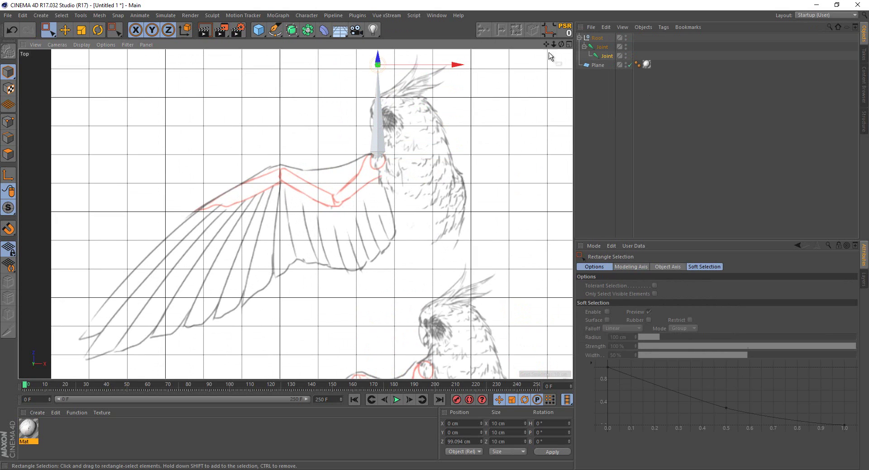
Rotate the root joint about 136° toward the wing and shorten the child bone about 29 cm
{"action": "left_click", "coordinate": [597, 38]}
{"action": "key", "text": "r"}
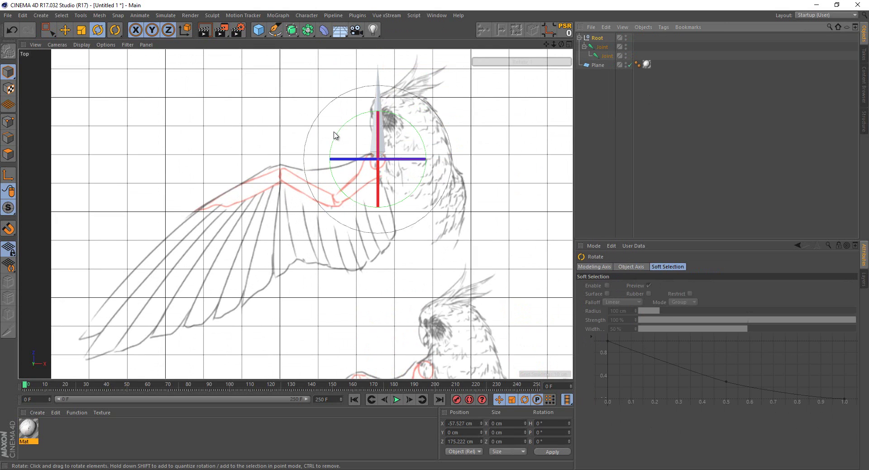
{"action": "left_click_drag", "start_coordinate": [334, 135], "coordinate": [433, 238]}
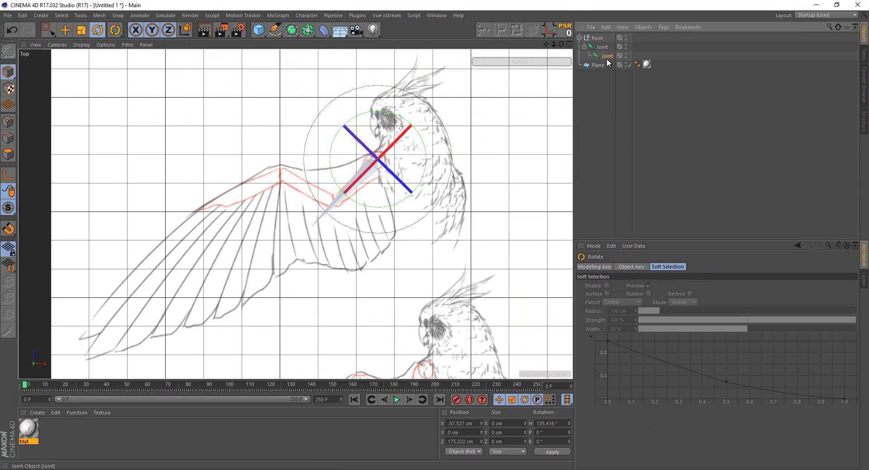
{"action": "key", "text": "space"}
{"action": "left_click", "coordinate": [344, 189]}
{"action": "mouse_move", "coordinate": [291, 258]}
{"action": "left_mouse_down"}
{"action": "mouse_move", "coordinate": [315, 234]}
{"action": "mouse_move", "coordinate": [323, 246]}
{"action": "left_mouse_up"}
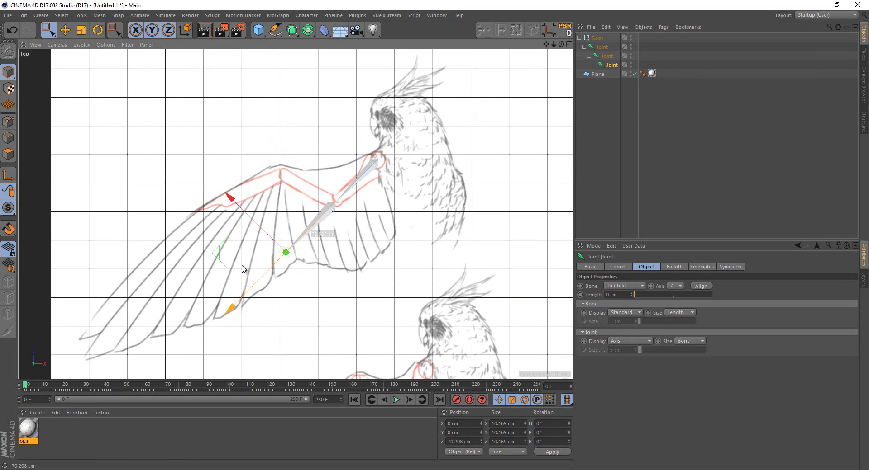
Rotate the middle joint along the wing's edge and pull the next joint back to the bend
{"action": "left_click", "coordinate": [606, 55]}
{"action": "key", "text": "r"}
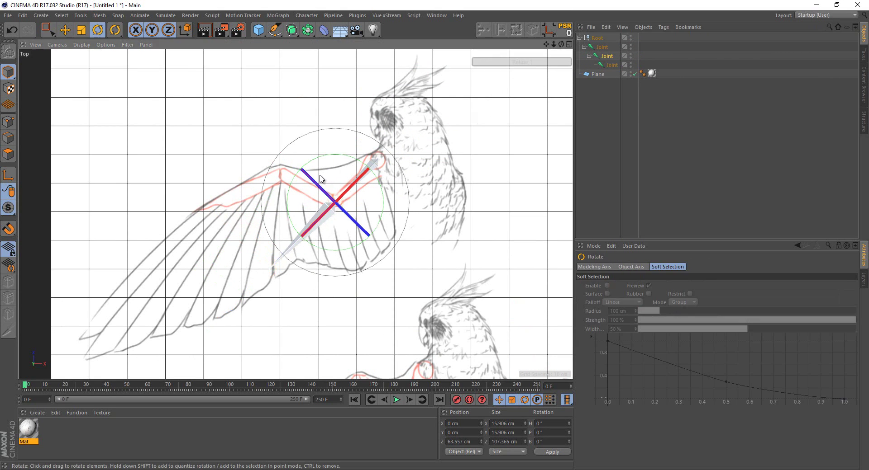
{"action": "left_click_drag", "start_coordinate": [323, 161], "coordinate": [436, 238]}
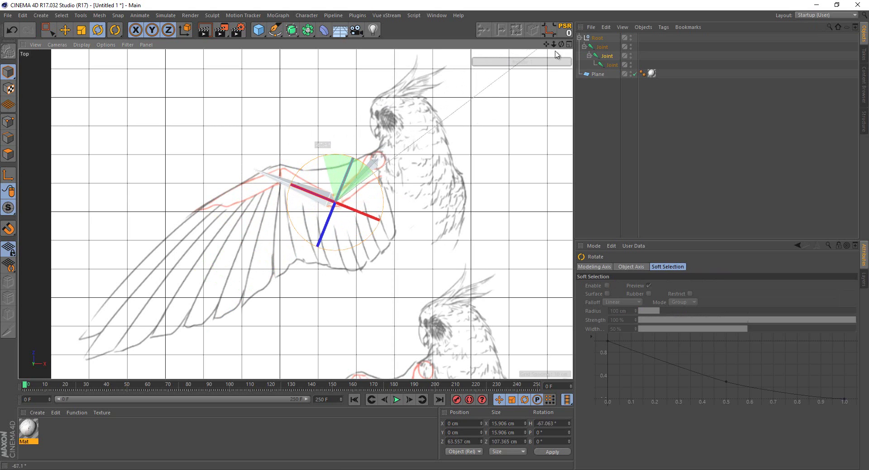
{"action": "key", "text": "0"}
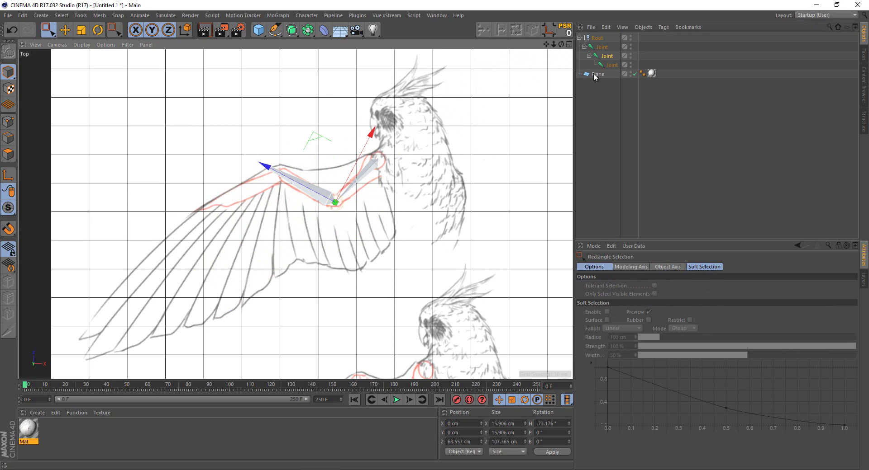
{"action": "key", "text": "Down"}
{"action": "left_click_drag", "start_coordinate": [222, 139], "coordinate": [247, 165]}
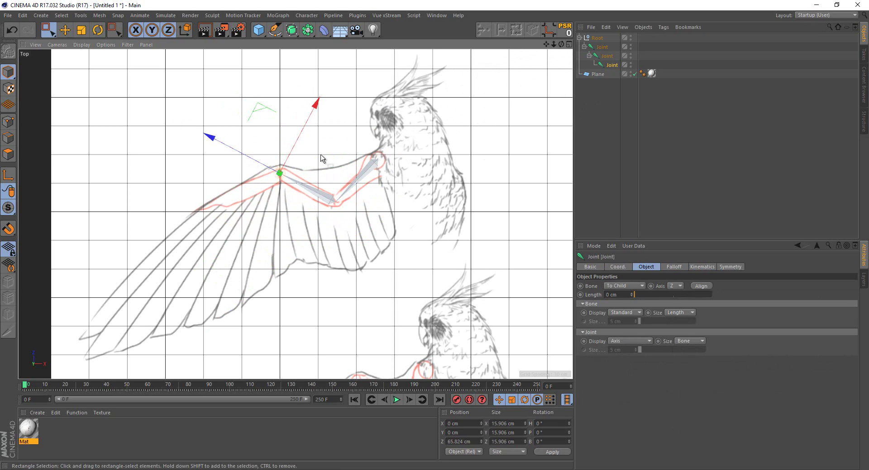
Add a fourth joint at the chain's end, extend it along the wing, and angle it toward the wingtip
{"action": "key", "text": "ctrl+v"}
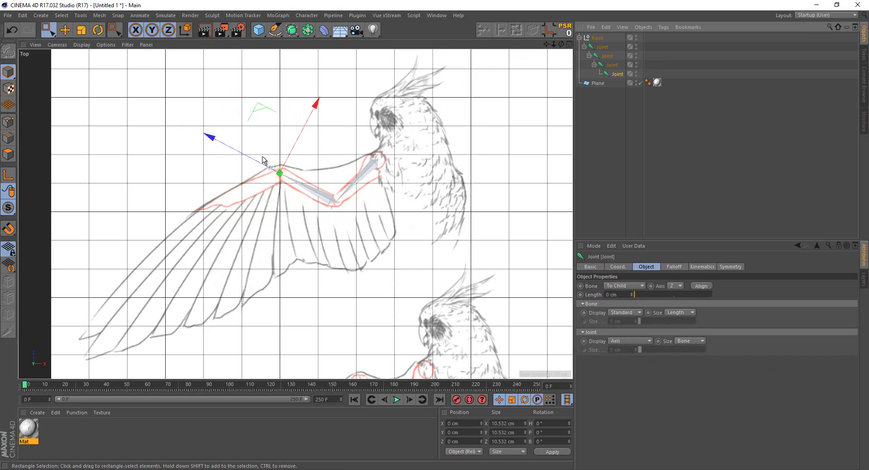
{"action": "left_click_drag", "start_coordinate": [263, 159], "coordinate": [199, 151]}
{"action": "left_click", "coordinate": [611, 65]}
{"action": "key", "text": "r"}
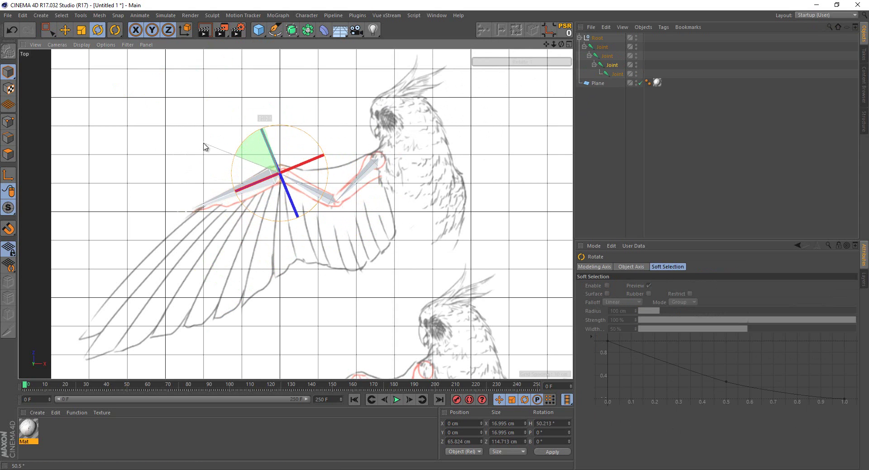
Select the top joint near the body together with the third joint
{"action": "key", "text": "0"}
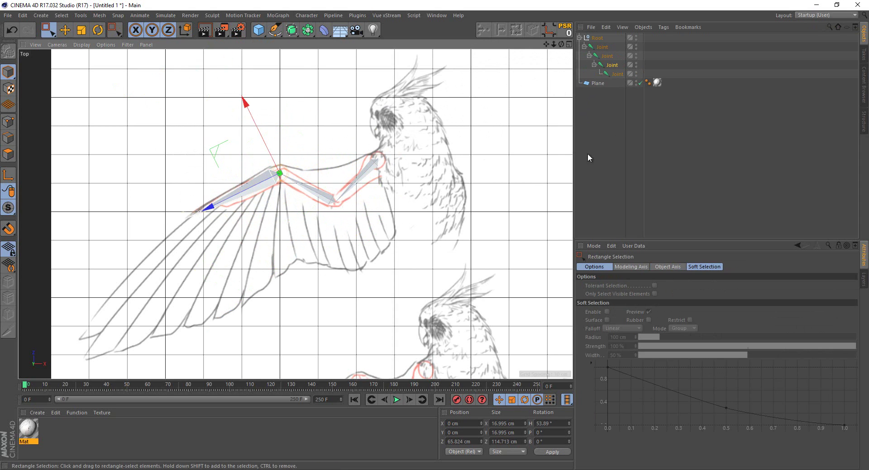
{"action": "left_click", "coordinate": [617, 74]}
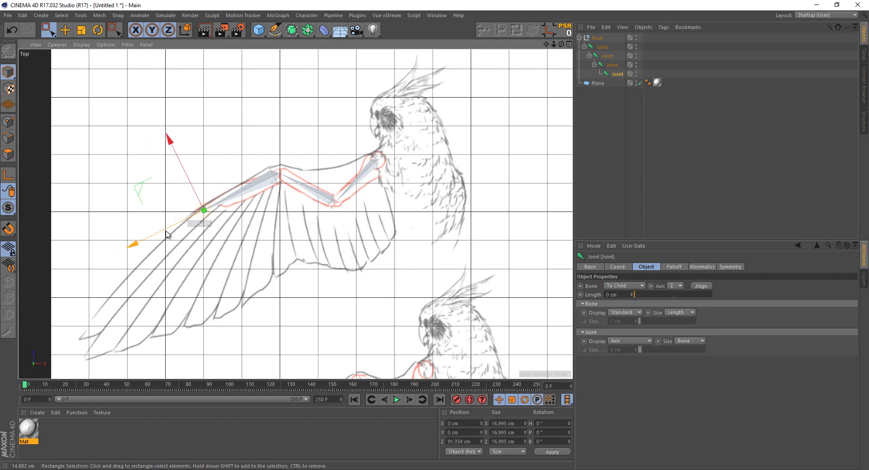
{"action": "scroll", "coordinate": [259, 279], "scroll_direction": "down", "scroll_amount": 2}
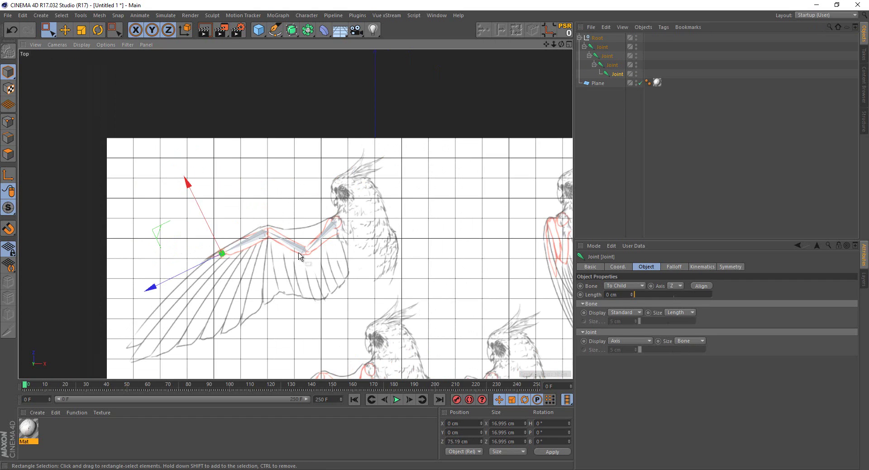
{"action": "scroll", "coordinate": [299, 256], "scroll_direction": "up", "scroll_amount": 1}
{"action": "left_click", "coordinate": [602, 47]}
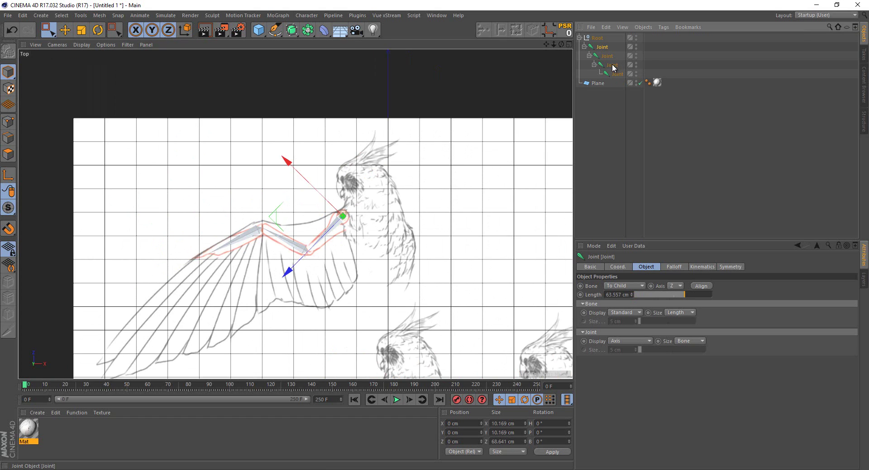
{"action": "left_click", "coordinate": [612, 66], "text": "ctrl"}
Create an IK chain on the selected joints, put Joint.Goal under Root, and move it to bend the chain
{"action": "double_click", "coordinate": [310, 6]}
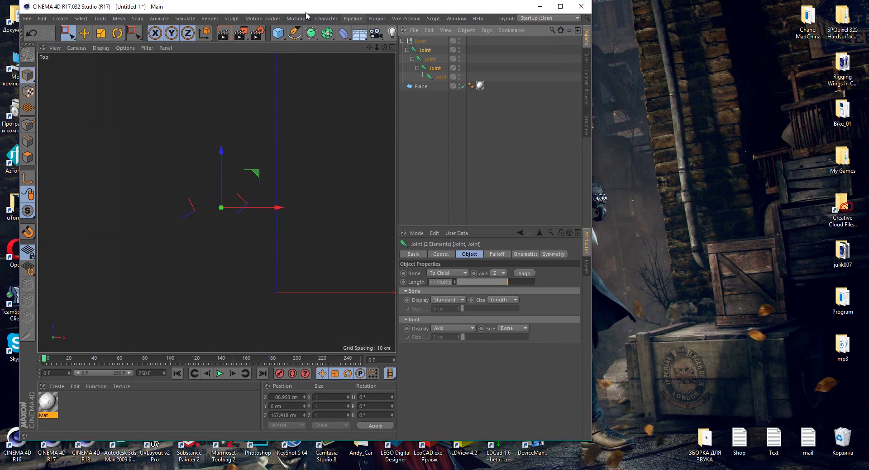
{"action": "left_click", "coordinate": [566, 13]}
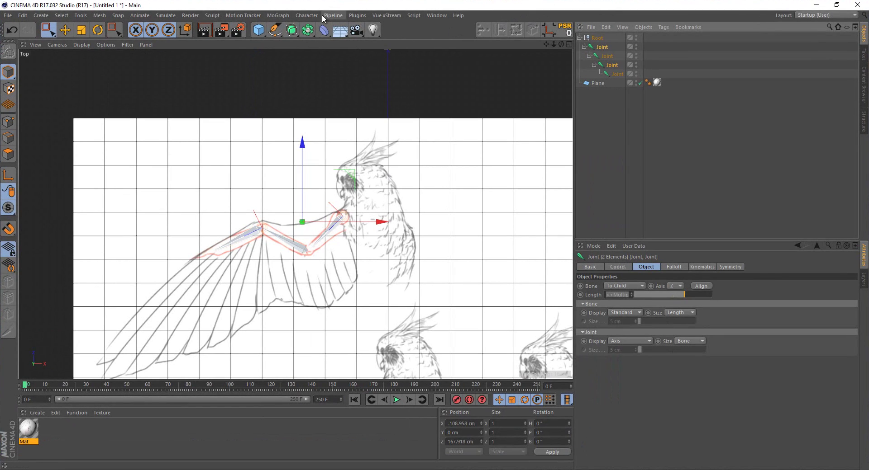
{"action": "left_click", "coordinate": [306, 16]}
{"action": "left_click", "coordinate": [394, 40]}
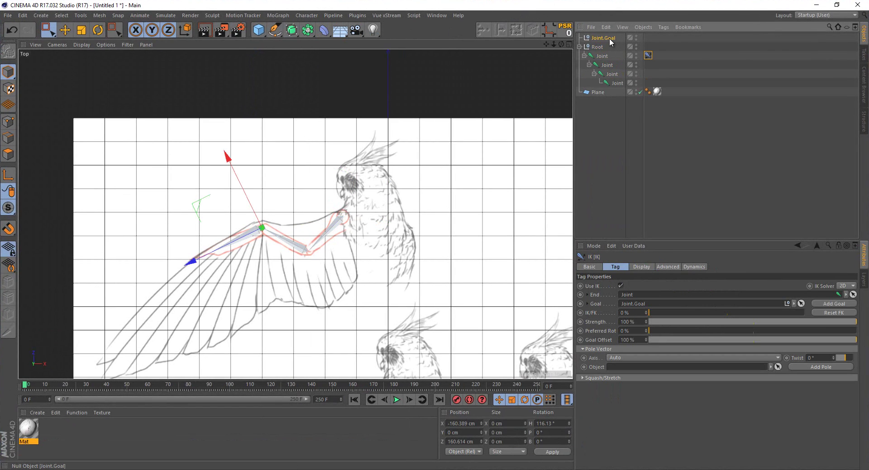
{"action": "left_click_drag", "start_coordinate": [609, 38], "coordinate": [595, 51]}
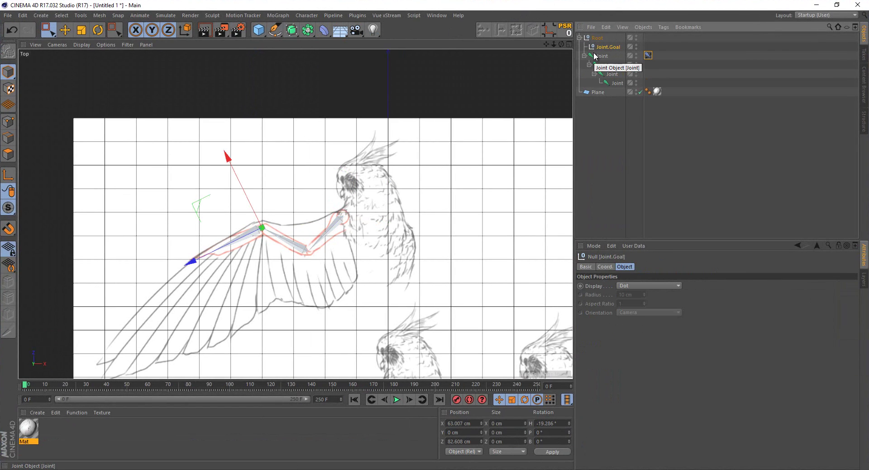
{"action": "left_click", "coordinate": [584, 46]}
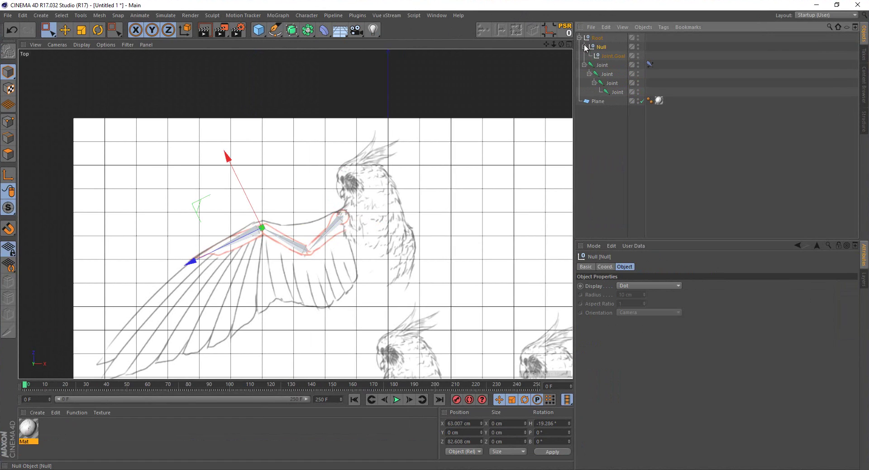
{"action": "mouse_move", "coordinate": [207, 215]}
{"action": "left_mouse_down"}
{"action": "mouse_move", "coordinate": [223, 194]}
{"action": "mouse_move", "coordinate": [194, 194]}
{"action": "mouse_move", "coordinate": [199, 208]}
{"action": "left_mouse_up"}
Create a second IK chain on the outer wing joints and nest its goal under the first Joint.Goal
{"action": "left_click", "coordinate": [611, 82]}
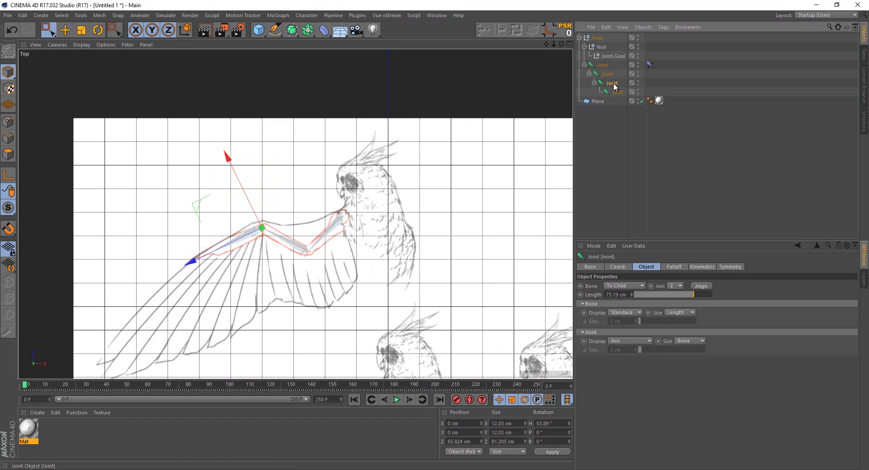
{"action": "left_click", "coordinate": [613, 92], "text": "ctrl"}
{"action": "left_click", "coordinate": [310, 15]}
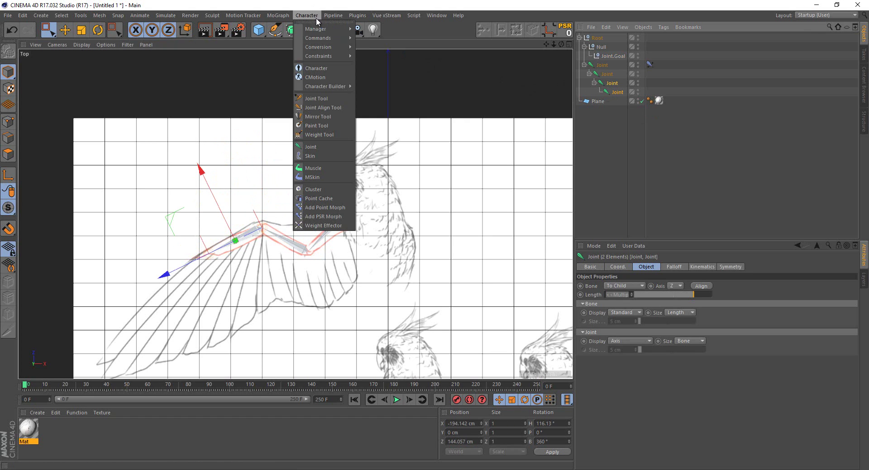
{"action": "left_click", "coordinate": [380, 46]}
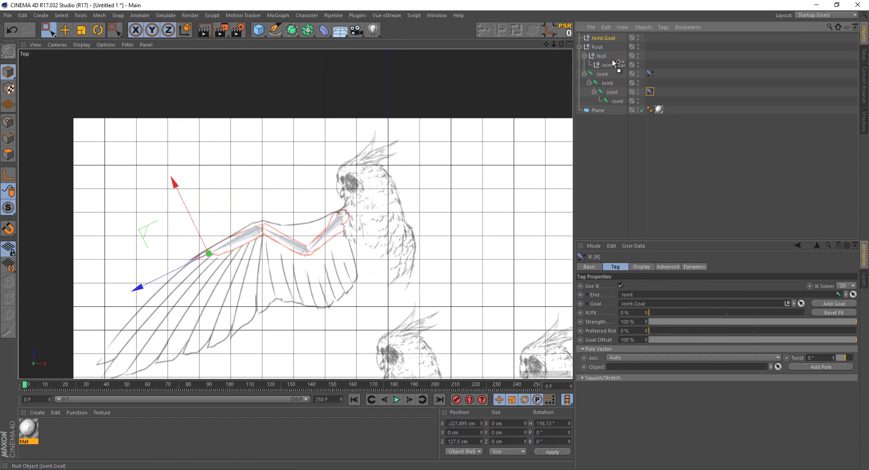
{"action": "left_click_drag", "start_coordinate": [614, 63], "coordinate": [610, 64]}
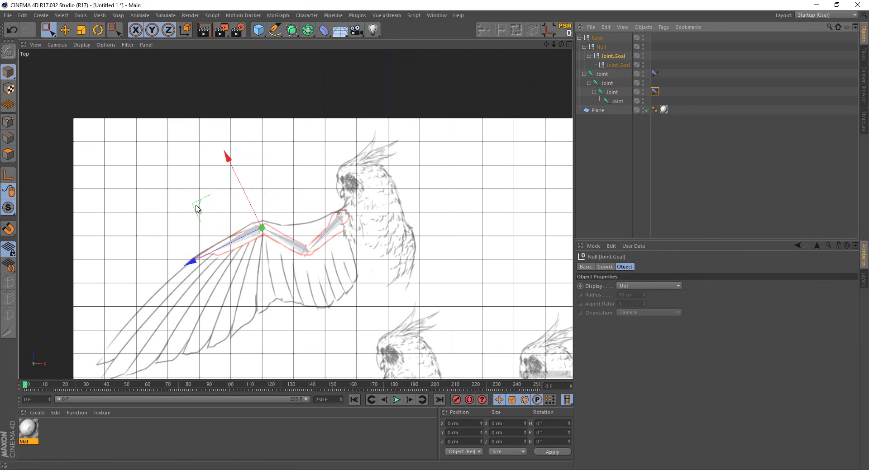
{"action": "mouse_move", "coordinate": [195, 208]}
{"action": "left_mouse_down"}
{"action": "mouse_move", "coordinate": [262, 194]}
{"action": "mouse_move", "coordinate": [254, 171]}
{"action": "mouse_move", "coordinate": [287, 196]}
{"action": "left_mouse_up"}
Undo a trial rotation of the goal, collapse the nested goal, and clear the selection
{"action": "left_click", "coordinate": [101, 30]}
{"action": "key", "text": "ctrl+z"}
{"action": "key", "text": "ctrl+z"}
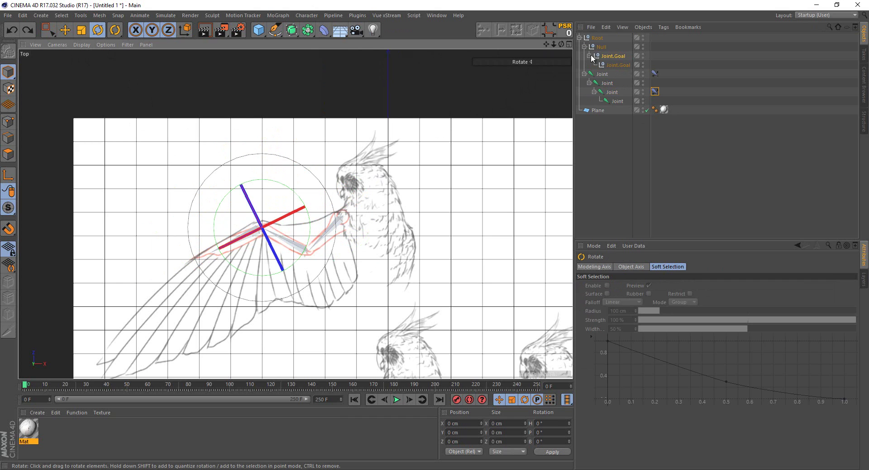
{"action": "left_click", "coordinate": [589, 55]}
{"action": "left_click", "coordinate": [599, 125]}
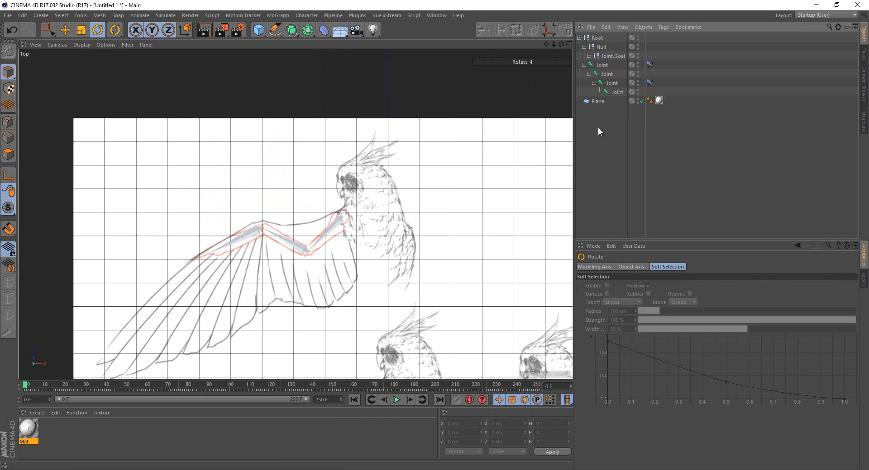
Duplicate the reference Plane and delete the copy's texture tag
{"action": "left_click", "coordinate": [597, 101]}
{"action": "scroll", "coordinate": [280, 195], "scroll_direction": "up", "scroll_amount": 2}
{"action": "scroll", "coordinate": [281, 195], "scroll_direction": "up", "scroll_amount": 2}
{"action": "scroll", "coordinate": [364, 161], "scroll_direction": "up", "scroll_amount": 2}
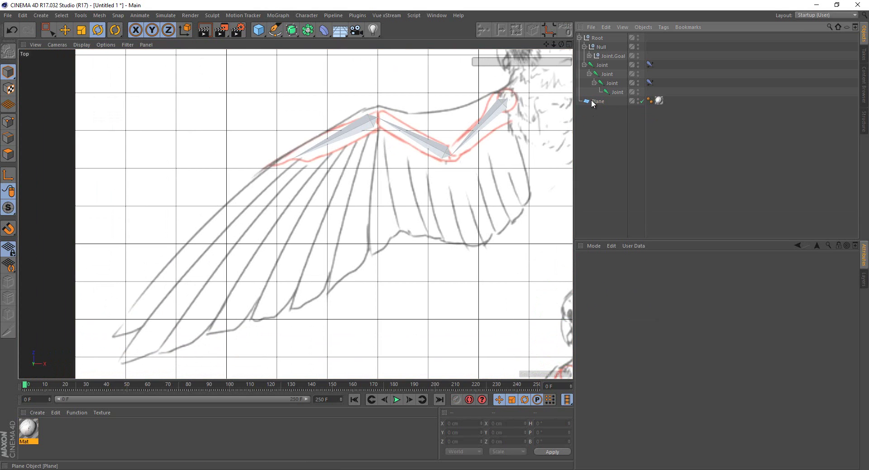
{"action": "left_click_drag", "start_coordinate": [597, 102], "coordinate": [599, 132], "text": "ctrl"}
{"action": "scroll", "coordinate": [471, 234], "scroll_direction": "down", "scroll_amount": 4}
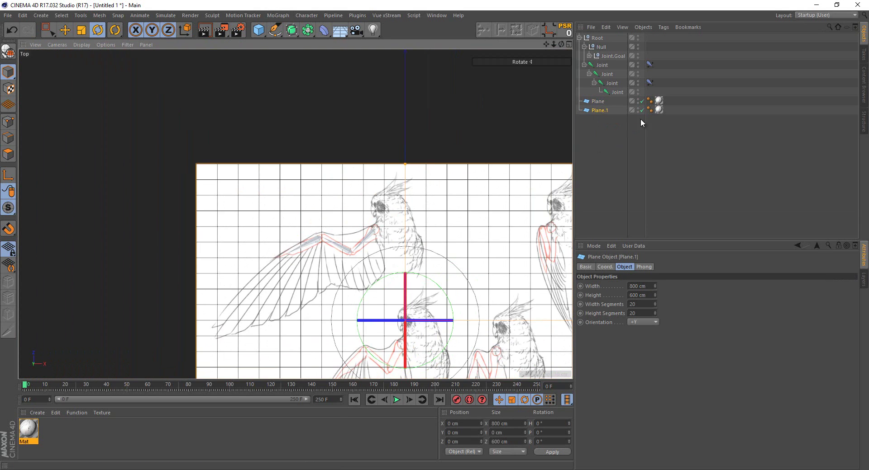
{"action": "left_click", "coordinate": [659, 110]}
{"action": "key", "text": "Delete"}
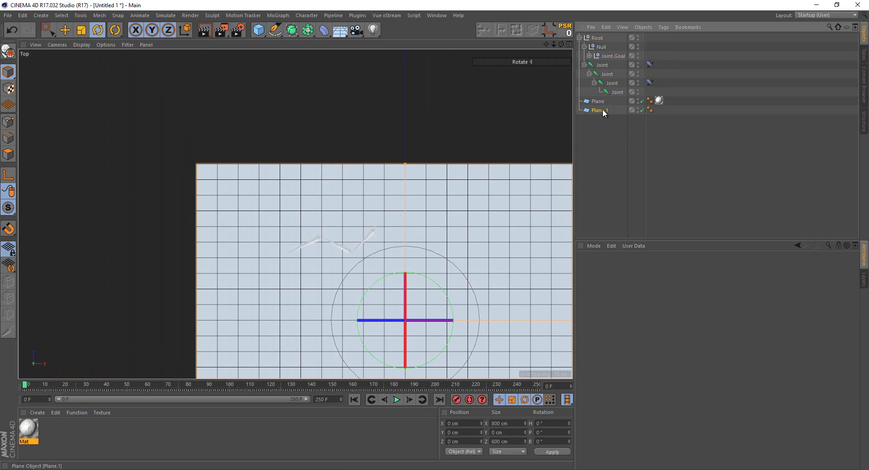
Set Plane.1's segments to 1
{"action": "left_click", "coordinate": [604, 111]}
{"action": "double_click", "coordinate": [635, 304]}
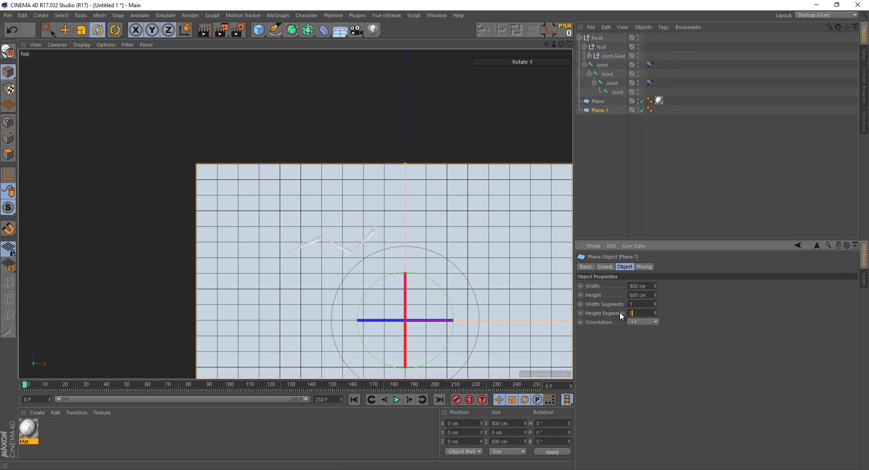
{"action": "type", "text": "1"}
{"action": "key", "text": "Return"}
Scale Plane.1 to about 206 × 47 cm and move it over the upper wing
{"action": "scroll", "coordinate": [405, 235], "scroll_direction": "down", "scroll_amount": 3}
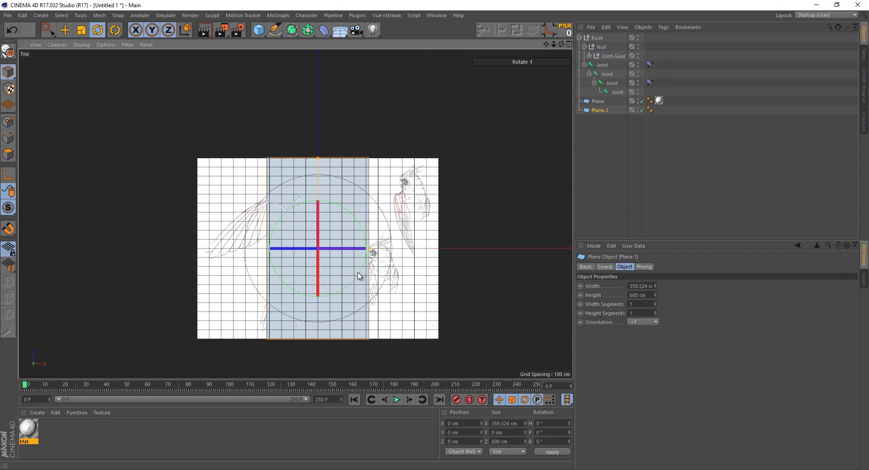
{"action": "left_click_drag", "start_coordinate": [438, 248], "coordinate": [348, 248]}
{"action": "mouse_move", "coordinate": [318, 159]}
{"action": "left_mouse_down"}
{"action": "mouse_move", "coordinate": [329, 242]}
{"action": "mouse_move", "coordinate": [108, 131]}
{"action": "left_mouse_up"}
{"action": "key", "text": "0"}
{"action": "scroll", "coordinate": [308, 247], "scroll_direction": "up", "scroll_amount": 5}
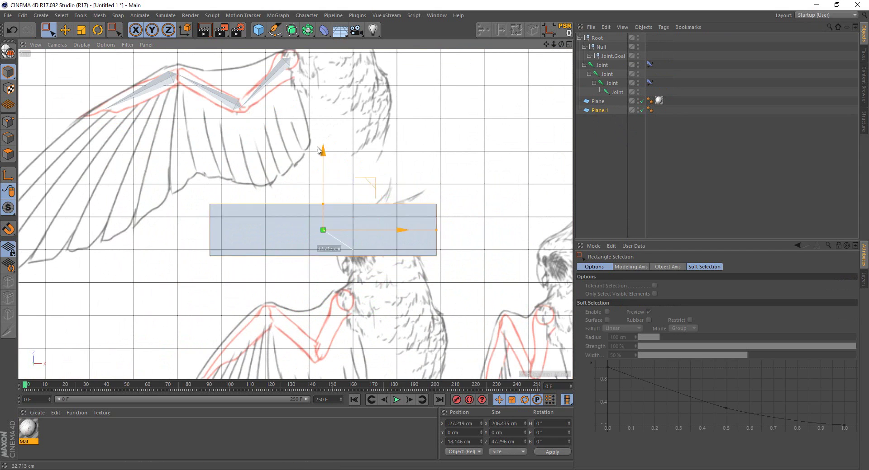
{"action": "mouse_move", "coordinate": [109, 131]}
{"action": "middle_mouse_down", "text": "alt"}
{"action": "mouse_move", "coordinate": [303, 159]}
{"action": "mouse_move", "coordinate": [365, 151]}
{"action": "middle_mouse_up", "text": "alt"}
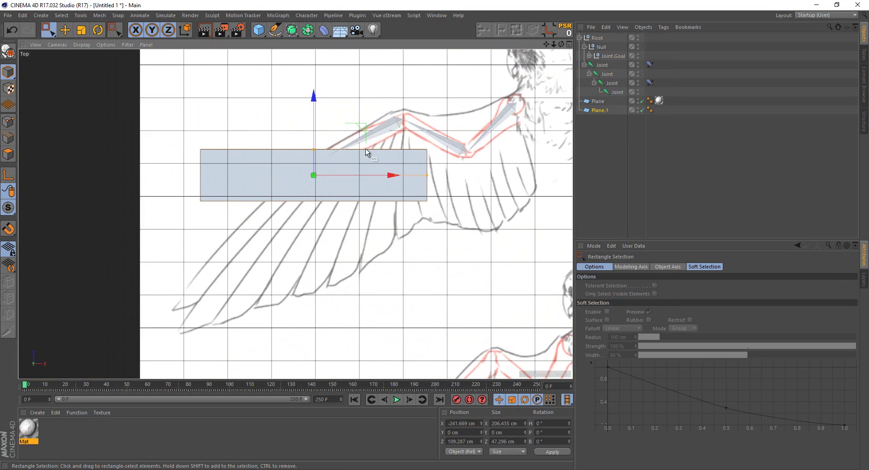
{"action": "left_click", "coordinate": [593, 110]}
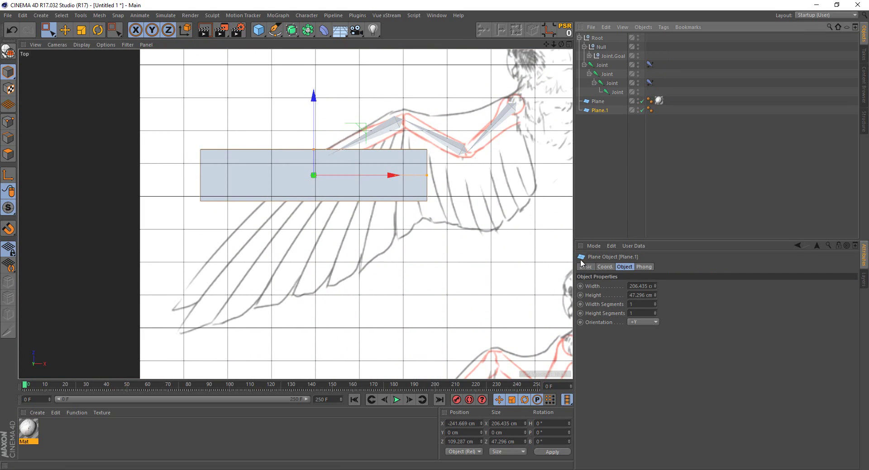
{"action": "left_click", "coordinate": [584, 267]}
Enable X-Ray on Plane.1, slim it to a 14.663 cm strip, and move it onto the leading edge
{"action": "left_click", "coordinate": [633, 346]}
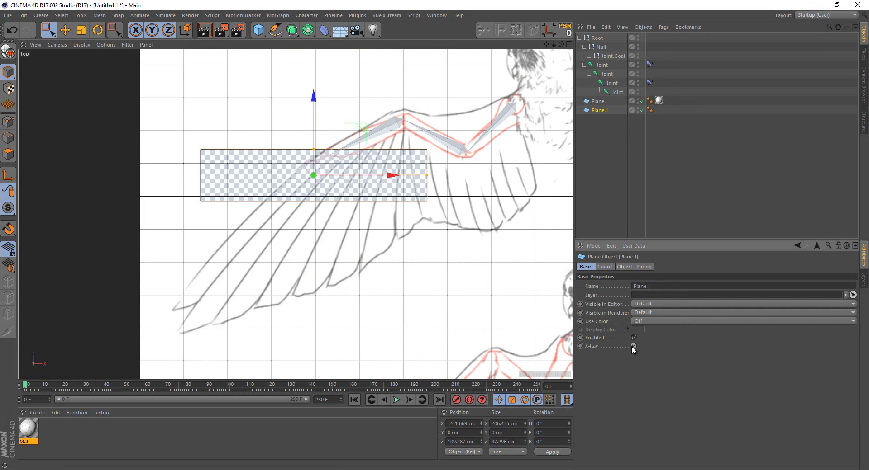
{"action": "left_click_drag", "start_coordinate": [314, 150], "coordinate": [319, 171]}
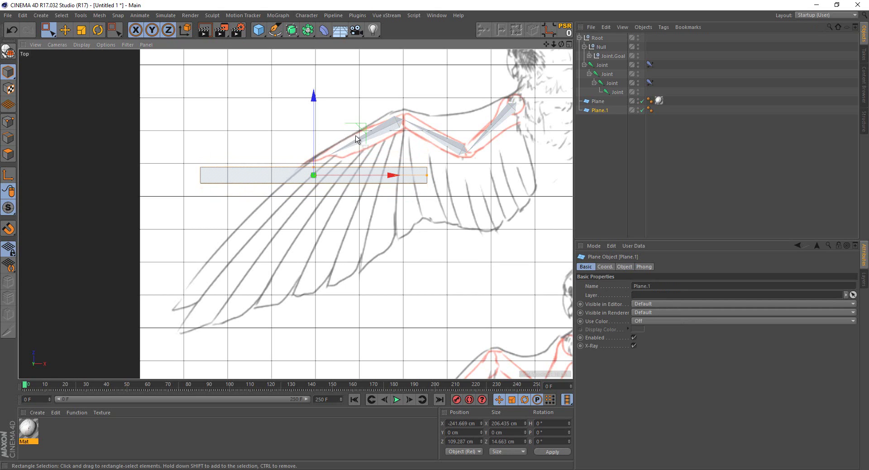
{"action": "left_click_drag", "start_coordinate": [363, 134], "coordinate": [330, 152]}
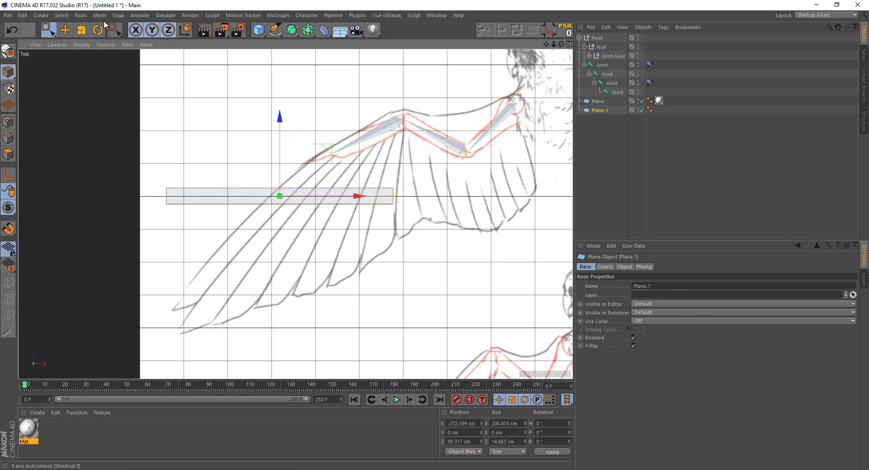
Rotate the strip about 44° along the wing and nudge it slightly along its length
{"action": "key", "text": "r"}
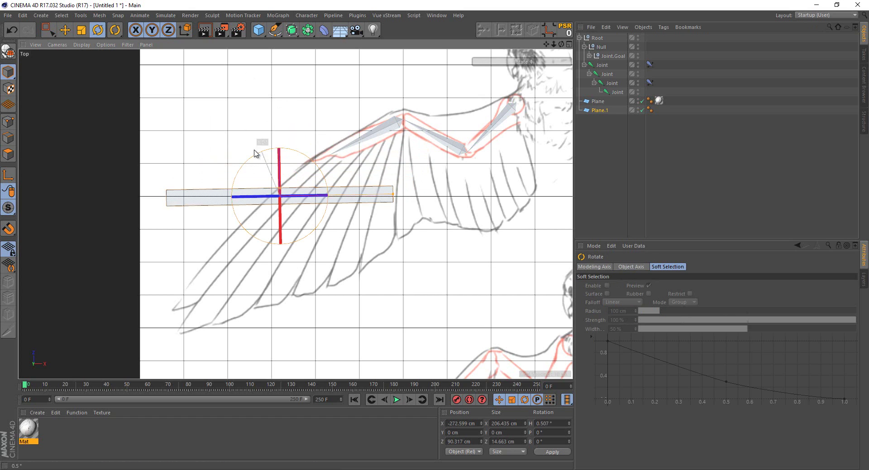
{"action": "left_click_drag", "start_coordinate": [262, 145], "coordinate": [208, 167]}
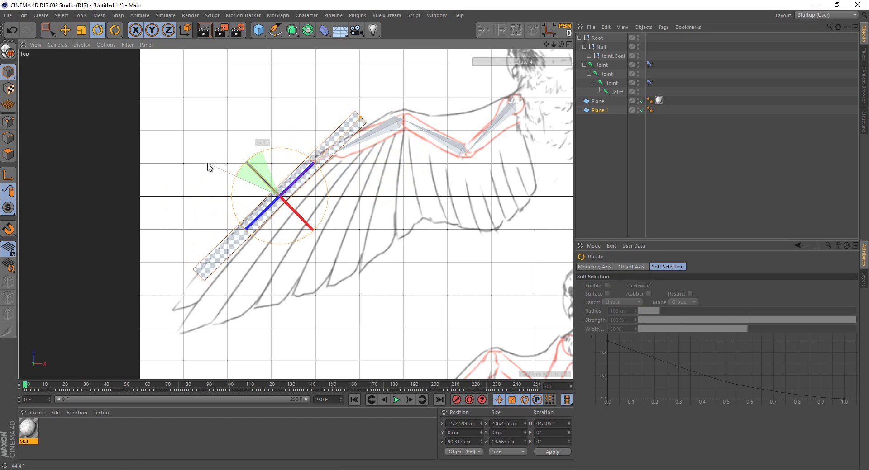
{"action": "scroll", "coordinate": [233, 234], "scroll_direction": "up", "scroll_amount": 2}
{"action": "scroll", "coordinate": [233, 235], "scroll_direction": "up", "scroll_amount": 2}
{"action": "key", "text": "0"}
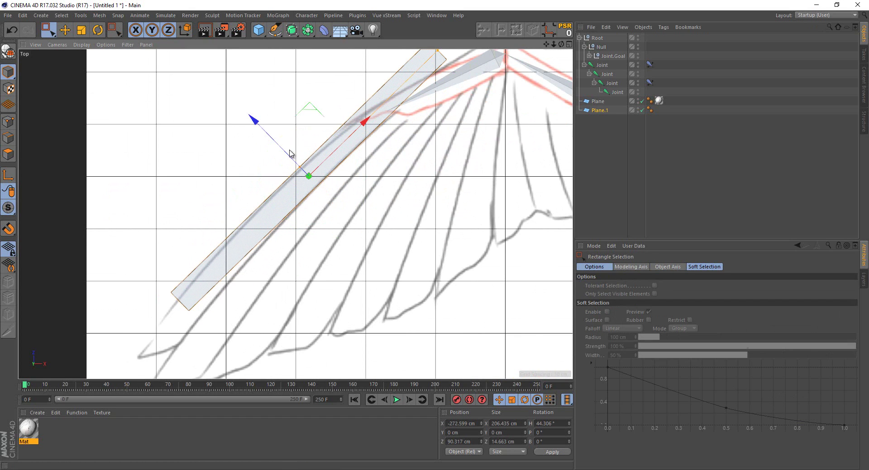
{"action": "left_click_drag", "start_coordinate": [286, 155], "coordinate": [286, 155]}
{"action": "scroll", "coordinate": [290, 159], "scroll_direction": "down", "scroll_amount": 3}
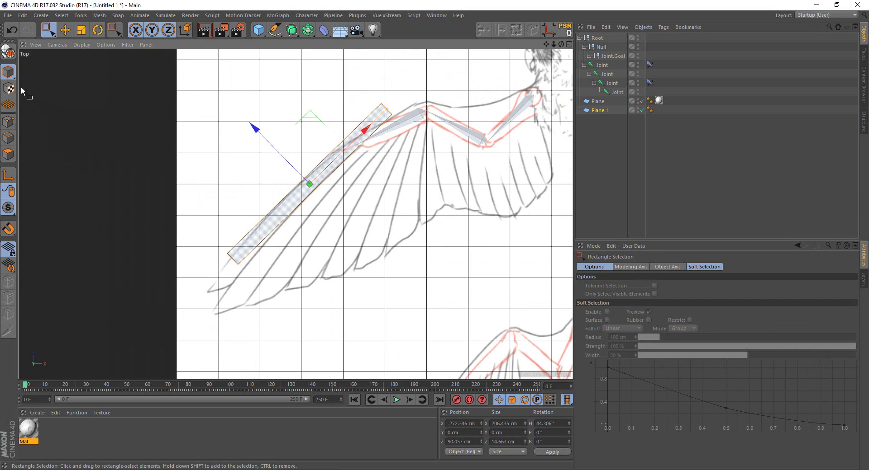
{"action": "left_click", "coordinate": [599, 110]}
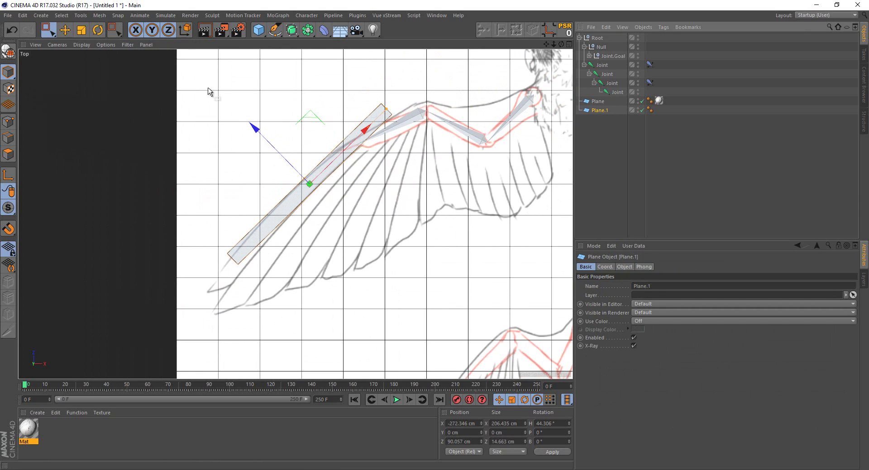
{"action": "left_click", "coordinate": [75, 46]}
{"action": "left_click", "coordinate": [89, 69]}
Extend Plane.1 to 228.154 cm with 10 width segments and convert it to an editable polygon
{"action": "left_click", "coordinate": [626, 268]}
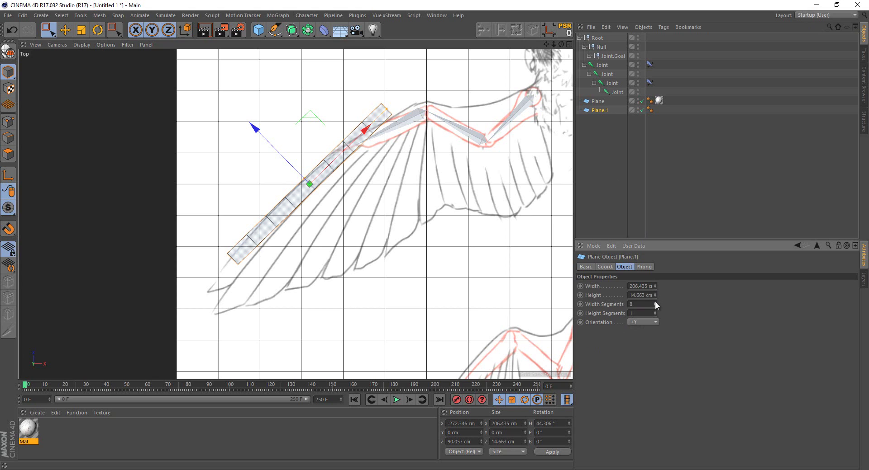
{"action": "left_click_drag", "start_coordinate": [362, 132], "coordinate": [347, 159]}
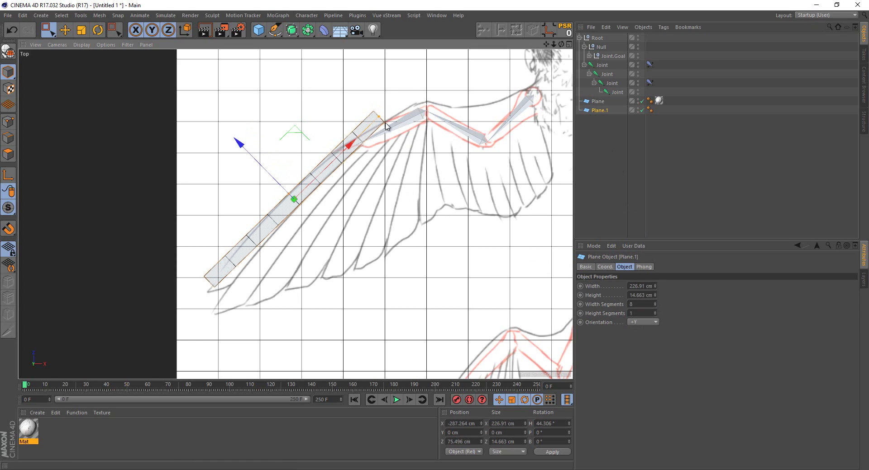
{"action": "left_click", "coordinate": [654, 302]}
{"action": "left_click", "coordinate": [654, 303]}
{"action": "scroll", "coordinate": [330, 156], "scroll_direction": "up", "scroll_amount": 3}
{"action": "scroll", "coordinate": [330, 158], "scroll_direction": "down", "scroll_amount": 1}
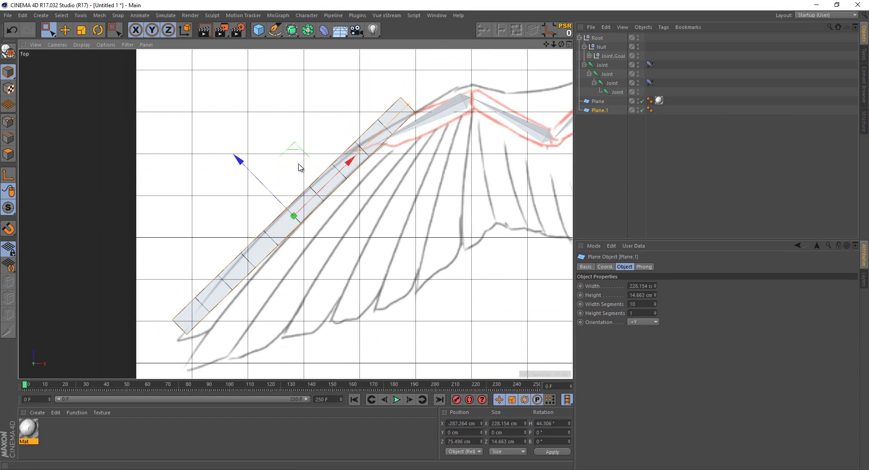
{"action": "left_click", "coordinate": [8, 51]}
In point mode with Rectangle Selection, pull the strip's lower-left end vertex into a pointed tip
{"action": "left_click", "coordinate": [4, 122]}
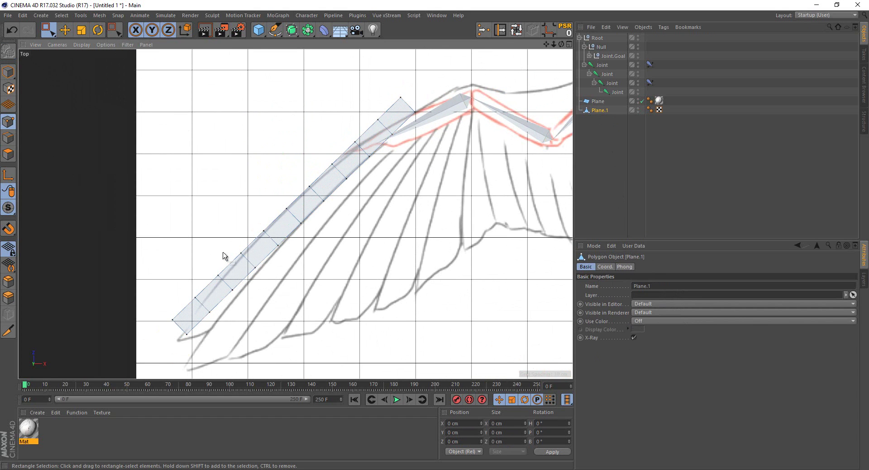
{"action": "scroll", "coordinate": [219, 320], "scroll_direction": "up", "scroll_amount": 3}
{"action": "scroll", "coordinate": [172, 297], "scroll_direction": "up", "scroll_amount": 2}
{"action": "scroll", "coordinate": [192, 233], "scroll_direction": "up", "scroll_amount": 2}
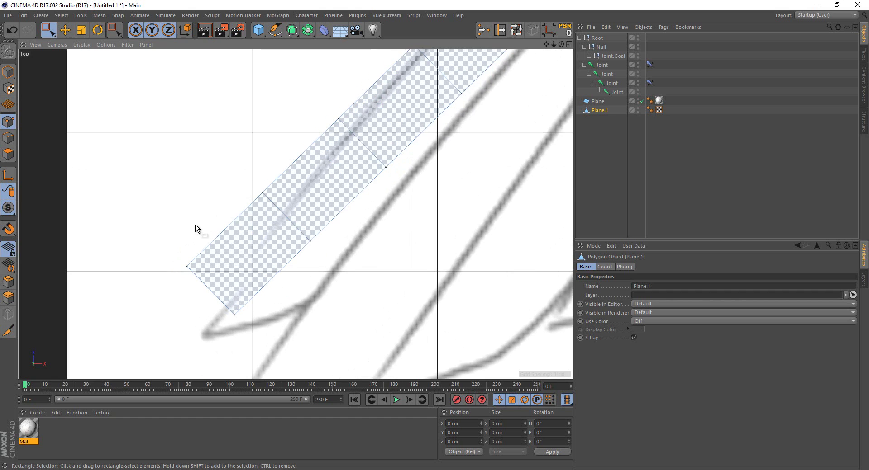
{"action": "left_click", "coordinate": [45, 32]}
{"action": "left_click_drag", "start_coordinate": [145, 224], "coordinate": [201, 268]}
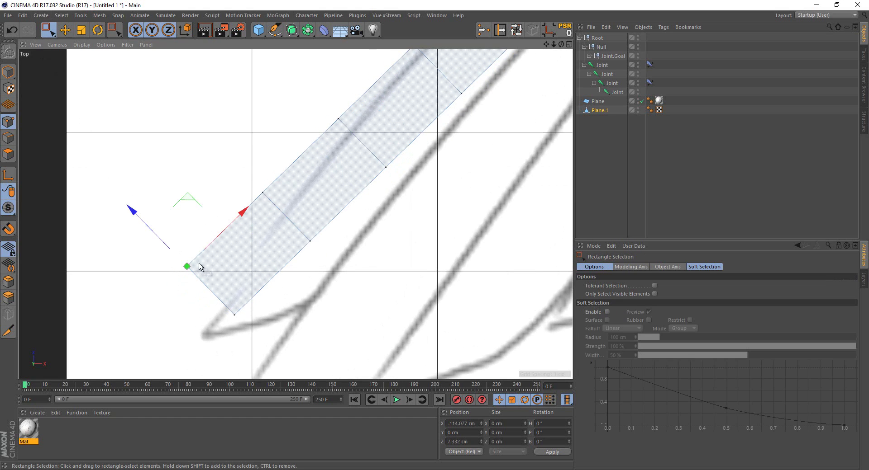
{"action": "mouse_move", "coordinate": [194, 209]}
{"action": "left_mouse_down"}
{"action": "mouse_move", "coordinate": [210, 275]}
{"action": "mouse_move", "coordinate": [272, 317]}
{"action": "mouse_move", "coordinate": [318, 241]}
{"action": "left_mouse_up"}
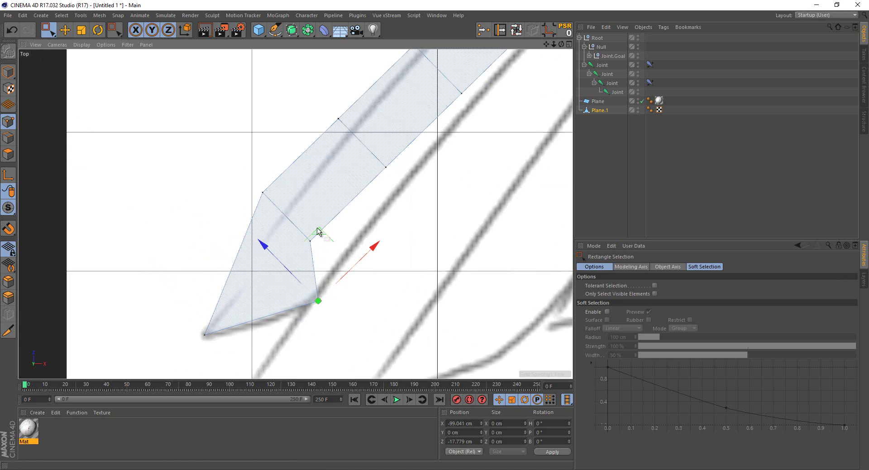
Shift the next edges and vertices of Plane.1 so the strip follows the feather
{"action": "left_click_drag", "start_coordinate": [251, 177], "coordinate": [324, 249]}
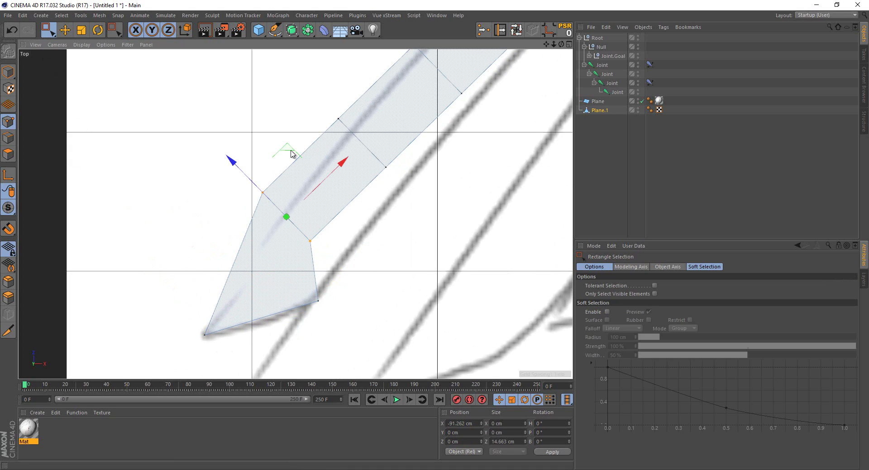
{"action": "mouse_move", "coordinate": [286, 156]}
{"action": "left_mouse_down"}
{"action": "mouse_move", "coordinate": [300, 187]}
{"action": "mouse_move", "coordinate": [353, 188]}
{"action": "left_mouse_up"}
{"action": "left_click", "coordinate": [322, 276]}
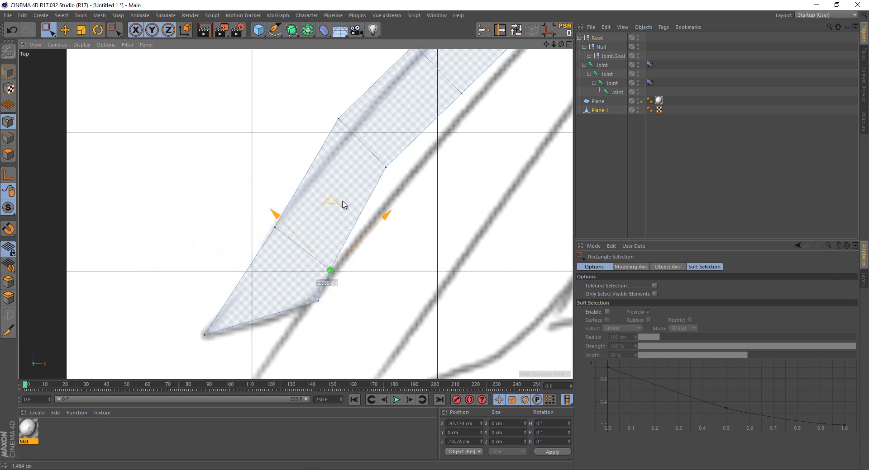
{"action": "middle_click_drag", "start_coordinate": [354, 187], "coordinate": [337, 209], "text": "alt"}
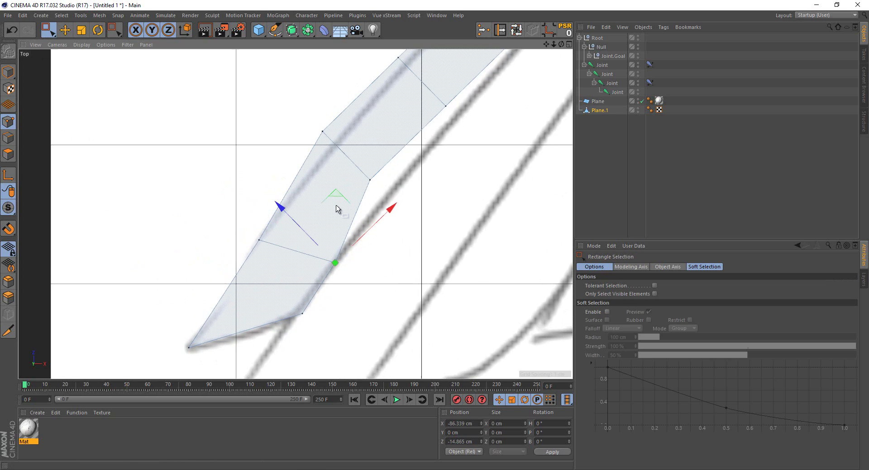
{"action": "left_click_drag", "start_coordinate": [274, 299], "coordinate": [348, 342]}
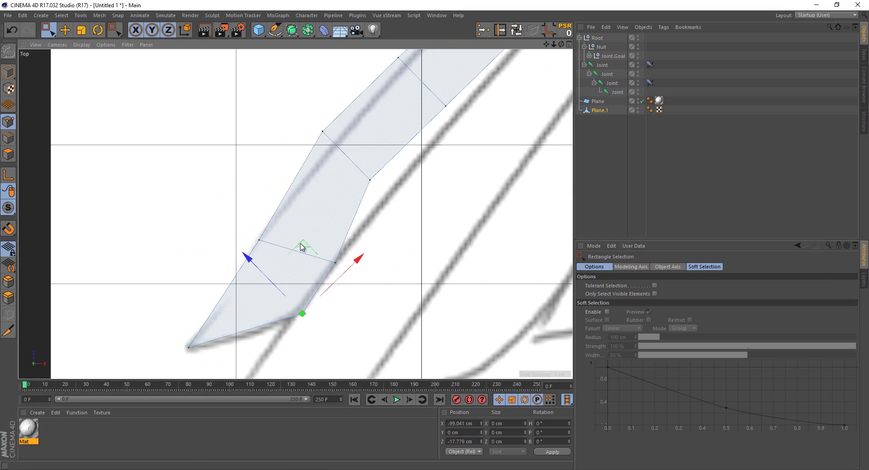
{"action": "left_click_drag", "start_coordinate": [302, 248], "coordinate": [302, 252]}
{"action": "middle_click_drag", "start_coordinate": [302, 120], "coordinate": [281, 178], "text": "alt"}
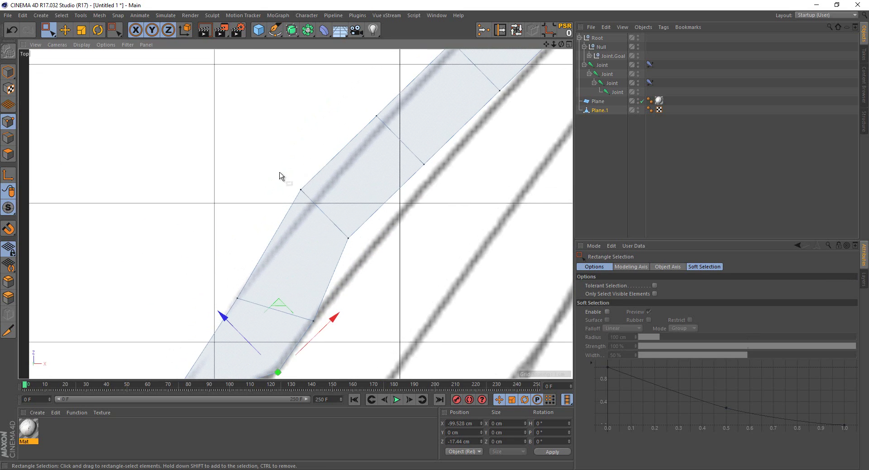
{"action": "left_click_drag", "start_coordinate": [281, 178], "coordinate": [370, 248]}
{"action": "left_click_drag", "start_coordinate": [329, 151], "coordinate": [348, 166]}
{"action": "left_click", "coordinate": [321, 205]}
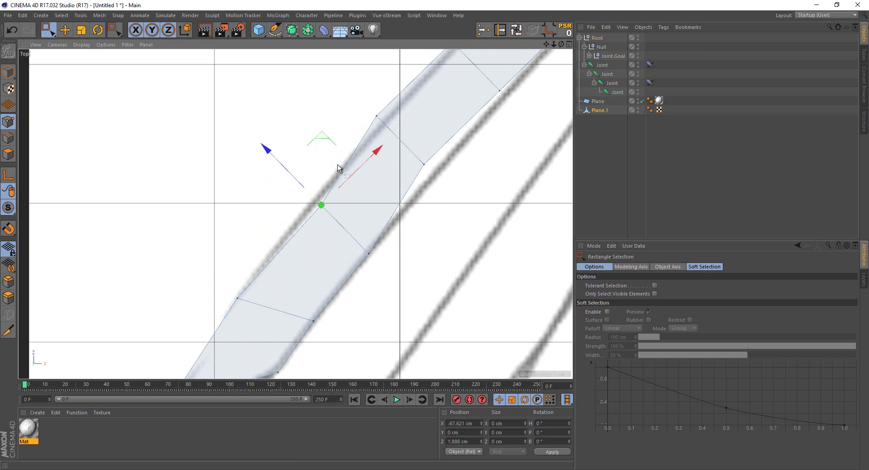
{"action": "left_click_drag", "start_coordinate": [326, 140], "coordinate": [316, 138]}
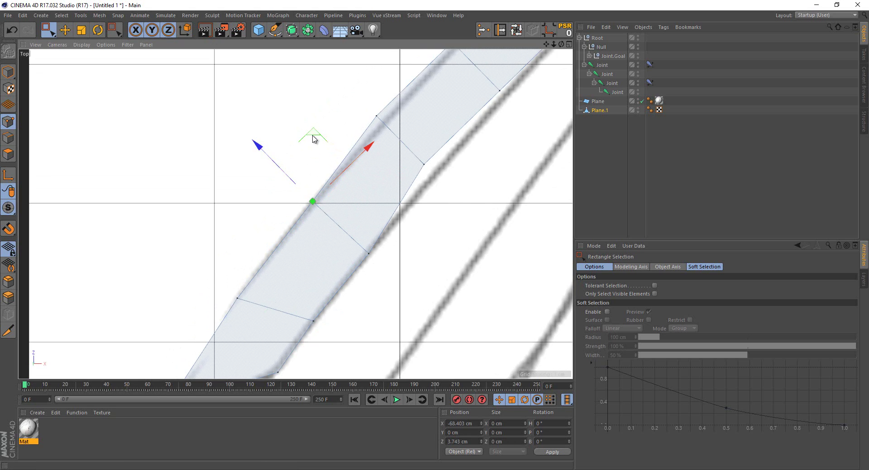
Move the points further up the strip to straighten its edges along the feather outline
{"action": "middle_click_drag", "start_coordinate": [258, 309], "coordinate": [289, 235]}
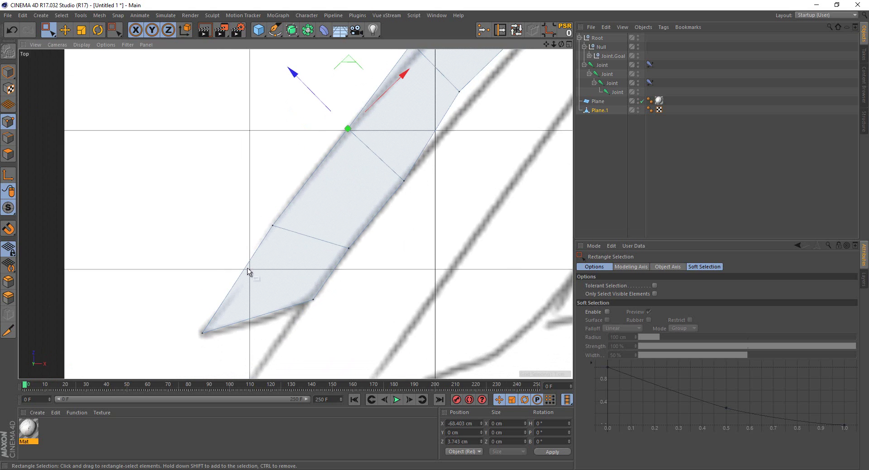
{"action": "middle_click_drag", "start_coordinate": [247, 272], "coordinate": [319, 229]}
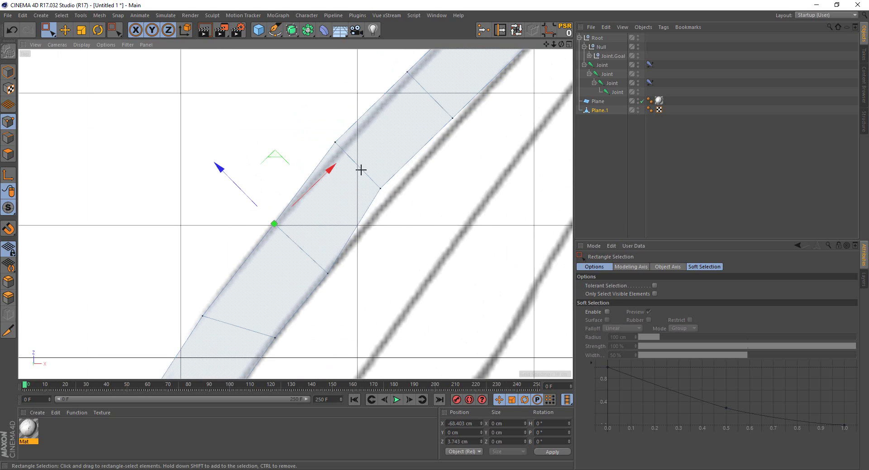
{"action": "left_click_drag", "start_coordinate": [361, 169], "coordinate": [423, 226]}
{"action": "left_click_drag", "start_coordinate": [359, 159], "coordinate": [365, 161]}
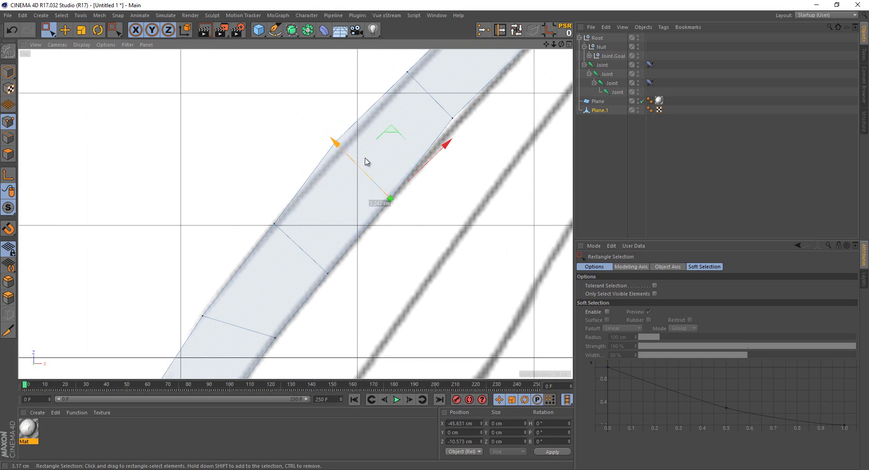
{"action": "left_click_drag", "start_coordinate": [328, 135], "coordinate": [352, 161]}
{"action": "left_click_drag", "start_coordinate": [311, 112], "coordinate": [321, 121]}
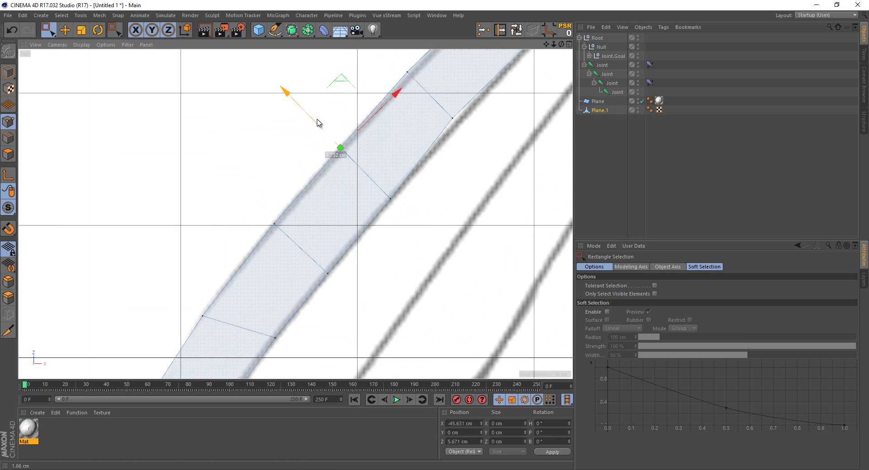
{"action": "middle_click_drag", "start_coordinate": [385, 142], "coordinate": [275, 289]}
{"action": "left_click", "coordinate": [322, 240]}
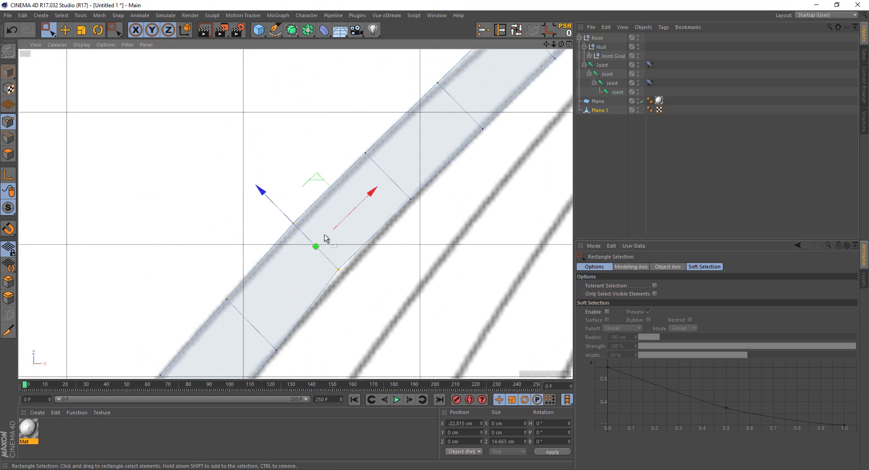
{"action": "left_click", "coordinate": [297, 227]}
{"action": "left_click_drag", "start_coordinate": [273, 204], "coordinate": [271, 206]}
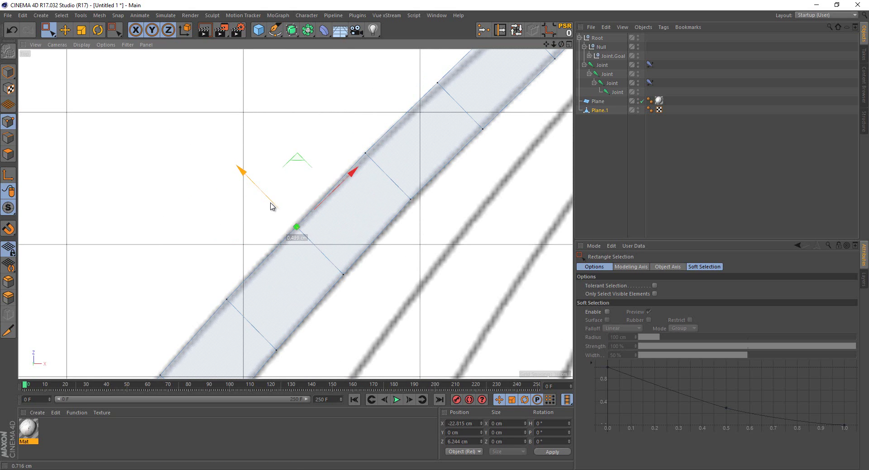
{"action": "middle_click_drag", "start_coordinate": [355, 197], "coordinate": [277, 250]}
{"action": "left_click_drag", "start_coordinate": [301, 229], "coordinate": [353, 272]}
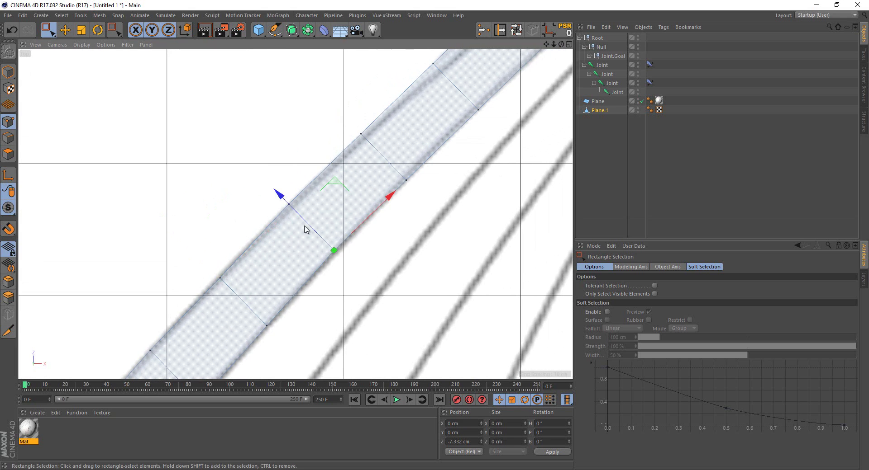
{"action": "left_click_drag", "start_coordinate": [305, 230], "coordinate": [265, 182]}
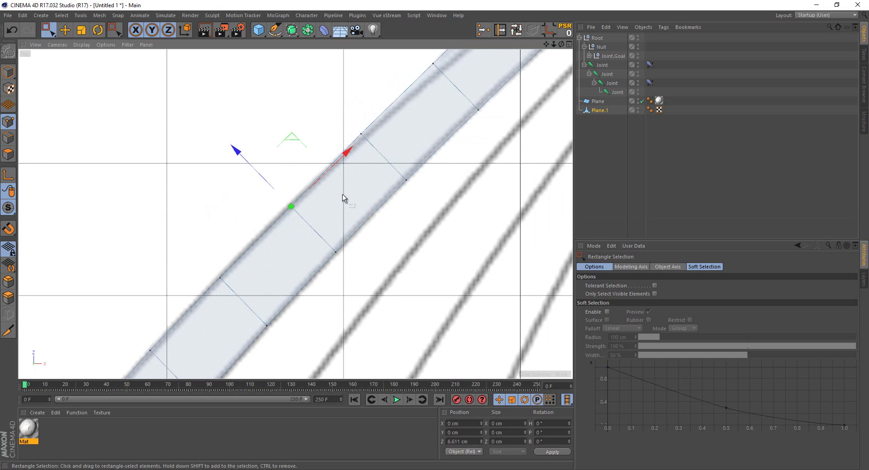
{"action": "middle_click_drag", "start_coordinate": [265, 182], "coordinate": [247, 187]}
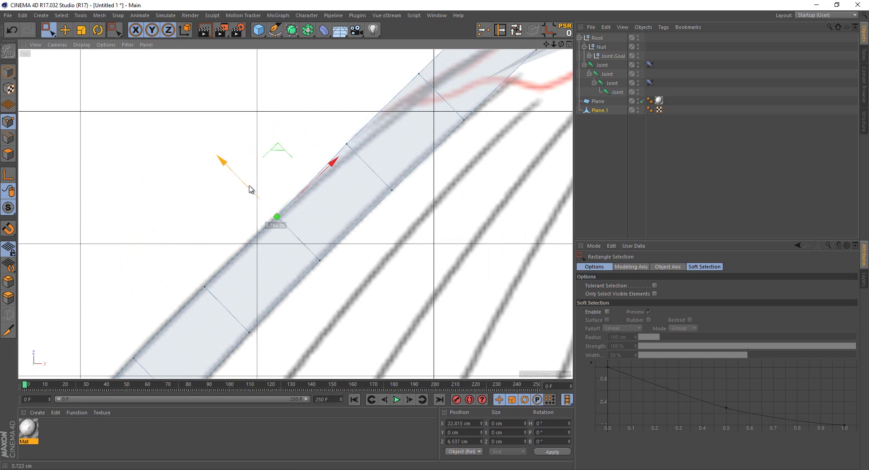
Undo the bad point move, then nudge the upper and lower edge points onto the sketch line
{"action": "key", "text": "ctrl+z"}
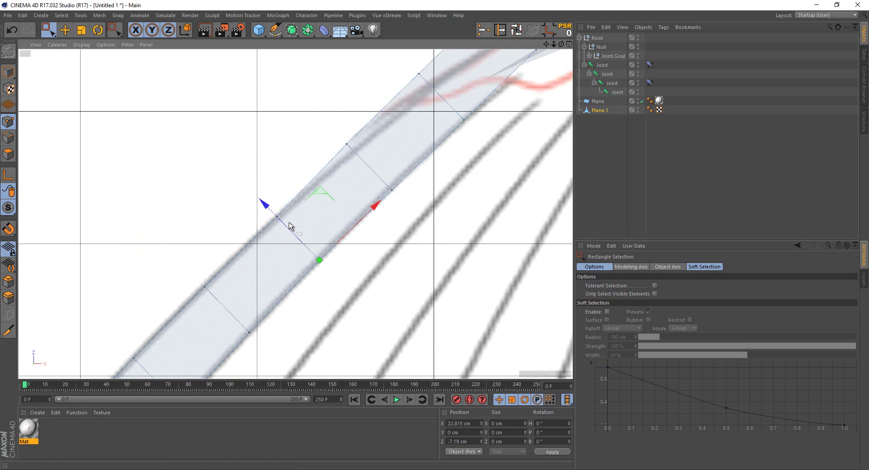
{"action": "left_click_drag", "start_coordinate": [319, 130], "coordinate": [372, 174]}
{"action": "left_click_drag", "start_coordinate": [303, 101], "coordinate": [311, 111]}
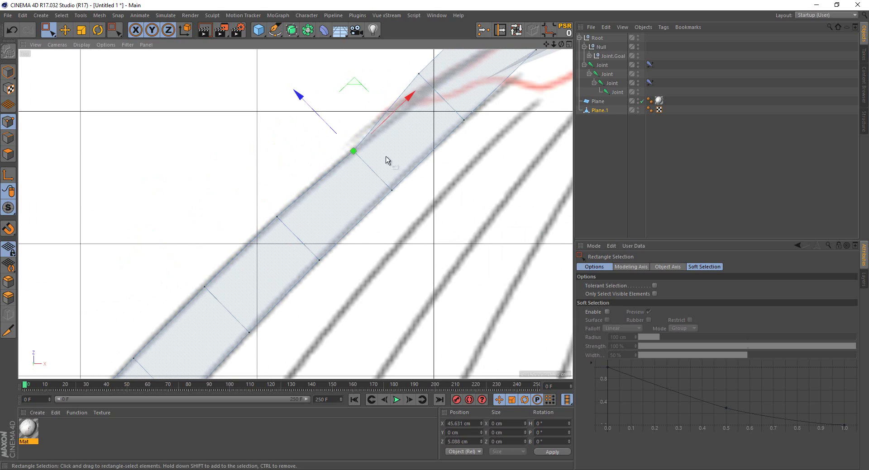
{"action": "middle_click_drag", "start_coordinate": [387, 161], "coordinate": [485, 237]}
{"action": "mouse_move", "coordinate": [310, 246]}
{"action": "left_mouse_down"}
{"action": "mouse_move", "coordinate": [330, 280]}
{"action": "mouse_move", "coordinate": [294, 250]}
{"action": "left_mouse_up"}
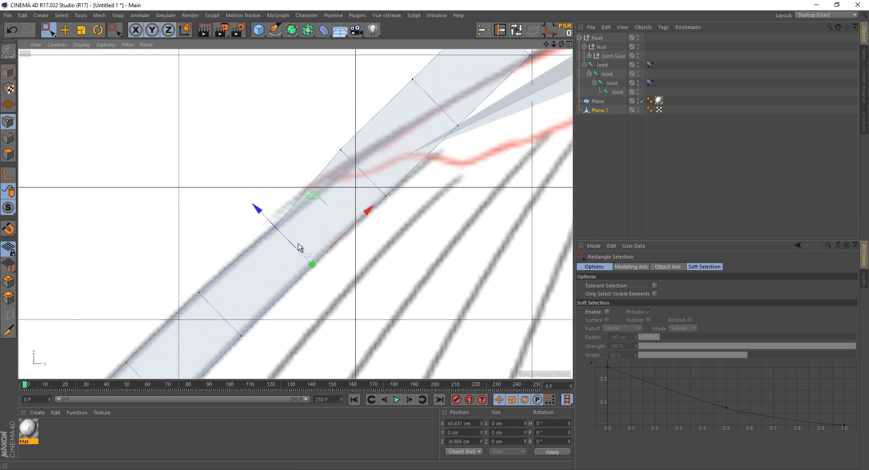
{"action": "left_click", "coordinate": [340, 149]}
{"action": "left_click_drag", "start_coordinate": [301, 103], "coordinate": [330, 135]}
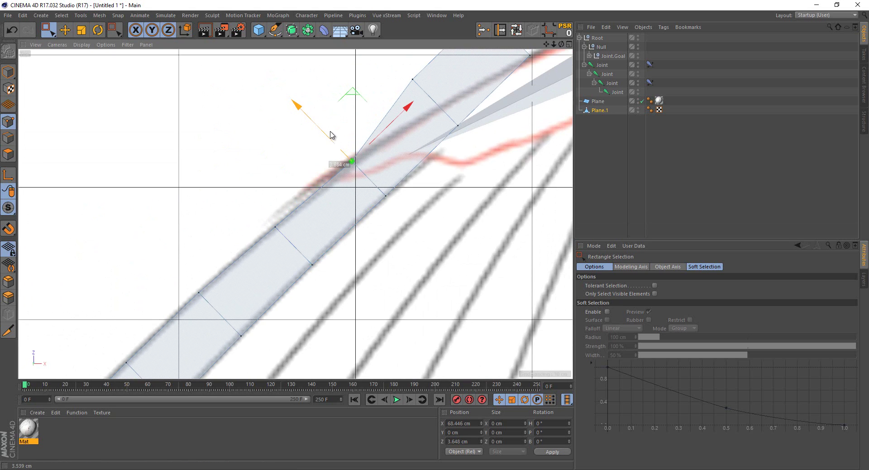
{"action": "middle_click_drag", "start_coordinate": [331, 135], "coordinate": [282, 193], "text": "alt"}
{"action": "left_click_drag", "start_coordinate": [314, 225], "coordinate": [349, 274]}
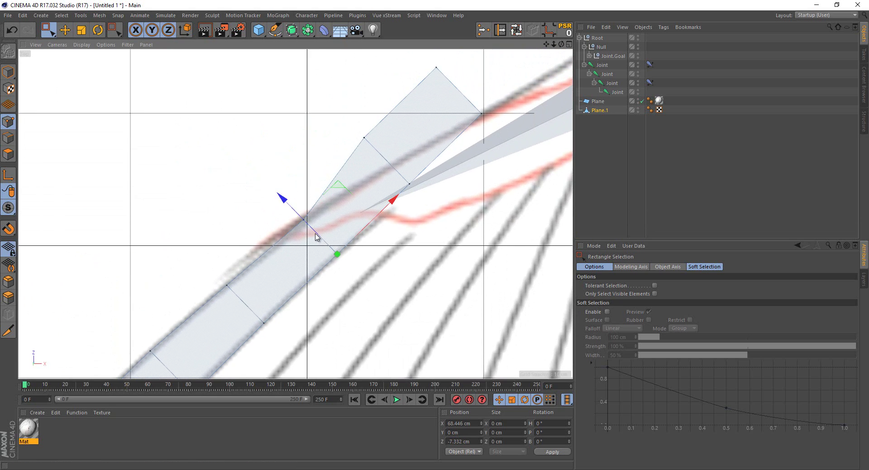
{"action": "left_click_drag", "start_coordinate": [316, 237], "coordinate": [315, 237]}
Stretch and taper the strip's far end along the feather toward the wing bend
{"action": "left_click_drag", "start_coordinate": [427, 198], "coordinate": [427, 198]}
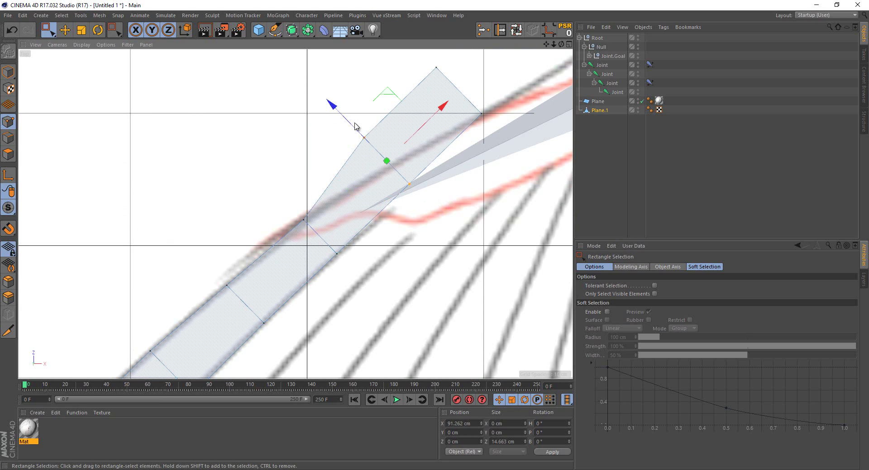
{"action": "left_click_drag", "start_coordinate": [347, 130], "coordinate": [375, 160]}
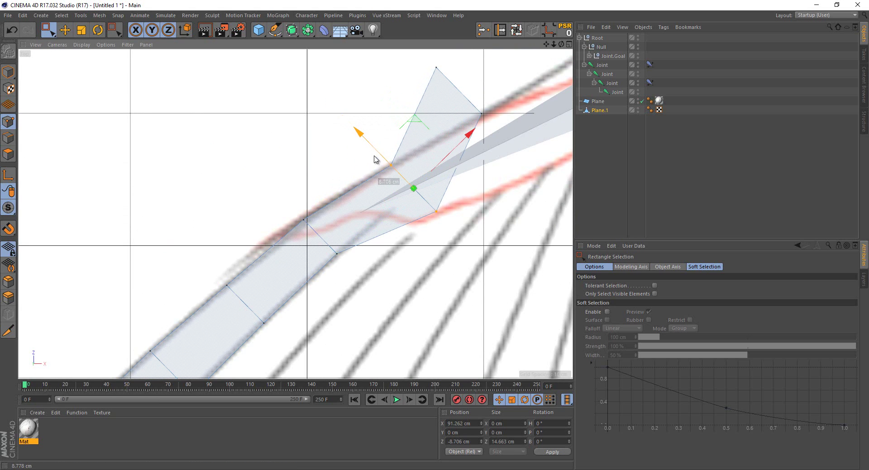
{"action": "mouse_move", "coordinate": [475, 248]}
{"action": "left_mouse_down"}
{"action": "mouse_move", "coordinate": [400, 194]}
{"action": "mouse_move", "coordinate": [380, 168]}
{"action": "left_mouse_up"}
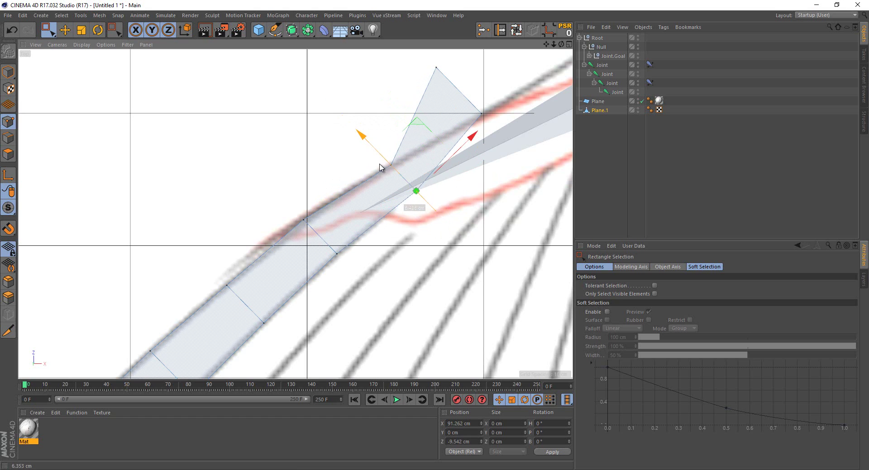
{"action": "middle_click_drag", "start_coordinate": [380, 167], "coordinate": [286, 254], "text": "alt"}
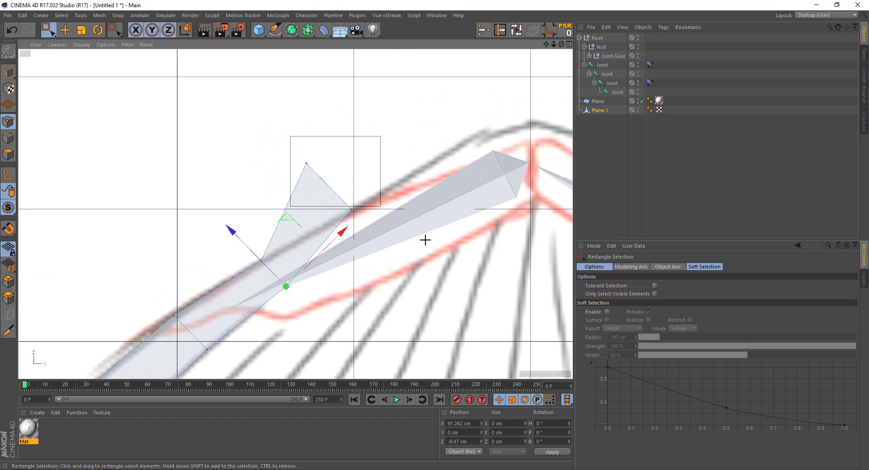
{"action": "left_click_drag", "start_coordinate": [290, 136], "coordinate": [380, 206]}
{"action": "mouse_move", "coordinate": [317, 179]}
{"action": "left_mouse_down"}
{"action": "mouse_move", "coordinate": [350, 209]}
{"action": "mouse_move", "coordinate": [323, 195]}
{"action": "left_mouse_up"}
{"action": "left_click", "coordinate": [357, 221], "text": "ctrl"}
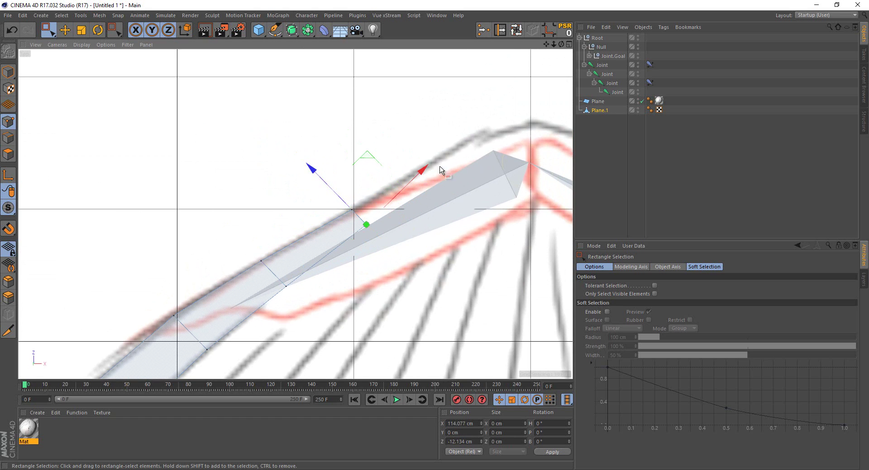
{"action": "scroll", "coordinate": [387, 213], "scroll_direction": "down", "scroll_amount": 5}
{"action": "scroll", "coordinate": [346, 226], "scroll_direction": "up", "scroll_amount": 5}
{"action": "left_click", "coordinate": [296, 229]}
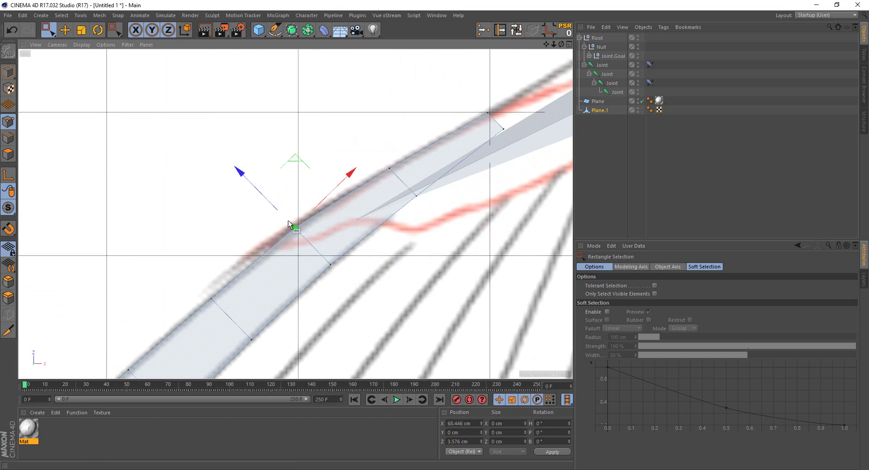
{"action": "scroll", "coordinate": [309, 190], "scroll_direction": "down", "scroll_amount": 3}
Disable the sketch Plane and hide the Root joint chain, clearing the point selection
{"action": "scroll", "coordinate": [308, 190], "scroll_direction": "down", "scroll_amount": 2}
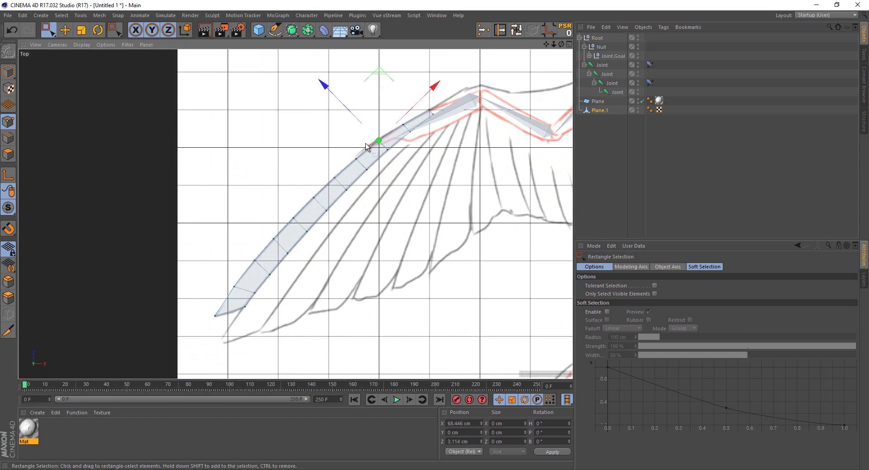
{"action": "scroll", "coordinate": [260, 254], "scroll_direction": "up", "scroll_amount": 1}
{"action": "left_click", "coordinate": [640, 102]}
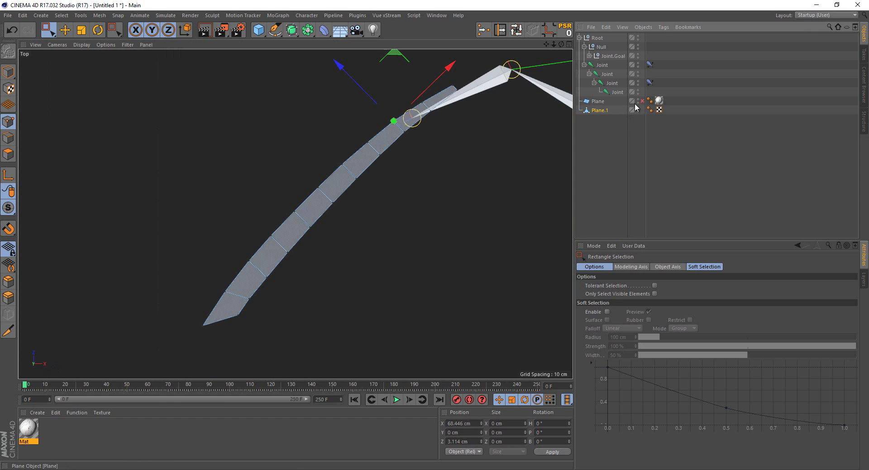
{"action": "scroll", "coordinate": [265, 227], "scroll_direction": "up", "scroll_amount": 4}
{"action": "scroll", "coordinate": [262, 235], "scroll_direction": "down", "scroll_amount": 3}
{"action": "left_click_drag", "start_coordinate": [398, 251], "coordinate": [423, 291]}
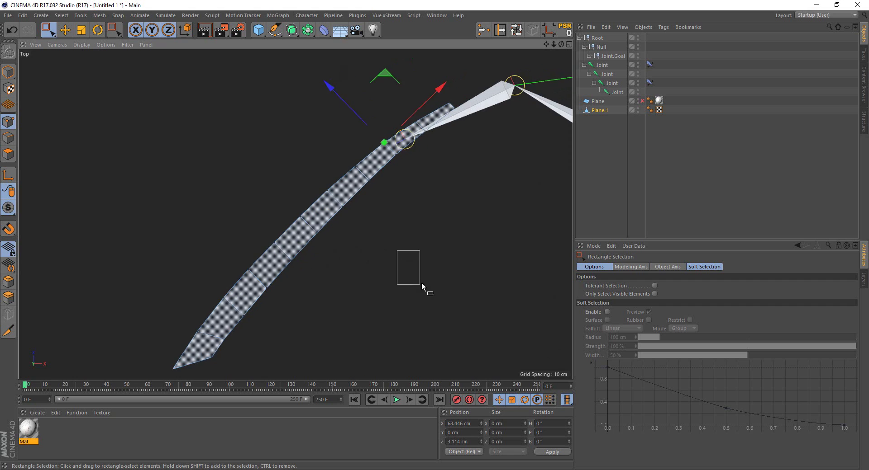
{"action": "left_click", "coordinate": [637, 37]}
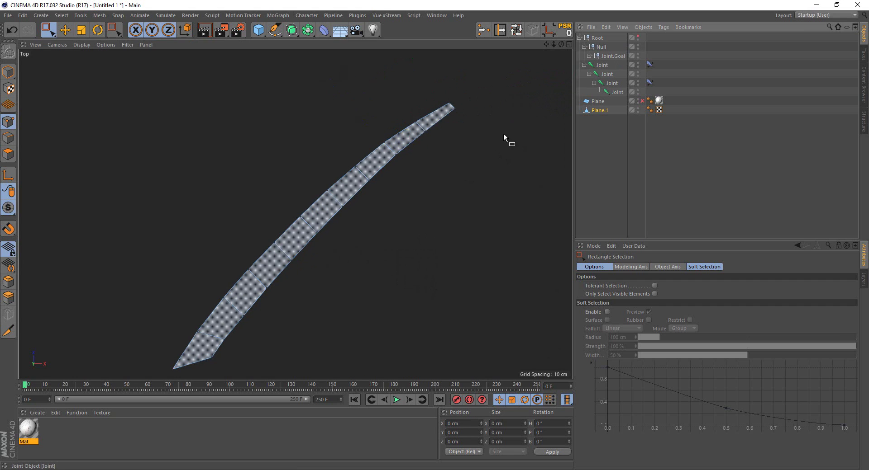
Zoom to the strip's tip, select its points, and activate Polygon Pen from the context menu
{"action": "scroll", "coordinate": [350, 228], "scroll_direction": "down", "scroll_amount": 2}
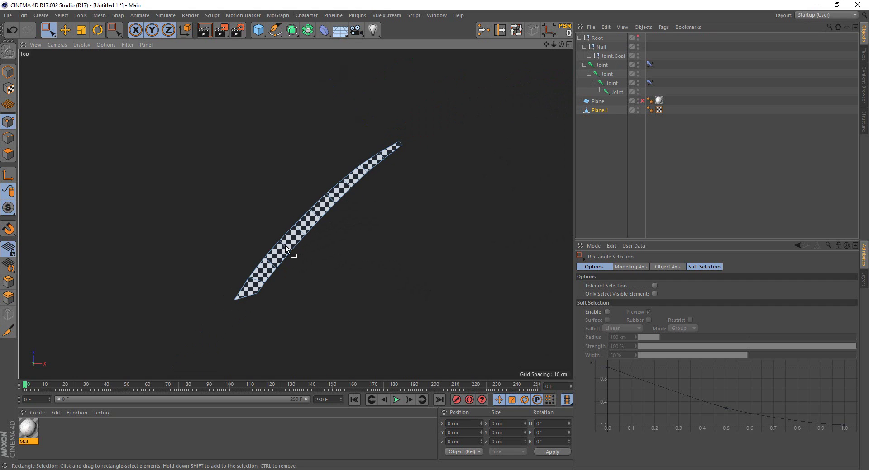
{"action": "scroll", "coordinate": [289, 250], "scroll_direction": "up", "scroll_amount": 3}
{"action": "scroll", "coordinate": [231, 290], "scroll_direction": "up", "scroll_amount": 1}
{"action": "scroll", "coordinate": [194, 346], "scroll_direction": "up", "scroll_amount": 1}
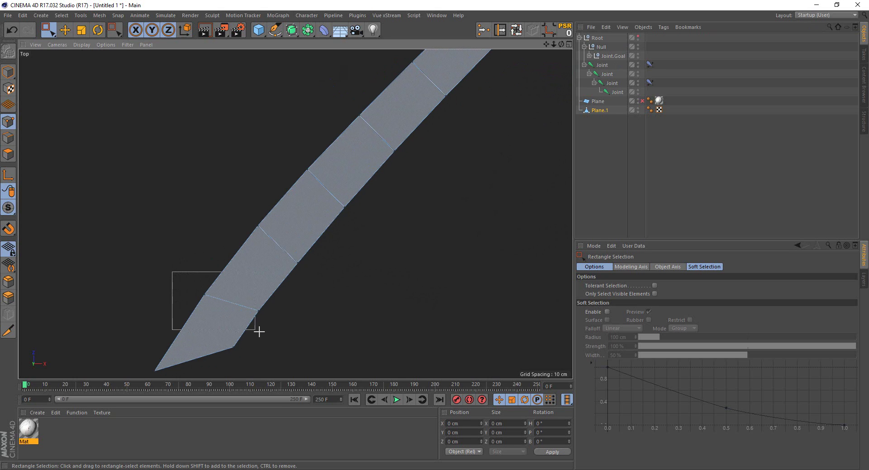
{"action": "mouse_move", "coordinate": [259, 333]}
{"action": "left_mouse_down"}
{"action": "mouse_move", "coordinate": [274, 336]}
{"action": "mouse_move", "coordinate": [203, 296]}
{"action": "left_mouse_up"}
{"action": "right_click", "coordinate": [274, 336]}
{"action": "left_click", "coordinate": [290, 305]}
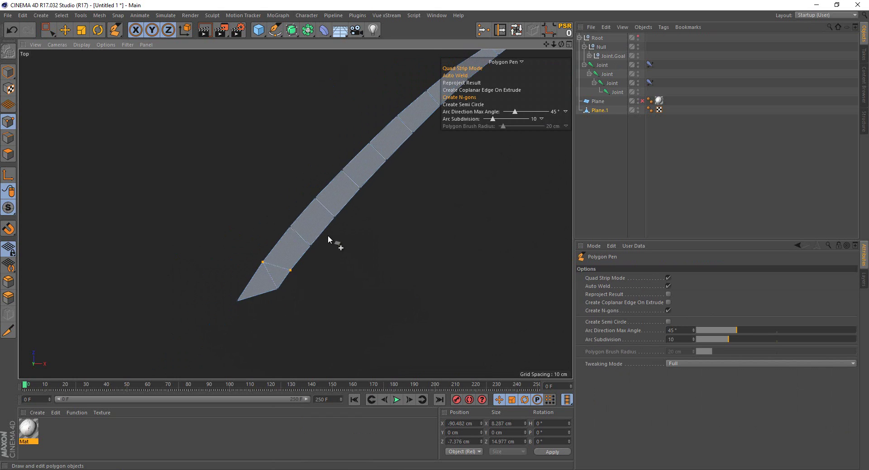
Re-enable the sketch Plane and nudge a point near the strip tip onto the sketch edge
{"action": "key", "text": "space"}
{"action": "left_click_drag", "start_coordinate": [206, 282], "coordinate": [224, 292]}
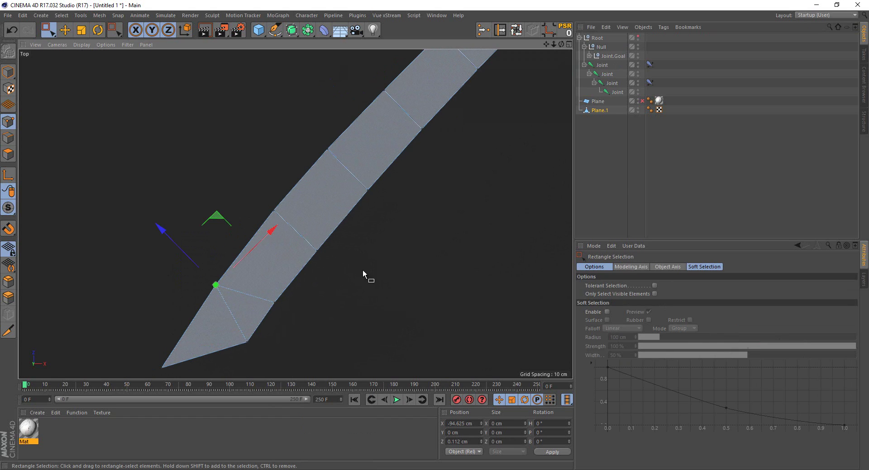
{"action": "left_click", "coordinate": [641, 101]}
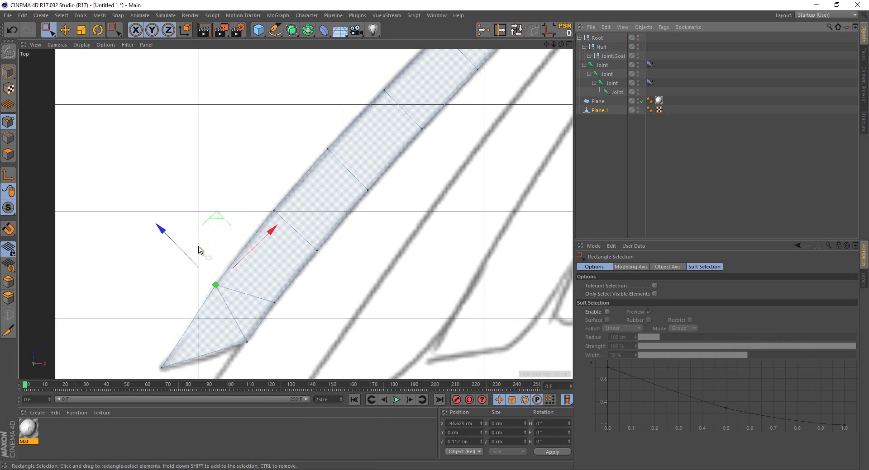
{"action": "left_click_drag", "start_coordinate": [193, 266], "coordinate": [190, 264]}
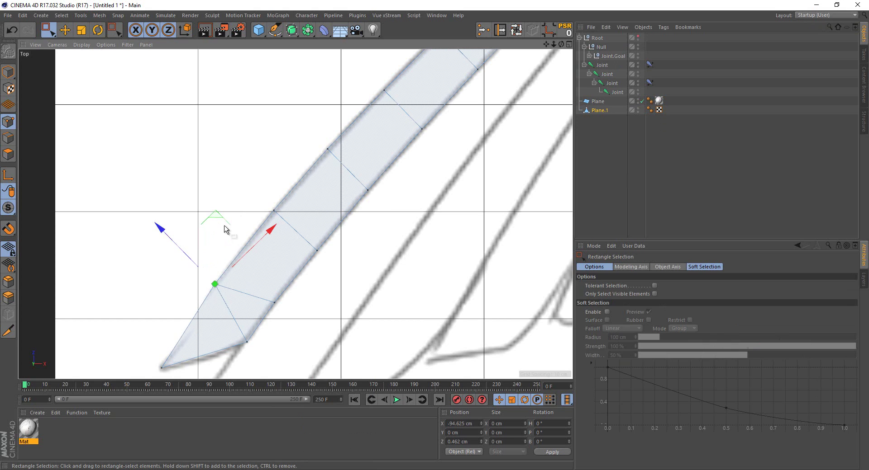
{"action": "left_click", "coordinate": [239, 189]}
Move the tip point slightly down-left and nudge nearby edge points along the feather outline
{"action": "scroll", "coordinate": [221, 252], "scroll_direction": "down", "scroll_amount": 2}
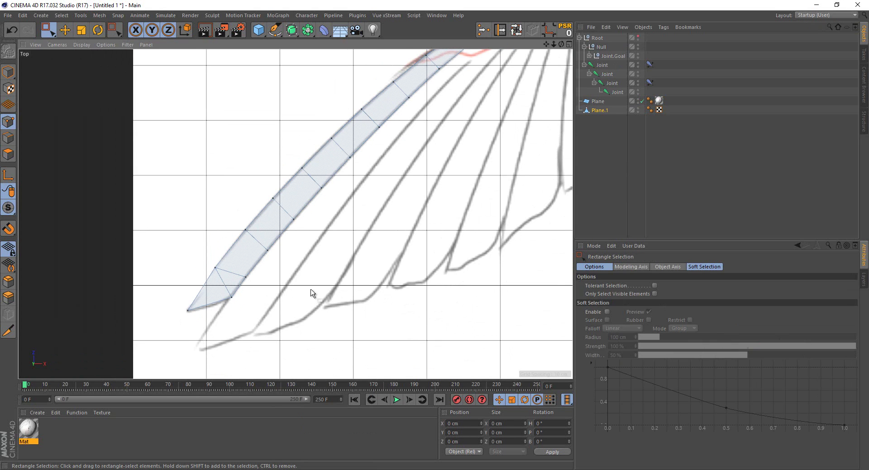
{"action": "scroll", "coordinate": [239, 293], "scroll_direction": "up", "scroll_amount": 3}
{"action": "left_click", "coordinate": [224, 303]}
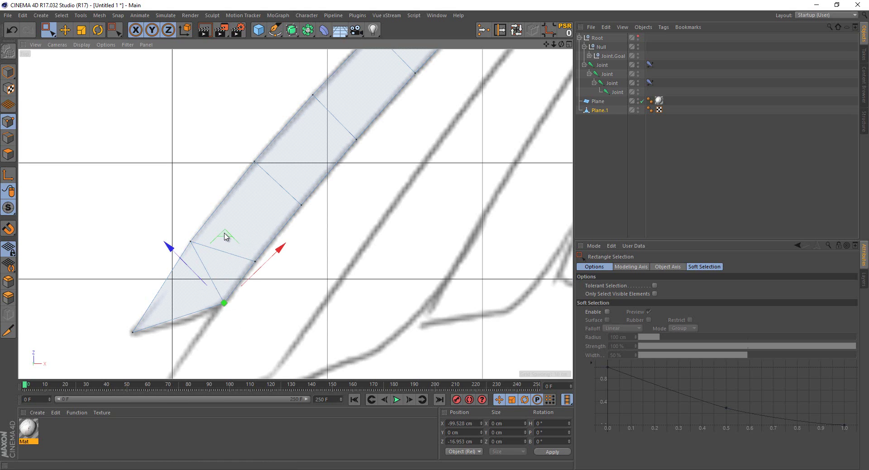
{"action": "left_click_drag", "start_coordinate": [224, 236], "coordinate": [222, 240]}
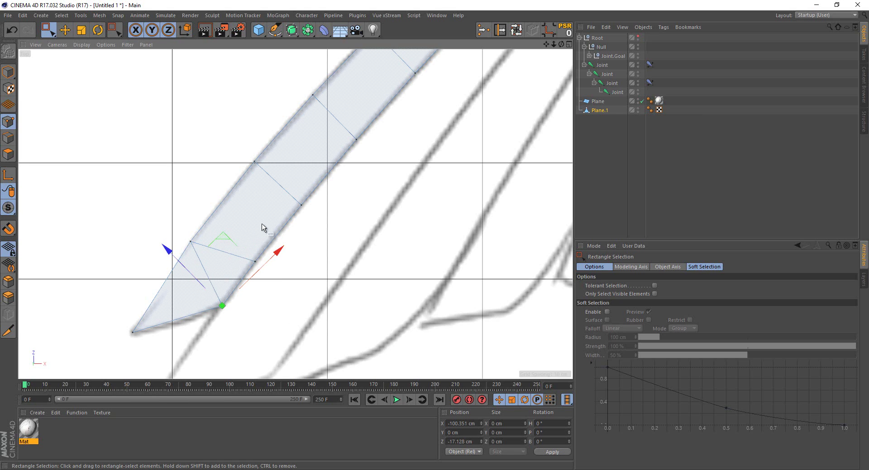
{"action": "middle_click_drag", "start_coordinate": [263, 227], "coordinate": [201, 183], "text": "alt"}
{"action": "left_click", "coordinate": [239, 276]}
{"action": "left_click_drag", "start_coordinate": [219, 258], "coordinate": [218, 261]}
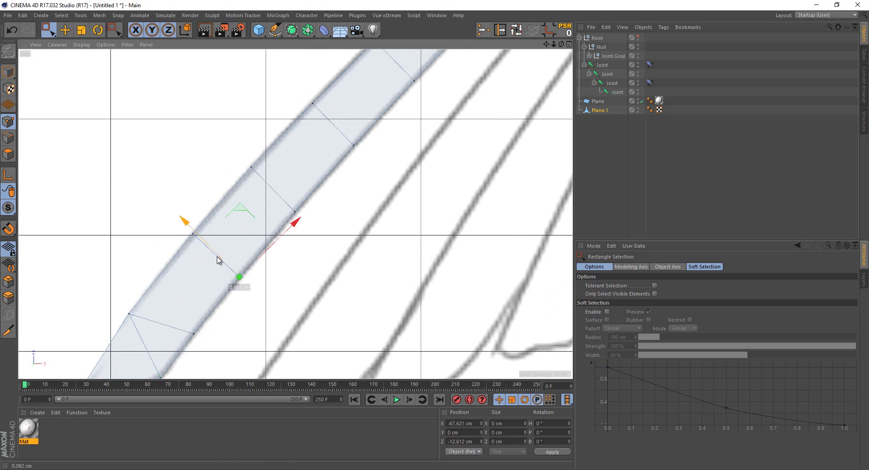
{"action": "left_click", "coordinate": [294, 212]}
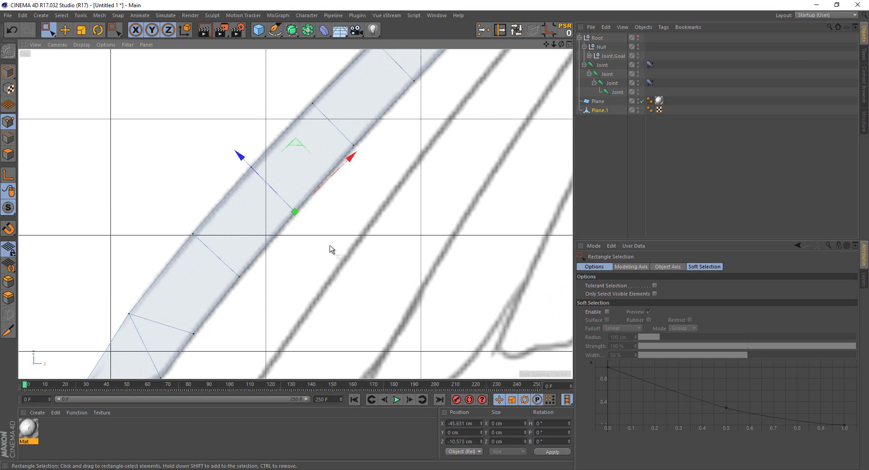
{"action": "scroll", "coordinate": [332, 248], "scroll_direction": "down", "scroll_amount": 2}
{"action": "scroll", "coordinate": [351, 252], "scroll_direction": "down", "scroll_amount": 2}
Rename the strip to '1', duplicate it, and move the copy onto the next feather
{"action": "double_click", "coordinate": [600, 111]}
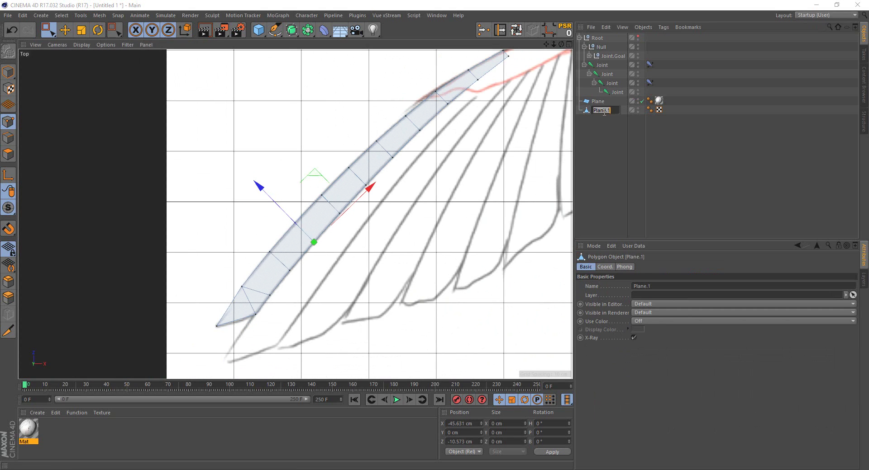
{"action": "type", "text": "1"}
{"action": "key", "text": "Return"}
{"action": "left_click_drag", "start_coordinate": [592, 118], "coordinate": [592, 119], "text": "ctrl"}
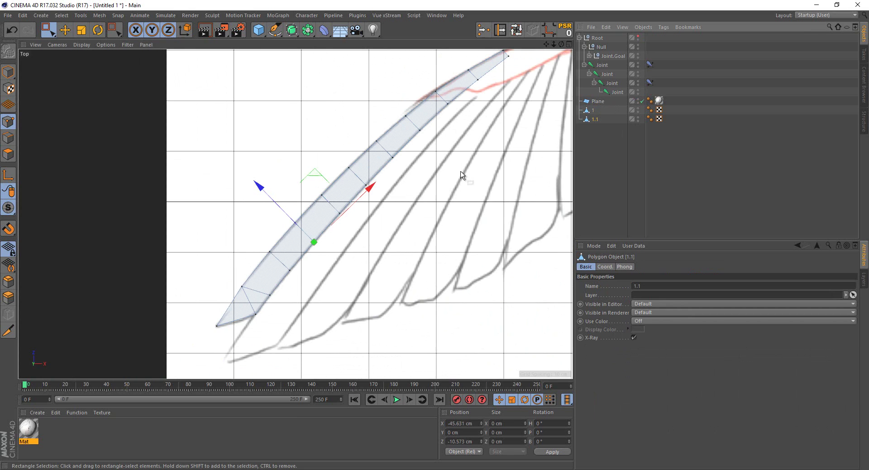
{"action": "left_click", "coordinate": [9, 72]}
{"action": "left_click_drag", "start_coordinate": [313, 147], "coordinate": [345, 159]}
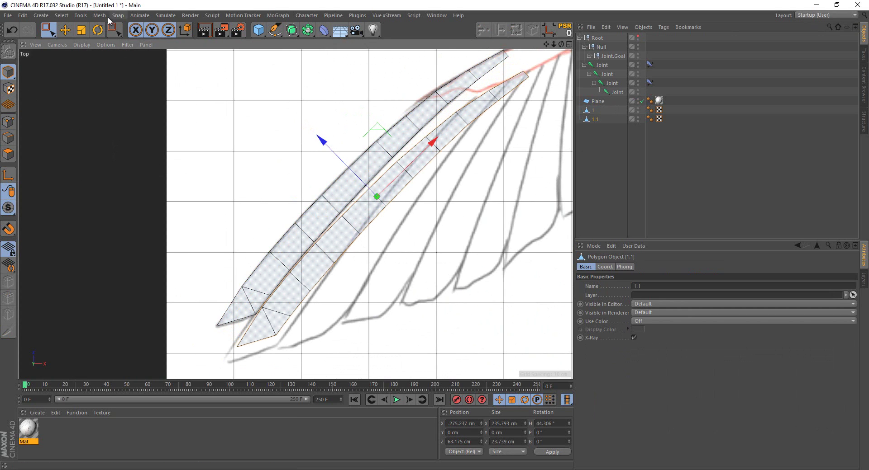
Rotate strip 1.1 to about H 46.9° and slide it up-left over its sketched feather
{"action": "left_click_drag", "start_coordinate": [374, 149], "coordinate": [372, 163]}
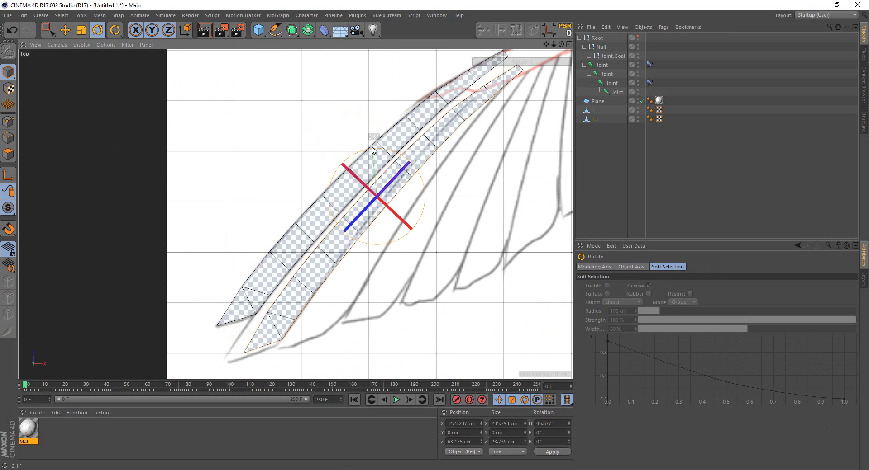
{"action": "key", "text": "0"}
{"action": "left_click_drag", "start_coordinate": [371, 130], "coordinate": [359, 135]}
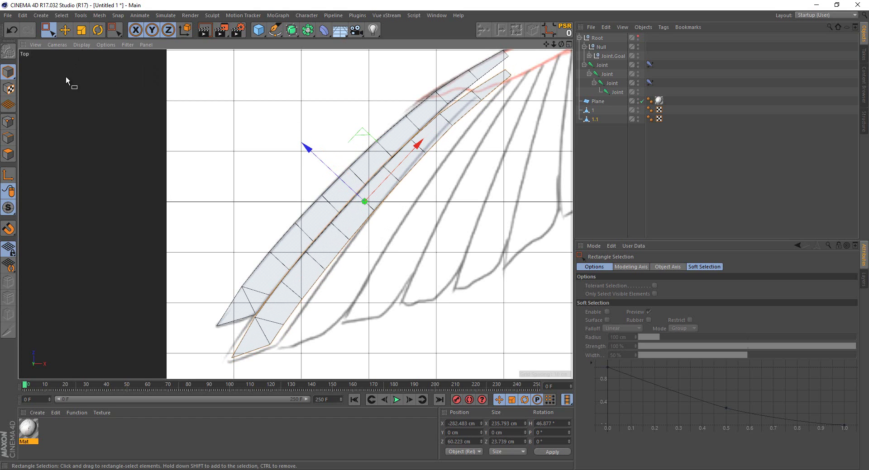
{"action": "left_click", "coordinate": [8, 121]}
Nudge the strips' shared point up and pull the lower strip's tip out to the feather's end
{"action": "scroll", "coordinate": [253, 305], "scroll_direction": "up", "scroll_amount": 5}
{"action": "scroll", "coordinate": [253, 306], "scroll_direction": "up", "scroll_amount": 3}
{"action": "scroll", "coordinate": [282, 233], "scroll_direction": "up", "scroll_amount": 2}
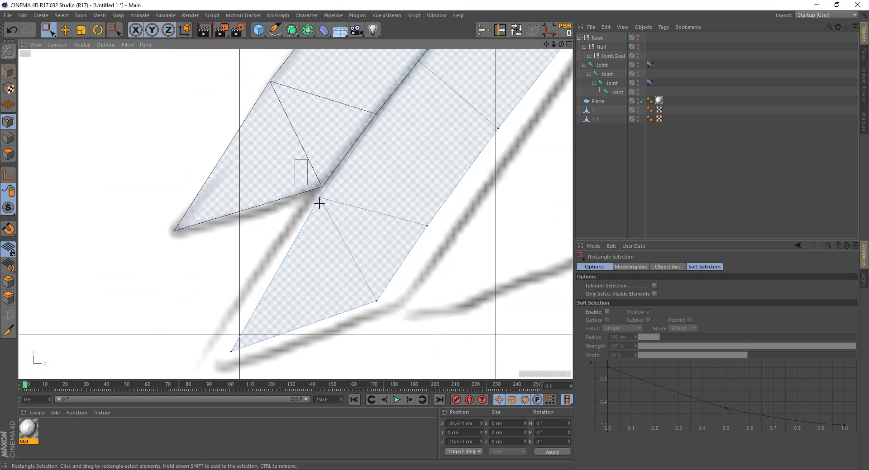
{"action": "left_click", "coordinate": [320, 198]}
{"action": "left_click_drag", "start_coordinate": [323, 137], "coordinate": [324, 124]}
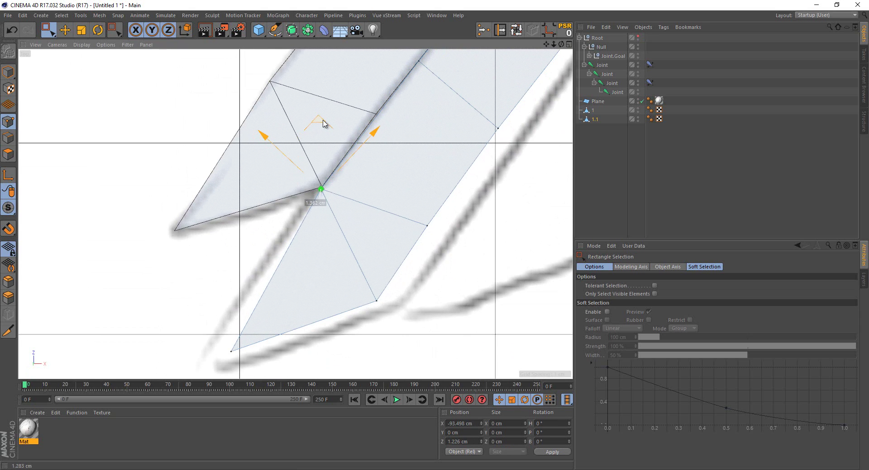
{"action": "left_click_drag", "start_coordinate": [184, 296], "coordinate": [285, 375]}
{"action": "left_click_drag", "start_coordinate": [232, 290], "coordinate": [194, 318]}
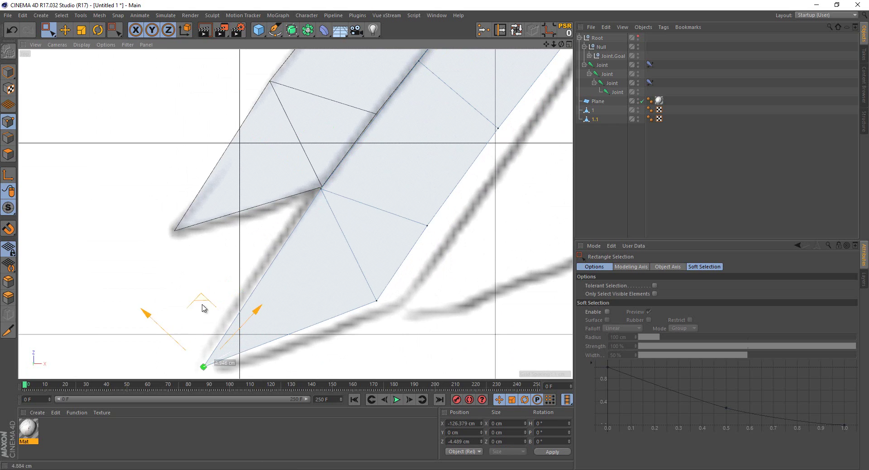
Move the lower strip's first edge points right onto the sketched feather outline
{"action": "middle_click_drag", "start_coordinate": [193, 318], "coordinate": [178, 229], "text": "alt"}
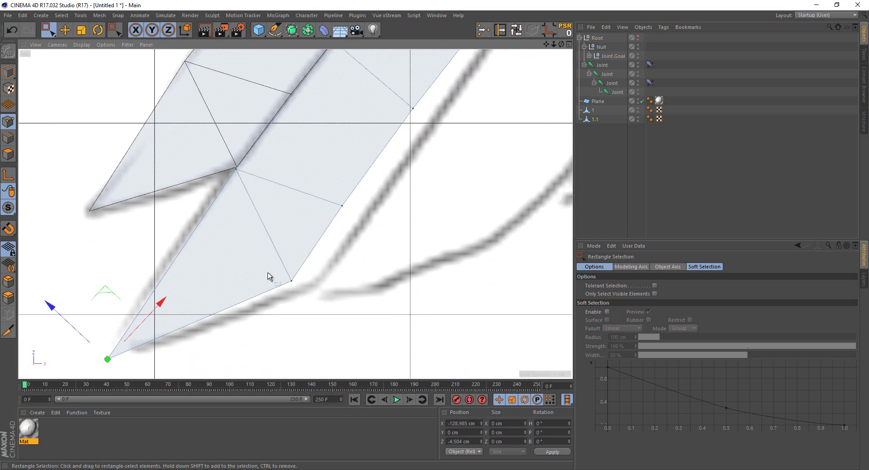
{"action": "left_click_drag", "start_coordinate": [211, 240], "coordinate": [290, 312]}
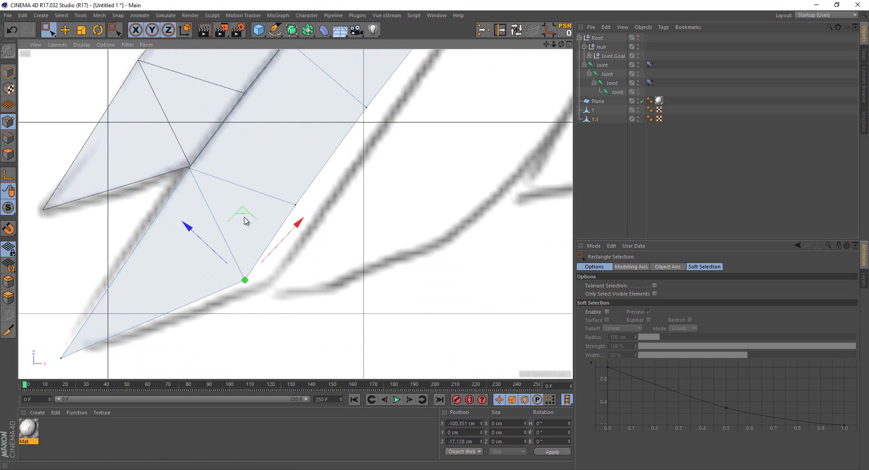
{"action": "mouse_move", "coordinate": [245, 221]}
{"action": "left_mouse_down"}
{"action": "mouse_move", "coordinate": [282, 218]}
{"action": "mouse_move", "coordinate": [269, 220]}
{"action": "left_mouse_up"}
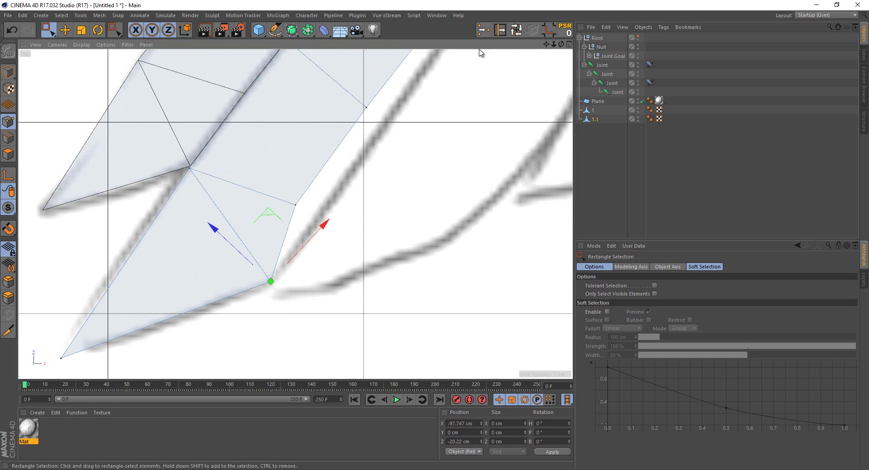
{"action": "left_click", "coordinate": [483, 30]}
{"action": "key", "text": "space"}
{"action": "left_click", "coordinate": [295, 205]}
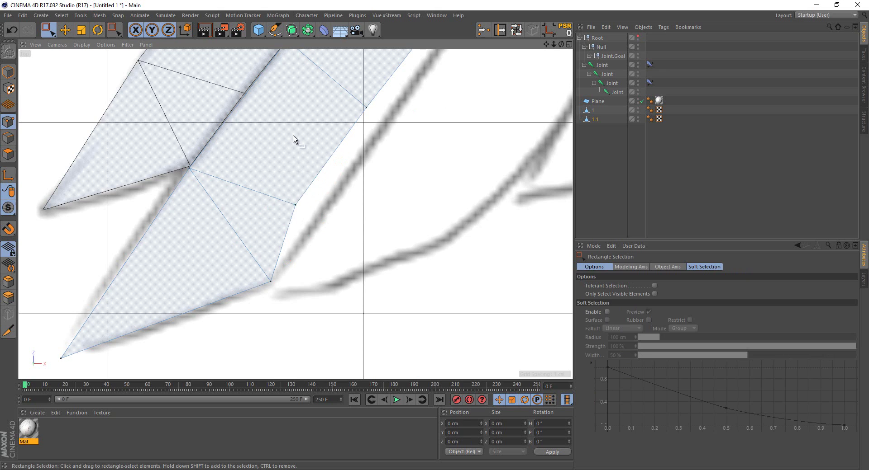
{"action": "left_click_drag", "start_coordinate": [294, 138], "coordinate": [324, 138]}
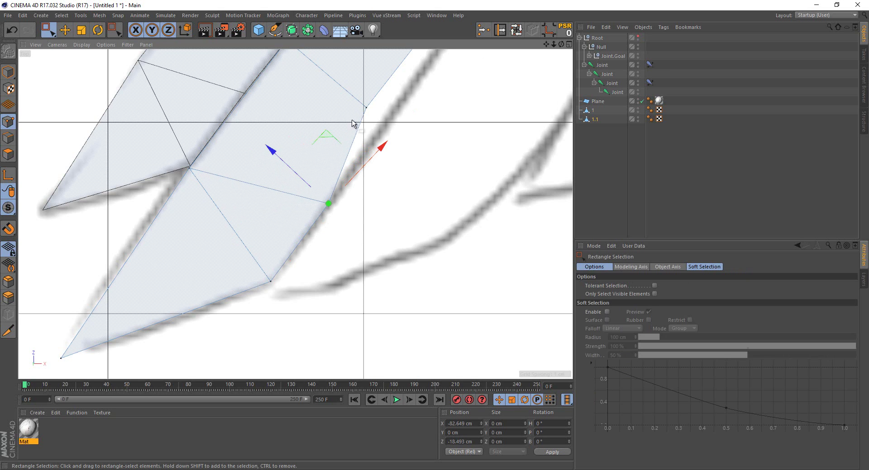
Push the next points up strip 1.1 out to the sketched outer edge
{"action": "middle_click_drag", "start_coordinate": [353, 122], "coordinate": [232, 234], "text": "alt"}
{"action": "left_click_drag", "start_coordinate": [177, 159], "coordinate": [252, 231]}
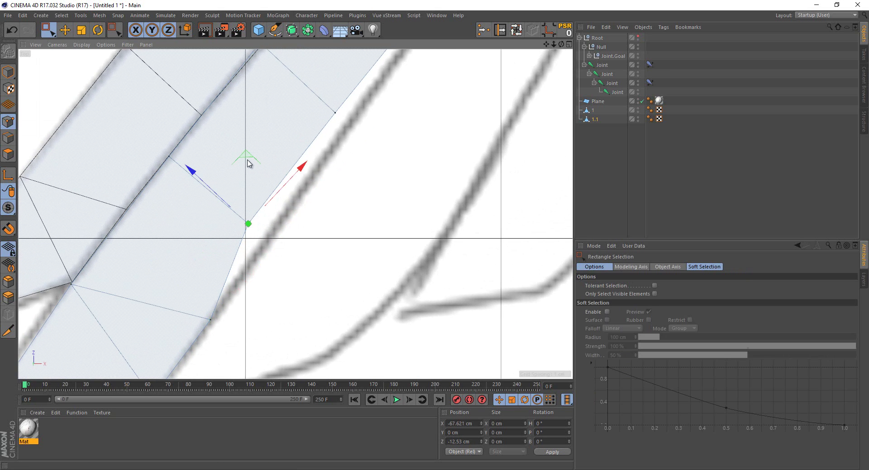
{"action": "left_click_drag", "start_coordinate": [246, 159], "coordinate": [267, 180]}
{"action": "scroll", "coordinate": [316, 223], "scroll_direction": "up", "scroll_amount": 2}
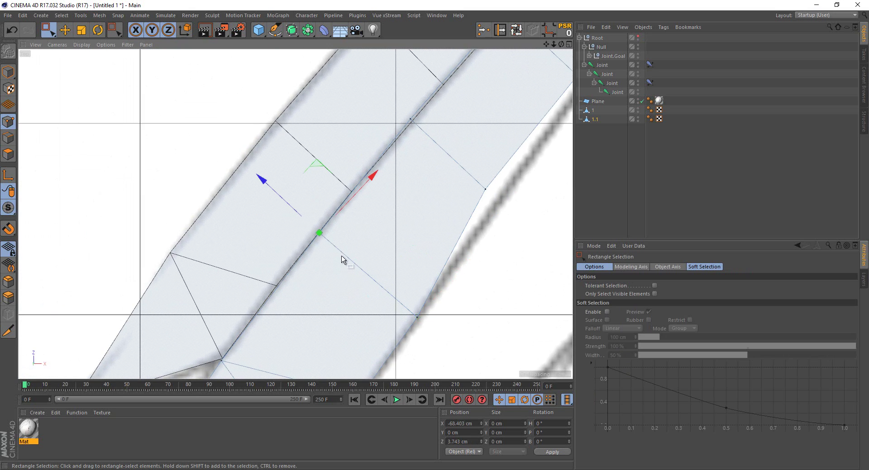
{"action": "scroll", "coordinate": [301, 204], "scroll_direction": "up", "scroll_amount": 2}
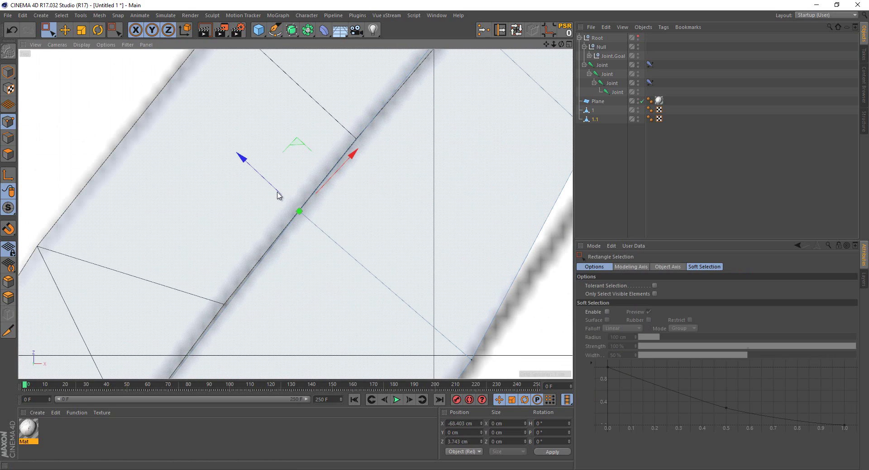
{"action": "scroll", "coordinate": [335, 260], "scroll_direction": "down", "scroll_amount": 2}
{"action": "scroll", "coordinate": [351, 228], "scroll_direction": "down", "scroll_amount": 1}
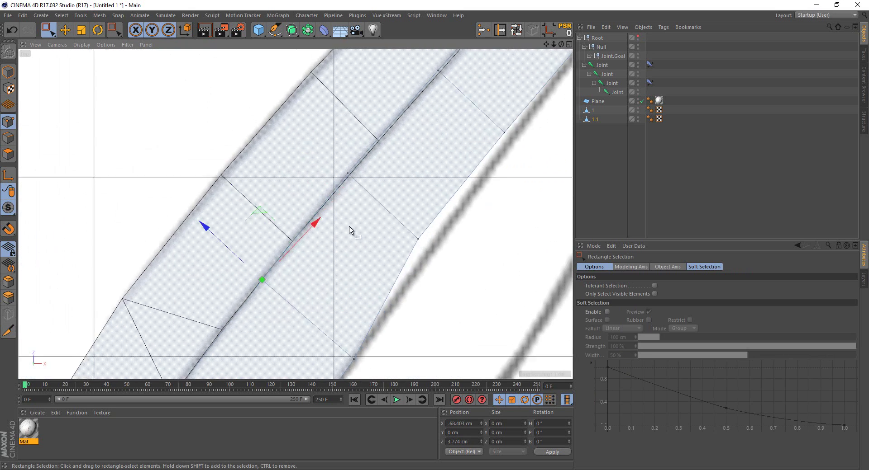
{"action": "scroll", "coordinate": [310, 215], "scroll_direction": "down", "scroll_amount": 1}
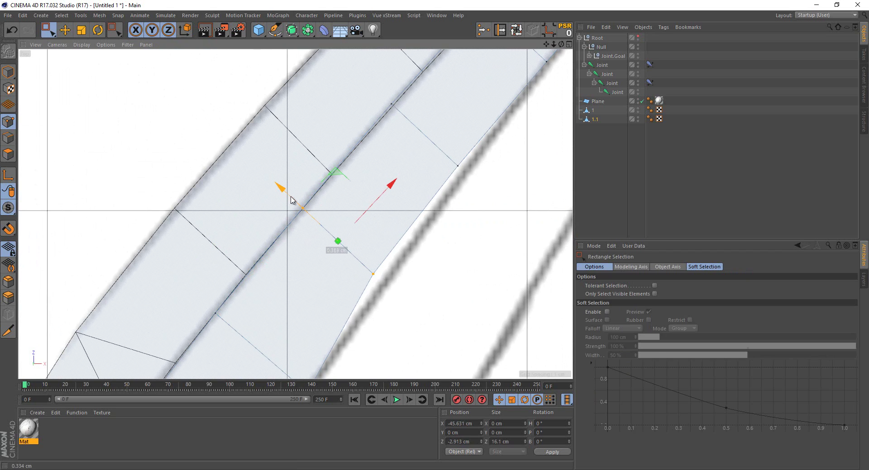
{"action": "left_click_drag", "start_coordinate": [333, 245], "coordinate": [398, 301]}
{"action": "left_click_drag", "start_coordinate": [344, 251], "coordinate": [359, 257]}
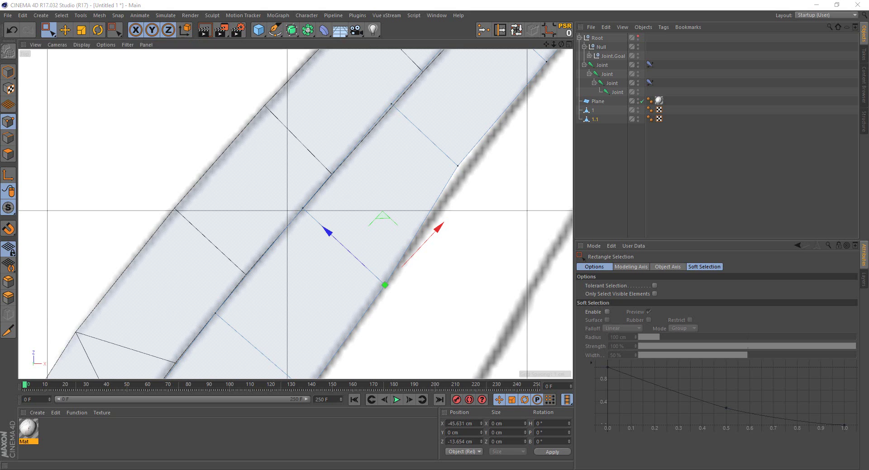
{"action": "left_click_drag", "start_coordinate": [454, 145], "coordinate": [494, 217]}
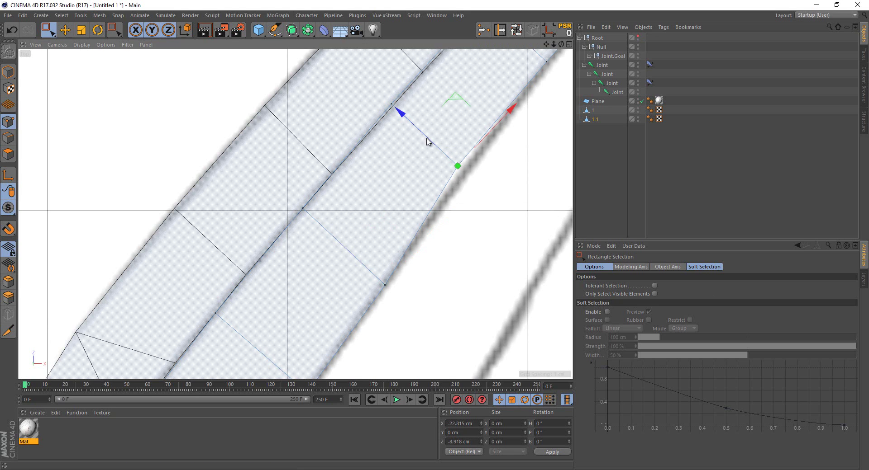
{"action": "left_click_drag", "start_coordinate": [428, 139], "coordinate": [435, 145]}
Shift the shared-edge points of strip 1.1 across onto the sketch lines
{"action": "middle_click_drag", "start_coordinate": [452, 120], "coordinate": [379, 199], "text": "alt"}
{"action": "left_click", "coordinate": [318, 184]}
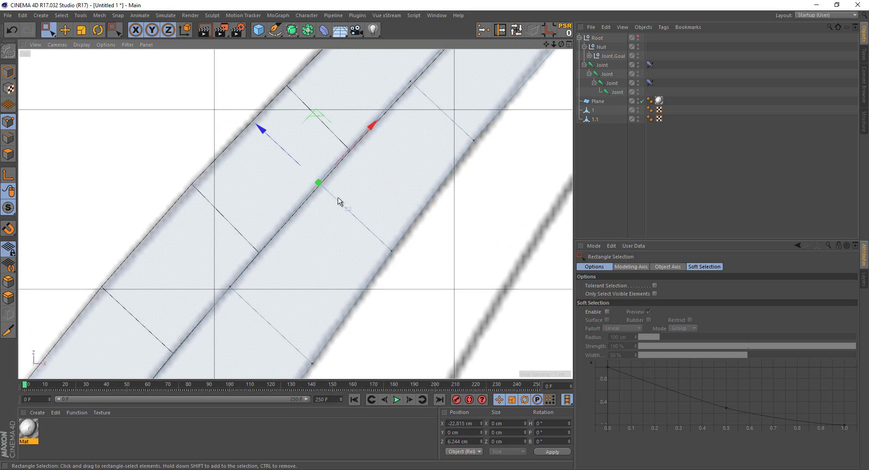
{"action": "left_click_drag", "start_coordinate": [301, 169], "coordinate": [299, 167]}
{"action": "middle_click_drag", "start_coordinate": [418, 118], "coordinate": [305, 202], "text": "alt"}
{"action": "left_click_drag", "start_coordinate": [265, 126], "coordinate": [368, 239]}
{"action": "left_click_drag", "start_coordinate": [295, 173], "coordinate": [284, 166]}
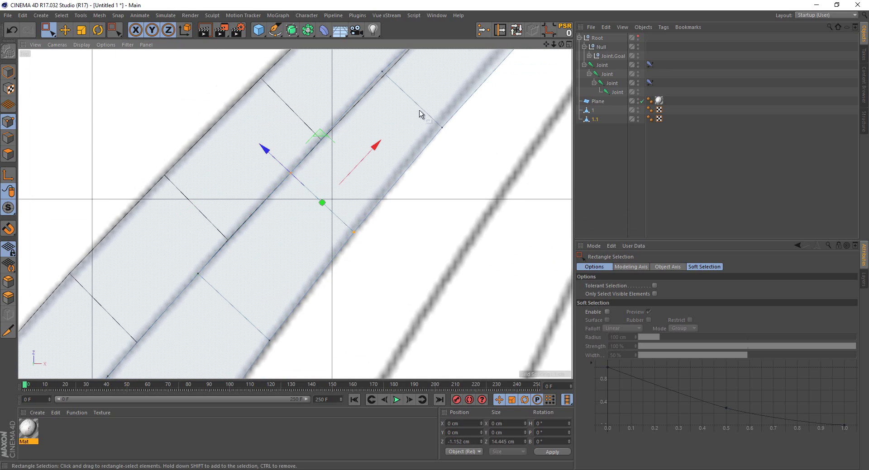
{"action": "middle_click_drag", "start_coordinate": [419, 114], "coordinate": [333, 226], "text": "alt"}
{"action": "left_click_drag", "start_coordinate": [287, 180], "coordinate": [409, 285]}
{"action": "left_click_drag", "start_coordinate": [301, 188], "coordinate": [299, 195]}
{"action": "left_click_drag", "start_coordinate": [427, 304], "coordinate": [333, 231]}
Align the upper edge points and extend the lower strip's tip up-right to the feather end
{"action": "middle_click_drag", "start_coordinate": [368, 226], "coordinate": [346, 273], "text": "alt"}
{"action": "left_click_drag", "start_coordinate": [258, 188], "coordinate": [354, 277]}
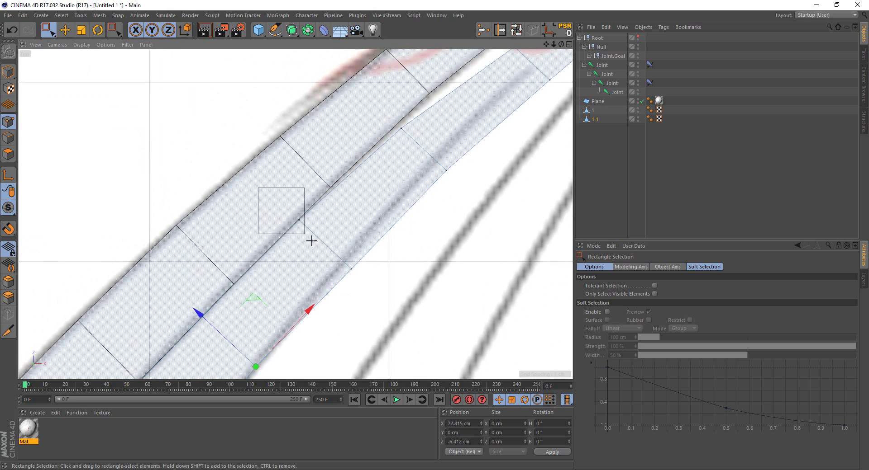
{"action": "left_click_drag", "start_coordinate": [391, 302], "coordinate": [305, 231]}
{"action": "middle_click_drag", "start_coordinate": [306, 231], "coordinate": [248, 311], "text": "alt"}
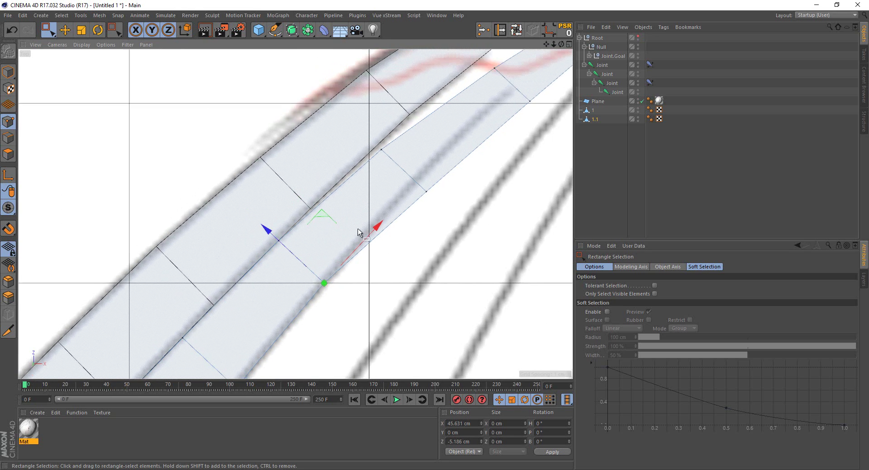
{"action": "mouse_move", "coordinate": [349, 232]}
{"action": "left_mouse_down"}
{"action": "mouse_move", "coordinate": [383, 213]}
{"action": "mouse_move", "coordinate": [335, 207]}
{"action": "mouse_move", "coordinate": [358, 227]}
{"action": "mouse_move", "coordinate": [346, 227]}
{"action": "left_mouse_up"}
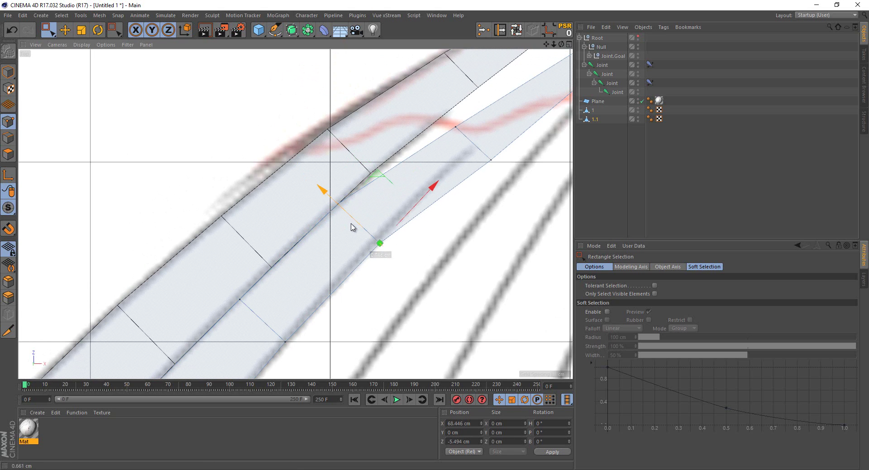
{"action": "middle_click_drag", "start_coordinate": [495, 139], "coordinate": [398, 255], "text": "alt"}
{"action": "left_click_drag", "start_coordinate": [330, 214], "coordinate": [429, 299]}
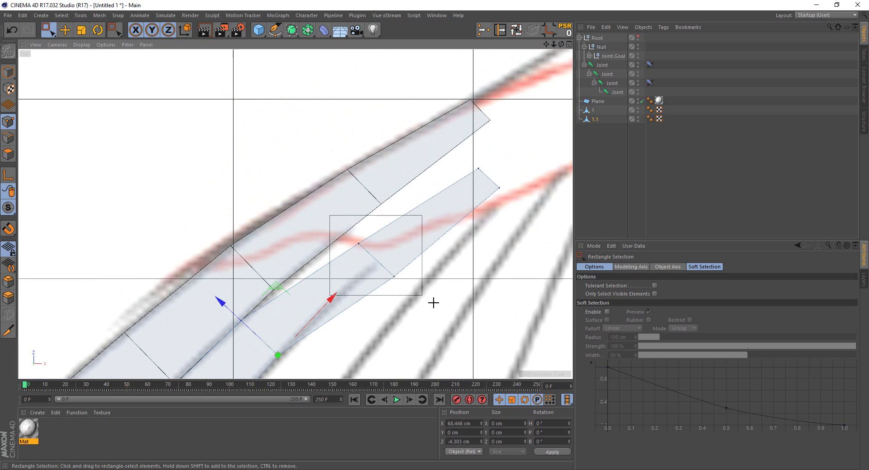
{"action": "left_click_drag", "start_coordinate": [345, 232], "coordinate": [329, 225]}
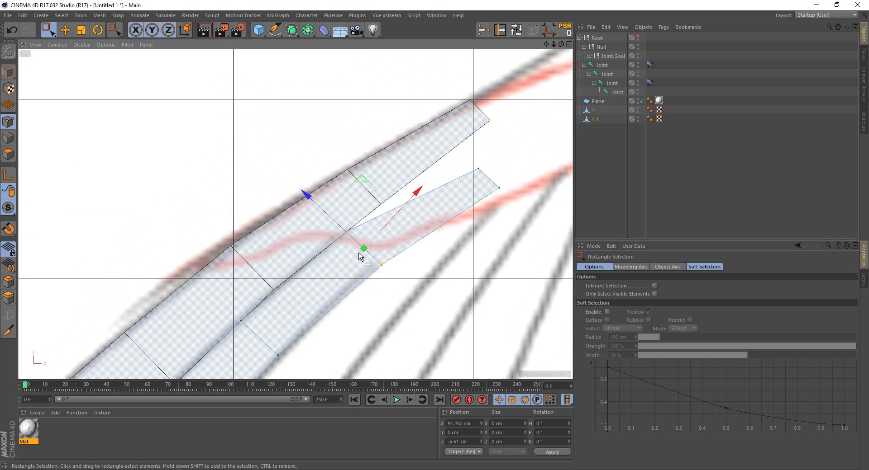
{"action": "left_click", "coordinate": [381, 264]}
{"action": "left_click_drag", "start_coordinate": [533, 220], "coordinate": [468, 158]}
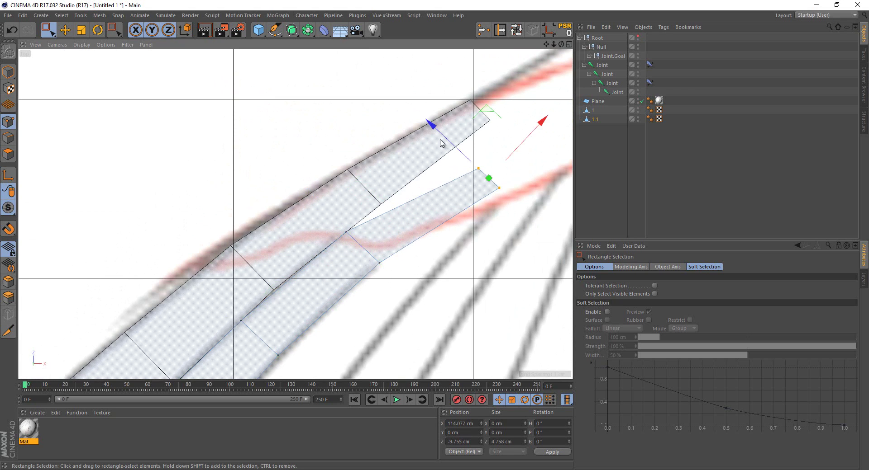
{"action": "mouse_move", "coordinate": [491, 114]}
{"action": "left_mouse_down"}
{"action": "mouse_move", "coordinate": [502, 75]}
{"action": "mouse_move", "coordinate": [480, 80]}
{"action": "left_mouse_up"}
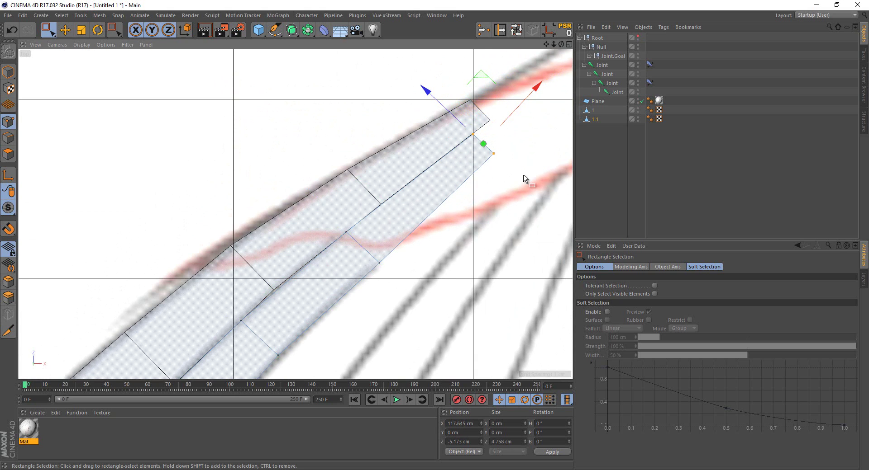
Hide the sketch plane and deselect strip 1.1 to inspect both strips, then show the sketch again
{"action": "scroll", "coordinate": [454, 162], "scroll_direction": "down", "scroll_amount": 3}
{"action": "scroll", "coordinate": [454, 163], "scroll_direction": "down", "scroll_amount": 2}
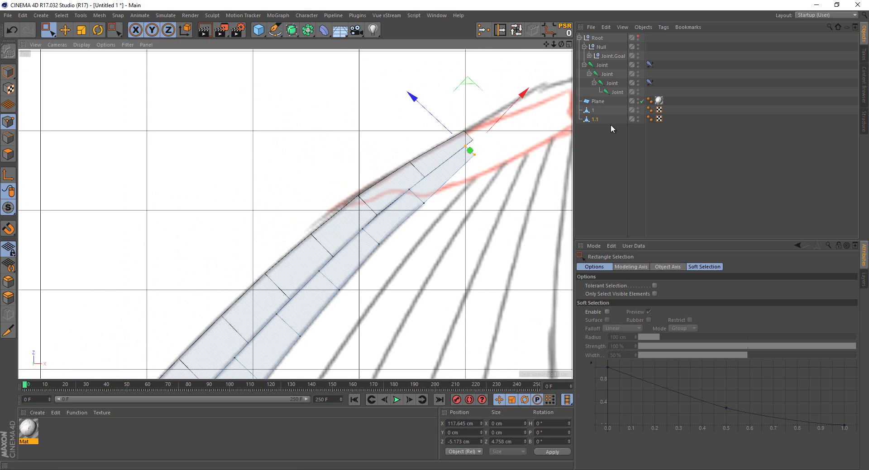
{"action": "left_click", "coordinate": [641, 101]}
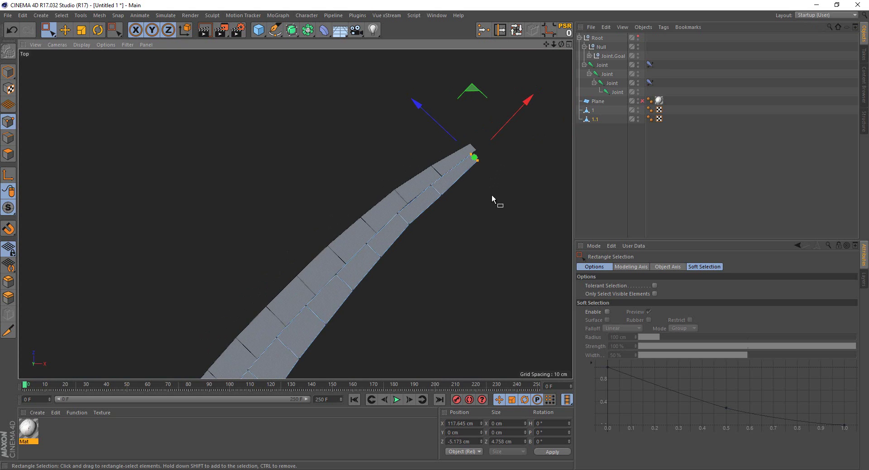
{"action": "scroll", "coordinate": [465, 214], "scroll_direction": "up", "scroll_amount": 2}
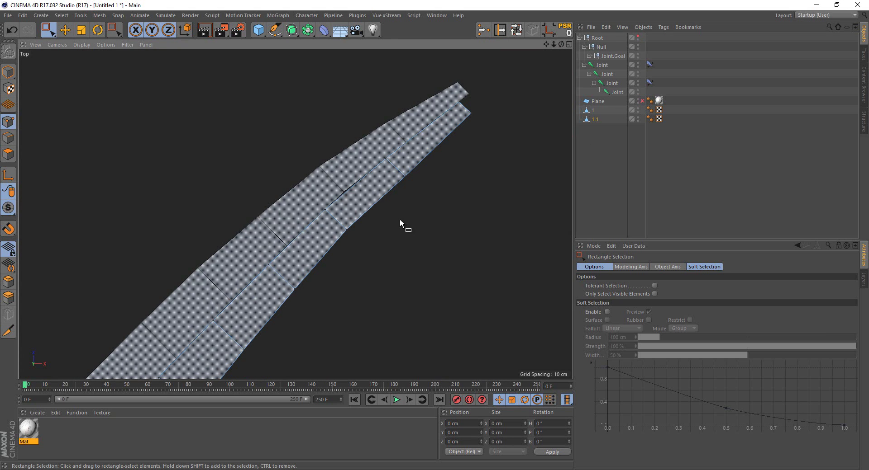
{"action": "left_click", "coordinate": [636, 179]}
{"action": "scroll", "coordinate": [411, 172], "scroll_direction": "down", "scroll_amount": 2}
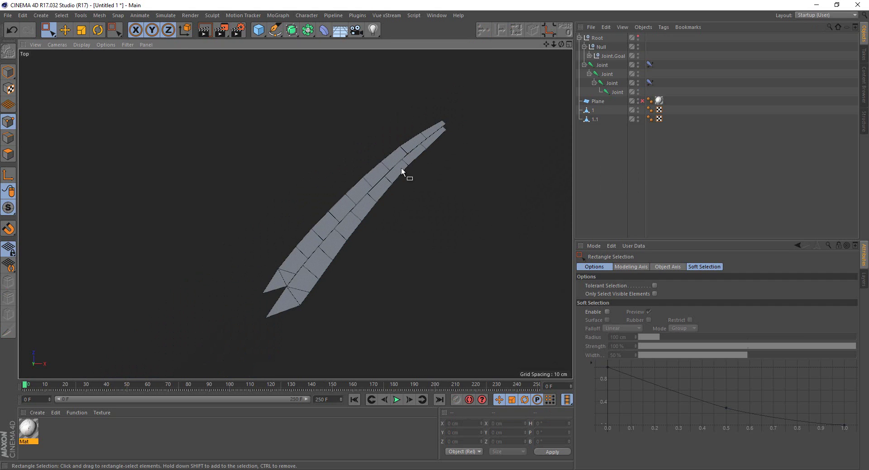
{"action": "scroll", "coordinate": [408, 203], "scroll_direction": "up", "scroll_amount": 1}
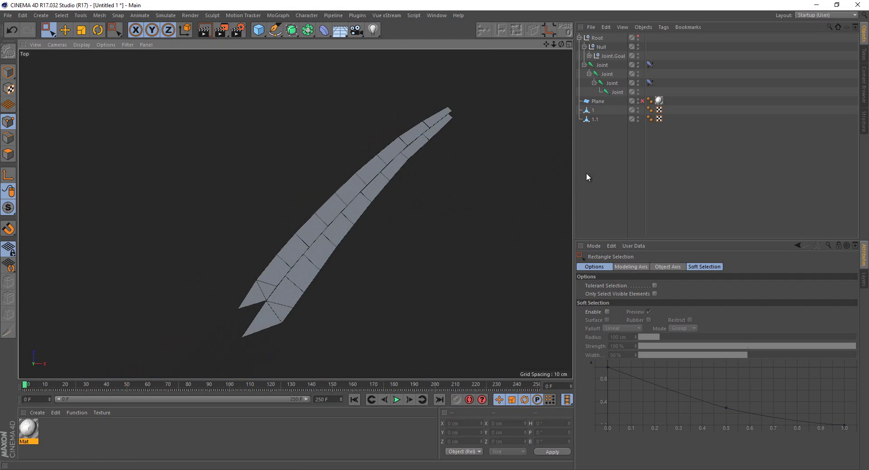
{"action": "left_click", "coordinate": [643, 101]}
Rename strip 1.1 to 2 and select its copy 2.1
{"action": "double_click", "coordinate": [595, 119]}
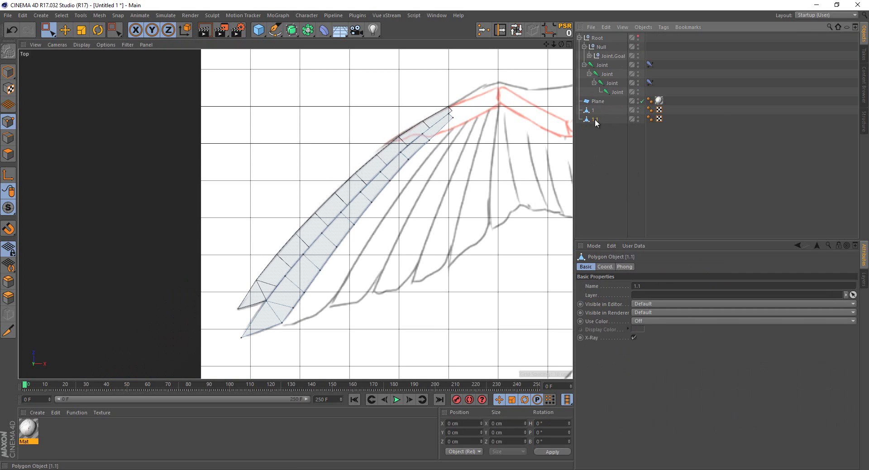
{"action": "type", "text": "2"}
{"action": "key", "text": "Return"}
{"action": "left_click", "coordinate": [595, 128]}
Move strip 2.1 and rotate it about 52° so it lies along the next sketched feather
{"action": "scroll", "coordinate": [403, 116], "scroll_direction": "up", "scroll_amount": 3}
{"action": "left_click", "coordinate": [8, 72]}
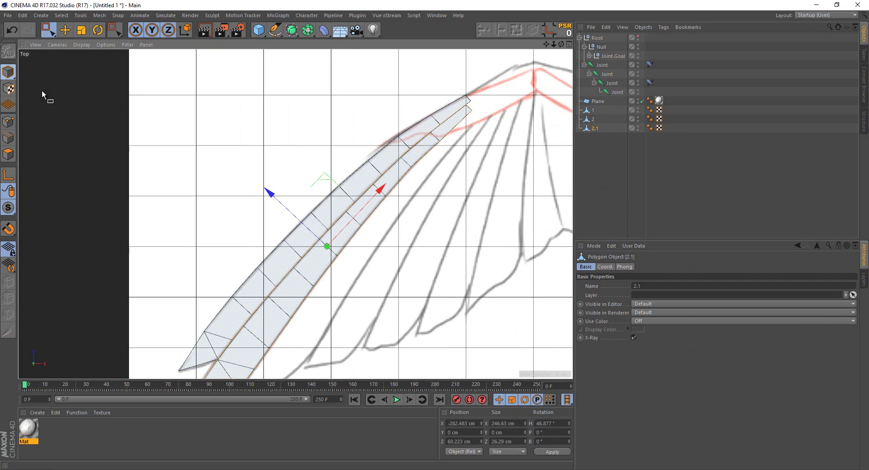
{"action": "left_click_drag", "start_coordinate": [270, 194], "coordinate": [292, 214]}
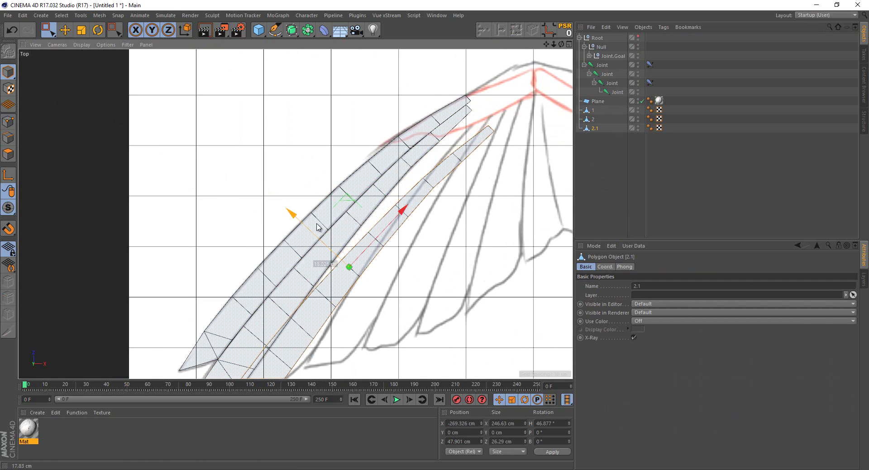
{"action": "left_click", "coordinate": [98, 29]}
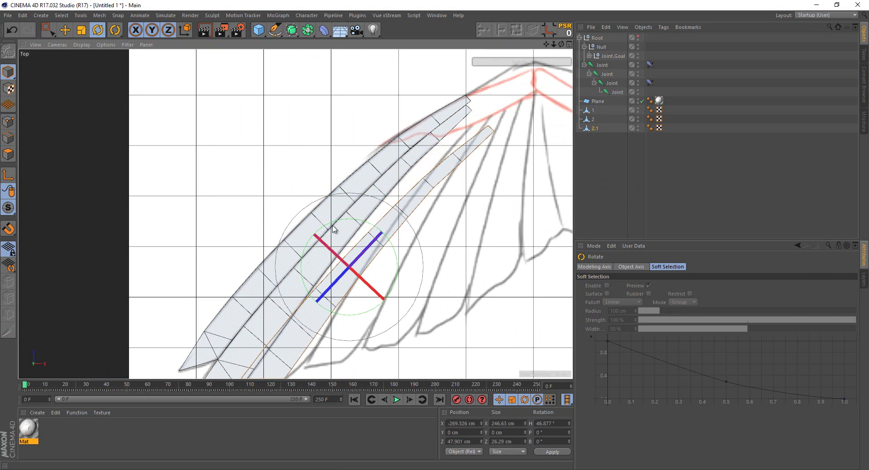
{"action": "mouse_move", "coordinate": [335, 230]}
{"action": "left_mouse_down"}
{"action": "mouse_move", "coordinate": [328, 214]}
{"action": "mouse_move", "coordinate": [345, 183]}
{"action": "mouse_move", "coordinate": [338, 199]}
{"action": "left_mouse_up"}
{"action": "key", "text": "ctrl+z"}
{"action": "key", "text": "0"}
{"action": "mouse_move", "coordinate": [369, 218]}
{"action": "middle_mouse_down", "text": "alt"}
{"action": "mouse_move", "coordinate": [384, 188]}
{"action": "mouse_move", "coordinate": [364, 202]}
{"action": "middle_mouse_up", "text": "alt"}
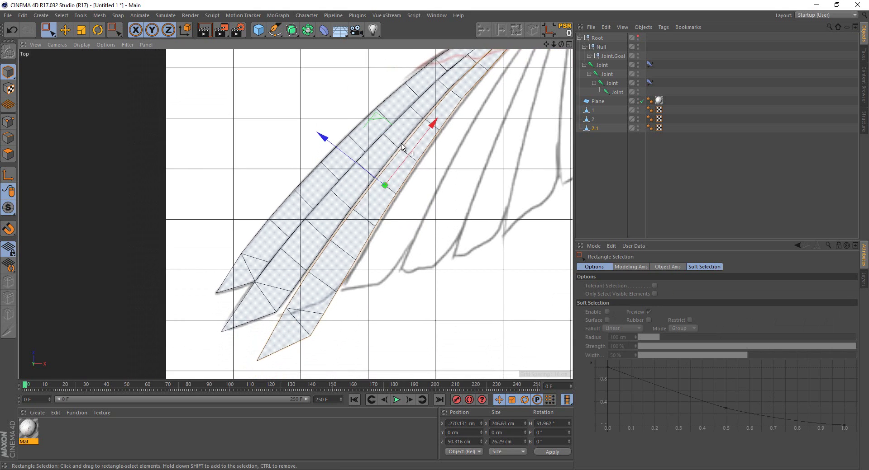
{"action": "left_click_drag", "start_coordinate": [343, 177], "coordinate": [364, 140]}
In Points mode, move strip 2.1's first edge points onto the sketched feather line
{"action": "left_click", "coordinate": [8, 121]}
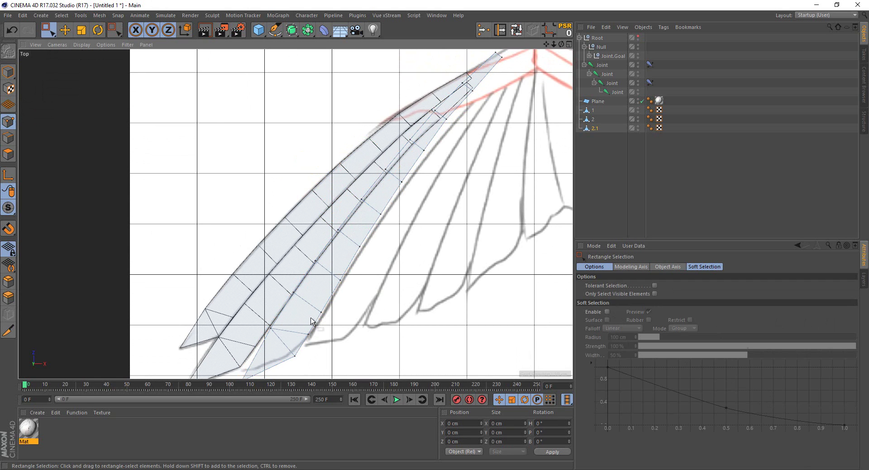
{"action": "scroll", "coordinate": [311, 322], "scroll_direction": "up", "scroll_amount": 2}
{"action": "scroll", "coordinate": [285, 269], "scroll_direction": "up", "scroll_amount": 2}
{"action": "left_click_drag", "start_coordinate": [263, 202], "coordinate": [305, 235]}
{"action": "scroll", "coordinate": [326, 251], "scroll_direction": "up", "scroll_amount": 2}
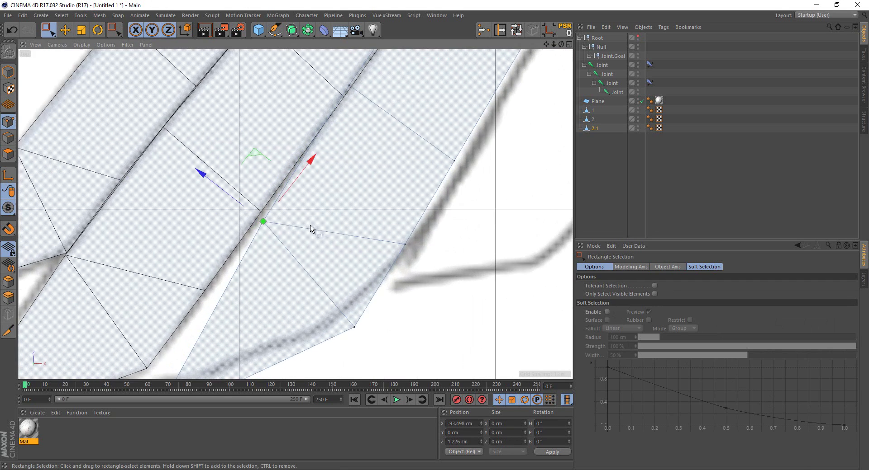
{"action": "left_click_drag", "start_coordinate": [253, 156], "coordinate": [252, 144]}
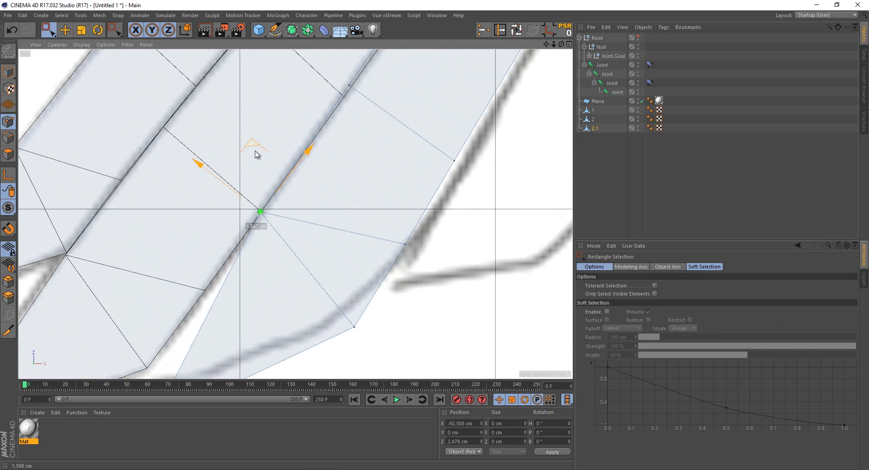
{"action": "middle_click_drag", "start_coordinate": [194, 285], "coordinate": [255, 203], "text": "alt"}
{"action": "left_click_drag", "start_coordinate": [199, 272], "coordinate": [256, 345]}
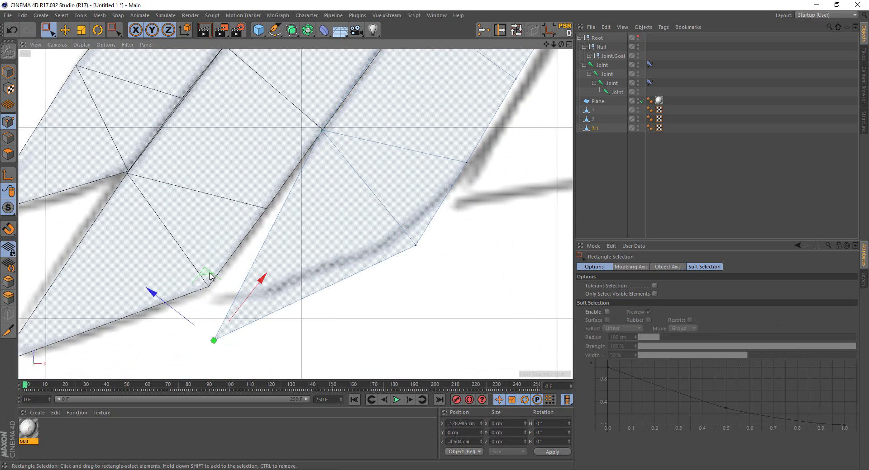
{"action": "mouse_move", "coordinate": [209, 277]}
{"action": "left_mouse_down"}
{"action": "mouse_move", "coordinate": [171, 271]}
{"action": "mouse_move", "coordinate": [192, 245]}
{"action": "mouse_move", "coordinate": [185, 251]}
{"action": "left_mouse_up"}
Pull the next edge points of strip 2.1 onto the feather outline, redoing one smaller move
{"action": "middle_click_drag", "start_coordinate": [395, 227], "coordinate": [317, 266], "text": "alt"}
{"action": "left_click", "coordinate": [333, 290]}
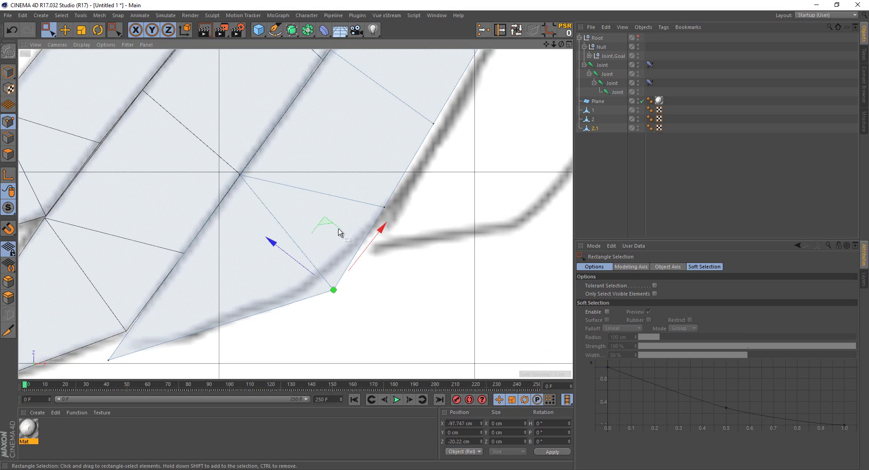
{"action": "left_click_drag", "start_coordinate": [328, 225], "coordinate": [307, 222]}
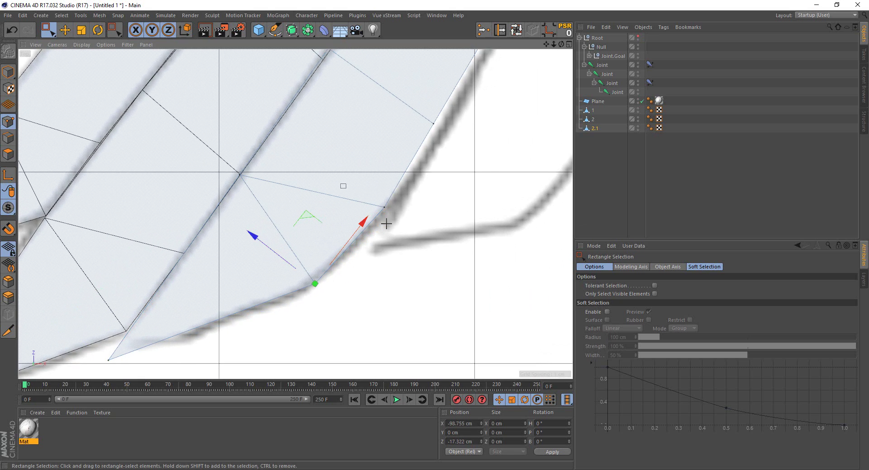
{"action": "left_click", "coordinate": [384, 207]}
{"action": "left_click_drag", "start_coordinate": [380, 145], "coordinate": [378, 152]}
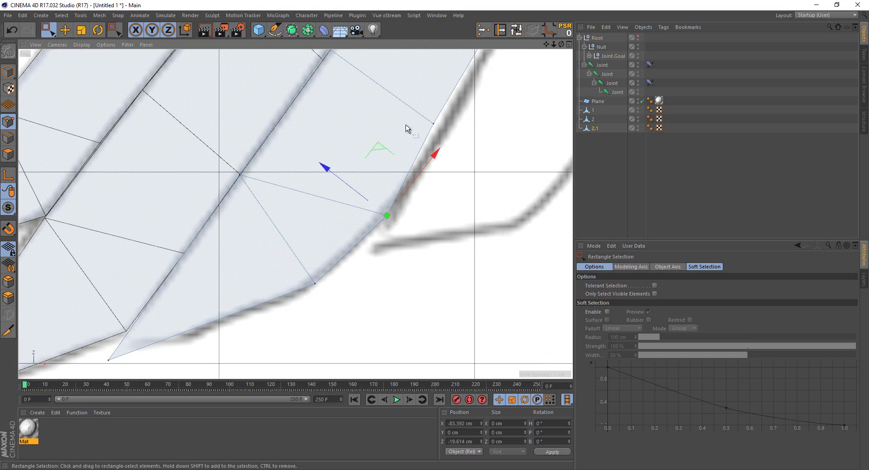
{"action": "middle_click_drag", "start_coordinate": [405, 128], "coordinate": [317, 199], "text": "alt"}
{"action": "left_click", "coordinate": [258, 146]}
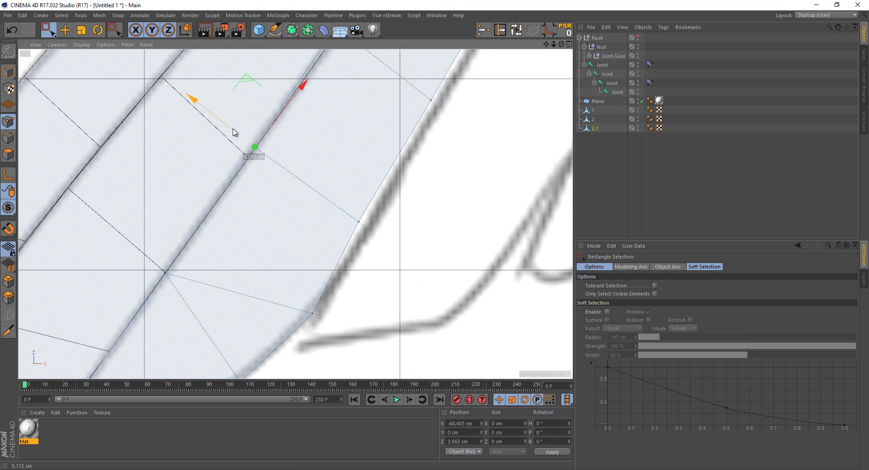
{"action": "left_click_drag", "start_coordinate": [234, 134], "coordinate": [322, 197]}
{"action": "middle_click_drag", "start_coordinate": [374, 145], "coordinate": [301, 217], "text": "alt"}
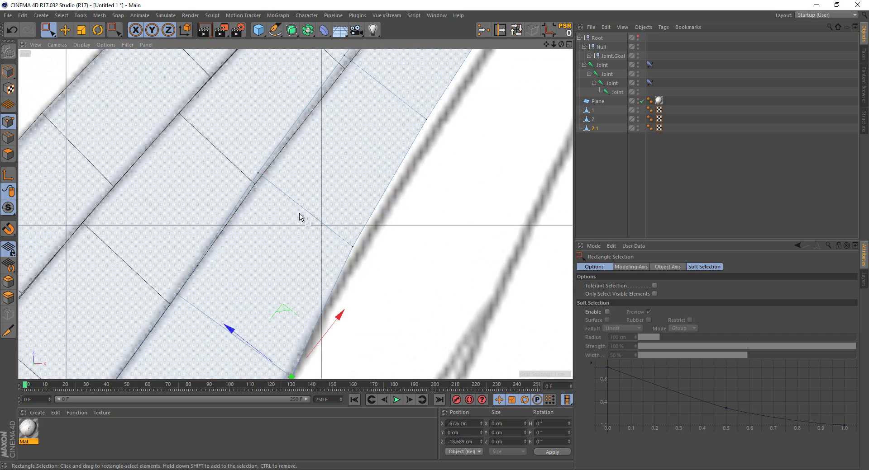
{"action": "left_click_drag", "start_coordinate": [310, 217], "coordinate": [324, 221]}
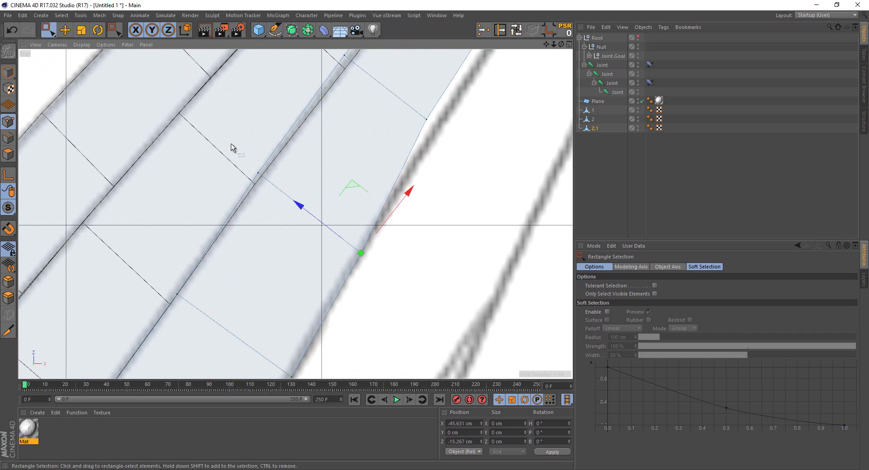
{"action": "key", "text": "ctrl+z"}
{"action": "left_click_drag", "start_coordinate": [231, 152], "coordinate": [236, 154]}
Align further edge points, including a neighbouring pair, to the sketched feather edge
{"action": "middle_click_drag", "start_coordinate": [397, 111], "coordinate": [304, 233], "text": "alt"}
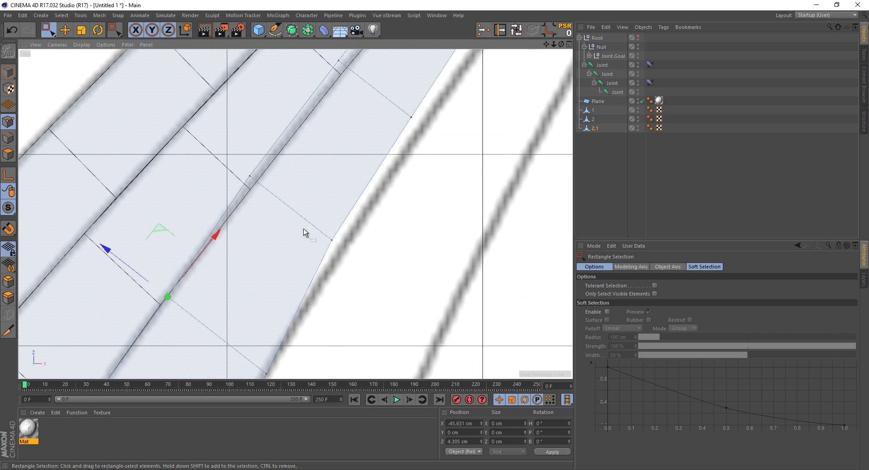
{"action": "left_click_drag", "start_coordinate": [265, 187], "coordinate": [265, 188]}
{"action": "left_click_drag", "start_coordinate": [226, 158], "coordinate": [236, 185]}
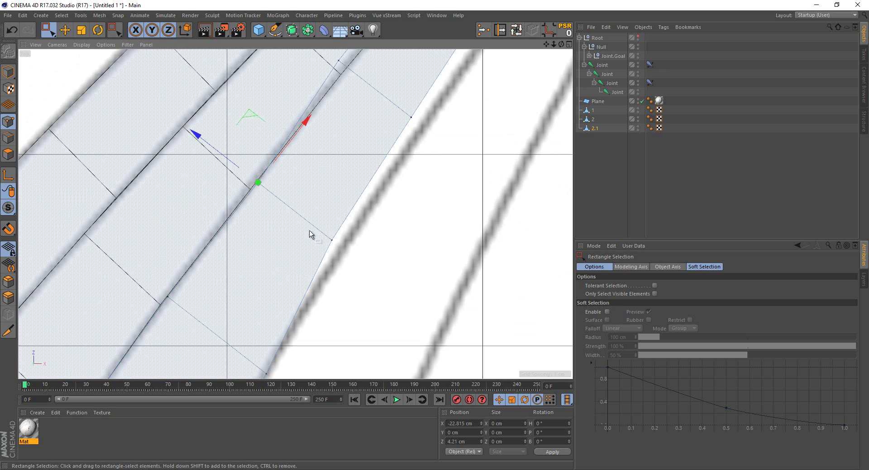
{"action": "left_click_drag", "start_coordinate": [310, 235], "coordinate": [361, 272]}
{"action": "left_click_drag", "start_coordinate": [296, 217], "coordinate": [310, 221]}
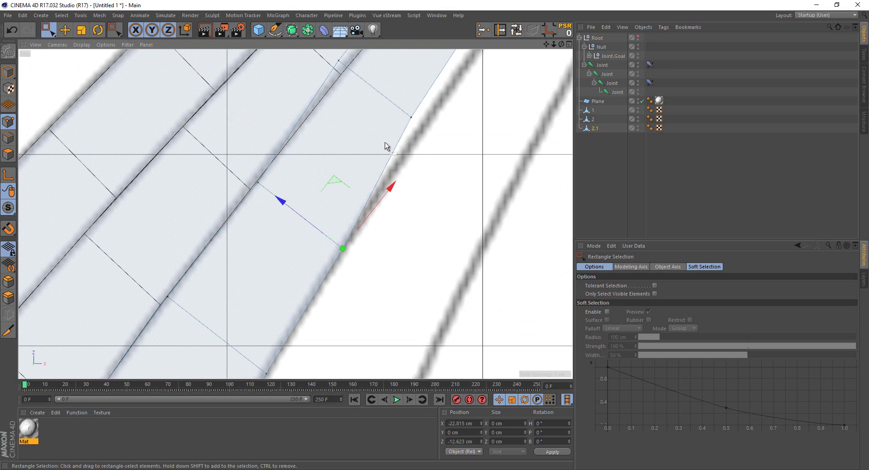
{"action": "middle_click_drag", "start_coordinate": [386, 143], "coordinate": [257, 200], "text": "alt"}
{"action": "left_click_drag", "start_coordinate": [232, 175], "coordinate": [361, 281]}
{"action": "left_click_drag", "start_coordinate": [276, 211], "coordinate": [373, 289]}
{"action": "left_click_drag", "start_coordinate": [311, 242], "coordinate": [314, 245]}
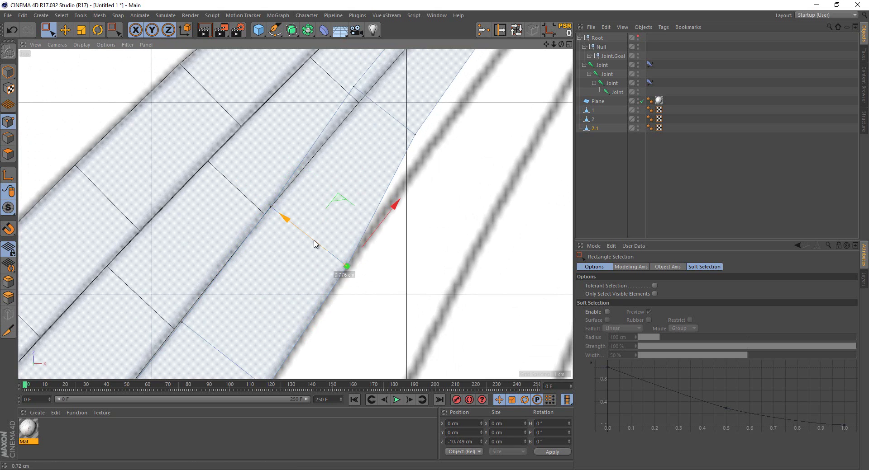
{"action": "mouse_move", "coordinate": [370, 168]}
{"action": "middle_mouse_down", "text": "alt"}
{"action": "mouse_move", "coordinate": [246, 155]}
{"action": "mouse_move", "coordinate": [285, 196]}
{"action": "middle_mouse_up", "text": "alt"}
{"action": "mouse_move", "coordinate": [285, 197]}
{"action": "left_mouse_down"}
{"action": "mouse_move", "coordinate": [296, 217]}
{"action": "mouse_move", "coordinate": [364, 265]}
{"action": "left_mouse_up"}
{"action": "left_click_drag", "start_coordinate": [327, 238], "coordinate": [323, 235]}
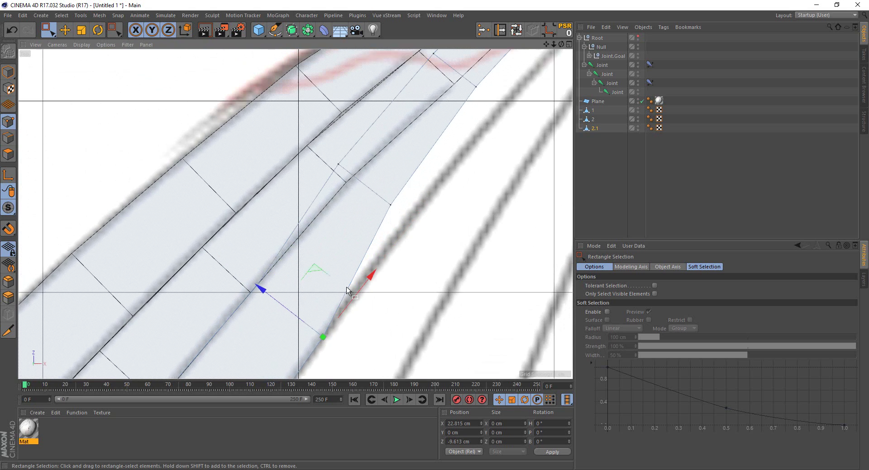
Pull the next two edge points down onto the feather outline
{"action": "middle_click_drag", "start_coordinate": [351, 291], "coordinate": [321, 217], "text": "alt"}
{"action": "left_click", "coordinate": [339, 225]}
{"action": "mouse_move", "coordinate": [340, 225]}
{"action": "left_mouse_down"}
{"action": "mouse_move", "coordinate": [330, 222]}
{"action": "mouse_move", "coordinate": [339, 231]}
{"action": "left_mouse_up"}
{"action": "left_click", "coordinate": [374, 256]}
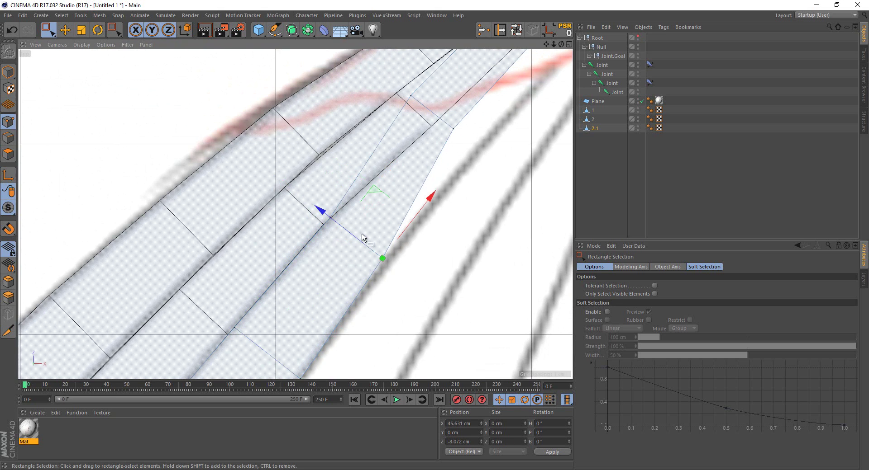
{"action": "left_click_drag", "start_coordinate": [380, 195], "coordinate": [380, 206]}
Fit strip 2.1's tip points onto the feather end near the wing bend
{"action": "middle_click_drag", "start_coordinate": [359, 294], "coordinate": [346, 312], "text": "alt"}
{"action": "left_click_drag", "start_coordinate": [302, 172], "coordinate": [398, 270]}
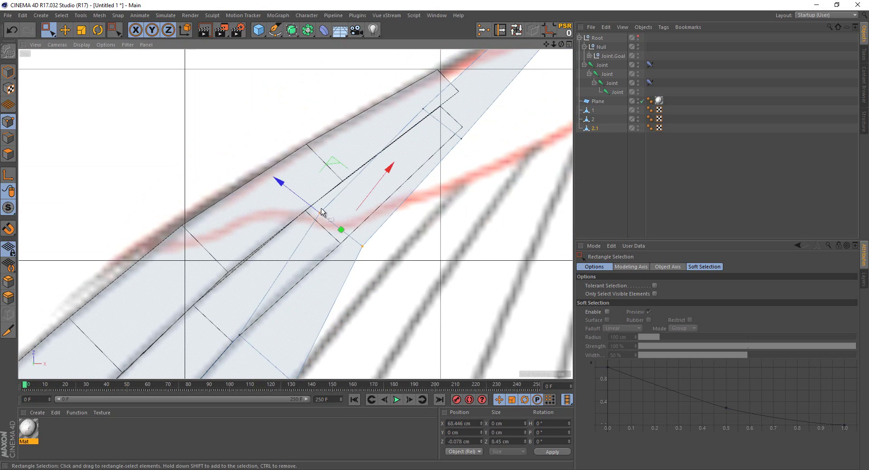
{"action": "left_click_drag", "start_coordinate": [333, 168], "coordinate": [353, 200]}
{"action": "left_click", "coordinate": [343, 247]}
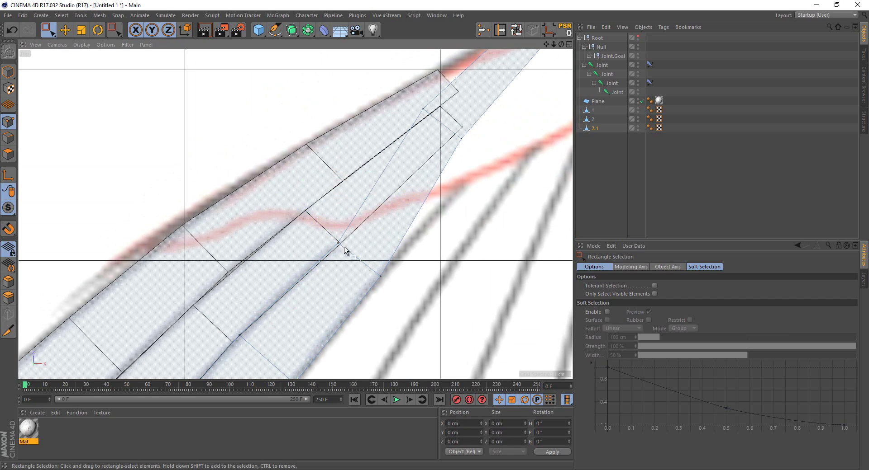
{"action": "key", "text": "ctrl+z"}
{"action": "left_click_drag", "start_coordinate": [317, 228], "coordinate": [357, 266]}
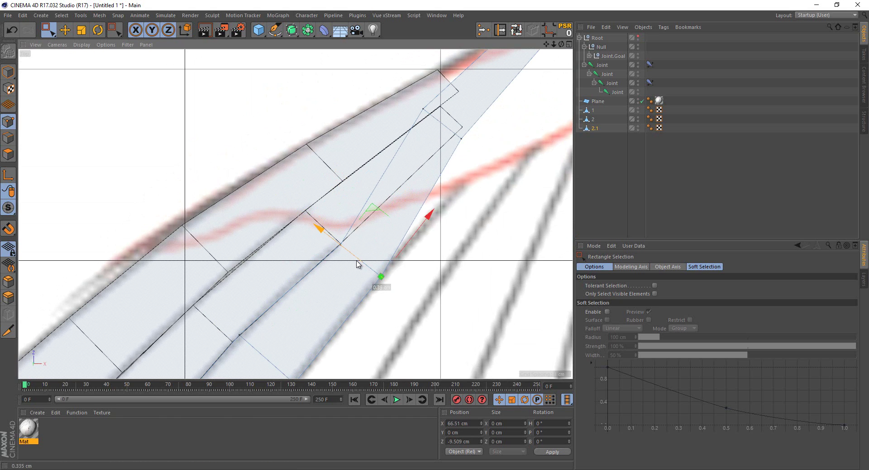
{"action": "middle_click_drag", "start_coordinate": [398, 240], "coordinate": [351, 192], "text": "alt"}
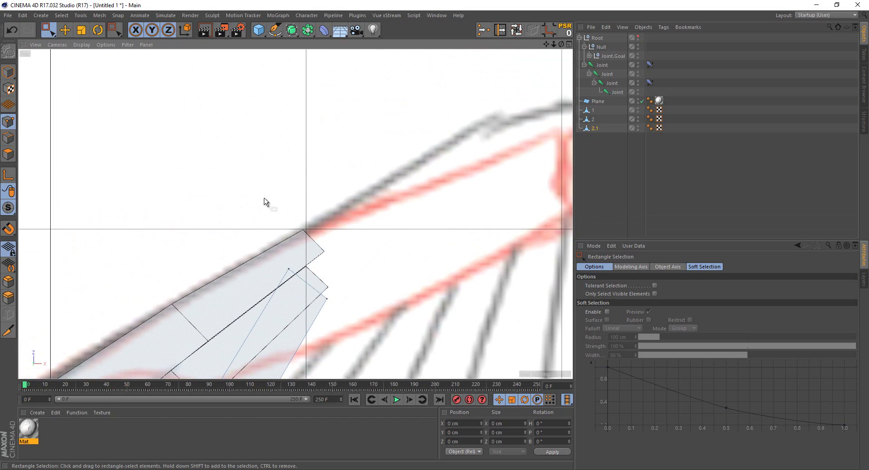
{"action": "left_click_drag", "start_coordinate": [266, 200], "coordinate": [330, 317]}
{"action": "middle_click_drag", "start_coordinate": [331, 317], "coordinate": [364, 108], "text": "alt"}
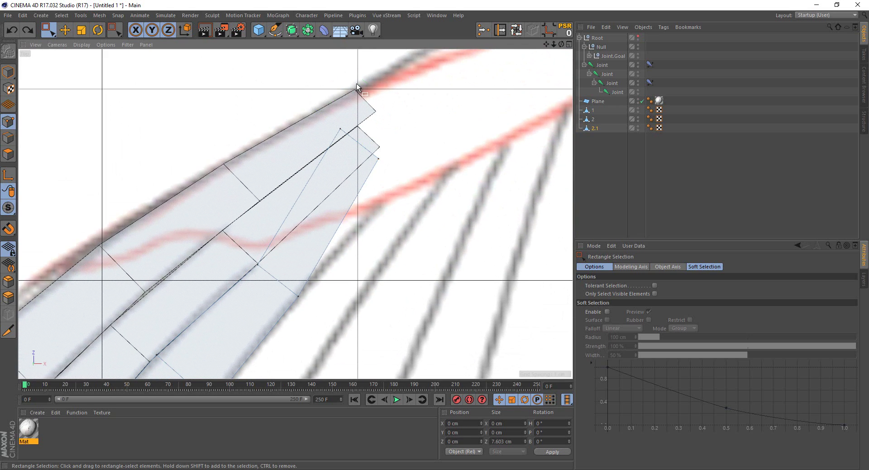
{"action": "left_click_drag", "start_coordinate": [356, 84], "coordinate": [386, 112]}
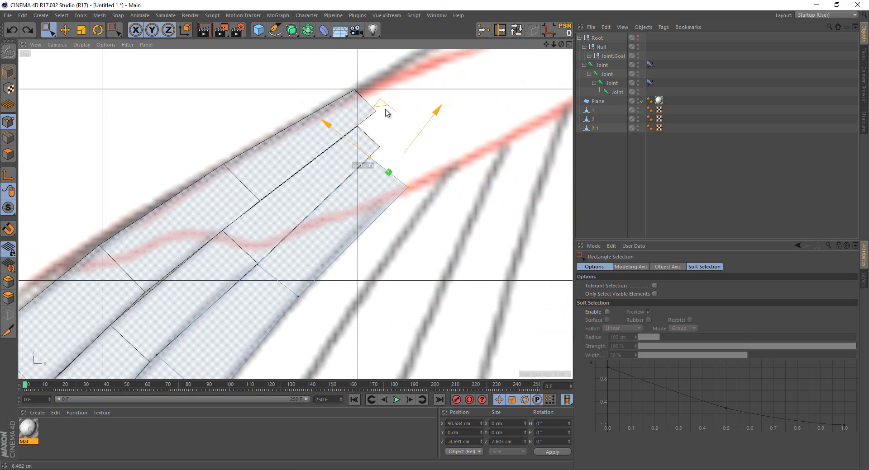
{"action": "mouse_move", "coordinate": [448, 217]}
{"action": "left_mouse_down"}
{"action": "mouse_move", "coordinate": [383, 170]}
{"action": "mouse_move", "coordinate": [382, 181]}
{"action": "left_mouse_up"}
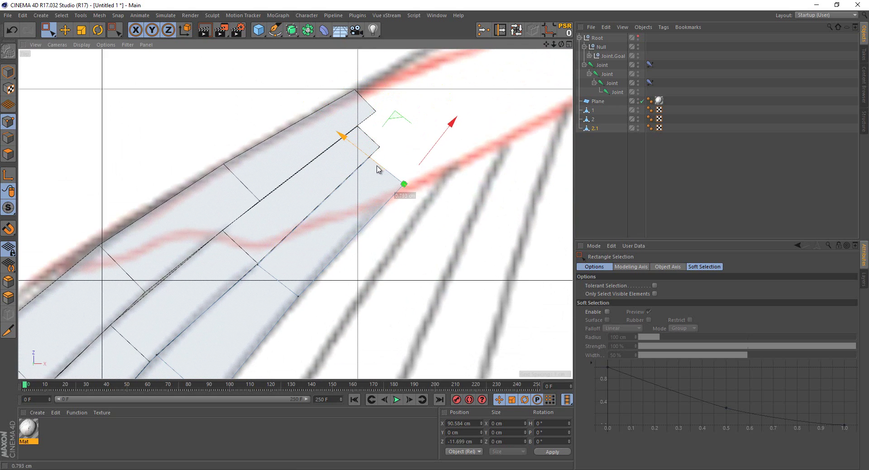
{"action": "scroll", "coordinate": [382, 180], "scroll_direction": "down", "scroll_amount": 5}
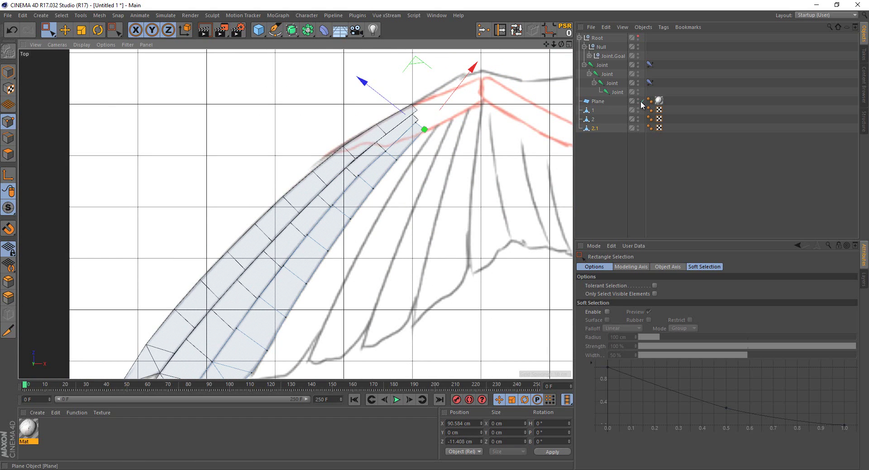
Toggle the wing sketch plane off and back on so it is visible
{"action": "left_click", "coordinate": [641, 101]}
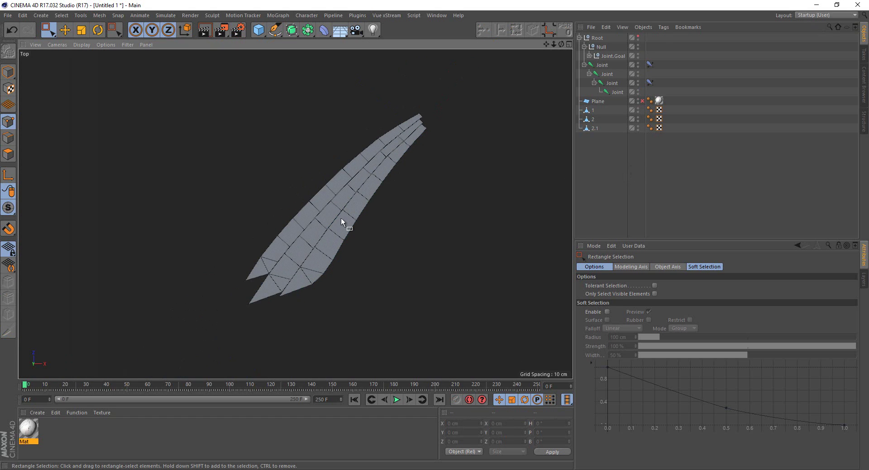
{"action": "scroll", "coordinate": [457, 132], "scroll_direction": "up", "scroll_amount": 2}
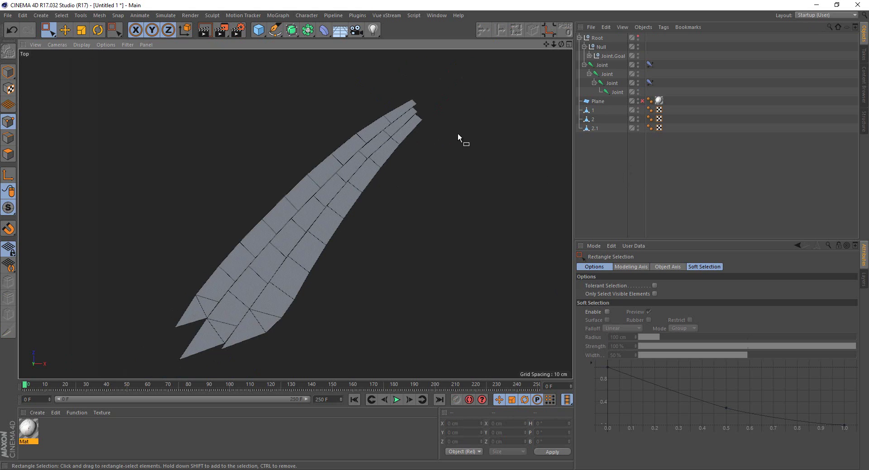
{"action": "left_click", "coordinate": [641, 101]}
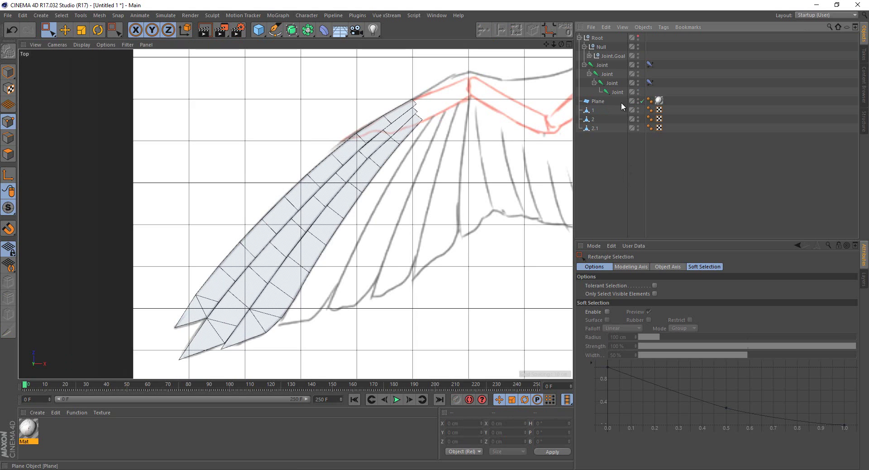
{"action": "left_click", "coordinate": [596, 102]}
Rename strip 2.1 to 3 and strip 3.1 to 4
{"action": "double_click", "coordinate": [596, 129]}
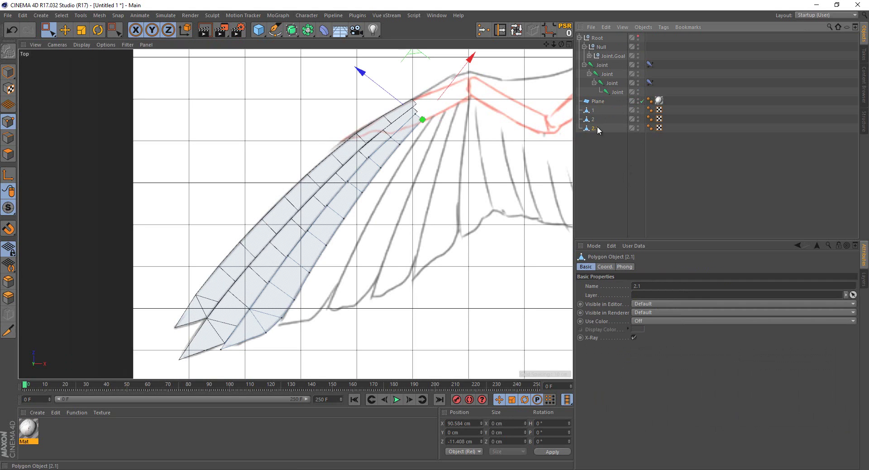
{"action": "type", "text": "3"}
{"action": "key", "text": "Return"}
{"action": "double_click", "coordinate": [594, 138]}
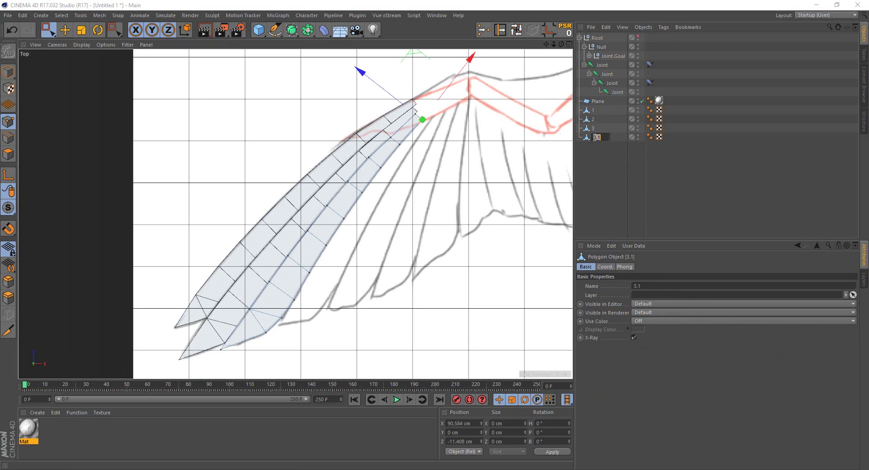
{"action": "type", "text": "4"}
{"action": "key", "text": "Return"}
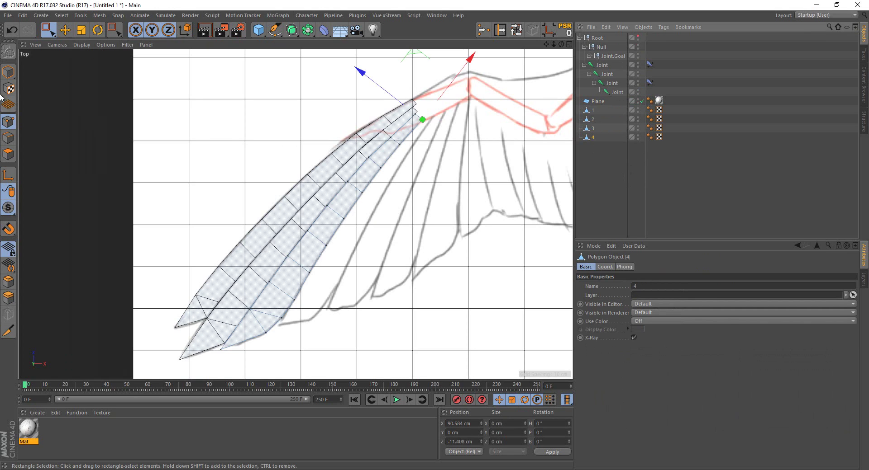
Move strip 4 over the next sketched feather and rotate it about 56° to match
{"action": "left_click", "coordinate": [8, 72]}
{"action": "scroll", "coordinate": [301, 181], "scroll_direction": "up", "scroll_amount": 3}
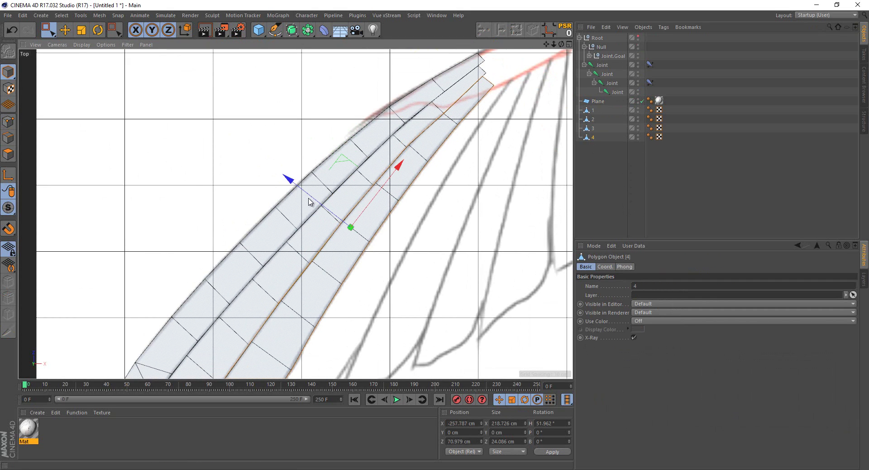
{"action": "mouse_move", "coordinate": [308, 195]}
{"action": "left_mouse_down"}
{"action": "mouse_move", "coordinate": [329, 214]}
{"action": "mouse_move", "coordinate": [333, 188]}
{"action": "left_mouse_up"}
{"action": "scroll", "coordinate": [187, 103], "scroll_direction": "down", "scroll_amount": 2}
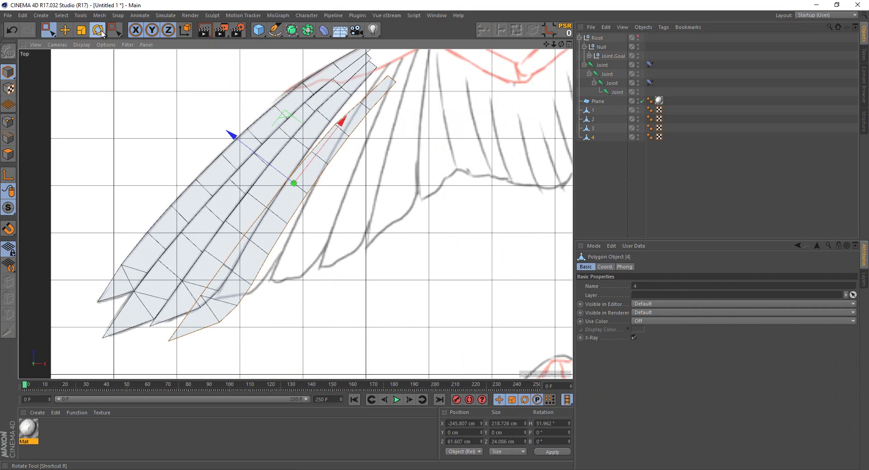
{"action": "key", "text": "r"}
{"action": "left_click_drag", "start_coordinate": [274, 140], "coordinate": [269, 142]}
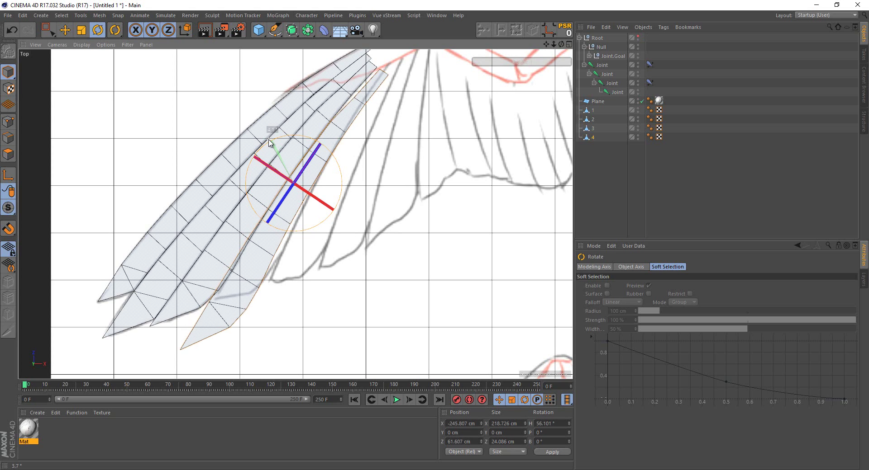
{"action": "key", "text": "0"}
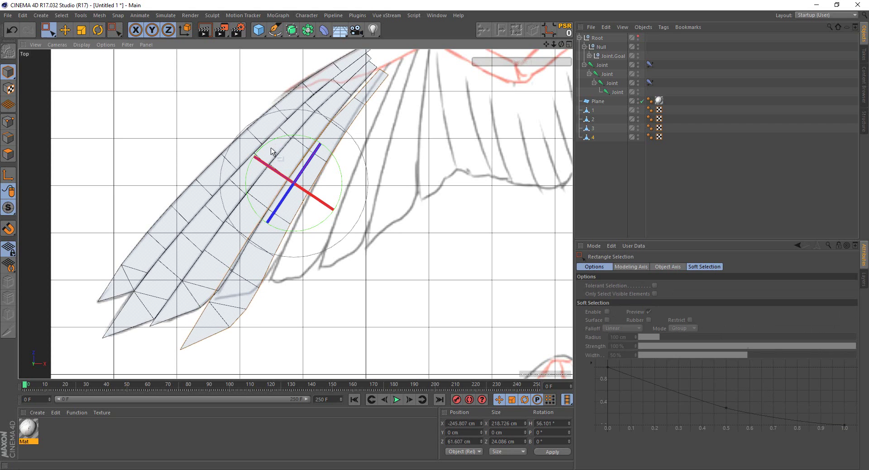
{"action": "left_click_drag", "start_coordinate": [267, 168], "coordinate": [349, 115]}
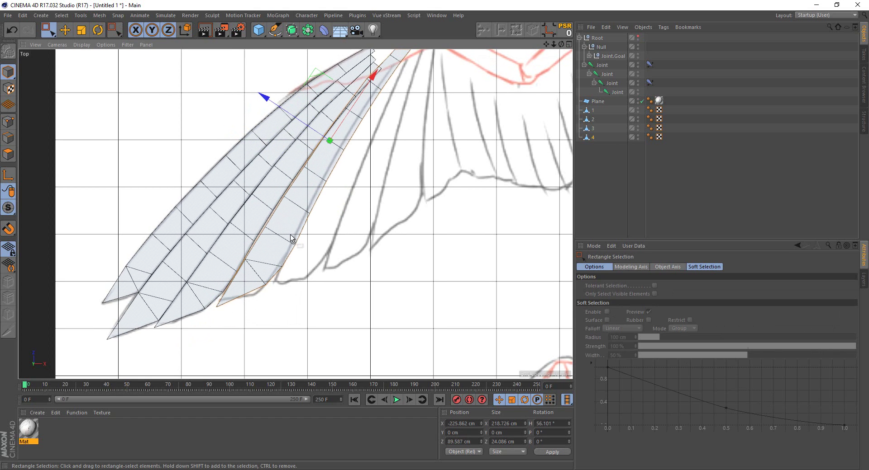
In Points mode, move strip 4's bottom tip and lower edge points onto the sketch outline
{"action": "left_click", "coordinate": [8, 122]}
{"action": "scroll", "coordinate": [224, 312], "scroll_direction": "up", "scroll_amount": 4}
{"action": "scroll", "coordinate": [218, 303], "scroll_direction": "up", "scroll_amount": 2}
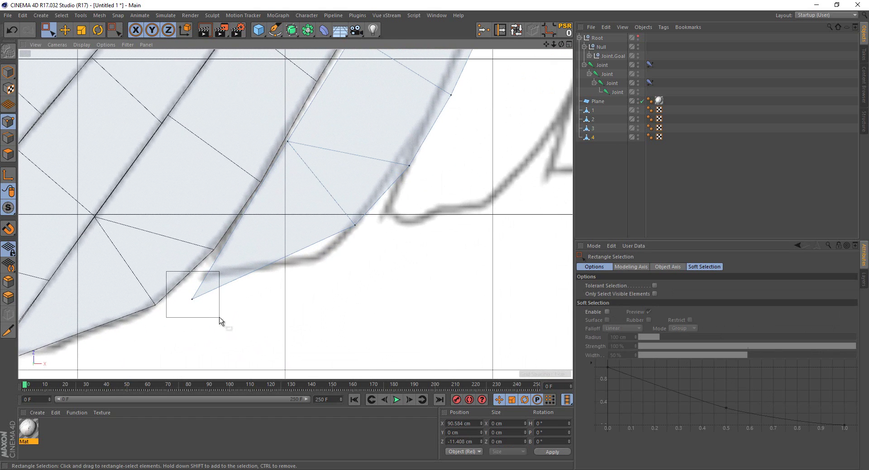
{"action": "left_click_drag", "start_coordinate": [219, 320], "coordinate": [219, 318]}
{"action": "mouse_move", "coordinate": [181, 233]}
{"action": "left_mouse_down"}
{"action": "mouse_move", "coordinate": [170, 230]}
{"action": "mouse_move", "coordinate": [188, 217]}
{"action": "left_mouse_up"}
{"action": "middle_click_drag", "start_coordinate": [229, 219], "coordinate": [183, 294]}
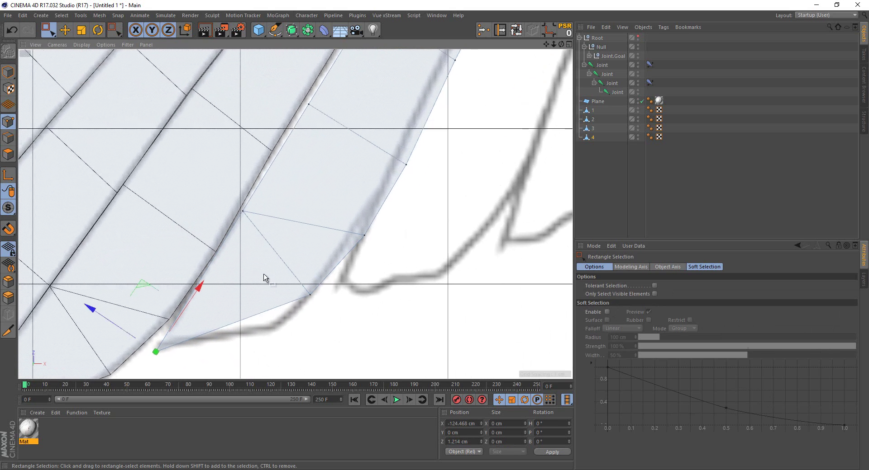
{"action": "left_click_drag", "start_coordinate": [219, 195], "coordinate": [270, 254]}
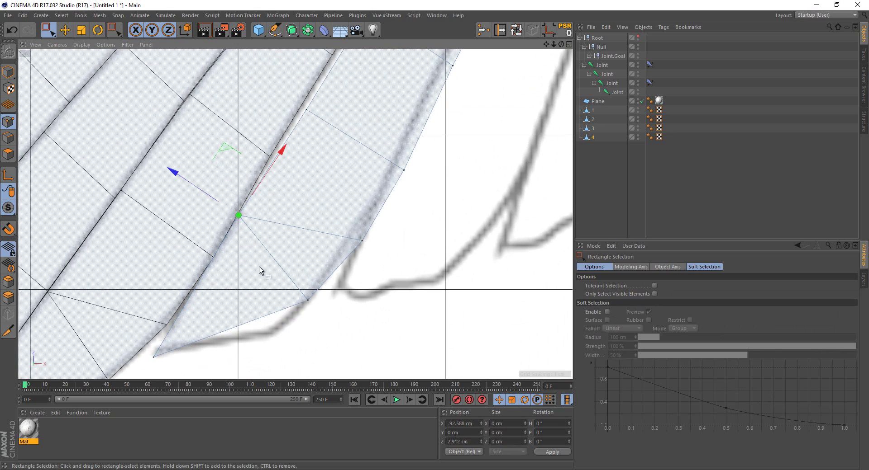
{"action": "left_click_drag", "start_coordinate": [286, 298], "coordinate": [321, 313]}
{"action": "mouse_move", "coordinate": [294, 238]}
{"action": "left_mouse_down"}
{"action": "mouse_move", "coordinate": [262, 272]}
{"action": "mouse_move", "coordinate": [269, 270]}
{"action": "left_mouse_up"}
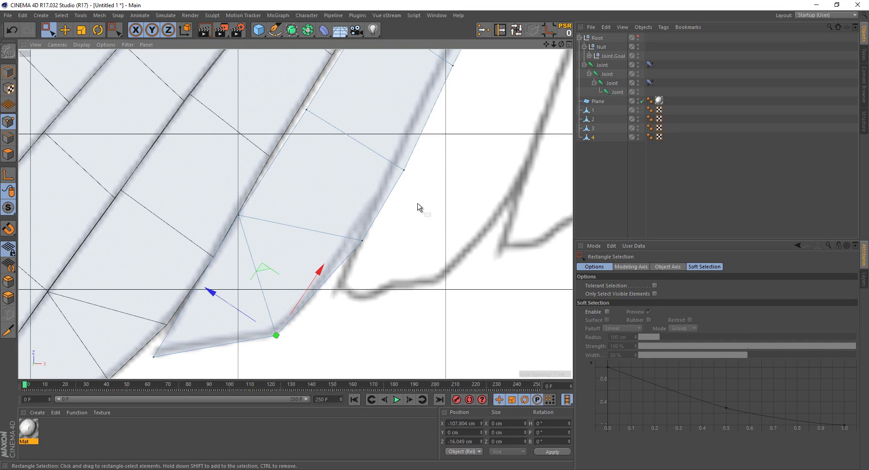
{"action": "left_click_drag", "start_coordinate": [357, 212], "coordinate": [396, 254]}
{"action": "left_click_drag", "start_coordinate": [348, 177], "coordinate": [335, 175]}
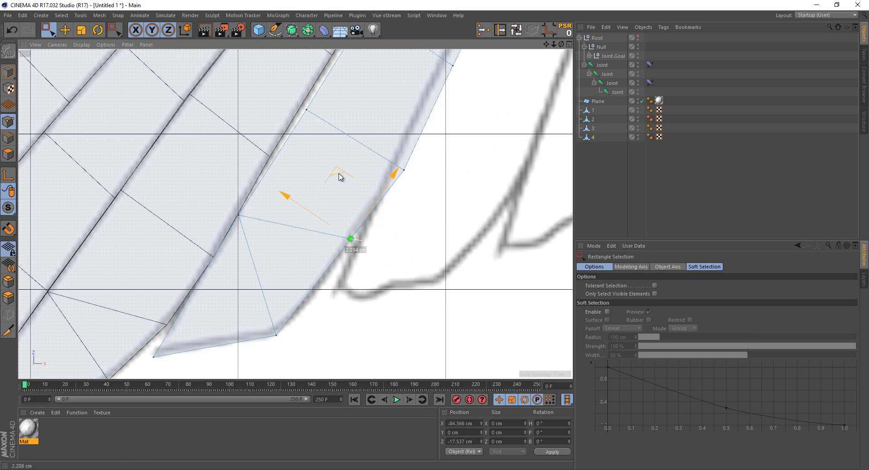
Fit strip 4's middle outer and inner edge points to the feather's sketched width
{"action": "middle_click_drag", "start_coordinate": [366, 160], "coordinate": [358, 235], "text": "alt"}
{"action": "left_click_drag", "start_coordinate": [407, 289], "coordinate": [369, 258]}
{"action": "left_click_drag", "start_coordinate": [386, 220], "coordinate": [375, 214]}
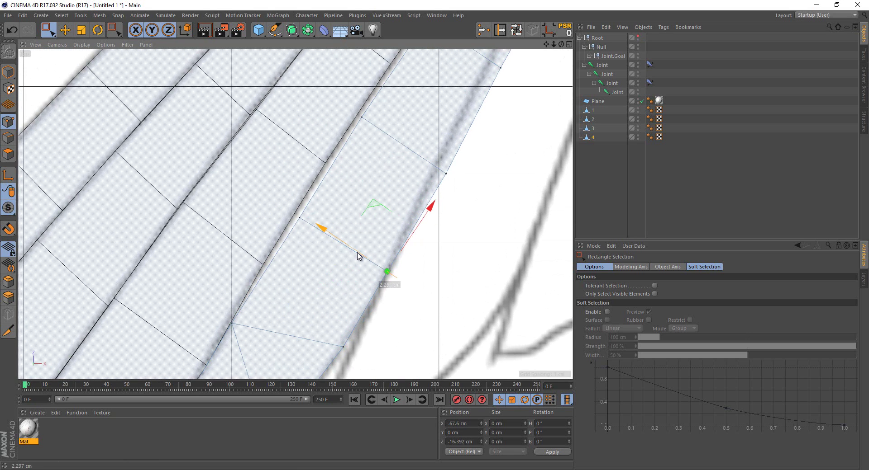
{"action": "left_click_drag", "start_coordinate": [409, 152], "coordinate": [452, 181]}
{"action": "left_click_drag", "start_coordinate": [410, 156], "coordinate": [400, 149]}
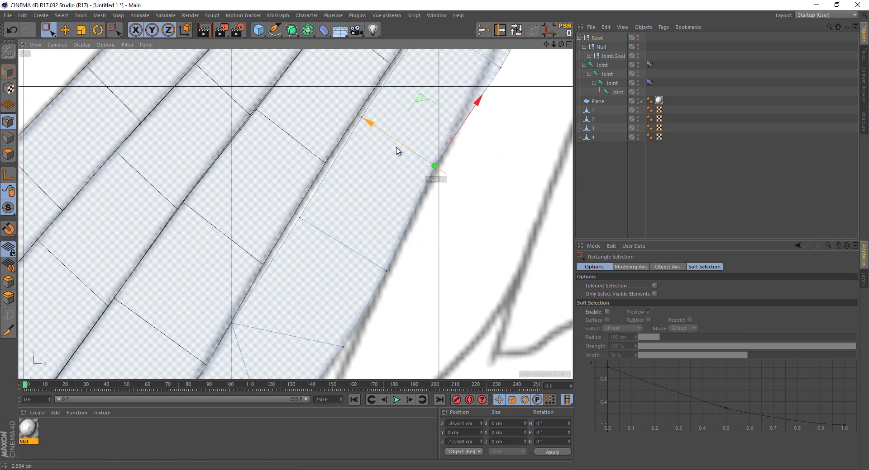
{"action": "mouse_move", "coordinate": [262, 194]}
{"action": "left_mouse_down"}
{"action": "mouse_move", "coordinate": [319, 251]}
{"action": "mouse_move", "coordinate": [261, 199]}
{"action": "left_mouse_up"}
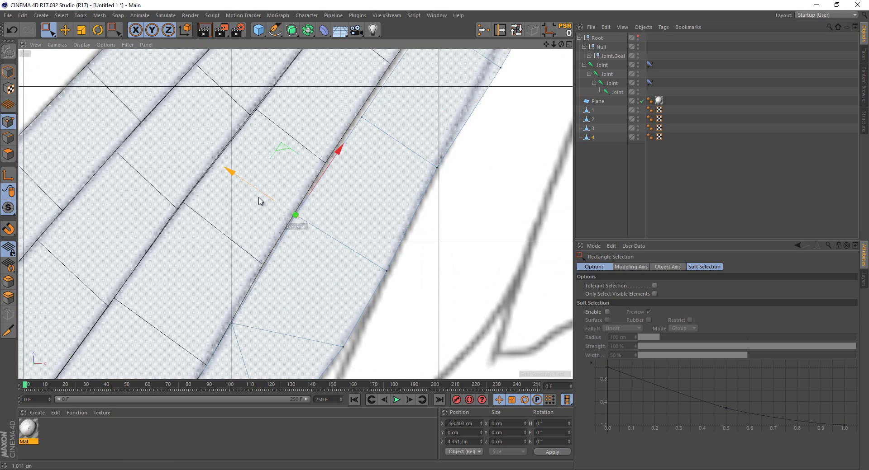
{"action": "left_click_drag", "start_coordinate": [257, 201], "coordinate": [257, 202]}
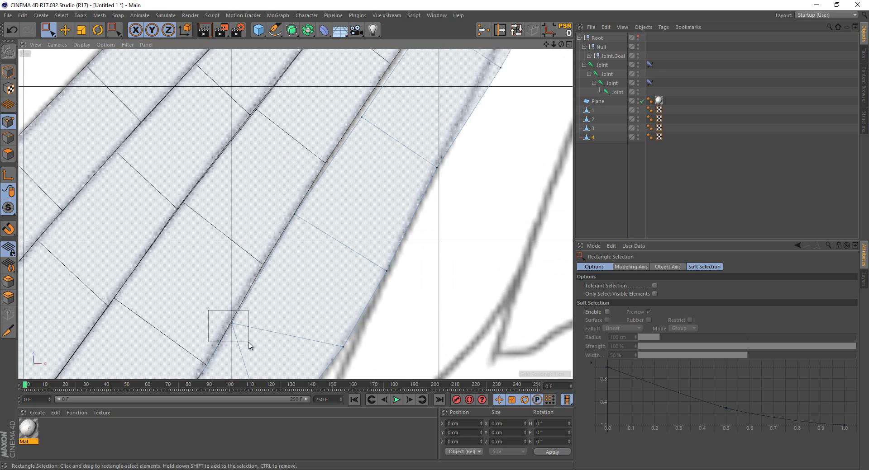
{"action": "left_click_drag", "start_coordinate": [248, 347], "coordinate": [248, 343]}
{"action": "middle_click_drag", "start_coordinate": [360, 200], "coordinate": [284, 220]}
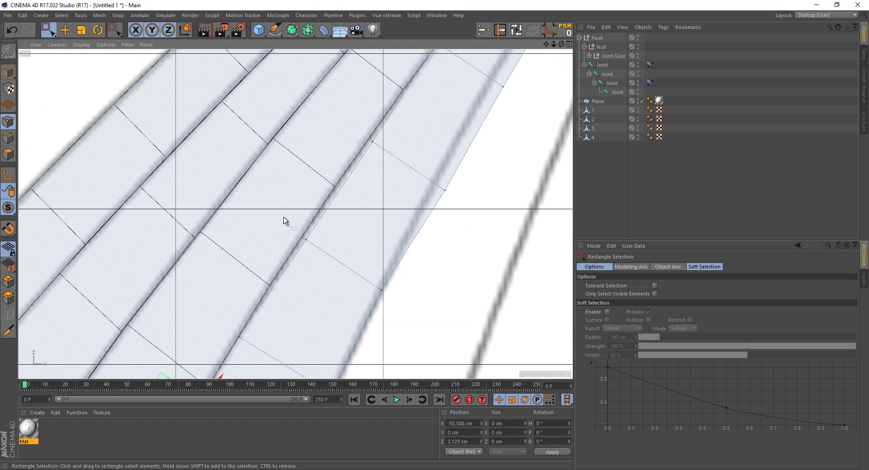
{"action": "mouse_move", "coordinate": [284, 220]}
{"action": "left_mouse_down"}
{"action": "mouse_move", "coordinate": [313, 259]}
{"action": "mouse_move", "coordinate": [274, 231]}
{"action": "left_mouse_up"}
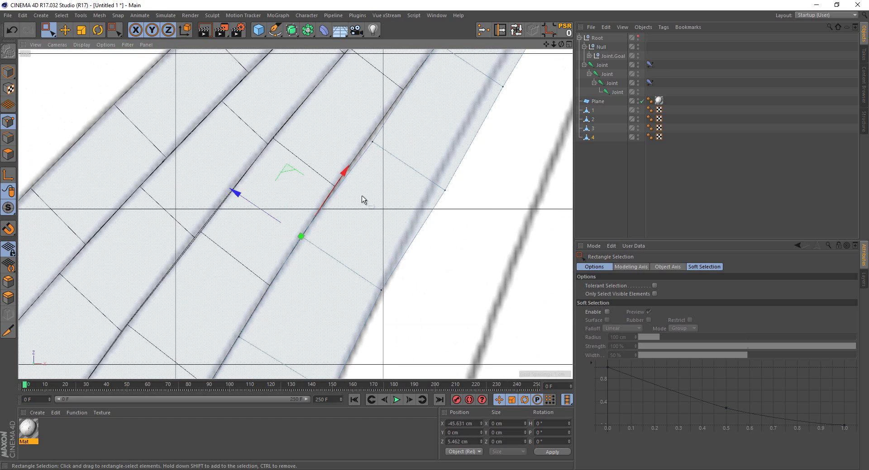
{"action": "middle_click_drag", "start_coordinate": [362, 200], "coordinate": [310, 204]}
{"action": "mouse_move", "coordinate": [311, 203]}
{"action": "left_mouse_down"}
{"action": "mouse_move", "coordinate": [342, 247]}
{"action": "mouse_move", "coordinate": [291, 217]}
{"action": "left_mouse_up"}
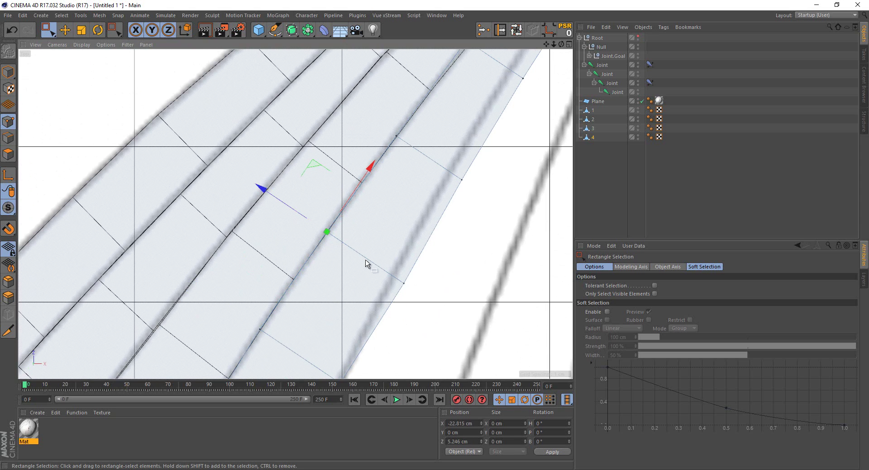
Adjust strip 4's upper edge points across the width to follow the feather outline
{"action": "left_click_drag", "start_coordinate": [365, 264], "coordinate": [432, 315]}
{"action": "left_click_drag", "start_coordinate": [410, 289], "coordinate": [357, 257]}
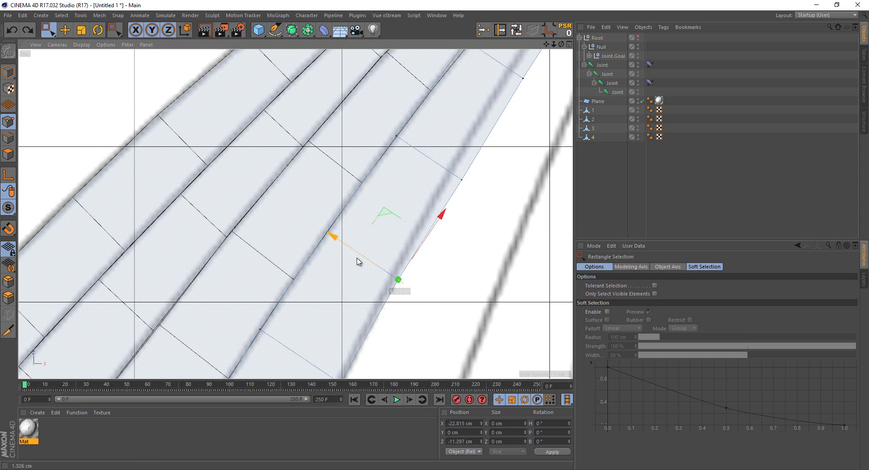
{"action": "mouse_move", "coordinate": [355, 260]}
{"action": "middle_mouse_down"}
{"action": "mouse_move", "coordinate": [352, 301]}
{"action": "mouse_move", "coordinate": [330, 269]}
{"action": "mouse_move", "coordinate": [368, 291]}
{"action": "middle_mouse_up"}
{"action": "left_click_drag", "start_coordinate": [368, 282], "coordinate": [353, 283]}
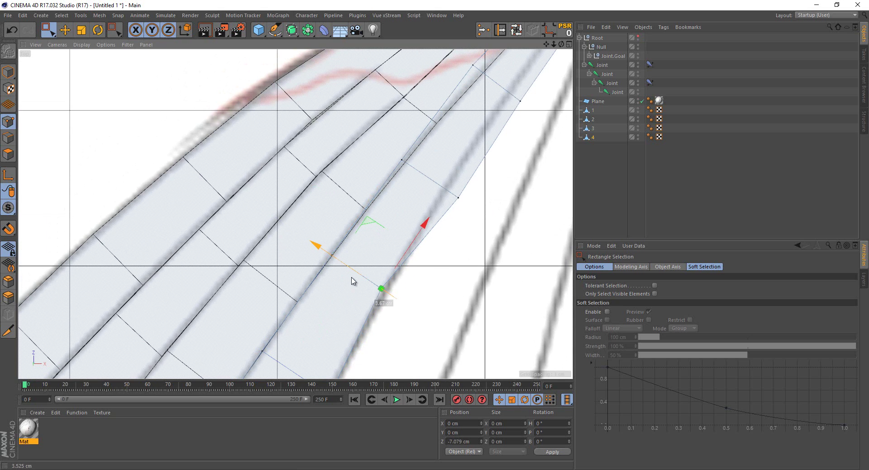
{"action": "middle_click_drag", "start_coordinate": [359, 282], "coordinate": [344, 311]}
{"action": "left_click_drag", "start_coordinate": [361, 245], "coordinate": [328, 230]}
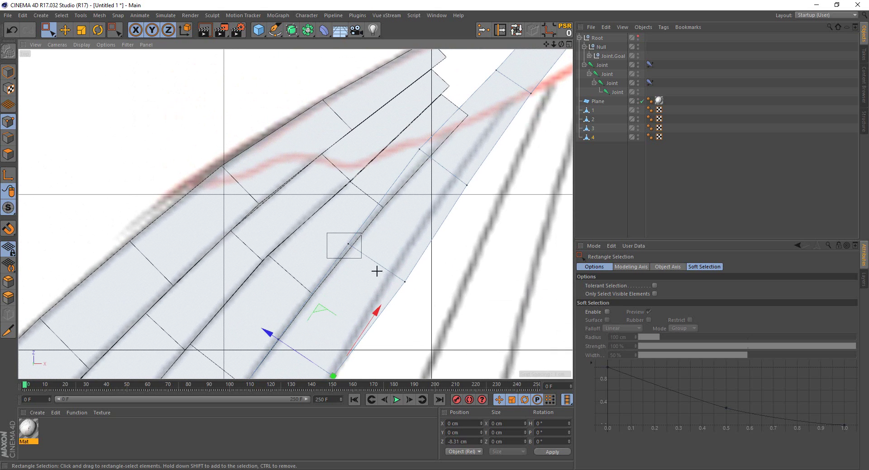
{"action": "mouse_move", "coordinate": [386, 268]}
{"action": "left_mouse_down"}
{"action": "mouse_move", "coordinate": [361, 261]}
{"action": "mouse_move", "coordinate": [418, 197]}
{"action": "left_mouse_up"}
{"action": "middle_click_drag", "start_coordinate": [394, 135], "coordinate": [307, 219], "text": "alt"}
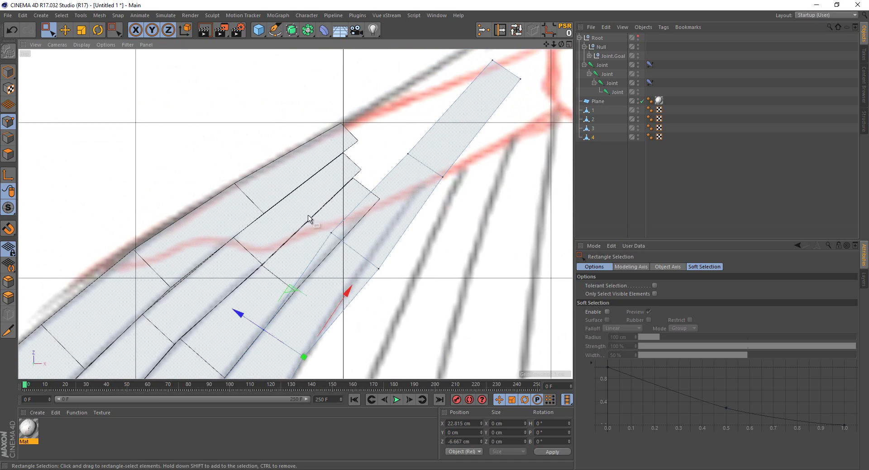
{"action": "mouse_move", "coordinate": [306, 219]}
{"action": "left_mouse_down"}
{"action": "mouse_move", "coordinate": [340, 245]}
{"action": "mouse_move", "coordinate": [315, 221]}
{"action": "left_mouse_up"}
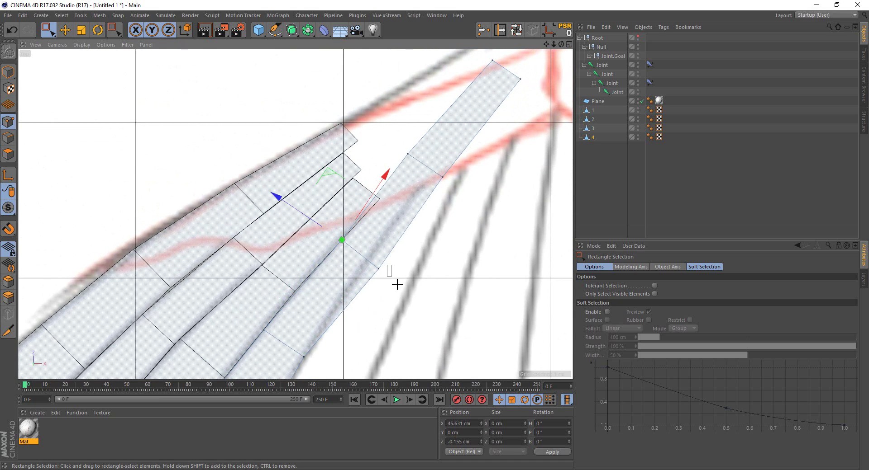
{"action": "left_click_drag", "start_coordinate": [390, 289], "coordinate": [338, 253]}
{"action": "middle_click_drag", "start_coordinate": [449, 71], "coordinate": [408, 164], "text": "alt"}
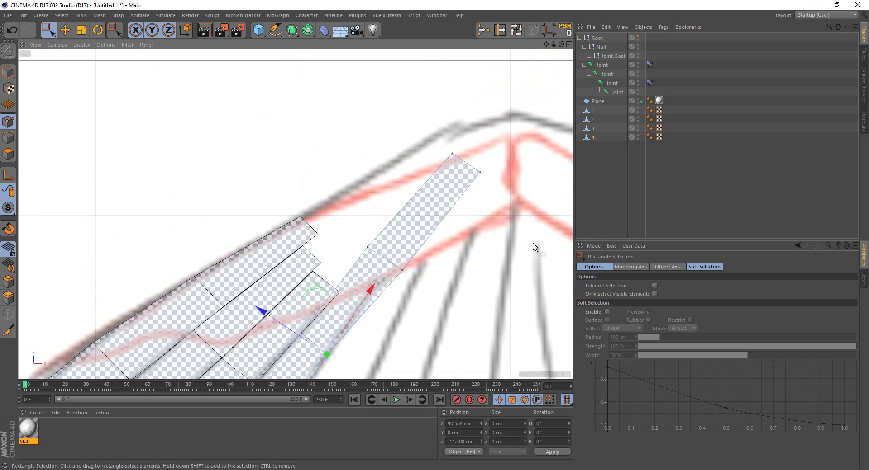
Delete strip 4's top section and move the new top end onto the feather tip
{"action": "left_click", "coordinate": [480, 171]}
{"action": "key", "text": "Delete"}
{"action": "left_click_drag", "start_coordinate": [345, 217], "coordinate": [436, 305]}
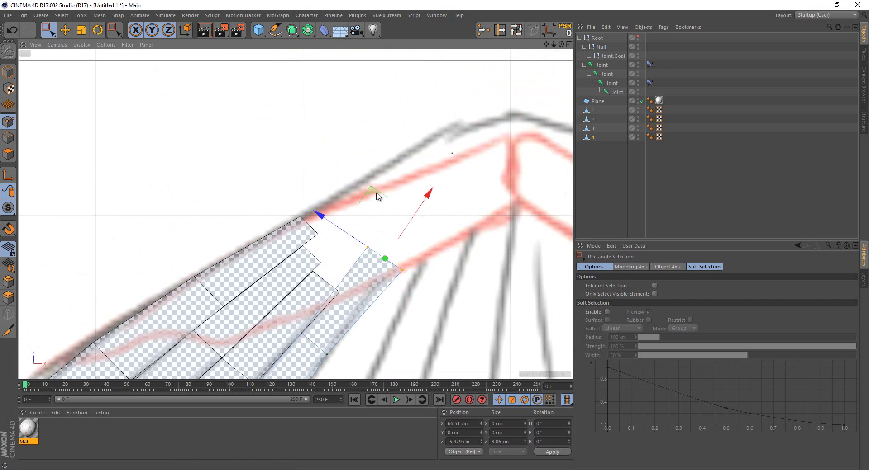
{"action": "left_click_drag", "start_coordinate": [378, 196], "coordinate": [355, 239]}
{"action": "left_click", "coordinate": [375, 314]}
{"action": "scroll", "coordinate": [393, 189], "scroll_direction": "down", "scroll_amount": 3}
{"action": "scroll", "coordinate": [389, 190], "scroll_direction": "down", "scroll_amount": 3}
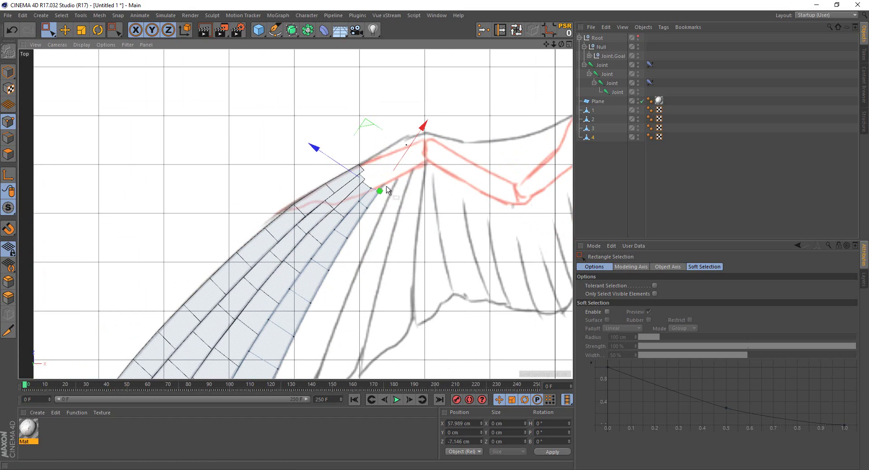
Hide the sketch plane, then duplicate strip 4 in Model mode and name the copy 5
{"action": "left_click", "coordinate": [642, 100]}
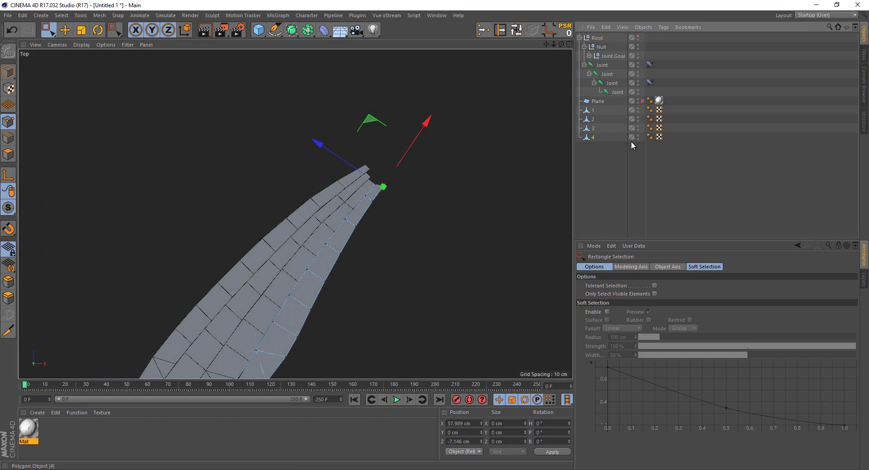
{"action": "left_click", "coordinate": [52, 76]}
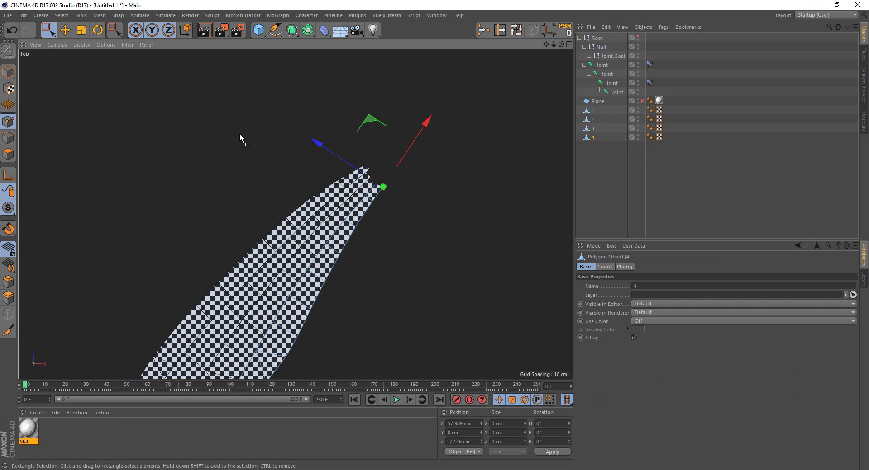
{"action": "left_click", "coordinate": [8, 72]}
{"action": "left_click", "coordinate": [120, 126]}
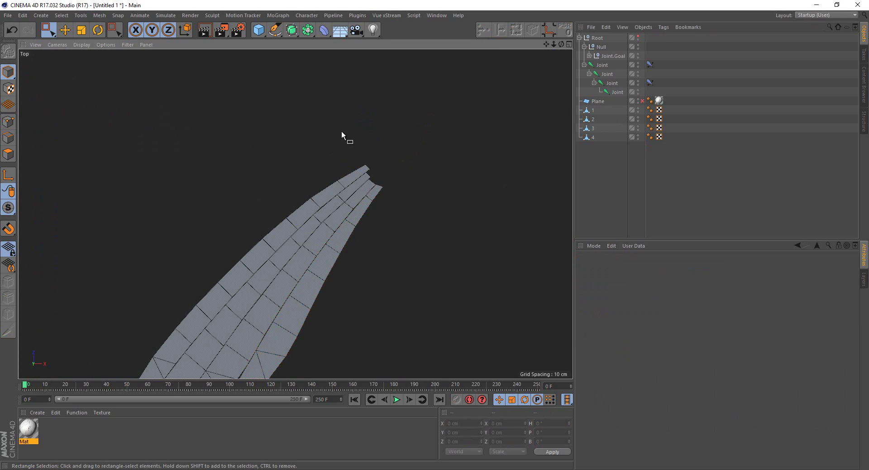
{"action": "scroll", "coordinate": [396, 257], "scroll_direction": "down", "scroll_amount": 3}
{"action": "scroll", "coordinate": [316, 247], "scroll_direction": "up", "scroll_amount": 1}
{"action": "scroll", "coordinate": [319, 245], "scroll_direction": "up", "scroll_amount": 2}
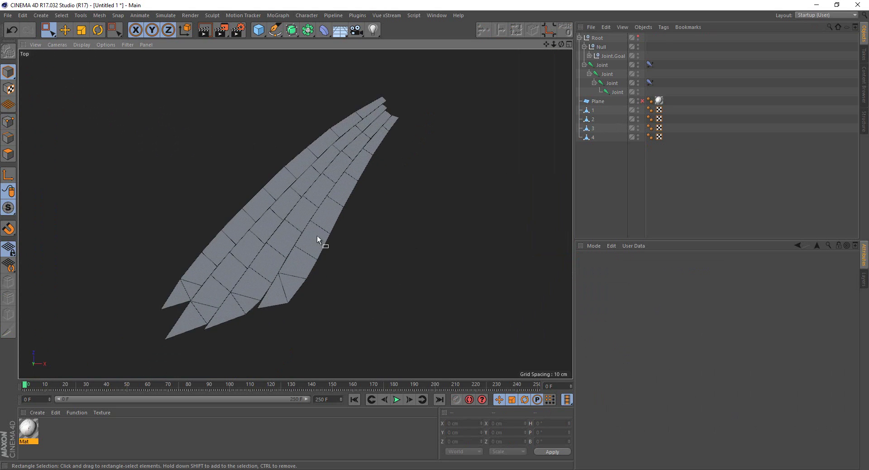
{"action": "left_click", "coordinate": [588, 136]}
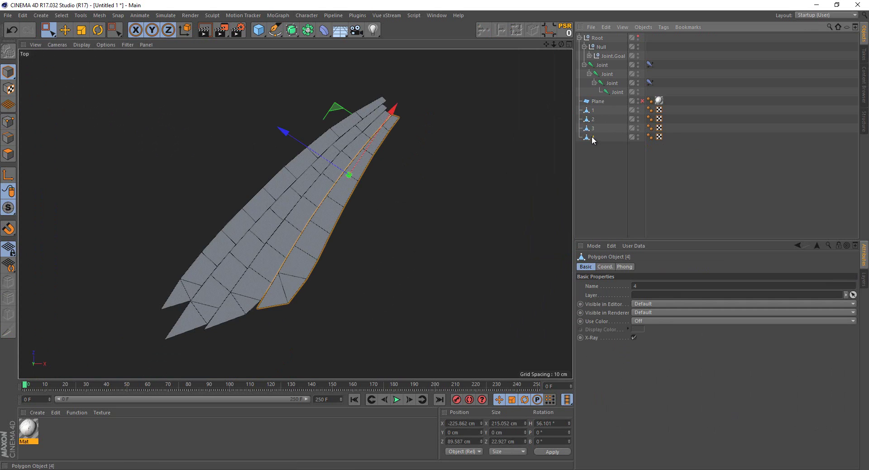
{"action": "left_click_drag", "start_coordinate": [591, 137], "coordinate": [597, 156], "text": "ctrl"}
{"action": "double_click", "coordinate": [596, 146]}
{"action": "type", "text": "5"}
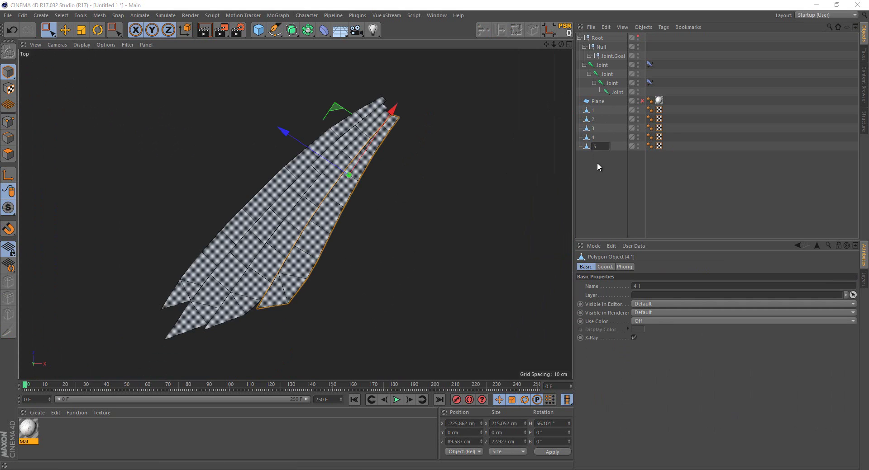
{"action": "key", "text": "Return"}
Show the plane again and move and rotate strip 5 about 60.5° onto the next feather
{"action": "left_click", "coordinate": [640, 101]}
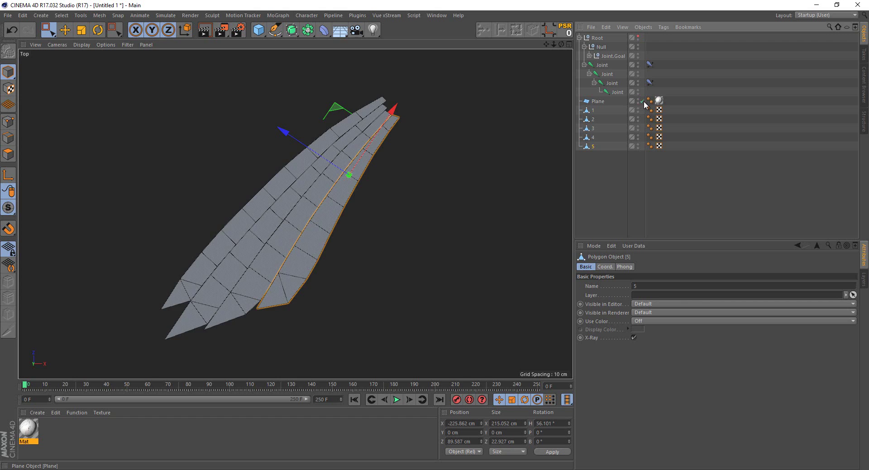
{"action": "scroll", "coordinate": [332, 128], "scroll_direction": "up", "scroll_amount": 5}
{"action": "left_click_drag", "start_coordinate": [320, 91], "coordinate": [353, 92]}
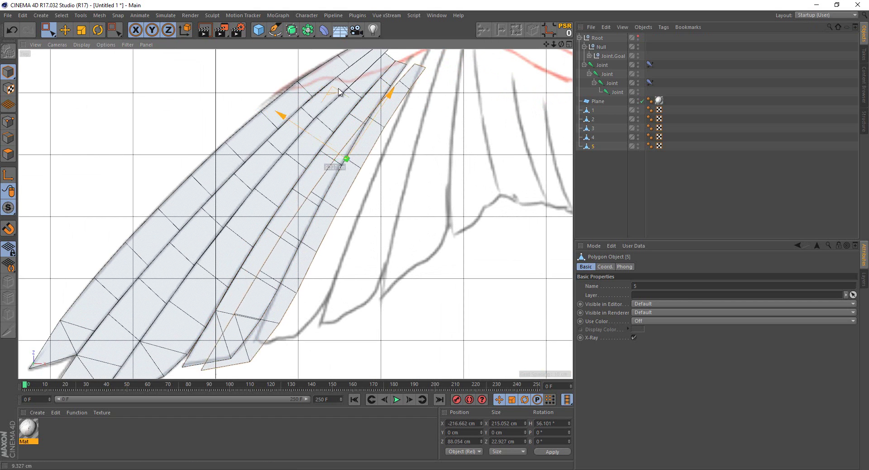
{"action": "left_click", "coordinate": [97, 30]}
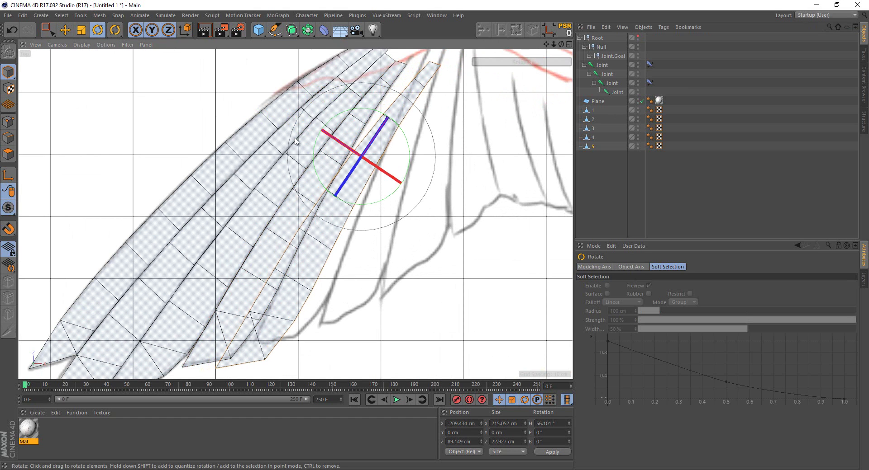
{"action": "left_click_drag", "start_coordinate": [322, 142], "coordinate": [306, 142]}
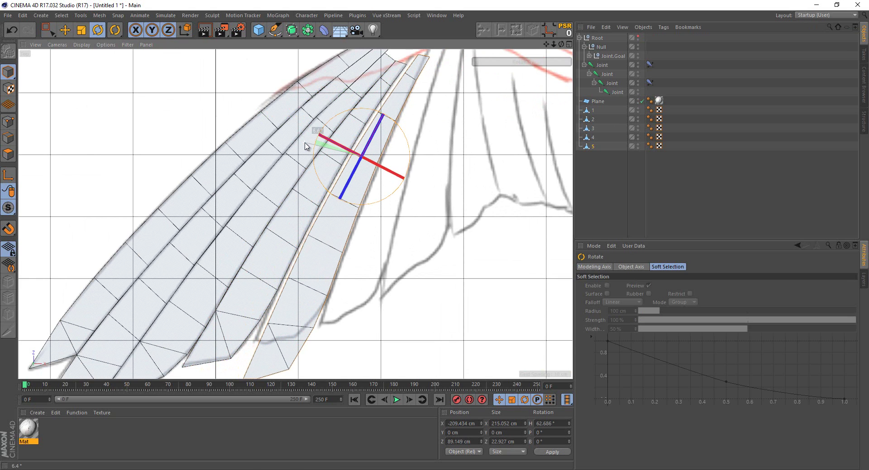
{"action": "key", "text": "0"}
{"action": "left_click_drag", "start_coordinate": [348, 103], "coordinate": [353, 64]}
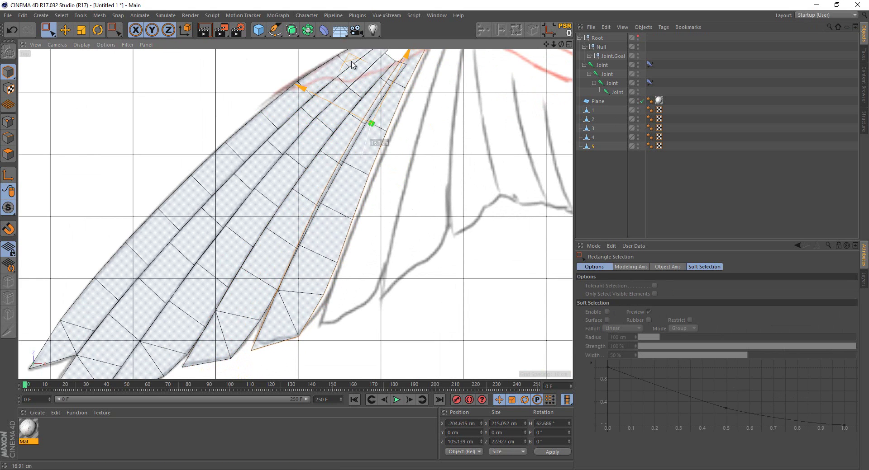
{"action": "scroll", "coordinate": [306, 335], "scroll_direction": "up", "scroll_amount": 1}
{"action": "key", "text": "r"}
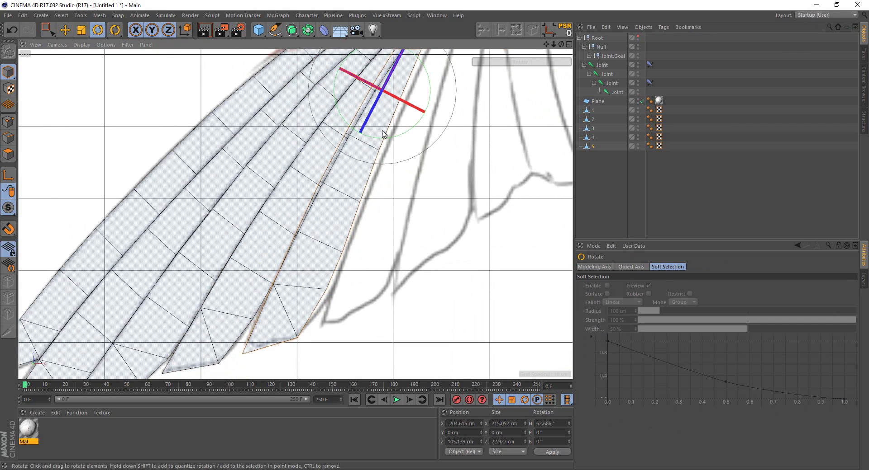
{"action": "mouse_move", "coordinate": [381, 139]}
{"action": "left_mouse_down"}
{"action": "mouse_move", "coordinate": [380, 132]}
{"action": "mouse_move", "coordinate": [376, 199]}
{"action": "left_mouse_up"}
{"action": "scroll", "coordinate": [376, 199], "scroll_direction": "down", "scroll_amount": 2}
{"action": "key", "text": "space"}
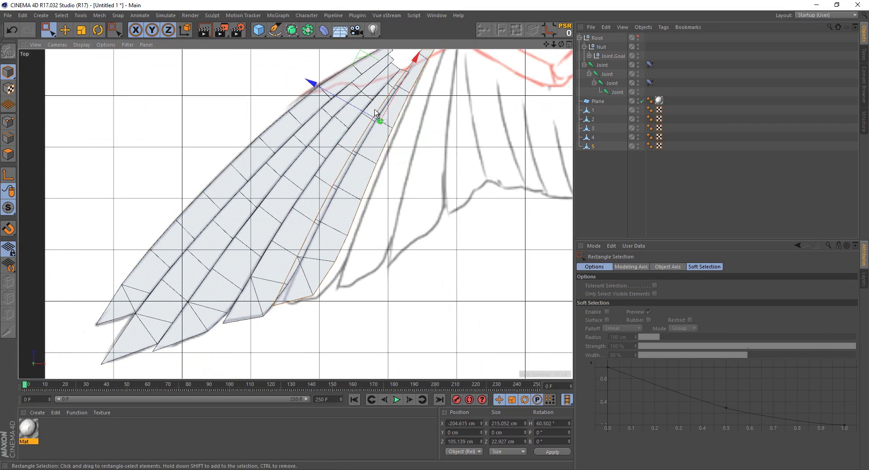
{"action": "left_click_drag", "start_coordinate": [365, 116], "coordinate": [369, 118]}
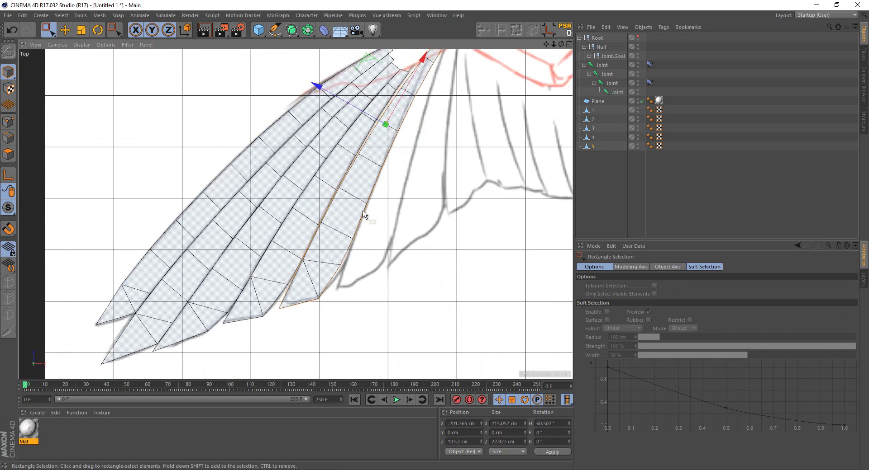
In Points mode, move strip 5's tip point and an upper inner-edge point onto the sketch
{"action": "scroll", "coordinate": [129, 227], "scroll_direction": "up", "scroll_amount": 3}
{"action": "left_click", "coordinate": [8, 121]}
{"action": "middle_click_drag", "start_coordinate": [208, 330], "coordinate": [260, 275]}
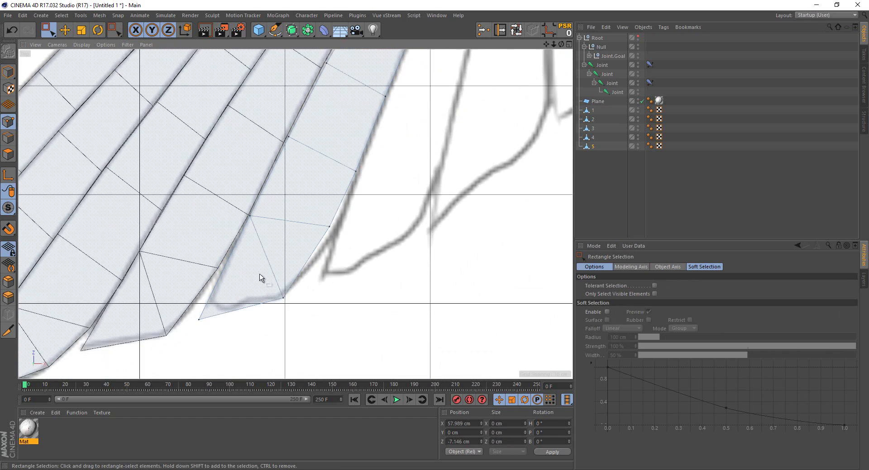
{"action": "left_click", "coordinate": [220, 305]}
{"action": "scroll", "coordinate": [219, 303], "scroll_direction": "up", "scroll_amount": 1}
{"action": "scroll", "coordinate": [219, 303], "scroll_direction": "up", "scroll_amount": 1}
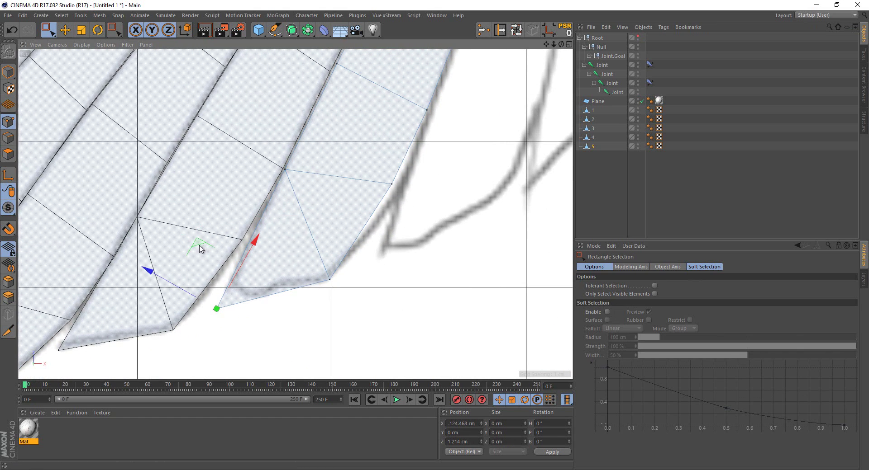
{"action": "mouse_move", "coordinate": [196, 246]}
{"action": "left_mouse_down"}
{"action": "mouse_move", "coordinate": [215, 222]}
{"action": "mouse_move", "coordinate": [211, 228]}
{"action": "left_mouse_up"}
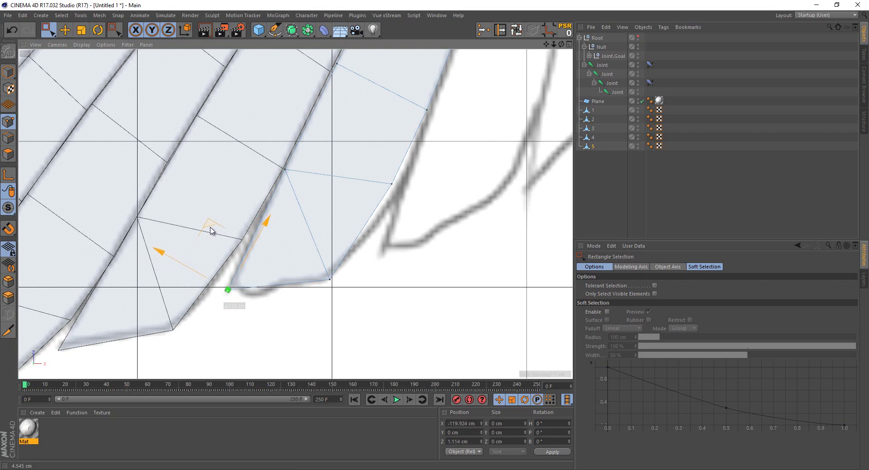
{"action": "left_click", "coordinate": [283, 169]}
{"action": "left_click_drag", "start_coordinate": [251, 155], "coordinate": [253, 152]}
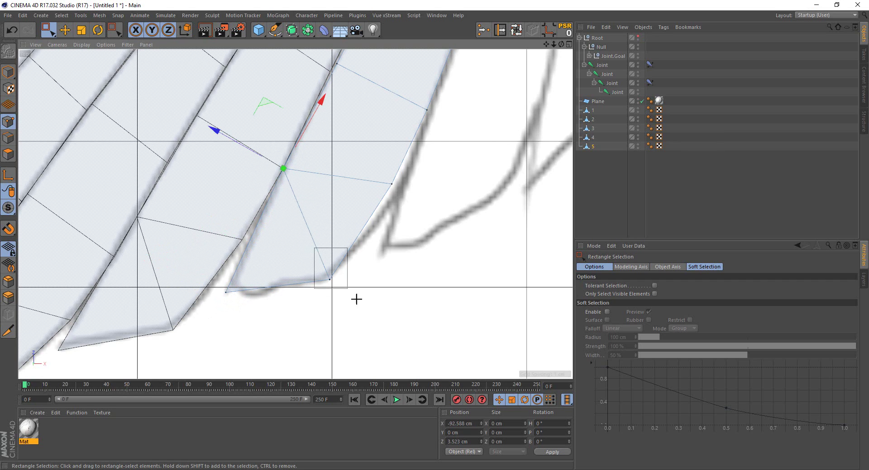
Move strip 5's outer-edge and inner-edge points onto the sketched feather outline
{"action": "left_click", "coordinate": [329, 279]}
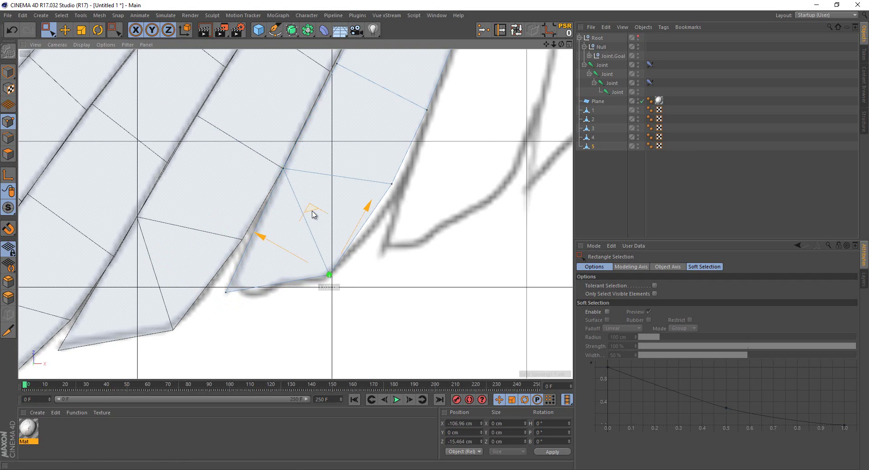
{"action": "middle_click_drag", "start_coordinate": [313, 215], "coordinate": [282, 257], "text": "alt"}
{"action": "left_click", "coordinate": [362, 229]}
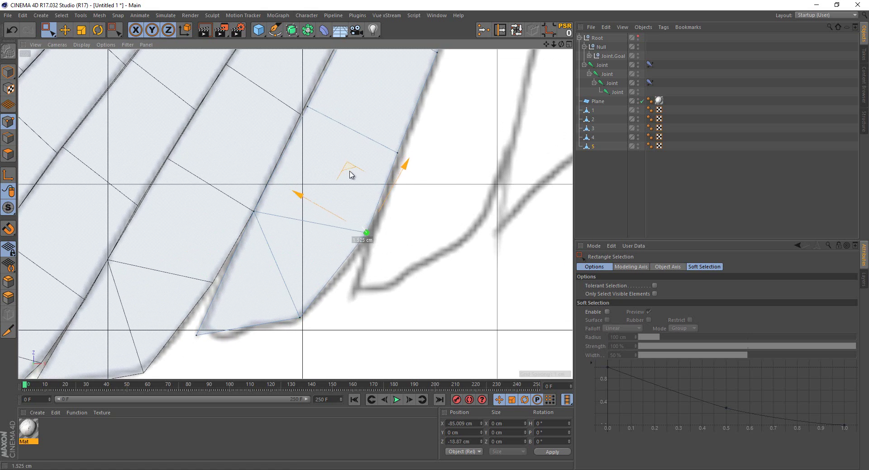
{"action": "middle_click_drag", "start_coordinate": [351, 171], "coordinate": [323, 226], "text": "alt"}
{"action": "mouse_move", "coordinate": [362, 194]}
{"action": "left_mouse_down"}
{"action": "mouse_move", "coordinate": [321, 236]}
{"action": "mouse_move", "coordinate": [325, 211]}
{"action": "left_mouse_up"}
{"action": "middle_click_drag", "start_coordinate": [346, 120], "coordinate": [261, 235], "text": "alt"}
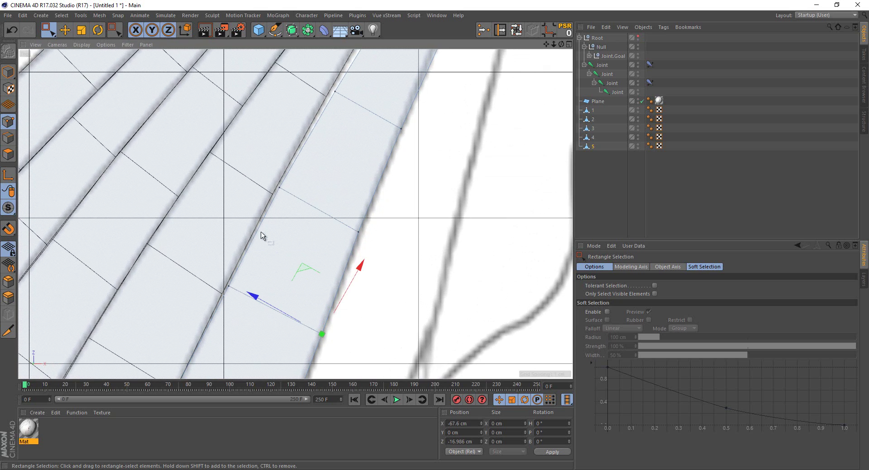
{"action": "left_click_drag", "start_coordinate": [245, 307], "coordinate": [240, 303]}
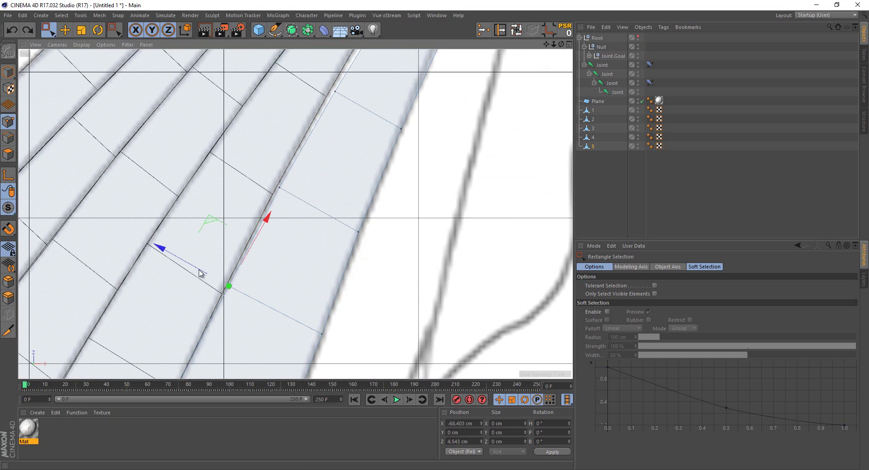
{"action": "left_click_drag", "start_coordinate": [232, 154], "coordinate": [294, 203]}
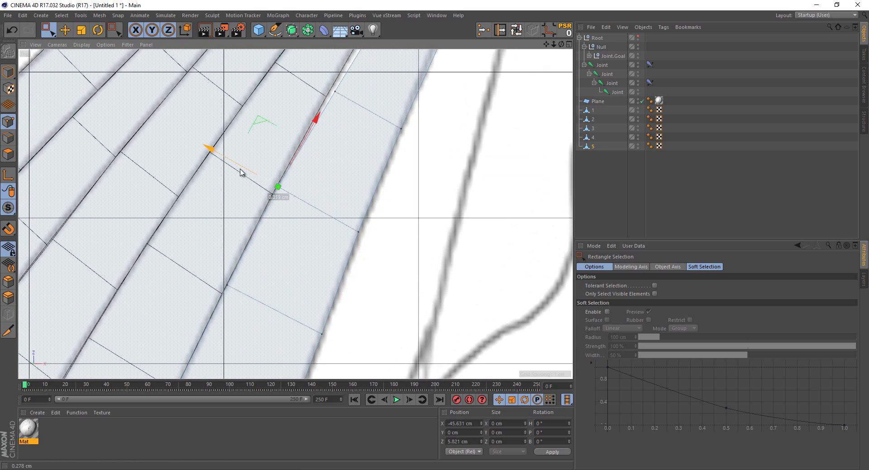
{"action": "mouse_move", "coordinate": [388, 251]}
{"action": "middle_mouse_down", "text": "alt"}
{"action": "mouse_move", "coordinate": [355, 232]}
{"action": "mouse_move", "coordinate": [274, 251]}
{"action": "middle_mouse_up", "text": "alt"}
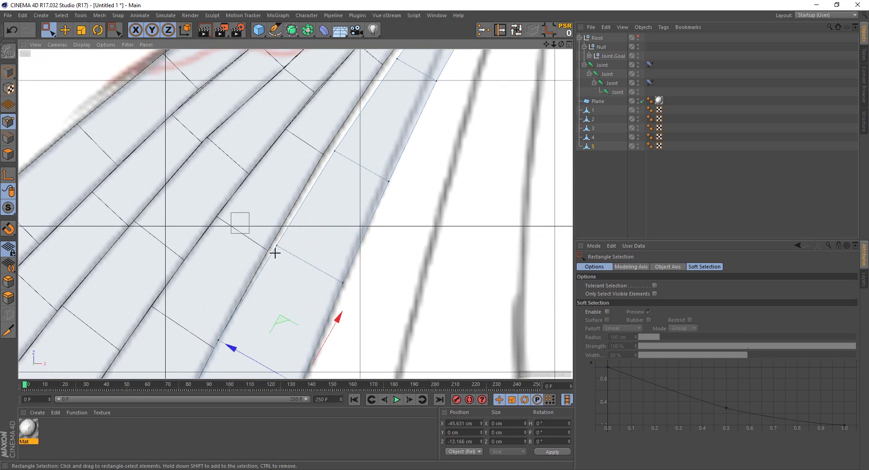
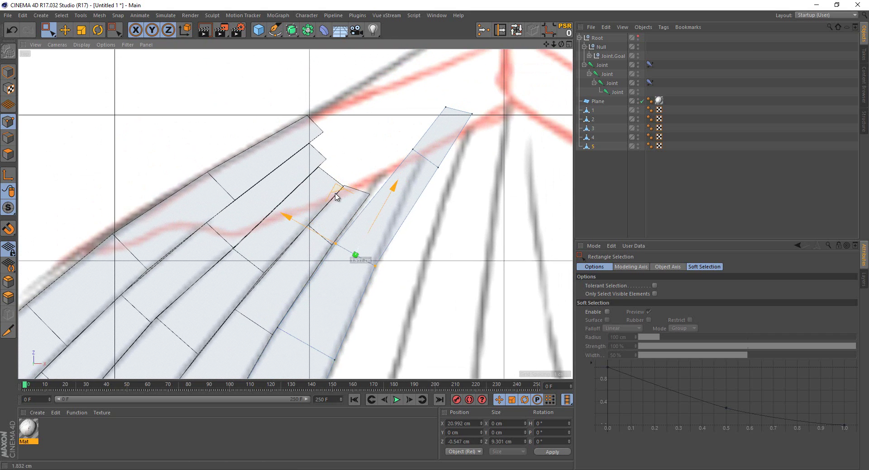
Move feather 5's top-edge and tip points onto the sketched wing edge, then zoom out to the whole wing
{"action": "left_click", "coordinate": [344, 251]}
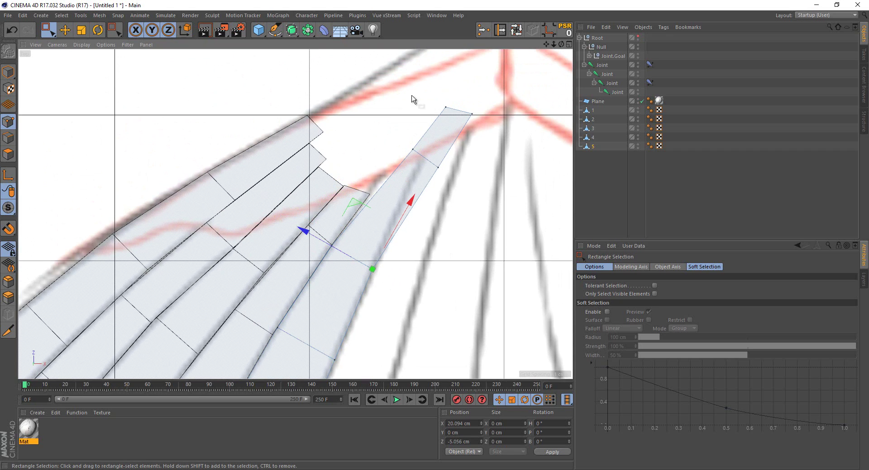
{"action": "left_click_drag", "start_coordinate": [412, 100], "coordinate": [479, 146]}
{"action": "mouse_move", "coordinate": [417, 155]}
{"action": "left_mouse_down"}
{"action": "mouse_move", "coordinate": [373, 140]}
{"action": "mouse_move", "coordinate": [375, 131]}
{"action": "mouse_move", "coordinate": [421, 201]}
{"action": "left_mouse_up"}
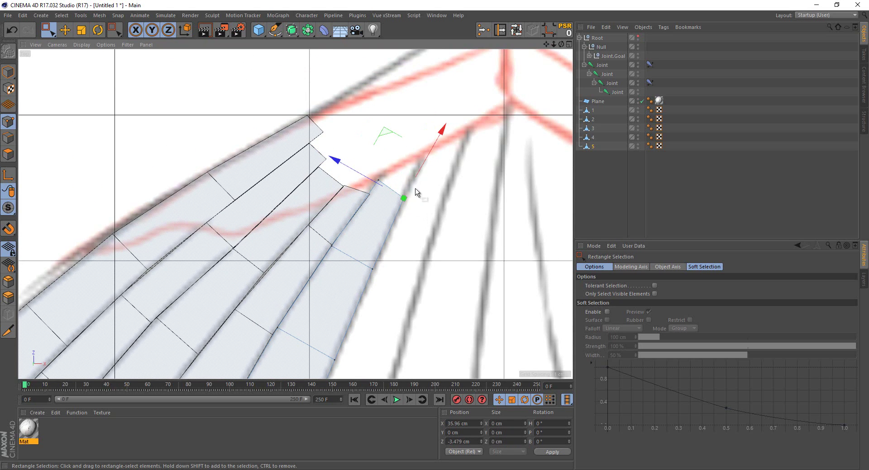
{"action": "left_click_drag", "start_coordinate": [386, 139], "coordinate": [404, 102]}
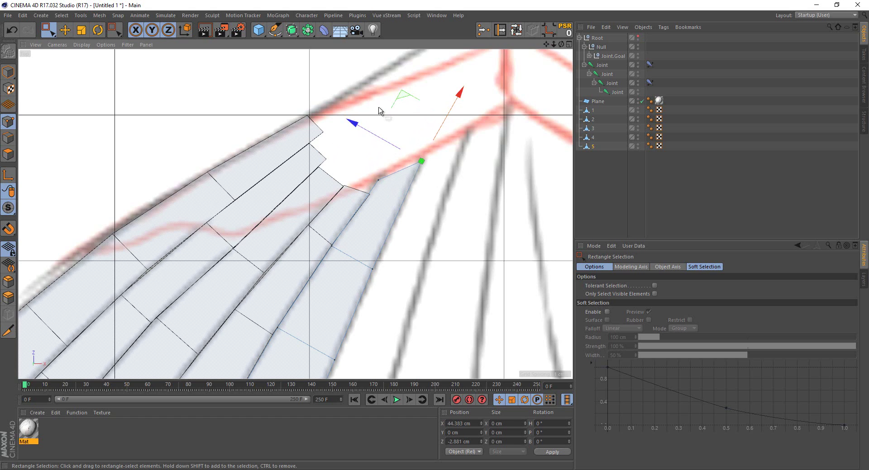
{"action": "scroll", "coordinate": [367, 120], "scroll_direction": "down", "scroll_amount": 4}
{"action": "left_click_drag", "start_coordinate": [352, 234], "coordinate": [352, 234]}
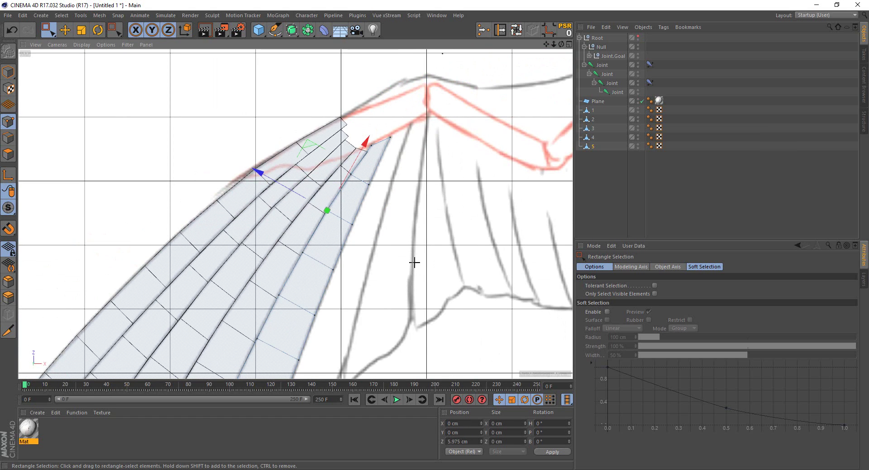
{"action": "left_click", "coordinate": [616, 199]}
{"action": "scroll", "coordinate": [560, 145], "scroll_direction": "down", "scroll_amount": 2}
{"action": "scroll", "coordinate": [560, 145], "scroll_direction": "down", "scroll_amount": 2}
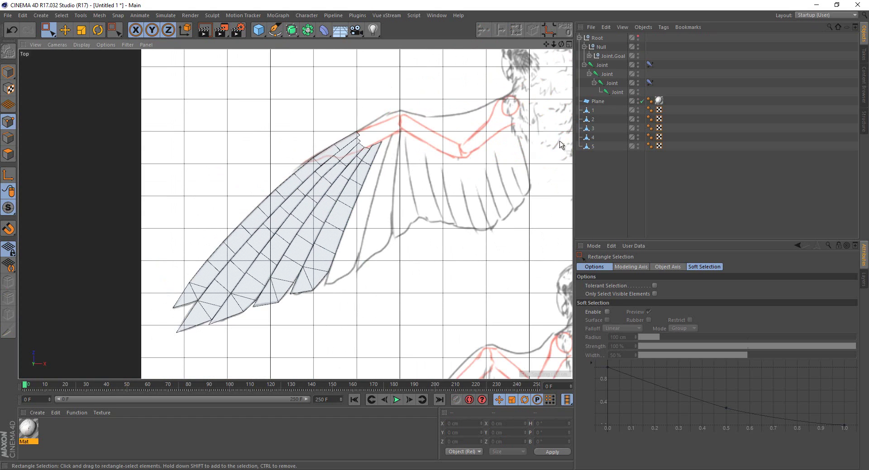
Copy feather 5 and name the copy 6
{"action": "left_click", "coordinate": [592, 146]}
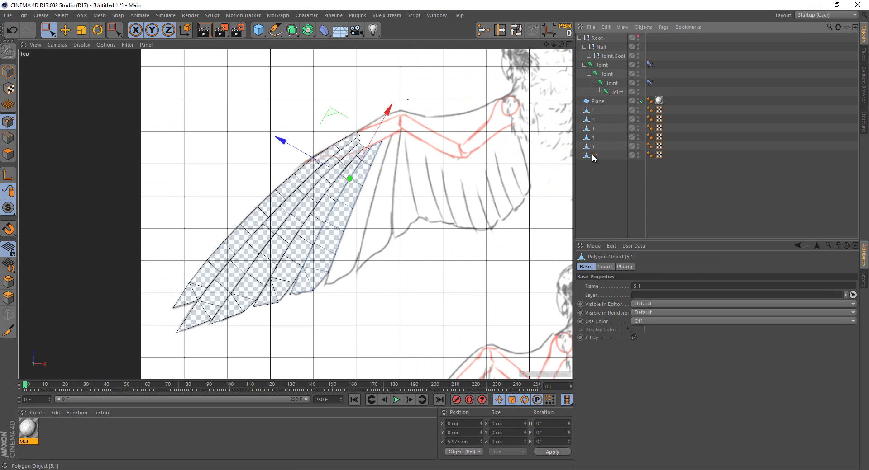
{"action": "double_click", "coordinate": [596, 156]}
{"action": "type", "text": "6"}
{"action": "key", "text": "Return"}
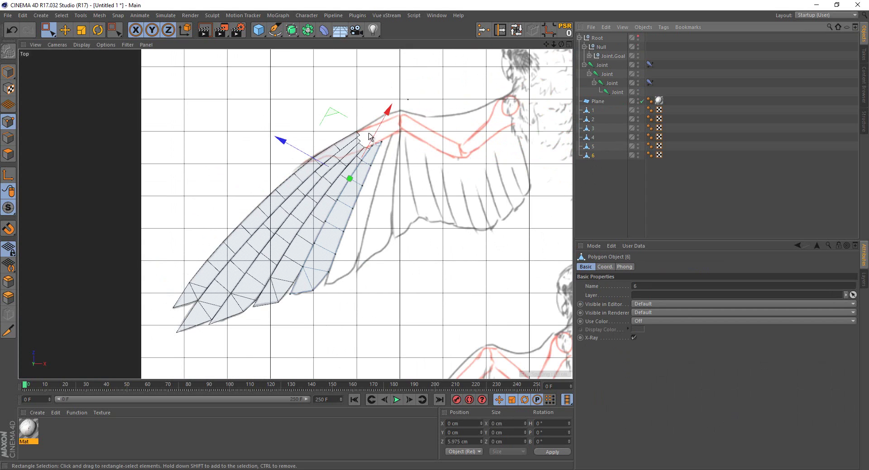
{"action": "scroll", "coordinate": [369, 137], "scroll_direction": "up", "scroll_amount": 1}
Move and rotate feather 6 to a 65.362° heading beside feather 5
{"action": "left_click", "coordinate": [8, 72]}
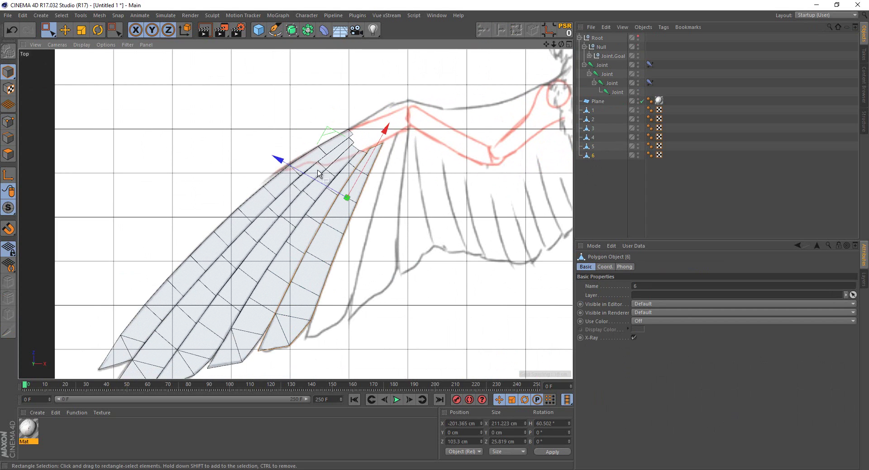
{"action": "key", "text": "e"}
{"action": "left_click_drag", "start_coordinate": [328, 147], "coordinate": [352, 144]}
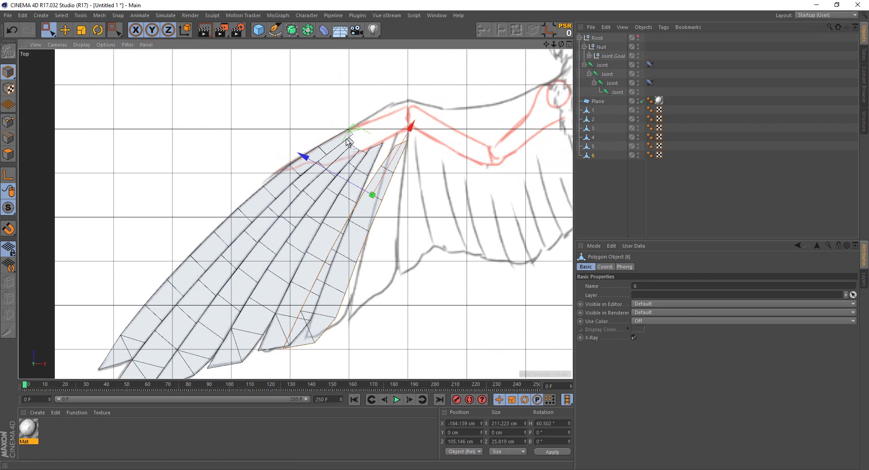
{"action": "key", "text": "r"}
{"action": "left_click_drag", "start_coordinate": [328, 197], "coordinate": [322, 199]}
{"action": "key", "text": "0"}
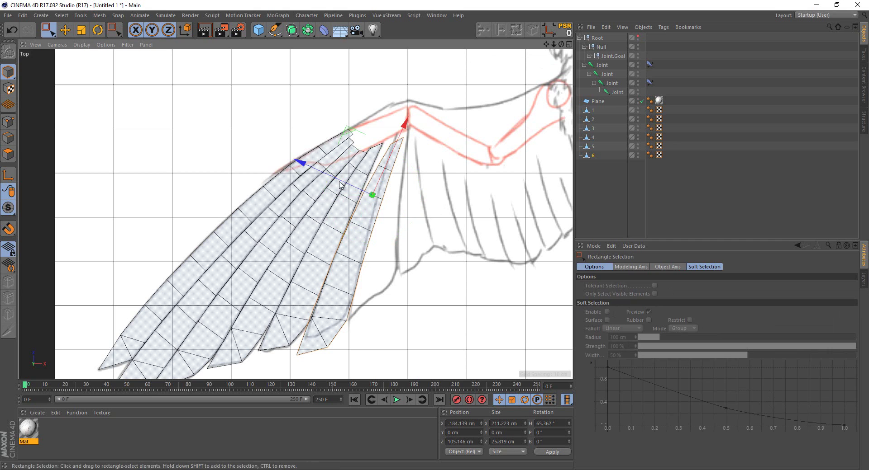
{"action": "left_click_drag", "start_coordinate": [348, 132], "coordinate": [354, 120]}
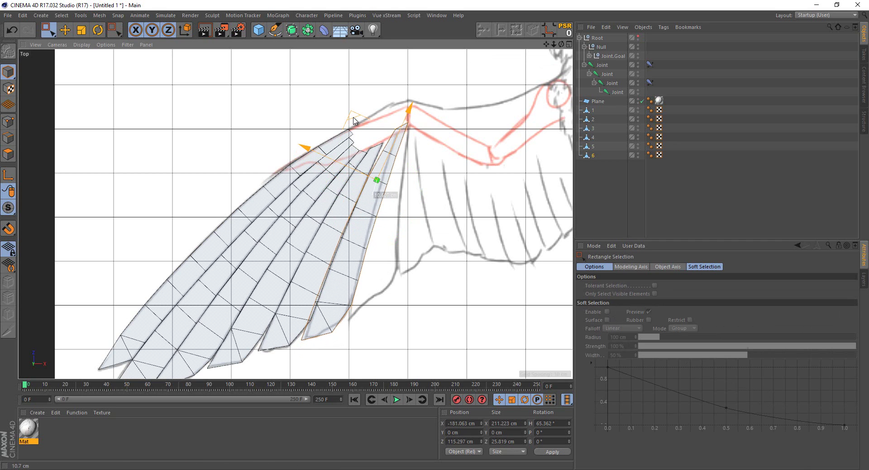
{"action": "left_click", "coordinate": [9, 122]}
{"action": "scroll", "coordinate": [307, 279], "scroll_direction": "up", "scroll_amount": 4}
{"action": "scroll", "coordinate": [290, 253], "scroll_direction": "up", "scroll_amount": 2}
Drag feather 6's tip points onto the sketched feather outline
{"action": "left_click", "coordinate": [277, 216]}
{"action": "scroll", "coordinate": [293, 229], "scroll_direction": "up", "scroll_amount": 2}
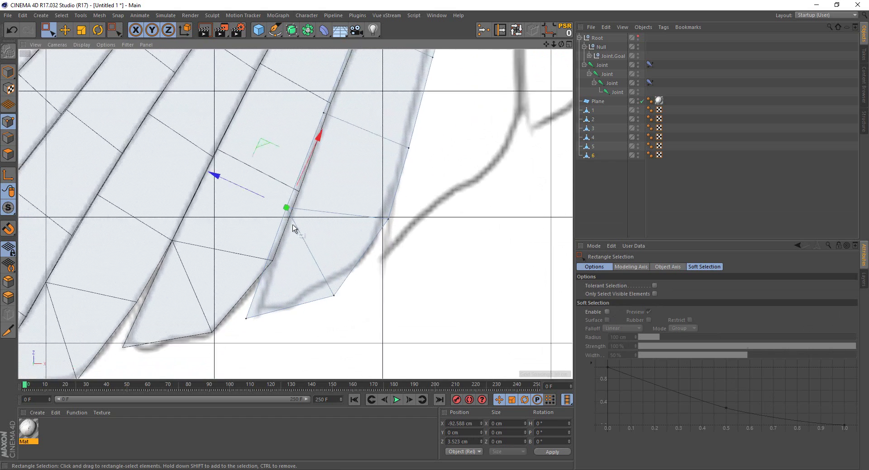
{"action": "scroll", "coordinate": [262, 186], "scroll_direction": "up", "scroll_amount": 2}
{"action": "left_click_drag", "start_coordinate": [244, 168], "coordinate": [248, 169]}
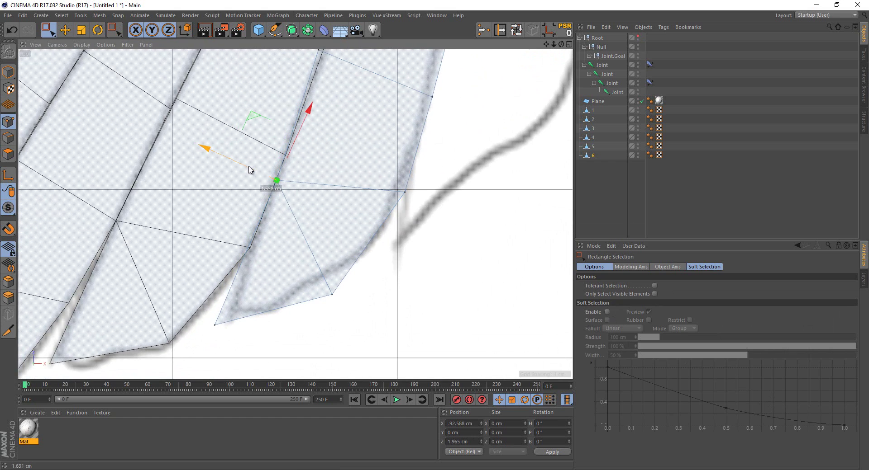
{"action": "mouse_move", "coordinate": [201, 273]}
{"action": "left_mouse_down"}
{"action": "mouse_move", "coordinate": [261, 339]}
{"action": "mouse_move", "coordinate": [206, 244]}
{"action": "left_mouse_up"}
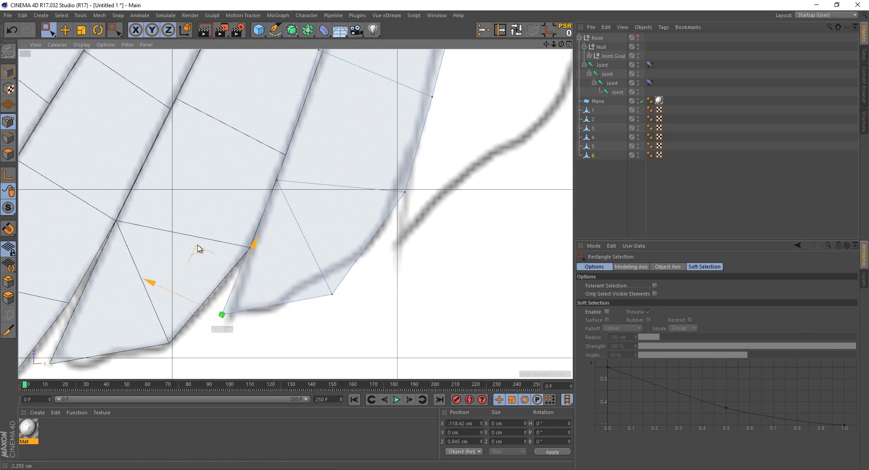
{"action": "left_click_drag", "start_coordinate": [307, 271], "coordinate": [357, 324]}
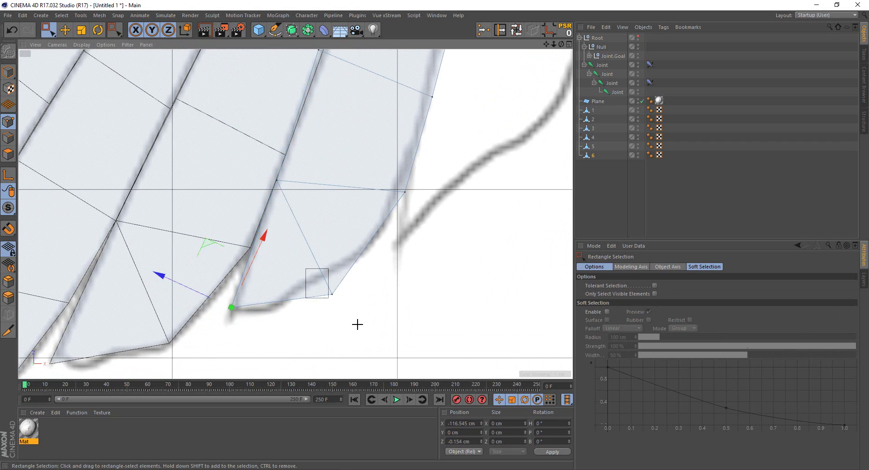
{"action": "left_click_drag", "start_coordinate": [310, 232], "coordinate": [338, 195]}
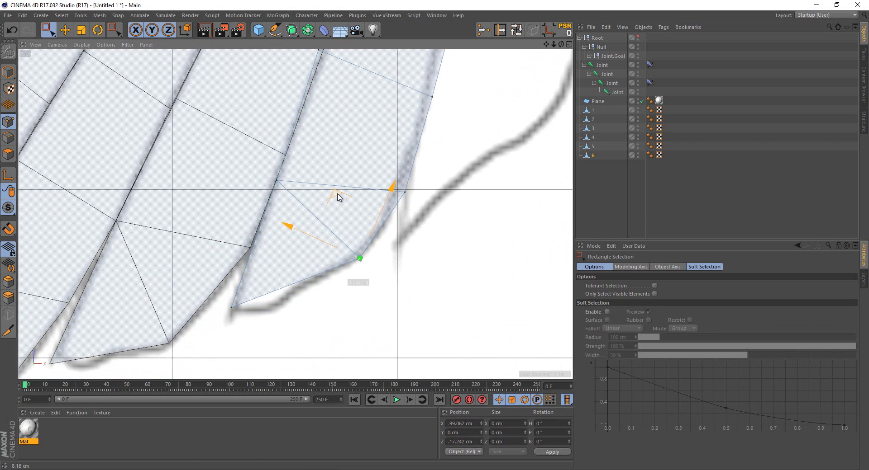
{"action": "middle_click_drag", "start_coordinate": [338, 196], "coordinate": [296, 241], "text": "alt"}
{"action": "left_click", "coordinate": [362, 236]}
{"action": "left_click_drag", "start_coordinate": [343, 169], "coordinate": [342, 158]}
{"action": "middle_click_drag", "start_coordinate": [343, 158], "coordinate": [346, 193], "text": "alt"}
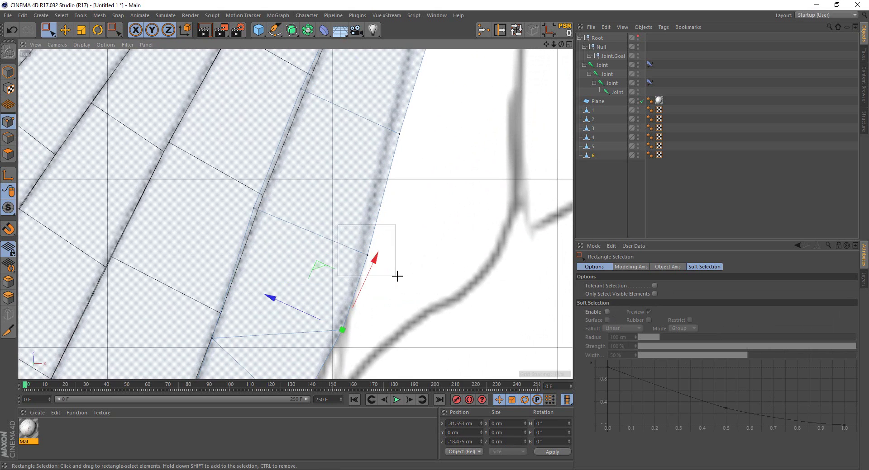
{"action": "left_click_drag", "start_coordinate": [339, 226], "coordinate": [397, 275]}
{"action": "left_click_drag", "start_coordinate": [345, 194], "coordinate": [340, 179]}
Align feather 6's left-edge, cross-edge and right-edge points with the sketch lines
{"action": "middle_click_drag", "start_coordinate": [342, 179], "coordinate": [258, 235], "text": "alt"}
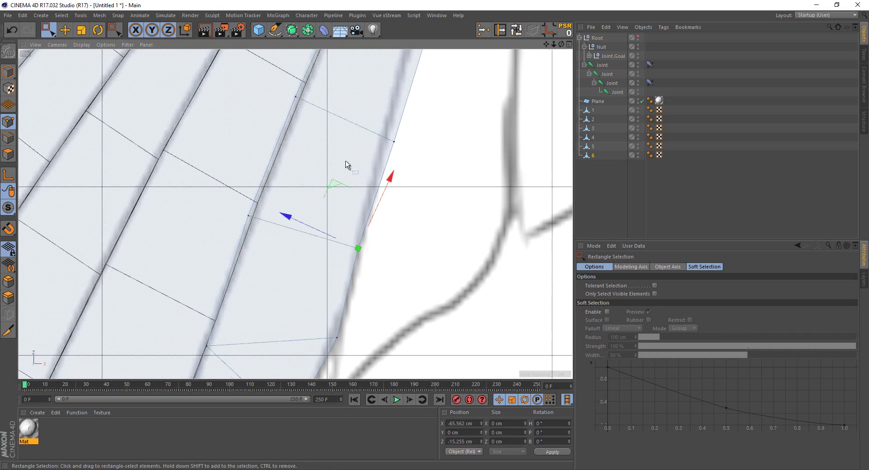
{"action": "mouse_move", "coordinate": [257, 235]}
{"action": "left_mouse_down"}
{"action": "mouse_move", "coordinate": [217, 184]}
{"action": "mouse_move", "coordinate": [227, 169]}
{"action": "left_mouse_up"}
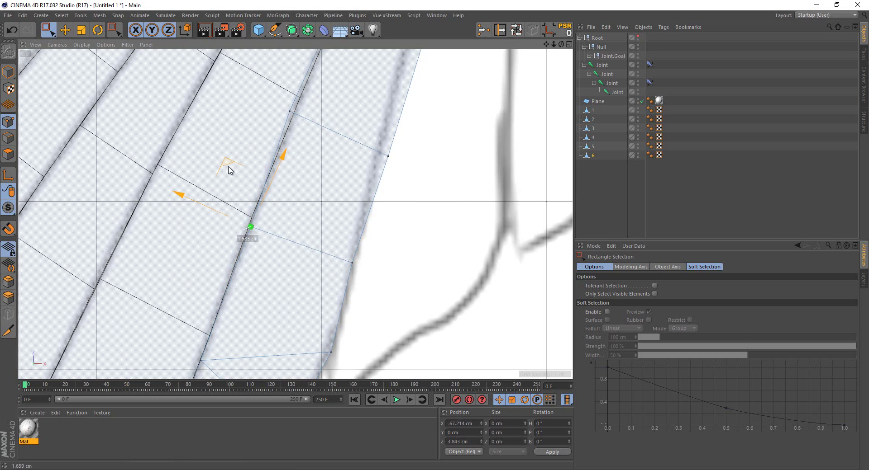
{"action": "middle_click_drag", "start_coordinate": [322, 142], "coordinate": [275, 227], "text": "alt"}
{"action": "left_click_drag", "start_coordinate": [342, 254], "coordinate": [229, 188]}
{"action": "left_click_drag", "start_coordinate": [353, 249], "coordinate": [293, 225]}
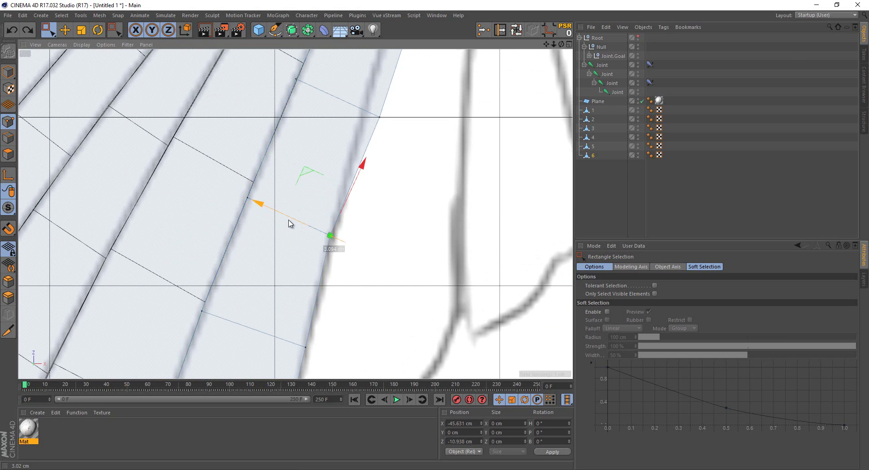
{"action": "middle_click_drag", "start_coordinate": [293, 225], "coordinate": [328, 262], "text": "alt"}
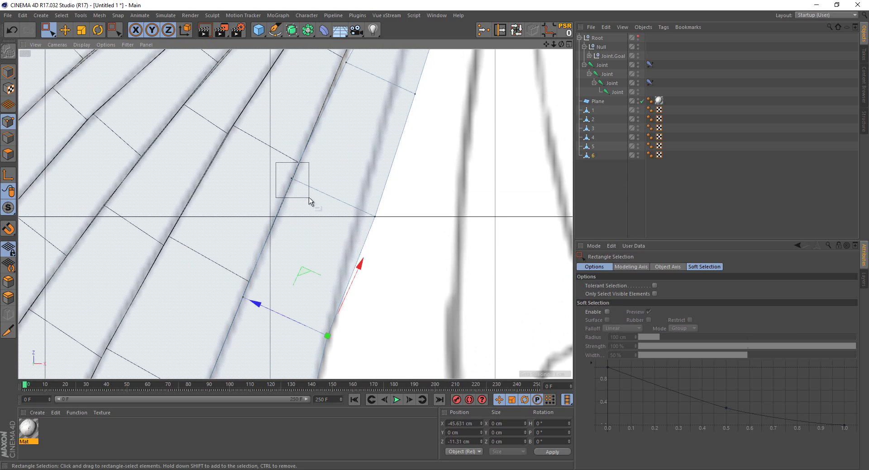
{"action": "left_click_drag", "start_coordinate": [309, 197], "coordinate": [380, 227]}
{"action": "mouse_move", "coordinate": [333, 133]}
{"action": "left_mouse_down"}
{"action": "mouse_move", "coordinate": [347, 156]}
{"action": "mouse_move", "coordinate": [334, 148]}
{"action": "mouse_move", "coordinate": [294, 235]}
{"action": "mouse_move", "coordinate": [245, 205]}
{"action": "mouse_move", "coordinate": [342, 262]}
{"action": "mouse_move", "coordinate": [324, 252]}
{"action": "left_mouse_up"}
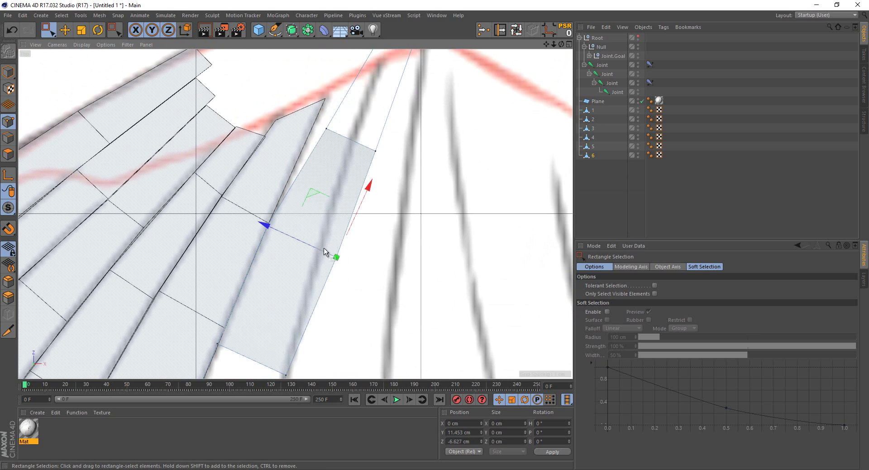
Pull feather 6's two top points up to the shoulder joint
{"action": "mouse_move", "coordinate": [255, 219]}
{"action": "left_mouse_down"}
{"action": "mouse_move", "coordinate": [337, 282]}
{"action": "mouse_move", "coordinate": [300, 241]}
{"action": "mouse_move", "coordinate": [281, 243]}
{"action": "left_mouse_up"}
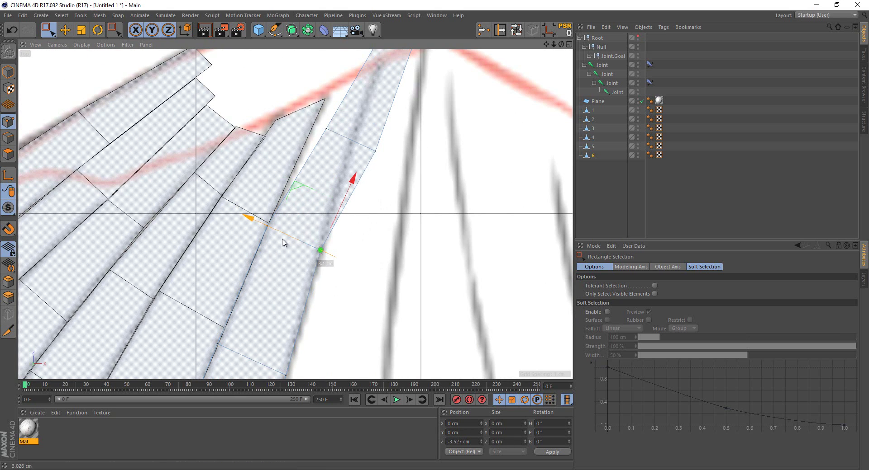
{"action": "middle_click_drag", "start_coordinate": [314, 235], "coordinate": [307, 241]}
{"action": "left_click_drag", "start_coordinate": [279, 195], "coordinate": [391, 256]}
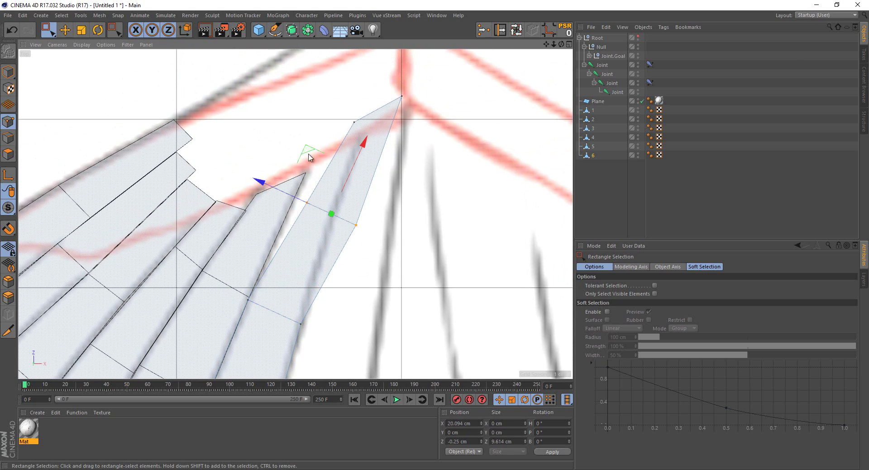
{"action": "left_click_drag", "start_coordinate": [304, 154], "coordinate": [305, 130]}
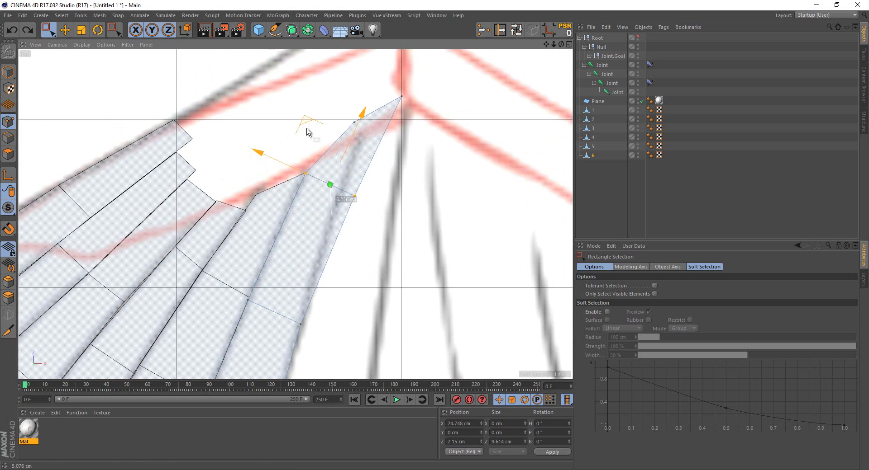
{"action": "left_click_drag", "start_coordinate": [333, 72], "coordinate": [470, 164]}
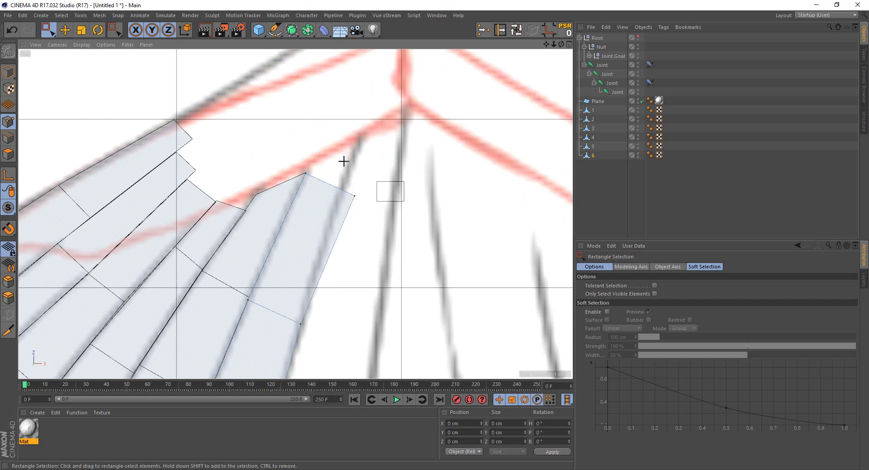
{"action": "left_click_drag", "start_coordinate": [335, 138], "coordinate": [343, 82]}
Duplicate feather 6 and name the copy 7
{"action": "scroll", "coordinate": [362, 83], "scroll_direction": "down", "scroll_amount": 4}
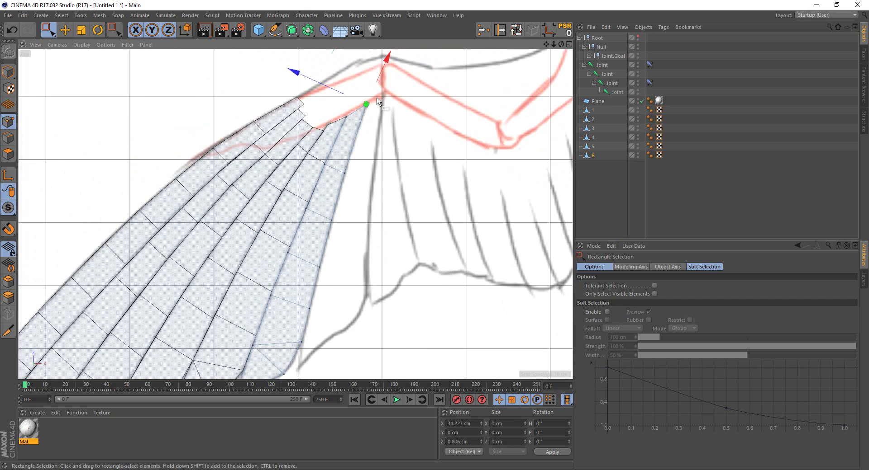
{"action": "left_click_drag", "start_coordinate": [586, 157], "coordinate": [594, 174], "text": "ctrl"}
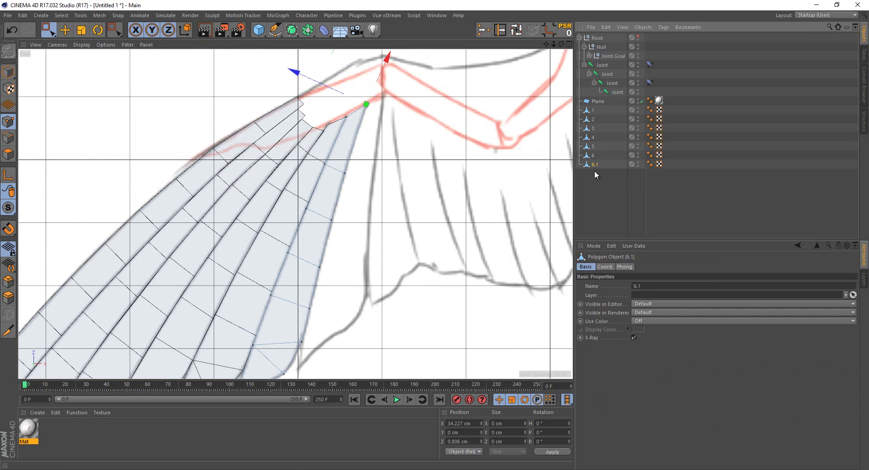
{"action": "double_click", "coordinate": [594, 165]}
{"action": "type", "text": "7"}
{"action": "key", "text": "Return"}
Move and rotate feather 7 to 73.329° beside feather 6, with its tip at the shoulder
{"action": "scroll", "coordinate": [323, 221], "scroll_direction": "down", "scroll_amount": 2}
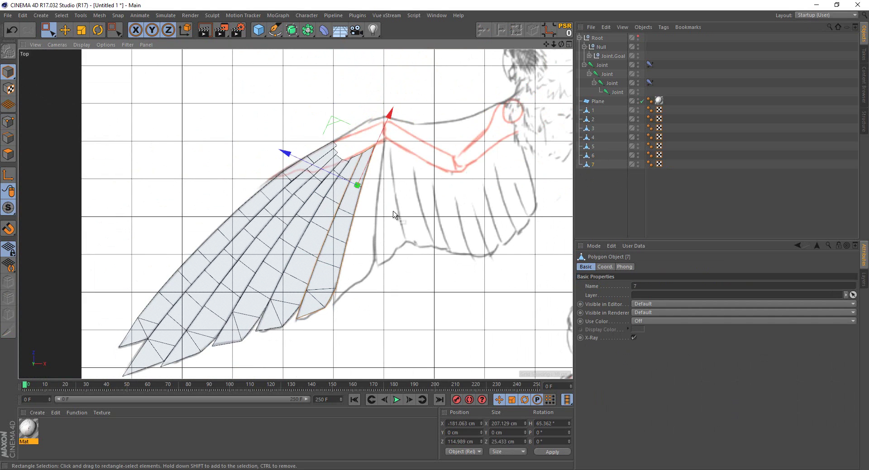
{"action": "scroll", "coordinate": [369, 199], "scroll_direction": "up", "scroll_amount": 2}
{"action": "mouse_move", "coordinate": [297, 158]}
{"action": "left_mouse_down"}
{"action": "mouse_move", "coordinate": [316, 165]}
{"action": "mouse_move", "coordinate": [298, 176]}
{"action": "left_mouse_up"}
{"action": "key", "text": "r"}
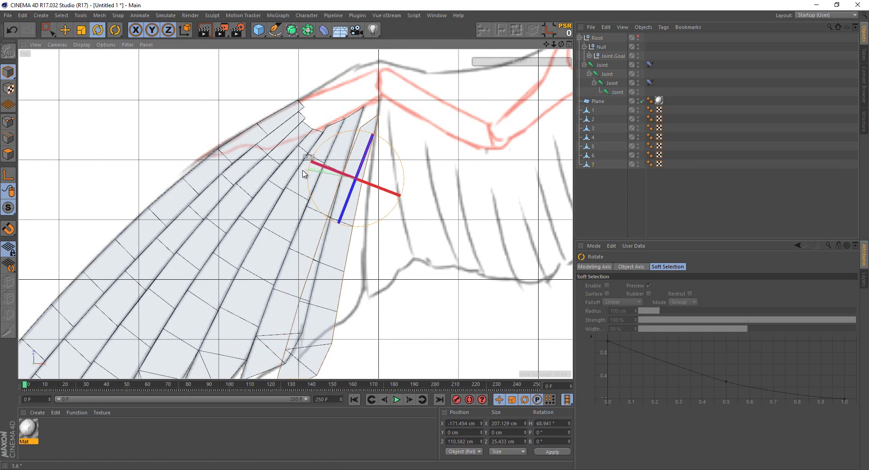
{"action": "key", "text": "0"}
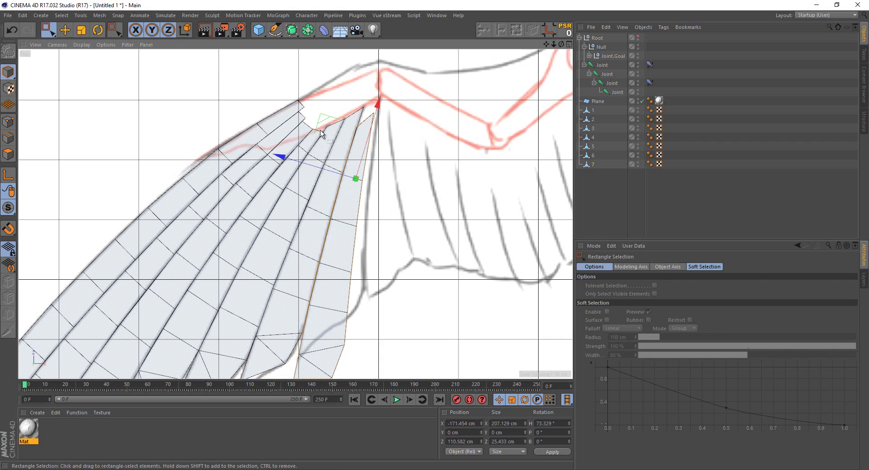
{"action": "left_click_drag", "start_coordinate": [320, 134], "coordinate": [336, 78]}
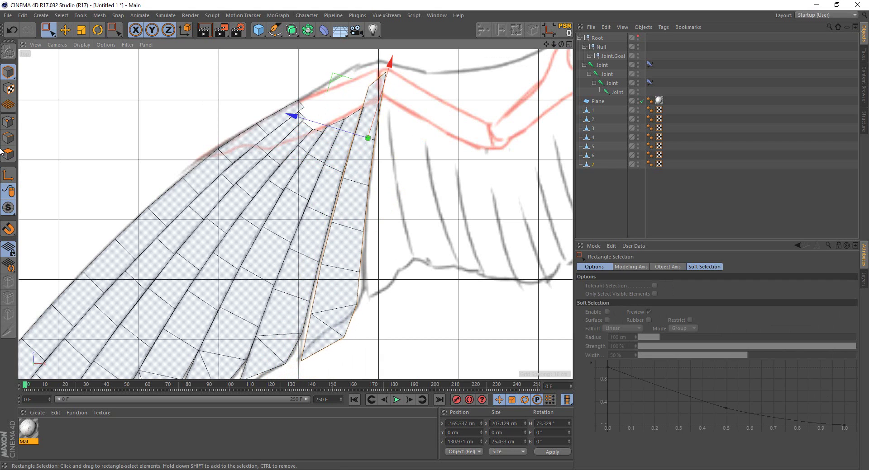
{"action": "left_click", "coordinate": [8, 121]}
{"action": "scroll", "coordinate": [287, 256], "scroll_direction": "up", "scroll_amount": 3}
Move feather 7's lowest tip points onto the sketched outline
{"action": "scroll", "coordinate": [333, 226], "scroll_direction": "up", "scroll_amount": 3}
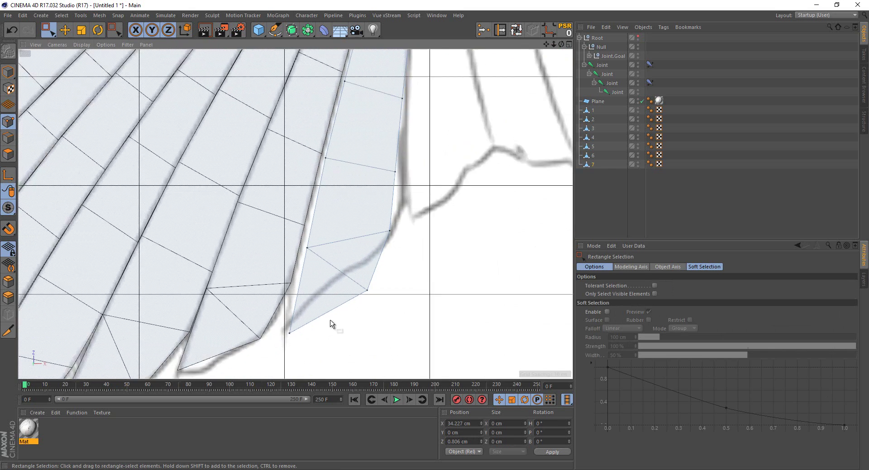
{"action": "scroll", "coordinate": [331, 324], "scroll_direction": "up", "scroll_amount": 1}
{"action": "left_click_drag", "start_coordinate": [242, 311], "coordinate": [299, 371]}
{"action": "scroll", "coordinate": [278, 351], "scroll_direction": "up", "scroll_amount": 2}
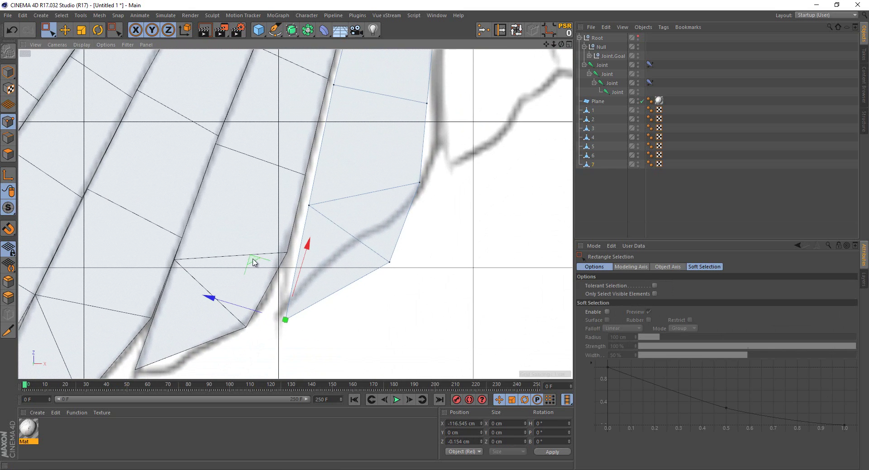
{"action": "left_click_drag", "start_coordinate": [253, 263], "coordinate": [247, 254]}
{"action": "left_click_drag", "start_coordinate": [300, 195], "coordinate": [332, 223]}
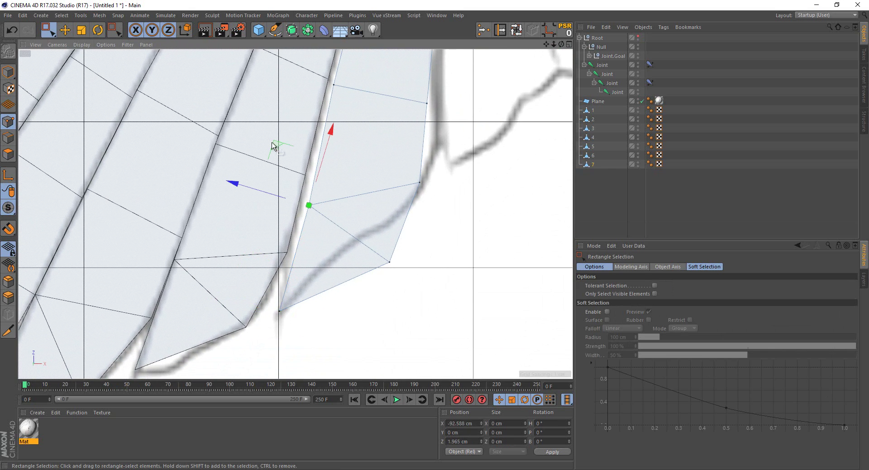
{"action": "left_click_drag", "start_coordinate": [272, 146], "coordinate": [267, 134]}
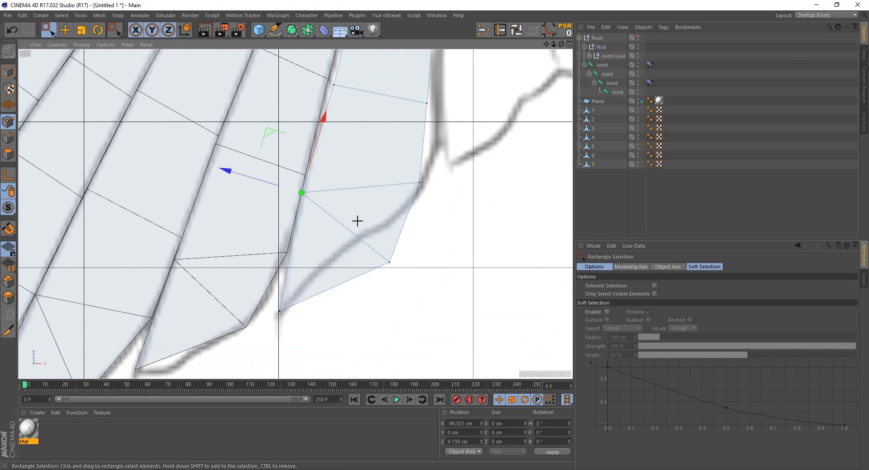
{"action": "left_click_drag", "start_coordinate": [357, 220], "coordinate": [410, 283]}
{"action": "left_click_drag", "start_coordinate": [357, 201], "coordinate": [359, 161]}
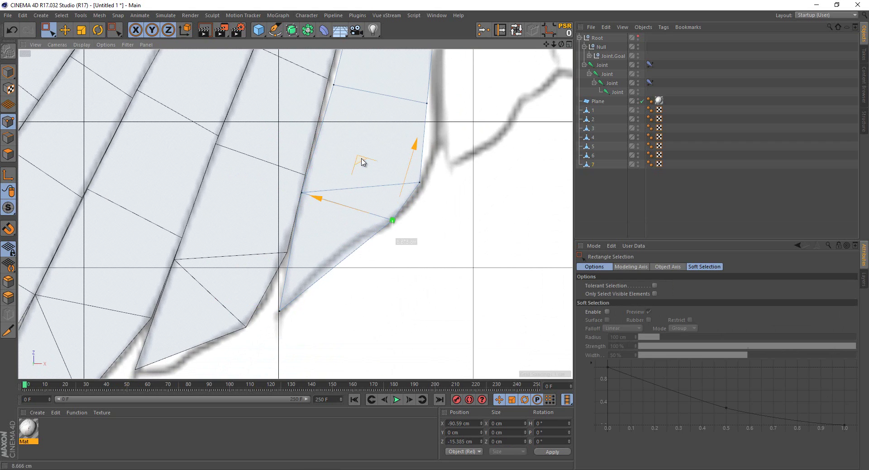
{"action": "middle_click_drag", "start_coordinate": [358, 161], "coordinate": [315, 221]}
{"action": "left_click_drag", "start_coordinate": [341, 187], "coordinate": [335, 153]}
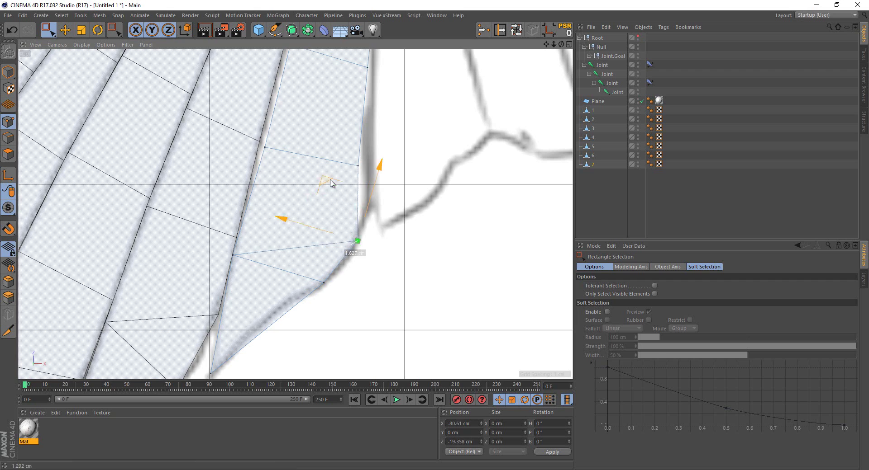
Align feather 7's middle inner- and outer-edge vertices with the sketch lines
{"action": "left_click_drag", "start_coordinate": [312, 267], "coordinate": [343, 297]}
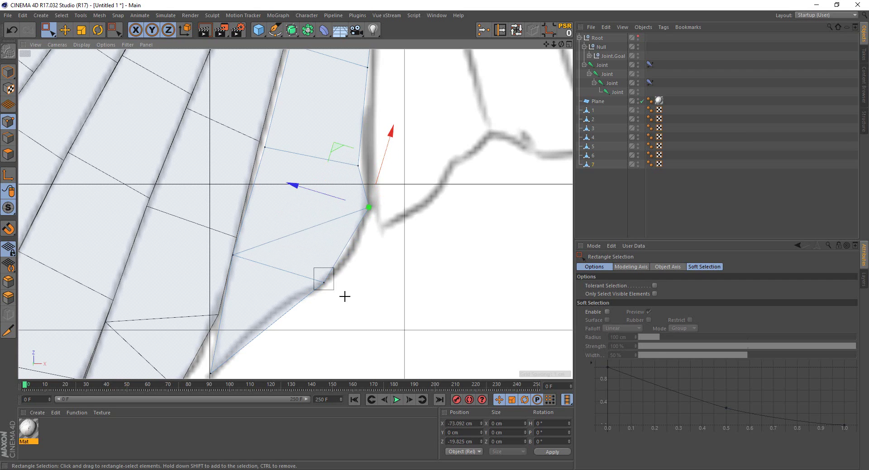
{"action": "mouse_move", "coordinate": [296, 226]}
{"action": "left_mouse_down"}
{"action": "mouse_move", "coordinate": [320, 205]}
{"action": "mouse_move", "coordinate": [313, 211]}
{"action": "left_mouse_up"}
{"action": "middle_click_drag", "start_coordinate": [333, 173], "coordinate": [341, 220]}
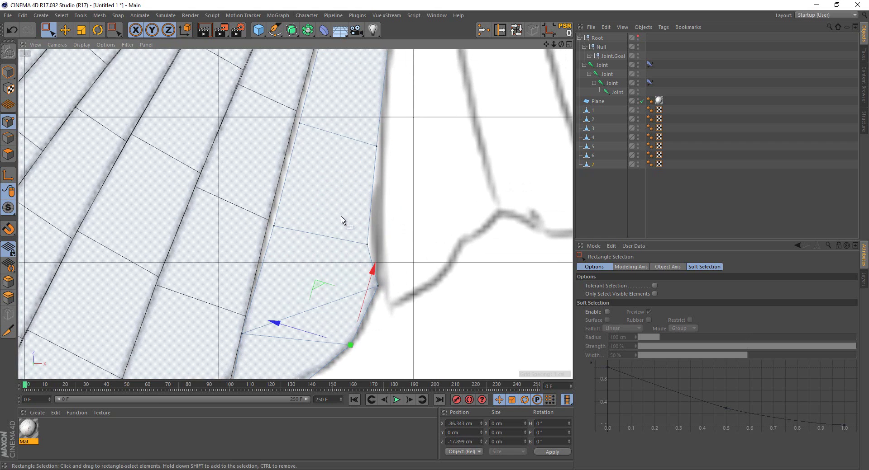
{"action": "left_click_drag", "start_coordinate": [397, 250], "coordinate": [360, 237]}
{"action": "left_click_drag", "start_coordinate": [341, 188], "coordinate": [349, 169]}
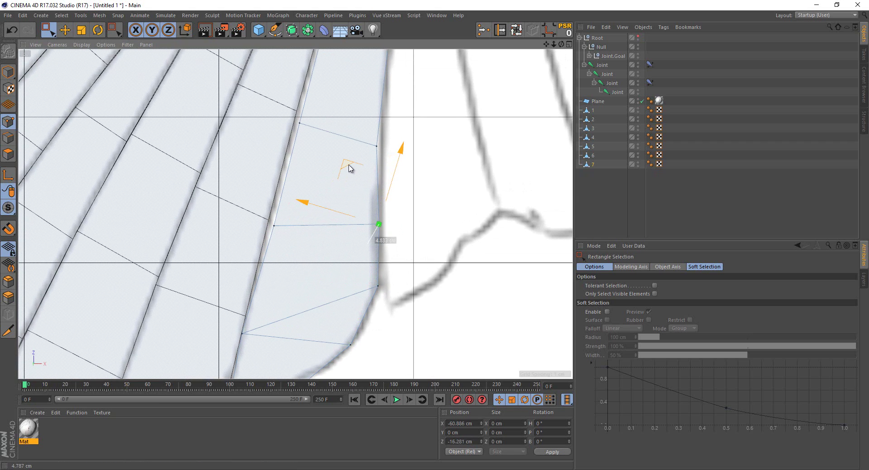
{"action": "left_click_drag", "start_coordinate": [287, 181], "coordinate": [269, 232]}
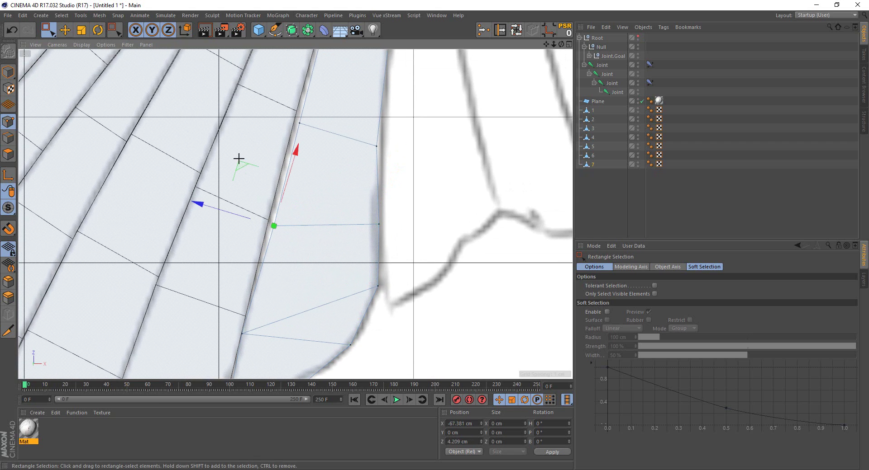
{"action": "left_click_drag", "start_coordinate": [243, 169], "coordinate": [238, 167]}
{"action": "middle_click_drag", "start_coordinate": [284, 97], "coordinate": [257, 186]}
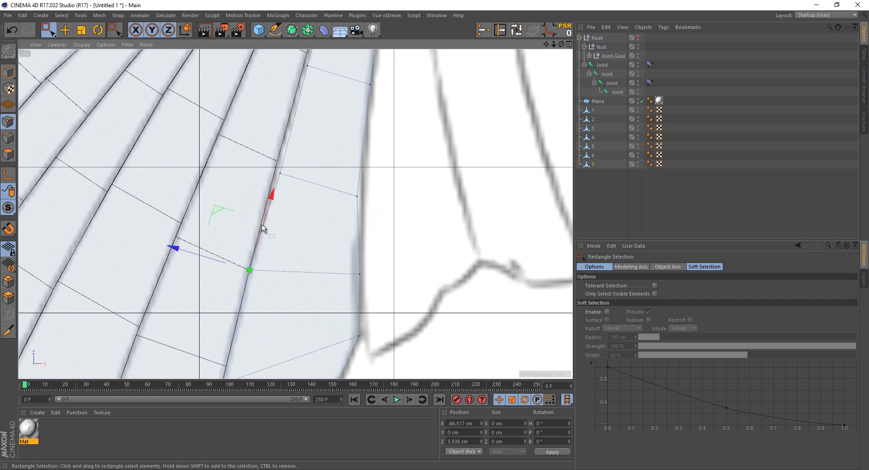
{"action": "left_click", "coordinate": [274, 212]}
{"action": "left_click_drag", "start_coordinate": [238, 151], "coordinate": [240, 144]}
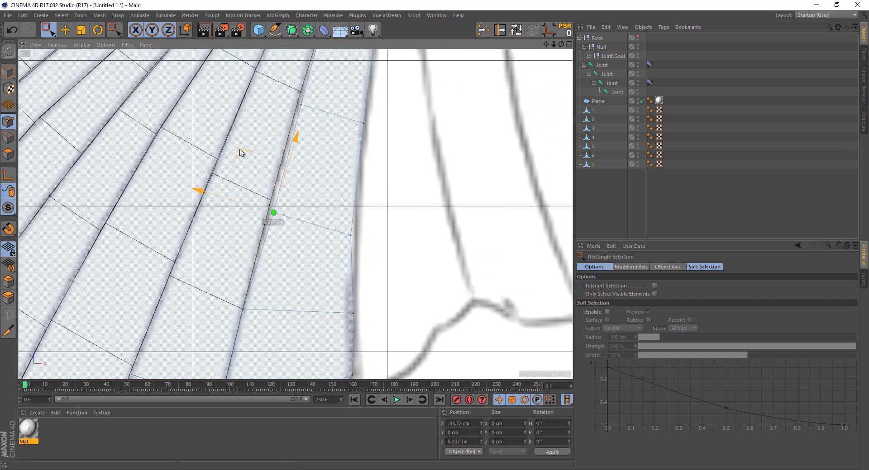
{"action": "left_click_drag", "start_coordinate": [316, 204], "coordinate": [378, 254]}
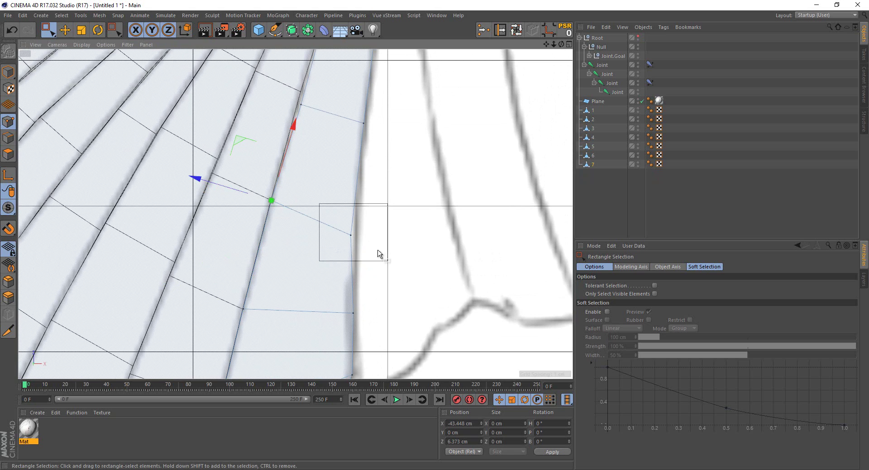
{"action": "left_click_drag", "start_coordinate": [320, 190], "coordinate": [323, 165]}
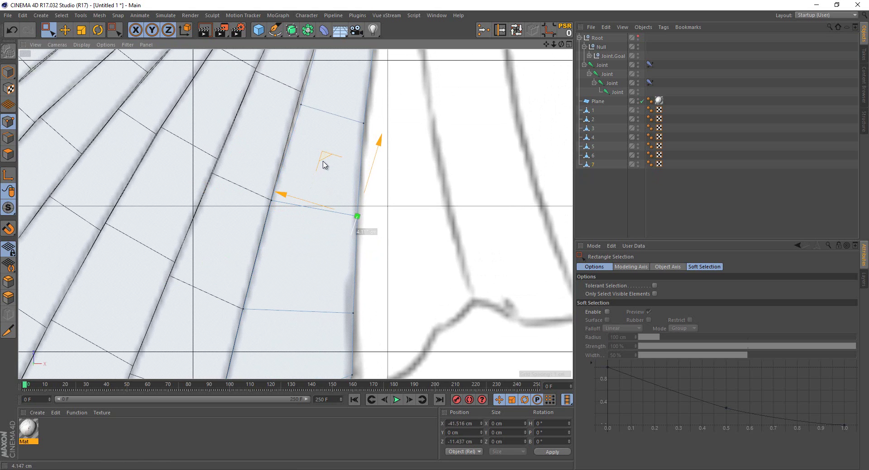
Raise the next inner and outer vertices of feather 7 along the outline
{"action": "middle_click_drag", "start_coordinate": [330, 144], "coordinate": [318, 233], "text": "alt"}
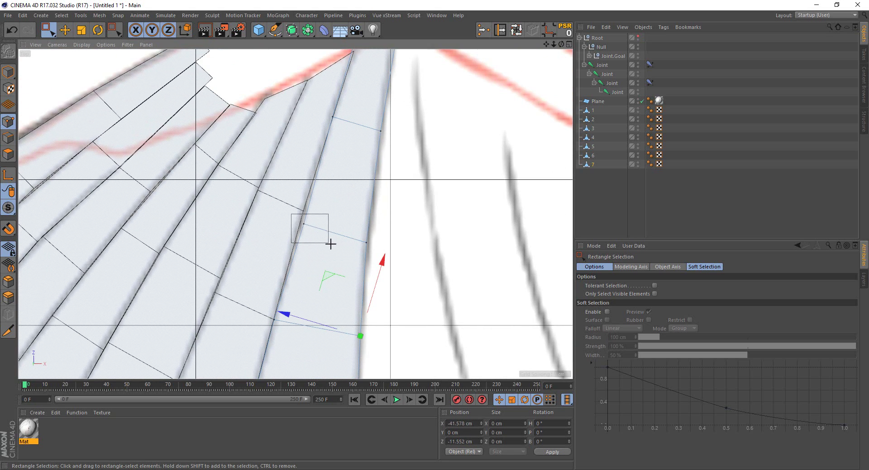
{"action": "left_click_drag", "start_coordinate": [331, 244], "coordinate": [331, 244]}
{"action": "left_click_drag", "start_coordinate": [273, 171], "coordinate": [273, 158]}
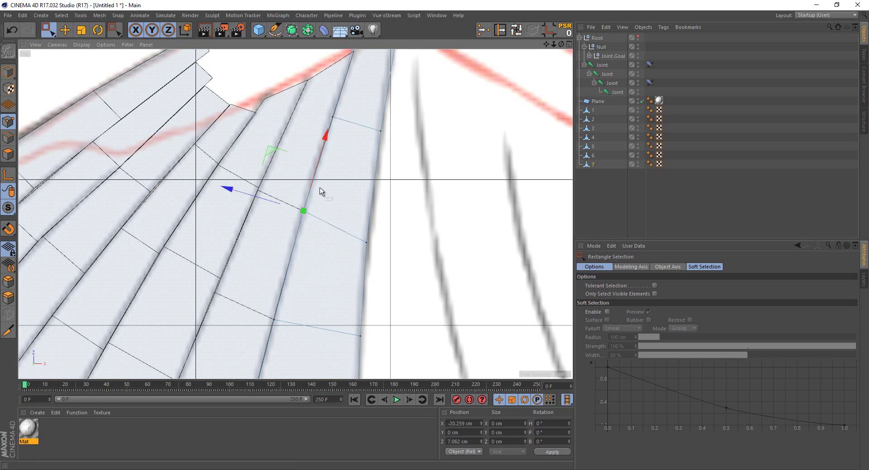
{"action": "left_click_drag", "start_coordinate": [320, 191], "coordinate": [378, 253]}
{"action": "left_click_drag", "start_coordinate": [333, 184], "coordinate": [335, 166]}
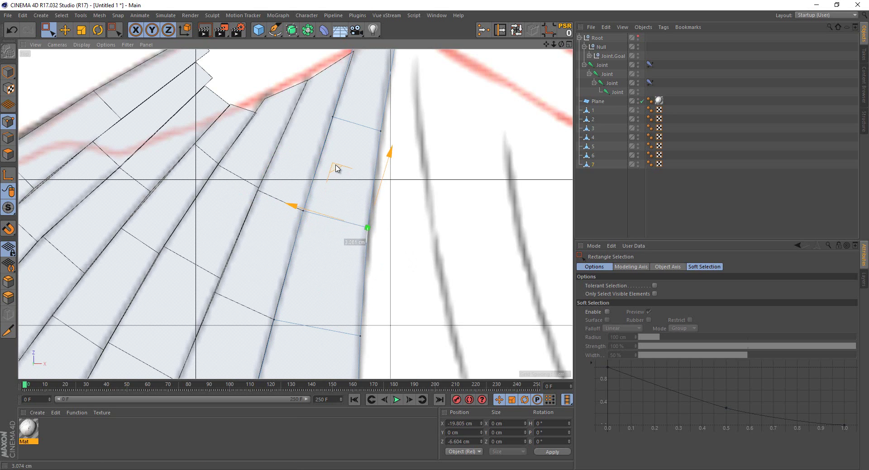
{"action": "scroll", "coordinate": [335, 181], "scroll_direction": "up", "scroll_amount": 1}
{"action": "scroll", "coordinate": [334, 219], "scroll_direction": "up", "scroll_amount": 1}
{"action": "scroll", "coordinate": [343, 248], "scroll_direction": "up", "scroll_amount": 1}
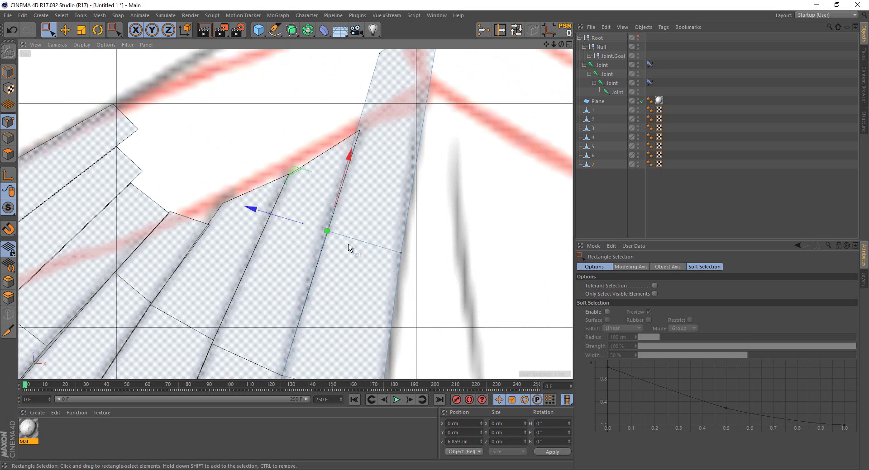
{"action": "left_click_drag", "start_coordinate": [300, 223], "coordinate": [301, 225]}
{"action": "scroll", "coordinate": [341, 145], "scroll_direction": "down", "scroll_amount": 2}
Fit feather 7's top points onto the shoulder joint
{"action": "left_click_drag", "start_coordinate": [346, 69], "coordinate": [395, 112]}
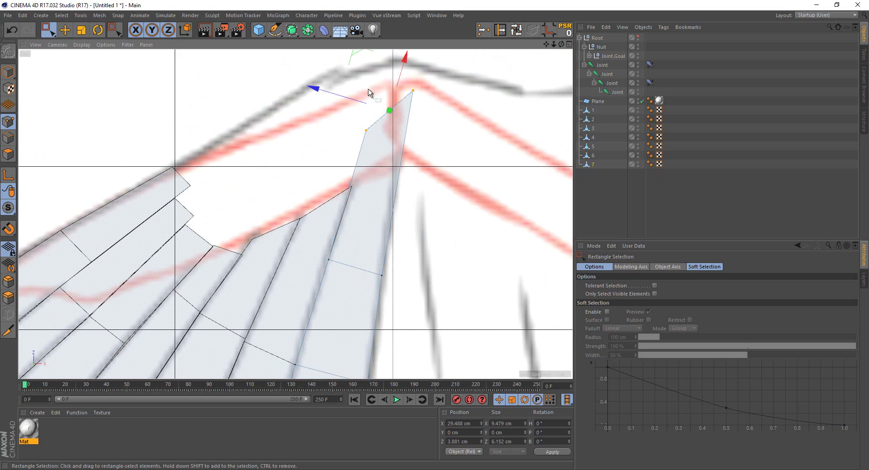
{"action": "mouse_move", "coordinate": [357, 57]}
{"action": "left_mouse_down"}
{"action": "mouse_move", "coordinate": [342, 110]}
{"action": "mouse_move", "coordinate": [367, 100]}
{"action": "mouse_move", "coordinate": [436, 168]}
{"action": "left_mouse_up"}
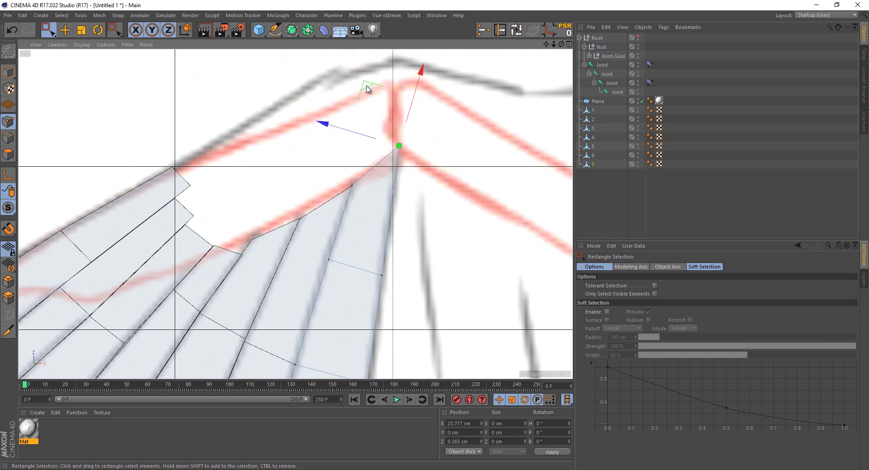
{"action": "left_click_drag", "start_coordinate": [367, 87], "coordinate": [369, 99]}
{"action": "scroll", "coordinate": [378, 109], "scroll_direction": "down", "scroll_amount": 3}
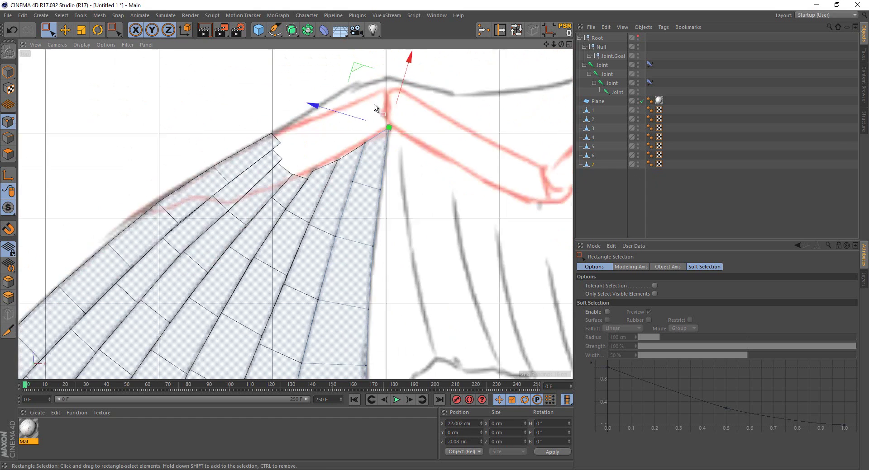
{"action": "scroll", "coordinate": [378, 109], "scroll_direction": "down", "scroll_amount": 3}
Hide the sketch plane and orbit around the seven feathers to inspect the wing
{"action": "left_click", "coordinate": [619, 209]}
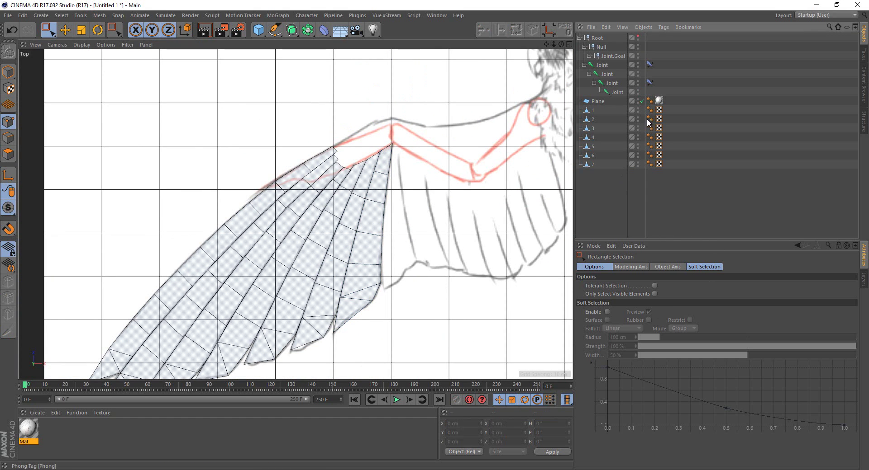
{"action": "left_click", "coordinate": [641, 101]}
{"action": "scroll", "coordinate": [303, 258], "scroll_direction": "down", "scroll_amount": 2}
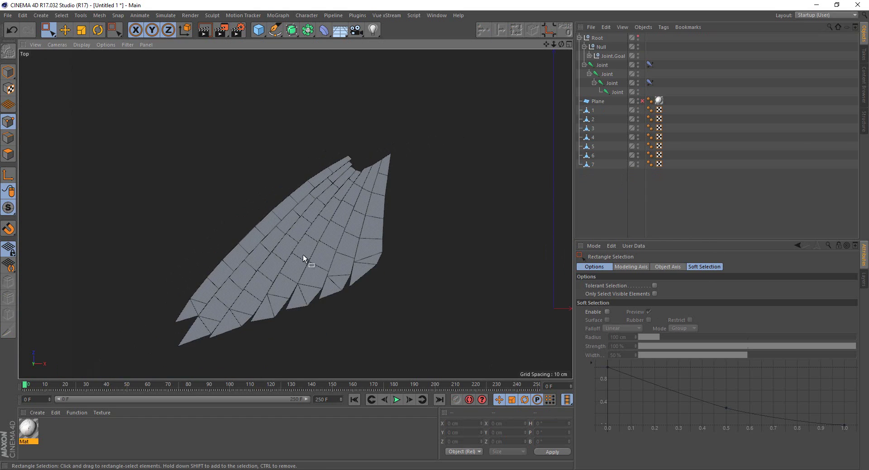
{"action": "scroll", "coordinate": [332, 253], "scroll_direction": "up", "scroll_amount": 1}
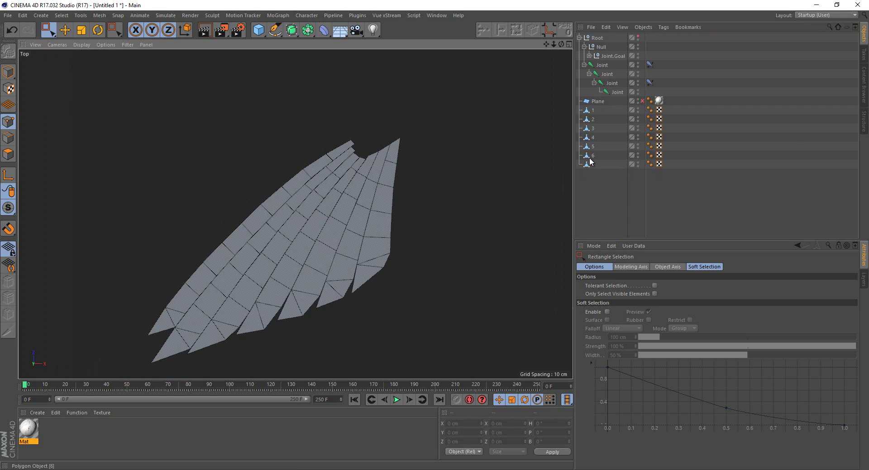
{"action": "left_click_drag", "start_coordinate": [601, 188], "coordinate": [589, 111]}
{"action": "scroll", "coordinate": [232, 209], "scroll_direction": "up", "scroll_amount": 2}
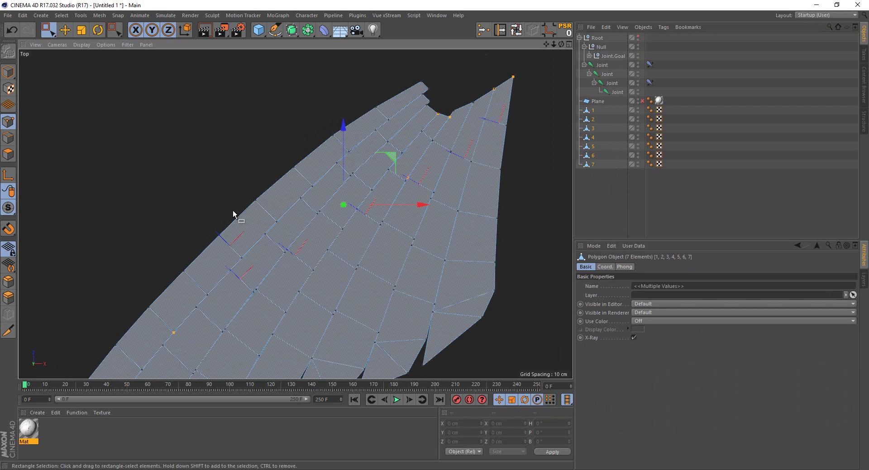
{"action": "scroll", "coordinate": [309, 171], "scroll_direction": "down", "scroll_amount": 1}
{"action": "scroll", "coordinate": [383, 239], "scroll_direction": "down", "scroll_amount": 1}
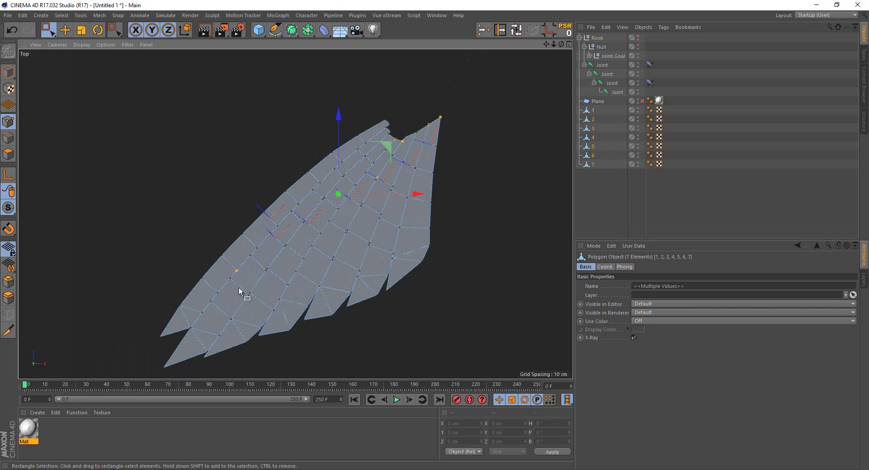
{"action": "left_click_drag", "start_coordinate": [240, 291], "coordinate": [307, 297], "text": "alt"}
{"action": "mouse_move", "coordinate": [342, 258]}
{"action": "left_mouse_down", "text": "alt"}
{"action": "mouse_move", "coordinate": [346, 233]}
{"action": "mouse_move", "coordinate": [162, 268]}
{"action": "left_mouse_up", "text": "alt"}
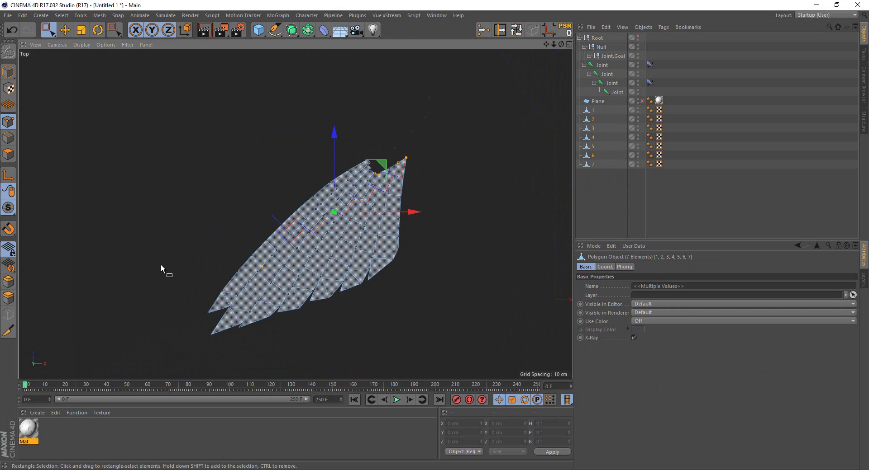
{"action": "scroll", "coordinate": [253, 269], "scroll_direction": "up", "scroll_amount": 3}
{"action": "middle_click_drag", "start_coordinate": [446, 180], "coordinate": [340, 258], "text": "alt"}
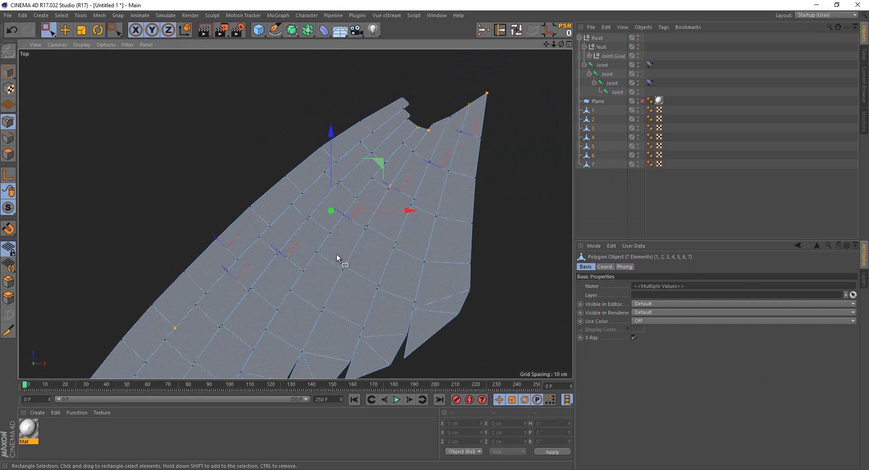
{"action": "middle_click_drag", "start_coordinate": [335, 113], "coordinate": [298, 172], "text": "alt"}
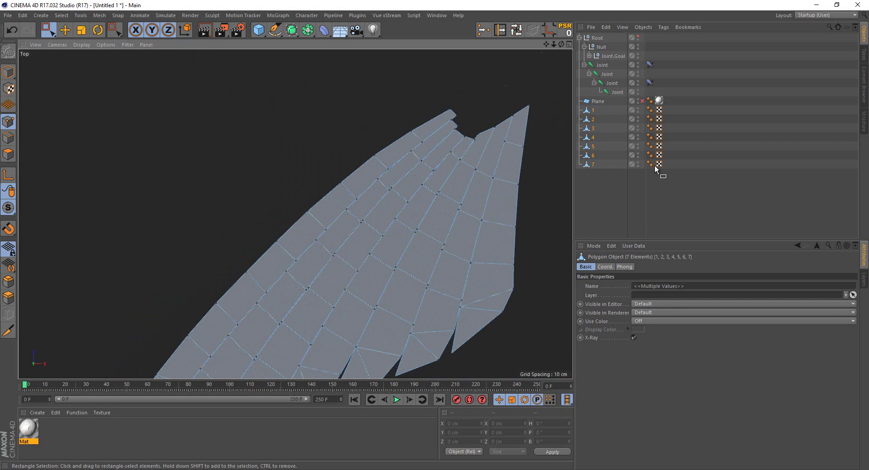
{"action": "left_click", "coordinate": [601, 181]}
Group feathers 1–7 with Alt+G into a null named 1 and expand it
{"action": "scroll", "coordinate": [359, 211], "scroll_direction": "down", "scroll_amount": 1}
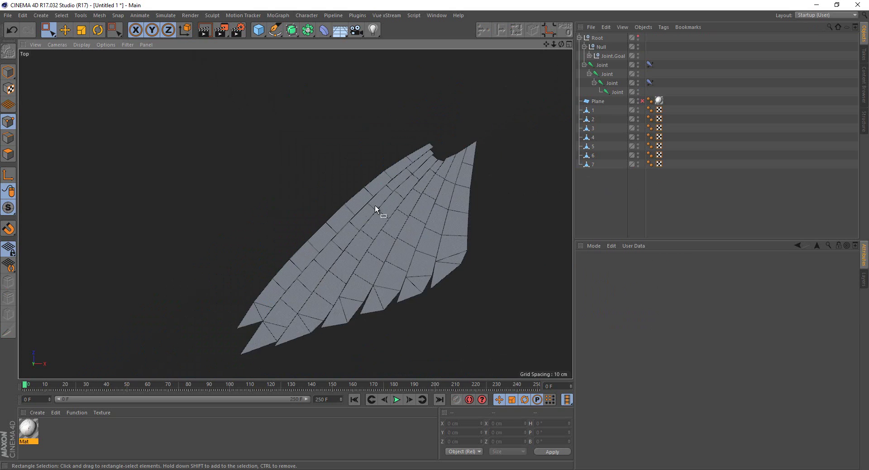
{"action": "scroll", "coordinate": [376, 210], "scroll_direction": "down", "scroll_amount": 1}
{"action": "left_click_drag", "start_coordinate": [613, 194], "coordinate": [589, 112]}
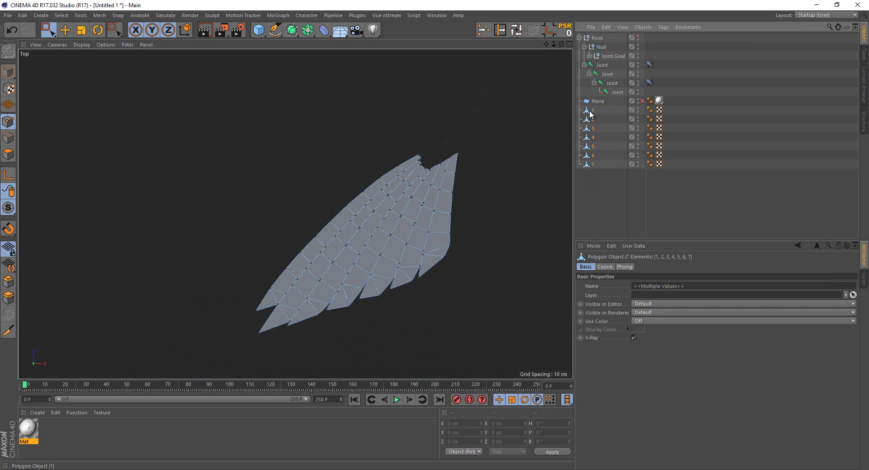
{"action": "key", "text": "alt+g"}
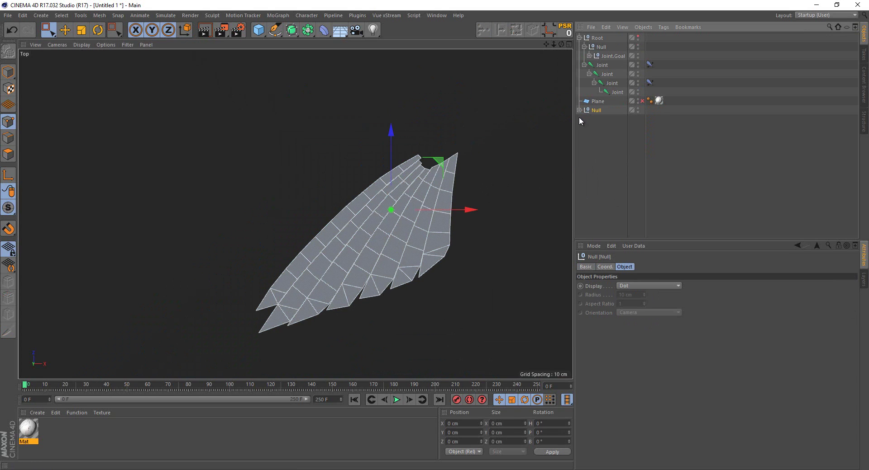
{"action": "double_click", "coordinate": [596, 111]}
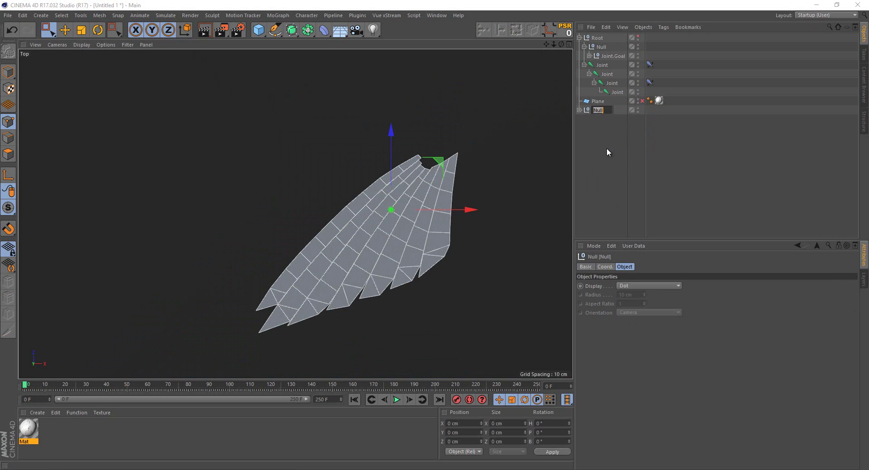
{"action": "type", "text": "1"}
{"action": "key", "text": "Return"}
{"action": "left_click", "coordinate": [579, 110]}
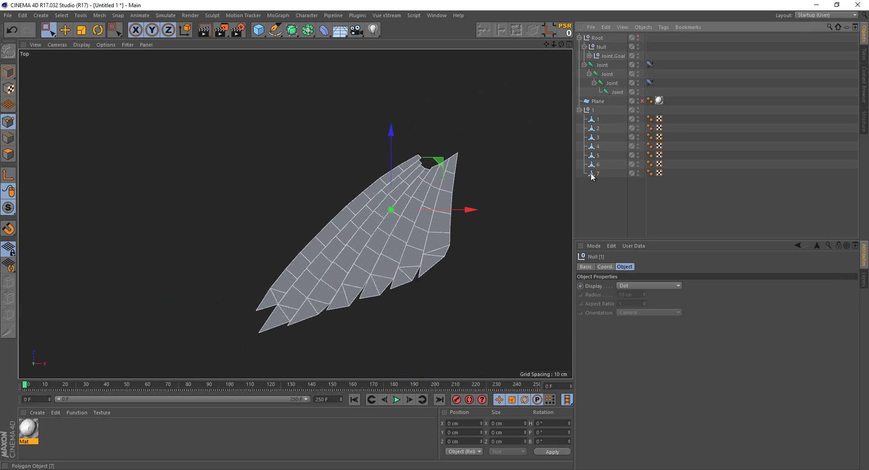
Copy feather 7 outside group 1 and show the wing reference sketch
{"action": "left_click_drag", "start_coordinate": [591, 174], "coordinate": [605, 183], "text": "ctrl"}
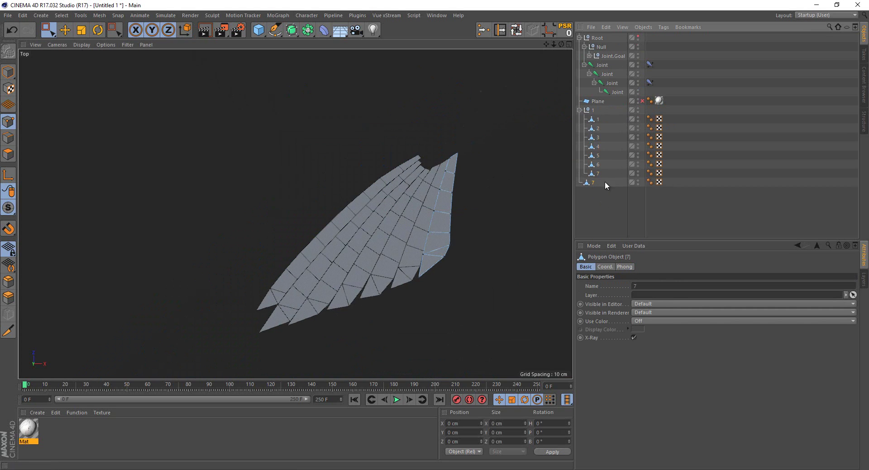
{"action": "left_click", "coordinate": [642, 101]}
{"action": "scroll", "coordinate": [462, 136], "scroll_direction": "up", "scroll_amount": 3}
{"action": "scroll", "coordinate": [475, 209], "scroll_direction": "up", "scroll_amount": 1}
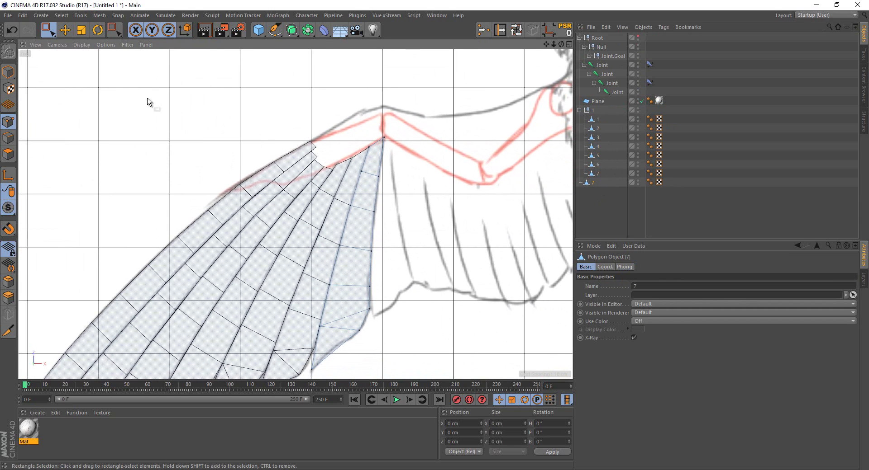
Move the copy up to the shoulder end and rotate it to 86.045°
{"action": "left_click", "coordinate": [8, 73]}
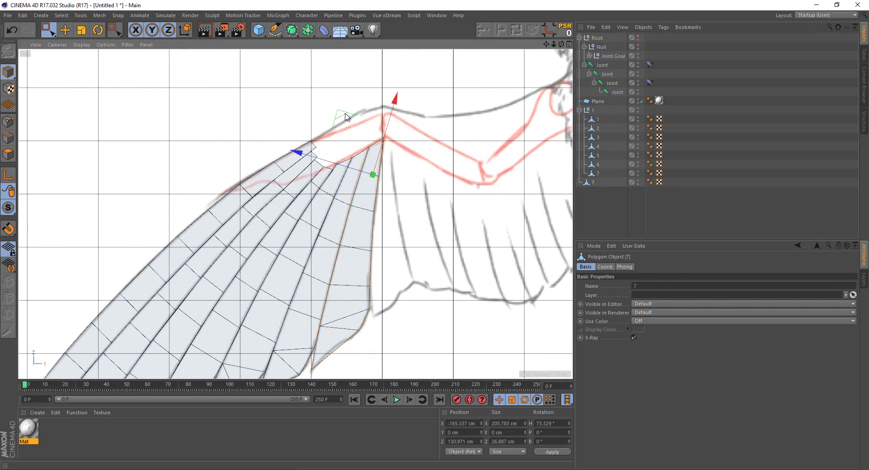
{"action": "left_click_drag", "start_coordinate": [349, 122], "coordinate": [364, 102]}
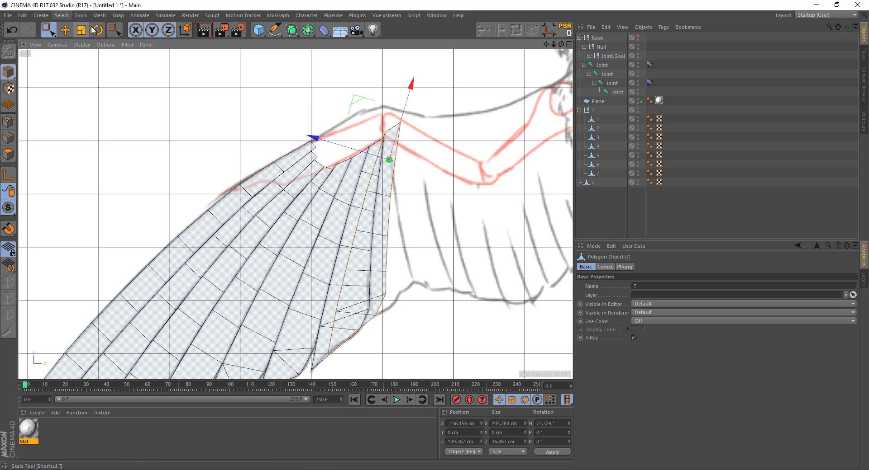
{"action": "key", "text": "r"}
{"action": "mouse_move", "coordinate": [348, 124]}
{"action": "left_mouse_down"}
{"action": "mouse_move", "coordinate": [333, 123]}
{"action": "mouse_move", "coordinate": [349, 134]}
{"action": "mouse_move", "coordinate": [342, 77]}
{"action": "mouse_move", "coordinate": [316, 94]}
{"action": "left_mouse_up"}
{"action": "key", "text": "0"}
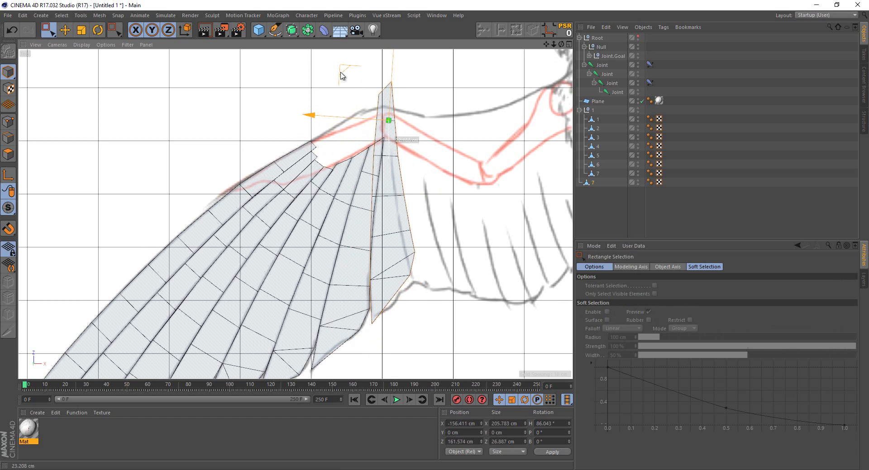
{"action": "left_click", "coordinate": [9, 121]}
Lift the copied feather's tip point and pull its lower right-edge vertex down and inward
{"action": "scroll", "coordinate": [347, 227], "scroll_direction": "up", "scroll_amount": 3}
{"action": "scroll", "coordinate": [357, 219], "scroll_direction": "up", "scroll_amount": 1}
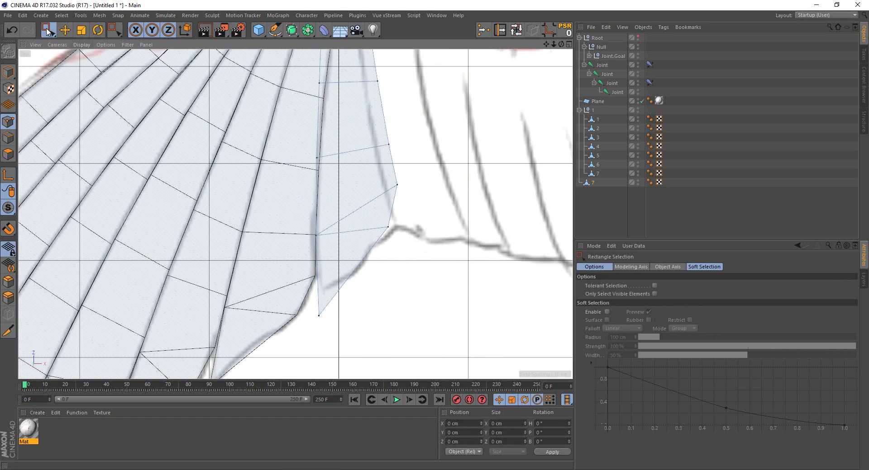
{"action": "left_click_drag", "start_coordinate": [301, 281], "coordinate": [342, 322]}
{"action": "scroll", "coordinate": [314, 248], "scroll_direction": "up", "scroll_amount": 2}
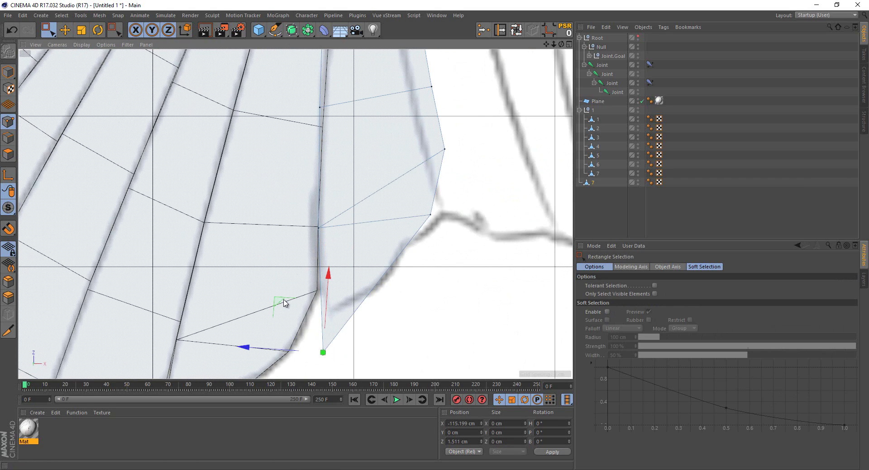
{"action": "left_click_drag", "start_coordinate": [283, 302], "coordinate": [288, 270]}
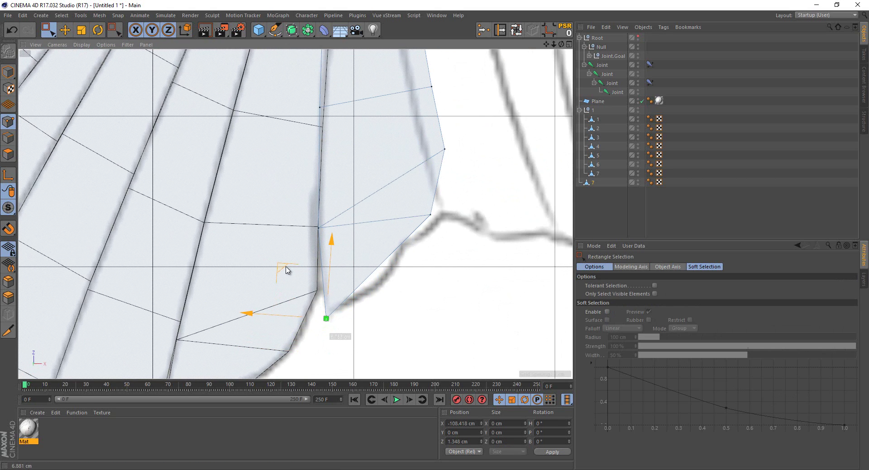
{"action": "left_click_drag", "start_coordinate": [299, 216], "coordinate": [339, 244]}
{"action": "left_click_drag", "start_coordinate": [421, 200], "coordinate": [438, 220]}
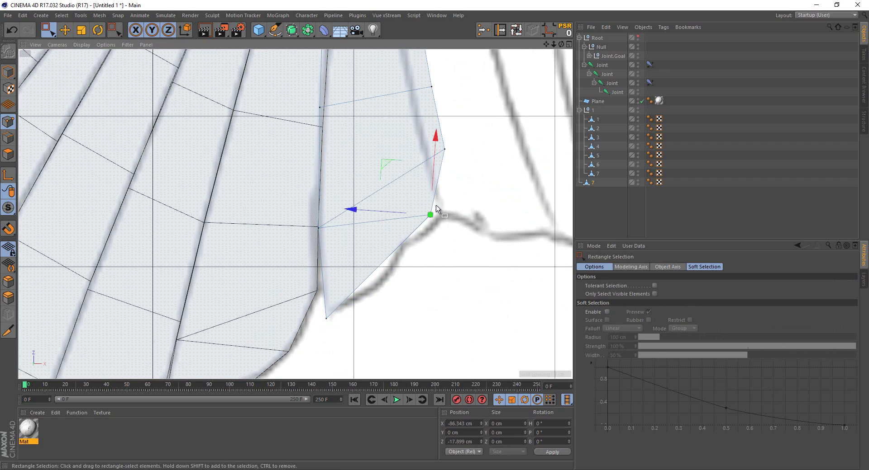
{"action": "left_click_drag", "start_coordinate": [390, 169], "coordinate": [374, 194]}
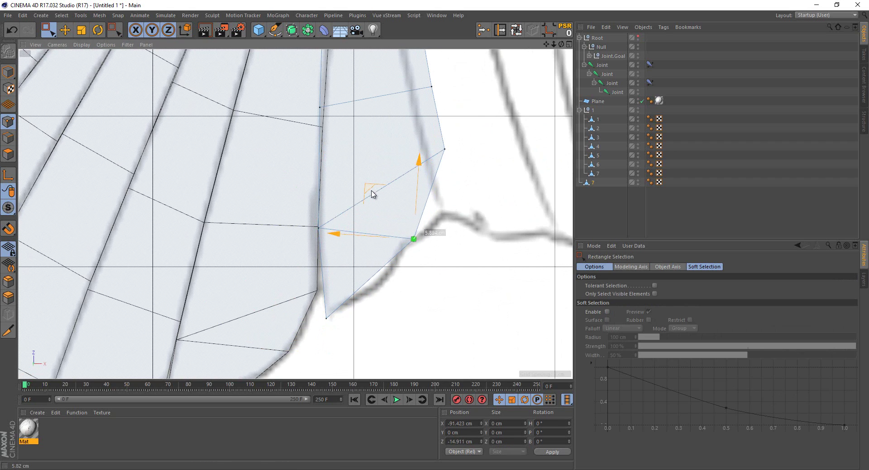
Weld the upper right-edge vertex into the lower one, then shift that corner up and right
{"action": "left_click", "coordinate": [443, 149]}
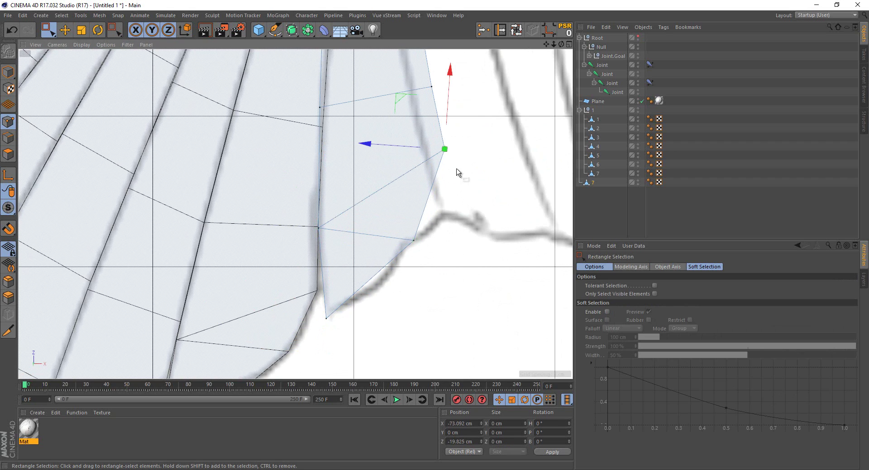
{"action": "left_click", "coordinate": [484, 30]}
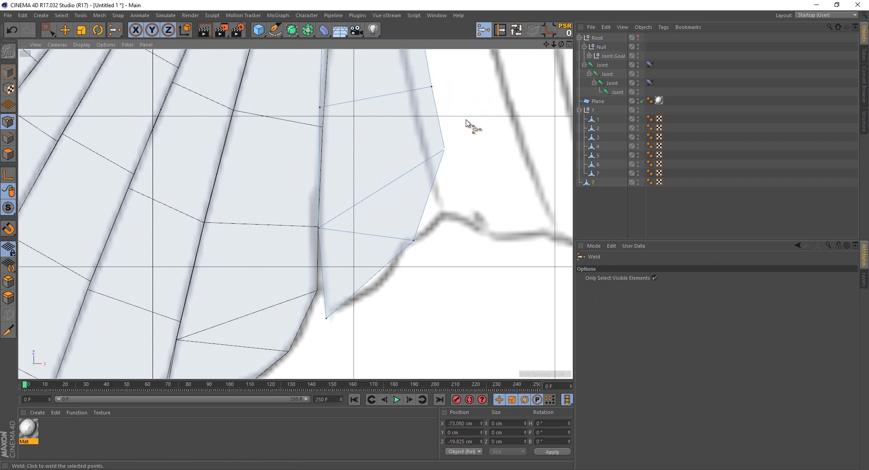
{"action": "left_click", "coordinate": [414, 243]}
{"action": "key", "text": "space"}
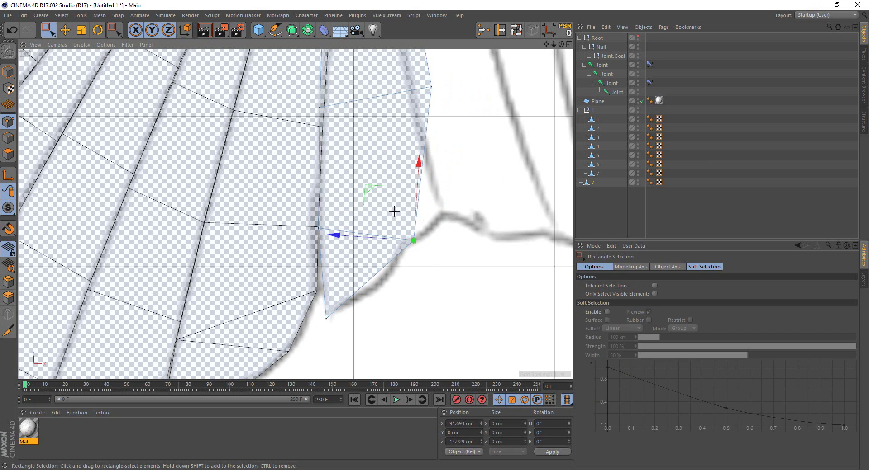
{"action": "key", "text": "e"}
{"action": "left_click_drag", "start_coordinate": [400, 178], "coordinate": [403, 167]}
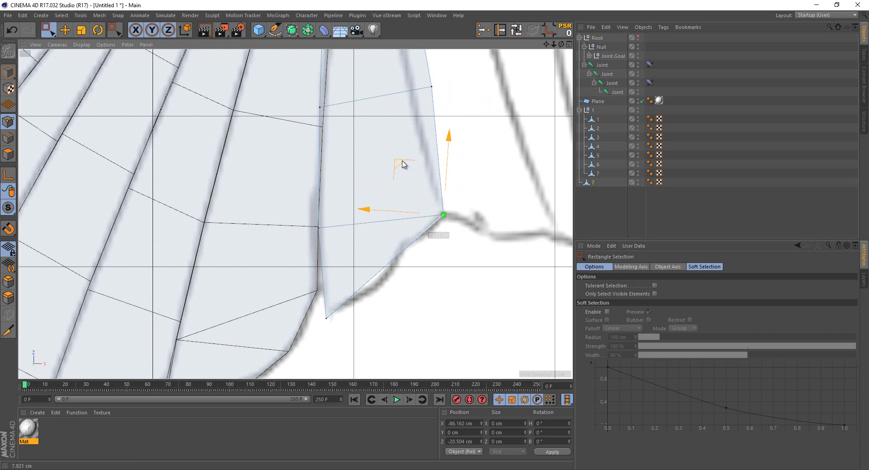
Move the middle vertices of the feather down and inward so it narrows along the sketch
{"action": "mouse_move", "coordinate": [403, 167]}
{"action": "middle_mouse_down", "text": "alt"}
{"action": "mouse_move", "coordinate": [414, 209]}
{"action": "mouse_move", "coordinate": [413, 262]}
{"action": "middle_mouse_up", "text": "alt"}
{"action": "left_click", "coordinate": [429, 181]}
{"action": "left_click_drag", "start_coordinate": [382, 182], "coordinate": [361, 185]}
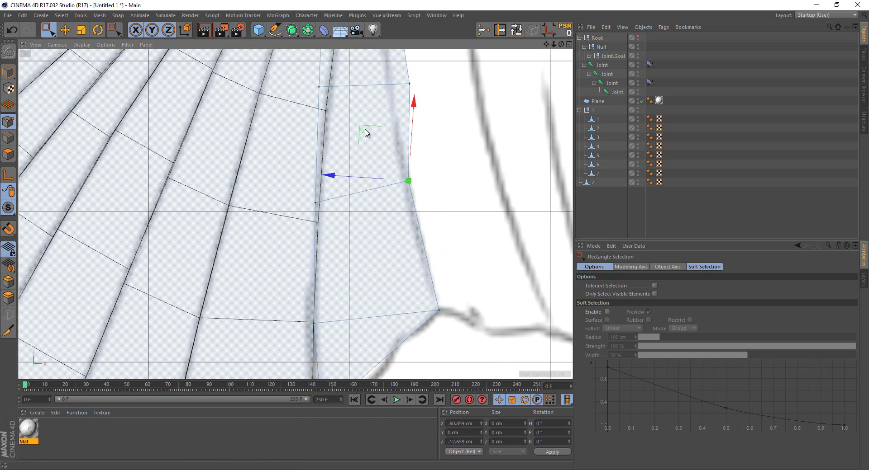
{"action": "left_click_drag", "start_coordinate": [364, 132], "coordinate": [371, 160]}
{"action": "left_click", "coordinate": [315, 203]}
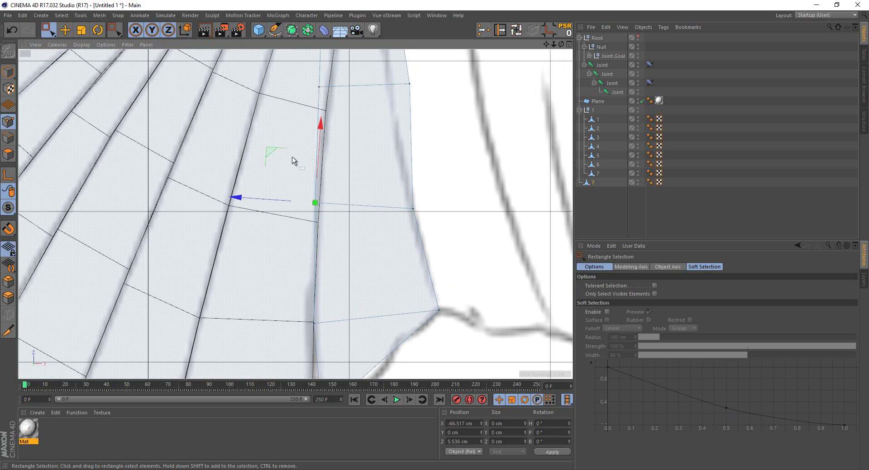
{"action": "left_click_drag", "start_coordinate": [271, 155], "coordinate": [275, 163]}
{"action": "middle_click_drag", "start_coordinate": [299, 164], "coordinate": [306, 250], "text": "alt"}
{"action": "left_click_drag", "start_coordinate": [412, 196], "coordinate": [412, 197]}
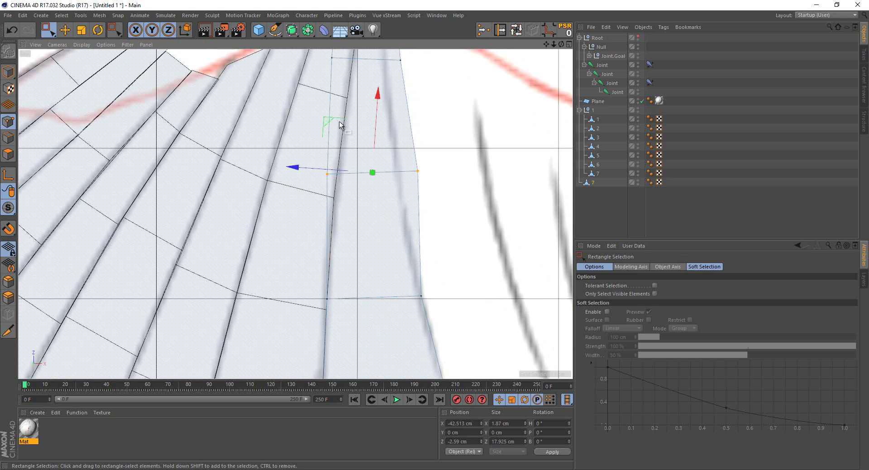
{"action": "left_click_drag", "start_coordinate": [326, 126], "coordinate": [333, 150]}
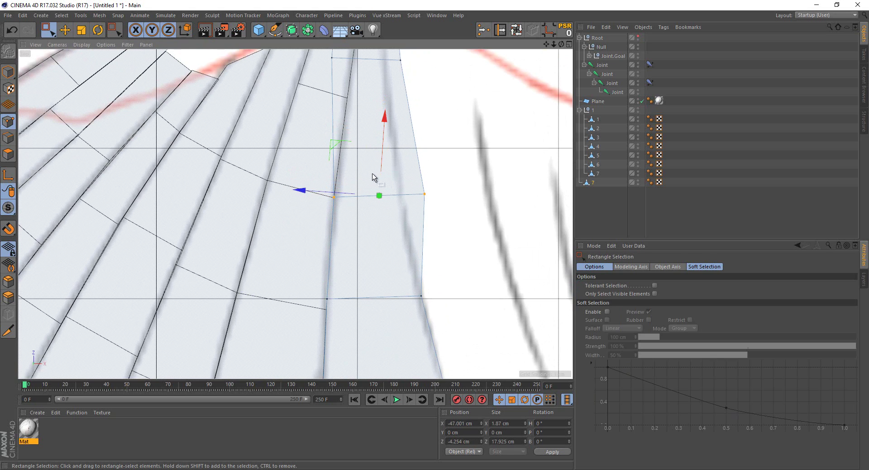
{"action": "left_click_drag", "start_coordinate": [434, 206], "coordinate": [397, 192]}
{"action": "left_click_drag", "start_coordinate": [385, 151], "coordinate": [360, 154]}
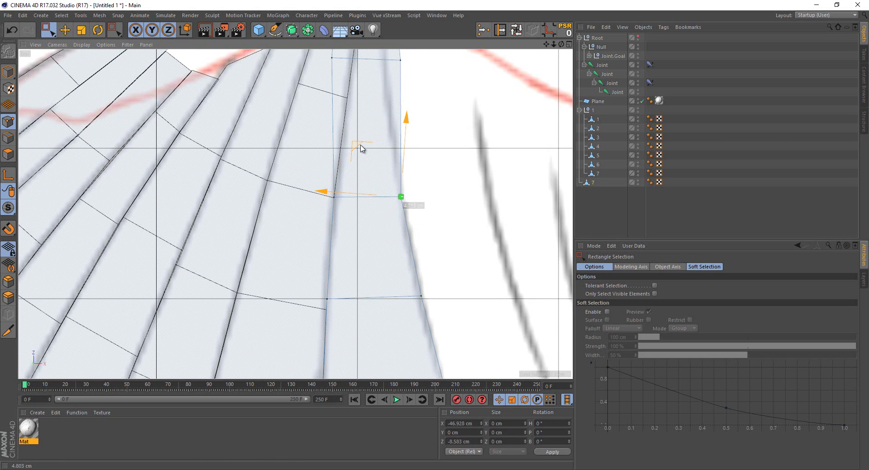
Pull the feather's top vertices down and left to converge on the shoulder joint
{"action": "middle_click_drag", "start_coordinate": [311, 46], "coordinate": [322, 113], "text": "alt"}
{"action": "left_click_drag", "start_coordinate": [323, 113], "coordinate": [442, 159]}
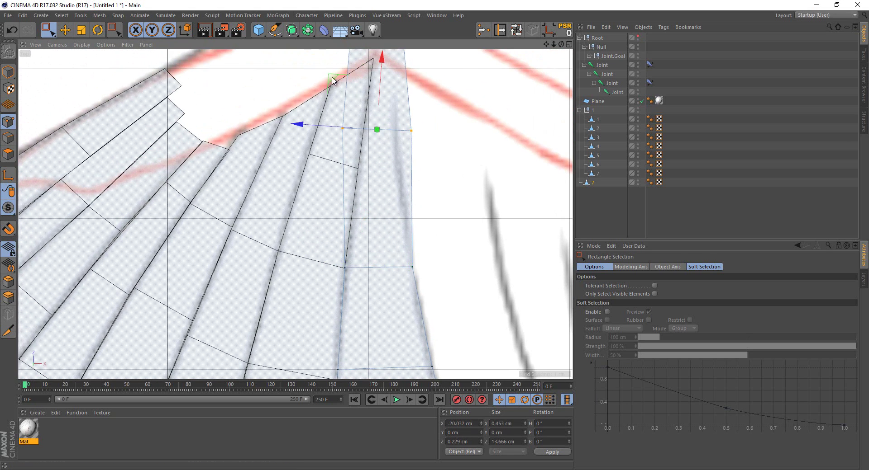
{"action": "mouse_move", "coordinate": [335, 82]}
{"action": "left_mouse_down"}
{"action": "mouse_move", "coordinate": [346, 130]}
{"action": "mouse_move", "coordinate": [348, 120]}
{"action": "left_mouse_up"}
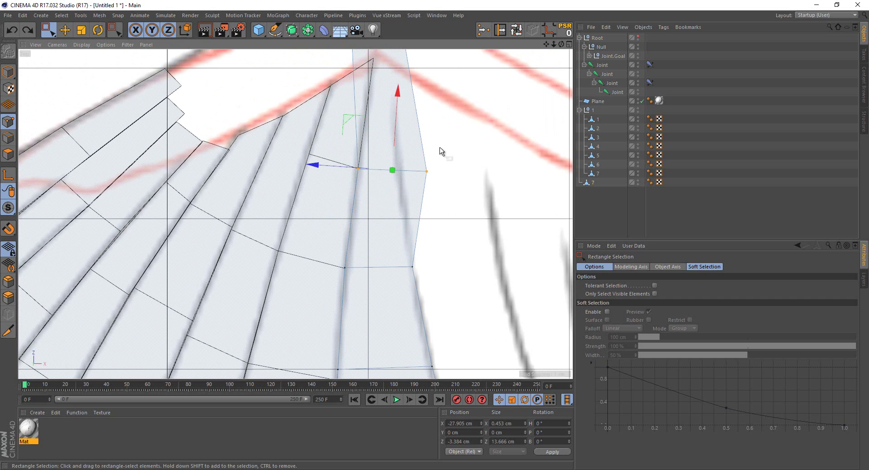
{"action": "left_click", "coordinate": [426, 171]}
{"action": "left_click_drag", "start_coordinate": [393, 174], "coordinate": [363, 177]}
{"action": "middle_click_drag", "start_coordinate": [367, 178], "coordinate": [351, 207], "text": "alt"}
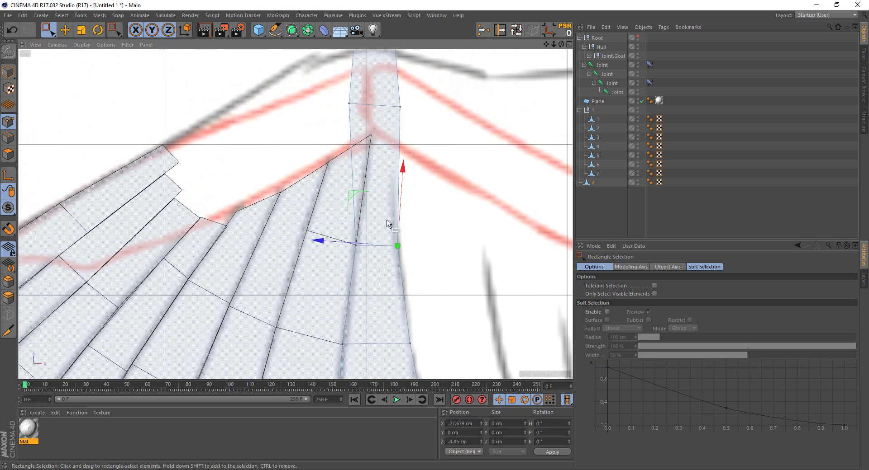
{"action": "left_click_drag", "start_coordinate": [439, 212], "coordinate": [440, 212]}
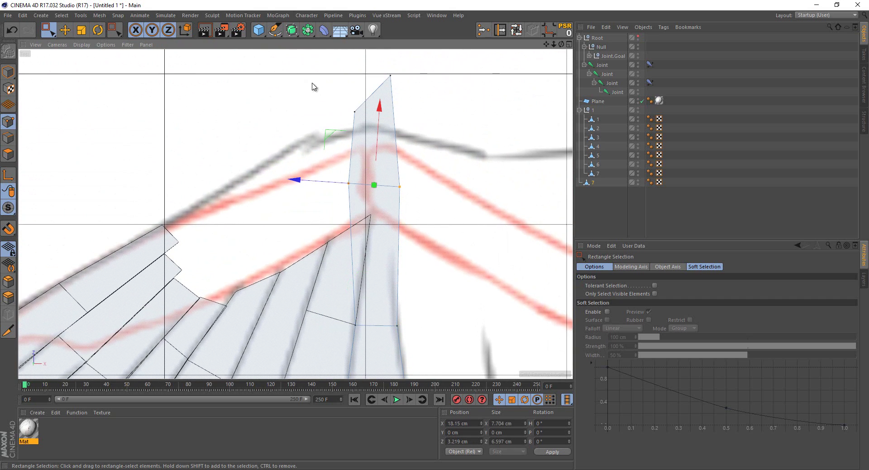
{"action": "key", "text": "ctrl+z"}
{"action": "left_click_drag", "start_coordinate": [344, 144], "coordinate": [356, 170]}
{"action": "left_click_drag", "start_coordinate": [385, 216], "coordinate": [351, 222]}
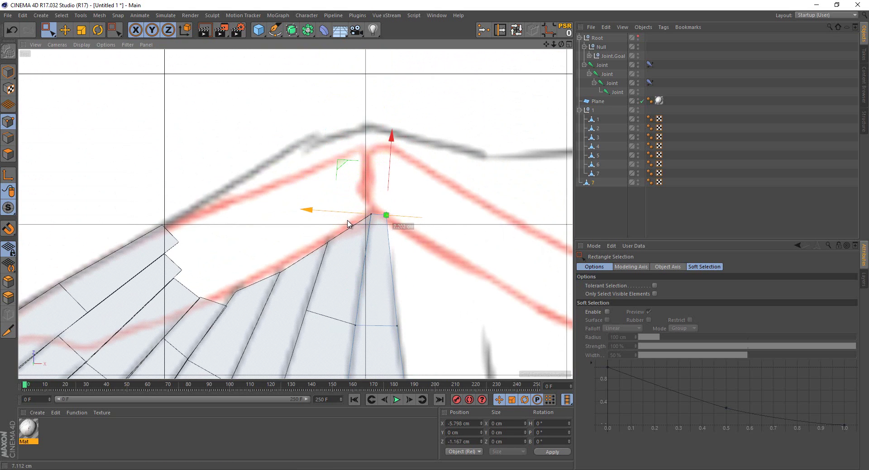
{"action": "scroll", "coordinate": [351, 222], "scroll_direction": "down", "scroll_amount": 3}
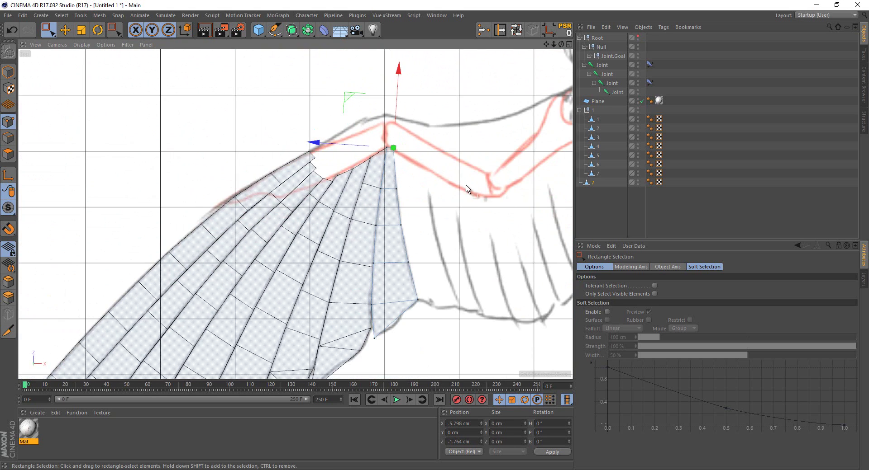
Name the copied feathers 8 and 9 in the Object Manager
{"action": "double_click", "coordinate": [592, 182]}
{"action": "type", "text": "8"}
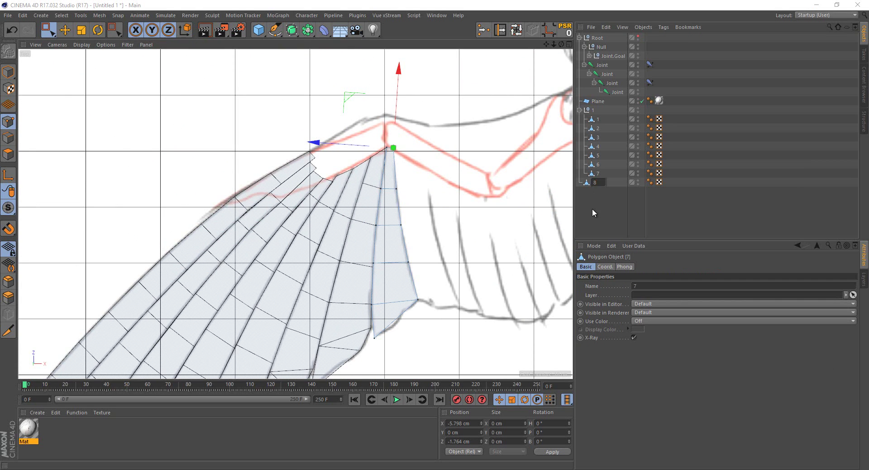
{"action": "key", "text": "Return"}
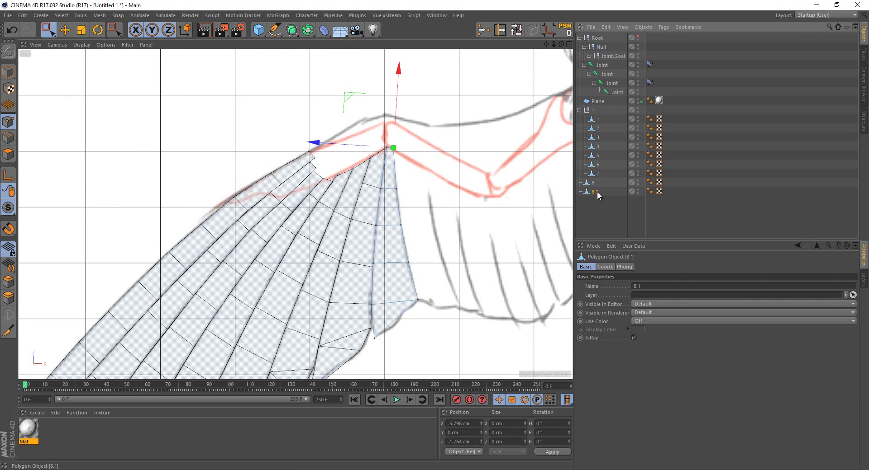
{"action": "type", "text": "+9"}
{"action": "key", "text": "Return"}
{"action": "left_click", "coordinate": [5, 76]}
{"action": "double_click", "coordinate": [597, 192]}
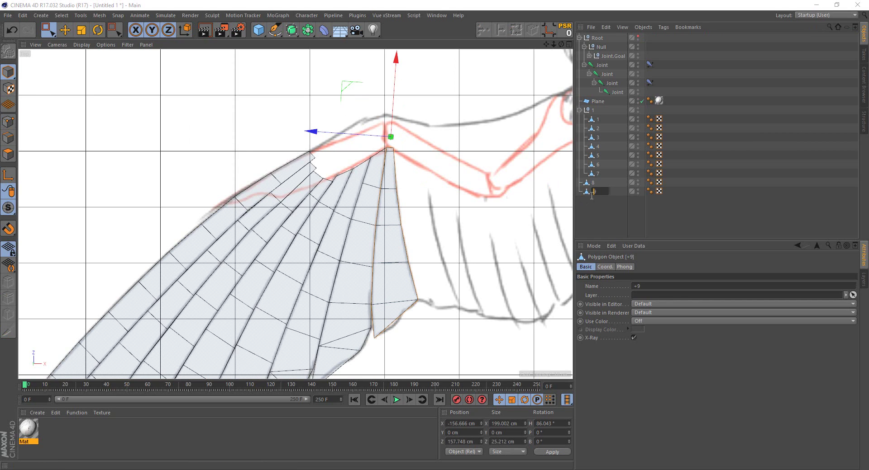
{"action": "key", "text": "Return"}
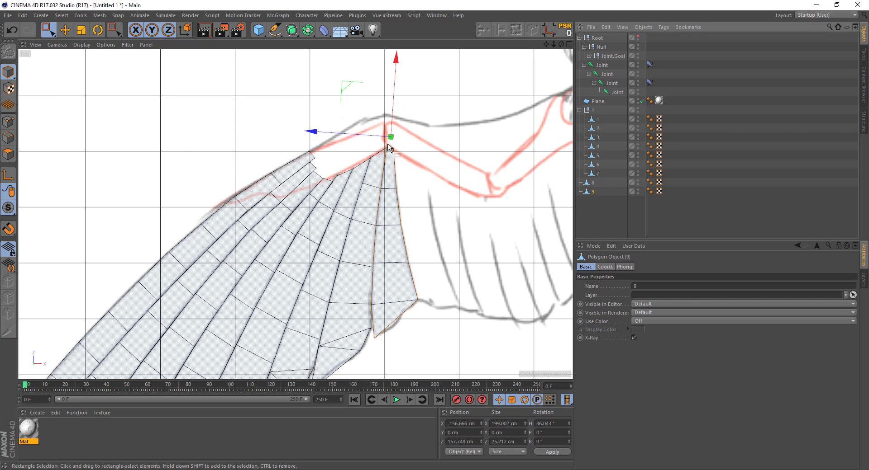
Move feather 9 beside feather 8 and rotate it to H 100.952° toward the joint
{"action": "mouse_move", "coordinate": [345, 96]}
{"action": "left_mouse_down"}
{"action": "mouse_move", "coordinate": [384, 87]}
{"action": "mouse_move", "coordinate": [384, 110]}
{"action": "mouse_move", "coordinate": [351, 99]}
{"action": "mouse_move", "coordinate": [343, 107]}
{"action": "left_mouse_up"}
{"action": "left_click", "coordinate": [95, 33]}
{"action": "key", "text": "ctrl+z"}
{"action": "key", "text": "space"}
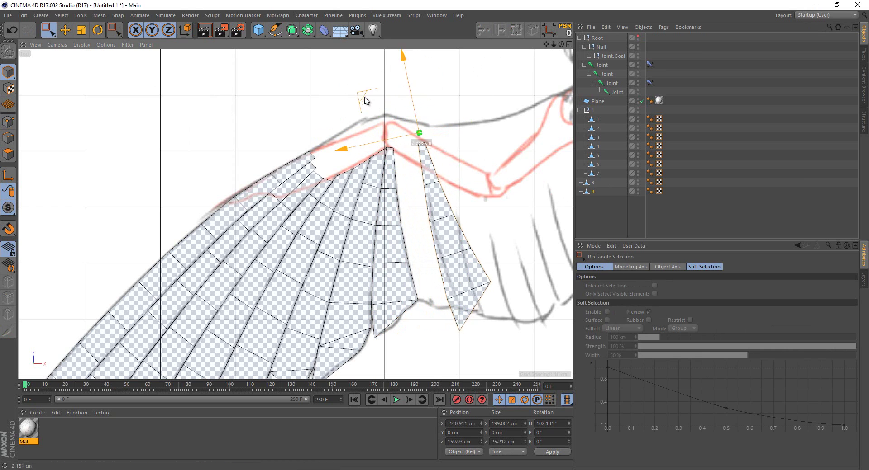
{"action": "key", "text": "space"}
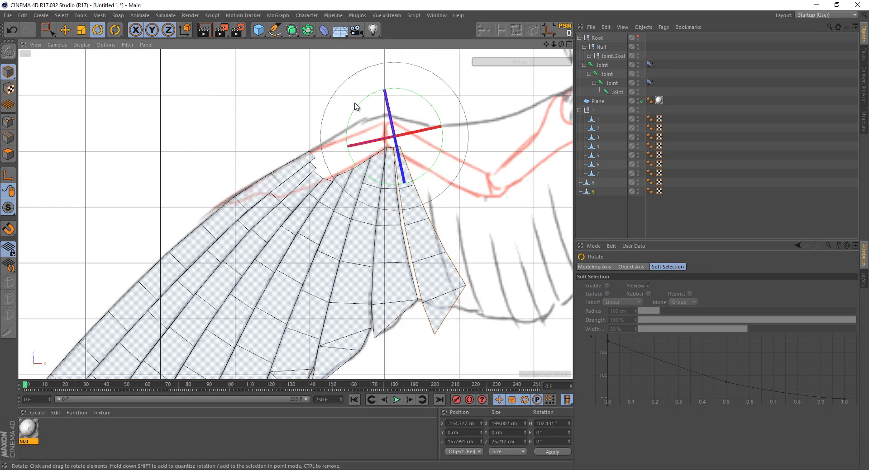
{"action": "left_click_drag", "start_coordinate": [357, 109], "coordinate": [340, 101]}
{"action": "key", "text": "space"}
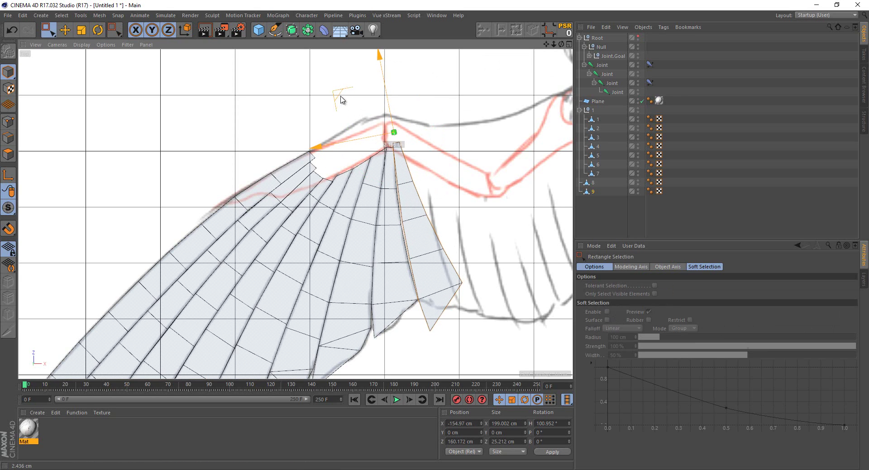
{"action": "left_click", "coordinate": [8, 121]}
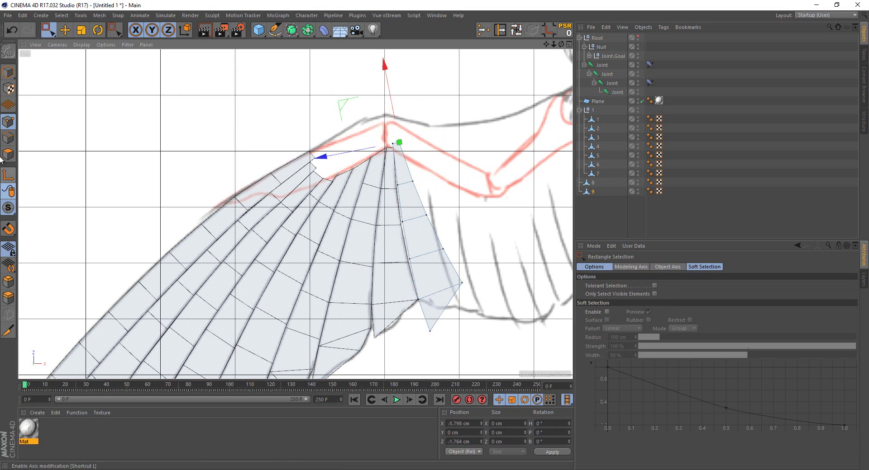
Reposition feather 9's tip, lower left corner and right-side points to fit the sketch
{"action": "scroll", "coordinate": [468, 291], "scroll_direction": "up", "scroll_amount": 3}
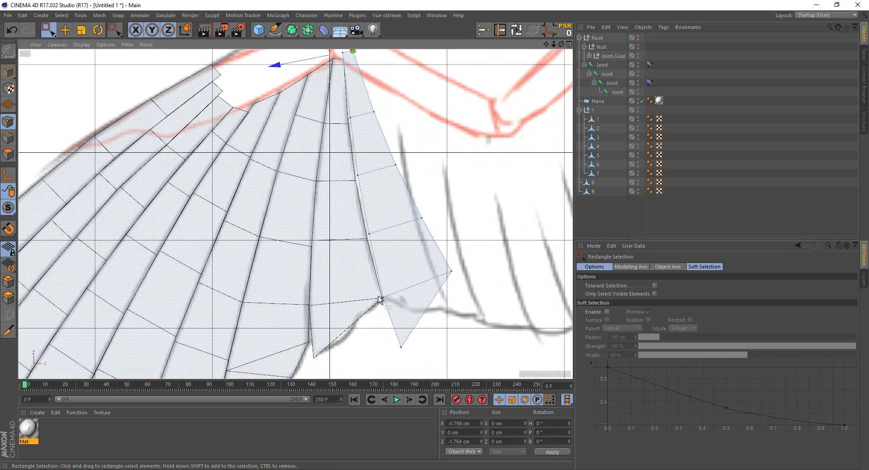
{"action": "left_click_drag", "start_coordinate": [421, 357], "coordinate": [451, 271]}
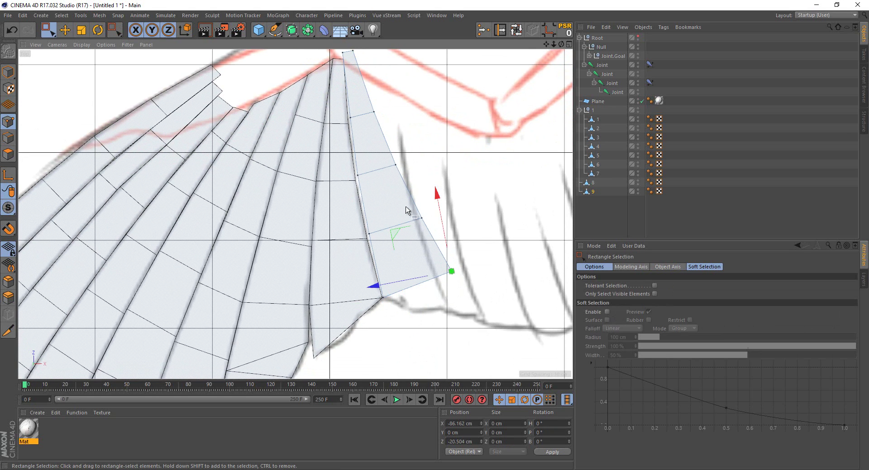
{"action": "left_click_drag", "start_coordinate": [398, 234], "coordinate": [399, 317]}
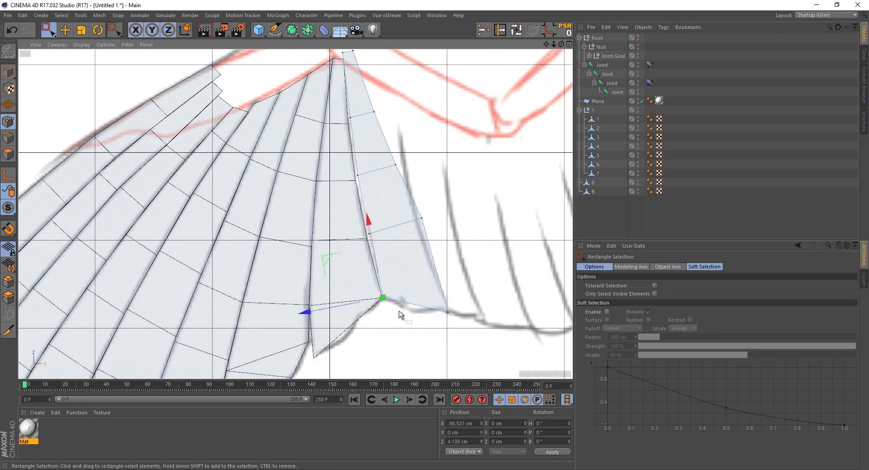
{"action": "scroll", "coordinate": [398, 318], "scroll_direction": "up", "scroll_amount": 3}
{"action": "left_click_drag", "start_coordinate": [318, 260], "coordinate": [317, 268]}
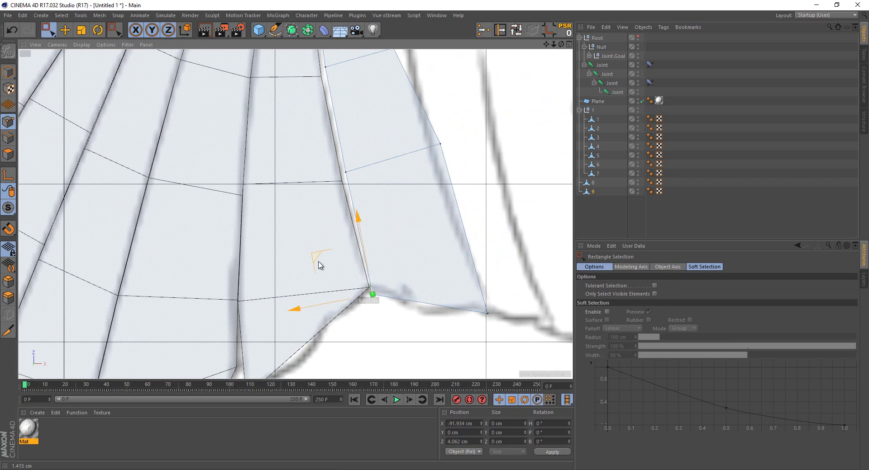
{"action": "left_click", "coordinate": [345, 172]}
{"action": "left_click_drag", "start_coordinate": [296, 132], "coordinate": [286, 143]}
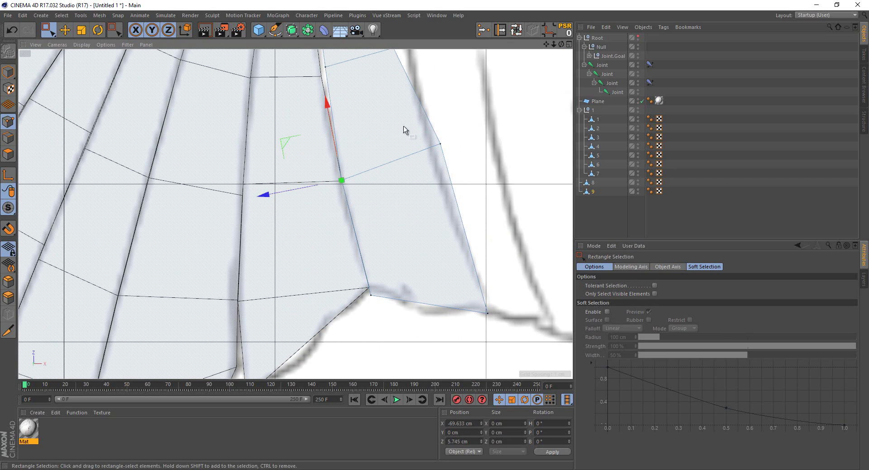
{"action": "left_click", "coordinate": [440, 144]}
{"action": "middle_click_drag", "start_coordinate": [398, 115], "coordinate": [398, 163], "text": "alt"}
{"action": "mouse_move", "coordinate": [397, 163]}
{"action": "left_mouse_down"}
{"action": "mouse_move", "coordinate": [387, 160]}
{"action": "mouse_move", "coordinate": [382, 181]}
{"action": "left_mouse_up"}
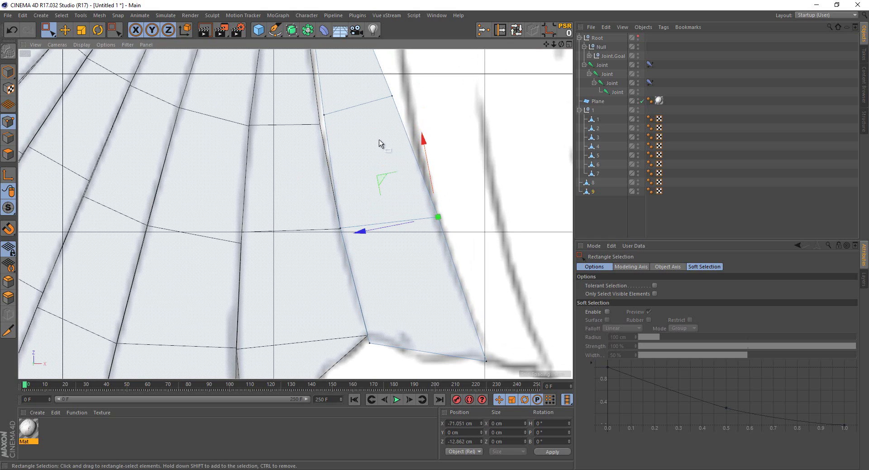
Widen feather 9 by lowering its left points and pulling right-edge points outward toward the joint
{"action": "middle_click_drag", "start_coordinate": [380, 141], "coordinate": [384, 219], "text": "alt"}
{"action": "left_click_drag", "start_coordinate": [281, 187], "coordinate": [334, 216]}
{"action": "left_click_drag", "start_coordinate": [280, 159], "coordinate": [277, 170]}
{"action": "mouse_move", "coordinate": [421, 197]}
{"action": "left_mouse_down"}
{"action": "mouse_move", "coordinate": [374, 135]}
{"action": "mouse_move", "coordinate": [345, 140]}
{"action": "mouse_move", "coordinate": [364, 168]}
{"action": "left_mouse_up"}
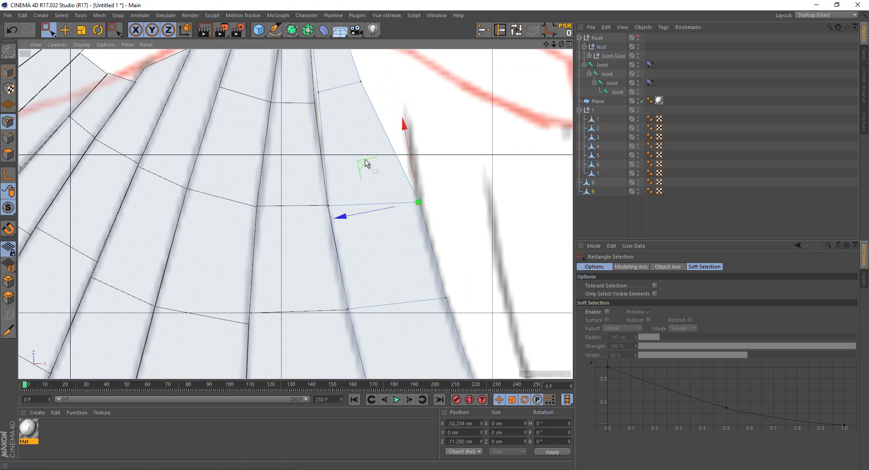
{"action": "middle_click_drag", "start_coordinate": [366, 164], "coordinate": [355, 183], "text": "alt"}
{"action": "left_click_drag", "start_coordinate": [350, 185], "coordinate": [329, 159]}
{"action": "left_click_drag", "start_coordinate": [281, 134], "coordinate": [277, 144]}
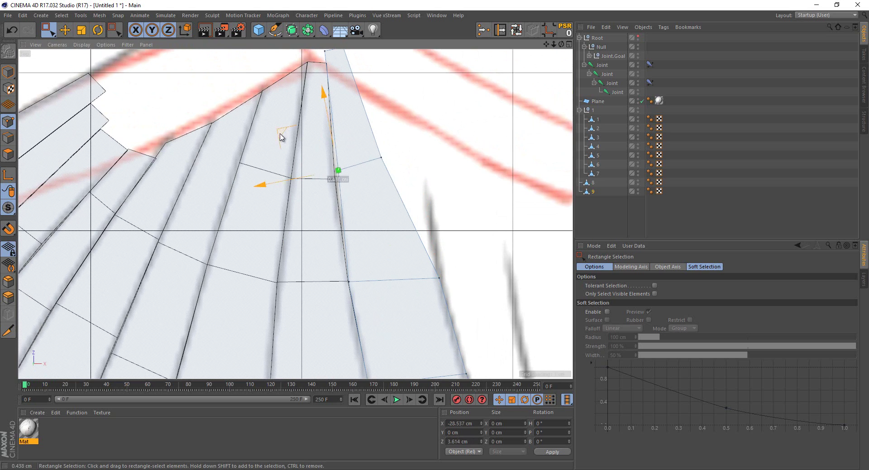
{"action": "left_click_drag", "start_coordinate": [373, 140], "coordinate": [398, 170]}
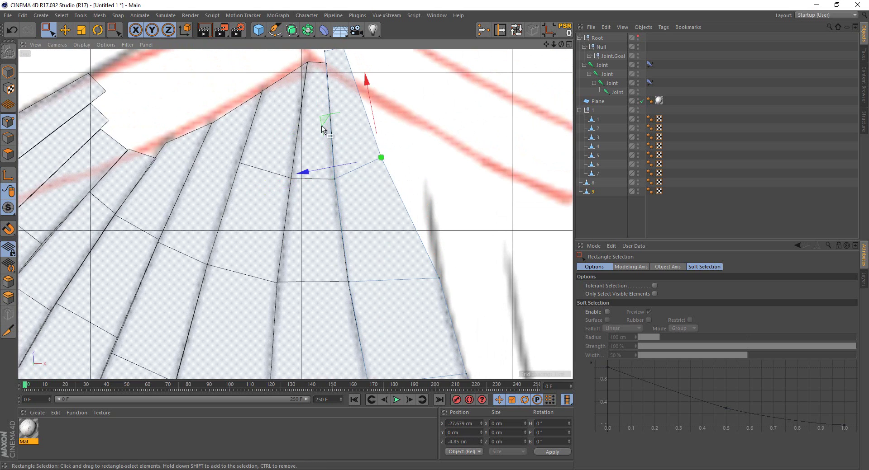
{"action": "left_click_drag", "start_coordinate": [325, 128], "coordinate": [368, 136]}
{"action": "middle_click_drag", "start_coordinate": [368, 135], "coordinate": [362, 209], "text": "alt"}
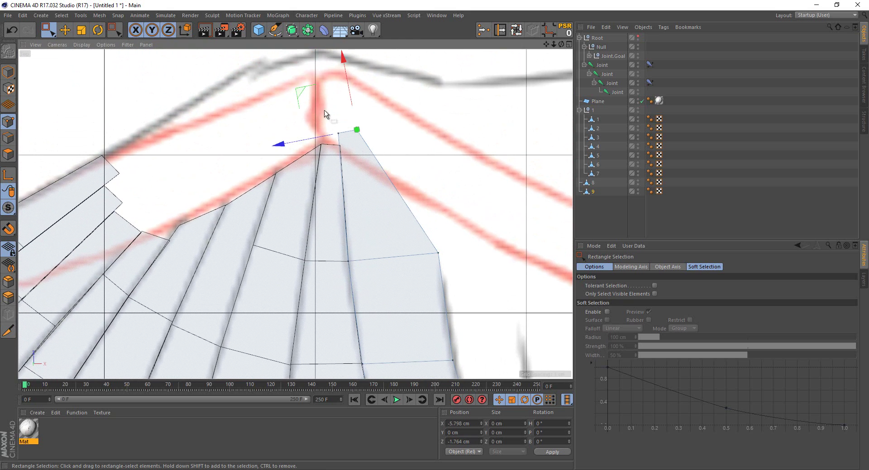
{"action": "left_click_drag", "start_coordinate": [384, 226], "coordinate": [377, 127]}
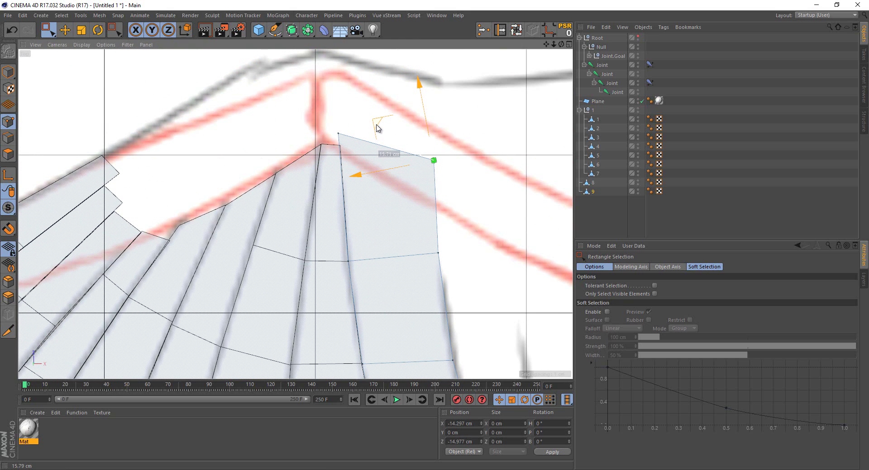
Align feather 9's top edge with the sketch line at the shoulder joint
{"action": "left_click_drag", "start_coordinate": [299, 96], "coordinate": [448, 187]}
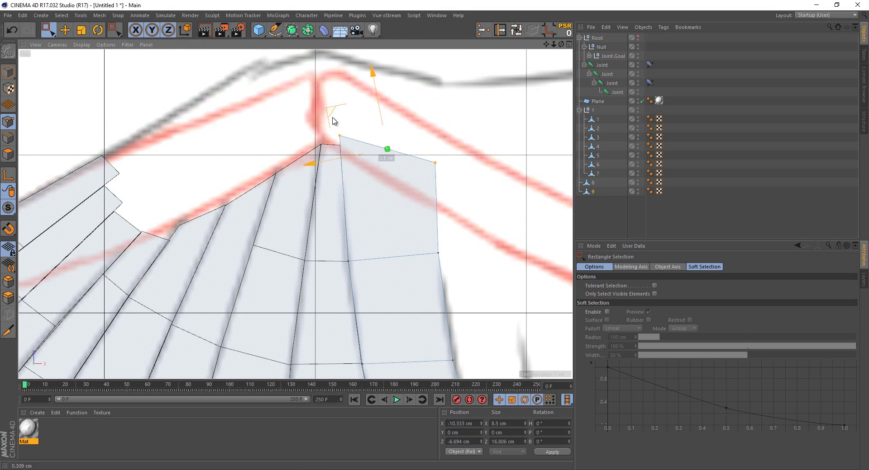
{"action": "left_click_drag", "start_coordinate": [333, 120], "coordinate": [331, 130]}
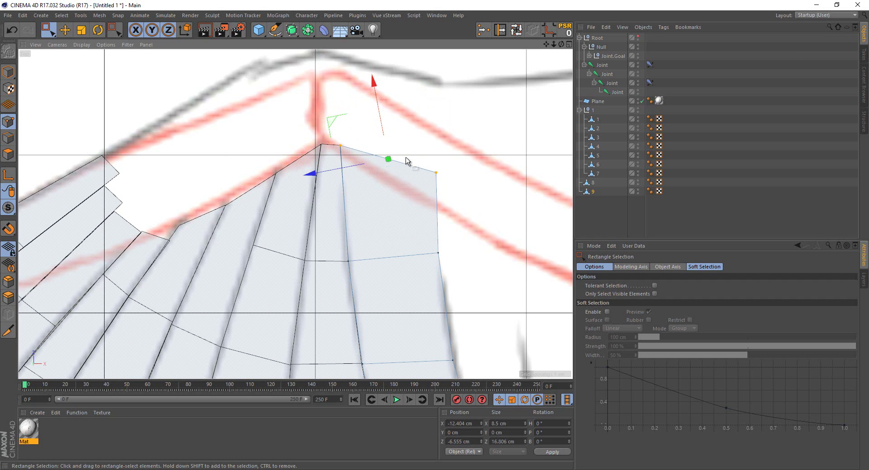
{"action": "left_click", "coordinate": [421, 214]}
{"action": "scroll", "coordinate": [383, 114], "scroll_direction": "down", "scroll_amount": 3}
{"action": "scroll", "coordinate": [331, 169], "scroll_direction": "down", "scroll_amount": 3}
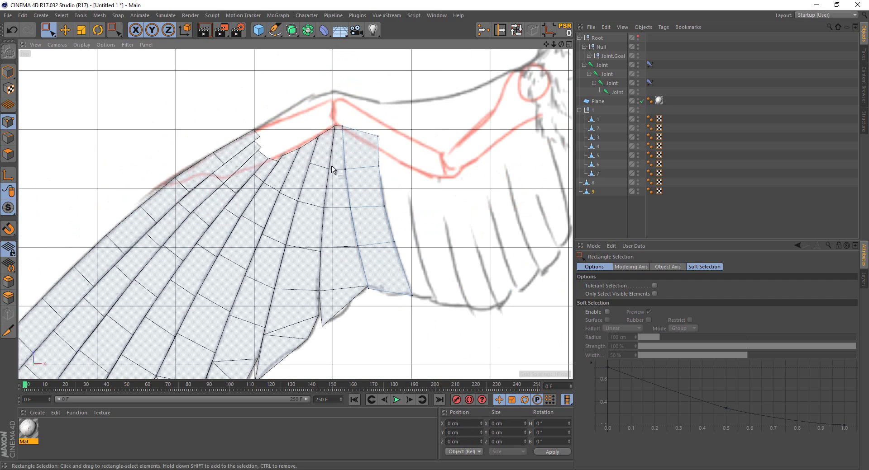
{"action": "left_click", "coordinate": [353, 132]}
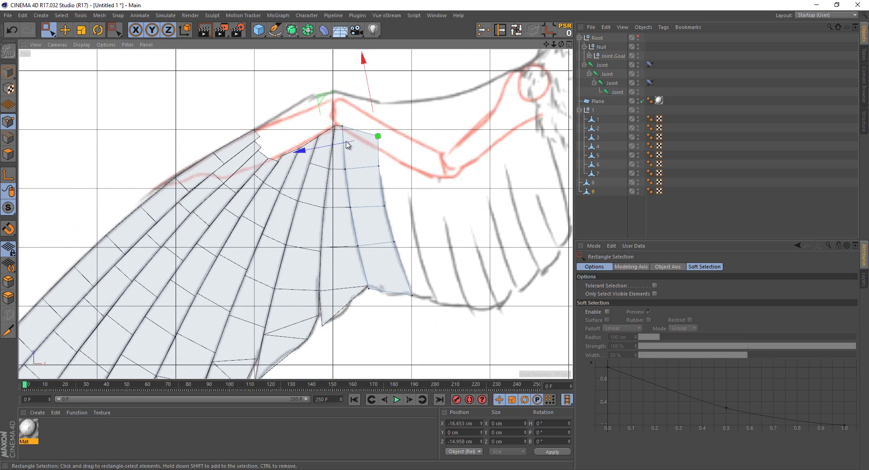
{"action": "left_click_drag", "start_coordinate": [351, 141], "coordinate": [344, 172]}
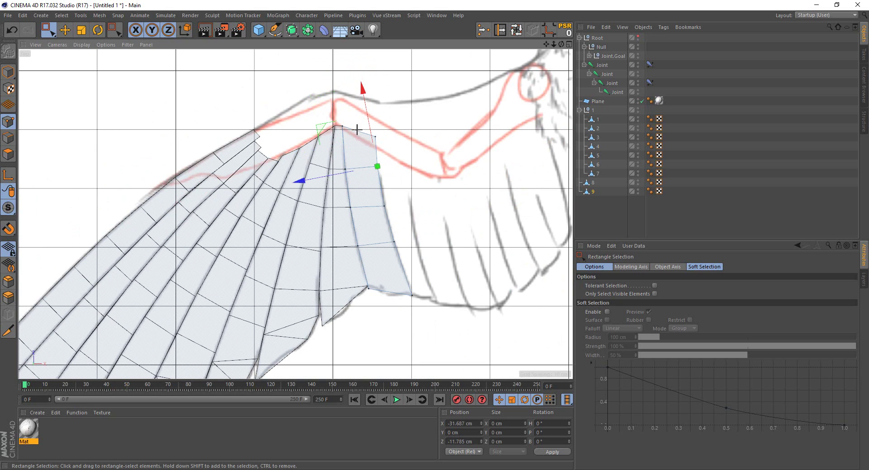
{"action": "left_click", "coordinate": [354, 128]}
Duplicate feather 9 and rename the copy to 10
{"action": "left_click_drag", "start_coordinate": [593, 192], "coordinate": [599, 203], "text": "ctrl"}
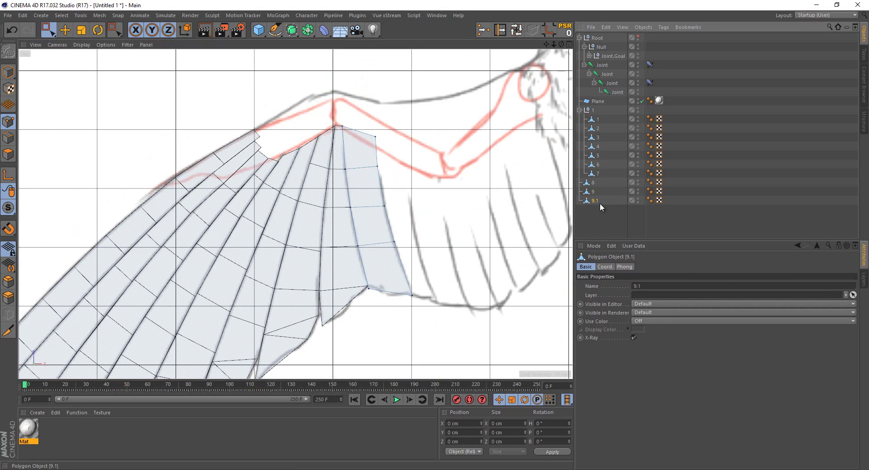
{"action": "double_click", "coordinate": [595, 200]}
{"action": "type", "text": "1"}
{"action": "key", "text": "Return"}
{"action": "type", "text": "0"}
{"action": "left_click", "coordinate": [598, 221]}
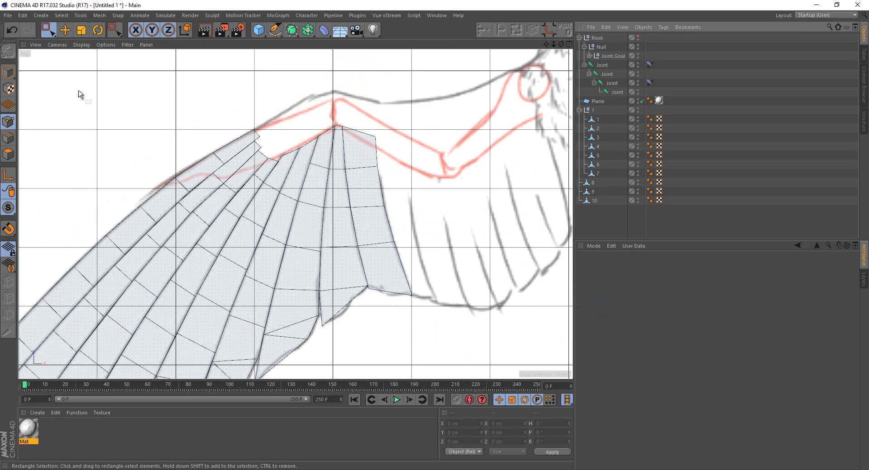
Move feather 10 beside feather 9 and rotate it to 106.087° along the sketch
{"action": "left_click", "coordinate": [9, 72]}
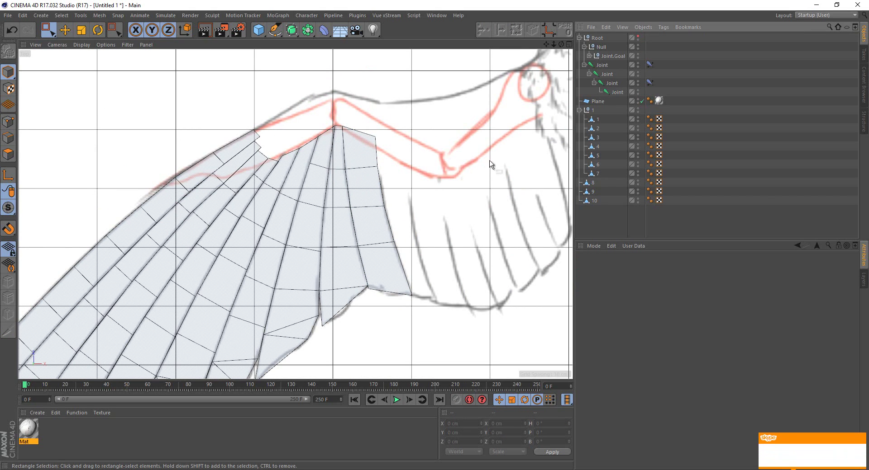
{"action": "left_click", "coordinate": [594, 201]}
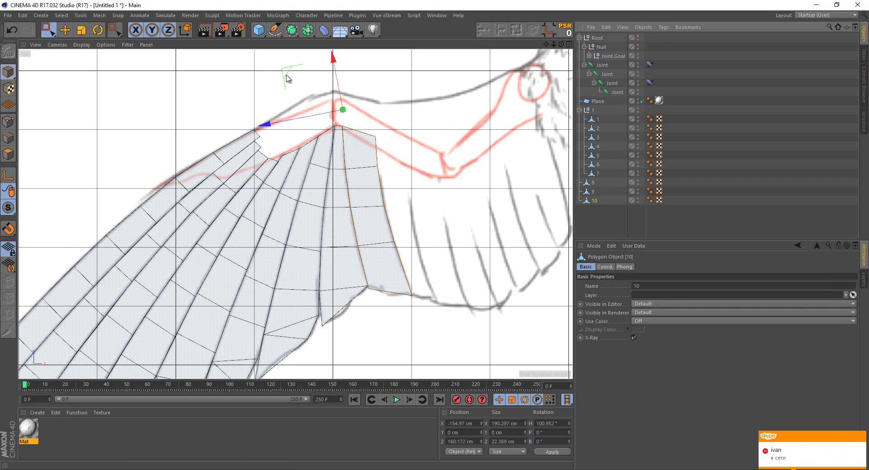
{"action": "mouse_move", "coordinate": [294, 81]}
{"action": "left_mouse_down"}
{"action": "mouse_move", "coordinate": [325, 82]}
{"action": "mouse_move", "coordinate": [329, 106]}
{"action": "left_mouse_up"}
{"action": "key", "text": "r"}
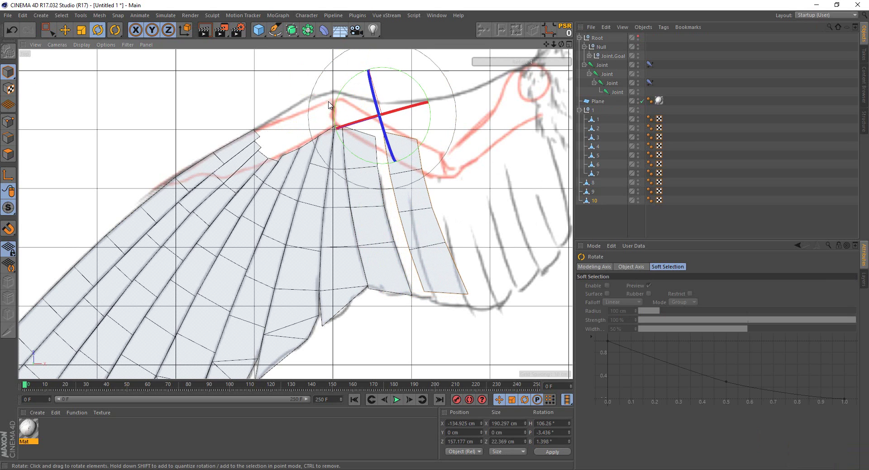
{"action": "key", "text": "ctrl+z"}
{"action": "left_click_drag", "start_coordinate": [340, 103], "coordinate": [331, 105]}
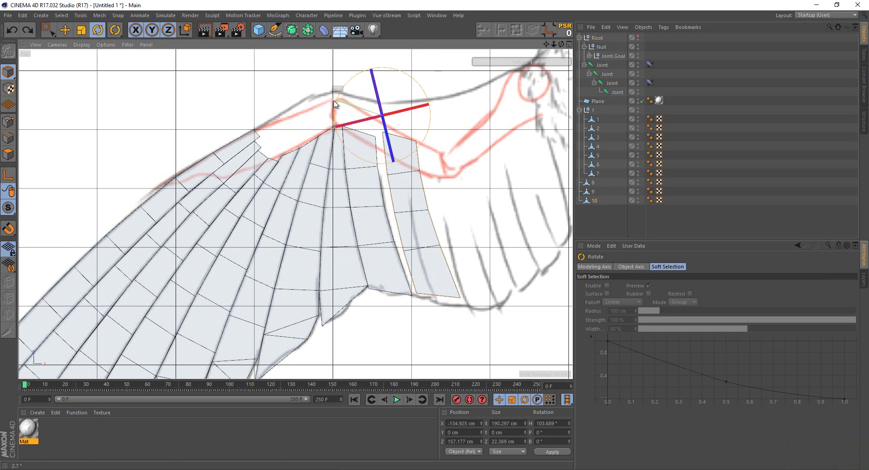
{"action": "key", "text": "0"}
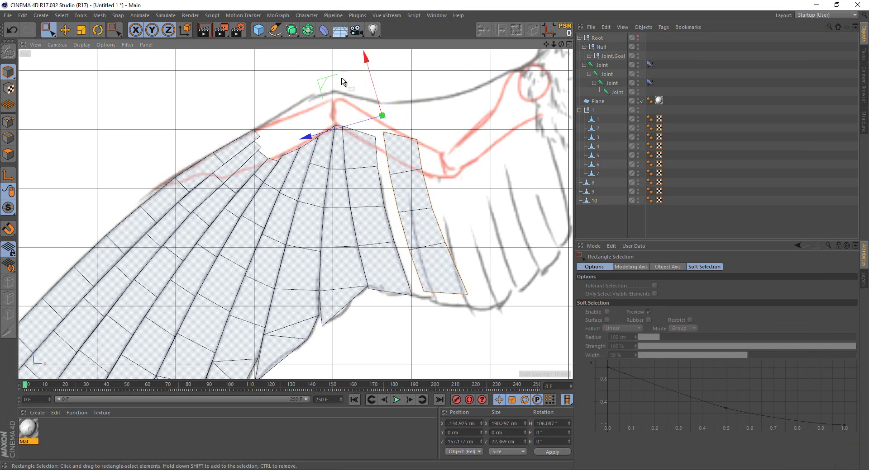
{"action": "left_click_drag", "start_coordinate": [325, 82], "coordinate": [318, 89]}
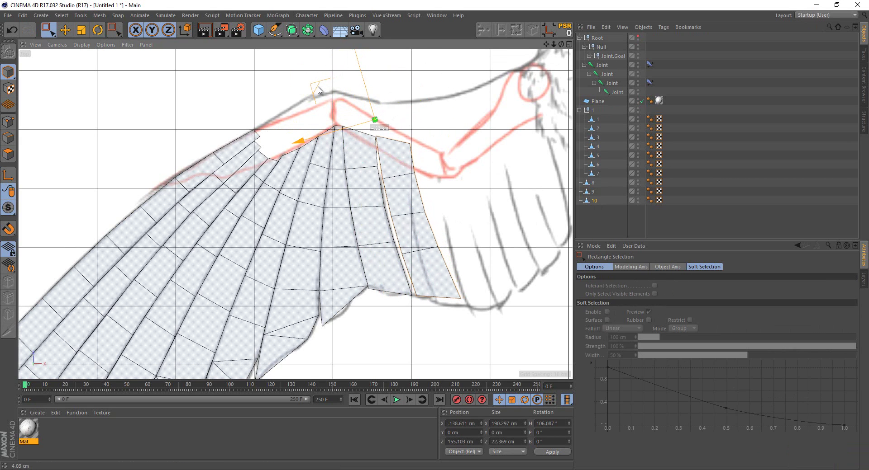
{"action": "left_click", "coordinate": [6, 121]}
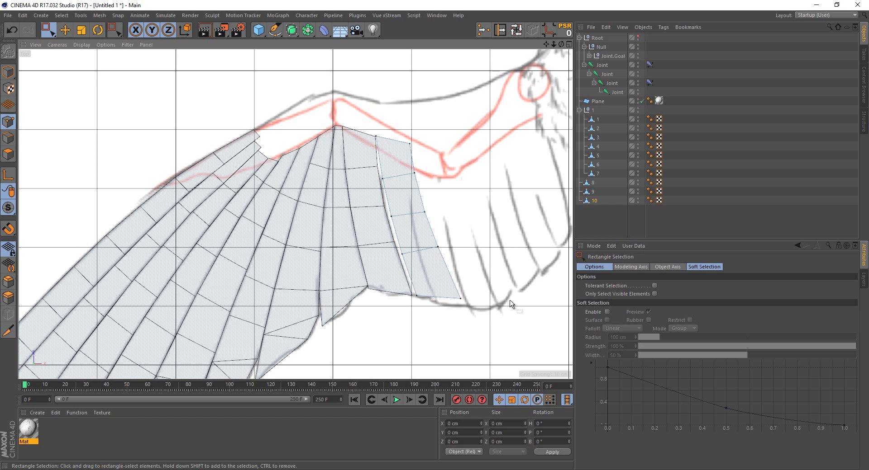
Move feather 10's bottom point and left-edge points up-left toward the sketched outline
{"action": "scroll", "coordinate": [421, 271], "scroll_direction": "up", "scroll_amount": 5}
{"action": "left_click", "coordinate": [322, 306]}
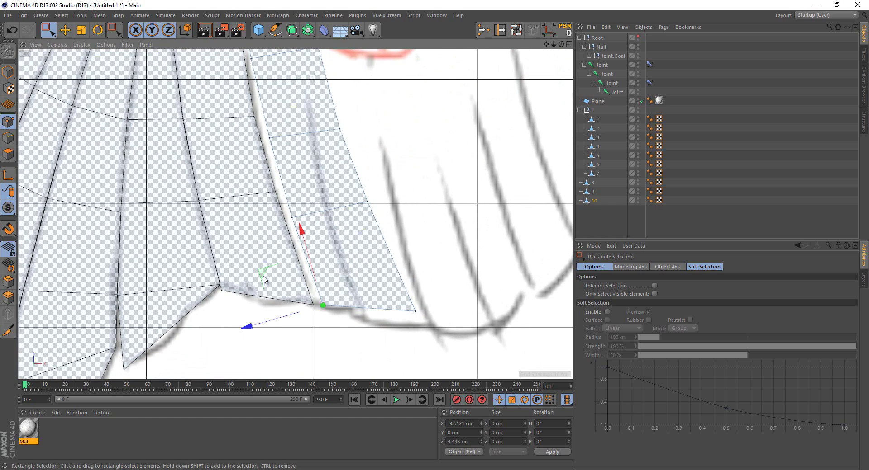
{"action": "left_click_drag", "start_coordinate": [266, 281], "coordinate": [259, 288]}
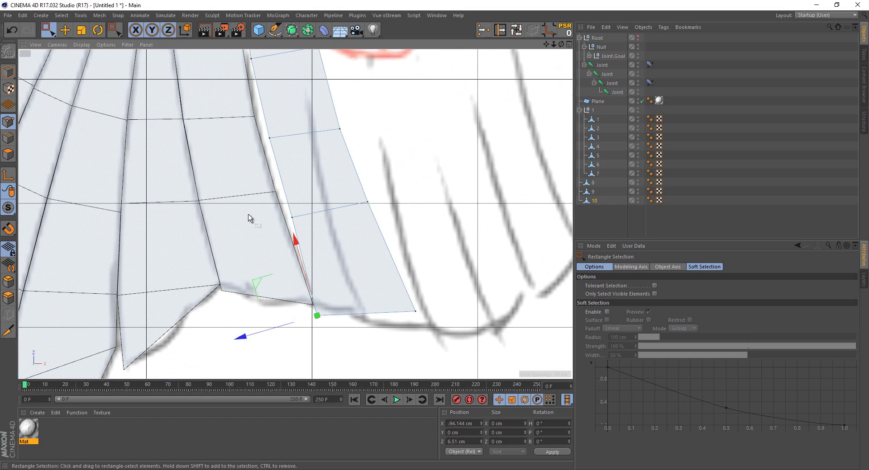
{"action": "left_click_drag", "start_coordinate": [248, 218], "coordinate": [302, 210]}
{"action": "left_click_drag", "start_coordinate": [237, 190], "coordinate": [224, 172]}
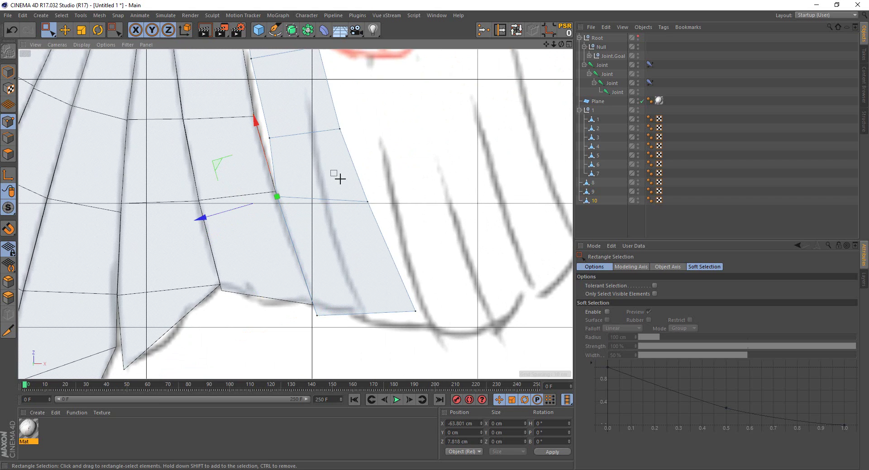
{"action": "scroll", "coordinate": [281, 136], "scroll_direction": "up", "scroll_amount": 2}
{"action": "left_click_drag", "start_coordinate": [290, 199], "coordinate": [389, 230]}
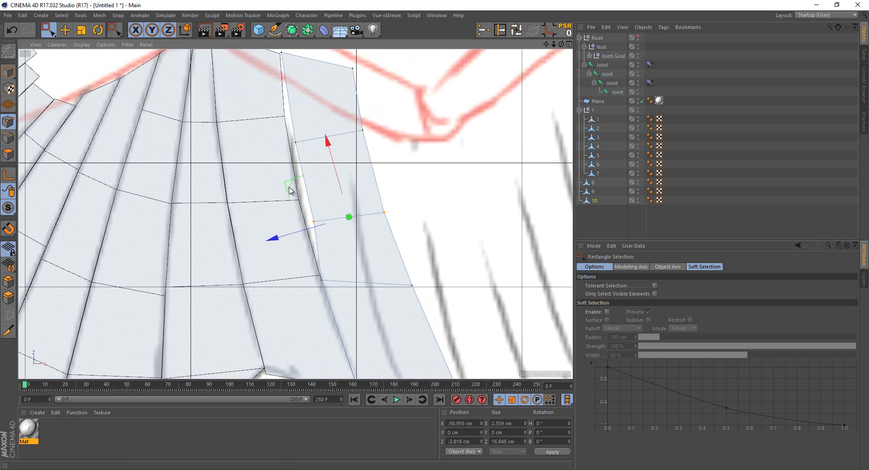
{"action": "left_click_drag", "start_coordinate": [290, 190], "coordinate": [277, 169]}
{"action": "middle_click_drag", "start_coordinate": [251, 84], "coordinate": [260, 145], "text": "alt"}
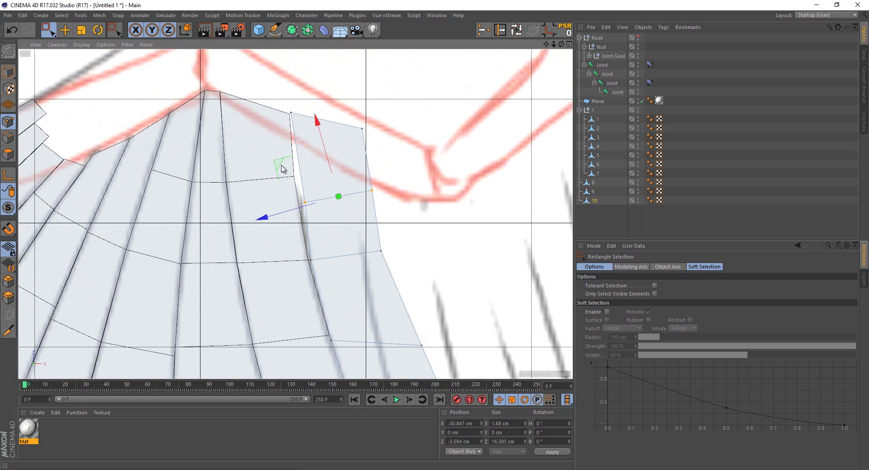
{"action": "mouse_move", "coordinate": [287, 166]}
{"action": "left_mouse_down"}
{"action": "mouse_move", "coordinate": [273, 154]}
{"action": "mouse_move", "coordinate": [285, 149]}
{"action": "left_mouse_up"}
Align feather 10's top-edge points, an outer-edge point and the wingtip point to the sketch
{"action": "scroll", "coordinate": [301, 131], "scroll_direction": "down", "scroll_amount": 1}
{"action": "left_click_drag", "start_coordinate": [262, 97], "coordinate": [362, 156]}
{"action": "left_click_drag", "start_coordinate": [291, 131], "coordinate": [289, 133]}
{"action": "mouse_move", "coordinate": [300, 190]}
{"action": "left_mouse_down"}
{"action": "mouse_move", "coordinate": [264, 152]}
{"action": "mouse_move", "coordinate": [240, 143]}
{"action": "left_mouse_up"}
{"action": "scroll", "coordinate": [294, 158], "scroll_direction": "down", "scroll_amount": 1}
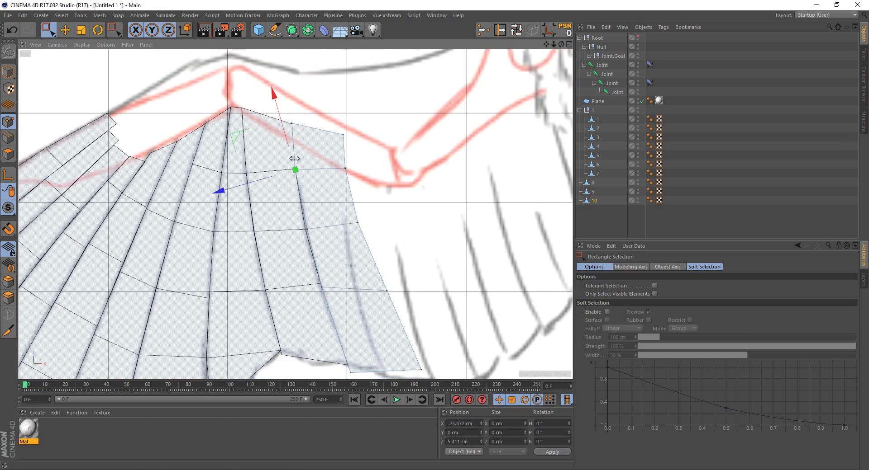
{"action": "scroll", "coordinate": [294, 158], "scroll_direction": "down", "scroll_amount": 1}
{"action": "scroll", "coordinate": [324, 196], "scroll_direction": "up", "scroll_amount": 1}
{"action": "scroll", "coordinate": [261, 197], "scroll_direction": "up", "scroll_amount": 1}
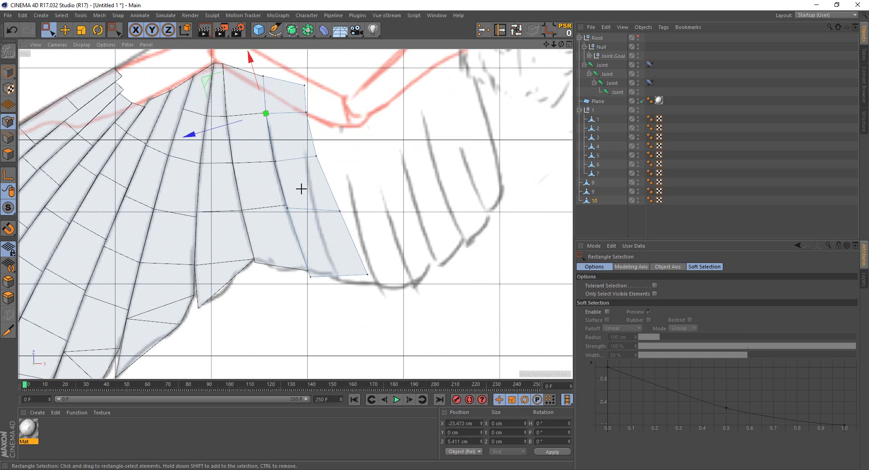
{"action": "left_click_drag", "start_coordinate": [301, 189], "coordinate": [350, 236]}
{"action": "left_click_drag", "start_coordinate": [285, 180], "coordinate": [277, 184]}
{"action": "left_click_drag", "start_coordinate": [378, 294], "coordinate": [378, 294]}
{"action": "left_click_drag", "start_coordinate": [311, 252], "coordinate": [320, 258]}
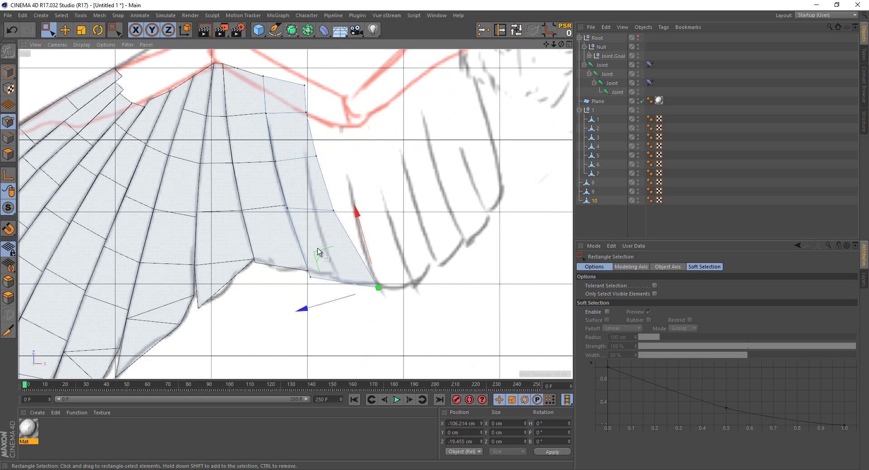
{"action": "left_click_drag", "start_coordinate": [318, 253], "coordinate": [291, 256]}
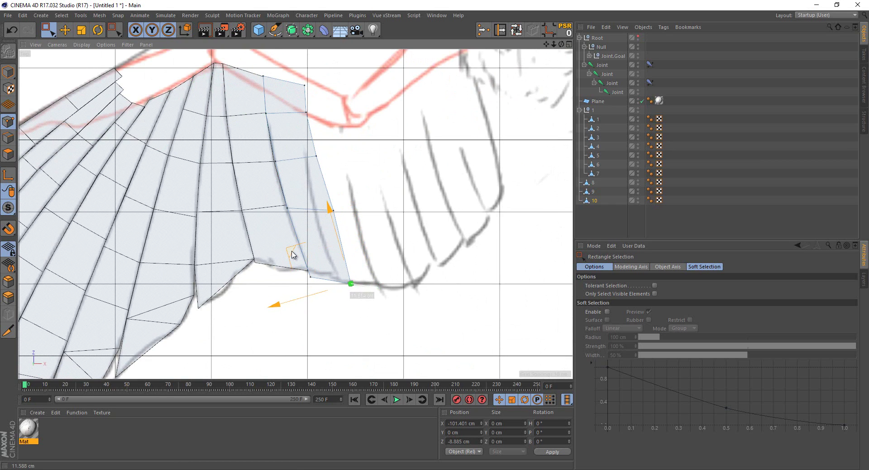
Line up the outer-edge points and upper-right corner point with the sketch
{"action": "left_click", "coordinate": [332, 210]}
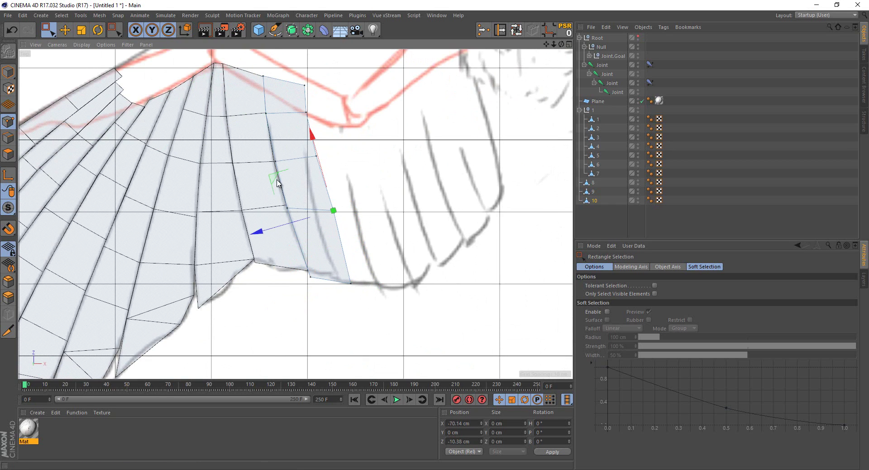
{"action": "left_click_drag", "start_coordinate": [277, 182], "coordinate": [267, 179]}
{"action": "left_click", "coordinate": [316, 156]}
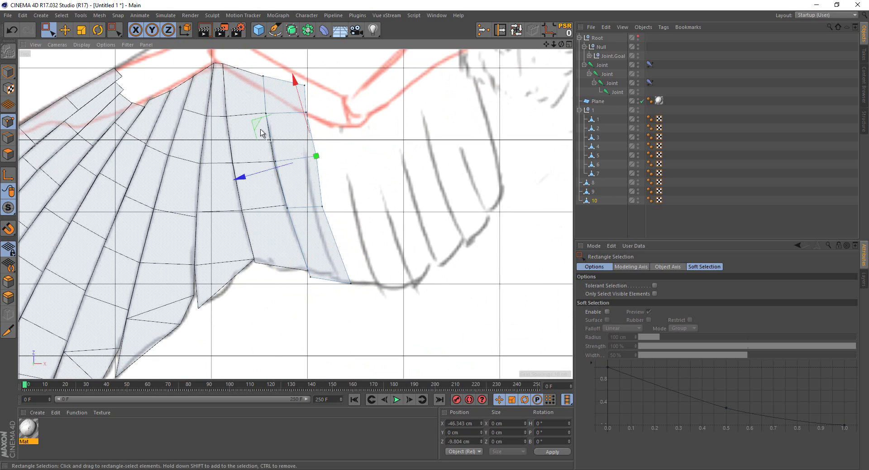
{"action": "mouse_move", "coordinate": [257, 132]}
{"action": "left_mouse_down"}
{"action": "mouse_move", "coordinate": [251, 131]}
{"action": "mouse_move", "coordinate": [262, 110]}
{"action": "left_mouse_up"}
{"action": "left_click", "coordinate": [306, 112]}
{"action": "left_click_drag", "start_coordinate": [240, 67], "coordinate": [244, 69]}
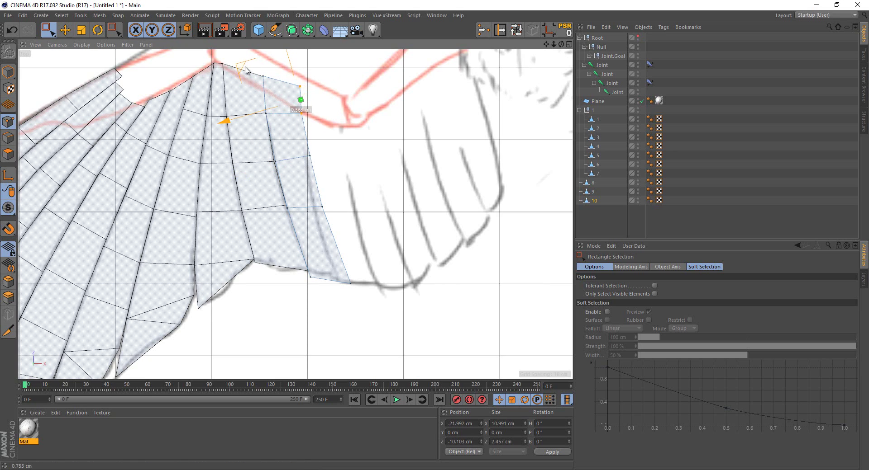
{"action": "left_click", "coordinate": [308, 156]}
{"action": "left_click_drag", "start_coordinate": [277, 170], "coordinate": [278, 173]}
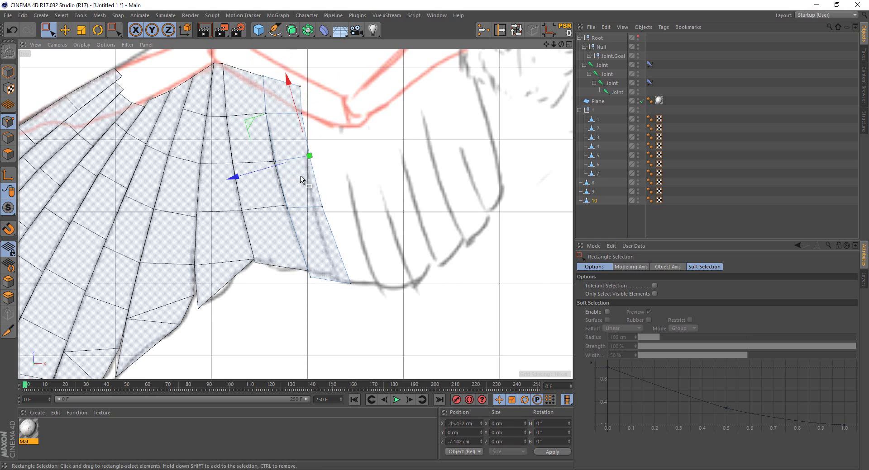
Refine the strip's middle, top and lower outer-edge points to match the outline
{"action": "scroll", "coordinate": [282, 156], "scroll_direction": "up", "scroll_amount": 3}
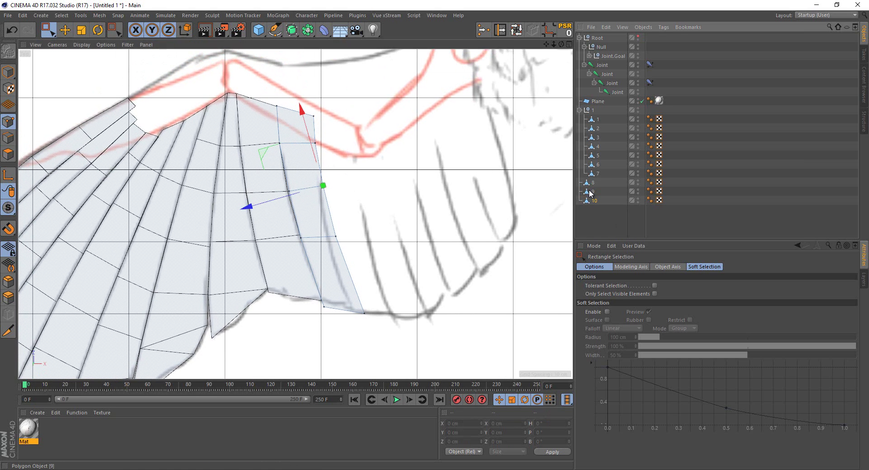
{"action": "left_click", "coordinate": [315, 155]}
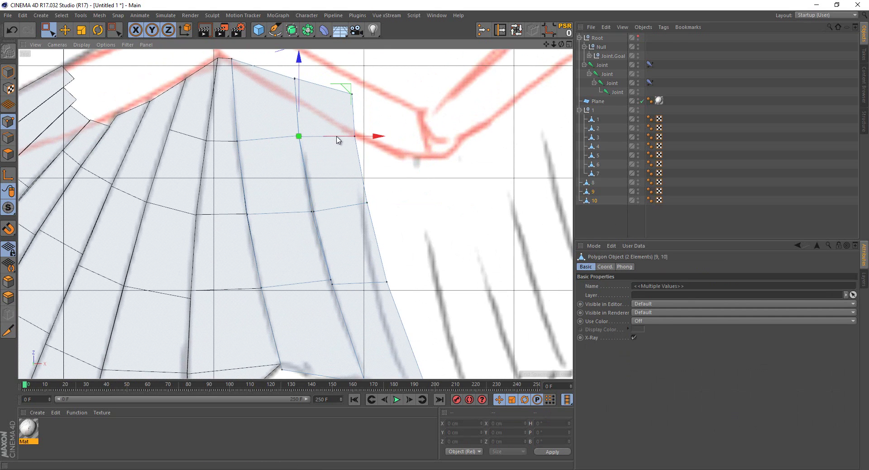
{"action": "left_click_drag", "start_coordinate": [337, 139], "coordinate": [320, 133]}
{"action": "mouse_move", "coordinate": [325, 99]}
{"action": "left_mouse_down"}
{"action": "mouse_move", "coordinate": [339, 77]}
{"action": "mouse_move", "coordinate": [334, 81]}
{"action": "left_mouse_up"}
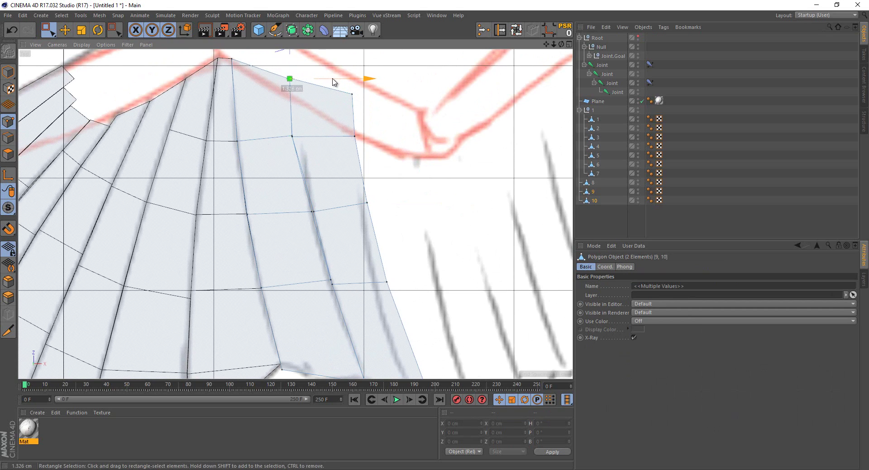
{"action": "left_click", "coordinate": [342, 138]}
{"action": "left_click_drag", "start_coordinate": [343, 138], "coordinate": [351, 137]}
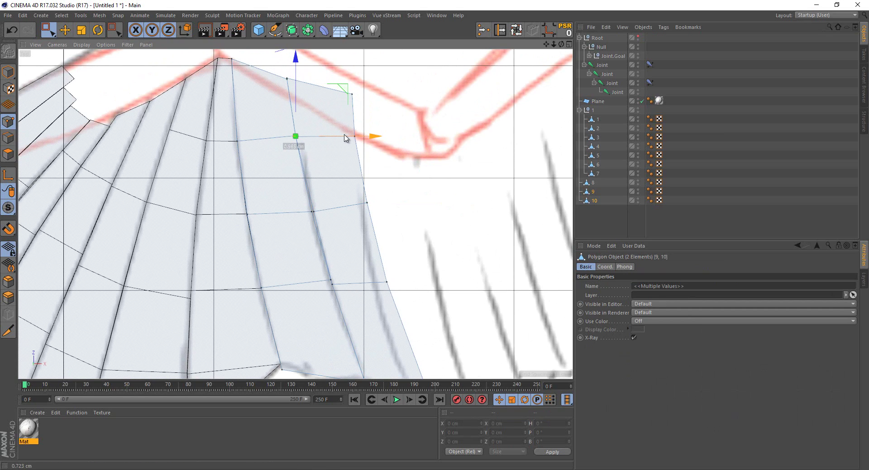
{"action": "left_click", "coordinate": [319, 218]}
{"action": "left_click_drag", "start_coordinate": [355, 215], "coordinate": [332, 188]}
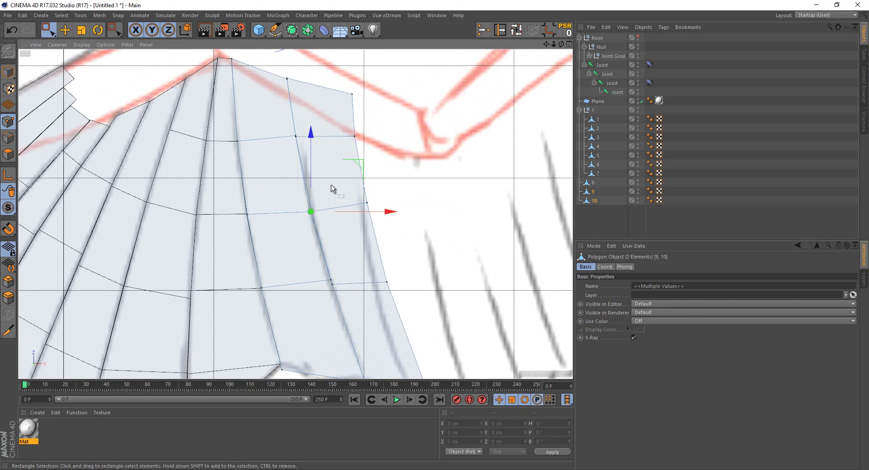
{"action": "left_click", "coordinate": [324, 204]}
{"action": "left_click_drag", "start_coordinate": [312, 222], "coordinate": [313, 222]}
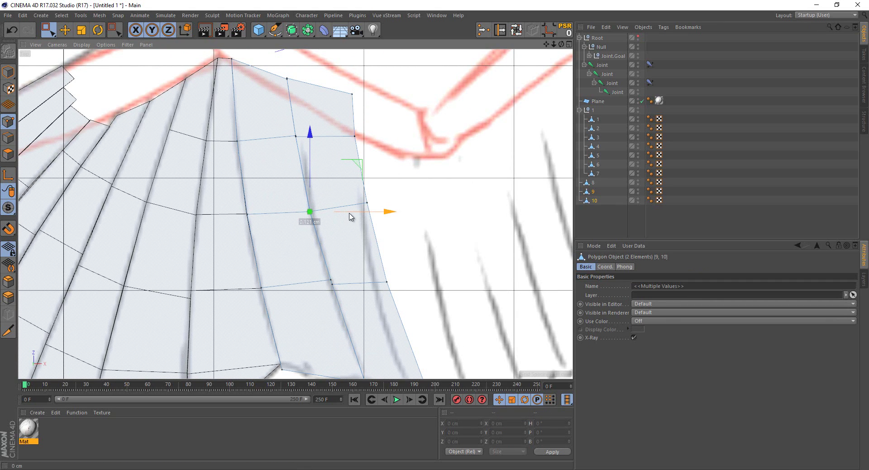
{"action": "middle_click_drag", "start_coordinate": [353, 246], "coordinate": [300, 209], "text": "alt"}
{"action": "left_click", "coordinate": [300, 209]}
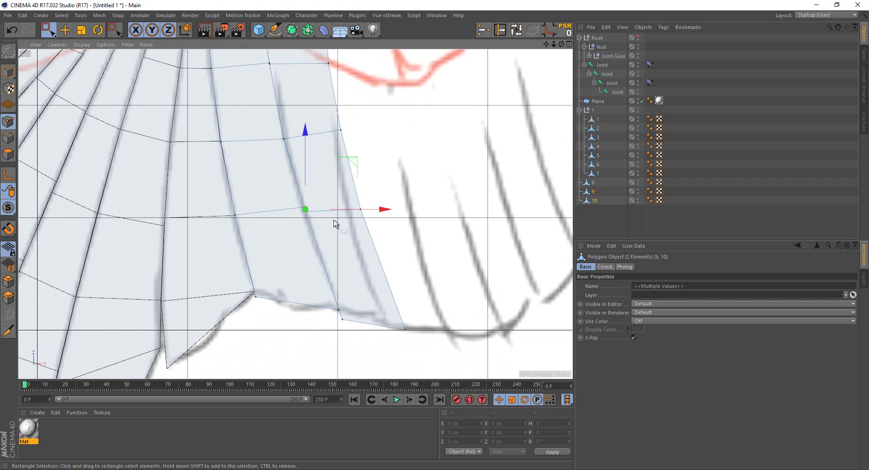
{"action": "left_click_drag", "start_coordinate": [344, 210], "coordinate": [343, 216]}
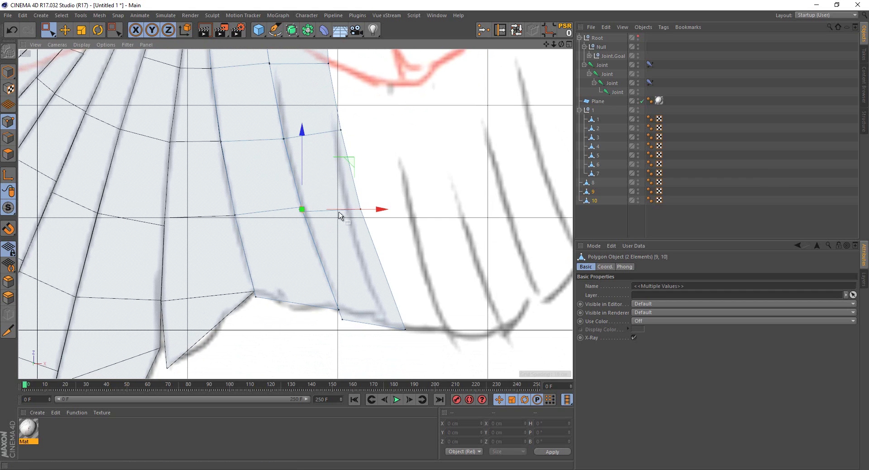
Nudge the bottom corner and a mid outer-edge point, then select feather object 10
{"action": "scroll", "coordinate": [343, 217], "scroll_direction": "down", "scroll_amount": 3}
{"action": "mouse_move", "coordinate": [337, 276]}
{"action": "left_mouse_down"}
{"action": "mouse_move", "coordinate": [409, 319]}
{"action": "mouse_move", "coordinate": [385, 303]}
{"action": "left_mouse_up"}
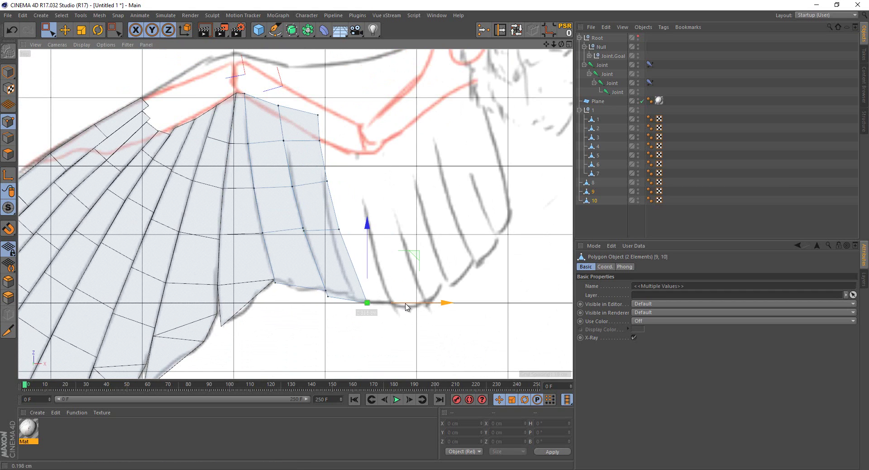
{"action": "left_click", "coordinate": [326, 181]}
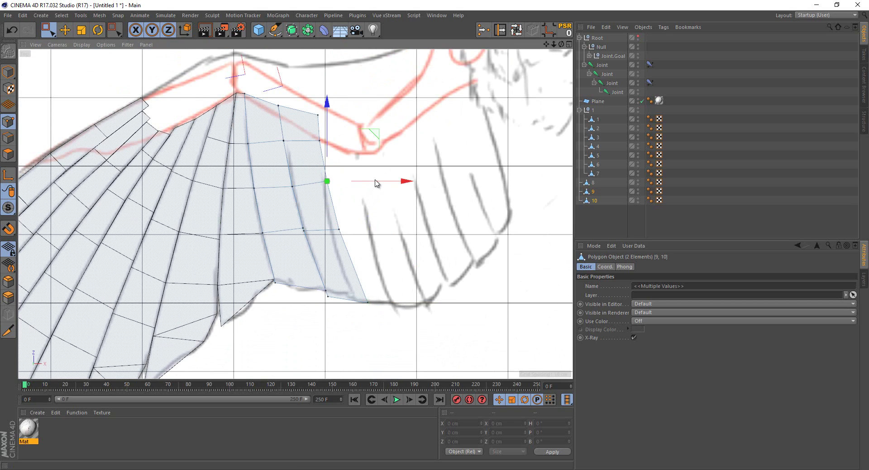
{"action": "left_click_drag", "start_coordinate": [368, 182], "coordinate": [374, 183]}
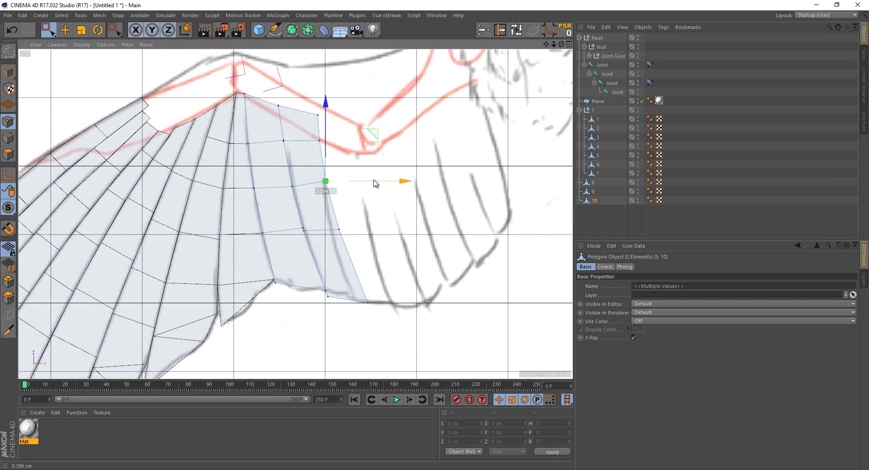
{"action": "left_click", "coordinate": [593, 200]}
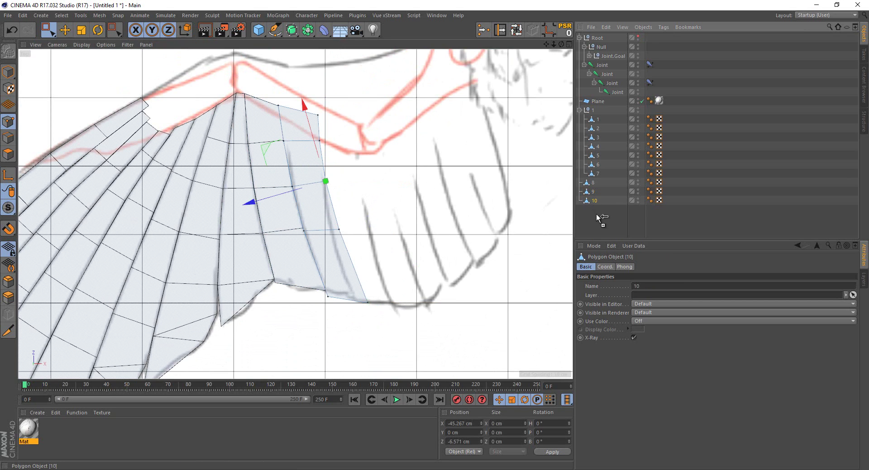
Copy and paste feather strip 10 and rename the duplicate '11'
{"action": "key", "text": "ctrl+c"}
{"action": "key", "text": "ctrl+v"}
{"action": "double_click", "coordinate": [597, 209]}
{"action": "type", "text": "11"}
{"action": "key", "text": "Return"}
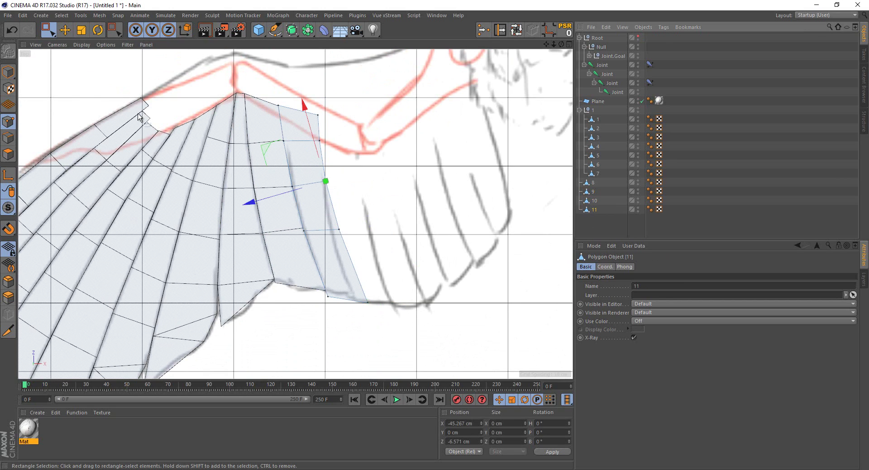
In Model mode, slide strip 11 outward beside strip 10, then return to Points mode
{"action": "left_click", "coordinate": [8, 72]}
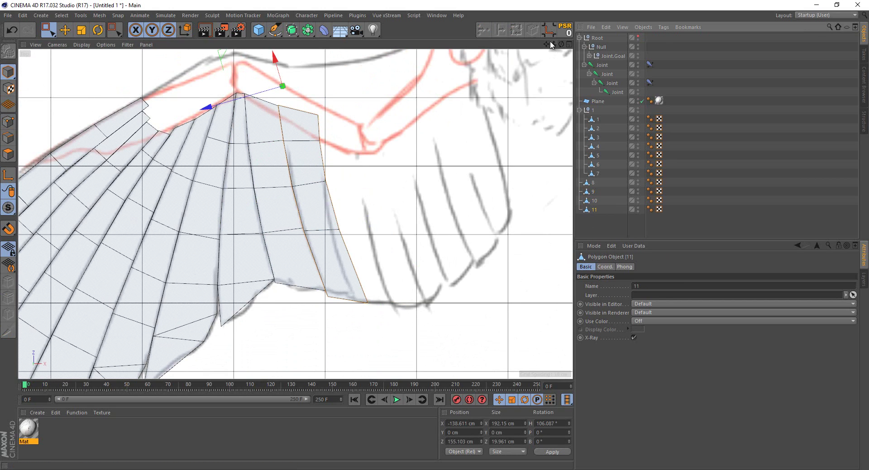
{"action": "left_click_drag", "start_coordinate": [283, 86], "coordinate": [288, 97]}
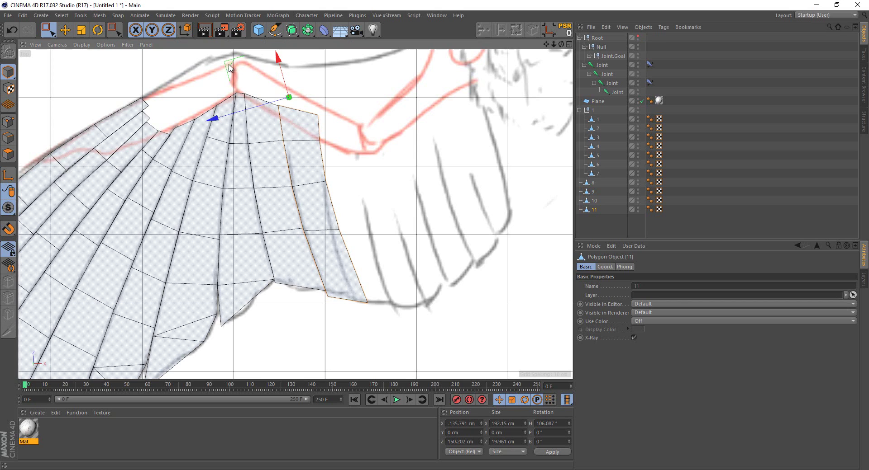
{"action": "left_click_drag", "start_coordinate": [233, 68], "coordinate": [270, 75]}
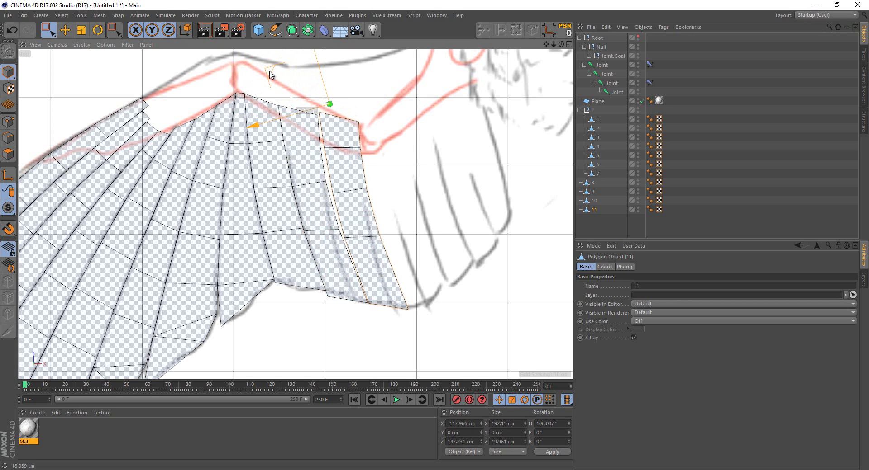
{"action": "left_click_drag", "start_coordinate": [269, 74], "coordinate": [272, 77]}
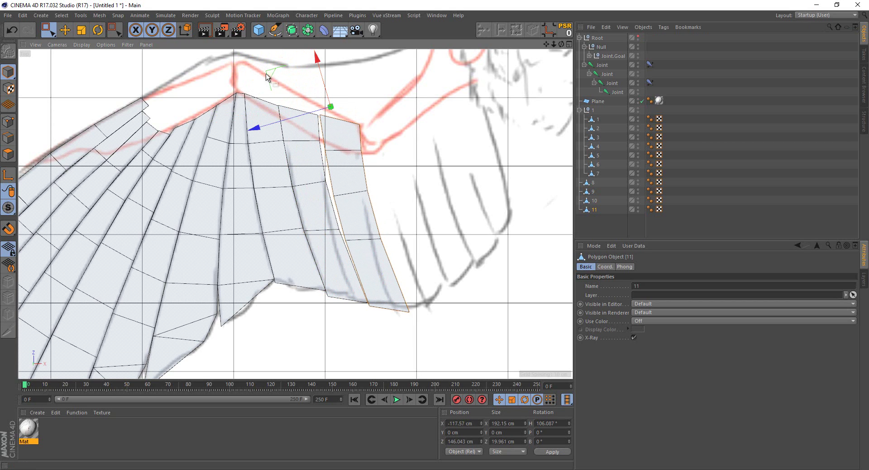
{"action": "left_click", "coordinate": [8, 122]}
{"action": "scroll", "coordinate": [413, 189], "scroll_direction": "up", "scroll_amount": 3}
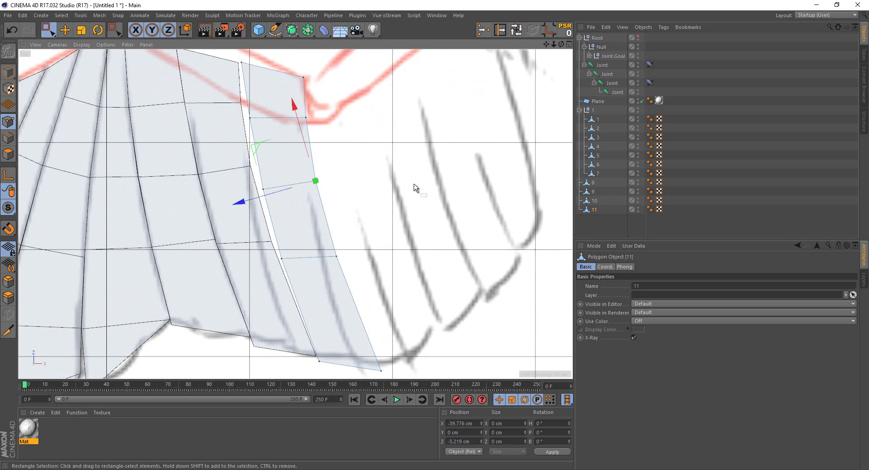
Adjust strip 10's upper and bottom points to follow the sketch
{"action": "left_click", "coordinate": [594, 200]}
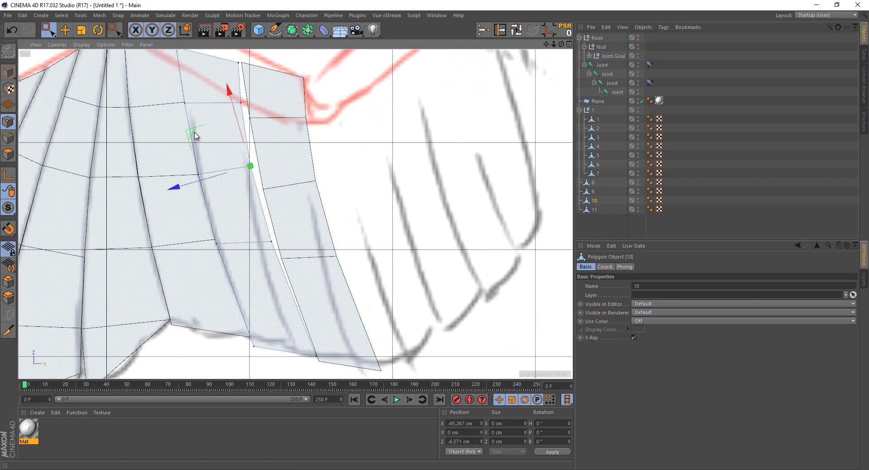
{"action": "left_click_drag", "start_coordinate": [195, 132], "coordinate": [204, 140]}
{"action": "left_click", "coordinate": [286, 255]}
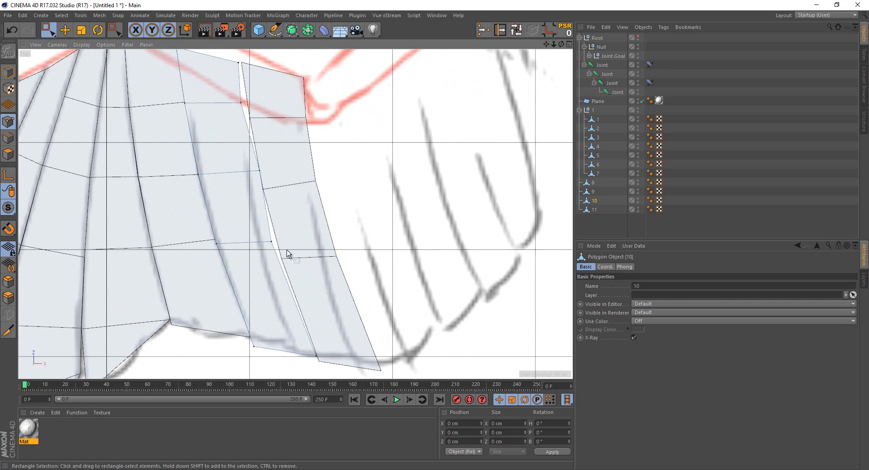
{"action": "left_click", "coordinate": [271, 242]}
{"action": "left_click_drag", "start_coordinate": [214, 212], "coordinate": [220, 218]}
{"action": "middle_click_drag", "start_coordinate": [222, 99], "coordinate": [232, 146], "text": "alt"}
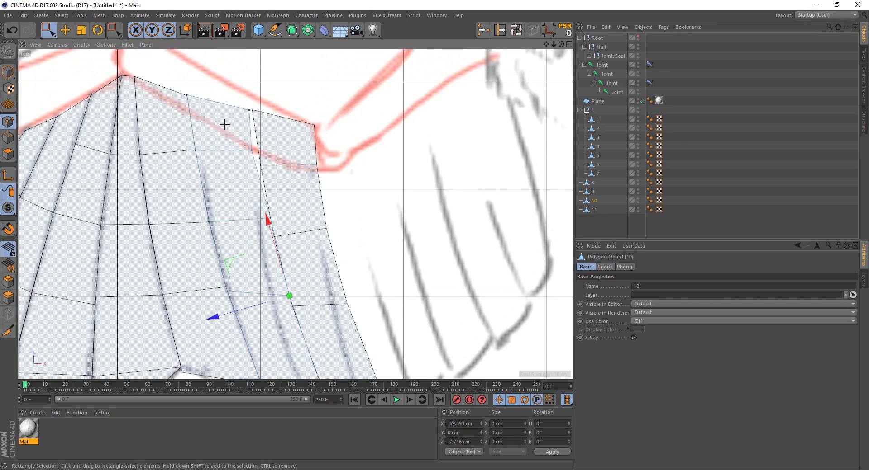
{"action": "left_click_drag", "start_coordinate": [231, 265], "coordinate": [201, 125]}
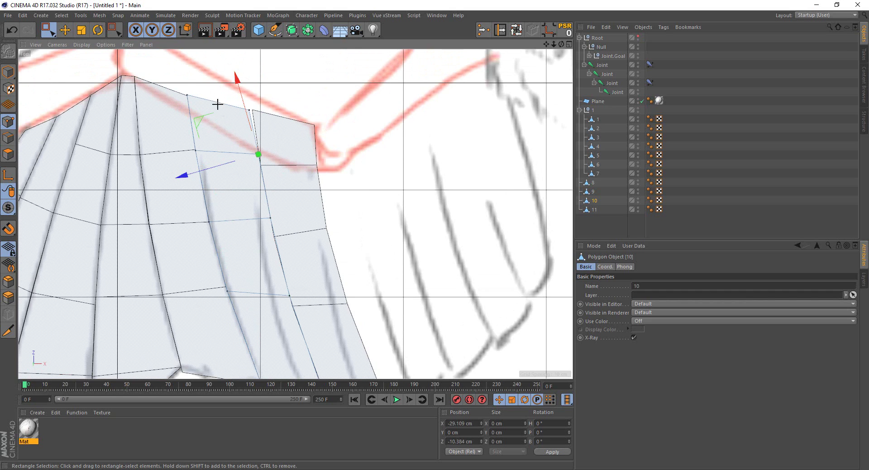
{"action": "mouse_move", "coordinate": [272, 99]}
{"action": "left_mouse_down"}
{"action": "mouse_move", "coordinate": [210, 113]}
{"action": "mouse_move", "coordinate": [195, 84]}
{"action": "left_mouse_up"}
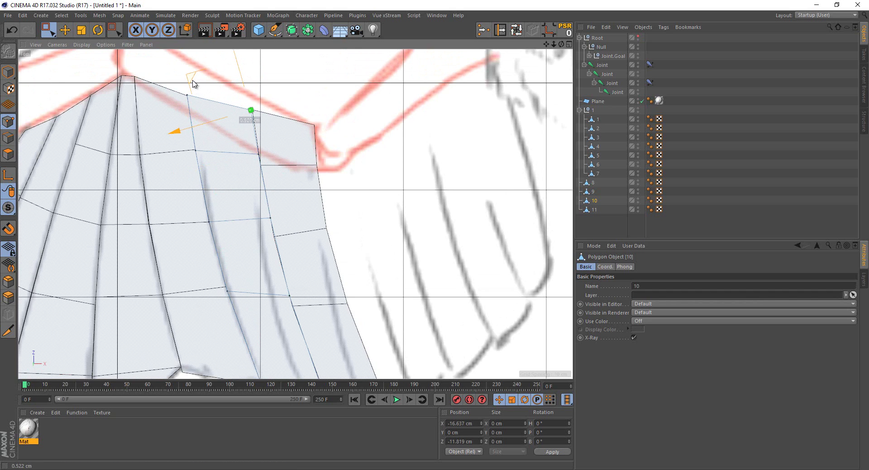
{"action": "scroll", "coordinate": [280, 161], "scroll_direction": "down", "scroll_amount": 3}
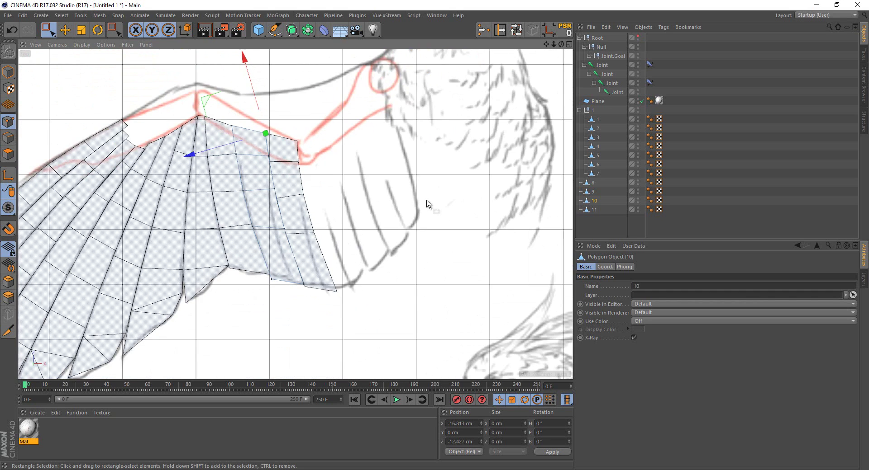
Move piece 11's edge point down onto the sketch, then hide the sketch plane
{"action": "left_click", "coordinate": [594, 210]}
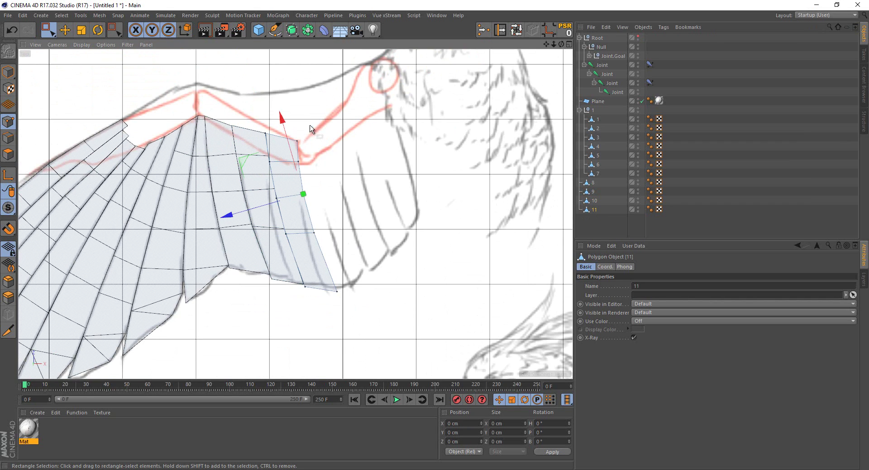
{"action": "mouse_move", "coordinate": [305, 122]}
{"action": "left_mouse_down"}
{"action": "mouse_move", "coordinate": [289, 147]}
{"action": "mouse_move", "coordinate": [234, 111]}
{"action": "left_mouse_up"}
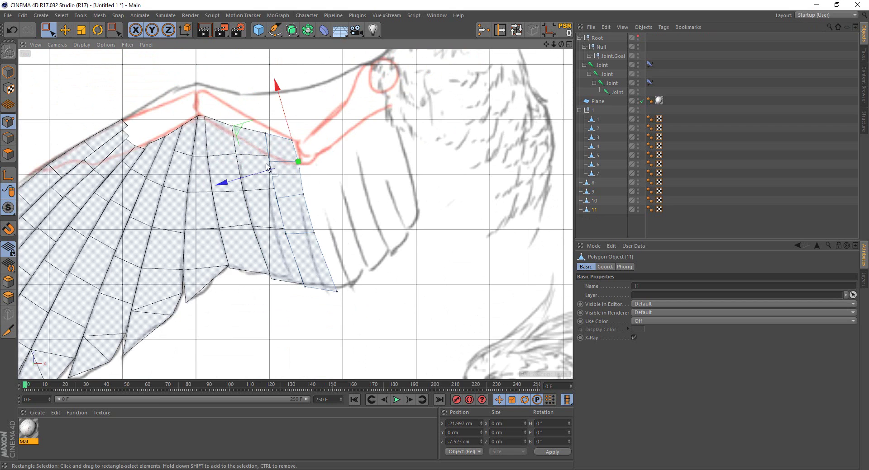
{"action": "left_click_drag", "start_coordinate": [235, 111], "coordinate": [261, 176]}
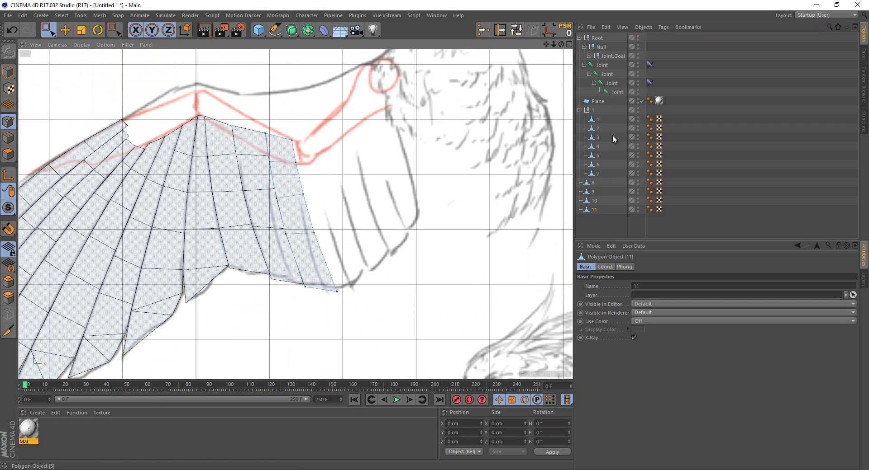
{"action": "left_click", "coordinate": [642, 102]}
{"action": "left_click", "coordinate": [723, 165]}
Unhide the Root joint rig and turn off X-Ray on feather pieces 1–11
{"action": "scroll", "coordinate": [363, 223], "scroll_direction": "down", "scroll_amount": 4}
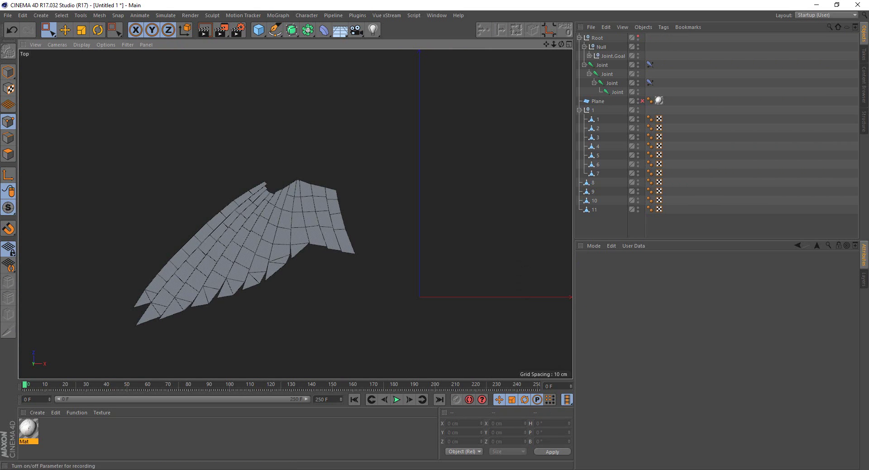
{"action": "middle_click", "coordinate": [637, 37]}
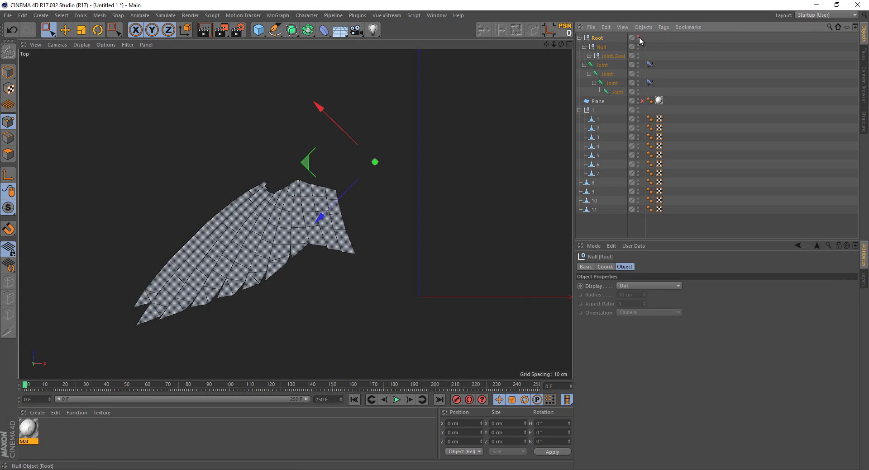
{"action": "left_click", "coordinate": [638, 36]}
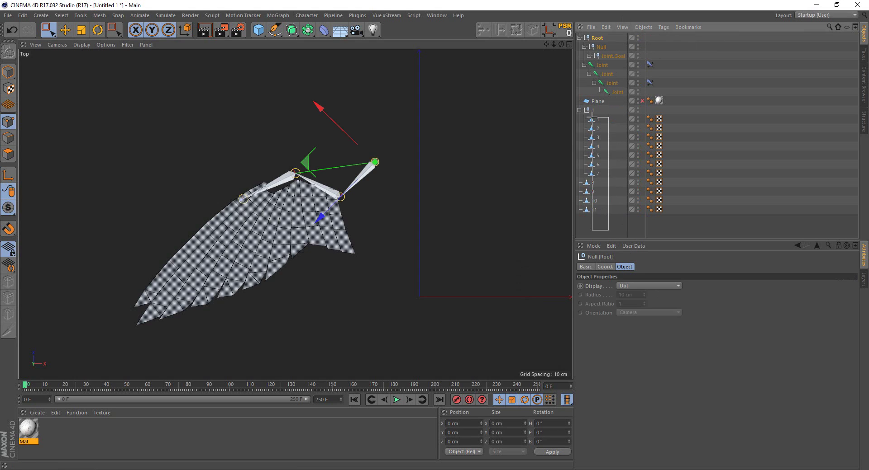
{"action": "left_click_drag", "start_coordinate": [597, 136], "coordinate": [597, 116]}
{"action": "left_click", "coordinate": [633, 337]}
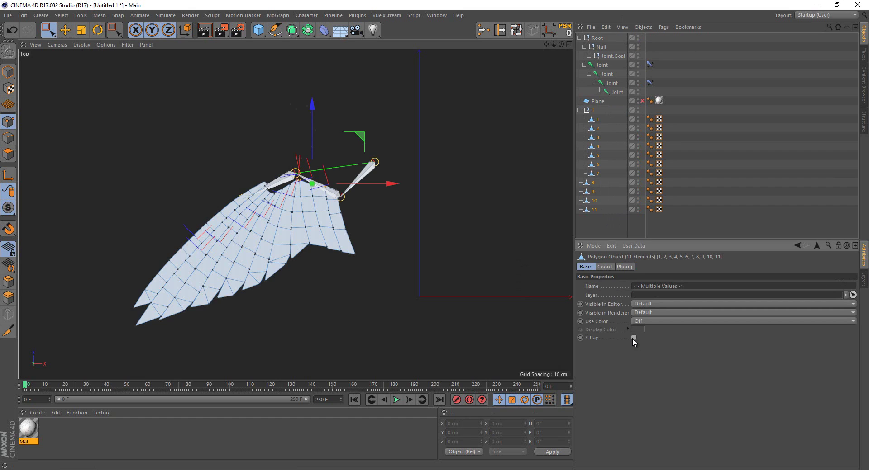
Back in Model mode, orbit the perspective view to check the wing, then select the third joint
{"action": "left_click", "coordinate": [8, 72]}
{"action": "left_click", "coordinate": [130, 116]}
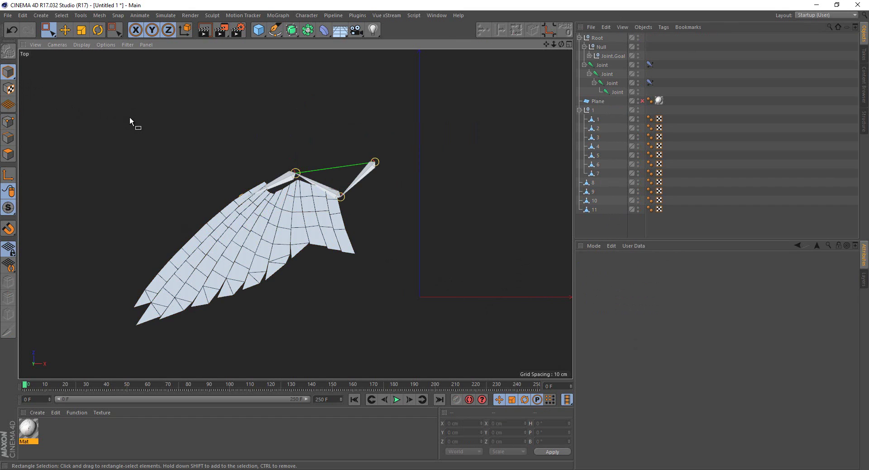
{"action": "middle_click", "coordinate": [130, 116]}
{"action": "middle_click", "coordinate": [135, 125]}
{"action": "mouse_move", "coordinate": [193, 221]}
{"action": "left_mouse_down", "text": "alt"}
{"action": "mouse_move", "coordinate": [224, 149]}
{"action": "mouse_move", "coordinate": [217, 234]}
{"action": "mouse_move", "coordinate": [368, 239]}
{"action": "mouse_move", "coordinate": [198, 219]}
{"action": "mouse_move", "coordinate": [332, 259]}
{"action": "mouse_move", "coordinate": [304, 251]}
{"action": "mouse_move", "coordinate": [311, 304]}
{"action": "mouse_move", "coordinate": [334, 295]}
{"action": "mouse_move", "coordinate": [339, 316]}
{"action": "mouse_move", "coordinate": [345, 252]}
{"action": "mouse_move", "coordinate": [305, 242]}
{"action": "left_mouse_up", "text": "alt"}
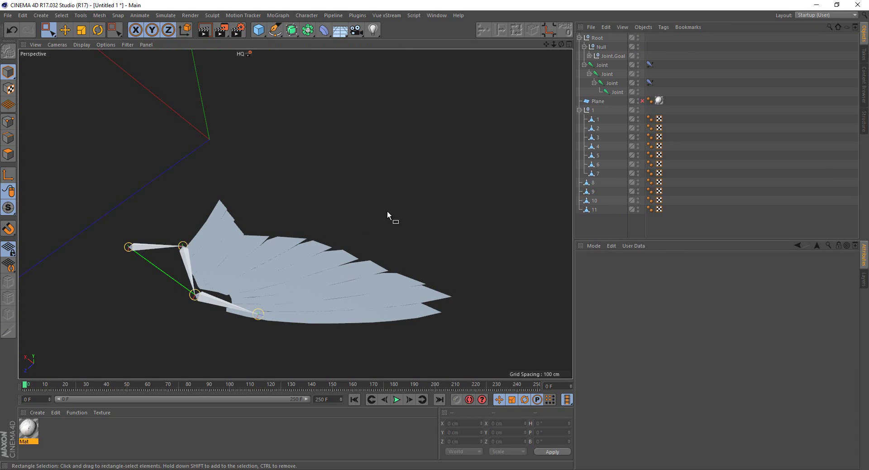
{"action": "middle_click", "coordinate": [438, 137]}
{"action": "middle_click", "coordinate": [477, 119]}
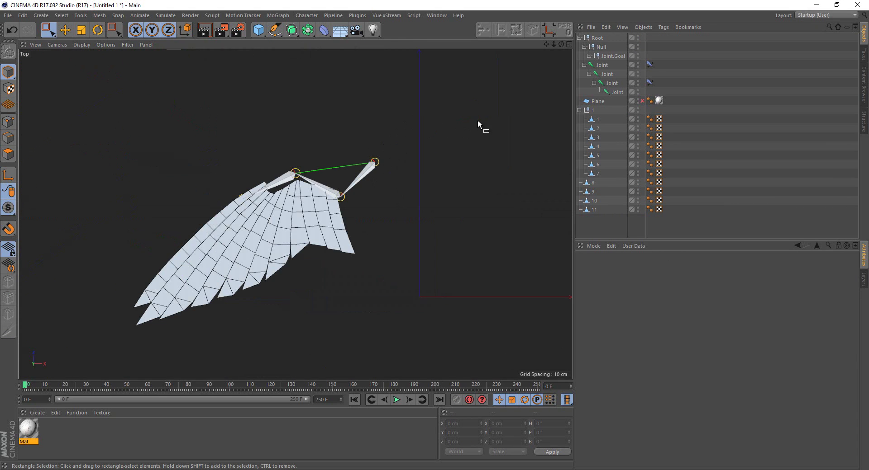
{"action": "left_click", "coordinate": [610, 84]}
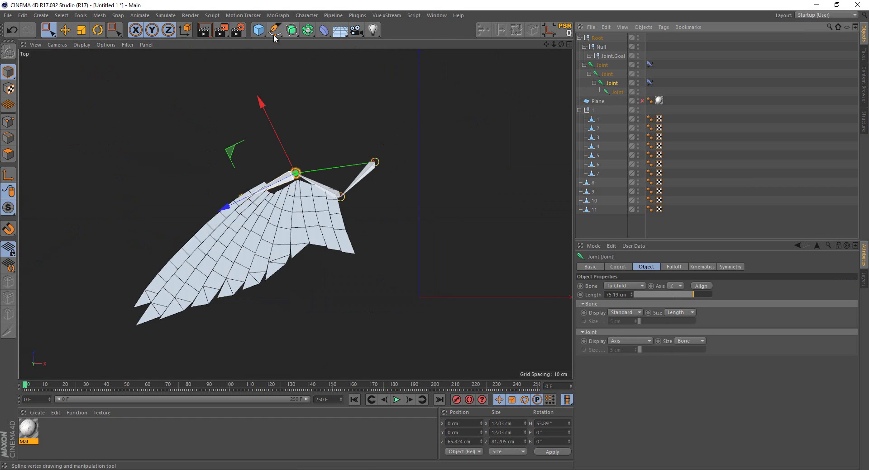
Add a Tube primitive and make it a child of the third joint
{"action": "left_click", "coordinate": [258, 30]}
{"action": "left_click", "coordinate": [436, 80]}
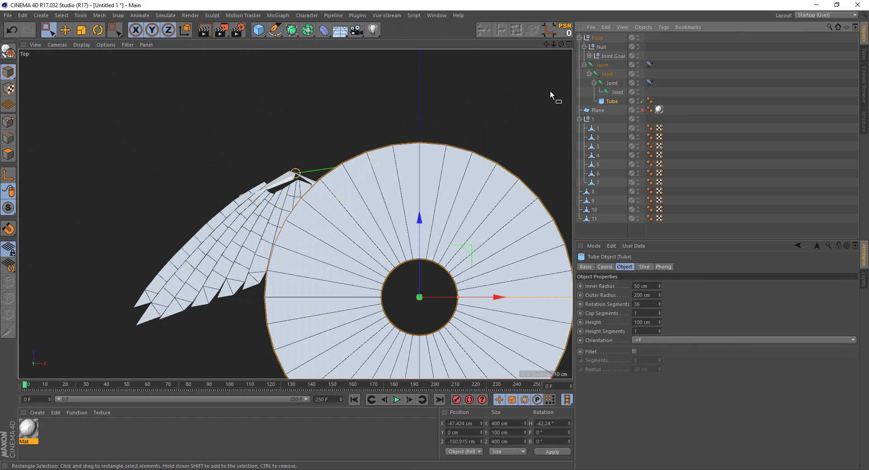
{"action": "left_click_drag", "start_coordinate": [612, 102], "coordinate": [612, 84]}
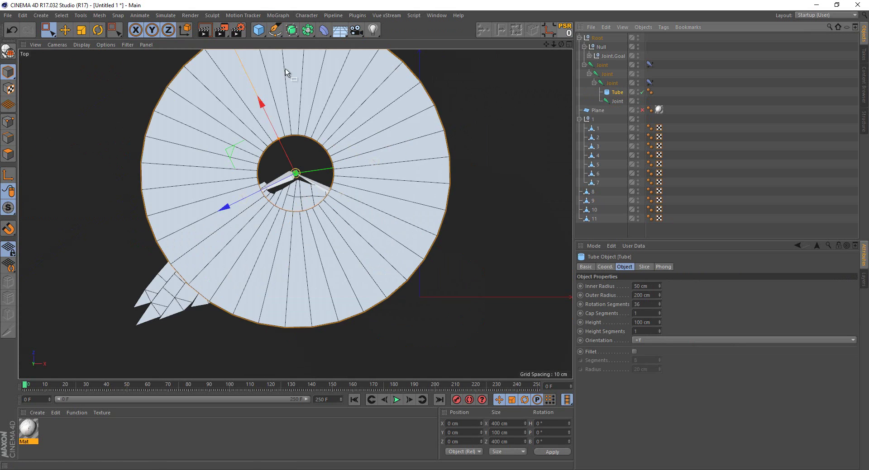
{"action": "middle_click", "coordinate": [227, 80]}
{"action": "middle_click", "coordinate": [226, 80]}
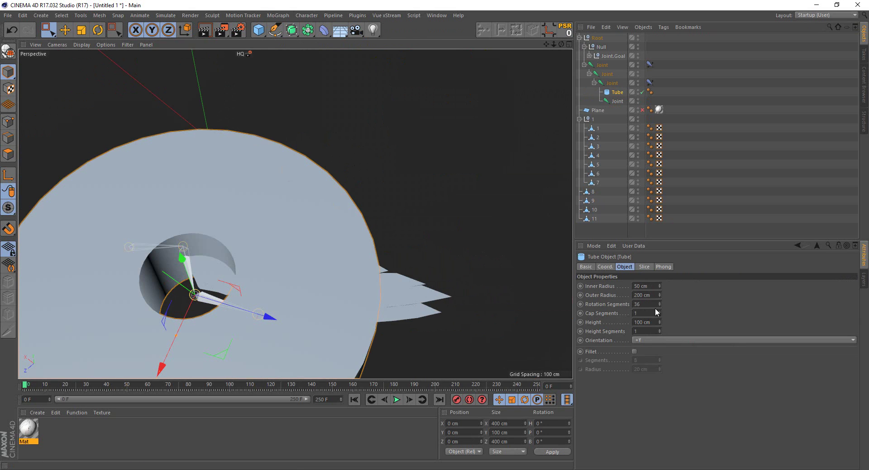
Set the tube's outer radius to 68 and flatten it to a 5 cm height
{"action": "left_click", "coordinate": [652, 296]}
{"action": "type", "text": "5"}
{"action": "key", "text": "Return"}
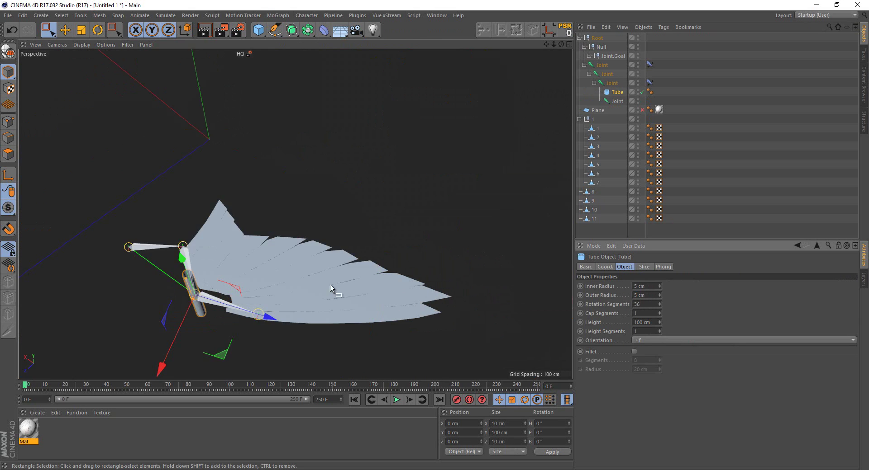
{"action": "scroll", "coordinate": [171, 345], "scroll_direction": "up", "scroll_amount": 2}
{"action": "scroll", "coordinate": [172, 345], "scroll_direction": "up", "scroll_amount": 2}
{"action": "scroll", "coordinate": [170, 319], "scroll_direction": "up", "scroll_amount": 2}
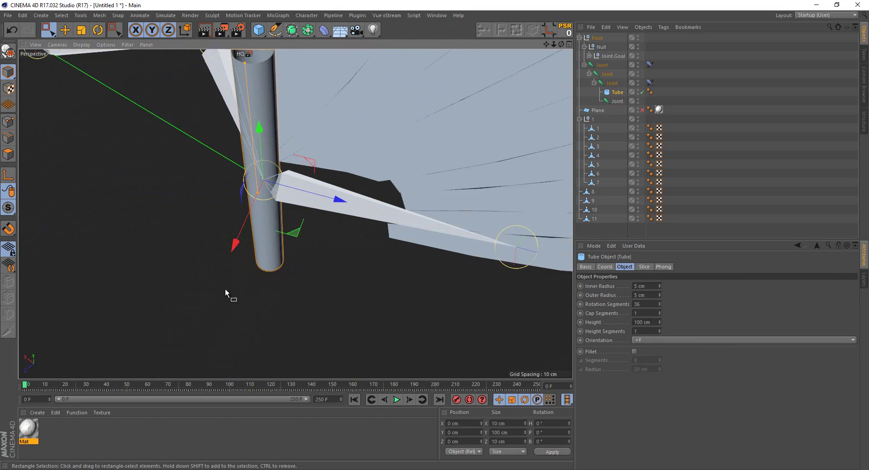
{"action": "scroll", "coordinate": [225, 288], "scroll_direction": "up", "scroll_amount": 2}
{"action": "key", "text": "ctrl+z"}
{"action": "scroll", "coordinate": [271, 270], "scroll_direction": "down", "scroll_amount": 2}
{"action": "scroll", "coordinate": [249, 290], "scroll_direction": "down", "scroll_amount": 2}
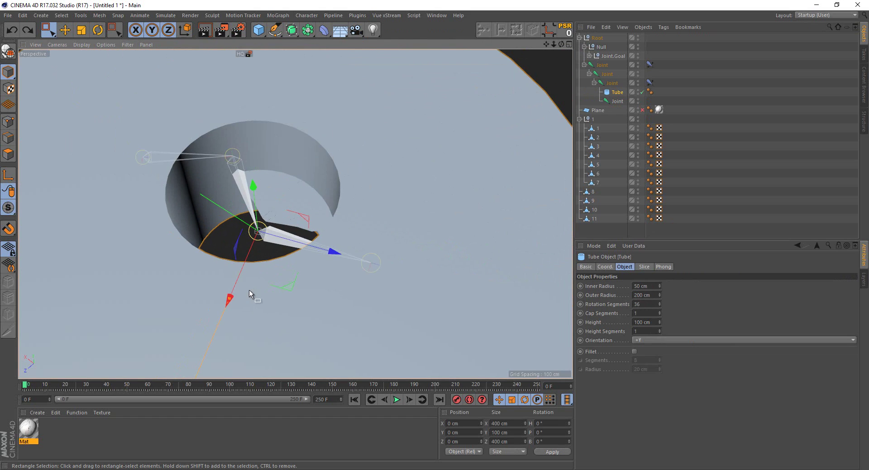
{"action": "scroll", "coordinate": [262, 200], "scroll_direction": "down", "scroll_amount": 2}
{"action": "double_click", "coordinate": [656, 295]}
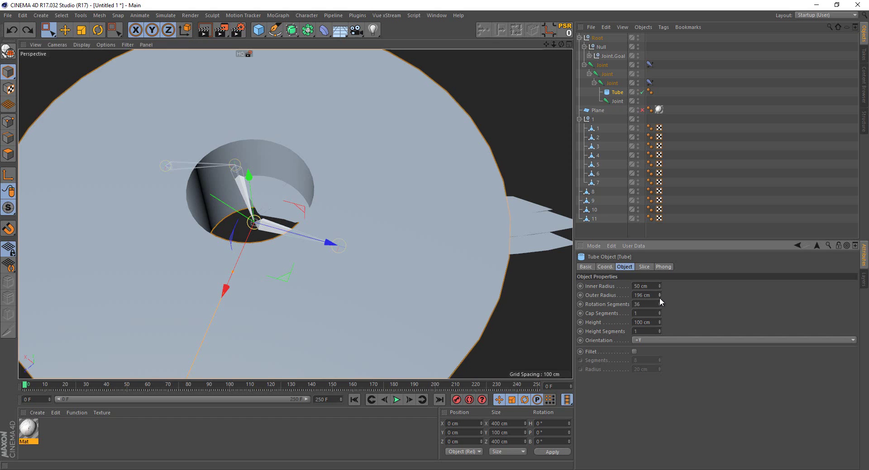
{"action": "type", "text": "68"}
{"action": "key", "text": "Return"}
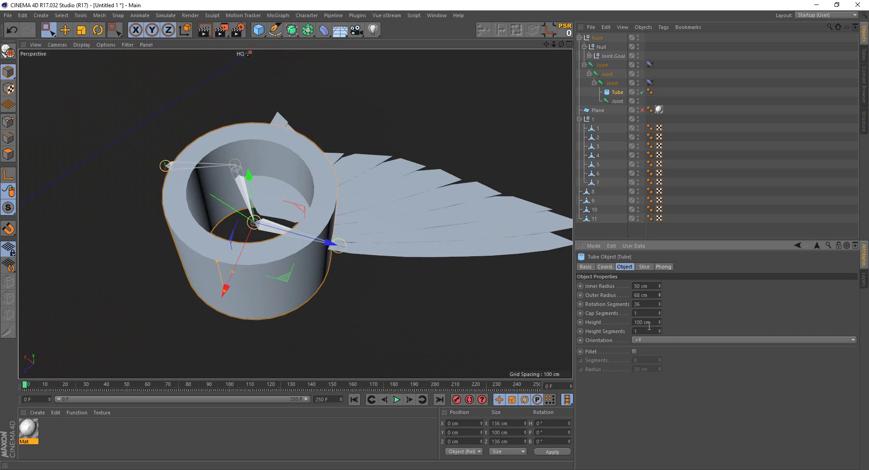
{"action": "left_click_drag", "start_coordinate": [659, 321], "coordinate": [659, 334]}
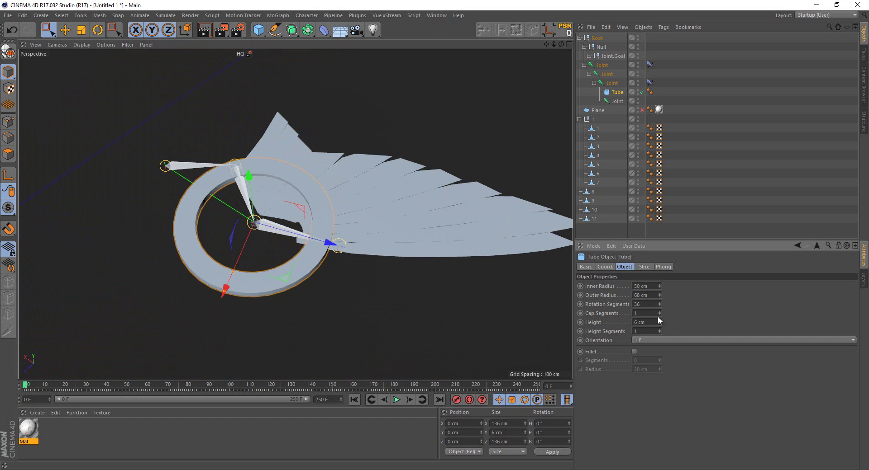
{"action": "key", "text": "Return"}
Adjust the ring's inner and outer radii to set its thickness, checking from top view
{"action": "scroll", "coordinate": [262, 241], "scroll_direction": "up", "scroll_amount": 3}
{"action": "mouse_move", "coordinate": [296, 260]}
{"action": "left_mouse_down", "text": "alt"}
{"action": "mouse_move", "coordinate": [303, 196]}
{"action": "mouse_move", "coordinate": [279, 253]}
{"action": "mouse_move", "coordinate": [225, 263]}
{"action": "mouse_move", "coordinate": [217, 283]}
{"action": "mouse_move", "coordinate": [253, 253]}
{"action": "mouse_move", "coordinate": [241, 213]}
{"action": "mouse_move", "coordinate": [330, 246]}
{"action": "mouse_move", "coordinate": [450, 250]}
{"action": "left_mouse_up", "text": "alt"}
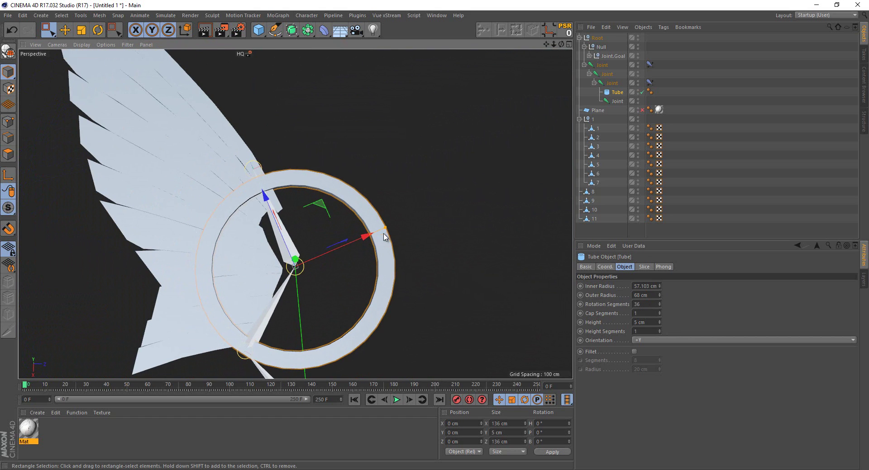
{"action": "mouse_move", "coordinate": [375, 235]}
{"action": "left_mouse_down"}
{"action": "mouse_move", "coordinate": [346, 243]}
{"action": "mouse_move", "coordinate": [382, 238]}
{"action": "mouse_move", "coordinate": [359, 222]}
{"action": "mouse_move", "coordinate": [376, 245]}
{"action": "mouse_move", "coordinate": [359, 244]}
{"action": "left_mouse_up"}
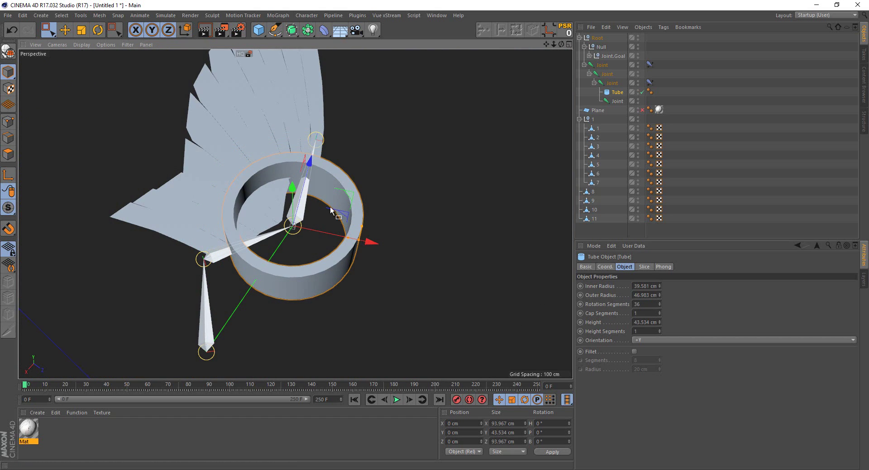
{"action": "mouse_move", "coordinate": [330, 210]}
{"action": "left_mouse_down", "text": "alt"}
{"action": "mouse_move", "coordinate": [339, 233]}
{"action": "mouse_move", "coordinate": [357, 229]}
{"action": "left_mouse_up", "text": "alt"}
{"action": "middle_click", "coordinate": [433, 166]}
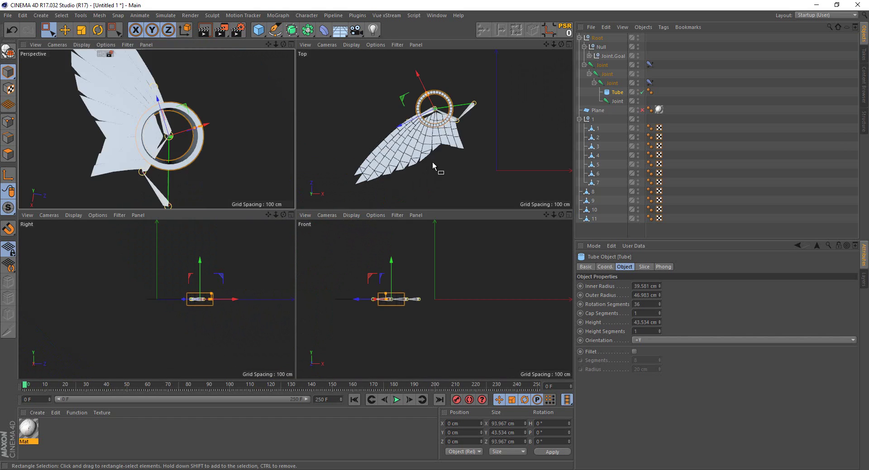
{"action": "middle_click", "coordinate": [433, 166]}
{"action": "scroll", "coordinate": [287, 155], "scroll_direction": "up", "scroll_amount": 5}
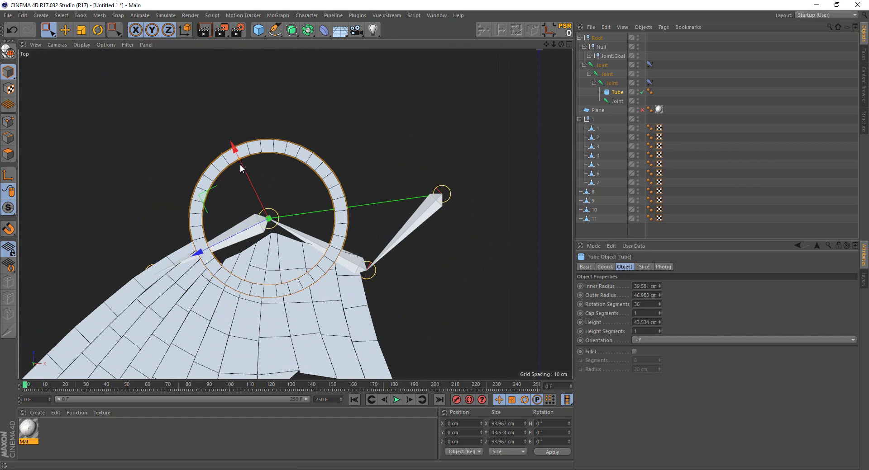
{"action": "left_click_drag", "start_coordinate": [245, 165], "coordinate": [246, 175]}
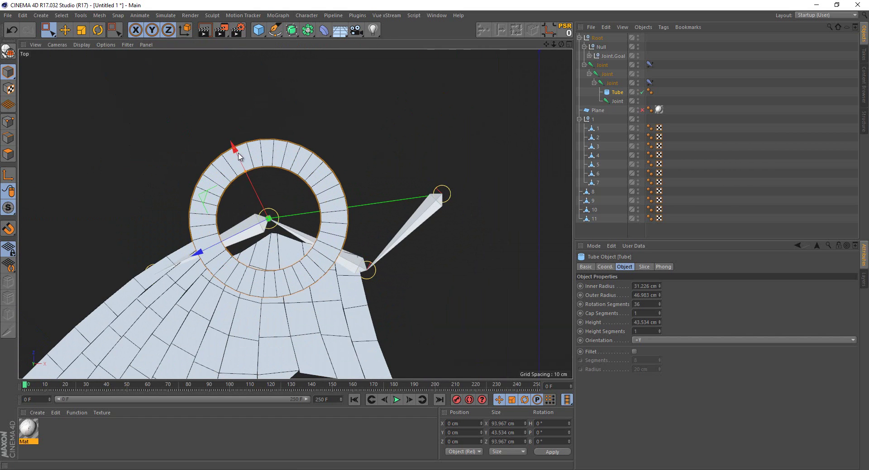
{"action": "left_click_drag", "start_coordinate": [658, 295], "coordinate": [659, 295]}
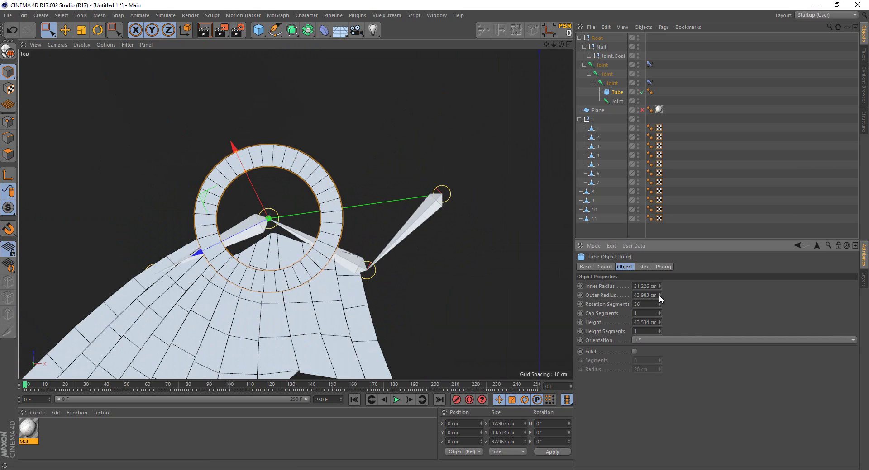
{"action": "left_click", "coordinate": [659, 295]}
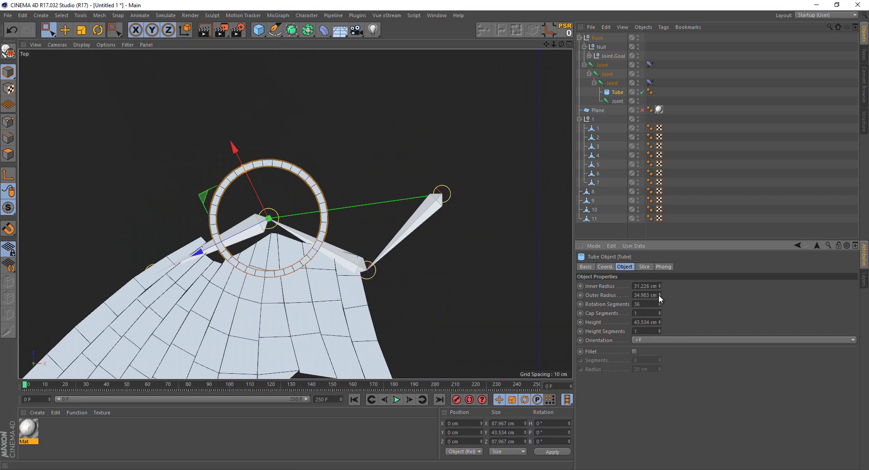
{"action": "mouse_move", "coordinate": [245, 171]}
{"action": "left_mouse_down"}
{"action": "mouse_move", "coordinate": [251, 180]}
{"action": "mouse_move", "coordinate": [321, 178]}
{"action": "mouse_move", "coordinate": [636, 313]}
{"action": "left_mouse_up"}
Confirm the flat ring height in the perspective view and reselect the tube
{"action": "key", "text": "F1"}
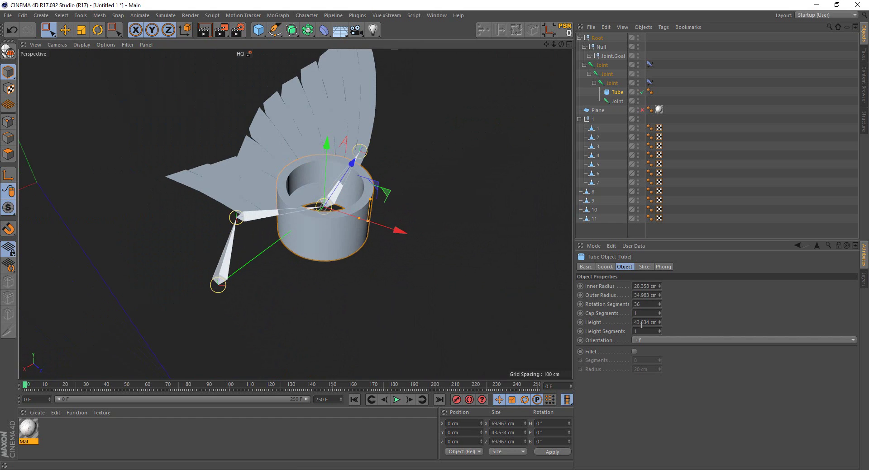
{"action": "left_click", "coordinate": [641, 323]}
{"action": "type", "text": "5"}
{"action": "key", "text": "Return"}
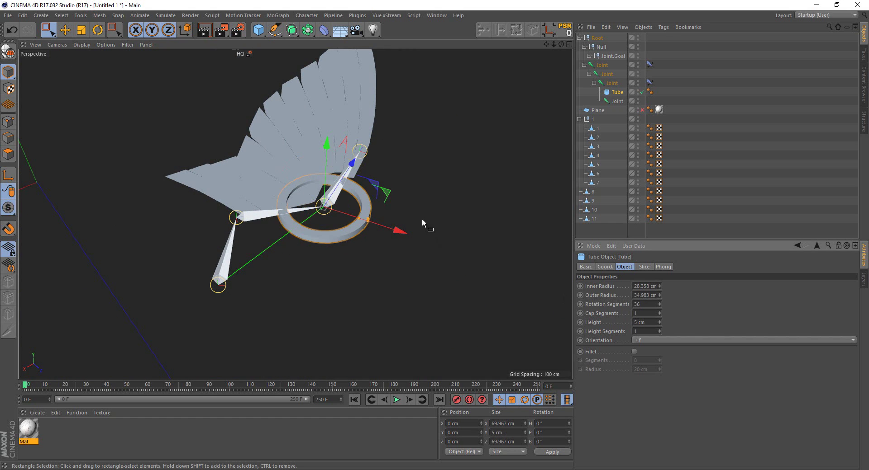
{"action": "left_click", "coordinate": [422, 218]}
{"action": "scroll", "coordinate": [366, 164], "scroll_direction": "up", "scroll_amount": 3}
{"action": "left_click", "coordinate": [371, 253]}
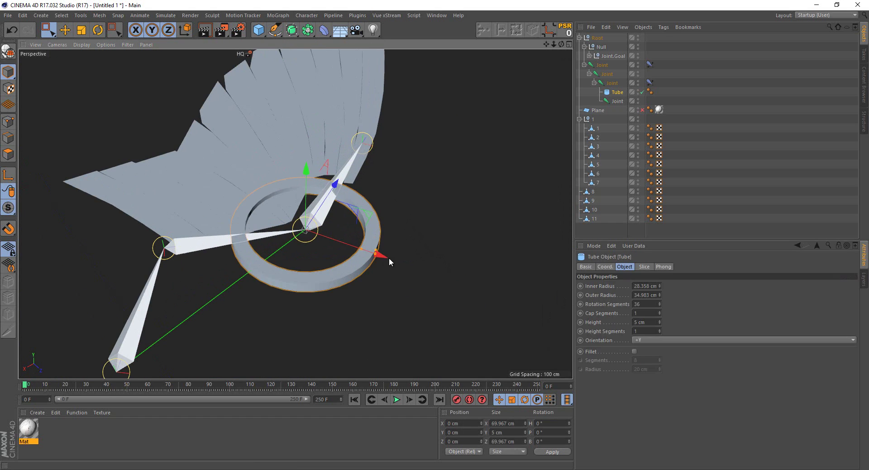
Raise rotation segments to 91, enable Fillet with a small radius, and inspect the ring
{"action": "left_click_drag", "start_coordinate": [659, 305], "coordinate": [659, 305]}
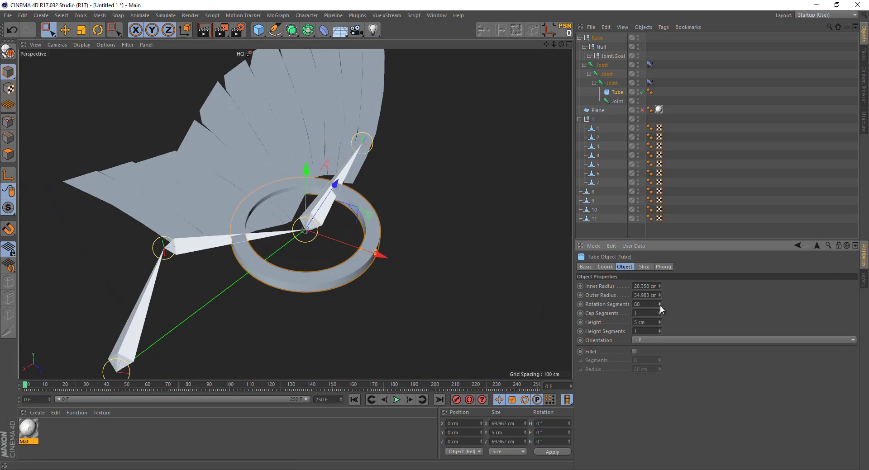
{"action": "left_click", "coordinate": [633, 351]}
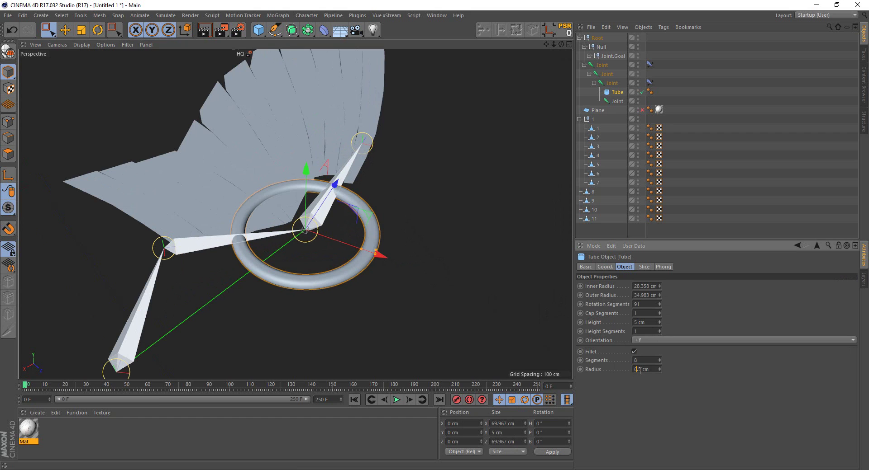
{"action": "key", "text": "Return"}
{"action": "scroll", "coordinate": [333, 251], "scroll_direction": "up", "scroll_amount": 3}
{"action": "left_click", "coordinate": [480, 232]}
{"action": "scroll", "coordinate": [387, 255], "scroll_direction": "down", "scroll_amount": 2}
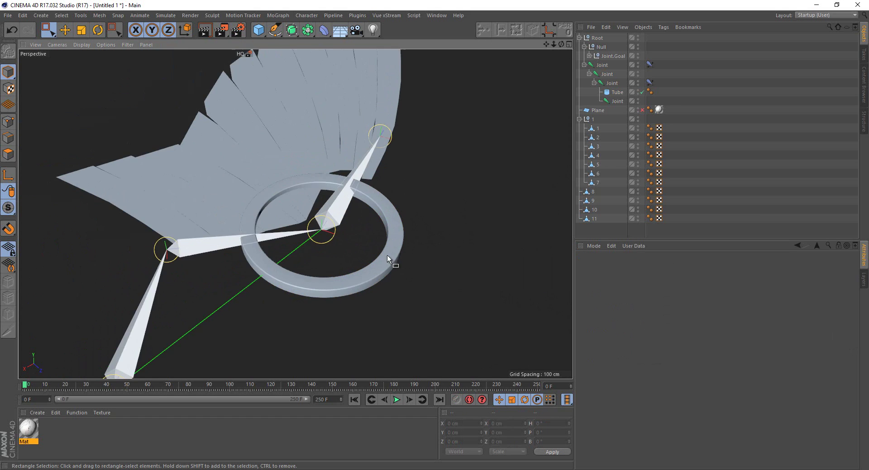
{"action": "mouse_move", "coordinate": [387, 255]}
{"action": "left_mouse_down", "text": "alt"}
{"action": "mouse_move", "coordinate": [406, 227]}
{"action": "mouse_move", "coordinate": [496, 207]}
{"action": "mouse_move", "coordinate": [448, 183]}
{"action": "left_mouse_up", "text": "alt"}
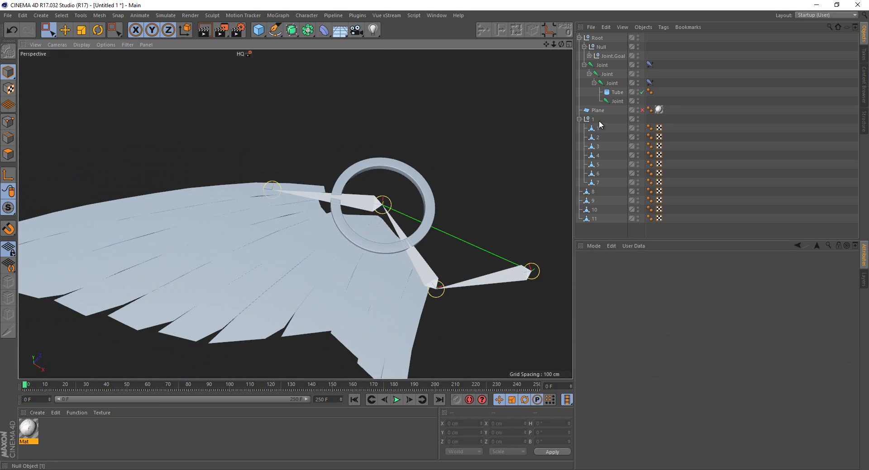
Add a Cube under the joint, reset it to the joint's origin, and set Size Y to 5
{"action": "left_click", "coordinate": [615, 92]}
{"action": "left_click", "coordinate": [258, 30]}
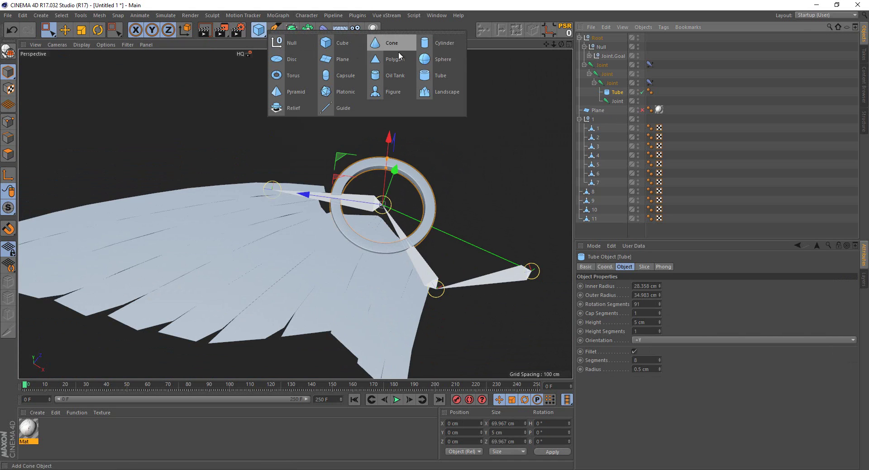
{"action": "left_click_drag", "start_coordinate": [326, 42], "coordinate": [615, 102]}
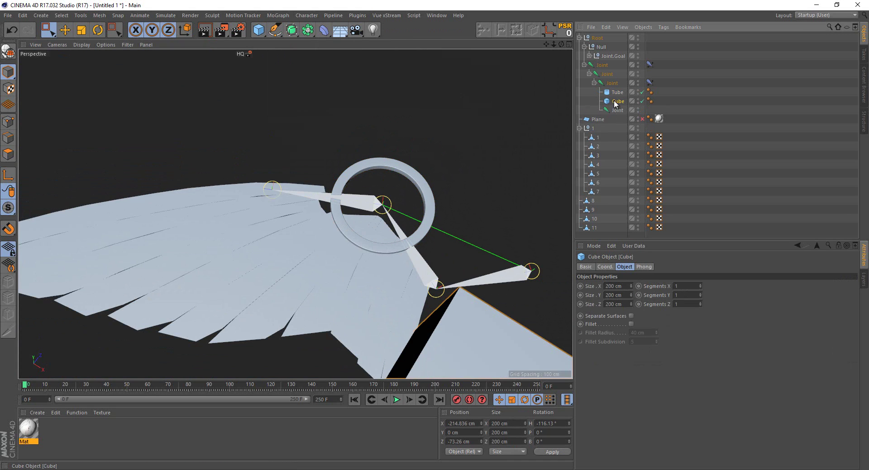
{"action": "left_click", "coordinate": [565, 31]}
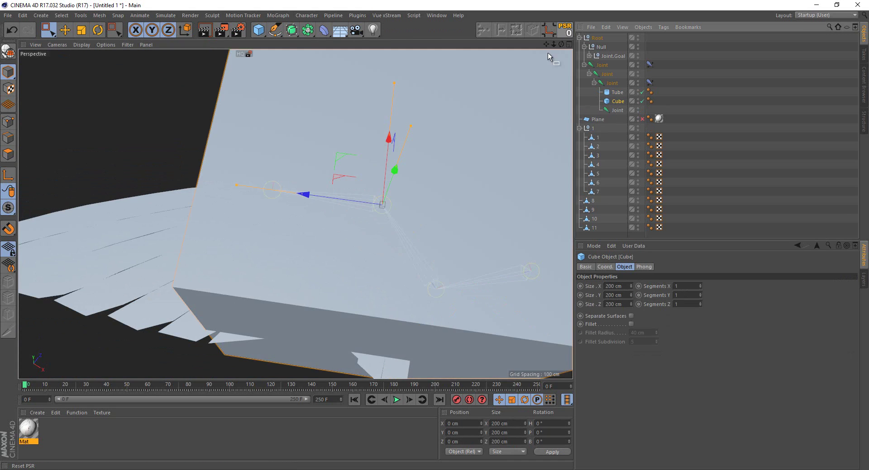
{"action": "double_click", "coordinate": [628, 295]}
{"action": "type", "text": "5"}
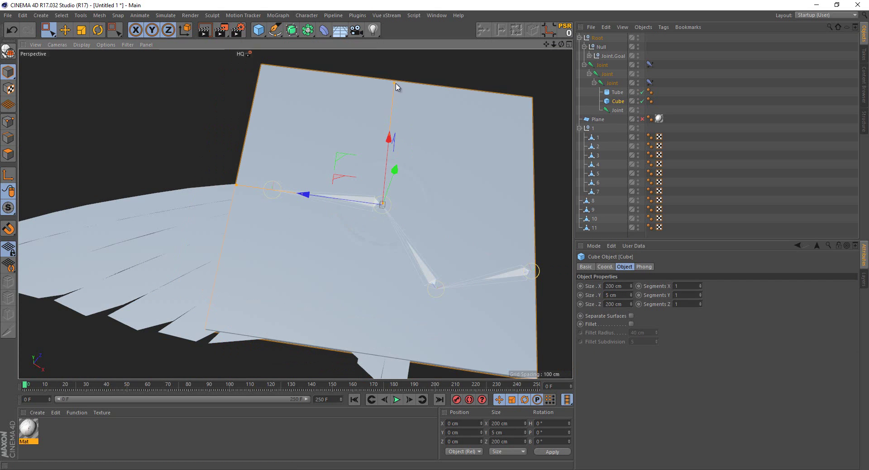
Shrink the cube into a small plate and duplicate it as Cube.1
{"action": "mouse_move", "coordinate": [396, 84]}
{"action": "left_mouse_down"}
{"action": "mouse_move", "coordinate": [399, 173]}
{"action": "mouse_move", "coordinate": [382, 178]}
{"action": "left_mouse_up"}
{"action": "mouse_move", "coordinate": [235, 185]}
{"action": "left_mouse_down"}
{"action": "mouse_move", "coordinate": [349, 207]}
{"action": "mouse_move", "coordinate": [270, 195]}
{"action": "left_mouse_up"}
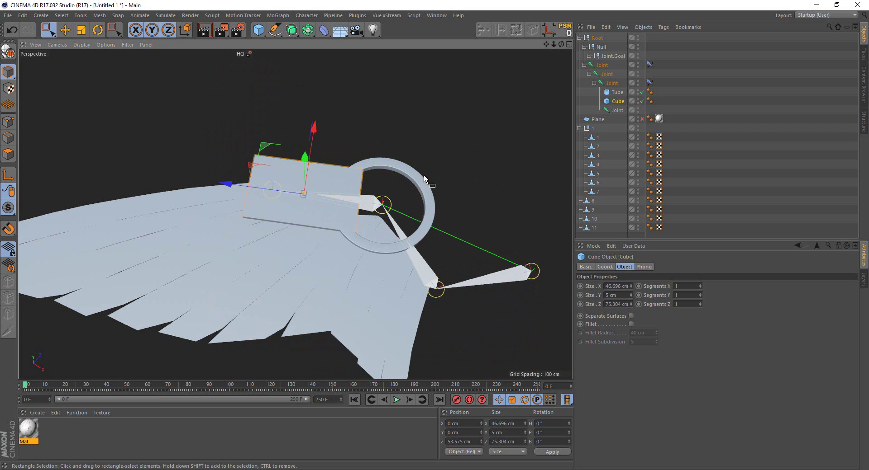
{"action": "left_click", "coordinate": [616, 105]}
{"action": "left_click_drag", "start_coordinate": [616, 85], "coordinate": [610, 89], "text": "ctrl"}
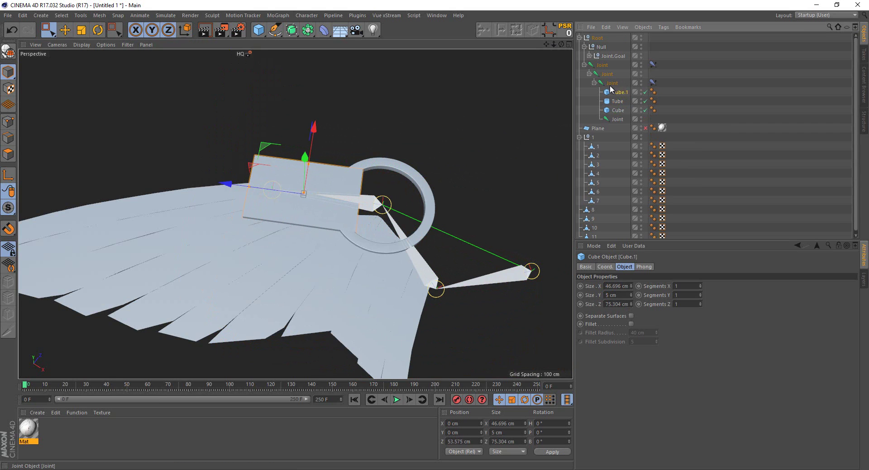
Make the original Cube editable and switch to a maximized Top view
{"action": "left_click", "coordinate": [611, 113]}
{"action": "left_click", "coordinate": [9, 50]}
{"action": "middle_click", "coordinate": [411, 126]}
{"action": "middle_click", "coordinate": [411, 126]}
In Points mode, select one corner point of the plate and pull it down-left
{"action": "scroll", "coordinate": [403, 134], "scroll_direction": "down", "scroll_amount": 3}
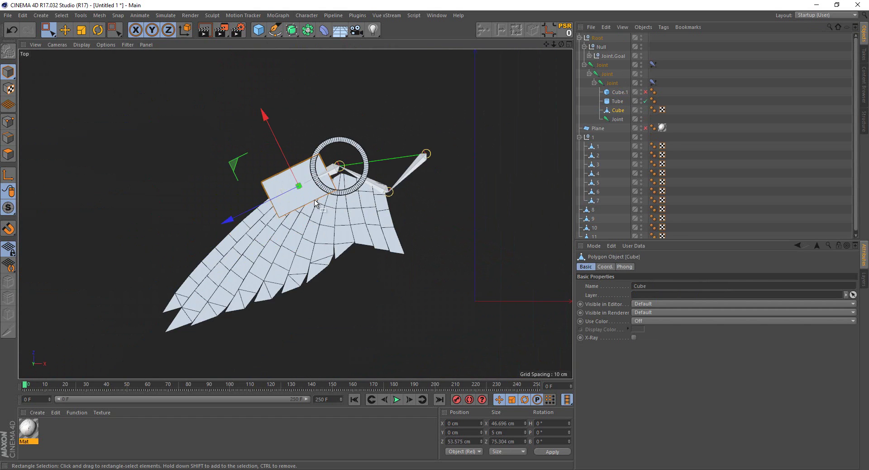
{"action": "scroll", "coordinate": [64, 161], "scroll_direction": "up", "scroll_amount": 5}
{"action": "left_click", "coordinate": [8, 122]}
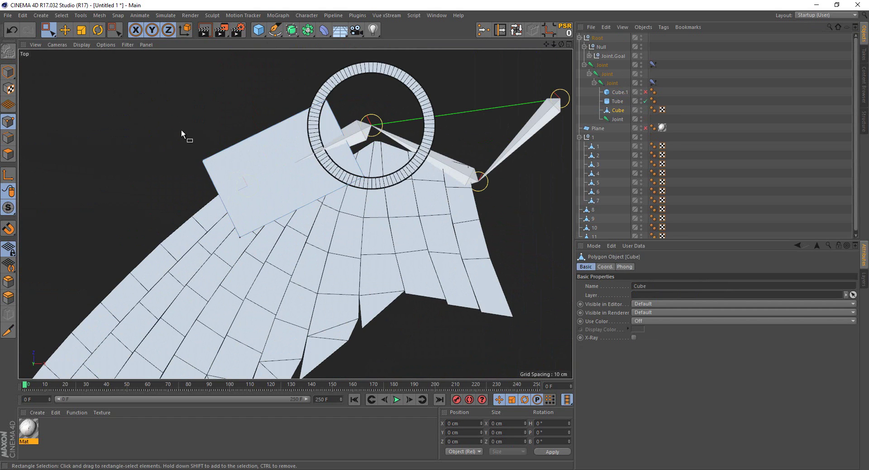
{"action": "left_click_drag", "start_coordinate": [181, 128], "coordinate": [213, 188]}
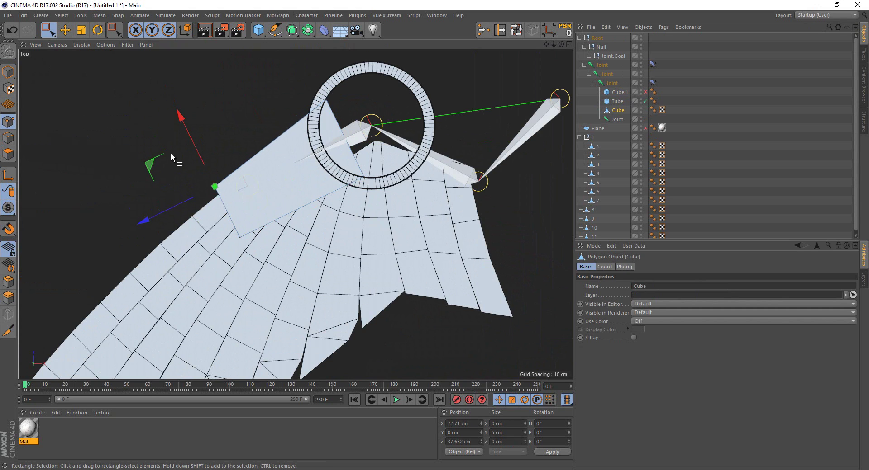
{"action": "left_click_drag", "start_coordinate": [170, 158], "coordinate": [137, 182]}
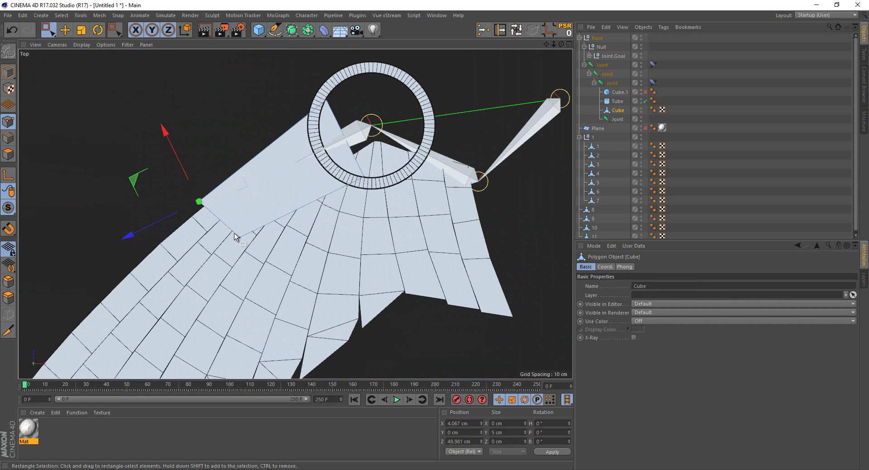
{"action": "mouse_move", "coordinate": [178, 217]}
{"action": "left_mouse_down"}
{"action": "mouse_move", "coordinate": [154, 218]}
{"action": "mouse_move", "coordinate": [140, 232]}
{"action": "left_mouse_up"}
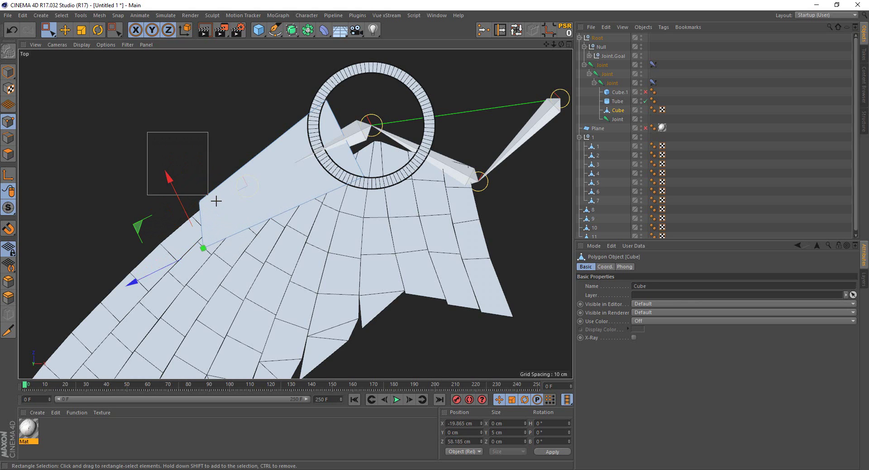
Move the plate's upper corner point down-left, then select the neighbouring corner points together
{"action": "left_click_drag", "start_coordinate": [208, 132], "coordinate": [192, 218]}
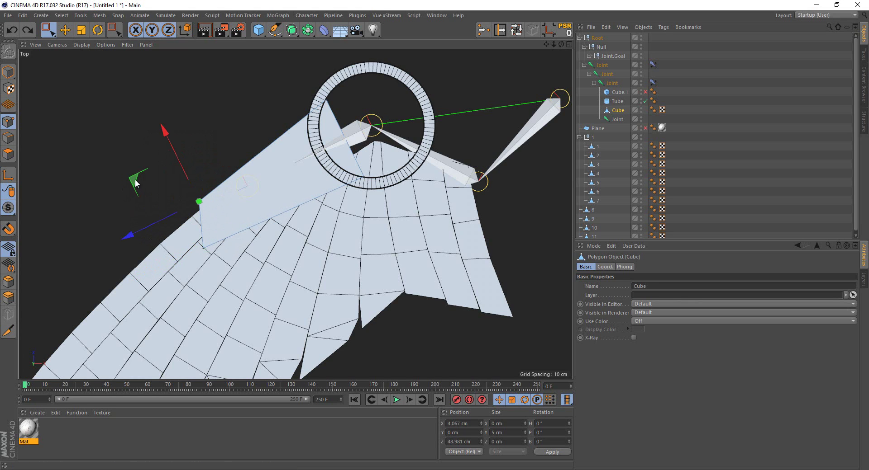
{"action": "mouse_move", "coordinate": [135, 182]}
{"action": "left_mouse_down"}
{"action": "mouse_move", "coordinate": [125, 199]}
{"action": "mouse_move", "coordinate": [133, 176]}
{"action": "mouse_move", "coordinate": [163, 200]}
{"action": "left_mouse_up"}
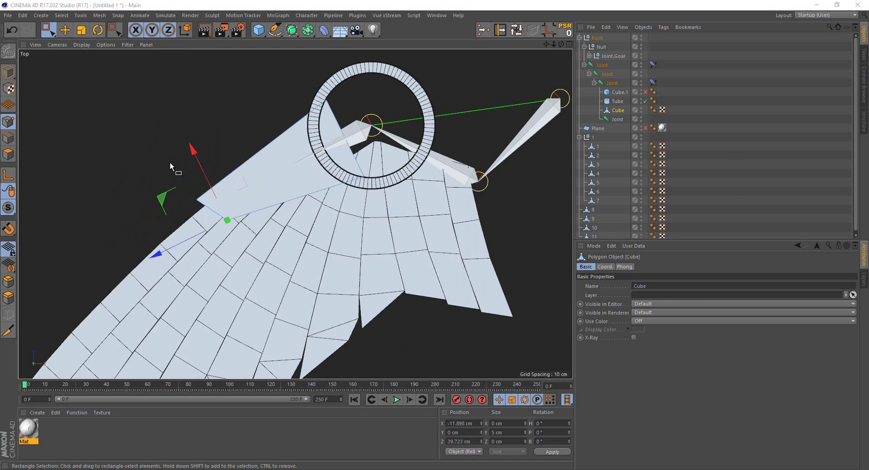
{"action": "mouse_move", "coordinate": [235, 226]}
{"action": "left_mouse_down"}
{"action": "mouse_move", "coordinate": [163, 201]}
{"action": "mouse_move", "coordinate": [134, 209]}
{"action": "left_mouse_up"}
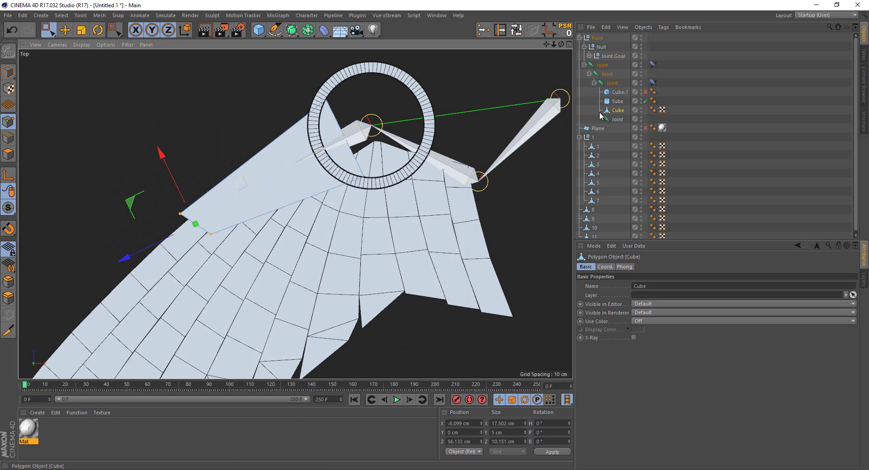
Add a Boole, place the Cube inside it, and enable Create single object
{"action": "left_click", "coordinate": [311, 32]}
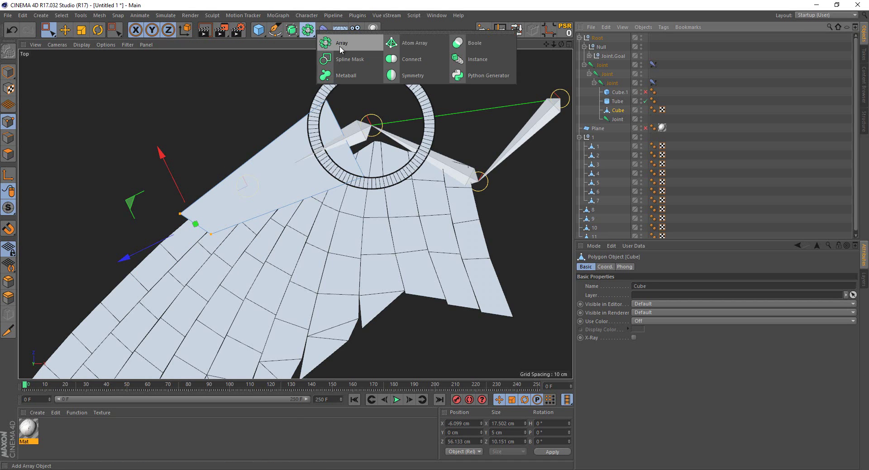
{"action": "left_click", "coordinate": [459, 44]}
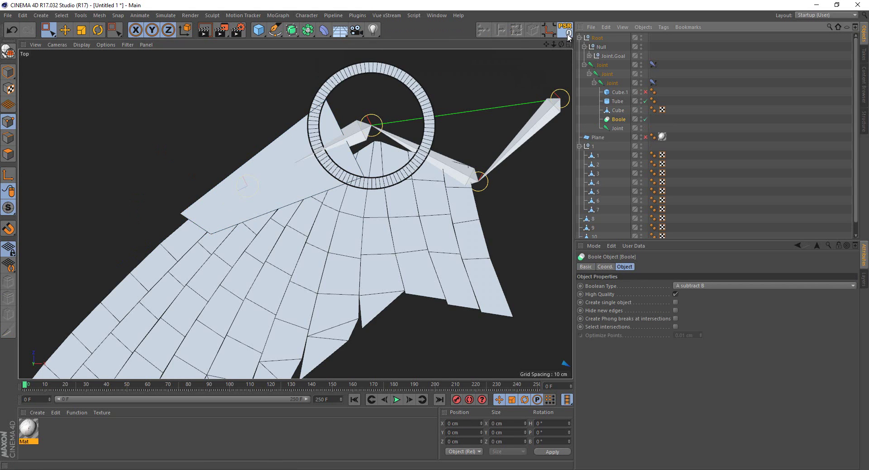
{"action": "left_click", "coordinate": [616, 118]}
{"action": "left_click_drag", "start_coordinate": [613, 120], "coordinate": [614, 120]}
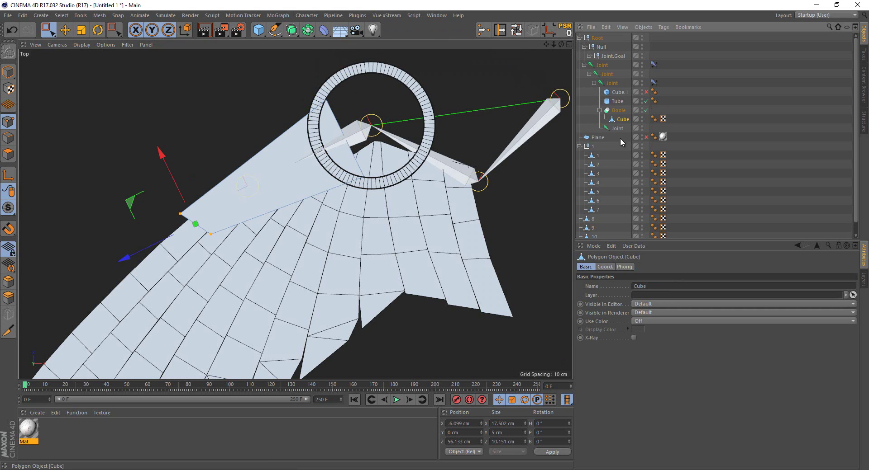
{"action": "left_click", "coordinate": [618, 110]}
{"action": "left_click", "coordinate": [675, 303]}
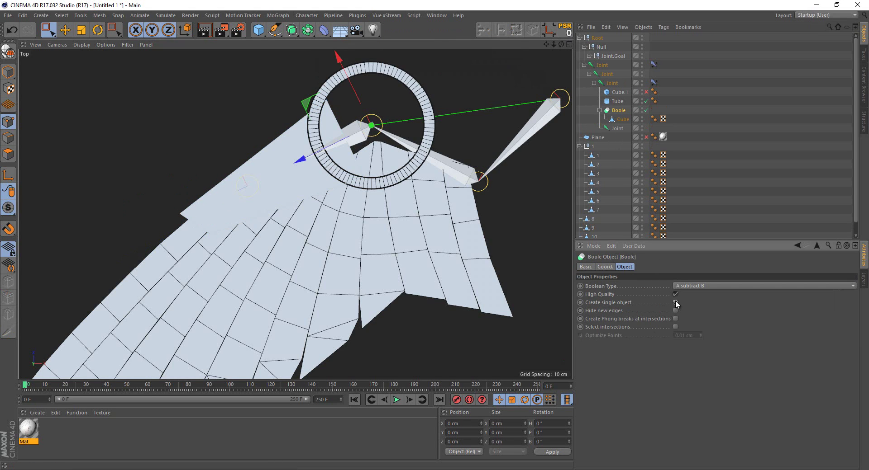
Add a Cylinder inside the Boole, positioned at the joint's origin
{"action": "left_click", "coordinate": [618, 119]}
{"action": "left_click", "coordinate": [261, 36]}
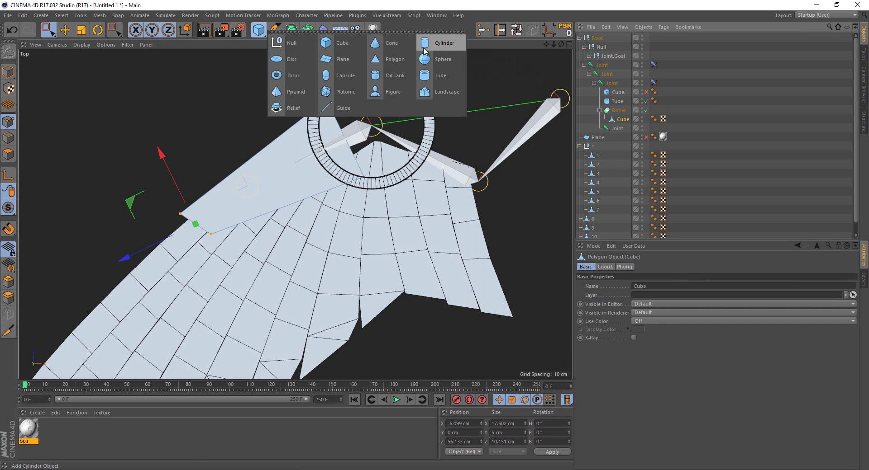
{"action": "left_click", "coordinate": [432, 47]}
{"action": "left_click", "coordinate": [564, 30]}
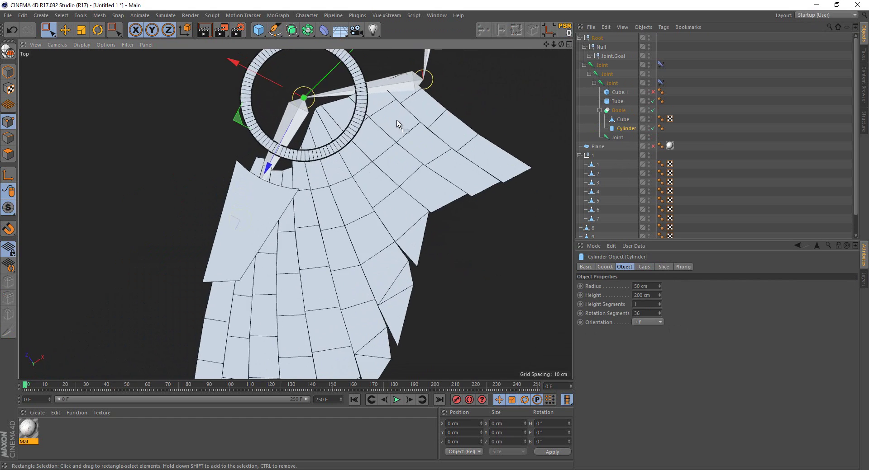
Orbit the perspective view around the wing to inspect the cylinder's cut in the plate
{"action": "middle_click", "coordinate": [212, 123]}
{"action": "middle_click", "coordinate": [212, 126]}
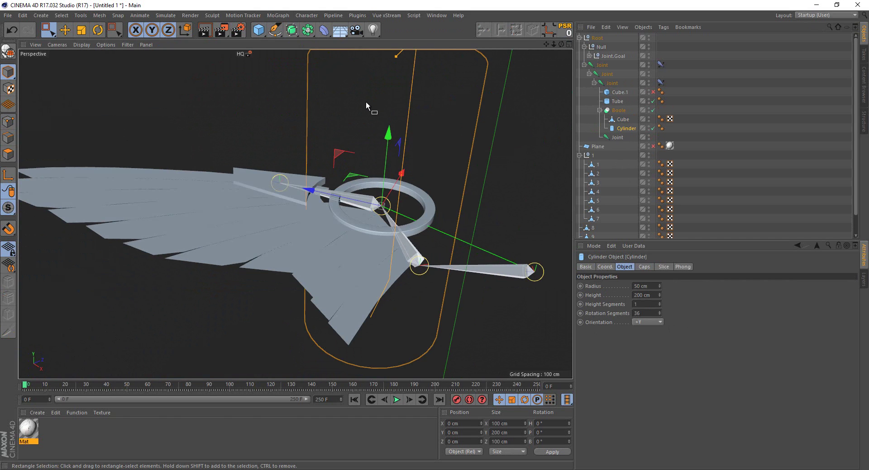
{"action": "mouse_move", "coordinate": [365, 101]}
{"action": "left_mouse_down", "text": "alt"}
{"action": "mouse_move", "coordinate": [411, 141]}
{"action": "mouse_move", "coordinate": [423, 140]}
{"action": "left_mouse_up", "text": "alt"}
{"action": "scroll", "coordinate": [421, 131], "scroll_direction": "up", "scroll_amount": 5}
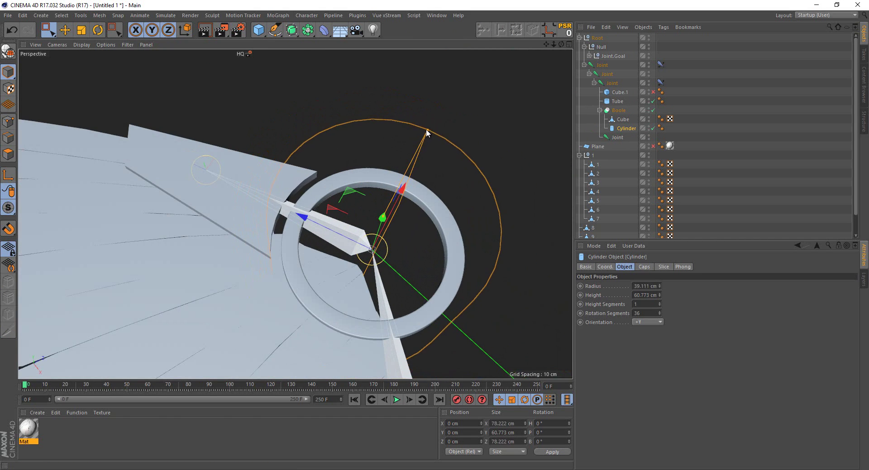
{"action": "scroll", "coordinate": [357, 135], "scroll_direction": "down", "scroll_amount": 5}
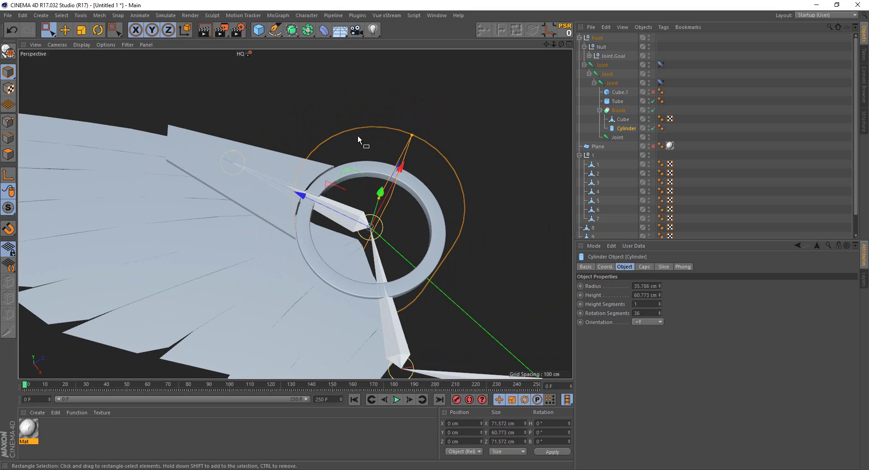
{"action": "left_click_drag", "start_coordinate": [357, 134], "coordinate": [449, 115], "text": "alt"}
{"action": "left_click", "coordinate": [448, 115]}
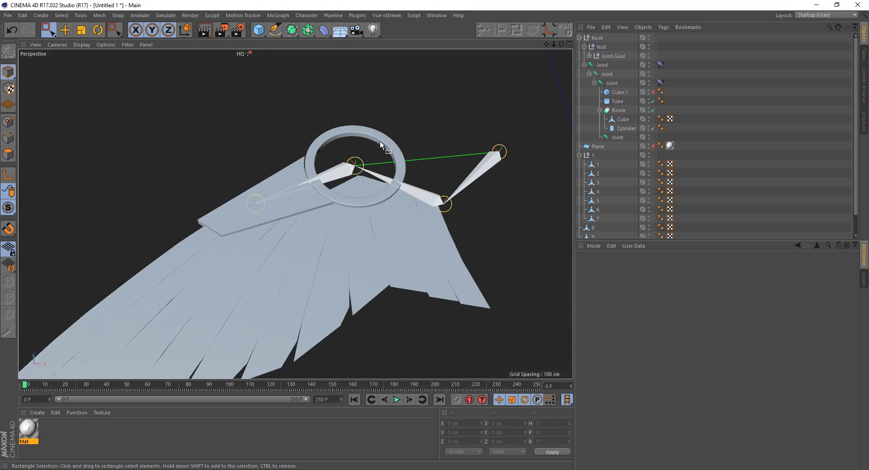
{"action": "left_click_drag", "start_coordinate": [379, 141], "coordinate": [345, 167], "text": "alt"}
{"action": "left_click_drag", "start_coordinate": [406, 205], "coordinate": [547, 167], "text": "alt"}
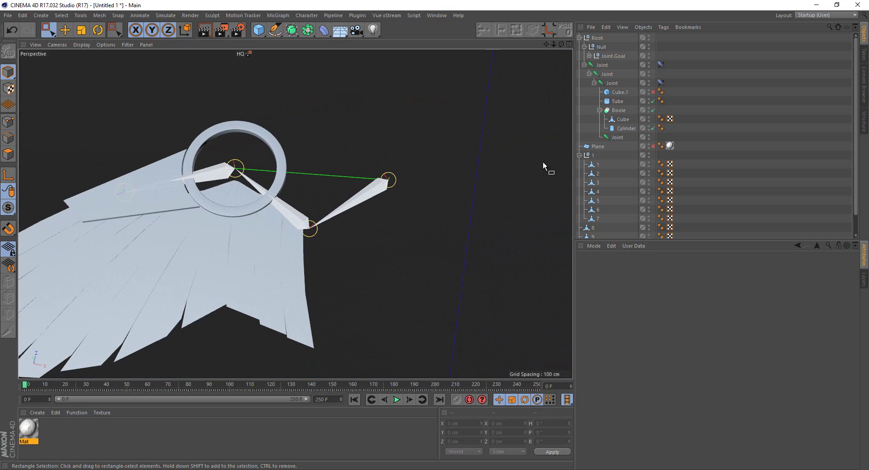
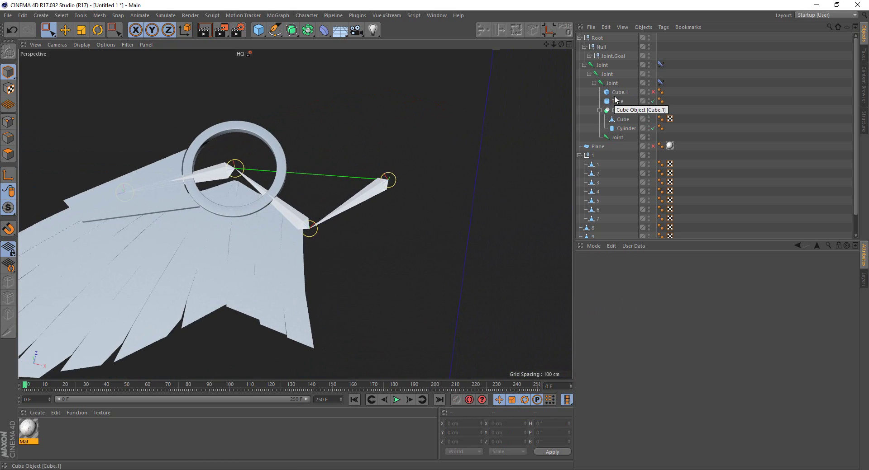
Parent the cylinder under the second joint and add a Symmetry object
{"action": "left_click_drag", "start_coordinate": [626, 128], "coordinate": [605, 81]}
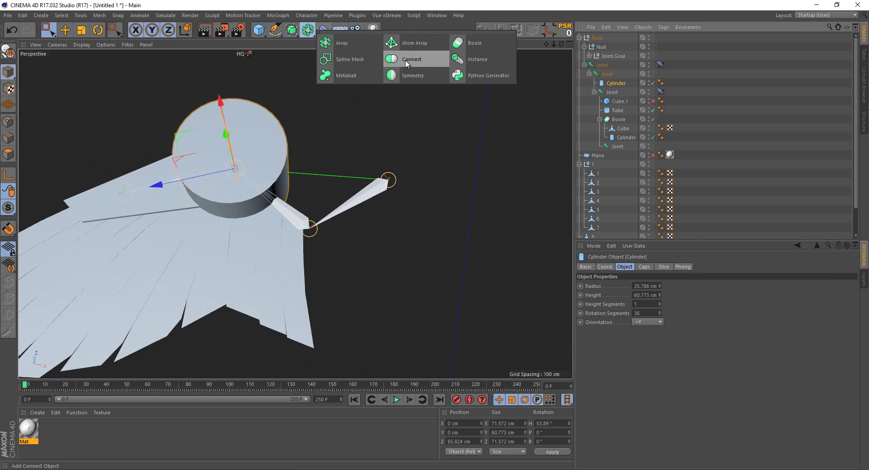
{"action": "left_click_drag", "start_coordinate": [314, 31], "coordinate": [406, 60]}
Reset the cylinder onto the joint and flatten it to a 5 cm high disc of radius 13.752 cm
{"action": "key", "text": "Up"}
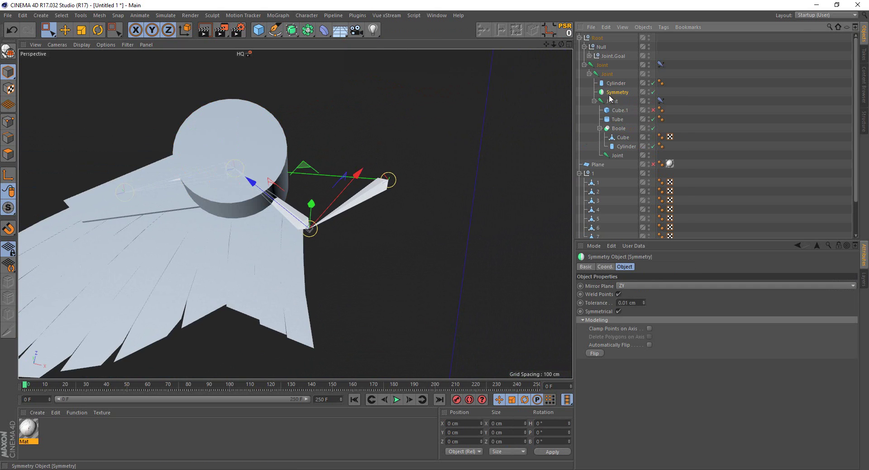
{"action": "left_click", "coordinate": [569, 35]}
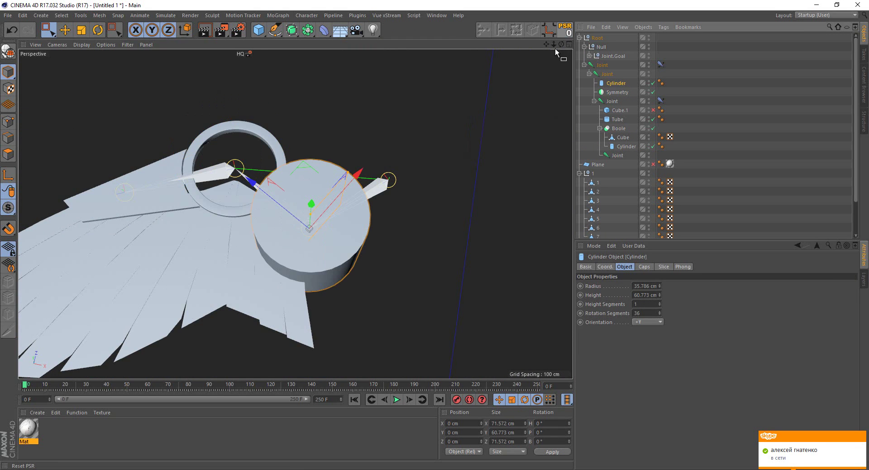
{"action": "scroll", "coordinate": [312, 246], "scroll_direction": "up", "scroll_amount": 3}
{"action": "left_click_drag", "start_coordinate": [325, 219], "coordinate": [322, 254]}
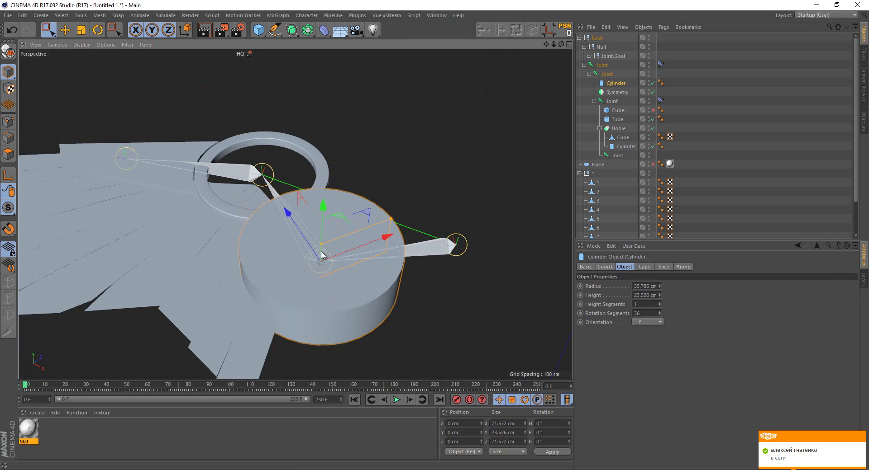
{"action": "left_click", "coordinate": [642, 295]}
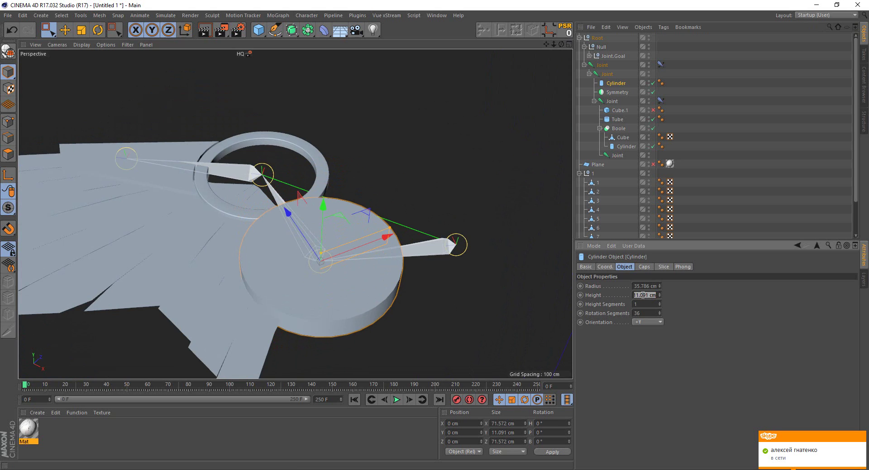
{"action": "key", "text": "Return"}
{"action": "scroll", "coordinate": [313, 290], "scroll_direction": "up", "scroll_amount": 2}
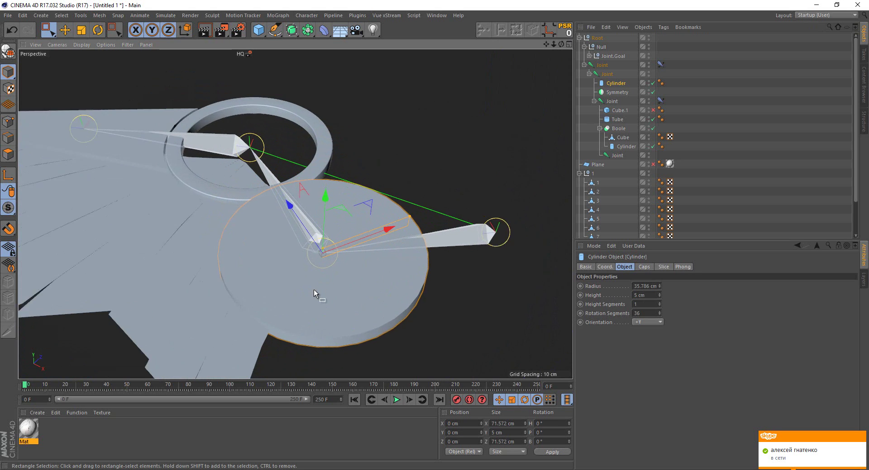
{"action": "scroll", "coordinate": [314, 289], "scroll_direction": "up", "scroll_amount": 2}
{"action": "mouse_move", "coordinate": [428, 204]}
{"action": "left_mouse_down"}
{"action": "mouse_move", "coordinate": [409, 223]}
{"action": "mouse_move", "coordinate": [368, 233]}
{"action": "mouse_move", "coordinate": [328, 210]}
{"action": "mouse_move", "coordinate": [389, 260]}
{"action": "mouse_move", "coordinate": [376, 237]}
{"action": "mouse_move", "coordinate": [403, 226]}
{"action": "left_mouse_up"}
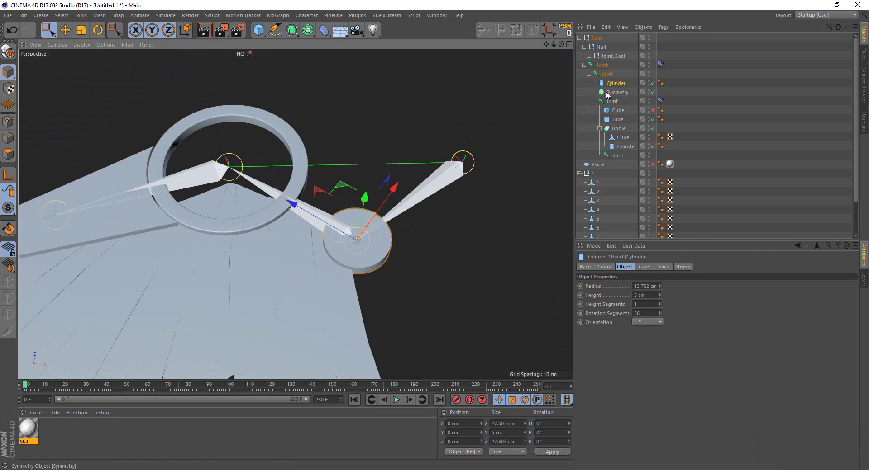
Copy the cylinder under Symmetry, set its height to 3 cm and lower it slightly
{"action": "left_click", "coordinate": [609, 92]}
{"action": "left_click", "coordinate": [612, 86]}
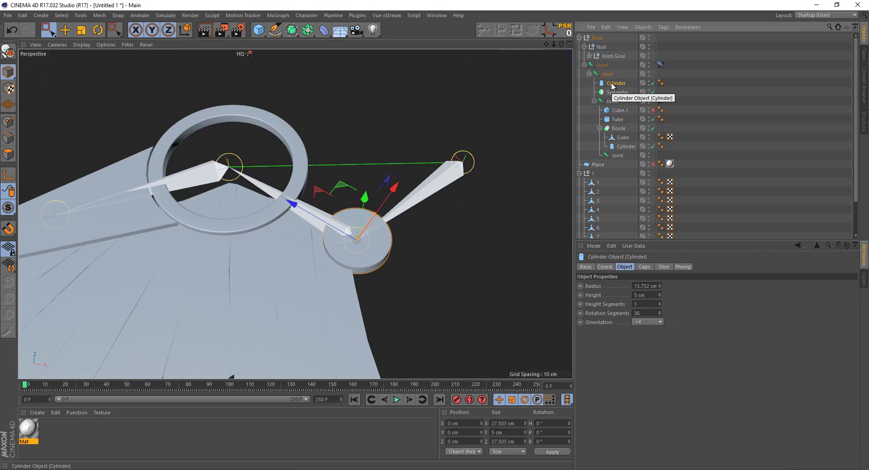
{"action": "mouse_move", "coordinate": [611, 85]}
{"action": "left_mouse_down"}
{"action": "mouse_move", "coordinate": [612, 107]}
{"action": "mouse_move", "coordinate": [609, 86]}
{"action": "left_mouse_up"}
{"action": "mouse_move", "coordinate": [374, 224]}
{"action": "left_mouse_down", "text": "alt"}
{"action": "mouse_move", "coordinate": [334, 170]}
{"action": "mouse_move", "coordinate": [343, 122]}
{"action": "left_mouse_up", "text": "alt"}
{"action": "scroll", "coordinate": [334, 170], "scroll_direction": "up", "scroll_amount": 3}
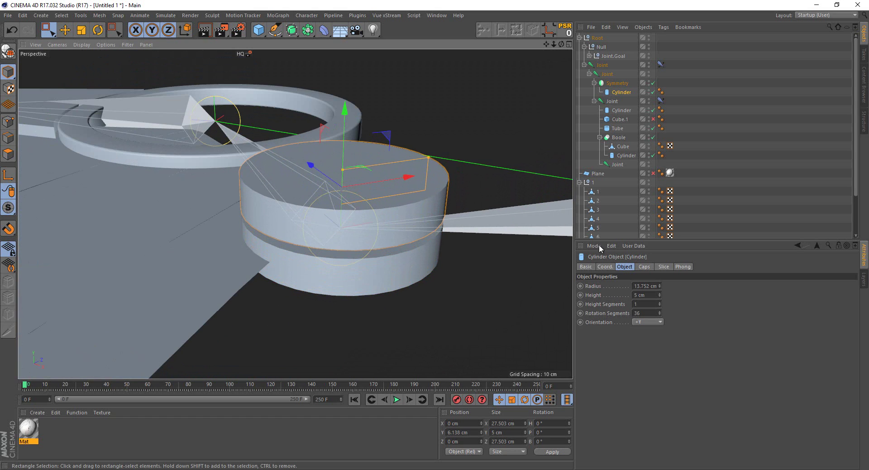
{"action": "left_click", "coordinate": [660, 297]}
{"action": "left_click", "coordinate": [660, 297]}
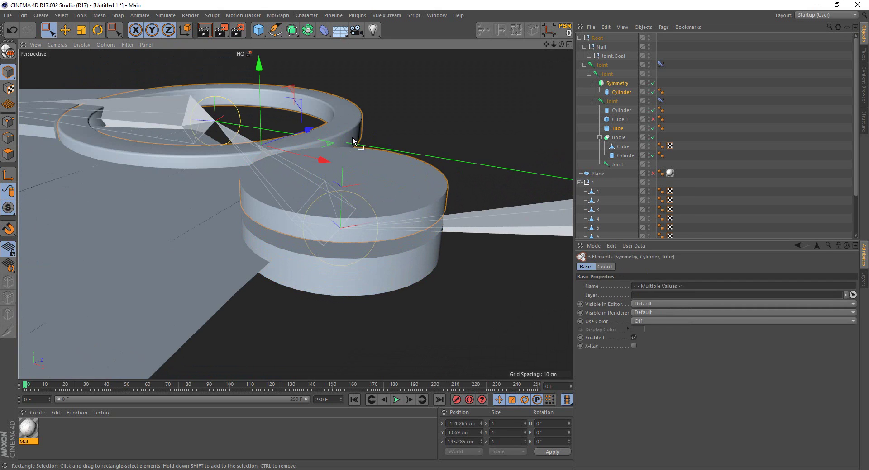
{"action": "left_click_drag", "start_coordinate": [346, 132], "coordinate": [347, 145]}
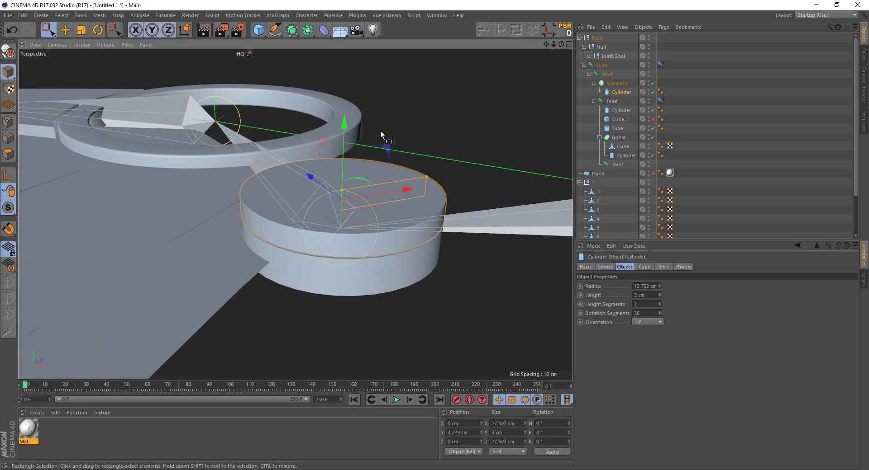
Set the Symmetry mirror plane to XZ and shrink the disc radius to 12.203 cm
{"action": "left_click", "coordinate": [625, 82]}
{"action": "left_click", "coordinate": [653, 285]}
{"action": "left_click", "coordinate": [650, 295]}
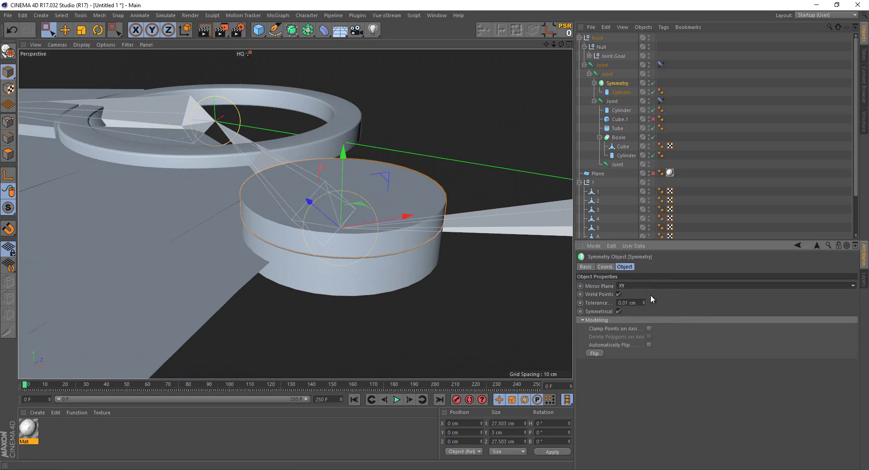
{"action": "scroll", "coordinate": [653, 287], "scroll_direction": "down", "scroll_amount": 1}
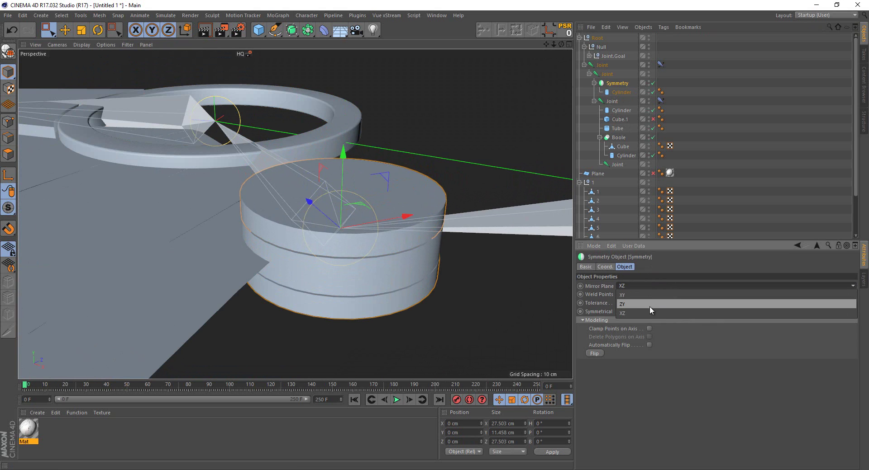
{"action": "mouse_move", "coordinate": [460, 289]}
{"action": "left_mouse_down", "text": "alt"}
{"action": "mouse_move", "coordinate": [368, 268]}
{"action": "mouse_move", "coordinate": [390, 276]}
{"action": "mouse_move", "coordinate": [387, 261]}
{"action": "left_mouse_up", "text": "alt"}
{"action": "scroll", "coordinate": [387, 261], "scroll_direction": "up", "scroll_amount": 2}
{"action": "left_click", "coordinate": [412, 219]}
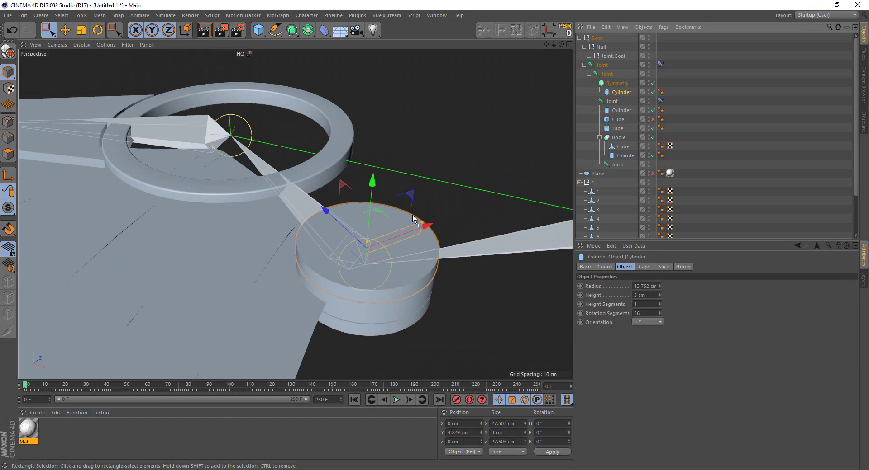
{"action": "left_click_drag", "start_coordinate": [418, 223], "coordinate": [416, 228]}
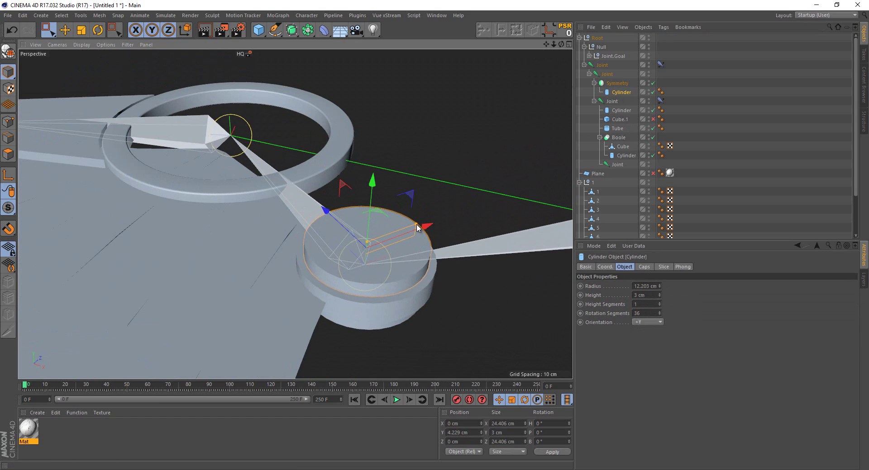
{"action": "mouse_move", "coordinate": [362, 236]}
{"action": "left_mouse_down", "text": "alt"}
{"action": "mouse_move", "coordinate": [420, 273]}
{"action": "mouse_move", "coordinate": [417, 253]}
{"action": "mouse_move", "coordinate": [422, 285]}
{"action": "left_mouse_up", "text": "alt"}
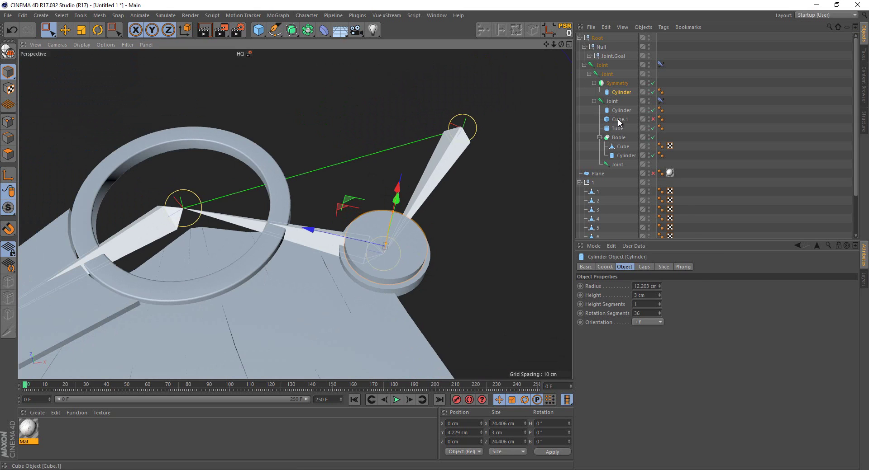
Copy Cube.1 under the second joint, reset it to the joint's origin and make it visible
{"action": "left_click", "coordinate": [620, 120]}
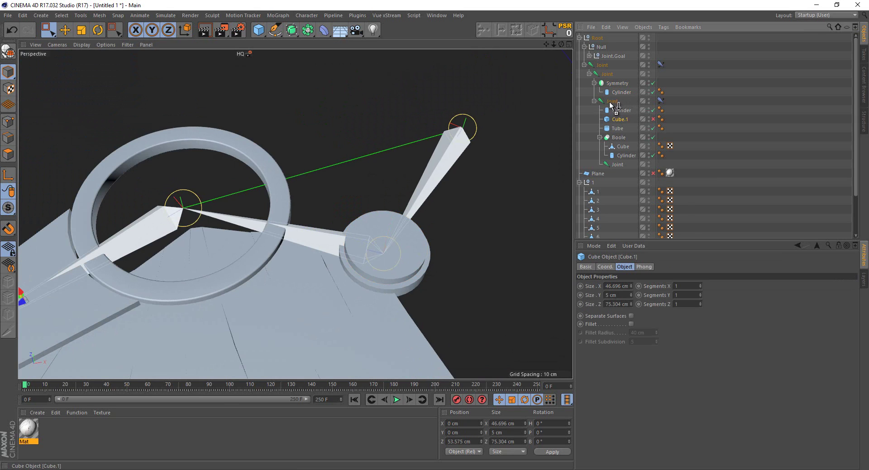
{"action": "left_click_drag", "start_coordinate": [610, 80], "coordinate": [611, 82], "text": "ctrl"}
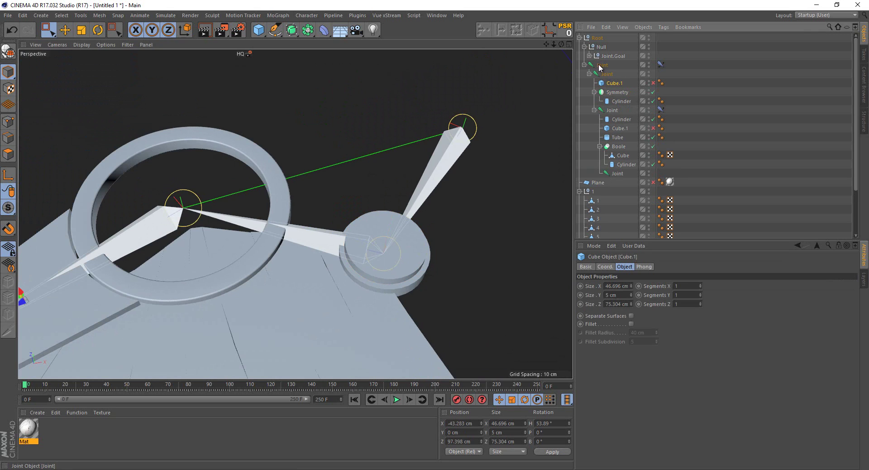
{"action": "left_click", "coordinate": [567, 30]}
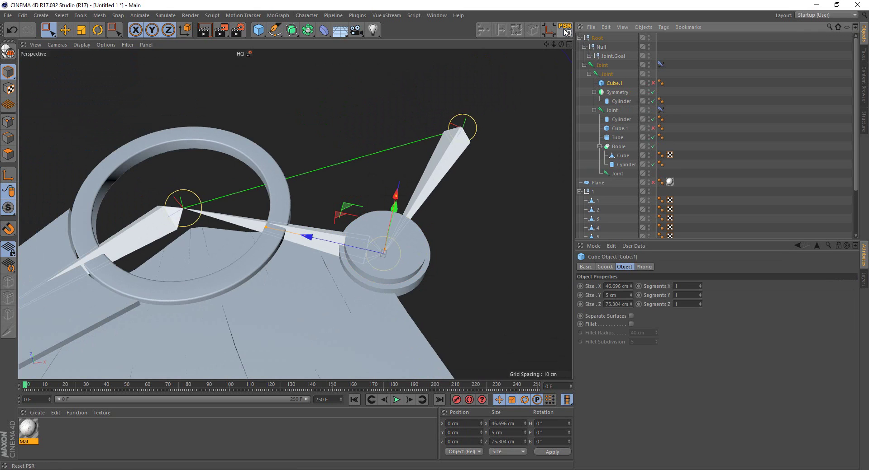
{"action": "left_click", "coordinate": [653, 83]}
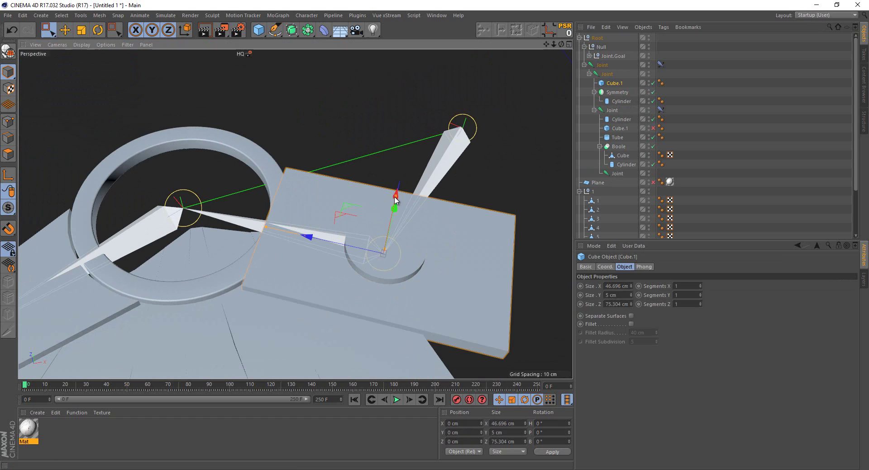
Size the plate to 21.302 cm X by 4 cm Y and make it editable in Point mode
{"action": "mouse_move", "coordinate": [392, 199]}
{"action": "left_mouse_down"}
{"action": "mouse_move", "coordinate": [387, 228]}
{"action": "mouse_move", "coordinate": [279, 248]}
{"action": "left_mouse_up"}
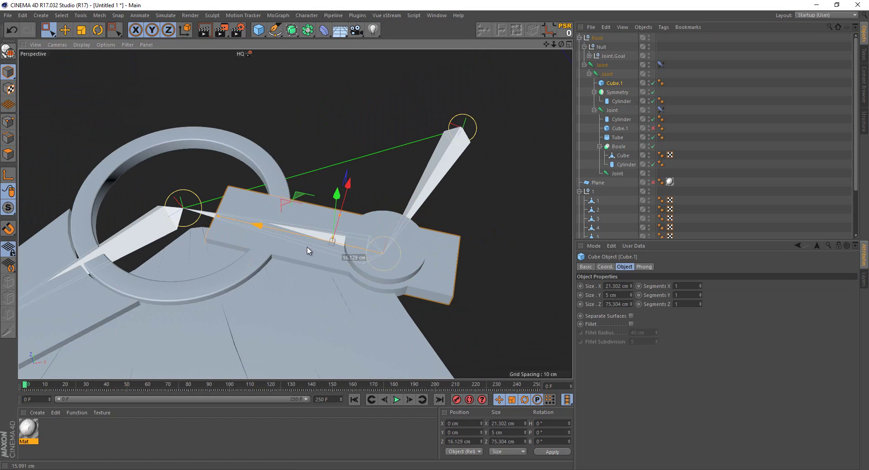
{"action": "scroll", "coordinate": [365, 296], "scroll_direction": "up", "scroll_amount": 3}
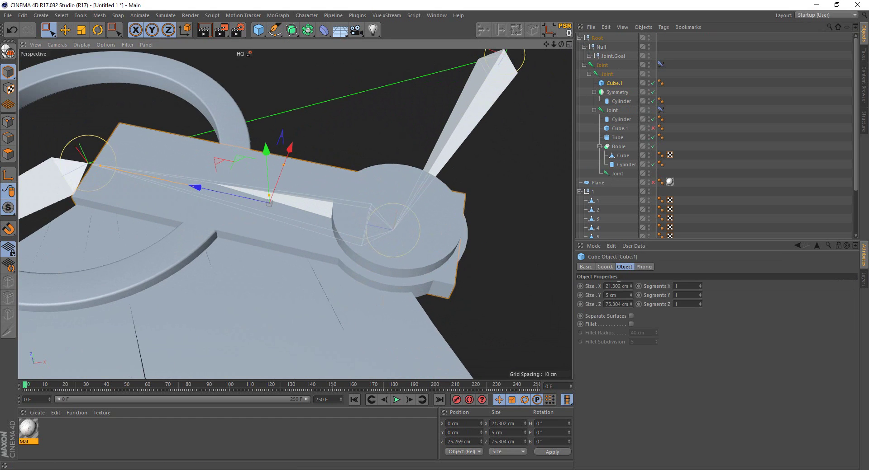
{"action": "left_click", "coordinate": [632, 298]}
{"action": "left_click_drag", "start_coordinate": [370, 287], "coordinate": [363, 186], "text": "alt"}
{"action": "left_click_drag", "start_coordinate": [406, 231], "coordinate": [375, 253], "text": "alt"}
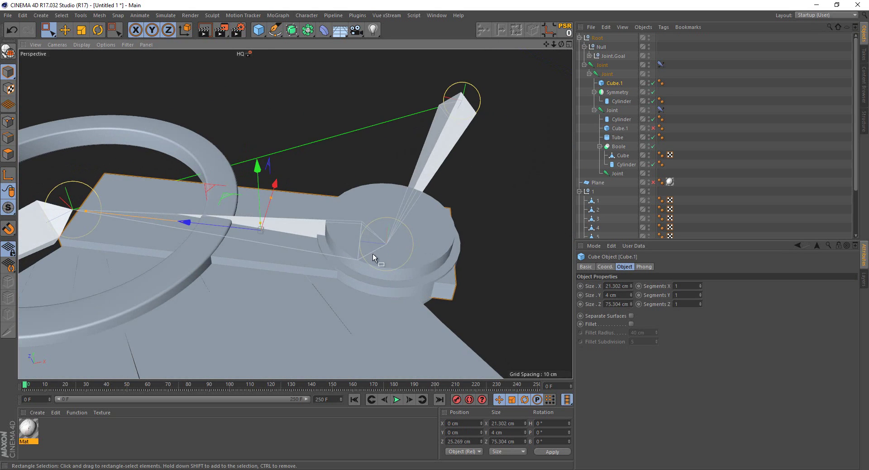
{"action": "left_click", "coordinate": [8, 50]}
{"action": "left_click", "coordinate": [8, 121]}
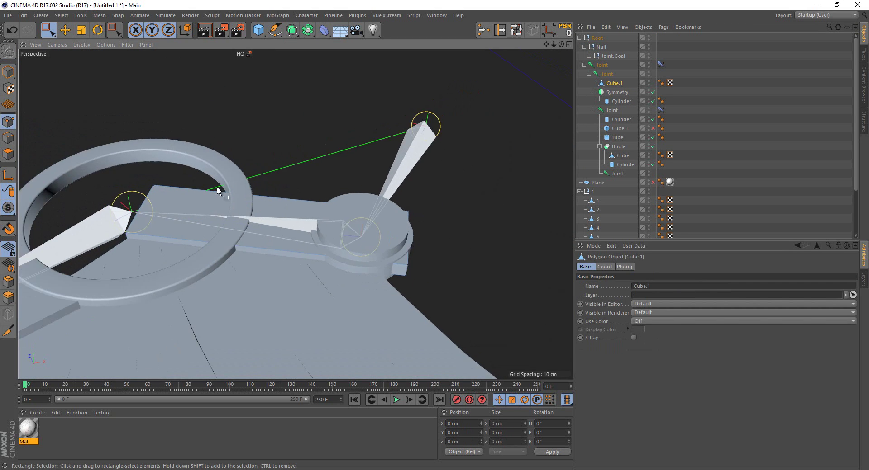
Slide the points at one end of the plate along Z to the disc
{"action": "mouse_move", "coordinate": [84, 150]}
{"action": "left_mouse_down", "text": "alt"}
{"action": "mouse_move", "coordinate": [108, 136]}
{"action": "mouse_move", "coordinate": [212, 252]}
{"action": "left_mouse_up", "text": "alt"}
{"action": "left_click_drag", "start_coordinate": [105, 211], "coordinate": [149, 214]}
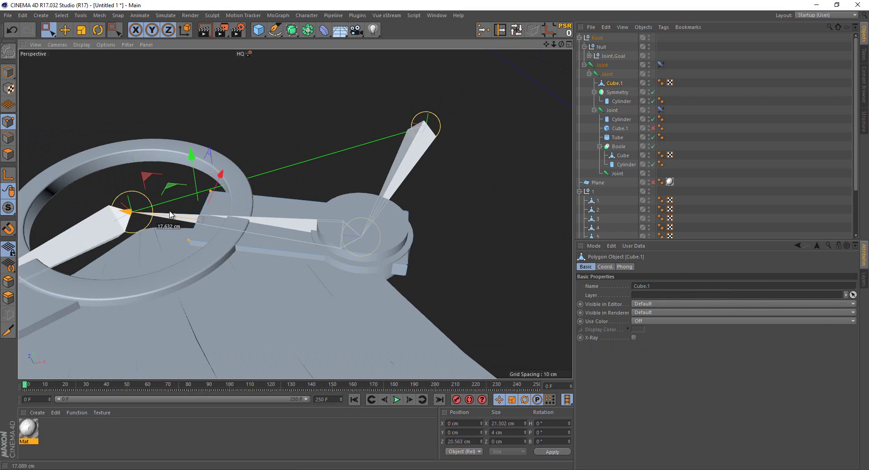
{"action": "scroll", "coordinate": [270, 224], "scroll_direction": "down", "scroll_amount": 3}
{"action": "scroll", "coordinate": [305, 180], "scroll_direction": "down", "scroll_amount": 2}
{"action": "mouse_move", "coordinate": [305, 181]}
{"action": "left_mouse_down", "text": "alt"}
{"action": "mouse_move", "coordinate": [277, 236]}
{"action": "mouse_move", "coordinate": [275, 265]}
{"action": "mouse_move", "coordinate": [257, 248]}
{"action": "mouse_move", "coordinate": [241, 256]}
{"action": "left_mouse_up", "text": "alt"}
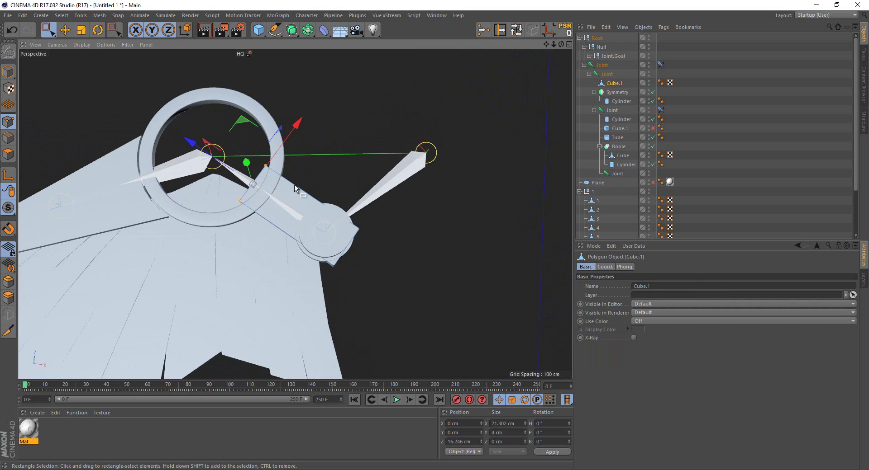
{"action": "mouse_move", "coordinate": [294, 190]}
{"action": "left_mouse_down"}
{"action": "mouse_move", "coordinate": [270, 207]}
{"action": "mouse_move", "coordinate": [259, 187]}
{"action": "left_mouse_up"}
{"action": "scroll", "coordinate": [259, 186], "scroll_direction": "up", "scroll_amount": 3}
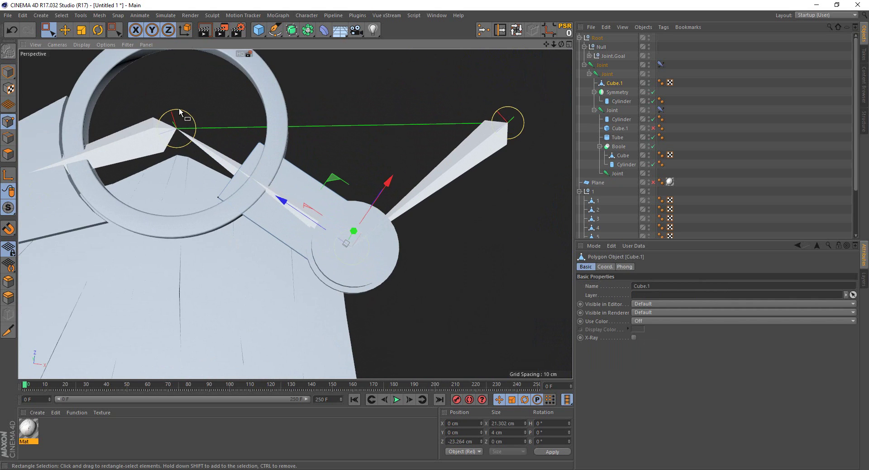
Slide the other end's points along the spike toward the ring's joint
{"action": "left_click_drag", "start_coordinate": [180, 112], "coordinate": [301, 232]}
{"action": "left_click_drag", "start_coordinate": [211, 156], "coordinate": [227, 163]}
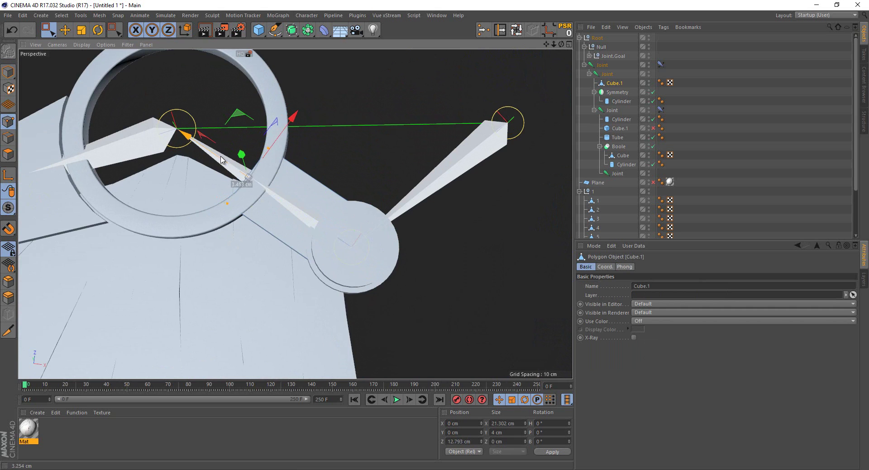
{"action": "scroll", "coordinate": [265, 170], "scroll_direction": "down", "scroll_amount": 3}
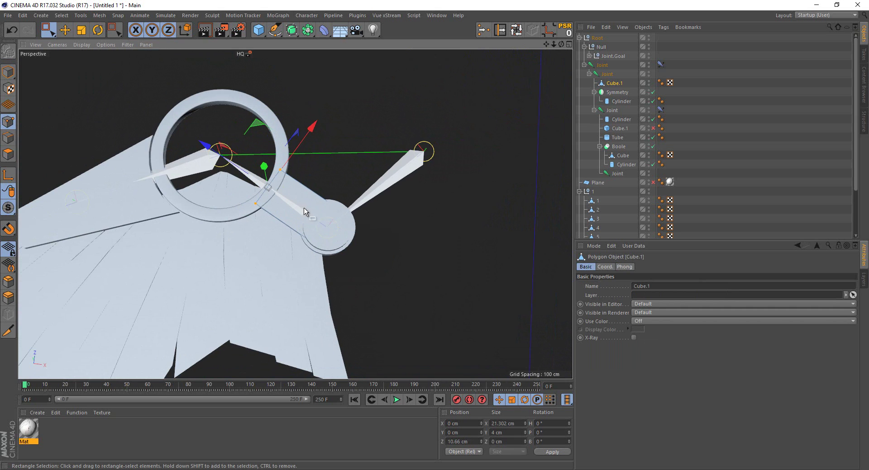
{"action": "left_click", "coordinate": [620, 119]}
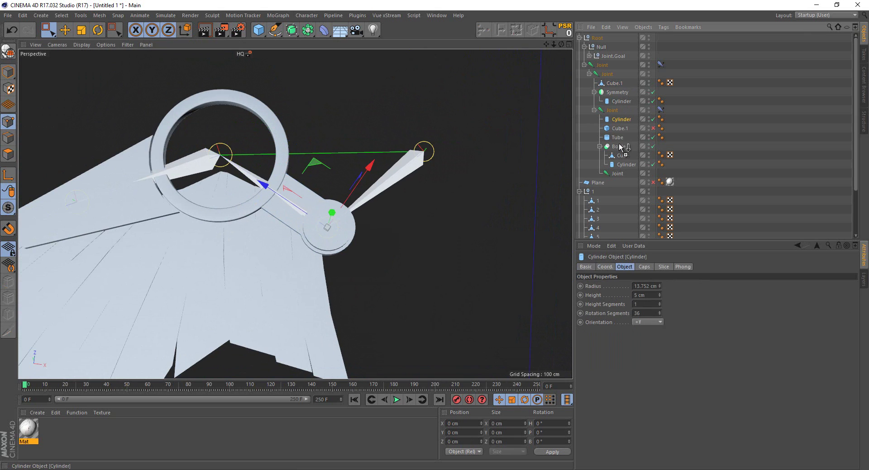
Copy the cylinder under the first joint as a hub at the ring
{"action": "left_click_drag", "start_coordinate": [620, 146], "coordinate": [618, 166]}
{"action": "left_click_drag", "start_coordinate": [608, 89], "coordinate": [608, 90]}
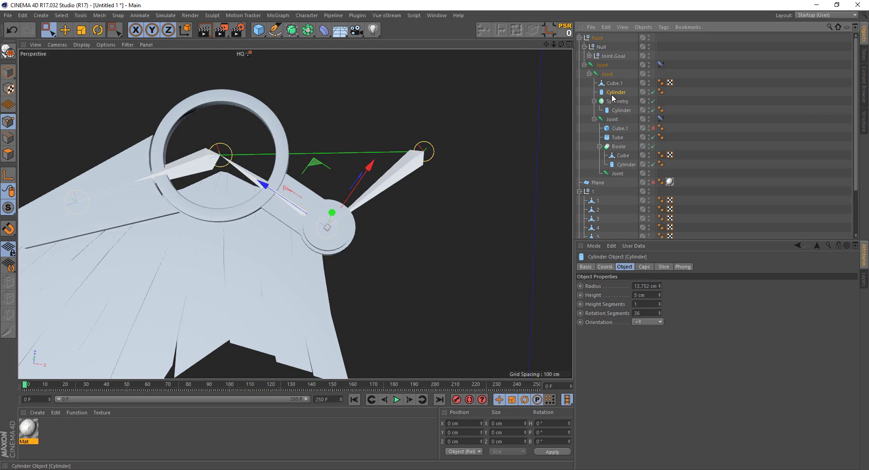
{"action": "left_click_drag", "start_coordinate": [611, 128], "coordinate": [612, 126]}
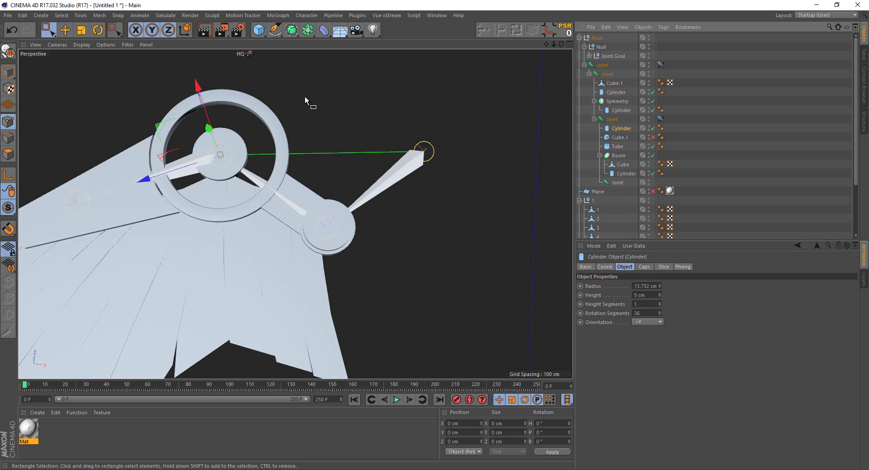
{"action": "mouse_move", "coordinate": [340, 100]}
{"action": "left_mouse_down", "text": "alt"}
{"action": "mouse_move", "coordinate": [260, 82]}
{"action": "mouse_move", "coordinate": [350, 156]}
{"action": "left_mouse_up", "text": "alt"}
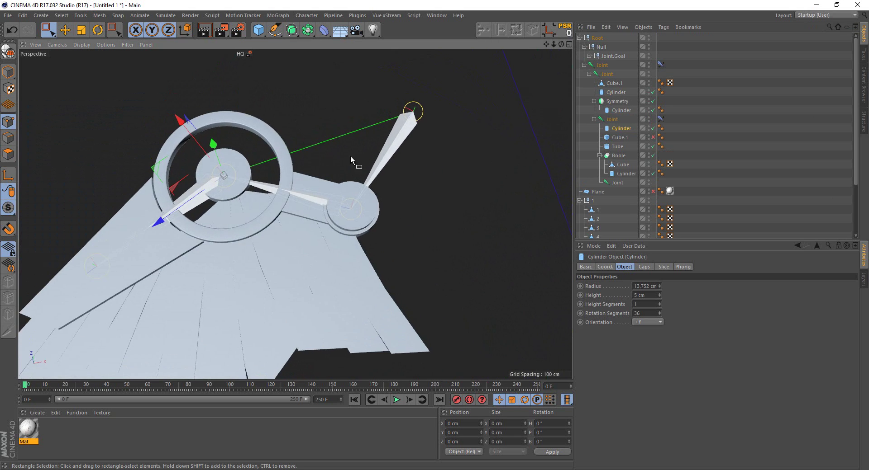
Duplicate the Boole as Boole.1 and move it under the first joint
{"action": "left_click", "coordinate": [618, 156]}
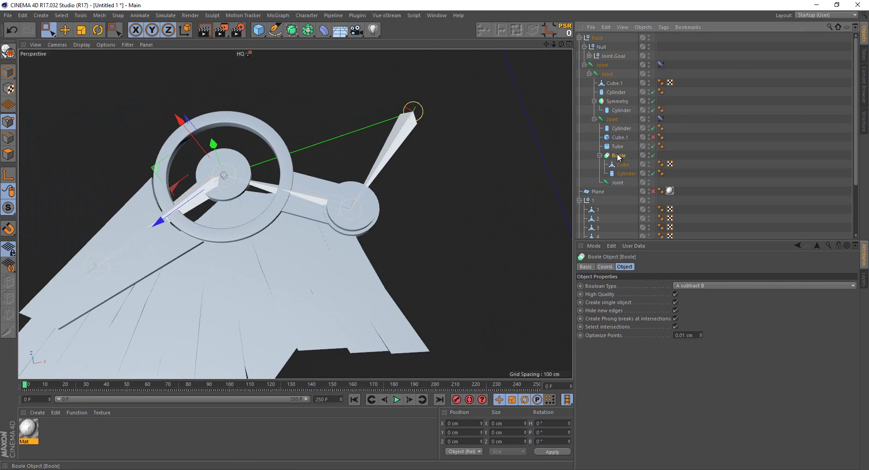
{"action": "left_click_drag", "start_coordinate": [618, 155], "coordinate": [619, 158], "text": "ctrl"}
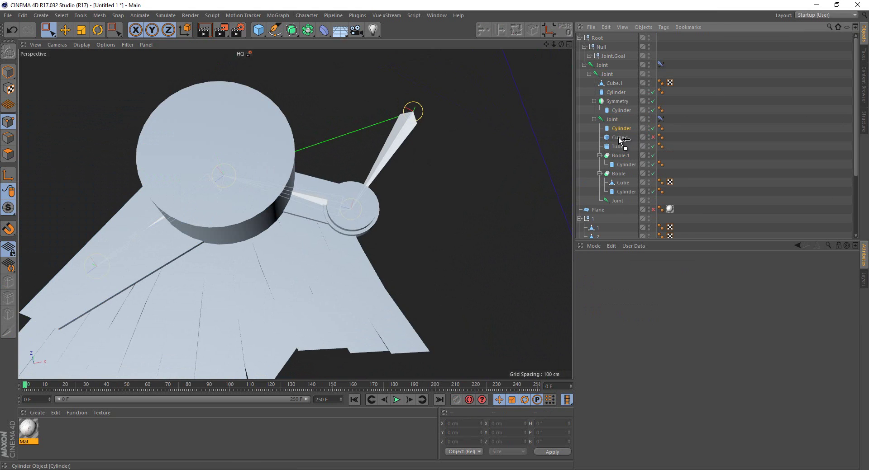
{"action": "left_click_drag", "start_coordinate": [616, 128], "coordinate": [614, 93]}
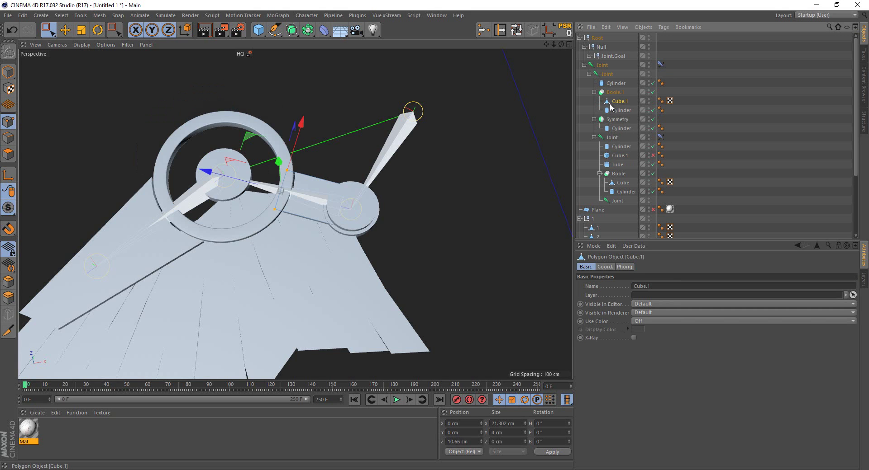
Copy the Symmetry disc pair under the top joint at the spike's tip
{"action": "left_click_drag", "start_coordinate": [258, 168], "coordinate": [324, 145], "text": "alt"}
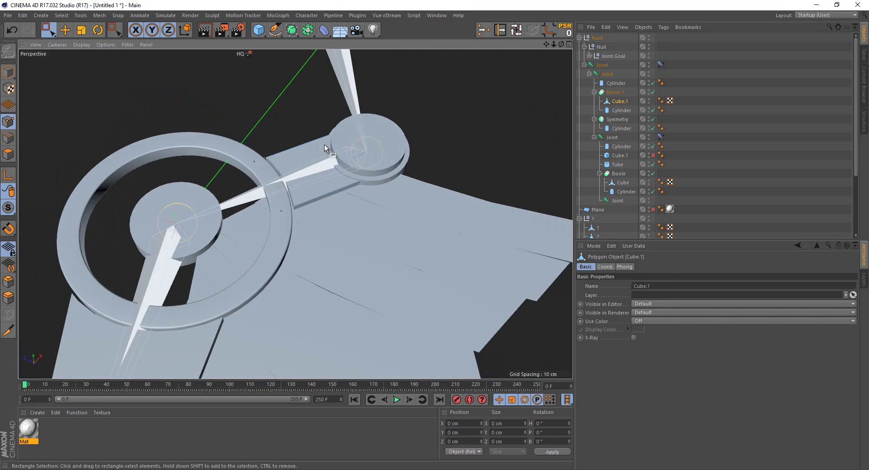
{"action": "left_click", "coordinate": [5, 73]}
{"action": "left_click", "coordinate": [245, 145]}
{"action": "scroll", "coordinate": [247, 149], "scroll_direction": "down", "scroll_amount": 3}
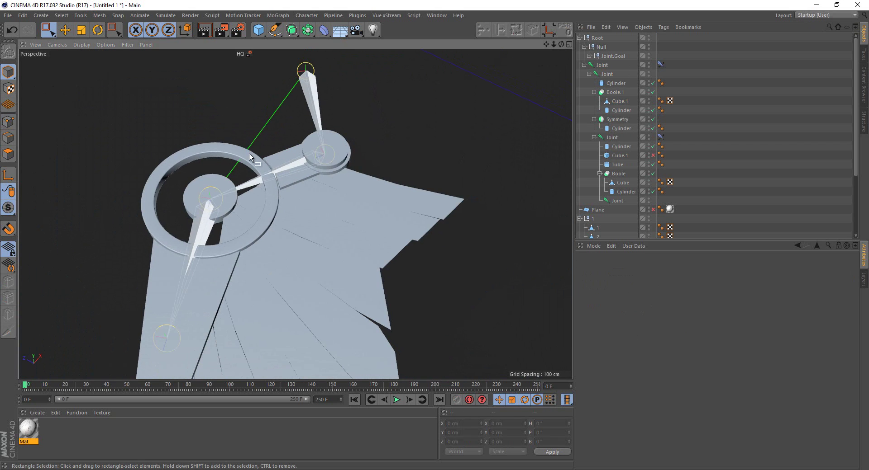
{"action": "mouse_move", "coordinate": [263, 167]}
{"action": "left_mouse_down", "text": "alt"}
{"action": "mouse_move", "coordinate": [165, 197]}
{"action": "mouse_move", "coordinate": [156, 145]}
{"action": "left_mouse_up", "text": "alt"}
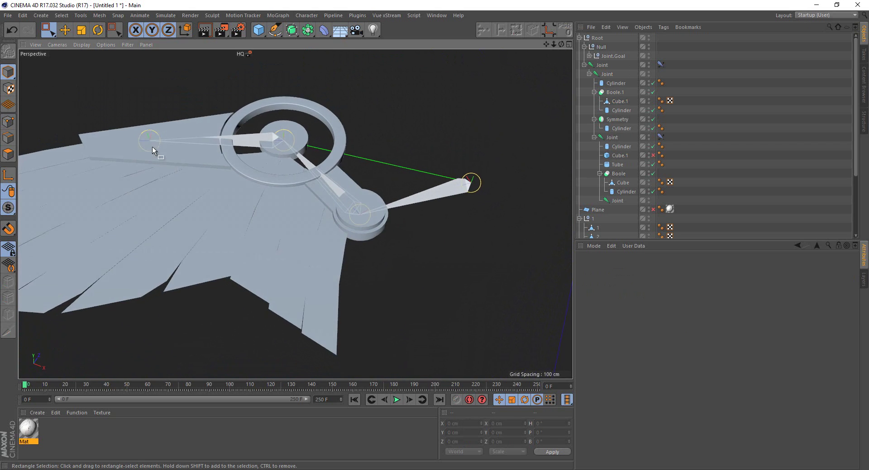
{"action": "scroll", "coordinate": [442, 194], "scroll_direction": "up", "scroll_amount": 2}
{"action": "scroll", "coordinate": [413, 210], "scroll_direction": "up", "scroll_amount": 3}
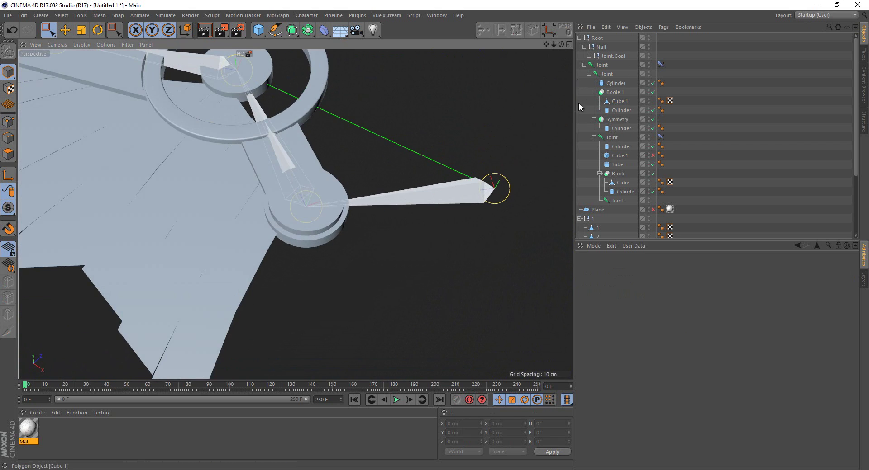
{"action": "left_click", "coordinate": [619, 120]}
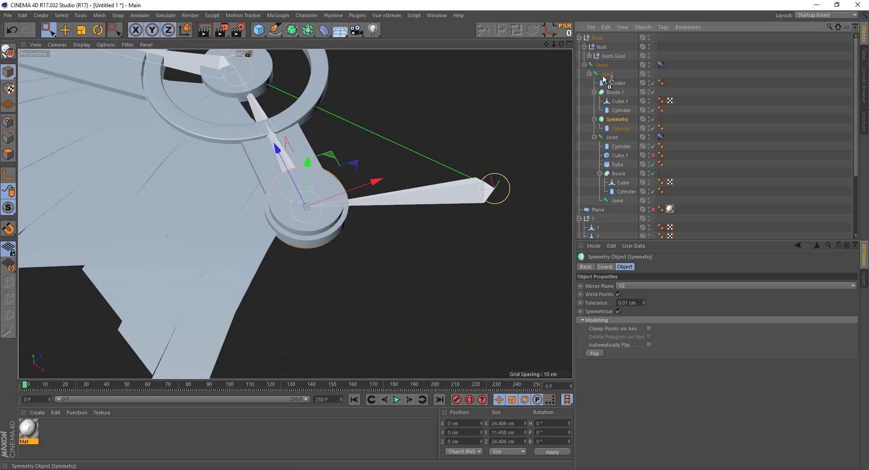
{"action": "left_click_drag", "start_coordinate": [606, 73], "coordinate": [606, 73]}
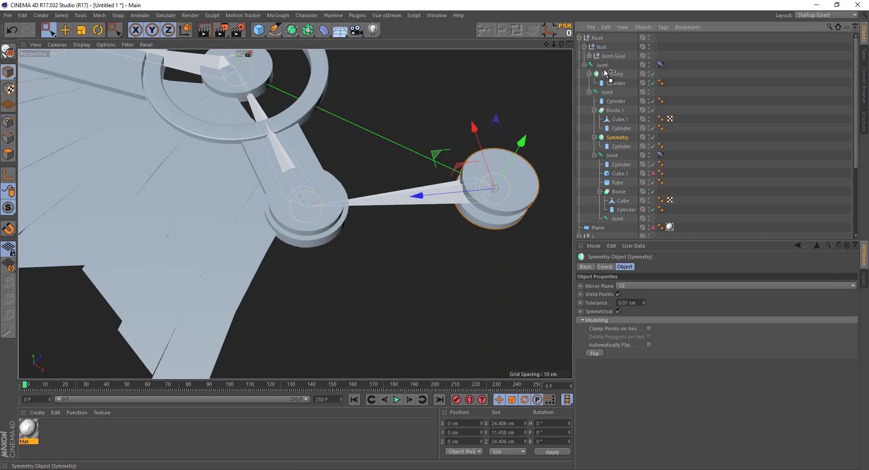
Copy Cube.1 into the new hub's cylinder and reset it to 0,0,0
{"action": "left_click_drag", "start_coordinate": [606, 72], "coordinate": [607, 75]}
{"action": "left_click_drag", "start_coordinate": [618, 174], "coordinate": [616, 167]}
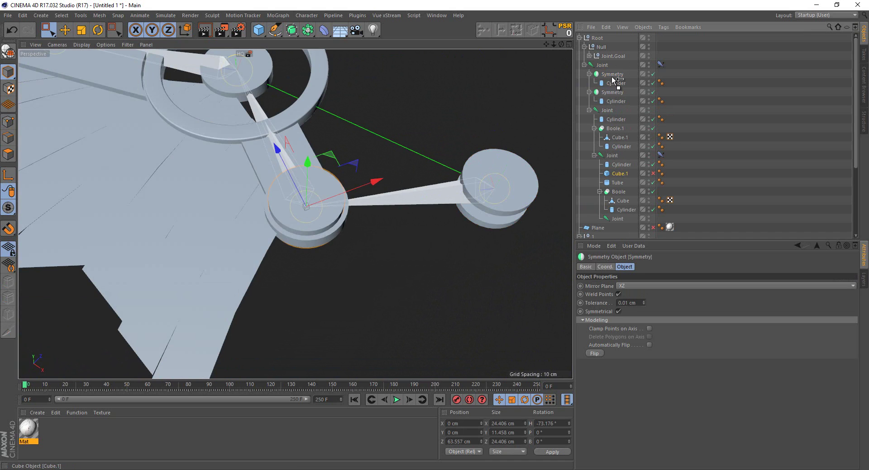
{"action": "left_click_drag", "start_coordinate": [611, 86], "coordinate": [611, 84]}
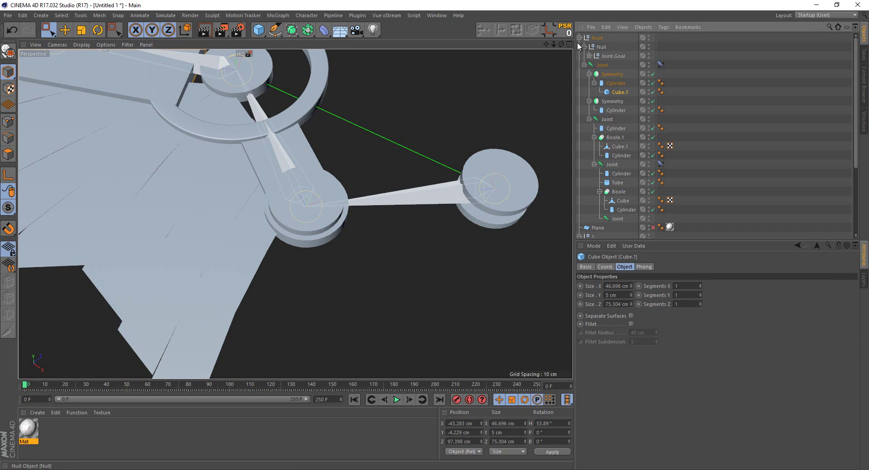
{"action": "left_click", "coordinate": [564, 30]}
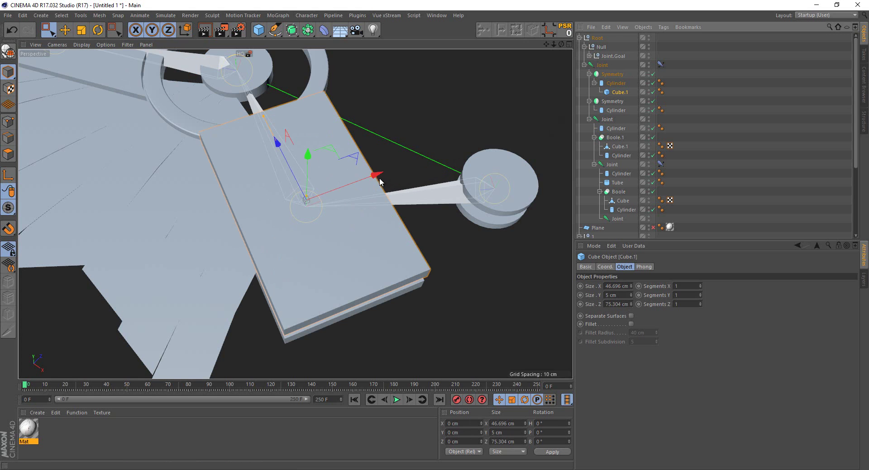
Narrow Cube.1 to about 18 cm wide, re-nest it in the cylinder and reduce its height
{"action": "left_click_drag", "start_coordinate": [383, 183], "coordinate": [332, 201]}
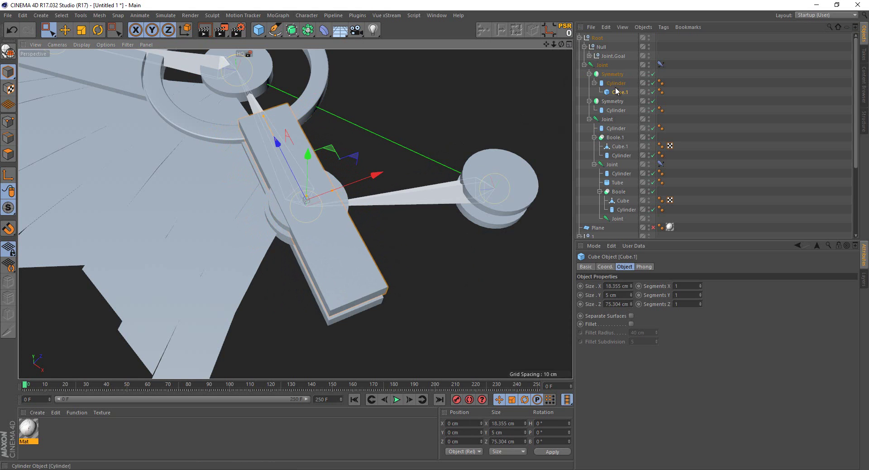
{"action": "left_click_drag", "start_coordinate": [619, 92], "coordinate": [595, 70]}
{"action": "left_click", "coordinate": [564, 30]}
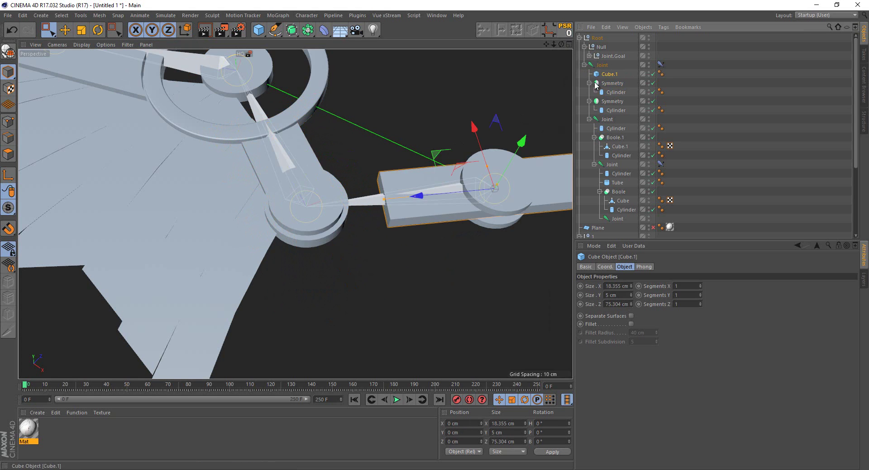
{"action": "left_click_drag", "start_coordinate": [610, 93], "coordinate": [613, 92]}
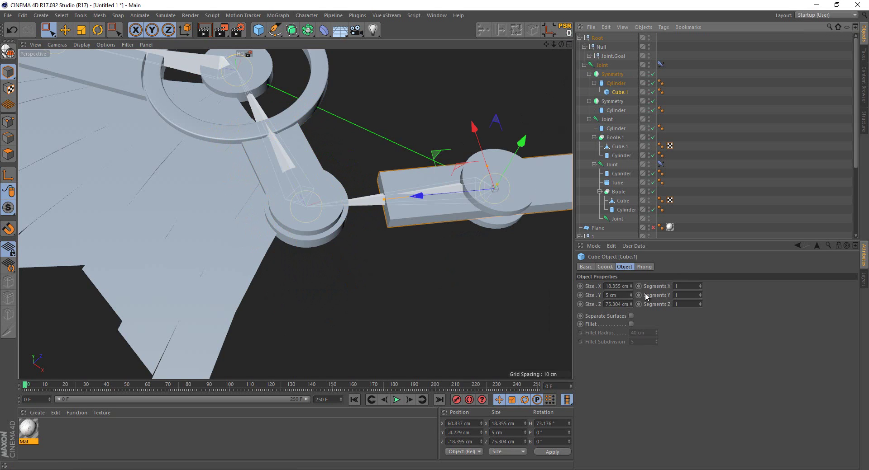
{"action": "left_click_drag", "start_coordinate": [631, 294], "coordinate": [631, 297]}
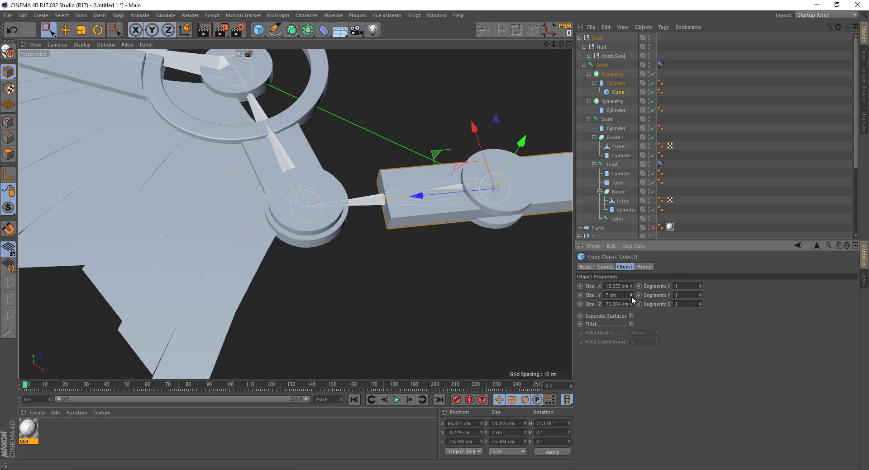
{"action": "left_click", "coordinate": [631, 297]}
Set the bar's Y position to 0 and slide it along Z toward the ring hub
{"action": "left_click", "coordinate": [606, 267]}
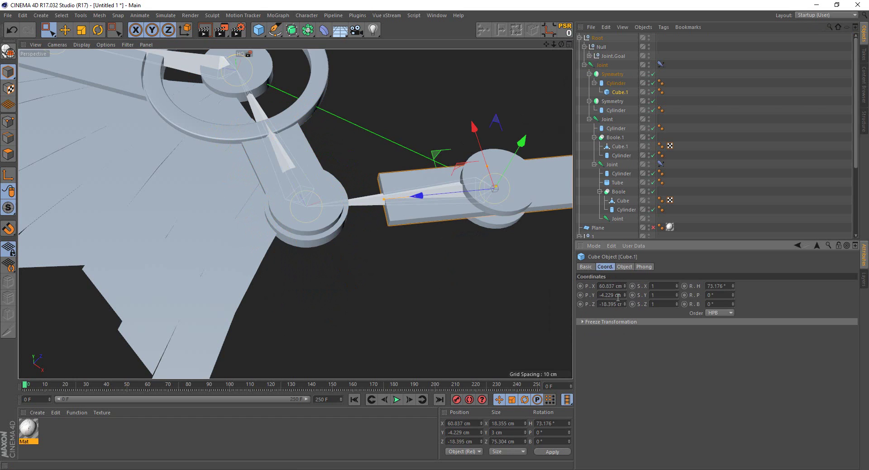
{"action": "left_click", "coordinate": [615, 304]}
{"action": "left_click", "coordinate": [616, 295]}
{"action": "type", "text": "0"}
{"action": "key", "text": "Return"}
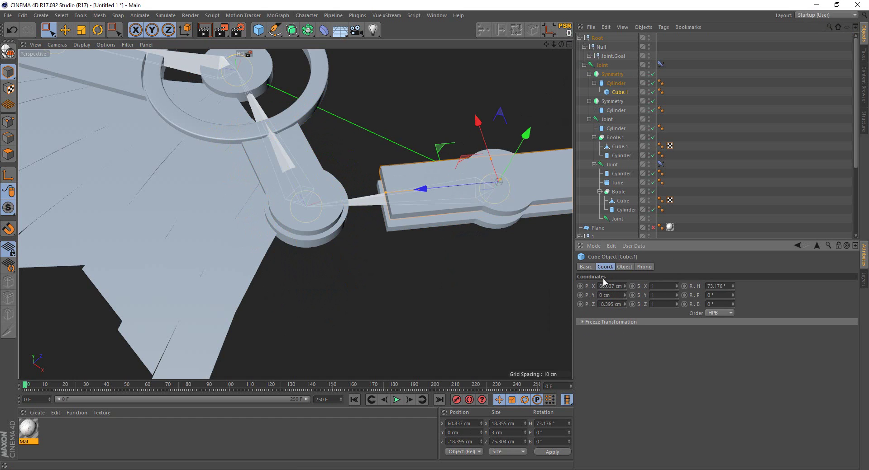
{"action": "scroll", "coordinate": [493, 167], "scroll_direction": "up", "scroll_amount": 2}
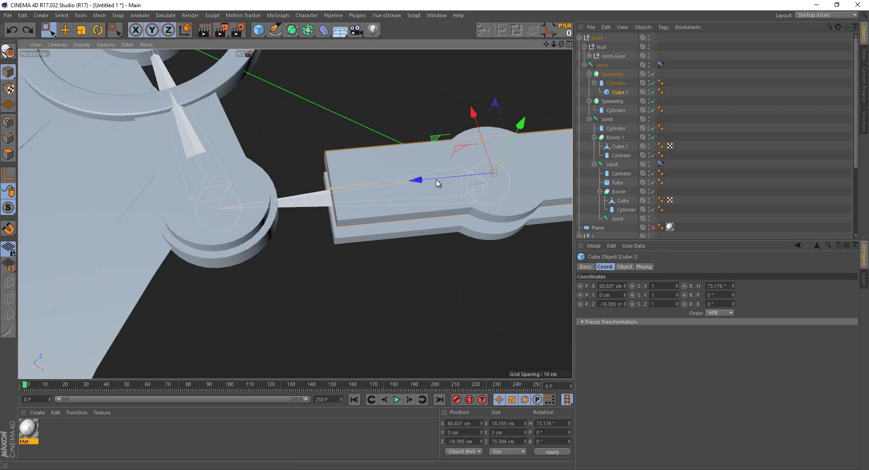
{"action": "mouse_move", "coordinate": [436, 181]}
{"action": "left_mouse_down"}
{"action": "mouse_move", "coordinate": [304, 218]}
{"action": "mouse_move", "coordinate": [312, 212]}
{"action": "left_mouse_up"}
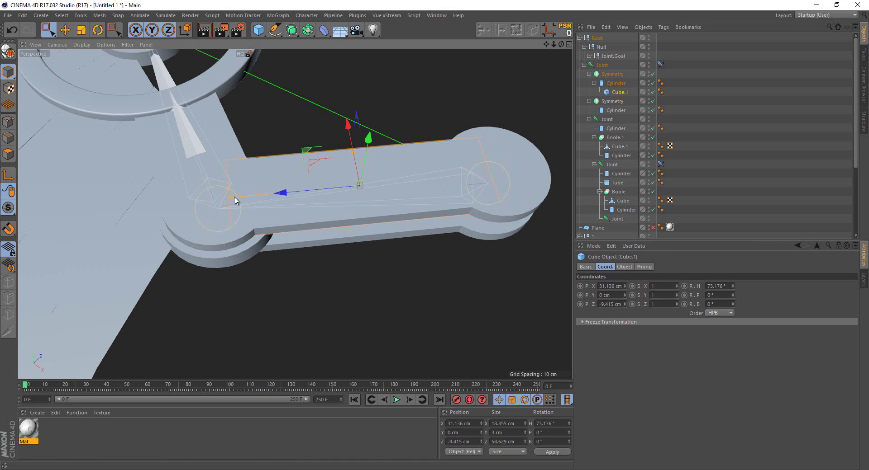
Thin the bar to 2 cm and check it up close
{"action": "left_click", "coordinate": [282, 198], "text": "shift"}
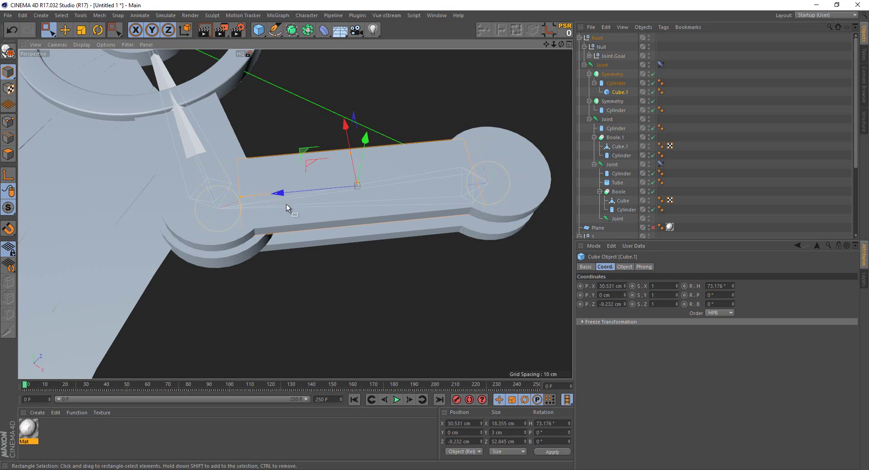
{"action": "key", "text": "ctrl+z"}
{"action": "mouse_move", "coordinate": [289, 218]}
{"action": "left_mouse_down", "text": "alt"}
{"action": "mouse_move", "coordinate": [268, 144]}
{"action": "mouse_move", "coordinate": [268, 207]}
{"action": "left_mouse_up", "text": "alt"}
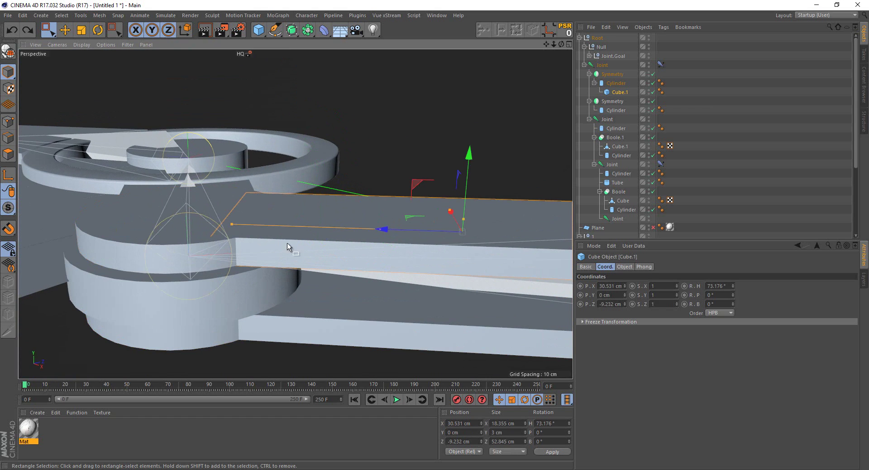
{"action": "left_click", "coordinate": [617, 92]}
{"action": "left_click", "coordinate": [623, 267]}
{"action": "left_click", "coordinate": [631, 297]}
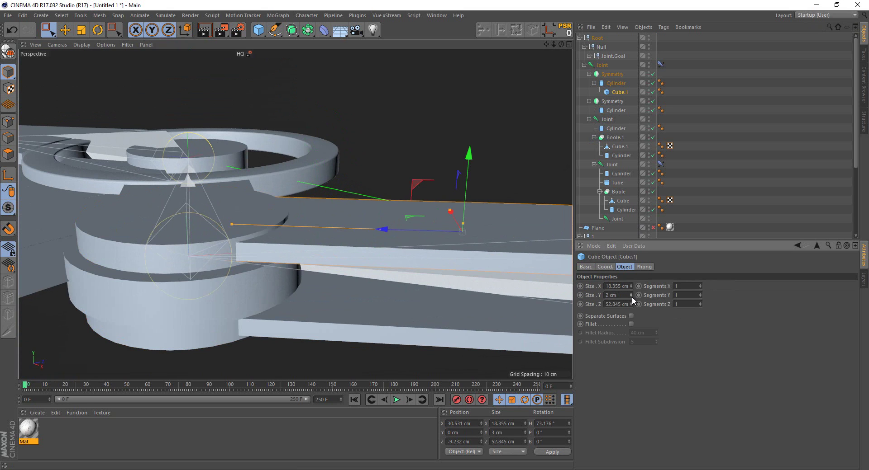
{"action": "left_click_drag", "start_coordinate": [313, 180], "coordinate": [376, 119], "text": "alt"}
{"action": "left_click", "coordinate": [455, 150]}
Create a new material Mat.1 and apply it to Joint.Goal
{"action": "right_click_drag", "start_coordinate": [454, 150], "coordinate": [395, 145], "text": "alt"}
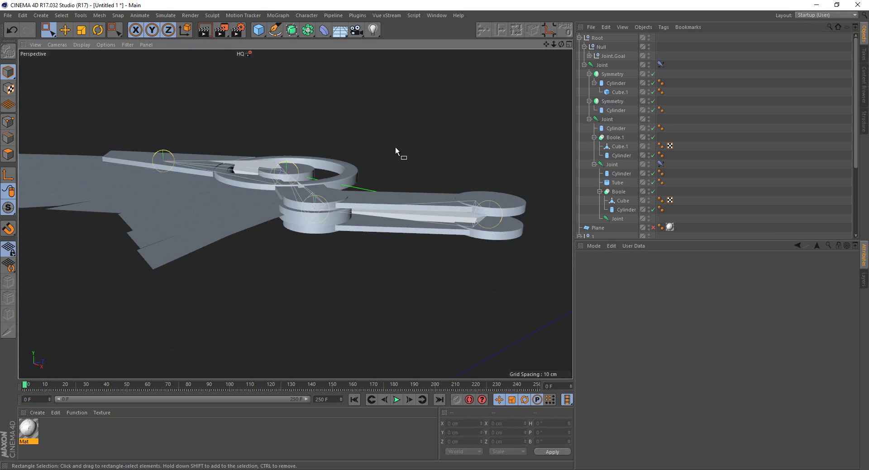
{"action": "mouse_move", "coordinate": [394, 146]}
{"action": "left_mouse_down", "text": "alt"}
{"action": "mouse_move", "coordinate": [430, 213]}
{"action": "mouse_move", "coordinate": [316, 189]}
{"action": "mouse_move", "coordinate": [167, 354]}
{"action": "left_mouse_up", "text": "alt"}
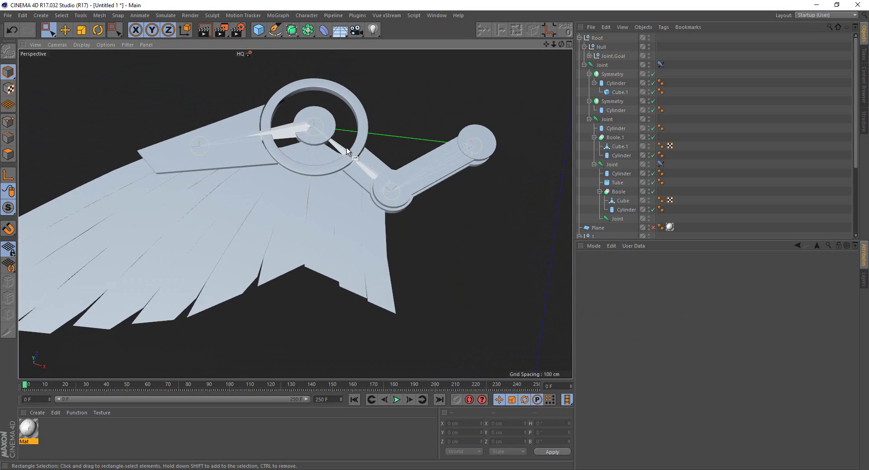
{"action": "double_click", "coordinate": [56, 436]}
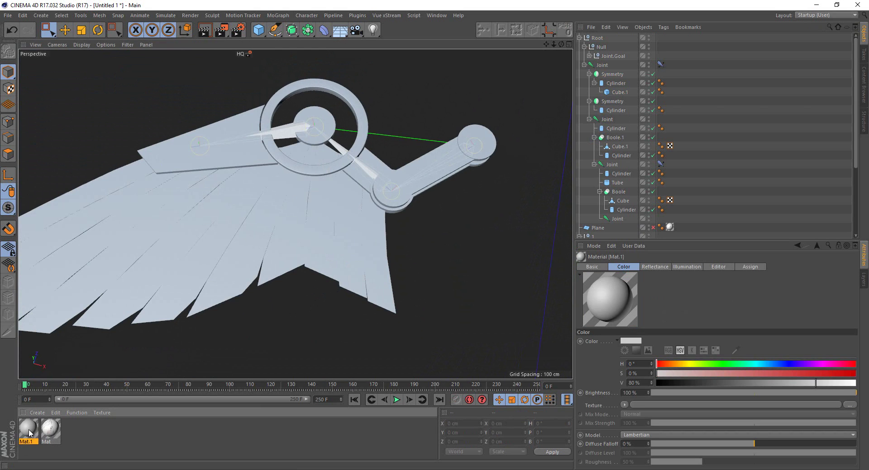
{"action": "mouse_move", "coordinate": [29, 430]}
{"action": "left_mouse_down"}
{"action": "mouse_move", "coordinate": [615, 56]}
{"action": "mouse_move", "coordinate": [595, 39]}
{"action": "left_mouse_up"}
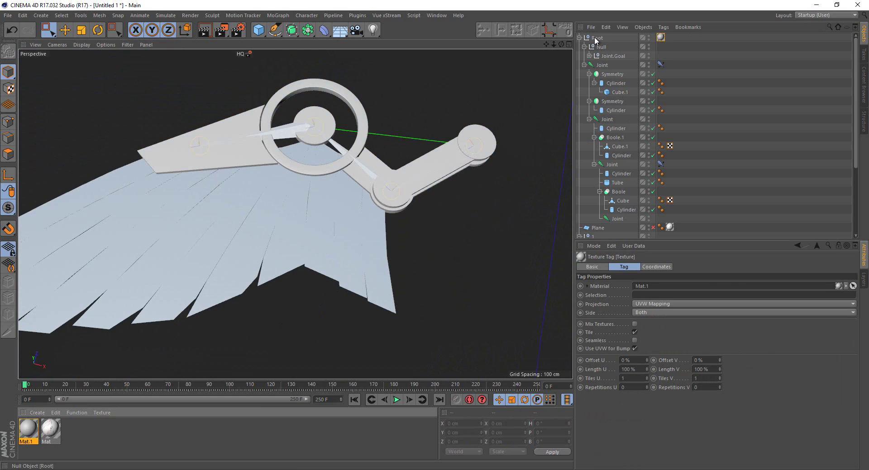
Darken Mat.1's colour to 26% value and close the Material Editor
{"action": "double_click", "coordinate": [34, 430]}
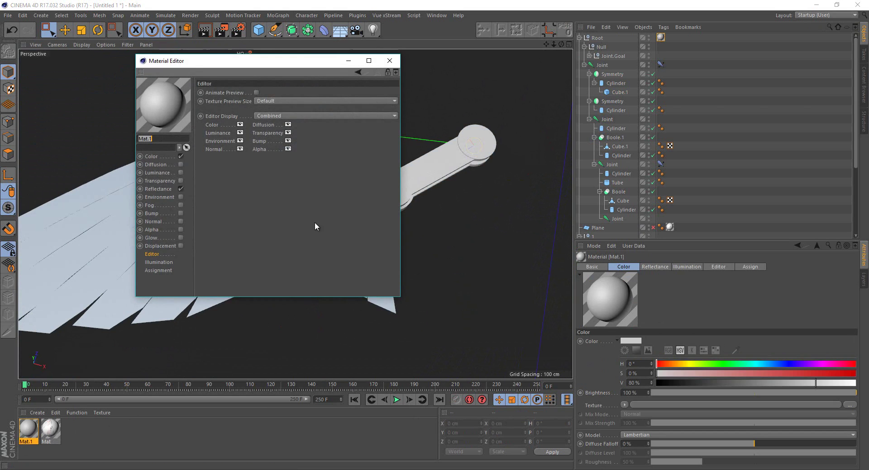
{"action": "left_click", "coordinate": [152, 156]}
{"action": "left_click_drag", "start_coordinate": [289, 134], "coordinate": [307, 134]}
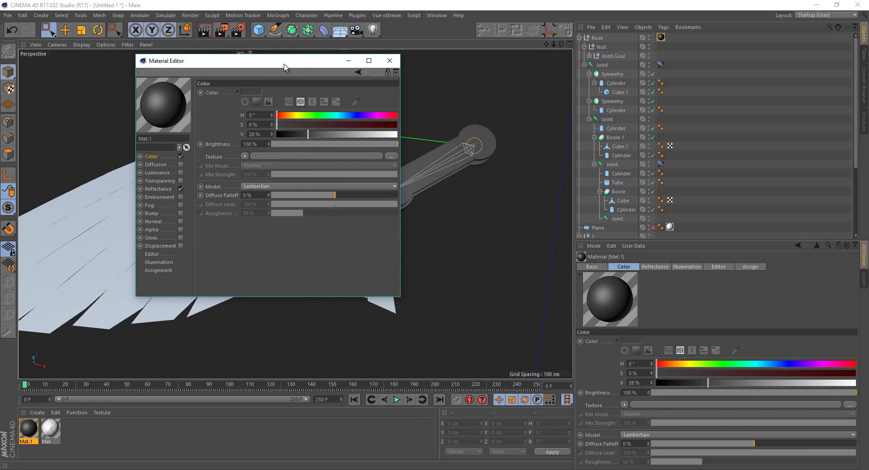
{"action": "left_click_drag", "start_coordinate": [284, 67], "coordinate": [375, 127]}
{"action": "left_click", "coordinate": [472, 122]}
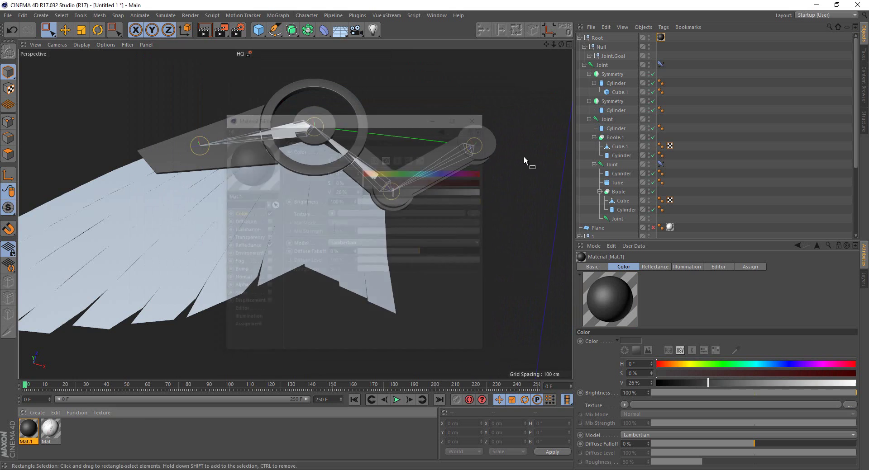
{"action": "scroll", "coordinate": [615, 205], "scroll_direction": "down", "scroll_amount": 3}
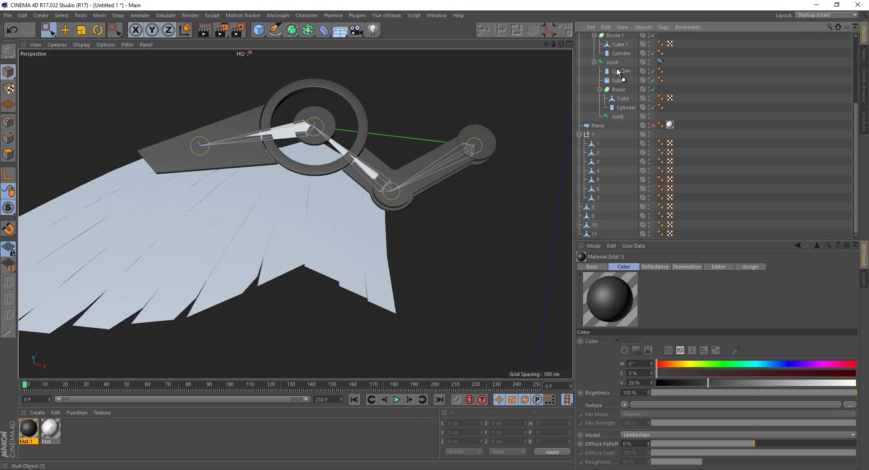
Drop null 1 onto Joint, group feathers 8–11 with Alt+G and move the new Null up
{"action": "left_click_drag", "start_coordinate": [617, 71], "coordinate": [614, 71]}
{"action": "left_click_drag", "start_coordinate": [601, 209], "coordinate": [585, 237]}
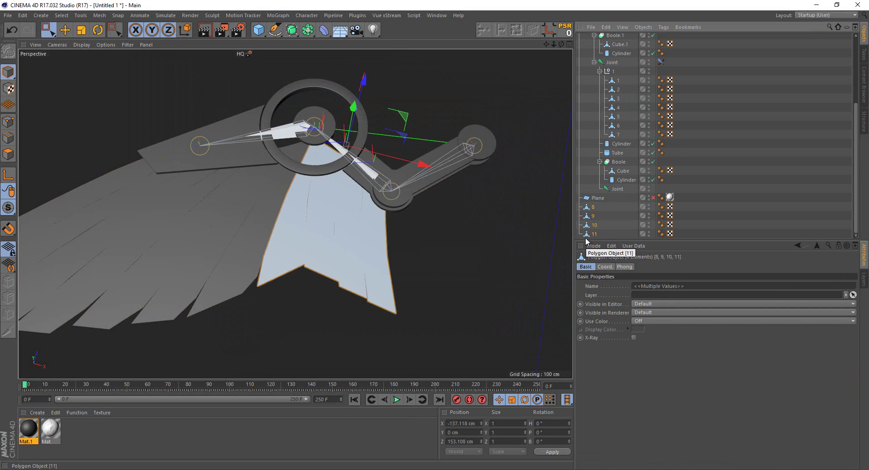
{"action": "key", "text": "alt+g"}
{"action": "left_click_drag", "start_coordinate": [588, 236], "coordinate": [603, 55]}
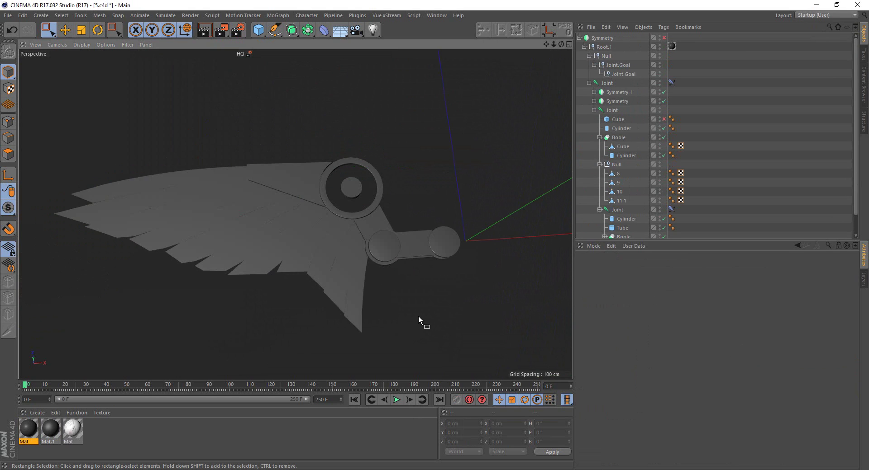
Duplicate feather 11.1 as feather 11 and maximise the Top view
{"action": "scroll", "coordinate": [418, 316], "scroll_direction": "up", "scroll_amount": 3}
{"action": "left_click", "coordinate": [339, 307]}
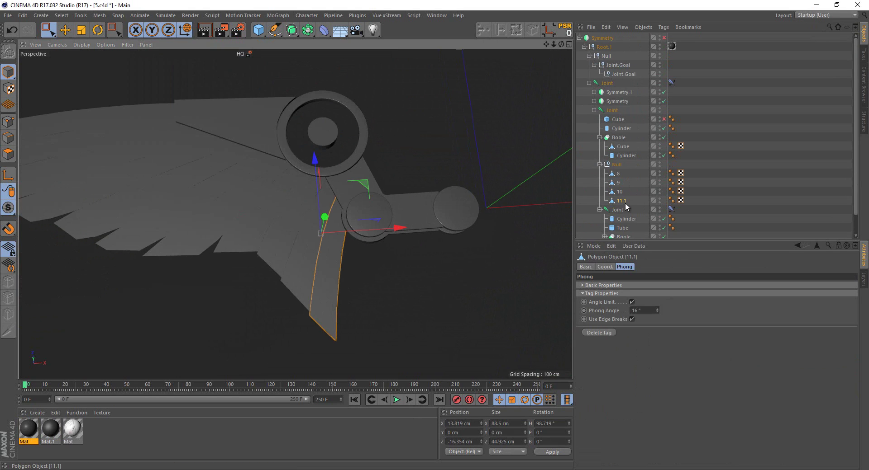
{"action": "left_click_drag", "start_coordinate": [625, 202], "coordinate": [623, 212], "text": "ctrl"}
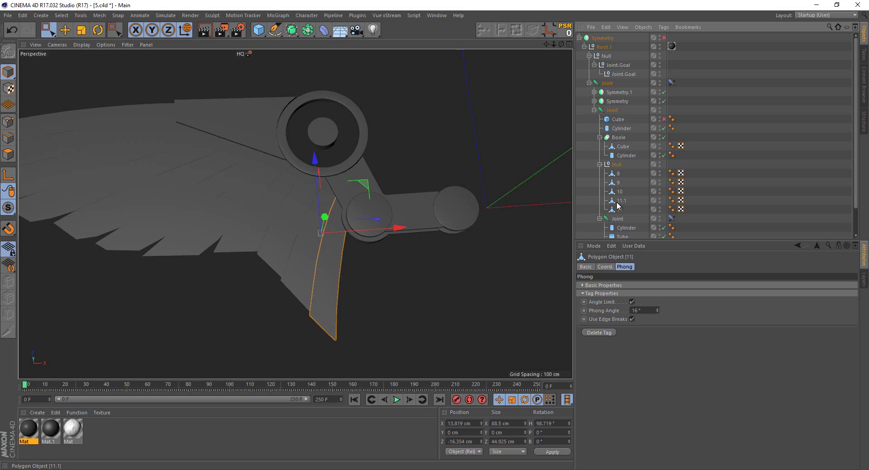
{"action": "middle_click", "coordinate": [453, 227]}
{"action": "middle_click", "coordinate": [461, 168]}
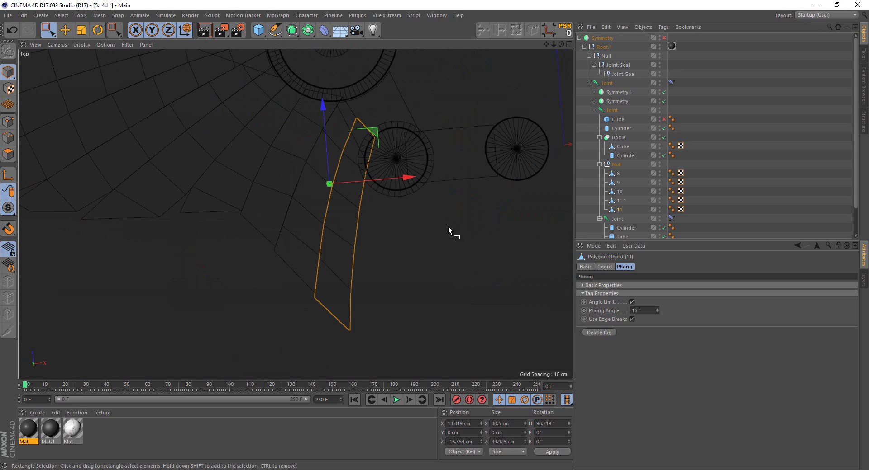
Move and rotate feather 11's points about 6° so its inner end reaches the hub disc
{"action": "left_click", "coordinate": [8, 122]}
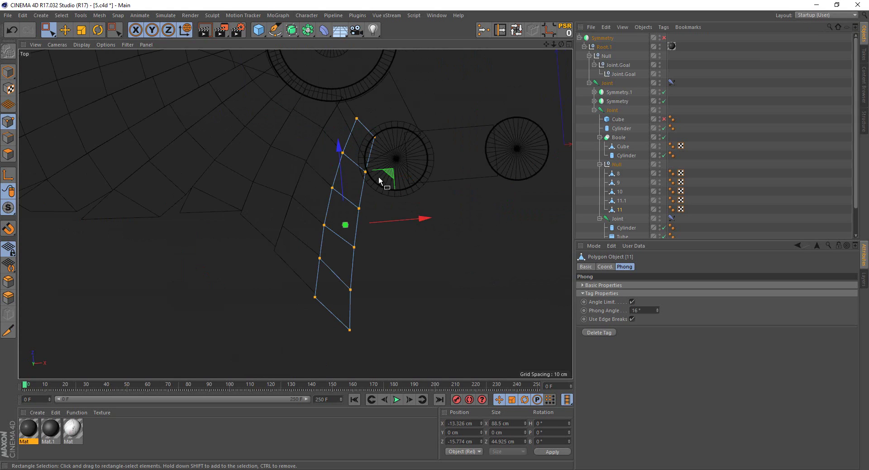
{"action": "mouse_move", "coordinate": [378, 177]}
{"action": "left_mouse_down"}
{"action": "mouse_move", "coordinate": [415, 196]}
{"action": "mouse_move", "coordinate": [424, 216]}
{"action": "left_mouse_up"}
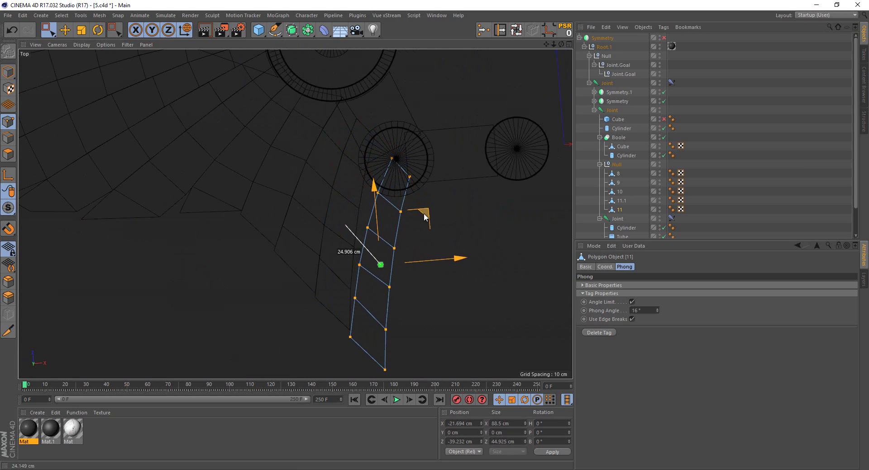
{"action": "mouse_move", "coordinate": [425, 216]}
{"action": "left_mouse_down"}
{"action": "mouse_move", "coordinate": [394, 218]}
{"action": "mouse_move", "coordinate": [418, 211]}
{"action": "left_mouse_up"}
{"action": "key", "text": "r"}
{"action": "key", "text": "0"}
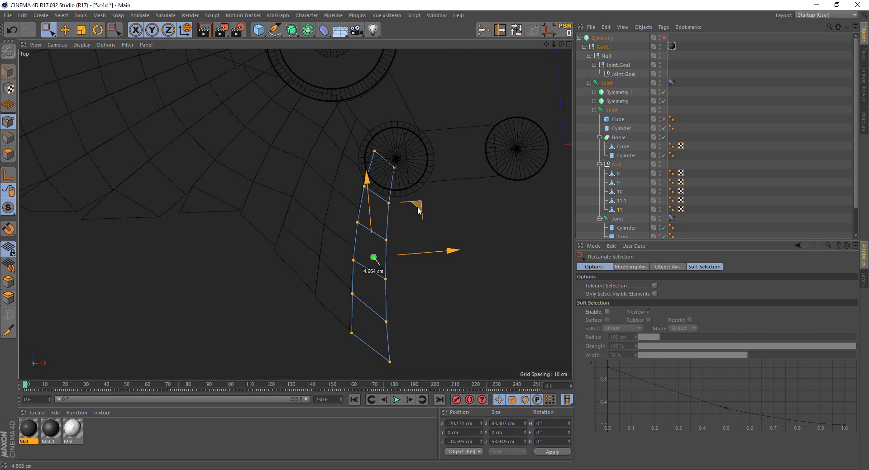
{"action": "left_click_drag", "start_coordinate": [417, 210], "coordinate": [417, 210]}
In Top view, slide Feather 11's top-edge point pair up-left and its lower-edge pair slightly left
{"action": "scroll", "coordinate": [379, 165], "scroll_direction": "up", "scroll_amount": 1}
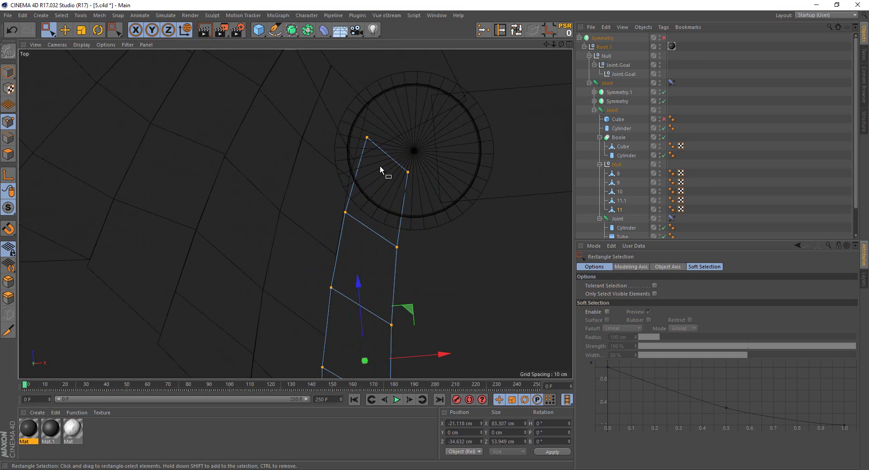
{"action": "scroll", "coordinate": [365, 131], "scroll_direction": "up", "scroll_amount": 5}
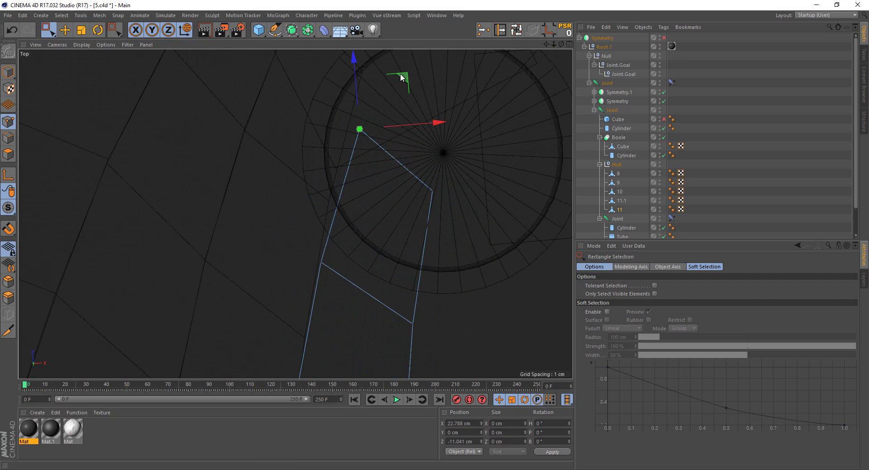
{"action": "left_click_drag", "start_coordinate": [401, 78], "coordinate": [389, 75]}
{"action": "key", "text": "ctrl+z"}
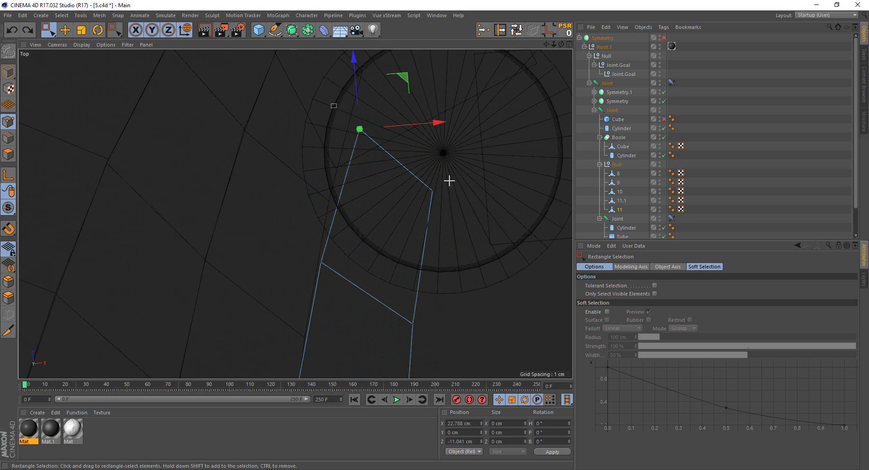
{"action": "left_click_drag", "start_coordinate": [452, 204], "coordinate": [344, 113]}
{"action": "left_click_drag", "start_coordinate": [445, 109], "coordinate": [430, 103]}
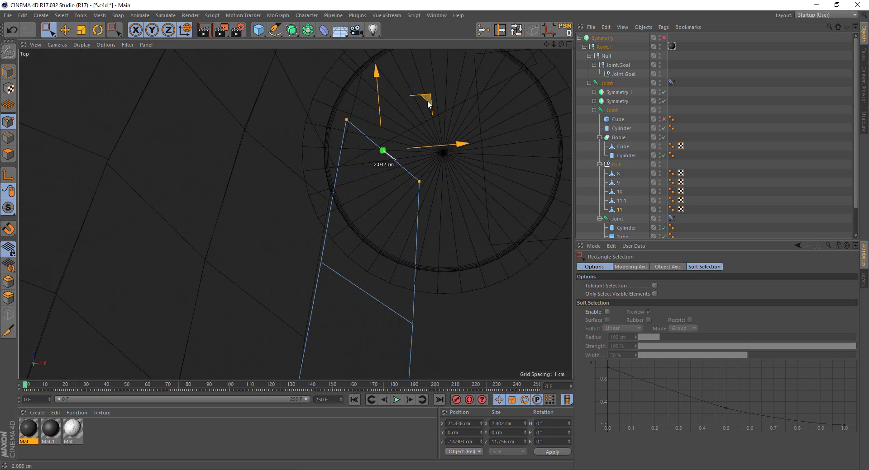
{"action": "left_click_drag", "start_coordinate": [289, 250], "coordinate": [464, 353]}
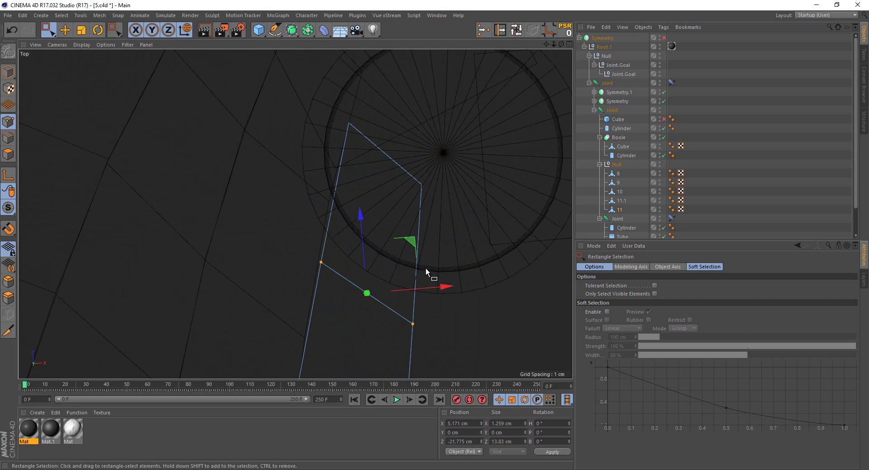
{"action": "left_click_drag", "start_coordinate": [405, 242], "coordinate": [391, 240]}
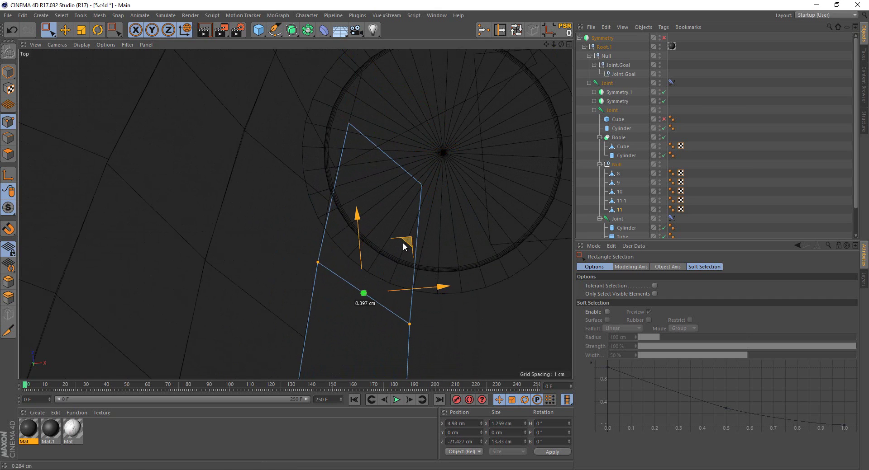
Nudge two more point groups of Feather 11 left along X, then select its right column of points
{"action": "scroll", "coordinate": [290, 212], "scroll_direction": "up", "scroll_amount": 3}
{"action": "left_click_drag", "start_coordinate": [277, 219], "coordinate": [538, 368]}
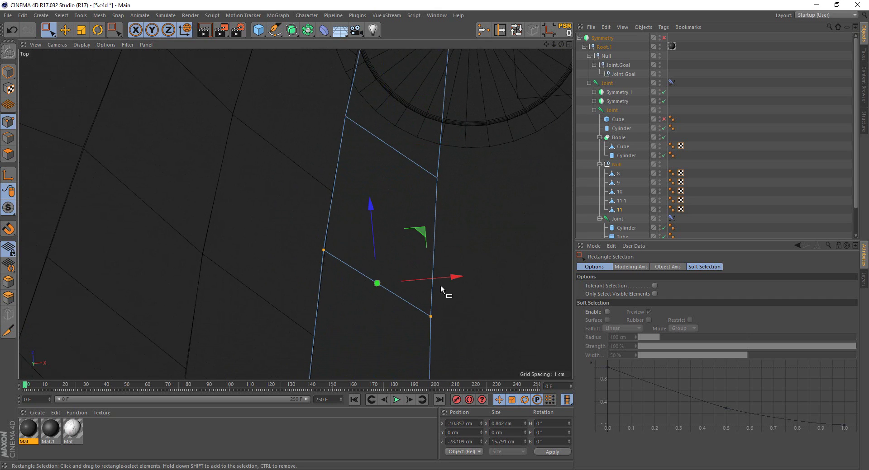
{"action": "left_click_drag", "start_coordinate": [445, 276], "coordinate": [445, 274]}
{"action": "scroll", "coordinate": [417, 194], "scroll_direction": "down", "scroll_amount": 3}
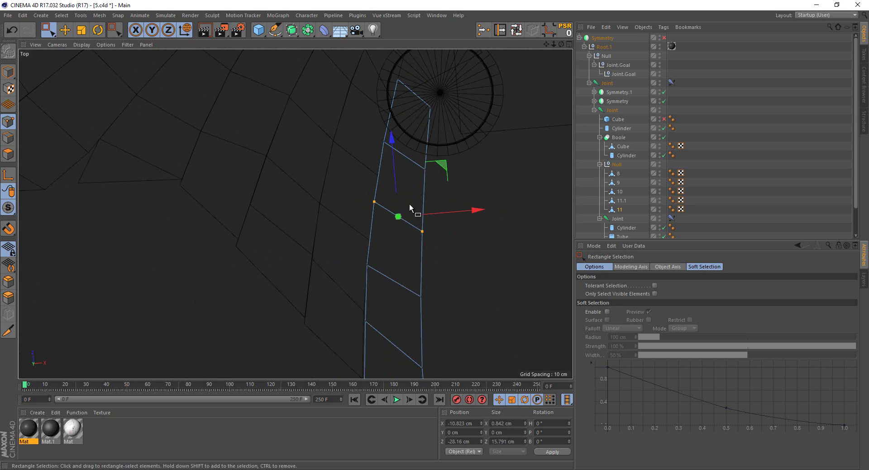
{"action": "scroll", "coordinate": [381, 313], "scroll_direction": "down", "scroll_amount": 2}
{"action": "scroll", "coordinate": [342, 254], "scroll_direction": "up", "scroll_amount": 3}
{"action": "left_click_drag", "start_coordinate": [320, 219], "coordinate": [481, 414]}
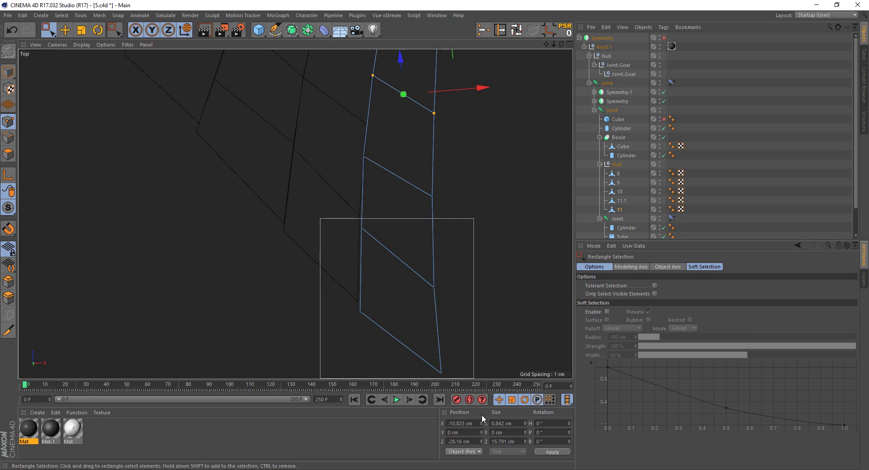
{"action": "left_click_drag", "start_coordinate": [457, 298], "coordinate": [455, 298]}
{"action": "scroll", "coordinate": [407, 290], "scroll_direction": "down", "scroll_amount": 3}
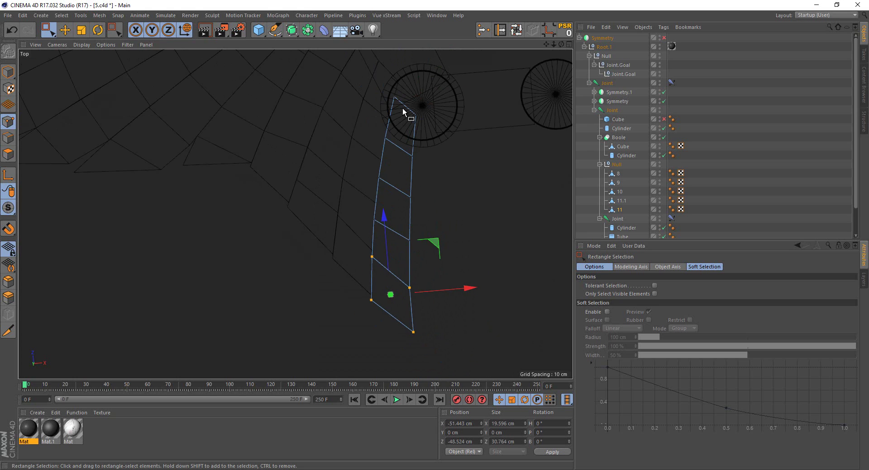
{"action": "left_click_drag", "start_coordinate": [396, 103], "coordinate": [472, 390]}
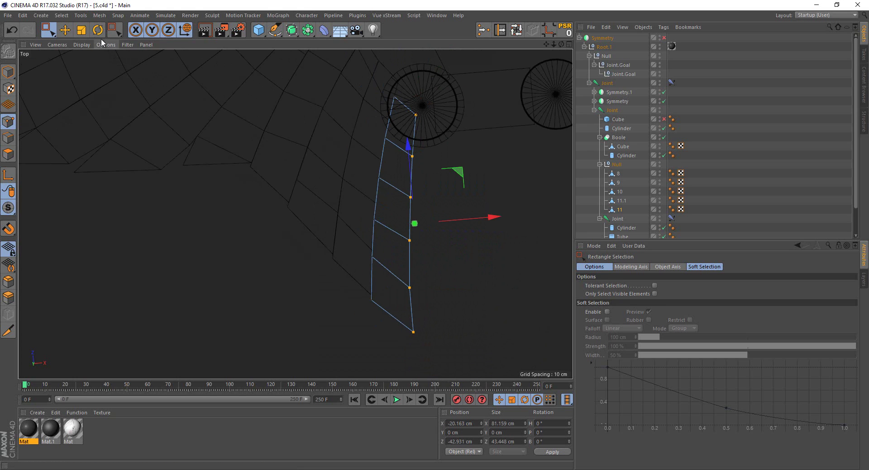
Rotate the feather's right point column about 3.2° and move it up and left
{"action": "key", "text": "r"}
{"action": "left_click_drag", "start_coordinate": [416, 175], "coordinate": [416, 179]}
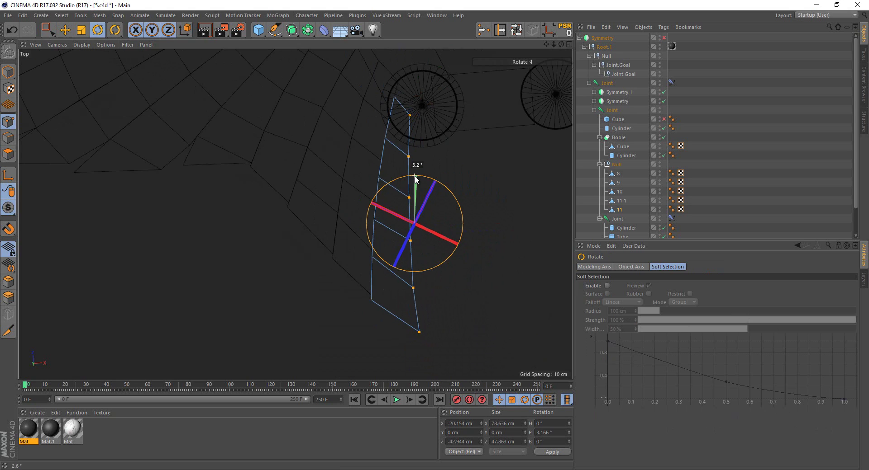
{"action": "key", "text": "0"}
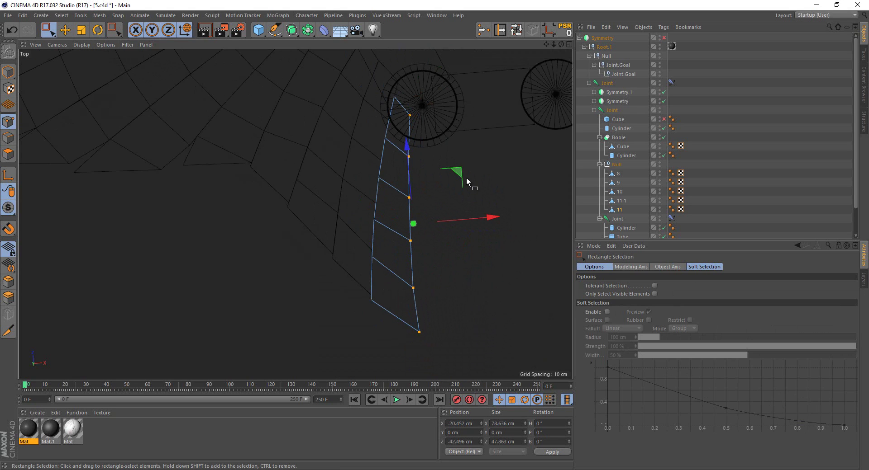
{"action": "left_click_drag", "start_coordinate": [460, 181], "coordinate": [457, 170]}
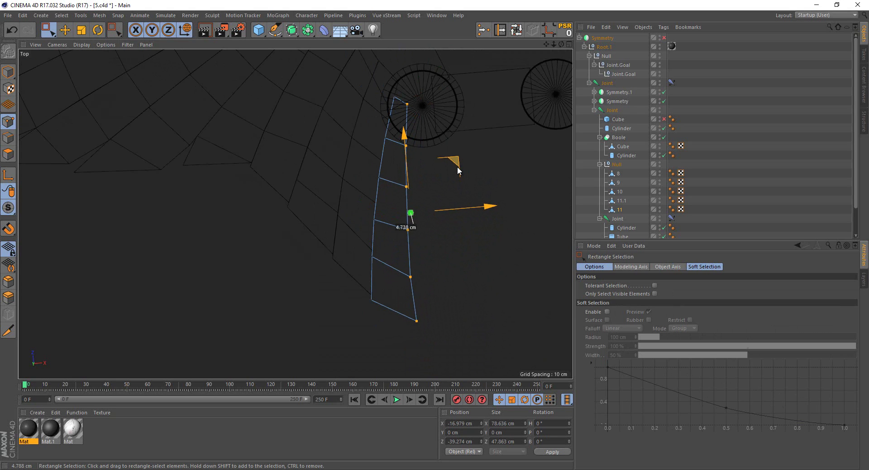
Move the feather's bottom point, then weld it onto the point above
{"action": "left_click_drag", "start_coordinate": [432, 333], "coordinate": [407, 314]}
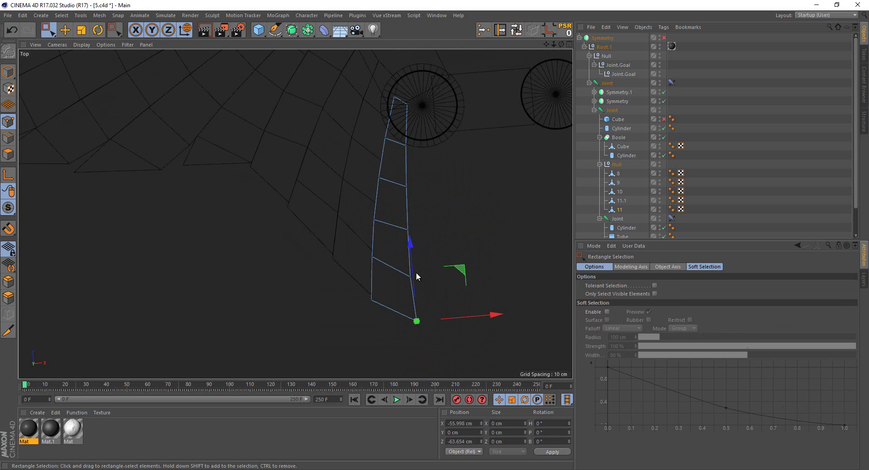
{"action": "left_click_drag", "start_coordinate": [414, 271], "coordinate": [417, 278]}
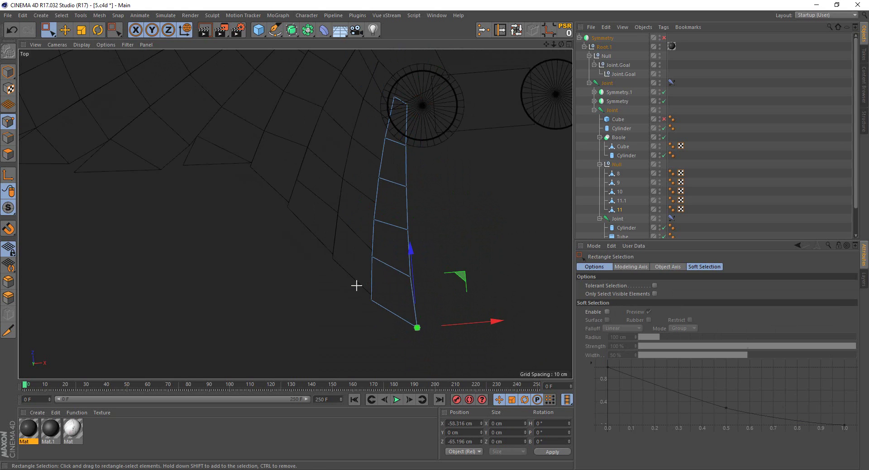
{"action": "left_click", "coordinate": [356, 286]}
{"action": "left_click_drag", "start_coordinate": [443, 354], "coordinate": [446, 303]}
{"action": "left_click", "coordinate": [483, 30]}
{"action": "left_click_drag", "start_coordinate": [418, 330], "coordinate": [411, 277]}
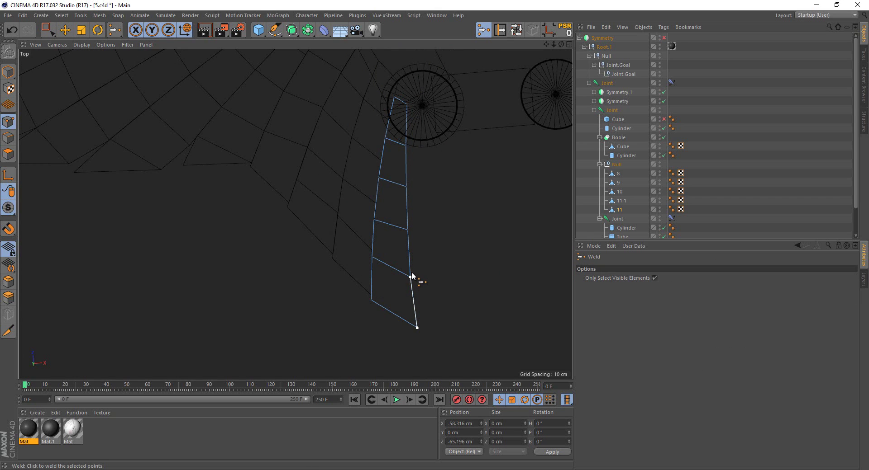
{"action": "left_click", "coordinate": [47, 30]}
Nudge the feather piece's bottom point slightly into place and clear the point selection
{"action": "scroll", "coordinate": [365, 254], "scroll_direction": "up", "scroll_amount": 3}
{"action": "left_click_drag", "start_coordinate": [360, 330], "coordinate": [391, 344]}
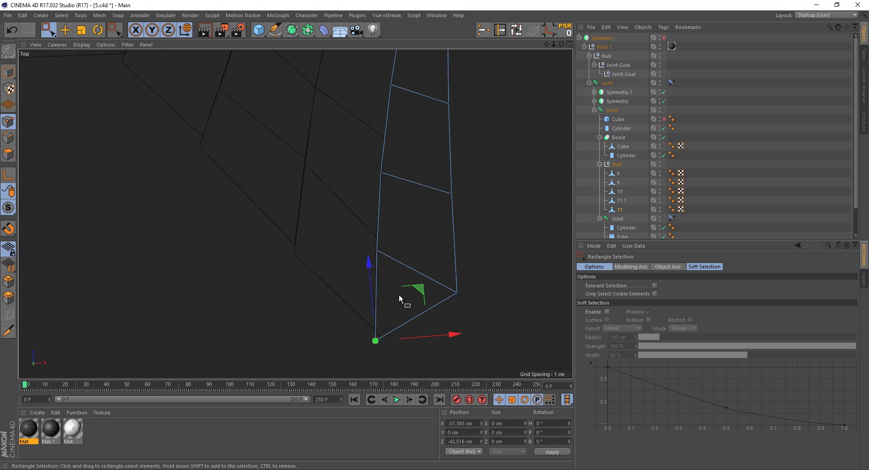
{"action": "left_click_drag", "start_coordinate": [415, 289], "coordinate": [415, 278]}
{"action": "scroll", "coordinate": [407, 328], "scroll_direction": "up", "scroll_amount": 3}
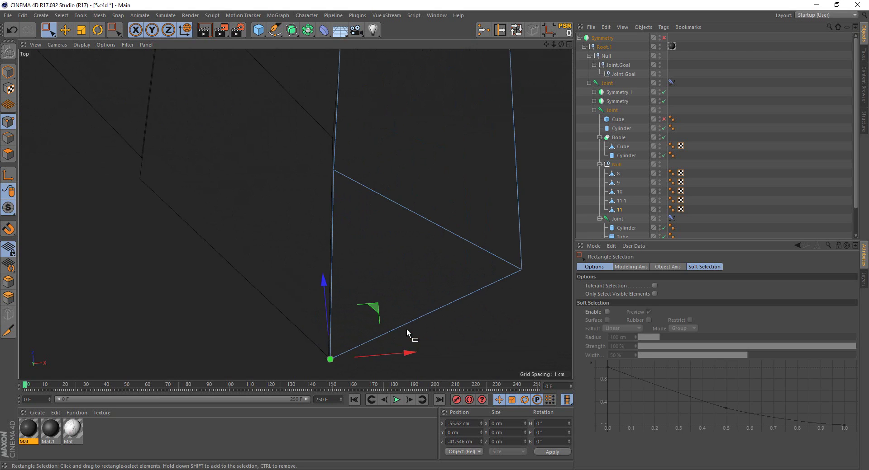
{"action": "left_click_drag", "start_coordinate": [373, 308], "coordinate": [374, 310]}
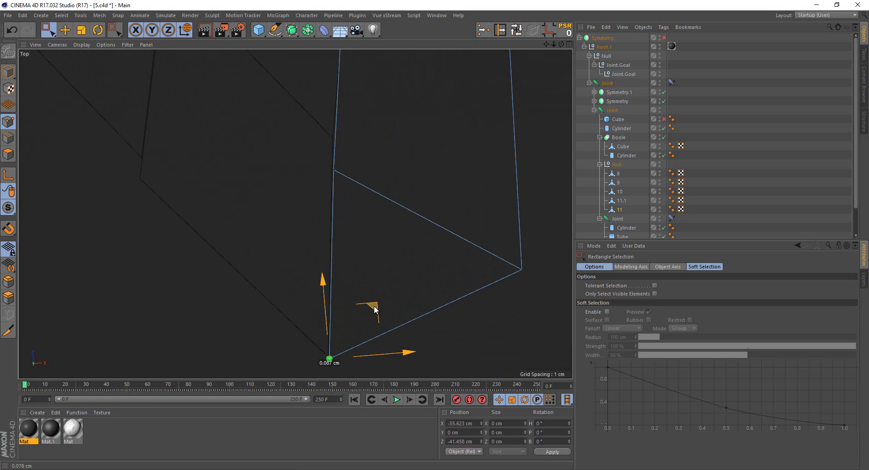
{"action": "left_click_drag", "start_coordinate": [371, 197], "coordinate": [380, 169]}
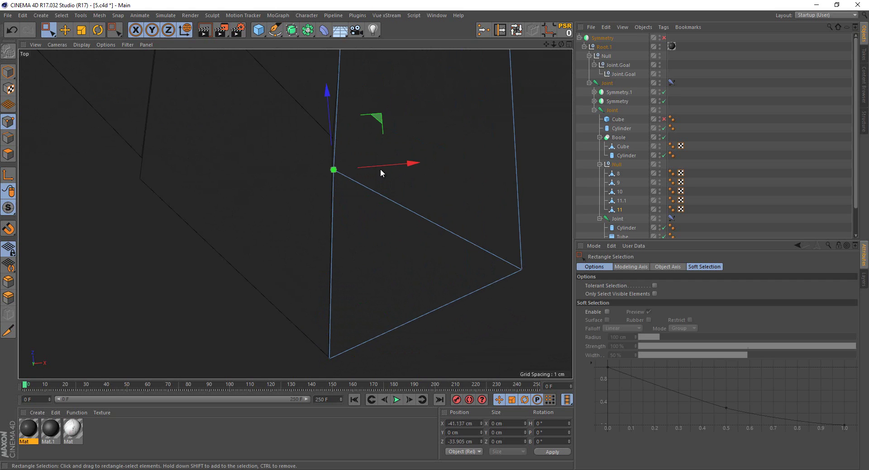
{"action": "scroll", "coordinate": [354, 262], "scroll_direction": "down", "scroll_amount": 3}
{"action": "scroll", "coordinate": [355, 266], "scroll_direction": "down", "scroll_amount": 3}
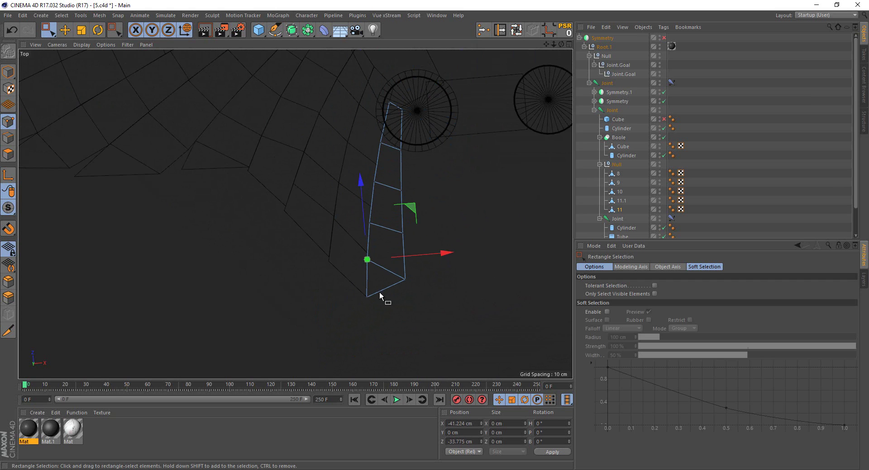
{"action": "left_click", "coordinate": [424, 186]}
Return to a full Perspective view and Model mode
{"action": "middle_click", "coordinate": [302, 131]}
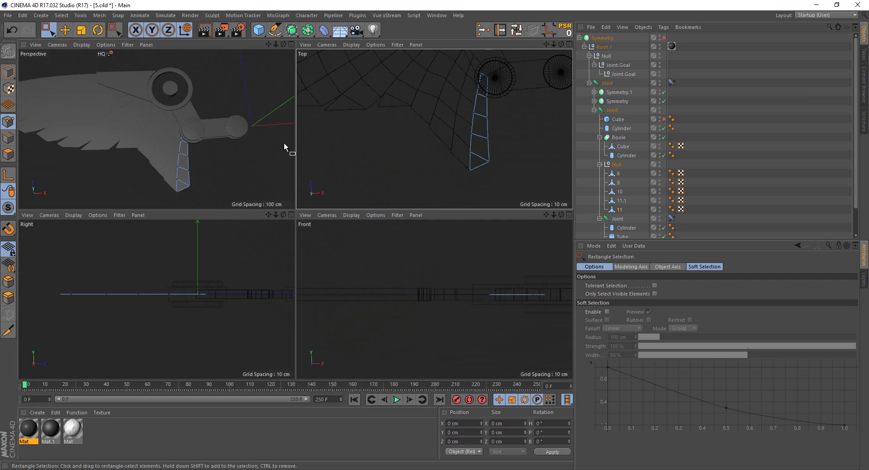
{"action": "middle_click", "coordinate": [284, 142]}
{"action": "left_click", "coordinate": [8, 72]}
Orbit to a low side view of the wing, collapse Joint and select Root.1
{"action": "left_click", "coordinate": [141, 310]}
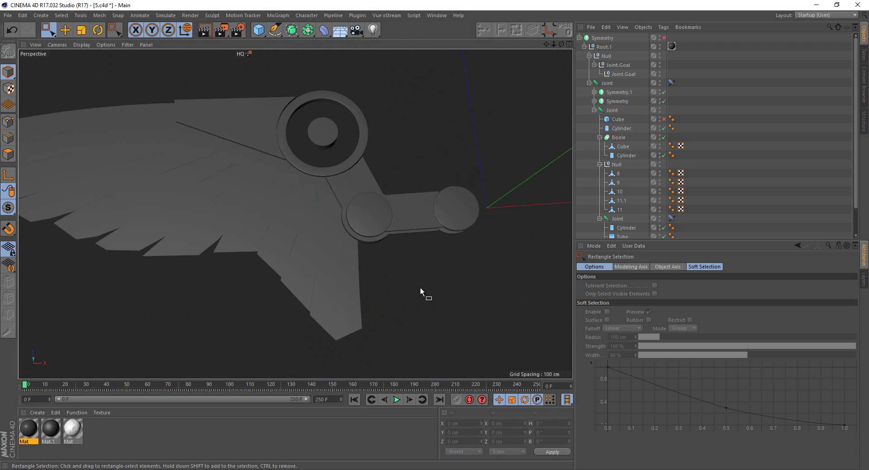
{"action": "mouse_move", "coordinate": [422, 293]}
{"action": "left_mouse_down", "text": "alt"}
{"action": "mouse_move", "coordinate": [349, 246]}
{"action": "mouse_move", "coordinate": [316, 271]}
{"action": "mouse_move", "coordinate": [322, 222]}
{"action": "mouse_move", "coordinate": [384, 241]}
{"action": "mouse_move", "coordinate": [390, 287]}
{"action": "left_mouse_up", "text": "alt"}
{"action": "mouse_move", "coordinate": [366, 260]}
{"action": "left_mouse_down", "text": "alt"}
{"action": "mouse_move", "coordinate": [378, 289]}
{"action": "mouse_move", "coordinate": [365, 277]}
{"action": "mouse_move", "coordinate": [373, 257]}
{"action": "left_mouse_up", "text": "alt"}
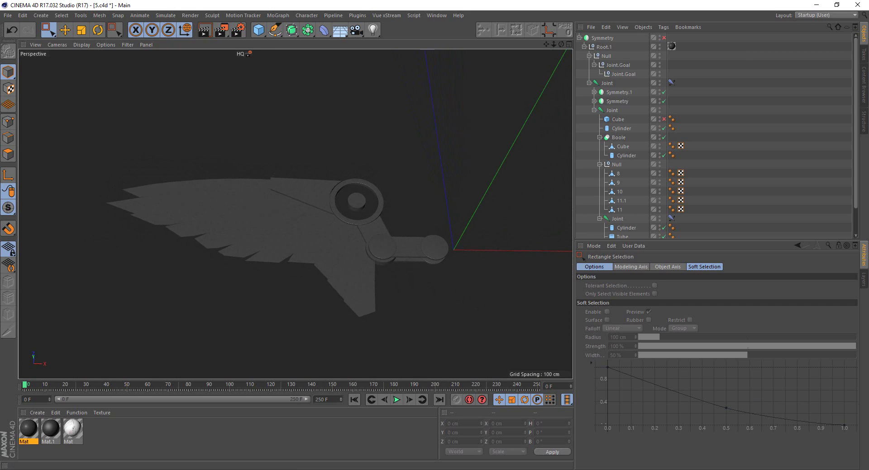
{"action": "mouse_move", "coordinate": [505, 315]}
{"action": "left_mouse_down", "text": "alt"}
{"action": "mouse_move", "coordinate": [411, 254]}
{"action": "mouse_move", "coordinate": [413, 295]}
{"action": "mouse_move", "coordinate": [421, 287]}
{"action": "mouse_move", "coordinate": [341, 231]}
{"action": "mouse_move", "coordinate": [356, 232]}
{"action": "mouse_move", "coordinate": [292, 205]}
{"action": "mouse_move", "coordinate": [305, 229]}
{"action": "mouse_move", "coordinate": [270, 237]}
{"action": "mouse_move", "coordinate": [276, 199]}
{"action": "left_mouse_up", "text": "alt"}
{"action": "left_click", "coordinate": [588, 83]}
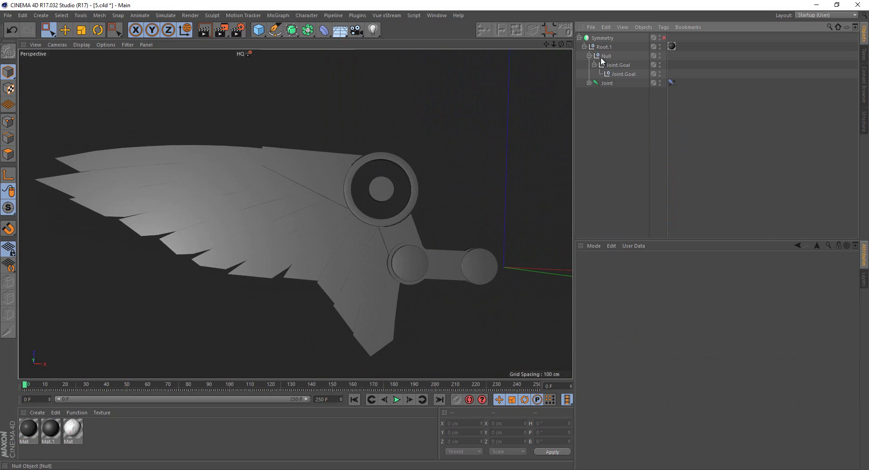
{"action": "left_click", "coordinate": [601, 57]}
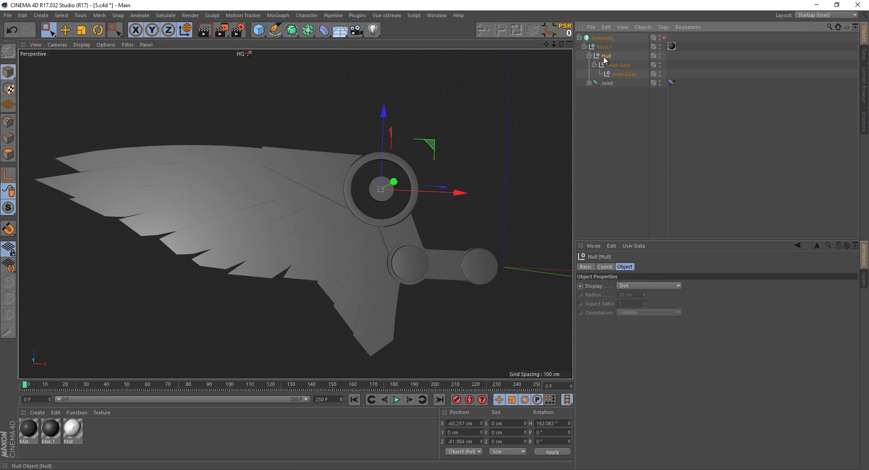
{"action": "left_click", "coordinate": [604, 50]}
Add a Float Slider user data parameter named 1 to Root.1
{"action": "right_click", "coordinate": [603, 54]}
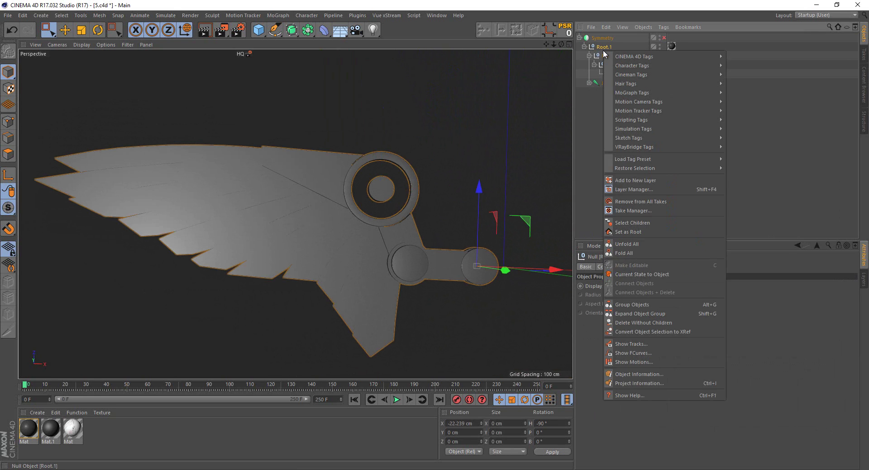
{"action": "key", "text": "Escape"}
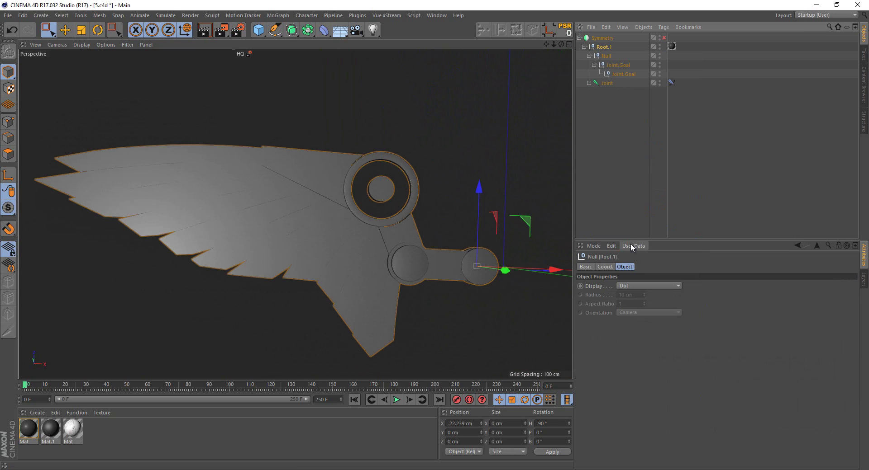
{"action": "left_click", "coordinate": [631, 245]}
{"action": "left_click", "coordinate": [637, 257]}
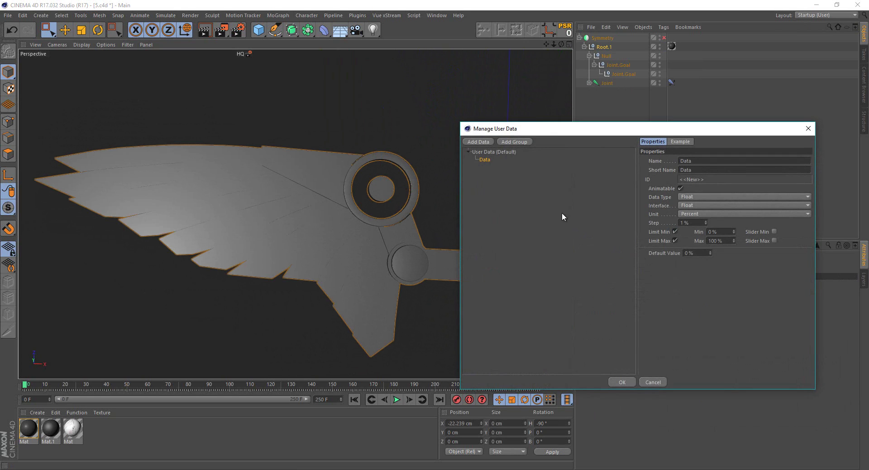
{"action": "left_click", "coordinate": [705, 162]}
{"action": "type", "text": "1"}
{"action": "left_click", "coordinate": [684, 206]}
{"action": "left_click", "coordinate": [700, 224]}
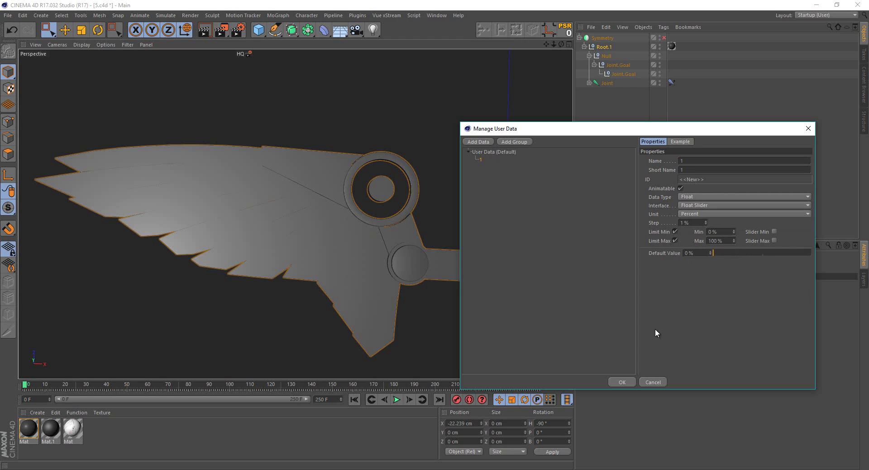
{"action": "left_click", "coordinate": [621, 382]}
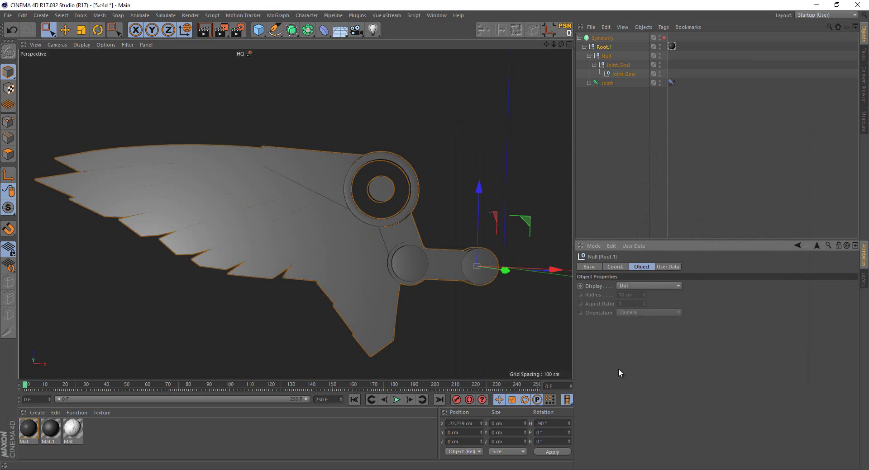
Add the 1 parameter to the HUD, place the slider at lower right, and reselect Root.1
{"action": "left_click", "coordinate": [673, 271]}
{"action": "right_click", "coordinate": [587, 286]}
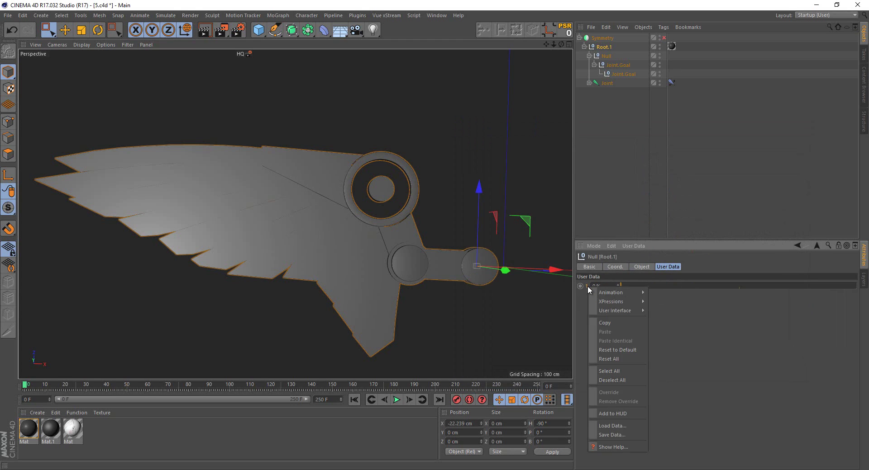
{"action": "left_click", "coordinate": [620, 413]}
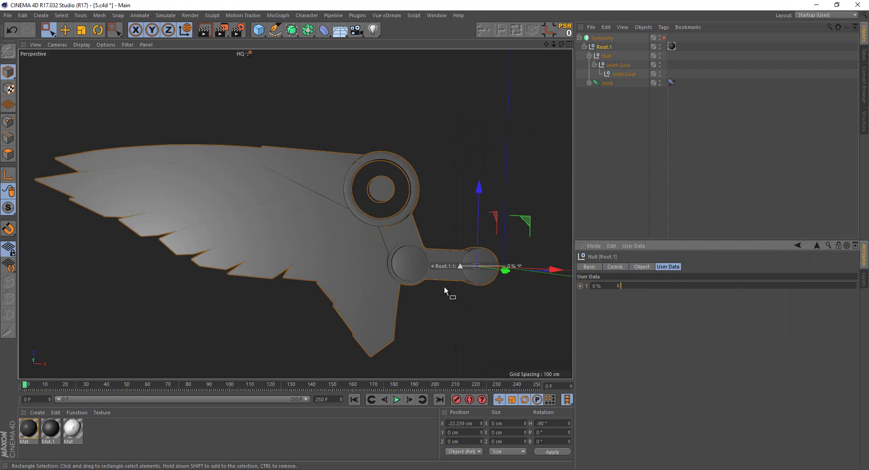
{"action": "mouse_move", "coordinate": [438, 265]}
{"action": "left_mouse_down", "text": "ctrl"}
{"action": "mouse_move", "coordinate": [479, 346]}
{"action": "mouse_move", "coordinate": [426, 372]}
{"action": "left_mouse_up", "text": "ctrl"}
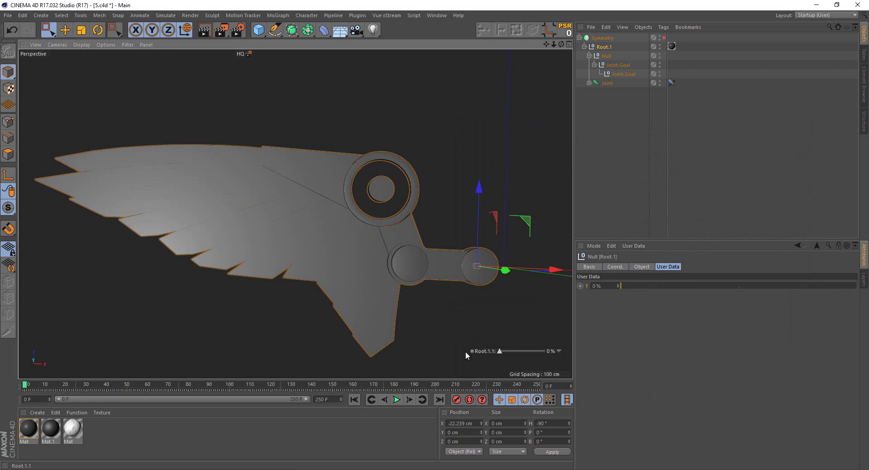
{"action": "left_click", "coordinate": [524, 174]}
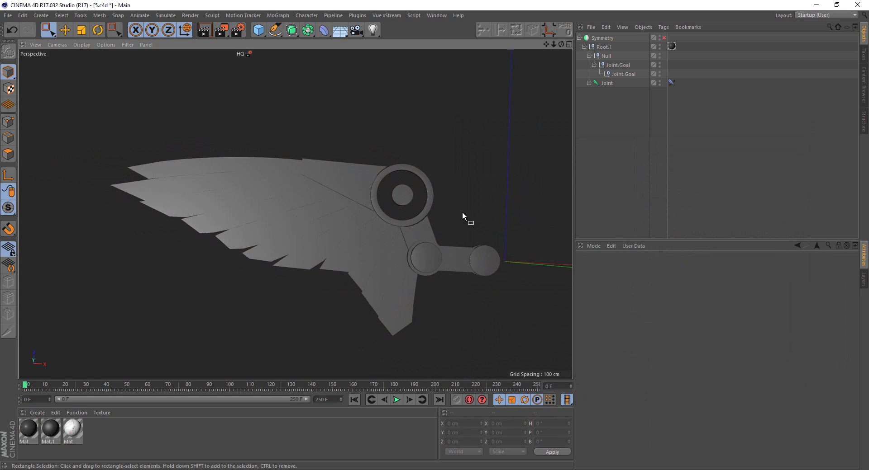
{"action": "left_click", "coordinate": [603, 47]}
Add an XPresso tag to Root.1 and bring Root.1 in as a node exposing User Data 1
{"action": "right_click", "coordinate": [598, 46]}
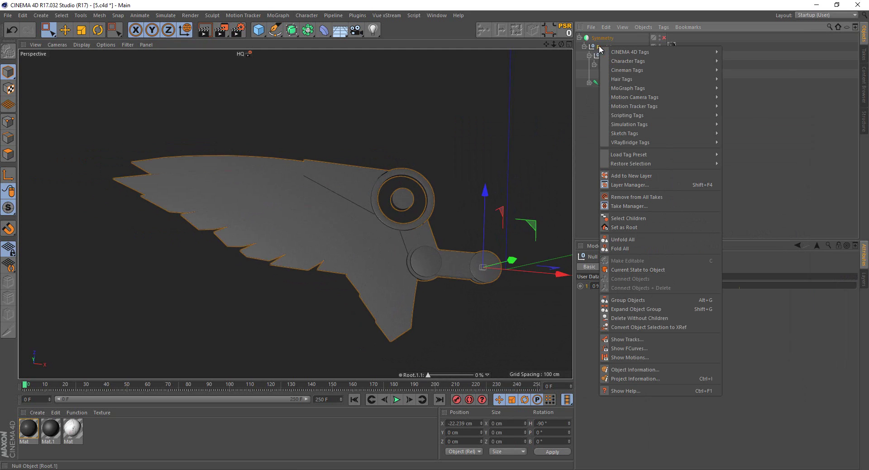
{"action": "mouse_move", "coordinate": [629, 52]}
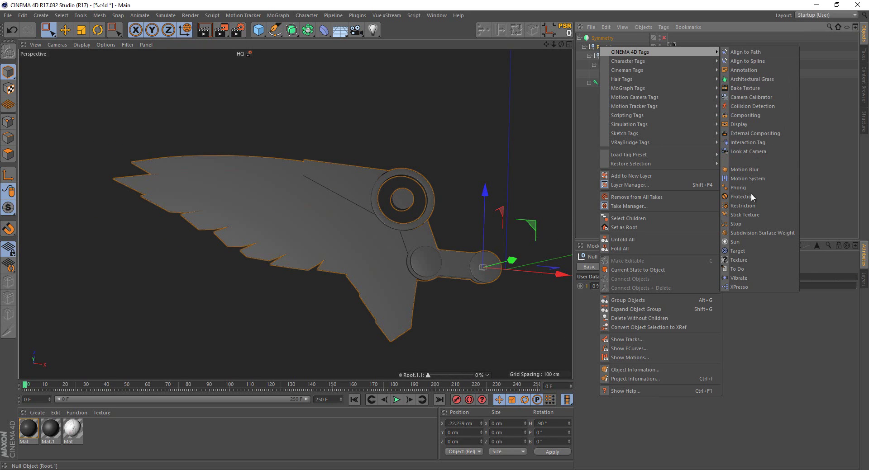
{"action": "left_click", "coordinate": [741, 287]}
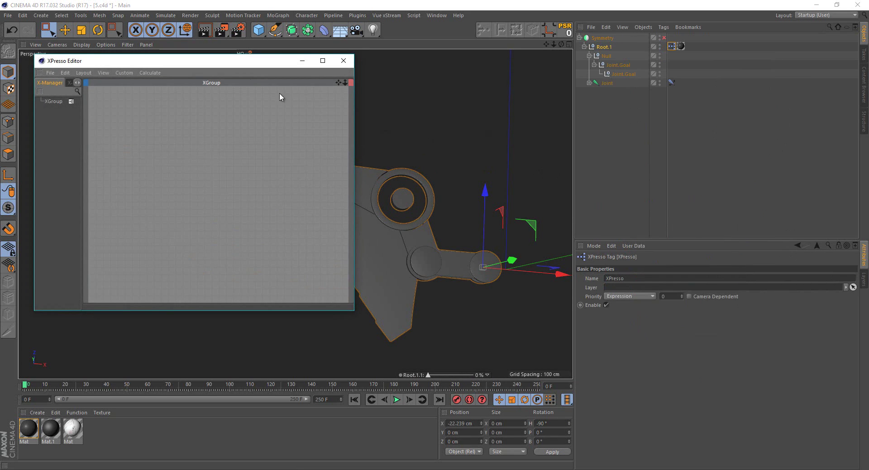
{"action": "left_click_drag", "start_coordinate": [244, 69], "coordinate": [170, 248]}
{"action": "mouse_move", "coordinate": [421, 111]}
{"action": "left_mouse_down", "text": "alt"}
{"action": "mouse_move", "coordinate": [398, 226]}
{"action": "mouse_move", "coordinate": [396, 212]}
{"action": "left_mouse_up", "text": "alt"}
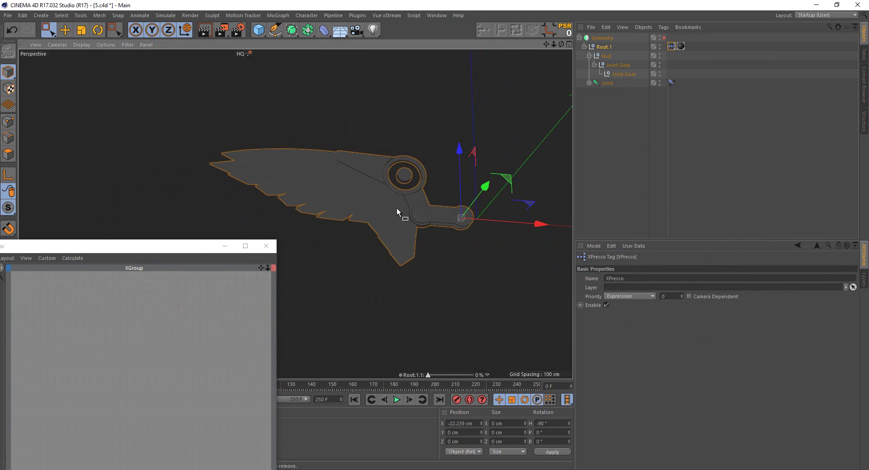
{"action": "left_click", "coordinate": [604, 46]}
{"action": "left_click_drag", "start_coordinate": [55, 329], "coordinate": [57, 326]}
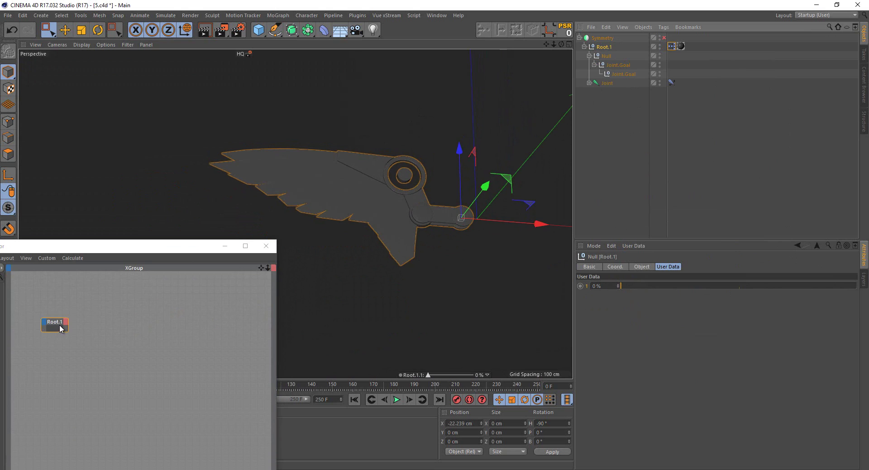
{"action": "left_click", "coordinate": [66, 323]}
{"action": "mouse_move", "coordinate": [81, 454]}
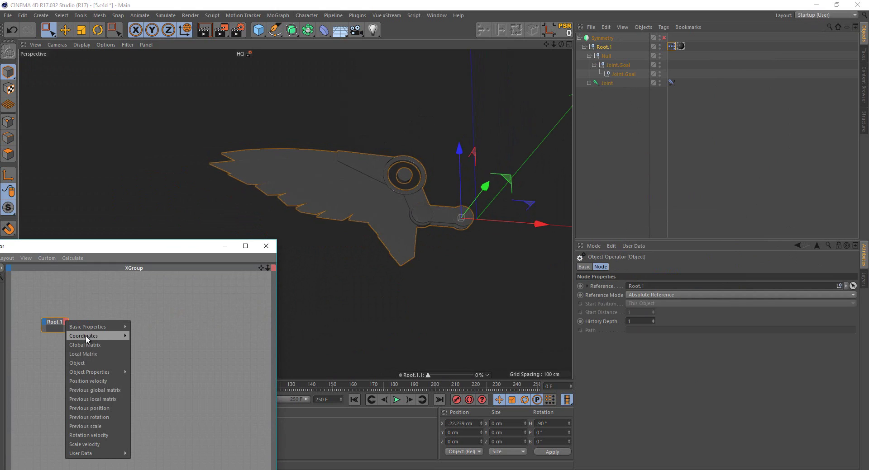
{"action": "left_click", "coordinate": [132, 454]}
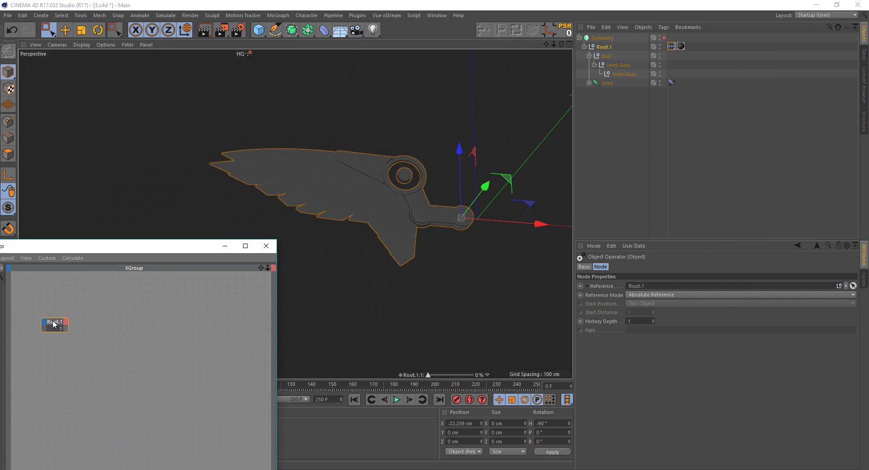
Add a Range Mapper node with its Output Range set to Degree
{"action": "right_click", "coordinate": [105, 314]}
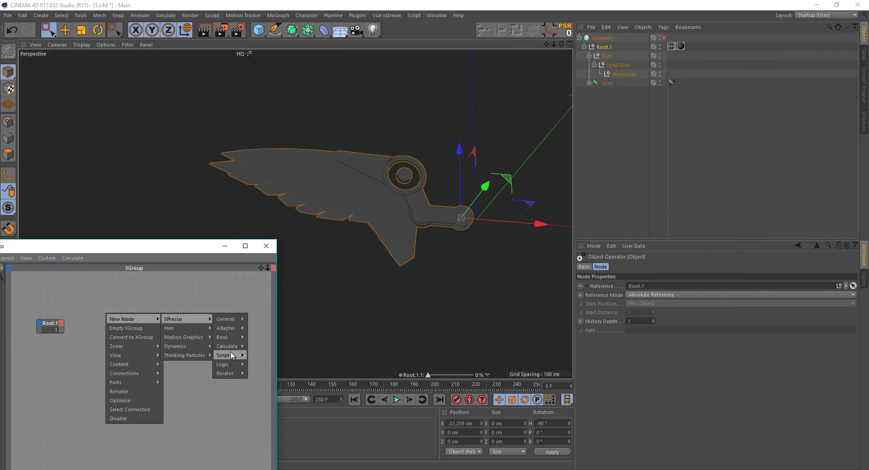
{"action": "mouse_move", "coordinate": [228, 346]}
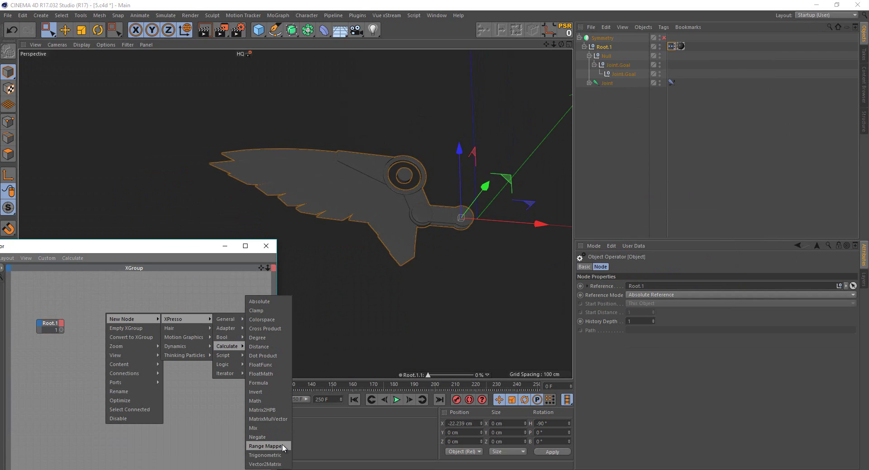
{"action": "left_click", "coordinate": [281, 447]}
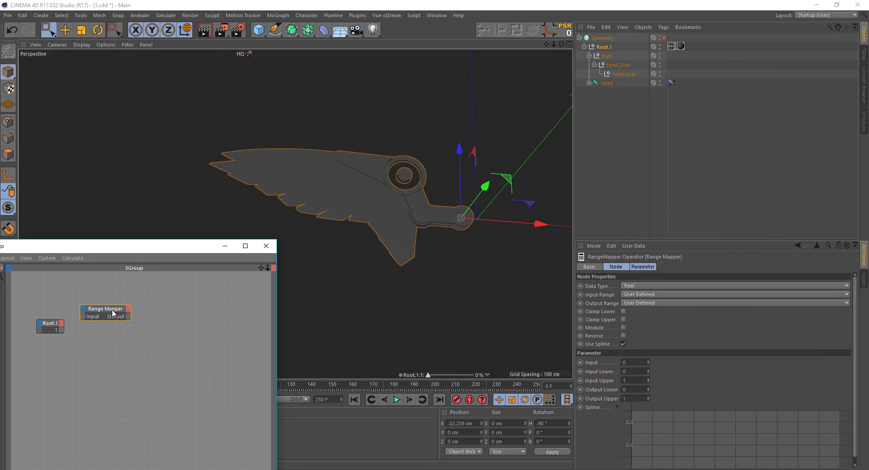
{"action": "left_click_drag", "start_coordinate": [112, 309], "coordinate": [115, 316]}
{"action": "left_click", "coordinate": [631, 303]}
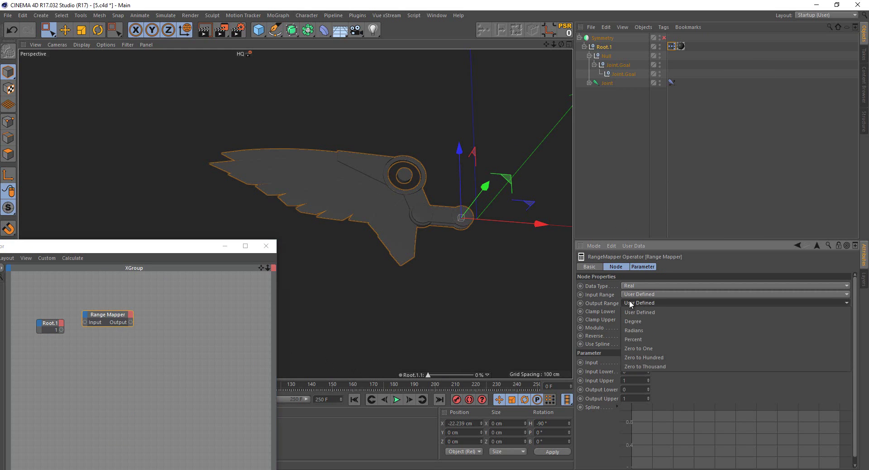
{"action": "left_click", "coordinate": [633, 322]}
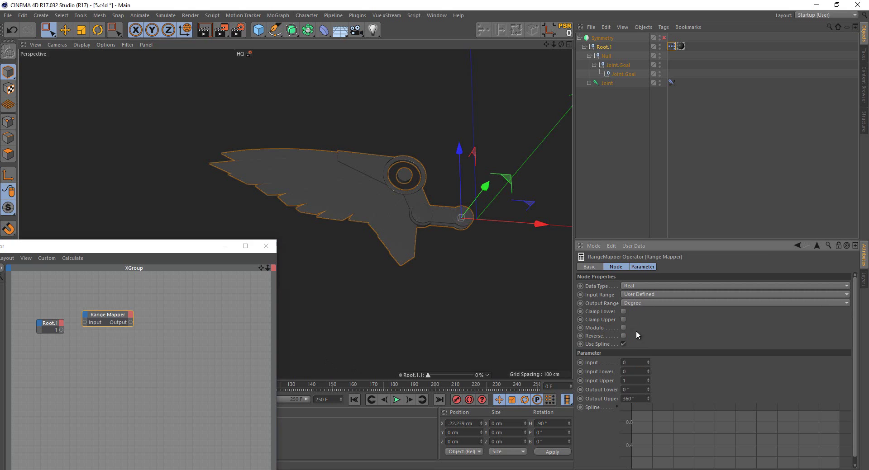
{"action": "left_click", "coordinate": [629, 401]}
{"action": "left_click", "coordinate": [70, 342]}
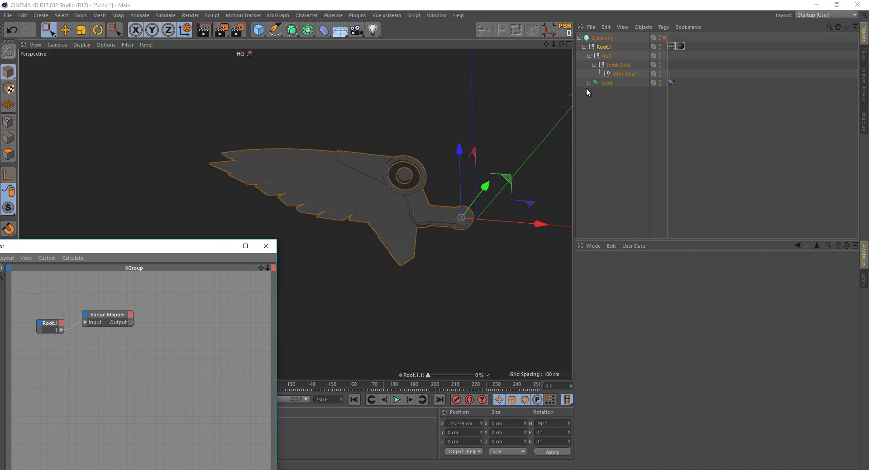
Select the Joint.Goal null and set the gizmo to object axis mode
{"action": "left_click", "coordinate": [594, 65]}
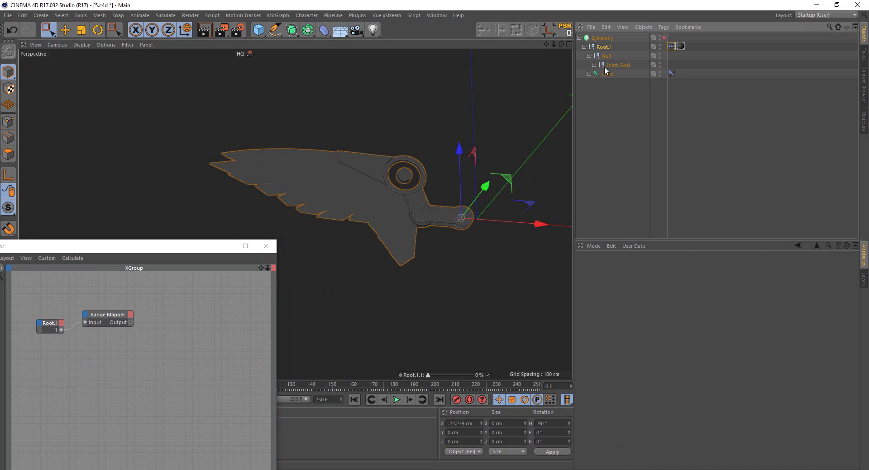
{"action": "left_click", "coordinate": [609, 65]}
{"action": "scroll", "coordinate": [488, 174], "scroll_direction": "up", "scroll_amount": 3}
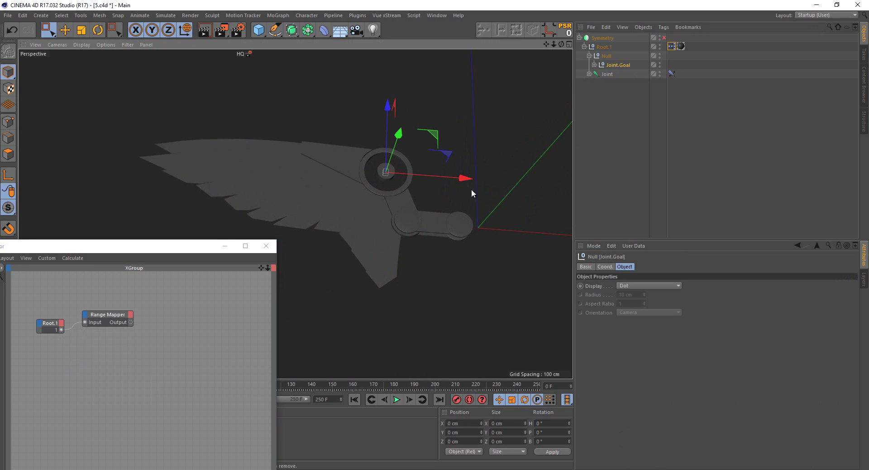
{"action": "scroll", "coordinate": [389, 181], "scroll_direction": "up", "scroll_amount": 1}
{"action": "left_click", "coordinate": [191, 30]}
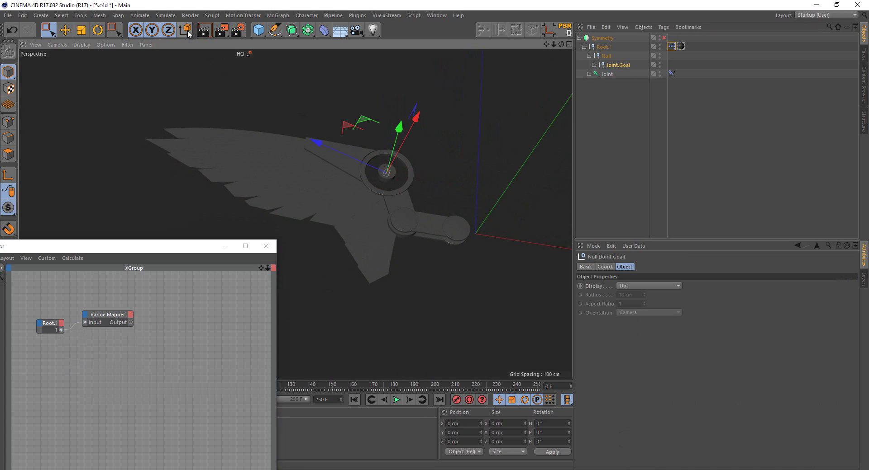
{"action": "left_click_drag", "start_coordinate": [357, 167], "coordinate": [366, 200], "text": "alt"}
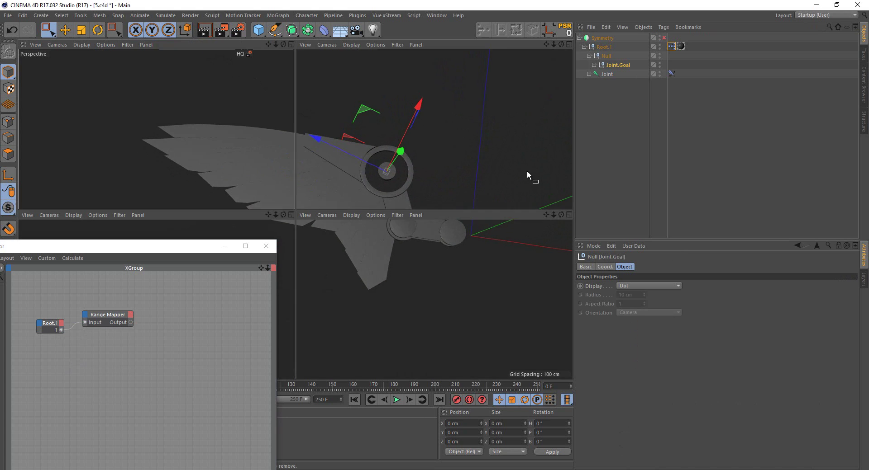
In Top view, test-move Joint.Goal along Z, undo, and drag it into the XPresso graph
{"action": "key", "text": "F2"}
{"action": "scroll", "coordinate": [509, 148], "scroll_direction": "down", "scroll_amount": 3}
{"action": "scroll", "coordinate": [340, 204], "scroll_direction": "down", "scroll_amount": 2}
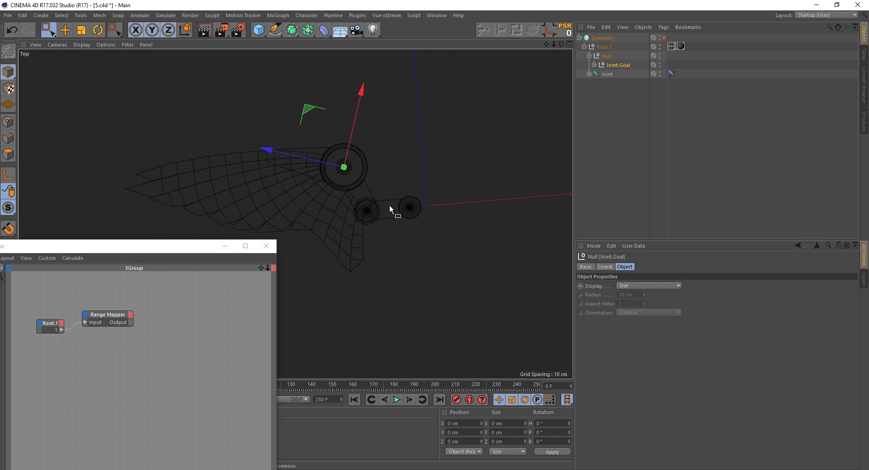
{"action": "left_click_drag", "start_coordinate": [293, 155], "coordinate": [332, 169]}
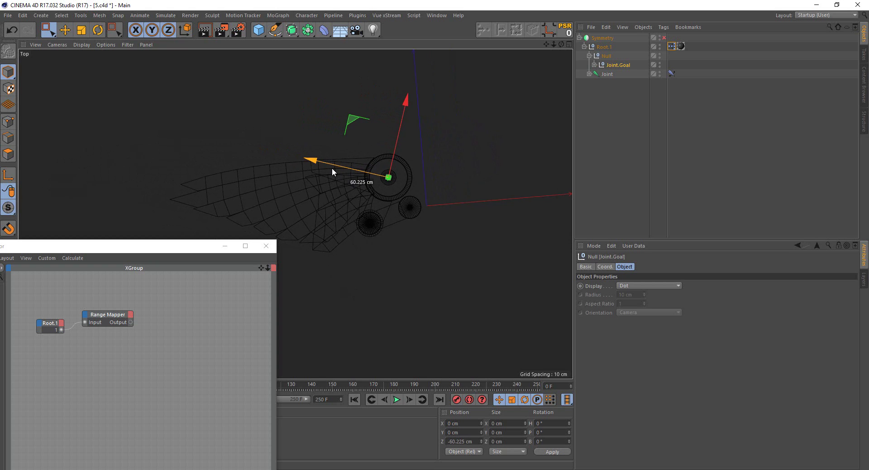
{"action": "key", "text": "ctrl+z"}
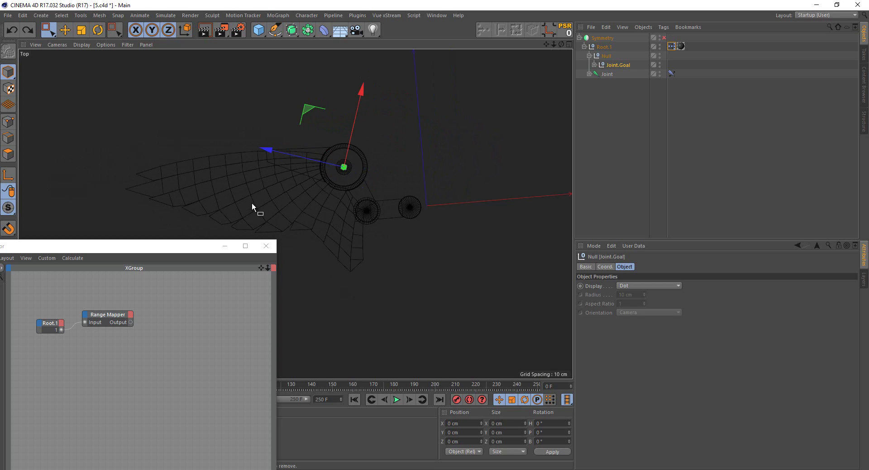
{"action": "left_click_drag", "start_coordinate": [611, 64], "coordinate": [170, 316]}
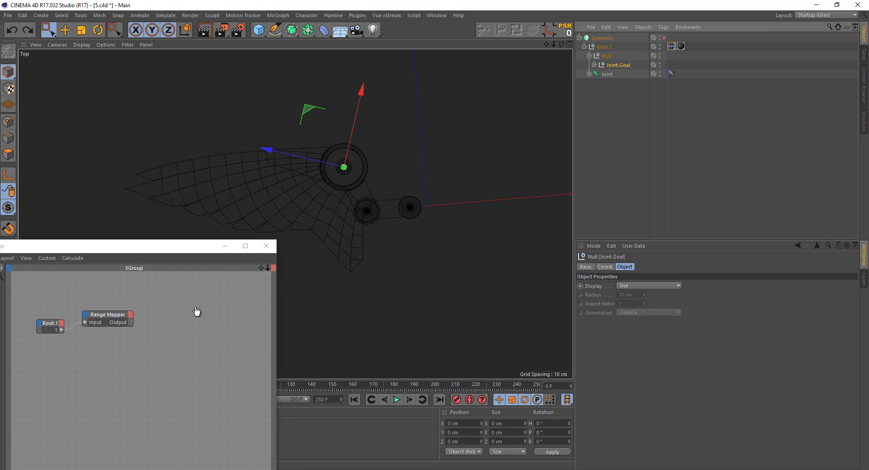
Set the Root.1.1 HUD slider to Show Always and reset it to 0%
{"action": "left_click", "coordinate": [603, 47]}
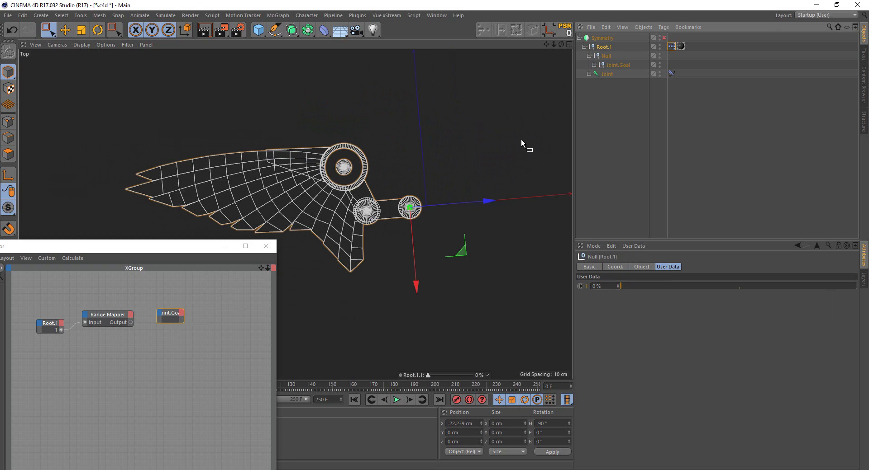
{"action": "right_click", "coordinate": [411, 376]}
{"action": "mouse_move", "coordinate": [435, 364]}
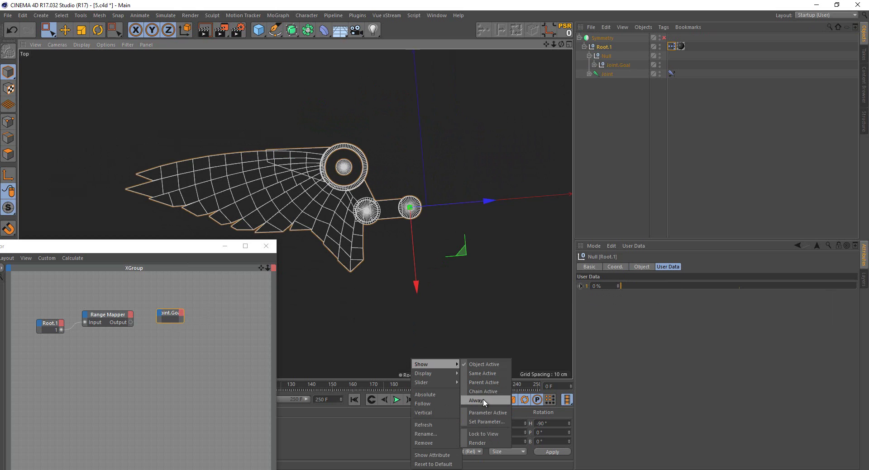
{"action": "left_click", "coordinate": [482, 399]}
{"action": "left_click_drag", "start_coordinate": [457, 283], "coordinate": [480, 339]}
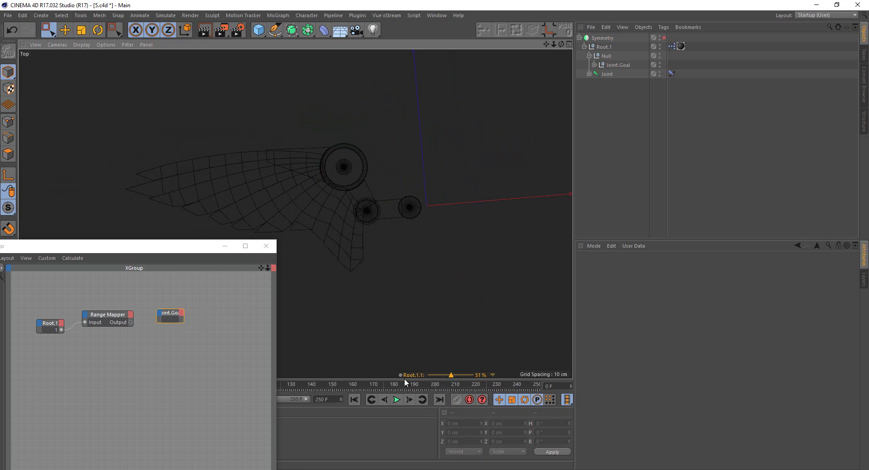
{"action": "left_click_drag", "start_coordinate": [404, 379], "coordinate": [385, 344]}
{"action": "left_click", "coordinate": [352, 268]}
{"action": "left_click", "coordinate": [392, 325]}
{"action": "scroll", "coordinate": [221, 218], "scroll_direction": "up", "scroll_amount": 2}
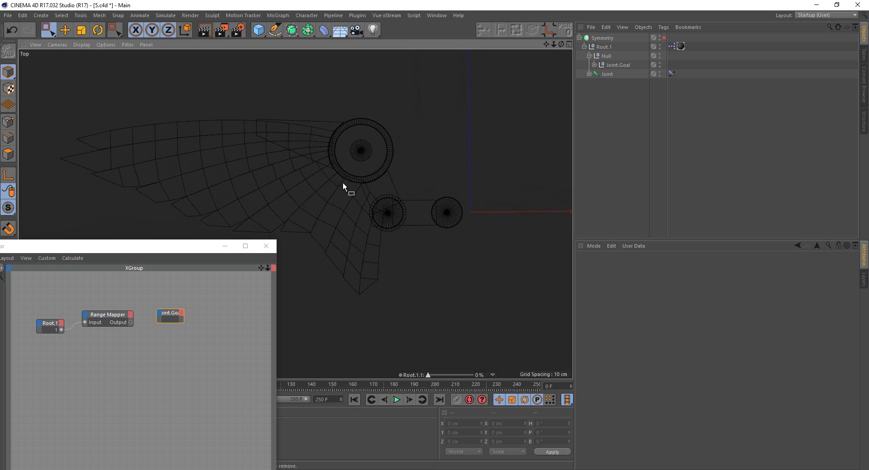
{"action": "scroll", "coordinate": [340, 211], "scroll_direction": "down", "scroll_amount": 4}
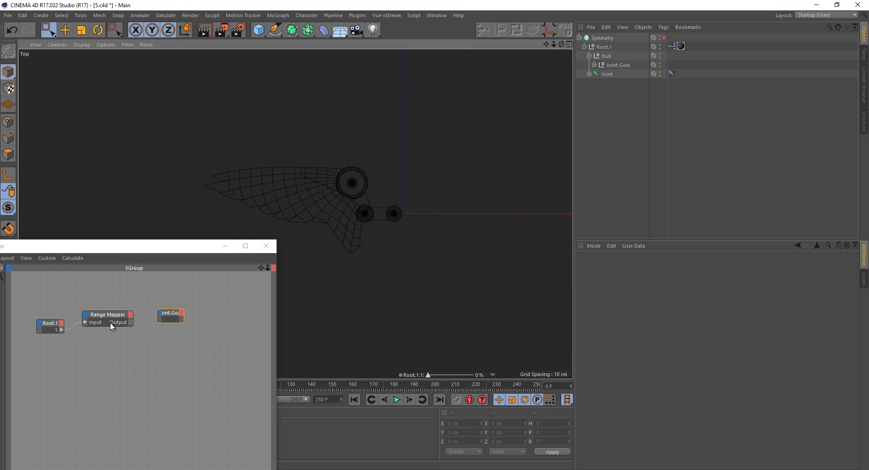
Add a Position Z input port to the Joint.Goal node
{"action": "left_click_drag", "start_coordinate": [130, 322], "coordinate": [237, 343]}
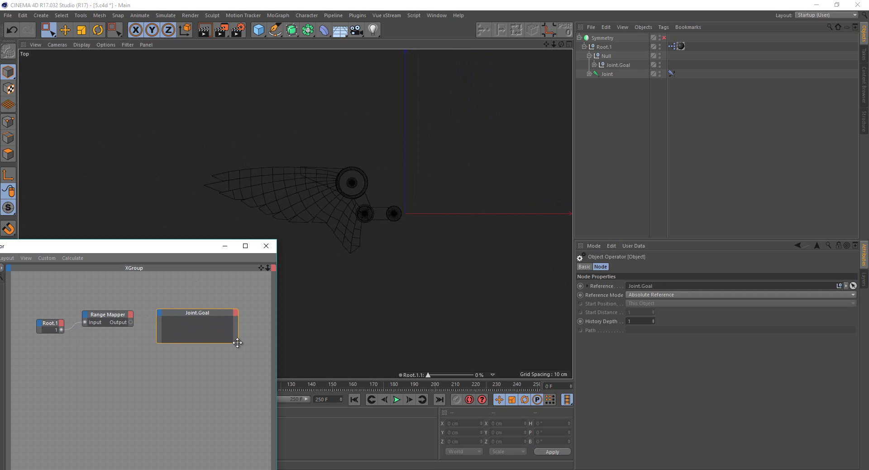
{"action": "mouse_move", "coordinate": [612, 66]}
{"action": "left_mouse_down"}
{"action": "mouse_move", "coordinate": [263, 170]}
{"action": "mouse_move", "coordinate": [298, 170]}
{"action": "left_mouse_up"}
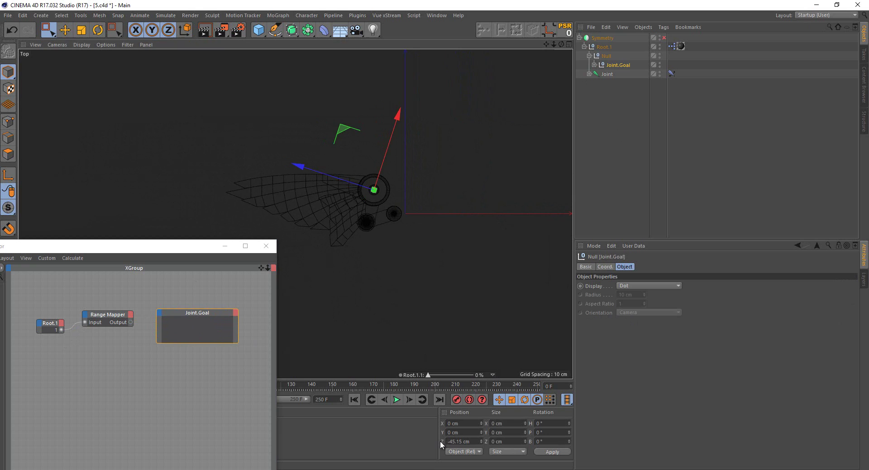
{"action": "key", "text": "ctrl+z"}
{"action": "left_click", "coordinate": [159, 313]}
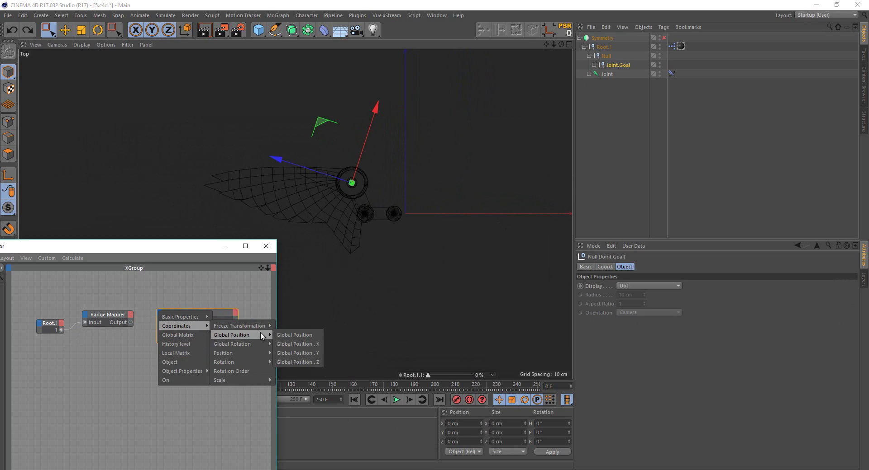
{"action": "mouse_move", "coordinate": [242, 353]}
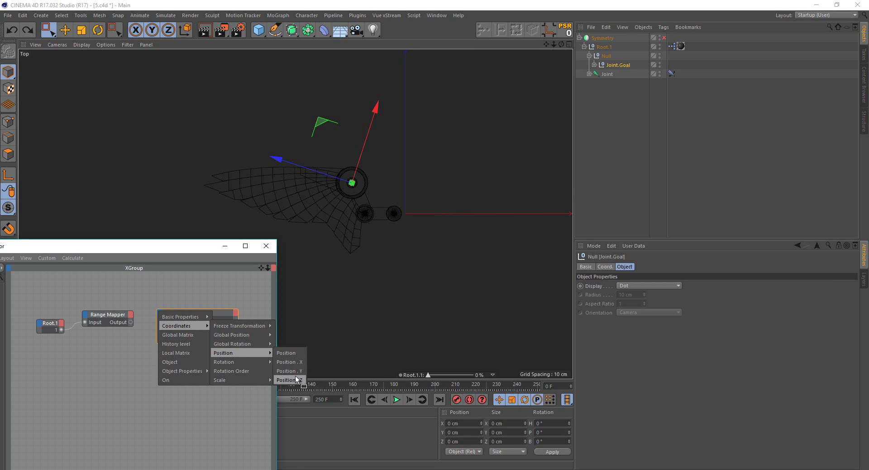
{"action": "left_click", "coordinate": [295, 380]}
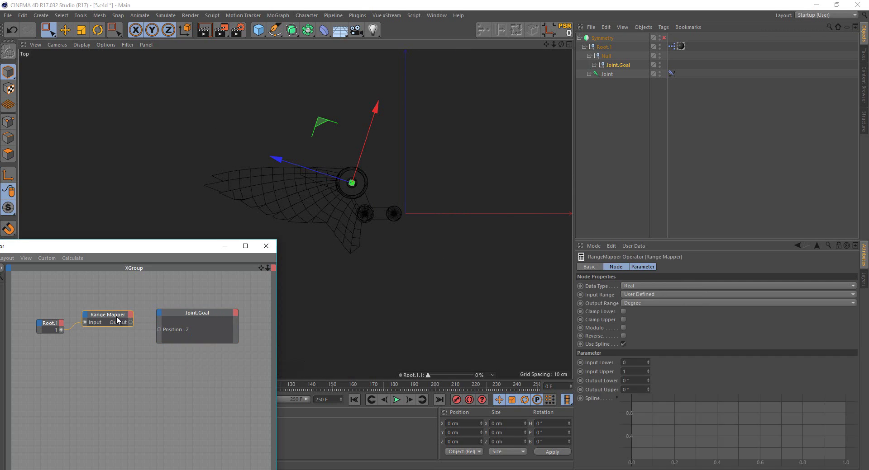
Duplicate the Range Mapper twice, add a Position X input to Joint.Goal, and wire Root.1 into the mappers
{"action": "mouse_move", "coordinate": [121, 322]}
{"action": "left_mouse_down", "text": "ctrl"}
{"action": "mouse_move", "coordinate": [103, 347]}
{"action": "mouse_move", "coordinate": [63, 330]}
{"action": "left_mouse_up", "text": "ctrl"}
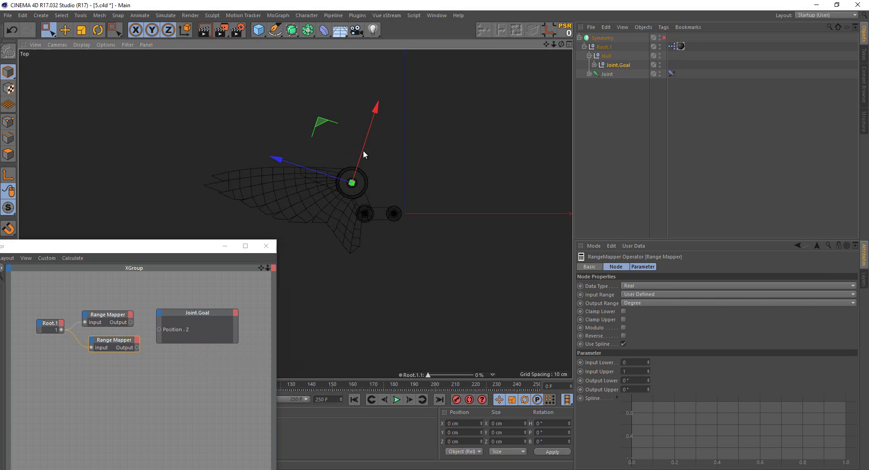
{"action": "key", "text": "ctrl+z"}
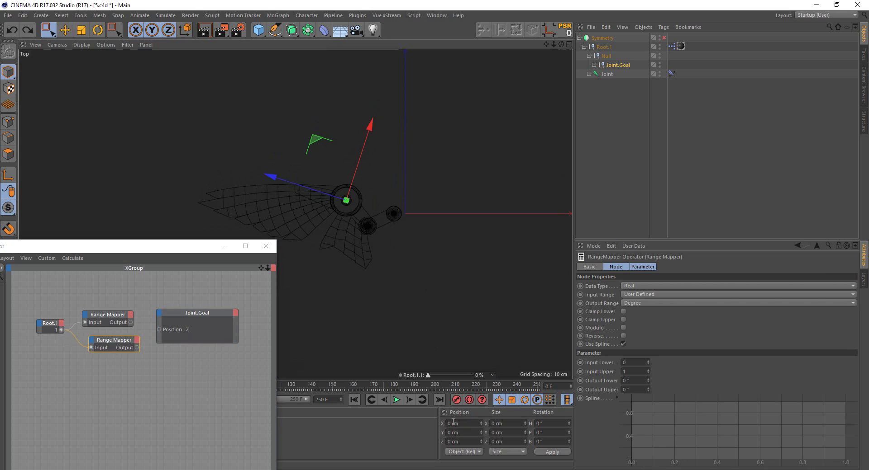
{"action": "left_click", "coordinate": [161, 314]}
{"action": "mouse_move", "coordinate": [224, 357]}
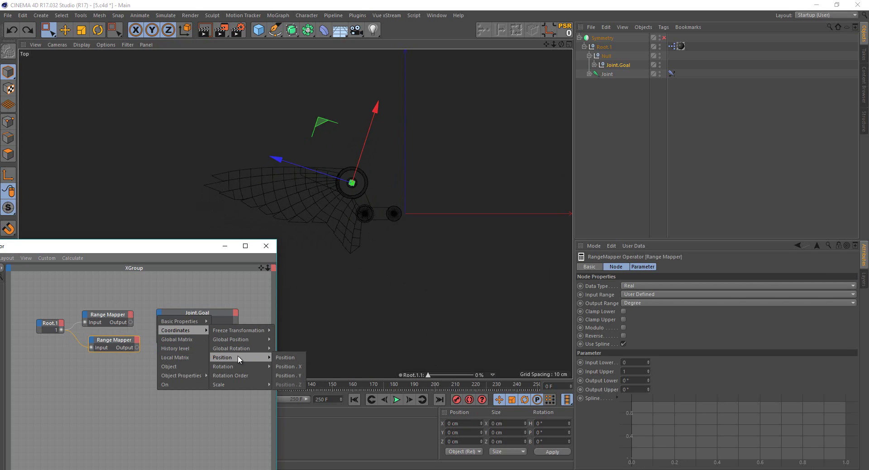
{"action": "left_click", "coordinate": [281, 367]}
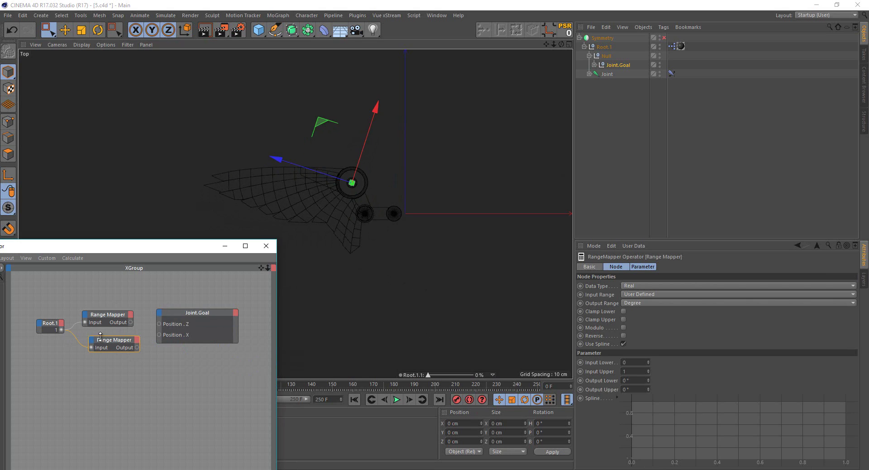
{"action": "mouse_move", "coordinate": [121, 346]}
{"action": "left_mouse_down"}
{"action": "mouse_move", "coordinate": [112, 345]}
{"action": "mouse_move", "coordinate": [122, 360]}
{"action": "mouse_move", "coordinate": [107, 363]}
{"action": "left_mouse_up"}
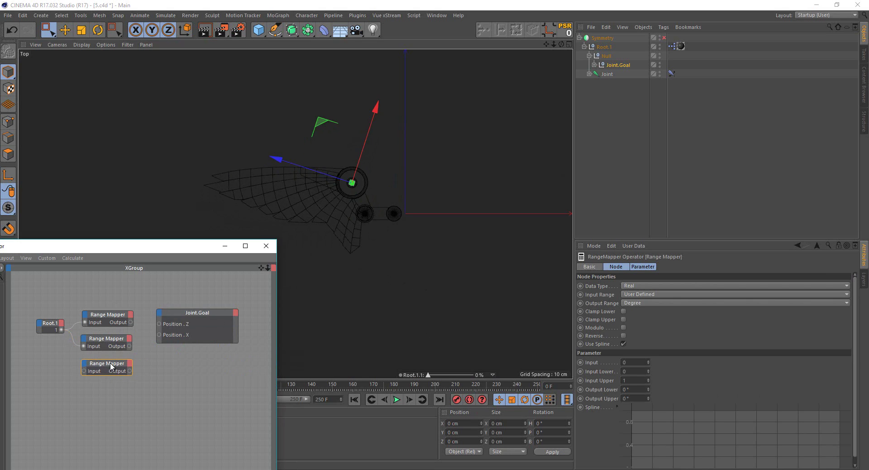
{"action": "left_click_drag", "start_coordinate": [60, 330], "coordinate": [84, 372]}
{"action": "left_click_drag", "start_coordinate": [47, 340], "coordinate": [47, 448]}
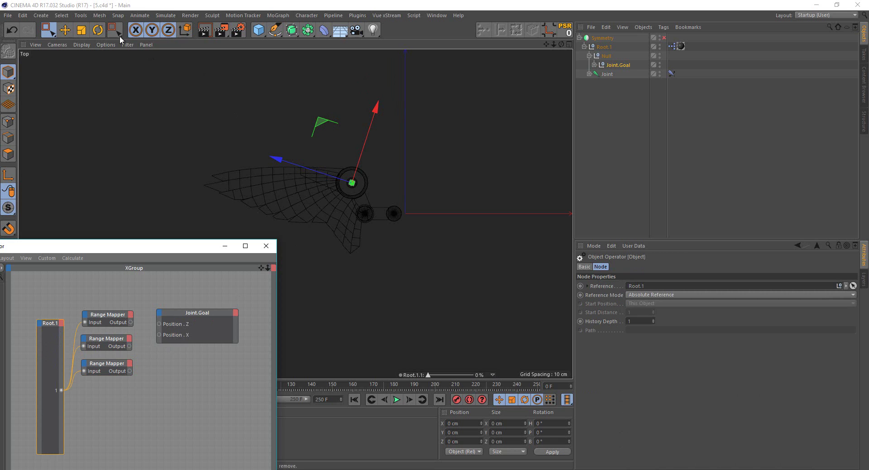
Add a Rotation.H input to Joint.Goal and wire the mappers to Position.Z, Position.X and Rotation.H
{"action": "left_click", "coordinate": [97, 30]}
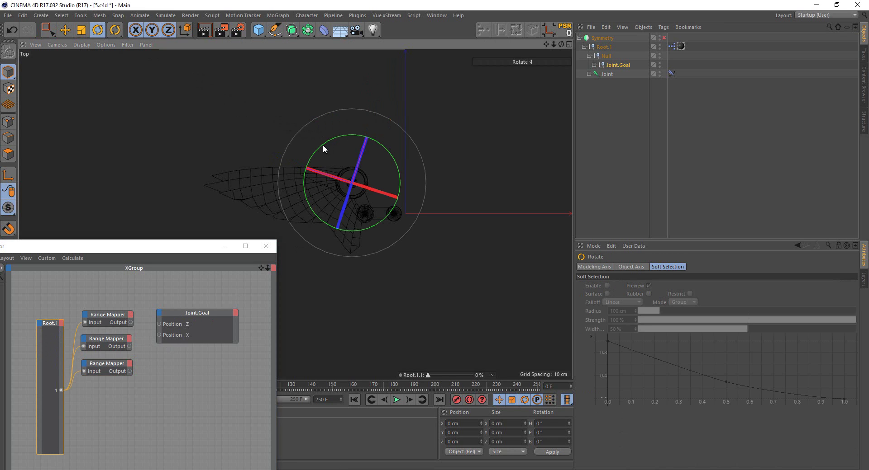
{"action": "left_click_drag", "start_coordinate": [323, 145], "coordinate": [312, 165]}
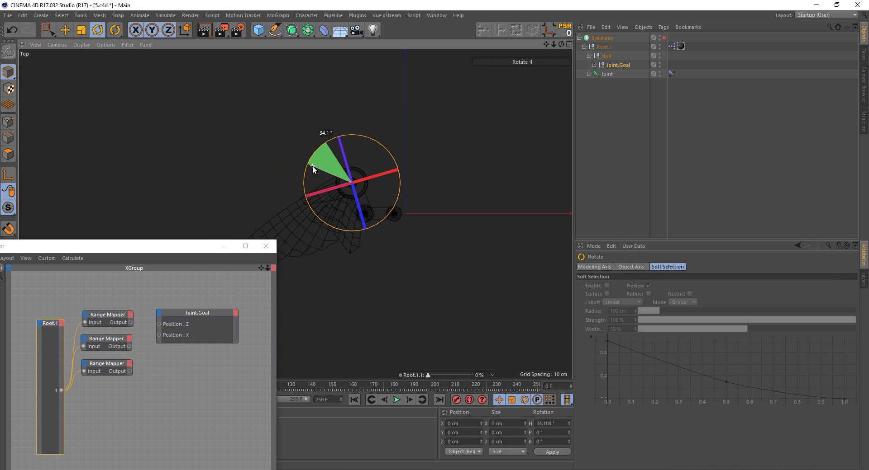
{"action": "key", "text": "ctrl+z"}
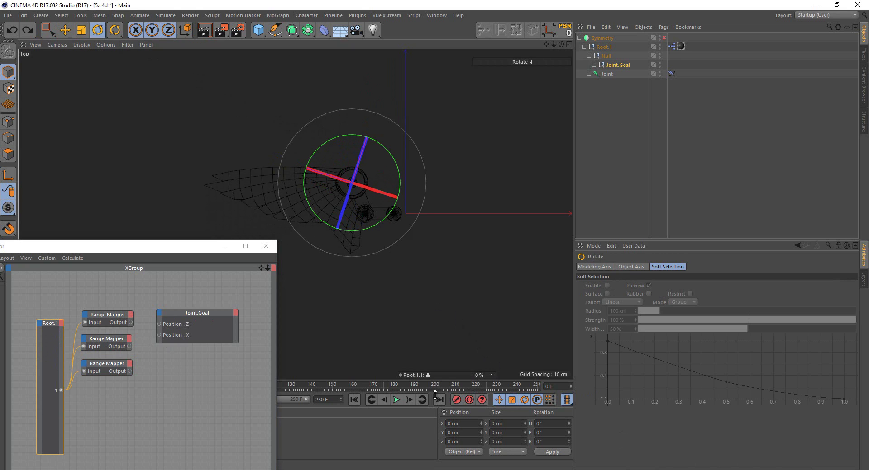
{"action": "left_click", "coordinate": [159, 312]}
{"action": "mouse_move", "coordinate": [183, 328]}
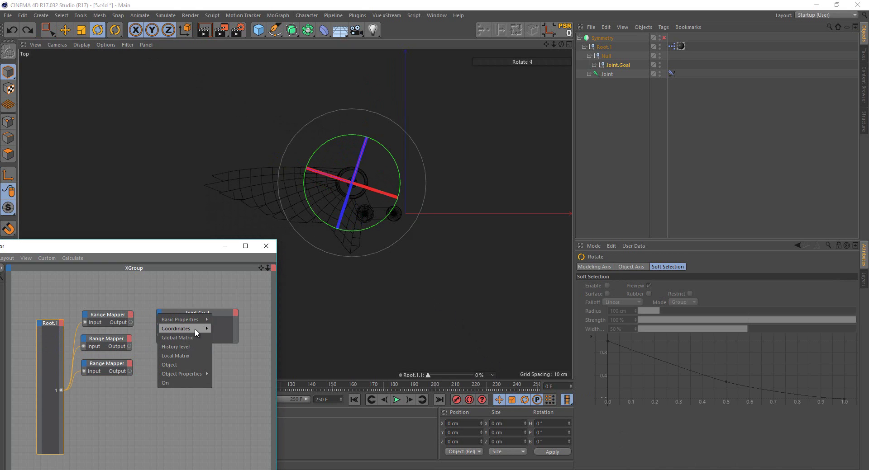
{"action": "left_click", "coordinate": [288, 374]}
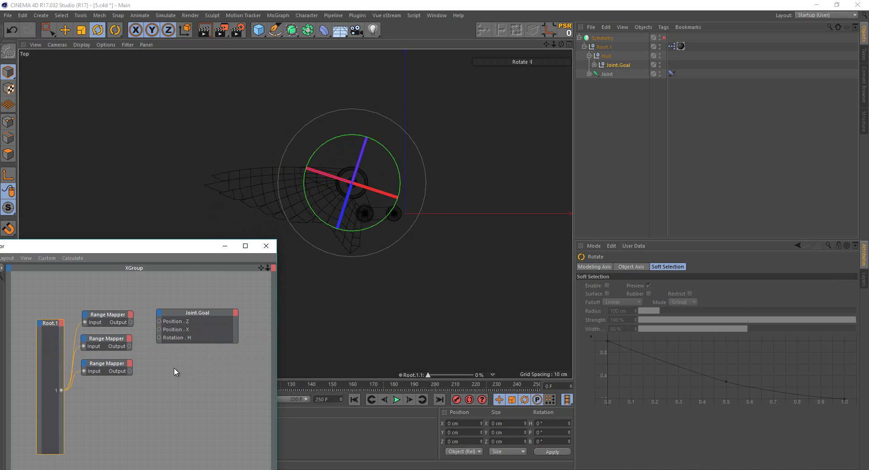
{"action": "left_click_drag", "start_coordinate": [156, 323], "coordinate": [159, 322]}
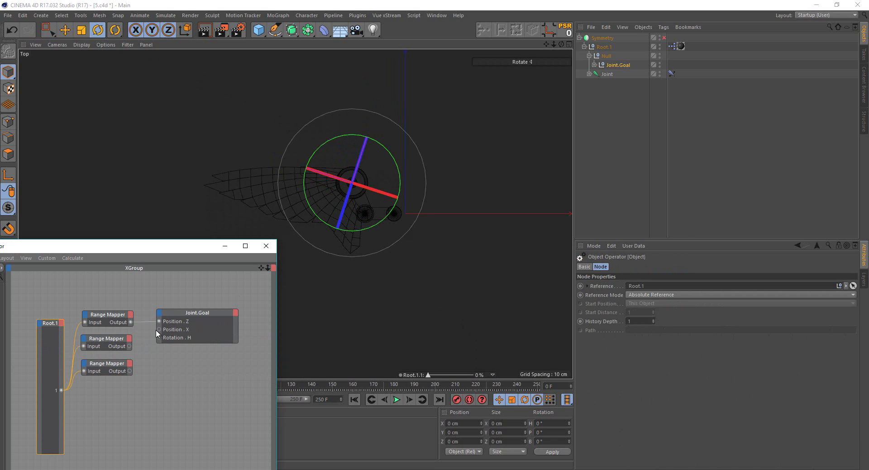
{"action": "left_click", "coordinate": [132, 346]}
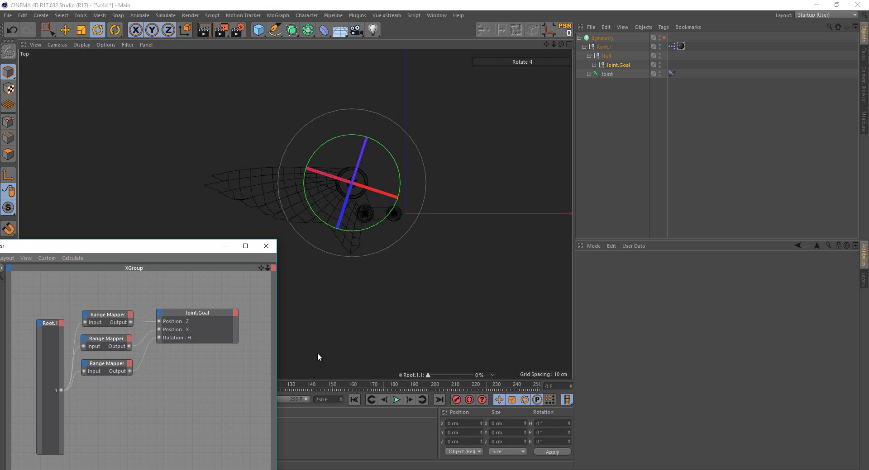
With Root.1.1 at 100%, raise the first mapper's Output Upper, set the second's to -3159°, and test at 54%
{"action": "left_click_drag", "start_coordinate": [428, 375], "coordinate": [472, 375]}
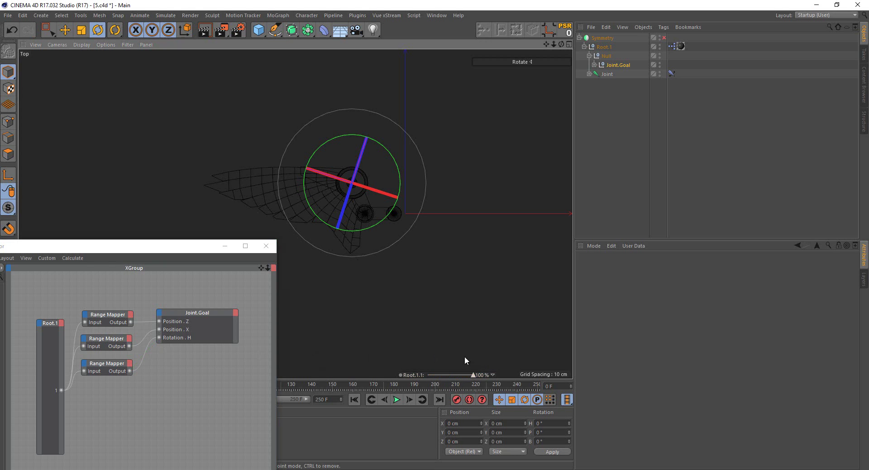
{"action": "left_click", "coordinate": [104, 316]}
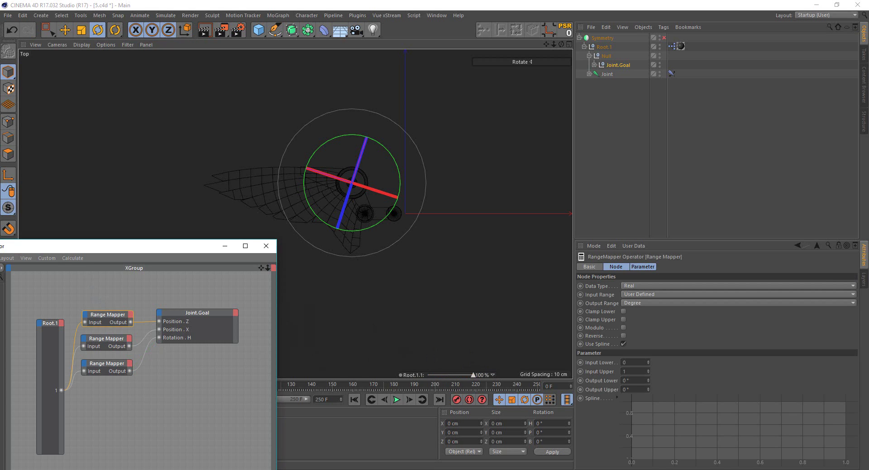
{"action": "mouse_move", "coordinate": [649, 389]}
{"action": "left_mouse_down"}
{"action": "mouse_move", "coordinate": [647, 432]}
{"action": "mouse_move", "coordinate": [649, 390]}
{"action": "left_mouse_up"}
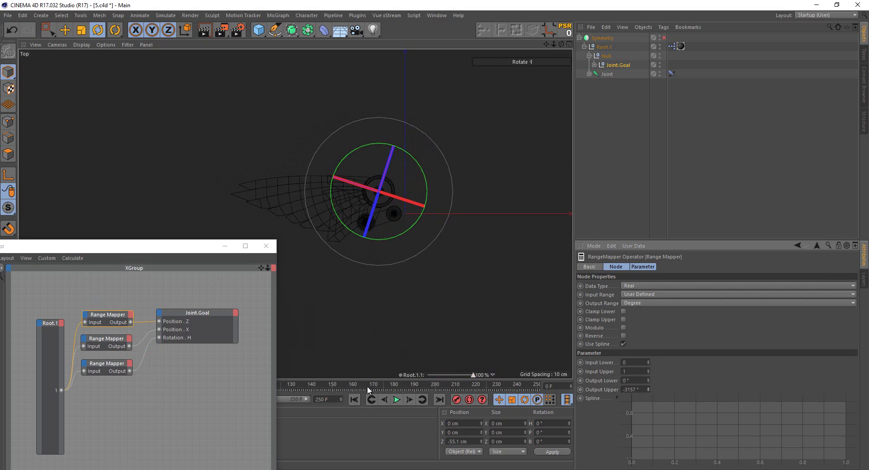
{"action": "left_click", "coordinate": [118, 343]}
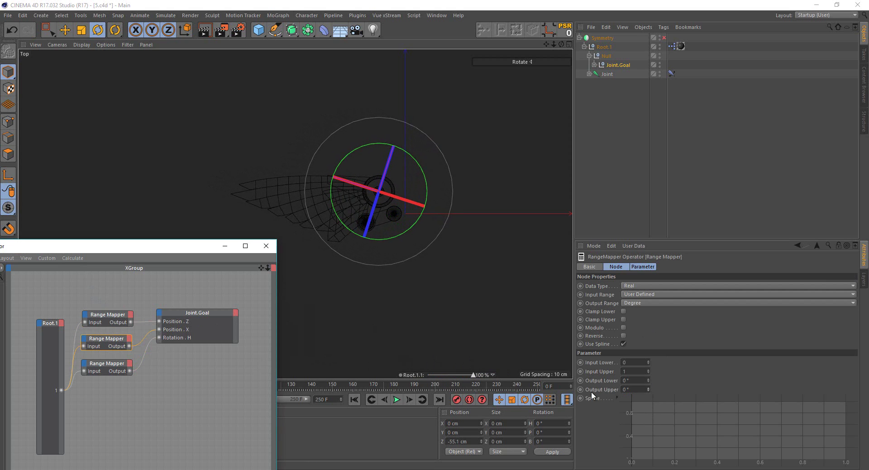
{"action": "left_click_drag", "start_coordinate": [647, 390], "coordinate": [649, 433]}
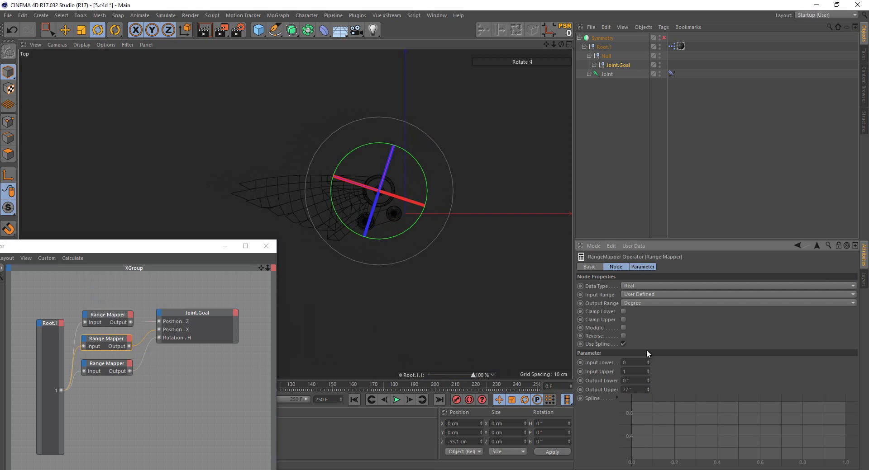
{"action": "left_click_drag", "start_coordinate": [647, 390], "coordinate": [641, 431]}
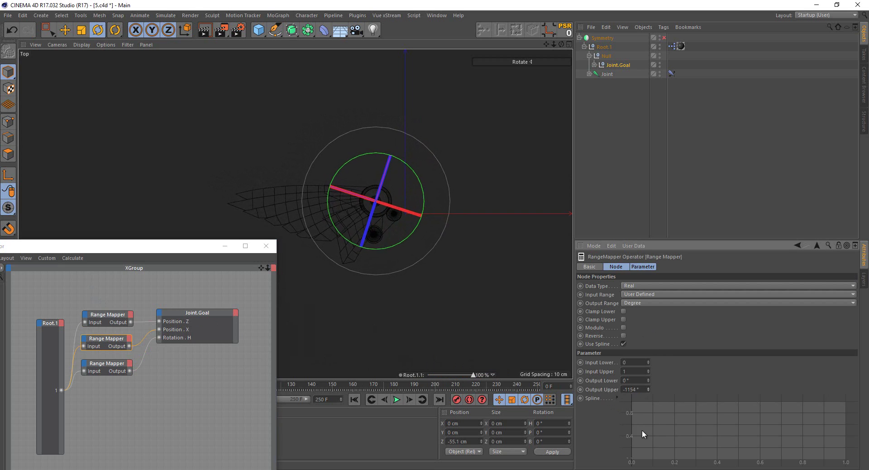
{"action": "left_click_drag", "start_coordinate": [647, 390], "coordinate": [661, 421]}
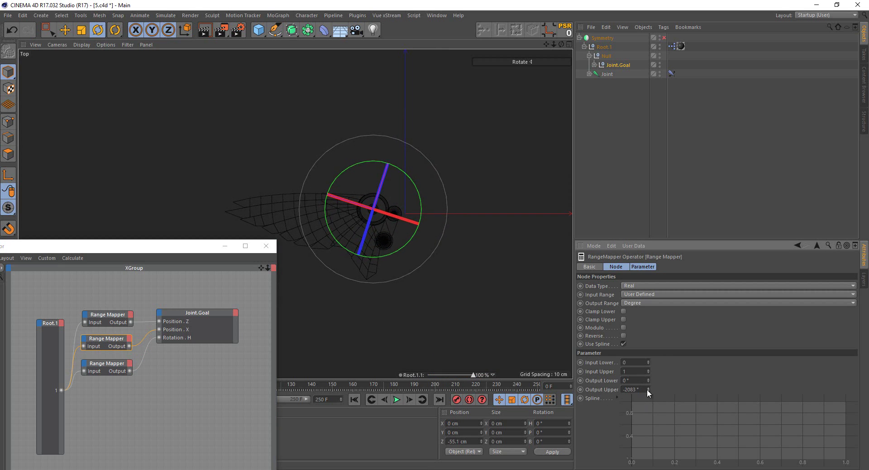
{"action": "mouse_move", "coordinate": [647, 390]}
{"action": "left_mouse_down"}
{"action": "mouse_move", "coordinate": [650, 417]}
{"action": "mouse_move", "coordinate": [647, 388]}
{"action": "left_mouse_up"}
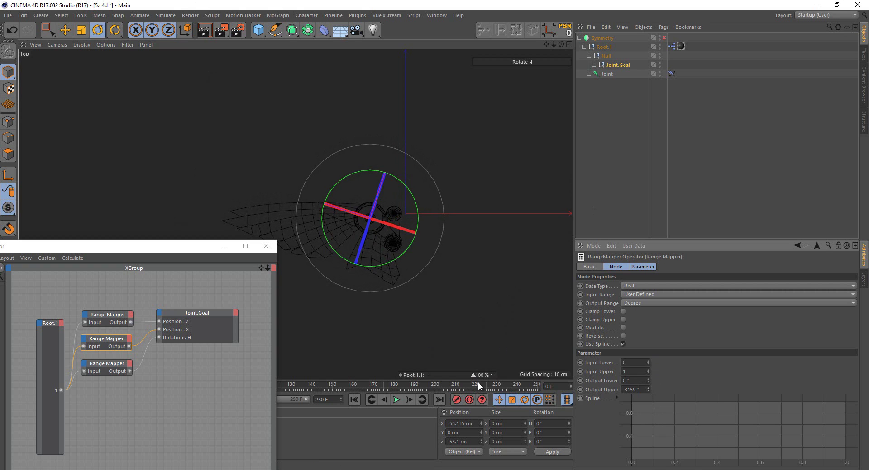
{"action": "mouse_move", "coordinate": [474, 375]}
{"action": "left_mouse_down"}
{"action": "mouse_move", "coordinate": [441, 377]}
{"action": "mouse_move", "coordinate": [474, 384]}
{"action": "mouse_move", "coordinate": [448, 377]}
{"action": "mouse_move", "coordinate": [475, 374]}
{"action": "left_mouse_up"}
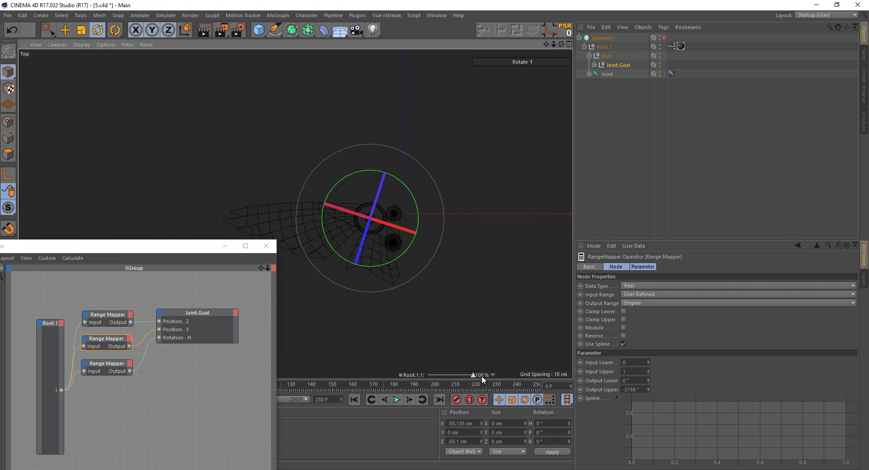
{"action": "left_click", "coordinate": [106, 365]}
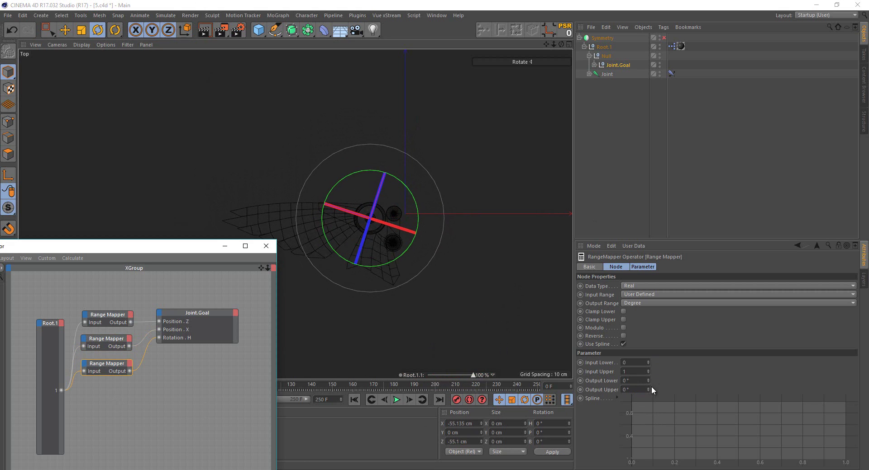
Set the third Range Mapper's Output Upper to 91° and return Root.1.1 to 0%
{"action": "left_click_drag", "start_coordinate": [648, 388], "coordinate": [647, 389]}
{"action": "left_click_drag", "start_coordinate": [647, 389], "coordinate": [647, 388]}
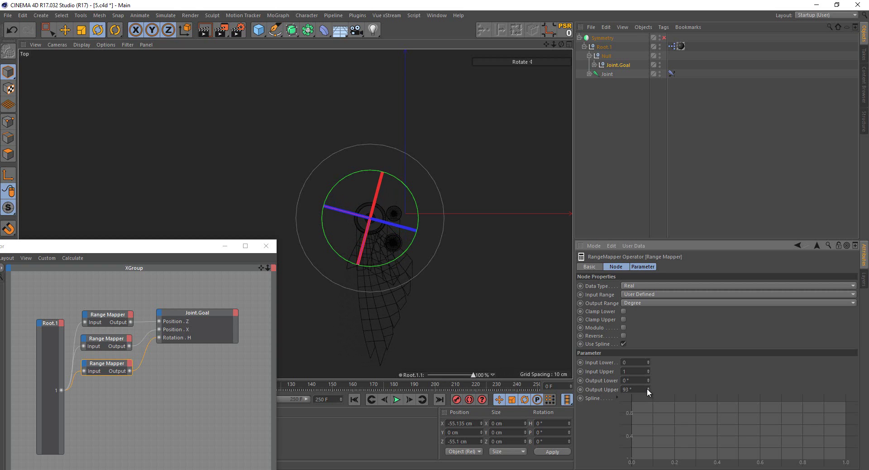
{"action": "scroll", "coordinate": [377, 229], "scroll_direction": "up", "scroll_amount": 3}
{"action": "scroll", "coordinate": [378, 229], "scroll_direction": "up", "scroll_amount": 3}
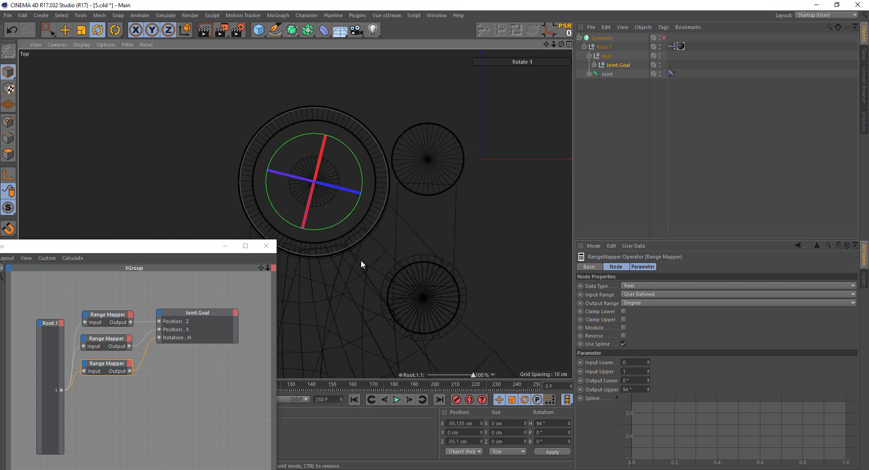
{"action": "left_click_drag", "start_coordinate": [648, 390], "coordinate": [650, 389]}
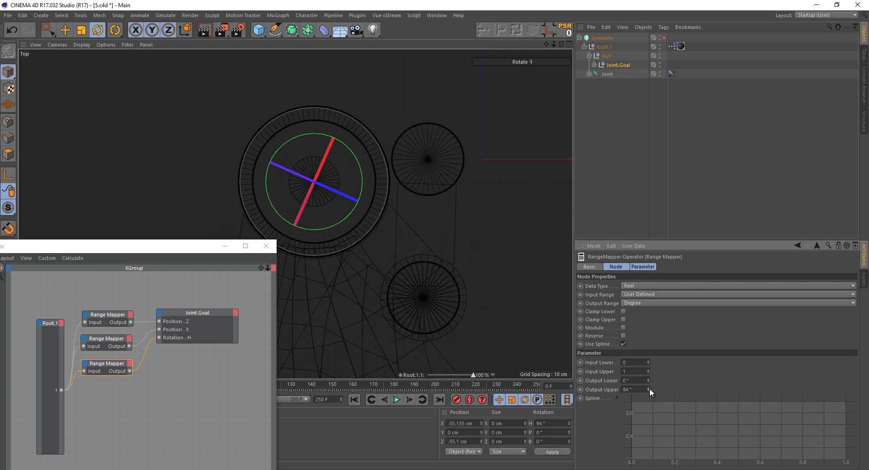
{"action": "scroll", "coordinate": [364, 168], "scroll_direction": "down", "scroll_amount": 4}
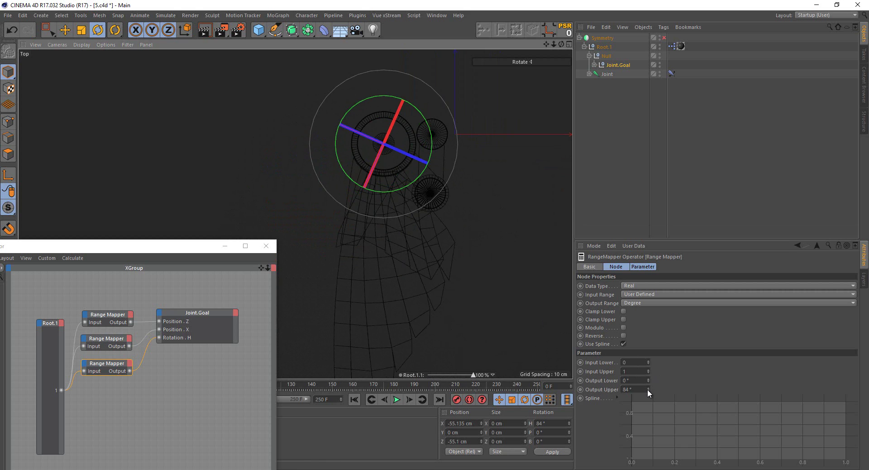
{"action": "left_click_drag", "start_coordinate": [647, 390], "coordinate": [647, 390]}
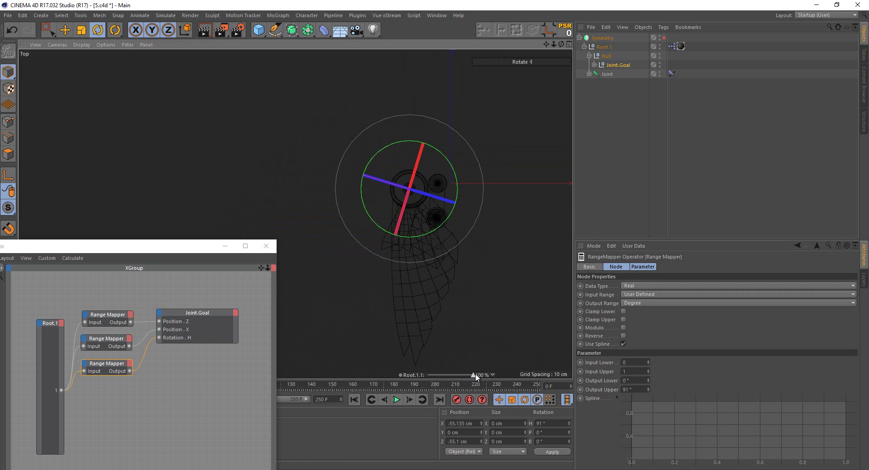
{"action": "mouse_move", "coordinate": [475, 374]}
{"action": "left_mouse_down"}
{"action": "mouse_move", "coordinate": [416, 387]}
{"action": "mouse_move", "coordinate": [486, 378]}
{"action": "mouse_move", "coordinate": [479, 366]}
{"action": "mouse_move", "coordinate": [433, 365]}
{"action": "left_mouse_up"}
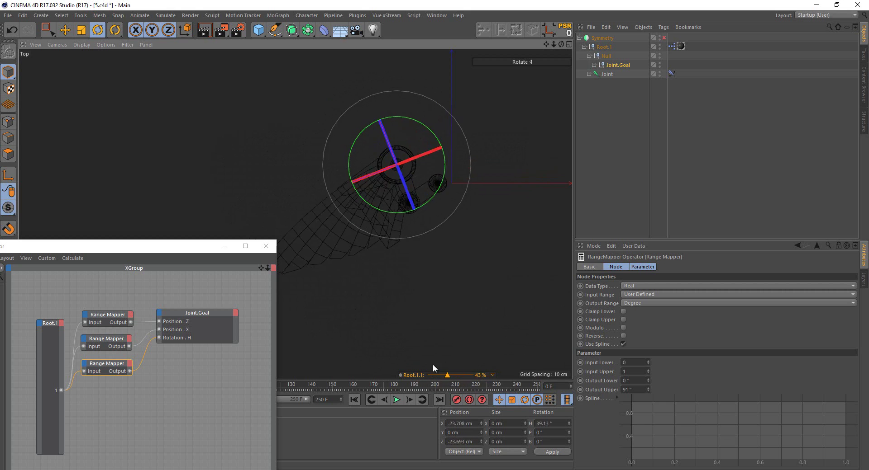
Close the XPresso editor, switch to the single Perspective view, and expand the Joint's hierarchy
{"action": "left_click", "coordinate": [270, 249]}
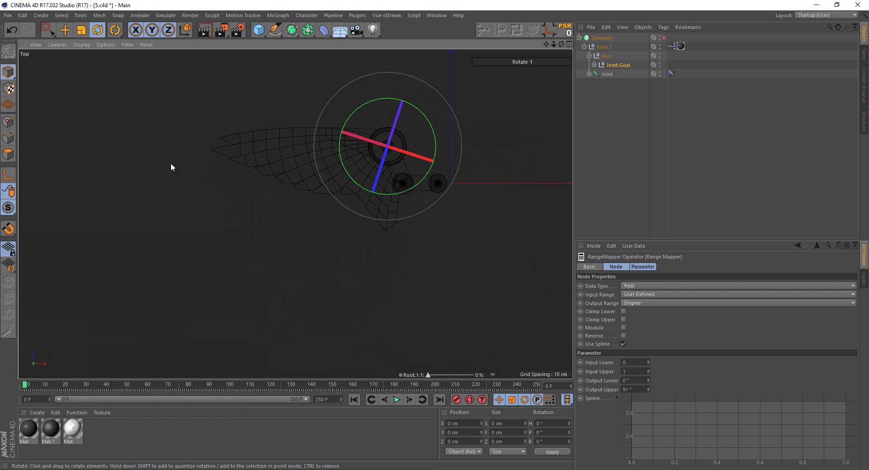
{"action": "middle_click", "coordinate": [170, 165]}
{"action": "middle_click", "coordinate": [170, 144]}
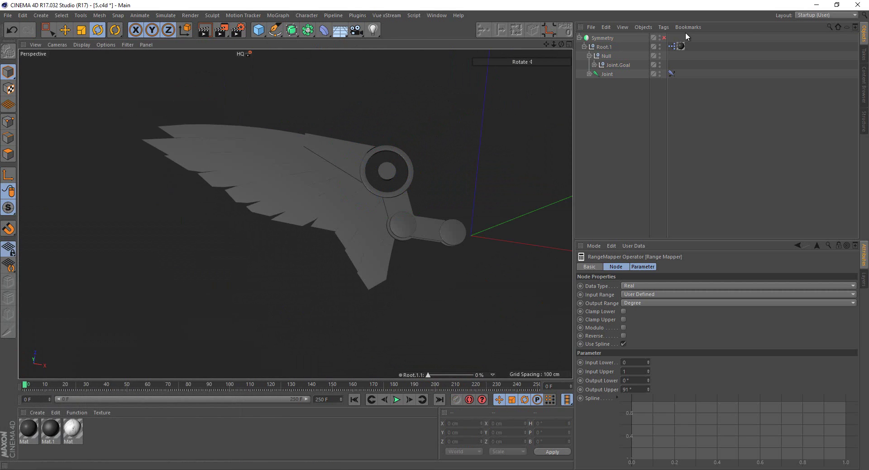
{"action": "left_click", "coordinate": [589, 75]}
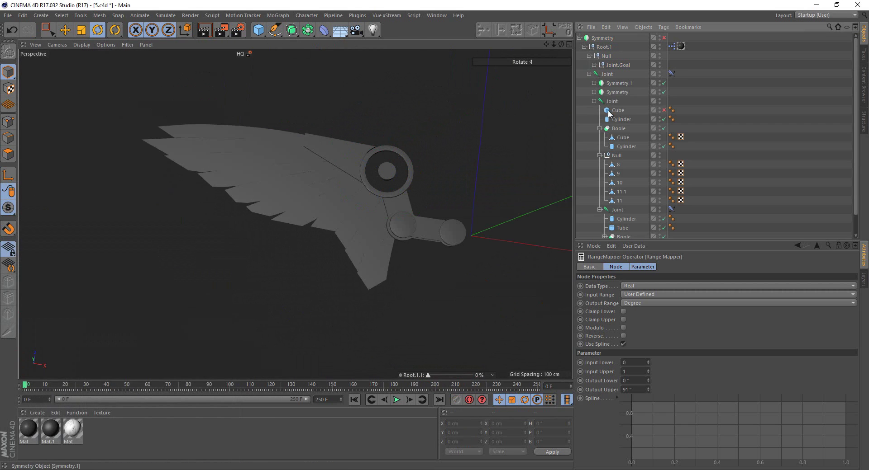
{"action": "left_click", "coordinate": [613, 166]}
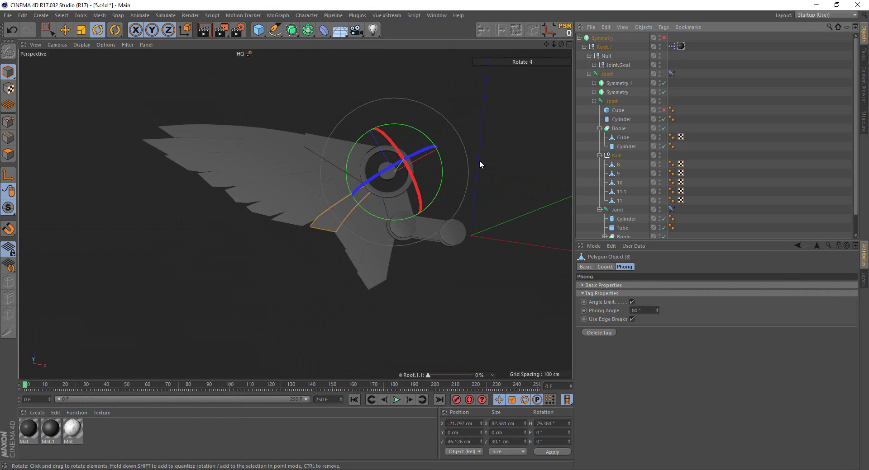
{"action": "scroll", "coordinate": [324, 127], "scroll_direction": "up", "scroll_amount": 2}
{"action": "scroll", "coordinate": [324, 126], "scroll_direction": "up", "scroll_amount": 3}
Select the wing's top feather and expand null 1 to show its feathers
{"action": "left_click", "coordinate": [256, 131]}
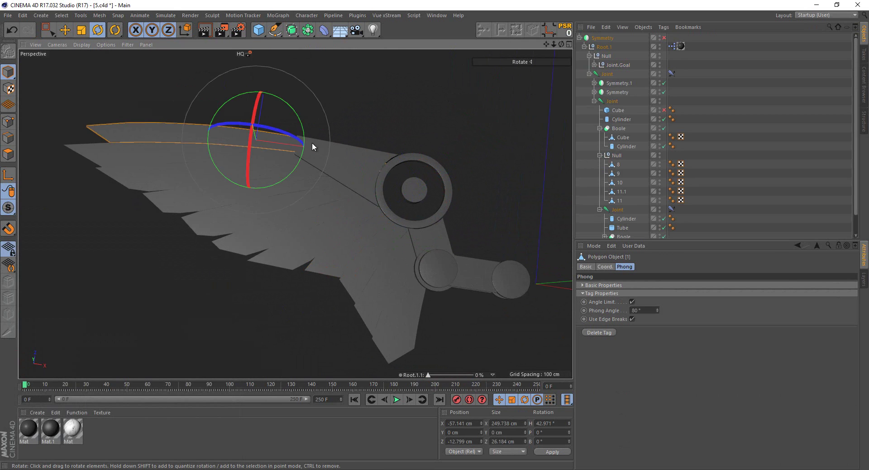
{"action": "scroll", "coordinate": [412, 121], "scroll_direction": "down", "scroll_amount": 2}
{"action": "left_click", "coordinate": [432, 108]}
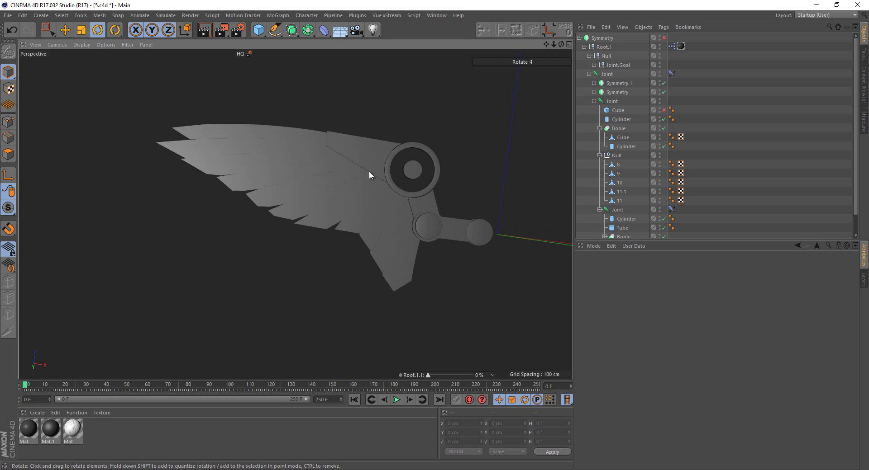
{"action": "scroll", "coordinate": [368, 171], "scroll_direction": "down", "scroll_amount": 3}
{"action": "left_click_drag", "start_coordinate": [365, 150], "coordinate": [367, 160], "text": "alt"}
{"action": "left_click", "coordinate": [292, 129]}
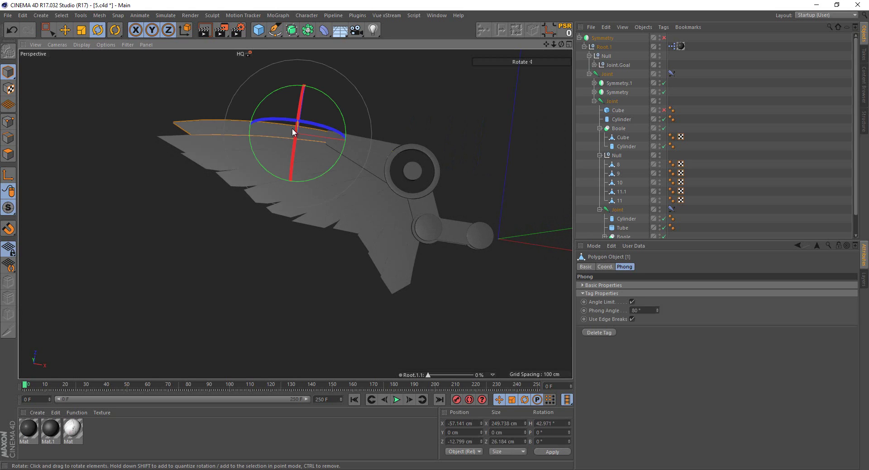
{"action": "scroll", "coordinate": [624, 190], "scroll_direction": "down", "scroll_amount": 2}
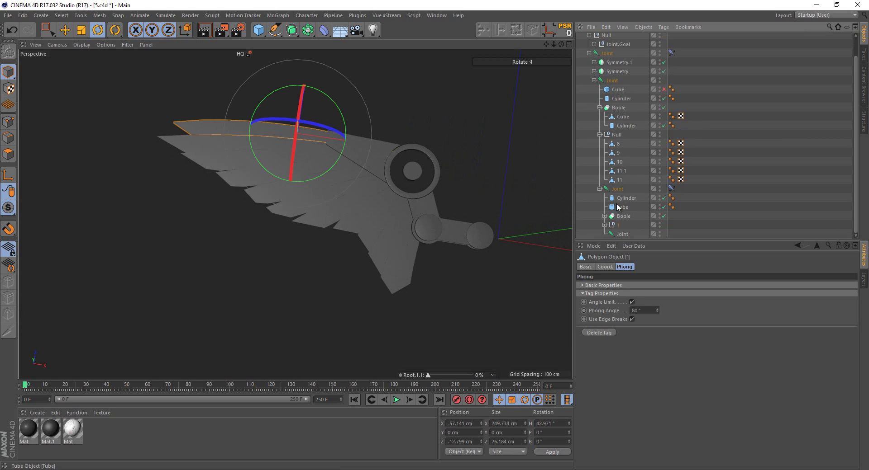
{"action": "left_click", "coordinate": [604, 225]}
{"action": "scroll", "coordinate": [634, 179], "scroll_direction": "down", "scroll_amount": 3}
{"action": "left_click", "coordinate": [617, 126]}
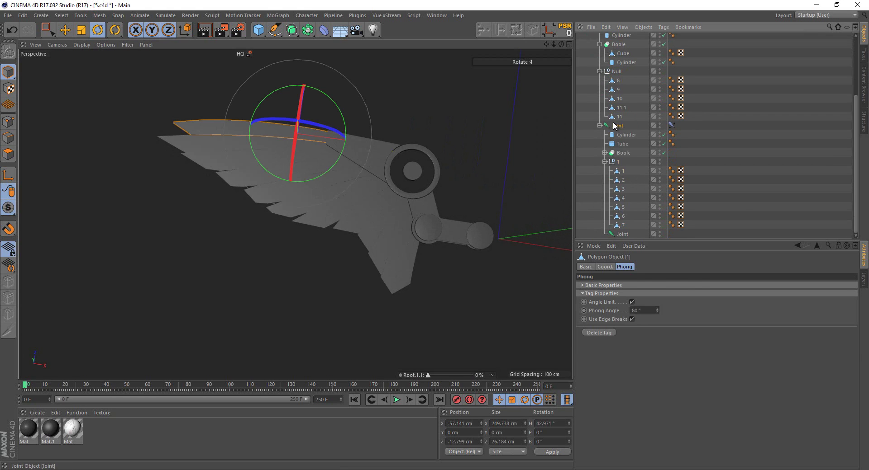
Add a null as Joint's first child, reset it onto the hinge, and name it 1
{"action": "left_click_drag", "start_coordinate": [258, 30], "coordinate": [291, 48]}
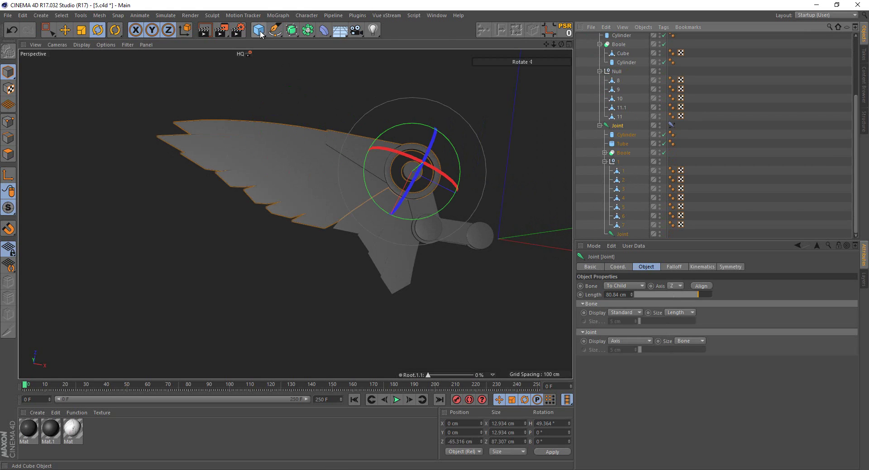
{"action": "left_click", "coordinate": [292, 46]}
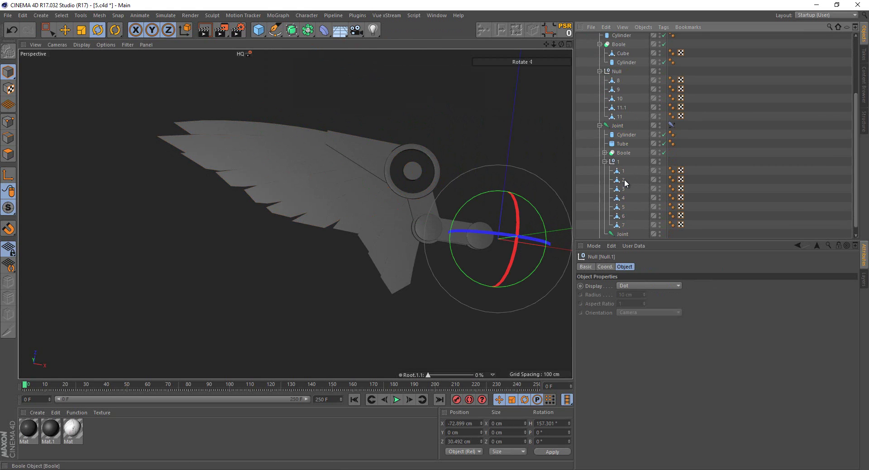
{"action": "left_click_drag", "start_coordinate": [617, 234], "coordinate": [619, 119]}
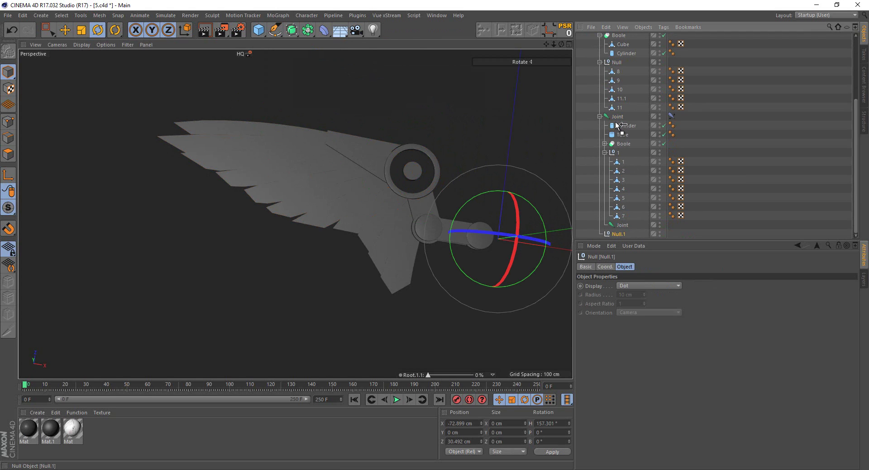
{"action": "left_click", "coordinate": [564, 32]}
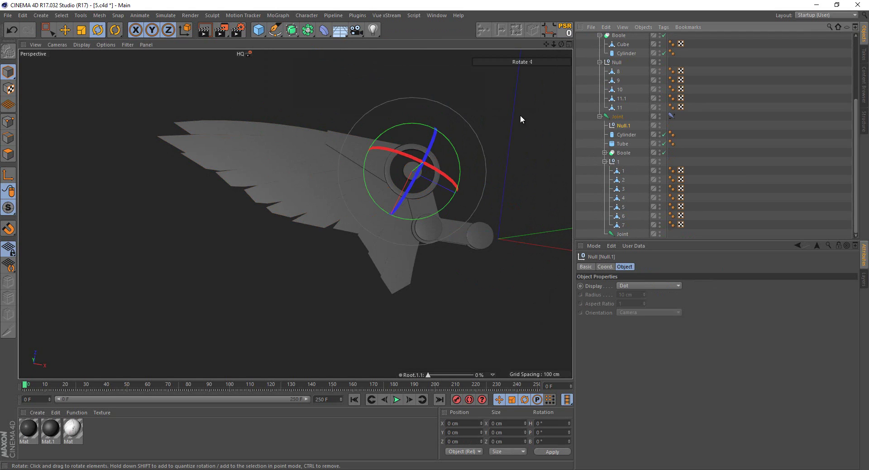
{"action": "scroll", "coordinate": [452, 160], "scroll_direction": "up", "scroll_amount": 3}
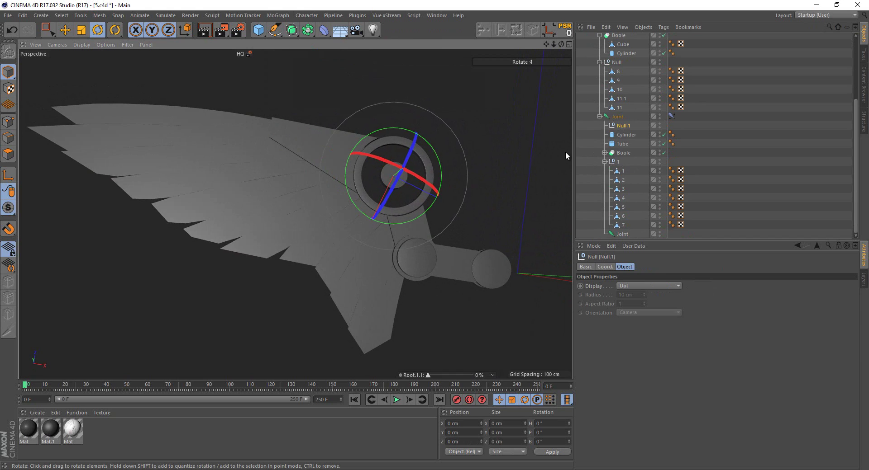
{"action": "double_click", "coordinate": [620, 125]}
{"action": "type", "text": "1"}
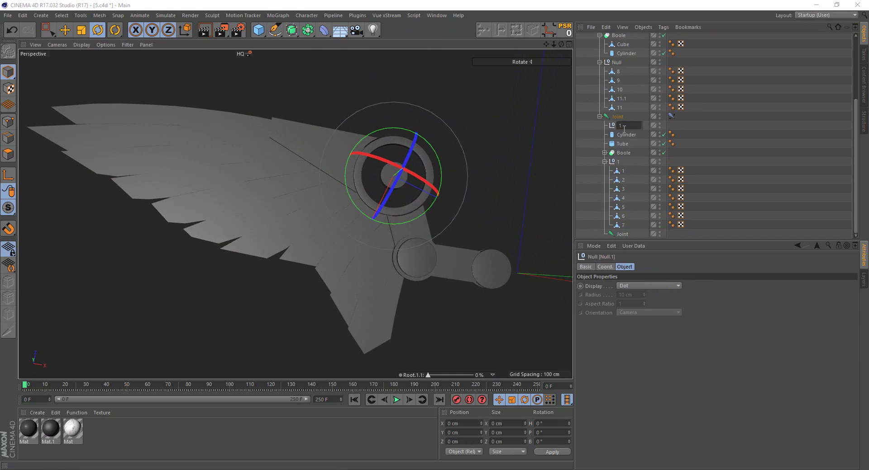
{"action": "key", "text": "Return"}
Duplicate null 1 until seven nulls sit under the Joint
{"action": "left_click_drag", "start_coordinate": [615, 126], "coordinate": [617, 159], "text": "ctrl"}
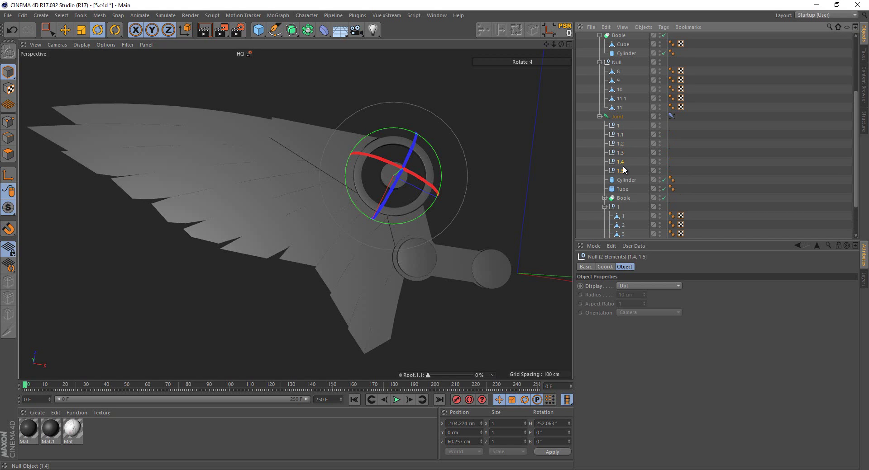
{"action": "scroll", "coordinate": [623, 166], "scroll_direction": "down", "scroll_amount": 5}
{"action": "left_click", "coordinate": [617, 126]}
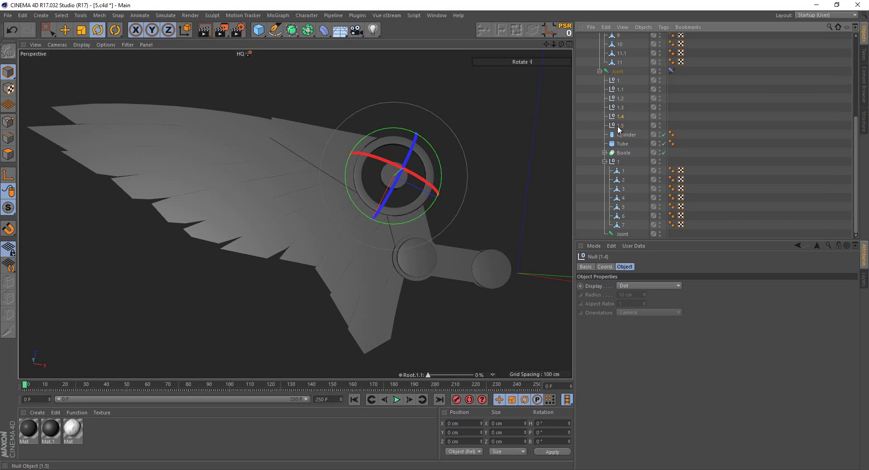
{"action": "left_click_drag", "start_coordinate": [617, 126], "coordinate": [619, 131], "text": "ctrl"}
Rename the first three copies to 2, 3 and 4
{"action": "double_click", "coordinate": [619, 91]}
{"action": "type", "text": "2"}
{"action": "key", "text": "Return"}
{"action": "left_click", "coordinate": [620, 98]}
{"action": "double_click", "coordinate": [620, 99]}
{"action": "type", "text": "3"}
{"action": "key", "text": "Return"}
{"action": "double_click", "coordinate": [621, 107]}
{"action": "type", "text": "4"}
{"action": "key", "text": "Return"}
Rename the remaining copies to 5, 6 and 7
{"action": "double_click", "coordinate": [620, 116]}
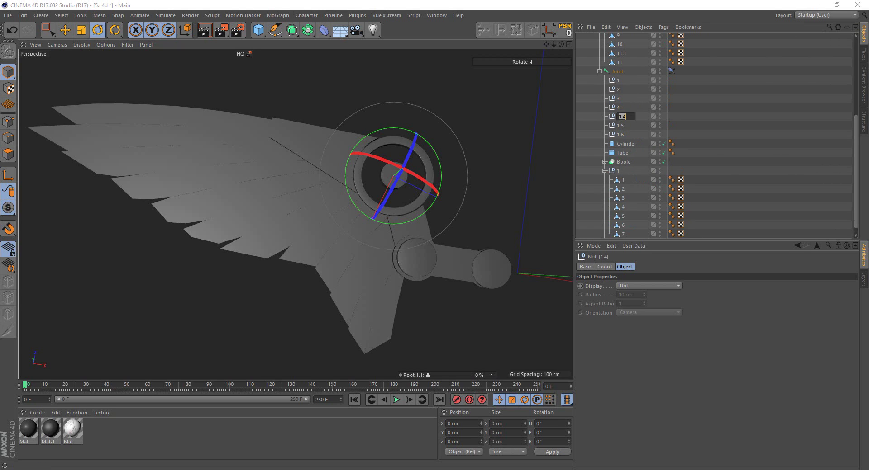
{"action": "type", "text": "5"}
{"action": "key", "text": "Return"}
{"action": "double_click", "coordinate": [621, 124]}
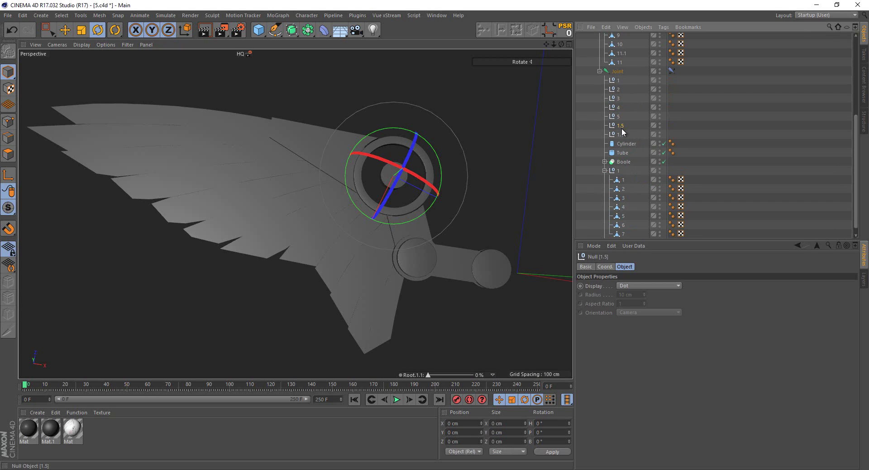
{"action": "type", "text": "6"}
{"action": "key", "text": "Return"}
{"action": "left_click", "coordinate": [621, 135]}
{"action": "double_click", "coordinate": [620, 134]}
{"action": "type", "text": "7"}
{"action": "key", "text": "Return"}
Move feather polygons 1, 3, 4, 5, 6 and 7 into their same-numbered nulls, then collapse Joint
{"action": "left_click_drag", "start_coordinate": [617, 84], "coordinate": [614, 99]}
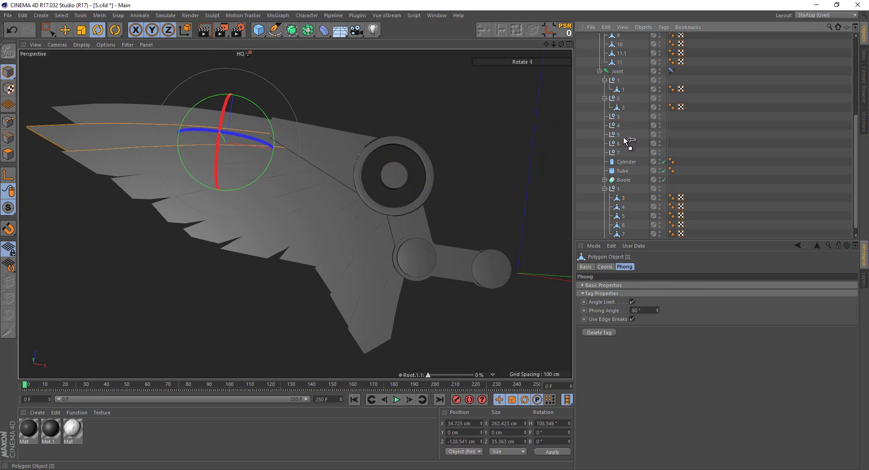
{"action": "left_click_drag", "start_coordinate": [622, 138], "coordinate": [618, 116]}
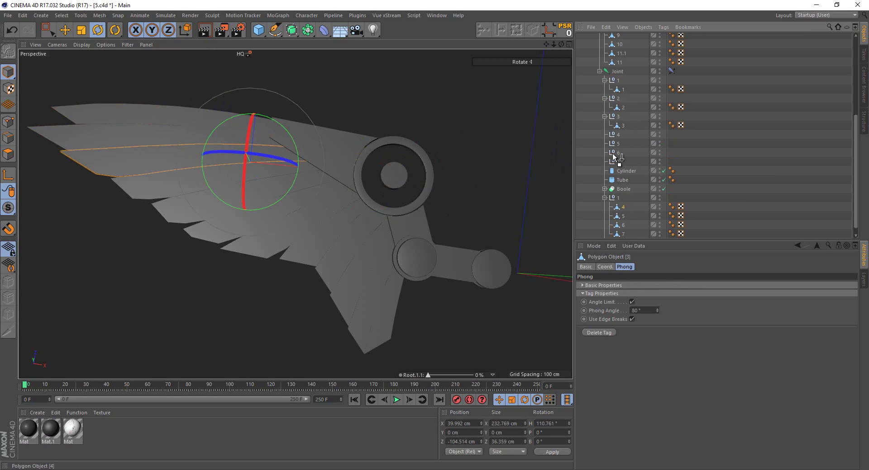
{"action": "left_click_drag", "start_coordinate": [613, 156], "coordinate": [614, 134]}
{"action": "left_click", "coordinate": [618, 207]}
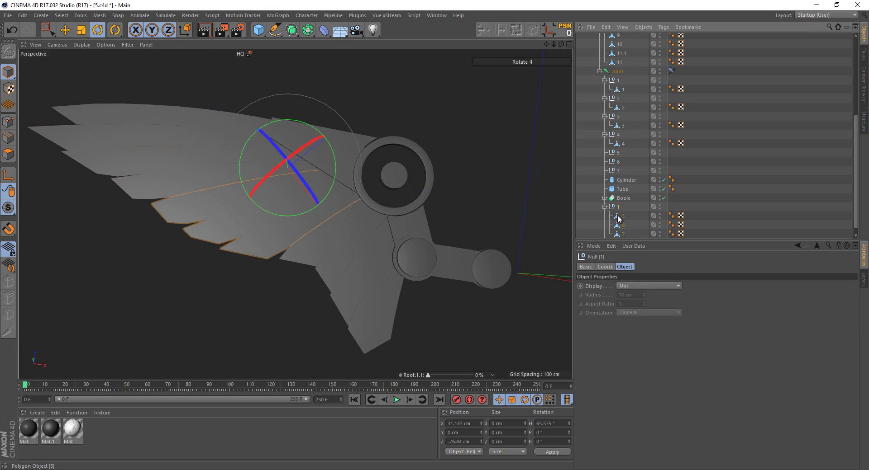
{"action": "left_click", "coordinate": [618, 217]}
{"action": "left_click_drag", "start_coordinate": [624, 218], "coordinate": [618, 153]}
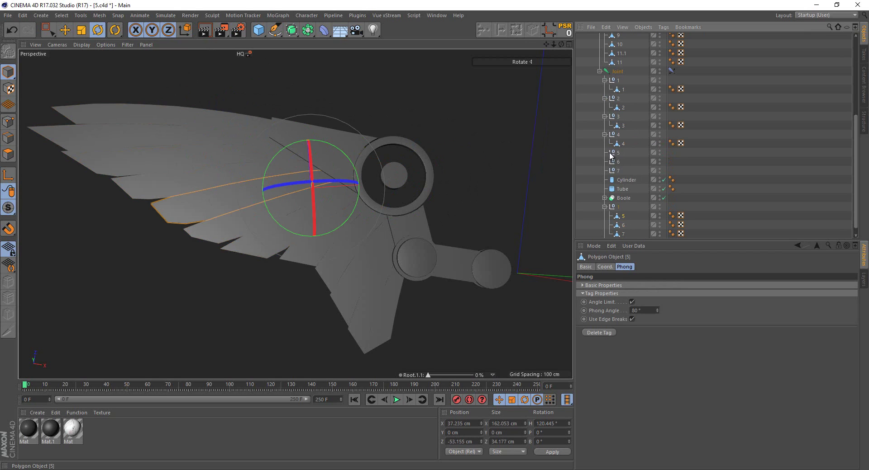
{"action": "left_click", "coordinate": [618, 215]}
{"action": "left_click_drag", "start_coordinate": [620, 217], "coordinate": [616, 163]}
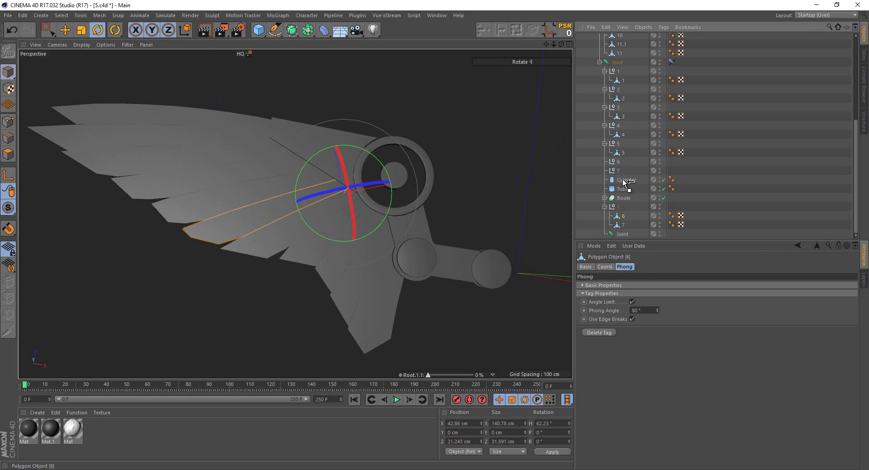
{"action": "left_click", "coordinate": [619, 225]}
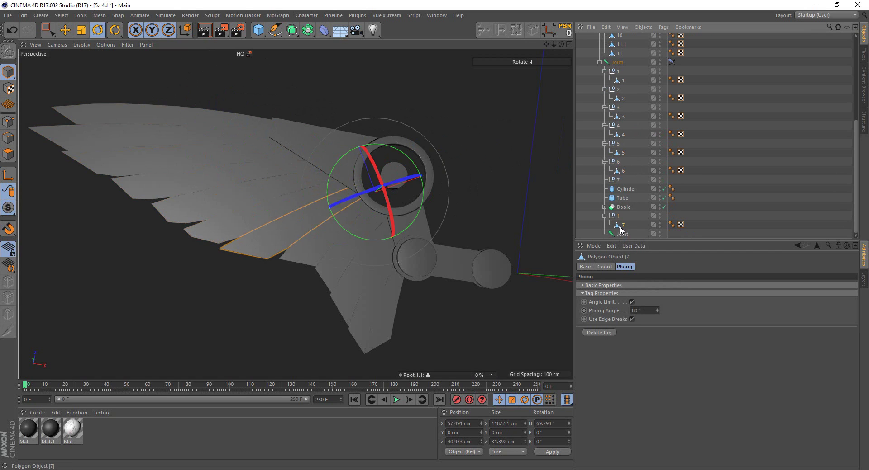
{"action": "left_click_drag", "start_coordinate": [620, 225], "coordinate": [614, 183]}
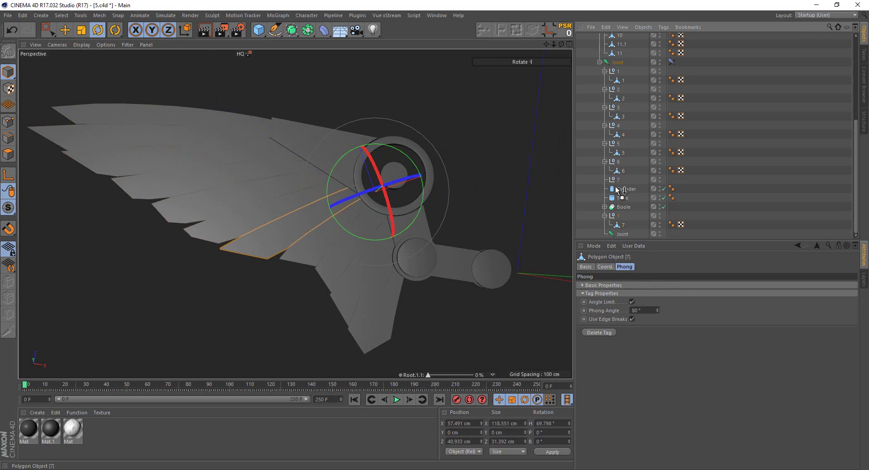
{"action": "left_click", "coordinate": [601, 68]}
{"action": "left_click", "coordinate": [600, 63], "text": "ctrl"}
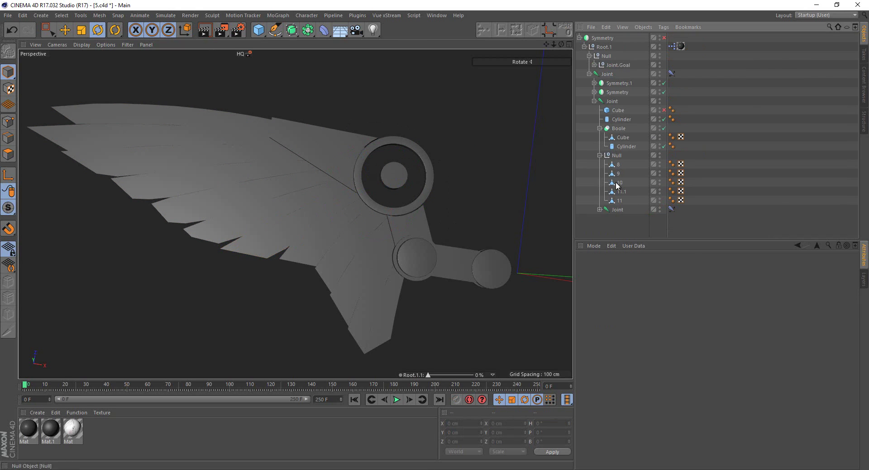
{"action": "left_click", "coordinate": [600, 209]}
{"action": "scroll", "coordinate": [636, 156], "scroll_direction": "down", "scroll_amount": 3}
{"action": "scroll", "coordinate": [626, 153], "scroll_direction": "down", "scroll_amount": 2}
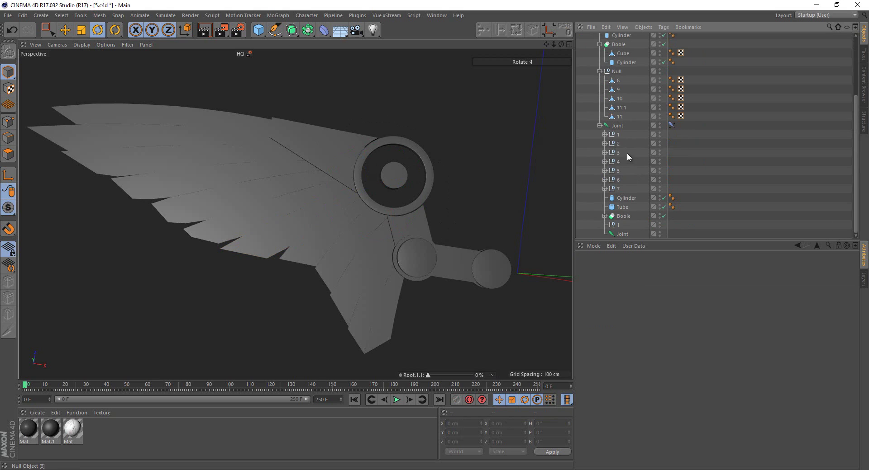
{"action": "left_click", "coordinate": [618, 136]}
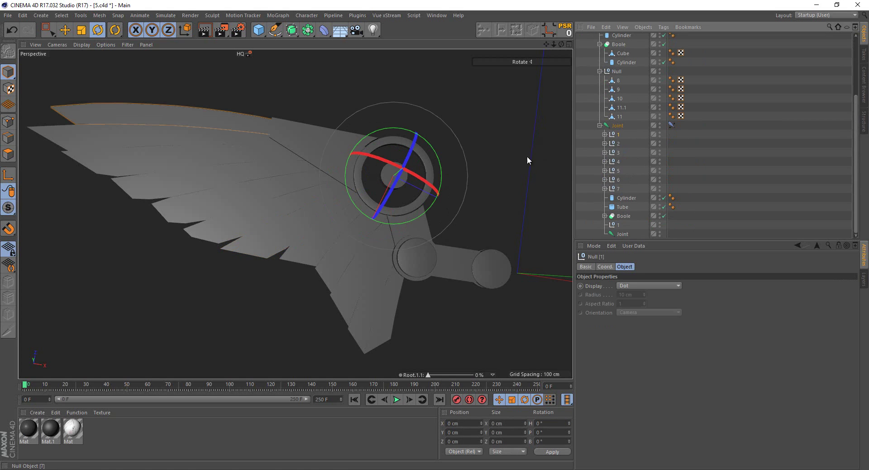
{"action": "left_click_drag", "start_coordinate": [440, 166], "coordinate": [448, 157]}
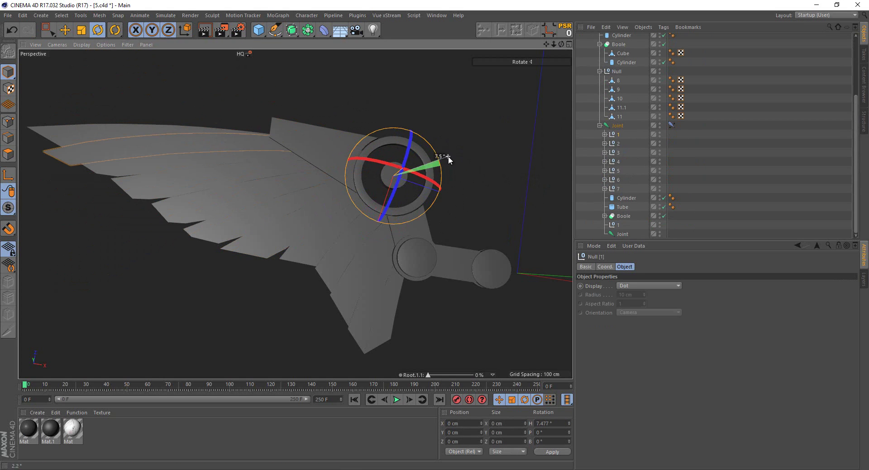
{"action": "left_click", "coordinate": [558, 423]}
{"action": "type", "text": "1"}
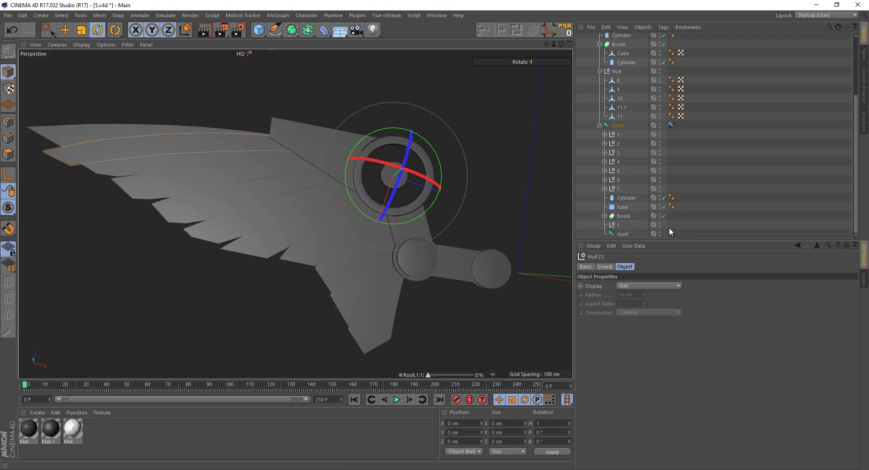
{"action": "key", "text": "Return"}
{"action": "key", "text": "ctrl+z"}
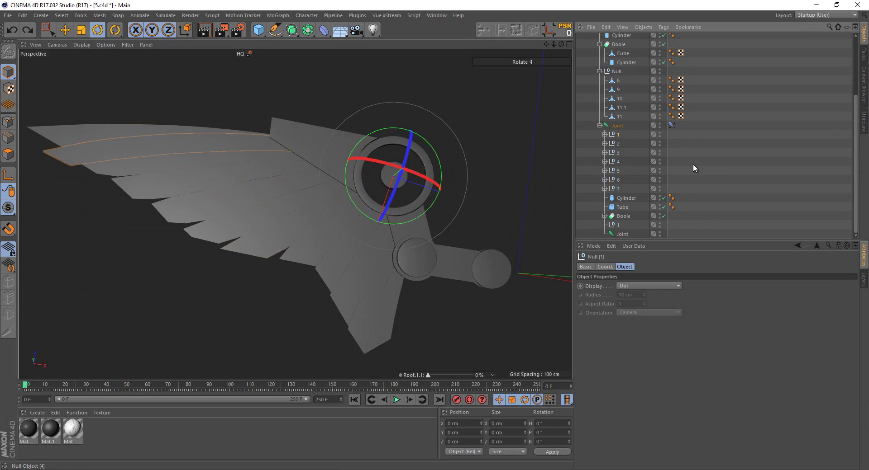
{"action": "key", "text": "ctrl+y"}
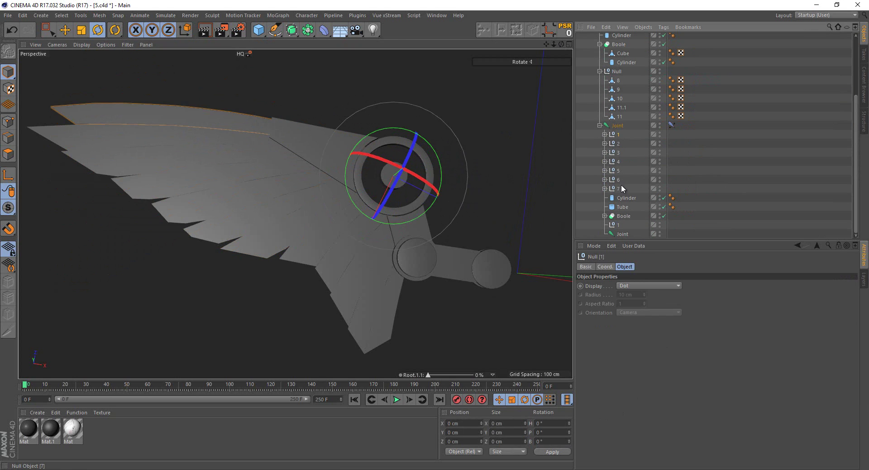
{"action": "left_click", "coordinate": [616, 188], "text": "shift"}
{"action": "scroll", "coordinate": [633, 99], "scroll_direction": "up", "scroll_amount": 3}
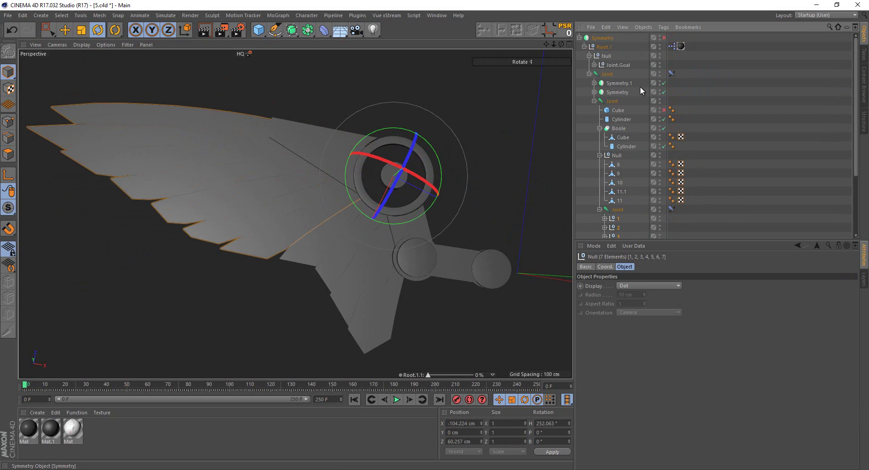
{"action": "double_click", "coordinate": [675, 45]}
Copy the third Range Mapper below the others and edit the copy's Output Upper value
{"action": "scroll", "coordinate": [620, 226], "scroll_direction": "down", "scroll_amount": 5}
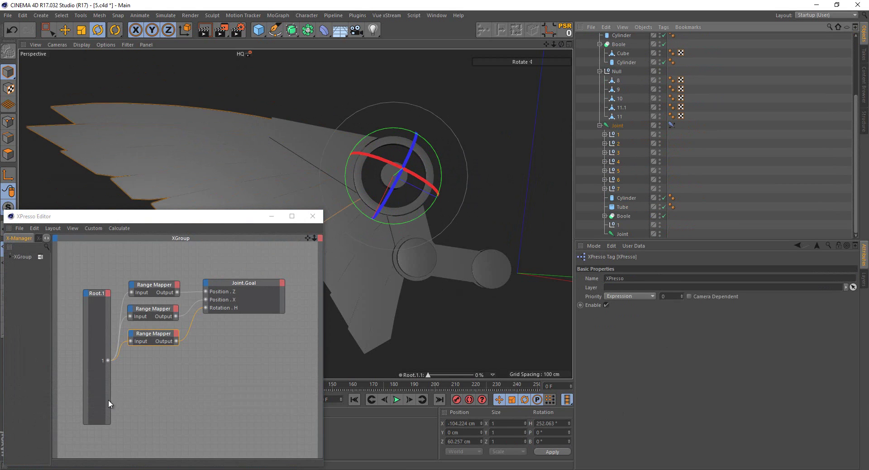
{"action": "left_click", "coordinate": [159, 364]}
{"action": "left_click_drag", "start_coordinate": [154, 333], "coordinate": [163, 380]}
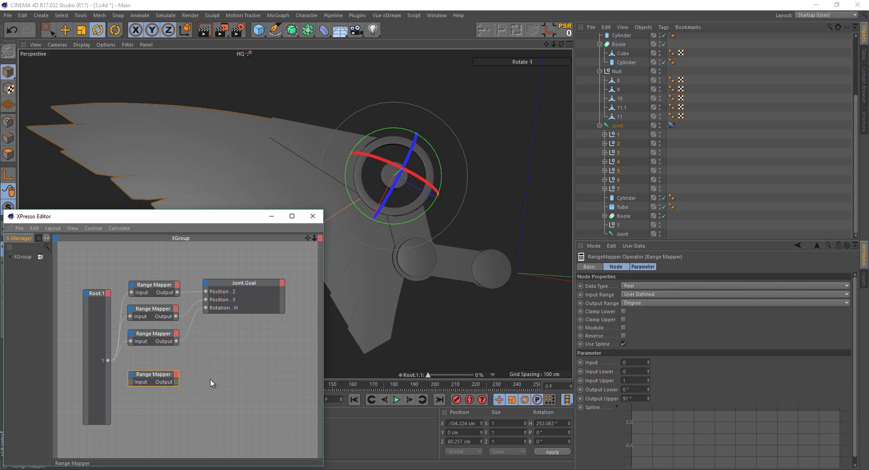
{"action": "left_click", "coordinate": [633, 399]}
{"action": "type", "text": "0"}
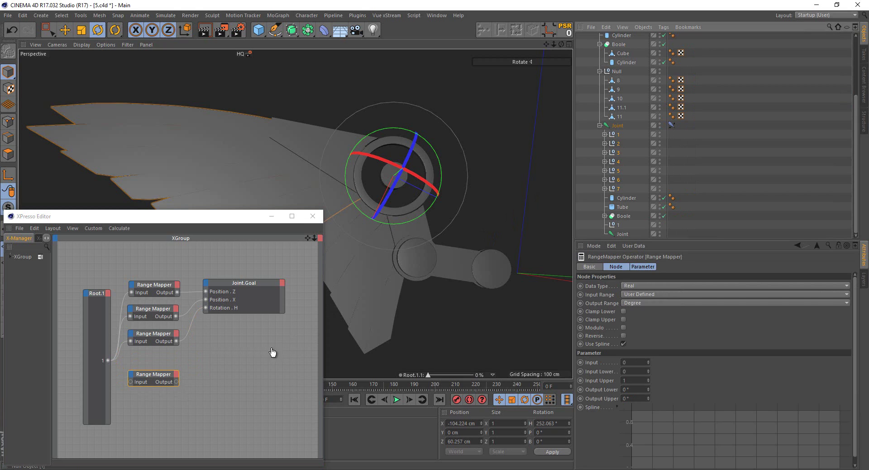
Add nulls 1–7 as object nodes and arrange them in a column beside the mappers
{"action": "left_click_drag", "start_coordinate": [248, 346], "coordinate": [248, 347]}
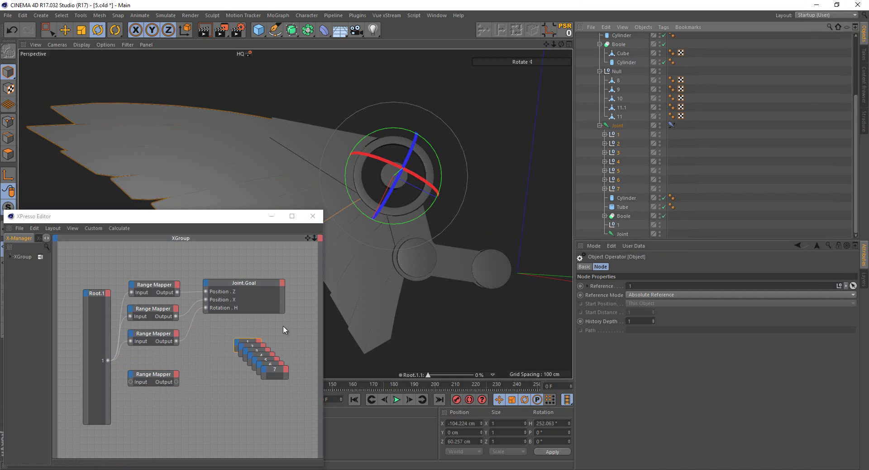
{"action": "left_click", "coordinate": [275, 396]}
{"action": "left_click_drag", "start_coordinate": [277, 371], "coordinate": [261, 410]}
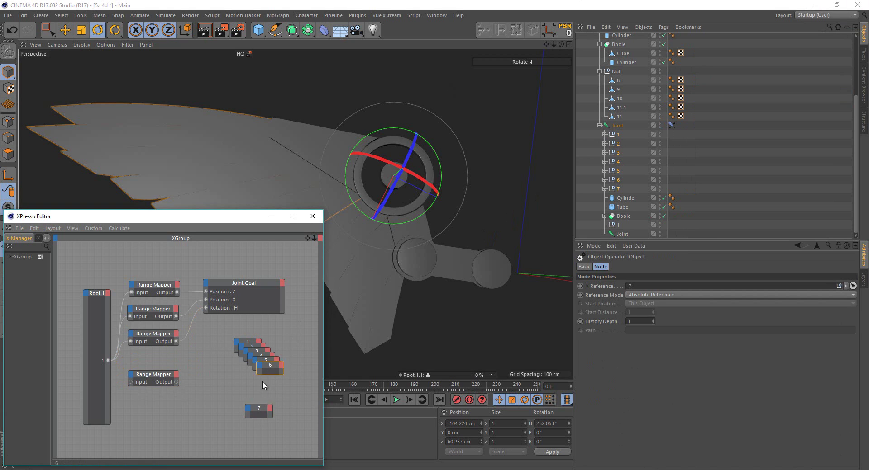
{"action": "left_click_drag", "start_coordinate": [254, 382], "coordinate": [249, 393]}
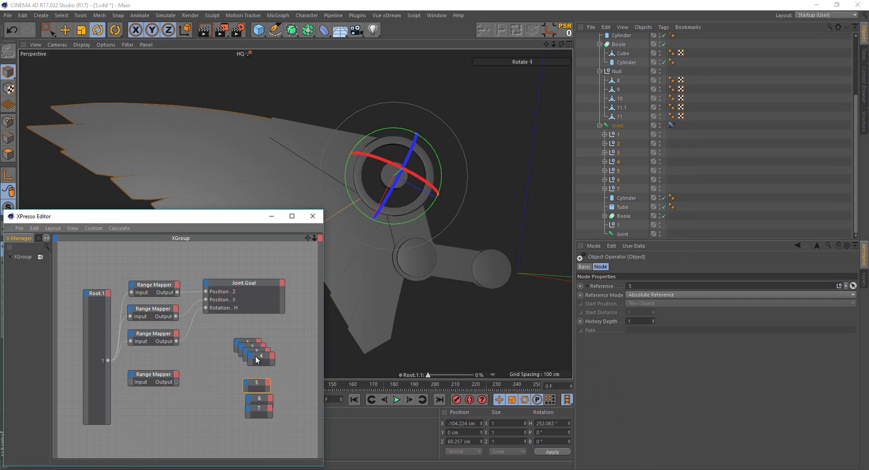
{"action": "mouse_move", "coordinate": [255, 357]}
{"action": "left_mouse_down"}
{"action": "mouse_move", "coordinate": [252, 372]}
{"action": "mouse_move", "coordinate": [255, 334]}
{"action": "left_mouse_up"}
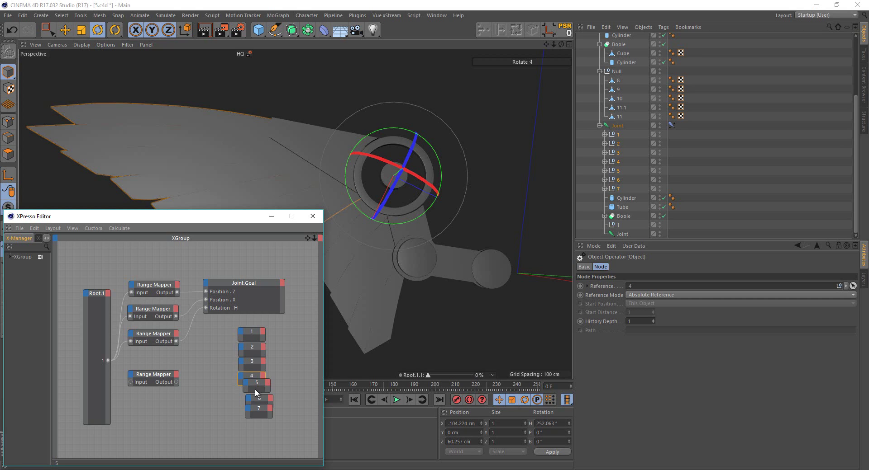
{"action": "left_click_drag", "start_coordinate": [254, 386], "coordinate": [254, 424]}
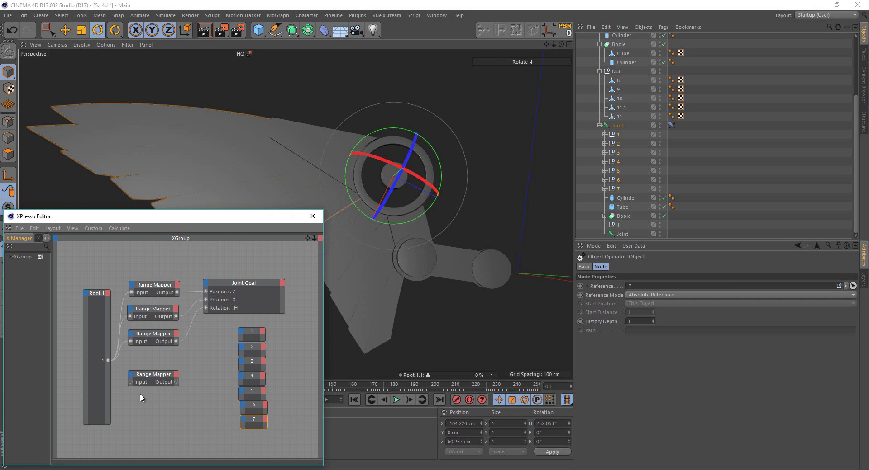
{"action": "mouse_move", "coordinate": [141, 379]}
{"action": "left_mouse_down"}
{"action": "mouse_move", "coordinate": [146, 364]}
{"action": "mouse_move", "coordinate": [157, 401]}
{"action": "mouse_move", "coordinate": [160, 380]}
{"action": "mouse_move", "coordinate": [165, 396]}
{"action": "left_mouse_up"}
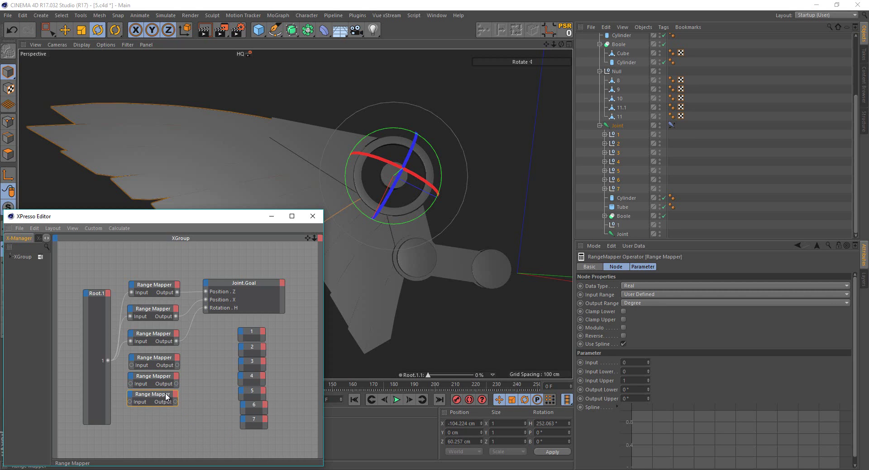
Duplicate Range Mapper nodes below the existing ones until there are nine
{"action": "left_click_drag", "start_coordinate": [194, 432], "coordinate": [156, 360]}
{"action": "left_click", "coordinate": [156, 360], "text": "ctrl"}
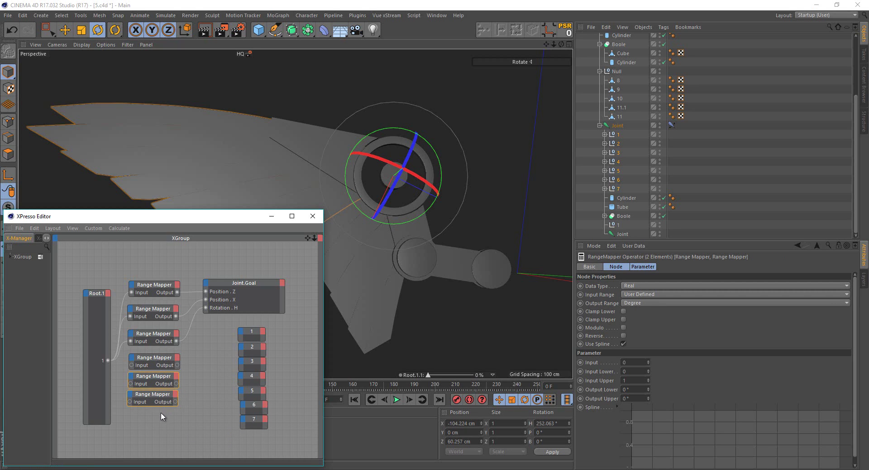
{"action": "left_click_drag", "start_coordinate": [157, 379], "coordinate": [166, 419], "text": "ctrl"}
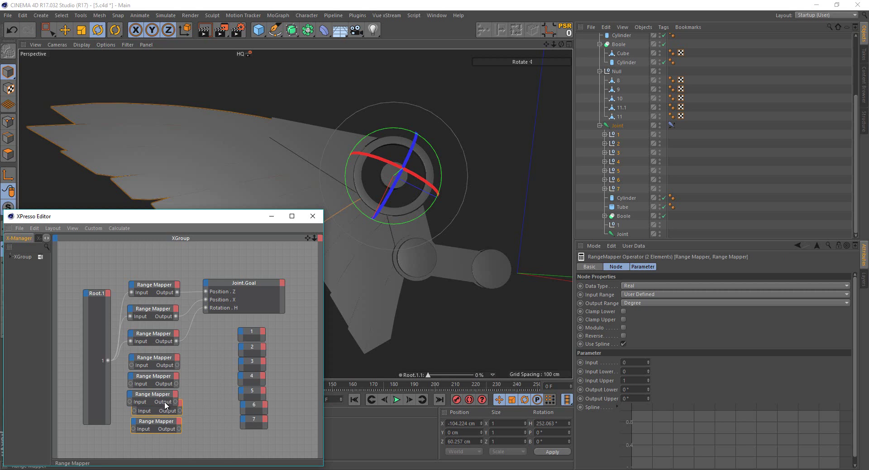
{"action": "left_click", "coordinate": [161, 410]}
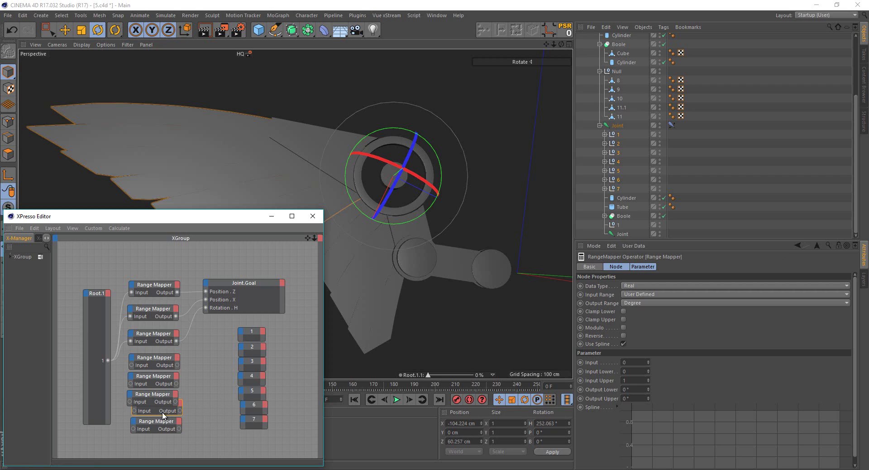
{"action": "key", "text": "ctrl+z"}
{"action": "key", "text": "ctrl+z"}
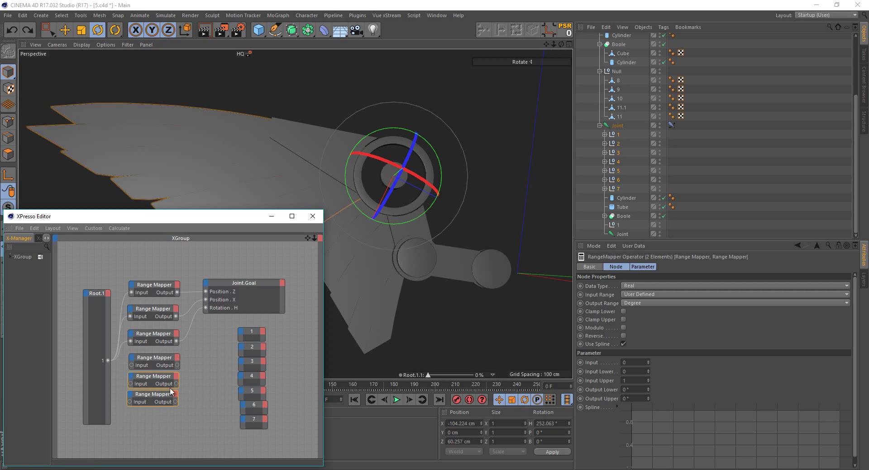
{"action": "mouse_move", "coordinate": [197, 426]}
{"action": "left_mouse_down"}
{"action": "mouse_move", "coordinate": [148, 355]}
{"action": "mouse_move", "coordinate": [172, 397]}
{"action": "mouse_move", "coordinate": [156, 412]}
{"action": "left_mouse_up"}
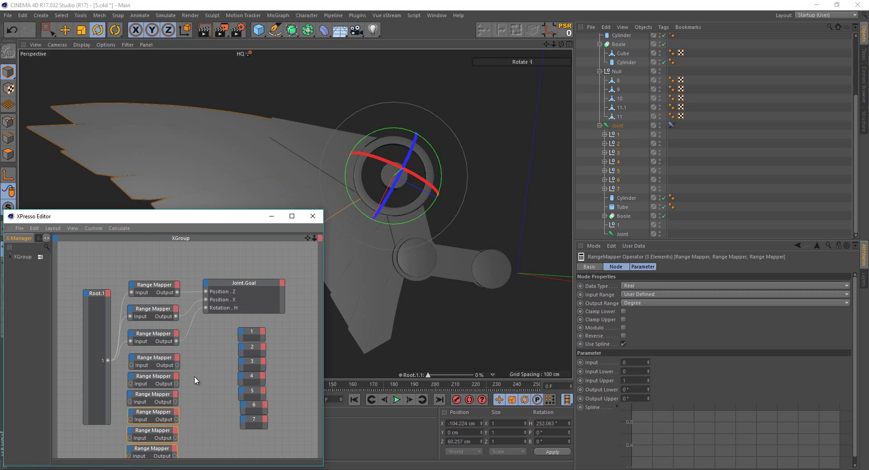
{"action": "left_click_drag", "start_coordinate": [307, 238], "coordinate": [324, 235]}
{"action": "left_click", "coordinate": [172, 399]}
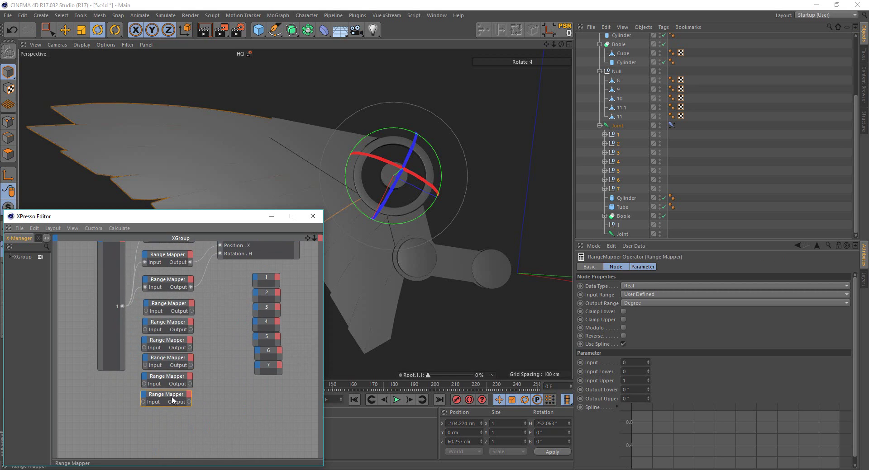
{"action": "left_click_drag", "start_coordinate": [169, 416], "coordinate": [172, 415], "text": "ctrl"}
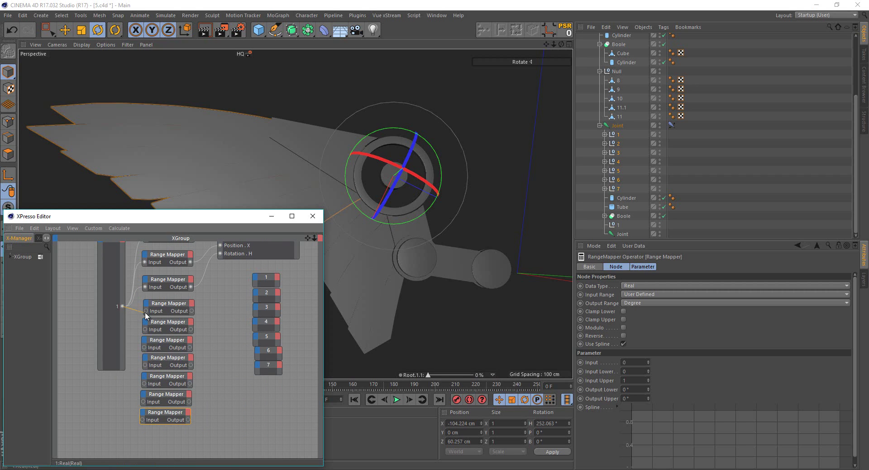
Wire Root.1's output into the third, fifth, sixth, eighth and last Range Mapper inputs
{"action": "left_click_drag", "start_coordinate": [145, 314], "coordinate": [123, 305]}
{"action": "left_click_drag", "start_coordinate": [142, 346], "coordinate": [143, 348]}
{"action": "left_click_drag", "start_coordinate": [123, 306], "coordinate": [121, 305]}
{"action": "mouse_move", "coordinate": [129, 346]}
{"action": "left_mouse_down"}
{"action": "mouse_move", "coordinate": [140, 381]}
{"action": "mouse_move", "coordinate": [121, 315]}
{"action": "left_mouse_up"}
{"action": "left_click_drag", "start_coordinate": [143, 423], "coordinate": [143, 421]}
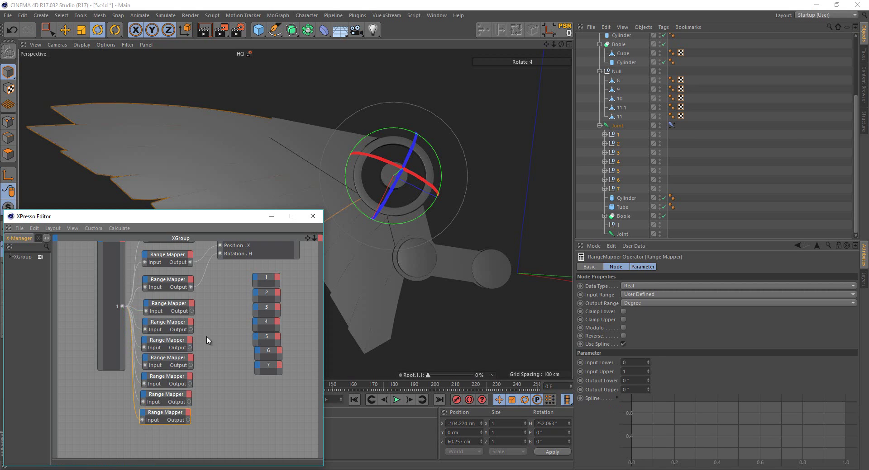
{"action": "left_click_drag", "start_coordinate": [192, 312], "coordinate": [257, 278]}
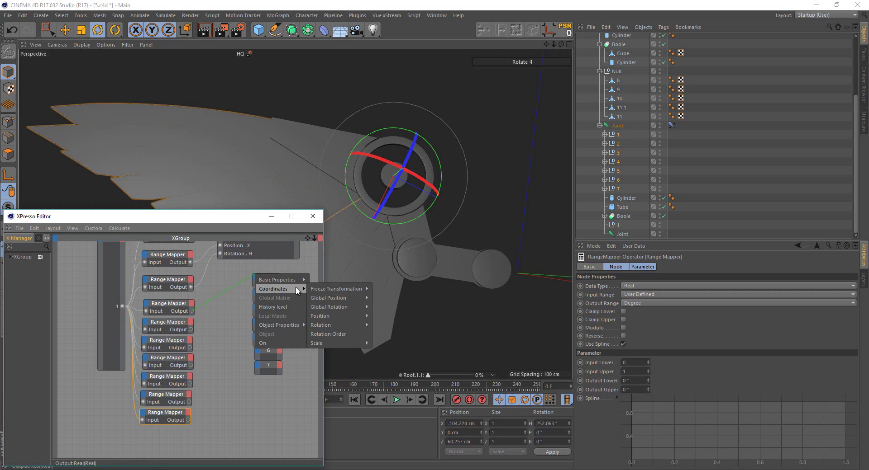
Connect Range Mapper outputs to Rotation . H of feather nodes 1 through 4
{"action": "left_click", "coordinate": [381, 331]}
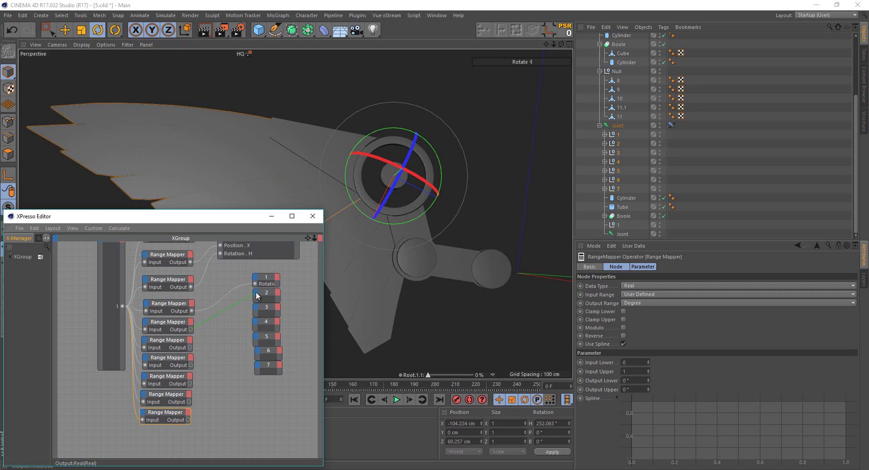
{"action": "left_click_drag", "start_coordinate": [248, 302], "coordinate": [256, 294]}
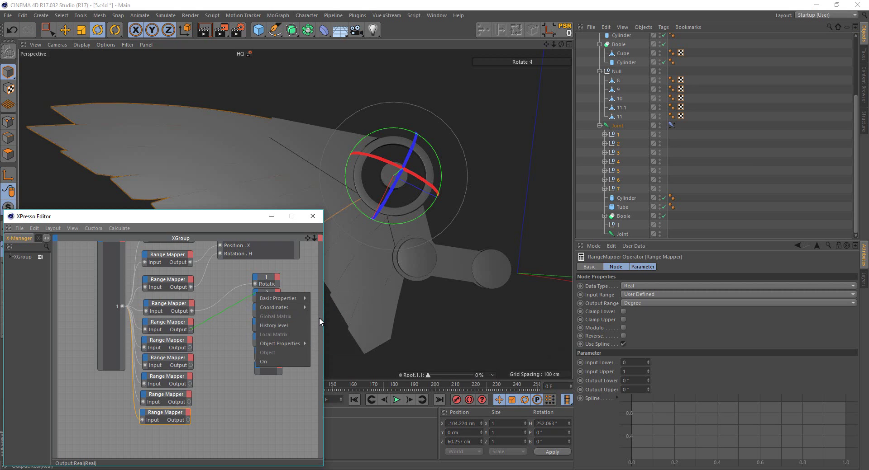
{"action": "mouse_move", "coordinate": [337, 344]}
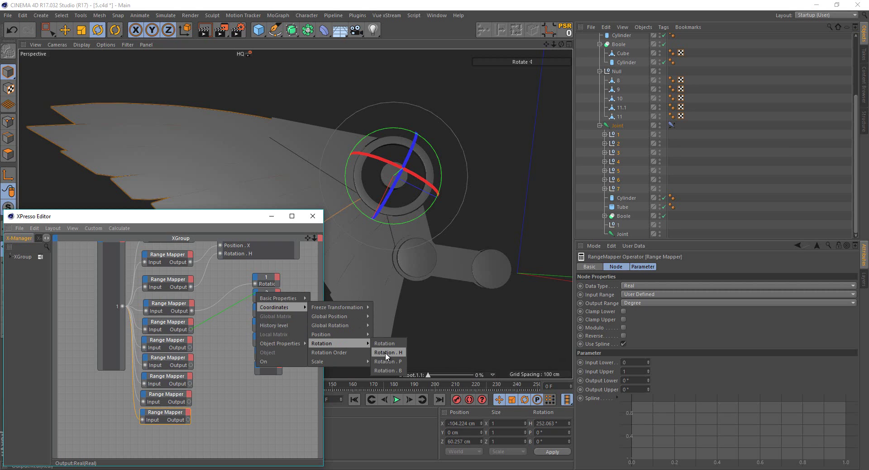
{"action": "left_click", "coordinate": [385, 352]}
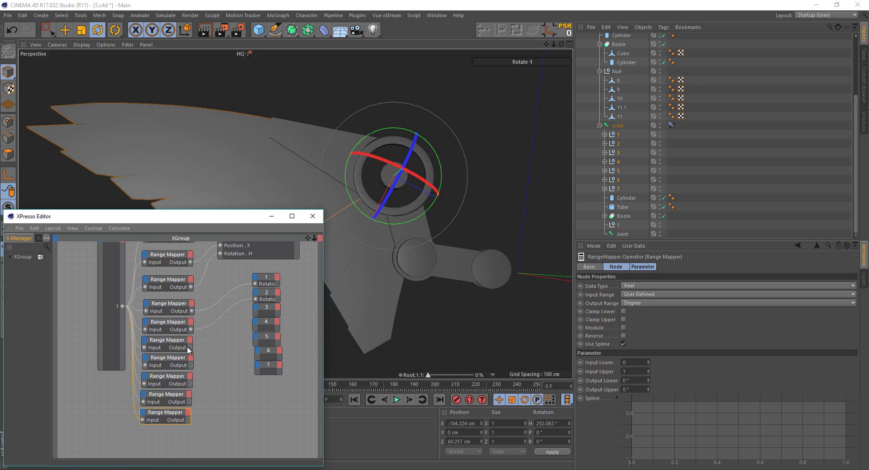
{"action": "left_click_drag", "start_coordinate": [231, 316], "coordinate": [256, 307]}
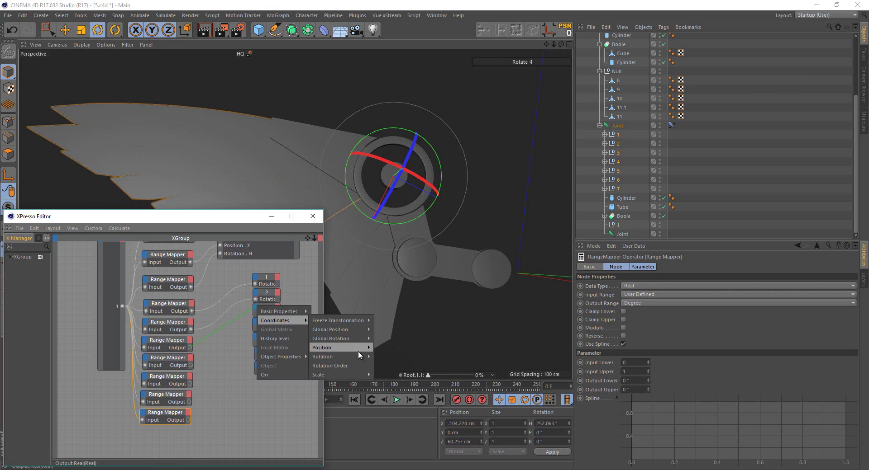
{"action": "left_click", "coordinate": [380, 362]}
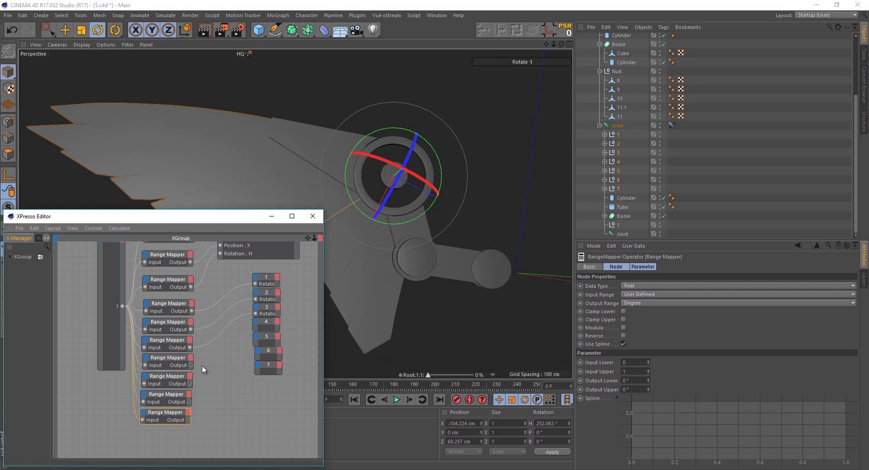
{"action": "left_click_drag", "start_coordinate": [191, 366], "coordinate": [254, 332]}
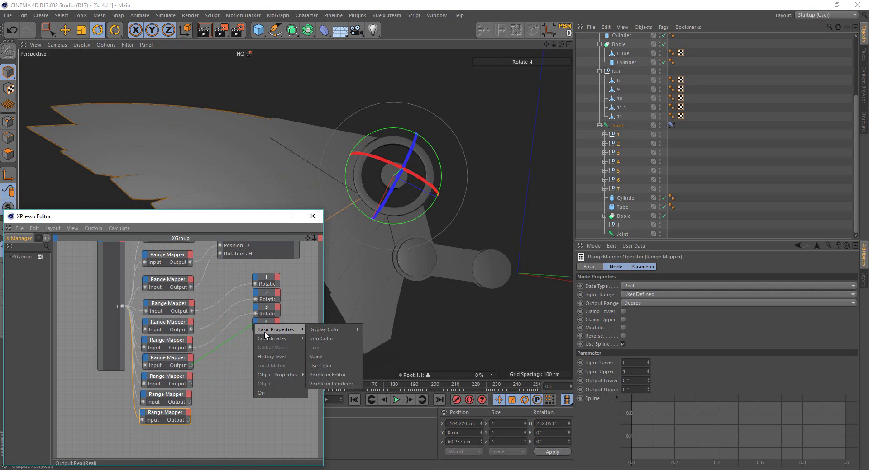
{"action": "mouse_move", "coordinate": [319, 374]}
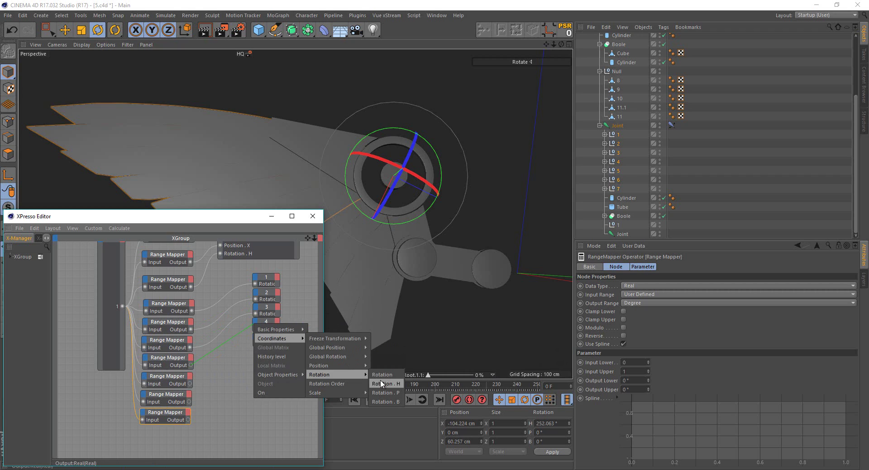
{"action": "left_click", "coordinate": [380, 380]}
Connect the remaining Range Mapper outputs to Rotation . H of feather nodes 5, 6 and 7
{"action": "left_click_drag", "start_coordinate": [189, 384], "coordinate": [256, 338]}
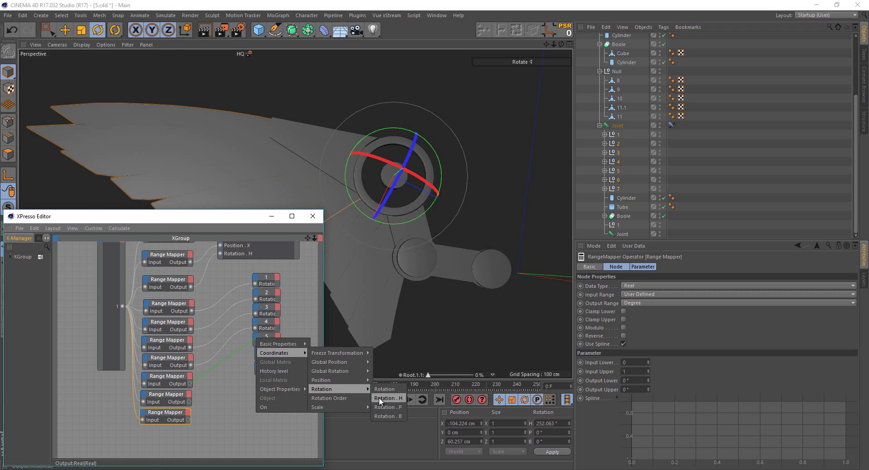
{"action": "left_click", "coordinate": [380, 399]}
{"action": "left_click_drag", "start_coordinate": [188, 402], "coordinate": [259, 354]}
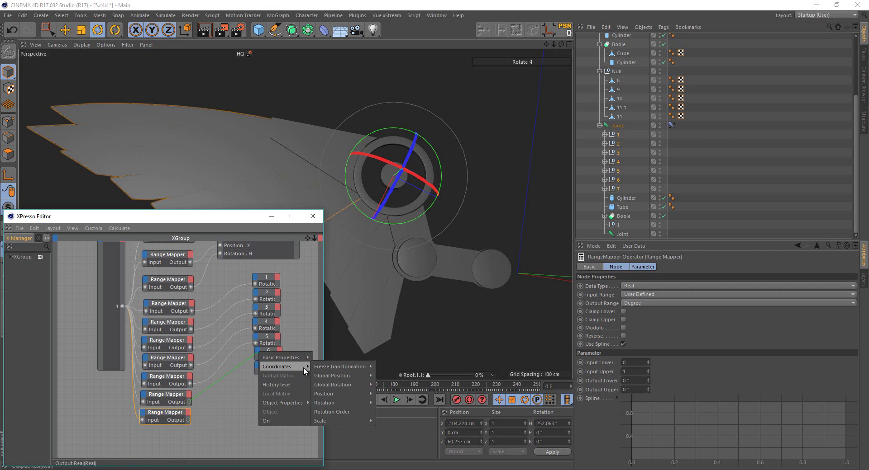
{"action": "left_click", "coordinate": [384, 413]}
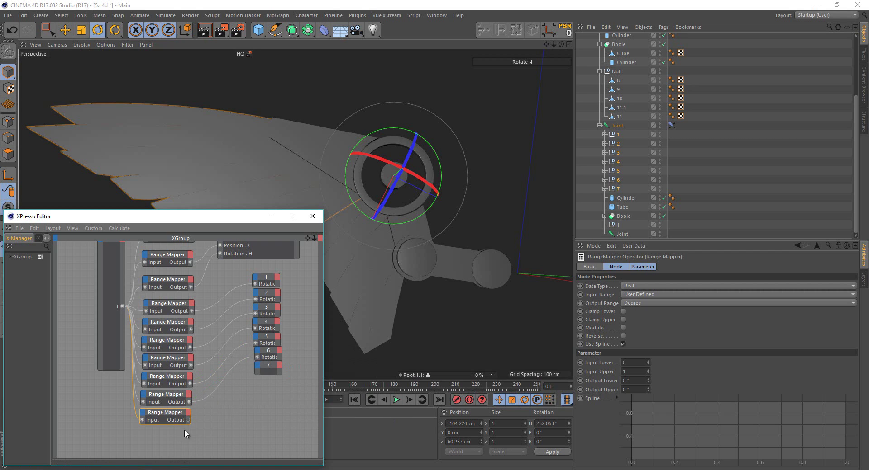
{"action": "left_click_drag", "start_coordinate": [189, 420], "coordinate": [257, 368]}
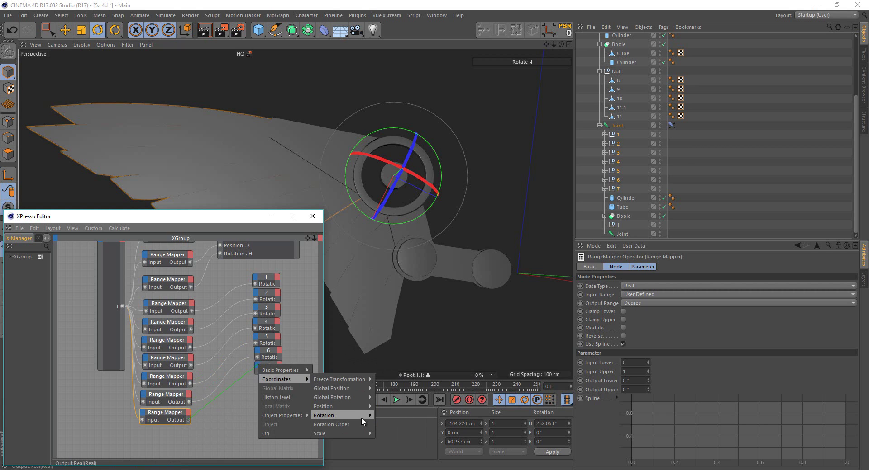
{"action": "mouse_move", "coordinate": [333, 416]}
{"action": "left_click", "coordinate": [390, 427]}
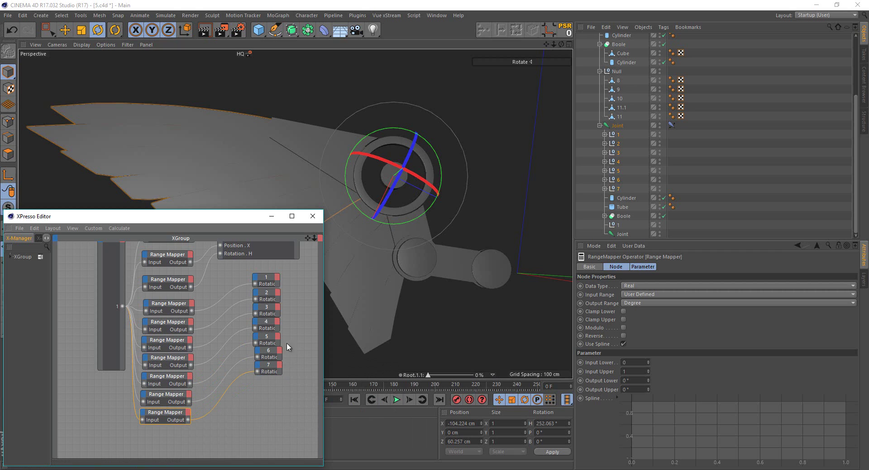
{"action": "left_click_drag", "start_coordinate": [229, 218], "coordinate": [202, 232]}
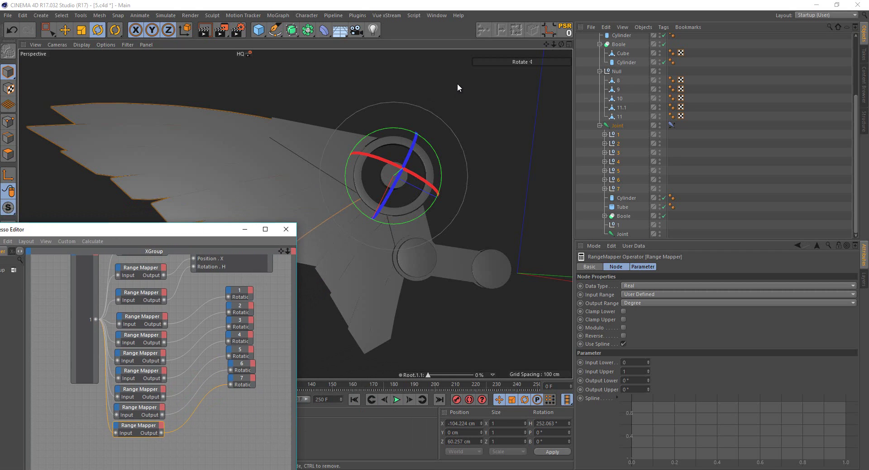
{"action": "left_click_drag", "start_coordinate": [457, 84], "coordinate": [467, 312], "text": "alt"}
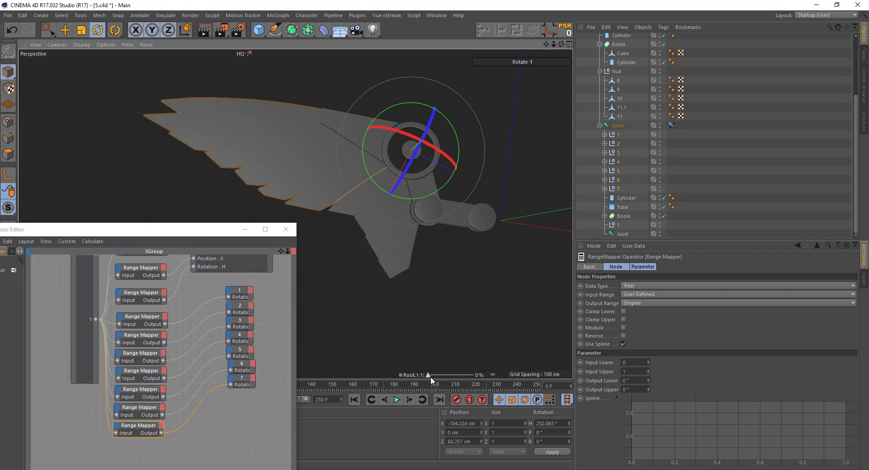
Fold the wing with Root.1.1 at 100%, then try and undo -6° Output Upper on feather 1's mapper
{"action": "left_click_drag", "start_coordinate": [431, 376], "coordinate": [479, 385]}
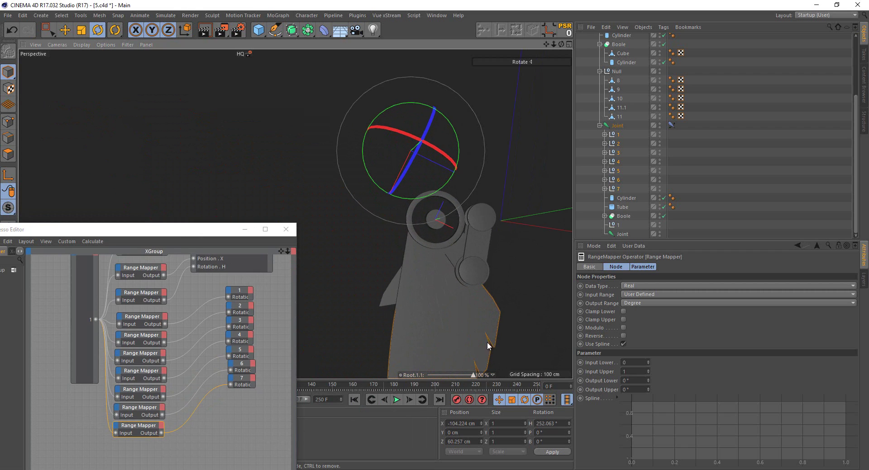
{"action": "mouse_move", "coordinate": [487, 342]}
{"action": "left_mouse_down", "text": "alt"}
{"action": "mouse_move", "coordinate": [369, 199]}
{"action": "mouse_move", "coordinate": [259, 211]}
{"action": "mouse_move", "coordinate": [356, 276]}
{"action": "mouse_move", "coordinate": [375, 234]}
{"action": "mouse_move", "coordinate": [363, 240]}
{"action": "mouse_move", "coordinate": [503, 178]}
{"action": "mouse_move", "coordinate": [496, 160]}
{"action": "mouse_move", "coordinate": [427, 239]}
{"action": "mouse_move", "coordinate": [373, 264]}
{"action": "mouse_move", "coordinate": [385, 229]}
{"action": "mouse_move", "coordinate": [433, 289]}
{"action": "mouse_move", "coordinate": [371, 218]}
{"action": "mouse_move", "coordinate": [333, 254]}
{"action": "left_mouse_up", "text": "alt"}
{"action": "left_click", "coordinate": [156, 323]}
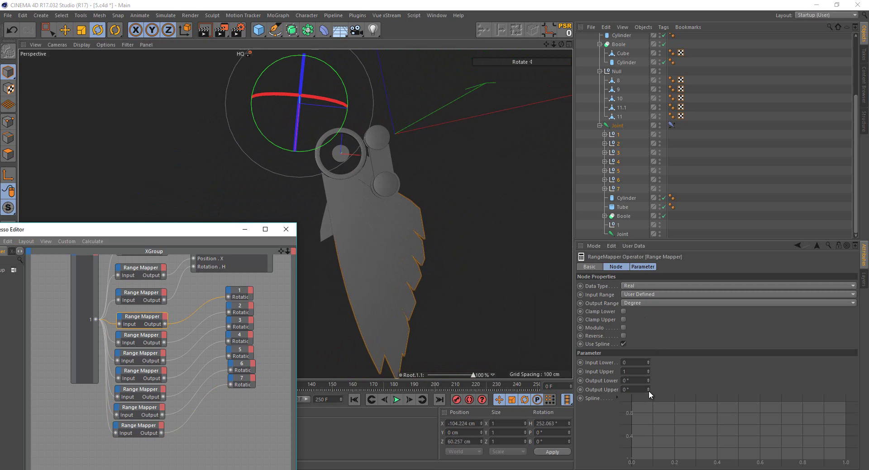
{"action": "left_click_drag", "start_coordinate": [648, 390], "coordinate": [648, 388]}
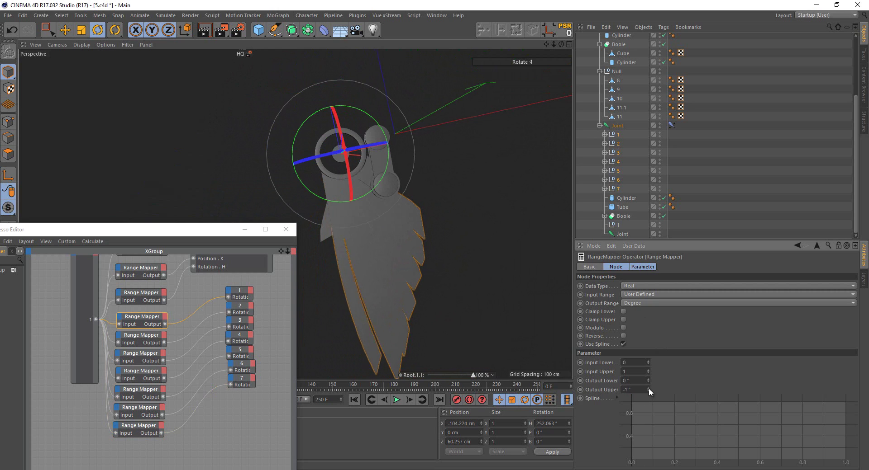
{"action": "key", "text": "ctrl+z"}
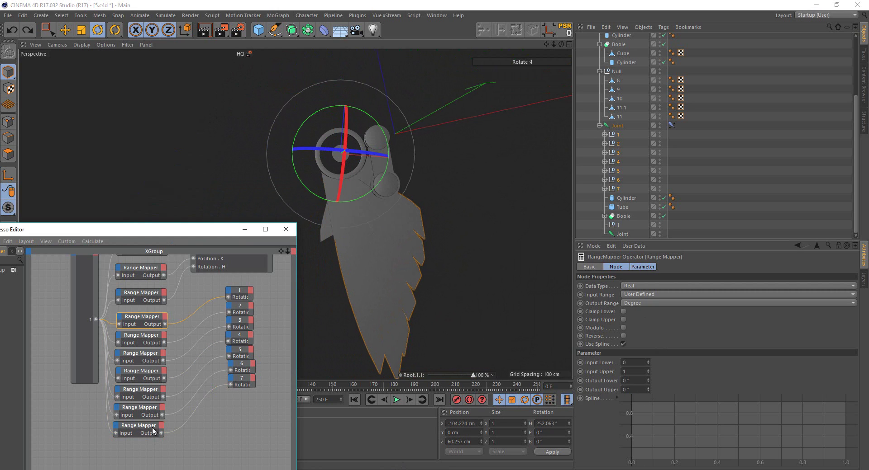
{"action": "left_click", "coordinate": [152, 339]}
Show the wing shaded with wireframe lines and lower this mapper's Output Upper to -2°
{"action": "left_click", "coordinate": [83, 45]}
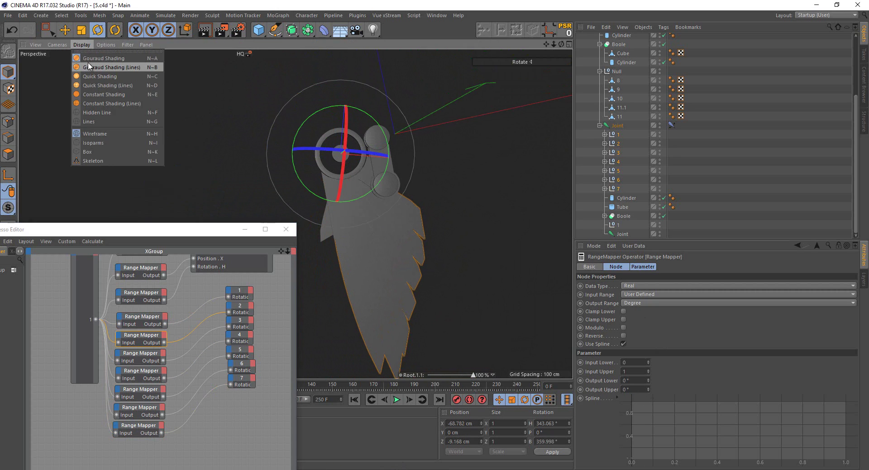
{"action": "left_click", "coordinate": [88, 66]}
{"action": "scroll", "coordinate": [419, 240], "scroll_direction": "up", "scroll_amount": 2}
{"action": "scroll", "coordinate": [428, 323], "scroll_direction": "up", "scroll_amount": 3}
{"action": "scroll", "coordinate": [408, 267], "scroll_direction": "up", "scroll_amount": 3}
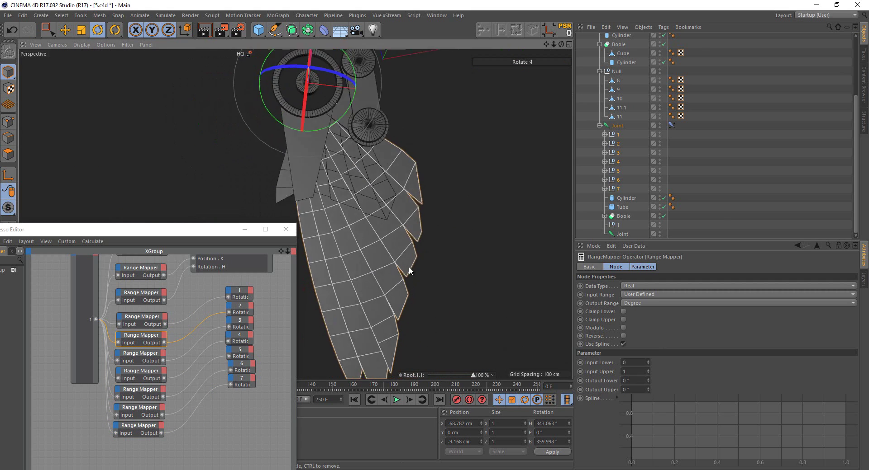
{"action": "scroll", "coordinate": [409, 267], "scroll_direction": "down", "scroll_amount": 1}
{"action": "left_click", "coordinate": [648, 391]}
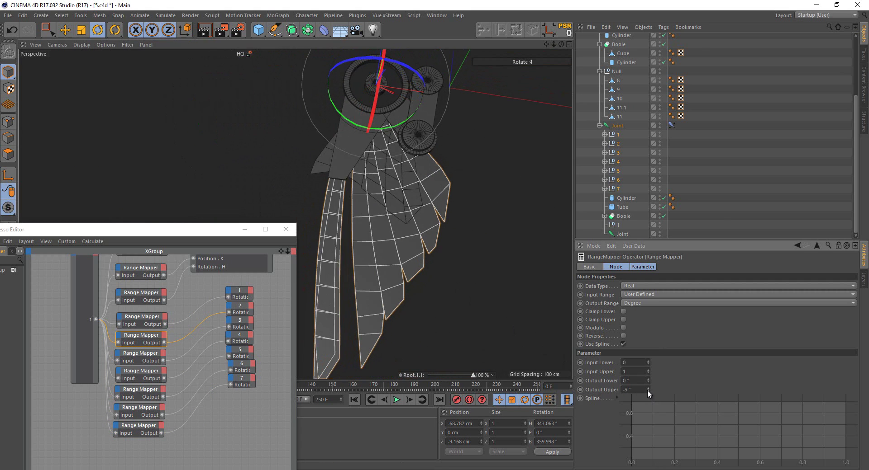
{"action": "left_click", "coordinate": [648, 391]}
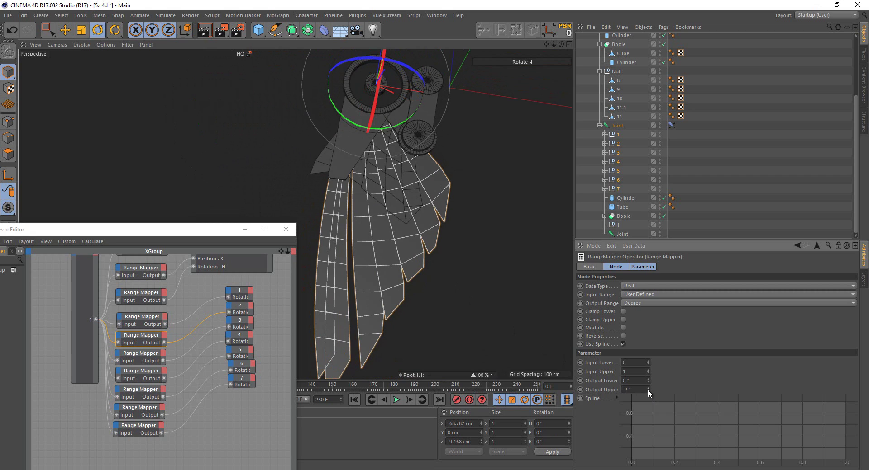
Set the next two feather mappers' Output Upper to -5° and -8°
{"action": "left_click", "coordinate": [144, 353]}
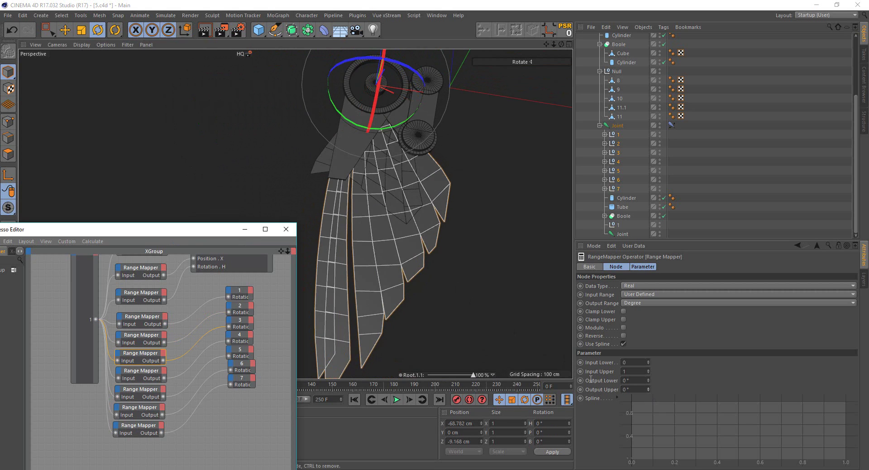
{"action": "left_click", "coordinate": [648, 391]}
{"action": "left_click", "coordinate": [648, 391]}
{"action": "left_click", "coordinate": [648, 391]}
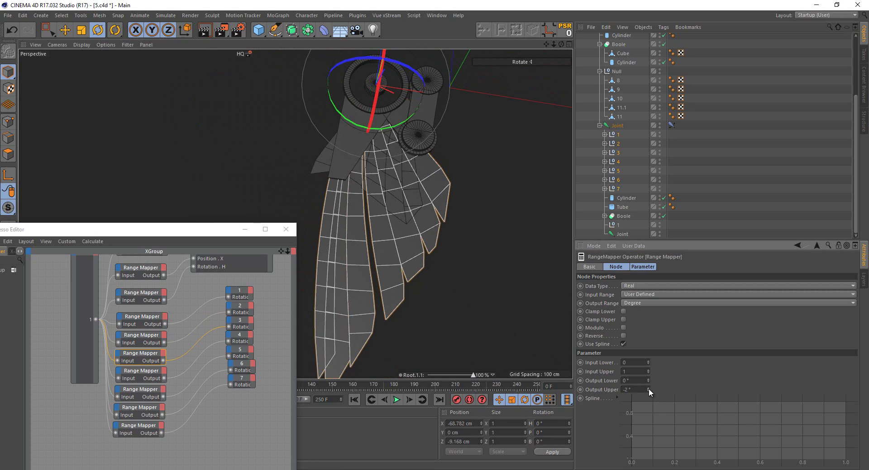
{"action": "left_click", "coordinate": [648, 391]}
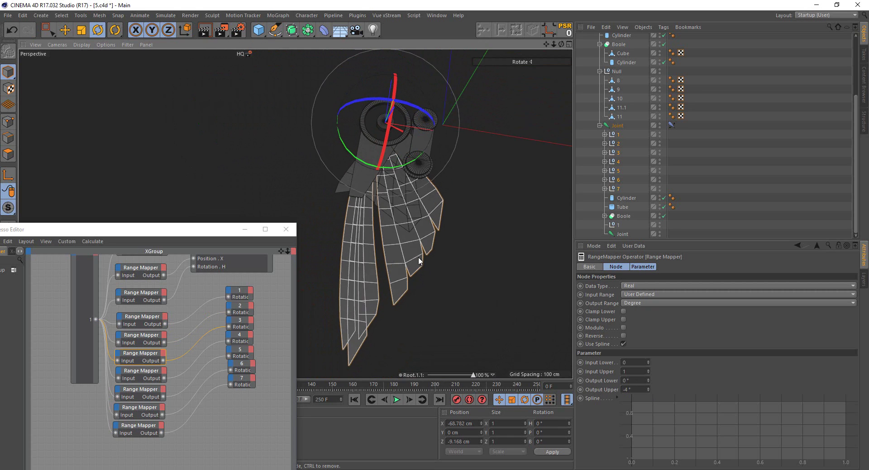
{"action": "scroll", "coordinate": [378, 330], "scroll_direction": "up", "scroll_amount": 3}
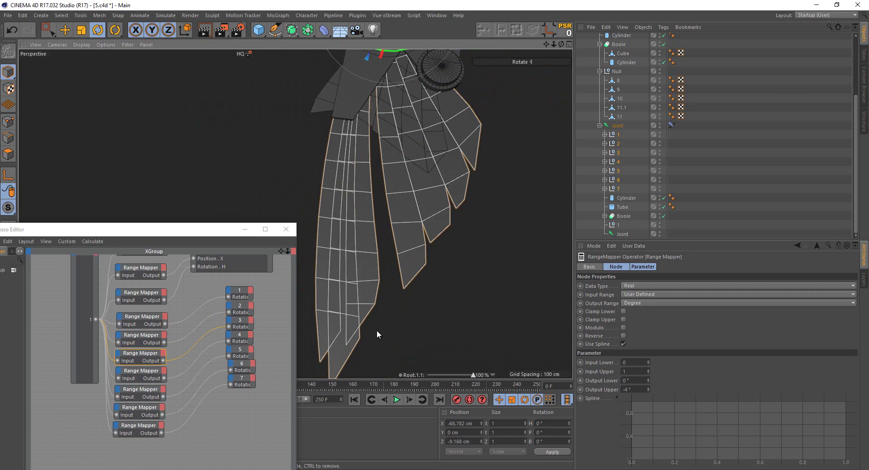
{"action": "left_click", "coordinate": [648, 392]}
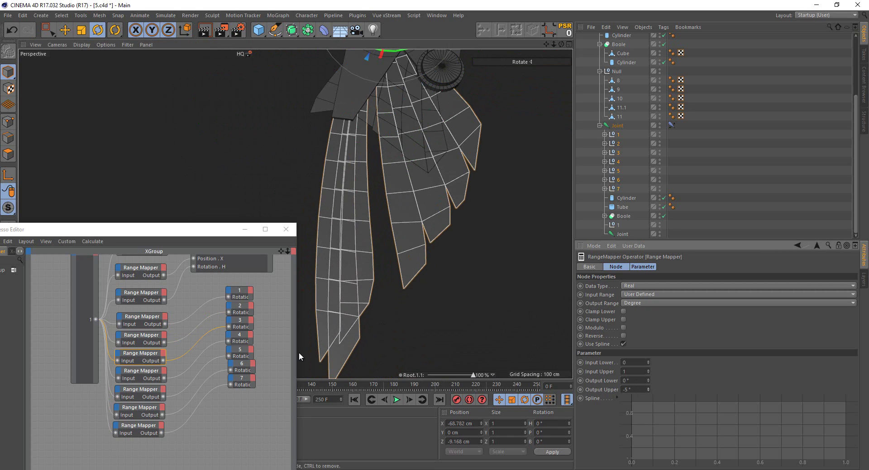
{"action": "left_click", "coordinate": [148, 372]}
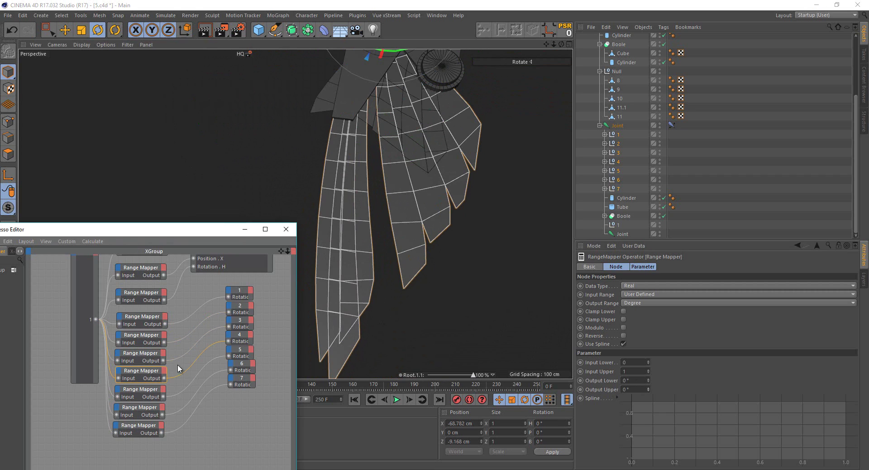
{"action": "left_click", "coordinate": [648, 392]}
{"action": "left_click", "coordinate": [648, 391]}
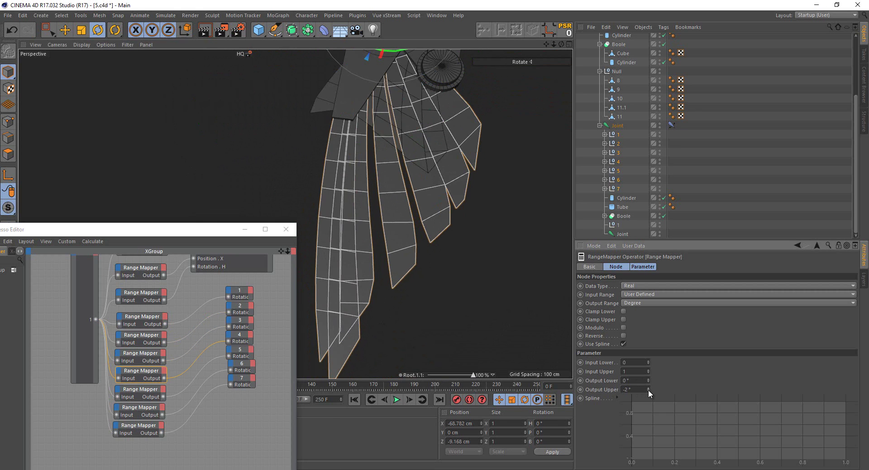
{"action": "left_click", "coordinate": [648, 390]}
{"action": "left_click", "coordinate": [648, 388]}
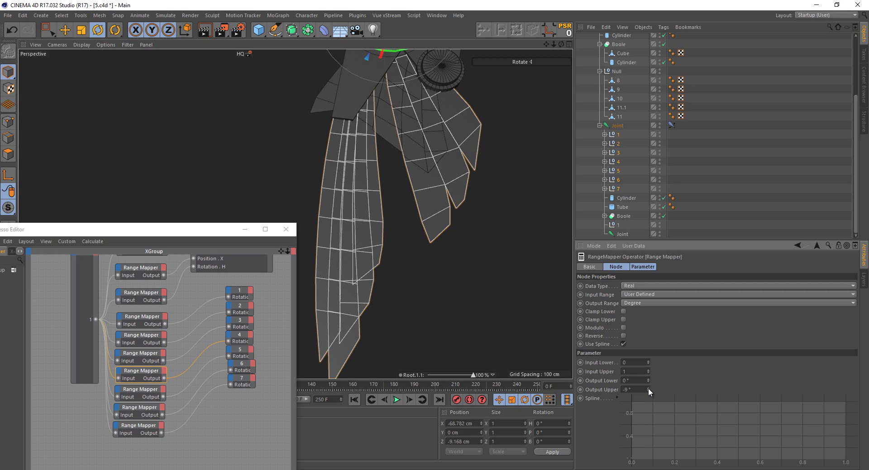
{"action": "left_click", "coordinate": [648, 388]}
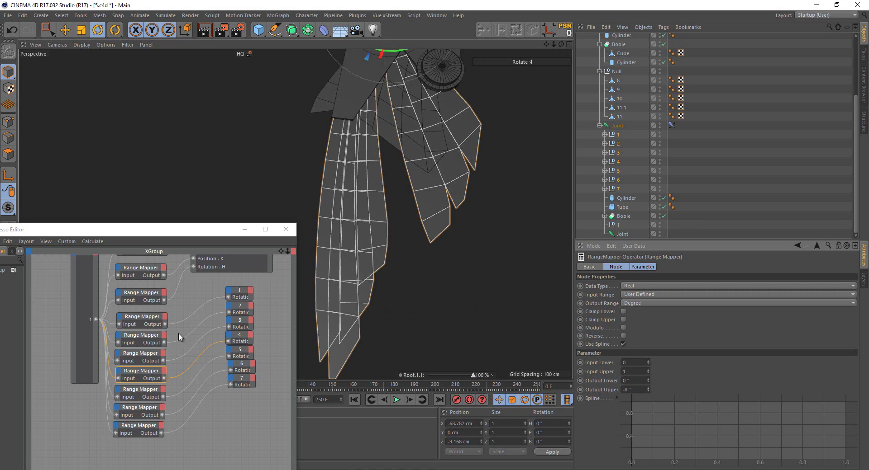
Set Output Upper on the seventh, eighth and ninth mappers to about -12°, -16° and -22°
{"action": "left_click", "coordinate": [151, 389]}
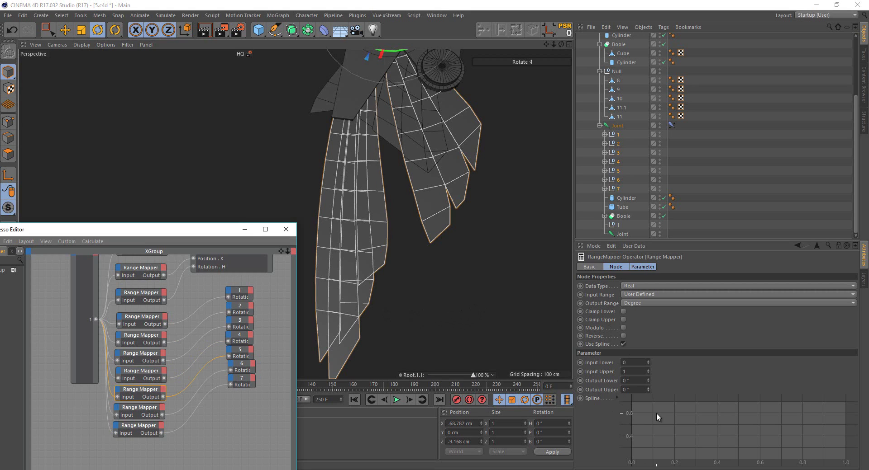
{"action": "left_click_drag", "start_coordinate": [646, 391], "coordinate": [647, 390]}
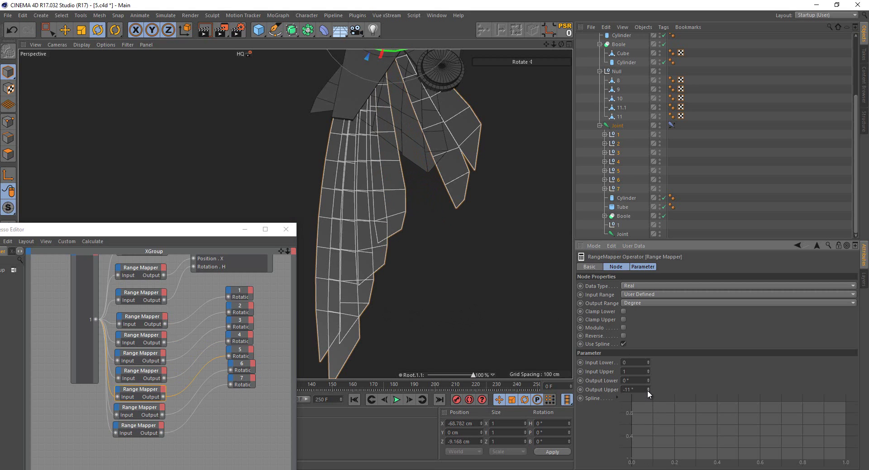
{"action": "left_click", "coordinate": [147, 411]}
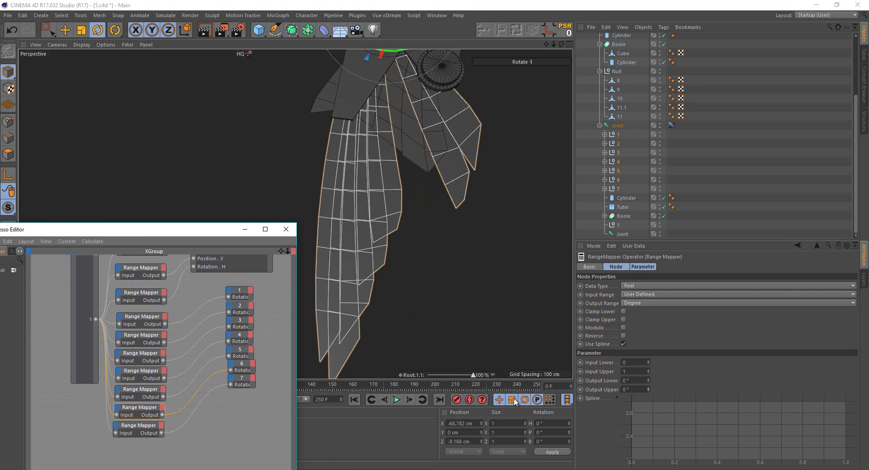
{"action": "left_click_drag", "start_coordinate": [649, 390], "coordinate": [647, 391]}
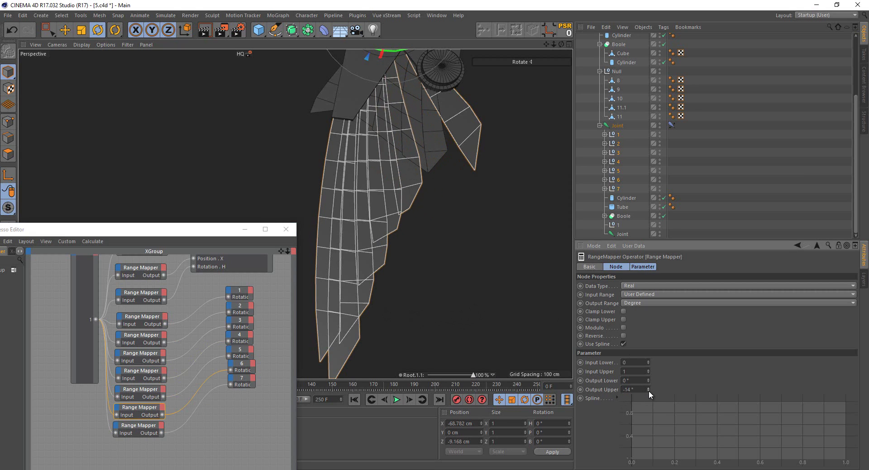
{"action": "left_click", "coordinate": [144, 427]}
{"action": "left_click_drag", "start_coordinate": [647, 390], "coordinate": [647, 391]}
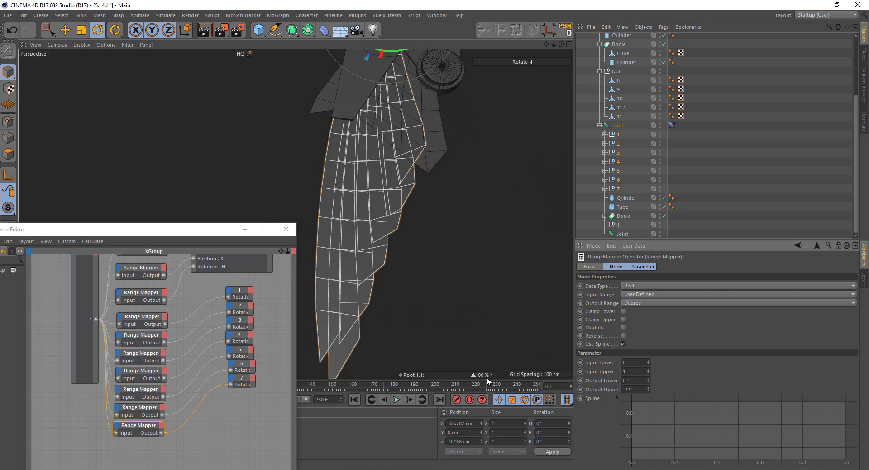
{"action": "left_click_drag", "start_coordinate": [473, 376], "coordinate": [446, 370]}
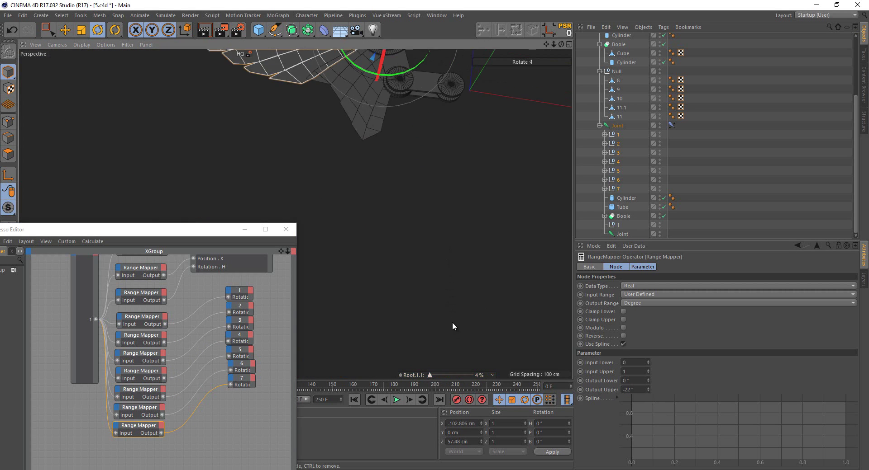
{"action": "middle_click_drag", "start_coordinate": [370, 189], "coordinate": [393, 270], "text": "alt"}
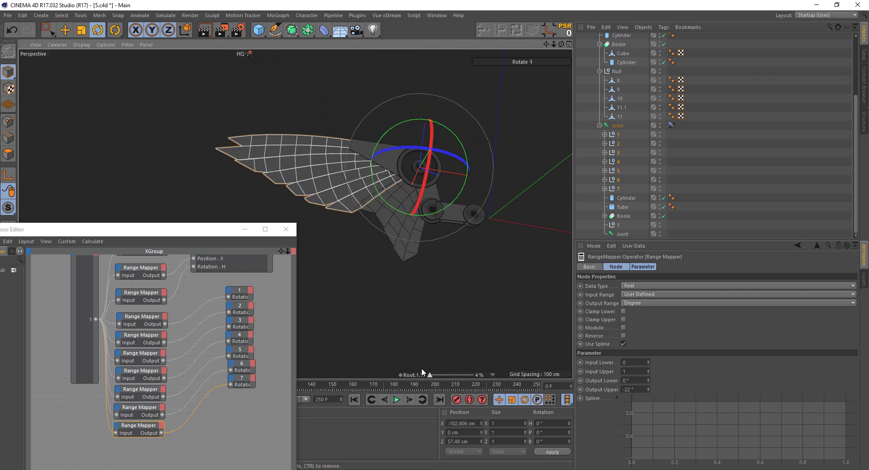
{"action": "left_click_drag", "start_coordinate": [430, 376], "coordinate": [483, 378]}
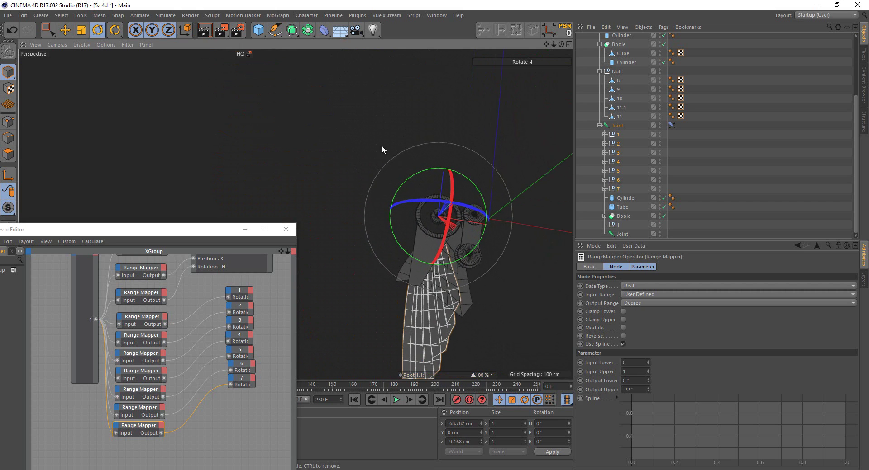
{"action": "scroll", "coordinate": [427, 254], "scroll_direction": "up", "scroll_amount": 2}
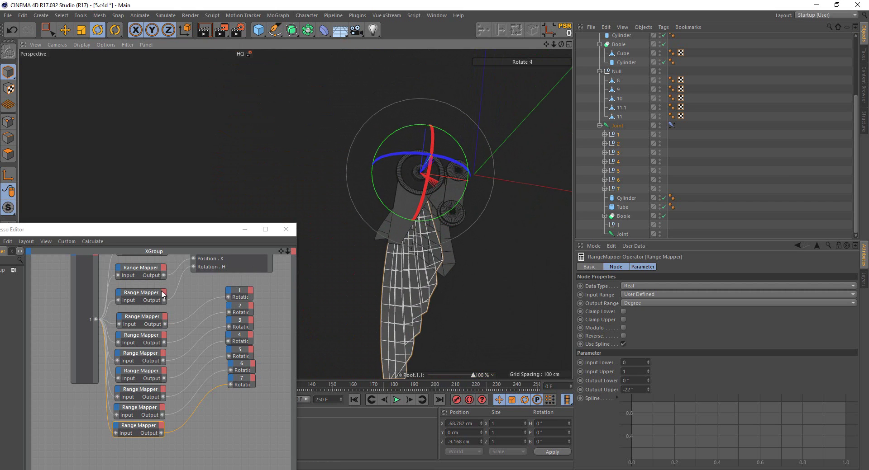
Test and undo an Output Upper change on the second mapper, then set the third's to 91°
{"action": "scroll", "coordinate": [155, 319], "scroll_direction": "up", "scroll_amount": 2}
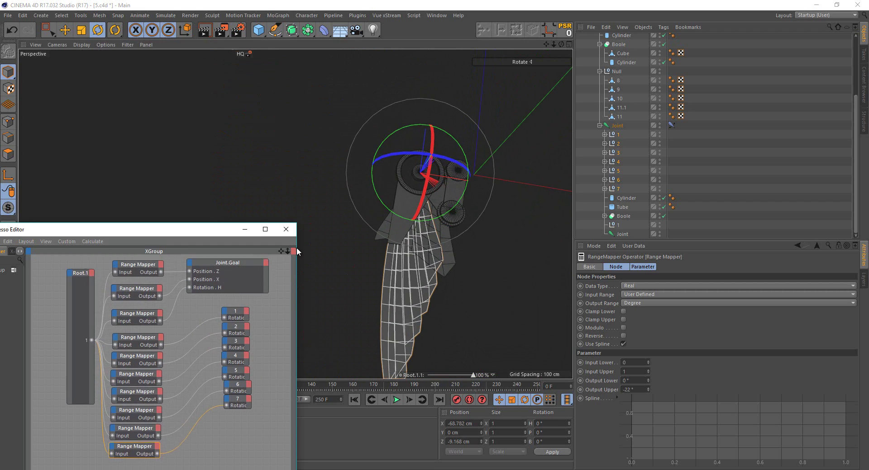
{"action": "left_click", "coordinate": [142, 308]}
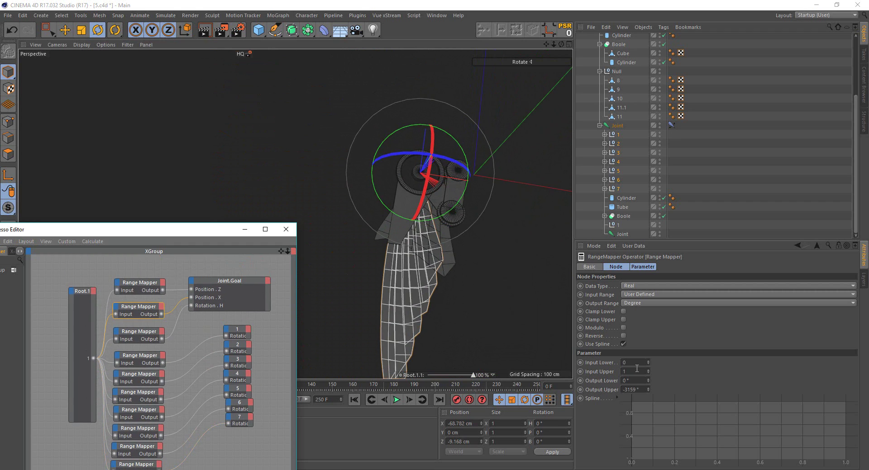
{"action": "left_click", "coordinate": [649, 388]}
{"action": "left_click_drag", "start_coordinate": [648, 387], "coordinate": [644, 398]}
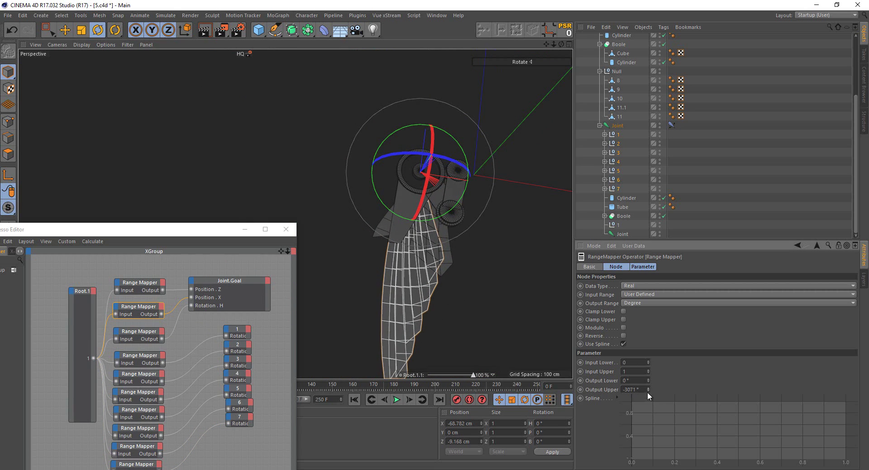
{"action": "left_click", "coordinate": [141, 341]}
{"action": "key", "text": "ctrl+z"}
{"action": "left_click", "coordinate": [141, 338]}
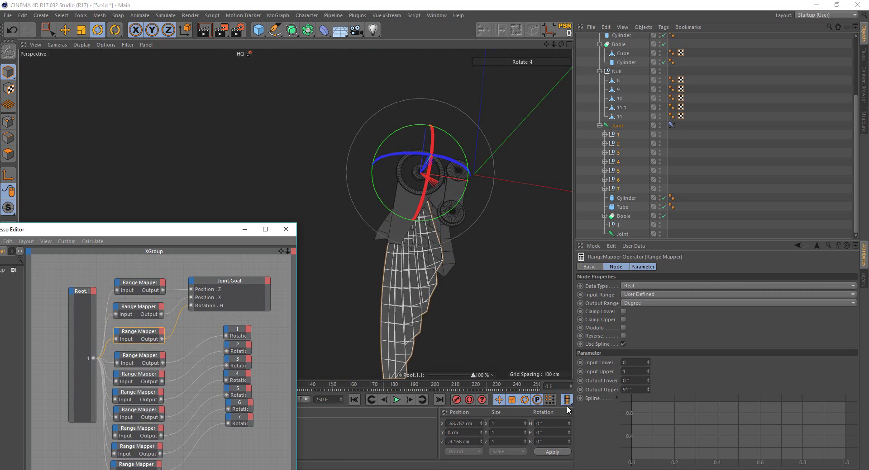
{"action": "left_click_drag", "start_coordinate": [647, 389], "coordinate": [647, 389]}
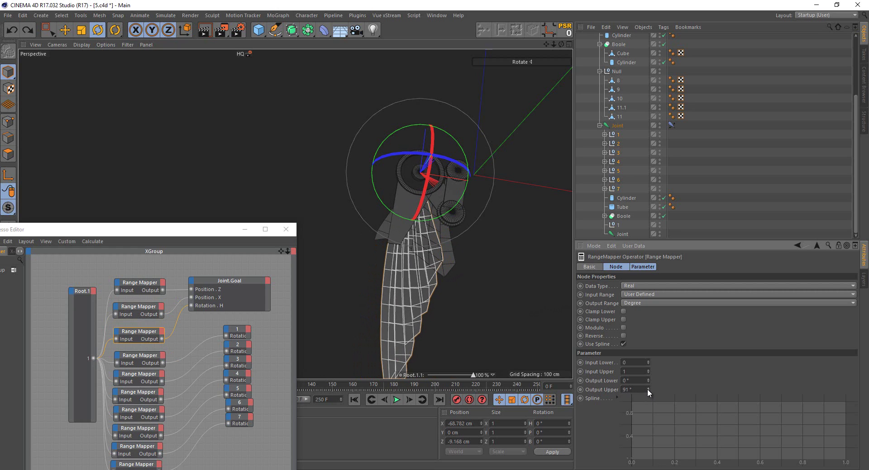
With the rig deselected, drag the Root.1.1 HUD slider down to 0%
{"action": "left_click", "coordinate": [504, 286]}
{"action": "scroll", "coordinate": [468, 253], "scroll_direction": "up", "scroll_amount": 2}
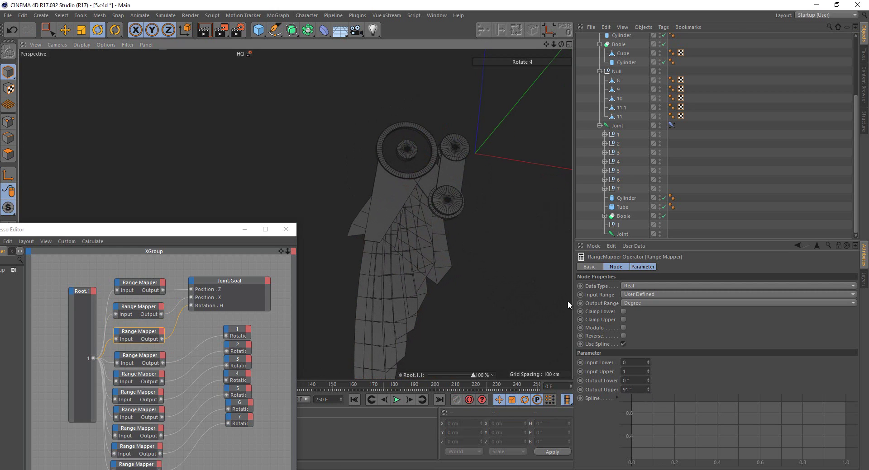
{"action": "mouse_move", "coordinate": [474, 374]}
{"action": "left_mouse_down"}
{"action": "mouse_move", "coordinate": [439, 386]}
{"action": "mouse_move", "coordinate": [492, 392]}
{"action": "mouse_move", "coordinate": [418, 414]}
{"action": "left_mouse_up"}
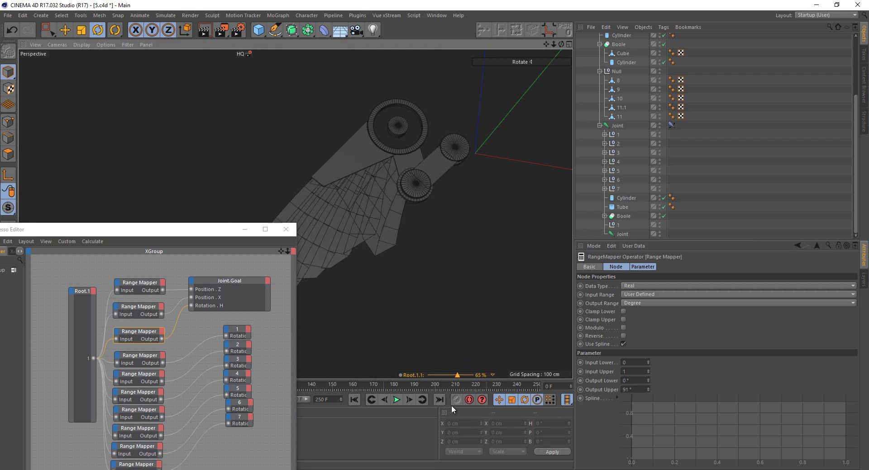
Select feather object 8 on the spread wing to inspect it
{"action": "left_click_drag", "start_coordinate": [414, 330], "coordinate": [415, 240], "text": "alt"}
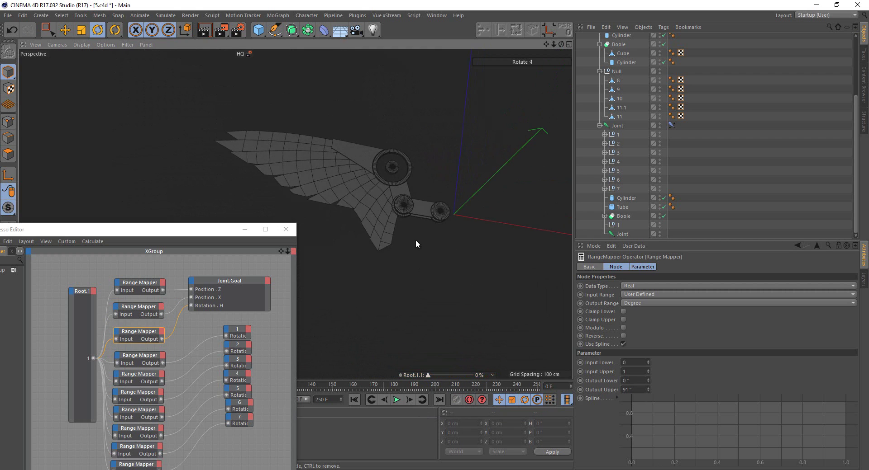
{"action": "left_click", "coordinate": [367, 200]}
{"action": "scroll", "coordinate": [358, 195], "scroll_direction": "up", "scroll_amount": 2}
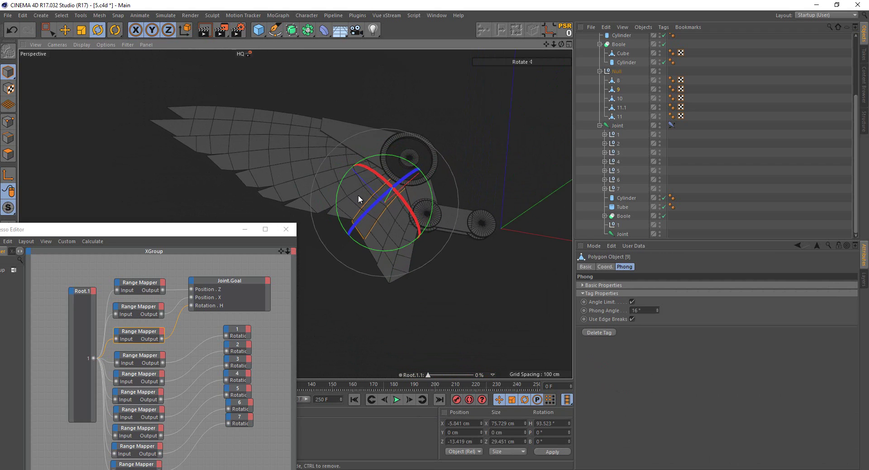
{"action": "scroll", "coordinate": [357, 195], "scroll_direction": "up", "scroll_amount": 2}
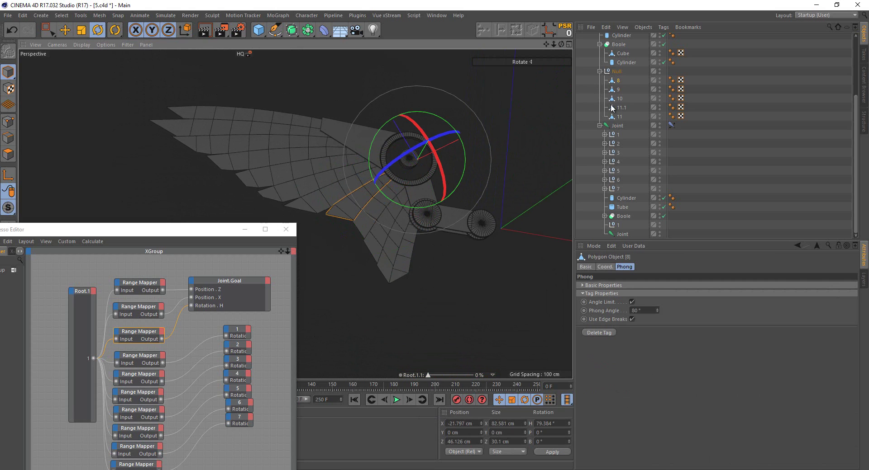
Duplicate joint null 7 and rename the copy to 8
{"action": "left_click", "coordinate": [615, 190]}
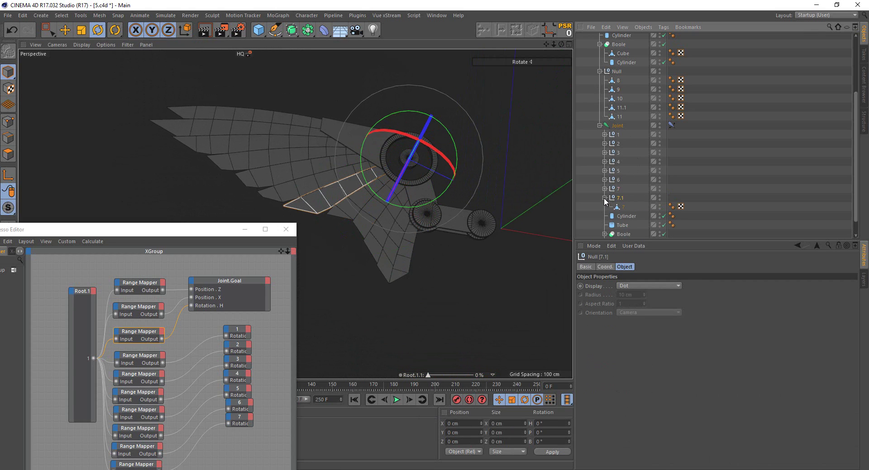
{"action": "left_click_drag", "start_coordinate": [619, 194], "coordinate": [618, 198], "text": "ctrl"}
{"action": "left_click", "coordinate": [618, 197]}
{"action": "double_click", "coordinate": [619, 198]}
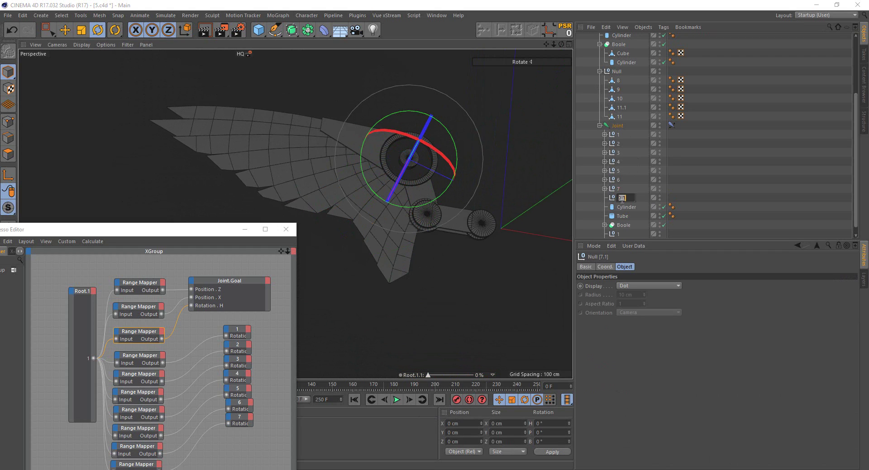
{"action": "type", "text": "8"}
{"action": "key", "text": "Return"}
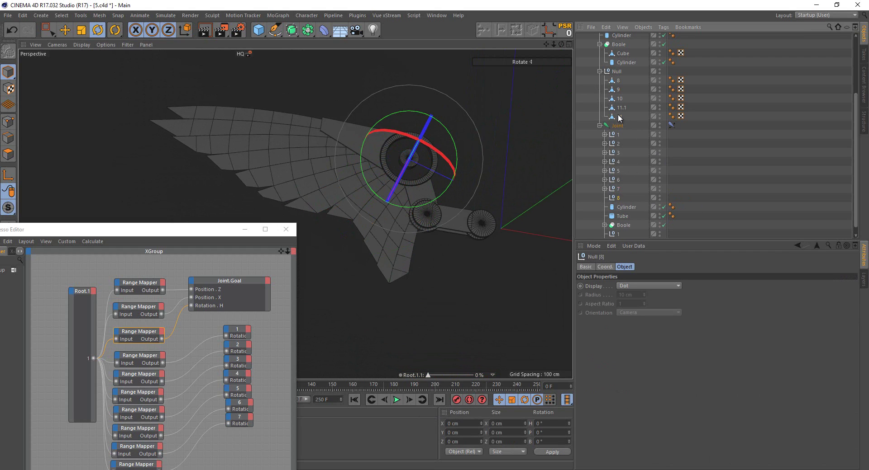
Parent feather object 8 under the new null 8 and select it for the XPresso graph
{"action": "left_click", "coordinate": [617, 115]}
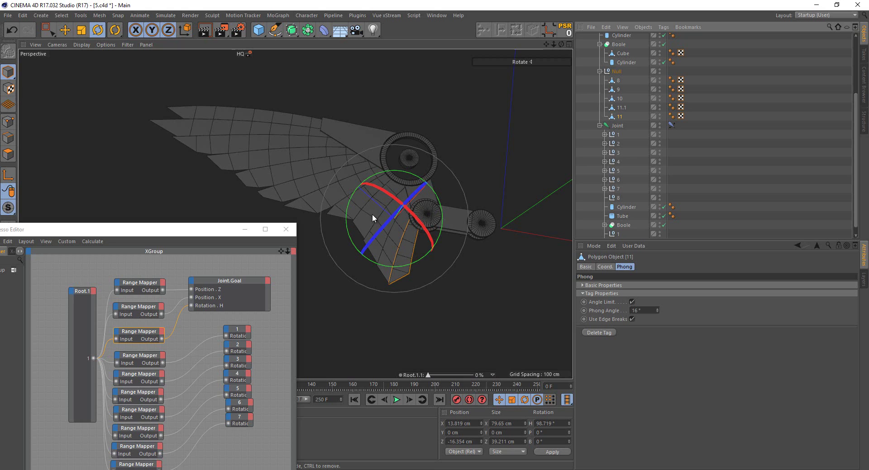
{"action": "left_click", "coordinate": [359, 204]}
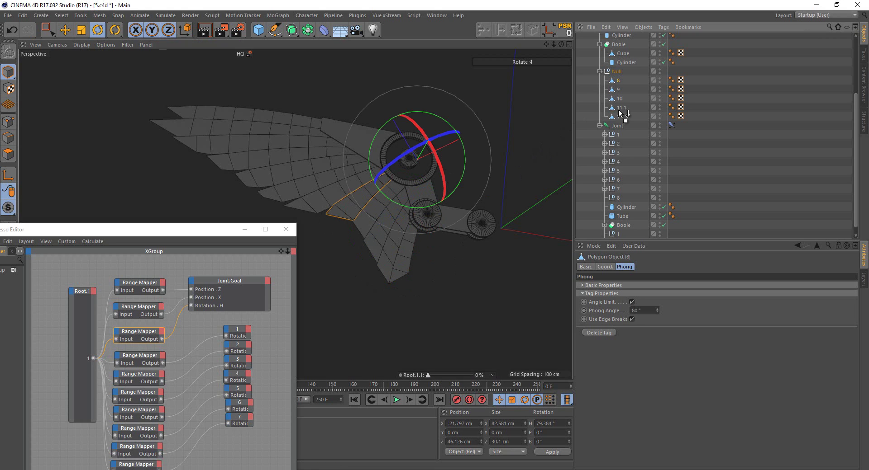
{"action": "mouse_move", "coordinate": [621, 213]}
{"action": "left_mouse_down"}
{"action": "mouse_move", "coordinate": [617, 197]}
{"action": "mouse_move", "coordinate": [233, 439]}
{"action": "left_mouse_up"}
{"action": "left_click", "coordinate": [614, 192]}
{"action": "scroll", "coordinate": [187, 343], "scroll_direction": "down", "scroll_amount": 2}
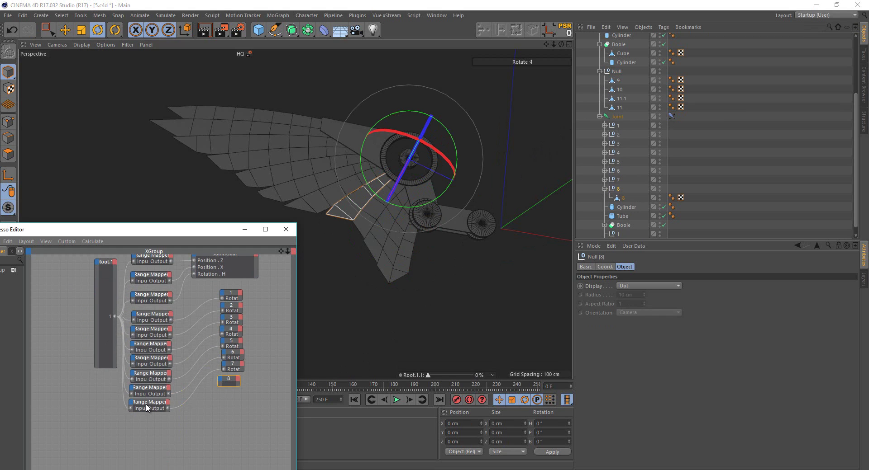
Wire the bottom Range Mapper's Output to node 8's Rotation H, previewing Root.1.1 at 100%
{"action": "mouse_move", "coordinate": [145, 404]}
{"action": "left_mouse_down"}
{"action": "mouse_move", "coordinate": [147, 423]}
{"action": "mouse_move", "coordinate": [117, 320]}
{"action": "left_mouse_up"}
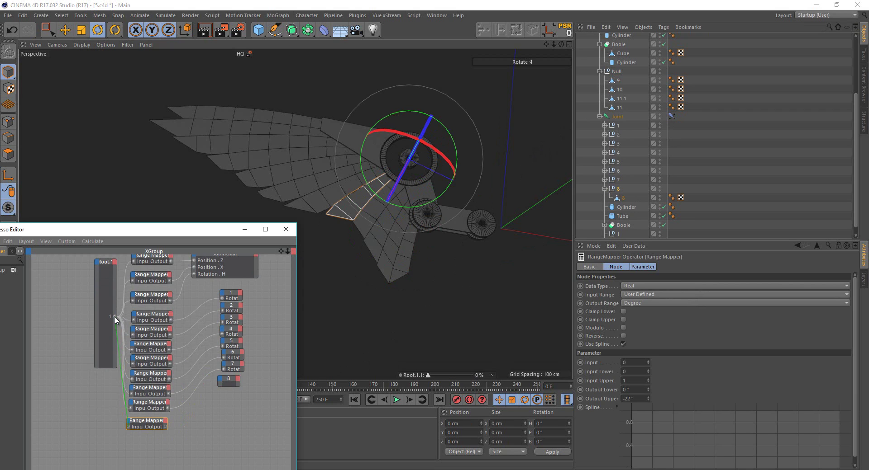
{"action": "left_click_drag", "start_coordinate": [167, 425], "coordinate": [223, 381]}
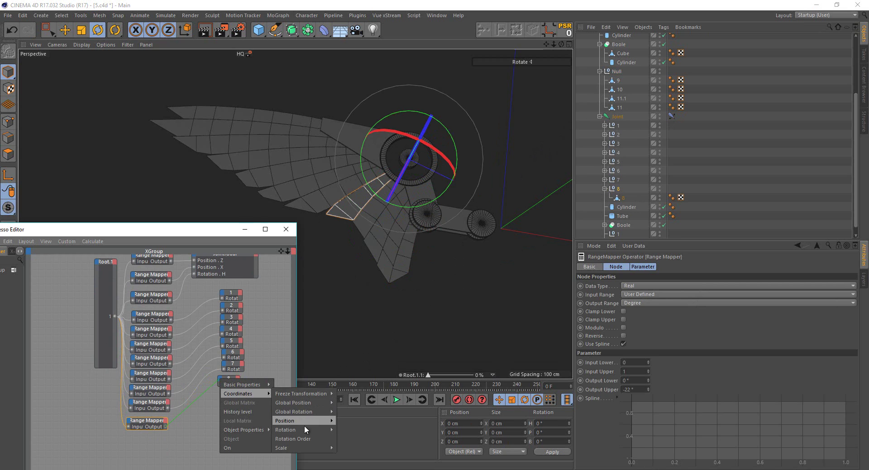
{"action": "mouse_move", "coordinate": [286, 430]}
{"action": "left_click", "coordinate": [348, 439]}
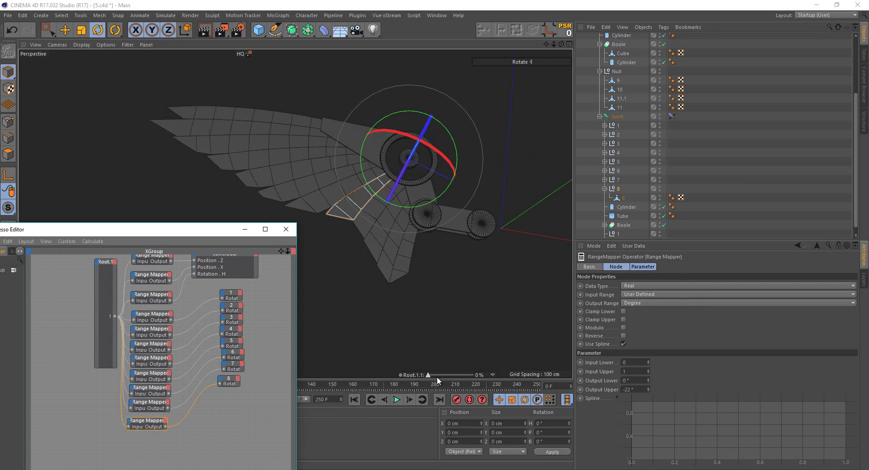
{"action": "left_click_drag", "start_coordinate": [432, 376], "coordinate": [487, 385]}
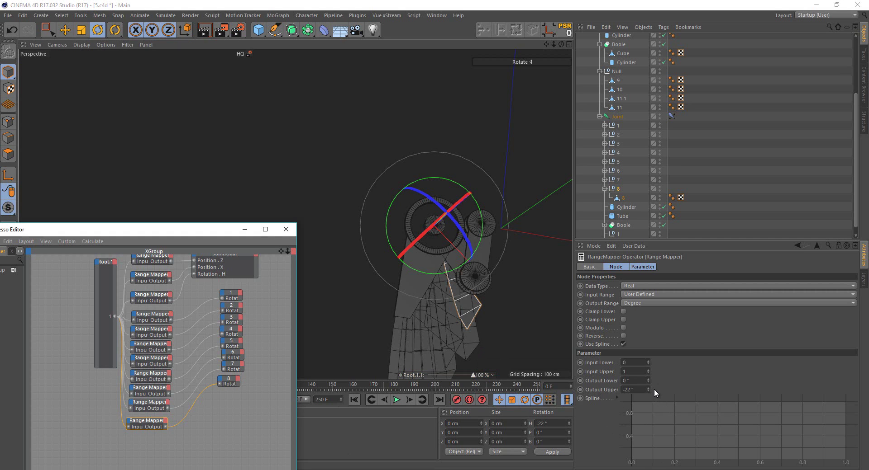
Set the new Range Mapper's Output Upper to -30°, checking the fold in the Top view
{"action": "left_click_drag", "start_coordinate": [648, 390], "coordinate": [648, 390]}
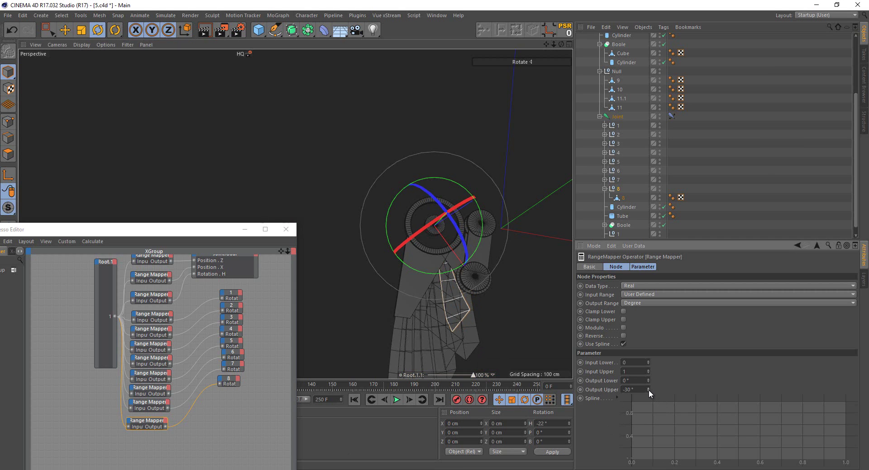
{"action": "middle_click", "coordinate": [448, 117]}
{"action": "middle_click", "coordinate": [448, 117]}
{"action": "middle_click_drag", "start_coordinate": [422, 278], "coordinate": [441, 144], "text": "alt"}
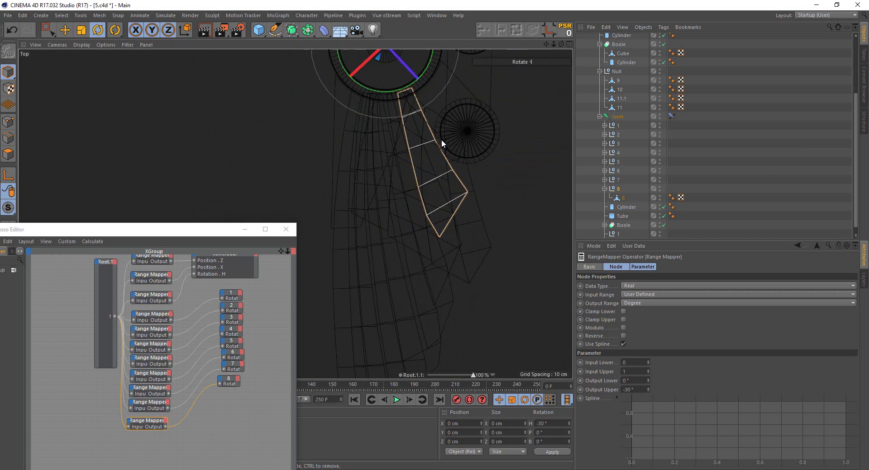
{"action": "scroll", "coordinate": [442, 140], "scroll_direction": "up", "scroll_amount": 2}
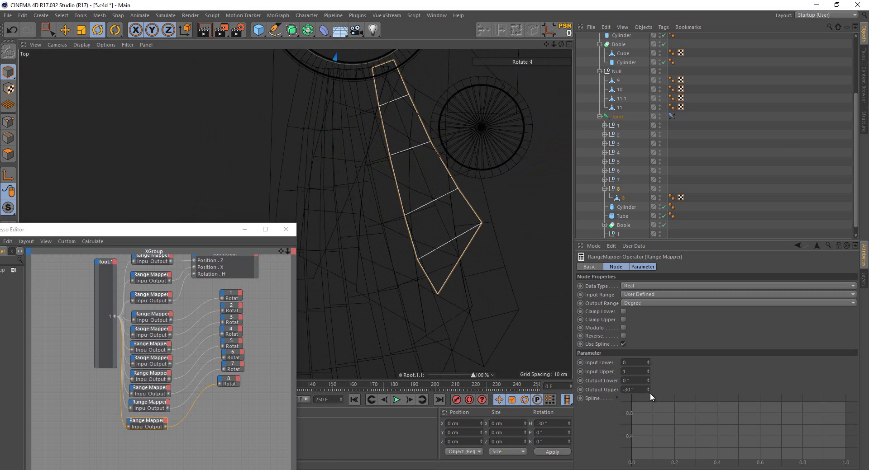
{"action": "left_click_drag", "start_coordinate": [648, 390], "coordinate": [647, 390]}
{"action": "scroll", "coordinate": [423, 312], "scroll_direction": "down", "scroll_amount": 2}
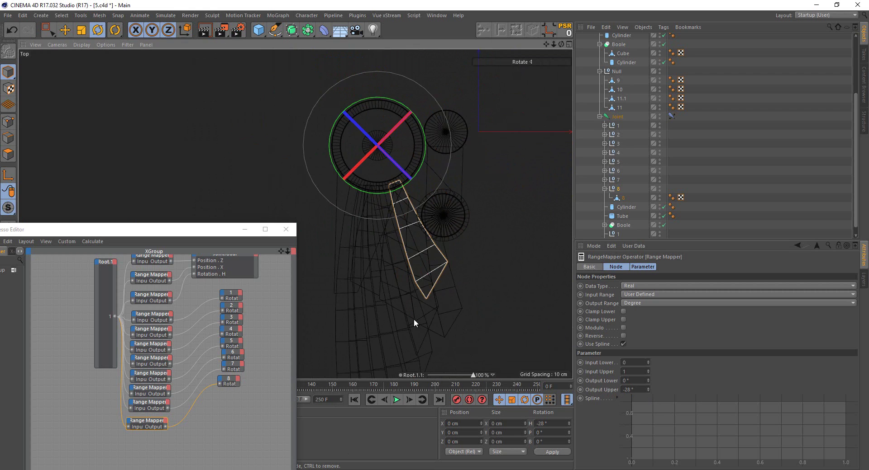
{"action": "mouse_move", "coordinate": [471, 375]}
{"action": "left_mouse_down"}
{"action": "mouse_move", "coordinate": [420, 379]}
{"action": "mouse_move", "coordinate": [483, 386]}
{"action": "left_mouse_up"}
{"action": "left_click", "coordinate": [650, 391]}
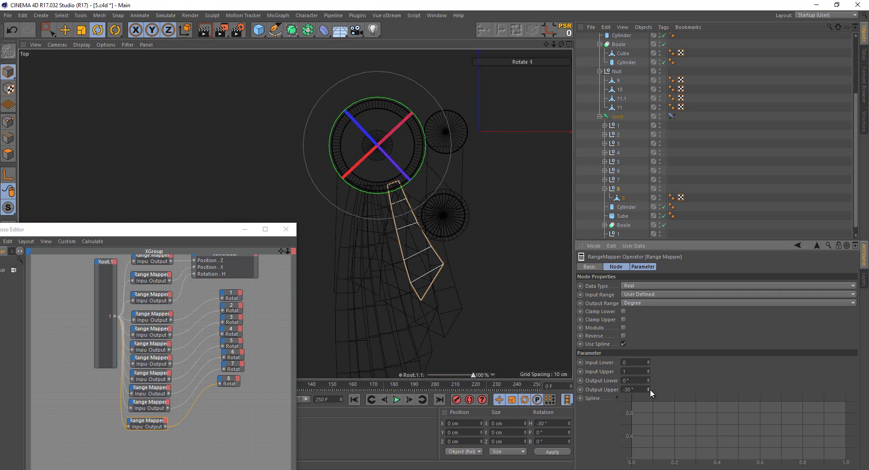
{"action": "left_click", "coordinate": [649, 391]}
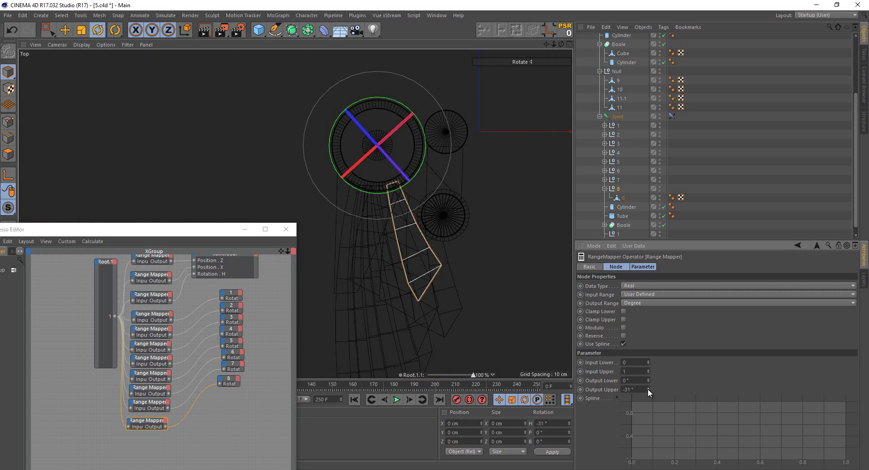
{"action": "left_click", "coordinate": [648, 388]}
Turn the Null group's editor visibility red to hide its feathers in the viewport
{"action": "left_click", "coordinate": [75, 46]}
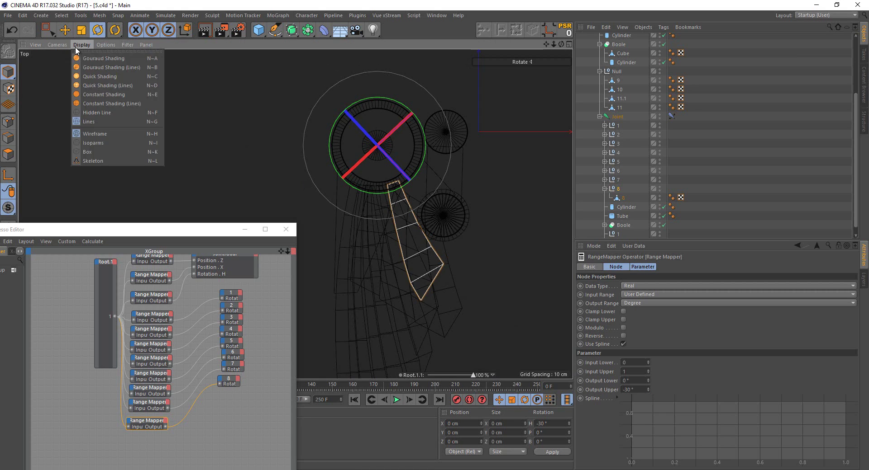
{"action": "left_click", "coordinate": [75, 46]}
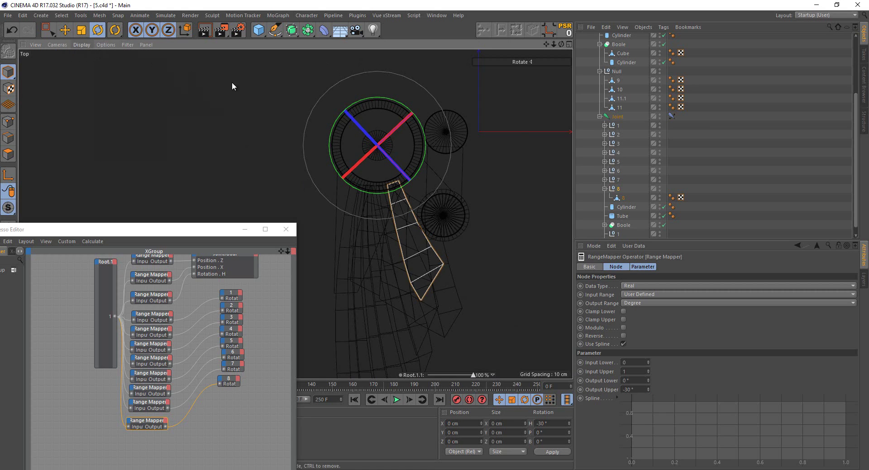
{"action": "left_click", "coordinate": [659, 69]}
{"action": "scroll", "coordinate": [349, 256], "scroll_direction": "up", "scroll_amount": 2}
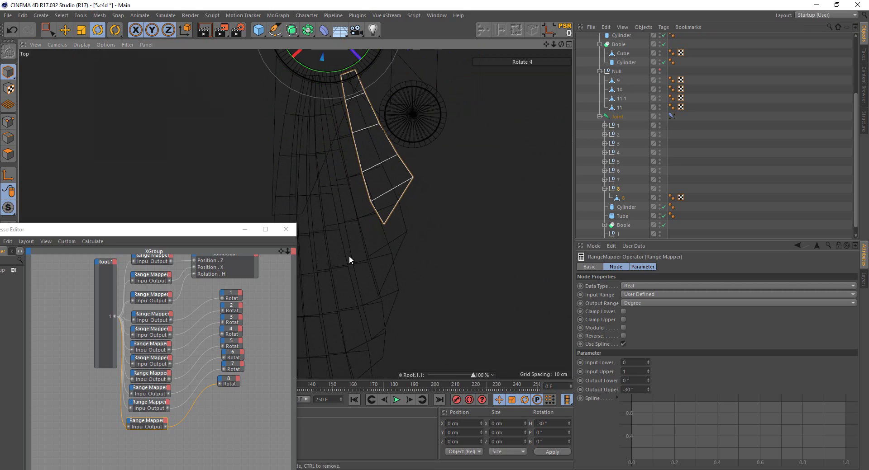
{"action": "scroll", "coordinate": [360, 229], "scroll_direction": "down", "scroll_amount": 2}
{"action": "scroll", "coordinate": [398, 257], "scroll_direction": "down", "scroll_amount": 2}
Preview the wing fold, trying -35° on feather 8 before reverting to -30°
{"action": "left_click", "coordinate": [560, 325]}
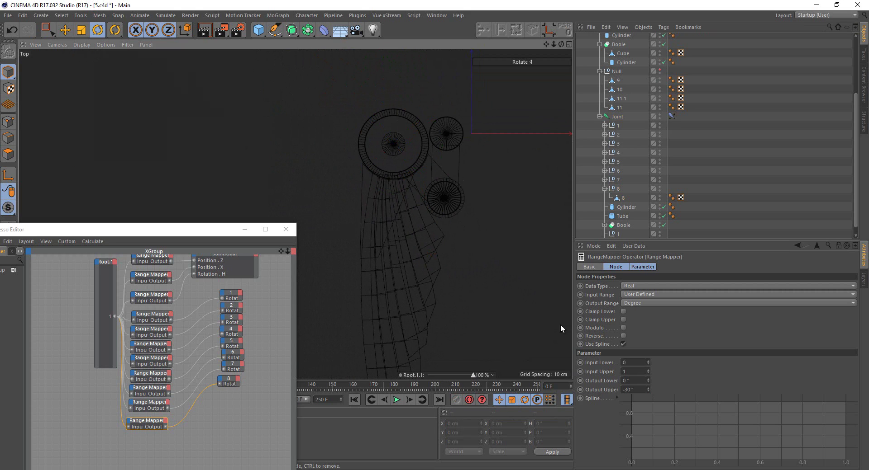
{"action": "left_click_drag", "start_coordinate": [471, 377], "coordinate": [437, 385]}
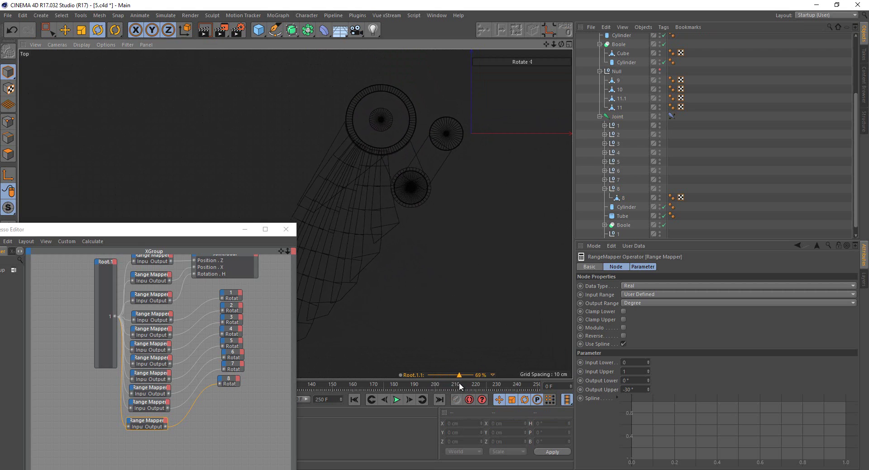
{"action": "mouse_move", "coordinate": [437, 386]}
{"action": "left_mouse_down"}
{"action": "mouse_move", "coordinate": [479, 382]}
{"action": "mouse_move", "coordinate": [425, 381]}
{"action": "mouse_move", "coordinate": [477, 379]}
{"action": "left_mouse_up"}
{"action": "scroll", "coordinate": [421, 240], "scroll_direction": "down", "scroll_amount": 3}
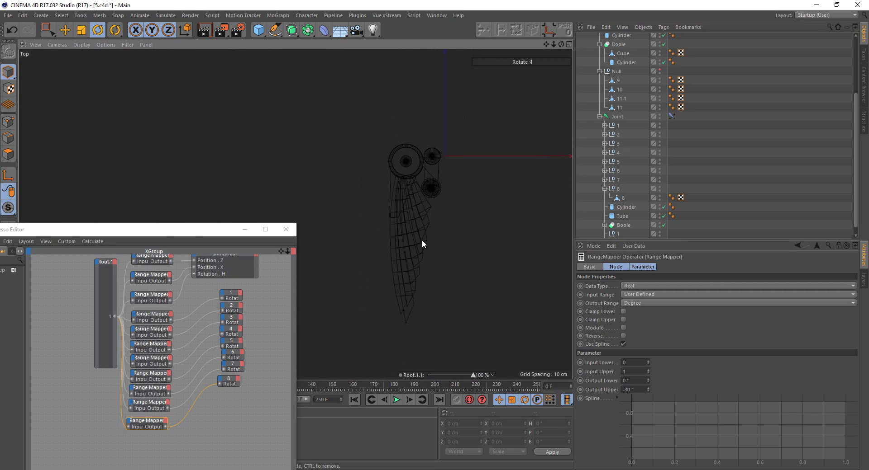
{"action": "scroll", "coordinate": [421, 240], "scroll_direction": "up", "scroll_amount": 4}
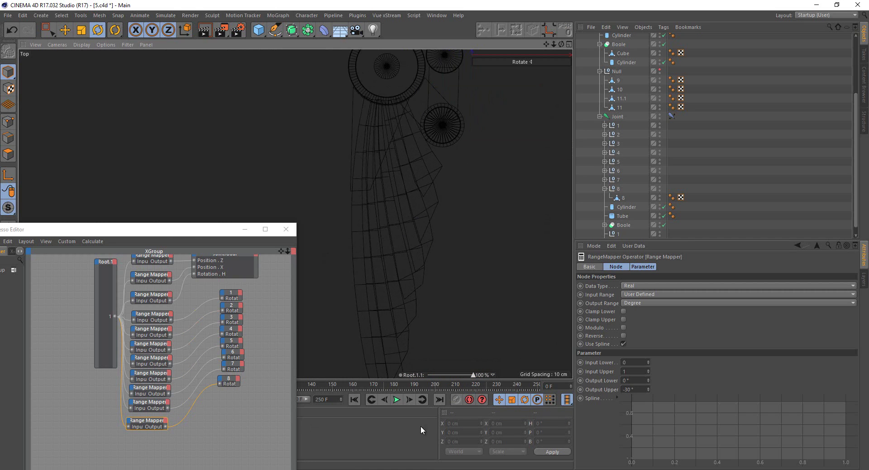
{"action": "left_click_drag", "start_coordinate": [650, 390], "coordinate": [648, 390]}
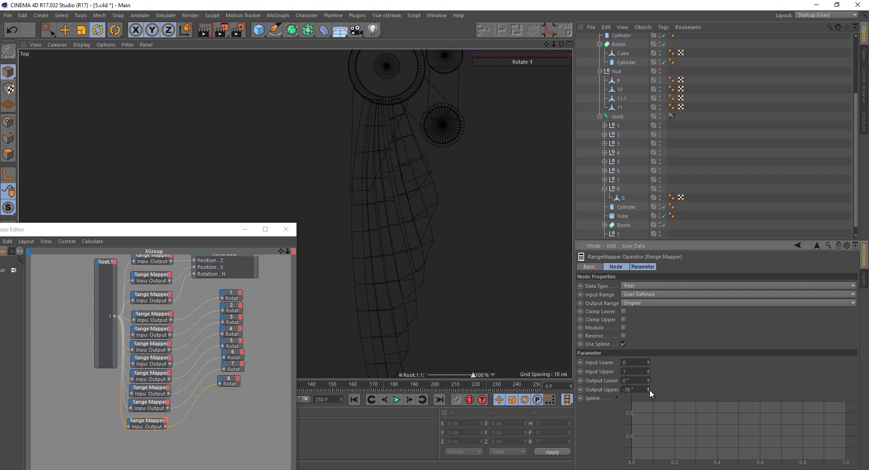
{"action": "key", "text": "ctrl+z"}
Lower the first lower Range Mappers' Output Upper by 1° each, to -3° and -6°
{"action": "left_click", "coordinate": [161, 334]}
{"action": "scroll", "coordinate": [428, 328], "scroll_direction": "down", "scroll_amount": 3}
{"action": "scroll", "coordinate": [411, 355], "scroll_direction": "up", "scroll_amount": 5}
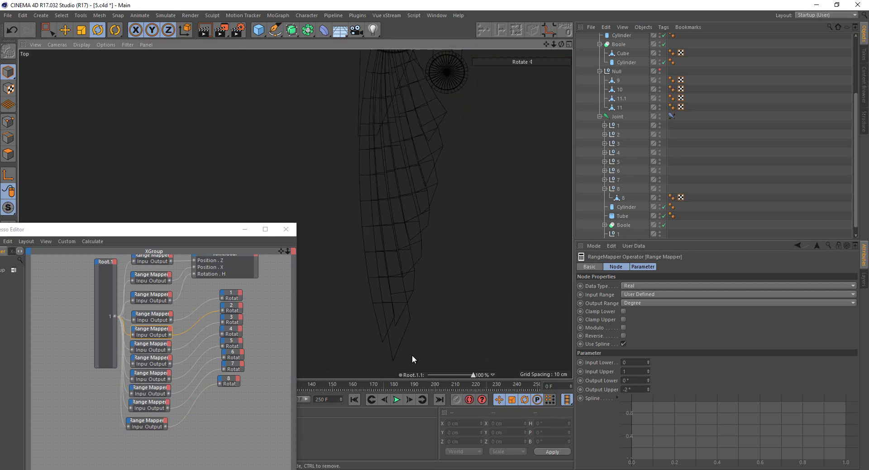
{"action": "left_click", "coordinate": [649, 392]}
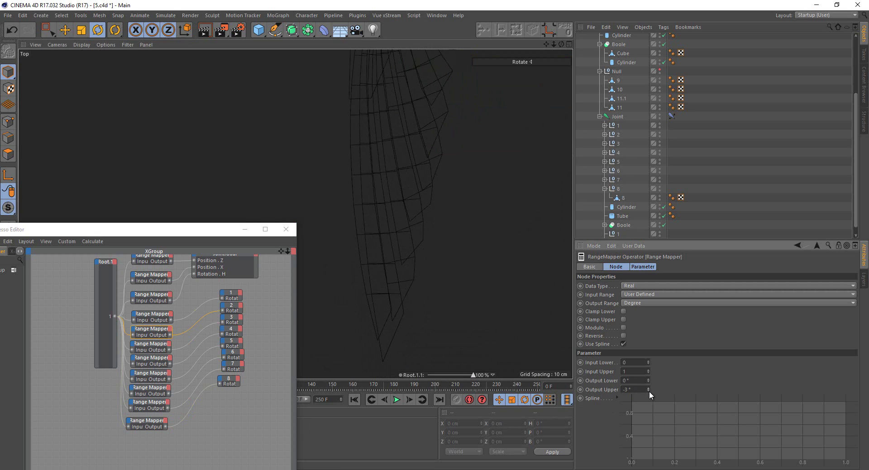
{"action": "left_click", "coordinate": [166, 348]}
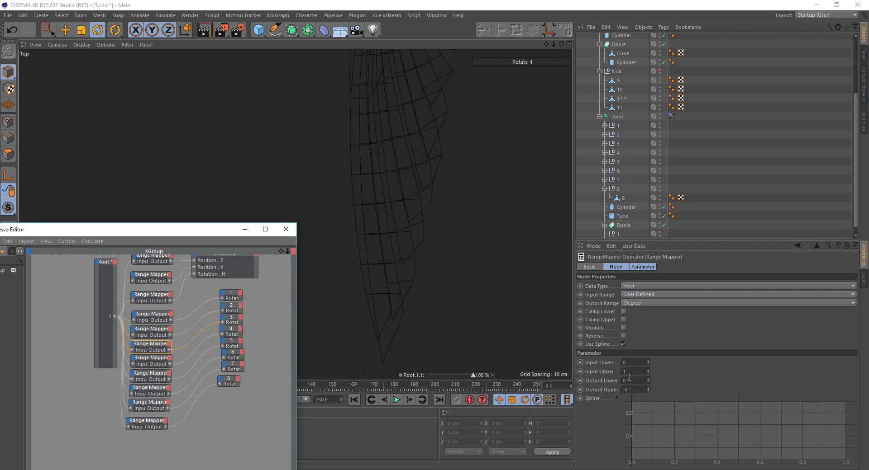
{"action": "left_click", "coordinate": [647, 390]}
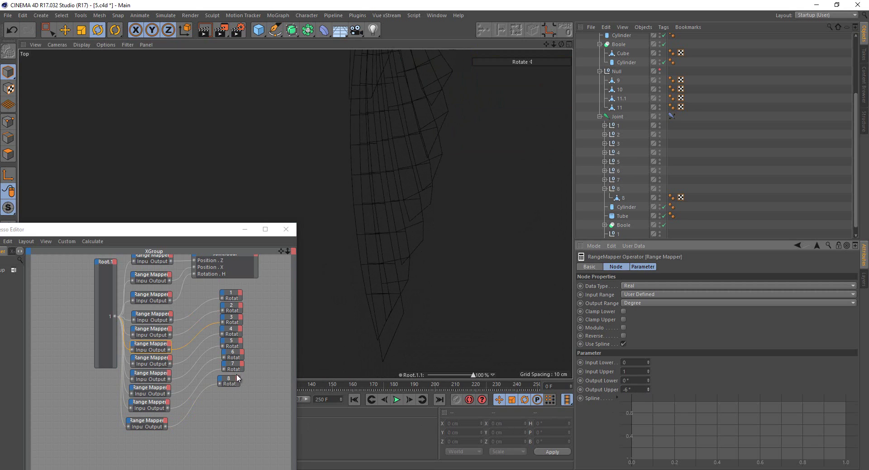
{"action": "left_click", "coordinate": [164, 364]}
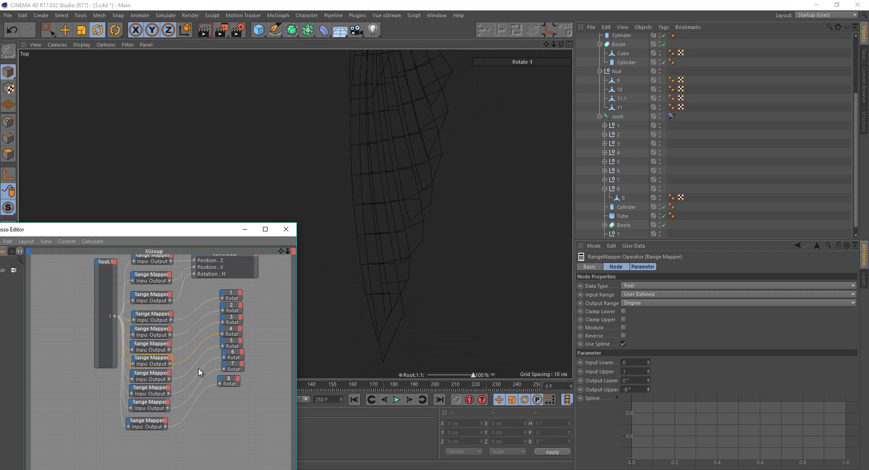
{"action": "left_click", "coordinate": [651, 392]}
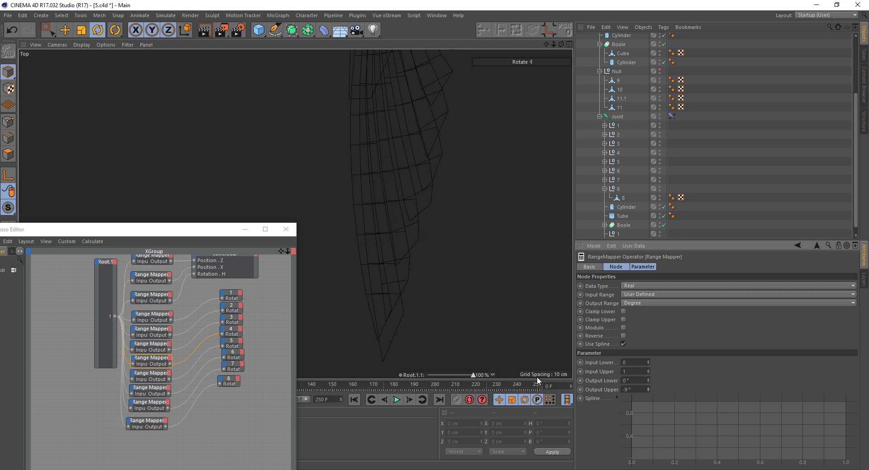
{"action": "left_click_drag", "start_coordinate": [471, 377], "coordinate": [478, 373]}
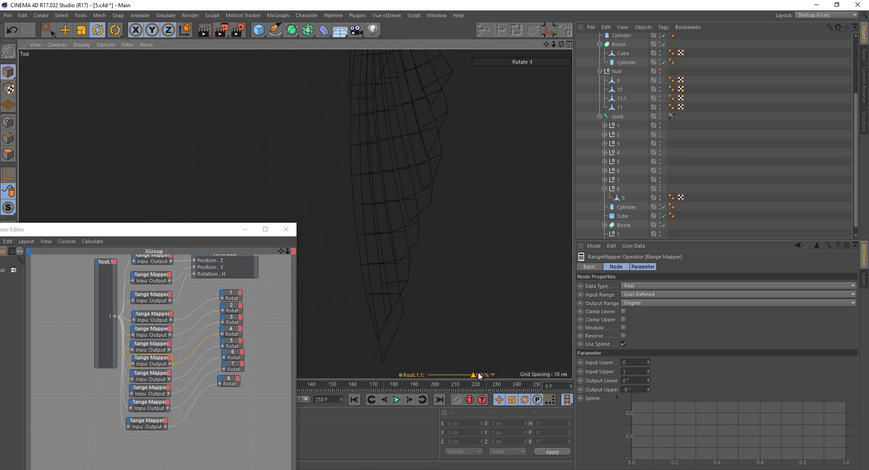
Lower the remaining Range Mappers' Output Upper by 1° each, from -13° down to -33°
{"action": "left_click", "coordinate": [150, 375]}
{"action": "left_click", "coordinate": [647, 393]}
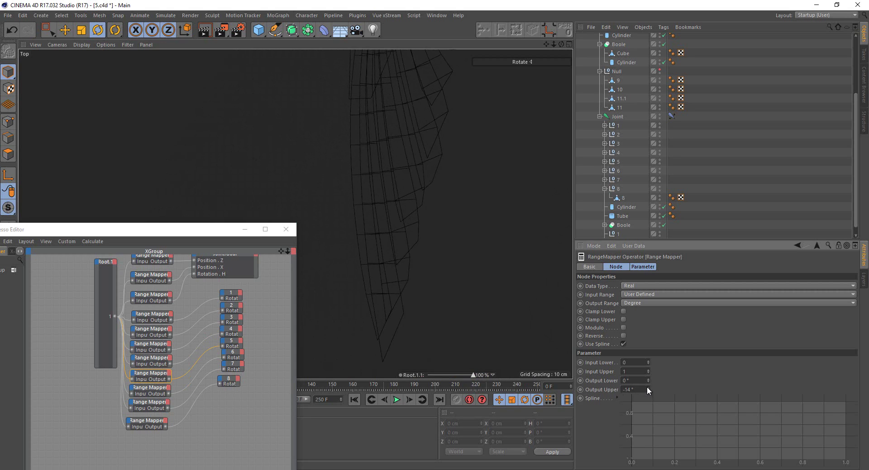
{"action": "left_click", "coordinate": [158, 393]}
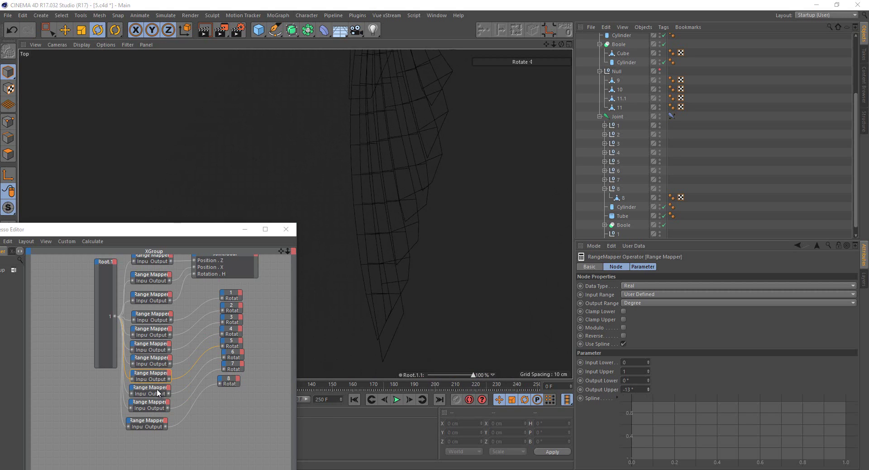
{"action": "left_click", "coordinate": [647, 392]}
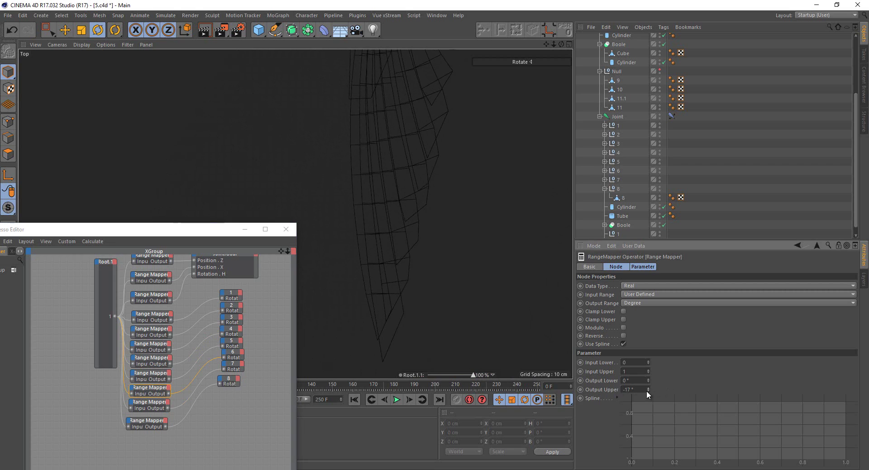
{"action": "left_click", "coordinate": [144, 403]}
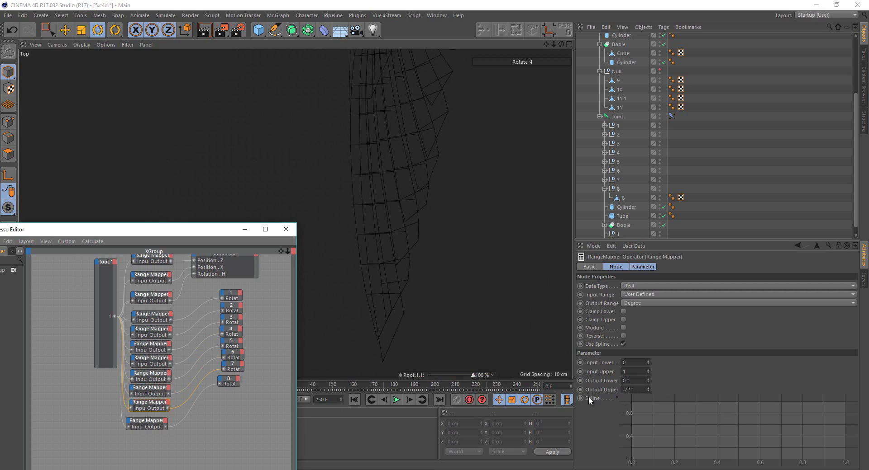
{"action": "left_click", "coordinate": [648, 390]}
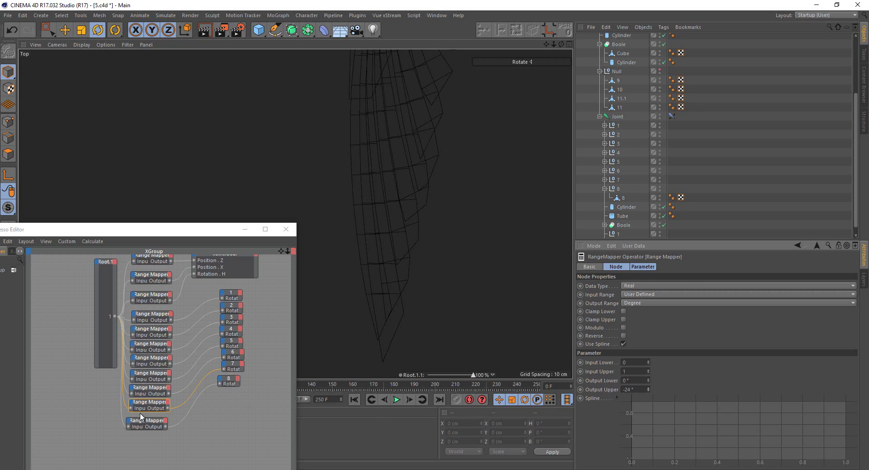
{"action": "left_click", "coordinate": [147, 424]}
{"action": "left_click", "coordinate": [648, 391]}
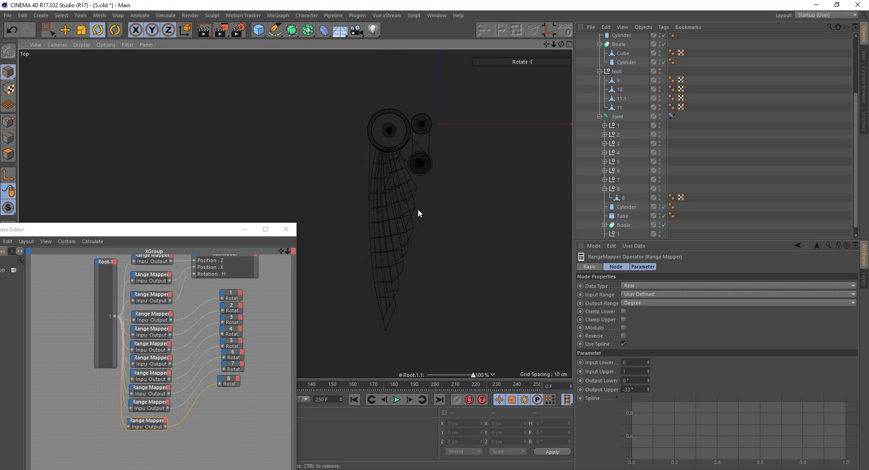
Maximise the Perspective view with Gouraud shading and deselect everything
{"action": "scroll", "coordinate": [418, 209], "scroll_direction": "up", "scroll_amount": 2}
{"action": "middle_click", "coordinate": [324, 132]}
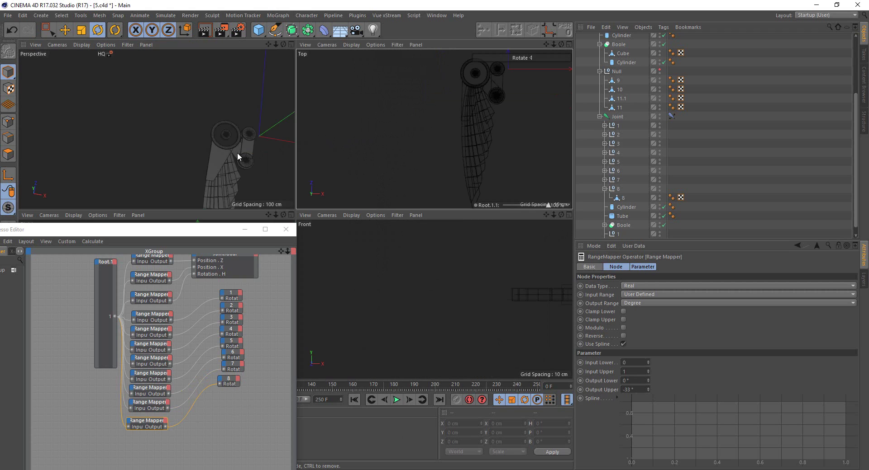
{"action": "middle_click", "coordinate": [237, 153]}
{"action": "left_click", "coordinate": [54, 42]}
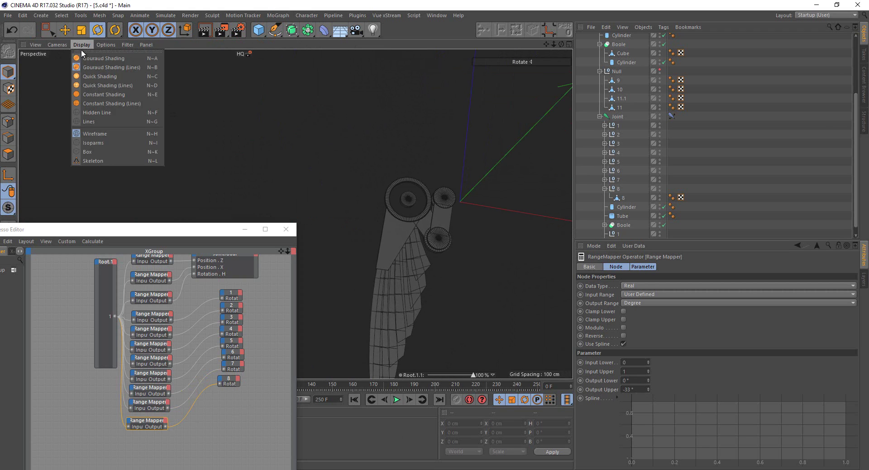
{"action": "left_click", "coordinate": [91, 55]}
{"action": "left_click", "coordinate": [411, 173]}
{"action": "left_click", "coordinate": [533, 204]}
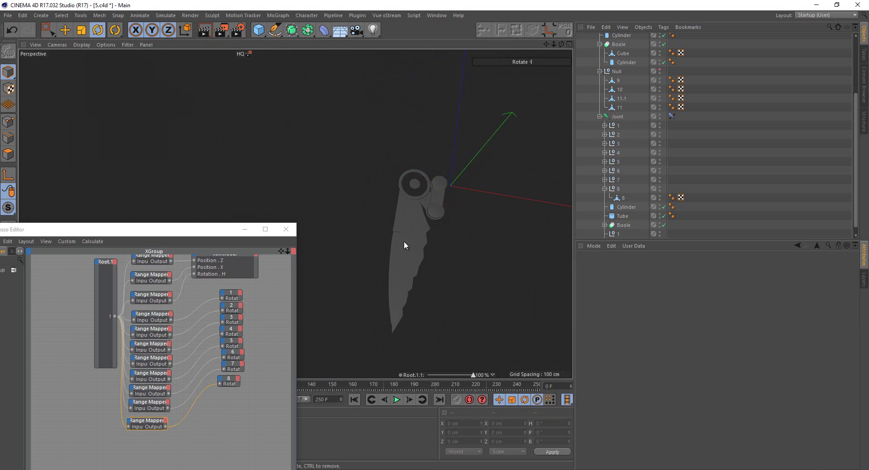
Scrub Root.1.1 down to spread the wing, then frame it in a maximised Top view
{"action": "mouse_move", "coordinate": [473, 376]}
{"action": "left_mouse_down"}
{"action": "mouse_move", "coordinate": [451, 376]}
{"action": "mouse_move", "coordinate": [478, 369]}
{"action": "mouse_move", "coordinate": [430, 368]}
{"action": "mouse_move", "coordinate": [452, 362]}
{"action": "mouse_move", "coordinate": [418, 358]}
{"action": "left_mouse_up"}
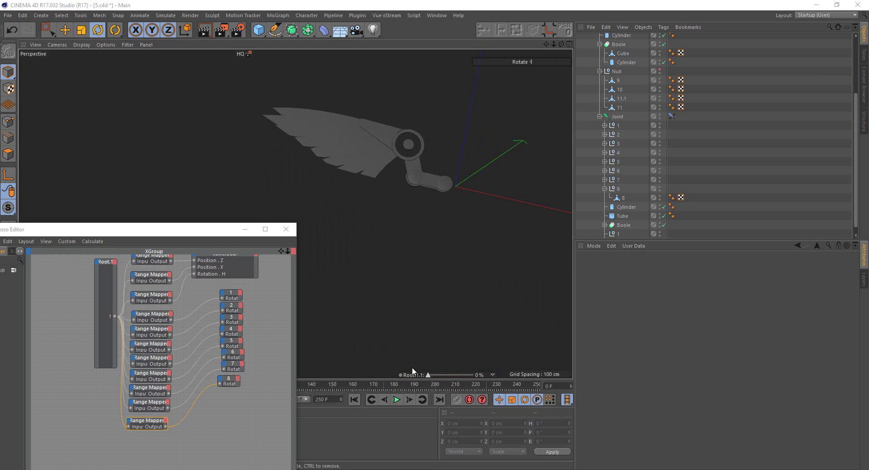
{"action": "mouse_move", "coordinate": [428, 374]}
{"action": "left_mouse_down"}
{"action": "mouse_move", "coordinate": [442, 363]}
{"action": "mouse_move", "coordinate": [423, 363]}
{"action": "left_mouse_up"}
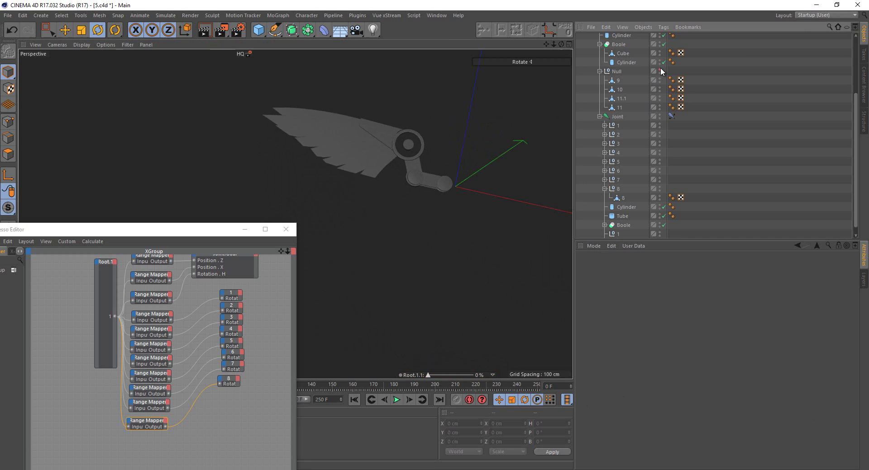
{"action": "scroll", "coordinate": [401, 120], "scroll_direction": "up", "scroll_amount": 3}
{"action": "middle_click", "coordinate": [397, 104]}
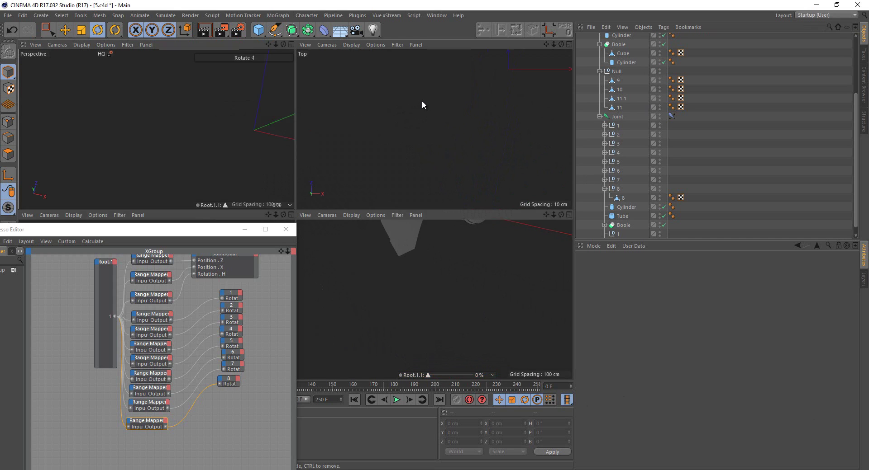
{"action": "middle_click", "coordinate": [435, 117]}
{"action": "scroll", "coordinate": [322, 113], "scroll_direction": "up", "scroll_amount": 3}
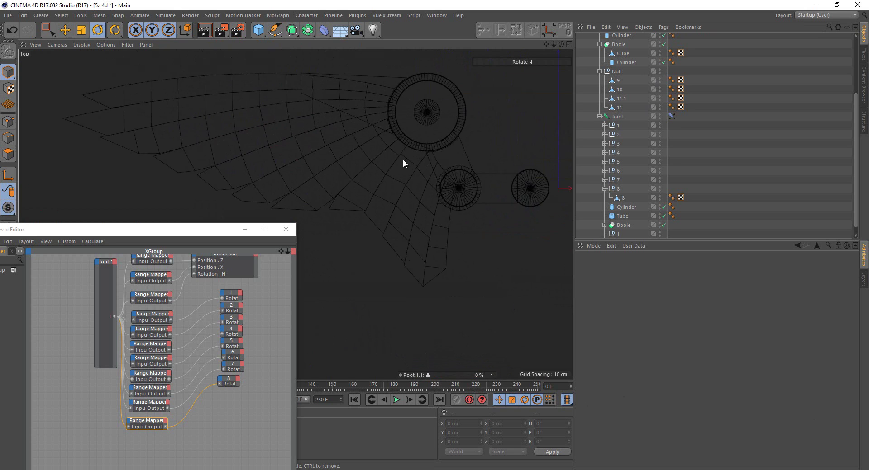
{"action": "scroll", "coordinate": [403, 160], "scroll_direction": "up", "scroll_amount": 1}
Select the wing feather objects and their polygons edge-on in the Front view
{"action": "scroll", "coordinate": [608, 90], "scroll_direction": "up", "scroll_amount": 2}
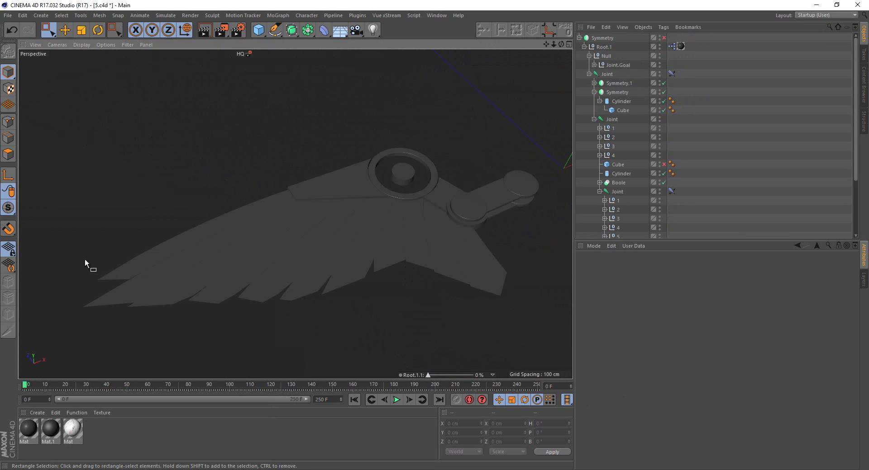
{"action": "left_click_drag", "start_coordinate": [85, 259], "coordinate": [453, 357]}
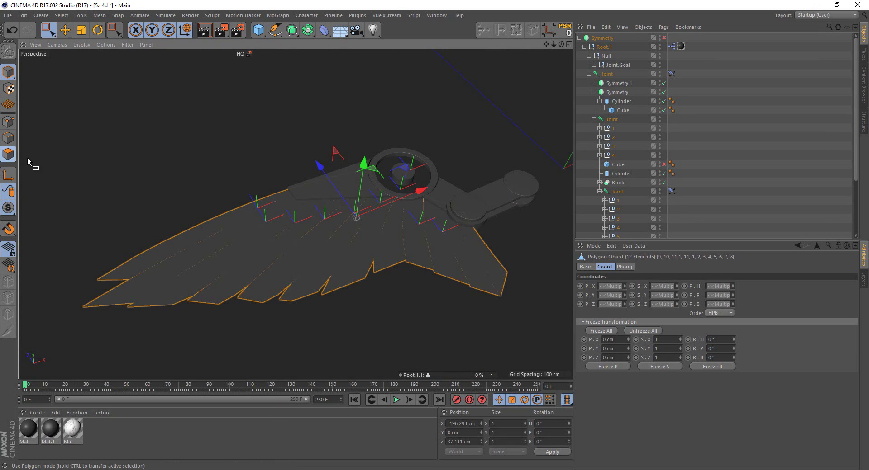
{"action": "middle_click", "coordinate": [336, 284]}
{"action": "middle_click", "coordinate": [433, 320]}
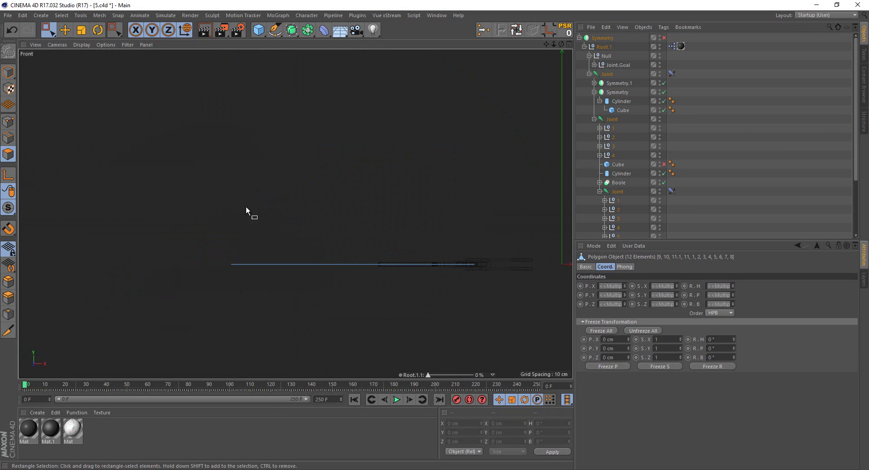
{"action": "left_click_drag", "start_coordinate": [196, 216], "coordinate": [576, 346]}
{"action": "scroll", "coordinate": [407, 272], "scroll_direction": "up", "scroll_amount": 2}
{"action": "scroll", "coordinate": [370, 276], "scroll_direction": "up", "scroll_amount": 2}
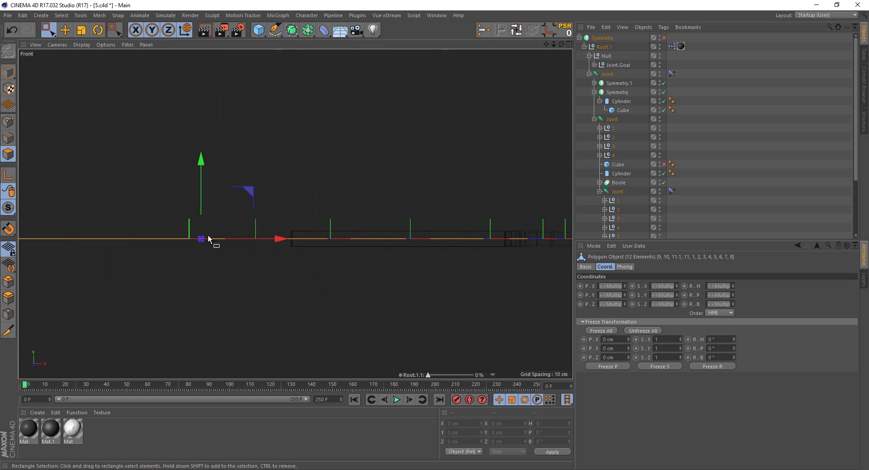
{"action": "scroll", "coordinate": [209, 239], "scroll_direction": "up", "scroll_amount": 2}
{"action": "scroll", "coordinate": [217, 236], "scroll_direction": "up", "scroll_amount": 2}
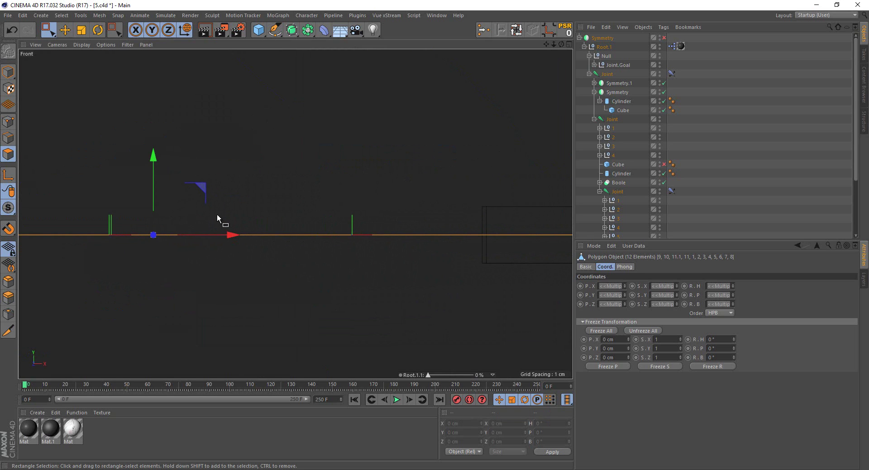
Extrude the selected feather polygons with caps at an initial -0.3 cm offset
{"action": "left_click", "coordinate": [8, 298]}
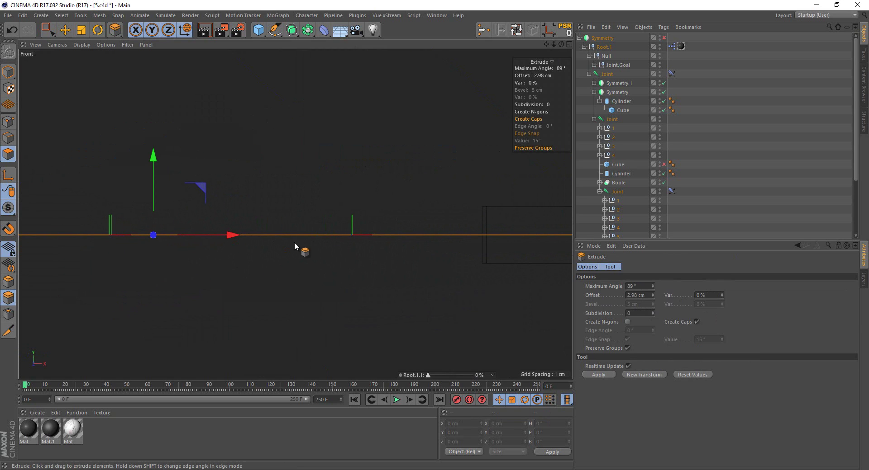
{"action": "left_click_drag", "start_coordinate": [435, 235], "coordinate": [433, 235]}
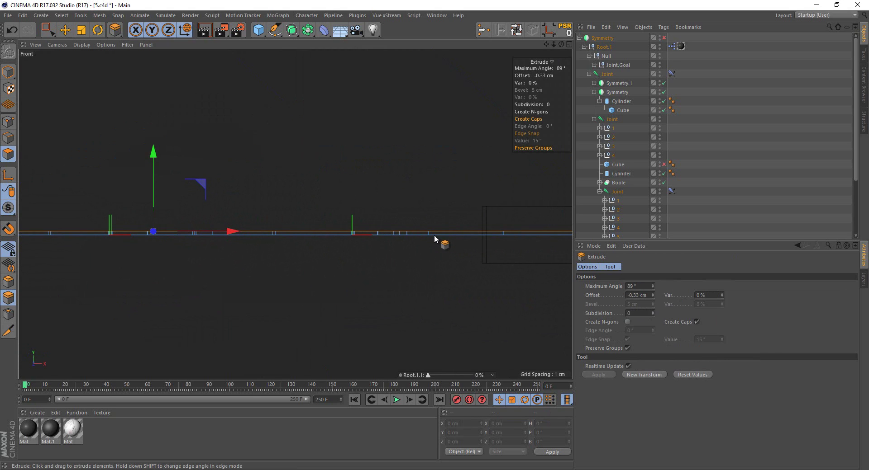
{"action": "left_click", "coordinate": [637, 295]}
{"action": "key", "text": "BackSpace"}
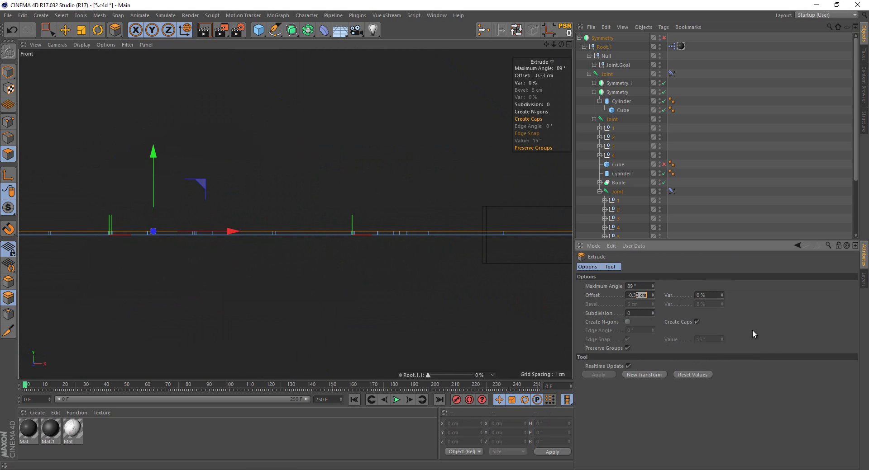
{"action": "key", "text": "Return"}
{"action": "middle_click", "coordinate": [219, 126]}
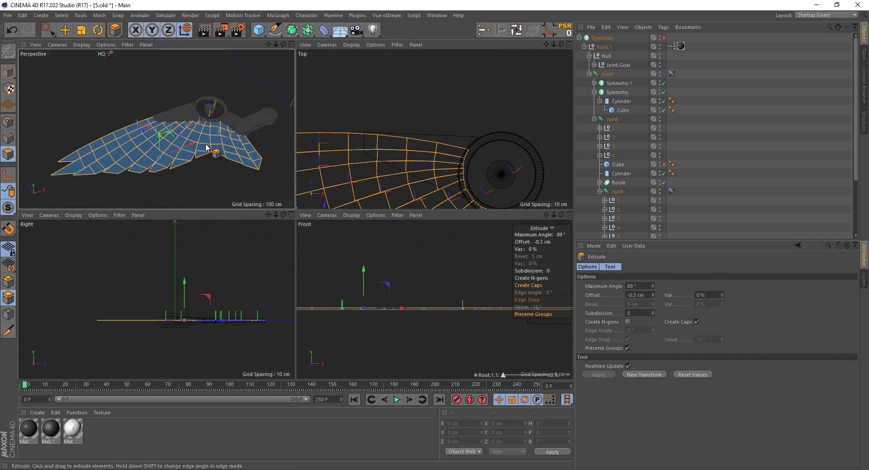
{"action": "middle_click", "coordinate": [206, 143]}
{"action": "left_click_drag", "start_coordinate": [216, 221], "coordinate": [493, 197], "text": "alt"}
{"action": "scroll", "coordinate": [339, 267], "scroll_direction": "up", "scroll_amount": 2}
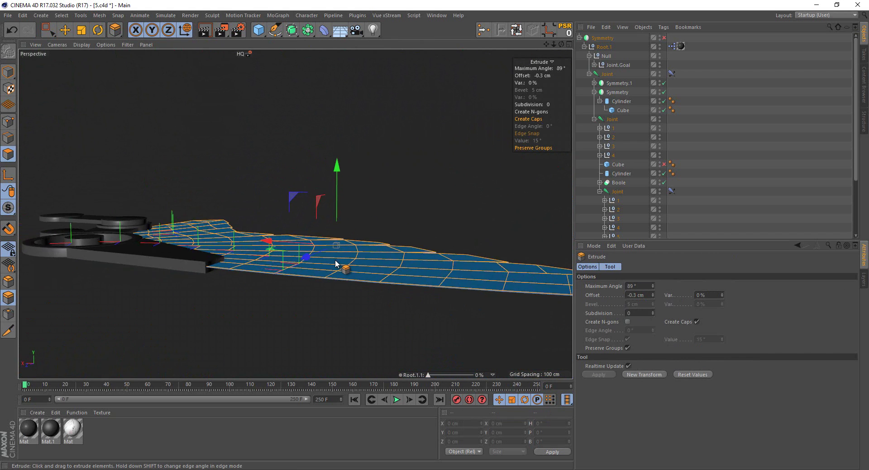
{"action": "scroll", "coordinate": [337, 286], "scroll_direction": "up", "scroll_amount": 3}
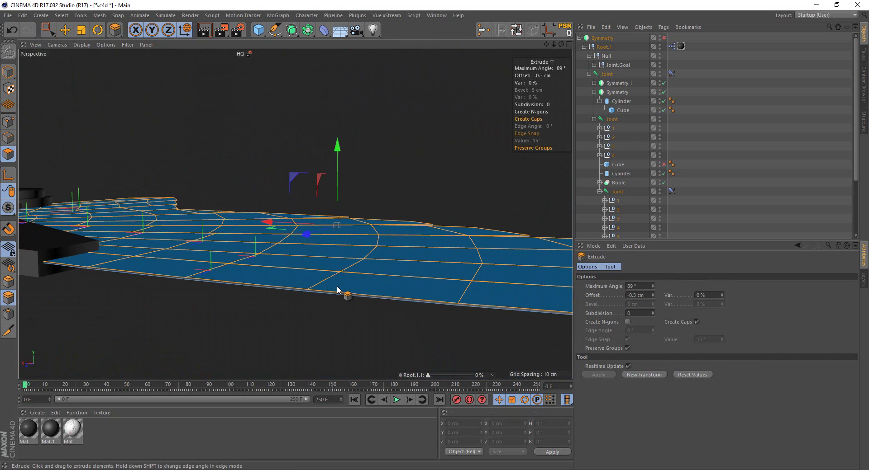
Set the extrusion offset to 0.5 cm and return to Model mode
{"action": "double_click", "coordinate": [633, 295]}
{"action": "type", "text": "0.3"}
{"action": "key", "text": "Return"}
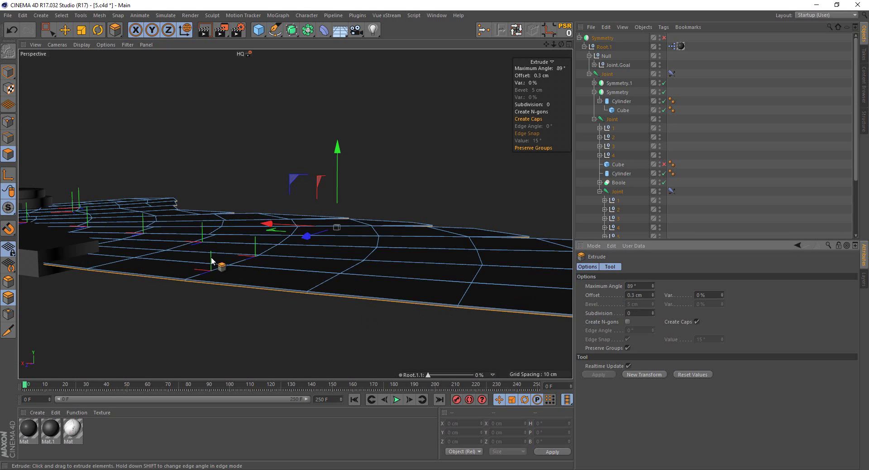
{"action": "left_click_drag", "start_coordinate": [266, 261], "coordinate": [145, 290], "text": "alt"}
{"action": "left_click", "coordinate": [633, 295]}
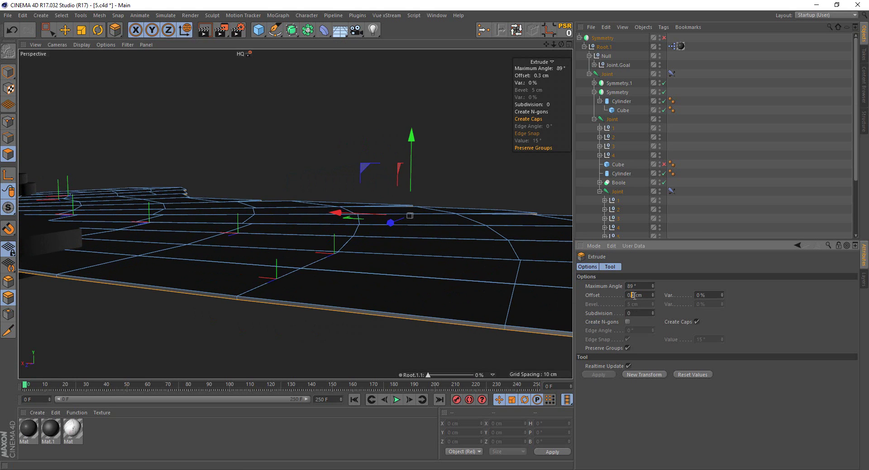
{"action": "type", "text": "0.5"}
{"action": "key", "text": "Return"}
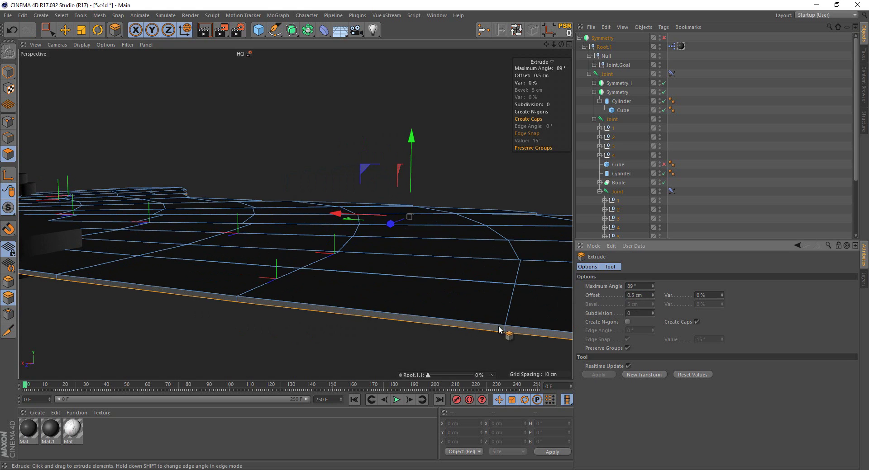
{"action": "left_click", "coordinate": [47, 30]}
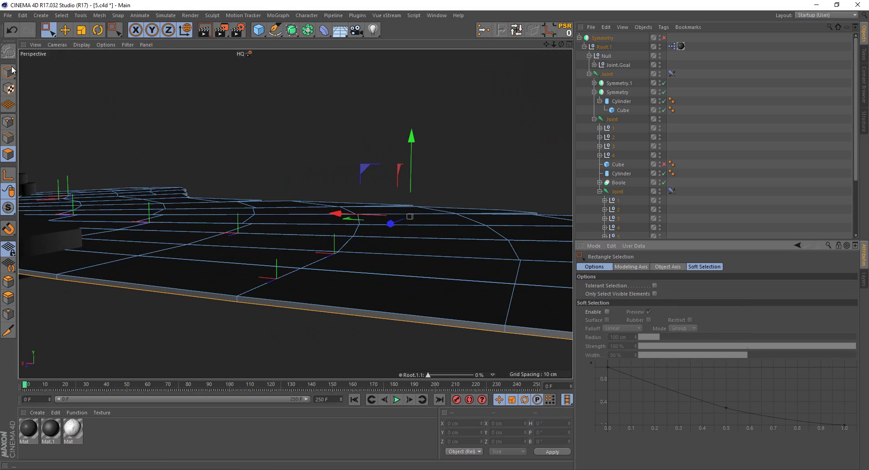
{"action": "left_click", "coordinate": [8, 71]}
{"action": "mouse_move", "coordinate": [142, 115]}
{"action": "left_mouse_down", "text": "alt"}
{"action": "mouse_move", "coordinate": [346, 222]}
{"action": "mouse_move", "coordinate": [164, 240]}
{"action": "mouse_move", "coordinate": [180, 237]}
{"action": "mouse_move", "coordinate": [208, 260]}
{"action": "mouse_move", "coordinate": [195, 277]}
{"action": "mouse_move", "coordinate": [179, 264]}
{"action": "mouse_move", "coordinate": [188, 281]}
{"action": "mouse_move", "coordinate": [234, 263]}
{"action": "left_mouse_up", "text": "alt"}
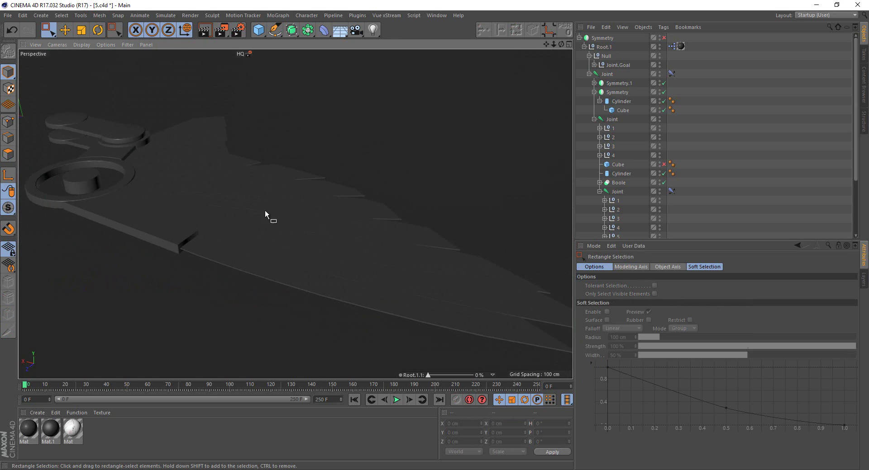
Orbit around the blade and pick out the feather slabs, undoing a stray selection
{"action": "mouse_move", "coordinate": [270, 156]}
{"action": "left_mouse_down", "text": "alt"}
{"action": "mouse_move", "coordinate": [254, 189]}
{"action": "mouse_move", "coordinate": [360, 259]}
{"action": "mouse_move", "coordinate": [483, 151]}
{"action": "mouse_move", "coordinate": [224, 167]}
{"action": "mouse_move", "coordinate": [190, 179]}
{"action": "left_mouse_up", "text": "alt"}
{"action": "mouse_move", "coordinate": [262, 225]}
{"action": "left_mouse_down", "text": "alt"}
{"action": "mouse_move", "coordinate": [197, 186]}
{"action": "mouse_move", "coordinate": [226, 239]}
{"action": "left_mouse_up", "text": "alt"}
{"action": "scroll", "coordinate": [226, 235], "scroll_direction": "up", "scroll_amount": 2}
{"action": "scroll", "coordinate": [248, 243], "scroll_direction": "up", "scroll_amount": 2}
{"action": "scroll", "coordinate": [269, 244], "scroll_direction": "up", "scroll_amount": 2}
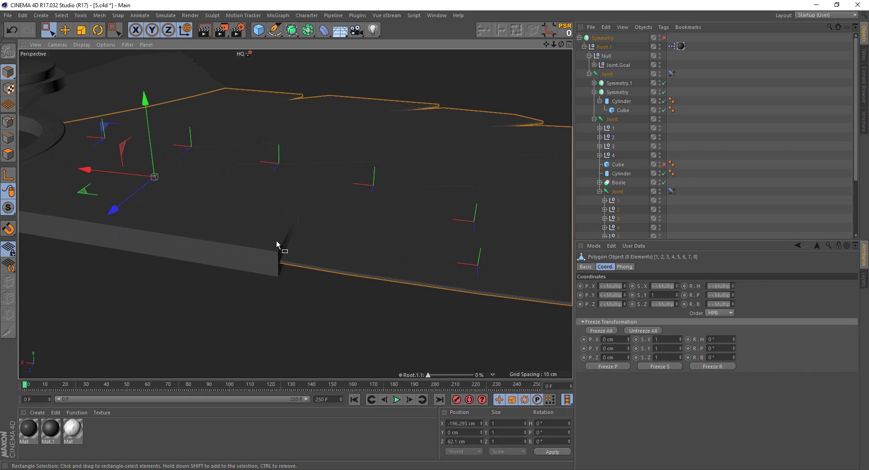
{"action": "scroll", "coordinate": [276, 242], "scroll_direction": "up", "scroll_amount": 2}
{"action": "scroll", "coordinate": [277, 244], "scroll_direction": "down", "scroll_amount": 3}
{"action": "scroll", "coordinate": [240, 229], "scroll_direction": "down", "scroll_amount": 1}
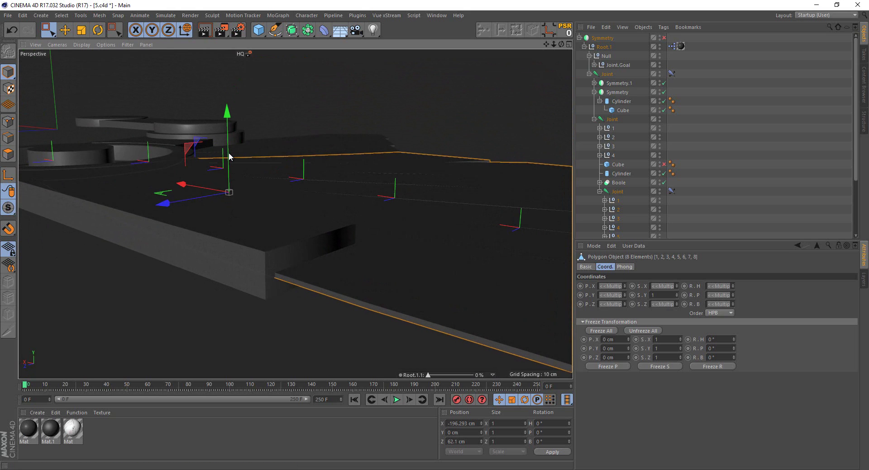
{"action": "left_click", "coordinate": [354, 274]}
{"action": "scroll", "coordinate": [289, 219], "scroll_direction": "up", "scroll_amount": 2}
{"action": "scroll", "coordinate": [289, 236], "scroll_direction": "up", "scroll_amount": 2}
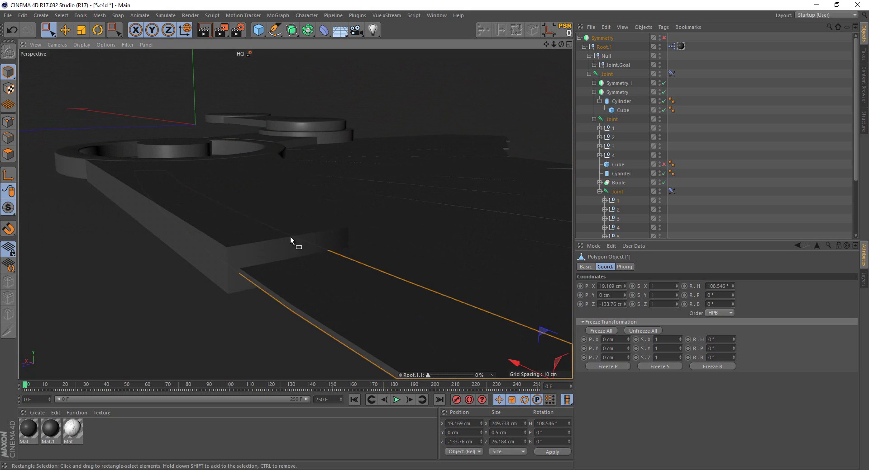
{"action": "key", "text": "ctrl+z"}
{"action": "scroll", "coordinate": [287, 240], "scroll_direction": "down", "scroll_amount": 2}
{"action": "scroll", "coordinate": [289, 233], "scroll_direction": "down", "scroll_amount": 2}
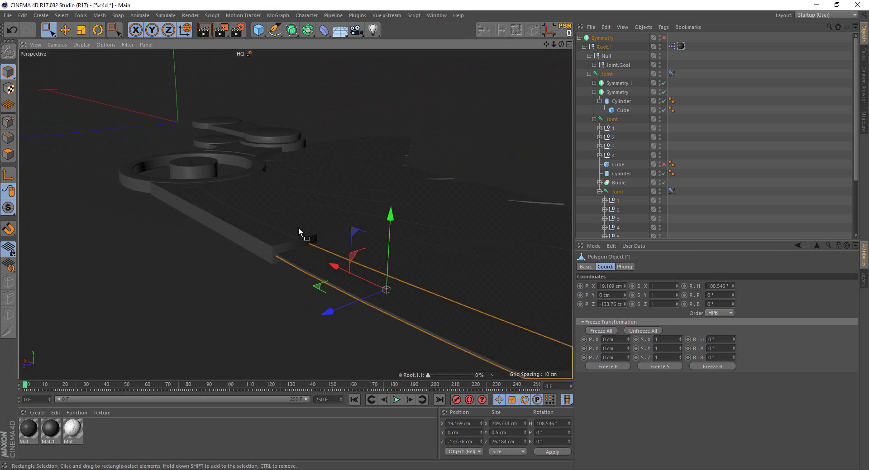
Raise the first feather slab, entering 2 in its height field
{"action": "left_click", "coordinate": [548, 30]}
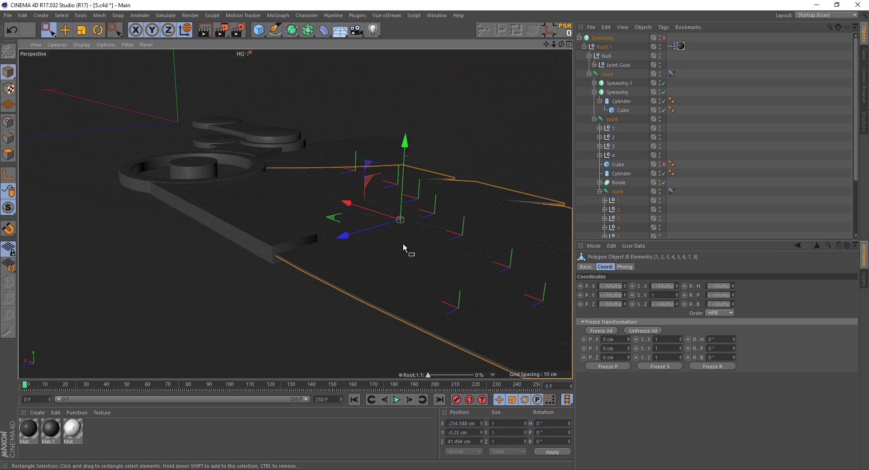
{"action": "scroll", "coordinate": [407, 249], "scroll_direction": "up", "scroll_amount": 2}
{"action": "left_click", "coordinate": [353, 297]}
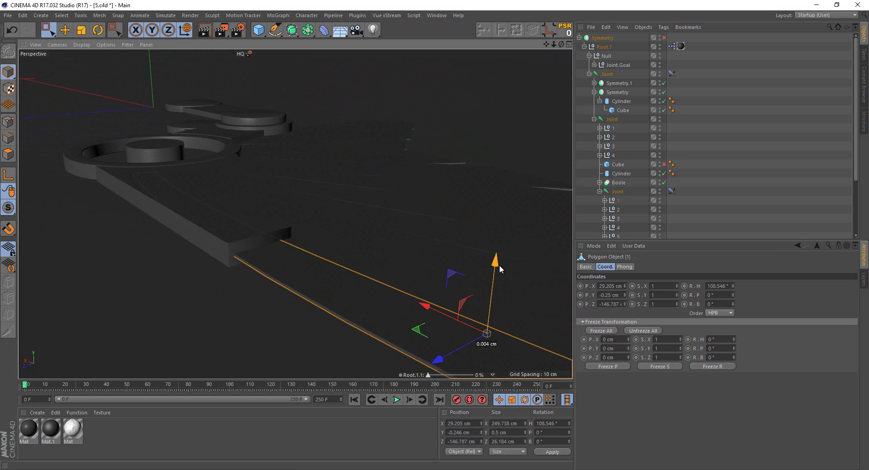
{"action": "left_click_drag", "start_coordinate": [499, 266], "coordinate": [510, 254]}
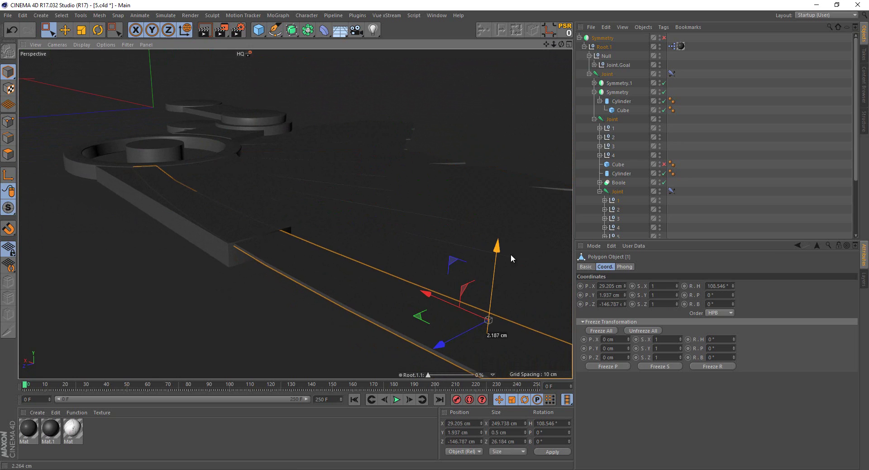
{"action": "left_click", "coordinate": [609, 295]}
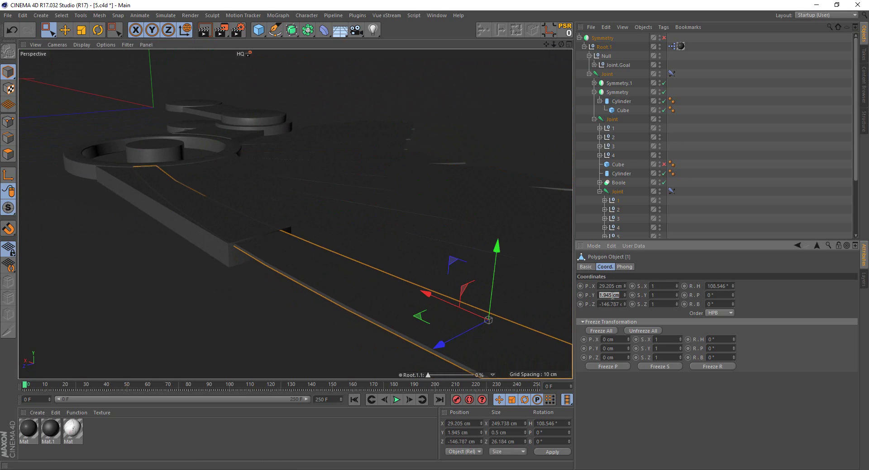
{"action": "type", "text": "2"}
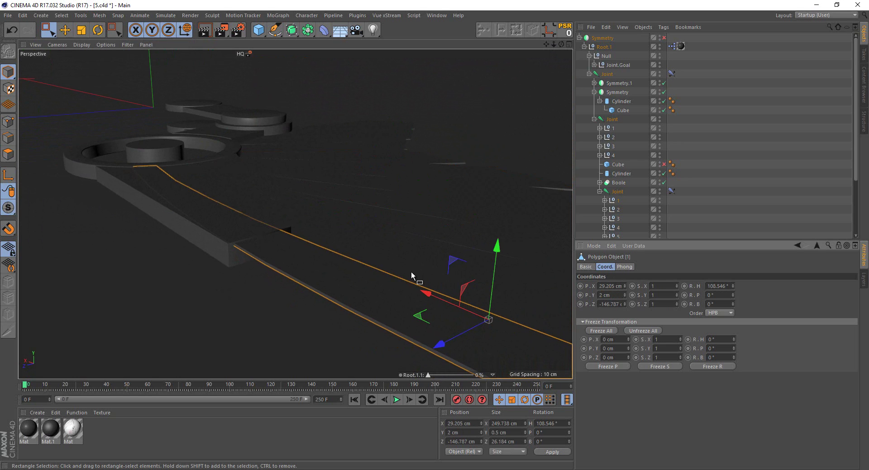
Raise the second feather slab to a height of 1.5 cm
{"action": "mouse_move", "coordinate": [411, 271]}
{"action": "left_mouse_down", "text": "alt"}
{"action": "mouse_move", "coordinate": [373, 251]}
{"action": "mouse_move", "coordinate": [306, 252]}
{"action": "mouse_move", "coordinate": [273, 231]}
{"action": "left_mouse_up", "text": "alt"}
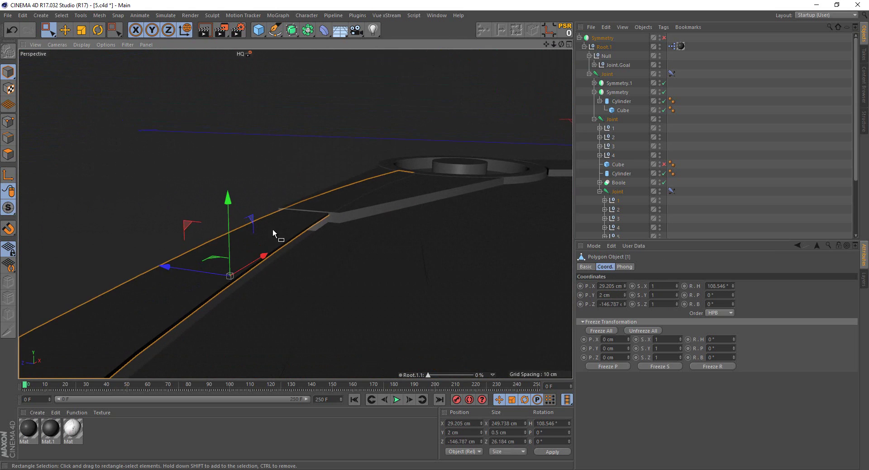
{"action": "left_click", "coordinate": [335, 247]}
{"action": "double_click", "coordinate": [602, 295]}
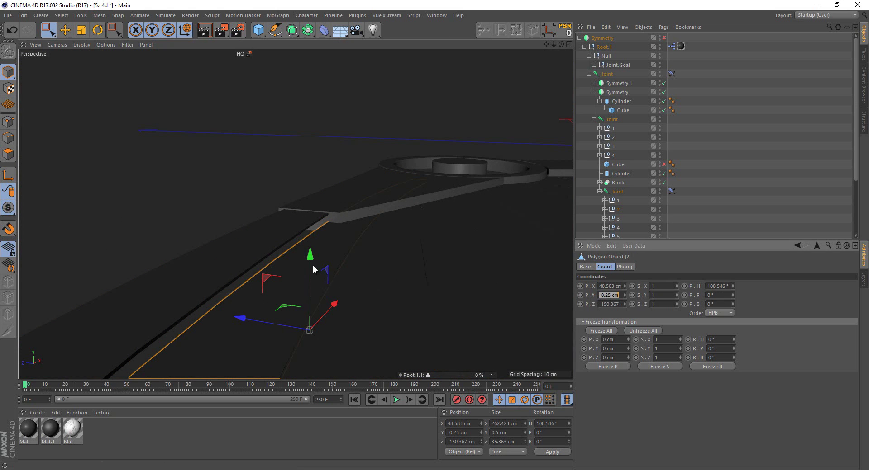
{"action": "left_click_drag", "start_coordinate": [320, 267], "coordinate": [324, 254]}
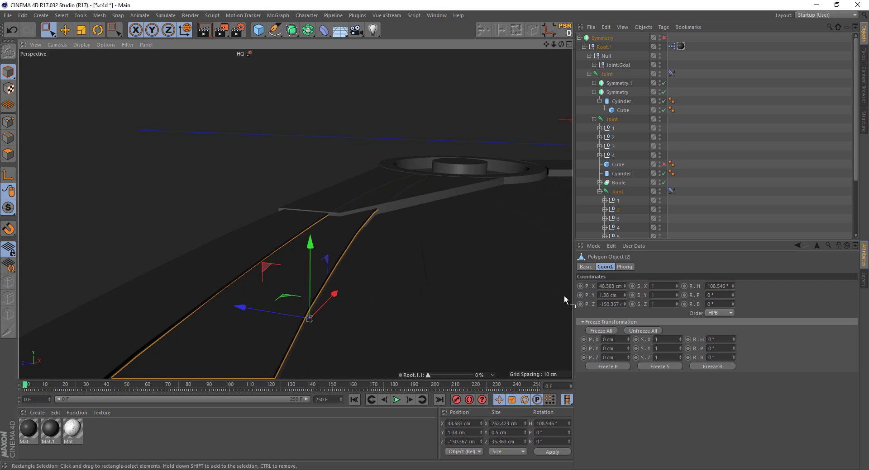
{"action": "left_click_drag", "start_coordinate": [605, 296], "coordinate": [726, 323]}
{"action": "type", "text": "5"}
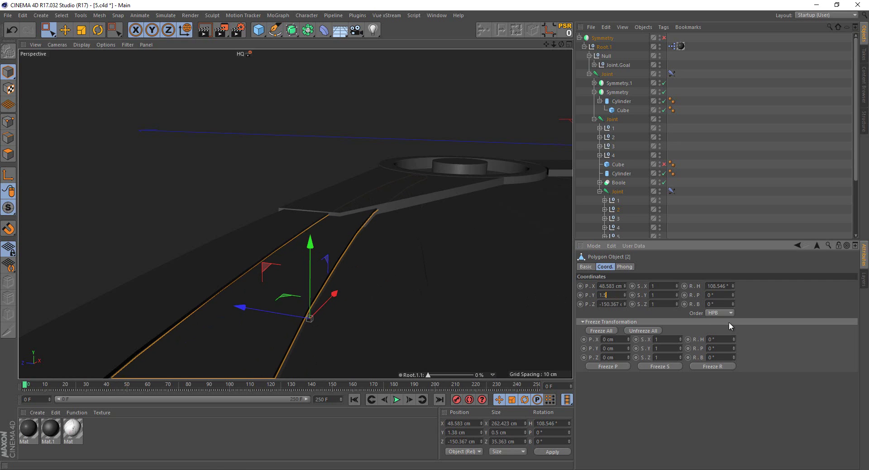
{"action": "key", "text": "Return"}
Check the feather stacking in an enlarged front view, then return to perspective
{"action": "middle_click", "coordinate": [408, 302]}
{"action": "middle_click", "coordinate": [408, 301]}
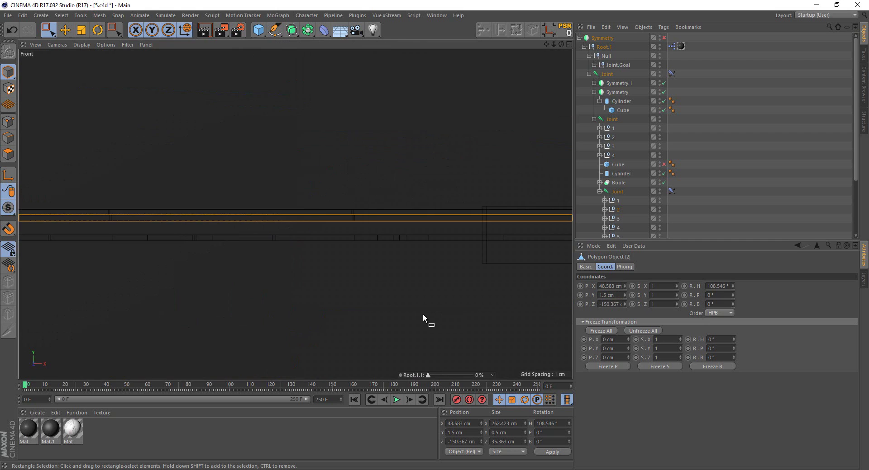
{"action": "scroll", "coordinate": [359, 222], "scroll_direction": "up", "scroll_amount": 2}
{"action": "scroll", "coordinate": [344, 246], "scroll_direction": "up", "scroll_amount": 3}
{"action": "scroll", "coordinate": [345, 262], "scroll_direction": "up", "scroll_amount": 3}
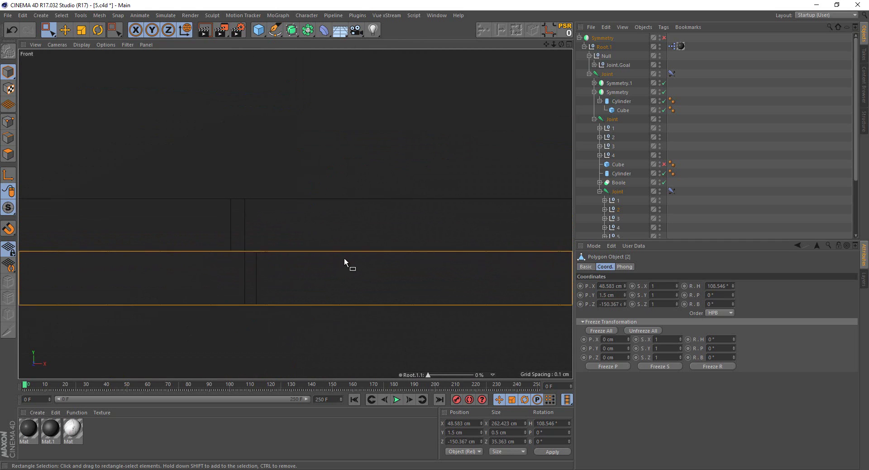
{"action": "scroll", "coordinate": [344, 262], "scroll_direction": "up", "scroll_amount": 2}
{"action": "left_click", "coordinate": [372, 136]}
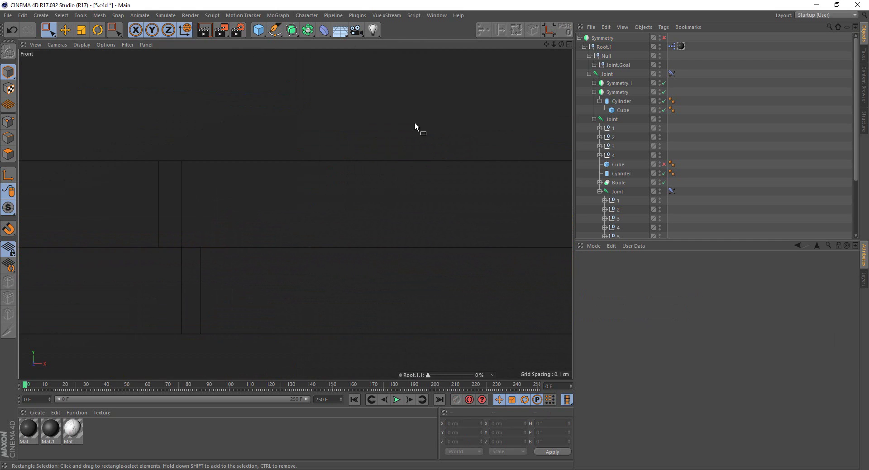
{"action": "middle_click", "coordinate": [237, 180]}
{"action": "middle_click", "coordinate": [239, 171]}
Set the third feather's height to 1 and the fourth feather's to 0.5 cm
{"action": "left_click", "coordinate": [406, 242]}
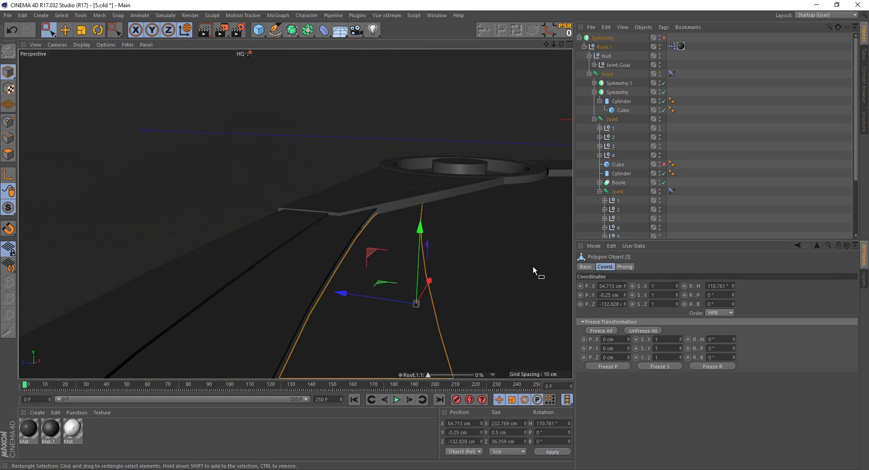
{"action": "left_click", "coordinate": [610, 295]}
{"action": "type", "text": "1"}
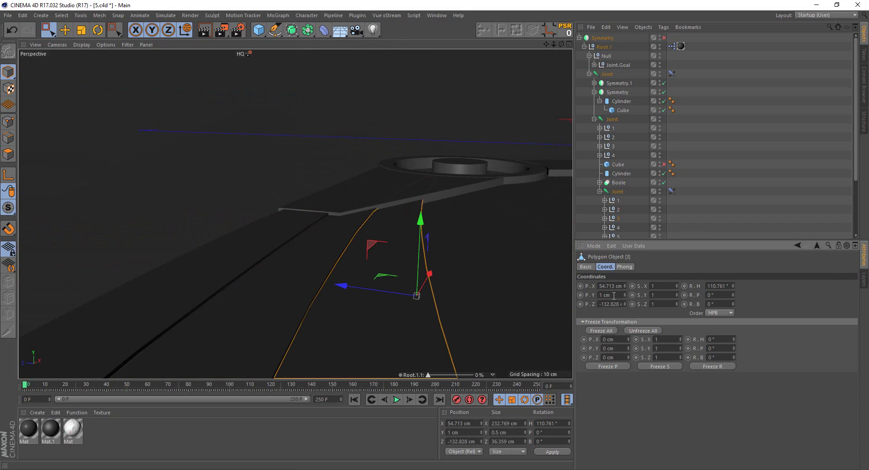
{"action": "left_click", "coordinate": [481, 256]}
{"action": "mouse_move", "coordinate": [384, 211]}
{"action": "left_mouse_down", "text": "alt"}
{"action": "mouse_move", "coordinate": [333, 204]}
{"action": "mouse_move", "coordinate": [517, 286]}
{"action": "left_mouse_up", "text": "alt"}
{"action": "left_click", "coordinate": [607, 295]}
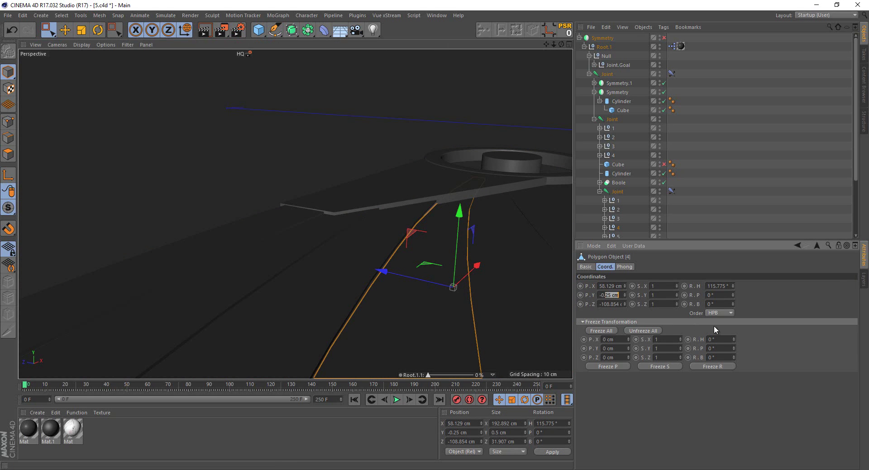
{"action": "type", "text": "-0.5"}
{"action": "key", "text": "Return"}
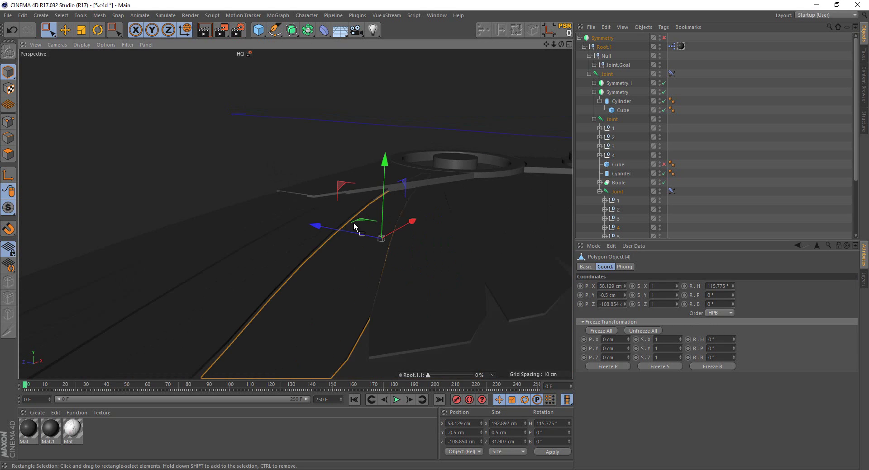
{"action": "left_click_drag", "start_coordinate": [441, 216], "coordinate": [392, 203], "text": "alt"}
{"action": "mouse_move", "coordinate": [334, 196]}
{"action": "left_mouse_down", "text": "alt"}
{"action": "mouse_move", "coordinate": [381, 192]}
{"action": "mouse_move", "coordinate": [331, 183]}
{"action": "mouse_move", "coordinate": [384, 180]}
{"action": "left_mouse_up", "text": "alt"}
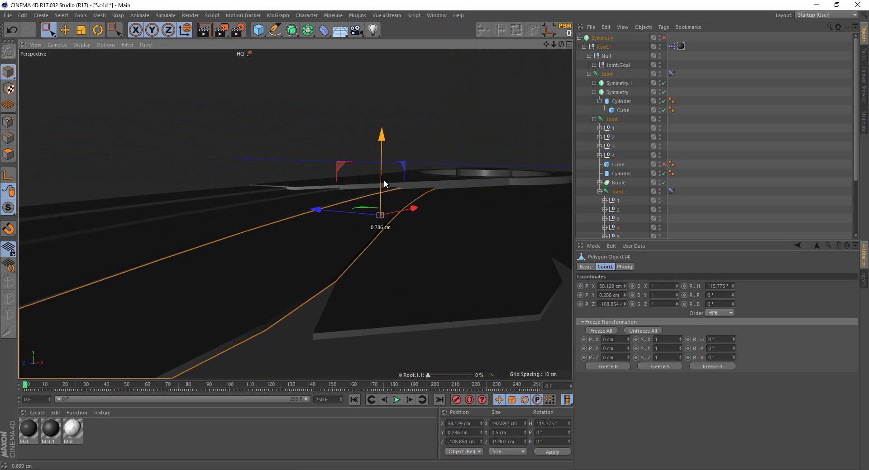
{"action": "left_click", "coordinate": [605, 296]}
{"action": "type", "text": ".5"}
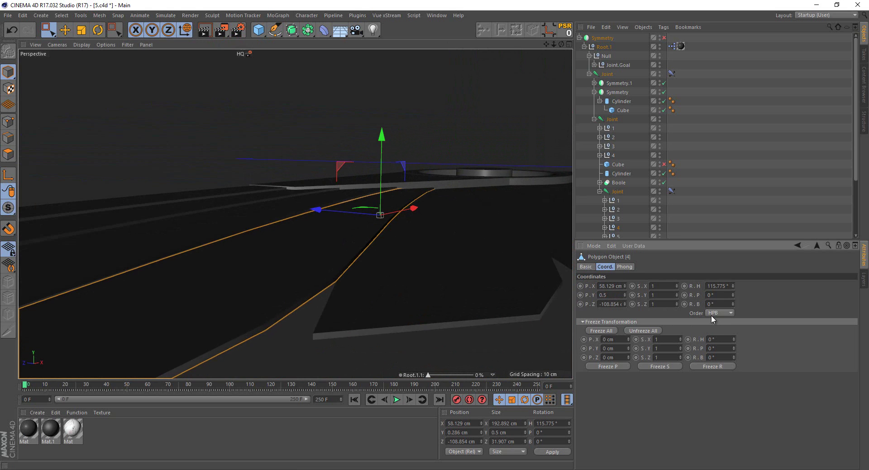
{"action": "key", "text": "Return"}
Set the fifth feather's height to 0 cm, then undo the change
{"action": "mouse_move", "coordinate": [244, 257]}
{"action": "left_mouse_down", "text": "alt"}
{"action": "mouse_move", "coordinate": [419, 348]}
{"action": "mouse_move", "coordinate": [305, 229]}
{"action": "left_mouse_up", "text": "alt"}
{"action": "left_click", "coordinate": [414, 340]}
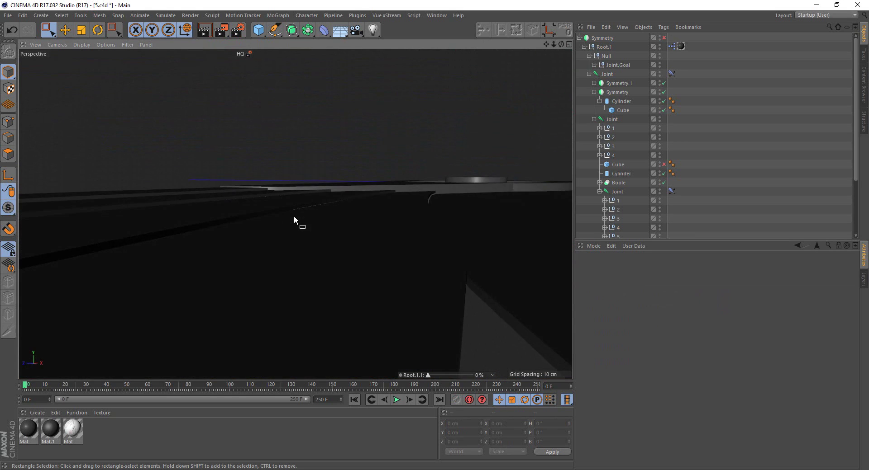
{"action": "left_click", "coordinate": [311, 234]}
{"action": "left_click_drag", "start_coordinate": [430, 213], "coordinate": [440, 198], "text": "alt"}
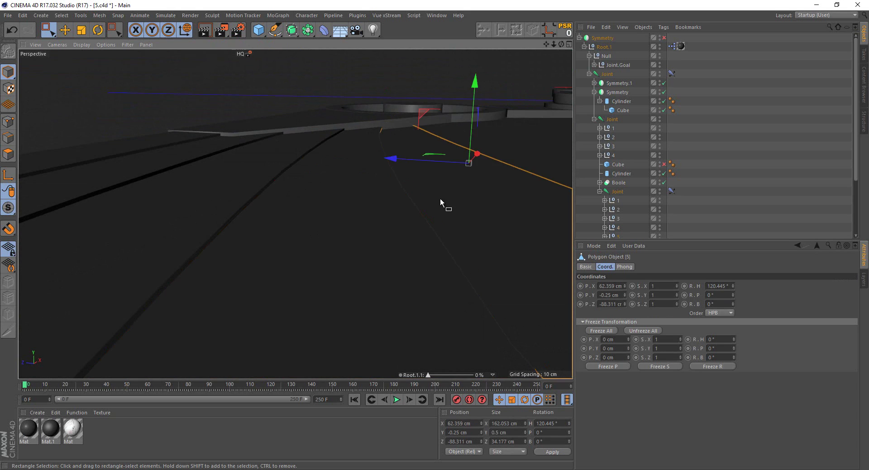
{"action": "left_click", "coordinate": [349, 248]}
{"action": "left_click_drag", "start_coordinate": [349, 248], "coordinate": [455, 278], "text": "alt"}
{"action": "double_click", "coordinate": [610, 295]}
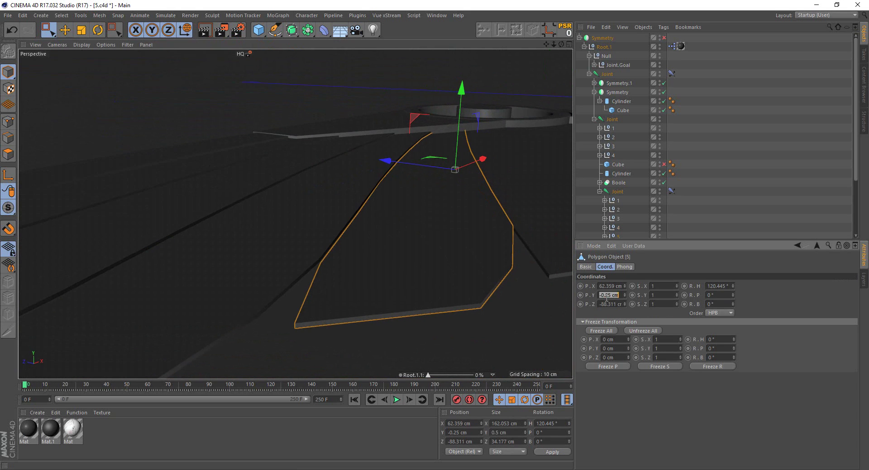
{"action": "type", "text": "0"}
{"action": "key", "text": "Return"}
{"action": "mouse_move", "coordinate": [357, 212]}
{"action": "left_mouse_down", "text": "alt"}
{"action": "mouse_move", "coordinate": [357, 186]}
{"action": "mouse_move", "coordinate": [368, 219]}
{"action": "mouse_move", "coordinate": [381, 210]}
{"action": "mouse_move", "coordinate": [419, 293]}
{"action": "left_mouse_up", "text": "alt"}
{"action": "key", "text": "ctrl+z"}
Zoomed into the front view, set the fifth feather's height to 0 cm again
{"action": "key", "text": "F5"}
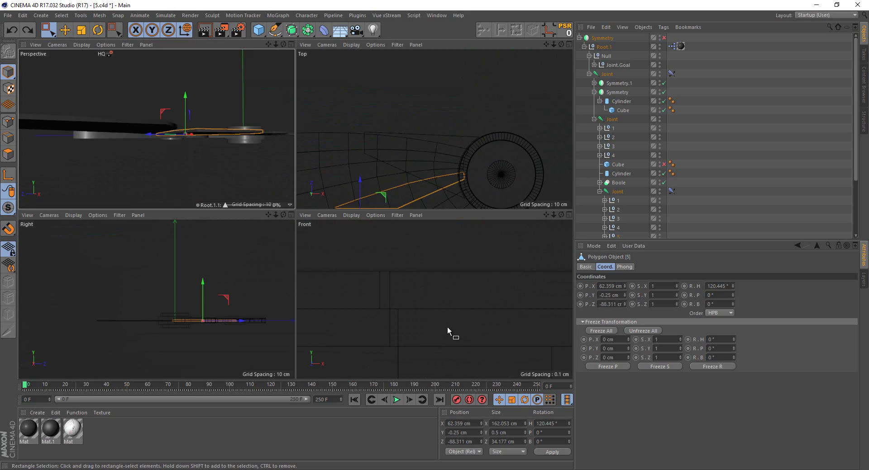
{"action": "middle_click", "coordinate": [408, 287]}
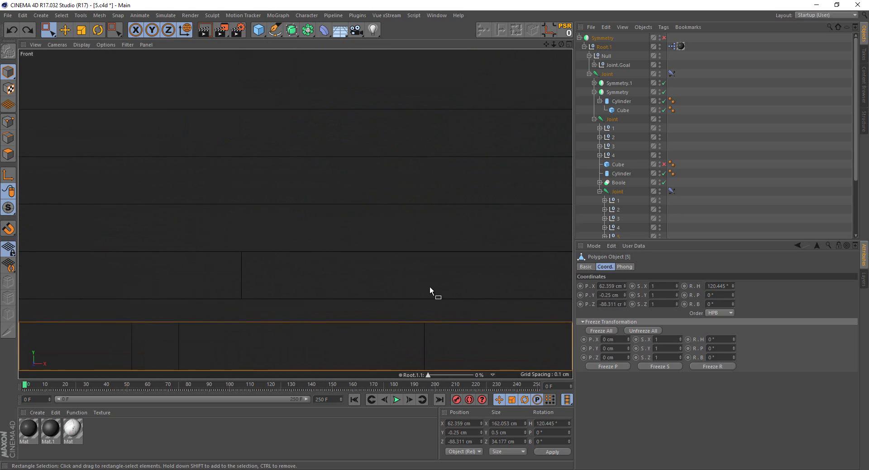
{"action": "right_click_drag", "start_coordinate": [429, 290], "coordinate": [549, 337], "text": "alt"}
{"action": "double_click", "coordinate": [614, 295]}
{"action": "type", "text": "0"}
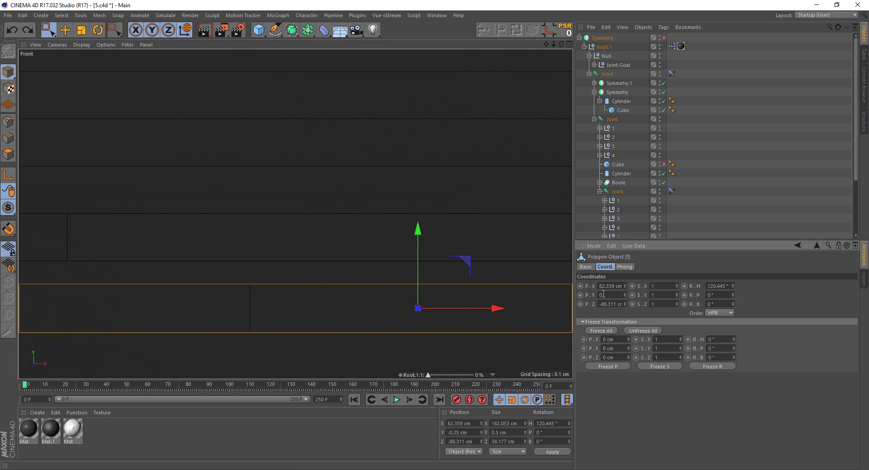
{"action": "key", "text": "Return"}
Lower the sixth feather slab to -0.5 cm
{"action": "middle_click", "coordinate": [291, 217]}
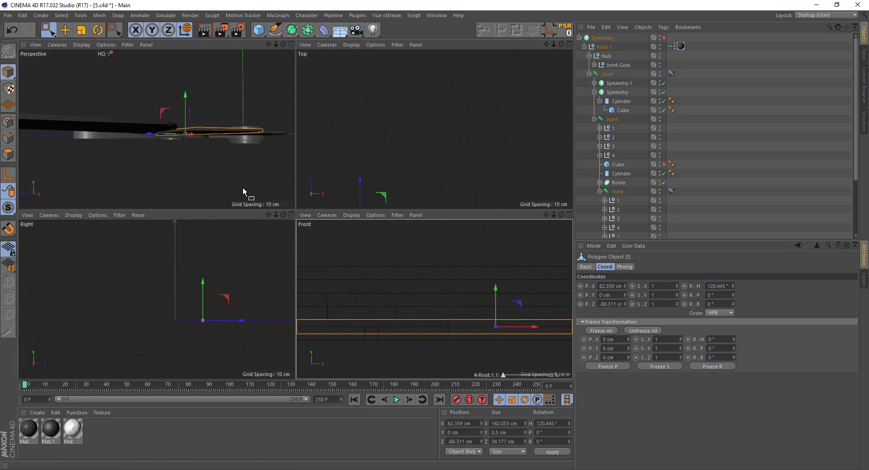
{"action": "middle_click", "coordinate": [242, 194]}
{"action": "scroll", "coordinate": [297, 211], "scroll_direction": "up", "scroll_amount": 3}
{"action": "scroll", "coordinate": [297, 210], "scroll_direction": "up", "scroll_amount": 2}
{"action": "left_click", "coordinate": [296, 233]}
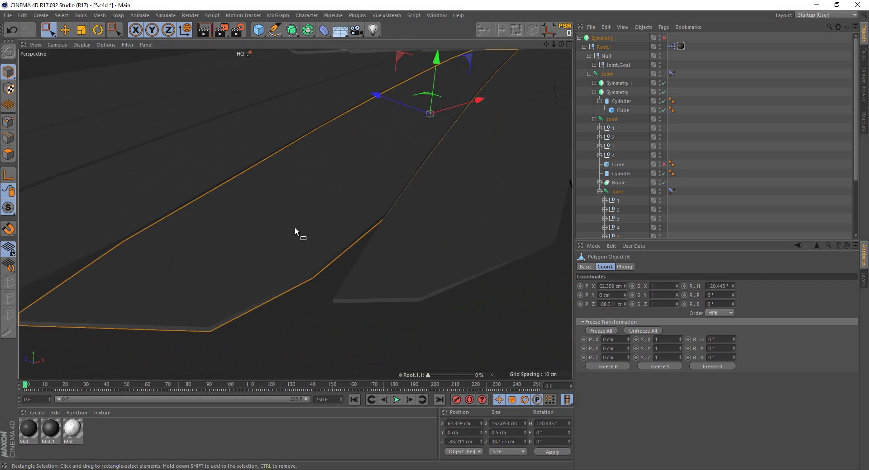
{"action": "left_click_drag", "start_coordinate": [297, 233], "coordinate": [415, 246], "text": "alt"}
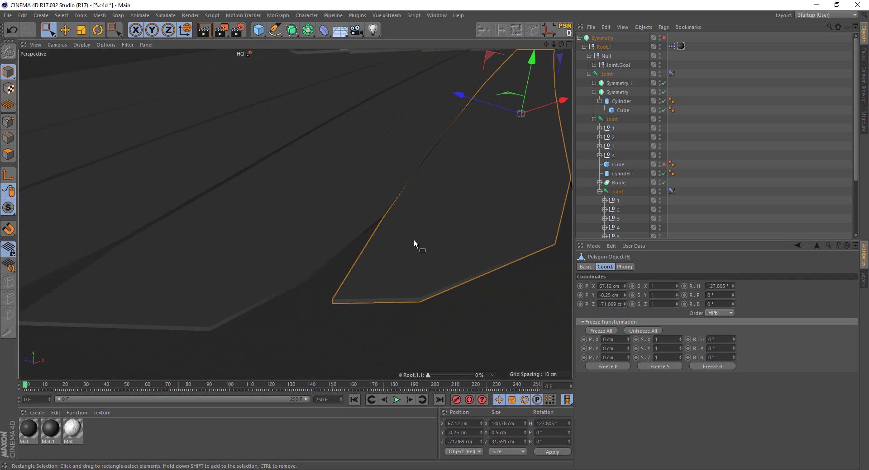
{"action": "double_click", "coordinate": [610, 295]}
{"action": "type", "text": "5"}
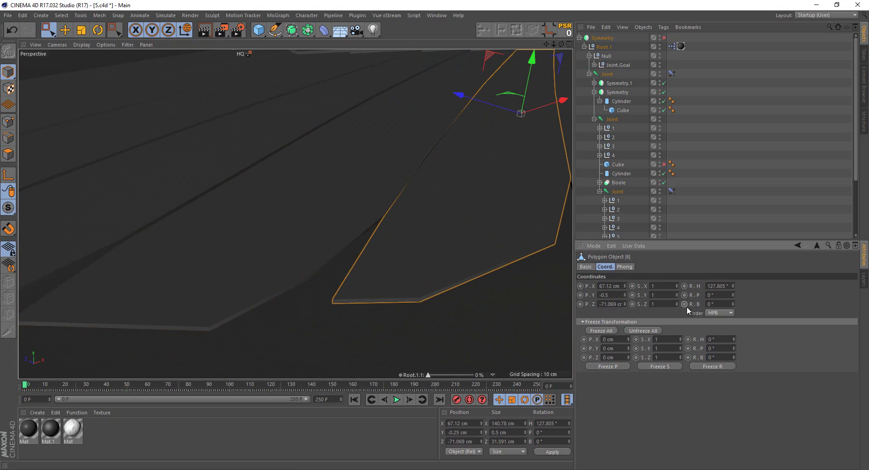
{"action": "key", "text": "Return"}
Turn on polygon edge display in the viewport shading to inspect the feather fan
{"action": "mouse_move", "coordinate": [376, 269]}
{"action": "left_mouse_down", "text": "alt"}
{"action": "mouse_move", "coordinate": [409, 172]}
{"action": "mouse_move", "coordinate": [390, 154]}
{"action": "mouse_move", "coordinate": [401, 157]}
{"action": "mouse_move", "coordinate": [445, 233]}
{"action": "mouse_move", "coordinate": [333, 204]}
{"action": "mouse_move", "coordinate": [357, 186]}
{"action": "mouse_move", "coordinate": [330, 181]}
{"action": "left_mouse_up", "text": "alt"}
{"action": "left_click", "coordinate": [405, 248]}
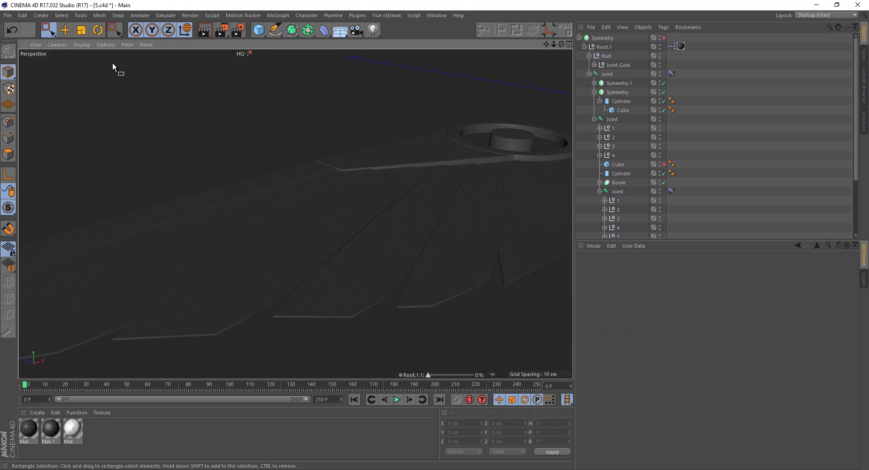
{"action": "left_click", "coordinate": [86, 45]}
{"action": "left_click", "coordinate": [92, 68]}
{"action": "left_click_drag", "start_coordinate": [368, 221], "coordinate": [353, 213], "text": "alt"}
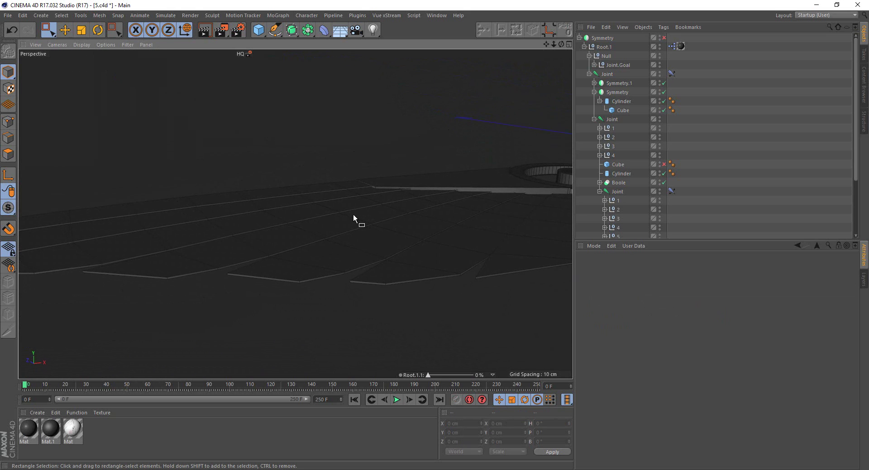
{"action": "mouse_move", "coordinate": [440, 261]}
{"action": "left_mouse_down", "text": "alt"}
{"action": "mouse_move", "coordinate": [481, 276]}
{"action": "mouse_move", "coordinate": [389, 222]}
{"action": "mouse_move", "coordinate": [352, 256]}
{"action": "mouse_move", "coordinate": [402, 246]}
{"action": "left_mouse_up", "text": "alt"}
Select the eighth feather piece and set its P.Y to -1.5 cm
{"action": "left_click", "coordinate": [386, 240]}
{"action": "scroll", "coordinate": [402, 246], "scroll_direction": "up", "scroll_amount": 5}
{"action": "scroll", "coordinate": [396, 248], "scroll_direction": "up", "scroll_amount": 2}
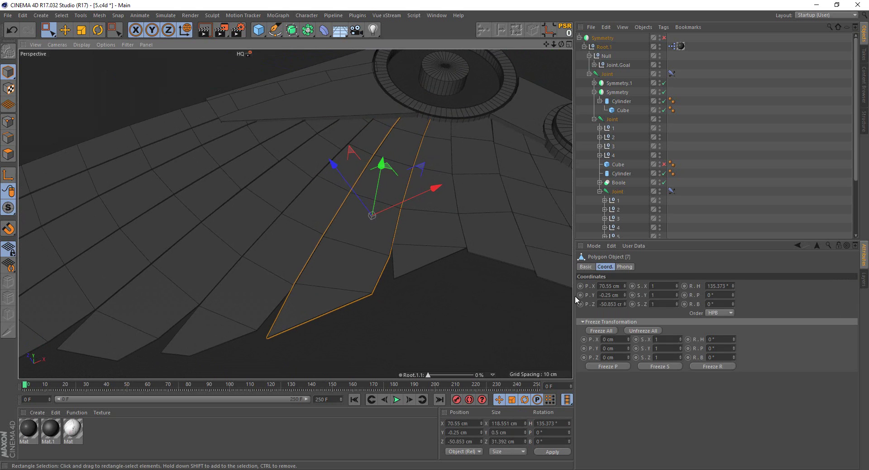
{"action": "left_click", "coordinate": [326, 324]}
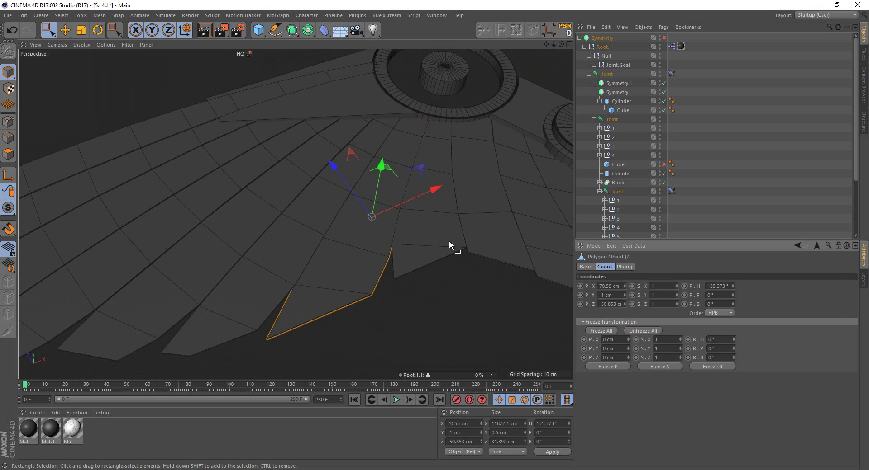
{"action": "left_click", "coordinate": [449, 241]}
{"action": "double_click", "coordinate": [604, 295]}
{"action": "type", "text": "-1.5"}
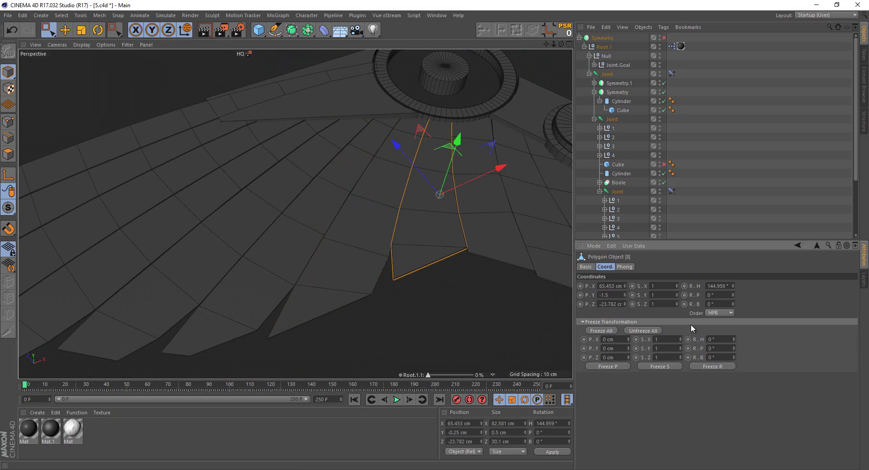
{"action": "key", "text": "Return"}
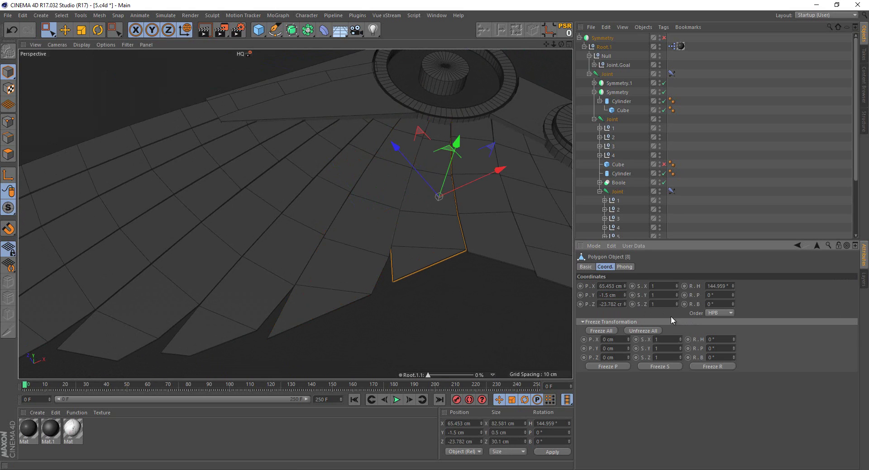
{"action": "left_click", "coordinate": [438, 294]}
{"action": "mouse_move", "coordinate": [387, 232]}
{"action": "left_mouse_down", "text": "alt"}
{"action": "mouse_move", "coordinate": [342, 194]}
{"action": "mouse_move", "coordinate": [400, 227]}
{"action": "mouse_move", "coordinate": [302, 191]}
{"action": "mouse_move", "coordinate": [306, 151]}
{"action": "left_mouse_up", "text": "alt"}
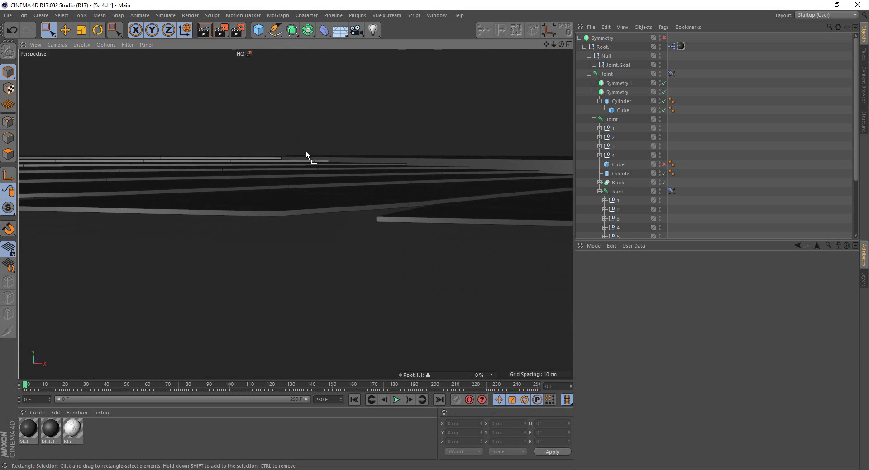
Inspect the feather offsets edge-on in a zoomed front view, then return to perspective
{"action": "middle_click", "coordinate": [331, 213]}
{"action": "middle_click", "coordinate": [350, 276]}
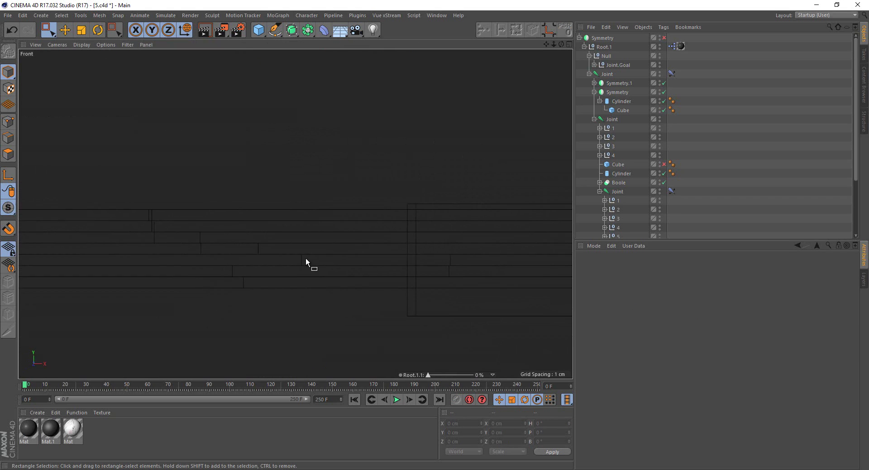
{"action": "mouse_move", "coordinate": [305, 261]}
{"action": "right_mouse_down", "text": "alt"}
{"action": "mouse_move", "coordinate": [198, 248]}
{"action": "mouse_move", "coordinate": [186, 238]}
{"action": "mouse_move", "coordinate": [539, 234]}
{"action": "mouse_move", "coordinate": [435, 239]}
{"action": "right_mouse_up", "text": "alt"}
{"action": "middle_click_drag", "start_coordinate": [435, 235], "coordinate": [428, 235], "text": "alt"}
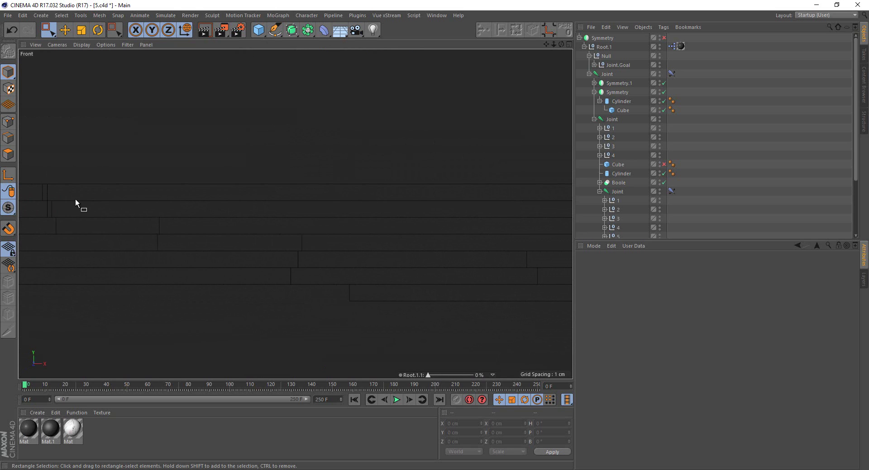
{"action": "middle_click", "coordinate": [98, 132]}
{"action": "middle_click", "coordinate": [113, 132]}
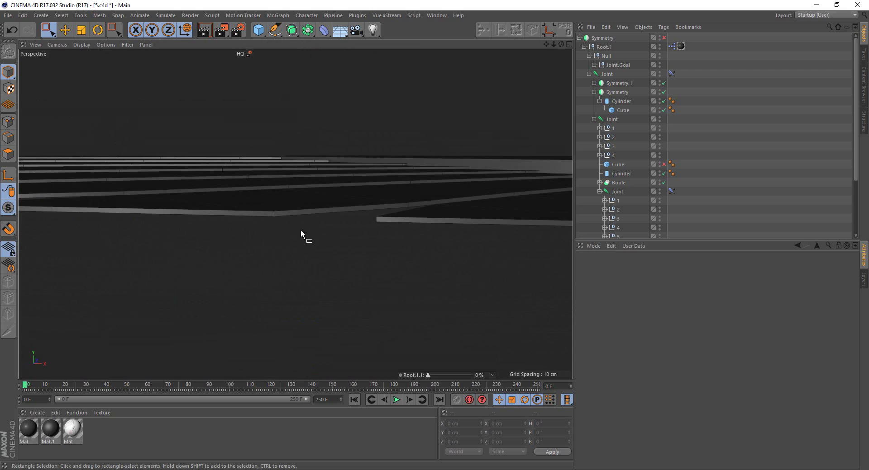
{"action": "mouse_move", "coordinate": [394, 227]}
{"action": "left_mouse_down", "text": "alt"}
{"action": "mouse_move", "coordinate": [434, 259]}
{"action": "mouse_move", "coordinate": [424, 297]}
{"action": "mouse_move", "coordinate": [305, 277]}
{"action": "mouse_move", "coordinate": [397, 226]}
{"action": "mouse_move", "coordinate": [432, 190]}
{"action": "mouse_move", "coordinate": [411, 219]}
{"action": "mouse_move", "coordinate": [395, 276]}
{"action": "left_mouse_up", "text": "alt"}
Test the fold with the Root.1.1 slider, reset it to 0%, then fold the wing back up
{"action": "mouse_move", "coordinate": [428, 376]}
{"action": "left_mouse_down"}
{"action": "mouse_move", "coordinate": [446, 382]}
{"action": "mouse_move", "coordinate": [414, 377]}
{"action": "mouse_move", "coordinate": [479, 393]}
{"action": "left_mouse_up"}
{"action": "mouse_move", "coordinate": [406, 251]}
{"action": "left_mouse_down", "text": "alt"}
{"action": "mouse_move", "coordinate": [42, 189]}
{"action": "mouse_move", "coordinate": [149, 197]}
{"action": "mouse_move", "coordinate": [255, 189]}
{"action": "mouse_move", "coordinate": [253, 154]}
{"action": "mouse_move", "coordinate": [153, 137]}
{"action": "mouse_move", "coordinate": [104, 142]}
{"action": "left_mouse_up", "text": "alt"}
{"action": "left_click_drag", "start_coordinate": [465, 375], "coordinate": [395, 360]}
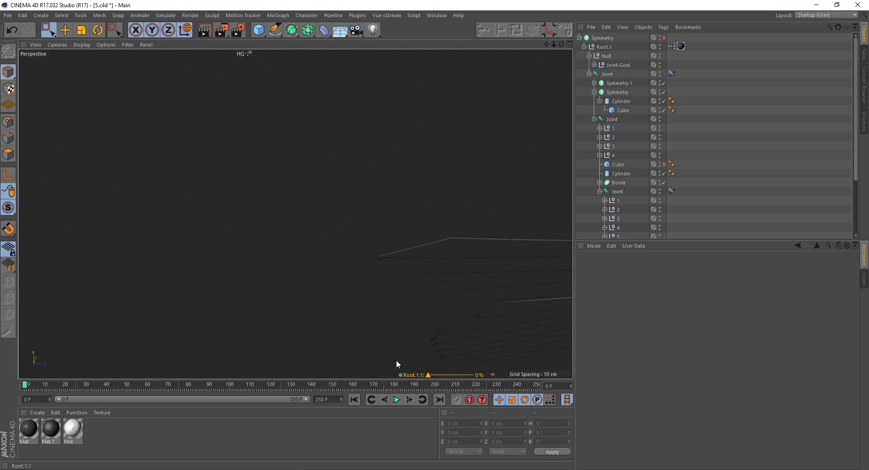
{"action": "mouse_move", "coordinate": [386, 307]}
{"action": "left_mouse_down", "text": "alt"}
{"action": "mouse_move", "coordinate": [511, 357]}
{"action": "mouse_move", "coordinate": [224, 225]}
{"action": "mouse_move", "coordinate": [384, 245]}
{"action": "mouse_move", "coordinate": [302, 233]}
{"action": "mouse_move", "coordinate": [365, 218]}
{"action": "mouse_move", "coordinate": [411, 226]}
{"action": "mouse_move", "coordinate": [406, 216]}
{"action": "left_mouse_up", "text": "alt"}
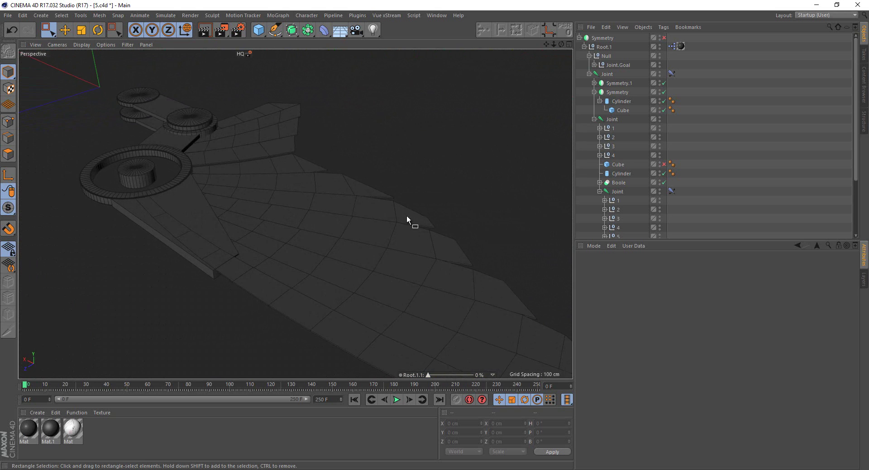
{"action": "mouse_move", "coordinate": [428, 368]}
{"action": "left_mouse_down"}
{"action": "mouse_move", "coordinate": [247, 285]}
{"action": "mouse_move", "coordinate": [245, 172]}
{"action": "mouse_move", "coordinate": [251, 207]}
{"action": "mouse_move", "coordinate": [101, 123]}
{"action": "mouse_move", "coordinate": [48, 134]}
{"action": "mouse_move", "coordinate": [53, 152]}
{"action": "mouse_move", "coordinate": [140, 174]}
{"action": "mouse_move", "coordinate": [187, 164]}
{"action": "mouse_move", "coordinate": [284, 203]}
{"action": "mouse_move", "coordinate": [469, 252]}
{"action": "mouse_move", "coordinate": [465, 213]}
{"action": "mouse_move", "coordinate": [158, 211]}
{"action": "mouse_move", "coordinate": [260, 201]}
{"action": "mouse_move", "coordinate": [248, 224]}
{"action": "mouse_move", "coordinate": [195, 198]}
{"action": "mouse_move", "coordinate": [188, 170]}
{"action": "mouse_move", "coordinate": [162, 164]}
{"action": "mouse_move", "coordinate": [184, 186]}
{"action": "mouse_move", "coordinate": [250, 199]}
{"action": "mouse_move", "coordinate": [359, 207]}
{"action": "mouse_move", "coordinate": [414, 224]}
{"action": "mouse_move", "coordinate": [419, 213]}
{"action": "mouse_move", "coordinate": [205, 213]}
{"action": "mouse_move", "coordinate": [199, 224]}
{"action": "mouse_move", "coordinate": [183, 198]}
{"action": "mouse_move", "coordinate": [180, 219]}
{"action": "mouse_move", "coordinate": [242, 333]}
{"action": "mouse_move", "coordinate": [240, 252]}
{"action": "mouse_move", "coordinate": [265, 200]}
{"action": "mouse_move", "coordinate": [97, 245]}
{"action": "mouse_move", "coordinate": [312, 241]}
{"action": "mouse_move", "coordinate": [339, 224]}
{"action": "mouse_move", "coordinate": [361, 184]}
{"action": "mouse_move", "coordinate": [430, 339]}
{"action": "left_mouse_up"}
{"action": "left_click", "coordinate": [465, 213]}
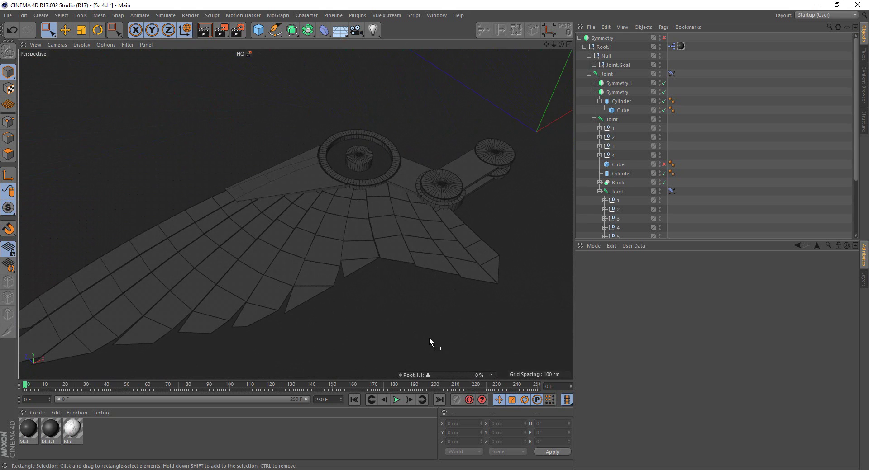
{"action": "mouse_move", "coordinate": [428, 375]}
{"action": "left_mouse_down"}
{"action": "mouse_move", "coordinate": [479, 366]}
{"action": "mouse_move", "coordinate": [269, 278]}
{"action": "mouse_move", "coordinate": [238, 280]}
{"action": "mouse_move", "coordinate": [217, 319]}
{"action": "mouse_move", "coordinate": [243, 270]}
{"action": "mouse_move", "coordinate": [311, 250]}
{"action": "mouse_move", "coordinate": [353, 223]}
{"action": "mouse_move", "coordinate": [376, 179]}
{"action": "mouse_move", "coordinate": [368, 204]}
{"action": "mouse_move", "coordinate": [279, 218]}
{"action": "left_mouse_up"}
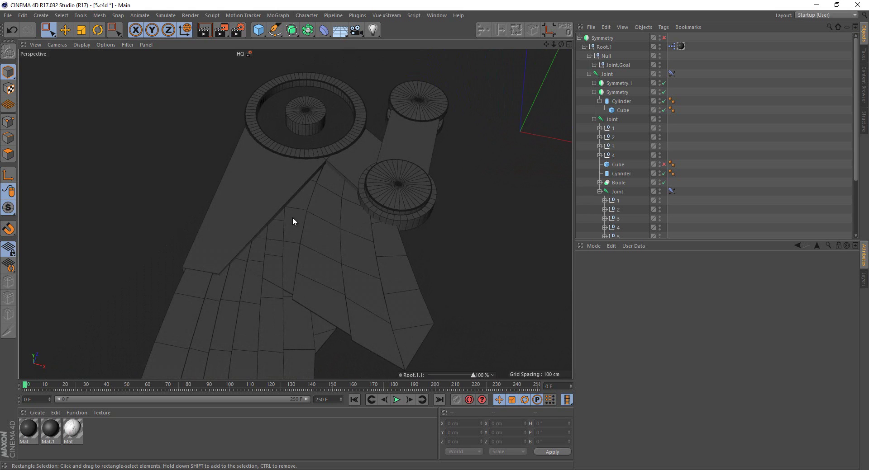
Open Root.1's XPresso graph and bring the lower Range Mapper nodes into view
{"action": "left_click", "coordinate": [292, 218]}
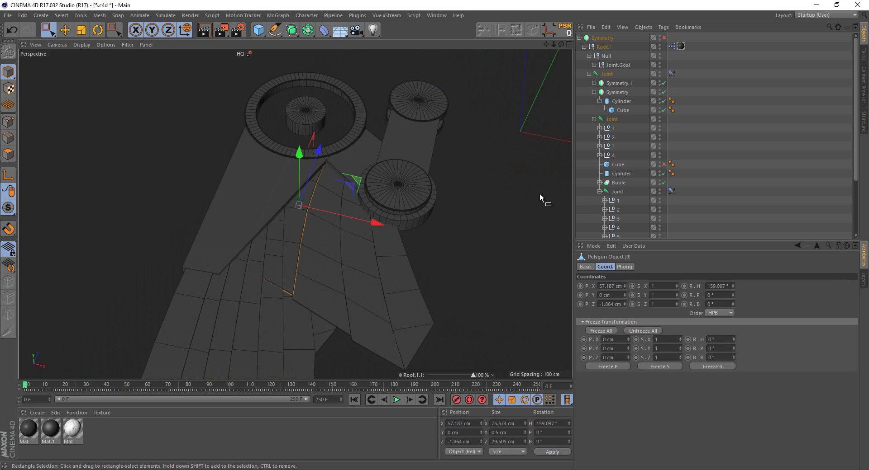
{"action": "left_click", "coordinate": [612, 129]}
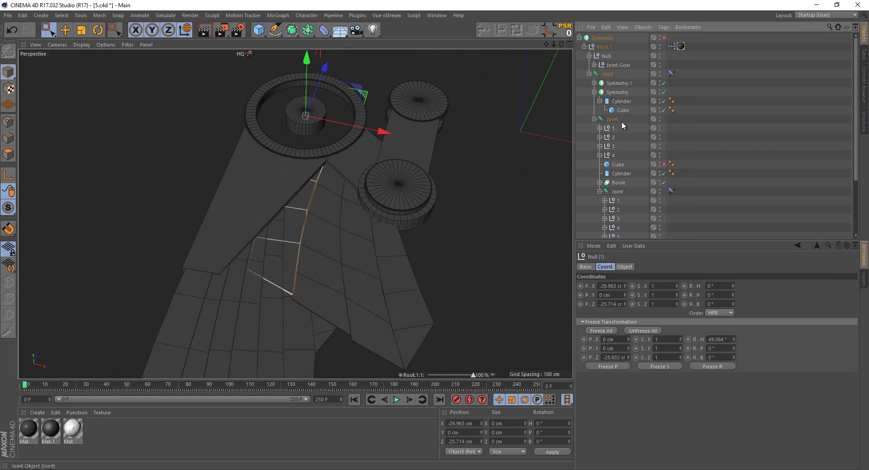
{"action": "double_click", "coordinate": [673, 46]}
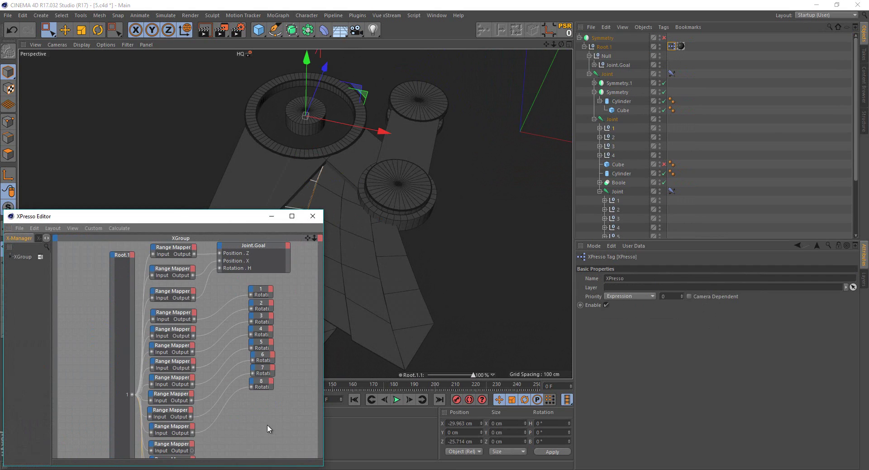
{"action": "scroll", "coordinate": [267, 429], "scroll_direction": "up", "scroll_amount": 2}
{"action": "left_click_drag", "start_coordinate": [320, 233], "coordinate": [468, 313]}
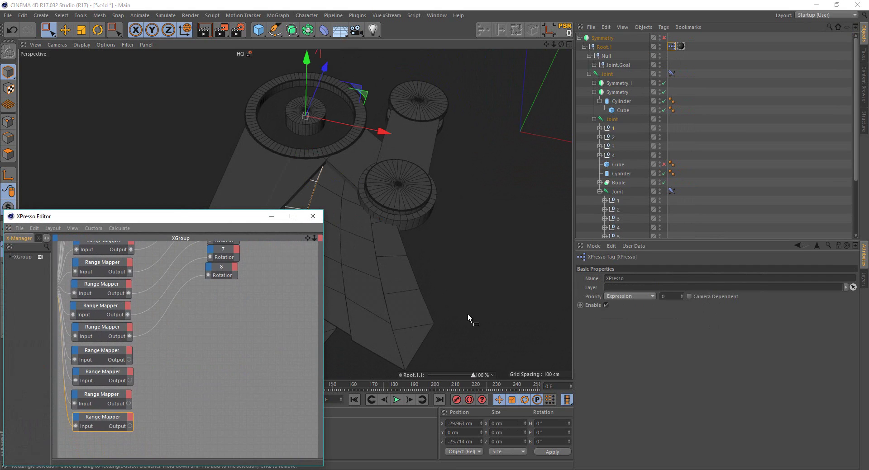
Select feather nulls 1–4 under Joint and test-rotate them
{"action": "left_click", "coordinate": [614, 128]}
{"action": "left_click", "coordinate": [612, 155], "text": "shift"}
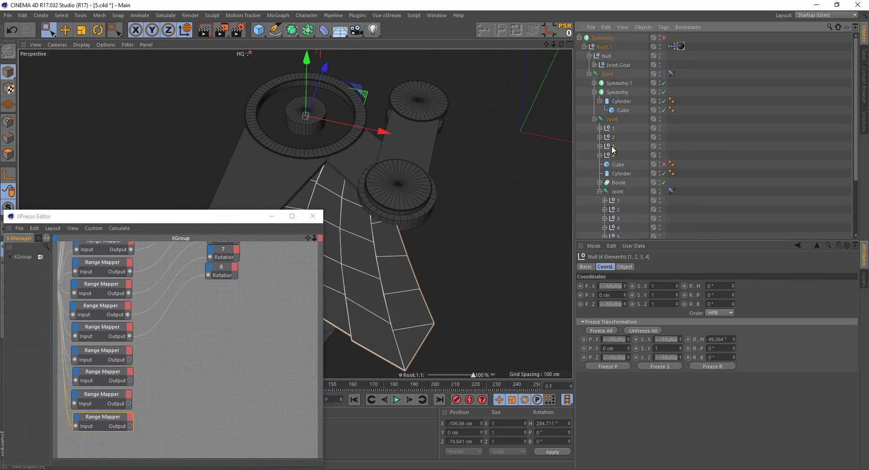
{"action": "left_click", "coordinate": [611, 137]}
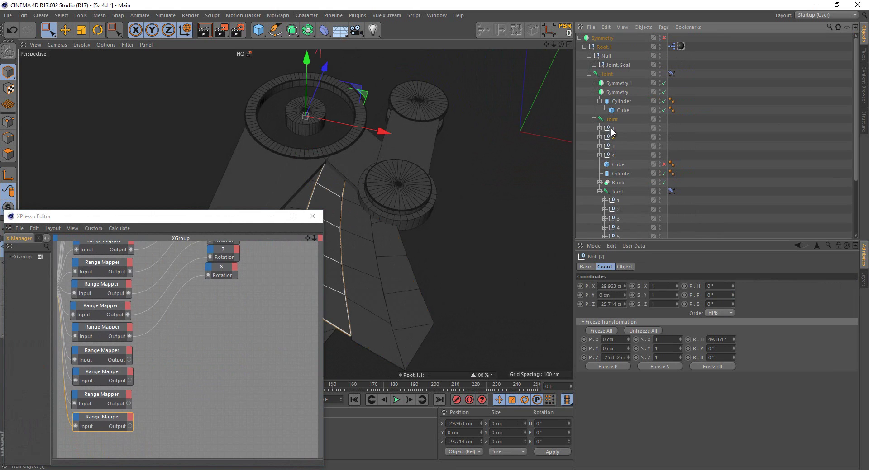
{"action": "left_click", "coordinate": [611, 129]}
{"action": "left_click", "coordinate": [613, 156], "text": "shift"}
{"action": "mouse_move", "coordinate": [474, 143]}
{"action": "left_mouse_down", "text": "alt"}
{"action": "mouse_move", "coordinate": [508, 174]}
{"action": "mouse_move", "coordinate": [289, 98]}
{"action": "left_mouse_up", "text": "alt"}
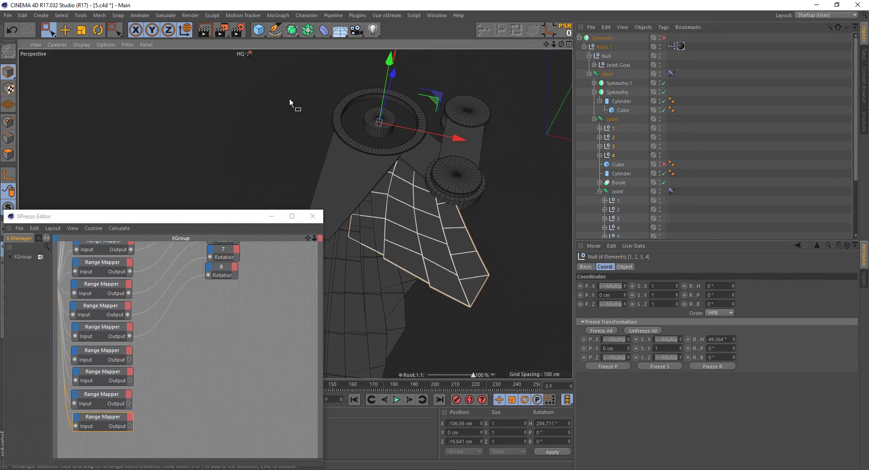
{"action": "left_click", "coordinate": [98, 31]}
{"action": "mouse_move", "coordinate": [335, 134]}
{"action": "left_mouse_down"}
{"action": "mouse_move", "coordinate": [355, 152]}
{"action": "mouse_move", "coordinate": [353, 168]}
{"action": "left_mouse_up"}
Undo the test rotation, add nodes for nulls 1–4, and connect a Range Mapper output to node 1
{"action": "key", "text": "ctrl+z"}
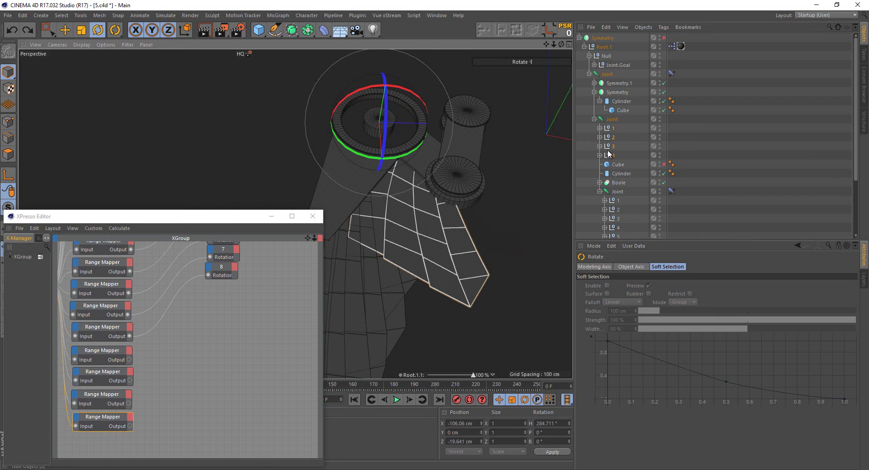
{"action": "left_click_drag", "start_coordinate": [609, 154], "coordinate": [205, 369]}
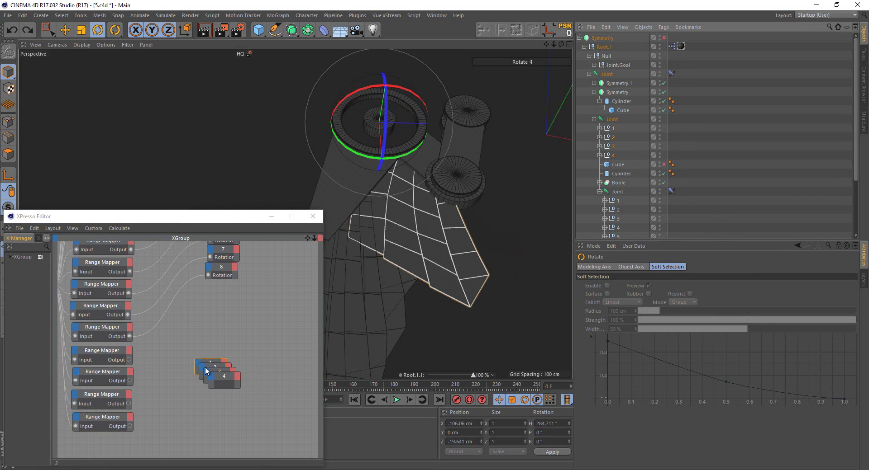
{"action": "left_click", "coordinate": [129, 358]}
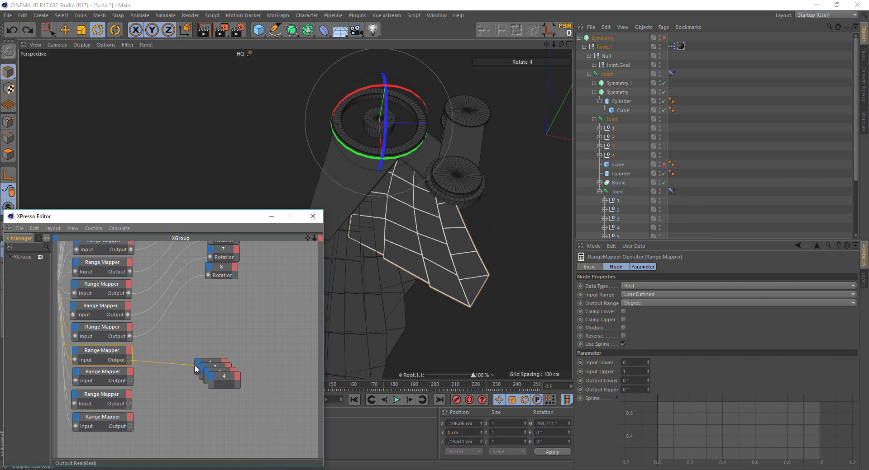
{"action": "left_click_drag", "start_coordinate": [129, 359], "coordinate": [197, 362]}
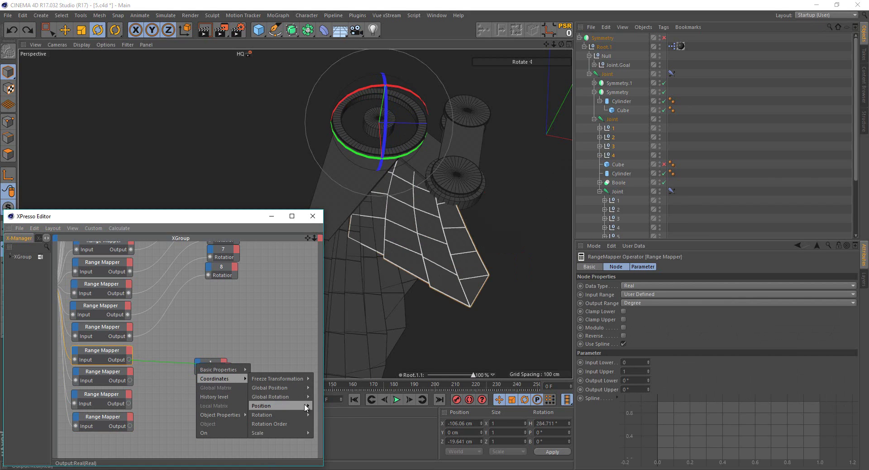
{"action": "left_click", "coordinate": [327, 422]}
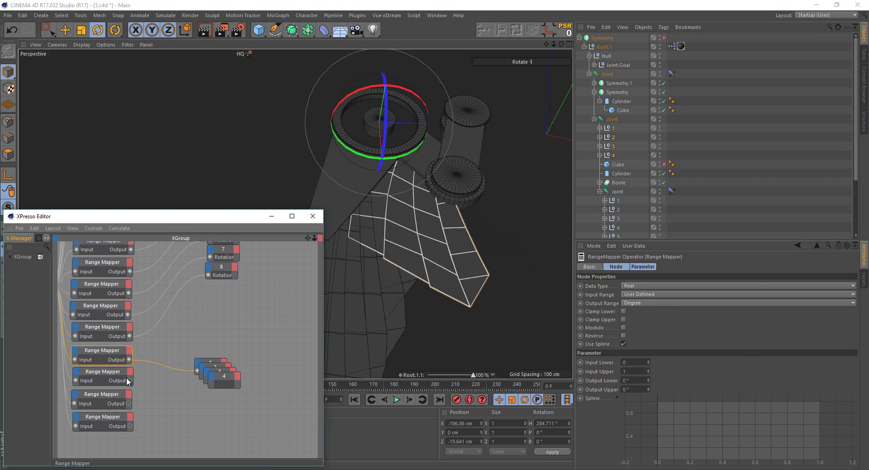
Wire the remaining Range Mapper outputs, linking the bottom one to node 4's Rotation input
{"action": "left_click_drag", "start_coordinate": [130, 381], "coordinate": [202, 371]}
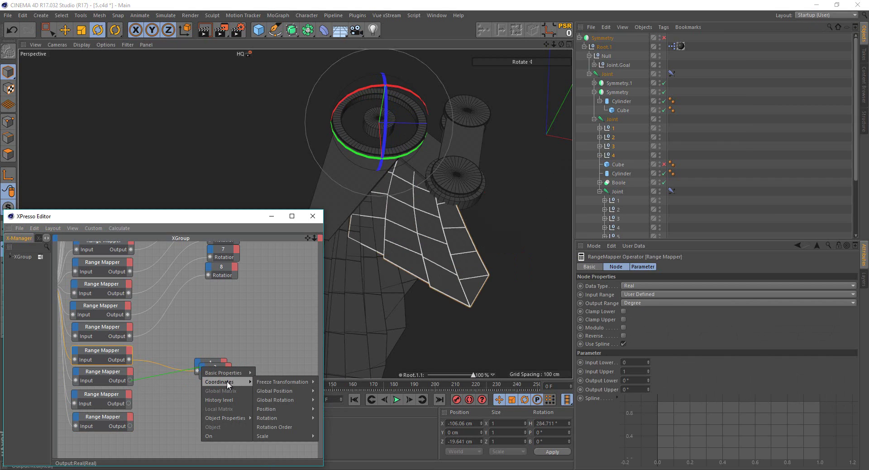
{"action": "left_click", "coordinate": [322, 424]}
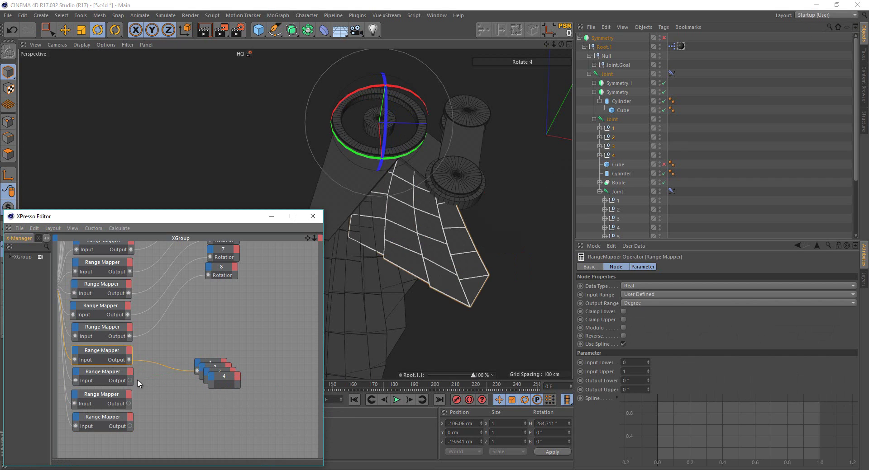
{"action": "mouse_move", "coordinate": [130, 380]}
{"action": "left_mouse_down"}
{"action": "mouse_move", "coordinate": [194, 381]}
{"action": "mouse_move", "coordinate": [202, 368]}
{"action": "left_mouse_up"}
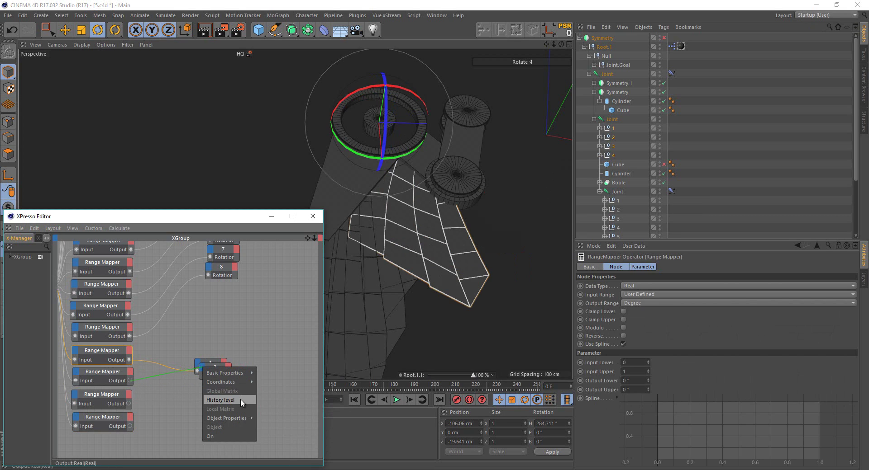
{"action": "left_click", "coordinate": [326, 423]}
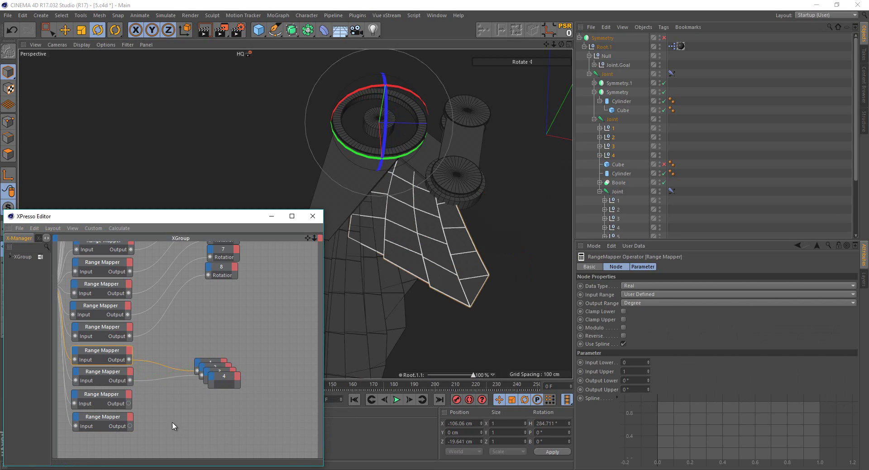
{"action": "left_click_drag", "start_coordinate": [129, 403], "coordinate": [203, 376]}
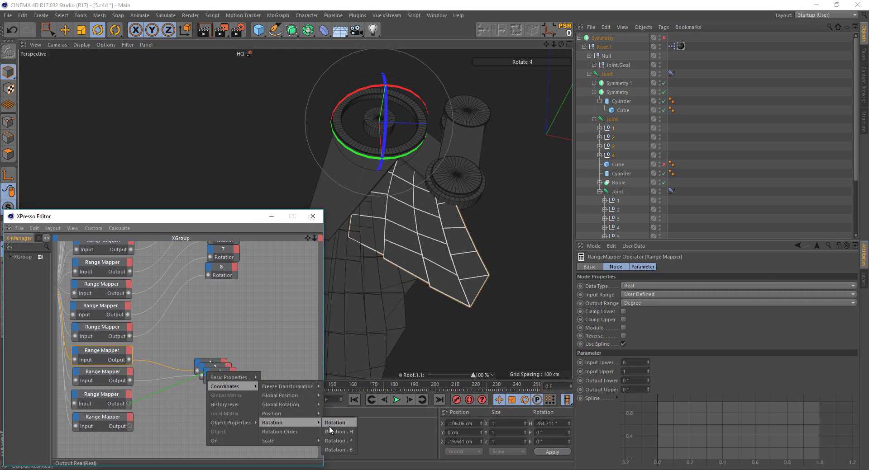
{"action": "key", "text": "Escape"}
{"action": "left_click_drag", "start_coordinate": [130, 425], "coordinate": [210, 379]}
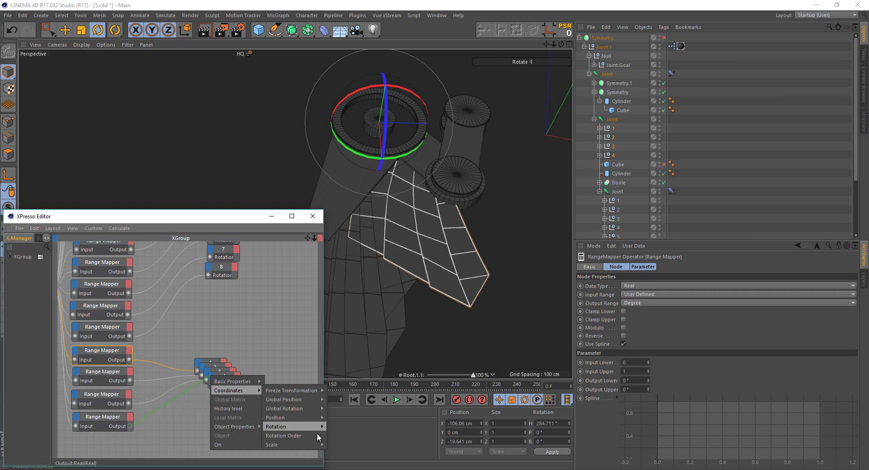
{"action": "mouse_move", "coordinate": [292, 427]}
{"action": "left_click", "coordinate": [337, 430]}
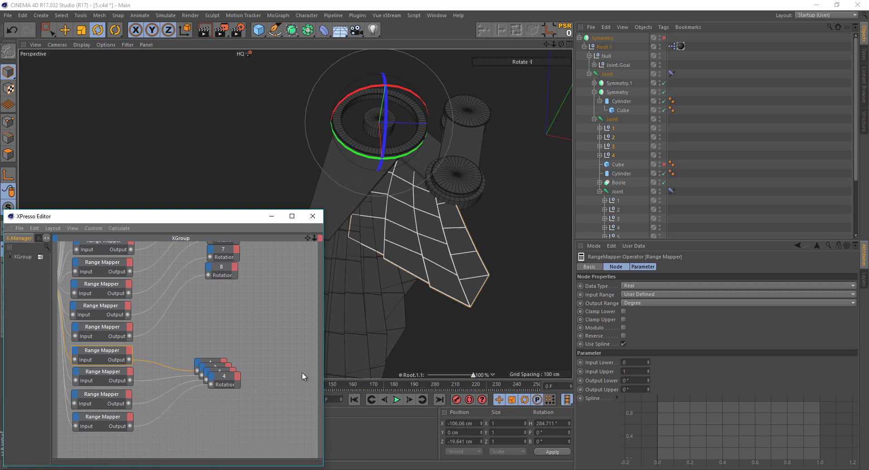
{"action": "left_click_drag", "start_coordinate": [378, 247], "coordinate": [419, 232], "text": "alt"}
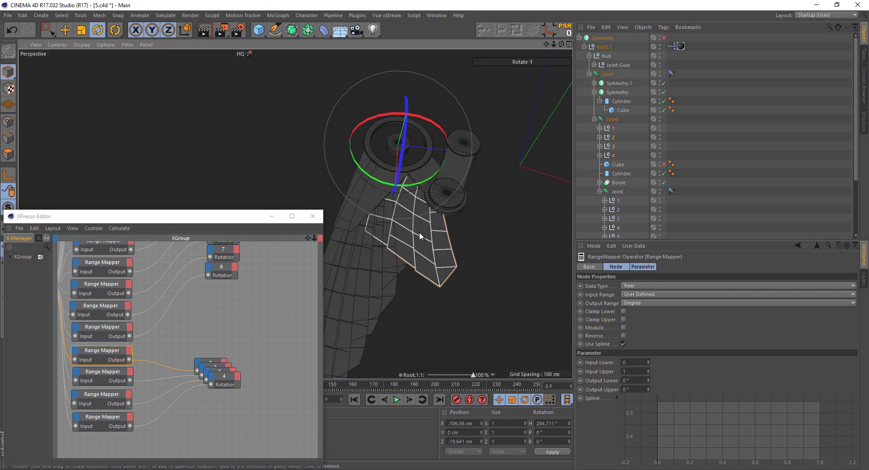
Set the first remaining Range Mapper's Output Upper to 10° and inspect the rotated feather
{"action": "left_click", "coordinate": [101, 356]}
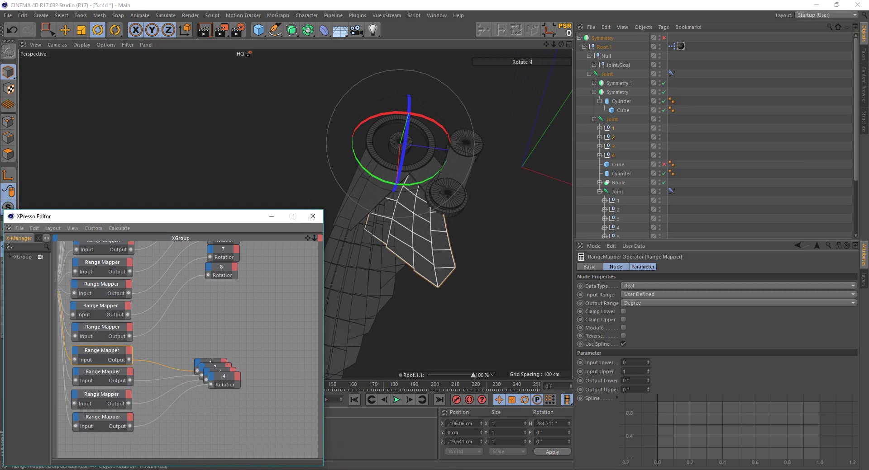
{"action": "left_click", "coordinate": [647, 389]}
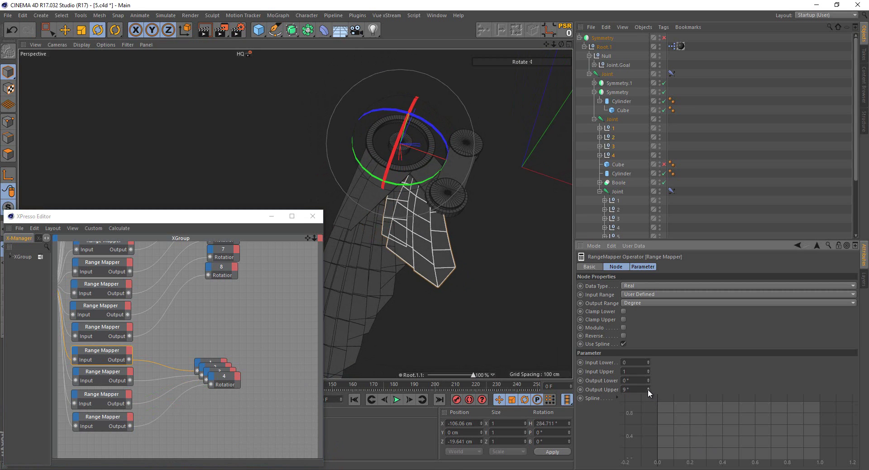
{"action": "scroll", "coordinate": [438, 264], "scroll_direction": "up", "scroll_amount": 3}
{"action": "scroll", "coordinate": [429, 257], "scroll_direction": "up", "scroll_amount": 3}
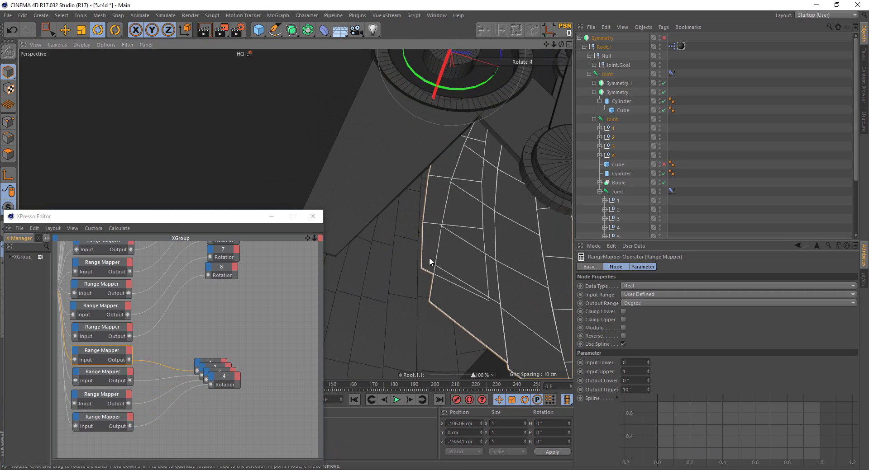
{"action": "scroll", "coordinate": [423, 269], "scroll_direction": "up", "scroll_amount": 3}
{"action": "mouse_move", "coordinate": [422, 269]}
{"action": "left_mouse_down", "text": "alt"}
{"action": "mouse_move", "coordinate": [421, 181]}
{"action": "mouse_move", "coordinate": [416, 242]}
{"action": "left_mouse_up", "text": "alt"}
{"action": "scroll", "coordinate": [426, 254], "scroll_direction": "down", "scroll_amount": 3}
{"action": "scroll", "coordinate": [347, 277], "scroll_direction": "down", "scroll_amount": 3}
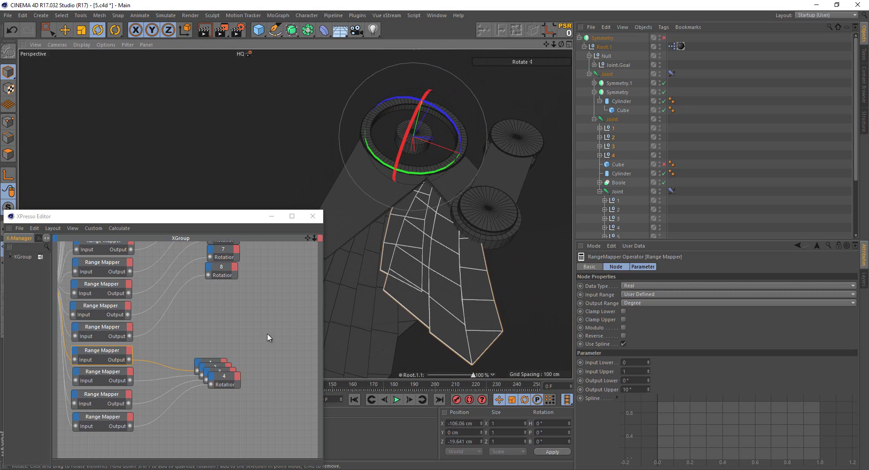
Set Output Upper to 10° on the next three Range Mapper nodes, down to the bottom one
{"action": "left_click", "coordinate": [121, 373]}
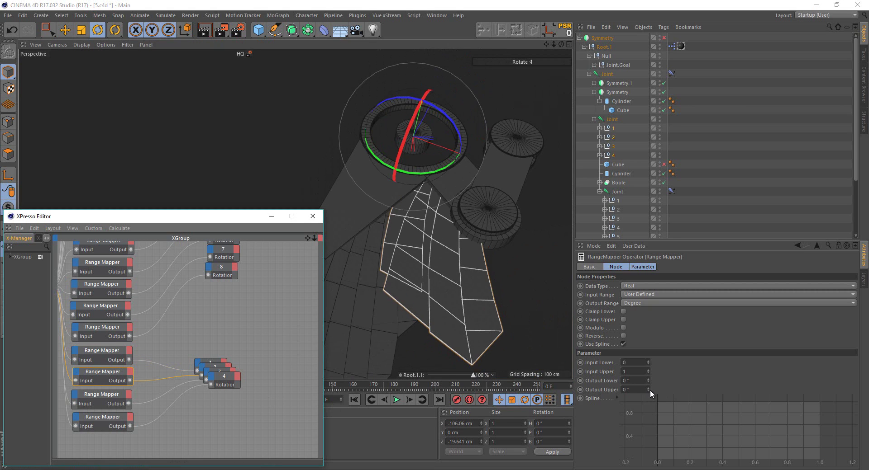
{"action": "left_click_drag", "start_coordinate": [650, 390], "coordinate": [650, 390]}
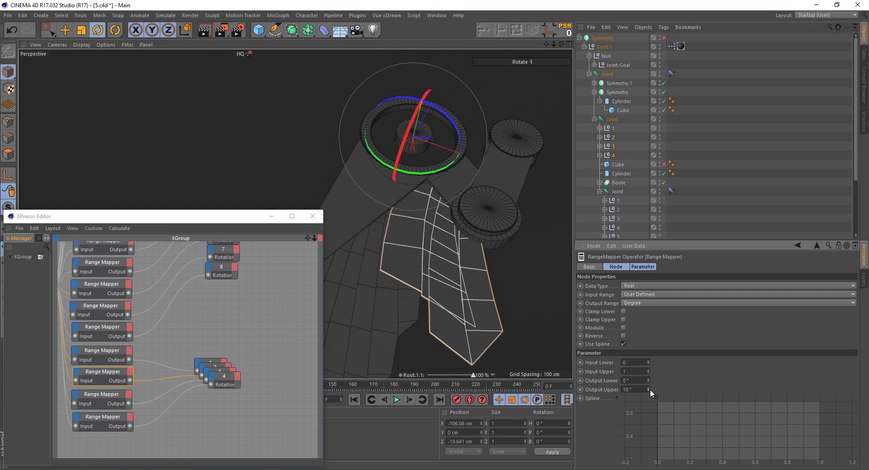
{"action": "left_click", "coordinate": [107, 398]}
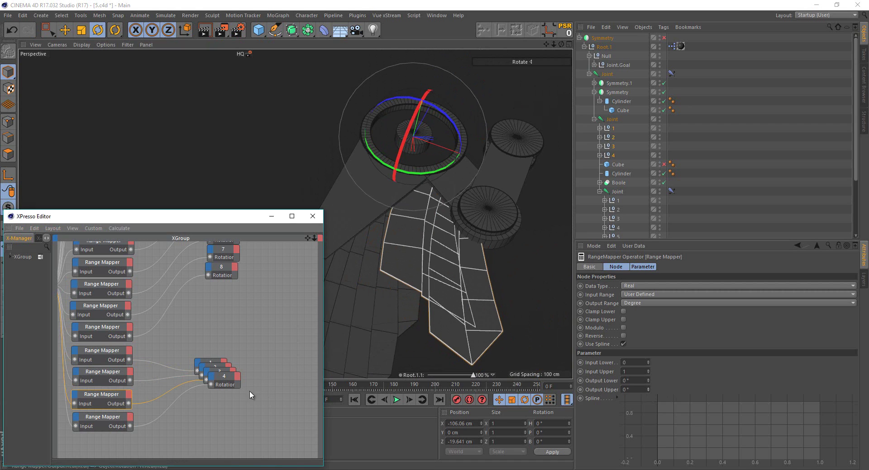
{"action": "left_click_drag", "start_coordinate": [648, 389], "coordinate": [647, 387]}
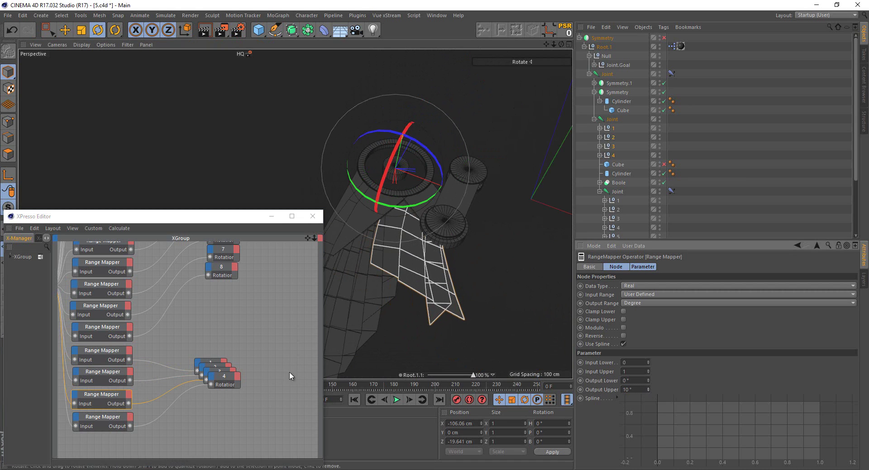
{"action": "left_click", "coordinate": [120, 415]}
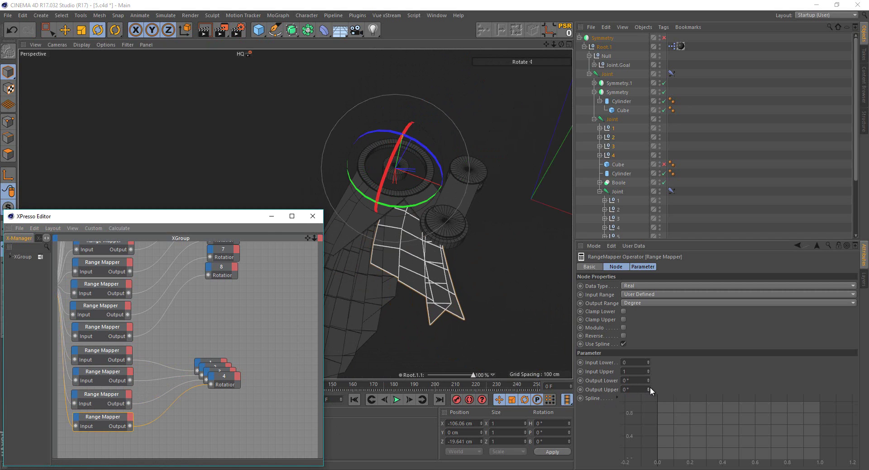
{"action": "left_click_drag", "start_coordinate": [649, 387], "coordinate": [648, 392]}
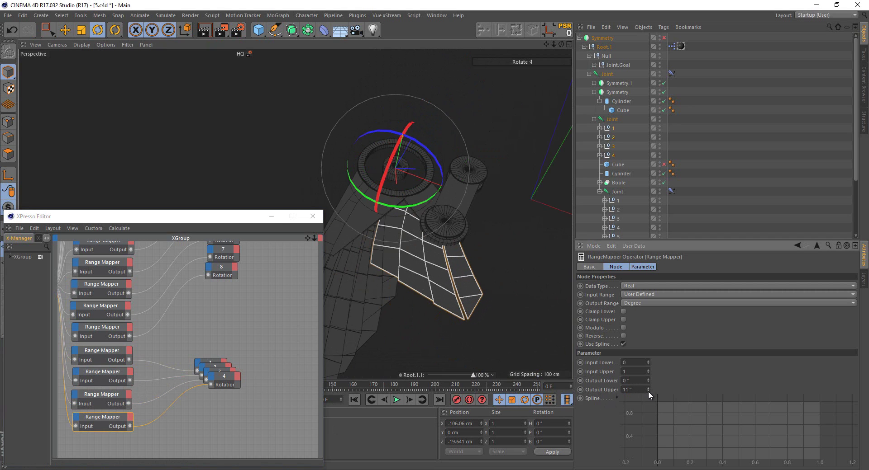
{"action": "left_click", "coordinate": [648, 392]}
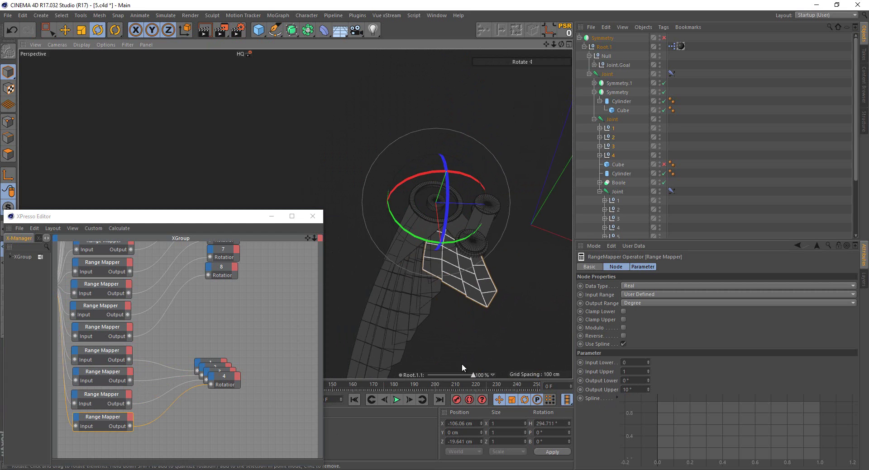
Deselect everything and fold the wing partway with the Root.1.1 slider to test the rig
{"action": "scroll", "coordinate": [439, 289], "scroll_direction": "up", "scroll_amount": 2}
{"action": "scroll", "coordinate": [452, 285], "scroll_direction": "up", "scroll_amount": 2}
{"action": "scroll", "coordinate": [453, 299], "scroll_direction": "up", "scroll_amount": 2}
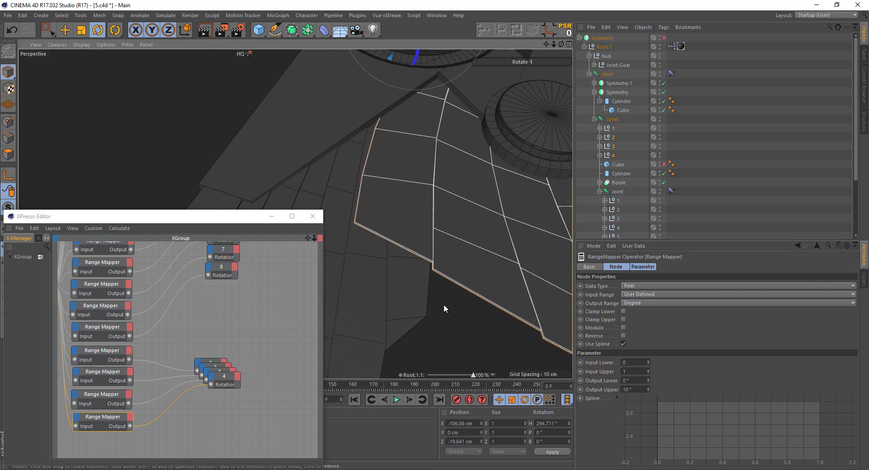
{"action": "scroll", "coordinate": [407, 254], "scroll_direction": "up", "scroll_amount": 2}
{"action": "mouse_move", "coordinate": [390, 227]}
{"action": "left_mouse_down", "text": "alt"}
{"action": "mouse_move", "coordinate": [384, 157]}
{"action": "mouse_move", "coordinate": [457, 293]}
{"action": "left_mouse_up", "text": "alt"}
{"action": "scroll", "coordinate": [489, 328], "scroll_direction": "down", "scroll_amount": 3}
{"action": "left_click", "coordinate": [488, 328]}
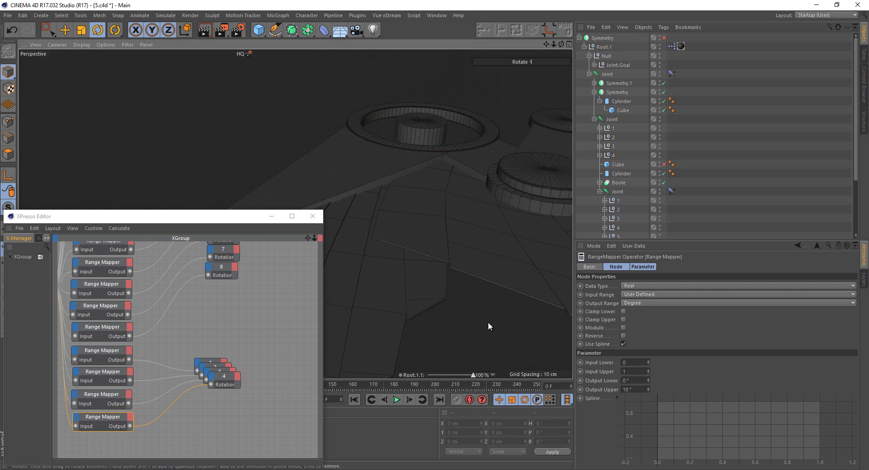
{"action": "mouse_move", "coordinate": [459, 207]}
{"action": "left_mouse_down", "text": "alt"}
{"action": "mouse_move", "coordinate": [436, 207]}
{"action": "mouse_move", "coordinate": [434, 273]}
{"action": "left_mouse_up", "text": "alt"}
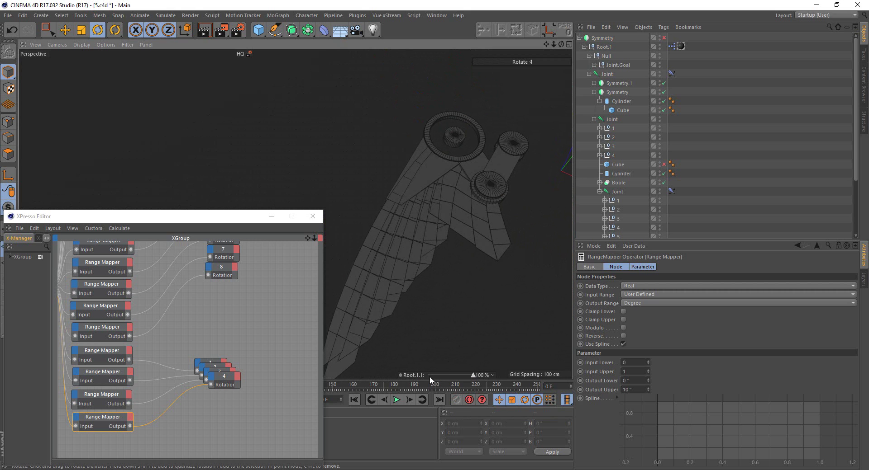
{"action": "mouse_move", "coordinate": [430, 377]}
{"action": "left_mouse_down"}
{"action": "mouse_move", "coordinate": [413, 353]}
{"action": "mouse_move", "coordinate": [438, 354]}
{"action": "mouse_move", "coordinate": [423, 349]}
{"action": "left_mouse_up"}
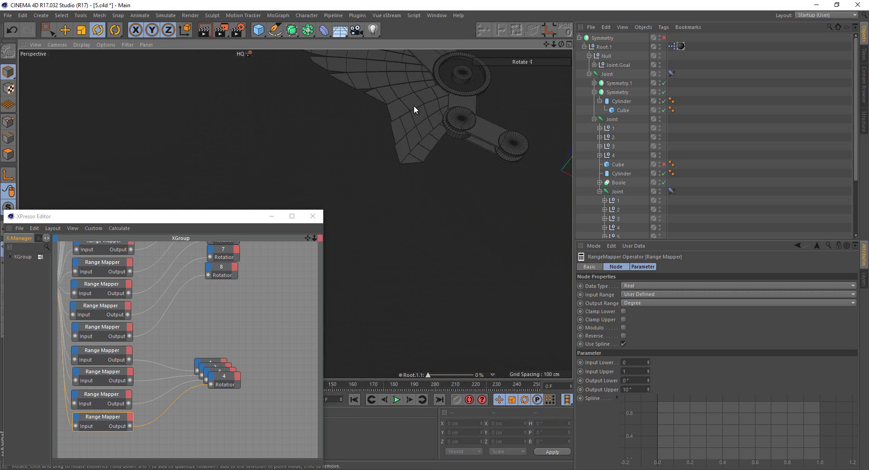
Move in close on the folded wing, then undo and redo the fold change
{"action": "scroll", "coordinate": [414, 105], "scroll_direction": "up", "scroll_amount": 3}
{"action": "scroll", "coordinate": [432, 89], "scroll_direction": "up", "scroll_amount": 3}
{"action": "mouse_move", "coordinate": [422, 107]}
{"action": "left_mouse_down", "text": "alt"}
{"action": "mouse_move", "coordinate": [497, 75]}
{"action": "mouse_move", "coordinate": [473, 128]}
{"action": "mouse_move", "coordinate": [485, 131]}
{"action": "left_mouse_up", "text": "alt"}
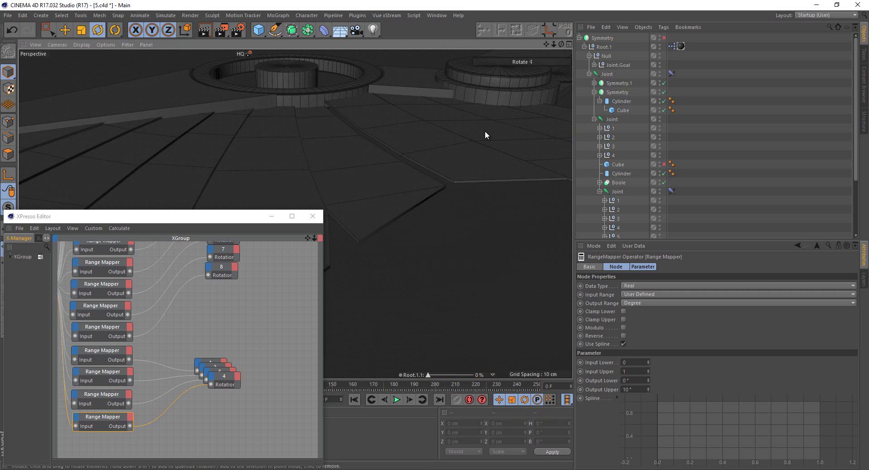
{"action": "key", "text": "ctrl+z"}
{"action": "left_click", "coordinate": [28, 31]}
Select the polygons of a feather piece and its neighbouring polygons
{"action": "mouse_move", "coordinate": [449, 177]}
{"action": "left_mouse_down", "text": "alt"}
{"action": "mouse_move", "coordinate": [442, 169]}
{"action": "mouse_move", "coordinate": [412, 171]}
{"action": "left_mouse_up", "text": "alt"}
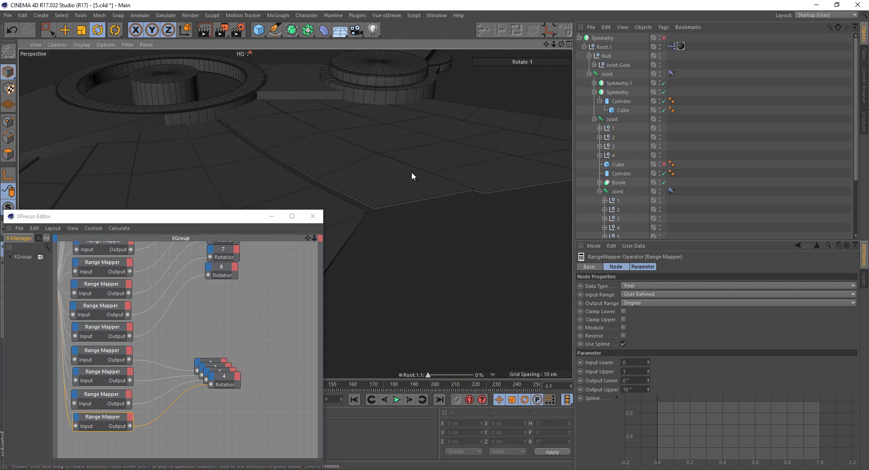
{"action": "left_click", "coordinate": [412, 172]}
{"action": "left_click", "coordinate": [497, 139], "text": "shift"}
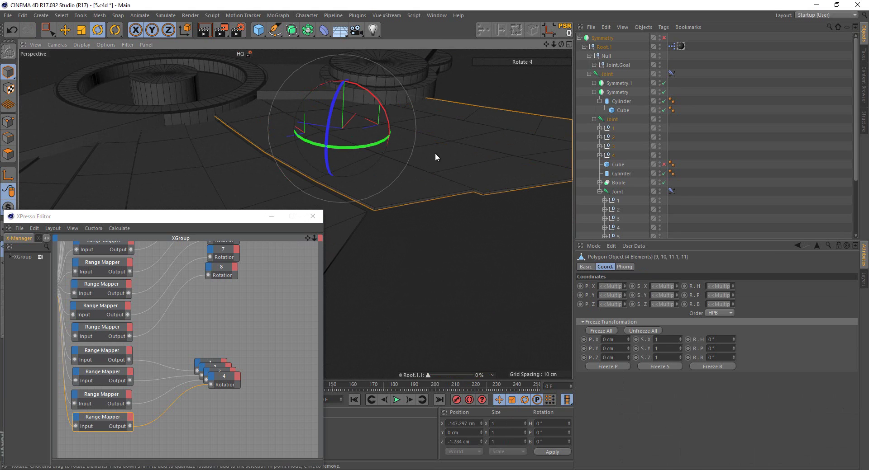
Lower the selected feather polygons along Y to about -1.57 cm
{"action": "key", "text": "0"}
{"action": "left_click_drag", "start_coordinate": [342, 85], "coordinate": [354, 91]}
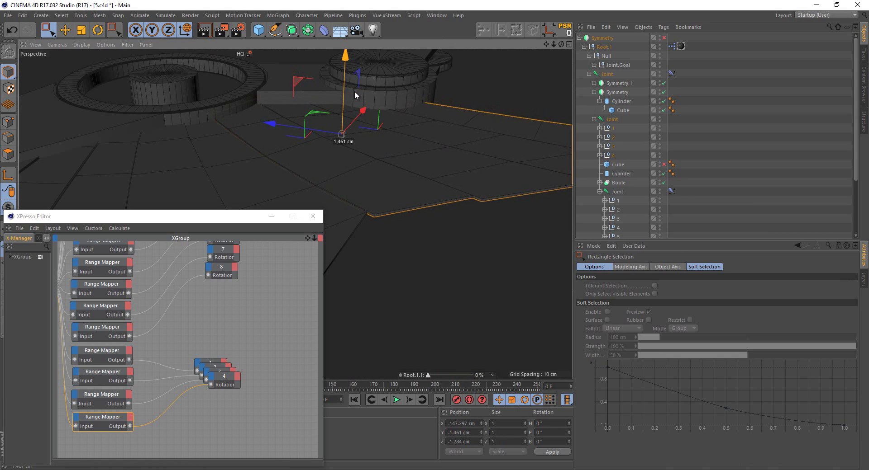
{"action": "left_click_drag", "start_coordinate": [354, 91], "coordinate": [355, 91]}
{"action": "left_click_drag", "start_coordinate": [367, 134], "coordinate": [361, 244], "text": "alt"}
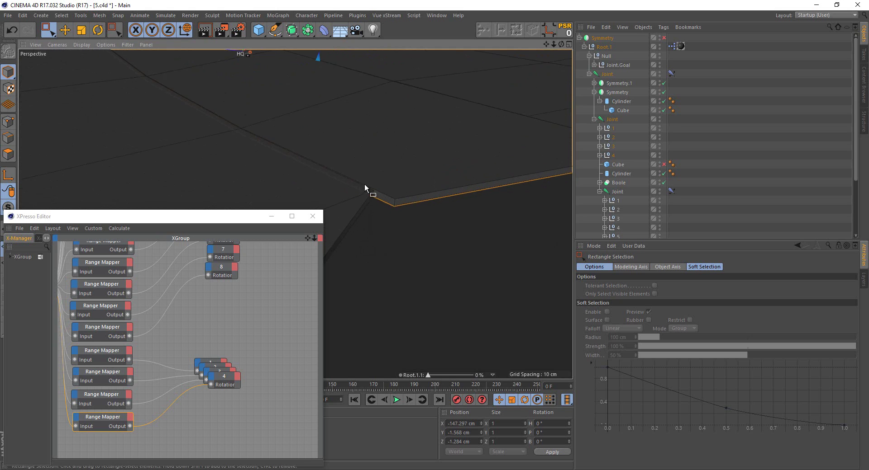
{"action": "scroll", "coordinate": [354, 173], "scroll_direction": "up", "scroll_amount": 5}
{"action": "scroll", "coordinate": [350, 157], "scroll_direction": "up", "scroll_amount": 2}
{"action": "scroll", "coordinate": [357, 163], "scroll_direction": "up", "scroll_amount": 2}
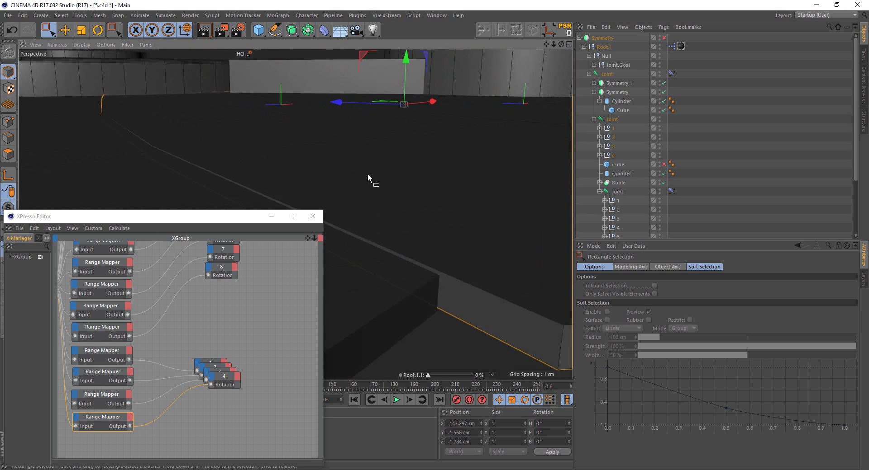
{"action": "scroll", "coordinate": [367, 173], "scroll_direction": "up", "scroll_amount": 2}
{"action": "left_click_drag", "start_coordinate": [408, 75], "coordinate": [413, 77]}
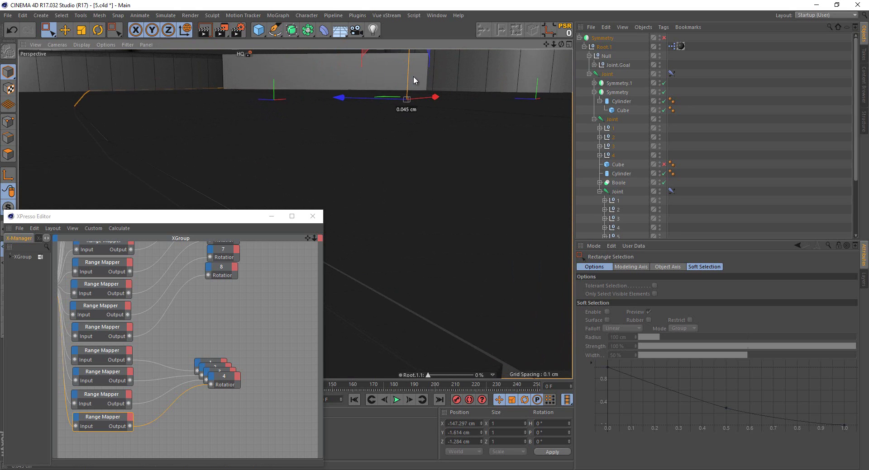
Close the XPresso editor and nudge the polygons back up in the front view
{"action": "middle_click", "coordinate": [424, 108]}
{"action": "middle_click", "coordinate": [474, 285]}
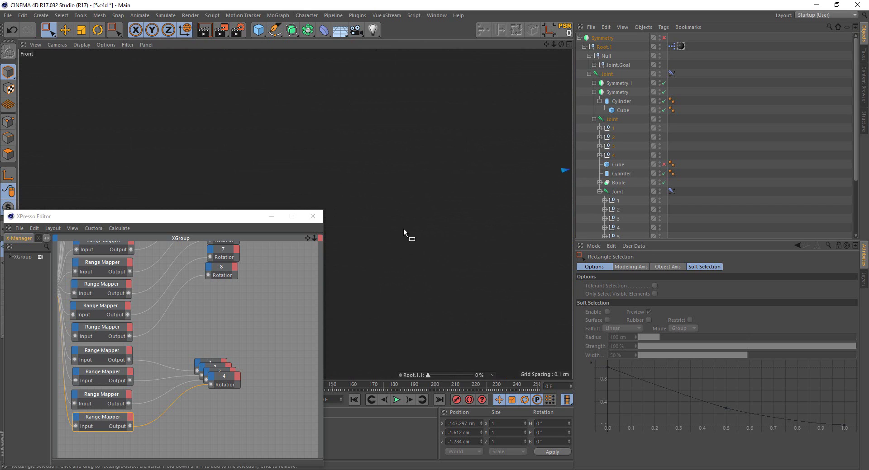
{"action": "middle_click_drag", "start_coordinate": [405, 234], "coordinate": [439, 240], "text": "alt"}
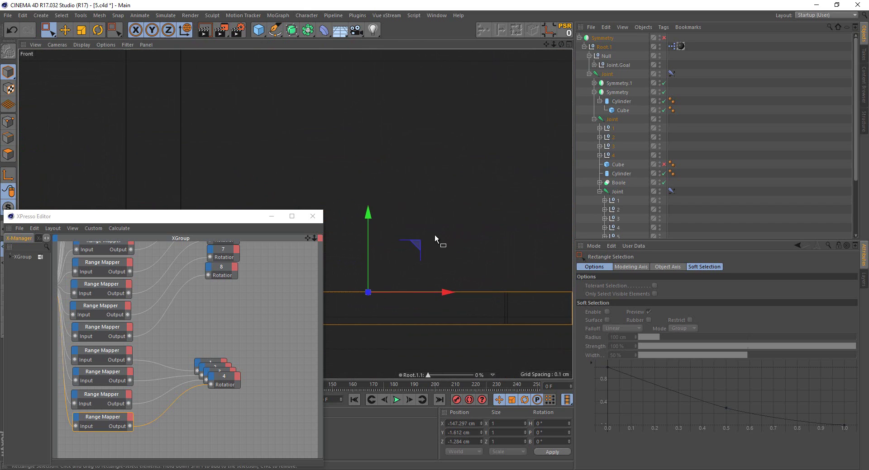
{"action": "left_click", "coordinate": [248, 225]}
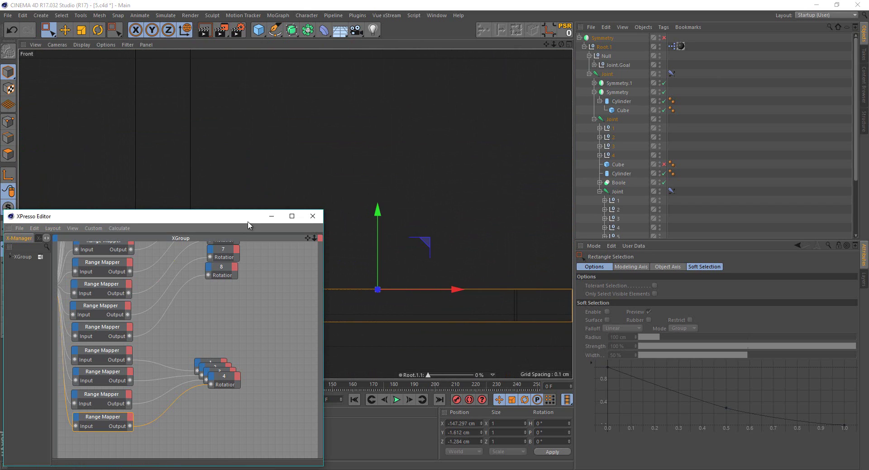
{"action": "left_click", "coordinate": [310, 218]}
{"action": "middle_click", "coordinate": [301, 250]}
{"action": "middle_click", "coordinate": [189, 254]}
{"action": "middle_click", "coordinate": [268, 257]}
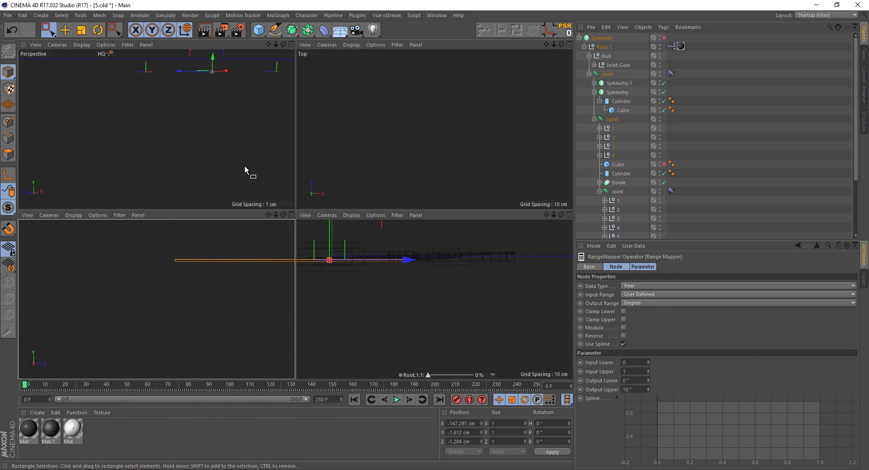
{"action": "middle_click", "coordinate": [229, 129]}
{"action": "middle_click", "coordinate": [305, 175]}
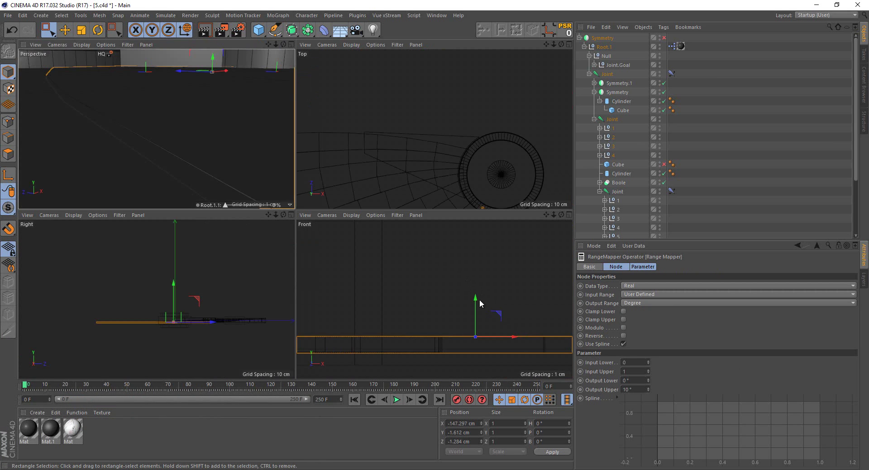
{"action": "left_click_drag", "start_coordinate": [480, 304], "coordinate": [476, 302]}
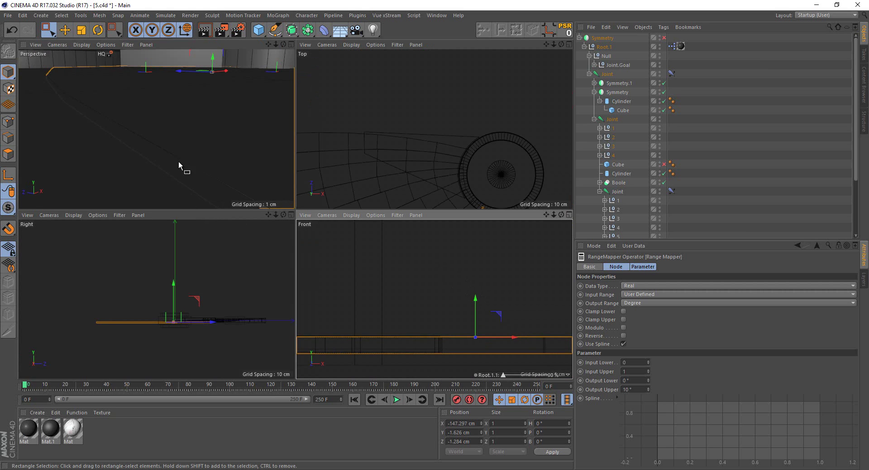
Deselect everything and orbit out to a high overview of the whole wing
{"action": "middle_click", "coordinate": [247, 160]}
{"action": "left_click", "coordinate": [247, 160]}
{"action": "scroll", "coordinate": [265, 182], "scroll_direction": "down", "scroll_amount": 10}
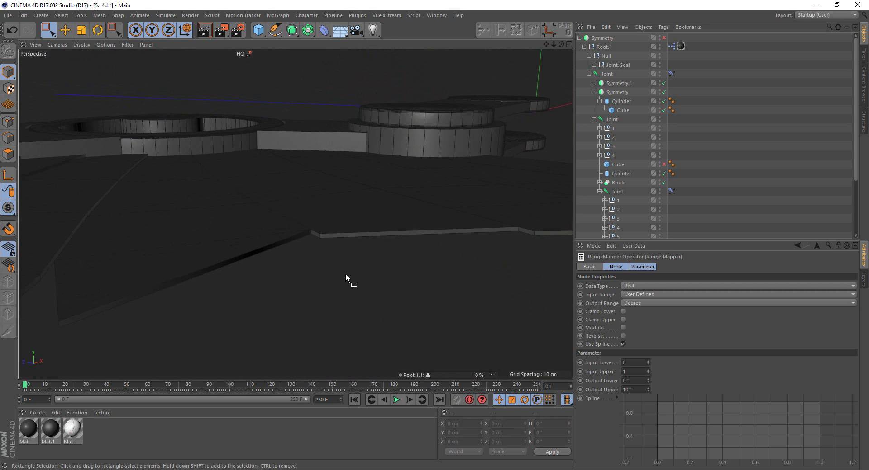
{"action": "mouse_move", "coordinate": [346, 273]}
{"action": "left_mouse_down", "text": "alt"}
{"action": "mouse_move", "coordinate": [284, 200]}
{"action": "mouse_move", "coordinate": [293, 240]}
{"action": "left_mouse_up", "text": "alt"}
{"action": "scroll", "coordinate": [337, 200], "scroll_direction": "down", "scroll_amount": 3}
{"action": "scroll", "coordinate": [337, 200], "scroll_direction": "down", "scroll_amount": 2}
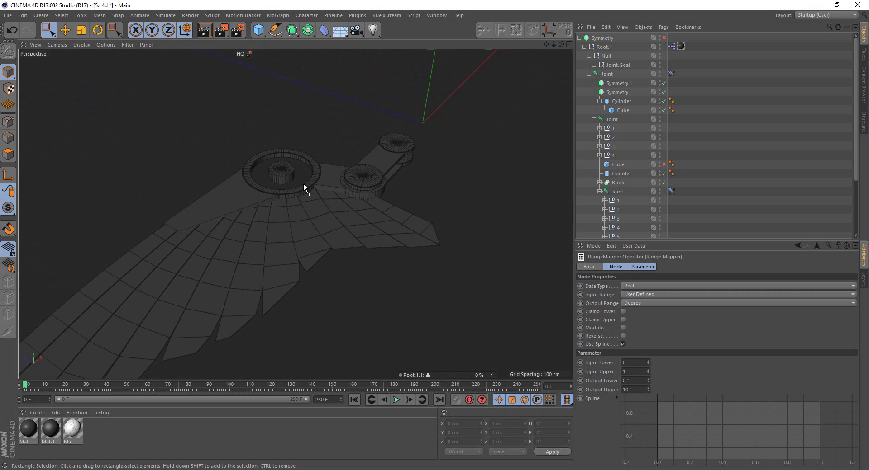
{"action": "mouse_move", "coordinate": [303, 182]}
{"action": "left_mouse_down", "text": "alt"}
{"action": "mouse_move", "coordinate": [278, 211]}
{"action": "mouse_move", "coordinate": [383, 303]}
{"action": "left_mouse_up", "text": "alt"}
Fold the wing partway and inspect the feathers from a low, close angle
{"action": "left_click_drag", "start_coordinate": [428, 376], "coordinate": [473, 378]}
{"action": "scroll", "coordinate": [407, 194], "scroll_direction": "up", "scroll_amount": 3}
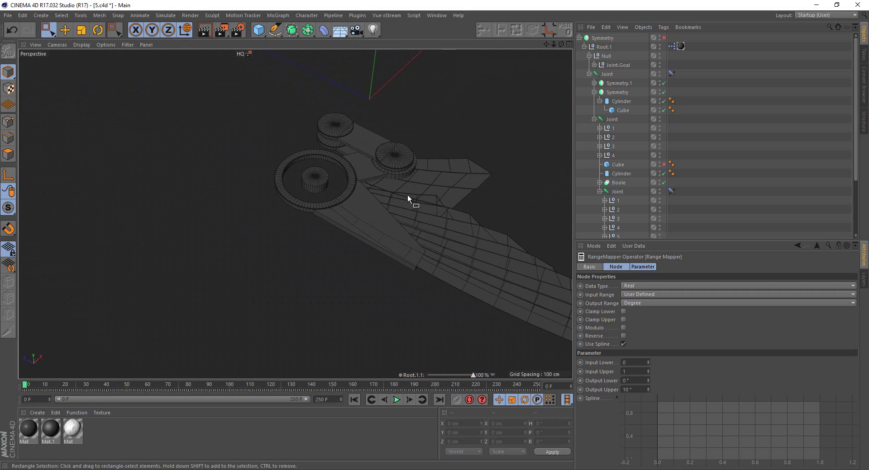
{"action": "scroll", "coordinate": [324, 212], "scroll_direction": "up", "scroll_amount": 2}
{"action": "left_click_drag", "start_coordinate": [323, 209], "coordinate": [391, 229], "text": "alt"}
{"action": "scroll", "coordinate": [429, 213], "scroll_direction": "up", "scroll_amount": 2}
{"action": "scroll", "coordinate": [354, 229], "scroll_direction": "up", "scroll_amount": 3}
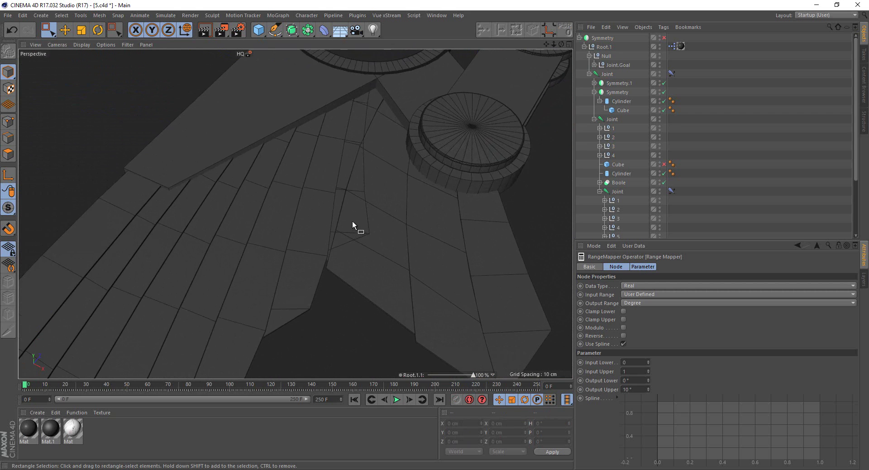
{"action": "scroll", "coordinate": [336, 243], "scroll_direction": "up", "scroll_amount": 2}
{"action": "left_click_drag", "start_coordinate": [336, 242], "coordinate": [354, 162], "text": "alt"}
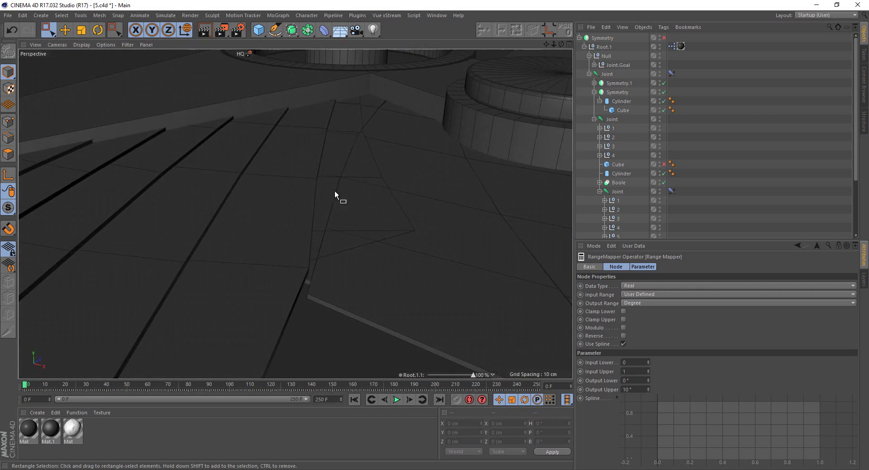
Undo repeatedly back to the 0% pose and a high overview of the wing
{"action": "key", "text": "ctrl+z"}
{"action": "key", "text": "ctrl+z"}
{"action": "key", "text": "ctrl+z"}
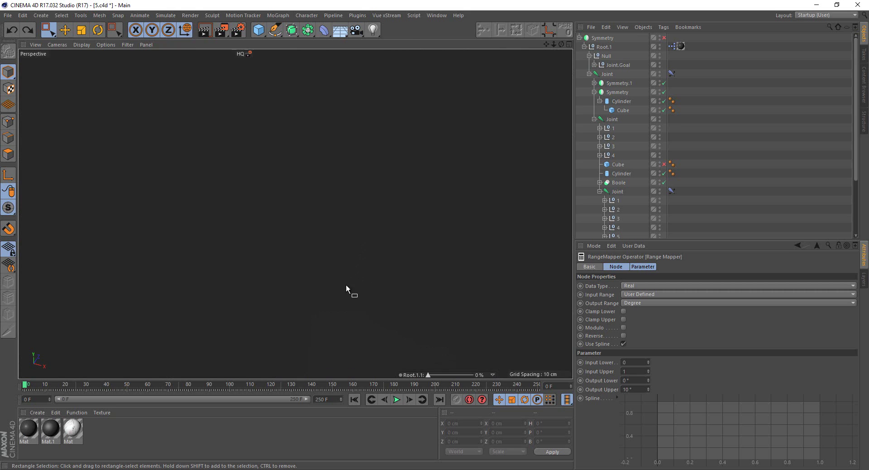
{"action": "key", "text": "ctrl+z"}
{"action": "key", "text": "ctrl+z"}
{"action": "middle_click", "coordinate": [265, 121]}
{"action": "middle_click", "coordinate": [262, 124]}
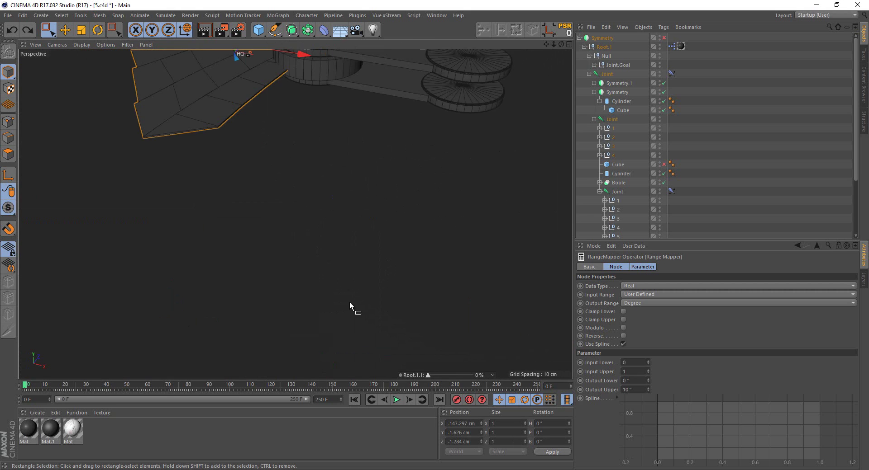
{"action": "key", "text": "ctrl+z"}
{"action": "key", "text": "ctrl+z"}
{"action": "key", "text": "ctrl+z"}
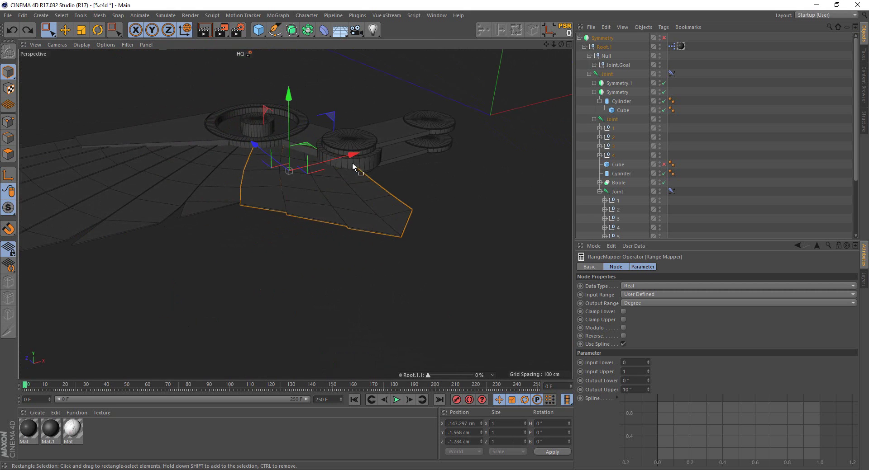
{"action": "key", "text": "ctrl+z"}
{"action": "key", "text": "ctrl+z"}
{"action": "key", "text": "ctrl+z"}
{"action": "key", "text": "ctrl+z"}
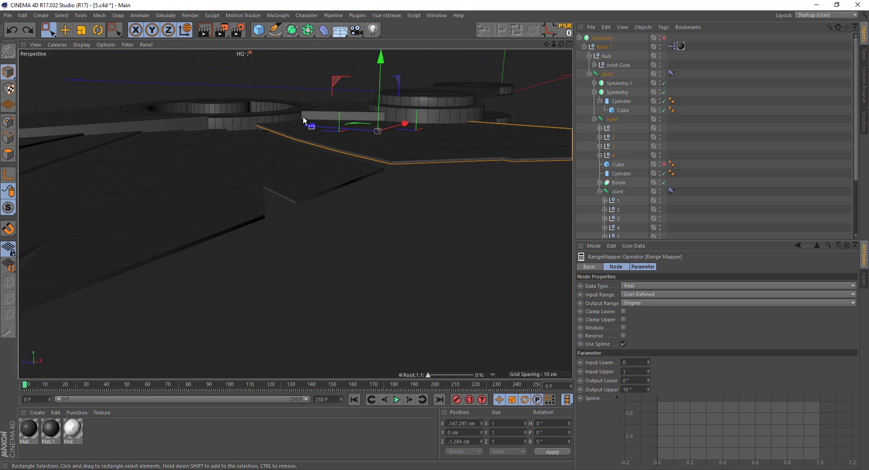
{"action": "key", "text": "ctrl+z"}
{"action": "key", "text": "ctrl+z"}
{"action": "key", "text": "ctrl+z"}
{"action": "key", "text": "ctrl+z"}
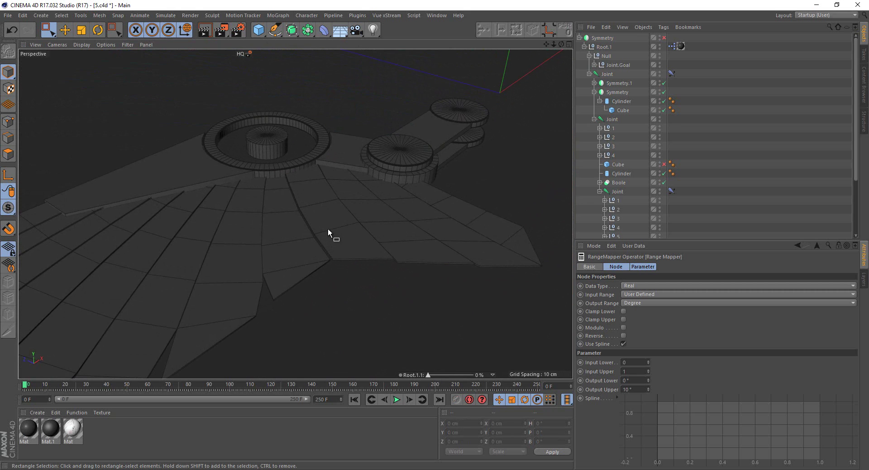
{"action": "key", "text": "ctrl+z"}
{"action": "key", "text": "ctrl+z"}
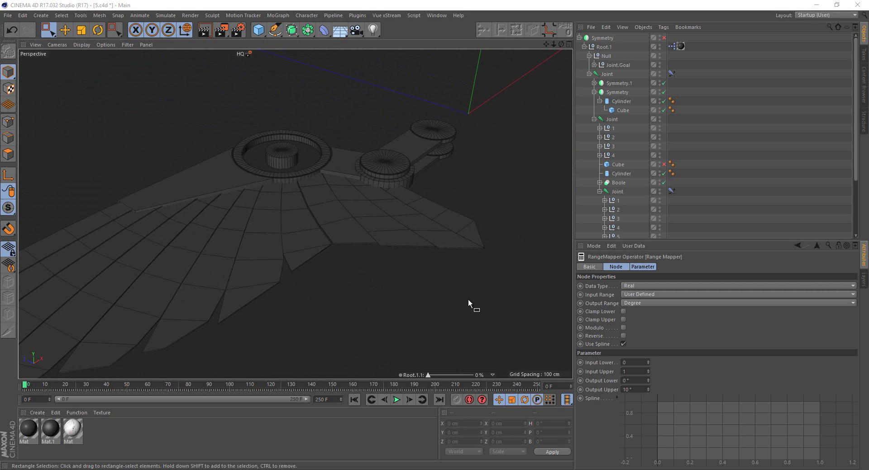
Scrub Root.1.1 through 23%, 41% and 75% toward 95%, orbiting to inspect feathers and hinge
{"action": "left_click_drag", "start_coordinate": [372, 203], "coordinate": [380, 294], "text": "alt"}
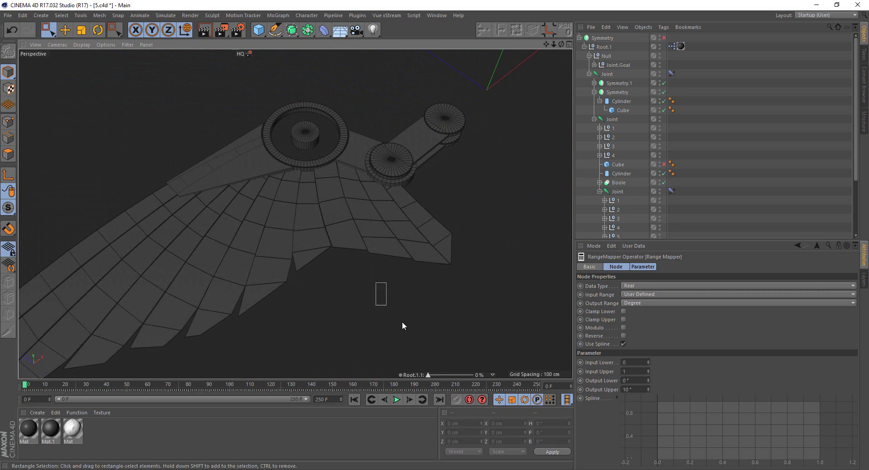
{"action": "mouse_move", "coordinate": [325, 207]}
{"action": "left_mouse_down", "text": "alt"}
{"action": "mouse_move", "coordinate": [337, 195]}
{"action": "mouse_move", "coordinate": [330, 232]}
{"action": "mouse_move", "coordinate": [300, 227]}
{"action": "mouse_move", "coordinate": [274, 180]}
{"action": "mouse_move", "coordinate": [284, 177]}
{"action": "mouse_move", "coordinate": [417, 313]}
{"action": "left_mouse_up", "text": "alt"}
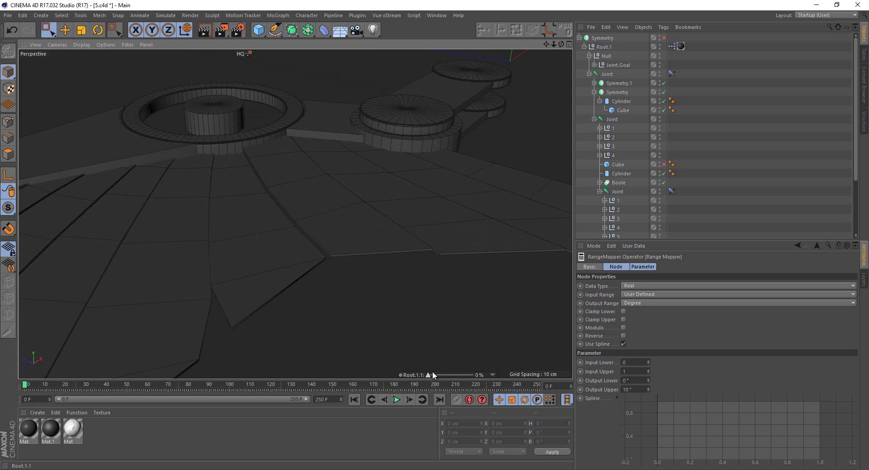
{"action": "left_click_drag", "start_coordinate": [431, 373], "coordinate": [440, 374]}
{"action": "mouse_move", "coordinate": [409, 244]}
{"action": "left_mouse_down", "text": "alt"}
{"action": "mouse_move", "coordinate": [385, 221]}
{"action": "mouse_move", "coordinate": [411, 263]}
{"action": "left_mouse_up", "text": "alt"}
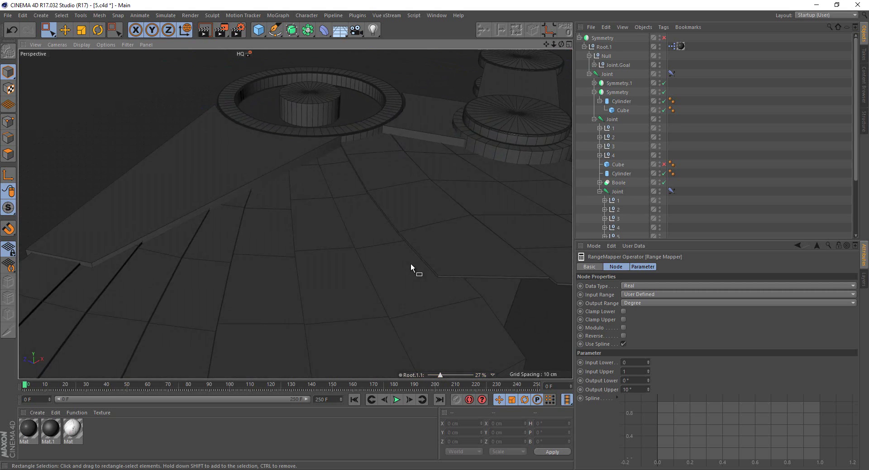
{"action": "left_click_drag", "start_coordinate": [445, 373], "coordinate": [454, 367]}
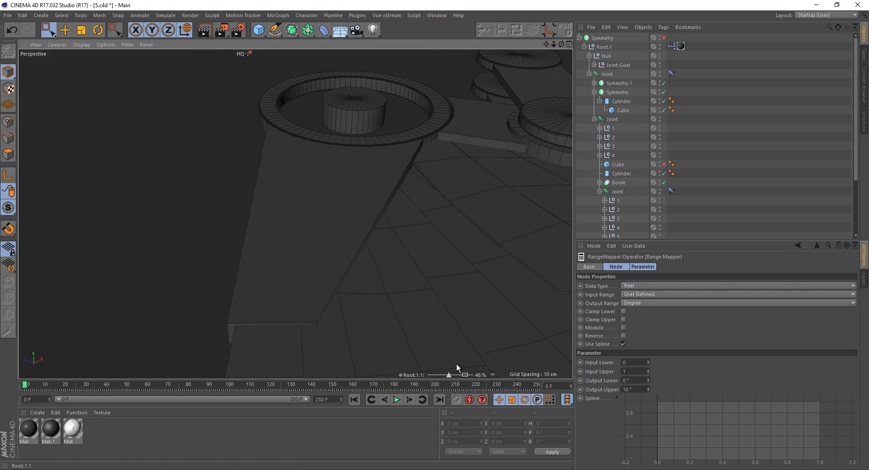
{"action": "mouse_move", "coordinate": [403, 285]}
{"action": "left_mouse_down", "text": "alt"}
{"action": "mouse_move", "coordinate": [296, 297]}
{"action": "mouse_move", "coordinate": [275, 256]}
{"action": "mouse_move", "coordinate": [278, 281]}
{"action": "left_mouse_up", "text": "alt"}
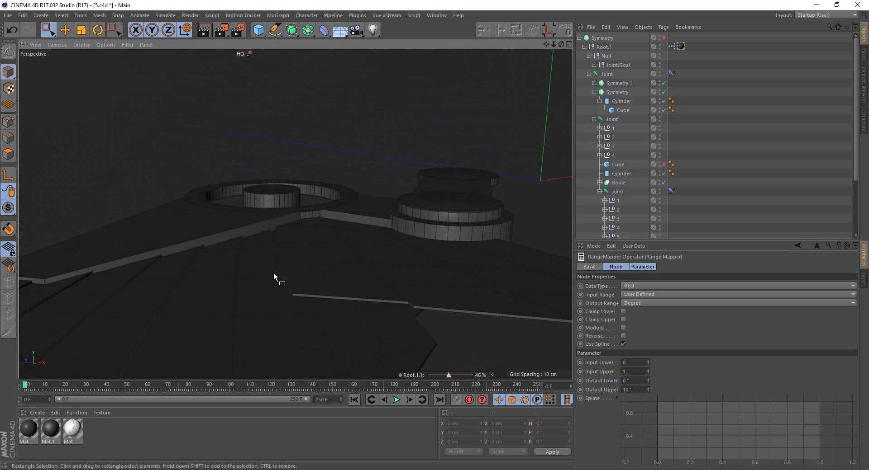
{"action": "left_click_drag", "start_coordinate": [448, 376], "coordinate": [466, 370]}
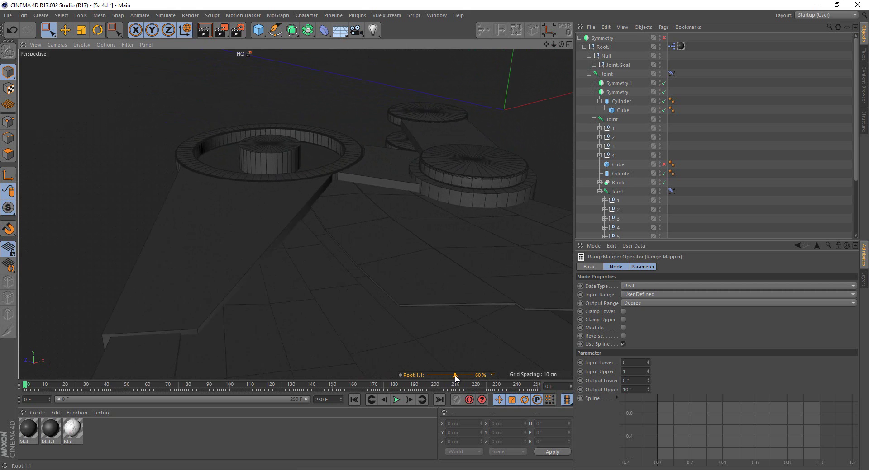
{"action": "mouse_move", "coordinate": [407, 334]}
{"action": "left_mouse_down", "text": "alt"}
{"action": "mouse_move", "coordinate": [359, 300]}
{"action": "mouse_move", "coordinate": [313, 289]}
{"action": "left_mouse_up", "text": "alt"}
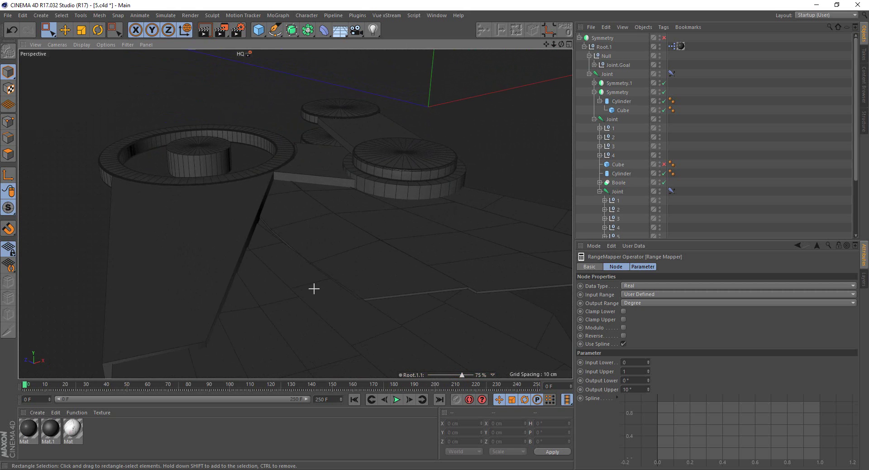
{"action": "left_click_drag", "start_coordinate": [261, 287], "coordinate": [344, 306], "text": "alt"}
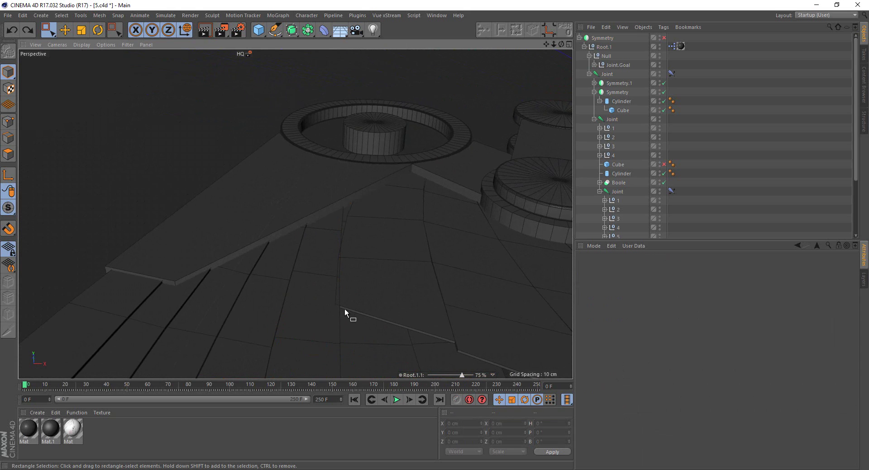
{"action": "mouse_move", "coordinate": [461, 375]}
{"action": "left_mouse_down"}
{"action": "mouse_move", "coordinate": [480, 376]}
{"action": "mouse_move", "coordinate": [278, 249]}
{"action": "mouse_move", "coordinate": [318, 240]}
{"action": "mouse_move", "coordinate": [466, 375]}
{"action": "left_mouse_up"}
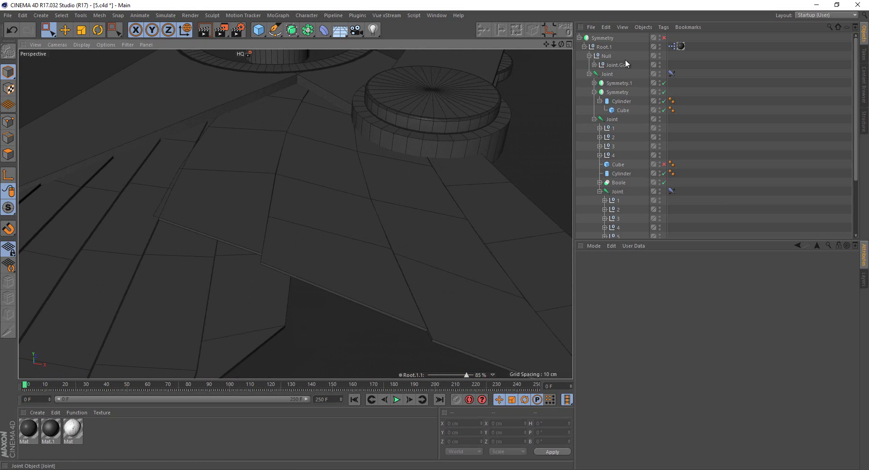
Open the wing's XPresso setup, select the four lower Range Mappers and give them a default spline
{"action": "double_click", "coordinate": [671, 46]}
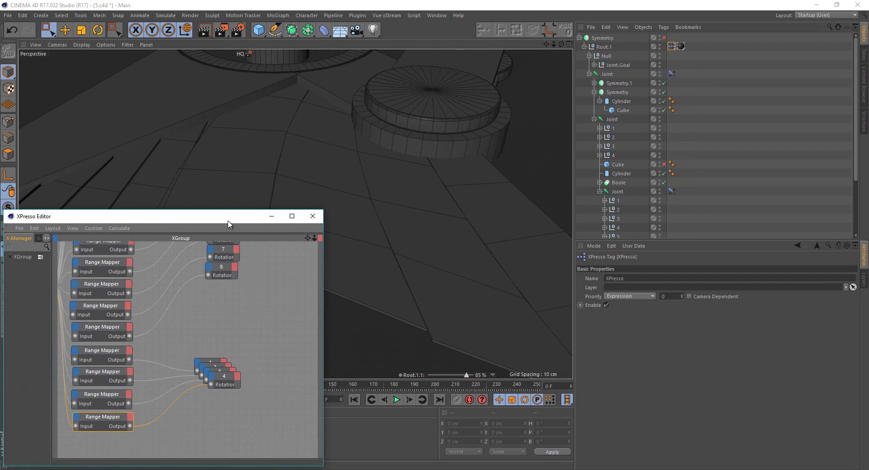
{"action": "mouse_move", "coordinate": [228, 224]}
{"action": "left_mouse_down"}
{"action": "mouse_move", "coordinate": [165, 314]}
{"action": "mouse_move", "coordinate": [174, 221]}
{"action": "left_mouse_up"}
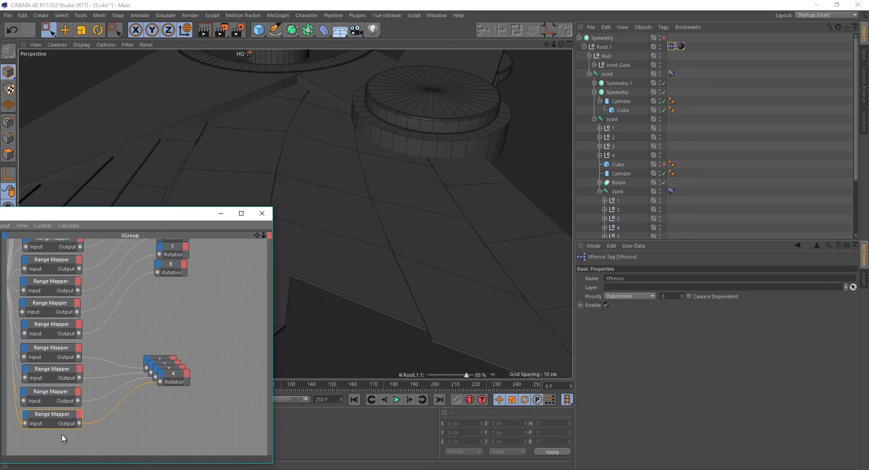
{"action": "left_click", "coordinate": [59, 435]}
{"action": "left_click_drag", "start_coordinate": [50, 348], "coordinate": [45, 346]}
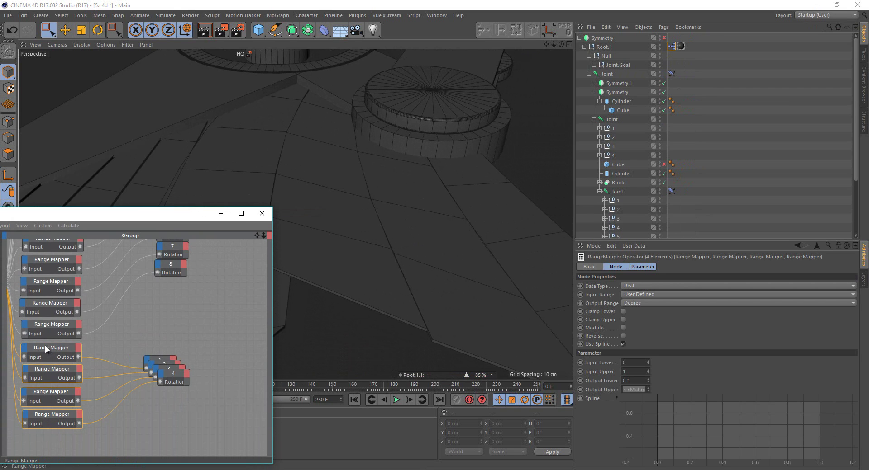
{"action": "left_click", "coordinate": [667, 443]}
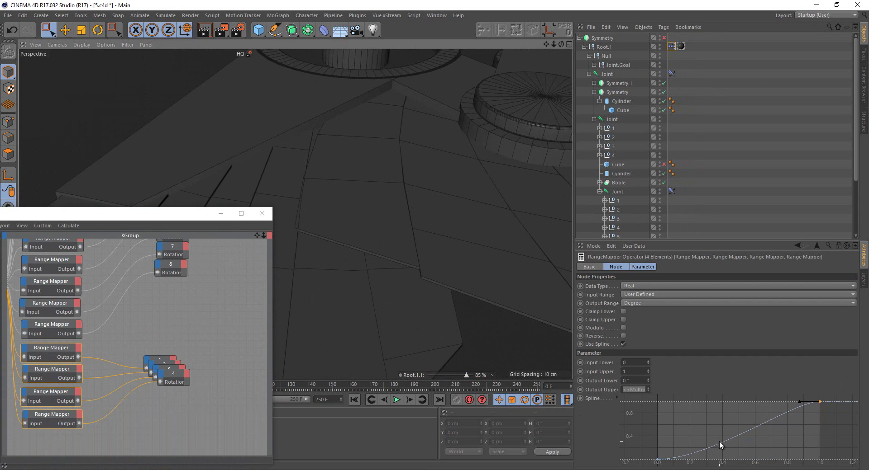
Add a raised spline point so the curve starts flat, then preview the fold at 100% and 83%
{"action": "mouse_move", "coordinate": [719, 445]}
{"action": "left_mouse_down"}
{"action": "mouse_move", "coordinate": [721, 457]}
{"action": "mouse_move", "coordinate": [736, 461]}
{"action": "mouse_move", "coordinate": [615, 458]}
{"action": "left_mouse_up"}
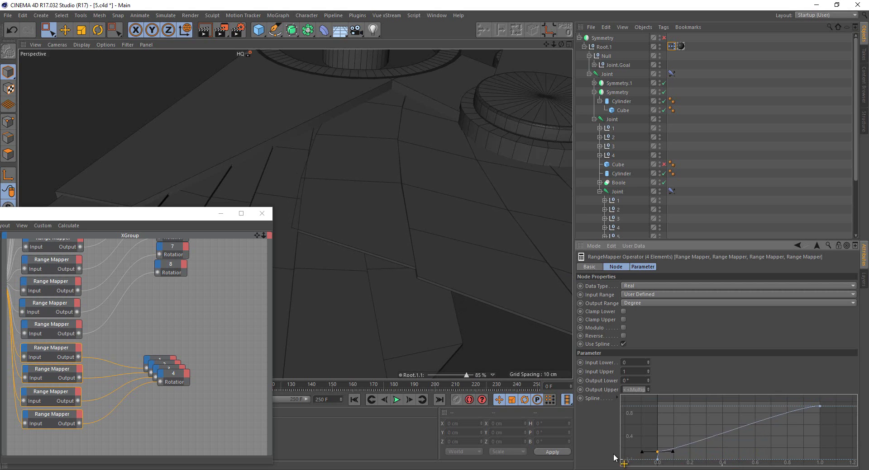
{"action": "mouse_move", "coordinate": [686, 448]}
{"action": "left_mouse_down"}
{"action": "mouse_move", "coordinate": [687, 411]}
{"action": "mouse_move", "coordinate": [703, 444]}
{"action": "left_mouse_up"}
{"action": "left_click_drag", "start_coordinate": [466, 375], "coordinate": [479, 392]}
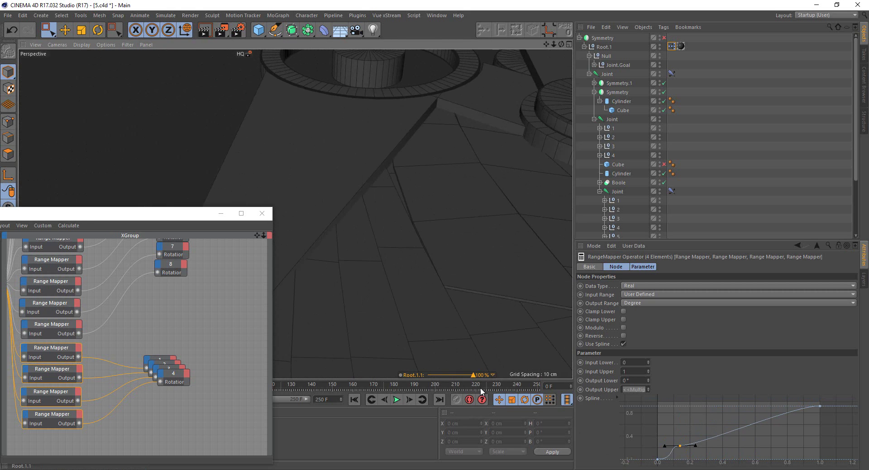
{"action": "left_click_drag", "start_coordinate": [479, 391], "coordinate": [466, 392]}
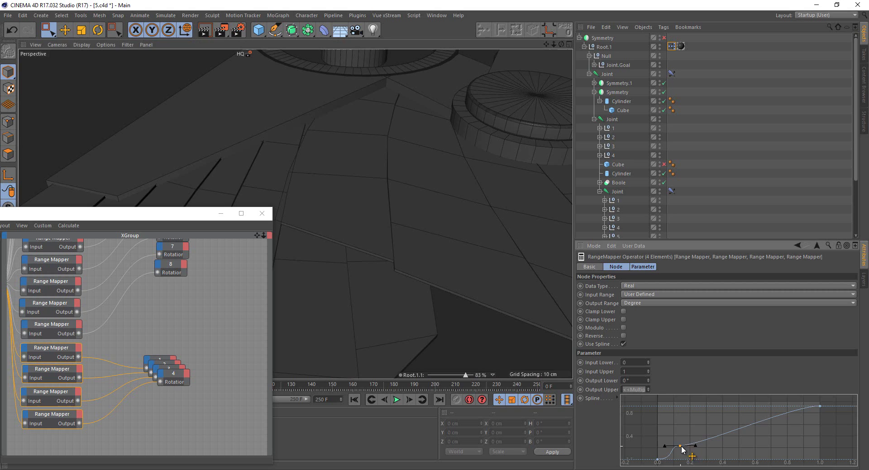
Reshape the spline into an S-curve with a flat top, check the pose at 88%, and close XPresso
{"action": "mouse_move", "coordinate": [682, 447]}
{"action": "left_mouse_down"}
{"action": "mouse_move", "coordinate": [773, 424]}
{"action": "mouse_move", "coordinate": [770, 404]}
{"action": "left_mouse_up"}
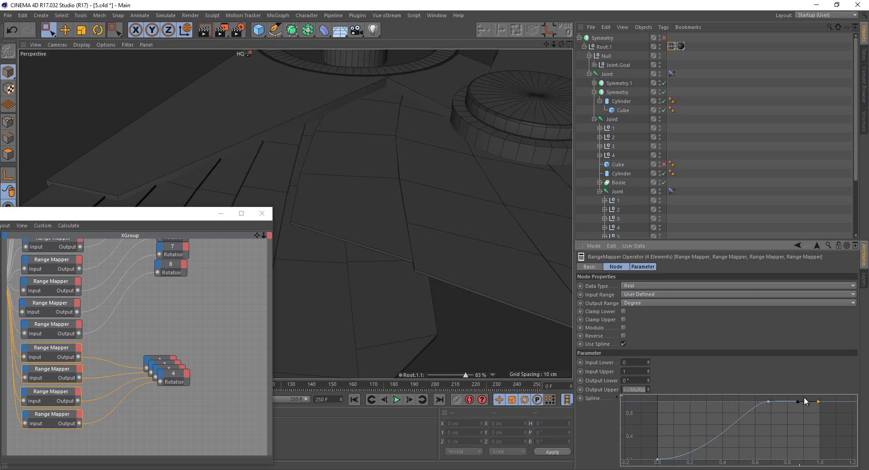
{"action": "left_click_drag", "start_coordinate": [819, 406], "coordinate": [816, 402]}
{"action": "left_click_drag", "start_coordinate": [806, 397], "coordinate": [808, 398]}
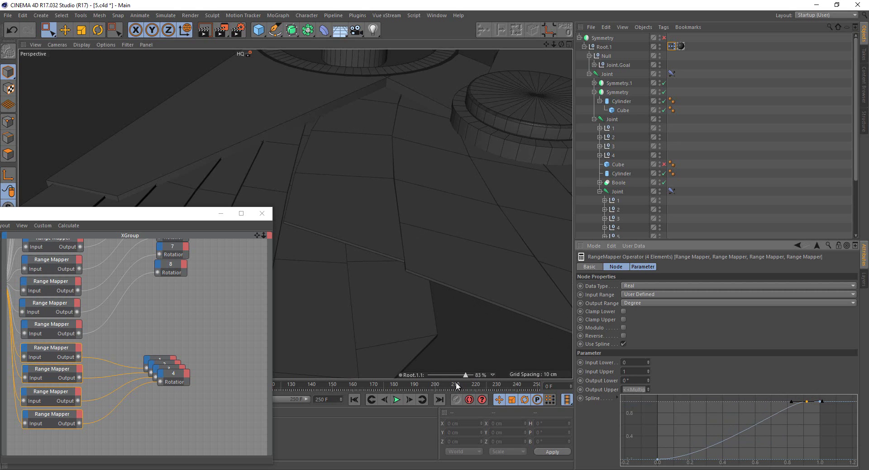
{"action": "left_click_drag", "start_coordinate": [466, 375], "coordinate": [458, 384]}
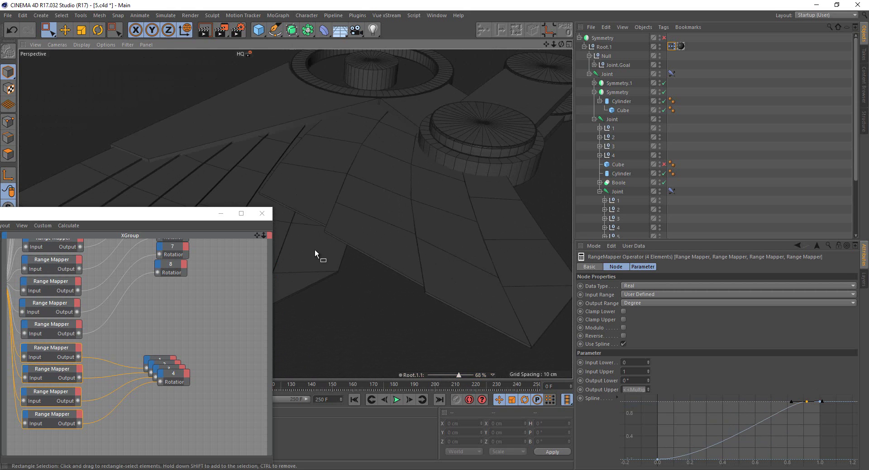
{"action": "left_click", "coordinate": [262, 213]}
{"action": "left_click_drag", "start_coordinate": [290, 194], "coordinate": [361, 302], "text": "alt"}
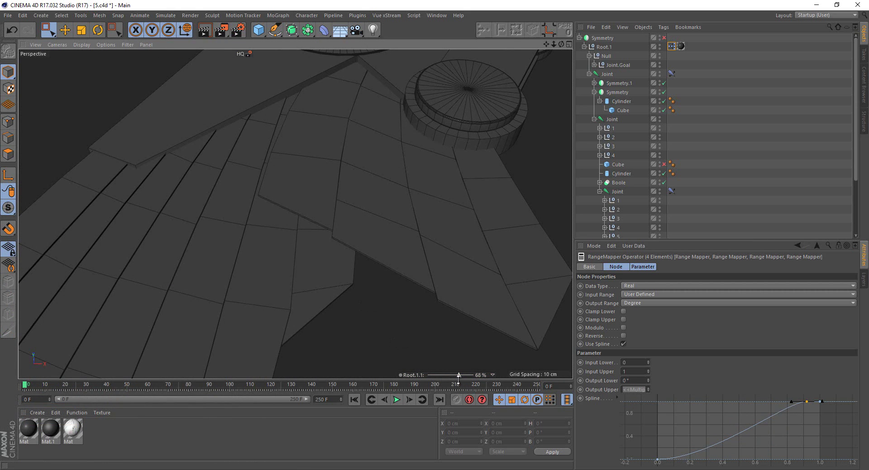
Test the fold at 73%, shift the top spline point slightly left, and fold back to 46%
{"action": "left_click_drag", "start_coordinate": [457, 380], "coordinate": [474, 375]}
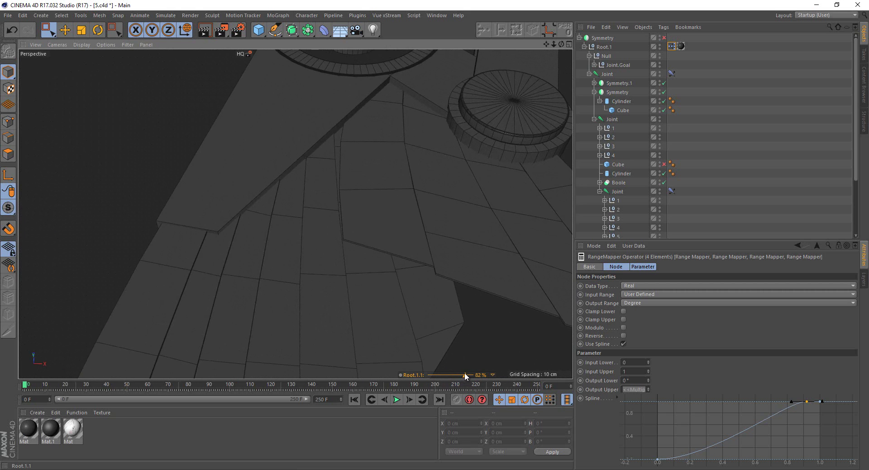
{"action": "left_click_drag", "start_coordinate": [804, 404], "coordinate": [797, 402]}
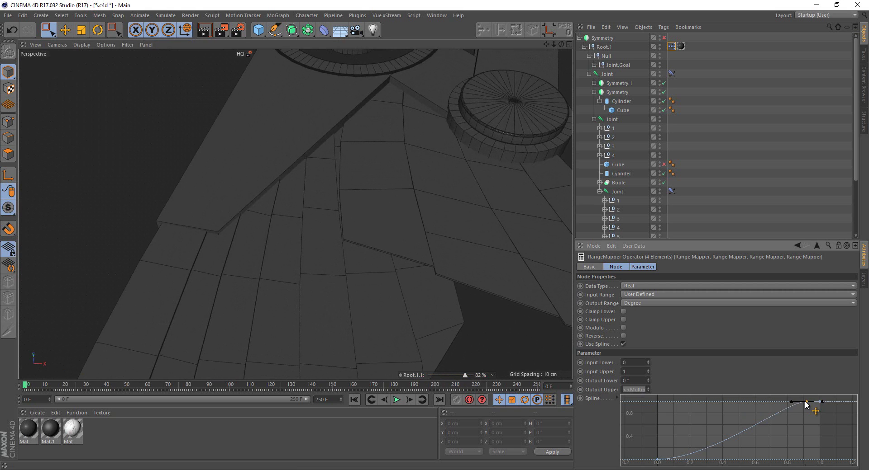
{"action": "scroll", "coordinate": [187, 206], "scroll_direction": "down", "scroll_amount": 5}
{"action": "scroll", "coordinate": [369, 190], "scroll_direction": "down", "scroll_amount": 2}
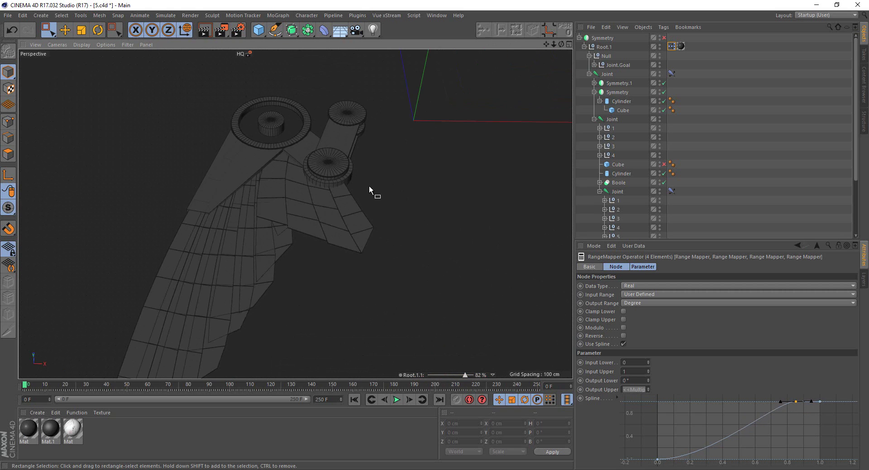
{"action": "left_click_drag", "start_coordinate": [318, 216], "coordinate": [301, 230], "text": "alt"}
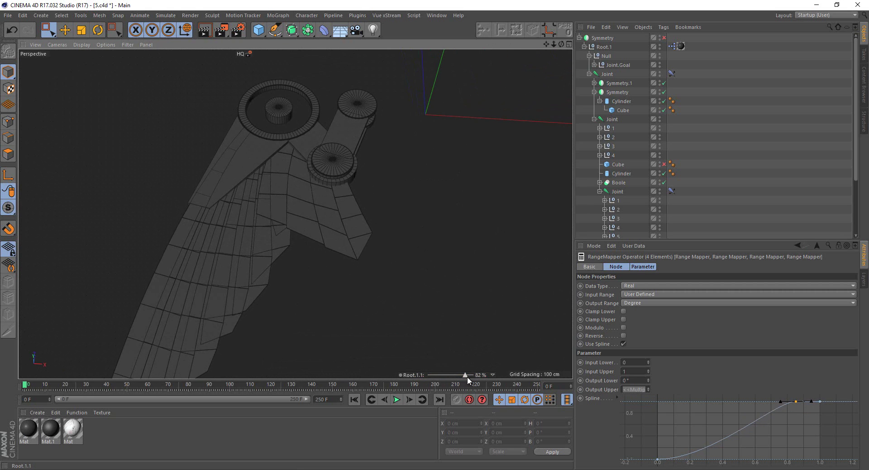
{"action": "mouse_move", "coordinate": [465, 376]}
{"action": "left_mouse_down"}
{"action": "mouse_move", "coordinate": [424, 366]}
{"action": "mouse_move", "coordinate": [476, 364]}
{"action": "left_mouse_up"}
Switch the viewport to plain Gouraud shading and view the smoothly shaded wing
{"action": "mouse_move", "coordinate": [469, 189]}
{"action": "left_mouse_down", "text": "alt"}
{"action": "mouse_move", "coordinate": [254, 182]}
{"action": "mouse_move", "coordinate": [332, 188]}
{"action": "mouse_move", "coordinate": [80, 57]}
{"action": "left_mouse_up", "text": "alt"}
{"action": "left_click", "coordinate": [81, 45]}
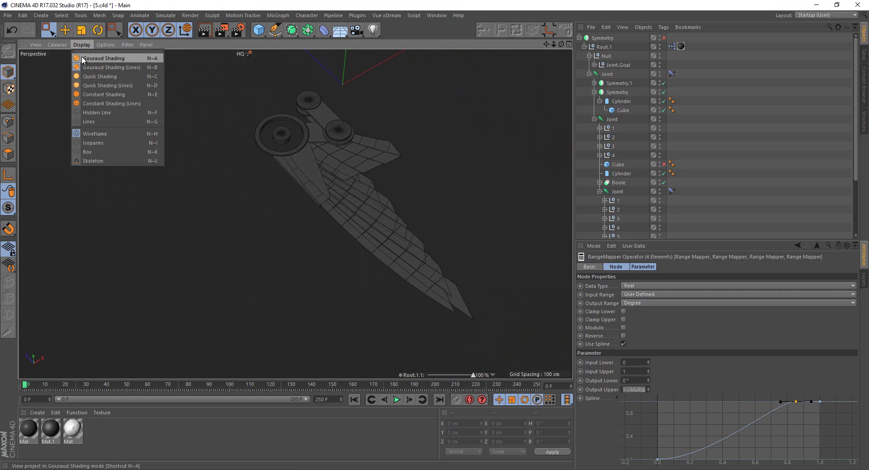
{"action": "left_click", "coordinate": [90, 53]}
{"action": "mouse_move", "coordinate": [316, 232]}
{"action": "left_mouse_down", "text": "alt"}
{"action": "mouse_move", "coordinate": [254, 194]}
{"action": "mouse_move", "coordinate": [225, 221]}
{"action": "left_mouse_up", "text": "alt"}
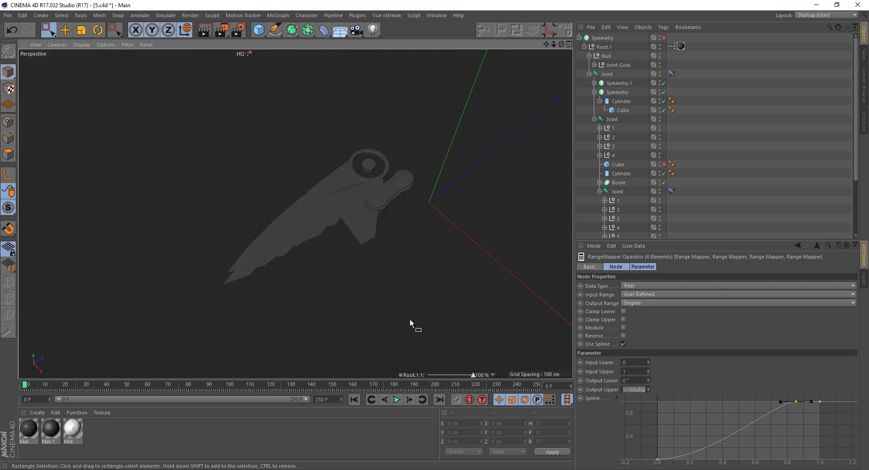
Enable Symmetry to show the mirrored wing pair, then unfold and partly fold them
{"action": "left_click", "coordinate": [664, 38]}
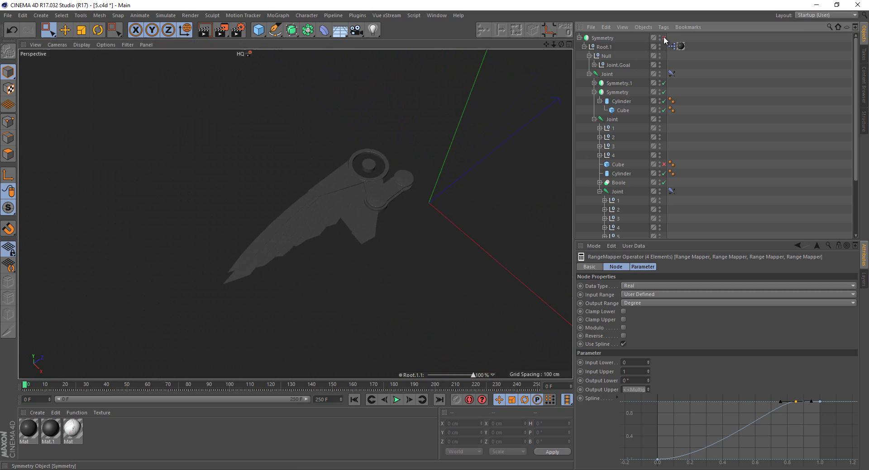
{"action": "mouse_move", "coordinate": [367, 229]}
{"action": "left_mouse_down", "text": "alt"}
{"action": "mouse_move", "coordinate": [397, 239]}
{"action": "mouse_move", "coordinate": [443, 228]}
{"action": "left_mouse_up", "text": "alt"}
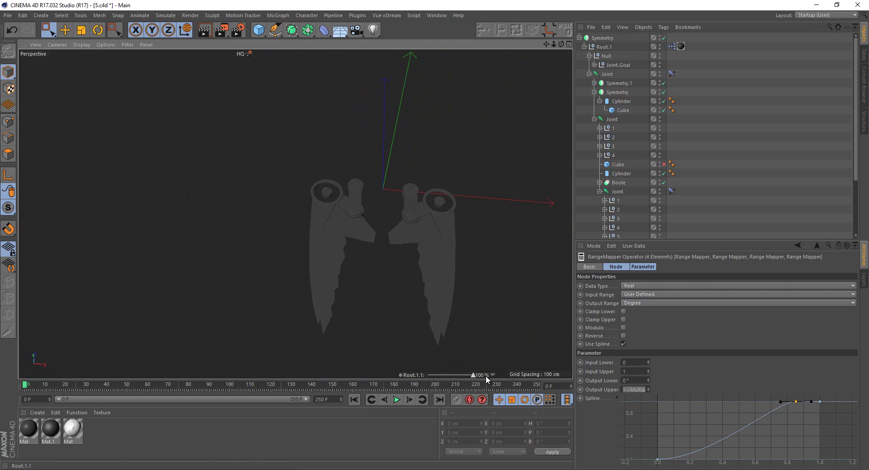
{"action": "left_click_drag", "start_coordinate": [474, 379], "coordinate": [426, 376]}
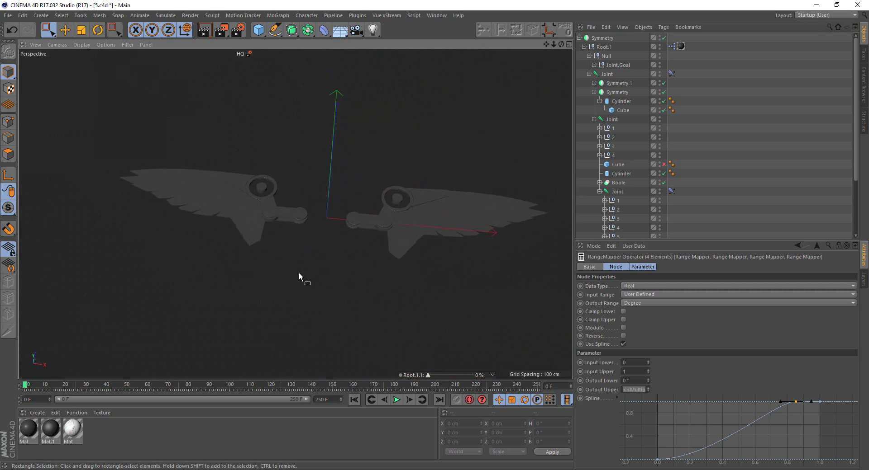
{"action": "scroll", "coordinate": [248, 252], "scroll_direction": "up", "scroll_amount": 2}
{"action": "scroll", "coordinate": [246, 257], "scroll_direction": "up", "scroll_amount": 3}
{"action": "mouse_move", "coordinate": [219, 234]}
{"action": "left_mouse_down", "text": "alt"}
{"action": "mouse_move", "coordinate": [236, 209]}
{"action": "mouse_move", "coordinate": [282, 231]}
{"action": "left_mouse_up", "text": "alt"}
{"action": "mouse_move", "coordinate": [428, 376]}
{"action": "left_mouse_down"}
{"action": "mouse_move", "coordinate": [473, 375]}
{"action": "mouse_move", "coordinate": [425, 364]}
{"action": "left_mouse_up"}
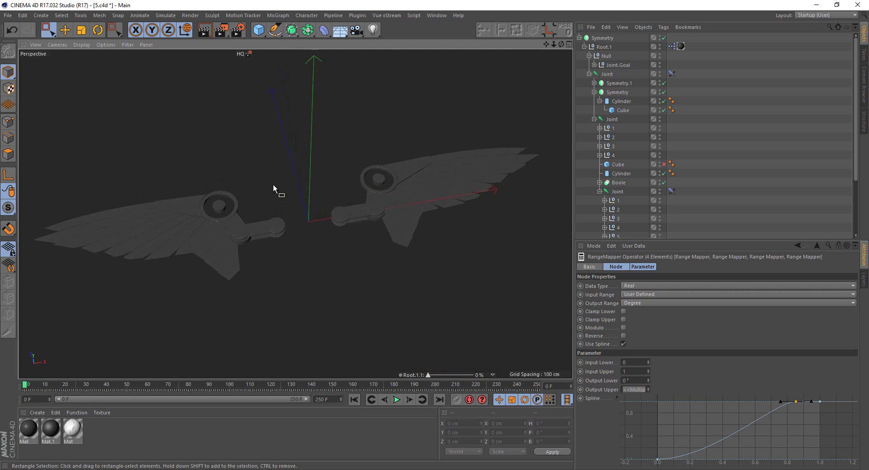
Zoom in on the hinge hub and select its Cylinder
{"action": "mouse_move", "coordinate": [273, 184]}
{"action": "left_mouse_down", "text": "alt"}
{"action": "mouse_move", "coordinate": [314, 175]}
{"action": "mouse_move", "coordinate": [295, 203]}
{"action": "mouse_move", "coordinate": [271, 163]}
{"action": "left_mouse_up", "text": "alt"}
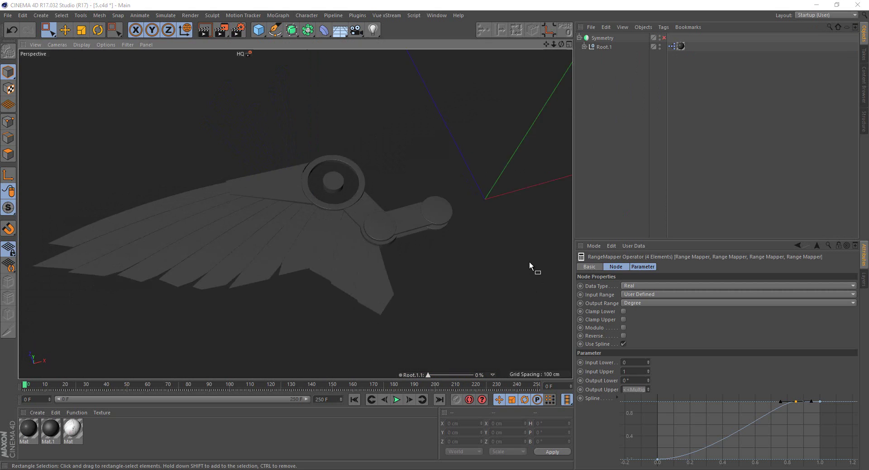
{"action": "scroll", "coordinate": [324, 253], "scroll_direction": "up", "scroll_amount": 2}
{"action": "scroll", "coordinate": [316, 246], "scroll_direction": "up", "scroll_amount": 2}
{"action": "scroll", "coordinate": [300, 208], "scroll_direction": "up", "scroll_amount": 3}
{"action": "scroll", "coordinate": [308, 173], "scroll_direction": "up", "scroll_amount": 3}
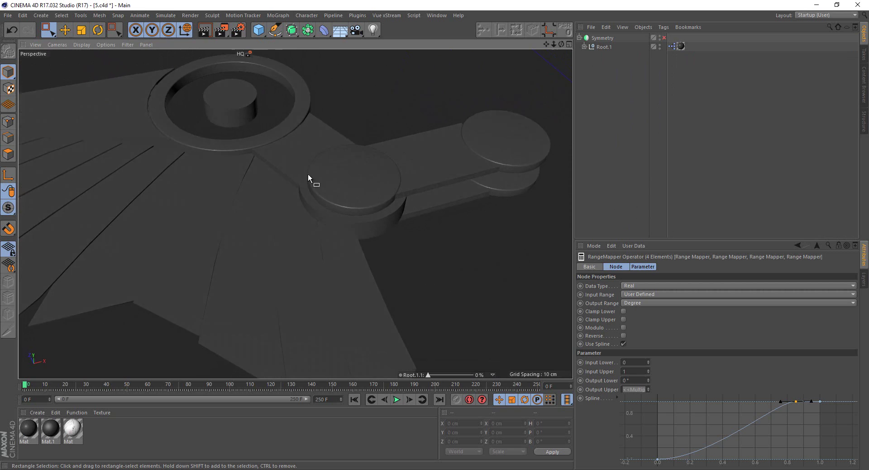
{"action": "mouse_move", "coordinate": [308, 176]}
{"action": "left_mouse_down", "text": "alt"}
{"action": "mouse_move", "coordinate": [325, 163]}
{"action": "mouse_move", "coordinate": [374, 207]}
{"action": "left_mouse_up", "text": "alt"}
{"action": "left_click", "coordinate": [373, 207]}
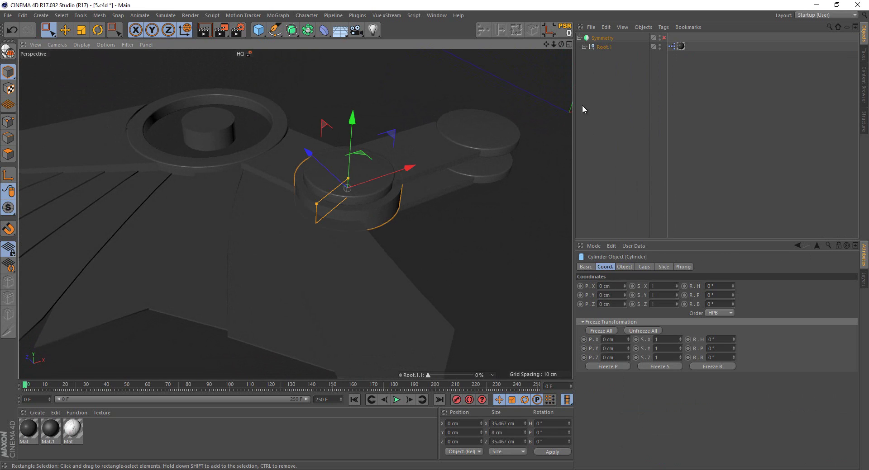
Replace Boole.1's old cube and tall cylinder cutters with a copy of the hub cylinder
{"action": "left_click", "coordinate": [584, 47]}
{"action": "left_click", "coordinate": [619, 183]}
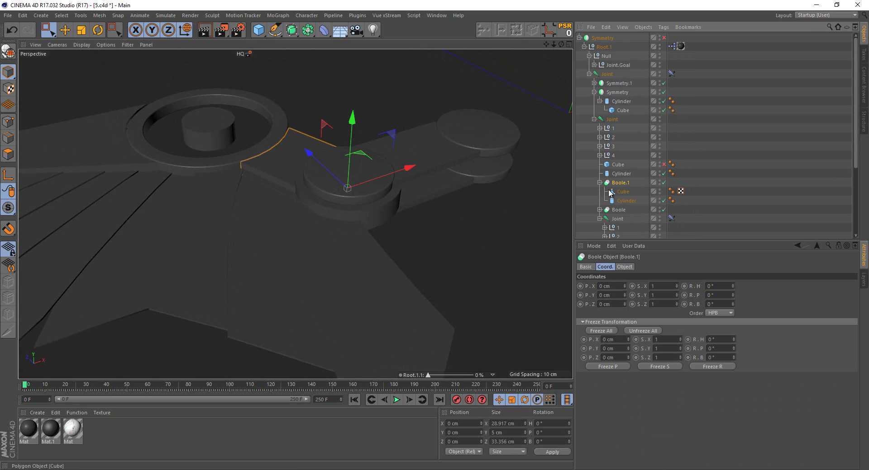
{"action": "left_click", "coordinate": [611, 193]}
{"action": "key", "text": "Delete"}
{"action": "left_click", "coordinate": [620, 192]}
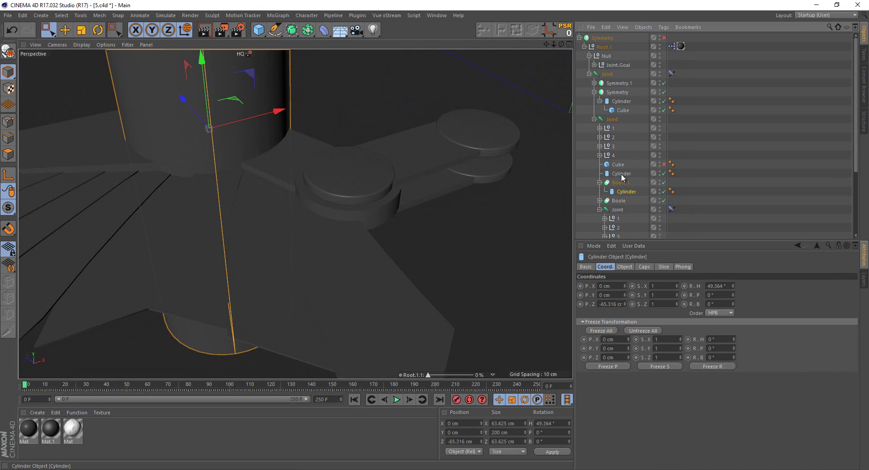
{"action": "key", "text": "ctrl+z"}
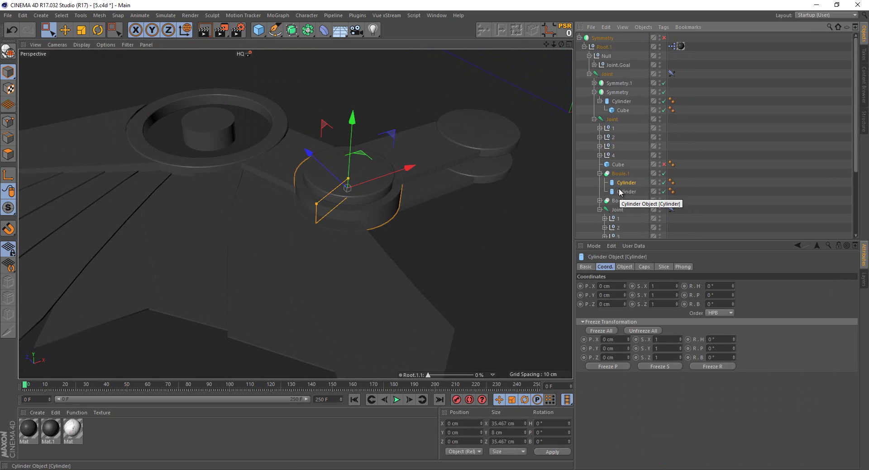
{"action": "left_click", "coordinate": [621, 192]}
{"action": "key", "text": "Delete"}
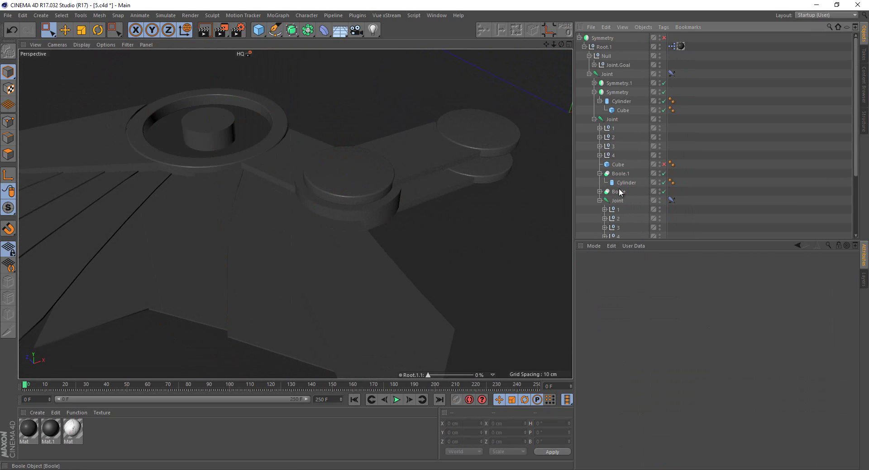
{"action": "left_click", "coordinate": [619, 183]}
Add a new cube inside Boole.1 with reset position and rotation and Size Y 1 cm
{"action": "left_click", "coordinate": [266, 28]}
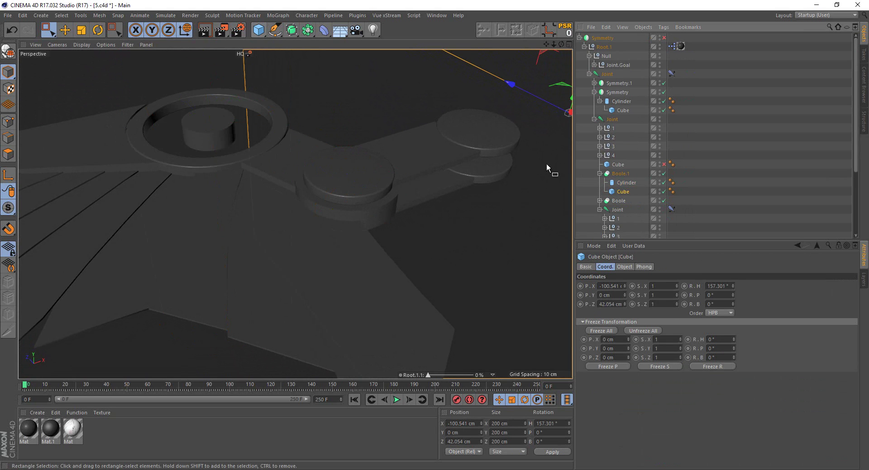
{"action": "left_click", "coordinate": [565, 36]}
{"action": "left_click", "coordinate": [623, 267]}
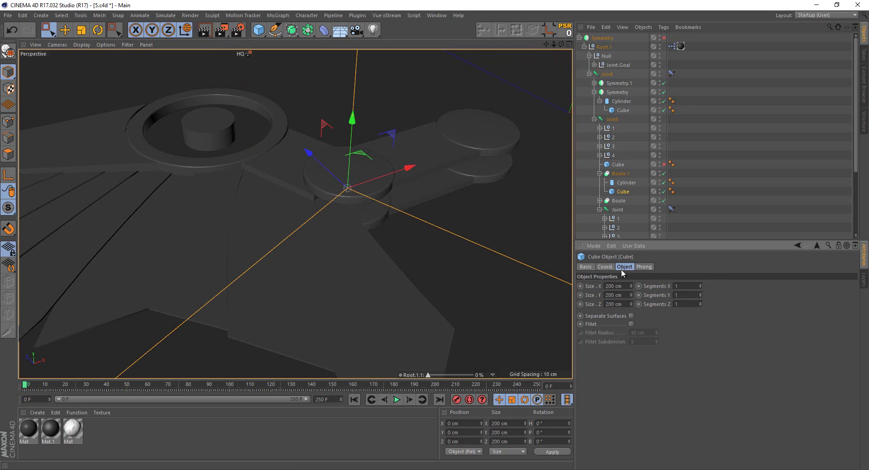
{"action": "type", "text": "1"}
{"action": "key", "text": "Return"}
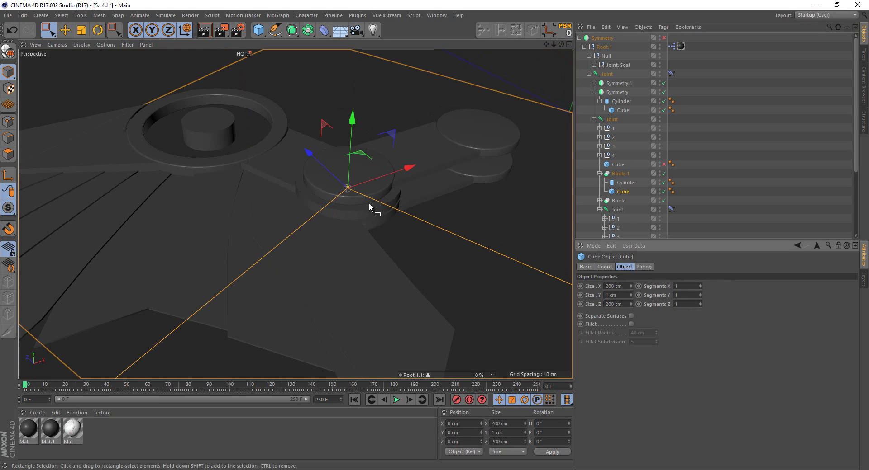
Scale the cube into a plate about 43.8 cm wide and 1.5 cm thick on the hub
{"action": "mouse_move", "coordinate": [352, 199]}
{"action": "left_mouse_down", "text": "alt"}
{"action": "mouse_move", "coordinate": [357, 205]}
{"action": "mouse_move", "coordinate": [312, 167]}
{"action": "mouse_move", "coordinate": [335, 178]}
{"action": "mouse_move", "coordinate": [345, 192]}
{"action": "mouse_move", "coordinate": [240, 132]}
{"action": "left_mouse_up", "text": "alt"}
{"action": "left_click", "coordinate": [83, 34]}
{"action": "left_click_drag", "start_coordinate": [284, 164], "coordinate": [432, 236]}
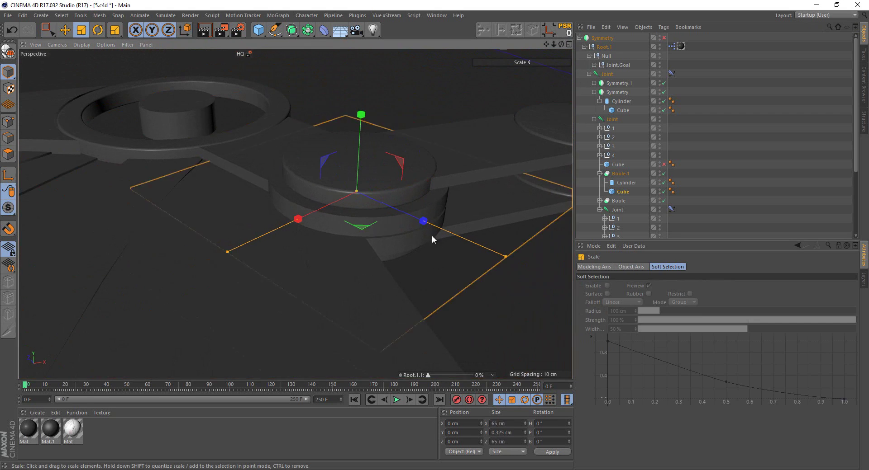
{"action": "left_click_drag", "start_coordinate": [357, 191], "coordinate": [360, 191]}
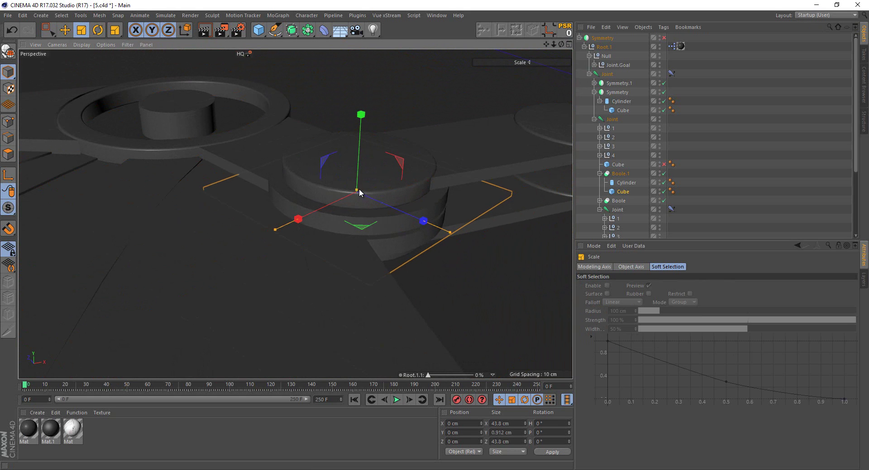
{"action": "mouse_move", "coordinate": [354, 231]}
{"action": "left_mouse_down", "text": "alt"}
{"action": "mouse_move", "coordinate": [363, 225]}
{"action": "mouse_move", "coordinate": [281, 178]}
{"action": "mouse_move", "coordinate": [287, 165]}
{"action": "mouse_move", "coordinate": [340, 204]}
{"action": "mouse_move", "coordinate": [393, 207]}
{"action": "left_mouse_up", "text": "alt"}
{"action": "mouse_move", "coordinate": [330, 189]}
{"action": "left_mouse_down", "text": "alt"}
{"action": "mouse_move", "coordinate": [242, 210]}
{"action": "mouse_move", "coordinate": [368, 192]}
{"action": "mouse_move", "coordinate": [411, 353]}
{"action": "mouse_move", "coordinate": [433, 374]}
{"action": "mouse_move", "coordinate": [500, 371]}
{"action": "left_mouse_up", "text": "alt"}
In the enlarged Top view, rotate the cutting plate about -16°
{"action": "middle_click", "coordinate": [461, 143]}
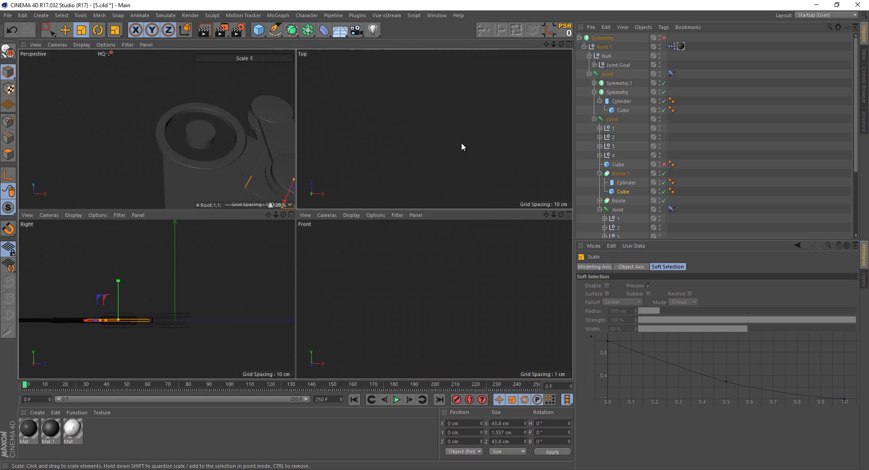
{"action": "middle_click", "coordinate": [460, 143]}
{"action": "key", "text": "0"}
{"action": "scroll", "coordinate": [407, 253], "scroll_direction": "up", "scroll_amount": 2}
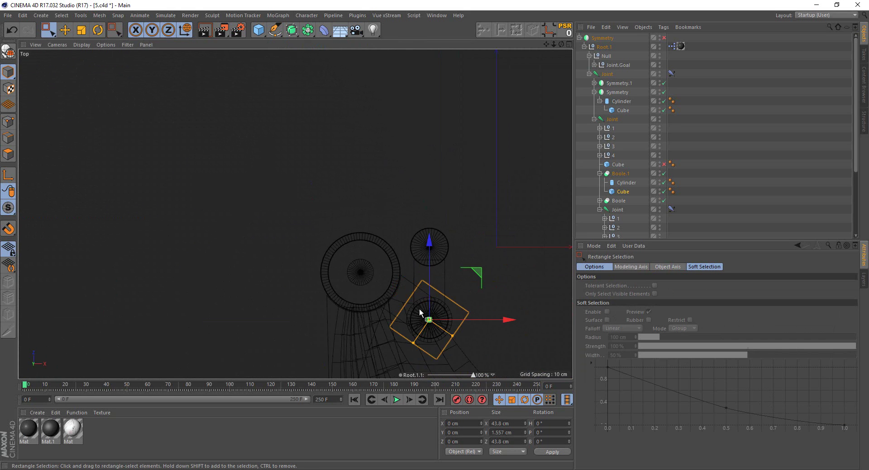
{"action": "scroll", "coordinate": [447, 308], "scroll_direction": "up", "scroll_amount": 3}
{"action": "scroll", "coordinate": [362, 204], "scroll_direction": "up", "scroll_amount": 3}
{"action": "scroll", "coordinate": [272, 136], "scroll_direction": "up", "scroll_amount": 2}
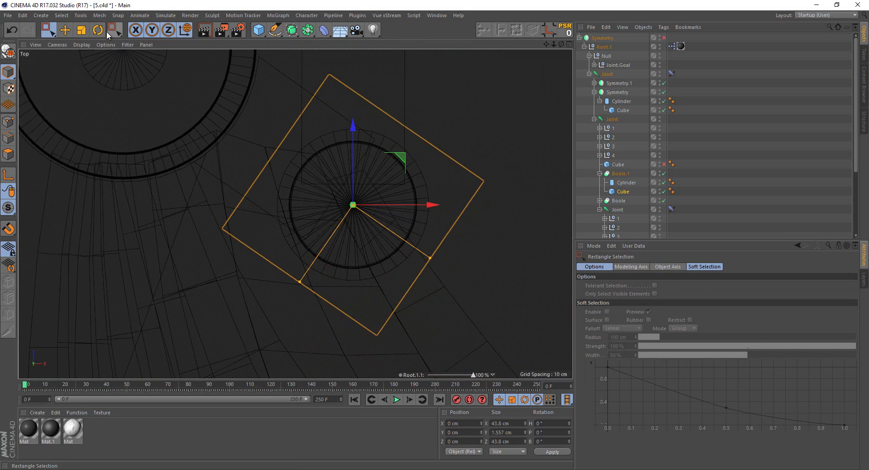
{"action": "key", "text": "r"}
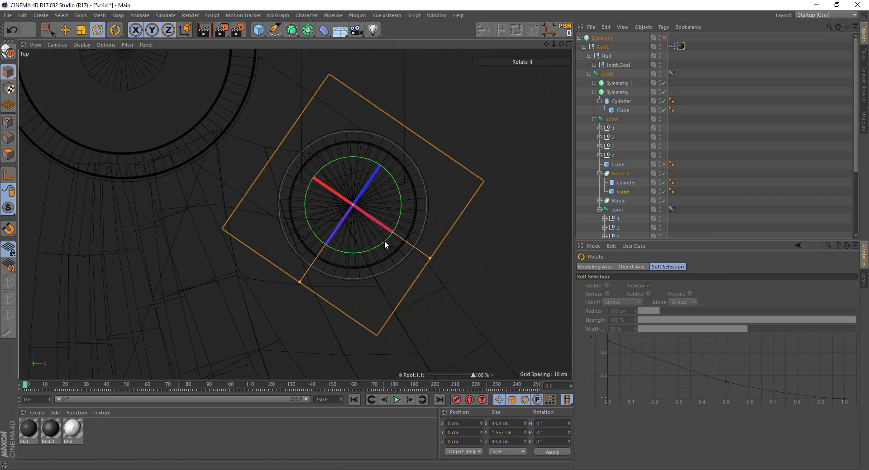
{"action": "left_click_drag", "start_coordinate": [386, 244], "coordinate": [393, 289]}
Slide the plate off-centre across the hub, fine-tuning its position in the perspective view
{"action": "key", "text": "0"}
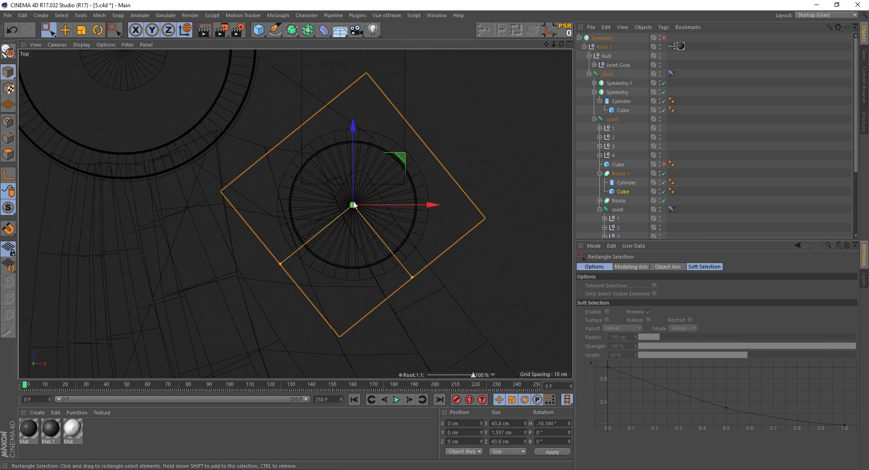
{"action": "mouse_move", "coordinate": [399, 154]}
{"action": "left_mouse_down"}
{"action": "mouse_move", "coordinate": [397, 224]}
{"action": "mouse_move", "coordinate": [344, 185]}
{"action": "left_mouse_up"}
{"action": "middle_click", "coordinate": [344, 185]}
{"action": "middle_click", "coordinate": [207, 101]}
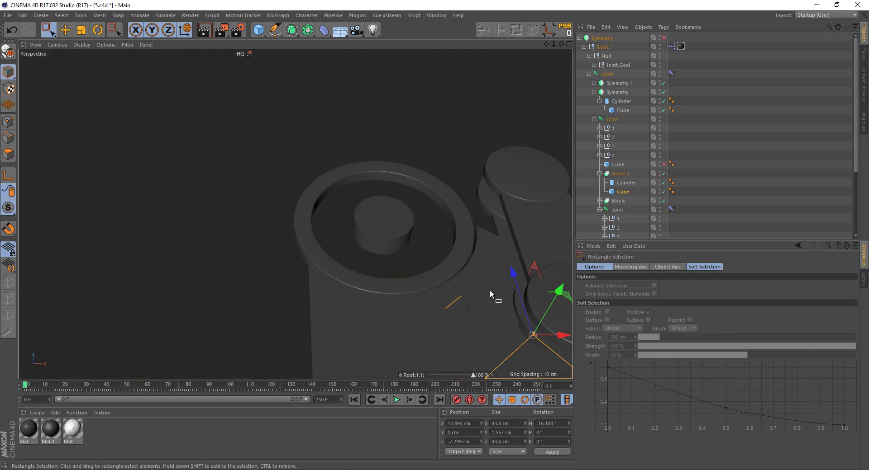
{"action": "mouse_move", "coordinate": [490, 289]}
{"action": "left_mouse_down", "text": "alt"}
{"action": "mouse_move", "coordinate": [561, 246]}
{"action": "mouse_move", "coordinate": [269, 297]}
{"action": "mouse_move", "coordinate": [233, 281]}
{"action": "mouse_move", "coordinate": [200, 281]}
{"action": "mouse_move", "coordinate": [238, 316]}
{"action": "mouse_move", "coordinate": [436, 337]}
{"action": "left_mouse_up", "text": "alt"}
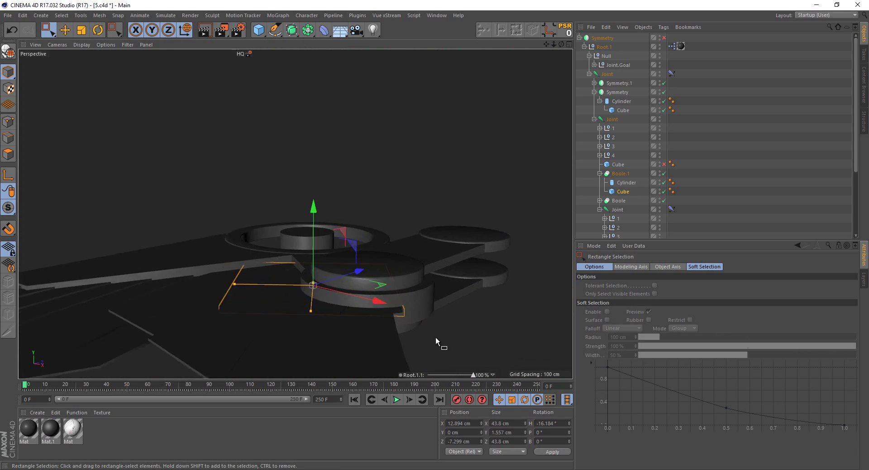
{"action": "scroll", "coordinate": [436, 341], "scroll_direction": "up", "scroll_amount": 3}
{"action": "left_click_drag", "start_coordinate": [290, 267], "coordinate": [277, 250]}
{"action": "mouse_move", "coordinate": [294, 217]}
{"action": "left_mouse_down"}
{"action": "mouse_move", "coordinate": [283, 222]}
{"action": "mouse_move", "coordinate": [433, 241]}
{"action": "left_mouse_up"}
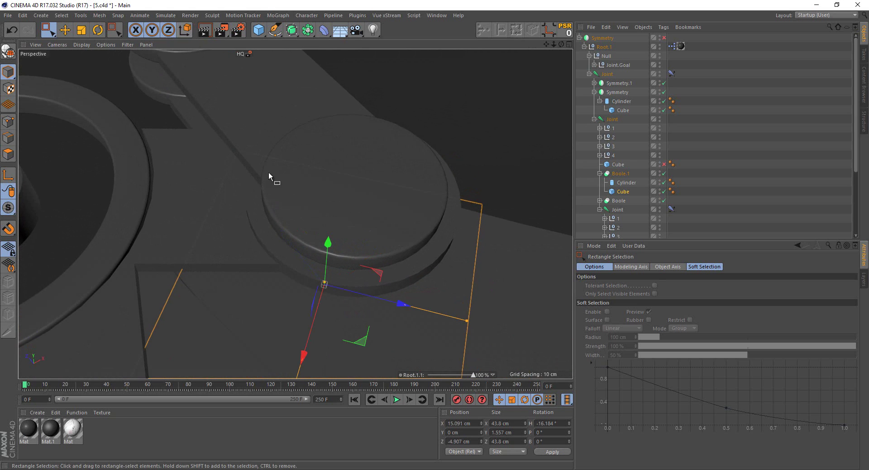
{"action": "mouse_move", "coordinate": [346, 287]}
{"action": "left_mouse_down"}
{"action": "mouse_move", "coordinate": [332, 163]}
{"action": "mouse_move", "coordinate": [300, 150]}
{"action": "mouse_move", "coordinate": [439, 387]}
{"action": "mouse_move", "coordinate": [354, 234]}
{"action": "mouse_move", "coordinate": [360, 178]}
{"action": "mouse_move", "coordinate": [443, 188]}
{"action": "mouse_move", "coordinate": [398, 223]}
{"action": "mouse_move", "coordinate": [335, 200]}
{"action": "left_mouse_up"}
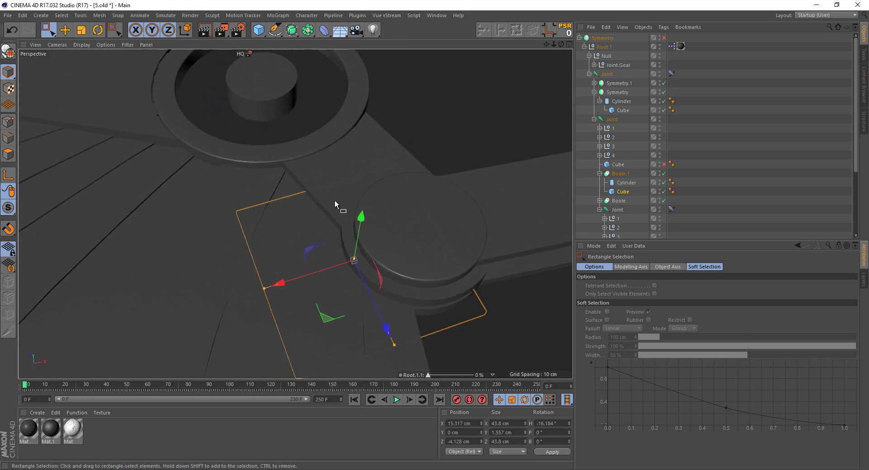
Select the Boole object and orbit around to inspect the cut hinge
{"action": "left_click", "coordinate": [608, 203]}
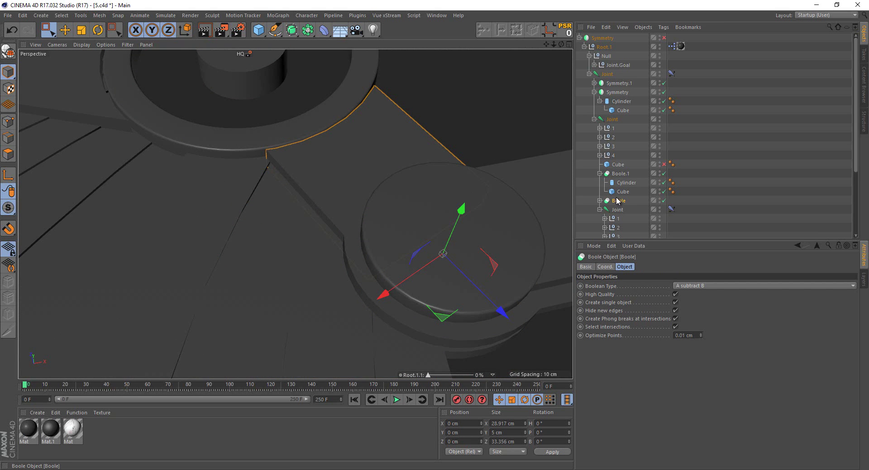
{"action": "mouse_move", "coordinate": [343, 158]}
{"action": "left_mouse_down", "text": "alt"}
{"action": "mouse_move", "coordinate": [319, 143]}
{"action": "mouse_move", "coordinate": [324, 272]}
{"action": "mouse_move", "coordinate": [355, 251]}
{"action": "mouse_move", "coordinate": [335, 129]}
{"action": "mouse_move", "coordinate": [333, 157]}
{"action": "mouse_move", "coordinate": [406, 177]}
{"action": "left_mouse_up", "text": "alt"}
{"action": "left_click", "coordinate": [410, 108]}
{"action": "mouse_move", "coordinate": [410, 107]}
{"action": "left_mouse_down", "text": "alt"}
{"action": "mouse_move", "coordinate": [322, 194]}
{"action": "mouse_move", "coordinate": [336, 146]}
{"action": "mouse_move", "coordinate": [332, 166]}
{"action": "left_mouse_up", "text": "alt"}
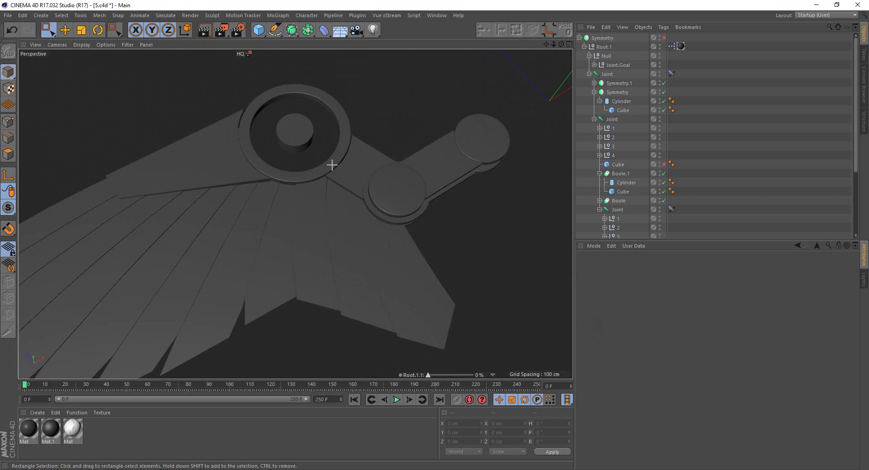
Select the ring Tube under the Joint group around the pivot
{"action": "left_click", "coordinate": [332, 164]}
{"action": "scroll", "coordinate": [625, 205], "scroll_direction": "down", "scroll_amount": 3}
{"action": "scroll", "coordinate": [618, 199], "scroll_direction": "down", "scroll_amount": 2}
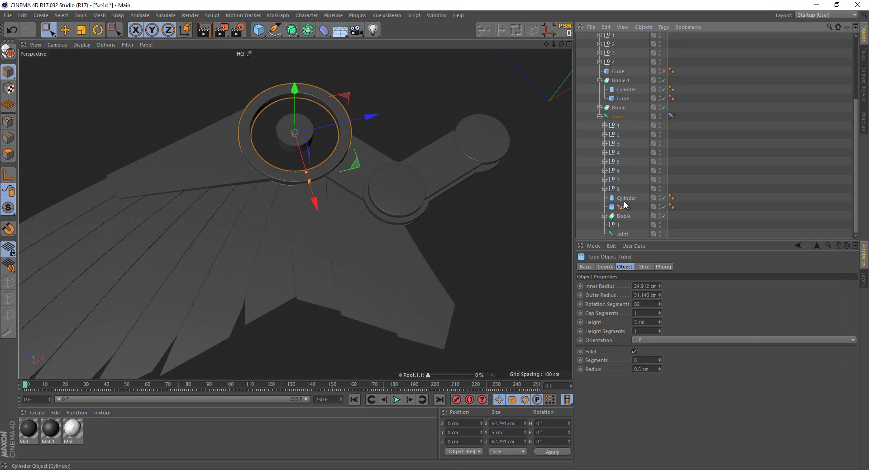
{"action": "left_click", "coordinate": [622, 201]}
{"action": "left_click", "coordinate": [622, 208]}
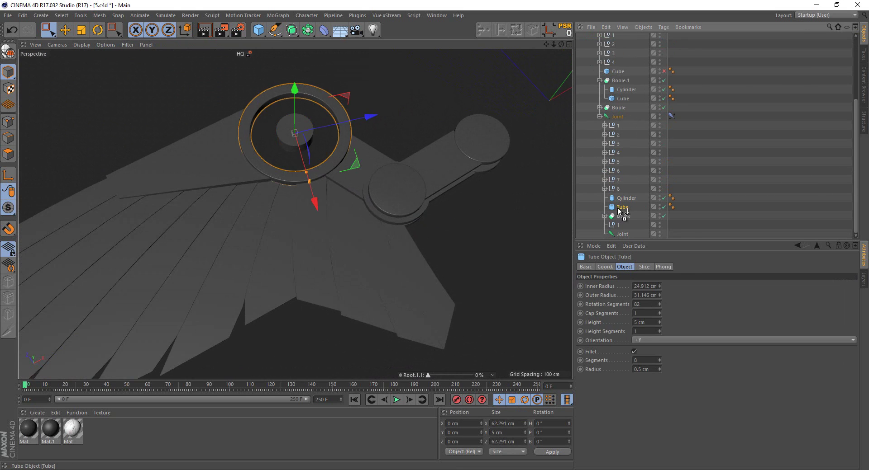
Turn off Tube.1's fillet and enlarge it: inner radius 32.07 cm, outer 43.564 cm, height 11.529 cm
{"action": "left_click", "coordinate": [634, 352]}
{"action": "scroll", "coordinate": [323, 259], "scroll_direction": "up", "scroll_amount": 2}
{"action": "scroll", "coordinate": [324, 157], "scroll_direction": "up", "scroll_amount": 2}
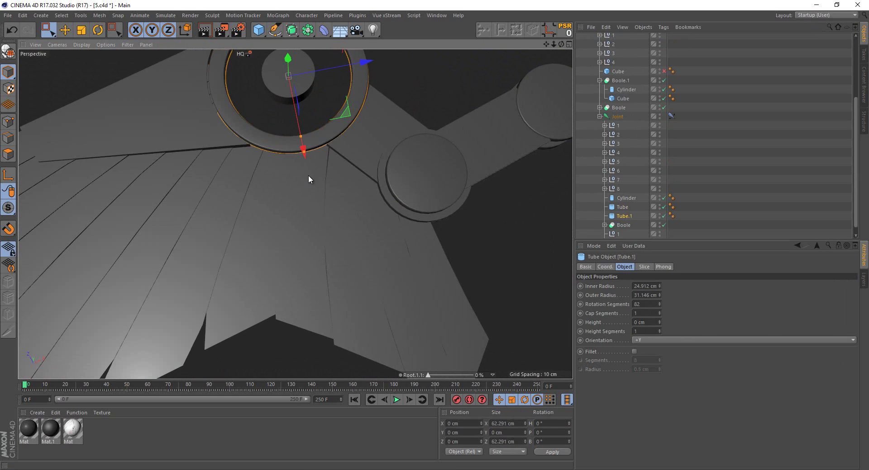
{"action": "mouse_move", "coordinate": [302, 156]}
{"action": "left_mouse_down"}
{"action": "mouse_move", "coordinate": [265, 111]}
{"action": "mouse_move", "coordinate": [293, 157]}
{"action": "mouse_move", "coordinate": [298, 144]}
{"action": "mouse_move", "coordinate": [286, 178]}
{"action": "left_mouse_up"}
{"action": "key", "text": "ctrl+z"}
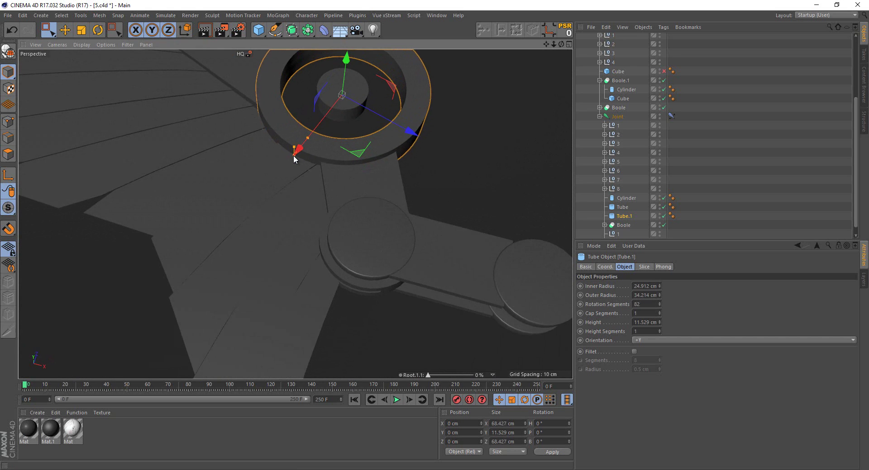
{"action": "mouse_move", "coordinate": [309, 135]}
{"action": "left_mouse_down"}
{"action": "mouse_move", "coordinate": [294, 160]}
{"action": "mouse_move", "coordinate": [299, 153]}
{"action": "left_mouse_up"}
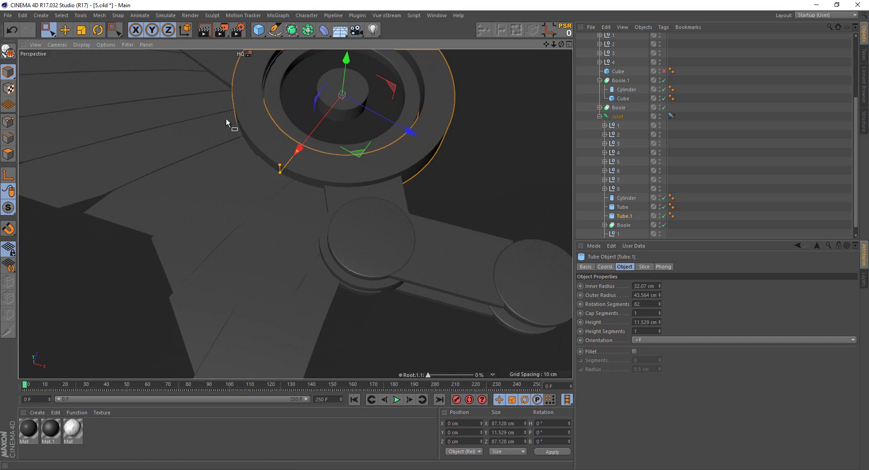
Reduce the tube's rotation segments from 82 to 75
{"action": "left_click", "coordinate": [12, 57]}
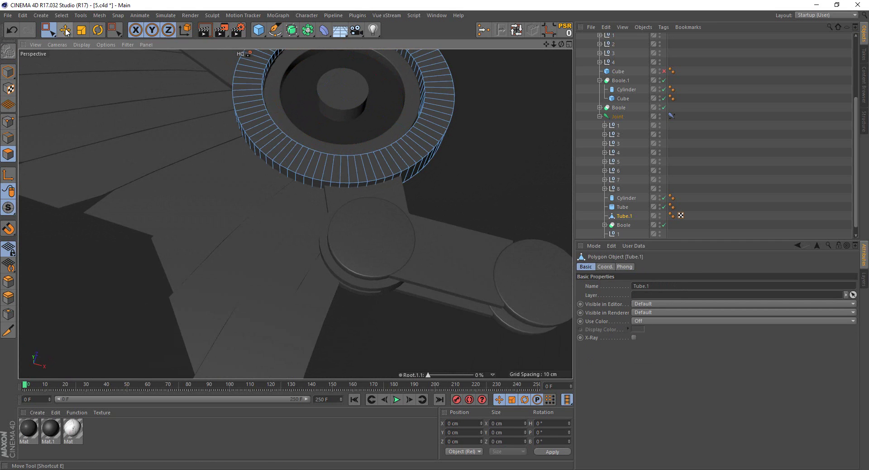
{"action": "left_click", "coordinate": [48, 31]}
{"action": "left_click", "coordinate": [67, 42]}
{"action": "left_click_drag", "start_coordinate": [291, 126], "coordinate": [286, 143], "text": "alt"}
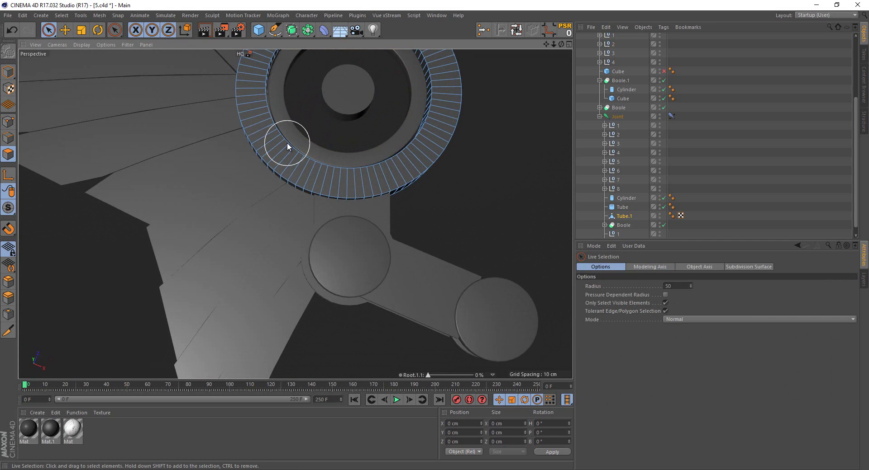
{"action": "middle_click_drag", "start_coordinate": [286, 143], "coordinate": [280, 144]}
{"action": "key", "text": "ctrl+z"}
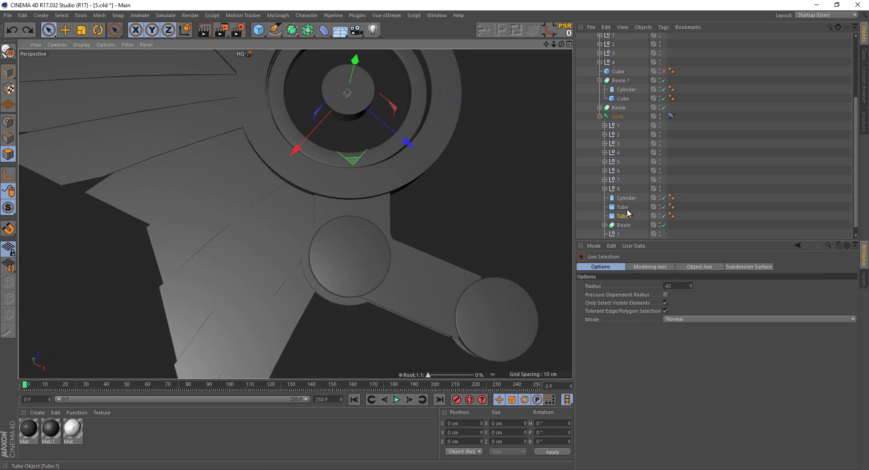
{"action": "left_click", "coordinate": [624, 216]}
{"action": "left_click_drag", "start_coordinate": [658, 303], "coordinate": [659, 303]}
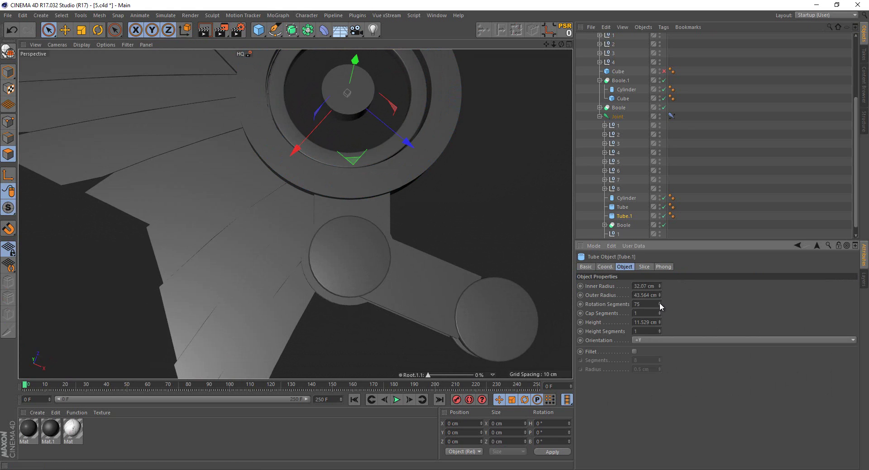
Make the tube editable, split an arc of polygons into its own object, and delete the full ring
{"action": "left_click", "coordinate": [9, 58]}
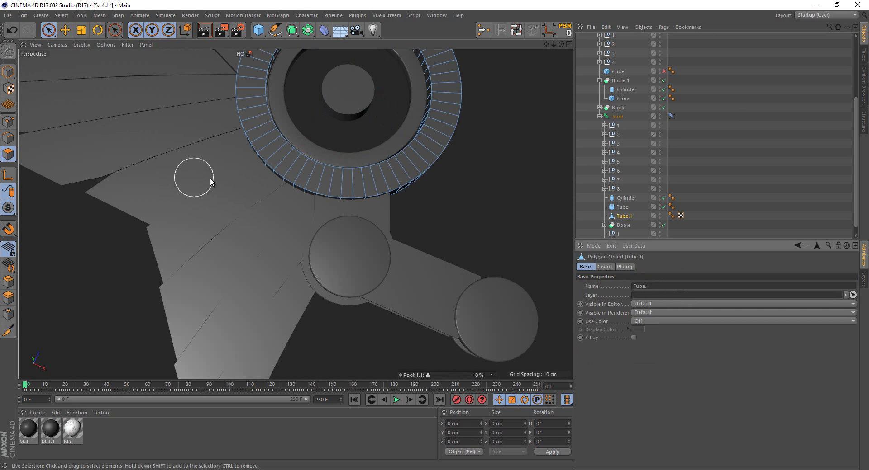
{"action": "mouse_move", "coordinate": [225, 103]}
{"action": "left_mouse_down", "text": "alt"}
{"action": "mouse_move", "coordinate": [348, 168]}
{"action": "mouse_move", "coordinate": [283, 162]}
{"action": "left_mouse_up", "text": "alt"}
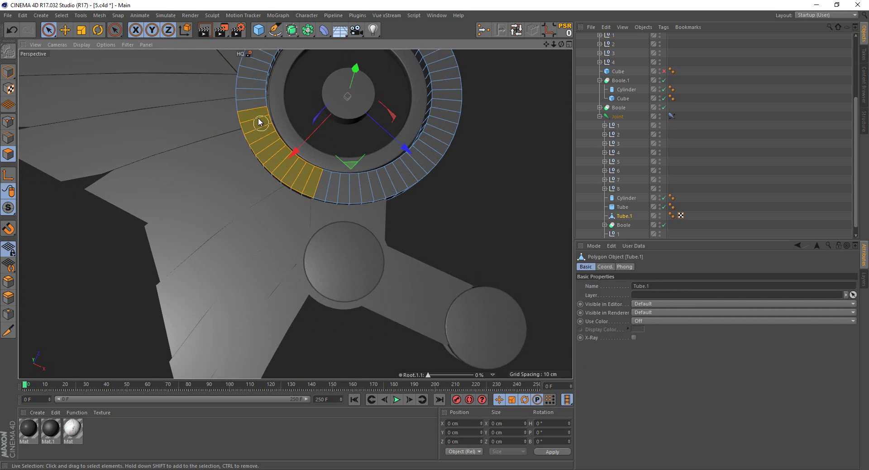
{"action": "left_click_drag", "start_coordinate": [255, 64], "coordinate": [284, 174], "text": "alt"}
{"action": "right_click", "coordinate": [284, 174]}
{"action": "left_click", "coordinate": [311, 416]}
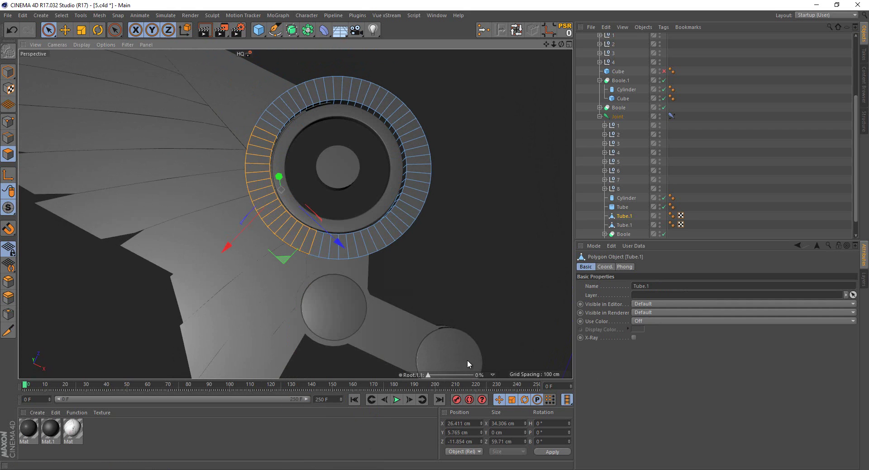
{"action": "key", "text": "Delete"}
{"action": "left_click", "coordinate": [624, 215]}
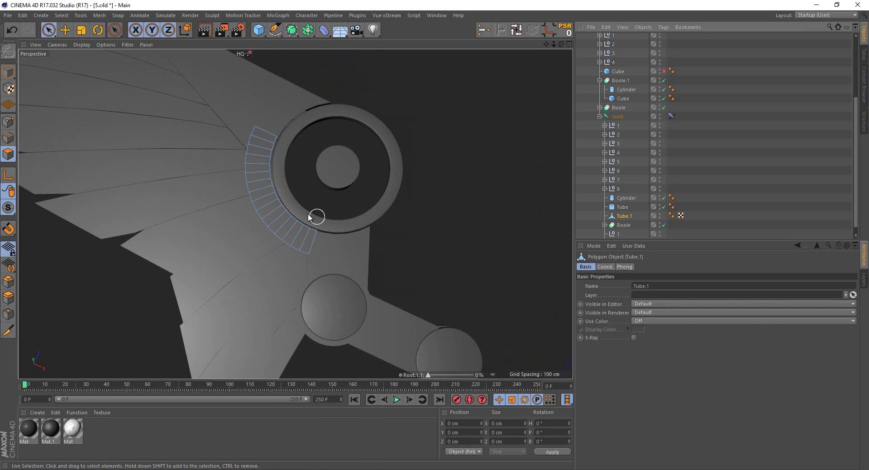
{"action": "mouse_move", "coordinate": [311, 217]}
{"action": "left_mouse_down", "text": "alt"}
{"action": "mouse_move", "coordinate": [258, 155]}
{"action": "mouse_move", "coordinate": [316, 120]}
{"action": "mouse_move", "coordinate": [374, 103]}
{"action": "mouse_move", "coordinate": [401, 159]}
{"action": "mouse_move", "coordinate": [351, 178]}
{"action": "mouse_move", "coordinate": [198, 83]}
{"action": "left_mouse_up", "text": "alt"}
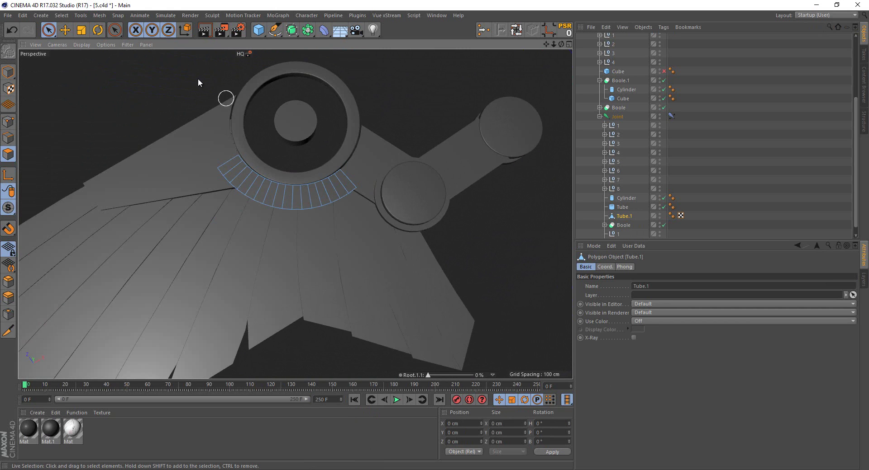
Scale the split arc up slightly so it sits just outside the ring
{"action": "left_click", "coordinate": [82, 30]}
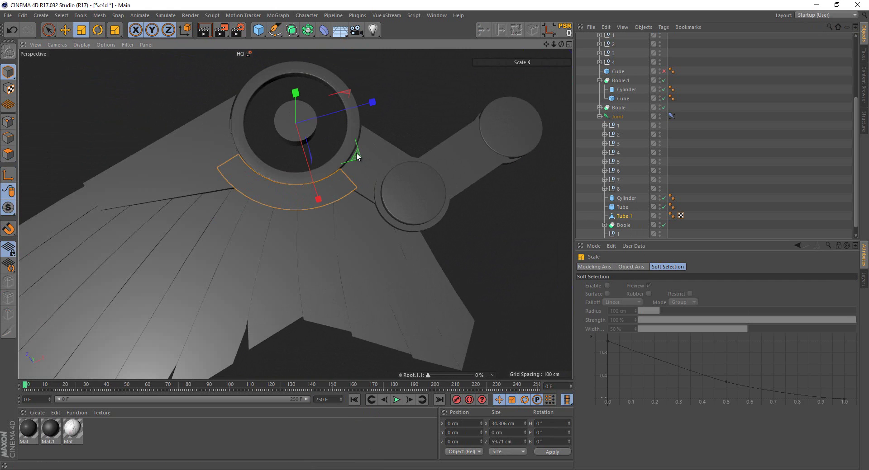
{"action": "mouse_move", "coordinate": [357, 153]}
{"action": "left_mouse_down"}
{"action": "mouse_move", "coordinate": [389, 152]}
{"action": "mouse_move", "coordinate": [375, 146]}
{"action": "left_mouse_up"}
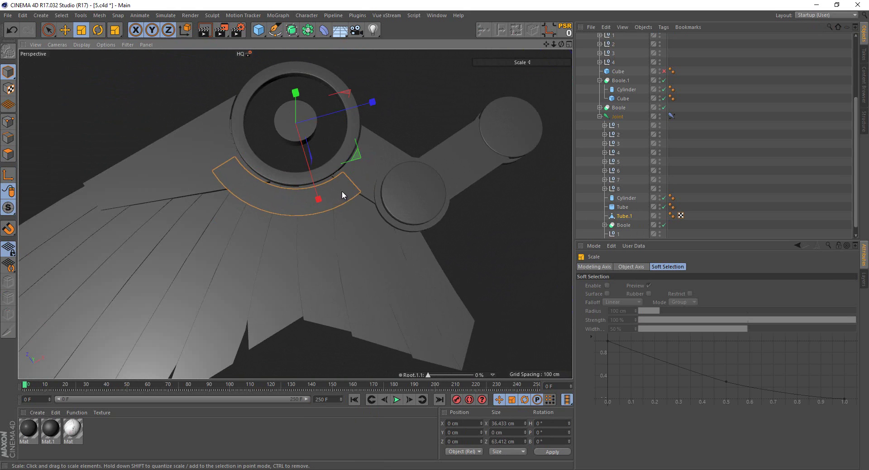
{"action": "mouse_move", "coordinate": [427, 375]}
{"action": "left_mouse_down"}
{"action": "mouse_move", "coordinate": [445, 379]}
{"action": "mouse_move", "coordinate": [487, 362]}
{"action": "mouse_move", "coordinate": [422, 343]}
{"action": "mouse_move", "coordinate": [476, 332]}
{"action": "mouse_move", "coordinate": [424, 313]}
{"action": "mouse_move", "coordinate": [478, 323]}
{"action": "mouse_move", "coordinate": [429, 314]}
{"action": "mouse_move", "coordinate": [324, 236]}
{"action": "left_mouse_up"}
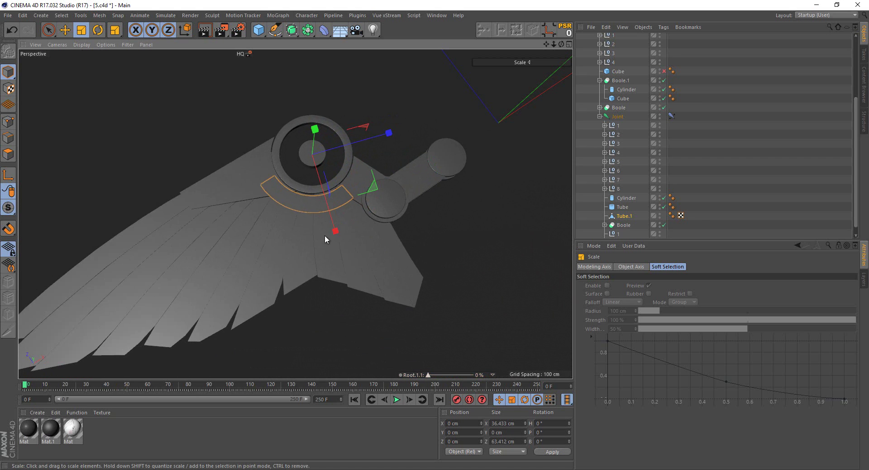
Switch to Polygon mode with rectangle selection for the arc
{"action": "mouse_move", "coordinate": [198, 138]}
{"action": "left_mouse_down", "text": "alt"}
{"action": "mouse_move", "coordinate": [387, 144]}
{"action": "mouse_move", "coordinate": [445, 92]}
{"action": "mouse_move", "coordinate": [405, 95]}
{"action": "mouse_move", "coordinate": [321, 164]}
{"action": "left_mouse_up", "text": "alt"}
{"action": "scroll", "coordinate": [321, 164], "scroll_direction": "up", "scroll_amount": 2}
{"action": "left_click", "coordinate": [8, 155]}
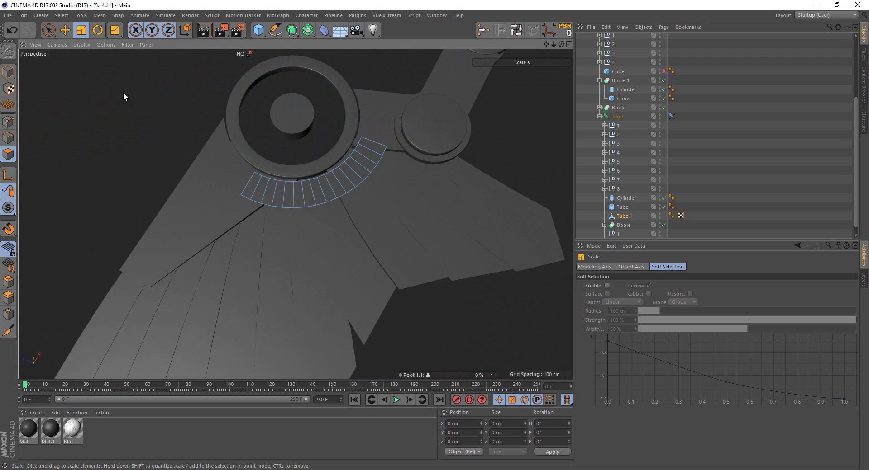
{"action": "left_click", "coordinate": [53, 30]}
{"action": "left_click", "coordinate": [86, 53]}
In Top view, move the arc's two end points onto the feather edge
{"action": "left_click_drag", "start_coordinate": [108, 73], "coordinate": [403, 257]}
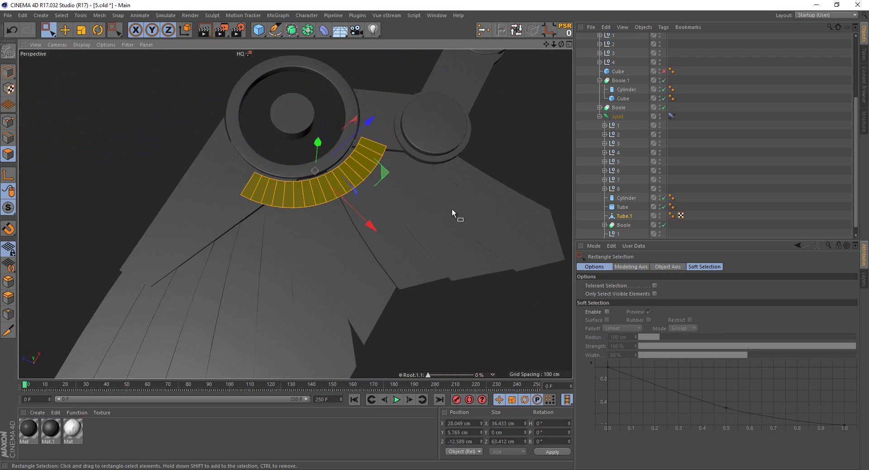
{"action": "middle_click", "coordinate": [474, 159]}
{"action": "middle_click", "coordinate": [474, 159]}
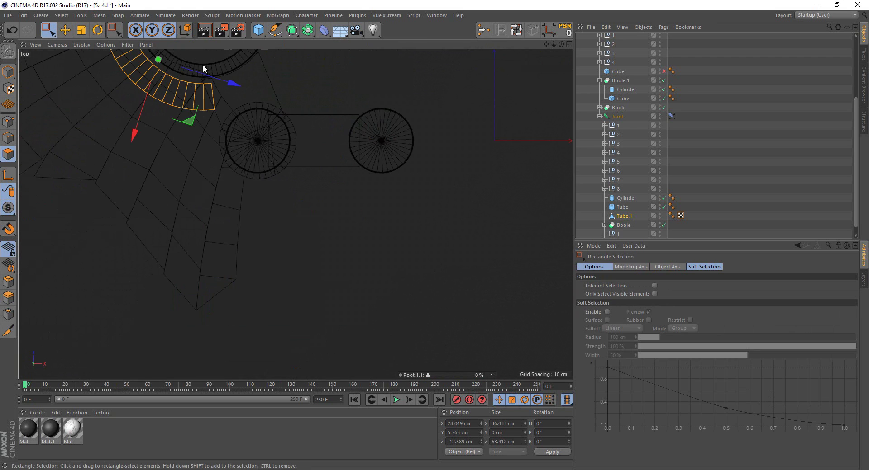
{"action": "scroll", "coordinate": [203, 68], "scroll_direction": "up", "scroll_amount": 2}
{"action": "scroll", "coordinate": [277, 183], "scroll_direction": "up", "scroll_amount": 2}
{"action": "scroll", "coordinate": [181, 172], "scroll_direction": "up", "scroll_amount": 2}
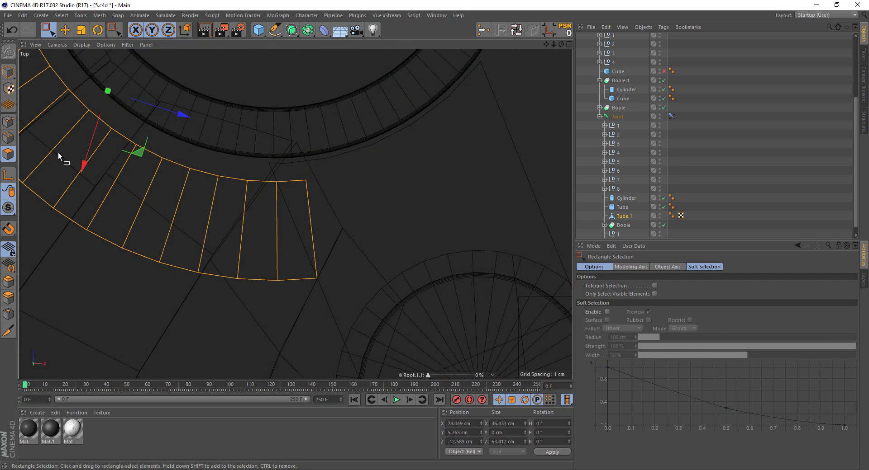
{"action": "left_click", "coordinate": [9, 122]}
{"action": "scroll", "coordinate": [312, 242], "scroll_direction": "up", "scroll_amount": 1}
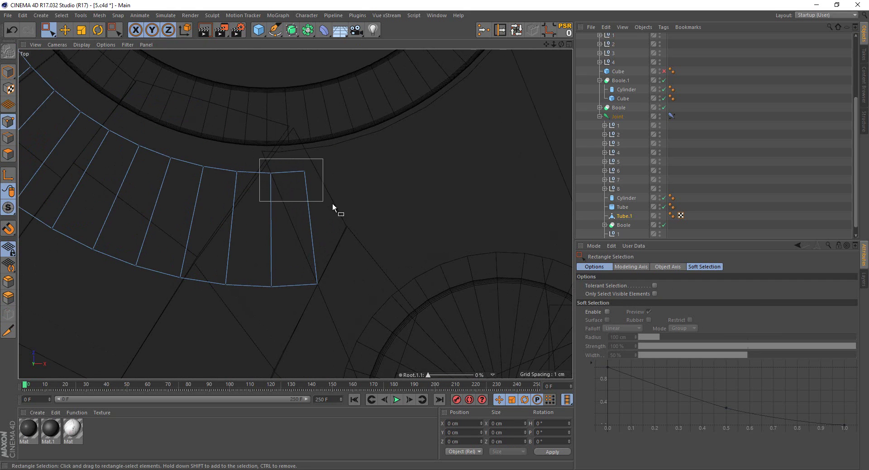
{"action": "scroll", "coordinate": [312, 178], "scroll_direction": "up", "scroll_amount": 1}
{"action": "mouse_move", "coordinate": [332, 203]}
{"action": "left_mouse_down"}
{"action": "mouse_move", "coordinate": [272, 223]}
{"action": "mouse_move", "coordinate": [279, 230]}
{"action": "left_mouse_up"}
{"action": "left_click_drag", "start_coordinate": [292, 294], "coordinate": [346, 353]}
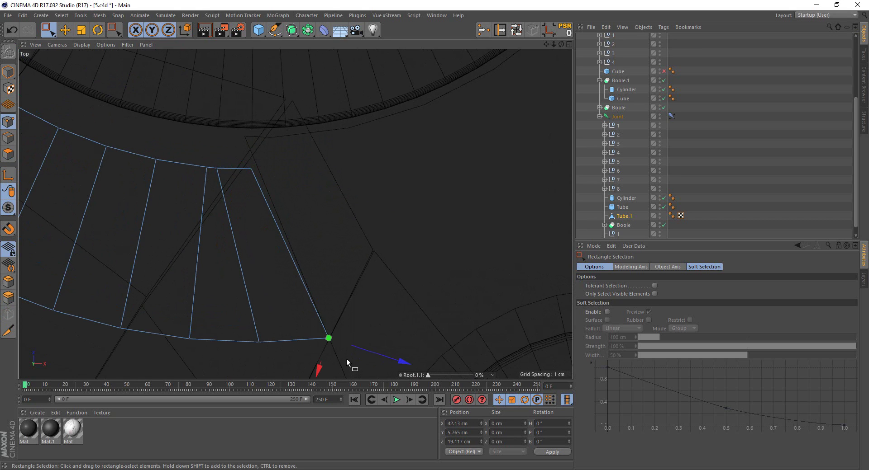
{"action": "middle_click_drag", "start_coordinate": [346, 357], "coordinate": [326, 303], "text": "alt"}
{"action": "left_click_drag", "start_coordinate": [341, 342], "coordinate": [337, 348]}
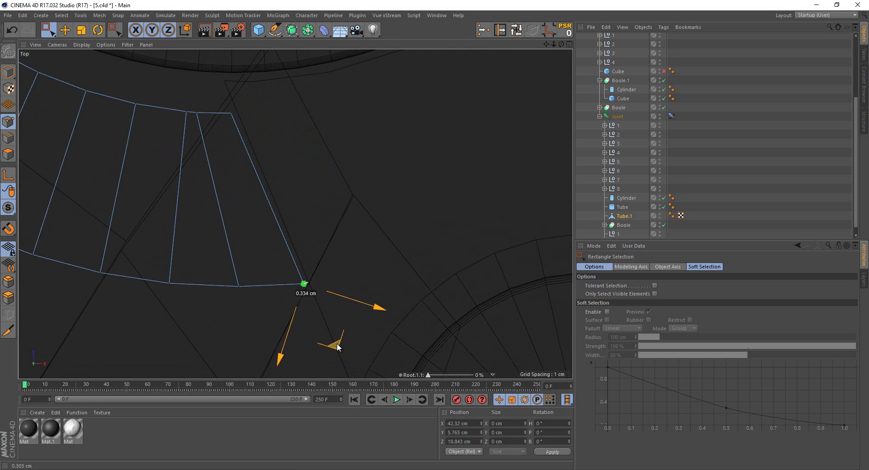
In Perspective view, lower the arc strip's points to Y 2.75 cm
{"action": "scroll", "coordinate": [379, 293], "scroll_direction": "down", "scroll_amount": 3}
{"action": "scroll", "coordinate": [390, 316], "scroll_direction": "down", "scroll_amount": 4}
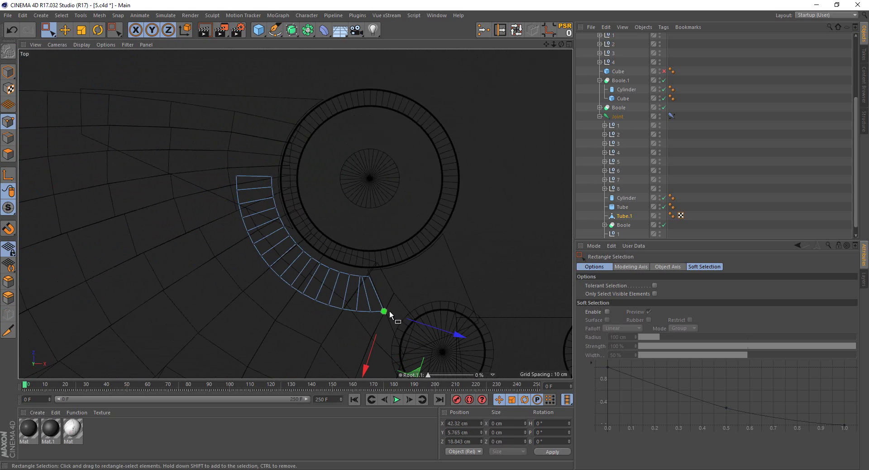
{"action": "middle_click", "coordinate": [238, 160]}
{"action": "middle_click", "coordinate": [185, 113]}
{"action": "mouse_move", "coordinate": [268, 210]}
{"action": "left_mouse_down", "text": "alt"}
{"action": "mouse_move", "coordinate": [384, 103]}
{"action": "mouse_move", "coordinate": [264, 118]}
{"action": "left_mouse_up", "text": "alt"}
{"action": "scroll", "coordinate": [317, 235], "scroll_direction": "up", "scroll_amount": 2}
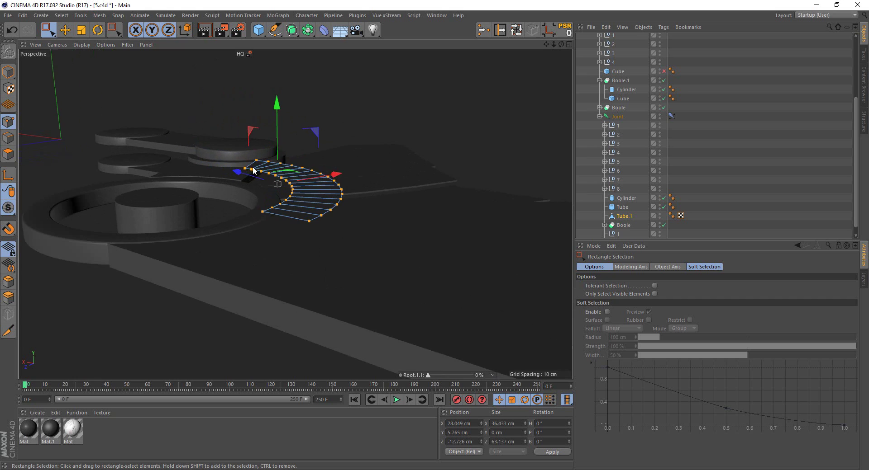
{"action": "scroll", "coordinate": [304, 194], "scroll_direction": "up", "scroll_amount": 2}
{"action": "scroll", "coordinate": [299, 183], "scroll_direction": "up", "scroll_amount": 1}
{"action": "left_click_drag", "start_coordinate": [297, 155], "coordinate": [303, 178]}
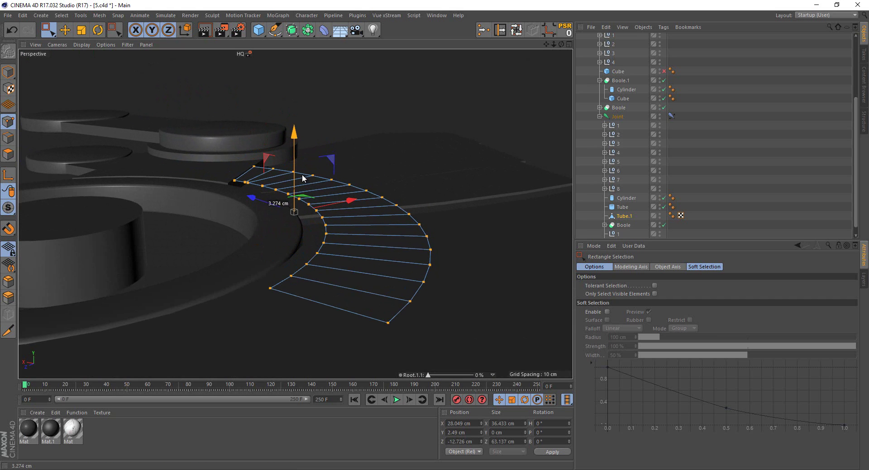
{"action": "left_click_drag", "start_coordinate": [303, 178], "coordinate": [299, 177]}
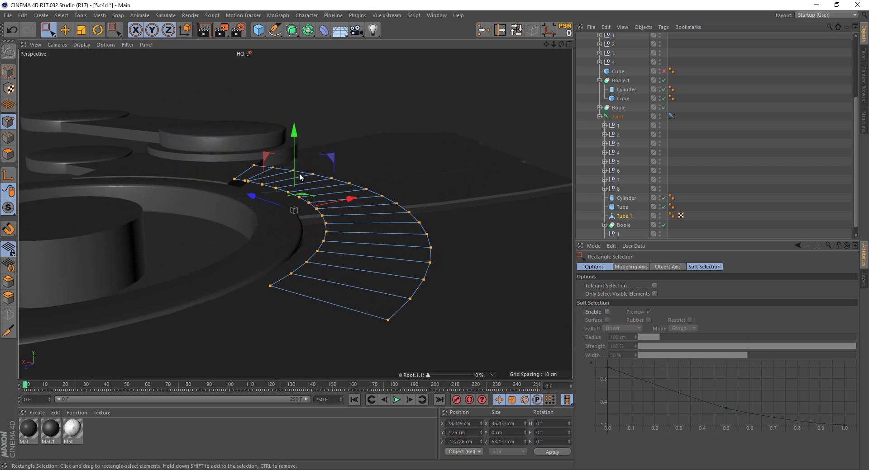
Extrude the strip's polygons upward to 0.97 cm thickness
{"action": "left_click", "coordinate": [8, 153]}
{"action": "key", "text": "d"}
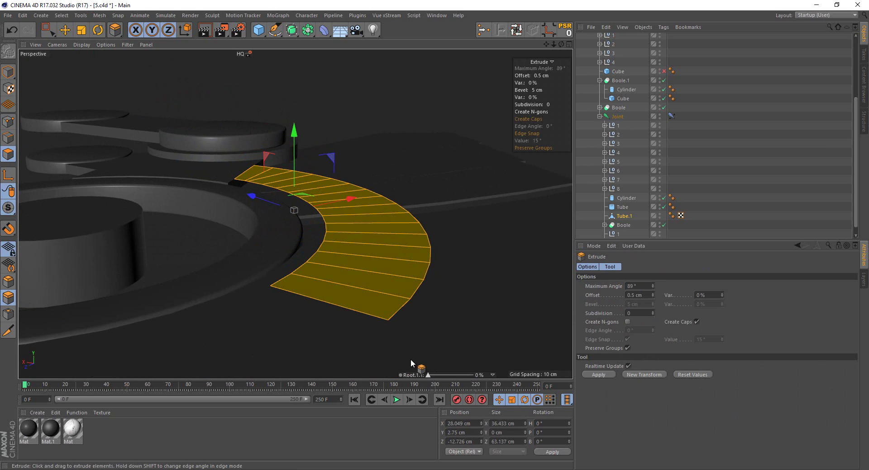
{"action": "mouse_move", "coordinate": [411, 359]}
{"action": "left_mouse_down"}
{"action": "mouse_move", "coordinate": [287, 310]}
{"action": "mouse_move", "coordinate": [276, 211]}
{"action": "left_mouse_up"}
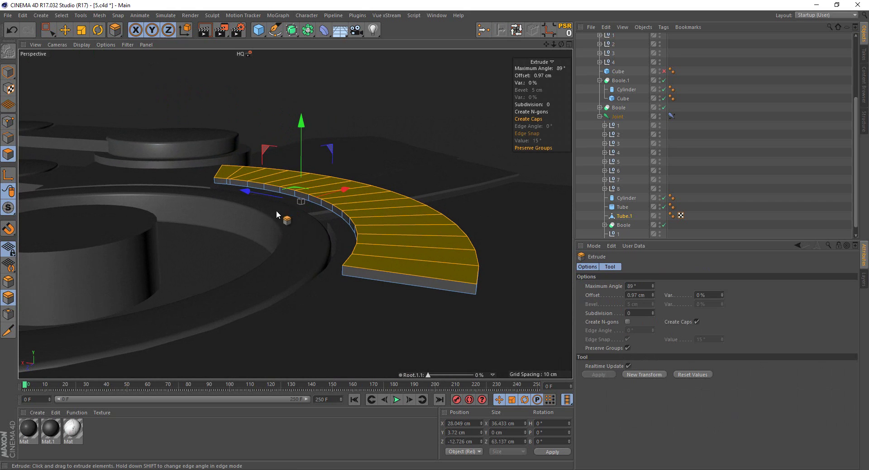
{"action": "left_click_drag", "start_coordinate": [302, 167], "coordinate": [306, 162]}
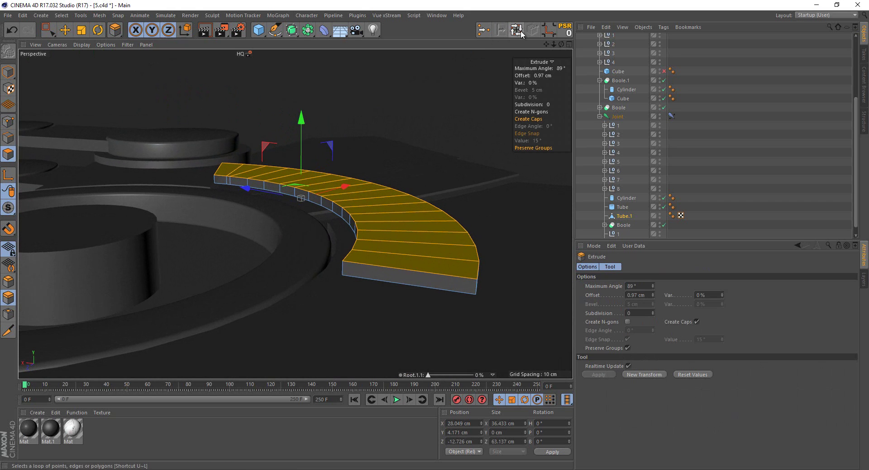
Loop-select the strip's top boundary edges and bevel them with a 0.92 cm offset
{"action": "key", "text": "u"}
{"action": "key", "text": "l"}
{"action": "left_click", "coordinate": [9, 138]}
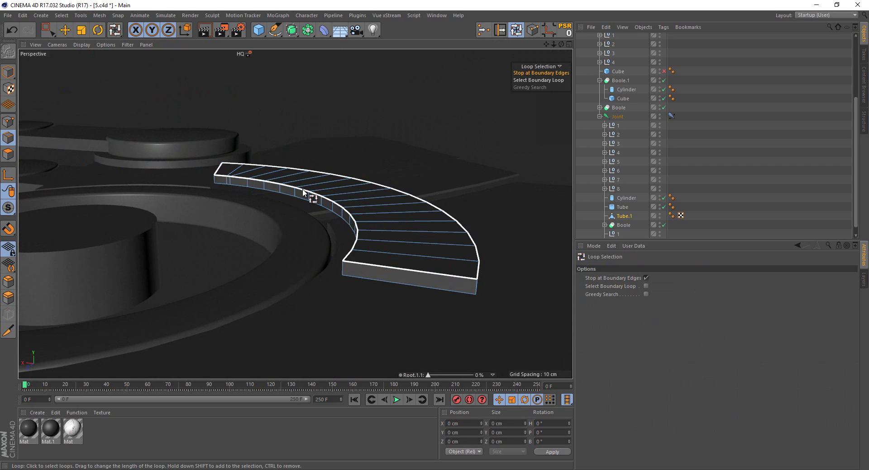
{"action": "left_click", "coordinate": [215, 181]}
{"action": "left_click", "coordinate": [8, 281]}
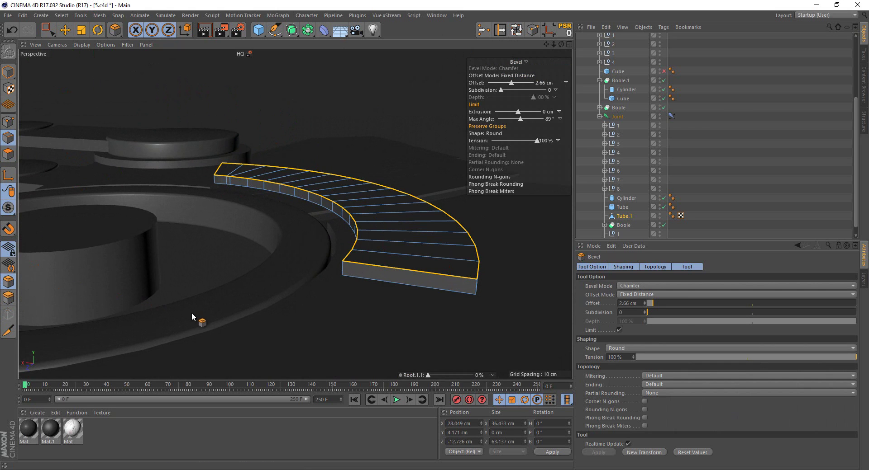
{"action": "left_click_drag", "start_coordinate": [436, 235], "coordinate": [435, 235]}
{"action": "left_click", "coordinate": [727, 213]}
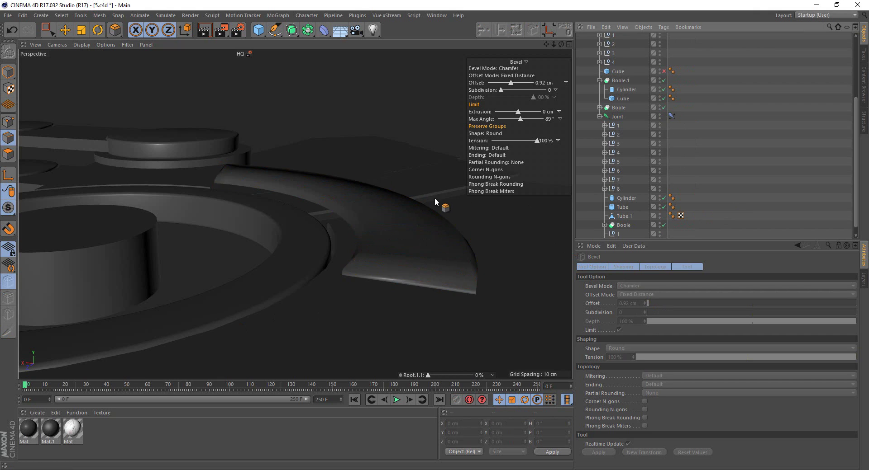
{"action": "mouse_move", "coordinate": [435, 197]}
{"action": "left_mouse_down", "text": "alt"}
{"action": "mouse_move", "coordinate": [335, 186]}
{"action": "mouse_move", "coordinate": [338, 222]}
{"action": "left_mouse_up", "text": "alt"}
Lower Tube.1's Phong tag angle from 30° to 14°, keeping edge breaks on
{"action": "left_click", "coordinate": [338, 222]}
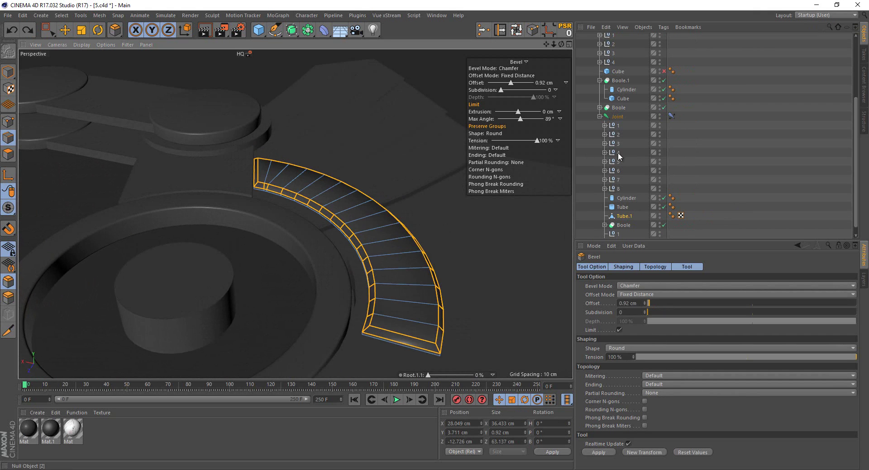
{"action": "left_click", "coordinate": [622, 216]}
{"action": "left_click", "coordinate": [630, 266]}
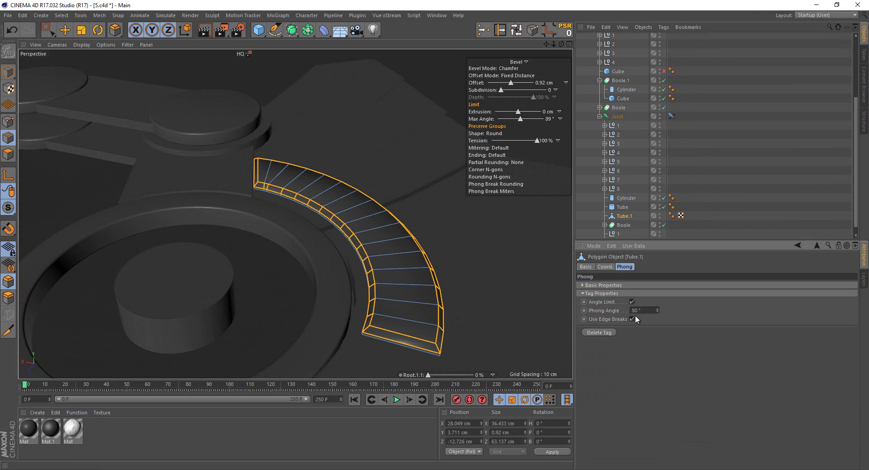
{"action": "left_click", "coordinate": [745, 129]}
{"action": "mouse_move", "coordinate": [371, 172]}
{"action": "left_mouse_down", "text": "alt"}
{"action": "mouse_move", "coordinate": [345, 176]}
{"action": "mouse_move", "coordinate": [341, 227]}
{"action": "mouse_move", "coordinate": [368, 235]}
{"action": "mouse_move", "coordinate": [422, 159]}
{"action": "mouse_move", "coordinate": [364, 167]}
{"action": "mouse_move", "coordinate": [432, 194]}
{"action": "mouse_move", "coordinate": [454, 165]}
{"action": "mouse_move", "coordinate": [316, 205]}
{"action": "mouse_move", "coordinate": [299, 226]}
{"action": "mouse_move", "coordinate": [293, 269]}
{"action": "mouse_move", "coordinate": [238, 245]}
{"action": "mouse_move", "coordinate": [255, 261]}
{"action": "mouse_move", "coordinate": [205, 274]}
{"action": "mouse_move", "coordinate": [272, 247]}
{"action": "left_mouse_up", "text": "alt"}
{"action": "left_click", "coordinate": [272, 247]}
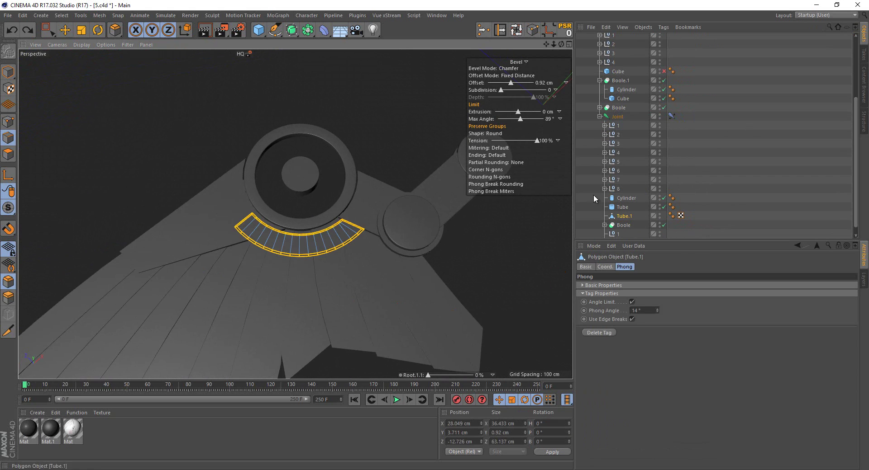
{"action": "left_click", "coordinate": [619, 217]}
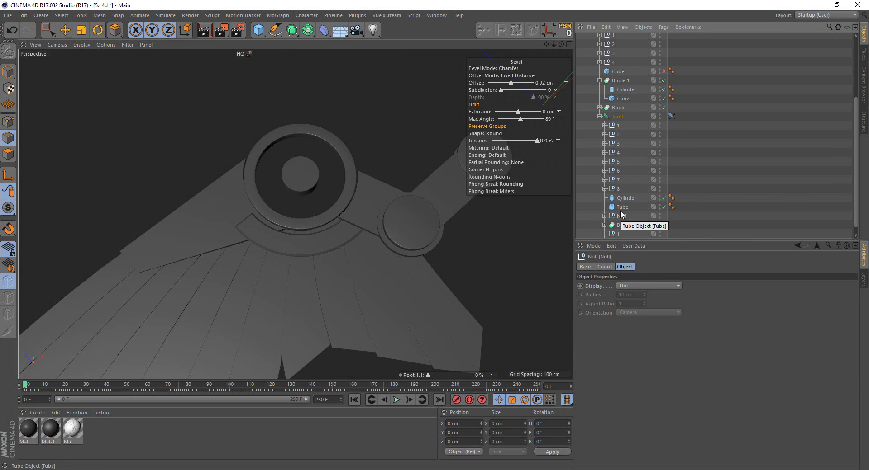
Parent Tube.1 under a null, return to Model mode, and rename the null 9
{"action": "left_click", "coordinate": [609, 221]}
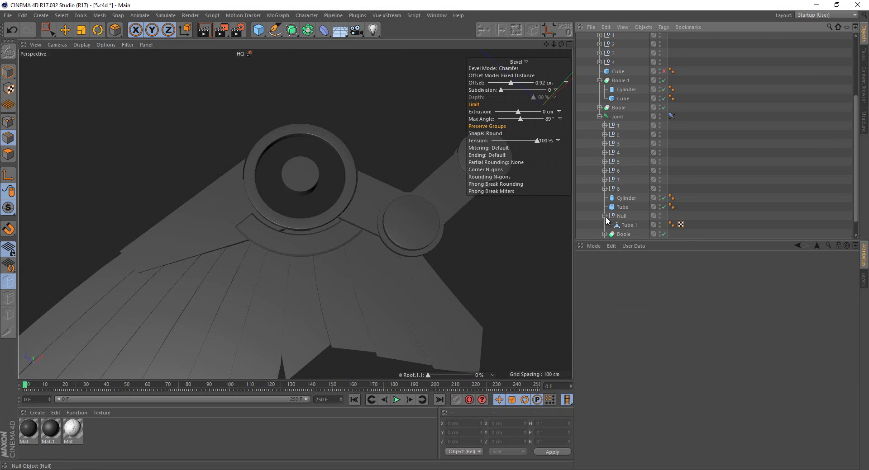
{"action": "left_click_drag", "start_coordinate": [625, 233], "coordinate": [626, 231]}
{"action": "left_click", "coordinate": [621, 216]}
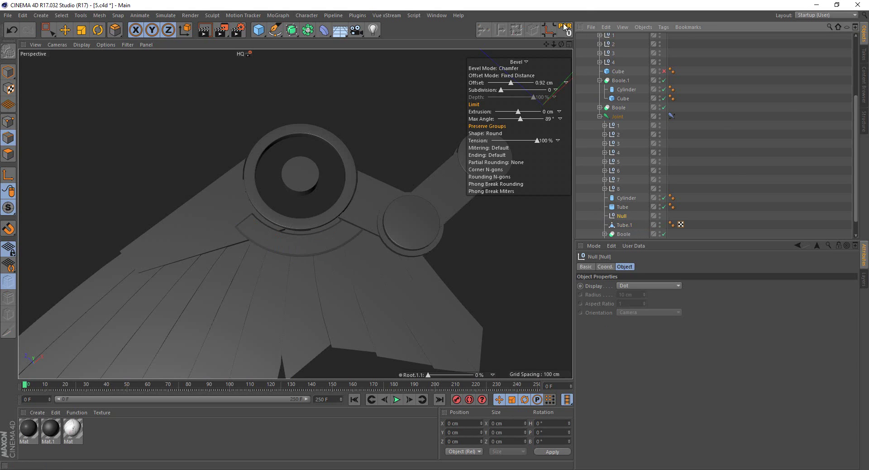
{"action": "left_click", "coordinate": [13, 72]}
{"action": "left_click", "coordinate": [47, 31]}
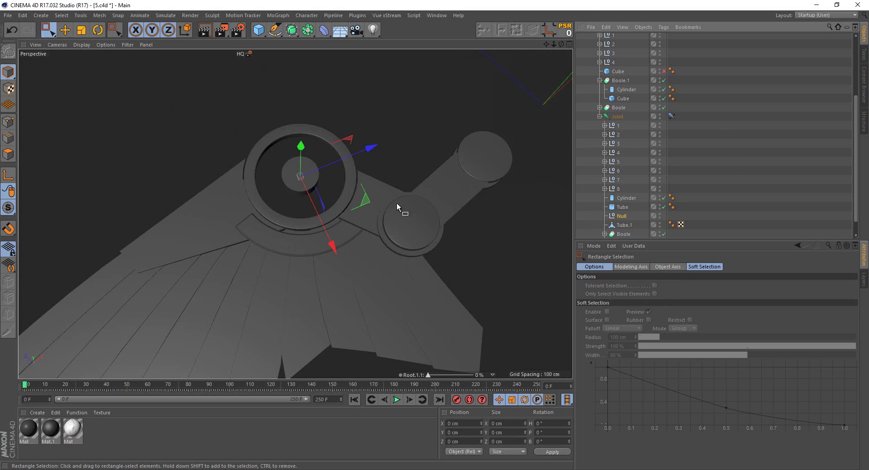
{"action": "double_click", "coordinate": [620, 217]}
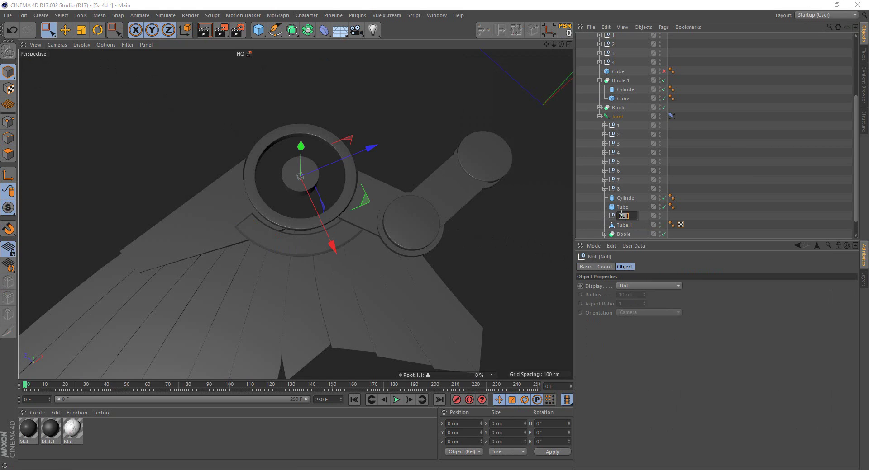
{"action": "type", "text": "9"}
{"action": "type", "text": "+9"}
{"action": "key", "text": "Return"}
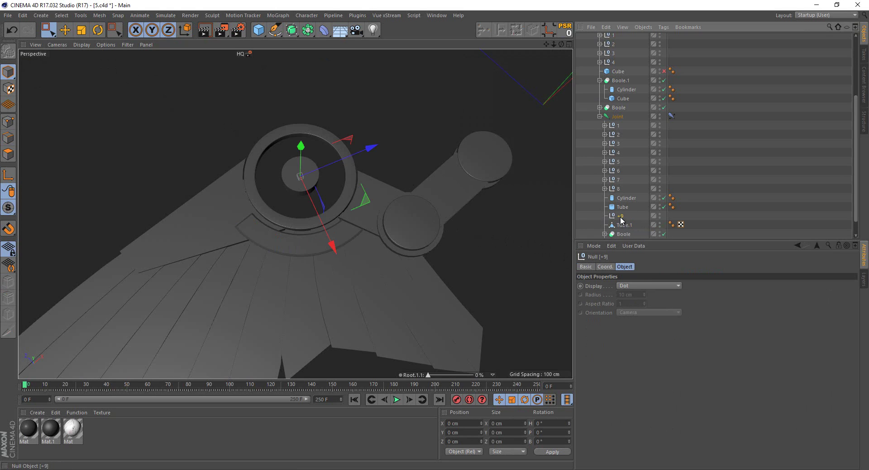
{"action": "double_click", "coordinate": [621, 217]}
{"action": "key", "text": "BackSpace"}
{"action": "scroll", "coordinate": [665, 104], "scroll_direction": "up", "scroll_amount": 3}
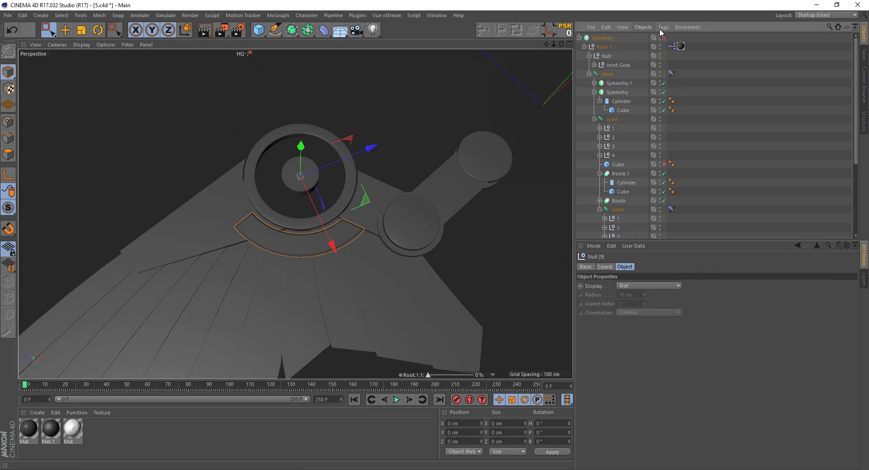
In the XPresso graph, add null 9 and wire a duplicated Range Mapper to its Rotation.H
{"action": "double_click", "coordinate": [671, 46]}
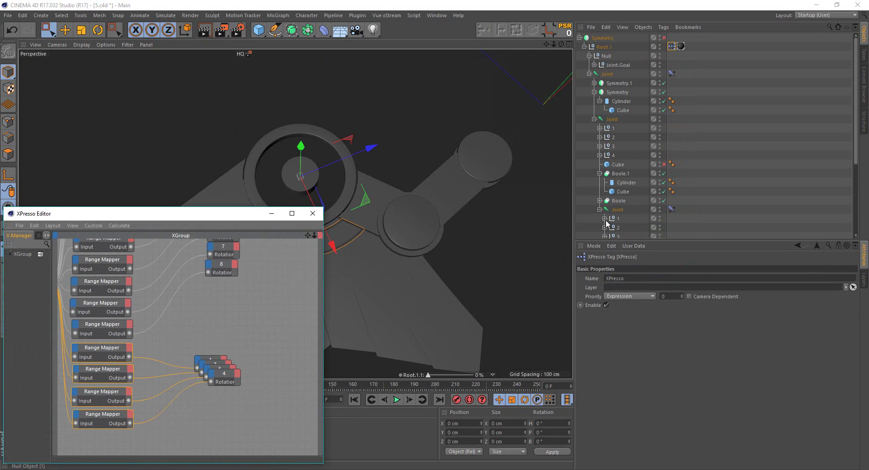
{"action": "scroll", "coordinate": [653, 226], "scroll_direction": "down", "scroll_amount": 3}
{"action": "left_click_drag", "start_coordinate": [621, 204], "coordinate": [526, 250]}
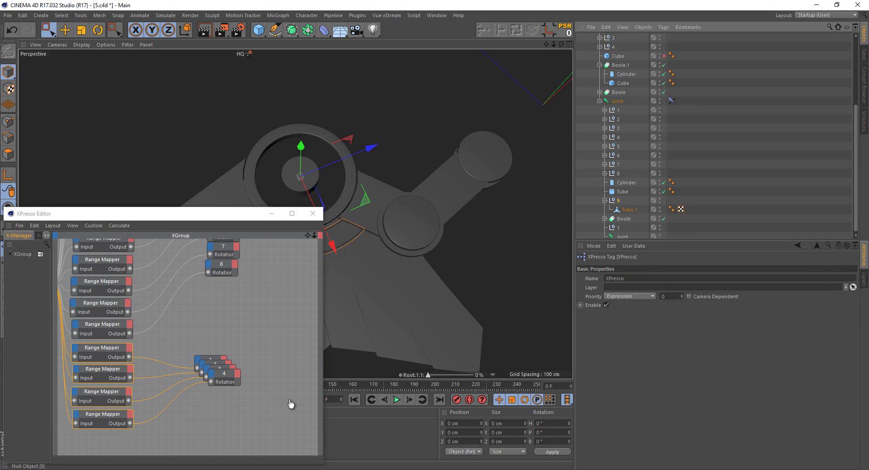
{"action": "left_click_drag", "start_coordinate": [290, 404], "coordinate": [244, 396]}
{"action": "scroll", "coordinate": [236, 356], "scroll_direction": "down", "scroll_amount": 2}
{"action": "scroll", "coordinate": [106, 438], "scroll_direction": "up", "scroll_amount": 2}
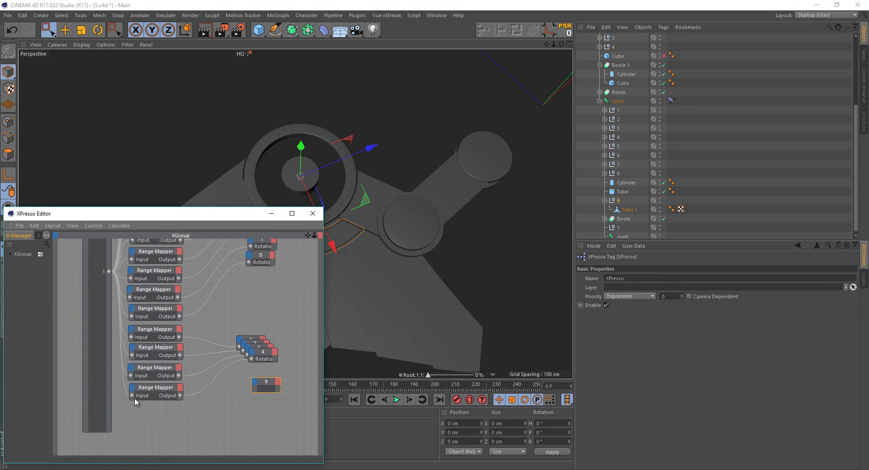
{"action": "left_click", "coordinate": [142, 394]}
{"action": "key", "text": "ctrl+v"}
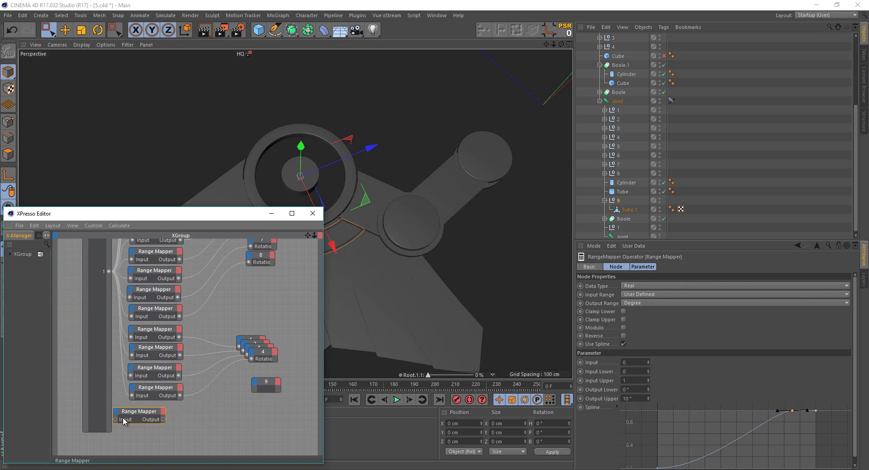
{"action": "left_click_drag", "start_coordinate": [115, 419], "coordinate": [109, 272]}
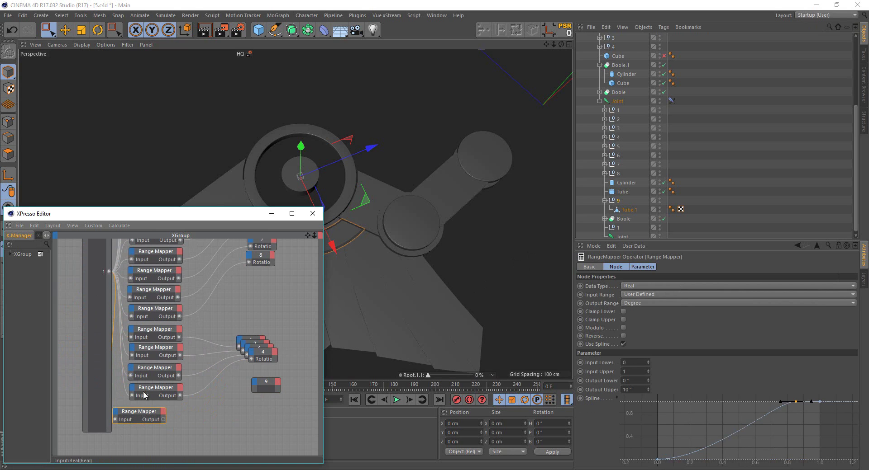
{"action": "left_click_drag", "start_coordinate": [151, 414], "coordinate": [164, 415]}
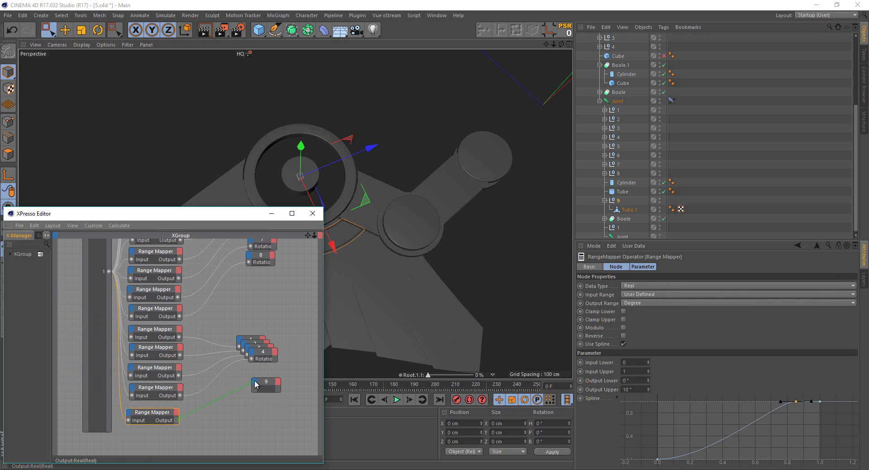
{"action": "left_click_drag", "start_coordinate": [256, 384], "coordinate": [255, 383]}
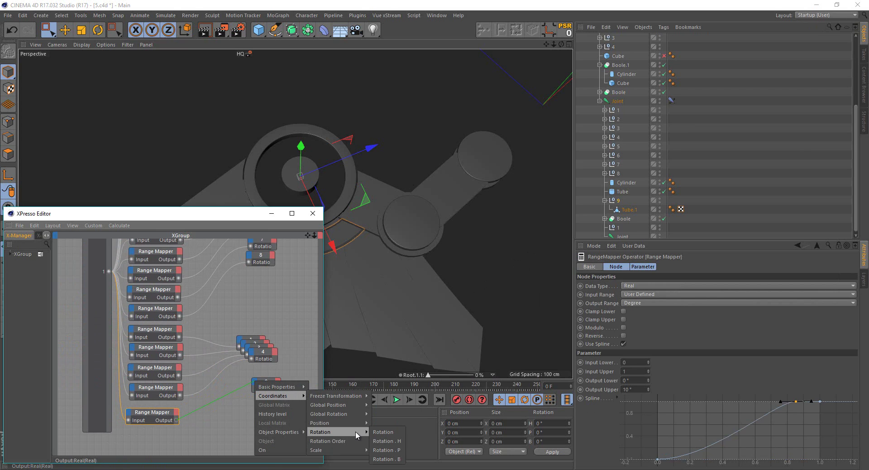
{"action": "left_click", "coordinate": [381, 441]}
Set the Range Mapper's Output Upper to -41° and test the wing control from 0 to 100%
{"action": "left_click_drag", "start_coordinate": [245, 223], "coordinate": [169, 239]}
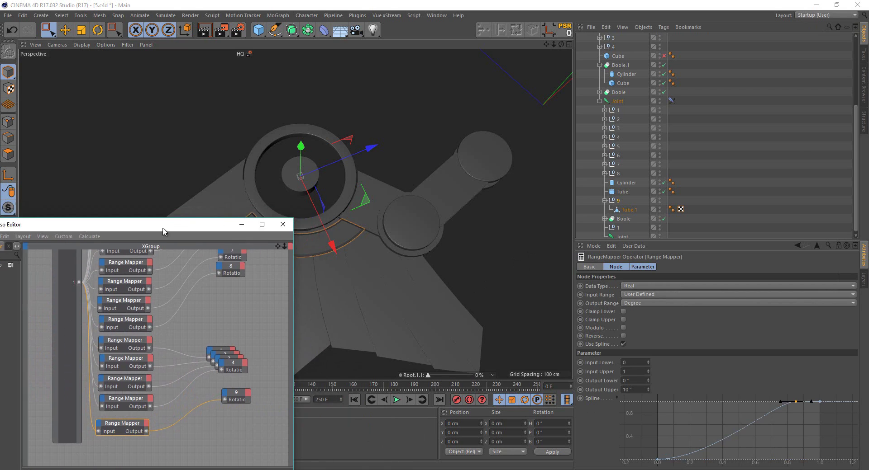
{"action": "left_click_drag", "start_coordinate": [428, 376], "coordinate": [473, 375]}
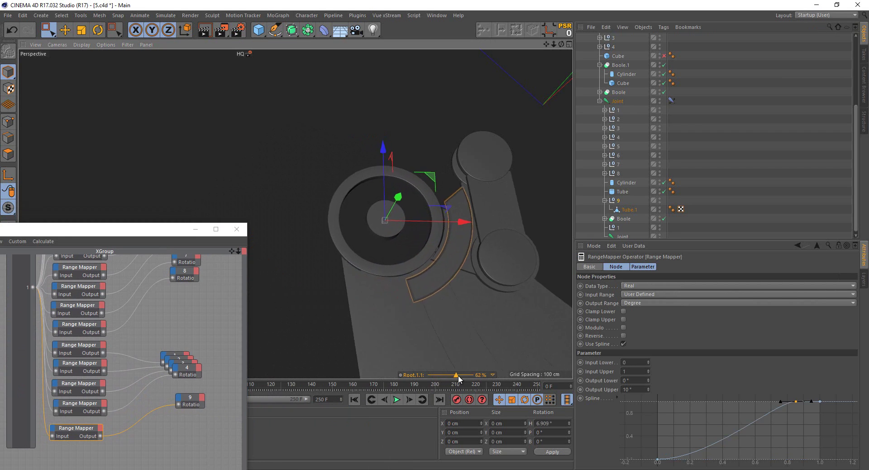
{"action": "middle_click_drag", "start_coordinate": [492, 284], "coordinate": [402, 273], "text": "alt"}
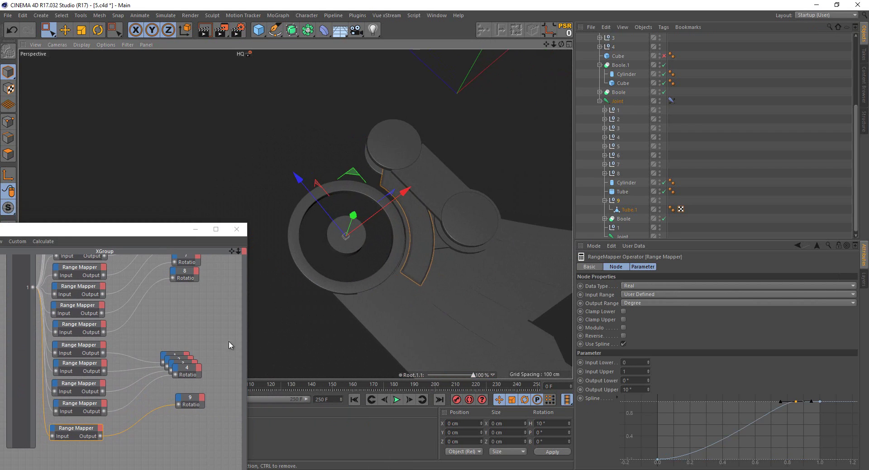
{"action": "left_click", "coordinate": [87, 435]}
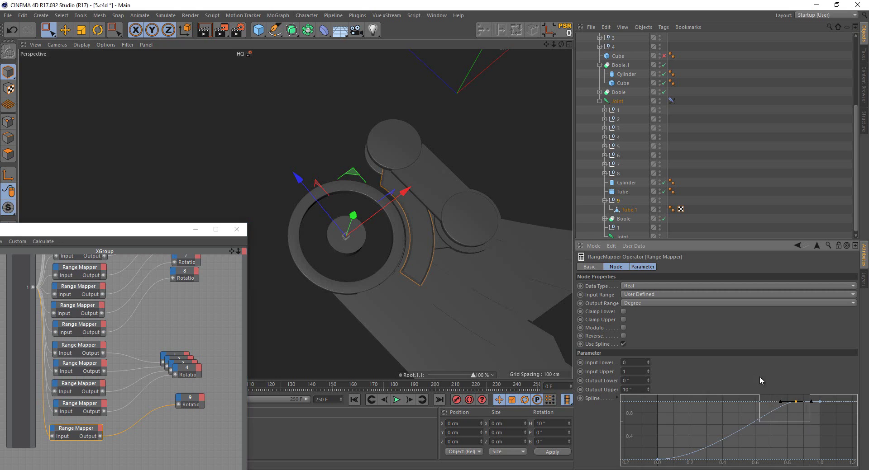
{"action": "left_click", "coordinate": [657, 460]}
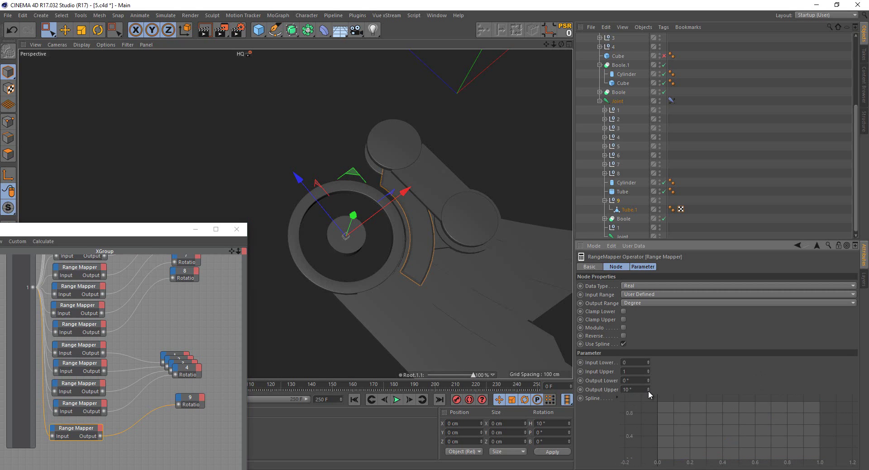
{"action": "left_click_drag", "start_coordinate": [648, 391], "coordinate": [648, 392]}
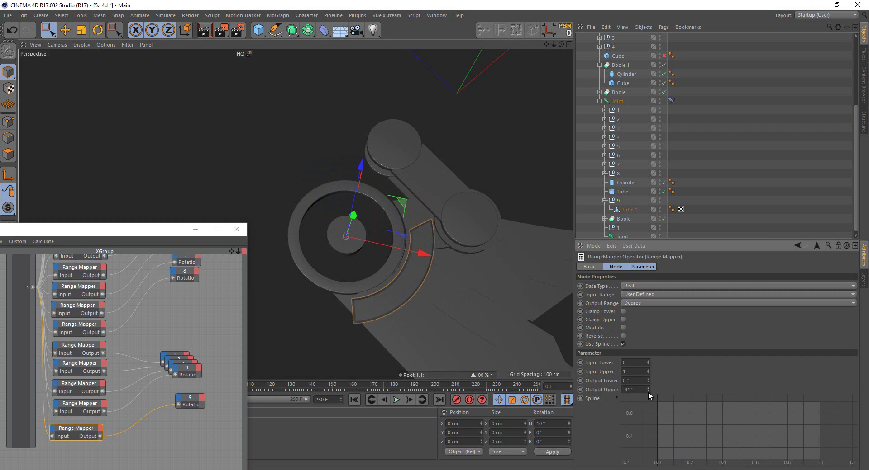
{"action": "left_click_drag", "start_coordinate": [472, 376], "coordinate": [427, 375]}
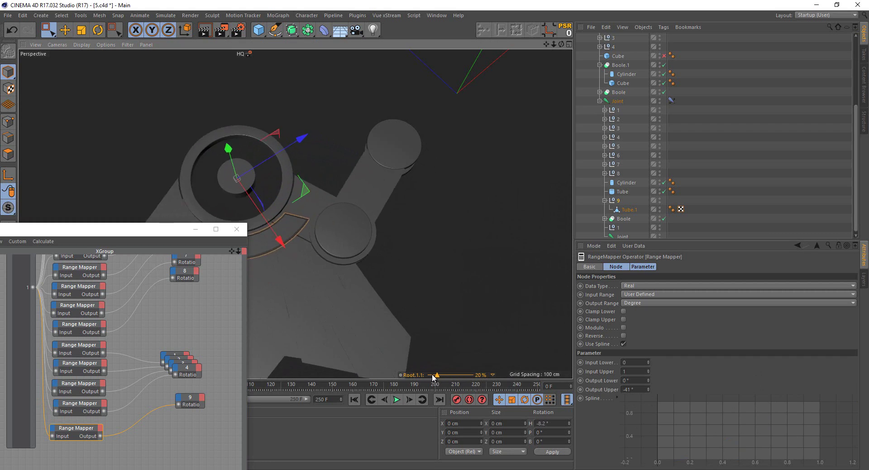
{"action": "mouse_move", "coordinate": [517, 250]}
{"action": "left_mouse_down", "text": "alt"}
{"action": "mouse_move", "coordinate": [398, 243]}
{"action": "mouse_move", "coordinate": [371, 208]}
{"action": "mouse_move", "coordinate": [431, 288]}
{"action": "left_mouse_up", "text": "alt"}
{"action": "mouse_move", "coordinate": [428, 375]}
{"action": "left_mouse_down"}
{"action": "mouse_move", "coordinate": [468, 375]}
{"action": "mouse_move", "coordinate": [485, 361]}
{"action": "mouse_move", "coordinate": [409, 375]}
{"action": "mouse_move", "coordinate": [486, 355]}
{"action": "left_mouse_up"}
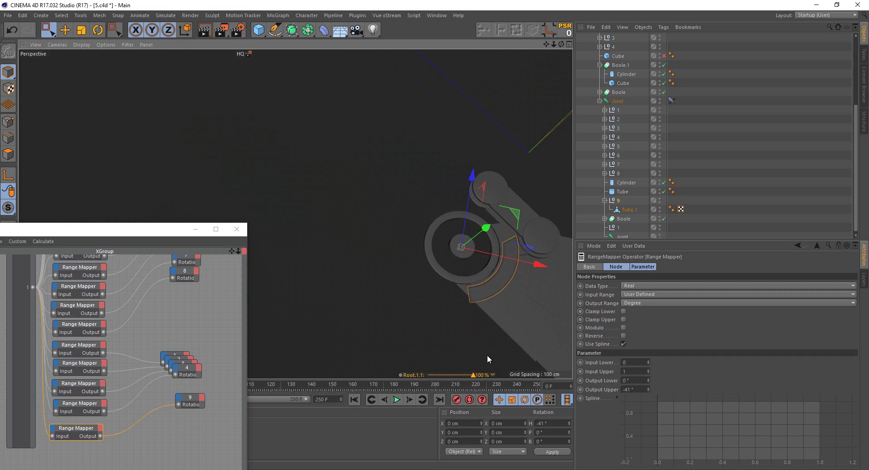
{"action": "key", "text": "F2"}
In Top view, select the points at Tube.1's left tip and move them up and left
{"action": "middle_click_drag", "start_coordinate": [497, 204], "coordinate": [470, 178], "text": "alt"}
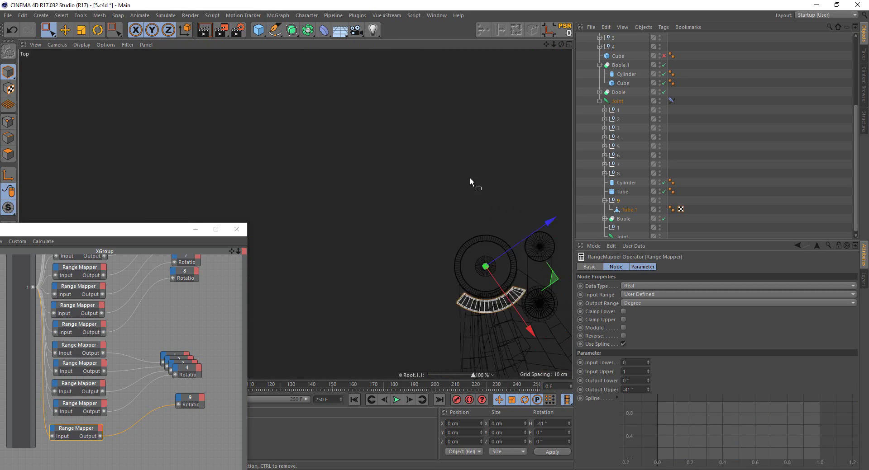
{"action": "left_click", "coordinate": [625, 211]}
{"action": "scroll", "coordinate": [520, 264], "scroll_direction": "up", "scroll_amount": 3}
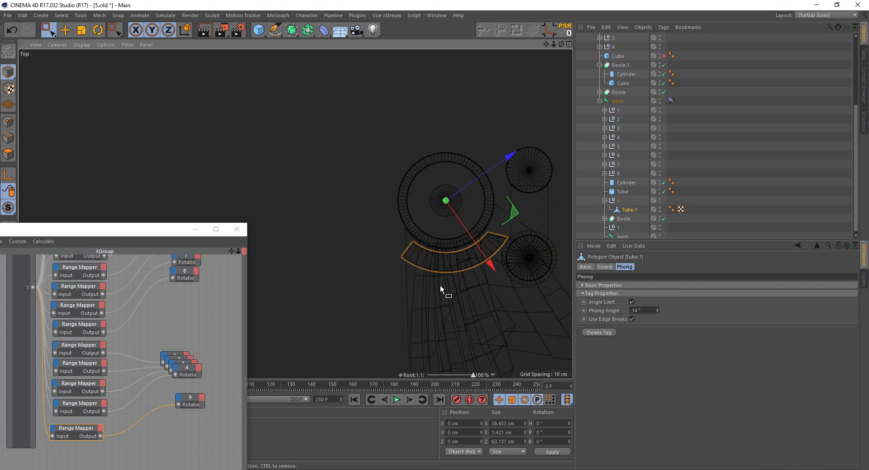
{"action": "scroll", "coordinate": [440, 284], "scroll_direction": "up", "scroll_amount": 4}
{"action": "left_click", "coordinate": [9, 122]}
{"action": "scroll", "coordinate": [386, 186], "scroll_direction": "up", "scroll_amount": 2}
{"action": "scroll", "coordinate": [318, 240], "scroll_direction": "up", "scroll_amount": 2}
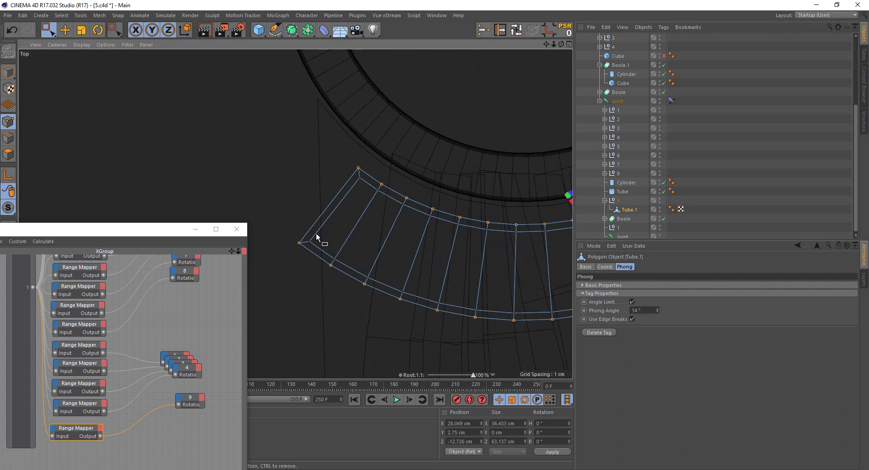
{"action": "scroll", "coordinate": [277, 236], "scroll_direction": "up", "scroll_amount": 3}
{"action": "middle_click_drag", "start_coordinate": [303, 223], "coordinate": [398, 224], "text": "alt"}
{"action": "mouse_move", "coordinate": [330, 224]}
{"action": "left_mouse_down"}
{"action": "mouse_move", "coordinate": [420, 318]}
{"action": "mouse_move", "coordinate": [462, 312]}
{"action": "left_mouse_up"}
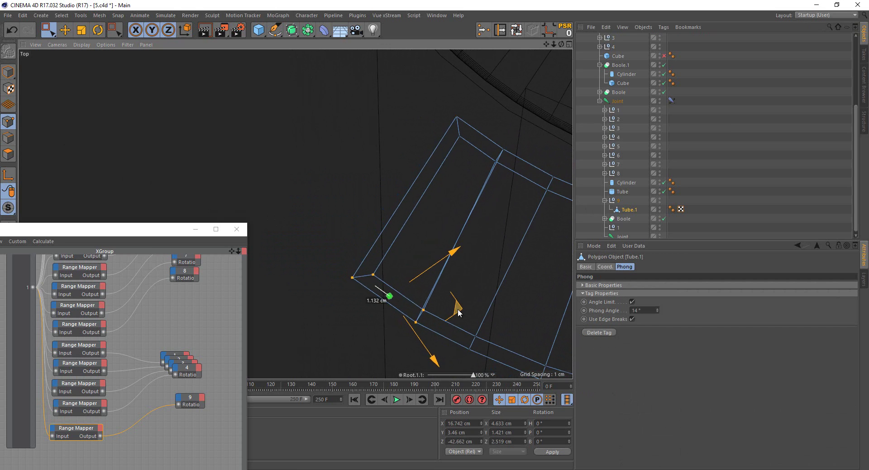
{"action": "left_click_drag", "start_coordinate": [352, 250], "coordinate": [462, 321]}
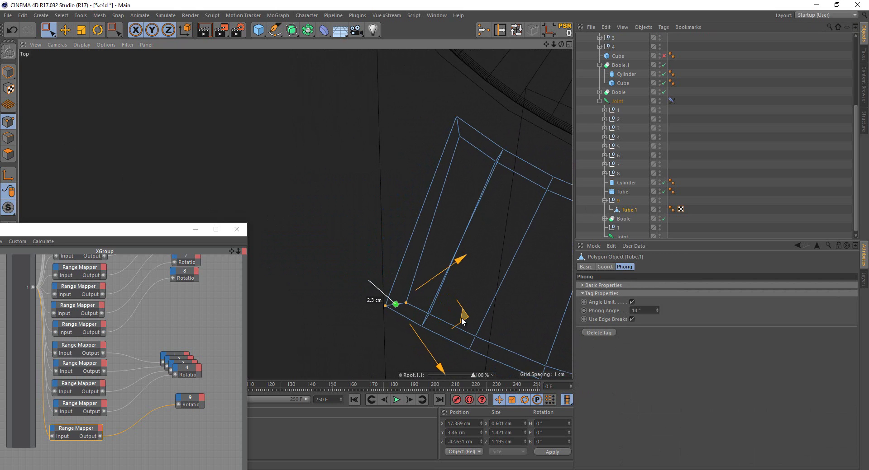
{"action": "left_click_drag", "start_coordinate": [461, 110], "coordinate": [512, 200]}
{"action": "middle_click_drag", "start_coordinate": [512, 199], "coordinate": [481, 195]}
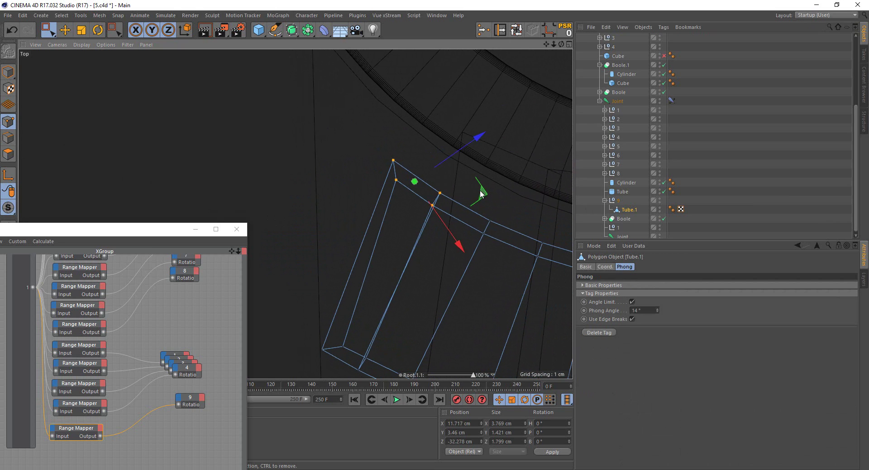
{"action": "mouse_move", "coordinate": [474, 193]}
{"action": "left_mouse_down"}
{"action": "mouse_move", "coordinate": [402, 155]}
{"action": "mouse_move", "coordinate": [399, 172]}
{"action": "mouse_move", "coordinate": [440, 166]}
{"action": "mouse_move", "coordinate": [479, 199]}
{"action": "left_mouse_up"}
Slide a single tip point about 3.7 cm along the edge to form an angled point
{"action": "left_click", "coordinate": [318, 143]}
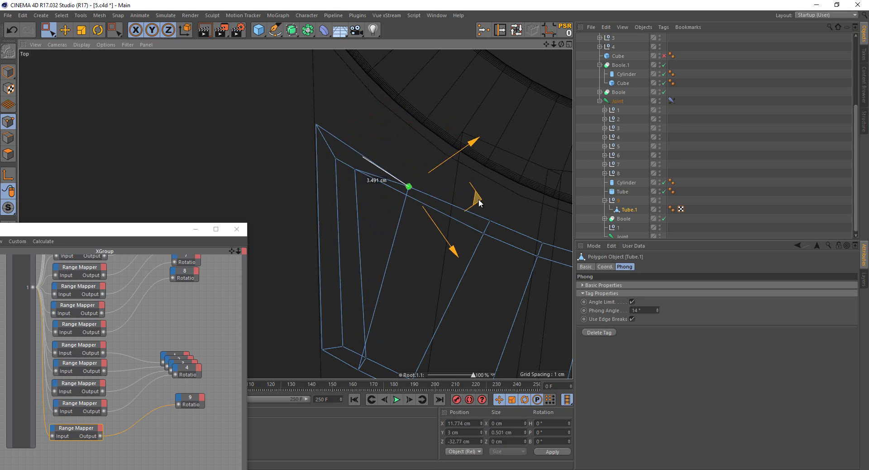
{"action": "key", "text": "ctrl+z"}
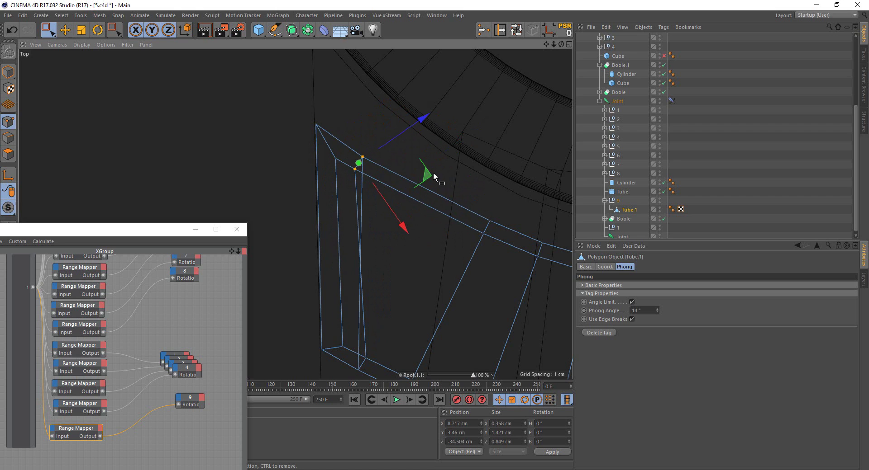
{"action": "left_click_drag", "start_coordinate": [430, 174], "coordinate": [479, 195]}
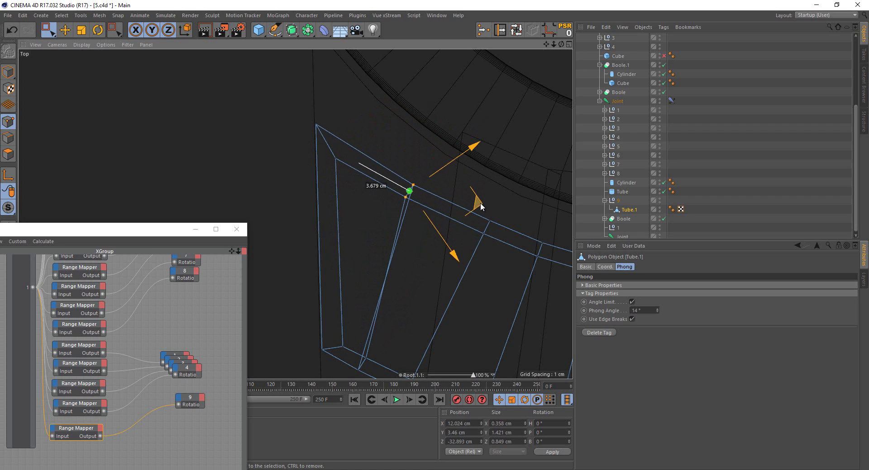
{"action": "left_click_drag", "start_coordinate": [478, 195], "coordinate": [476, 201]}
{"action": "scroll", "coordinate": [367, 185], "scroll_direction": "down", "scroll_amount": 2}
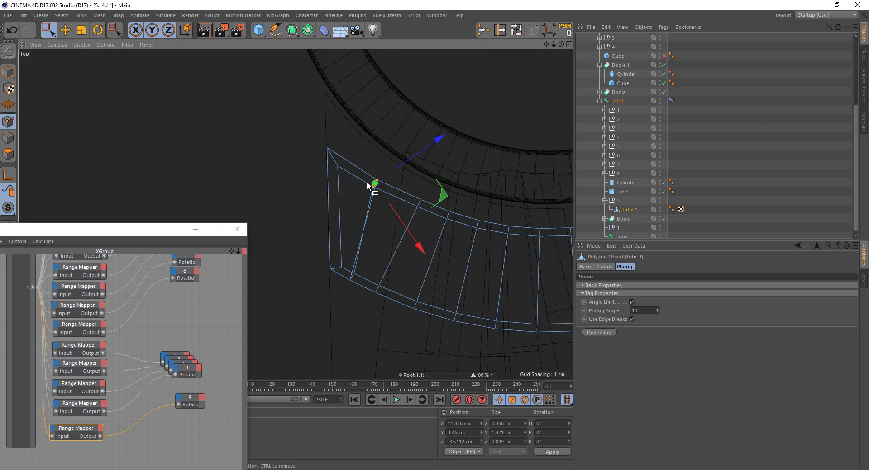
{"action": "left_click", "coordinate": [225, 109]}
{"action": "scroll", "coordinate": [272, 145], "scroll_direction": "down", "scroll_amount": 2}
Return to the Perspective view in object mode and close the XPresso editor
{"action": "key", "text": "F1"}
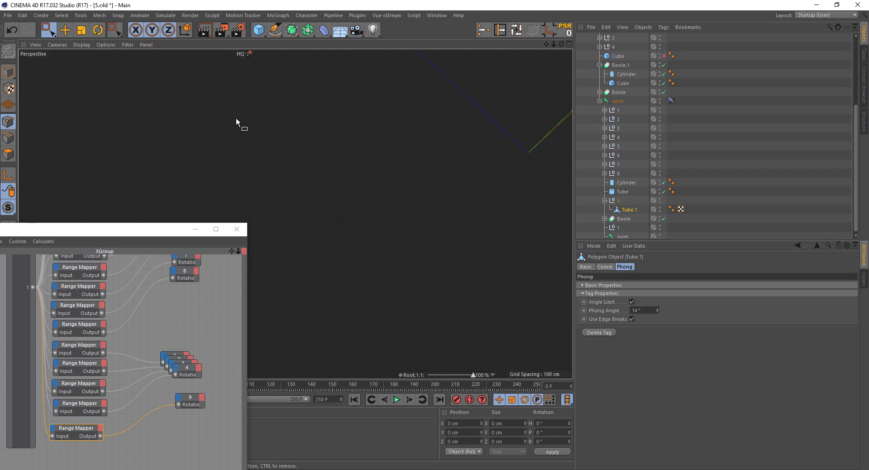
{"action": "left_click", "coordinate": [8, 72]}
{"action": "left_click", "coordinate": [394, 193]}
{"action": "left_click_drag", "start_coordinate": [394, 194], "coordinate": [451, 255], "text": "alt"}
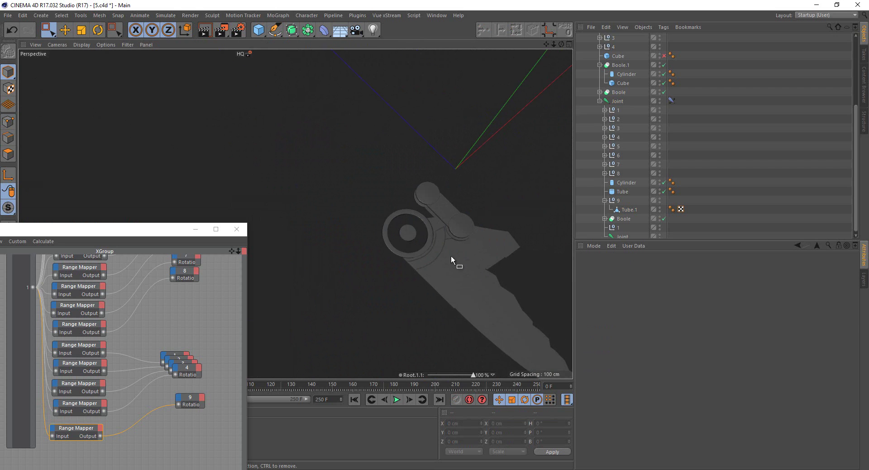
{"action": "left_click_drag", "start_coordinate": [336, 187], "coordinate": [231, 212], "text": "alt"}
{"action": "left_click", "coordinate": [236, 230]}
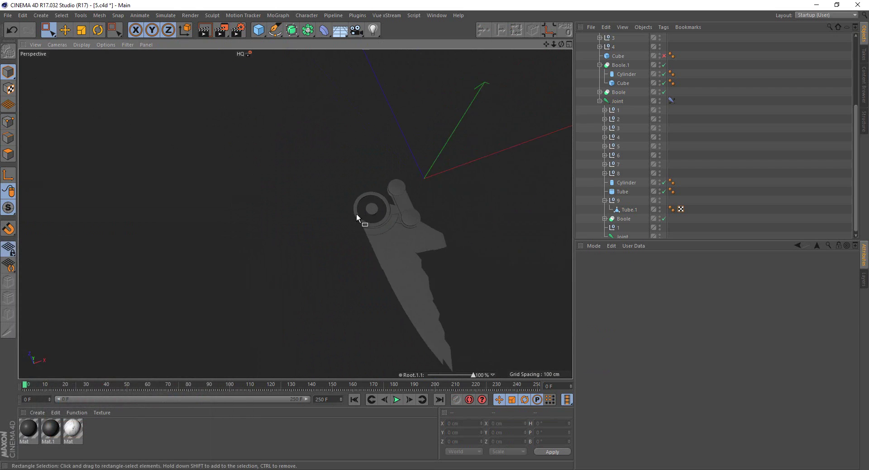
Fold the wing with Root.1.1 at 0%, inspect the cylinder joint, and select Symmetry
{"action": "left_click_drag", "start_coordinate": [357, 213], "coordinate": [410, 282], "text": "alt"}
{"action": "left_click_drag", "start_coordinate": [474, 376], "coordinate": [421, 359]}
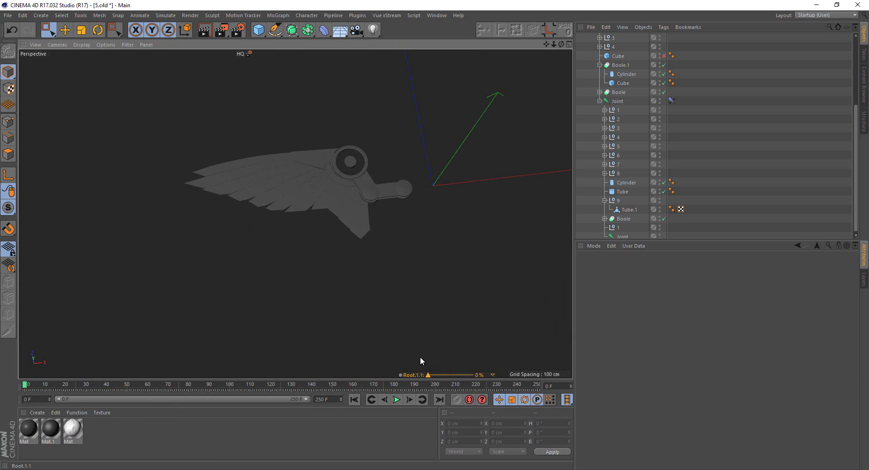
{"action": "mouse_move", "coordinate": [357, 228]}
{"action": "left_mouse_down", "text": "alt"}
{"action": "mouse_move", "coordinate": [388, 191]}
{"action": "mouse_move", "coordinate": [458, 161]}
{"action": "mouse_move", "coordinate": [490, 190]}
{"action": "mouse_move", "coordinate": [522, 159]}
{"action": "mouse_move", "coordinate": [556, 156]}
{"action": "mouse_move", "coordinate": [465, 176]}
{"action": "mouse_move", "coordinate": [477, 154]}
{"action": "mouse_move", "coordinate": [331, 155]}
{"action": "mouse_move", "coordinate": [371, 163]}
{"action": "left_mouse_up", "text": "alt"}
{"action": "scroll", "coordinate": [371, 163], "scroll_direction": "up", "scroll_amount": 3}
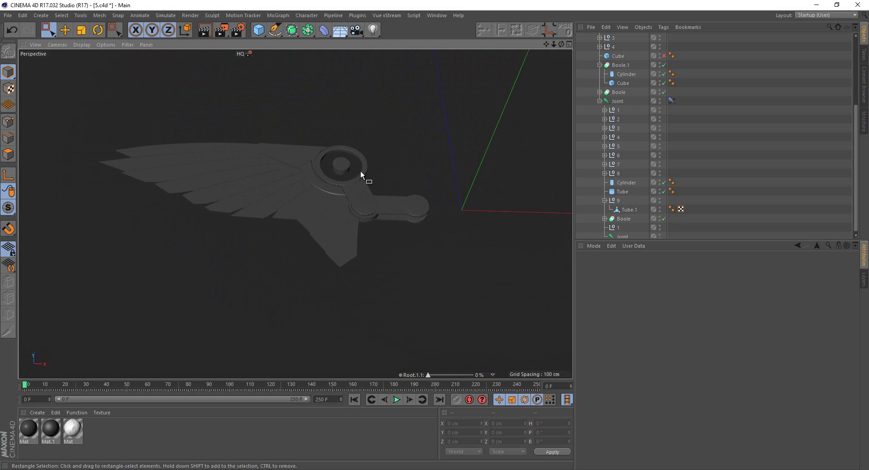
{"action": "scroll", "coordinate": [618, 76], "scroll_direction": "up", "scroll_amount": 4}
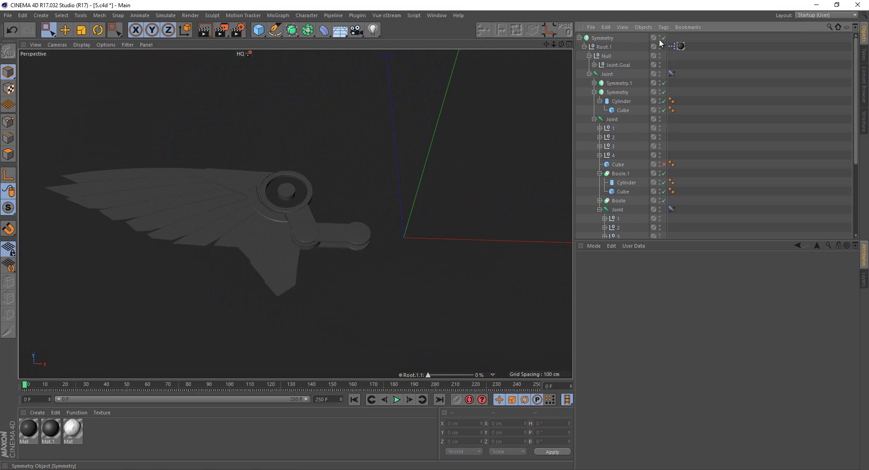
{"action": "mouse_move", "coordinate": [434, 206]}
{"action": "left_mouse_down", "text": "alt"}
{"action": "mouse_move", "coordinate": [450, 213]}
{"action": "mouse_move", "coordinate": [460, 196]}
{"action": "mouse_move", "coordinate": [376, 223]}
{"action": "mouse_move", "coordinate": [491, 209]}
{"action": "mouse_move", "coordinate": [500, 219]}
{"action": "mouse_move", "coordinate": [421, 196]}
{"action": "mouse_move", "coordinate": [345, 210]}
{"action": "left_mouse_up", "text": "alt"}
{"action": "scroll", "coordinate": [308, 237], "scroll_direction": "up", "scroll_amount": 3}
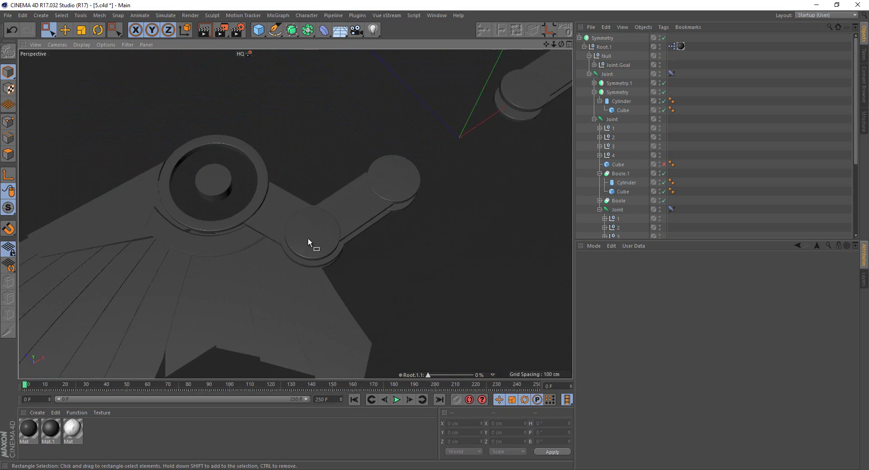
{"action": "scroll", "coordinate": [307, 237], "scroll_direction": "up", "scroll_amount": 3}
{"action": "scroll", "coordinate": [275, 249], "scroll_direction": "up", "scroll_amount": 3}
{"action": "mouse_move", "coordinate": [219, 222]}
{"action": "left_mouse_down", "text": "alt"}
{"action": "mouse_move", "coordinate": [227, 172]}
{"action": "mouse_move", "coordinate": [186, 144]}
{"action": "mouse_move", "coordinate": [195, 129]}
{"action": "mouse_move", "coordinate": [145, 110]}
{"action": "mouse_move", "coordinate": [135, 89]}
{"action": "mouse_move", "coordinate": [150, 131]}
{"action": "mouse_move", "coordinate": [285, 165]}
{"action": "mouse_move", "coordinate": [232, 209]}
{"action": "left_mouse_up", "text": "alt"}
{"action": "scroll", "coordinate": [285, 167], "scroll_direction": "down", "scroll_amount": 3}
{"action": "left_click", "coordinate": [232, 209]}
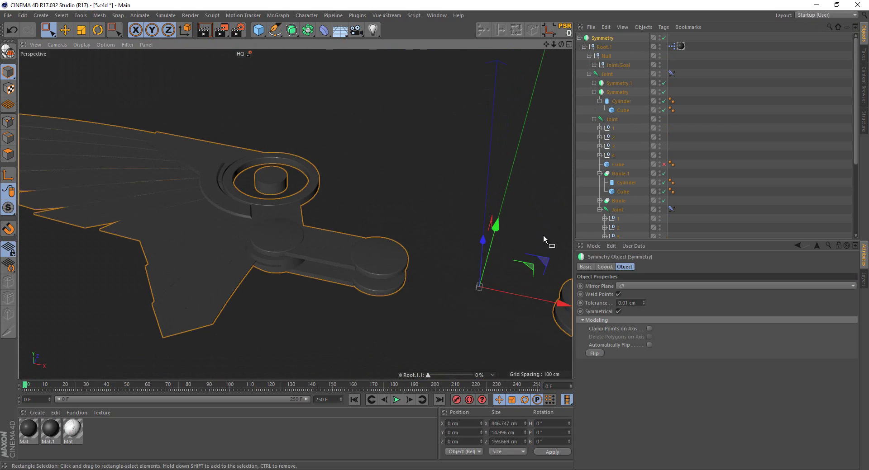
Add a Symmetry object beside Tube.1 with its position and rotation reset
{"action": "scroll", "coordinate": [618, 217], "scroll_direction": "down", "scroll_amount": 5}
{"action": "left_click", "coordinate": [623, 209]}
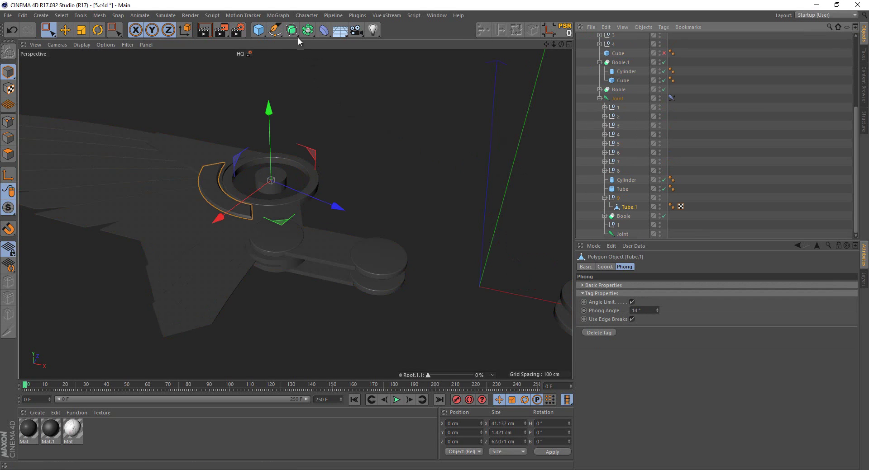
{"action": "left_click_drag", "start_coordinate": [312, 34], "coordinate": [409, 81]}
{"action": "left_click", "coordinate": [414, 80]}
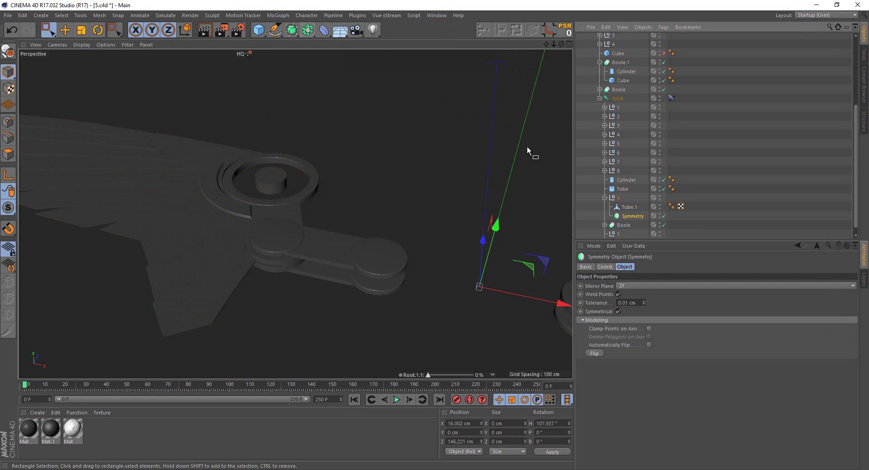
{"action": "left_click_drag", "start_coordinate": [616, 195], "coordinate": [616, 196]}
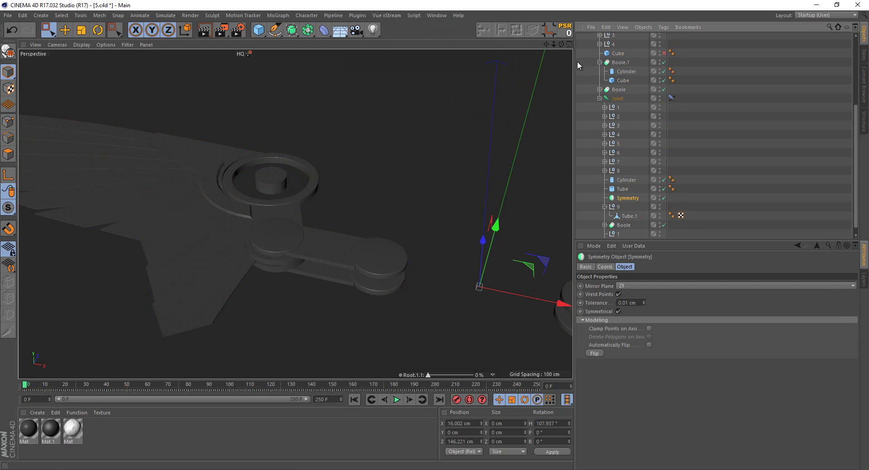
{"action": "left_click", "coordinate": [561, 30]}
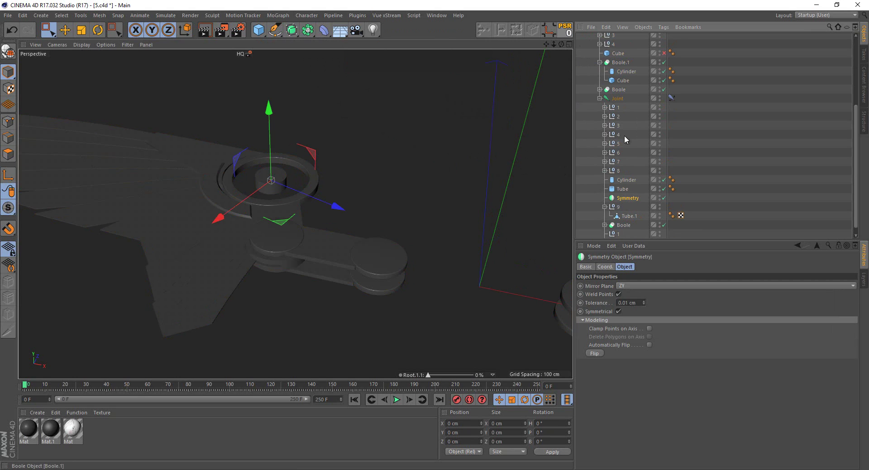
Place the Symmetry under null 9 above Tube.1 and put Tube.1 inside it
{"action": "left_click", "coordinate": [617, 209]}
{"action": "left_click_drag", "start_coordinate": [622, 210], "coordinate": [624, 208]}
{"action": "key", "text": "ctrl+z"}
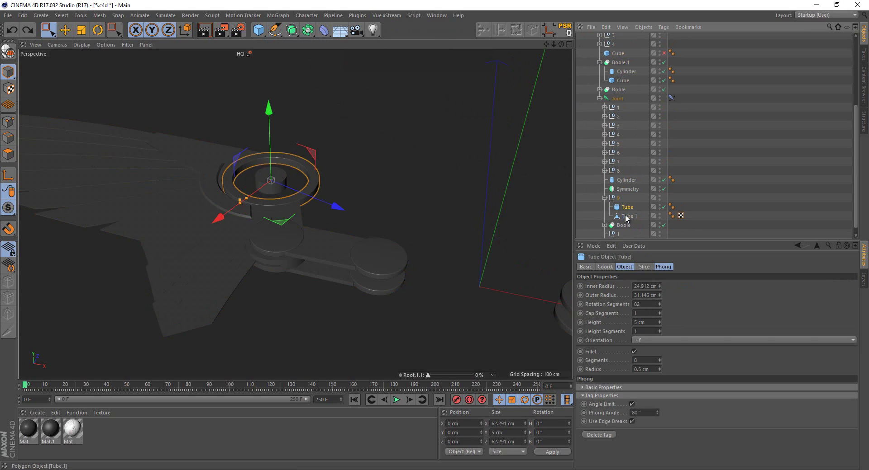
{"action": "key", "text": "ctrl+z"}
{"action": "key", "text": "ctrl+z"}
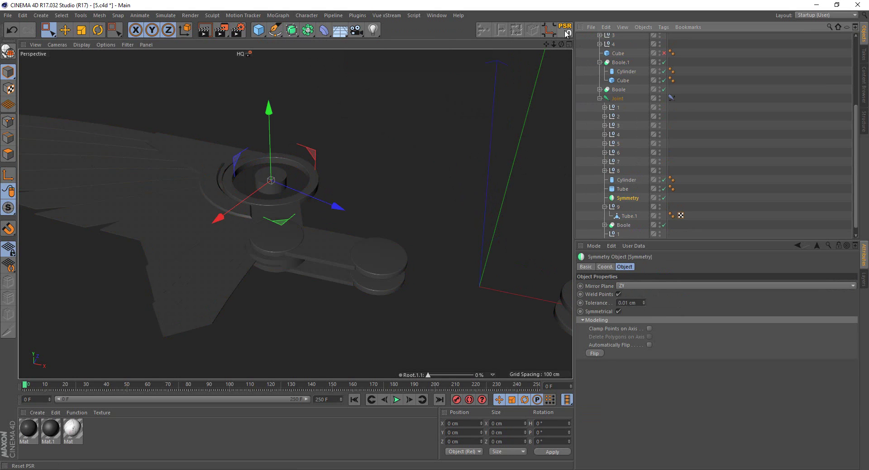
{"action": "left_click_drag", "start_coordinate": [617, 212], "coordinate": [625, 211]}
{"action": "left_click_drag", "start_coordinate": [251, 217], "coordinate": [171, 97], "text": "alt"}
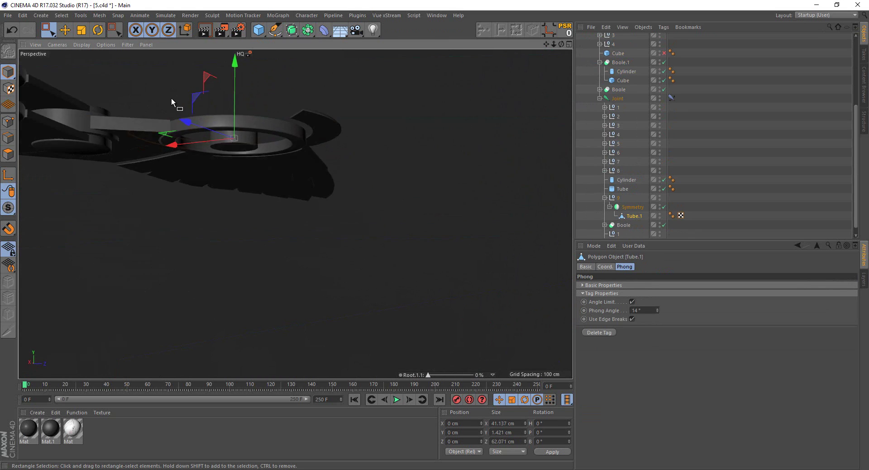
{"action": "left_click", "coordinate": [618, 207]}
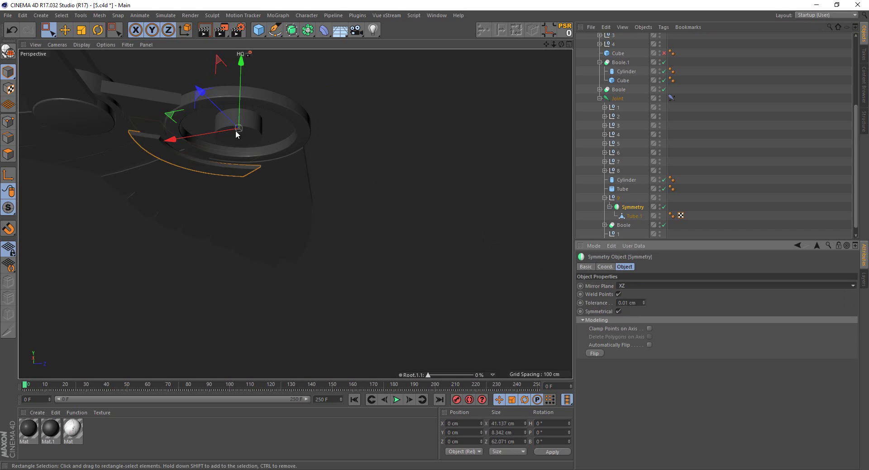
Orbit in close on the gear ring and arm to check the mirrored arc piece
{"action": "scroll", "coordinate": [262, 165], "scroll_direction": "up", "scroll_amount": 3}
{"action": "left_click", "coordinate": [430, 253]}
{"action": "mouse_move", "coordinate": [430, 253]}
{"action": "left_mouse_down", "text": "alt"}
{"action": "mouse_move", "coordinate": [252, 177]}
{"action": "mouse_move", "coordinate": [226, 239]}
{"action": "mouse_move", "coordinate": [232, 178]}
{"action": "mouse_move", "coordinate": [155, 163]}
{"action": "left_mouse_up", "text": "alt"}
{"action": "scroll", "coordinate": [149, 145], "scroll_direction": "up", "scroll_amount": 3}
{"action": "mouse_move", "coordinate": [145, 128]}
{"action": "left_mouse_down", "text": "alt"}
{"action": "mouse_move", "coordinate": [146, 101]}
{"action": "mouse_move", "coordinate": [161, 192]}
{"action": "mouse_move", "coordinate": [158, 268]}
{"action": "mouse_move", "coordinate": [407, 358]}
{"action": "mouse_move", "coordinate": [473, 370]}
{"action": "mouse_move", "coordinate": [425, 261]}
{"action": "mouse_move", "coordinate": [305, 221]}
{"action": "mouse_move", "coordinate": [290, 173]}
{"action": "mouse_move", "coordinate": [429, 196]}
{"action": "mouse_move", "coordinate": [496, 108]}
{"action": "mouse_move", "coordinate": [499, 65]}
{"action": "mouse_move", "coordinate": [434, 232]}
{"action": "mouse_move", "coordinate": [439, 246]}
{"action": "mouse_move", "coordinate": [479, 111]}
{"action": "mouse_move", "coordinate": [456, 182]}
{"action": "left_mouse_up", "text": "alt"}
{"action": "scroll", "coordinate": [305, 220], "scroll_direction": "down", "scroll_amount": 3}
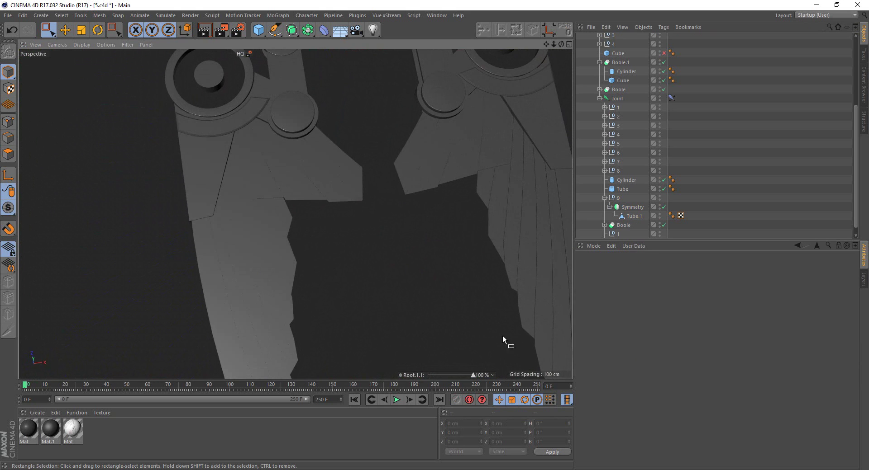
Fold the wing with Root.1.1 at 0% and zoom in on the joint hub
{"action": "left_click_drag", "start_coordinate": [473, 375], "coordinate": [428, 375]}
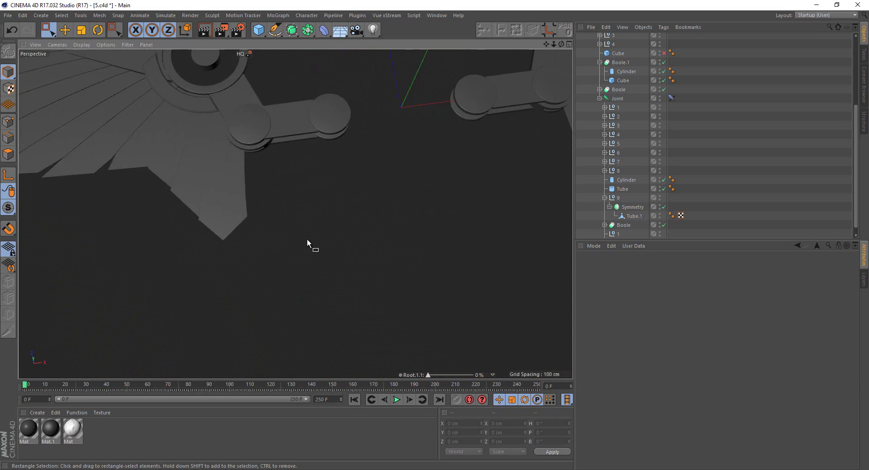
{"action": "mouse_move", "coordinate": [308, 243]}
{"action": "left_mouse_down", "text": "alt"}
{"action": "mouse_move", "coordinate": [254, 170]}
{"action": "mouse_move", "coordinate": [319, 249]}
{"action": "mouse_move", "coordinate": [305, 175]}
{"action": "mouse_move", "coordinate": [305, 208]}
{"action": "mouse_move", "coordinate": [343, 155]}
{"action": "mouse_move", "coordinate": [353, 112]}
{"action": "mouse_move", "coordinate": [348, 191]}
{"action": "left_mouse_up", "text": "alt"}
{"action": "left_click", "coordinate": [664, 208]}
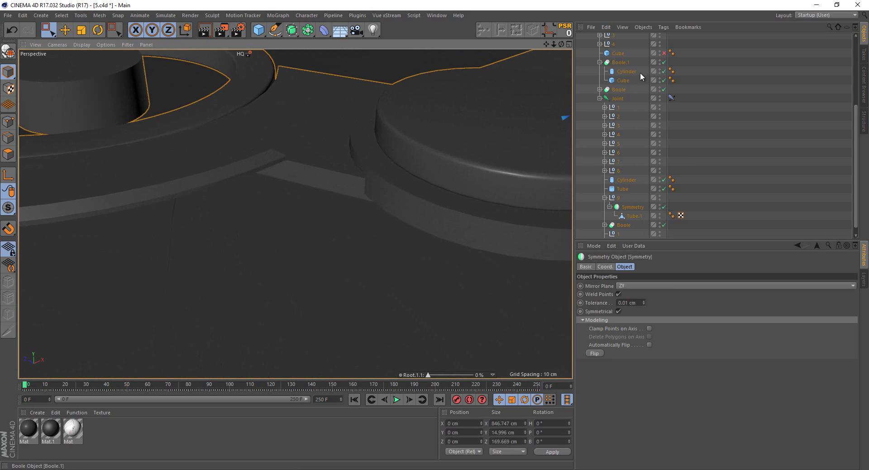
{"action": "scroll", "coordinate": [640, 73], "scroll_direction": "up", "scroll_amount": 5}
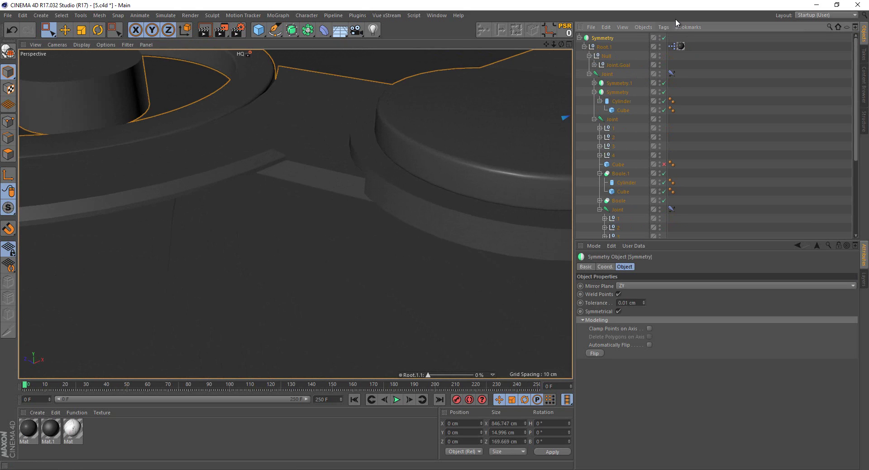
Scale the Boole's cutting Cube down on Y into a thin slab
{"action": "left_click", "coordinate": [342, 178]}
{"action": "scroll", "coordinate": [610, 188], "scroll_direction": "down", "scroll_amount": 5}
{"action": "left_click", "coordinate": [598, 80]}
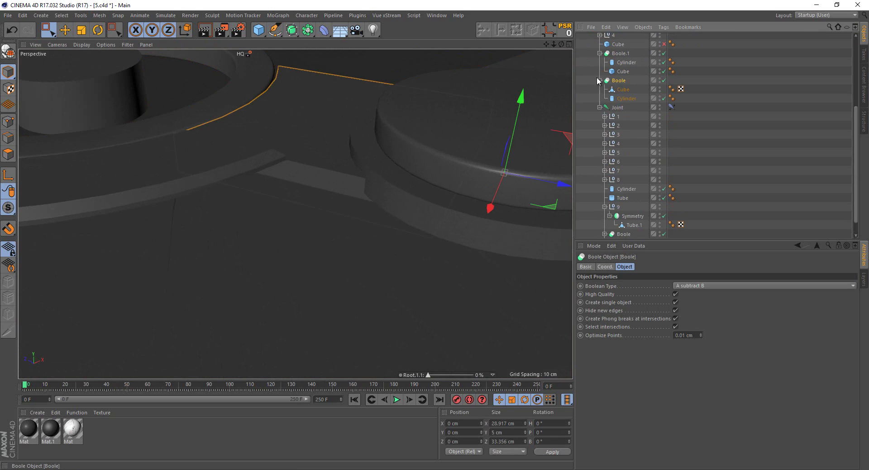
{"action": "left_click", "coordinate": [623, 90]}
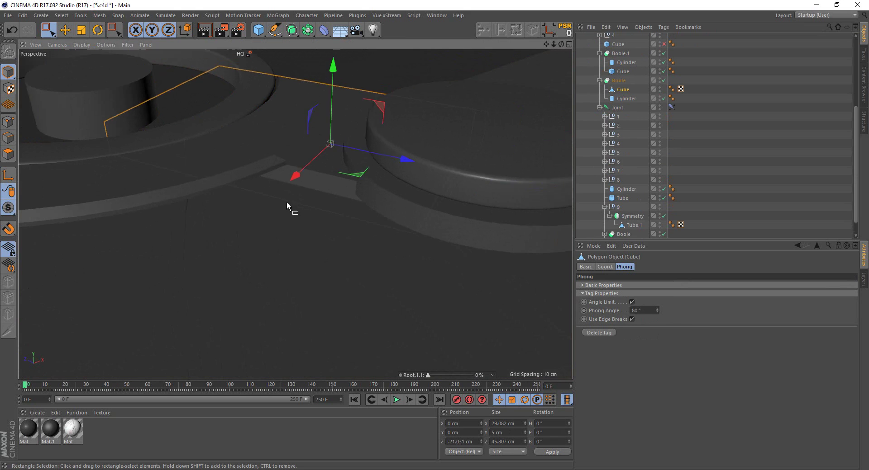
{"action": "left_click_drag", "start_coordinate": [286, 202], "coordinate": [327, 175], "text": "alt"}
{"action": "left_click", "coordinate": [82, 30]}
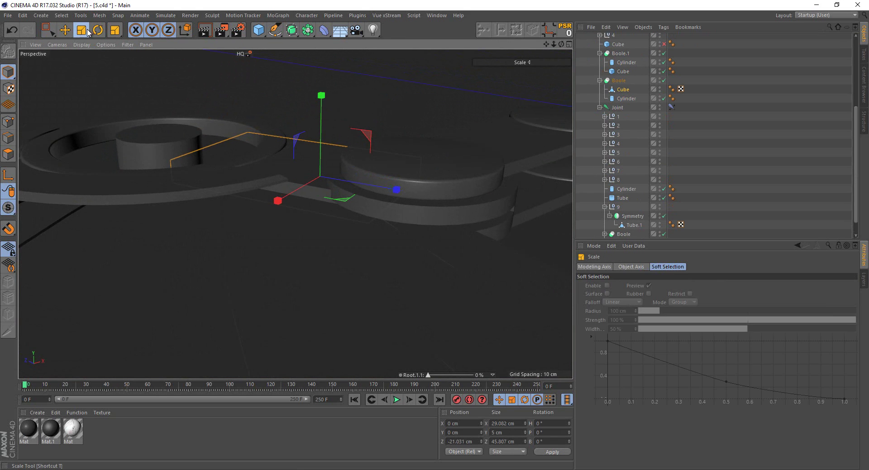
{"action": "mouse_move", "coordinate": [321, 102]}
{"action": "left_mouse_down"}
{"action": "mouse_move", "coordinate": [327, 149]}
{"action": "mouse_move", "coordinate": [327, 142]}
{"action": "mouse_move", "coordinate": [356, 142]}
{"action": "mouse_move", "coordinate": [332, 96]}
{"action": "mouse_move", "coordinate": [328, 118]}
{"action": "left_mouse_up"}
{"action": "key", "text": "space"}
{"action": "key", "text": "t"}
{"action": "key", "text": "space"}
{"action": "key", "text": "space"}
Duplicate the Boole as Boole.2 in the Object Manager
{"action": "scroll", "coordinate": [412, 134], "scroll_direction": "down", "scroll_amount": 2}
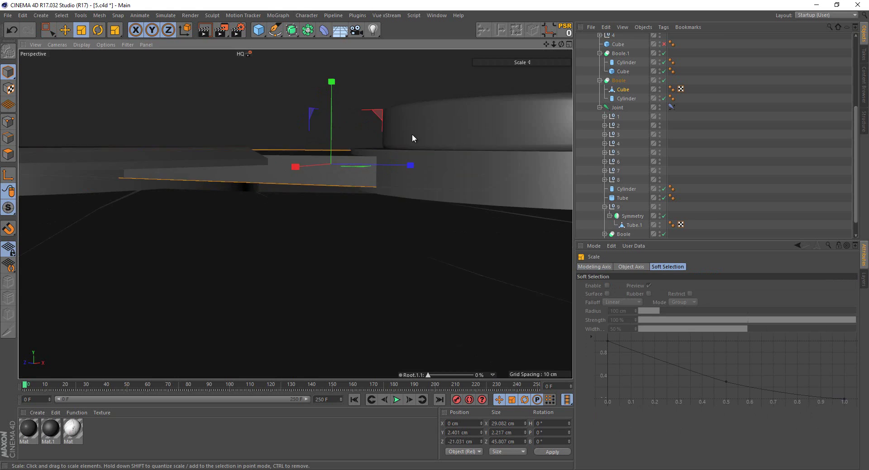
{"action": "left_click", "coordinate": [599, 82]}
{"action": "left_click_drag", "start_coordinate": [607, 83], "coordinate": [608, 93], "text": "ctrl"}
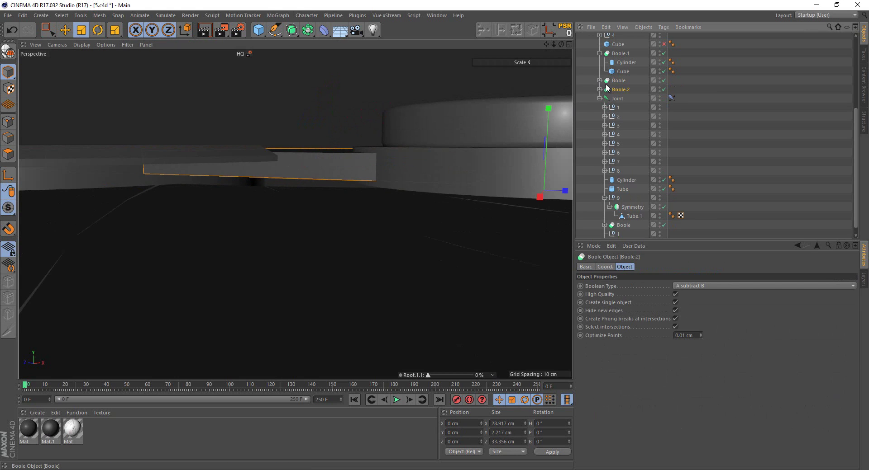
{"action": "left_click", "coordinate": [606, 267]}
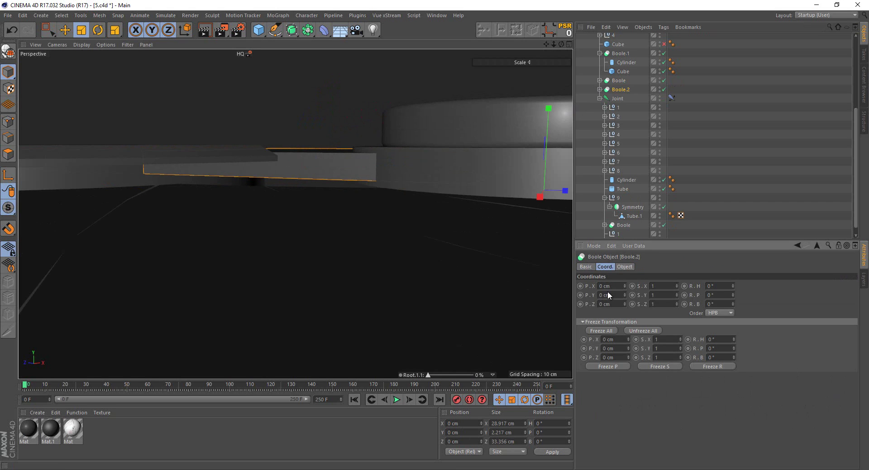
{"action": "left_click", "coordinate": [616, 85]}
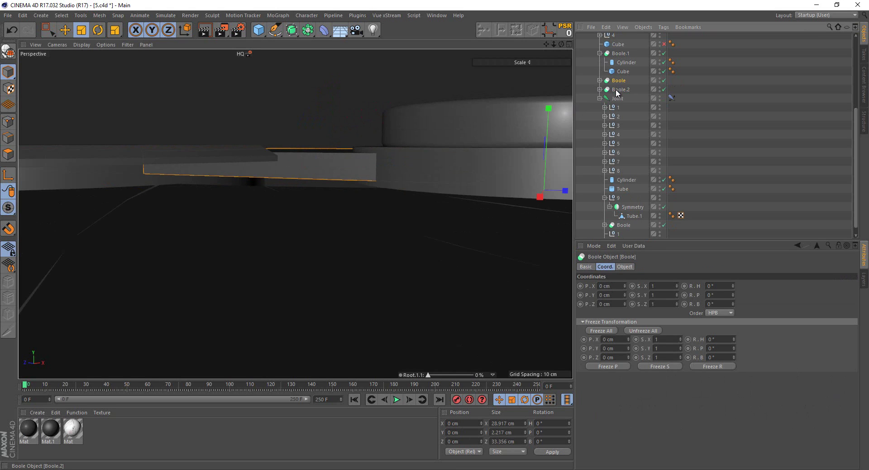
Lower the original Boole along Y, leaving Boole.1's cube unchanged
{"action": "mouse_move", "coordinate": [341, 208]}
{"action": "left_mouse_down", "text": "alt"}
{"action": "mouse_move", "coordinate": [368, 156]}
{"action": "mouse_move", "coordinate": [417, 217]}
{"action": "mouse_move", "coordinate": [464, 182]}
{"action": "left_mouse_up", "text": "alt"}
{"action": "key", "text": "0"}
{"action": "left_click_drag", "start_coordinate": [473, 136], "coordinate": [482, 182]}
{"action": "scroll", "coordinate": [388, 219], "scroll_direction": "up", "scroll_amount": 5}
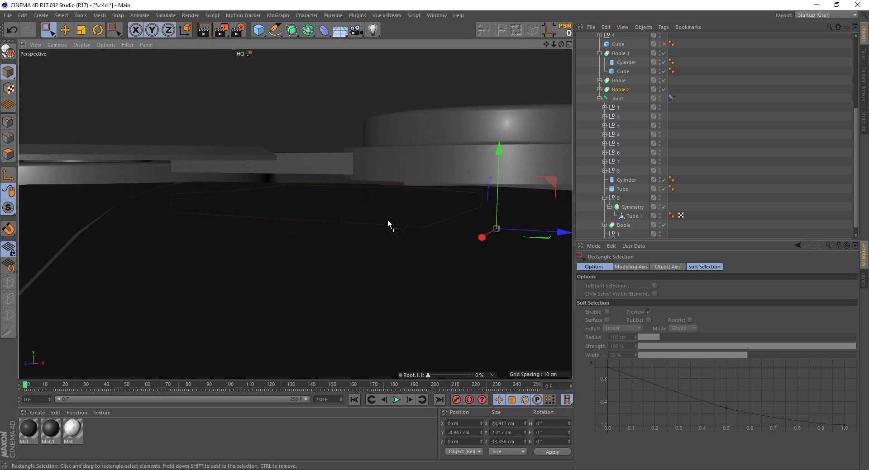
{"action": "scroll", "coordinate": [398, 207], "scroll_direction": "up", "scroll_amount": 5}
{"action": "left_click", "coordinate": [441, 209]}
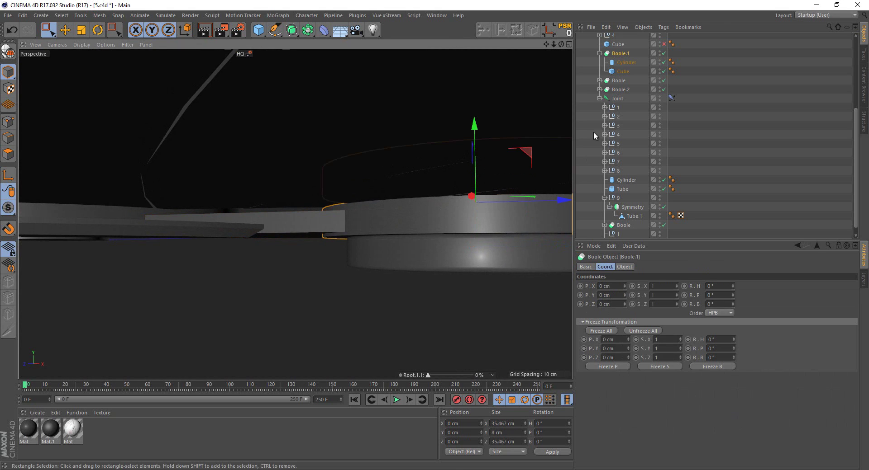
{"action": "left_click", "coordinate": [617, 73]}
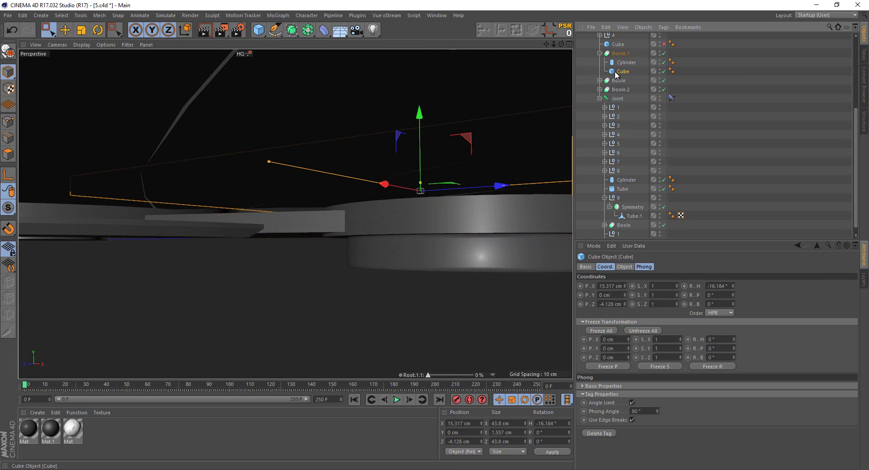
{"action": "left_click_drag", "start_coordinate": [421, 134], "coordinate": [425, 134]}
{"action": "key", "text": "ctrl+z"}
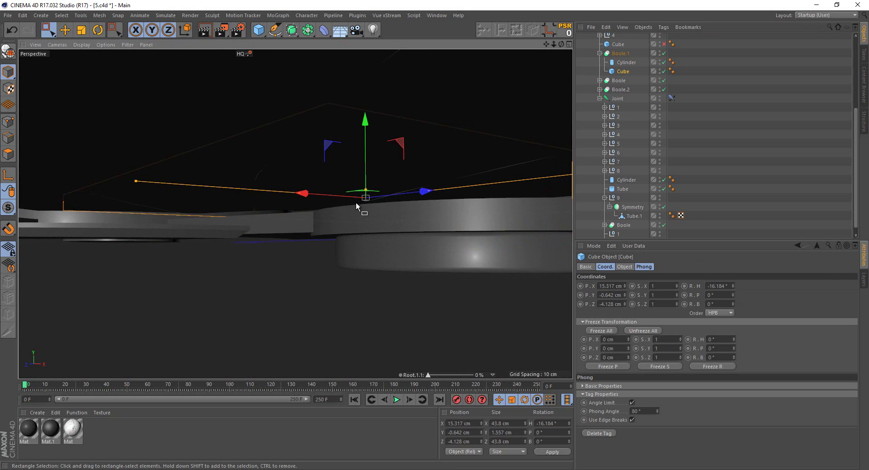
{"action": "left_click_drag", "start_coordinate": [356, 202], "coordinate": [485, 245], "text": "alt"}
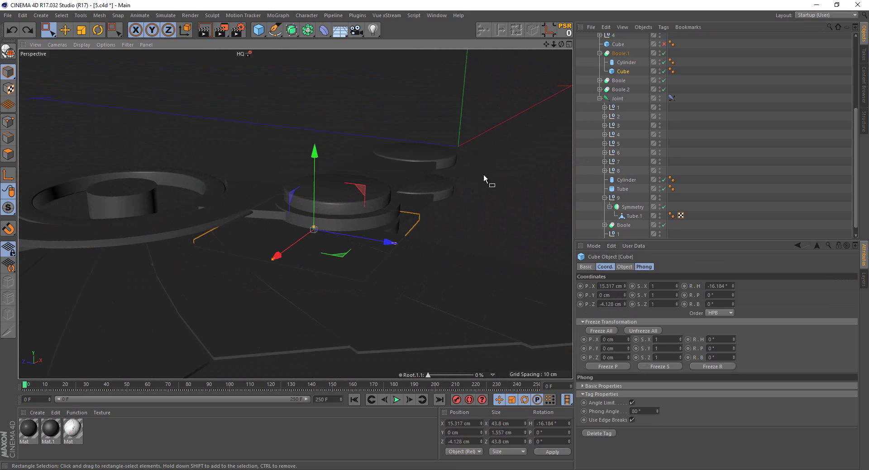
{"action": "left_click", "coordinate": [483, 174]}
{"action": "mouse_move", "coordinate": [418, 136]}
{"action": "left_mouse_down", "text": "alt"}
{"action": "mouse_move", "coordinate": [211, 229]}
{"action": "mouse_move", "coordinate": [208, 199]}
{"action": "mouse_move", "coordinate": [236, 275]}
{"action": "mouse_move", "coordinate": [316, 262]}
{"action": "mouse_move", "coordinate": [346, 240]}
{"action": "mouse_move", "coordinate": [288, 256]}
{"action": "mouse_move", "coordinate": [386, 191]}
{"action": "mouse_move", "coordinate": [389, 316]}
{"action": "left_mouse_up", "text": "alt"}
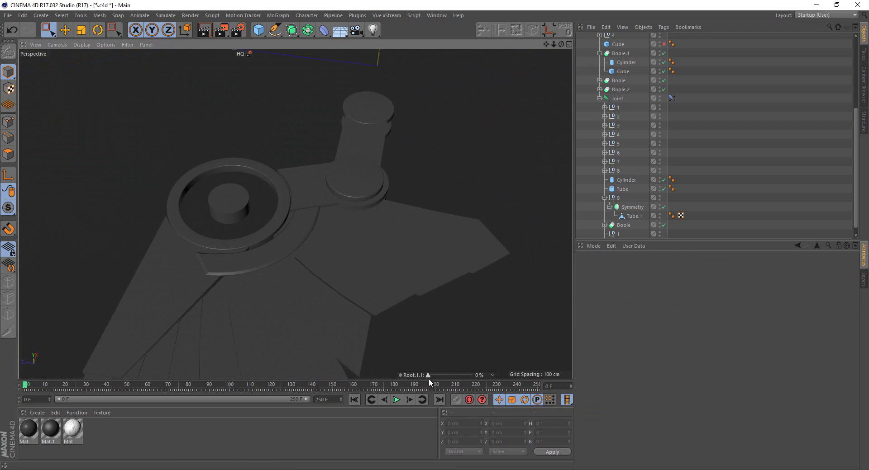
{"action": "left_click_drag", "start_coordinate": [428, 379], "coordinate": [486, 354]}
{"action": "left_click_drag", "start_coordinate": [436, 178], "coordinate": [290, 199], "text": "alt"}
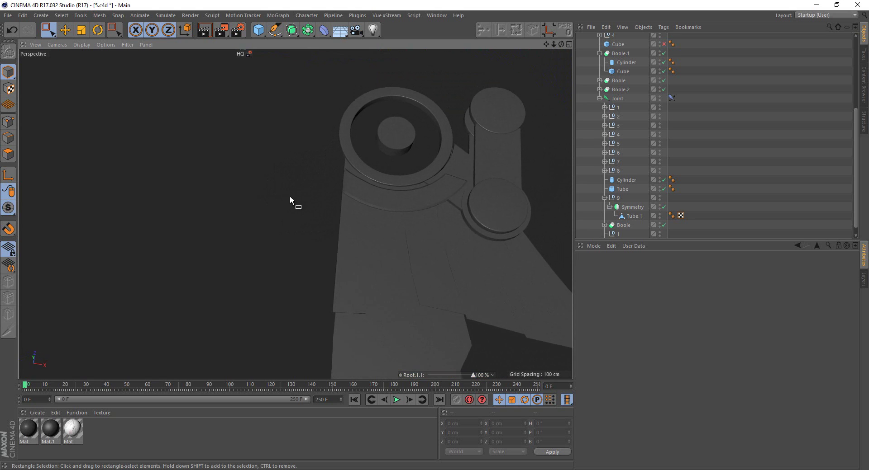
{"action": "scroll", "coordinate": [287, 249], "scroll_direction": "down", "scroll_amount": 3}
{"action": "mouse_move", "coordinate": [473, 375]}
{"action": "left_mouse_down"}
{"action": "mouse_move", "coordinate": [426, 375]}
{"action": "mouse_move", "coordinate": [479, 374]}
{"action": "mouse_move", "coordinate": [409, 351]}
{"action": "left_mouse_up"}
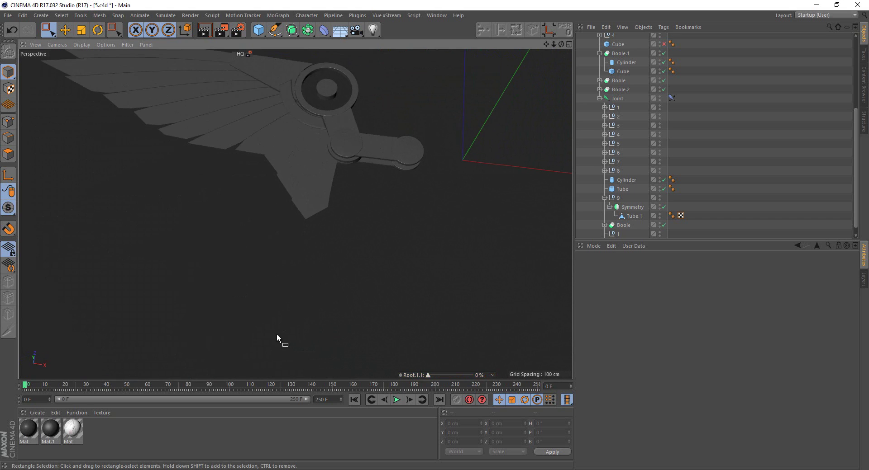
{"action": "scroll", "coordinate": [276, 333], "scroll_direction": "down", "scroll_amount": 3}
{"action": "scroll", "coordinate": [135, 137], "scroll_direction": "up", "scroll_amount": 3}
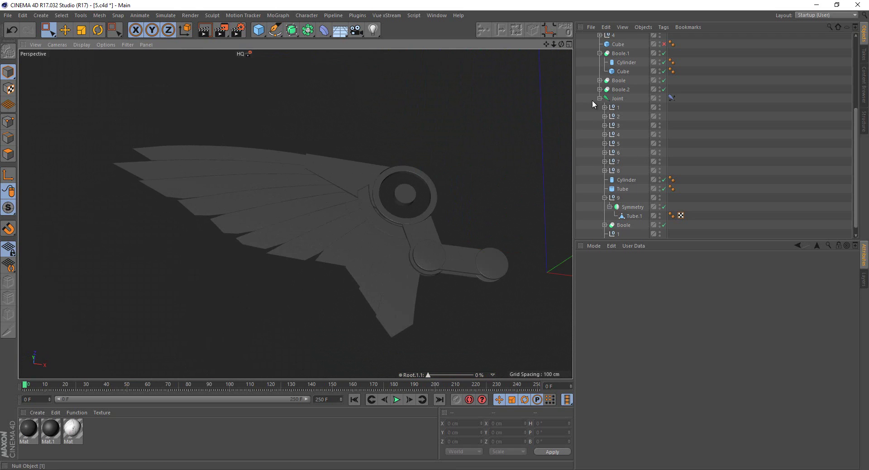
Add a Subdivision Surface inside null 1 around feather 1 and zero its coordinates
{"action": "left_click", "coordinate": [604, 107]}
{"action": "left_click", "coordinate": [616, 116]}
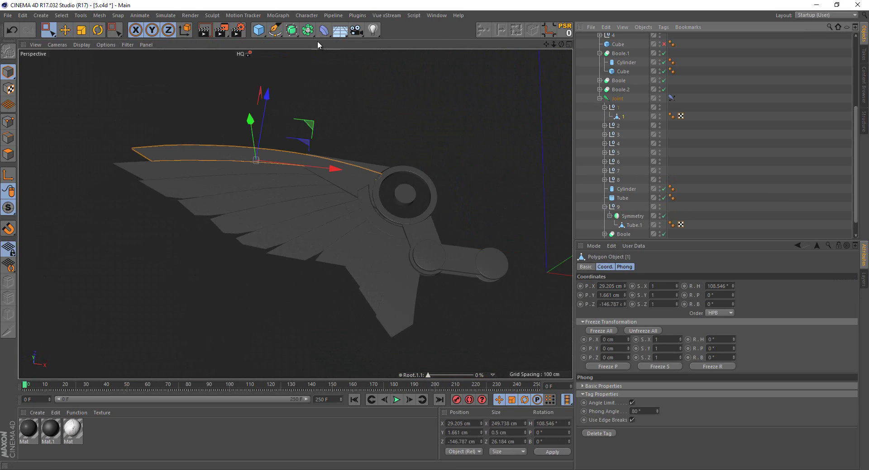
{"action": "left_click", "coordinate": [299, 32]}
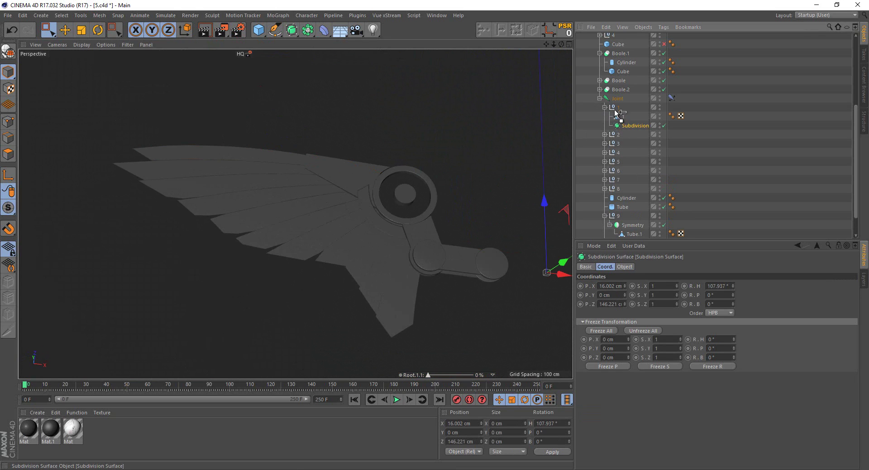
{"action": "left_click_drag", "start_coordinate": [616, 112], "coordinate": [610, 102]}
{"action": "left_click", "coordinate": [569, 32]}
{"action": "left_click", "coordinate": [566, 31]}
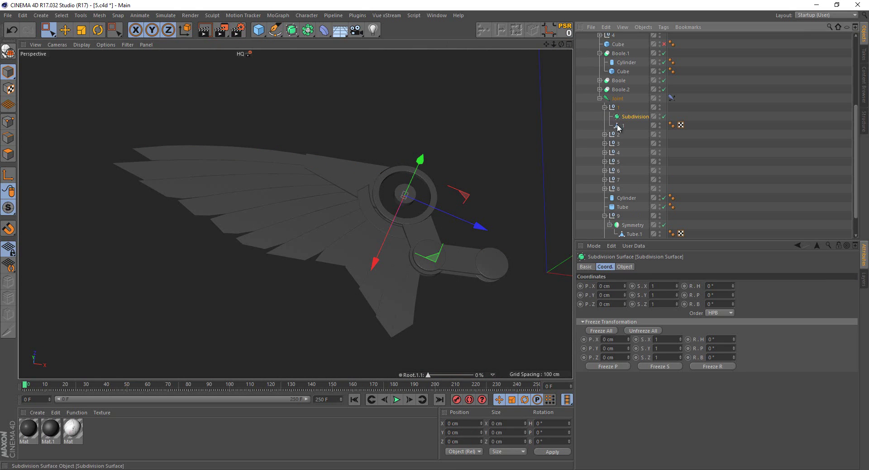
Frame feather 1 and orbit to inspect its smoothed, rounded shape
{"action": "left_click", "coordinate": [621, 127]}
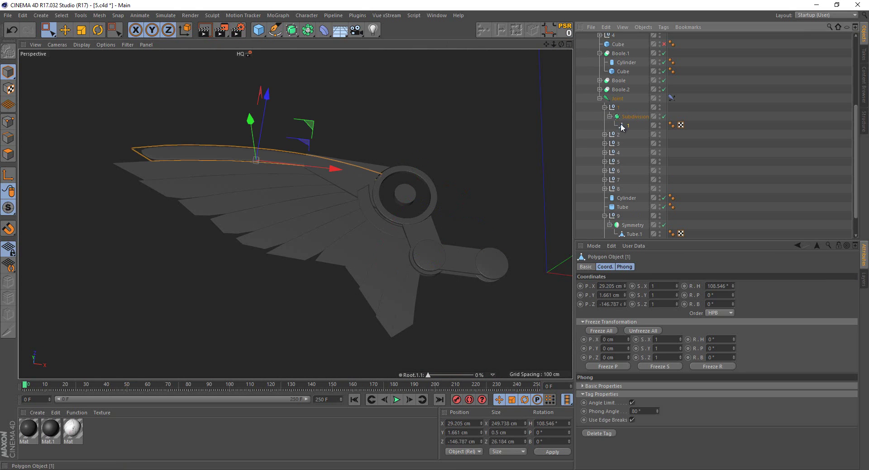
{"action": "key", "text": "o"}
{"action": "left_click", "coordinate": [97, 147]}
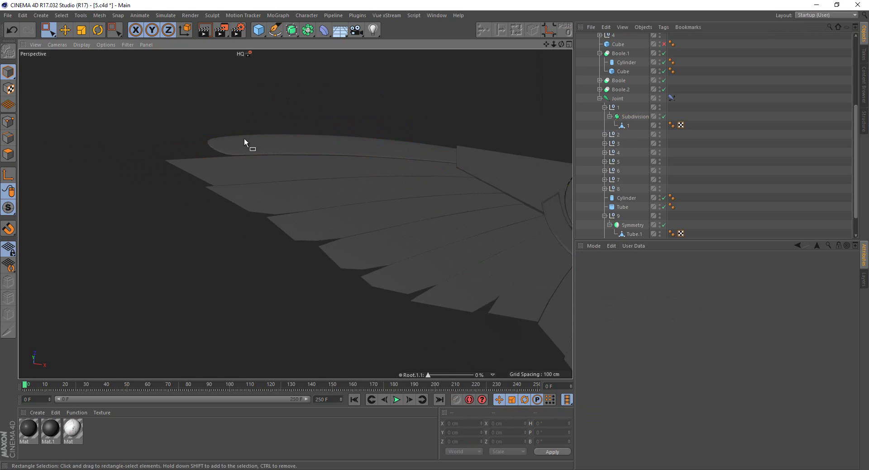
{"action": "mouse_move", "coordinate": [244, 140]}
{"action": "left_mouse_down", "text": "alt"}
{"action": "mouse_move", "coordinate": [265, 182]}
{"action": "mouse_move", "coordinate": [148, 173]}
{"action": "left_mouse_up", "text": "alt"}
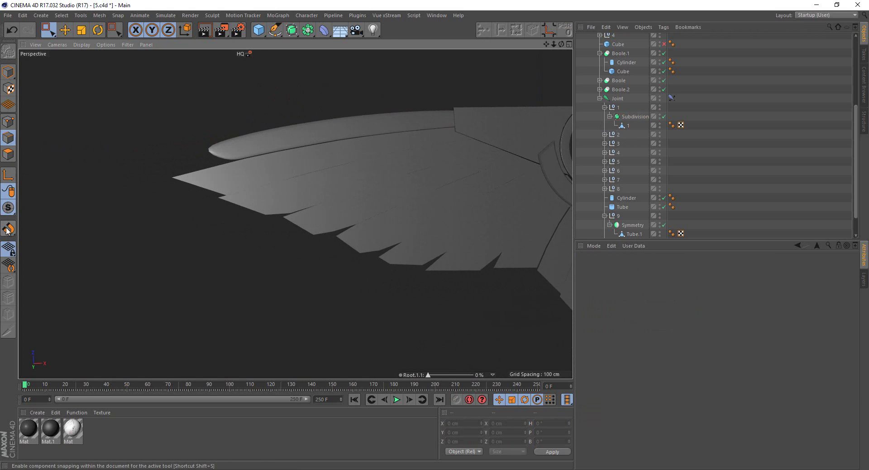
{"action": "left_click", "coordinate": [627, 125]}
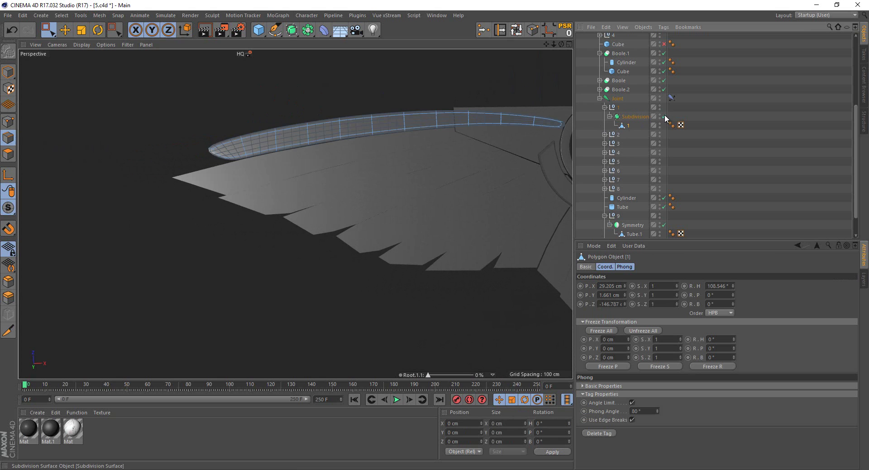
Disable the Subdivision Surface and loop-select the feather's upper and lower boundary edges
{"action": "left_click", "coordinate": [663, 117]}
{"action": "left_click", "coordinate": [516, 29]}
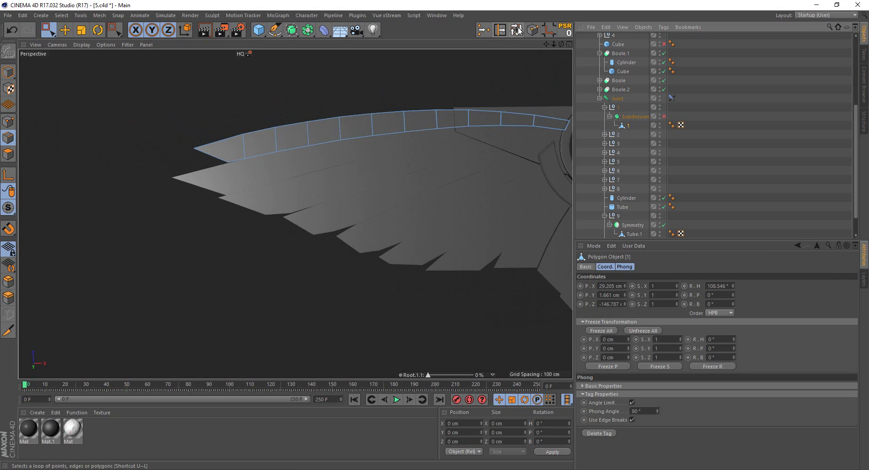
{"action": "mouse_move", "coordinate": [491, 96]}
{"action": "left_mouse_down", "text": "alt"}
{"action": "mouse_move", "coordinate": [433, 144]}
{"action": "mouse_move", "coordinate": [472, 115]}
{"action": "mouse_move", "coordinate": [403, 121]}
{"action": "mouse_move", "coordinate": [385, 138]}
{"action": "mouse_move", "coordinate": [481, 113]}
{"action": "mouse_move", "coordinate": [501, 162]}
{"action": "left_mouse_up", "text": "alt"}
{"action": "left_click", "coordinate": [393, 152]}
{"action": "left_click", "coordinate": [490, 155], "text": "shift"}
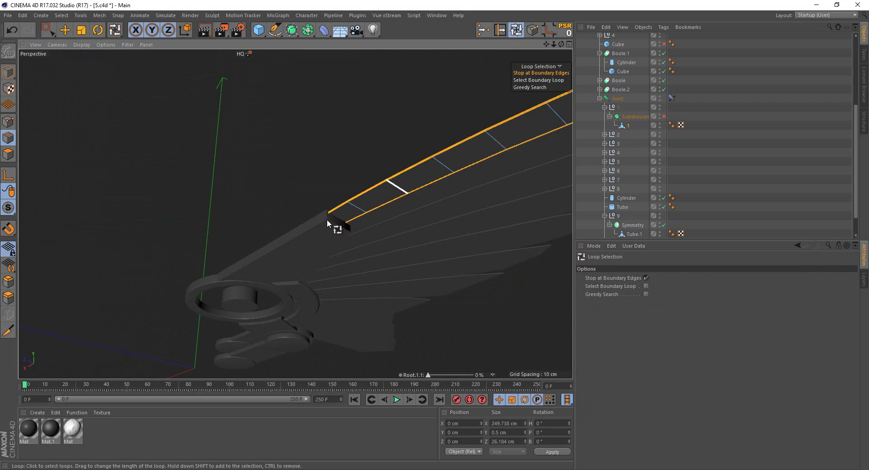
{"action": "mouse_move", "coordinate": [327, 219]}
{"action": "left_mouse_down", "text": "alt"}
{"action": "mouse_move", "coordinate": [530, 142]}
{"action": "mouse_move", "coordinate": [382, 197]}
{"action": "mouse_move", "coordinate": [393, 181]}
{"action": "mouse_move", "coordinate": [307, 181]}
{"action": "mouse_move", "coordinate": [216, 203]}
{"action": "left_mouse_up", "text": "alt"}
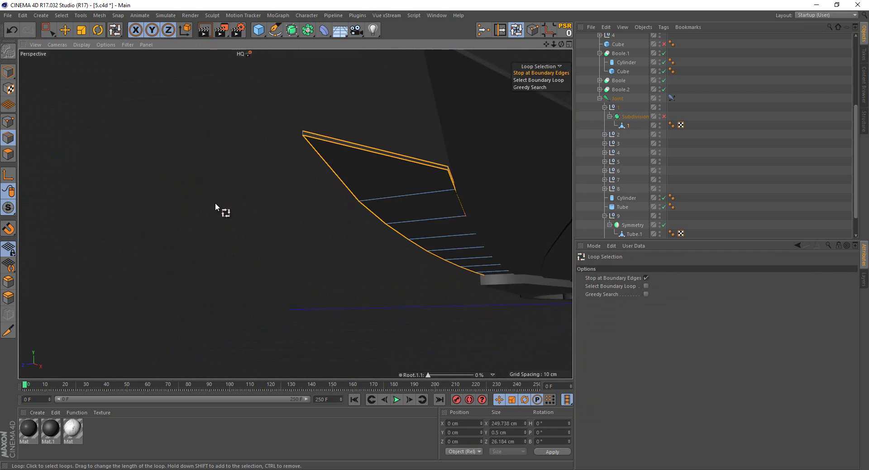
Switch to Live Selection and view the selected loops in a maximised top view
{"action": "left_click", "coordinate": [48, 30]}
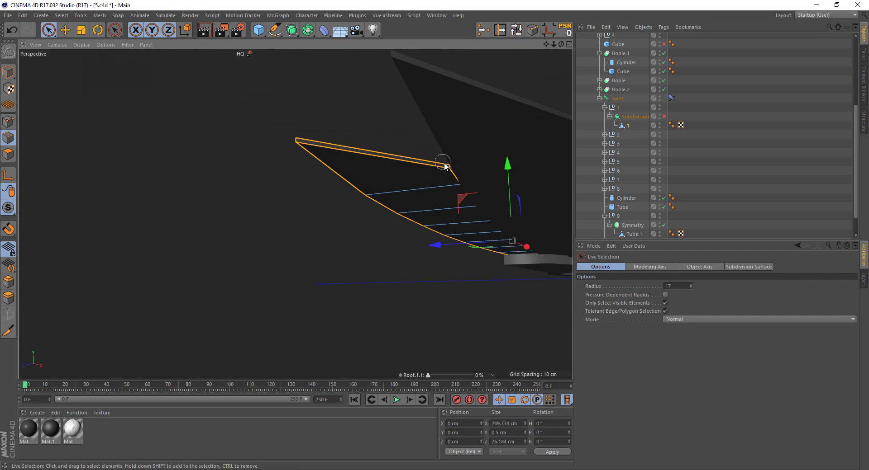
{"action": "left_click_drag", "start_coordinate": [329, 143], "coordinate": [427, 176], "text": "alt"}
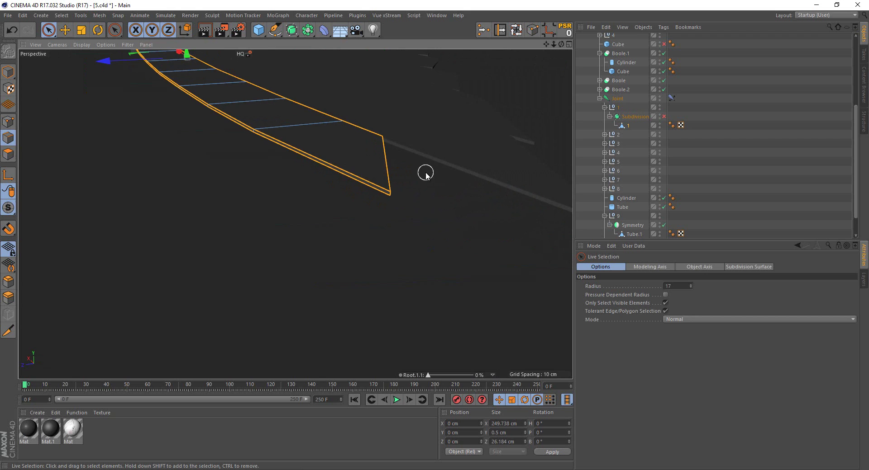
{"action": "middle_click", "coordinate": [502, 111]}
{"action": "middle_click", "coordinate": [502, 111]}
{"action": "scroll", "coordinate": [393, 194], "scroll_direction": "down", "scroll_amount": 3}
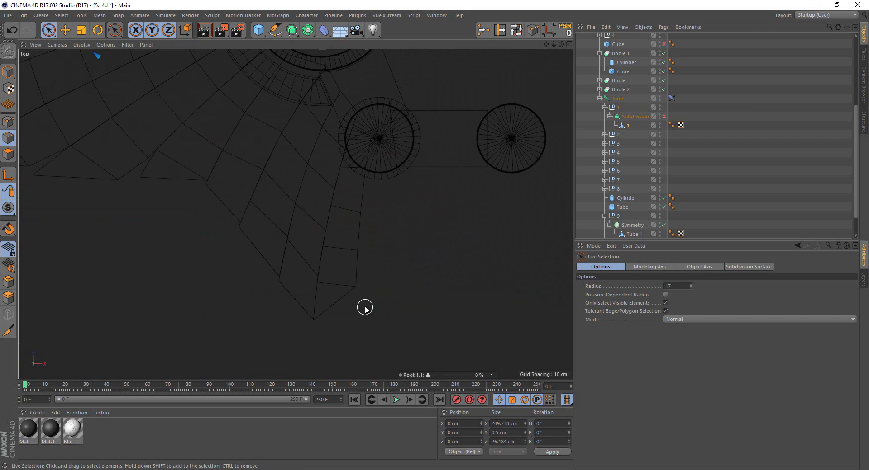
{"action": "scroll", "coordinate": [362, 290], "scroll_direction": "down", "scroll_amount": 2}
{"action": "scroll", "coordinate": [363, 273], "scroll_direction": "up", "scroll_amount": 3}
Switch to Rectangle Selection and bring the selected edges up close in a maximised Perspective view
{"action": "key", "text": "u"}
{"action": "key", "text": "l"}
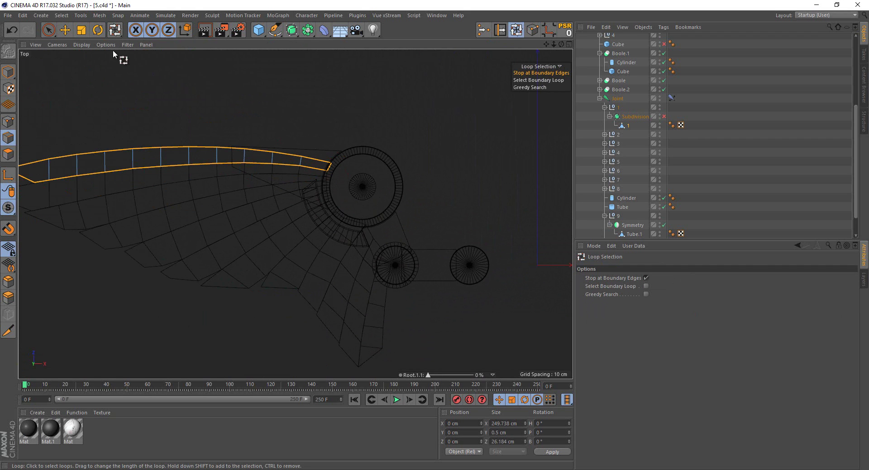
{"action": "left_click", "coordinate": [48, 30]}
{"action": "left_click", "coordinate": [74, 58]}
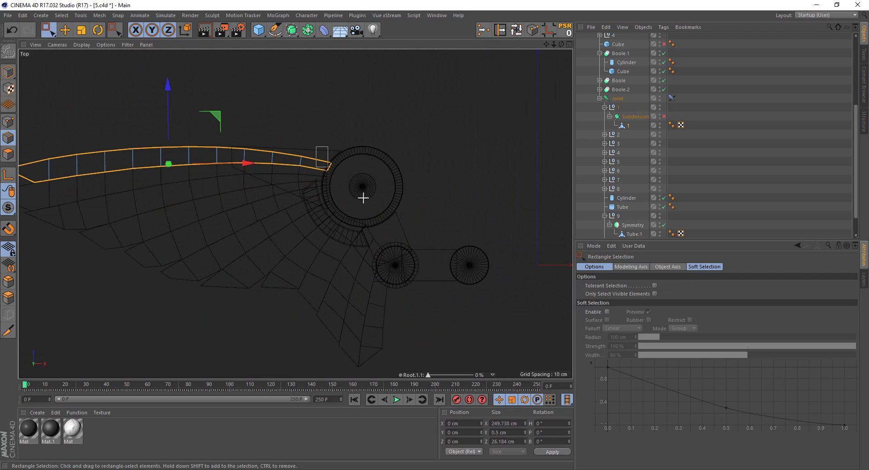
{"action": "middle_click", "coordinate": [209, 155]}
{"action": "middle_click", "coordinate": [184, 132]}
{"action": "scroll", "coordinate": [340, 216], "scroll_direction": "up", "scroll_amount": 3}
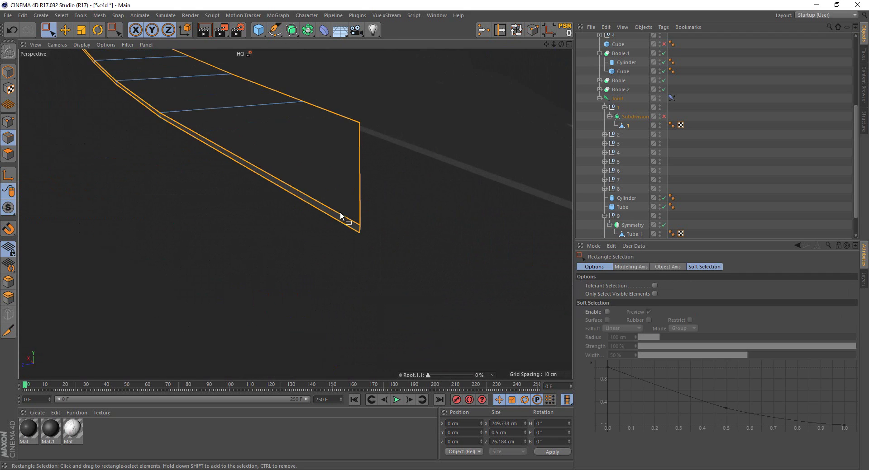
{"action": "mouse_move", "coordinate": [340, 216]}
{"action": "left_mouse_down", "text": "alt"}
{"action": "mouse_move", "coordinate": [356, 200]}
{"action": "mouse_move", "coordinate": [338, 187]}
{"action": "mouse_move", "coordinate": [351, 232]}
{"action": "left_mouse_up", "text": "alt"}
Bevel the selected boundary edges in Solid mode with a 0.23 cm offset
{"action": "right_click", "coordinate": [351, 233]}
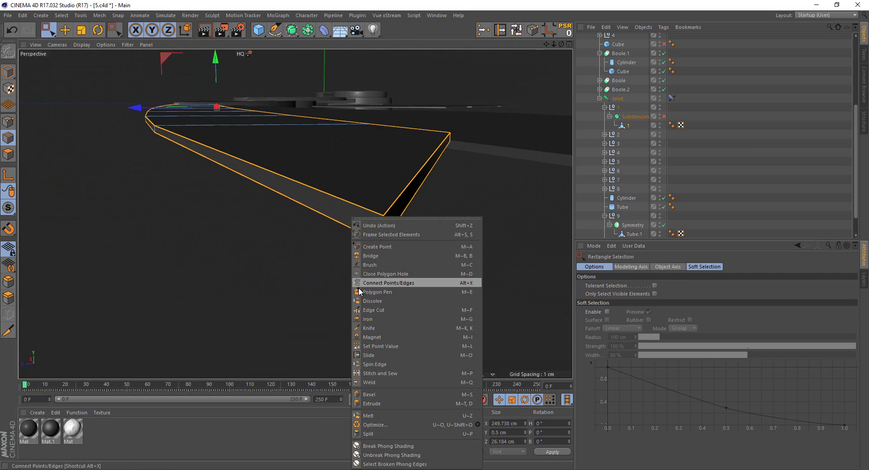
{"action": "left_click", "coordinate": [389, 395]}
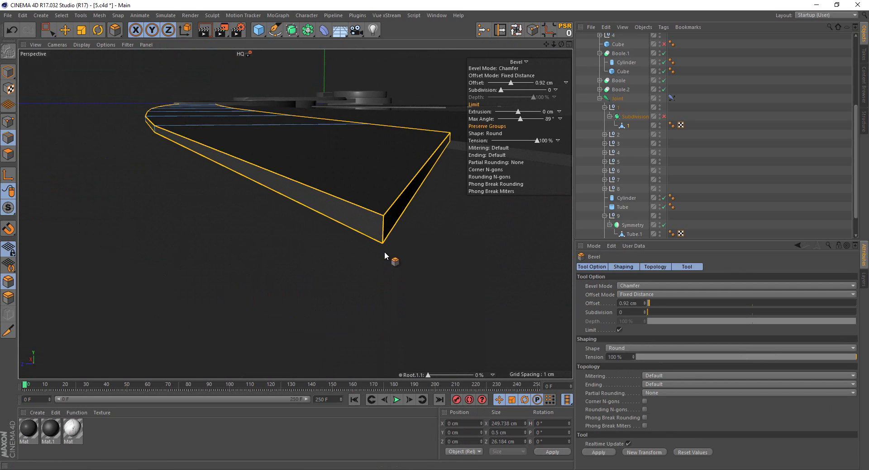
{"action": "left_click", "coordinate": [638, 286]}
{"action": "left_click", "coordinate": [636, 295]}
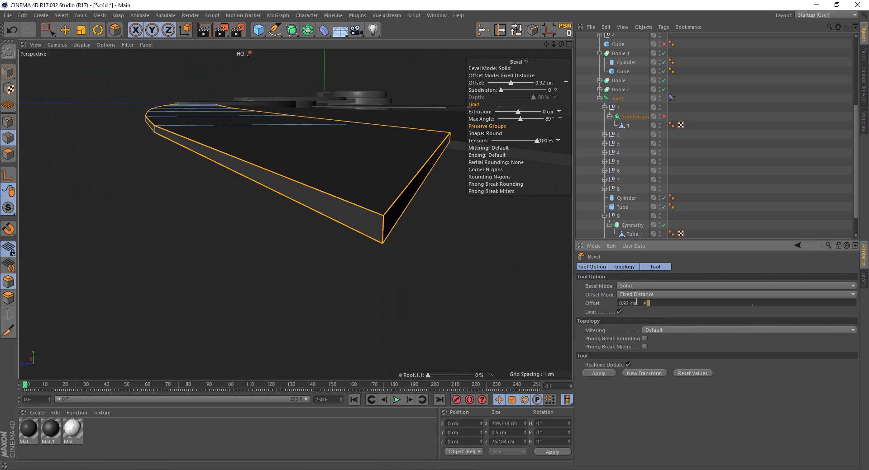
{"action": "mouse_move", "coordinate": [405, 176]}
{"action": "left_mouse_down", "text": "alt"}
{"action": "mouse_move", "coordinate": [367, 175]}
{"action": "mouse_move", "coordinate": [435, 235]}
{"action": "left_mouse_up", "text": "alt"}
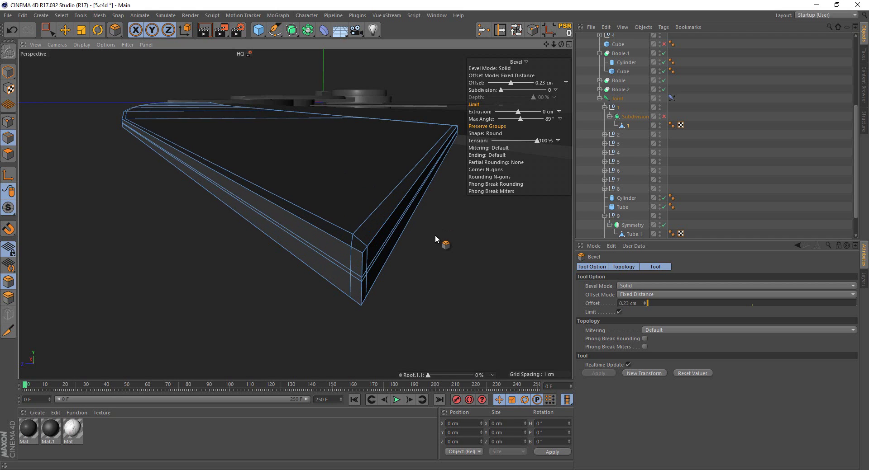
{"action": "left_click", "coordinate": [435, 235]}
Clear the edge selection and re-enable the feather's Subdivision Surface
{"action": "left_click", "coordinate": [516, 30]}
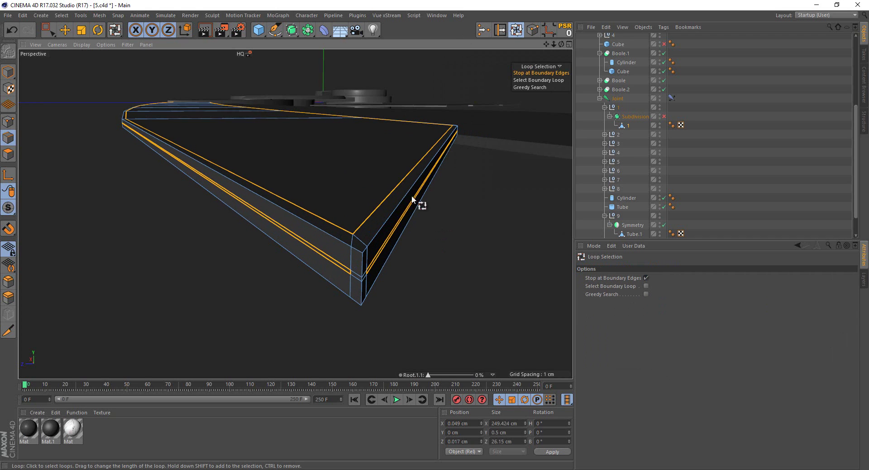
{"action": "left_click", "coordinate": [383, 246]}
{"action": "right_click", "coordinate": [471, 286]}
{"action": "left_click", "coordinate": [491, 302]}
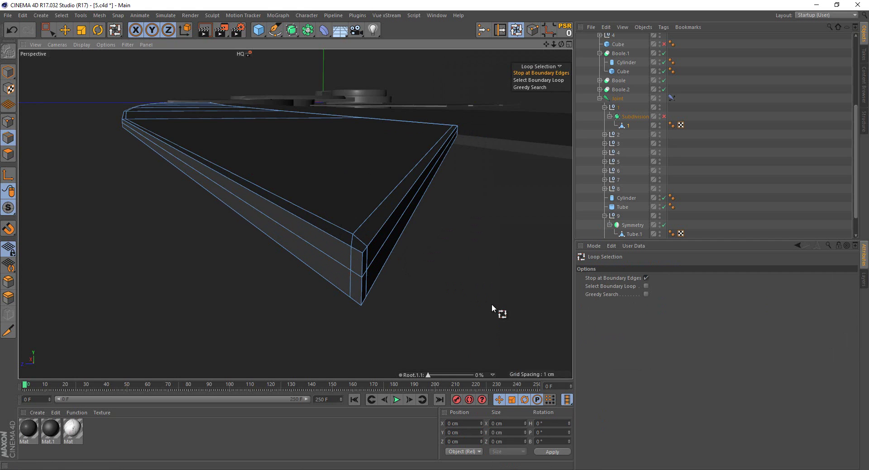
{"action": "left_click", "coordinate": [663, 116]}
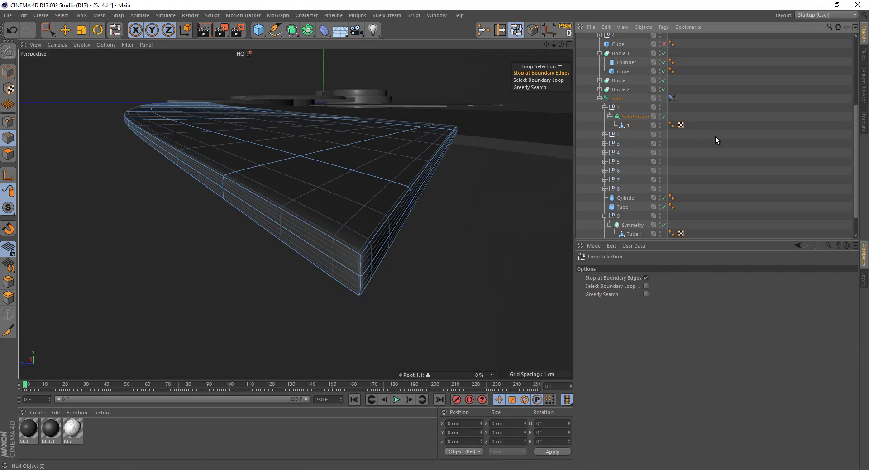
{"action": "left_click", "coordinate": [714, 133]}
Disable the feather's Subdivision Surface and test welding the tip points, then undo
{"action": "mouse_move", "coordinate": [382, 243]}
{"action": "left_mouse_down", "text": "alt"}
{"action": "mouse_move", "coordinate": [361, 303]}
{"action": "mouse_move", "coordinate": [311, 203]}
{"action": "mouse_move", "coordinate": [307, 231]}
{"action": "mouse_move", "coordinate": [296, 213]}
{"action": "mouse_move", "coordinate": [322, 192]}
{"action": "mouse_move", "coordinate": [330, 244]}
{"action": "mouse_move", "coordinate": [337, 241]}
{"action": "mouse_move", "coordinate": [325, 200]}
{"action": "mouse_move", "coordinate": [259, 236]}
{"action": "mouse_move", "coordinate": [314, 277]}
{"action": "mouse_move", "coordinate": [320, 232]}
{"action": "mouse_move", "coordinate": [320, 250]}
{"action": "mouse_move", "coordinate": [297, 232]}
{"action": "mouse_move", "coordinate": [312, 246]}
{"action": "mouse_move", "coordinate": [341, 233]}
{"action": "mouse_move", "coordinate": [324, 239]}
{"action": "mouse_move", "coordinate": [351, 306]}
{"action": "mouse_move", "coordinate": [362, 273]}
{"action": "mouse_move", "coordinate": [336, 272]}
{"action": "mouse_move", "coordinate": [305, 246]}
{"action": "mouse_move", "coordinate": [302, 219]}
{"action": "mouse_move", "coordinate": [211, 186]}
{"action": "left_mouse_up", "text": "alt"}
{"action": "left_click", "coordinate": [351, 305]}
{"action": "key", "text": "q"}
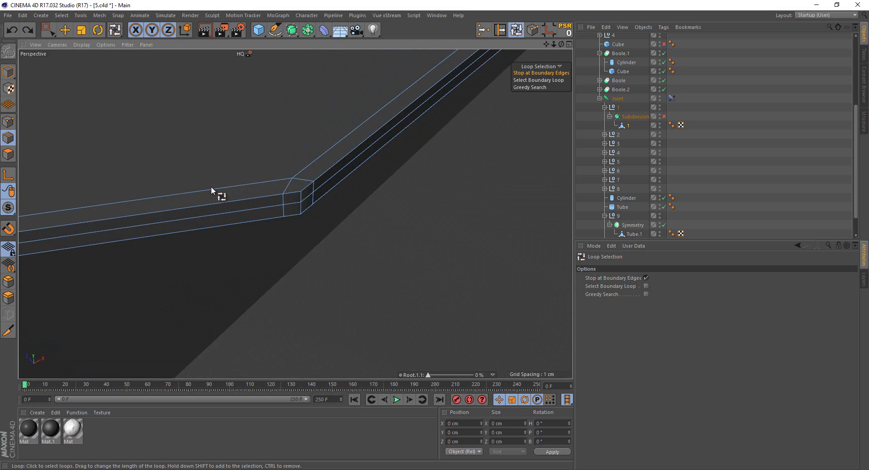
{"action": "left_click", "coordinate": [483, 30]}
{"action": "left_click", "coordinate": [5, 125]}
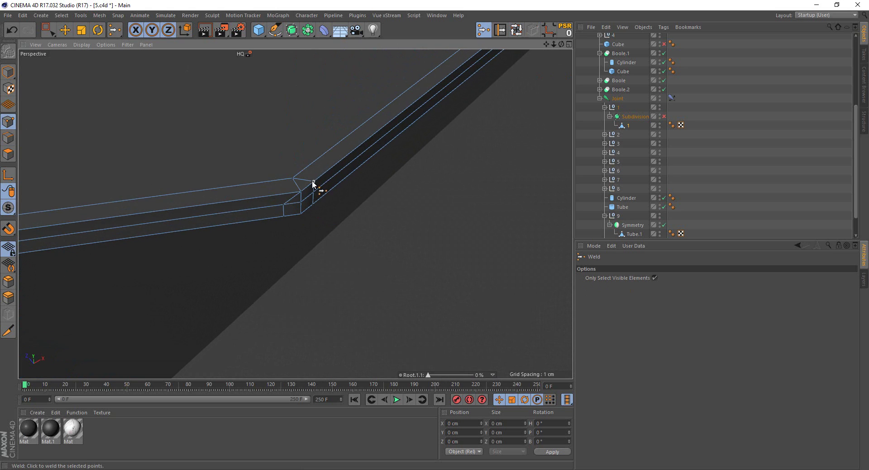
{"action": "left_click", "coordinate": [300, 194]}
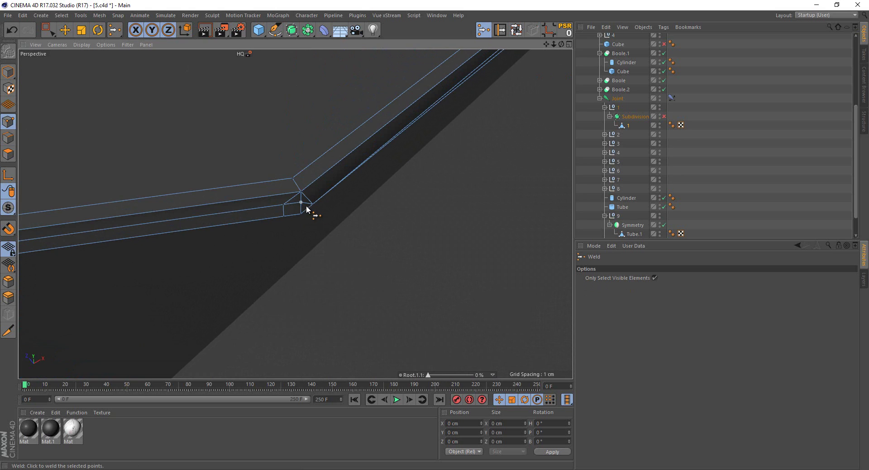
{"action": "key", "text": "ctrl+z"}
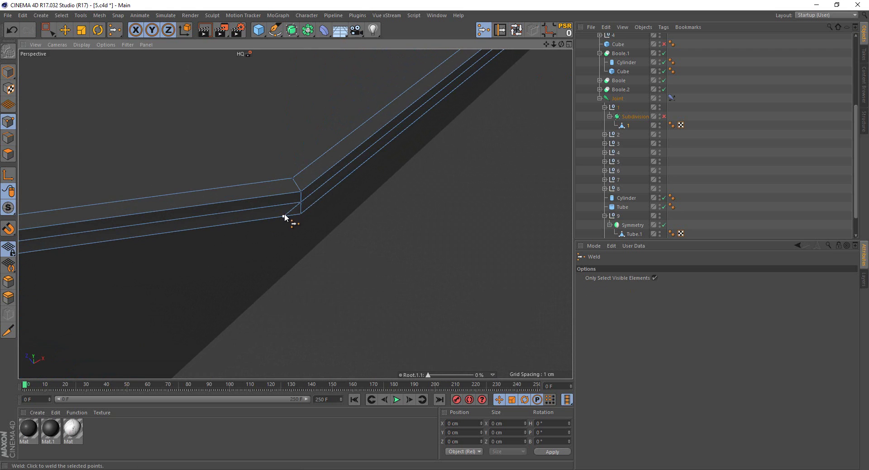
Rectangle-select the short corner edge at the bevelled tip in Edges mode
{"action": "left_click", "coordinate": [47, 31]}
{"action": "left_click", "coordinate": [8, 138]}
{"action": "mouse_move", "coordinate": [290, 219]}
{"action": "left_mouse_down"}
{"action": "mouse_move", "coordinate": [353, 64]}
{"action": "mouse_move", "coordinate": [353, 188]}
{"action": "mouse_move", "coordinate": [627, 183]}
{"action": "left_mouse_up"}
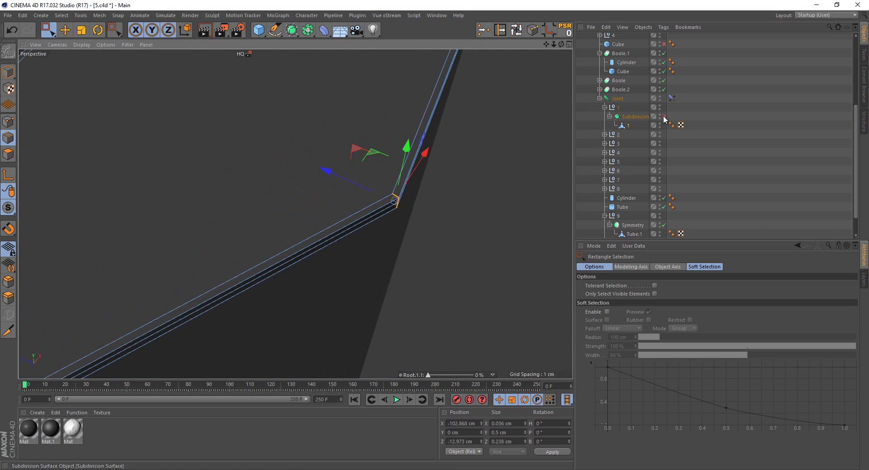
Bevel the tip corner edge with a 4.23 cm offset
{"action": "scroll", "coordinate": [471, 246], "scroll_direction": "down", "scroll_amount": 3}
{"action": "scroll", "coordinate": [471, 245], "scroll_direction": "down", "scroll_amount": 3}
{"action": "left_click", "coordinate": [8, 281]}
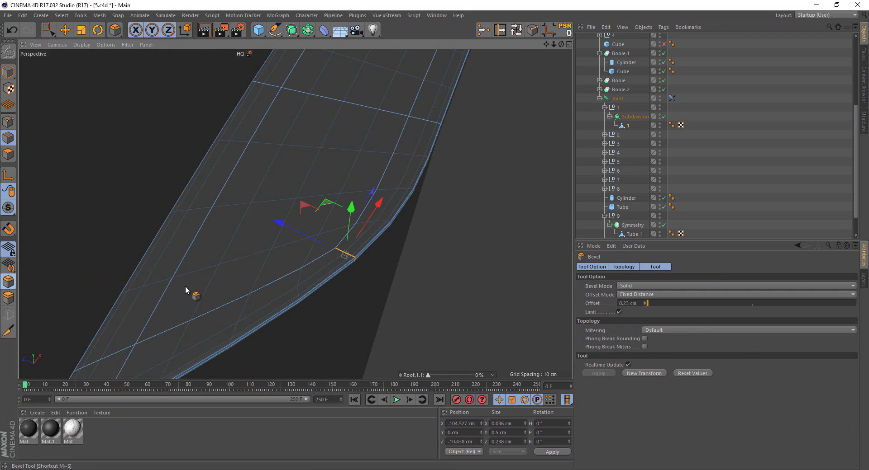
{"action": "mouse_move", "coordinate": [185, 286]}
{"action": "left_mouse_down", "text": "alt"}
{"action": "mouse_move", "coordinate": [287, 284]}
{"action": "mouse_move", "coordinate": [202, 227]}
{"action": "mouse_move", "coordinate": [436, 235]}
{"action": "left_mouse_up", "text": "alt"}
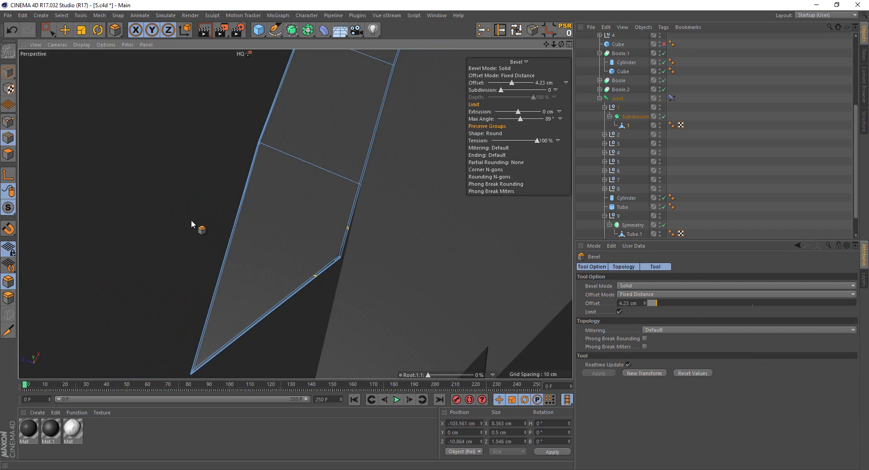
{"action": "mouse_move", "coordinate": [191, 220]}
{"action": "left_mouse_down", "text": "alt"}
{"action": "mouse_move", "coordinate": [300, 190]}
{"action": "mouse_move", "coordinate": [322, 88]}
{"action": "mouse_move", "coordinate": [315, 79]}
{"action": "mouse_move", "coordinate": [295, 213]}
{"action": "mouse_move", "coordinate": [235, 297]}
{"action": "mouse_move", "coordinate": [389, 278]}
{"action": "mouse_move", "coordinate": [324, 219]}
{"action": "mouse_move", "coordinate": [326, 229]}
{"action": "mouse_move", "coordinate": [316, 188]}
{"action": "mouse_move", "coordinate": [300, 205]}
{"action": "mouse_move", "coordinate": [340, 214]}
{"action": "mouse_move", "coordinate": [300, 281]}
{"action": "mouse_move", "coordinate": [300, 298]}
{"action": "left_mouse_up", "text": "alt"}
{"action": "left_click", "coordinate": [294, 213]}
Reselect feather 1 and orbit until its tip shows as a V
{"action": "left_click", "coordinate": [299, 297]}
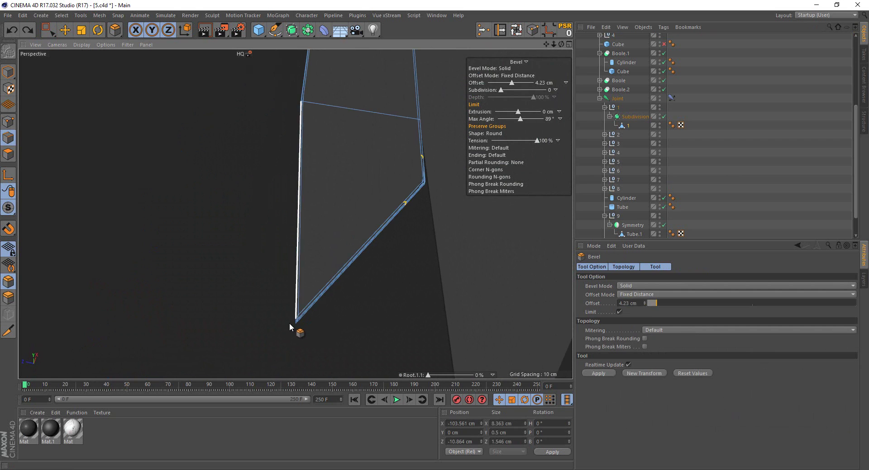
{"action": "scroll", "coordinate": [309, 274], "scroll_direction": "up", "scroll_amount": 3}
{"action": "scroll", "coordinate": [309, 275], "scroll_direction": "up", "scroll_amount": 2}
{"action": "left_click_drag", "start_coordinate": [309, 278], "coordinate": [327, 250], "text": "alt"}
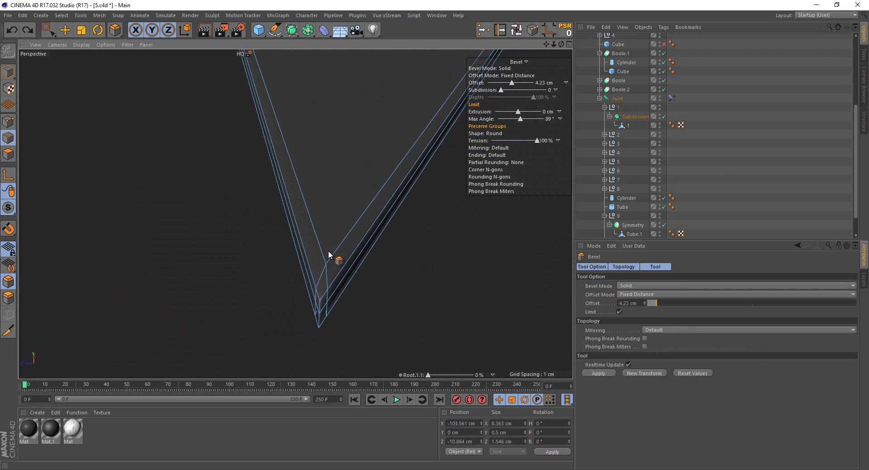
In Edges mode, rectangle-select the bottom edge at feather 1's tip
{"action": "key", "text": "m"}
{"action": "key", "text": "q"}
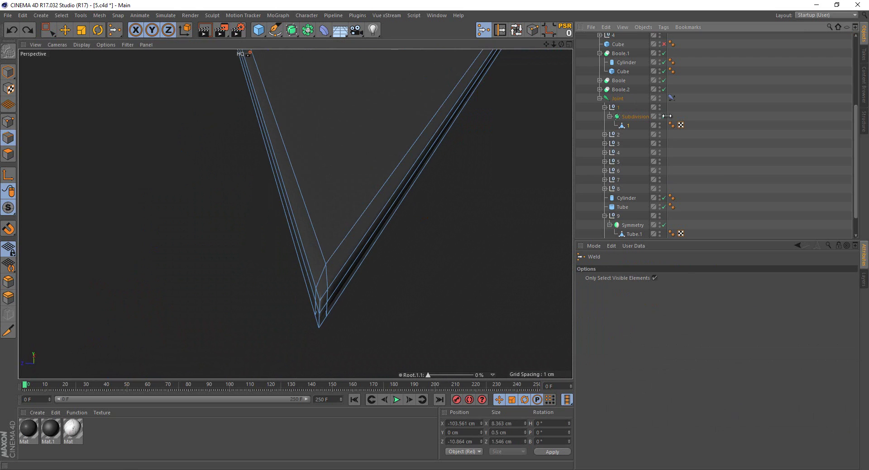
{"action": "left_click", "coordinate": [8, 122]}
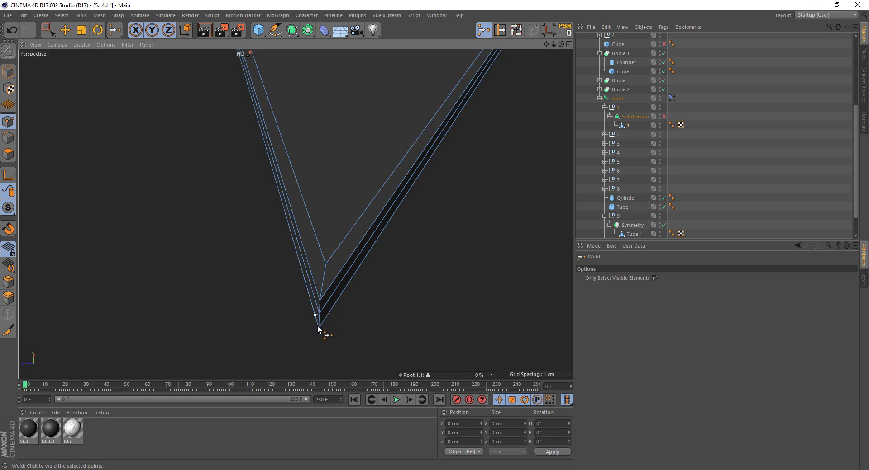
{"action": "left_click", "coordinate": [9, 135]}
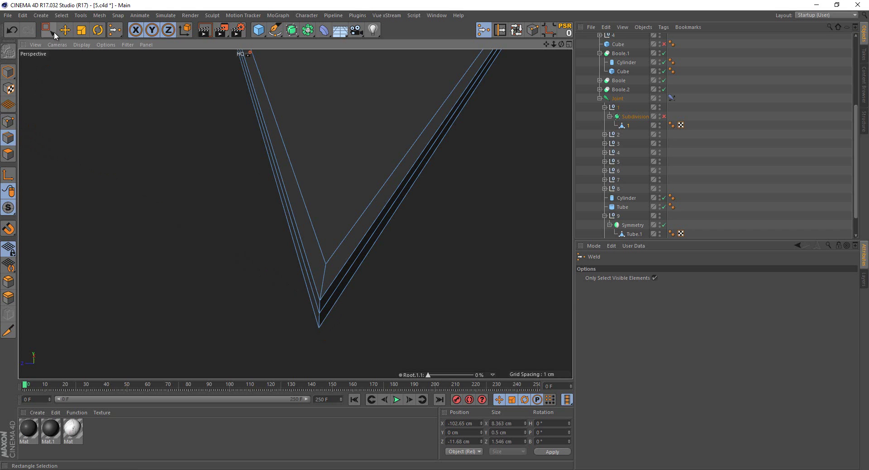
{"action": "left_click", "coordinate": [48, 30]}
{"action": "left_click_drag", "start_coordinate": [298, 188], "coordinate": [247, 183], "text": "alt"}
{"action": "left_click", "coordinate": [316, 254]}
{"action": "mouse_move", "coordinate": [316, 249]}
{"action": "left_mouse_down", "text": "alt"}
{"action": "mouse_move", "coordinate": [334, 126]}
{"action": "mouse_move", "coordinate": [338, 136]}
{"action": "left_mouse_up", "text": "alt"}
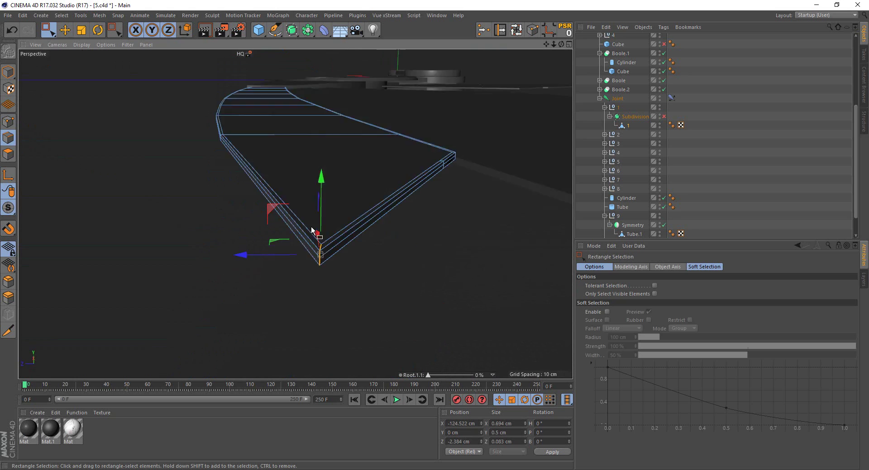
Re-enable the Subdivision Surface and bevel the selected tip edge with a small offset
{"action": "left_click", "coordinate": [664, 117]}
{"action": "scroll", "coordinate": [411, 266], "scroll_direction": "up", "scroll_amount": 2}
{"action": "left_click", "coordinate": [8, 281]}
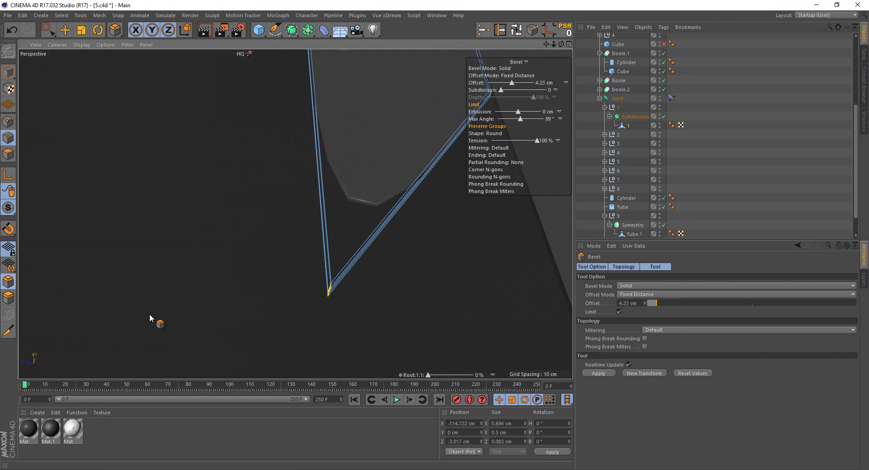
{"action": "scroll", "coordinate": [154, 316], "scroll_direction": "up", "scroll_amount": 5}
{"action": "mouse_move", "coordinate": [205, 256]}
{"action": "left_mouse_down"}
{"action": "mouse_move", "coordinate": [435, 234]}
{"action": "mouse_move", "coordinate": [167, 219]}
{"action": "left_mouse_up"}
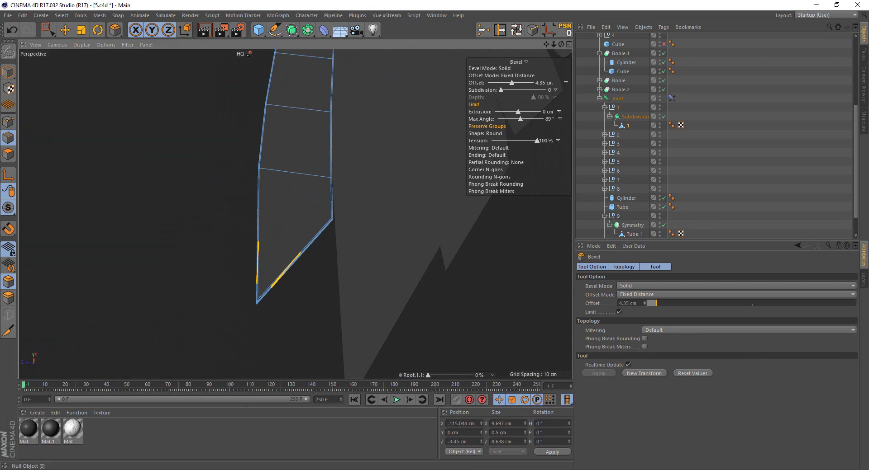
{"action": "left_click", "coordinate": [742, 162]}
{"action": "mouse_move", "coordinate": [321, 210]}
{"action": "left_mouse_down", "text": "alt"}
{"action": "mouse_move", "coordinate": [320, 244]}
{"action": "mouse_move", "coordinate": [329, 234]}
{"action": "mouse_move", "coordinate": [276, 299]}
{"action": "mouse_move", "coordinate": [298, 315]}
{"action": "mouse_move", "coordinate": [295, 292]}
{"action": "mouse_move", "coordinate": [365, 308]}
{"action": "mouse_move", "coordinate": [438, 234]}
{"action": "mouse_move", "coordinate": [406, 304]}
{"action": "mouse_move", "coordinate": [352, 282]}
{"action": "mouse_move", "coordinate": [352, 257]}
{"action": "mouse_move", "coordinate": [385, 250]}
{"action": "mouse_move", "coordinate": [305, 269]}
{"action": "mouse_move", "coordinate": [321, 290]}
{"action": "mouse_move", "coordinate": [412, 322]}
{"action": "mouse_move", "coordinate": [434, 235]}
{"action": "left_mouse_up", "text": "alt"}
{"action": "key", "text": "ctrl+z"}
{"action": "key", "text": "ctrl+z"}
Widen the tip edge bevel offset to about 7 cm to round the point
{"action": "key", "text": "ctrl+z"}
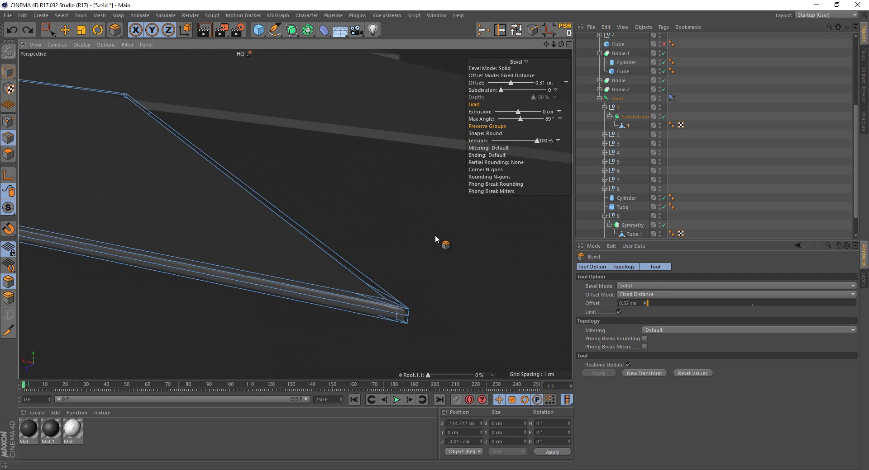
{"action": "mouse_move", "coordinate": [436, 235]}
{"action": "left_mouse_down"}
{"action": "mouse_move", "coordinate": [384, 304]}
{"action": "mouse_move", "coordinate": [434, 235]}
{"action": "left_mouse_up"}
{"action": "key", "text": "ctrl+z"}
{"action": "mouse_move", "coordinate": [398, 307]}
{"action": "left_mouse_down", "text": "alt"}
{"action": "mouse_move", "coordinate": [373, 319]}
{"action": "mouse_move", "coordinate": [361, 309]}
{"action": "left_mouse_up", "text": "alt"}
{"action": "left_click", "coordinate": [647, 192]}
{"action": "scroll", "coordinate": [401, 287], "scroll_direction": "up", "scroll_amount": 2}
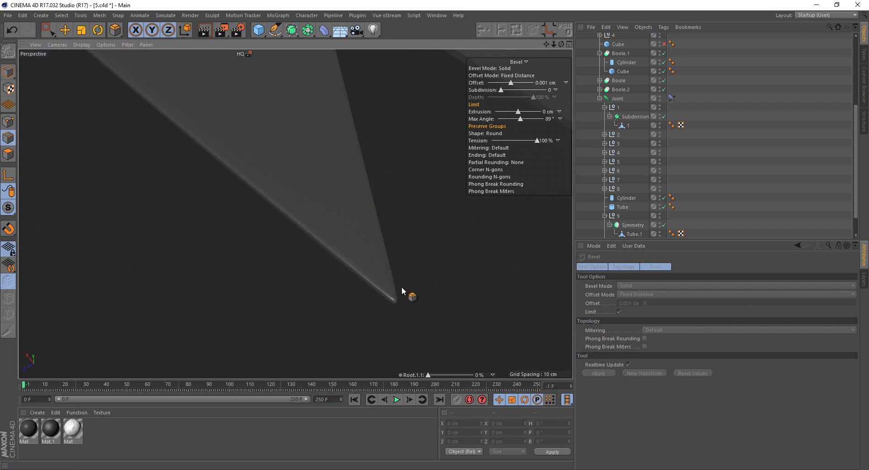
{"action": "scroll", "coordinate": [370, 216], "scroll_direction": "up", "scroll_amount": 2}
{"action": "scroll", "coordinate": [366, 219], "scroll_direction": "down", "scroll_amount": 2}
{"action": "key", "text": "ctrl+z"}
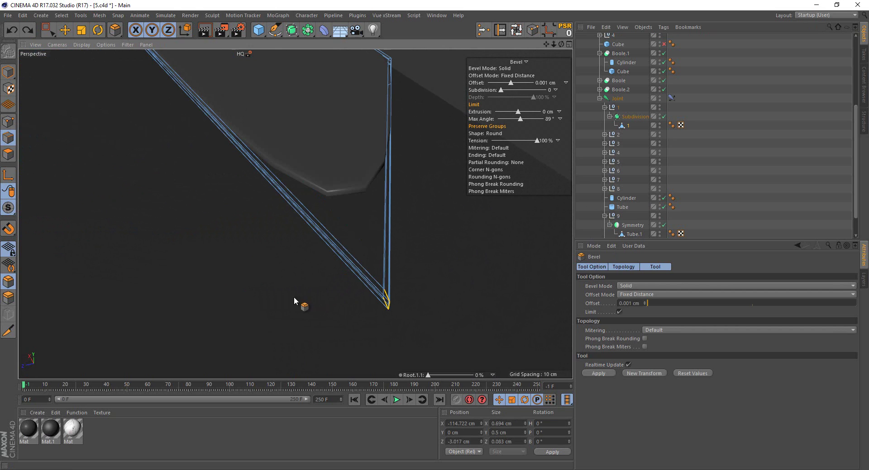
{"action": "mouse_move", "coordinate": [217, 329]}
{"action": "left_mouse_down"}
{"action": "mouse_move", "coordinate": [441, 232]}
{"action": "mouse_move", "coordinate": [427, 237]}
{"action": "mouse_move", "coordinate": [424, 333]}
{"action": "left_mouse_up"}
{"action": "left_click", "coordinate": [617, 118]}
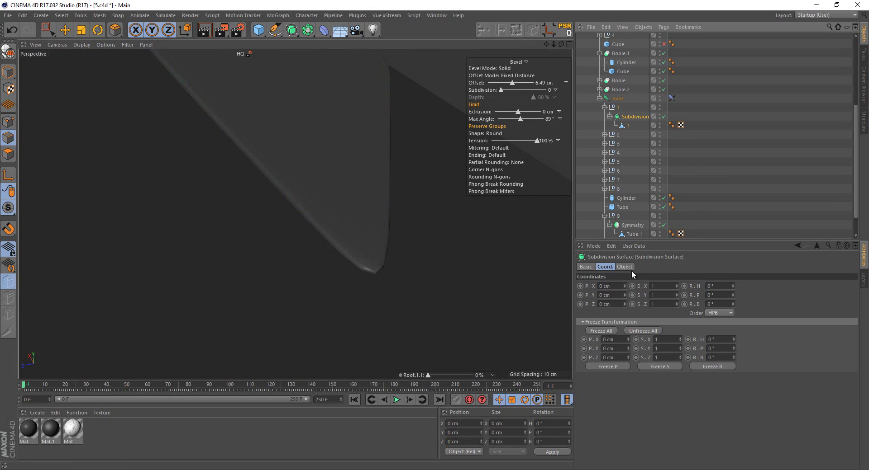
Deselect everything and orbit around the beveled feather to view the whole wing
{"action": "left_click", "coordinate": [621, 266]}
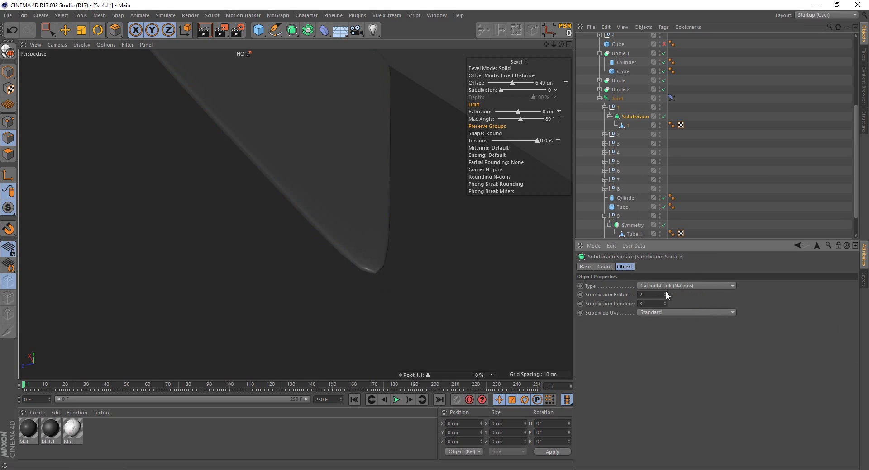
{"action": "left_click", "coordinate": [703, 170]}
{"action": "scroll", "coordinate": [354, 278], "scroll_direction": "down", "scroll_amount": 2}
{"action": "scroll", "coordinate": [351, 324], "scroll_direction": "down", "scroll_amount": 1}
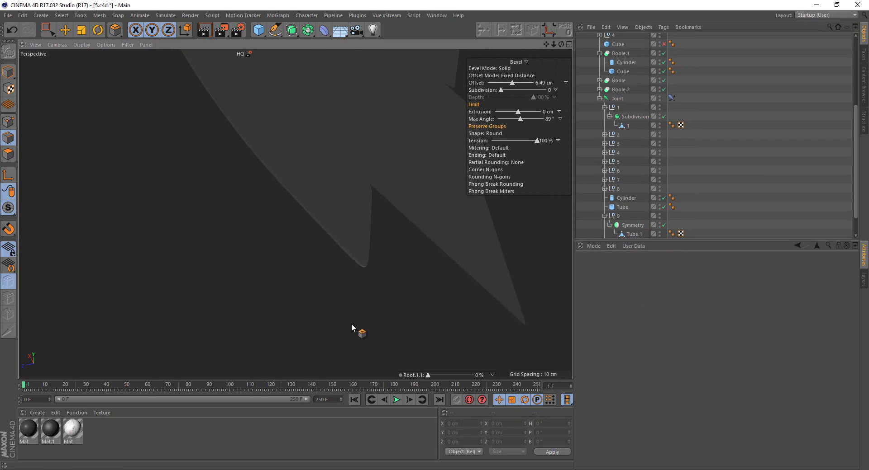
{"action": "left_click_drag", "start_coordinate": [351, 324], "coordinate": [380, 248], "text": "alt"}
{"action": "left_click_drag", "start_coordinate": [338, 324], "coordinate": [335, 342], "text": "alt"}
{"action": "mouse_move", "coordinate": [275, 129]}
{"action": "left_mouse_down", "text": "alt"}
{"action": "mouse_move", "coordinate": [313, 199]}
{"action": "mouse_move", "coordinate": [295, 154]}
{"action": "mouse_move", "coordinate": [252, 171]}
{"action": "mouse_move", "coordinate": [313, 167]}
{"action": "mouse_move", "coordinate": [433, 291]}
{"action": "mouse_move", "coordinate": [397, 226]}
{"action": "mouse_move", "coordinate": [396, 261]}
{"action": "mouse_move", "coordinate": [412, 196]}
{"action": "left_mouse_up", "text": "alt"}
{"action": "scroll", "coordinate": [432, 292], "scroll_direction": "up", "scroll_amount": 3}
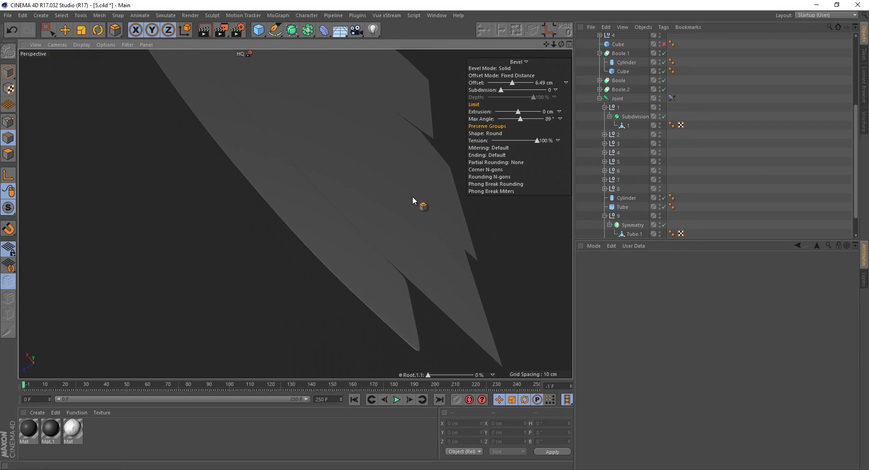
Copy feather 1's Subdivision Surface into the other feather groups, delete the duplicated polygon, and select feather 2
{"action": "left_click", "coordinate": [603, 133]}
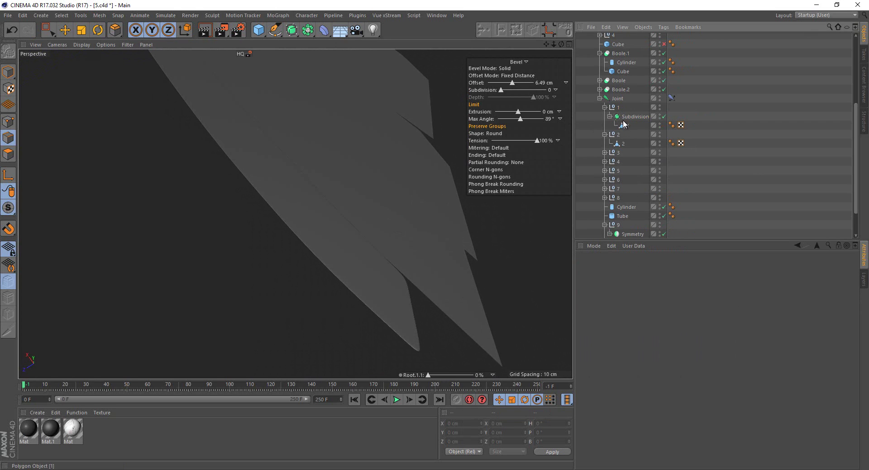
{"action": "left_click", "coordinate": [635, 118]}
{"action": "left_click_drag", "start_coordinate": [618, 137], "coordinate": [611, 163], "text": "ctrl"}
{"action": "key", "text": "Delete"}
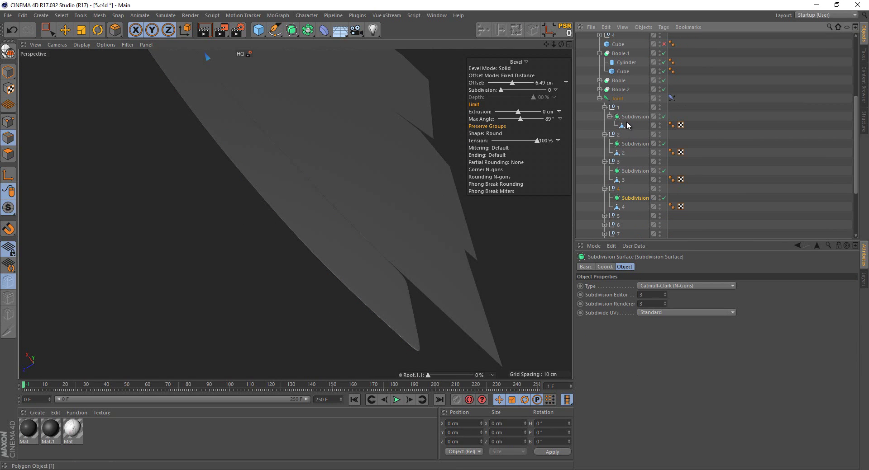
{"action": "left_click", "coordinate": [621, 154]}
{"action": "scroll", "coordinate": [293, 263], "scroll_direction": "down", "scroll_amount": 3}
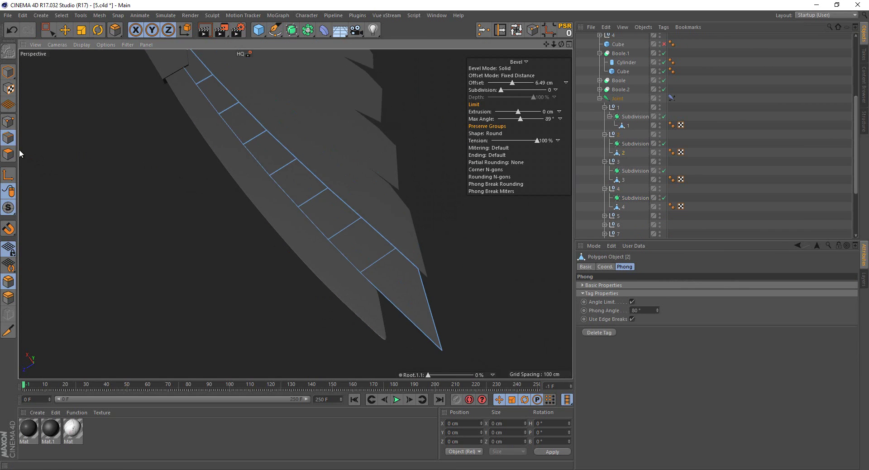
Loop-select feather 2's outer boundary edges and frame it in the perspective view
{"action": "left_click", "coordinate": [116, 31]}
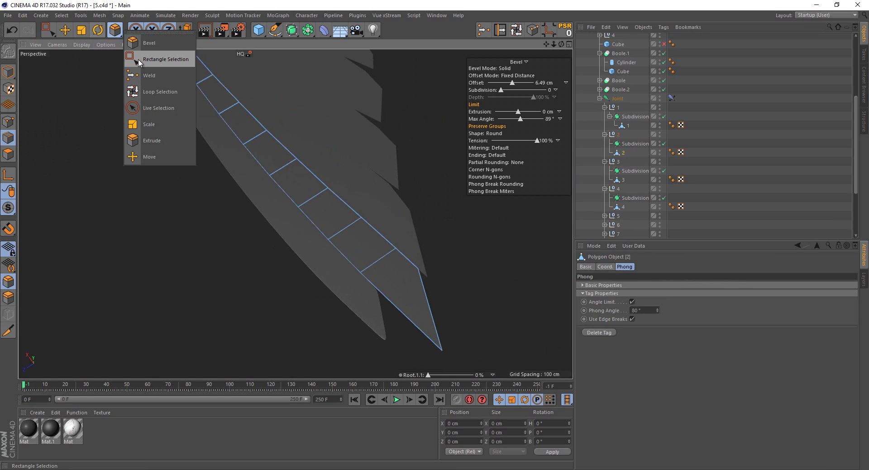
{"action": "left_click", "coordinate": [154, 90]}
{"action": "left_click", "coordinate": [248, 141]}
{"action": "mouse_move", "coordinate": [370, 247]}
{"action": "left_mouse_down", "text": "alt"}
{"action": "mouse_move", "coordinate": [349, 151]}
{"action": "mouse_move", "coordinate": [391, 206]}
{"action": "left_mouse_up", "text": "alt"}
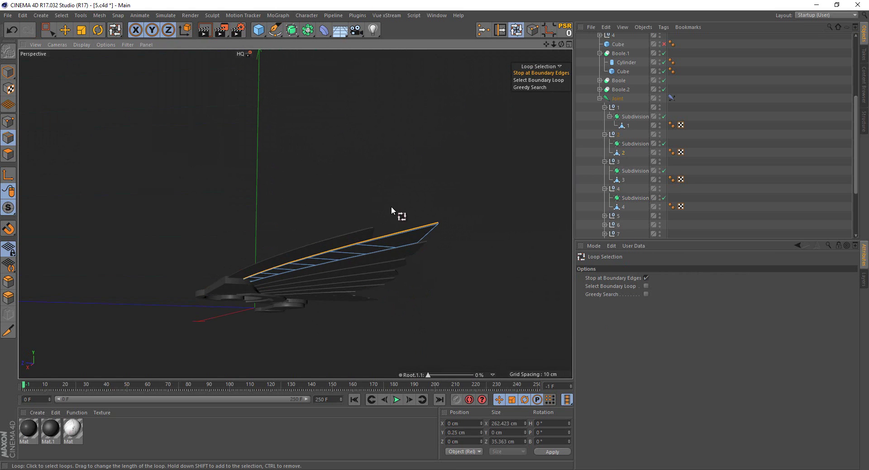
{"action": "left_click", "coordinate": [416, 241]}
{"action": "key", "text": "F2"}
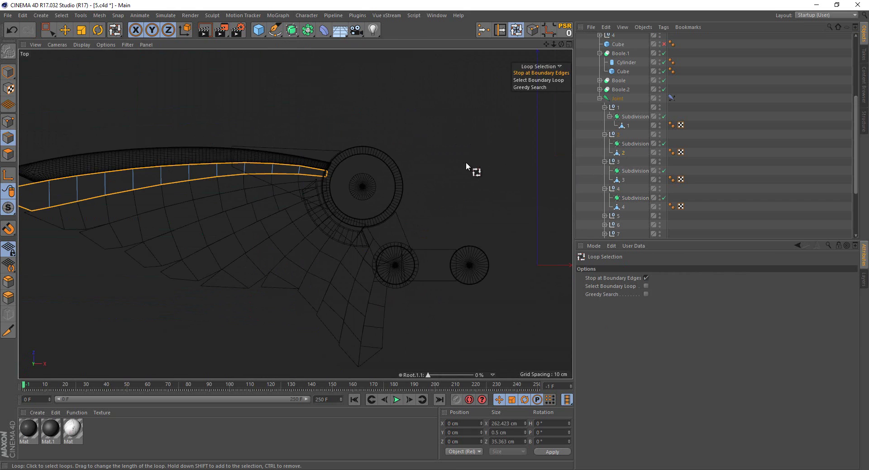
{"action": "key", "text": "0"}
{"action": "middle_click", "coordinate": [320, 183]}
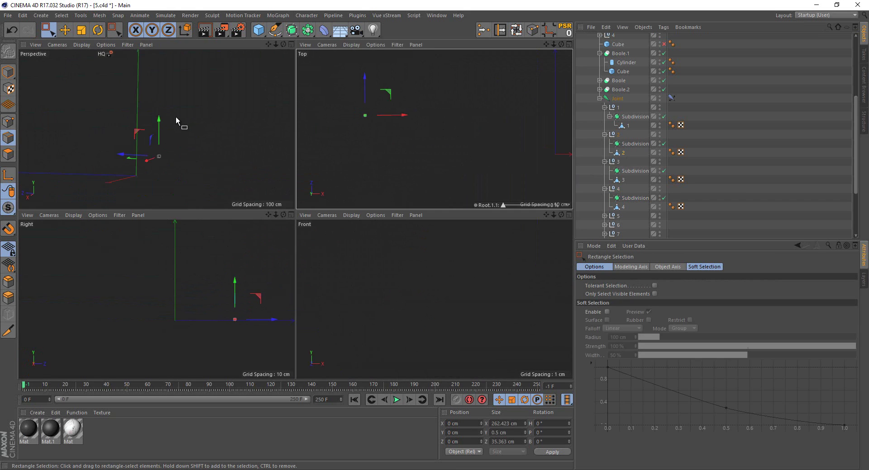
{"action": "middle_click", "coordinate": [175, 116]}
{"action": "mouse_move", "coordinate": [369, 233]}
{"action": "left_mouse_down", "text": "alt"}
{"action": "mouse_move", "coordinate": [446, 246]}
{"action": "mouse_move", "coordinate": [470, 223]}
{"action": "left_mouse_up", "text": "alt"}
{"action": "key", "text": "o"}
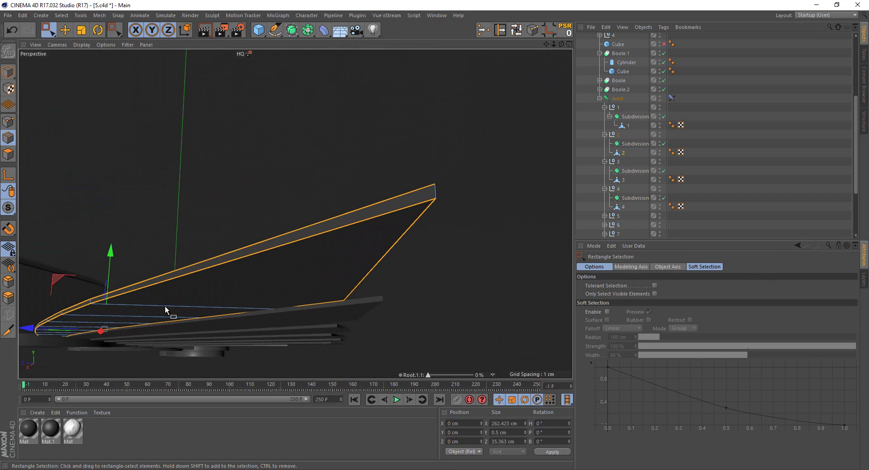
Bevel the boundary edges with a 0.24 cm offset
{"action": "key", "text": "m"}
{"action": "key", "text": "s"}
{"action": "mouse_move", "coordinate": [344, 213]}
{"action": "left_mouse_down"}
{"action": "mouse_move", "coordinate": [389, 205]}
{"action": "mouse_move", "coordinate": [384, 171]}
{"action": "left_mouse_up"}
{"action": "left_click", "coordinate": [433, 235]}
{"action": "left_click", "coordinate": [434, 235]}
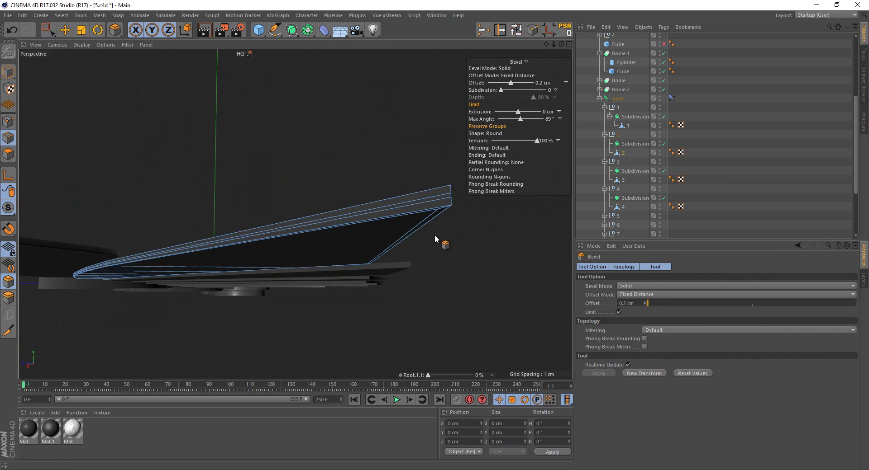
Rectangle-select the edges at feather 2's tip
{"action": "left_click", "coordinate": [515, 30]}
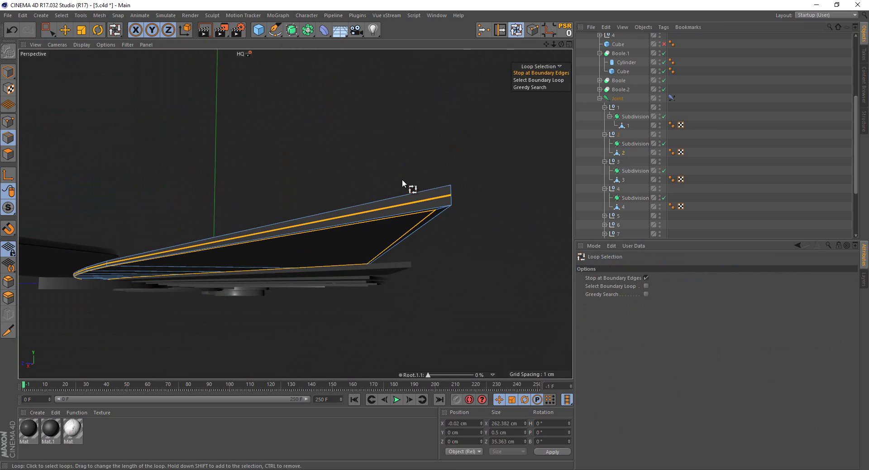
{"action": "right_click", "coordinate": [418, 141]}
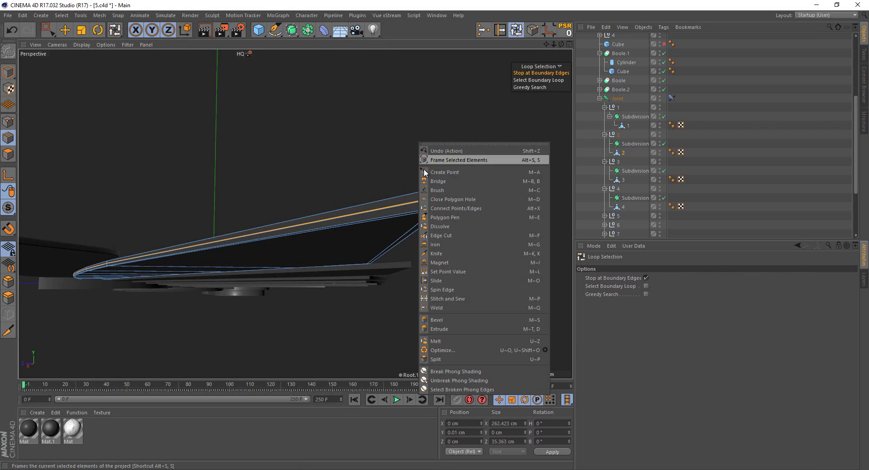
{"action": "left_click", "coordinate": [443, 229]}
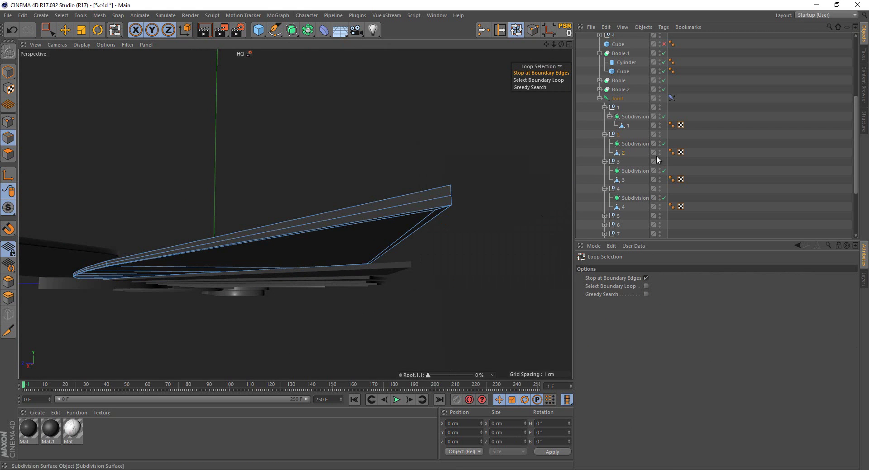
{"action": "left_click", "coordinate": [47, 30]}
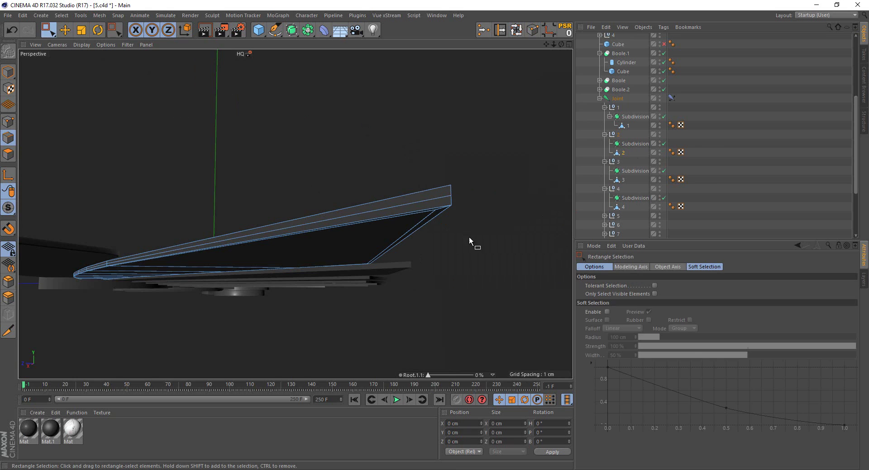
{"action": "scroll", "coordinate": [470, 222], "scroll_direction": "up", "scroll_amount": 3}
{"action": "scroll", "coordinate": [473, 209], "scroll_direction": "down", "scroll_amount": 1}
{"action": "left_click_drag", "start_coordinate": [391, 120], "coordinate": [481, 229]}
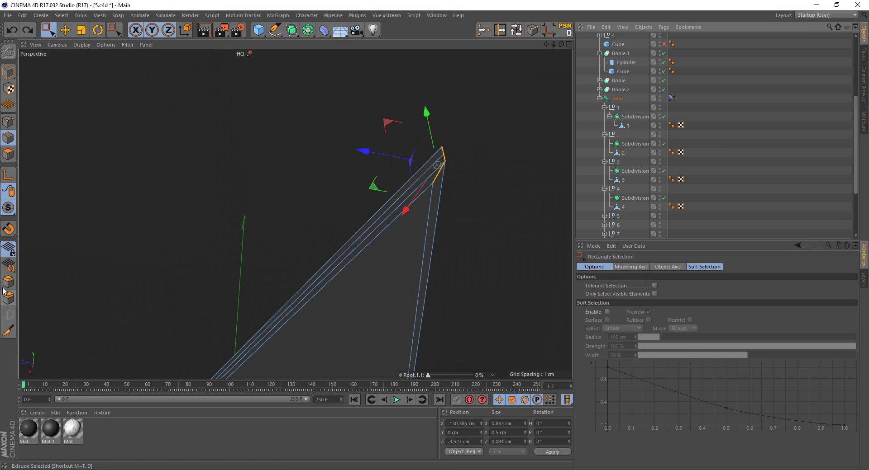
Place feather 2 under its Subdivision Surface and bevel its tip edges to about 4.8 cm
{"action": "key", "text": "m"}
{"action": "key", "text": "s"}
{"action": "scroll", "coordinate": [351, 245], "scroll_direction": "down", "scroll_amount": 2}
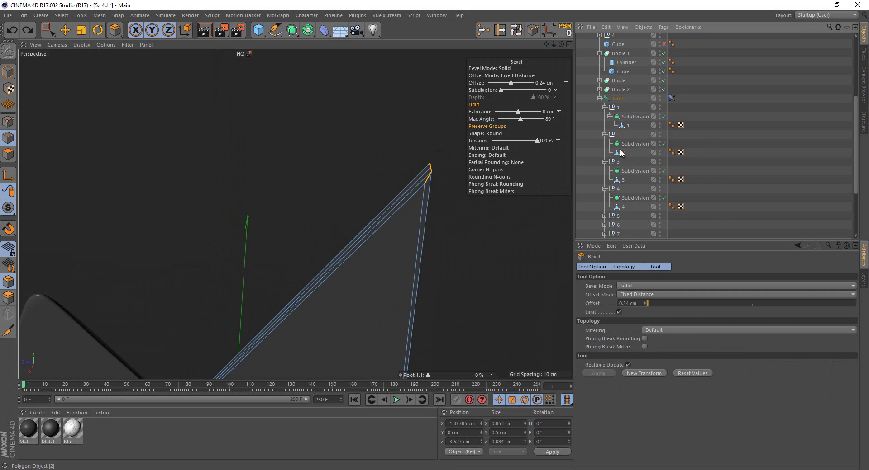
{"action": "left_click_drag", "start_coordinate": [623, 147], "coordinate": [627, 144]}
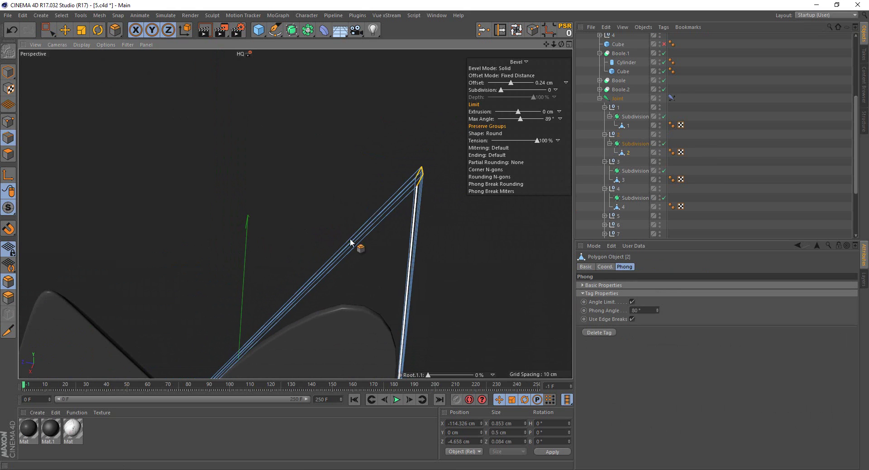
{"action": "mouse_move", "coordinate": [338, 293]}
{"action": "left_mouse_down", "text": "alt"}
{"action": "mouse_move", "coordinate": [293, 364]}
{"action": "mouse_move", "coordinate": [265, 361]}
{"action": "mouse_move", "coordinate": [267, 328]}
{"action": "mouse_move", "coordinate": [435, 234]}
{"action": "left_mouse_up", "text": "alt"}
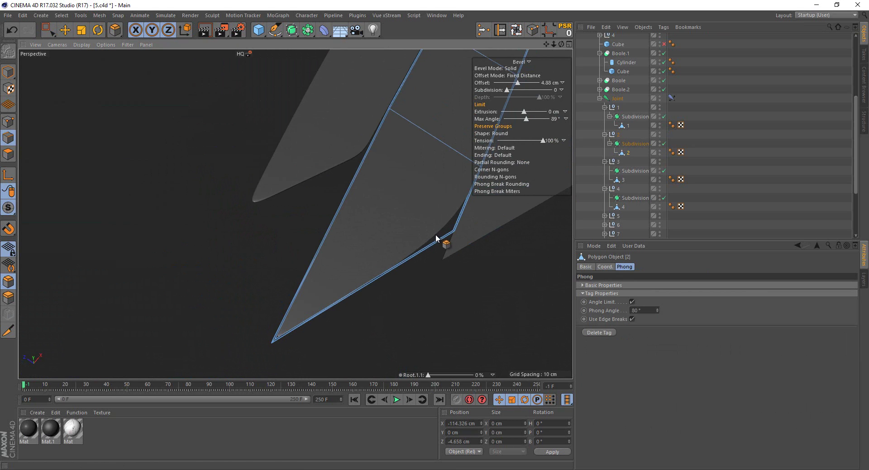
{"action": "mouse_move", "coordinate": [233, 271]}
{"action": "left_mouse_down", "text": "alt"}
{"action": "mouse_move", "coordinate": [296, 363]}
{"action": "mouse_move", "coordinate": [252, 339]}
{"action": "mouse_move", "coordinate": [266, 334]}
{"action": "left_mouse_up", "text": "alt"}
{"action": "left_click_drag", "start_coordinate": [439, 235], "coordinate": [437, 234]}
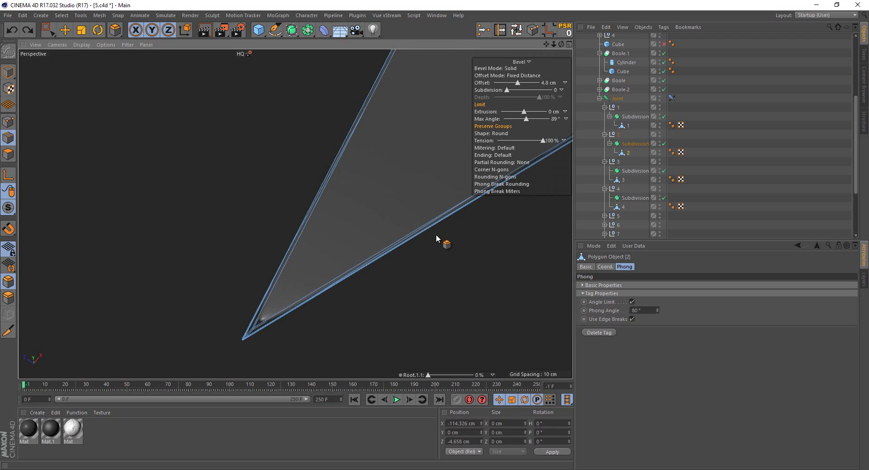
Bevel the tip edges more widely, about 6.77 cm, and preview the smoothed feather
{"action": "mouse_move", "coordinate": [301, 318]}
{"action": "left_mouse_down", "text": "alt"}
{"action": "mouse_move", "coordinate": [284, 265]}
{"action": "mouse_move", "coordinate": [271, 282]}
{"action": "mouse_move", "coordinate": [384, 226]}
{"action": "left_mouse_up", "text": "alt"}
{"action": "key", "text": "0"}
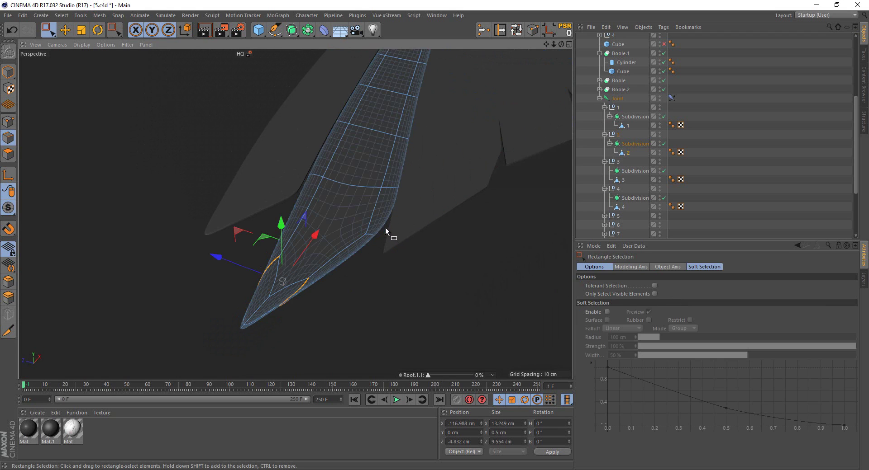
{"action": "key", "text": "space"}
{"action": "scroll", "coordinate": [393, 253], "scroll_direction": "up", "scroll_amount": 3}
{"action": "left_click_drag", "start_coordinate": [387, 234], "coordinate": [435, 239]}
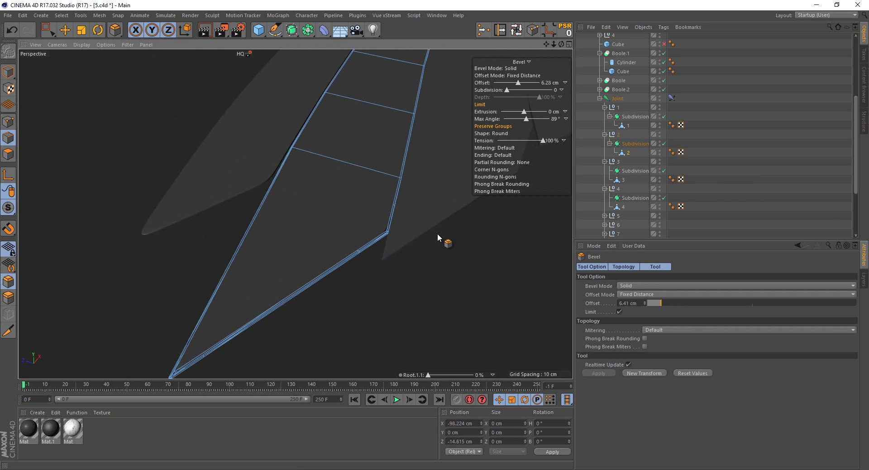
{"action": "left_click", "coordinate": [805, 123]}
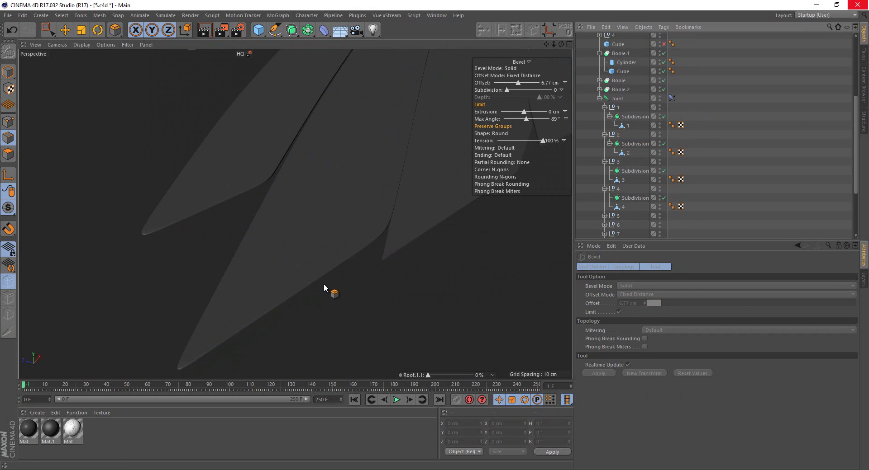
{"action": "mouse_move", "coordinate": [324, 288]}
{"action": "left_mouse_down", "text": "alt"}
{"action": "mouse_move", "coordinate": [318, 223]}
{"action": "mouse_move", "coordinate": [338, 161]}
{"action": "mouse_move", "coordinate": [359, 178]}
{"action": "mouse_move", "coordinate": [306, 204]}
{"action": "mouse_move", "coordinate": [300, 220]}
{"action": "mouse_move", "coordinate": [283, 221]}
{"action": "mouse_move", "coordinate": [313, 227]}
{"action": "left_mouse_up", "text": "alt"}
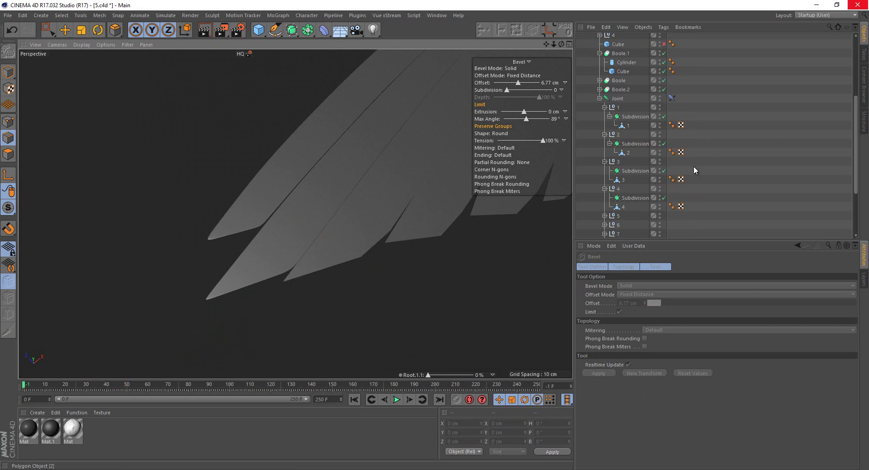
Select feather 3 and loop-select its outer boundary edges
{"action": "left_click", "coordinate": [624, 180]}
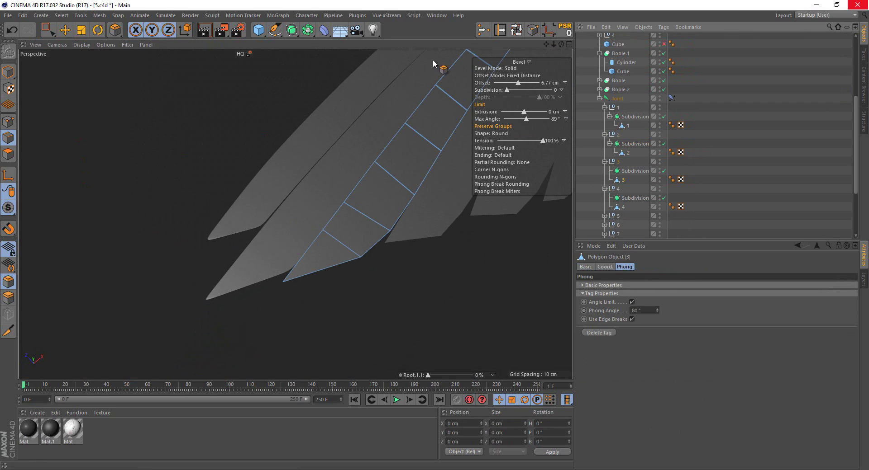
{"action": "left_click", "coordinate": [519, 29]}
{"action": "left_click", "coordinate": [408, 123]}
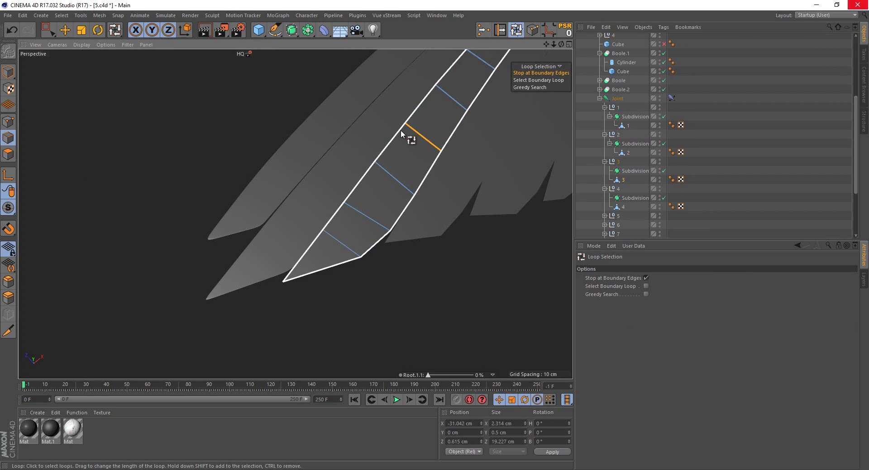
{"action": "mouse_move", "coordinate": [400, 130]}
{"action": "left_mouse_down", "text": "alt"}
{"action": "mouse_move", "coordinate": [409, 91]}
{"action": "mouse_move", "coordinate": [377, 123]}
{"action": "left_mouse_up", "text": "alt"}
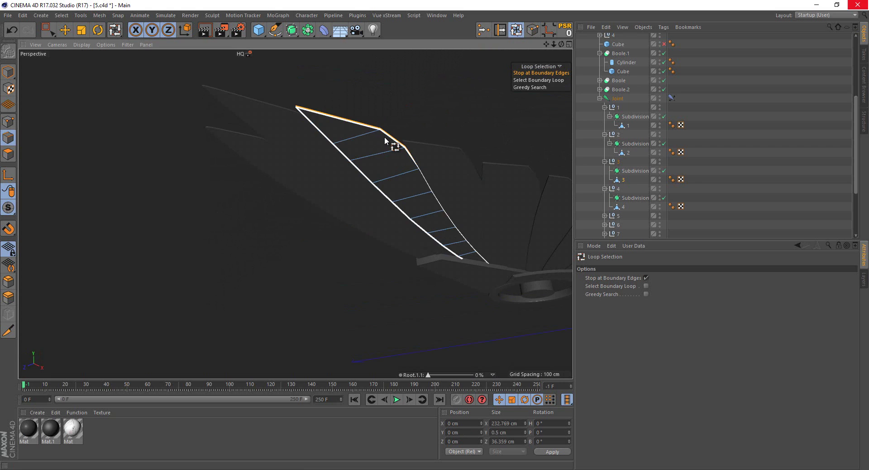
{"action": "left_click", "coordinate": [384, 136]}
{"action": "middle_click", "coordinate": [428, 118]}
{"action": "middle_click", "coordinate": [433, 118]}
{"action": "key", "text": "0"}
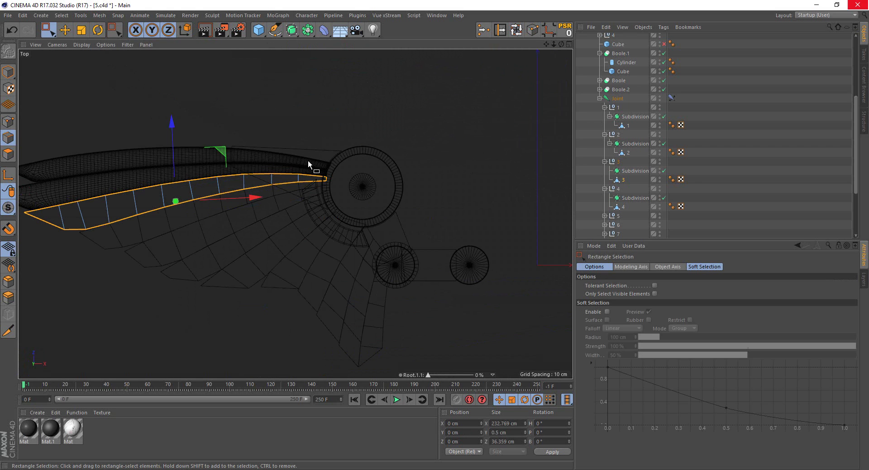
{"action": "middle_click", "coordinate": [302, 118]}
{"action": "middle_click", "coordinate": [290, 121]}
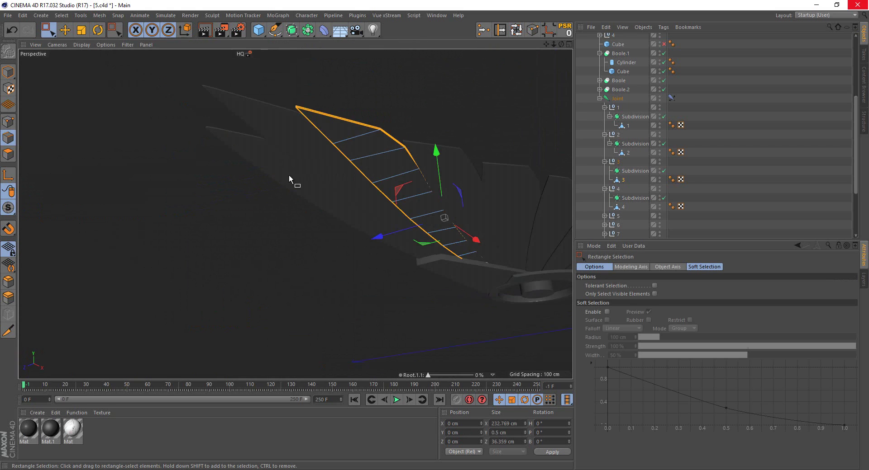
Bevel feather 3's boundary edges with a 0.23 cm offset
{"action": "key", "text": "m"}
{"action": "key", "text": "s"}
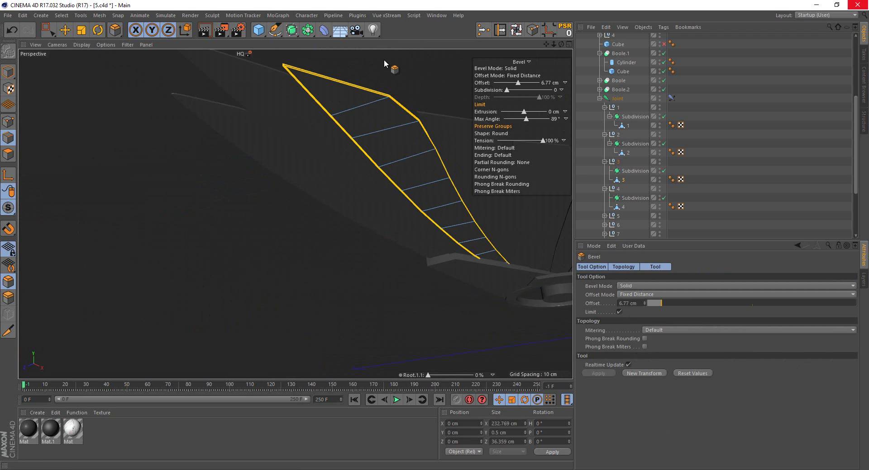
{"action": "scroll", "coordinate": [384, 58], "scroll_direction": "up", "scroll_amount": 3}
{"action": "scroll", "coordinate": [424, 100], "scroll_direction": "up", "scroll_amount": 3}
{"action": "scroll", "coordinate": [373, 151], "scroll_direction": "up", "scroll_amount": 3}
{"action": "mouse_move", "coordinate": [369, 150]}
{"action": "left_mouse_down"}
{"action": "mouse_move", "coordinate": [435, 235]}
{"action": "mouse_move", "coordinate": [376, 147]}
{"action": "left_mouse_up"}
Dissolve an inner edge loop and box-select the point at the feather's tip
{"action": "left_click", "coordinate": [510, 34]}
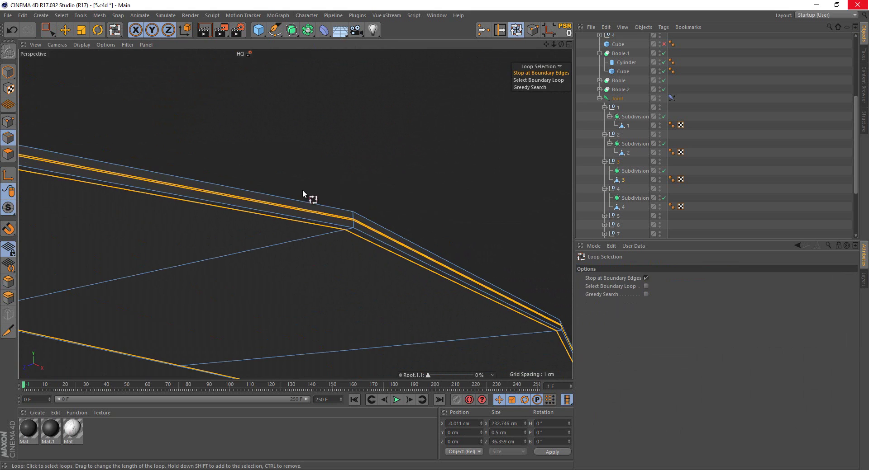
{"action": "right_click", "coordinate": [350, 168]}
{"action": "left_click", "coordinate": [369, 252]}
{"action": "left_click_drag", "start_coordinate": [448, 218], "coordinate": [320, 188], "text": "alt"}
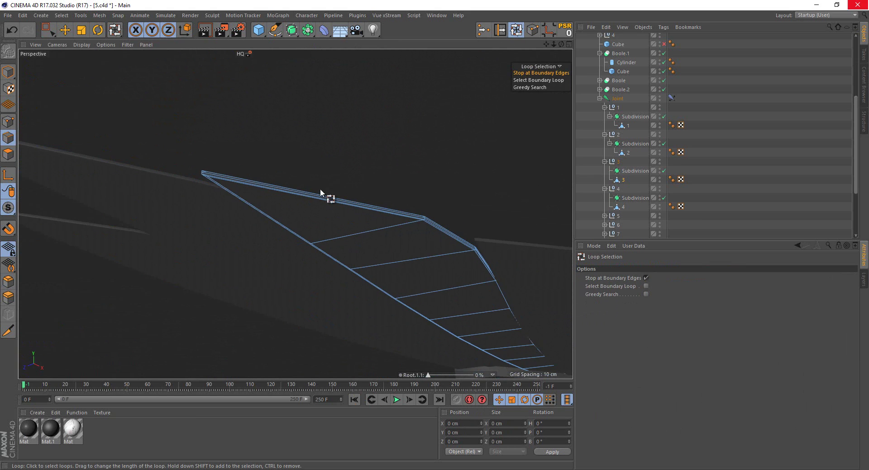
{"action": "left_click", "coordinate": [49, 31]}
{"action": "left_click_drag", "start_coordinate": [86, 68], "coordinate": [220, 226]}
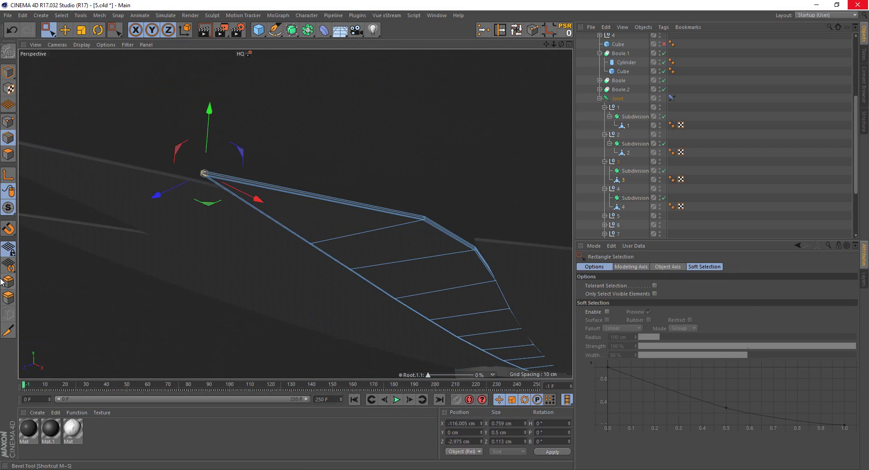
Bevel feather 3's tip point to 4.45 cm and move the feather under its Subdivision Surface
{"action": "key", "text": "m"}
{"action": "key", "text": "s"}
{"action": "scroll", "coordinate": [211, 300], "scroll_direction": "up", "scroll_amount": 3}
{"action": "mouse_move", "coordinate": [277, 197]}
{"action": "left_mouse_down", "text": "alt"}
{"action": "mouse_move", "coordinate": [252, 252]}
{"action": "mouse_move", "coordinate": [342, 192]}
{"action": "mouse_move", "coordinate": [438, 240]}
{"action": "left_mouse_up", "text": "alt"}
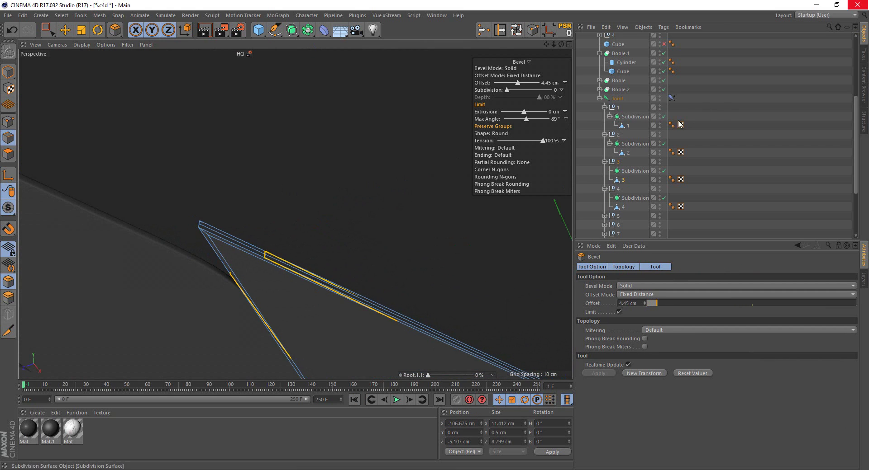
{"action": "left_click", "coordinate": [663, 171]}
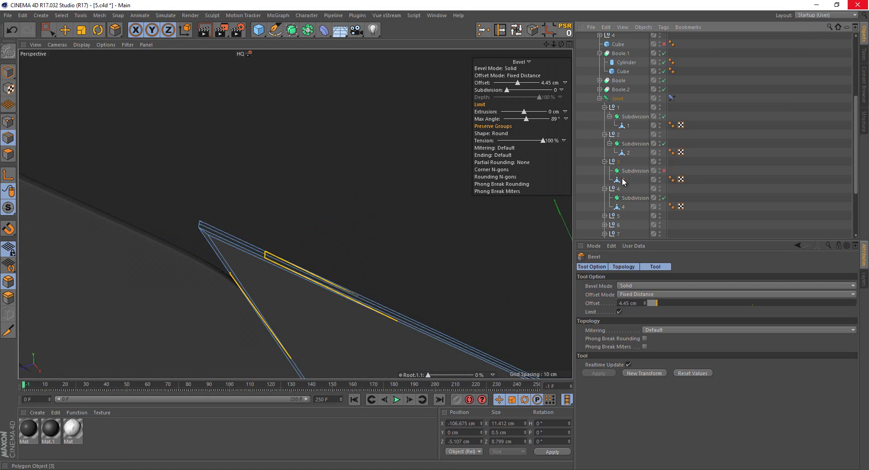
{"action": "key", "text": "ctrl+z"}
{"action": "mouse_move", "coordinate": [634, 180]}
{"action": "left_mouse_down"}
{"action": "mouse_move", "coordinate": [621, 178]}
{"action": "mouse_move", "coordinate": [633, 172]}
{"action": "left_mouse_up"}
{"action": "mouse_move", "coordinate": [268, 166]}
{"action": "left_mouse_down", "text": "alt"}
{"action": "mouse_move", "coordinate": [527, 198]}
{"action": "mouse_move", "coordinate": [457, 199]}
{"action": "mouse_move", "coordinate": [268, 232]}
{"action": "mouse_move", "coordinate": [233, 345]}
{"action": "mouse_move", "coordinate": [259, 300]}
{"action": "mouse_move", "coordinate": [406, 210]}
{"action": "mouse_move", "coordinate": [298, 312]}
{"action": "left_mouse_up", "text": "alt"}
Reselect feather 3's tip point and bevel it again
{"action": "left_click", "coordinate": [338, 260]}
{"action": "scroll", "coordinate": [339, 259], "scroll_direction": "up", "scroll_amount": 3}
{"action": "scroll", "coordinate": [338, 254], "scroll_direction": "up", "scroll_amount": 2}
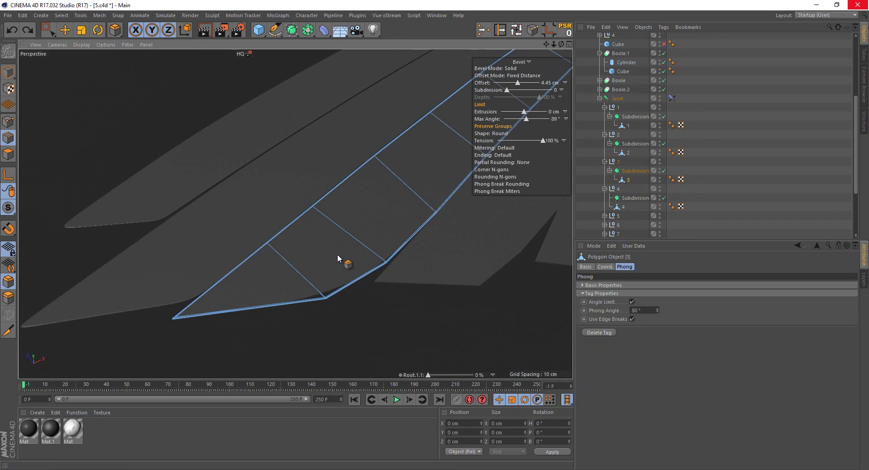
{"action": "key", "text": "0"}
{"action": "left_click_drag", "start_coordinate": [423, 313], "coordinate": [423, 313]}
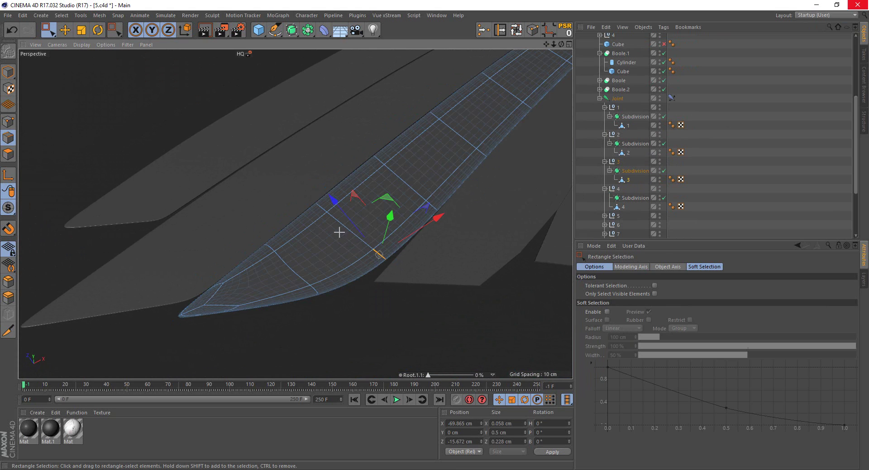
{"action": "key", "text": "space"}
{"action": "left_click", "coordinate": [435, 235]}
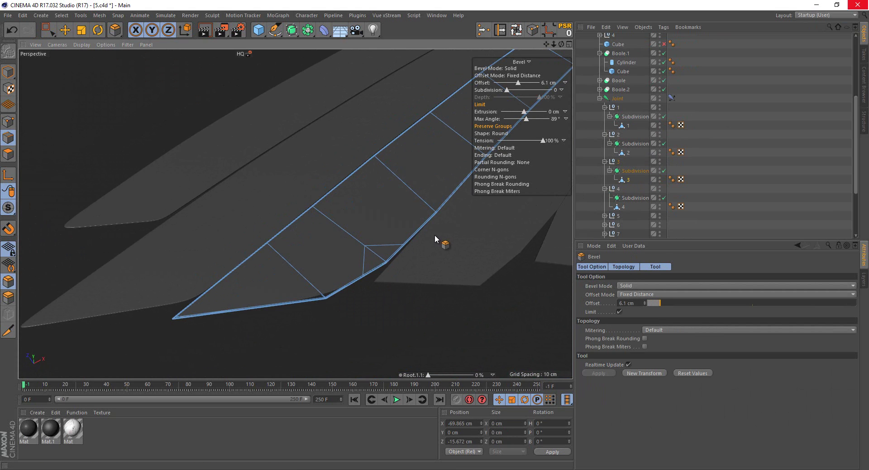
Reduce the tip point bevel offset to 1.04 cm and preview the rounded tip
{"action": "left_click", "coordinate": [684, 194]}
{"action": "scroll", "coordinate": [362, 232], "scroll_direction": "up", "scroll_amount": 3}
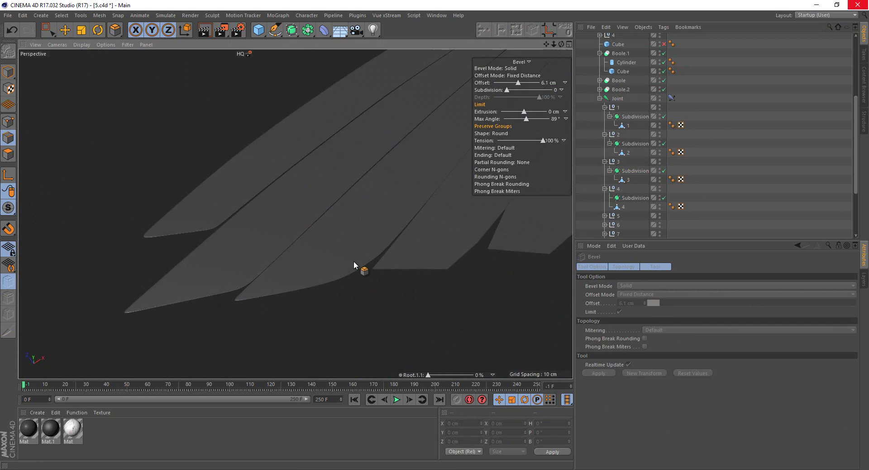
{"action": "scroll", "coordinate": [354, 262], "scroll_direction": "up", "scroll_amount": 2}
{"action": "scroll", "coordinate": [353, 267], "scroll_direction": "up", "scroll_amount": 2}
{"action": "left_click", "coordinate": [356, 261]}
{"action": "scroll", "coordinate": [394, 255], "scroll_direction": "up", "scroll_amount": 2}
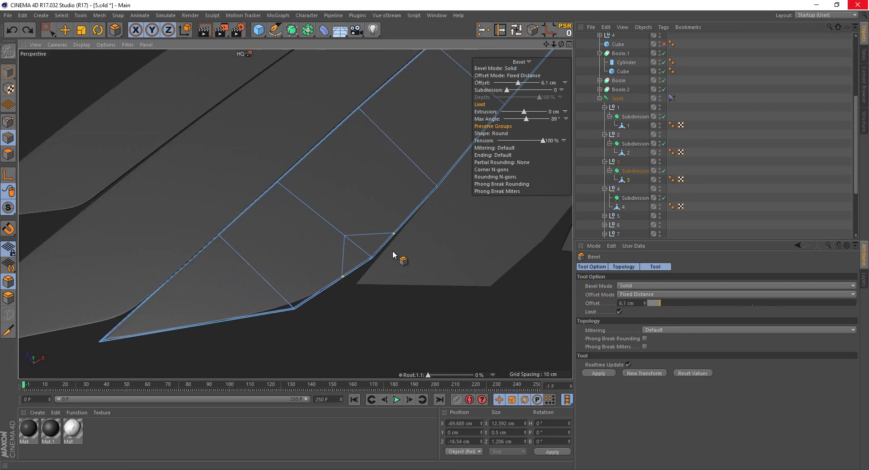
{"action": "scroll", "coordinate": [390, 262], "scroll_direction": "up", "scroll_amount": 2}
{"action": "left_click_drag", "start_coordinate": [375, 286], "coordinate": [435, 235]}
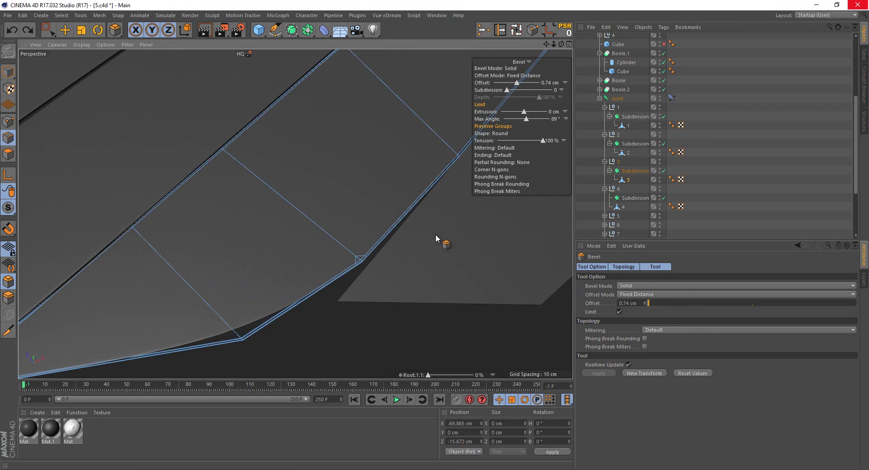
{"action": "left_click", "coordinate": [721, 184]}
Inspect the smoothed feathers, then copy feather 4's Subdivision Surface for feather 5
{"action": "scroll", "coordinate": [379, 232], "scroll_direction": "down", "scroll_amount": 2}
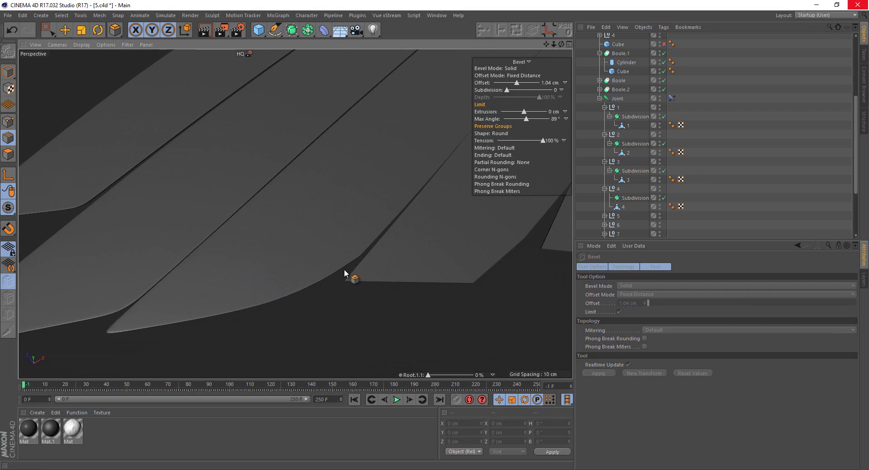
{"action": "scroll", "coordinate": [344, 276], "scroll_direction": "down", "scroll_amount": 2}
{"action": "scroll", "coordinate": [338, 284], "scroll_direction": "down", "scroll_amount": 2}
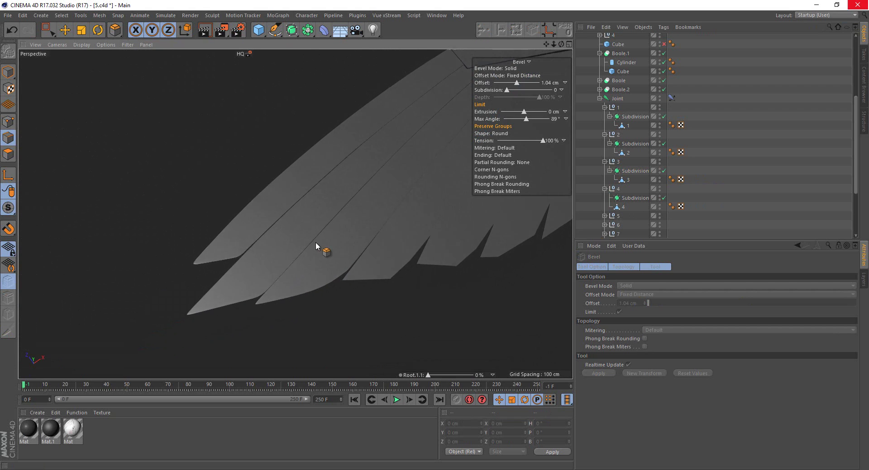
{"action": "scroll", "coordinate": [328, 257], "scroll_direction": "up", "scroll_amount": 2}
{"action": "left_click", "coordinate": [340, 262]}
{"action": "scroll", "coordinate": [341, 261], "scroll_direction": "up", "scroll_amount": 3}
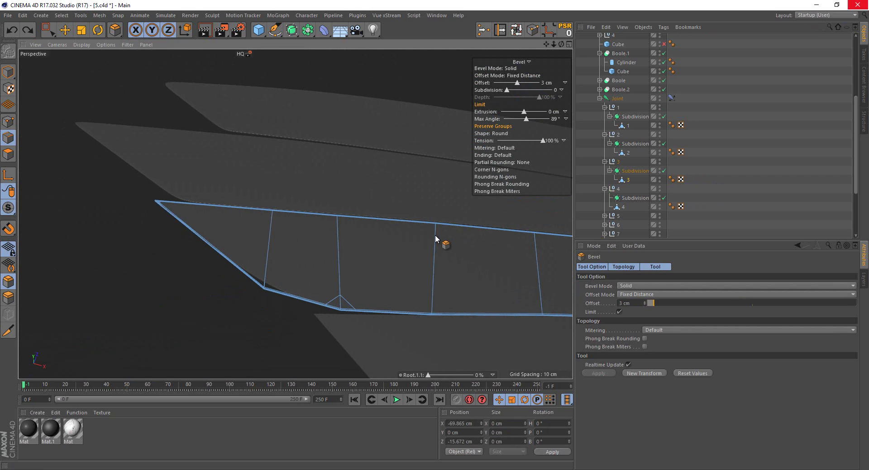
{"action": "left_click", "coordinate": [772, 182]}
{"action": "scroll", "coordinate": [283, 303], "scroll_direction": "down", "scroll_amount": 2}
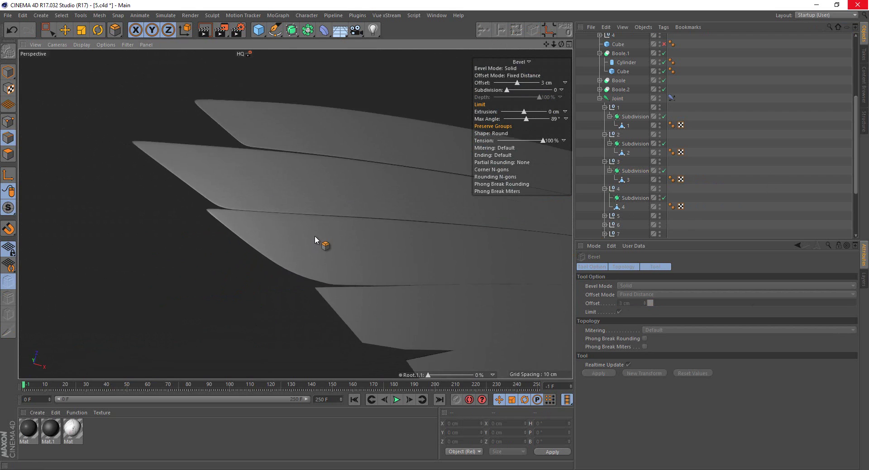
{"action": "scroll", "coordinate": [314, 235], "scroll_direction": "down", "scroll_amount": 2}
{"action": "mouse_move", "coordinate": [269, 217]}
{"action": "left_mouse_down", "text": "alt"}
{"action": "mouse_move", "coordinate": [312, 249]}
{"action": "mouse_move", "coordinate": [342, 210]}
{"action": "mouse_move", "coordinate": [347, 219]}
{"action": "mouse_move", "coordinate": [319, 200]}
{"action": "mouse_move", "coordinate": [285, 223]}
{"action": "mouse_move", "coordinate": [281, 213]}
{"action": "left_mouse_up", "text": "alt"}
{"action": "left_click", "coordinate": [282, 213]}
{"action": "scroll", "coordinate": [317, 249], "scroll_direction": "up", "scroll_amount": 3}
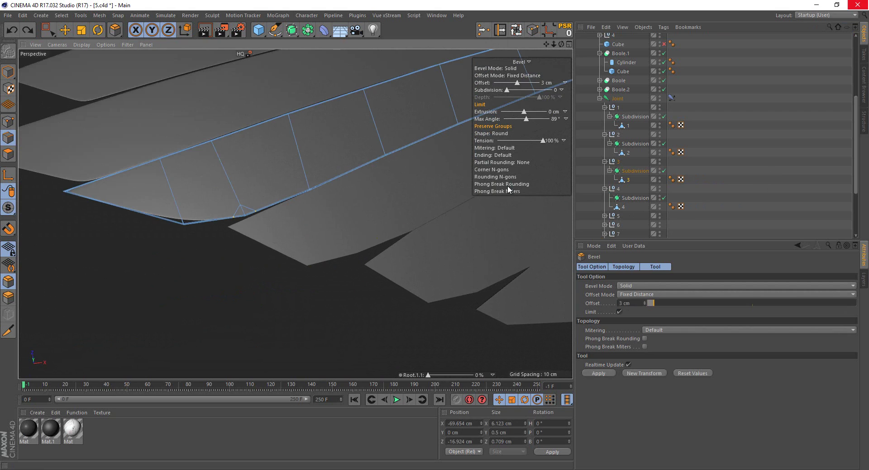
{"action": "mouse_move", "coordinate": [626, 199]}
{"action": "left_mouse_down"}
{"action": "mouse_move", "coordinate": [612, 217]}
{"action": "mouse_move", "coordinate": [613, 176]}
{"action": "left_mouse_up"}
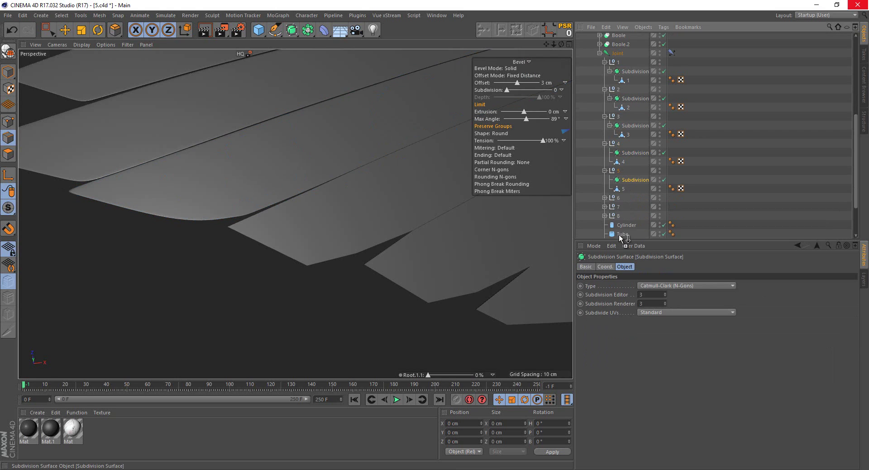
Add a Subdivision Surface copy to group 5, disable it, and select feather 5's outer edge loop
{"action": "left_click_drag", "start_coordinate": [613, 145], "coordinate": [624, 127], "text": "ctrl"}
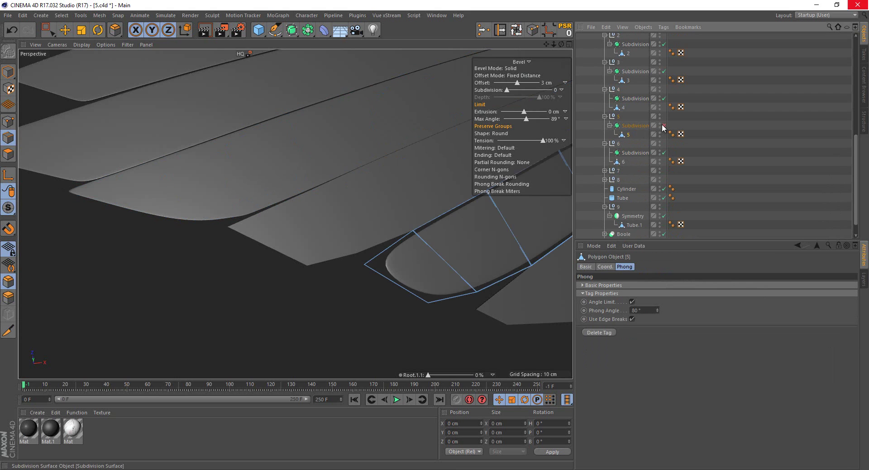
{"action": "left_click", "coordinate": [663, 126]}
{"action": "left_click", "coordinate": [515, 30]}
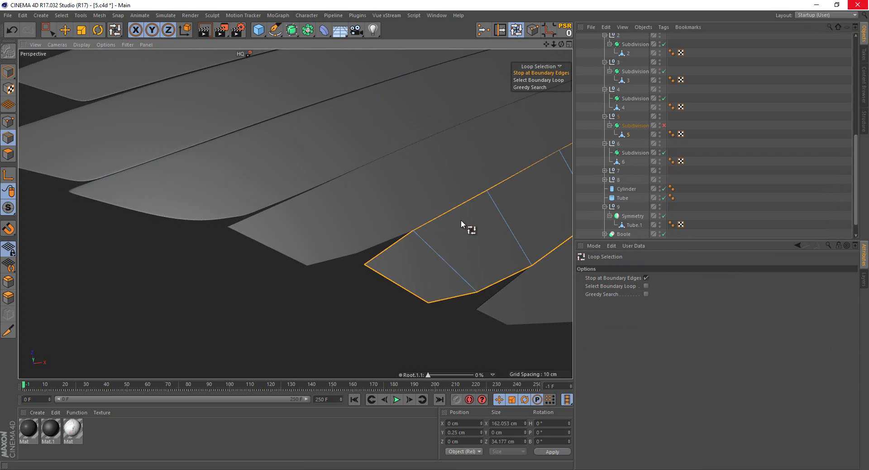
{"action": "left_click", "coordinate": [460, 220]}
{"action": "left_click_drag", "start_coordinate": [460, 220], "coordinate": [461, 224], "text": "alt"}
{"action": "left_click", "coordinate": [461, 223]}
Bevel feather 5's outer edge loop into a thin band
{"action": "middle_click", "coordinate": [465, 191]}
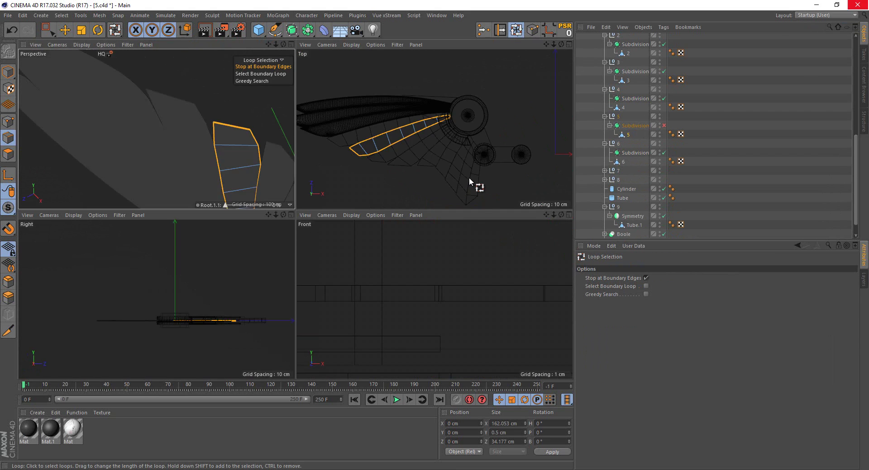
{"action": "middle_click", "coordinate": [469, 177]}
{"action": "key", "text": "0"}
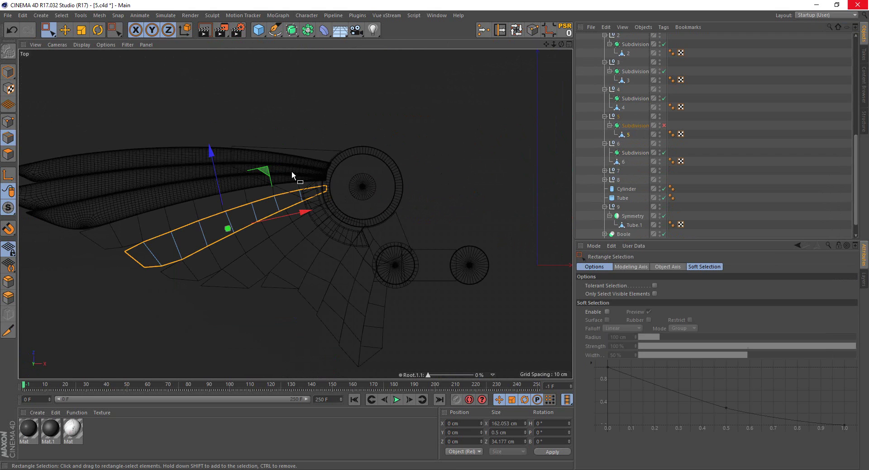
{"action": "middle_click", "coordinate": [297, 159]}
{"action": "middle_click", "coordinate": [280, 159]}
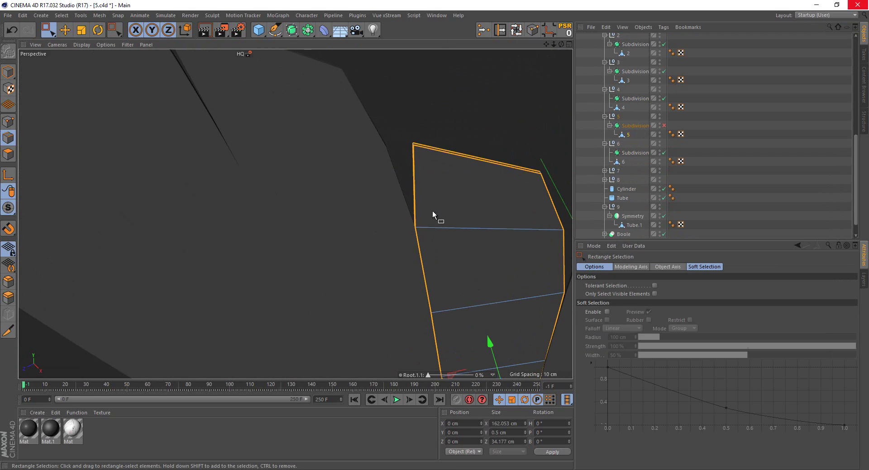
{"action": "scroll", "coordinate": [433, 212], "scroll_direction": "down", "scroll_amount": 3}
{"action": "scroll", "coordinate": [459, 124], "scroll_direction": "up", "scroll_amount": 4}
{"action": "key", "text": "m"}
{"action": "key", "text": "s"}
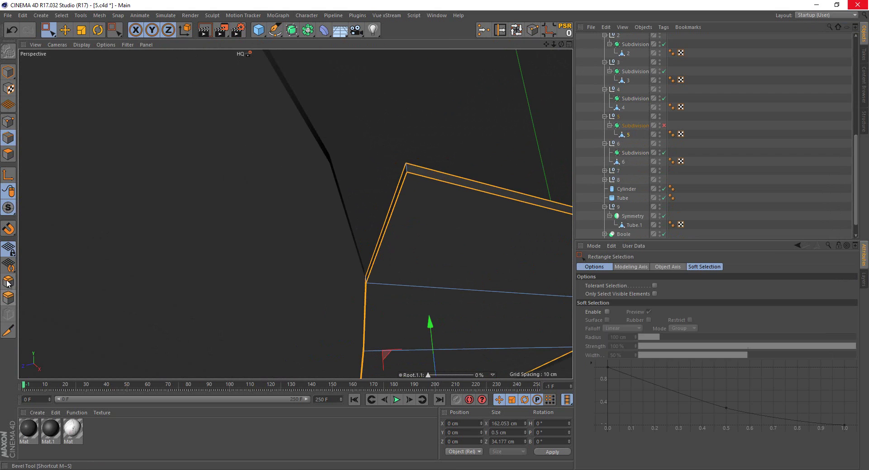
{"action": "scroll", "coordinate": [383, 170], "scroll_direction": "up", "scroll_amount": 2}
{"action": "left_click", "coordinate": [435, 234]}
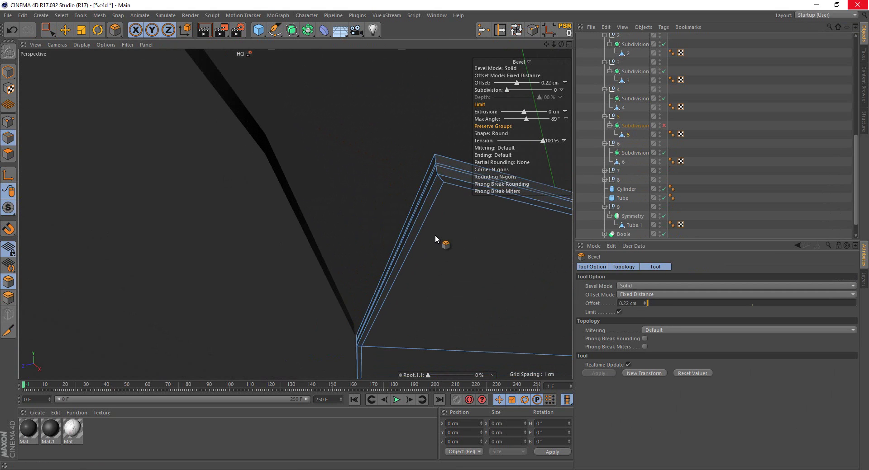
{"action": "left_click_drag", "start_coordinate": [435, 235], "coordinate": [435, 234]}
Select the inner bevel loop on feather 5 and dissolve it
{"action": "left_click", "coordinate": [519, 27]}
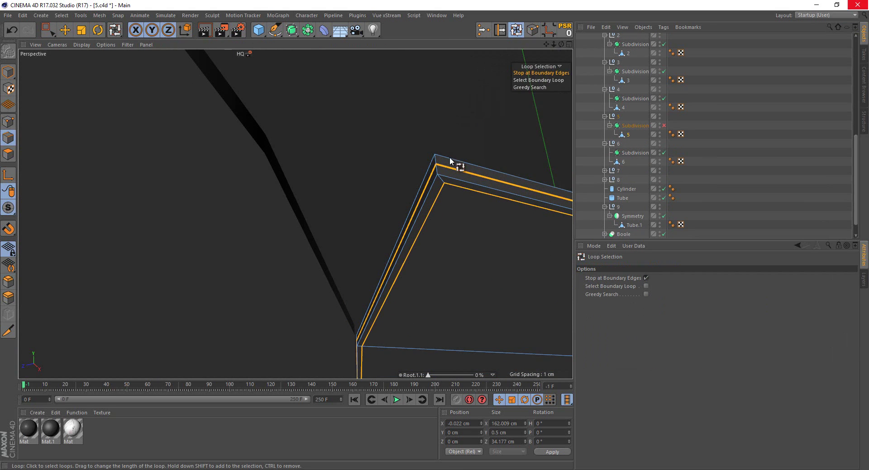
{"action": "left_click", "coordinate": [452, 167]}
{"action": "right_click", "coordinate": [458, 114]}
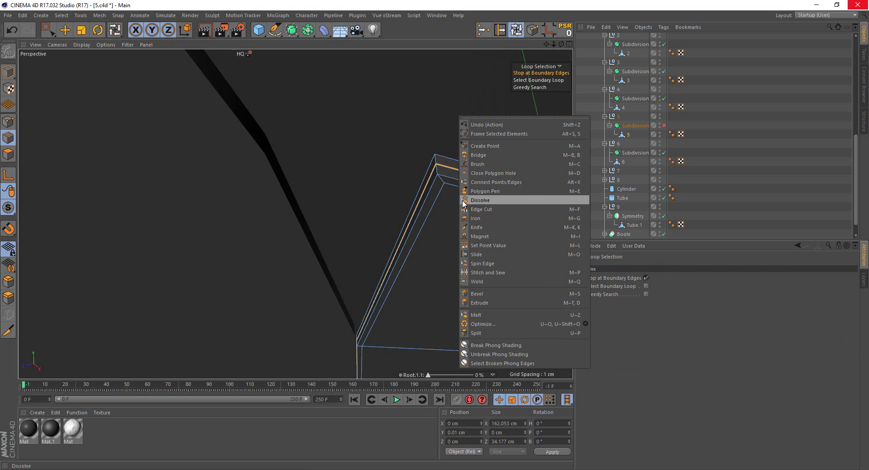
{"action": "left_click", "coordinate": [463, 201]}
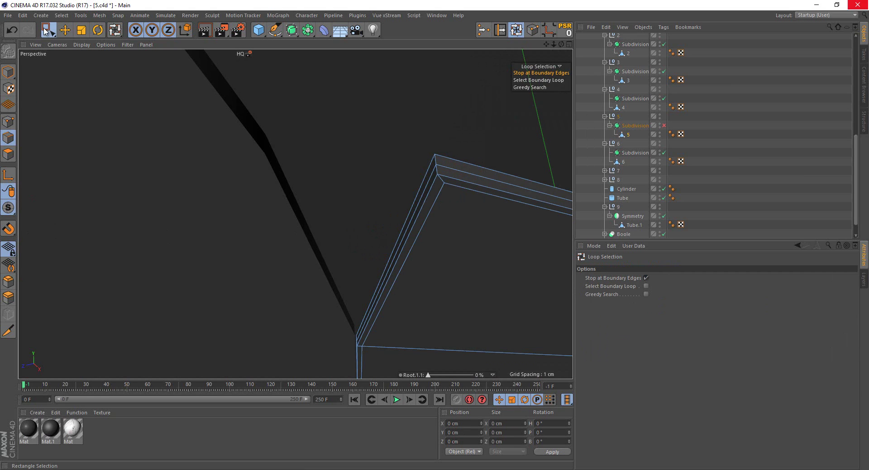
Select the tip corner edges, re-enable feather 5's subdivision, and bevel the corner to 1.88 cm
{"action": "left_click", "coordinate": [48, 30]}
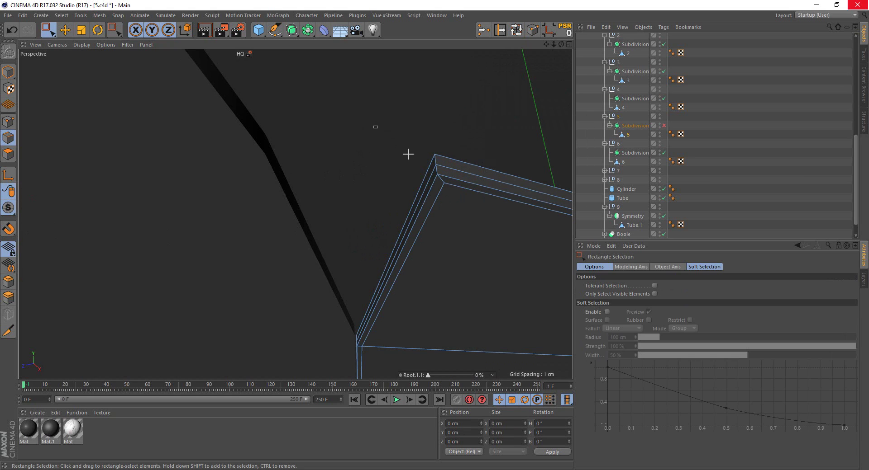
{"action": "left_click_drag", "start_coordinate": [407, 151], "coordinate": [474, 174]}
{"action": "scroll", "coordinate": [288, 148], "scroll_direction": "down", "scroll_amount": 3}
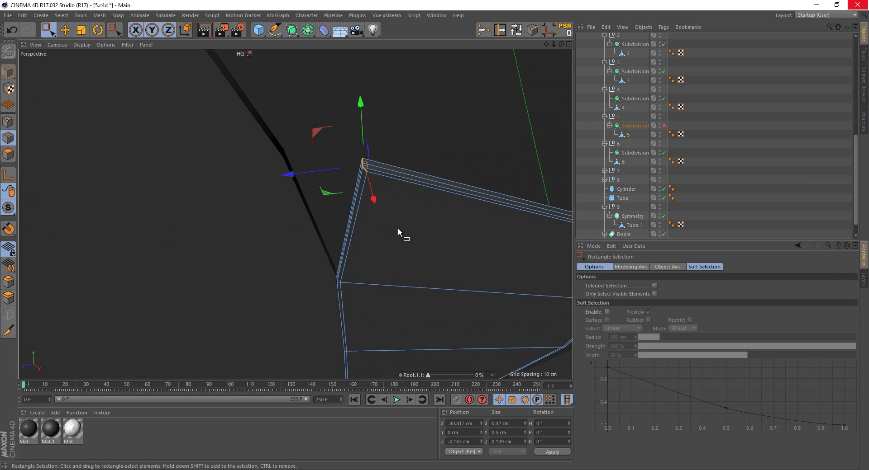
{"action": "left_click", "coordinate": [663, 128]}
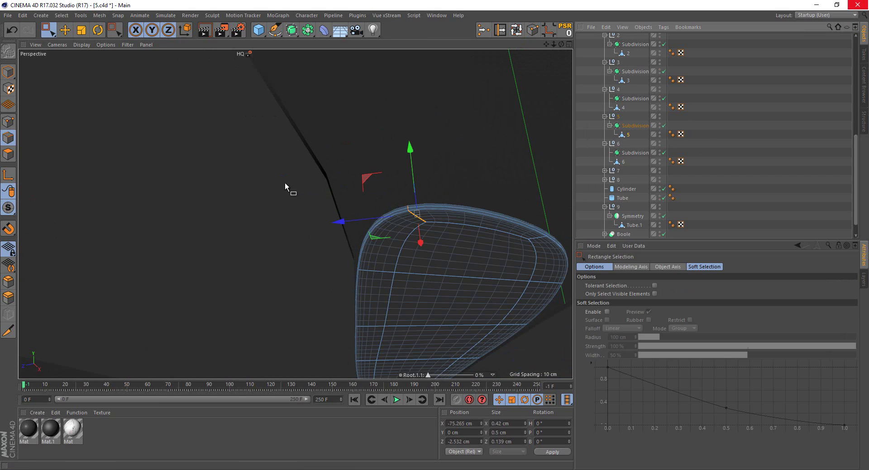
{"action": "mouse_move", "coordinate": [287, 188]}
{"action": "left_mouse_down", "text": "alt"}
{"action": "mouse_move", "coordinate": [304, 238]}
{"action": "mouse_move", "coordinate": [252, 312]}
{"action": "left_mouse_up", "text": "alt"}
{"action": "scroll", "coordinate": [252, 312], "scroll_direction": "up", "scroll_amount": 2}
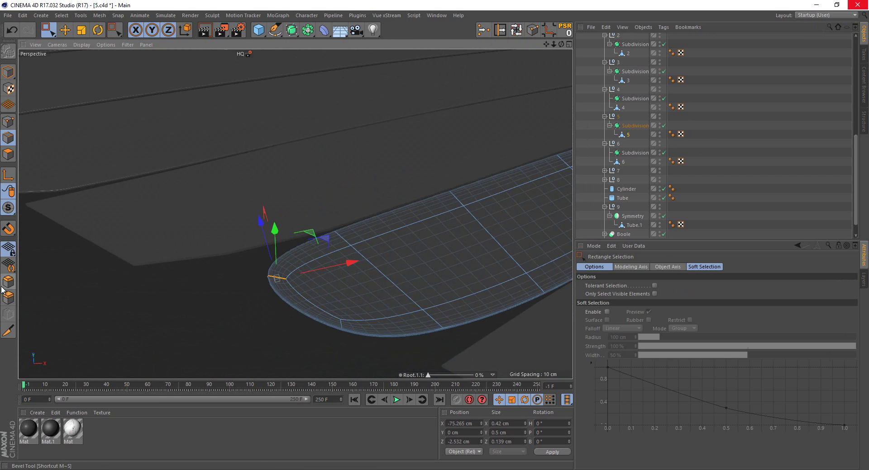
{"action": "key", "text": "m"}
{"action": "key", "text": "s"}
{"action": "mouse_move", "coordinate": [150, 334]}
{"action": "left_mouse_down"}
{"action": "mouse_move", "coordinate": [435, 240]}
{"action": "mouse_move", "coordinate": [288, 269]}
{"action": "mouse_move", "coordinate": [302, 309]}
{"action": "mouse_move", "coordinate": [363, 277]}
{"action": "mouse_move", "coordinate": [348, 262]}
{"action": "left_mouse_up"}
Select feather 5's polygon mesh in the Object Manager
{"action": "left_click", "coordinate": [737, 220]}
{"action": "scroll", "coordinate": [363, 277], "scroll_direction": "down", "scroll_amount": 4}
{"action": "scroll", "coordinate": [346, 257], "scroll_direction": "up", "scroll_amount": 2}
{"action": "scroll", "coordinate": [341, 262], "scroll_direction": "up", "scroll_amount": 2}
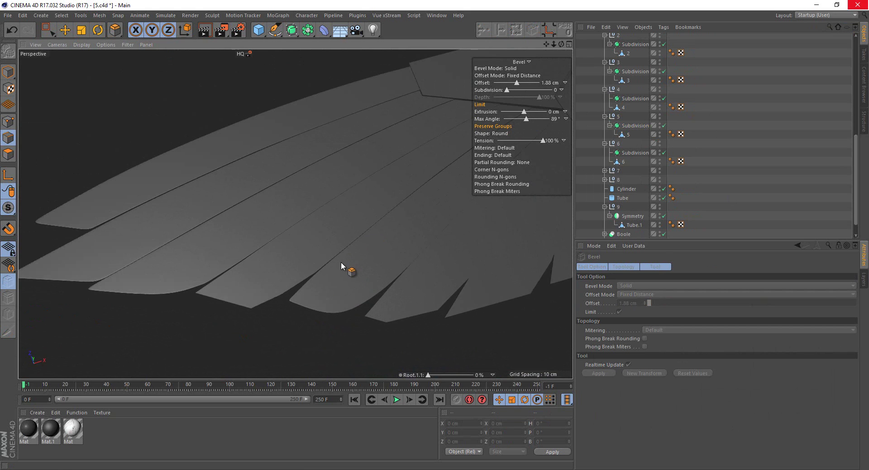
{"action": "left_click", "coordinate": [340, 262]}
{"action": "scroll", "coordinate": [341, 262], "scroll_direction": "up", "scroll_amount": 2}
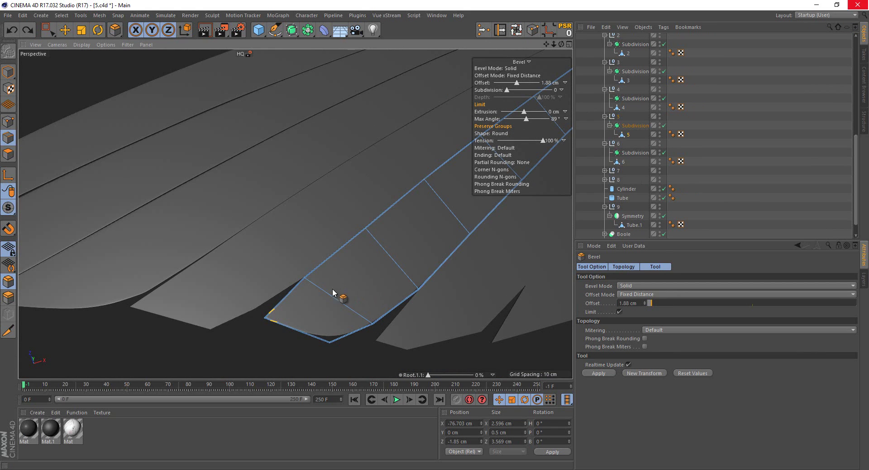
{"action": "left_click", "coordinate": [625, 134]}
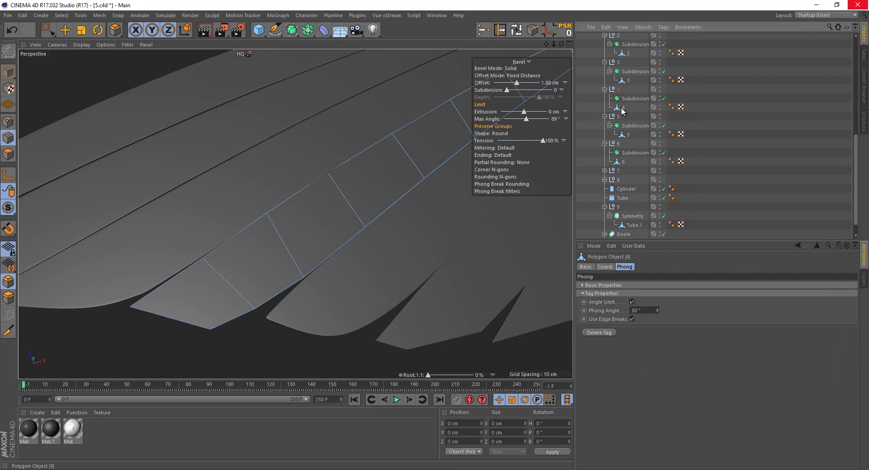
Bevel the first tip corner point of feather 5 by about 1.39 cm
{"action": "key", "text": "0"}
{"action": "left_click_drag", "start_coordinate": [318, 324], "coordinate": [433, 303], "text": "alt"}
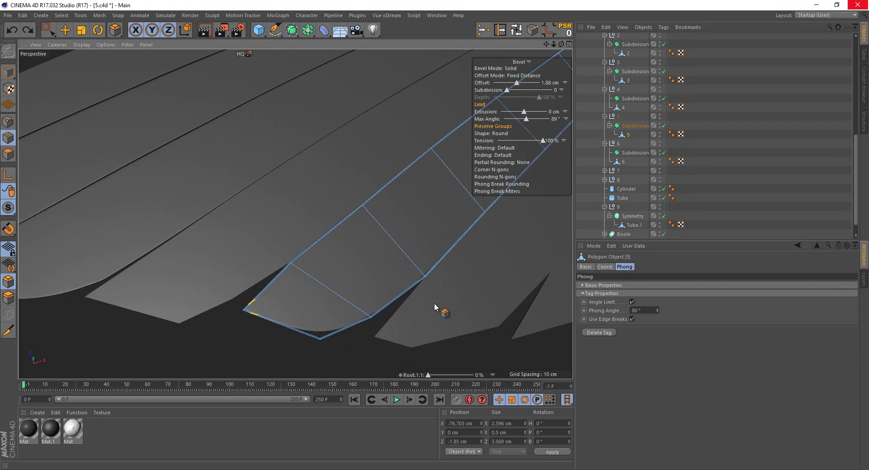
{"action": "scroll", "coordinate": [401, 304], "scroll_direction": "up", "scroll_amount": 2}
{"action": "scroll", "coordinate": [391, 278], "scroll_direction": "up", "scroll_amount": 2}
{"action": "left_click_drag", "start_coordinate": [375, 223], "coordinate": [432, 294]}
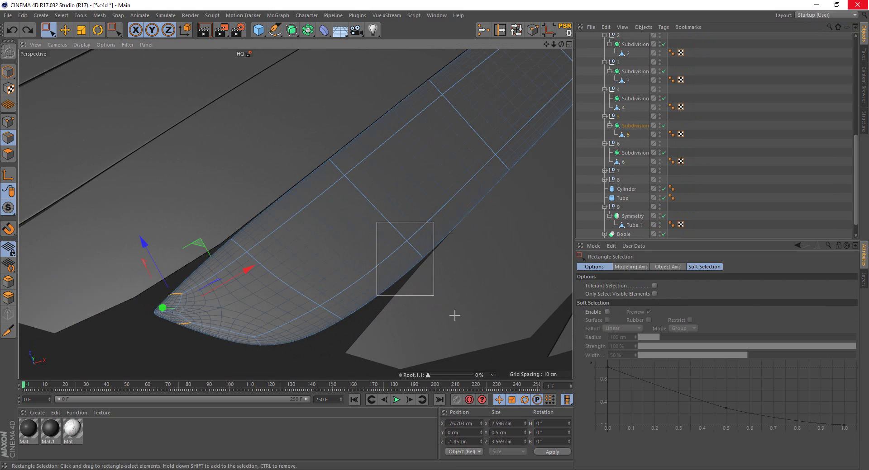
{"action": "key", "text": "m"}
{"action": "key", "text": "s"}
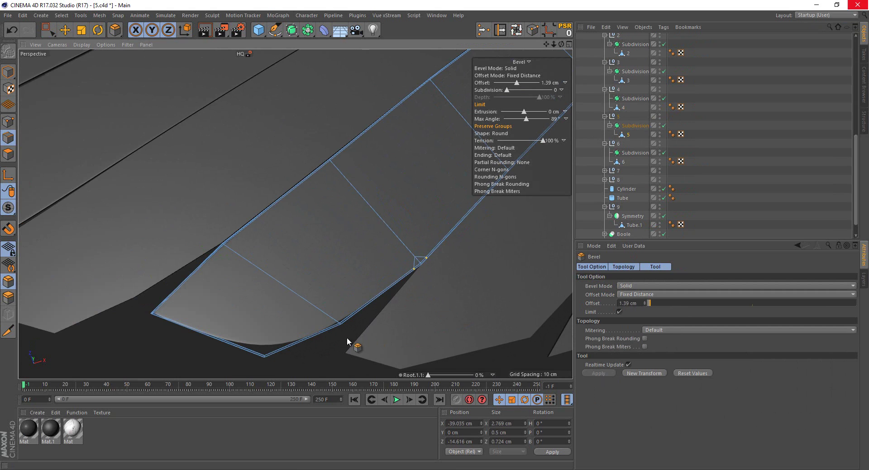
{"action": "key", "text": "0"}
Bevel the other tip corner point of feather 5 to 1.81 cm
{"action": "left_click_drag", "start_coordinate": [299, 281], "coordinate": [364, 360]}
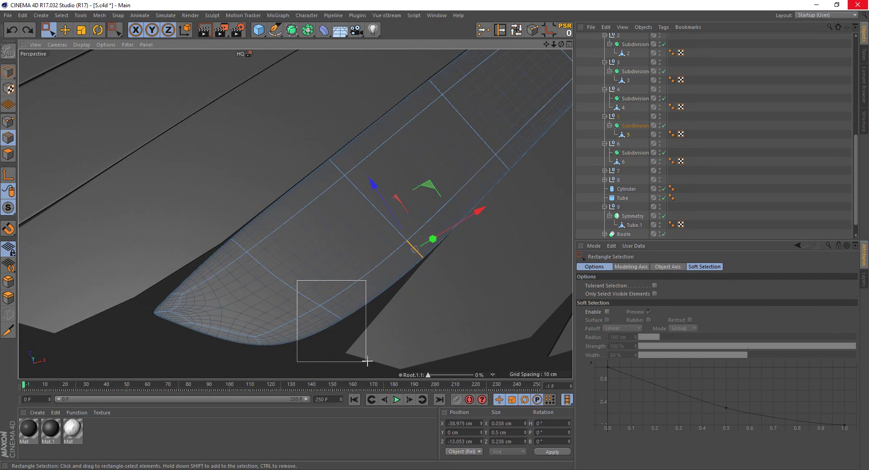
{"action": "key", "text": "m"}
{"action": "key", "text": "s"}
{"action": "left_click_drag", "start_coordinate": [415, 336], "coordinate": [435, 235]}
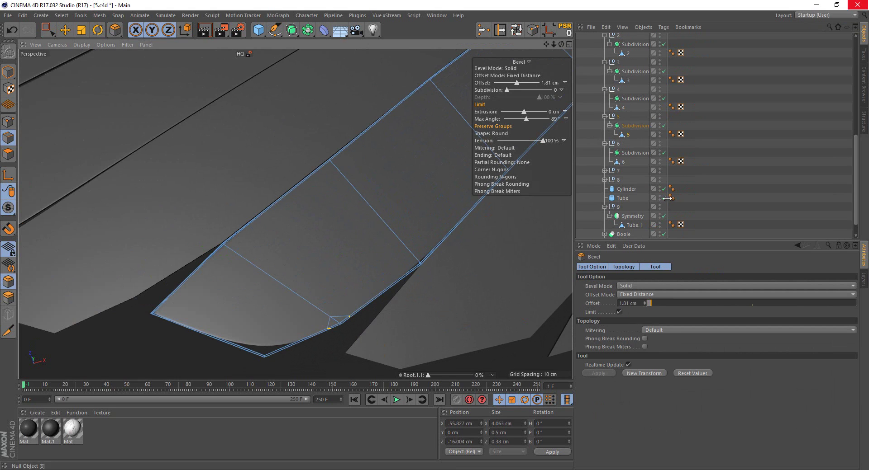
Clear the corner and object selections and zoom out to view the whole wing fan
{"action": "mouse_move", "coordinate": [553, 206]}
{"action": "left_mouse_down", "text": "alt"}
{"action": "mouse_move", "coordinate": [311, 316]}
{"action": "mouse_move", "coordinate": [338, 276]}
{"action": "mouse_move", "coordinate": [313, 317]}
{"action": "left_mouse_up", "text": "alt"}
{"action": "left_click", "coordinate": [302, 326]}
{"action": "key", "text": "0"}
{"action": "mouse_move", "coordinate": [258, 300]}
{"action": "left_mouse_down"}
{"action": "mouse_move", "coordinate": [310, 365]}
{"action": "mouse_move", "coordinate": [319, 360]}
{"action": "left_mouse_up"}
{"action": "left_click", "coordinate": [698, 196]}
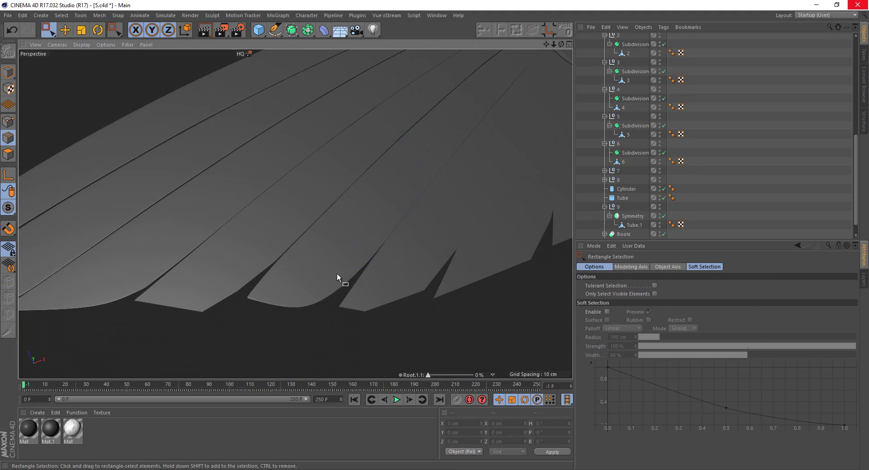
{"action": "right_click_drag", "start_coordinate": [384, 261], "coordinate": [291, 283], "text": "alt"}
{"action": "left_click_drag", "start_coordinate": [291, 283], "coordinate": [324, 278], "text": "alt"}
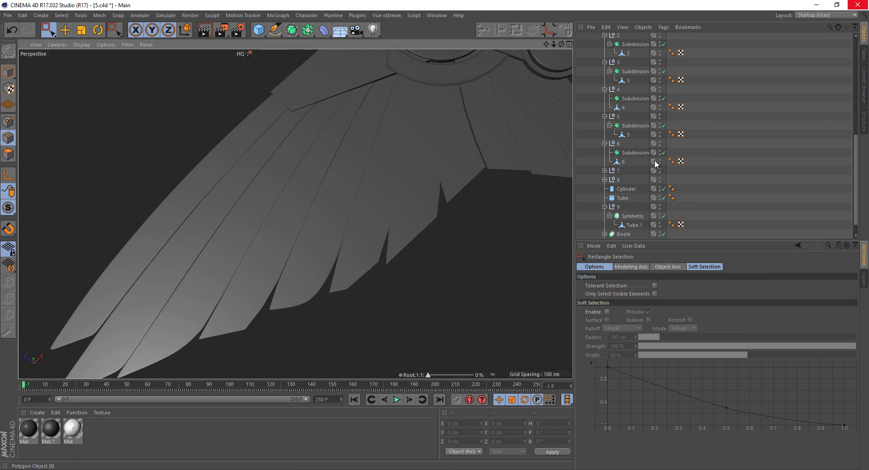
Disable feather 4's Subdivision Surface and loop-select its boundary edges
{"action": "left_click", "coordinate": [624, 105]}
{"action": "left_click", "coordinate": [664, 98]}
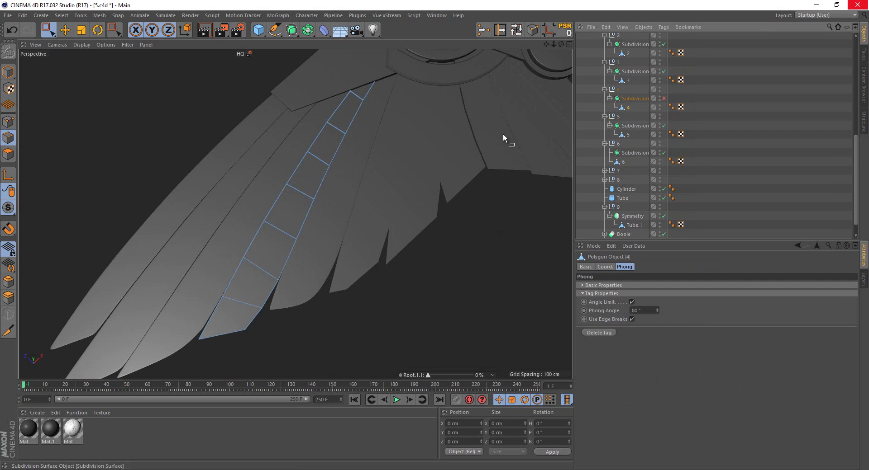
{"action": "key", "text": "u"}
{"action": "key", "text": "l"}
{"action": "left_click", "coordinate": [253, 259]}
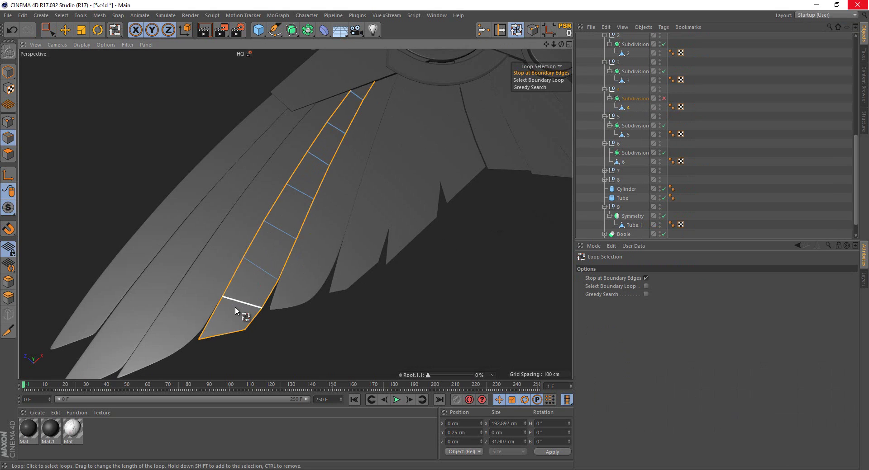
{"action": "scroll", "coordinate": [237, 304], "scroll_direction": "up", "scroll_amount": 5}
{"action": "left_click_drag", "start_coordinate": [258, 273], "coordinate": [199, 233], "text": "alt"}
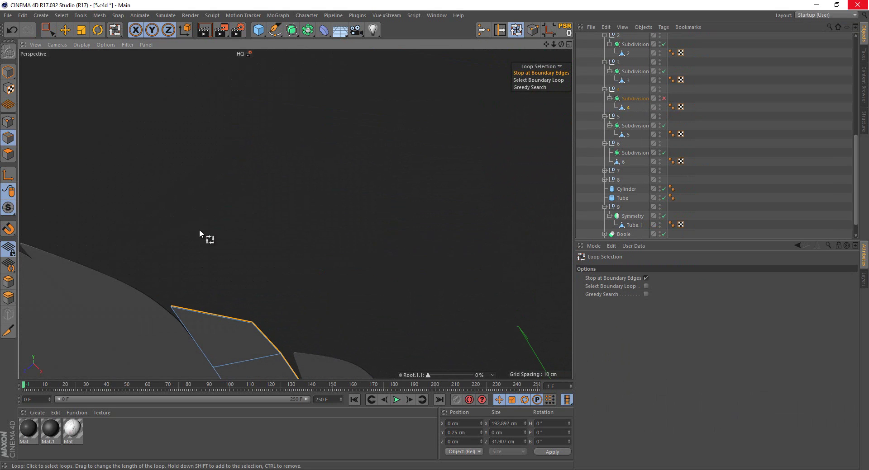
{"action": "left_click", "coordinate": [221, 324]}
{"action": "scroll", "coordinate": [241, 340], "scroll_direction": "up", "scroll_amount": 3}
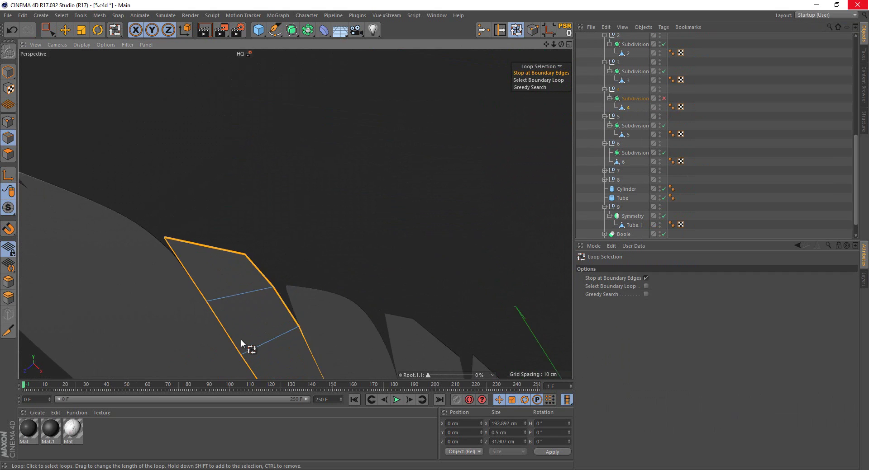
Bevel feather 4's boundary edges into a thin band of about 0.24 cm
{"action": "middle_click", "coordinate": [400, 139]}
{"action": "middle_click", "coordinate": [443, 97]}
{"action": "key", "text": "0"}
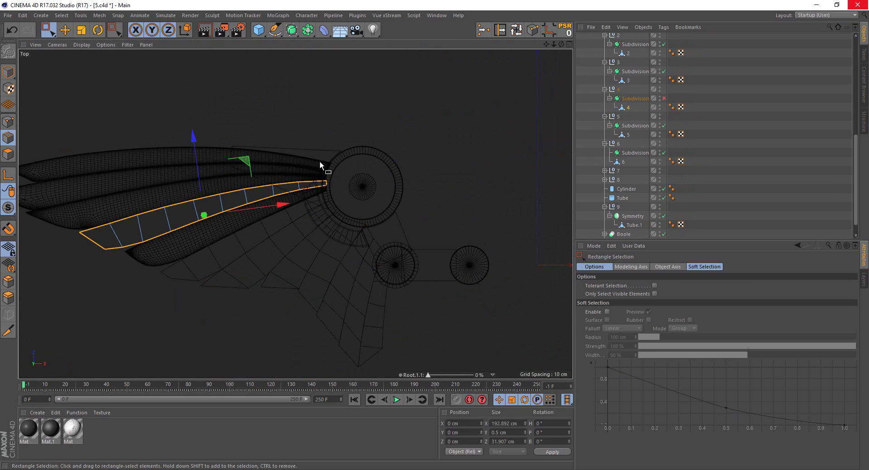
{"action": "middle_click", "coordinate": [183, 140]}
{"action": "middle_click", "coordinate": [203, 195]}
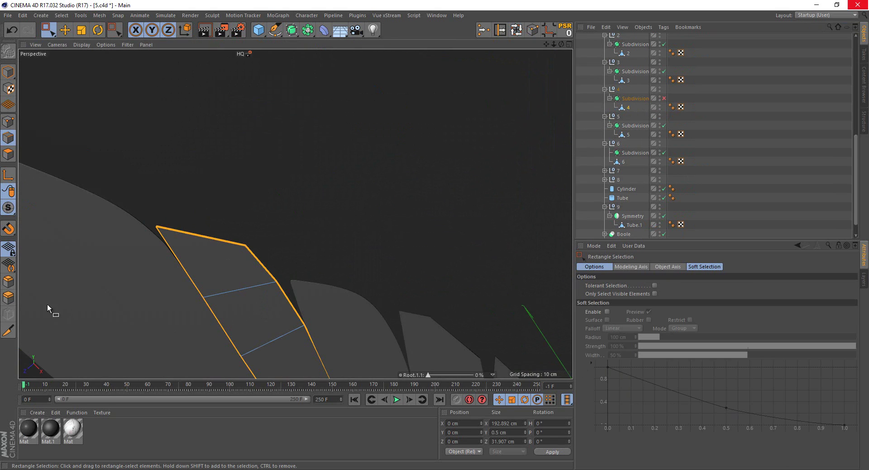
{"action": "key", "text": "m"}
{"action": "key", "text": "s"}
{"action": "left_click_drag", "start_coordinate": [258, 266], "coordinate": [217, 330], "text": "alt"}
{"action": "scroll", "coordinate": [243, 246], "scroll_direction": "up", "scroll_amount": 5}
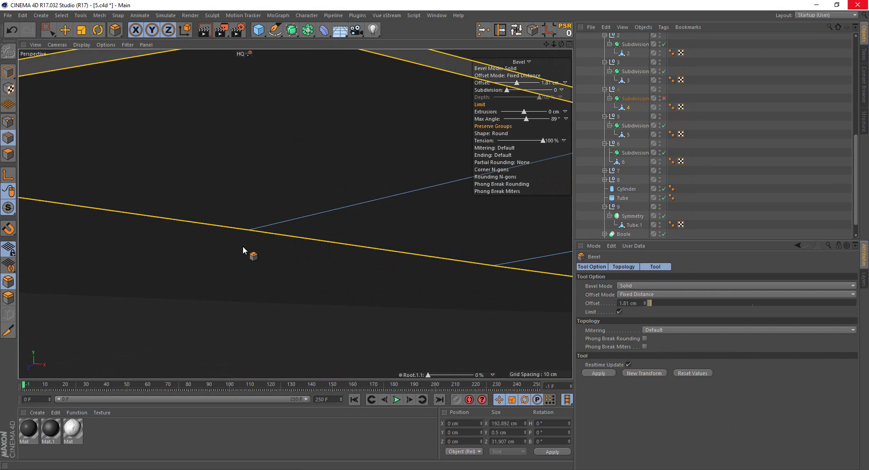
{"action": "left_click_drag", "start_coordinate": [264, 213], "coordinate": [436, 235]}
Select the extra edge loop in the bevel band and dissolve it
{"action": "left_click", "coordinate": [519, 30]}
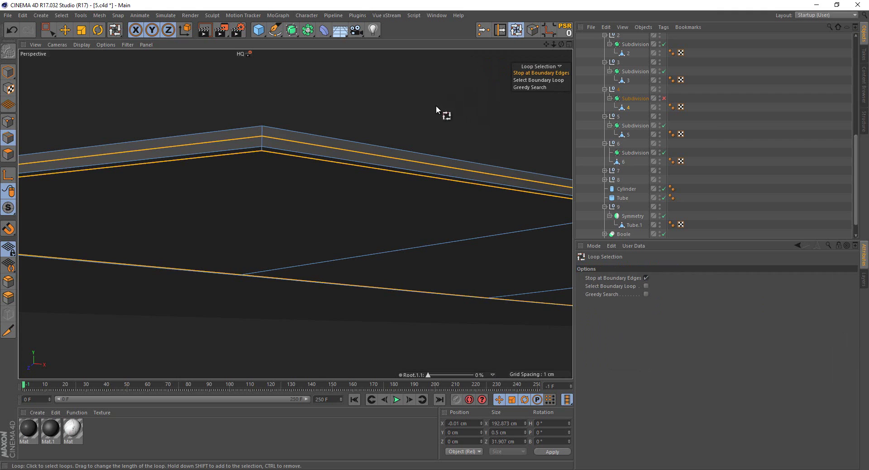
{"action": "right_click", "coordinate": [374, 191]}
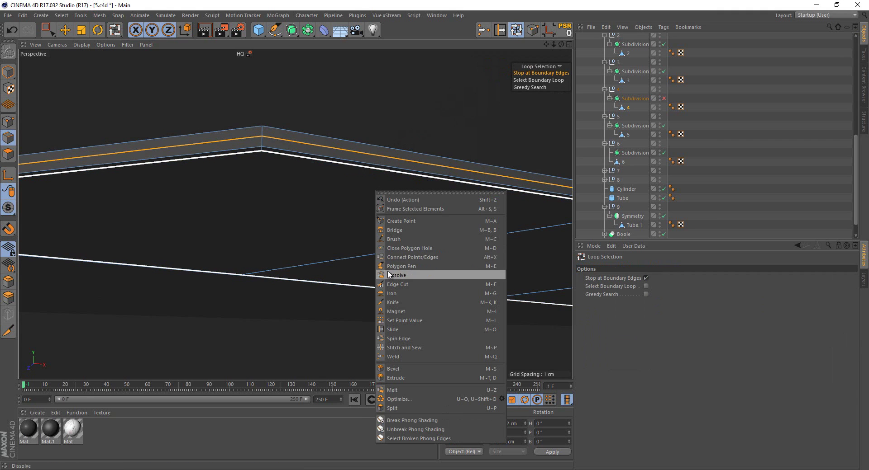
{"action": "left_click", "coordinate": [385, 276]}
{"action": "scroll", "coordinate": [328, 206], "scroll_direction": "down", "scroll_amount": 3}
Select feather 4's tip corner point and bevel it by 0.39 cm
{"action": "key", "text": "0"}
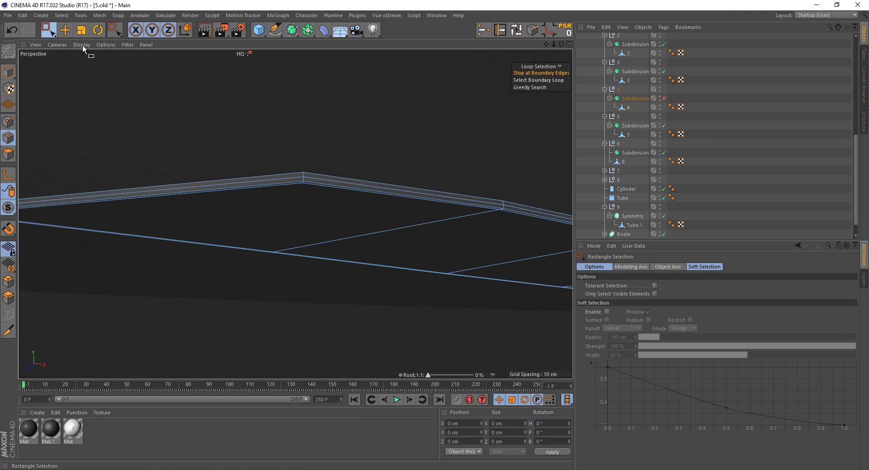
{"action": "left_click_drag", "start_coordinate": [259, 192], "coordinate": [181, 199], "text": "alt"}
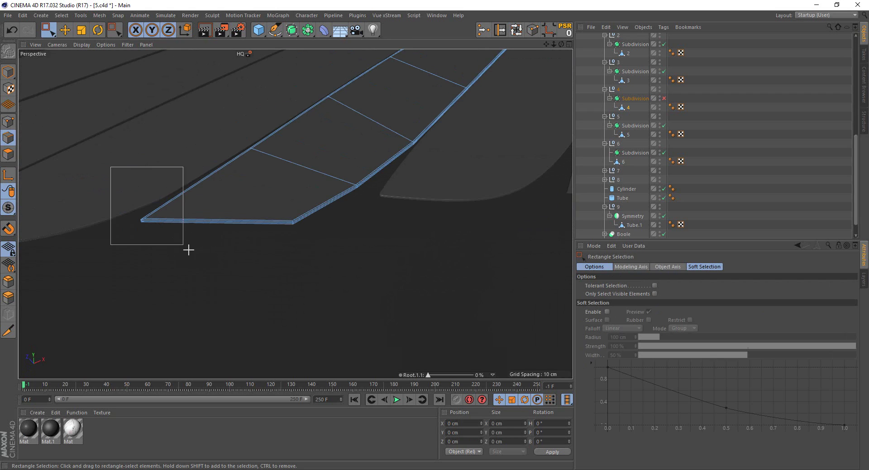
{"action": "left_click_drag", "start_coordinate": [189, 249], "coordinate": [188, 249]}
{"action": "key", "text": "m"}
{"action": "key", "text": "s"}
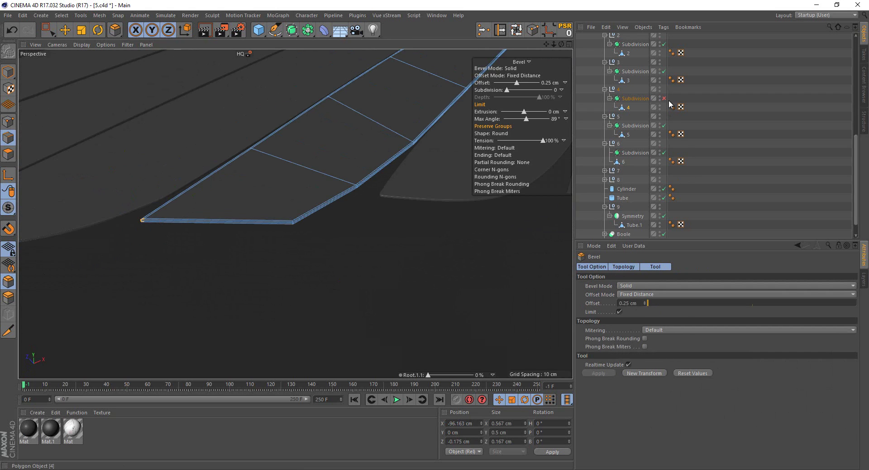
{"action": "scroll", "coordinate": [243, 159], "scroll_direction": "up", "scroll_amount": 2}
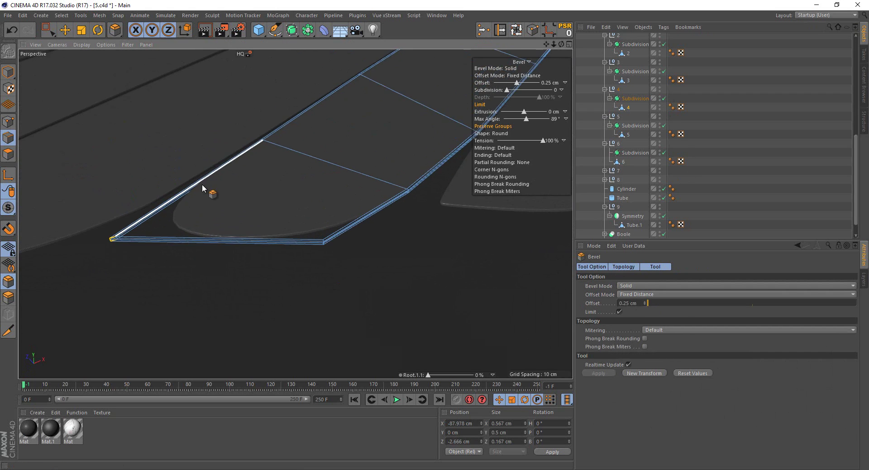
{"action": "scroll", "coordinate": [205, 188], "scroll_direction": "up", "scroll_amount": 2}
{"action": "mouse_move", "coordinate": [194, 214]}
{"action": "left_mouse_down"}
{"action": "mouse_move", "coordinate": [437, 235]}
{"action": "mouse_move", "coordinate": [331, 166]}
{"action": "left_mouse_up"}
Deselect the feather and zoom out to inspect the finished wing
{"action": "left_click", "coordinate": [780, 212]}
{"action": "scroll", "coordinate": [398, 254], "scroll_direction": "down", "scroll_amount": 3}
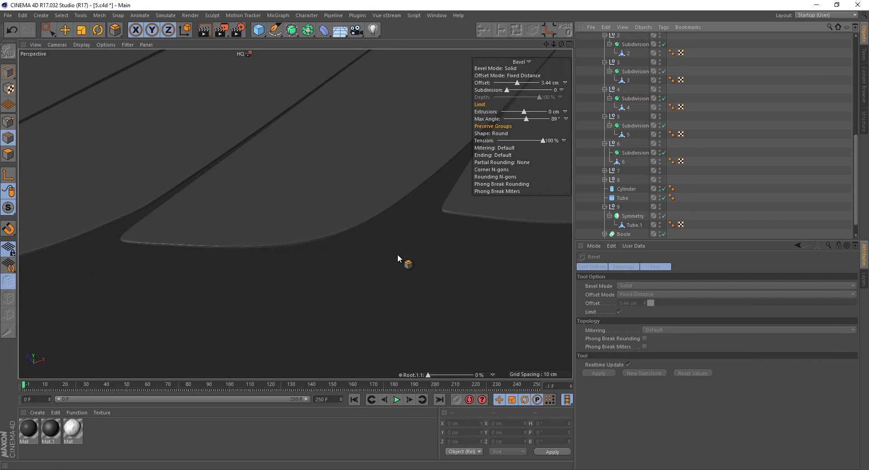
{"action": "scroll", "coordinate": [249, 278], "scroll_direction": "down", "scroll_amount": 3}
{"action": "scroll", "coordinate": [298, 299], "scroll_direction": "down", "scroll_amount": 3}
{"action": "scroll", "coordinate": [256, 268], "scroll_direction": "down", "scroll_amount": 2}
{"action": "mouse_move", "coordinate": [257, 268]}
{"action": "left_mouse_down", "text": "alt"}
{"action": "mouse_move", "coordinate": [270, 307]}
{"action": "mouse_move", "coordinate": [275, 279]}
{"action": "mouse_move", "coordinate": [254, 257]}
{"action": "mouse_move", "coordinate": [207, 312]}
{"action": "left_mouse_up", "text": "alt"}
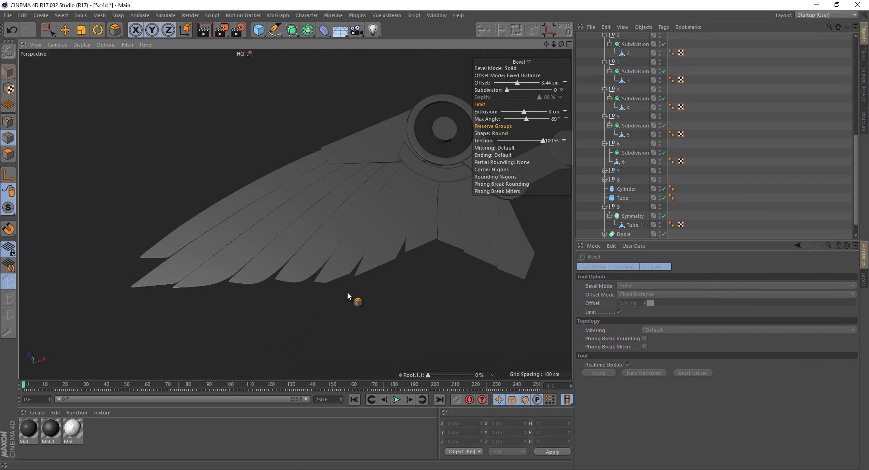
Copy group 6's Subdivision Surface into wing group 7
{"action": "left_click_drag", "start_coordinate": [347, 295], "coordinate": [400, 235], "text": "alt"}
{"action": "left_click", "coordinate": [623, 162]}
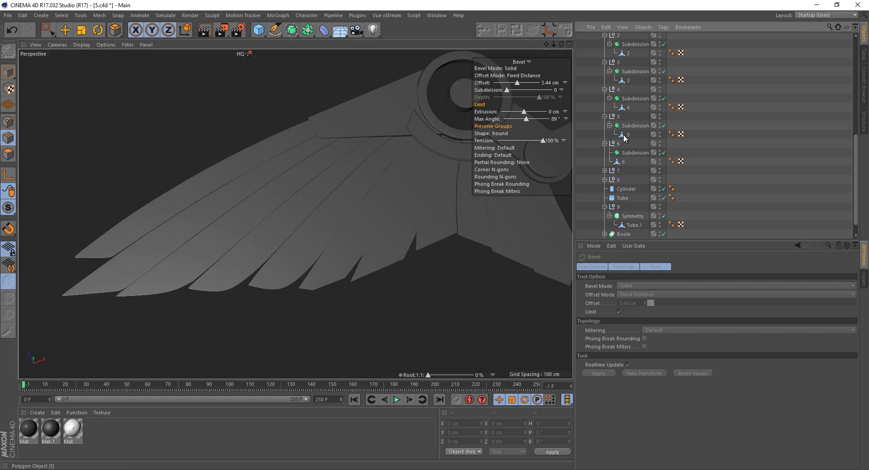
{"action": "left_click", "coordinate": [629, 152]}
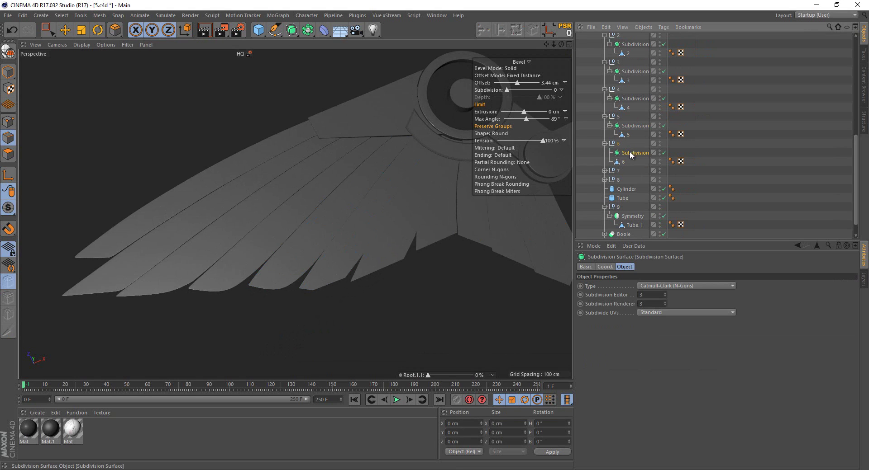
{"action": "left_click_drag", "start_coordinate": [618, 172], "coordinate": [616, 198], "text": "ctrl"}
Select the outer edge loop of blade object 6
{"action": "left_click", "coordinate": [622, 162]}
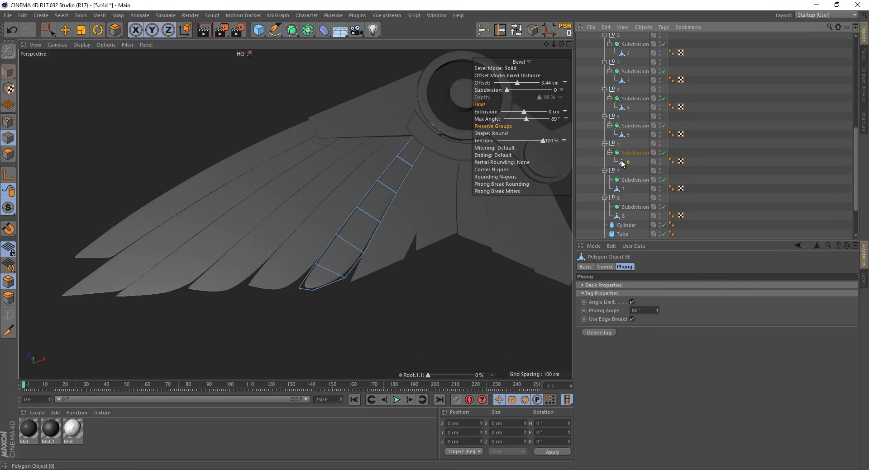
{"action": "scroll", "coordinate": [366, 253], "scroll_direction": "up", "scroll_amount": 3}
{"action": "scroll", "coordinate": [394, 239], "scroll_direction": "up", "scroll_amount": 2}
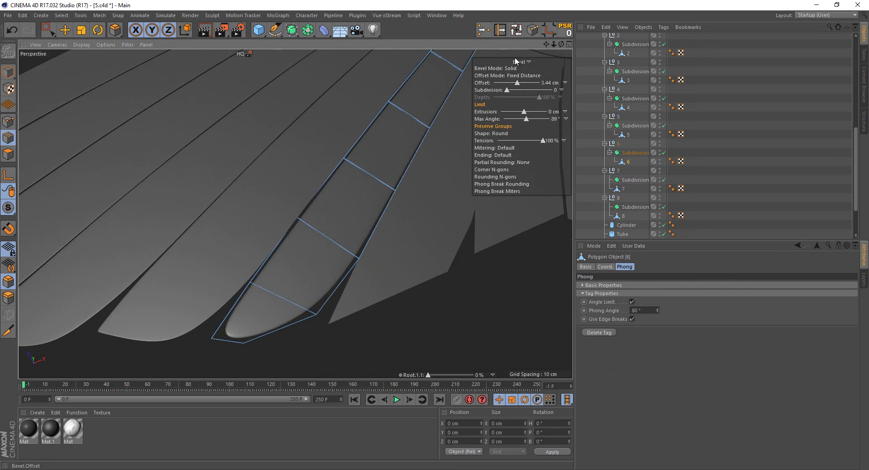
{"action": "left_click", "coordinate": [515, 30]}
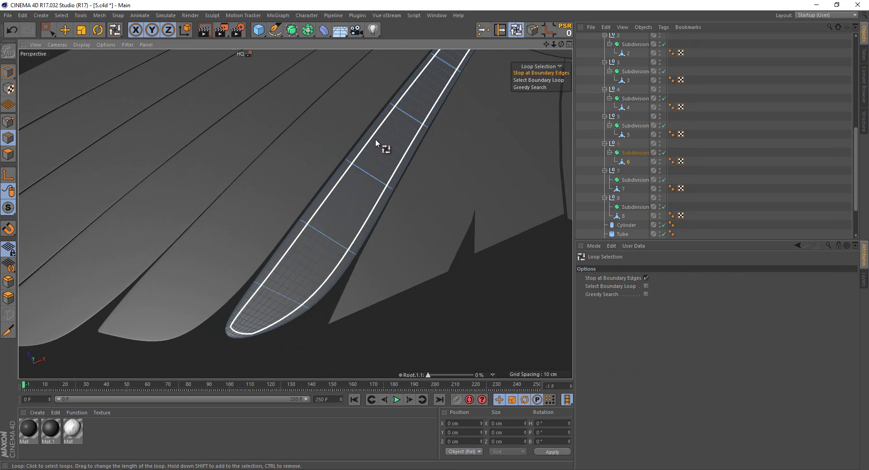
{"action": "left_click", "coordinate": [376, 136]}
{"action": "left_click_drag", "start_coordinate": [375, 128], "coordinate": [362, 136], "text": "alt"}
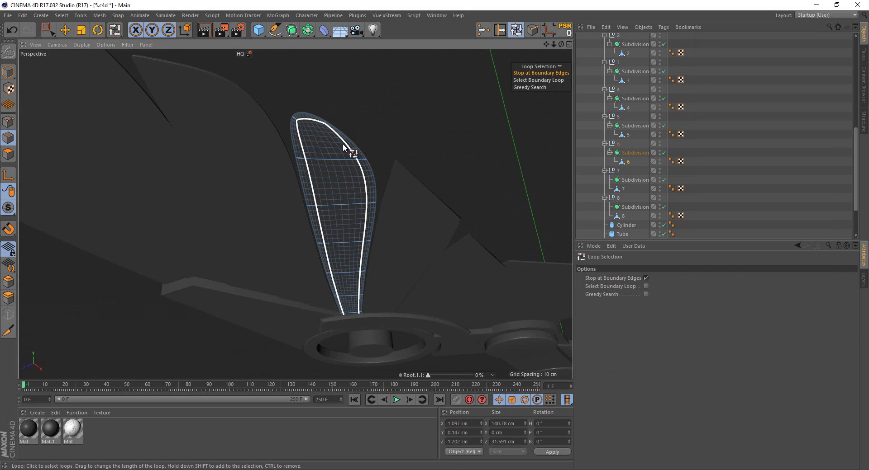
{"action": "left_click", "coordinate": [349, 146]}
{"action": "middle_click", "coordinate": [414, 150]}
{"action": "middle_click", "coordinate": [418, 149]}
{"action": "key", "text": "0"}
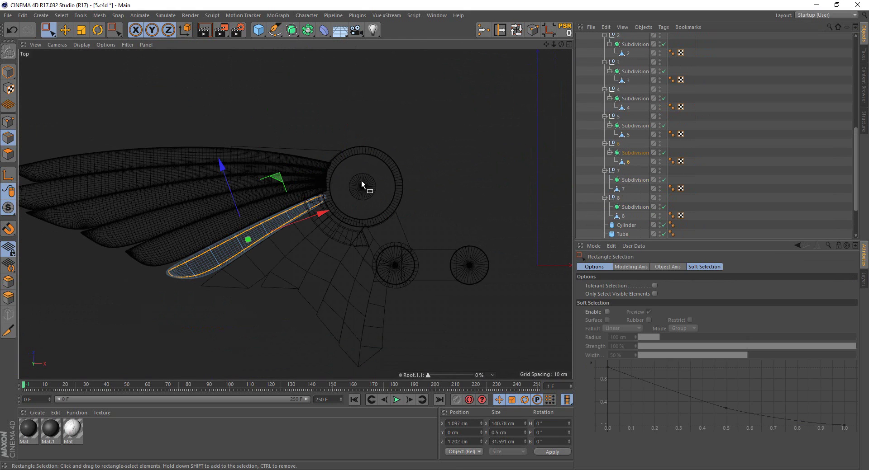
{"action": "middle_click", "coordinate": [217, 129]}
{"action": "middle_click", "coordinate": [202, 153]}
Bevel blade 6's outer edge loop with a 0.21 cm offset
{"action": "key", "text": "m"}
{"action": "key", "text": "s"}
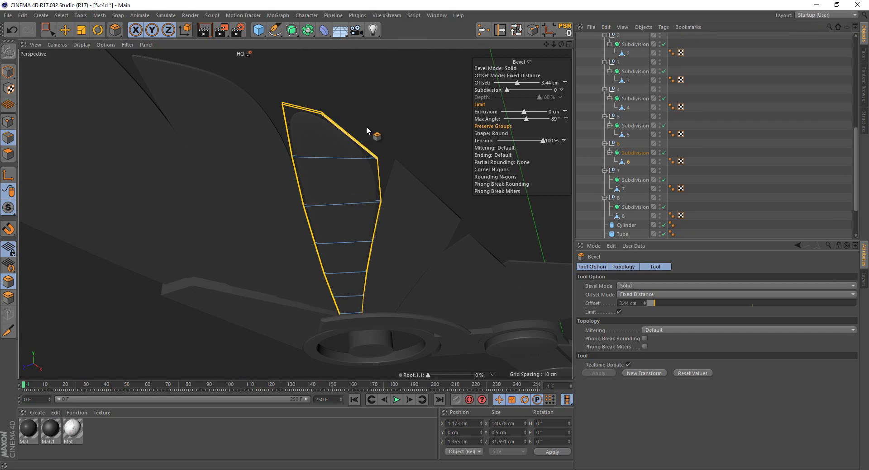
{"action": "scroll", "coordinate": [366, 120], "scroll_direction": "up", "scroll_amount": 3}
{"action": "scroll", "coordinate": [317, 136], "scroll_direction": "up", "scroll_amount": 5}
{"action": "left_click_drag", "start_coordinate": [317, 136], "coordinate": [219, 167]}
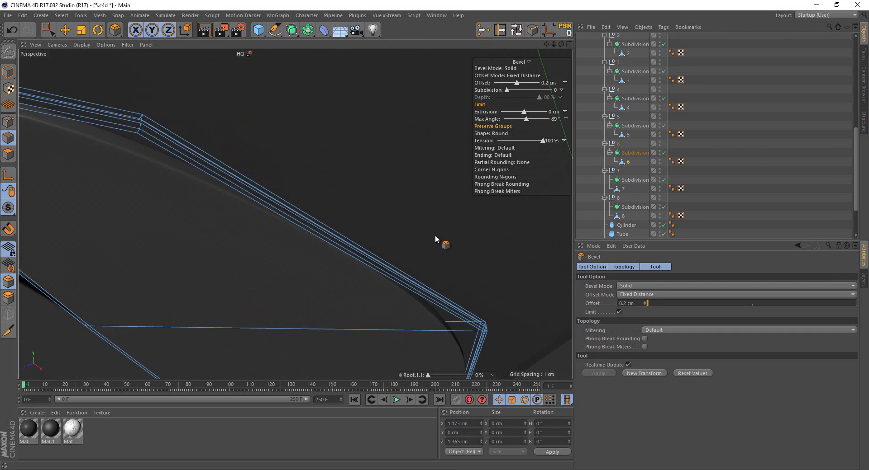
{"action": "left_click_drag", "start_coordinate": [436, 234], "coordinate": [180, 195]}
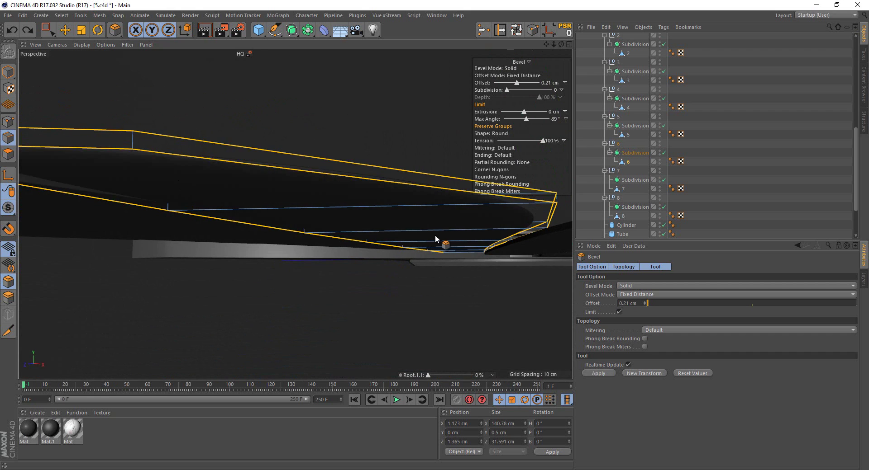
Dissolve the edge loop along blade 6's top edge and disable its subdivision smoothing
{"action": "key", "text": "u"}
{"action": "key", "text": "l"}
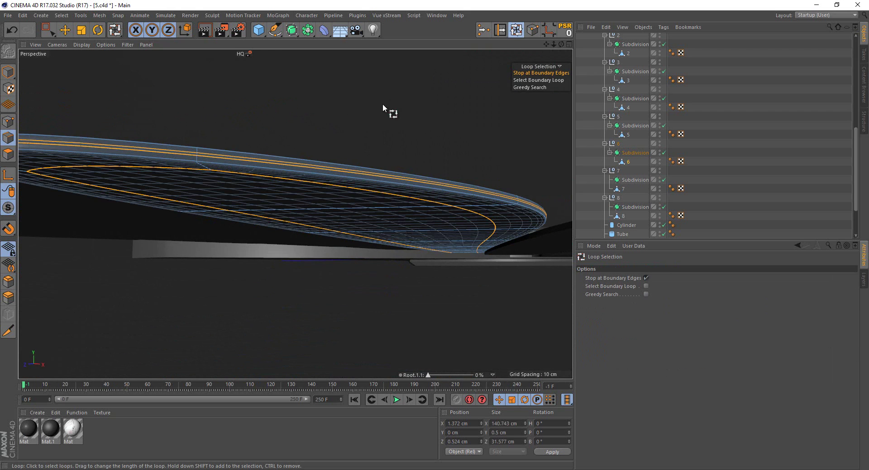
{"action": "left_click", "coordinate": [284, 163]}
{"action": "right_click", "coordinate": [320, 136]}
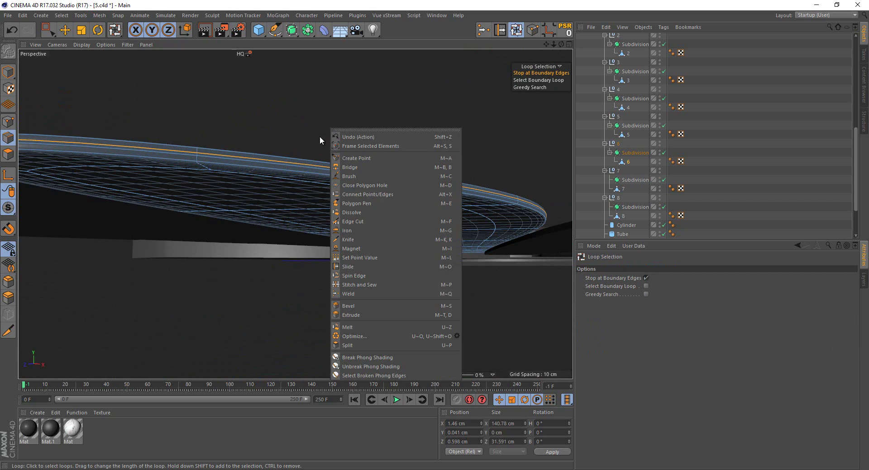
{"action": "left_click", "coordinate": [343, 215]}
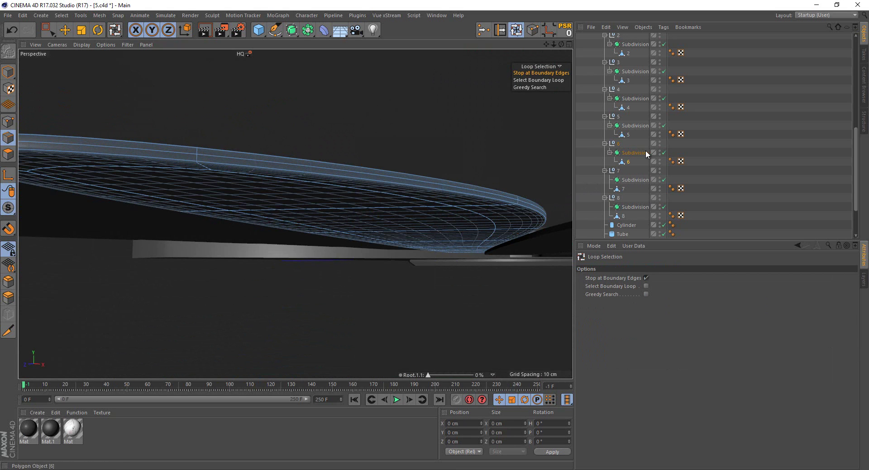
{"action": "left_click", "coordinate": [664, 153]}
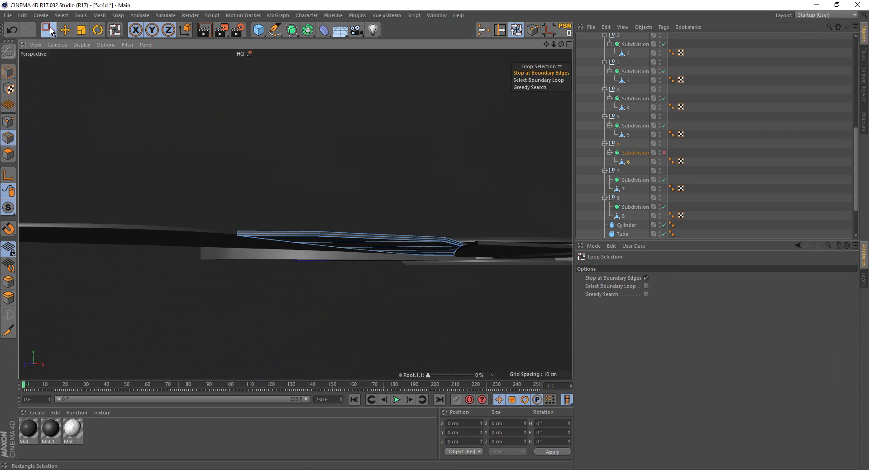
Bevel blade 6's tip corner by about 2 cm (1.98 cm) and review the result
{"action": "key", "text": "0"}
{"action": "mouse_move", "coordinate": [154, 218]}
{"action": "left_mouse_down", "text": "alt"}
{"action": "mouse_move", "coordinate": [154, 232]}
{"action": "mouse_move", "coordinate": [335, 308]}
{"action": "mouse_move", "coordinate": [322, 178]}
{"action": "mouse_move", "coordinate": [193, 294]}
{"action": "mouse_move", "coordinate": [237, 239]}
{"action": "mouse_move", "coordinate": [219, 322]}
{"action": "left_mouse_up", "text": "alt"}
{"action": "left_click", "coordinate": [7, 287]}
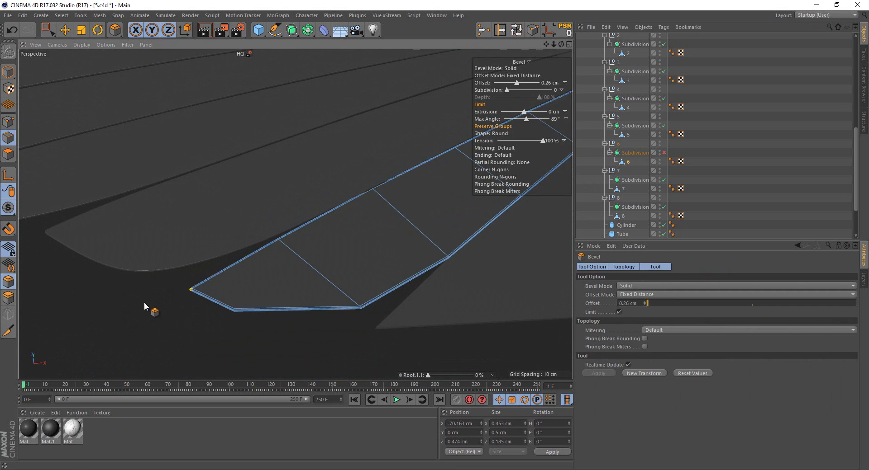
{"action": "scroll", "coordinate": [147, 304], "scroll_direction": "up", "scroll_amount": 5}
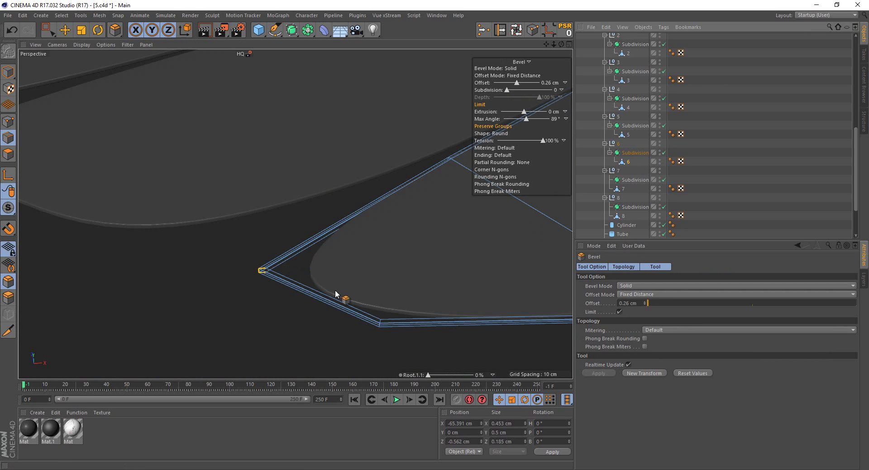
{"action": "left_click_drag", "start_coordinate": [340, 297], "coordinate": [435, 236]}
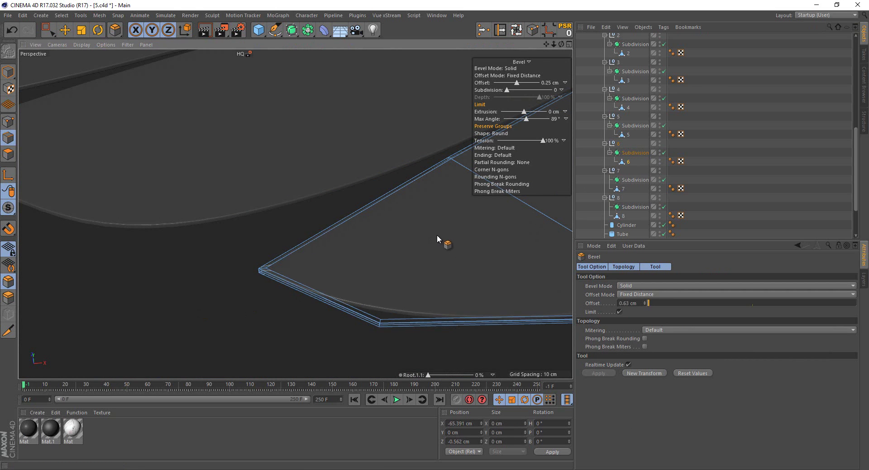
{"action": "left_click", "coordinate": [734, 199]}
{"action": "scroll", "coordinate": [416, 199], "scroll_direction": "down", "scroll_amount": 3}
{"action": "scroll", "coordinate": [254, 262], "scroll_direction": "down", "scroll_amount": 2}
{"action": "scroll", "coordinate": [226, 300], "scroll_direction": "down", "scroll_amount": 2}
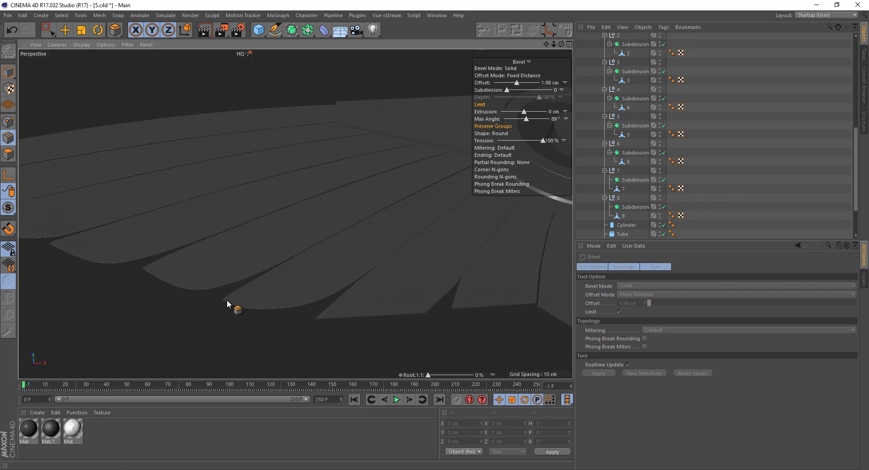
{"action": "scroll", "coordinate": [224, 286], "scroll_direction": "down", "scroll_amount": 3}
{"action": "scroll", "coordinate": [235, 256], "scroll_direction": "down", "scroll_amount": 3}
{"action": "scroll", "coordinate": [230, 303], "scroll_direction": "up", "scroll_amount": 1}
{"action": "scroll", "coordinate": [237, 291], "scroll_direction": "up", "scroll_amount": 1}
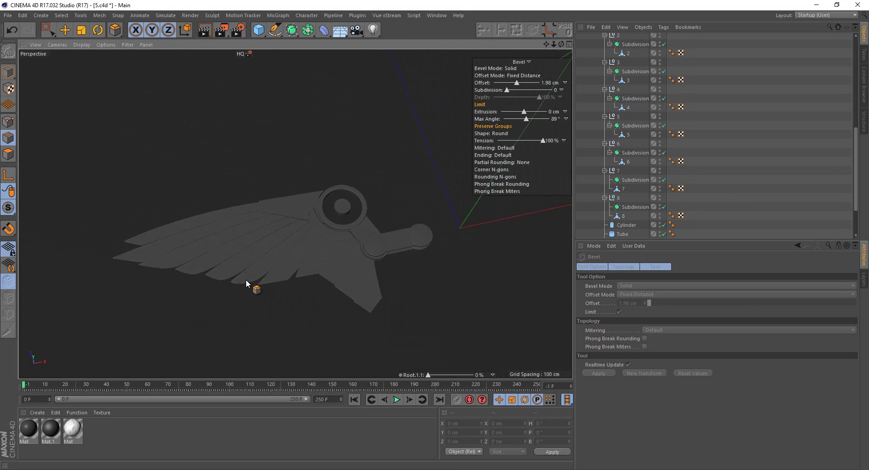
{"action": "scroll", "coordinate": [250, 275], "scroll_direction": "up", "scroll_amount": 1}
{"action": "scroll", "coordinate": [285, 254], "scroll_direction": "up", "scroll_amount": 3}
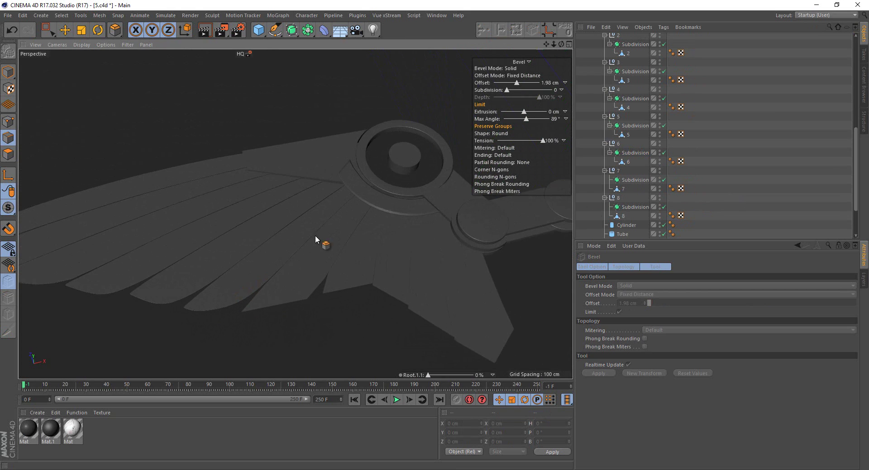
Select feather 7's outline edge loop and bevel it by 0.24 cm
{"action": "left_click", "coordinate": [623, 189]}
{"action": "key", "text": "u"}
{"action": "key", "text": "l"}
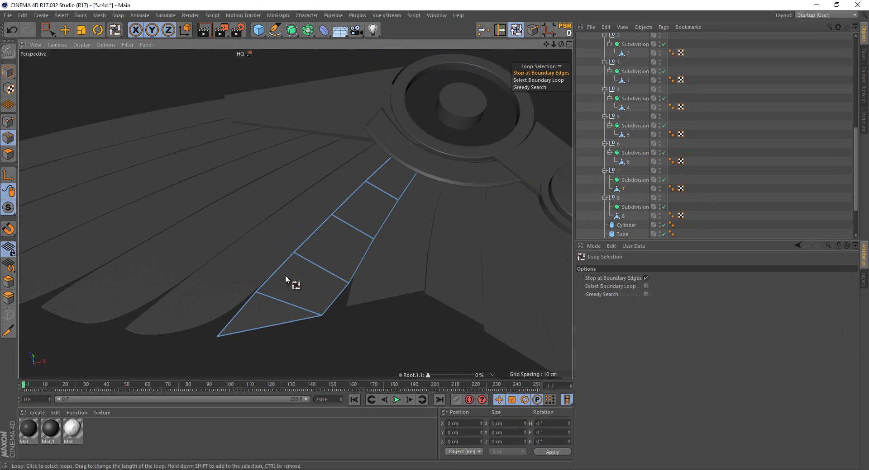
{"action": "left_click", "coordinate": [281, 277]}
{"action": "left_click_drag", "start_coordinate": [282, 277], "coordinate": [284, 194], "text": "alt"}
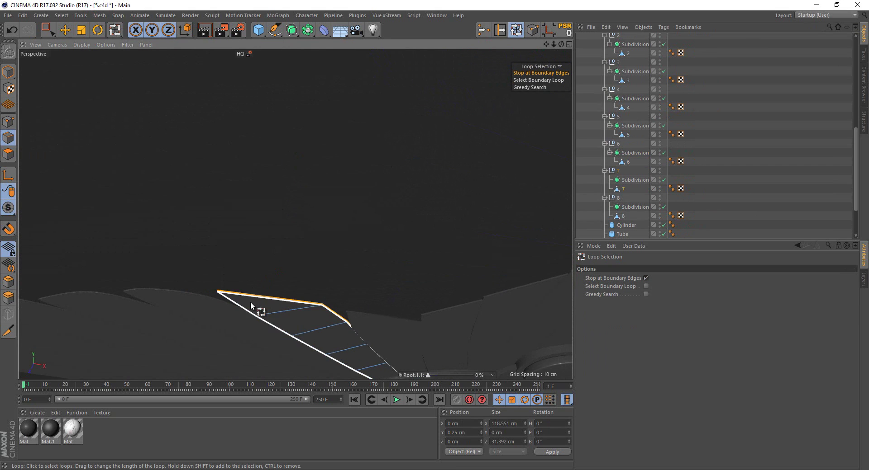
{"action": "middle_click", "coordinate": [273, 312]}
{"action": "middle_click", "coordinate": [388, 187]}
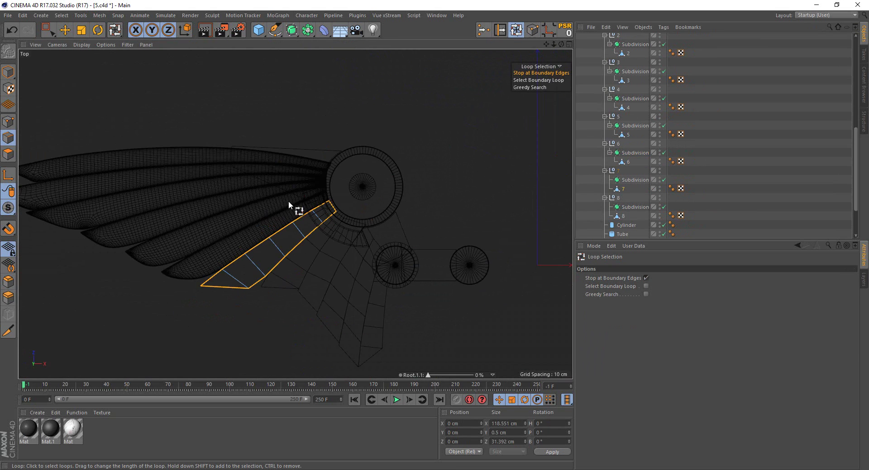
{"action": "key", "text": "0"}
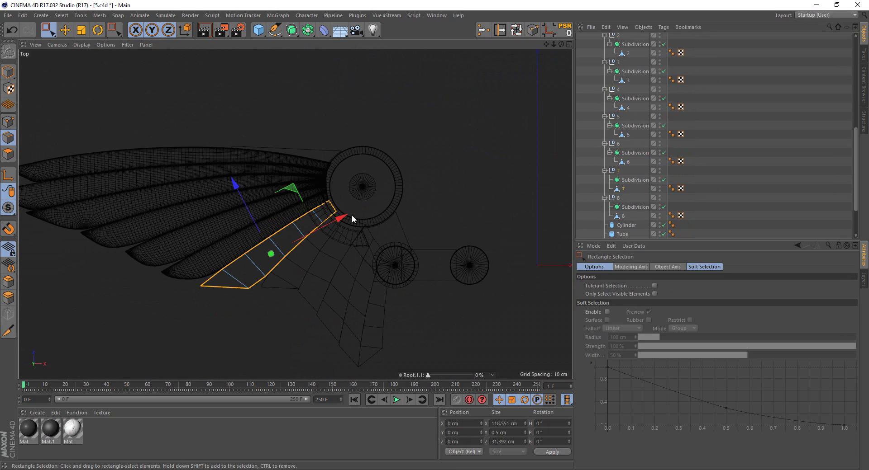
{"action": "middle_click", "coordinate": [265, 170]}
{"action": "middle_click", "coordinate": [262, 164]}
{"action": "scroll", "coordinate": [412, 302], "scroll_direction": "up", "scroll_amount": 2}
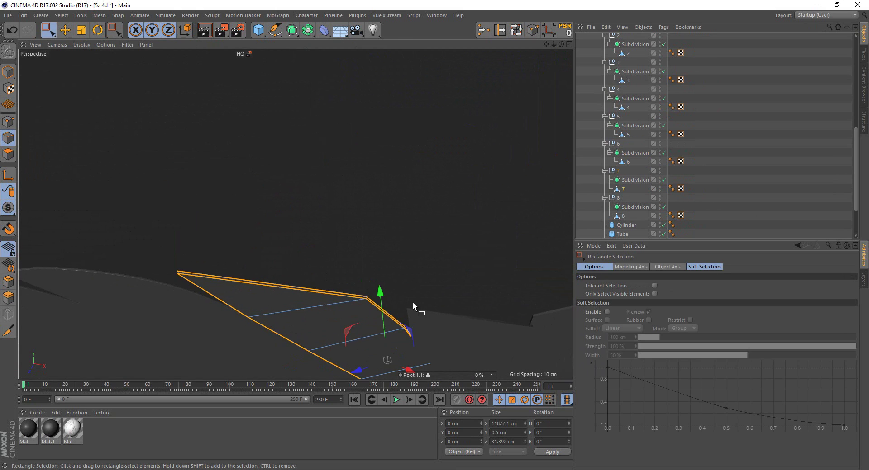
{"action": "scroll", "coordinate": [413, 302], "scroll_direction": "up", "scroll_amount": 2}
{"action": "scroll", "coordinate": [335, 310], "scroll_direction": "up", "scroll_amount": 2}
{"action": "scroll", "coordinate": [334, 311], "scroll_direction": "up", "scroll_amount": 1}
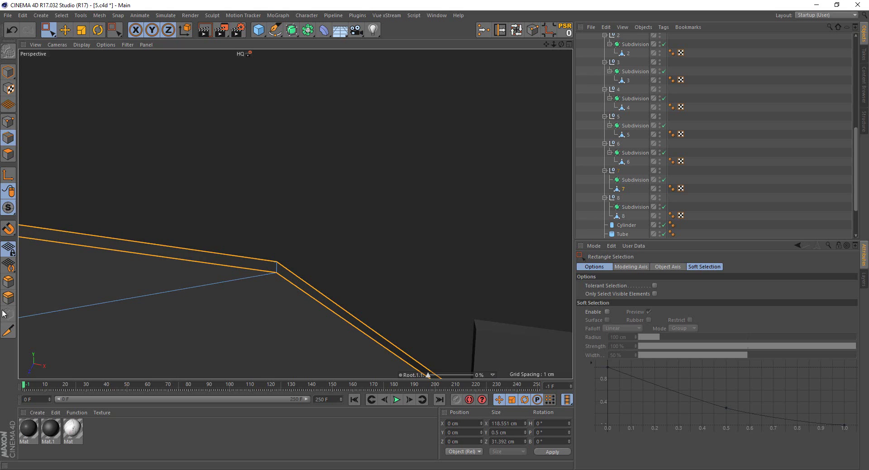
{"action": "left_click", "coordinate": [8, 282]}
{"action": "left_click_drag", "start_coordinate": [264, 327], "coordinate": [434, 235]}
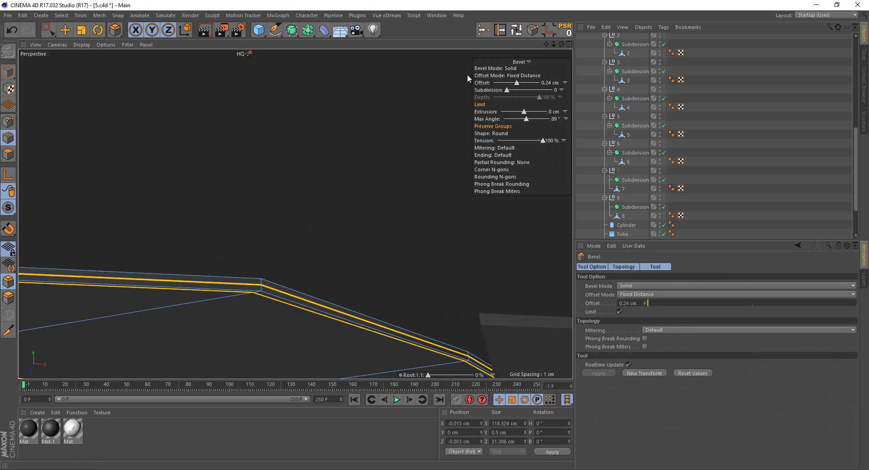
Dissolve the extra edges created along feather 7's strip
{"action": "left_click", "coordinate": [516, 36]}
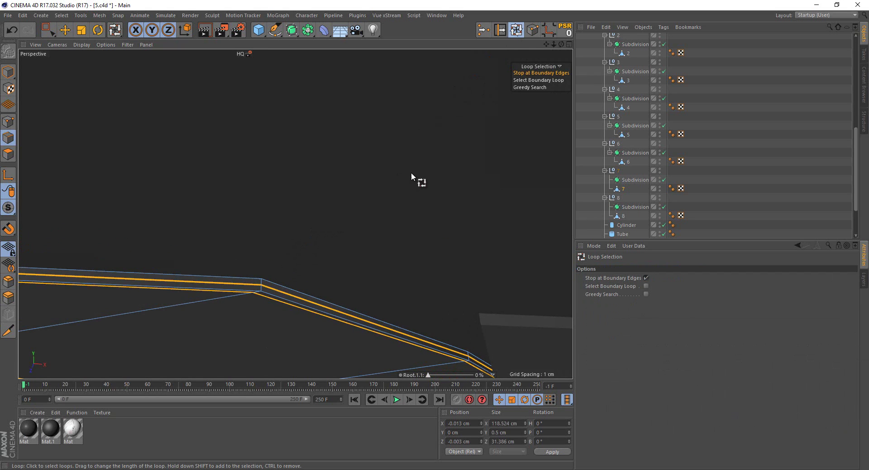
{"action": "left_click", "coordinate": [288, 297]}
{"action": "left_click", "coordinate": [344, 216]}
{"action": "right_click", "coordinate": [344, 216]}
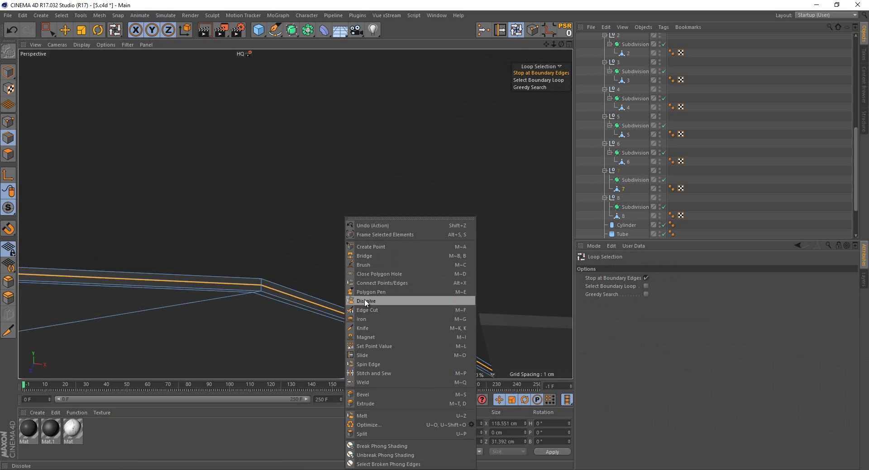
{"action": "left_click", "coordinate": [373, 214]}
{"action": "scroll", "coordinate": [373, 219], "scroll_direction": "down", "scroll_amount": 3}
{"action": "scroll", "coordinate": [408, 175], "scroll_direction": "down", "scroll_amount": 3}
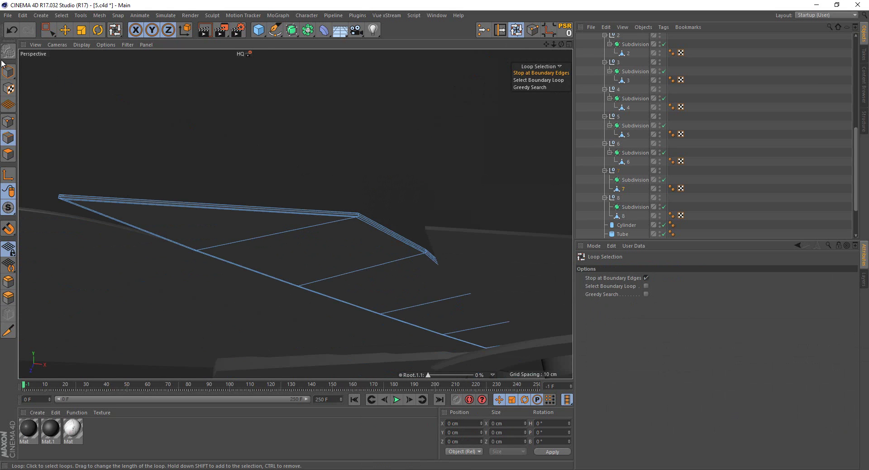
Select the corner point at feather 7's tip and preview it smoothed
{"action": "left_click", "coordinate": [47, 32]}
{"action": "scroll", "coordinate": [59, 194], "scroll_direction": "up", "scroll_amount": 2}
{"action": "left_click_drag", "start_coordinate": [53, 150], "coordinate": [88, 192]}
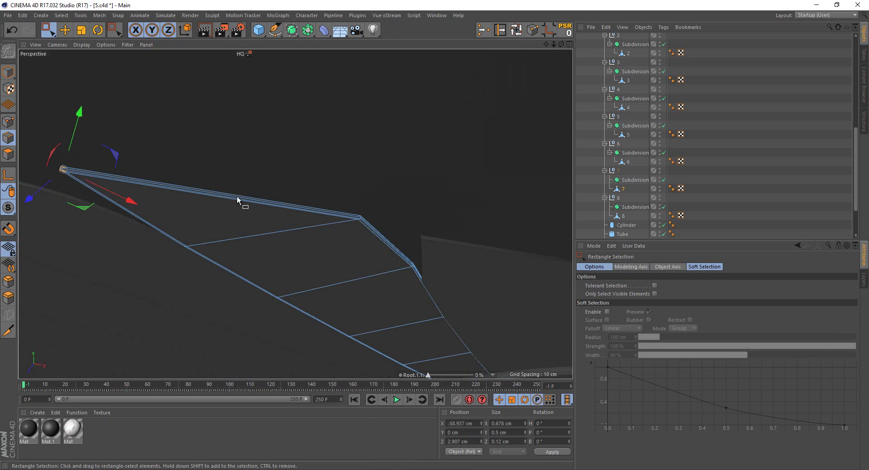
{"action": "mouse_move", "coordinate": [242, 204]}
{"action": "left_mouse_down", "text": "alt"}
{"action": "mouse_move", "coordinate": [210, 253]}
{"action": "mouse_move", "coordinate": [277, 292]}
{"action": "left_mouse_up", "text": "alt"}
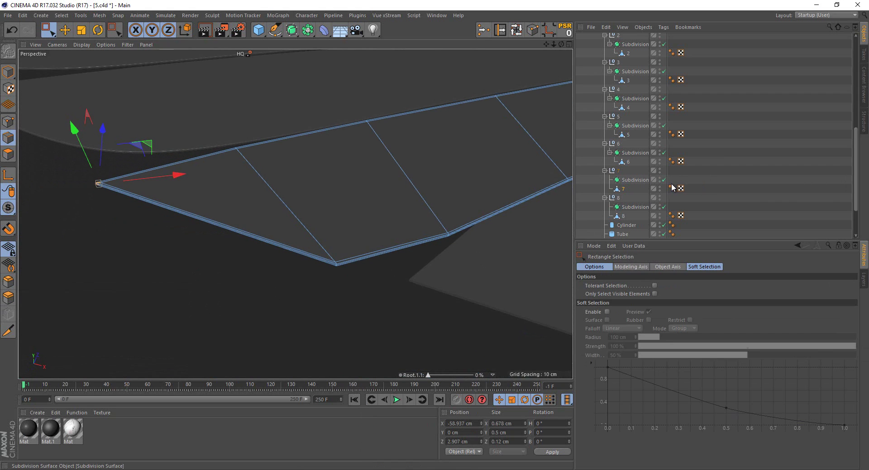
{"action": "left_click", "coordinate": [626, 182]}
{"action": "left_click_drag", "start_coordinate": [462, 236], "coordinate": [299, 206], "text": "alt"}
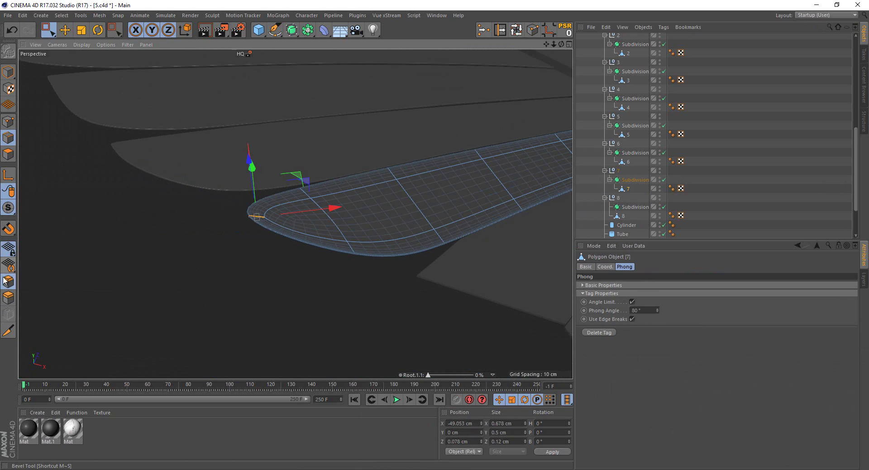
Bevel feather 7's tip point by 4.94 cm into a rounded curve
{"action": "key", "text": "m"}
{"action": "key", "text": "s"}
{"action": "scroll", "coordinate": [299, 206], "scroll_direction": "up", "scroll_amount": 3}
{"action": "left_click_drag", "start_coordinate": [223, 161], "coordinate": [436, 239]}
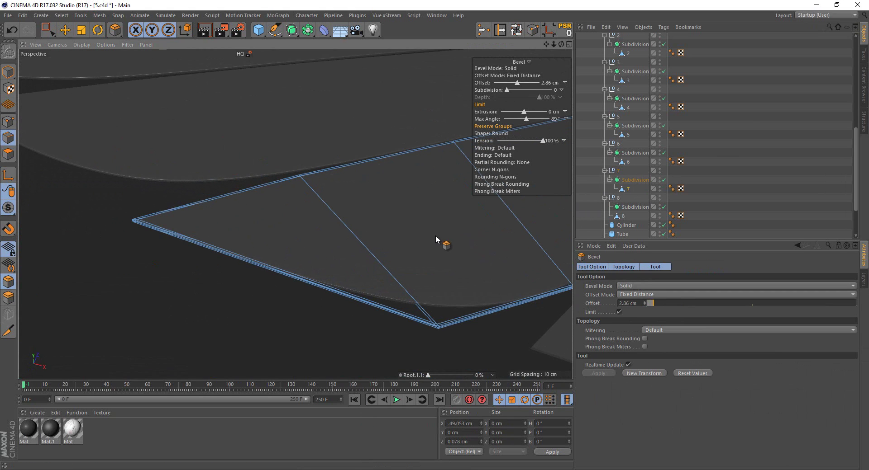
{"action": "left_click", "coordinate": [724, 195]}
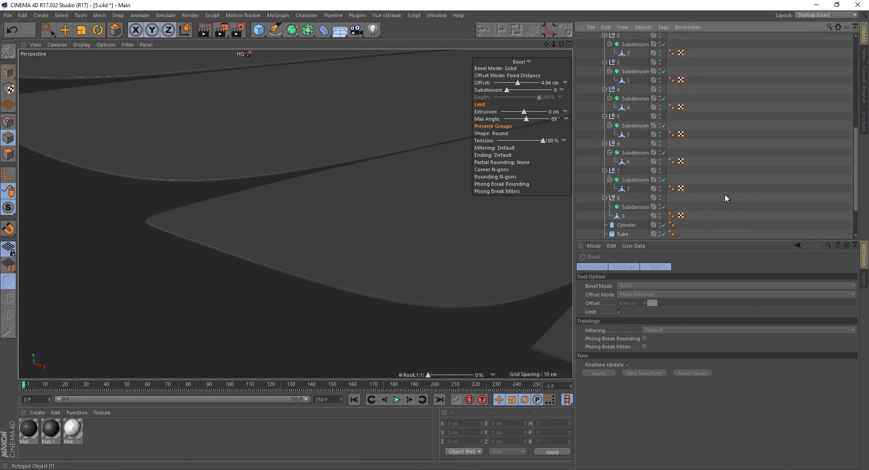
{"action": "scroll", "coordinate": [347, 255], "scroll_direction": "down", "scroll_amount": 2}
{"action": "scroll", "coordinate": [357, 245], "scroll_direction": "down", "scroll_amount": 2}
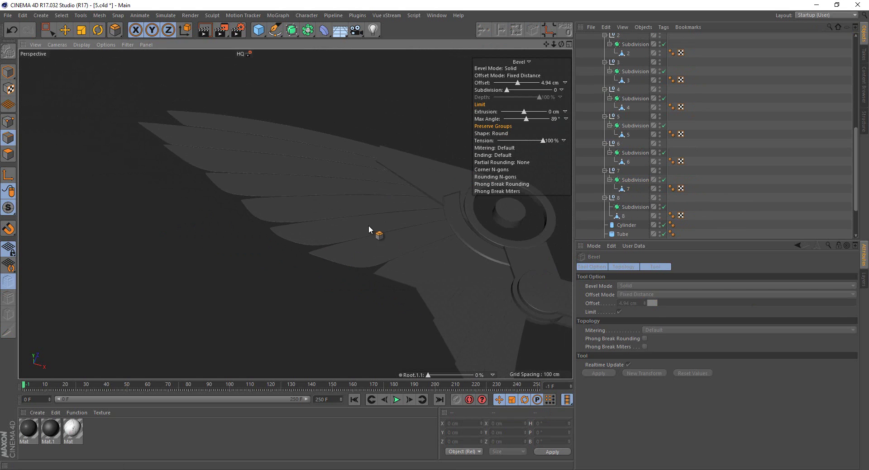
{"action": "scroll", "coordinate": [352, 245], "scroll_direction": "down", "scroll_amount": 2}
{"action": "left_click_drag", "start_coordinate": [369, 234], "coordinate": [386, 281], "text": "alt"}
{"action": "scroll", "coordinate": [118, 168], "scroll_direction": "up", "scroll_amount": 3}
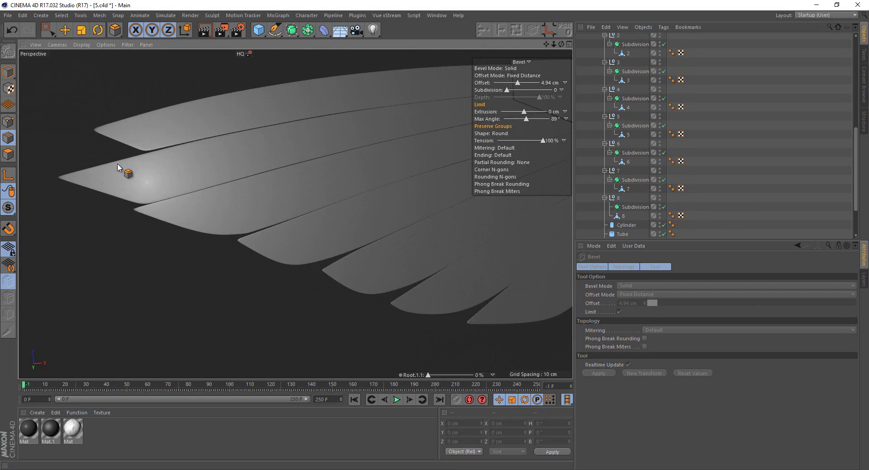
Select feather 3's polygon mesh and turn off its subdivision smoothing
{"action": "left_click", "coordinate": [49, 31]}
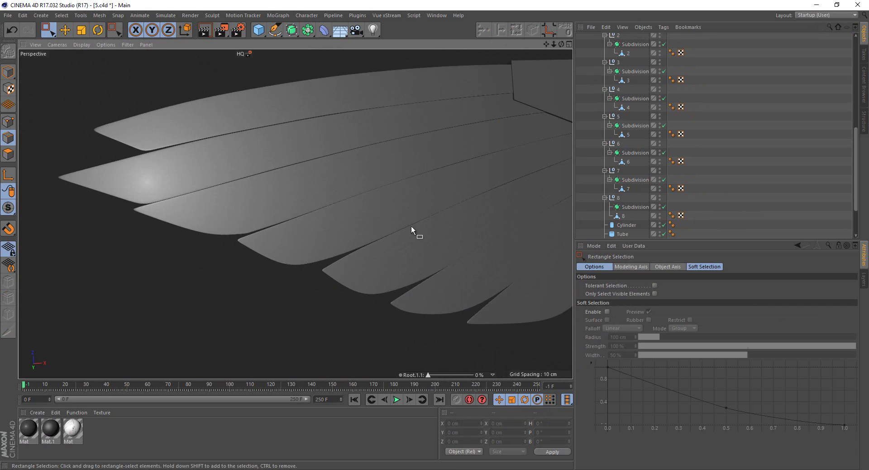
{"action": "left_click", "coordinate": [8, 72]}
{"action": "left_click", "coordinate": [187, 207]}
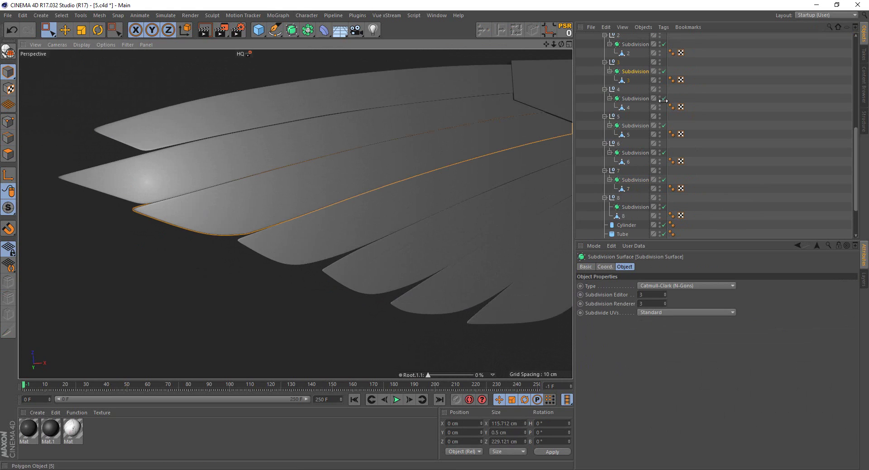
{"action": "left_click", "coordinate": [634, 81]}
{"action": "left_click", "coordinate": [663, 71]}
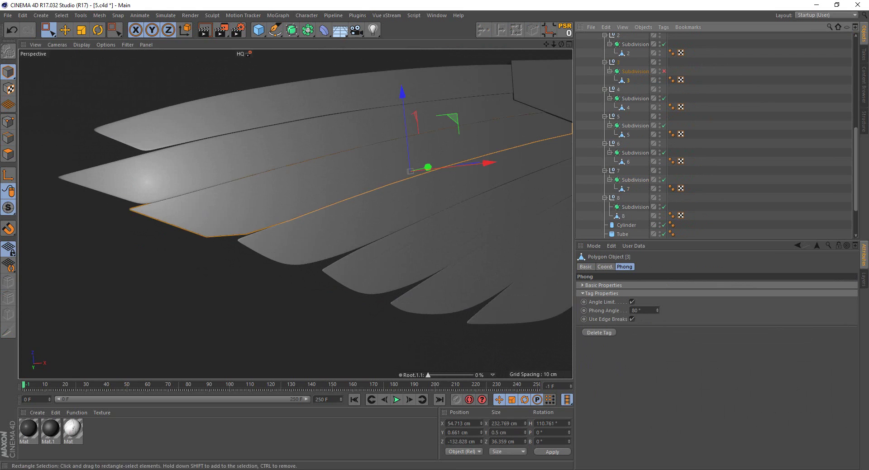
Apply an Edge Cut through the edges at feather 3's lower tip corner
{"action": "left_click", "coordinate": [8, 138]}
{"action": "scroll", "coordinate": [248, 224], "scroll_direction": "up", "scroll_amount": 5}
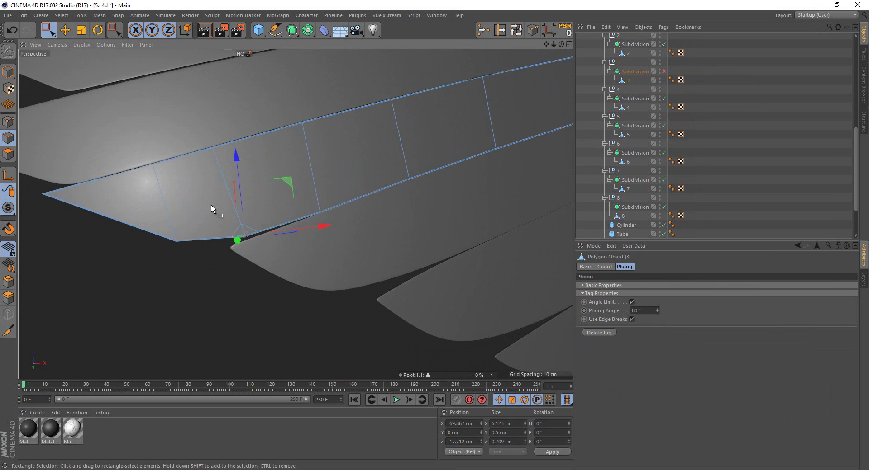
{"action": "left_click_drag", "start_coordinate": [211, 204], "coordinate": [288, 295]}
{"action": "scroll", "coordinate": [281, 278], "scroll_direction": "up", "scroll_amount": 2}
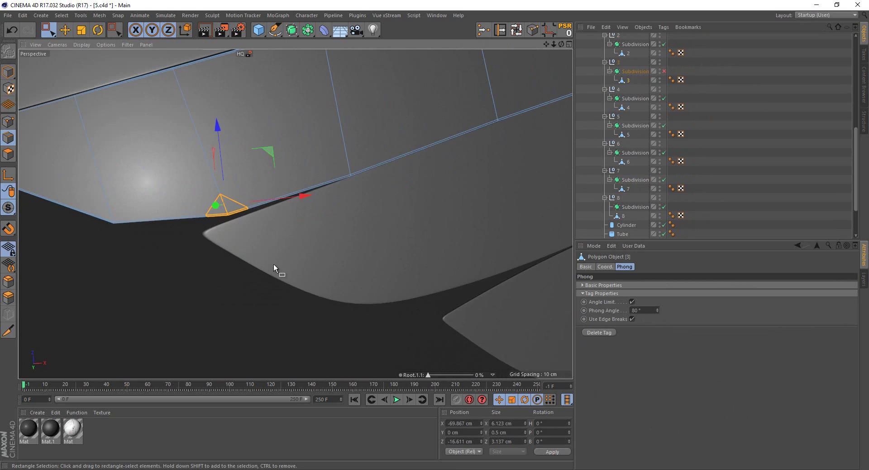
{"action": "scroll", "coordinate": [273, 264], "scroll_direction": "up", "scroll_amount": 2}
{"action": "scroll", "coordinate": [225, 209], "scroll_direction": "up", "scroll_amount": 2}
{"action": "scroll", "coordinate": [202, 248], "scroll_direction": "up", "scroll_amount": 3}
{"action": "mouse_move", "coordinate": [220, 205]}
{"action": "left_mouse_down", "text": "alt"}
{"action": "mouse_move", "coordinate": [211, 198]}
{"action": "mouse_move", "coordinate": [266, 184]}
{"action": "left_mouse_up", "text": "alt"}
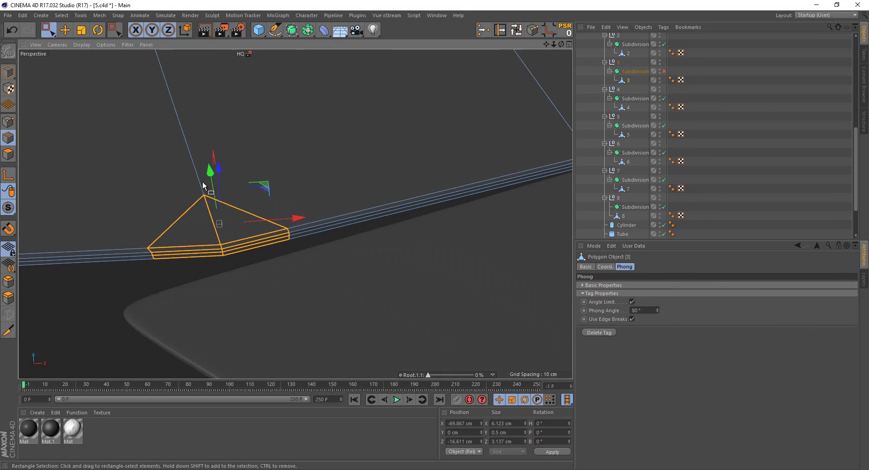
{"action": "left_click", "coordinate": [315, 252]}
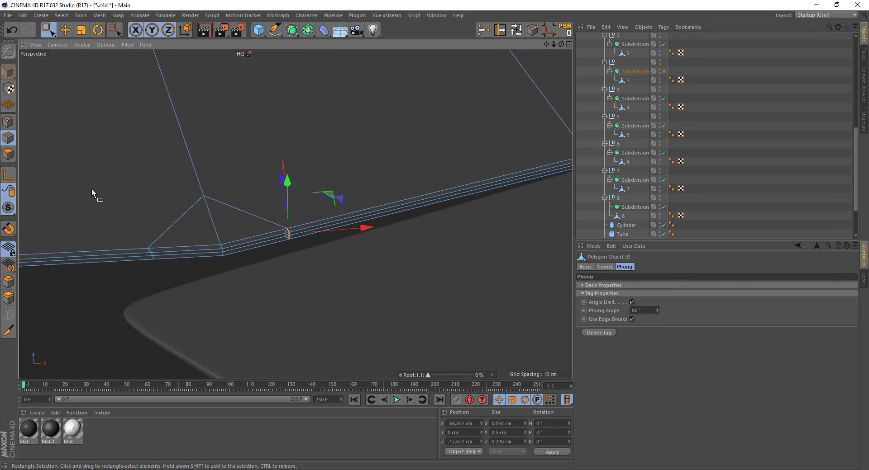
{"action": "left_click", "coordinate": [151, 253]}
{"action": "right_click", "coordinate": [201, 313]}
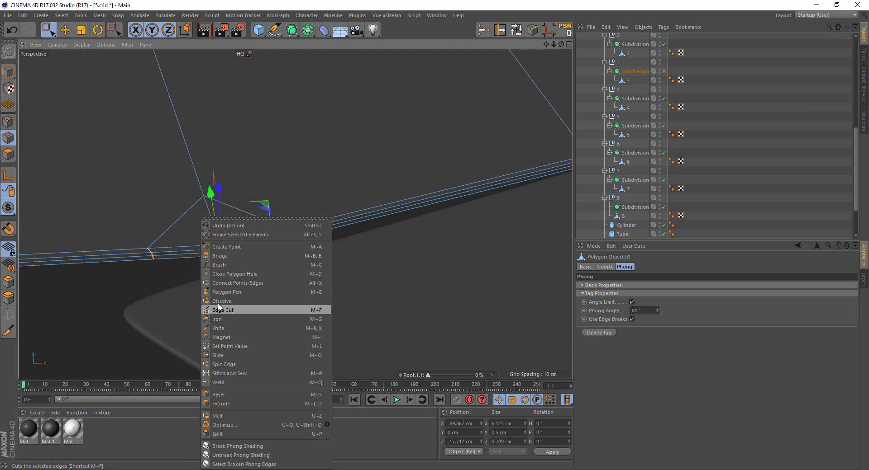
{"action": "left_click", "coordinate": [218, 303]}
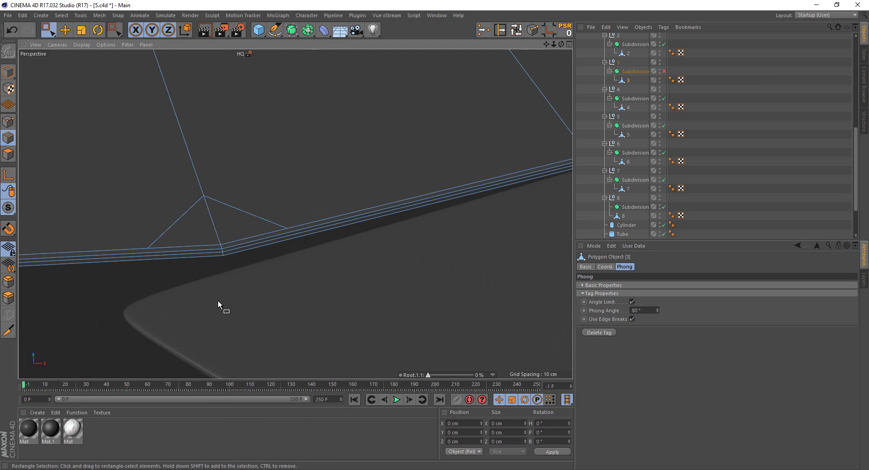
Select the extra corner edges, including the left vertical edge, and dissolve them
{"action": "left_click", "coordinate": [64, 30]}
{"action": "left_click", "coordinate": [189, 210]}
{"action": "left_click", "coordinate": [213, 239], "text": "shift"}
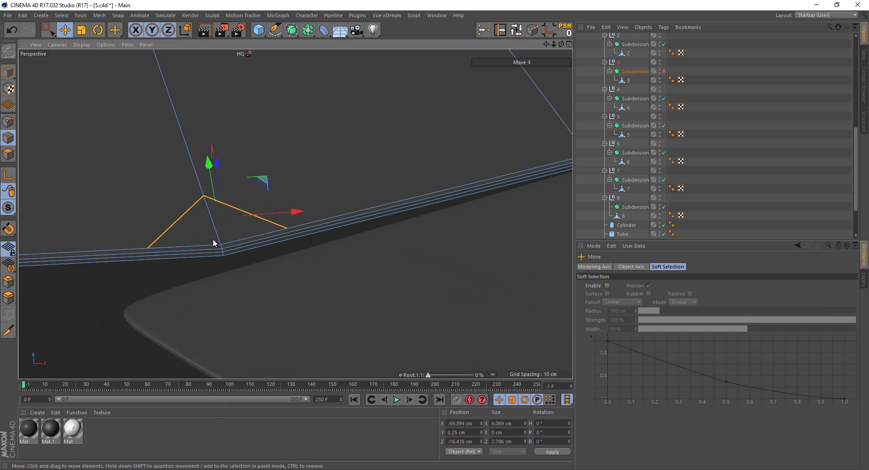
{"action": "mouse_move", "coordinate": [212, 239]}
{"action": "left_mouse_down", "text": "alt"}
{"action": "mouse_move", "coordinate": [381, 116]}
{"action": "mouse_move", "coordinate": [290, 185]}
{"action": "left_mouse_up", "text": "alt"}
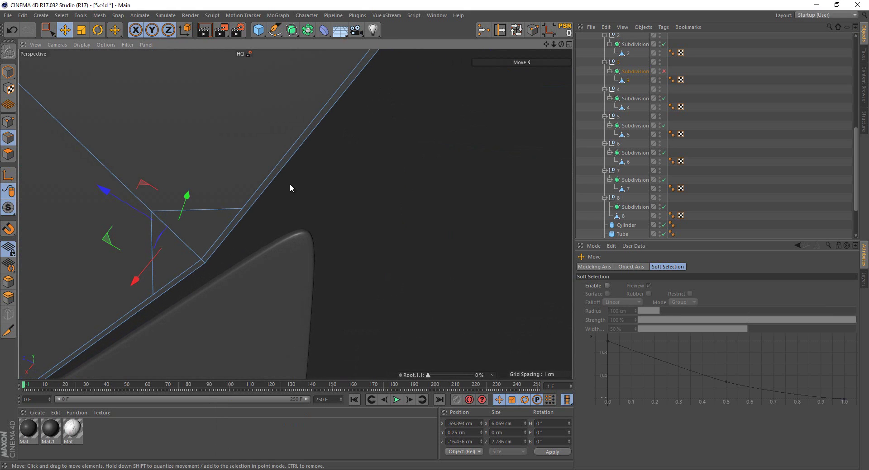
{"action": "left_click", "coordinate": [158, 270], "text": "shift"}
{"action": "right_click", "coordinate": [164, 273]}
{"action": "left_click", "coordinate": [180, 300]}
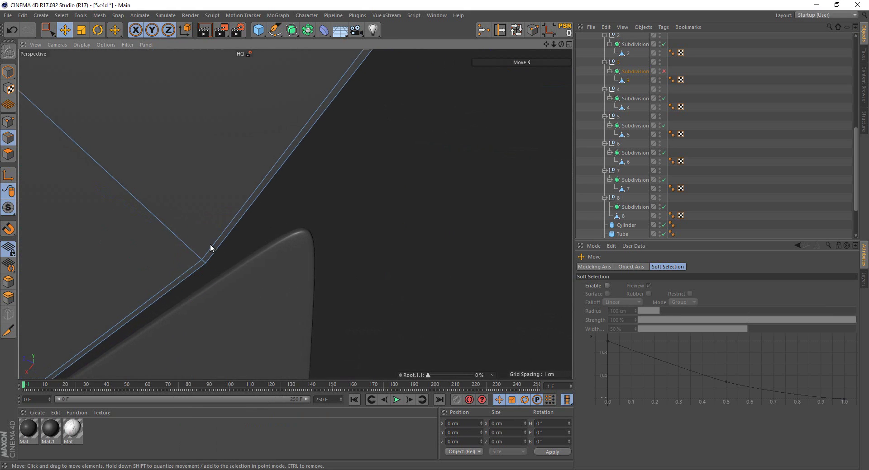
Re-enable feather 3's Subdivision Surface and view the whole feather fan
{"action": "mouse_move", "coordinate": [210, 243]}
{"action": "left_mouse_down", "text": "alt"}
{"action": "mouse_move", "coordinate": [393, 170]}
{"action": "mouse_move", "coordinate": [200, 287]}
{"action": "mouse_move", "coordinate": [209, 294]}
{"action": "left_mouse_up", "text": "alt"}
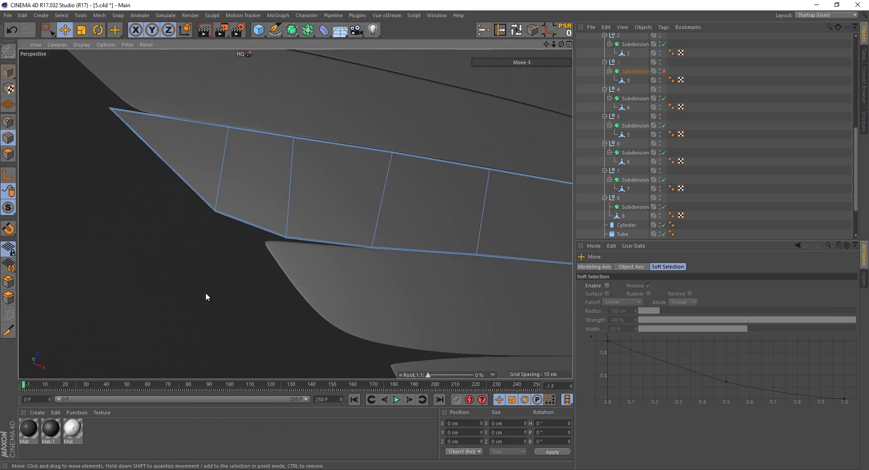
{"action": "left_click", "coordinate": [664, 71]}
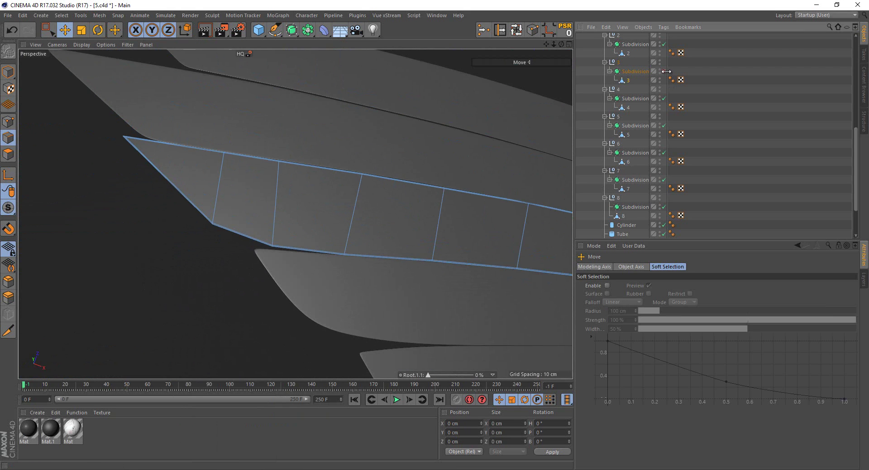
{"action": "left_click", "coordinate": [697, 90]}
{"action": "mouse_move", "coordinate": [407, 204]}
{"action": "left_mouse_down", "text": "alt"}
{"action": "mouse_move", "coordinate": [267, 260]}
{"action": "mouse_move", "coordinate": [323, 217]}
{"action": "mouse_move", "coordinate": [420, 175]}
{"action": "mouse_move", "coordinate": [262, 312]}
{"action": "mouse_move", "coordinate": [281, 279]}
{"action": "mouse_move", "coordinate": [322, 272]}
{"action": "left_mouse_up", "text": "alt"}
Select feather 8's mesh and its outer boundary edge loop
{"action": "scroll", "coordinate": [398, 249], "scroll_direction": "up", "scroll_amount": 5}
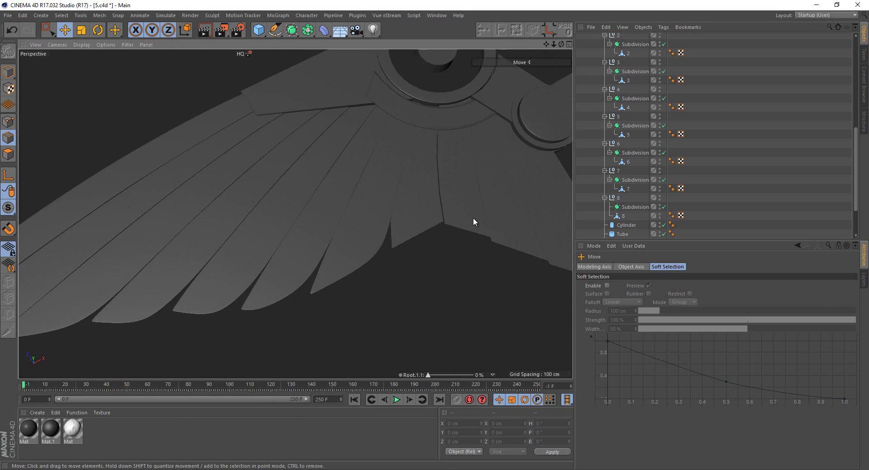
{"action": "scroll", "coordinate": [406, 226], "scroll_direction": "up", "scroll_amount": 3}
{"action": "left_click", "coordinate": [400, 227]}
{"action": "scroll", "coordinate": [724, 135], "scroll_direction": "down", "scroll_amount": 2}
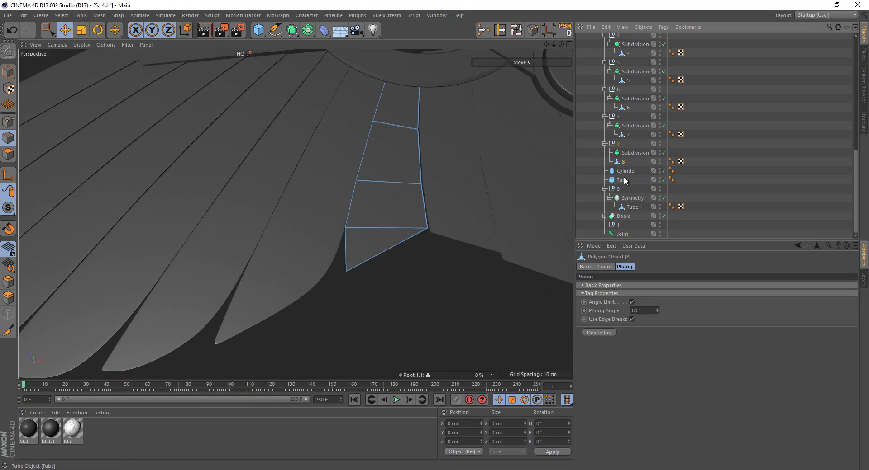
{"action": "left_click", "coordinate": [516, 30]}
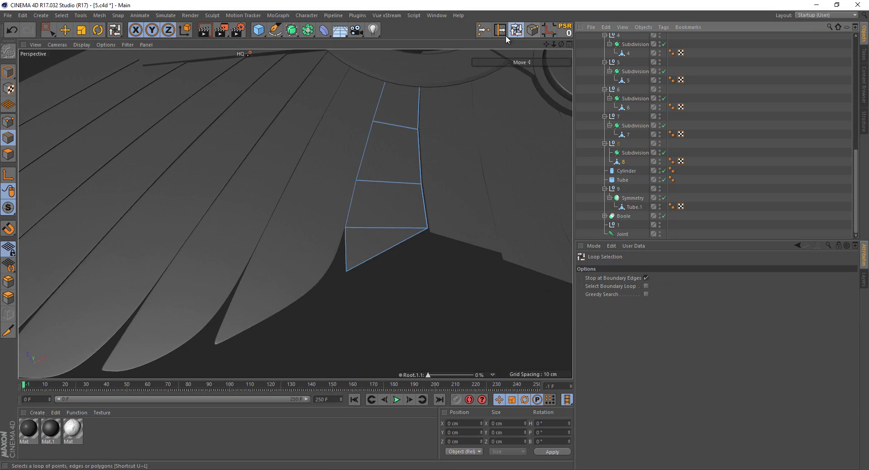
{"action": "left_click", "coordinate": [411, 103]}
{"action": "left_click_drag", "start_coordinate": [337, 166], "coordinate": [359, 60], "text": "alt"}
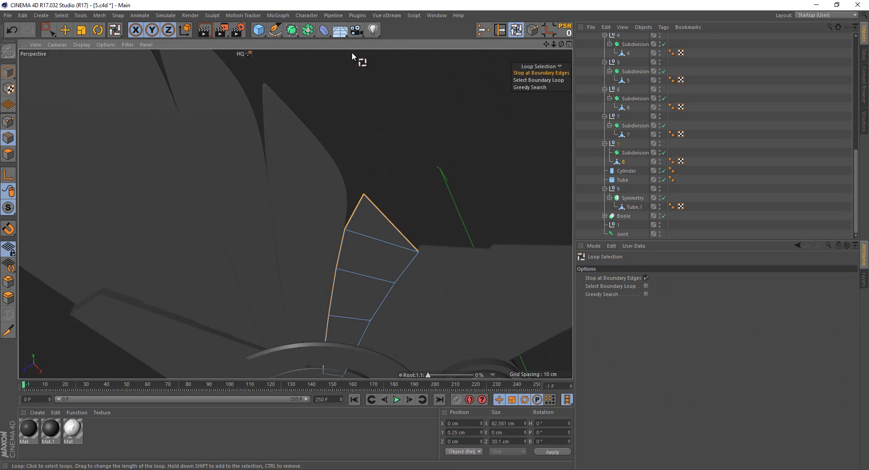
{"action": "left_click", "coordinate": [349, 250]}
{"action": "scroll", "coordinate": [413, 235], "scroll_direction": "up", "scroll_amount": 2}
Bevel feather 8's outline loop slightly with the M~S Bevel tool
{"action": "key", "text": "F5"}
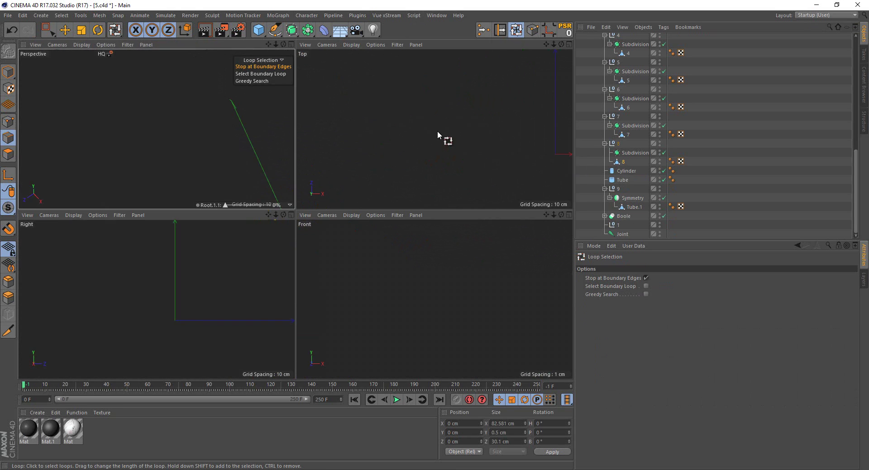
{"action": "key", "text": "0"}
{"action": "scroll", "coordinate": [491, 116], "scroll_direction": "up", "scroll_amount": 2}
{"action": "scroll", "coordinate": [445, 167], "scroll_direction": "up", "scroll_amount": 2}
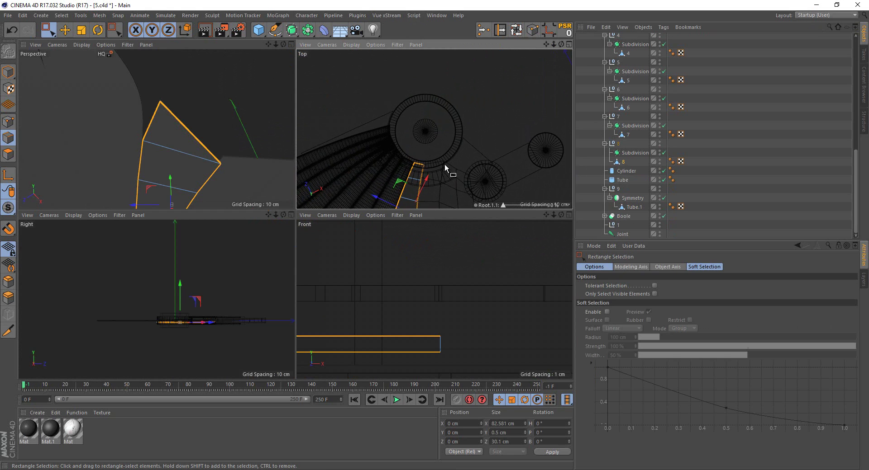
{"action": "middle_click", "coordinate": [262, 118]}
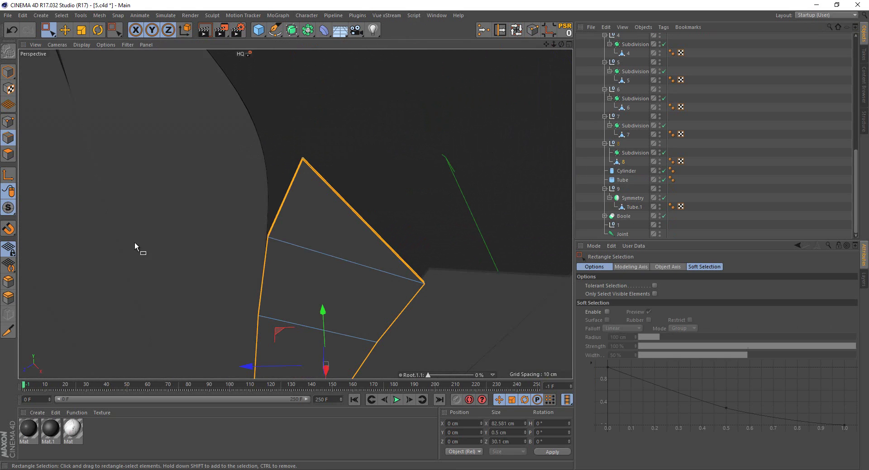
{"action": "key", "text": "m"}
{"action": "key", "text": "s"}
{"action": "scroll", "coordinate": [322, 205], "scroll_direction": "up", "scroll_amount": 2}
{"action": "mouse_move", "coordinate": [322, 205]}
{"action": "left_mouse_down", "text": "alt"}
{"action": "mouse_move", "coordinate": [287, 262]}
{"action": "mouse_move", "coordinate": [310, 118]}
{"action": "mouse_move", "coordinate": [434, 235]}
{"action": "left_mouse_up", "text": "alt"}
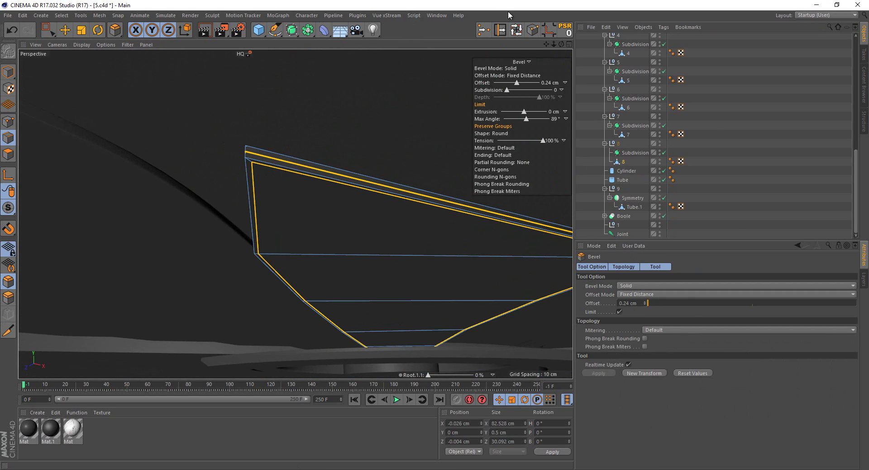
Dissolve the edge loop along the fin's top and box-select its corner point
{"action": "left_click", "coordinate": [516, 30]}
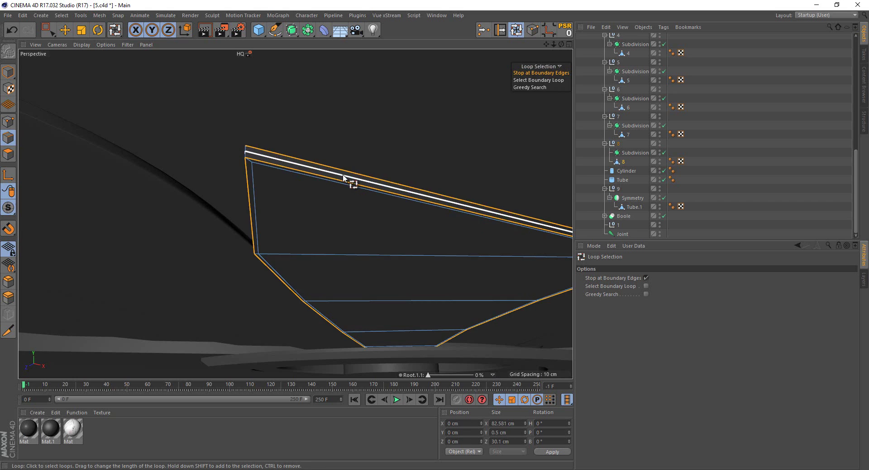
{"action": "left_click", "coordinate": [346, 177]}
{"action": "right_click", "coordinate": [392, 108]}
{"action": "left_click", "coordinate": [409, 193]}
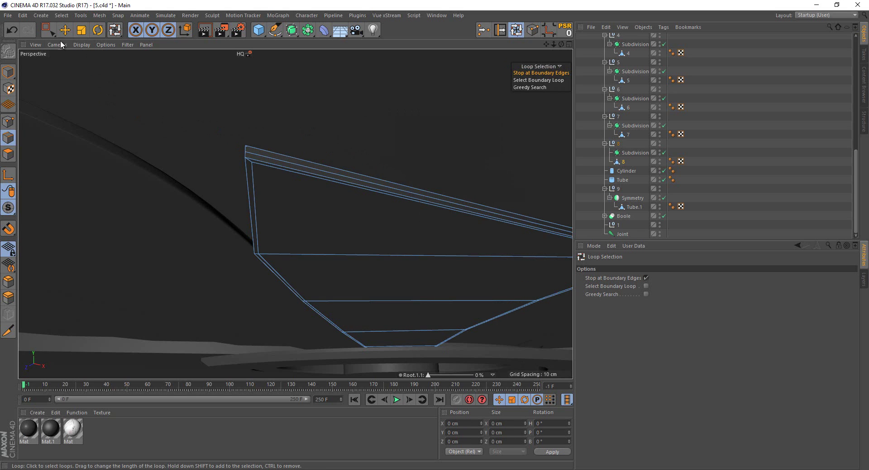
{"action": "left_click", "coordinate": [47, 30]}
{"action": "left_click_drag", "start_coordinate": [150, 120], "coordinate": [306, 237]}
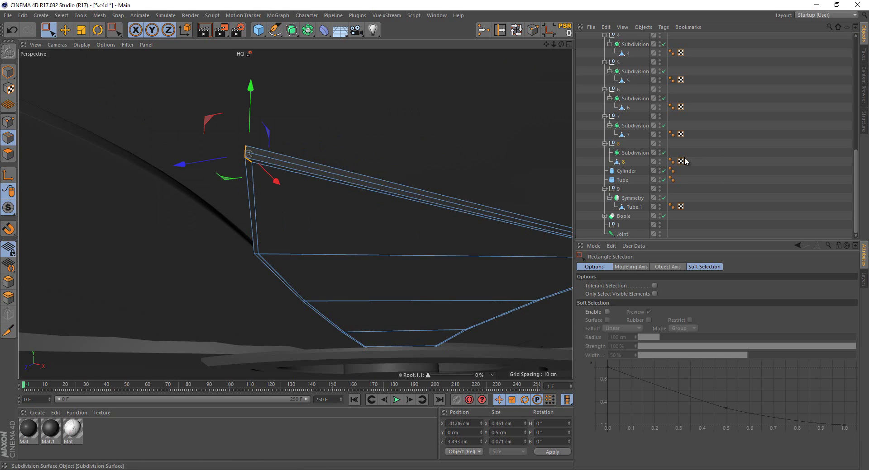
Nest object 8 under its Subdivision parent and bevel its edges at 3.14 cm offset
{"action": "left_click_drag", "start_coordinate": [634, 162], "coordinate": [626, 154]}
{"action": "scroll", "coordinate": [259, 274], "scroll_direction": "up", "scroll_amount": 5}
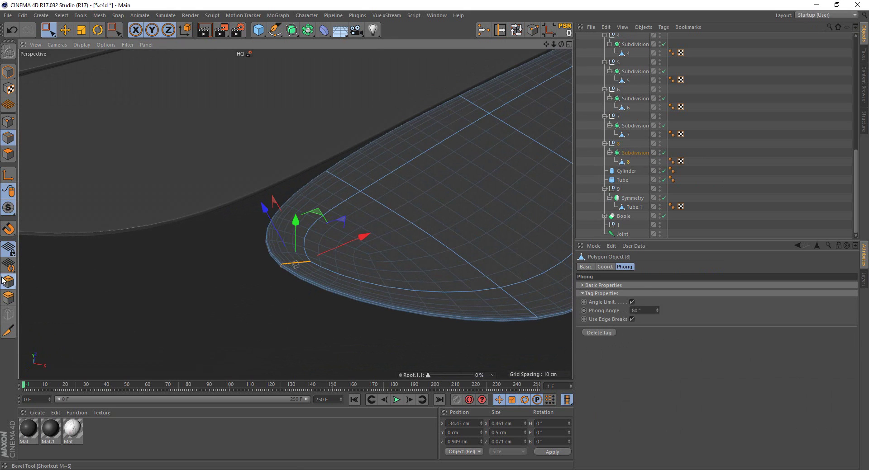
{"action": "key", "text": "m"}
{"action": "key", "text": "s"}
{"action": "left_click_drag", "start_coordinate": [435, 235], "coordinate": [685, 189]}
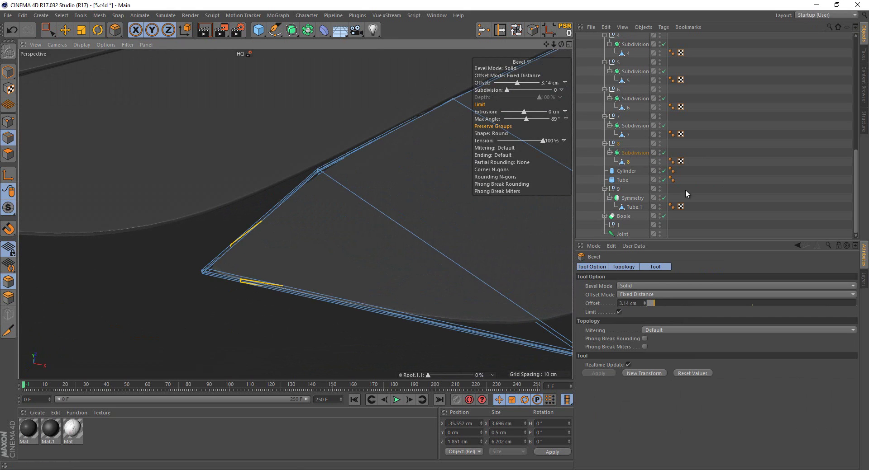
{"action": "left_click", "coordinate": [685, 189]}
{"action": "scroll", "coordinate": [205, 285], "scroll_direction": "down", "scroll_amount": 2}
{"action": "scroll", "coordinate": [195, 274], "scroll_direction": "down", "scroll_amount": 2}
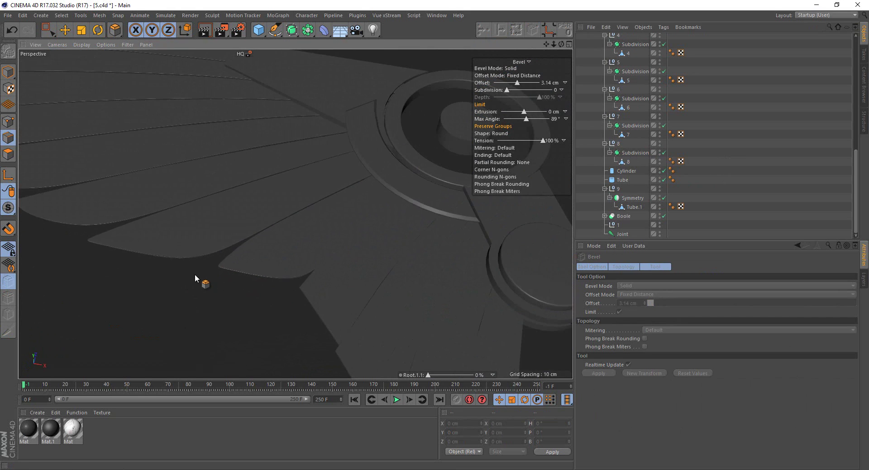
{"action": "scroll", "coordinate": [221, 226], "scroll_direction": "down", "scroll_amount": 3}
{"action": "scroll", "coordinate": [257, 232], "scroll_direction": "down", "scroll_amount": 2}
{"action": "scroll", "coordinate": [298, 251], "scroll_direction": "down", "scroll_amount": 2}
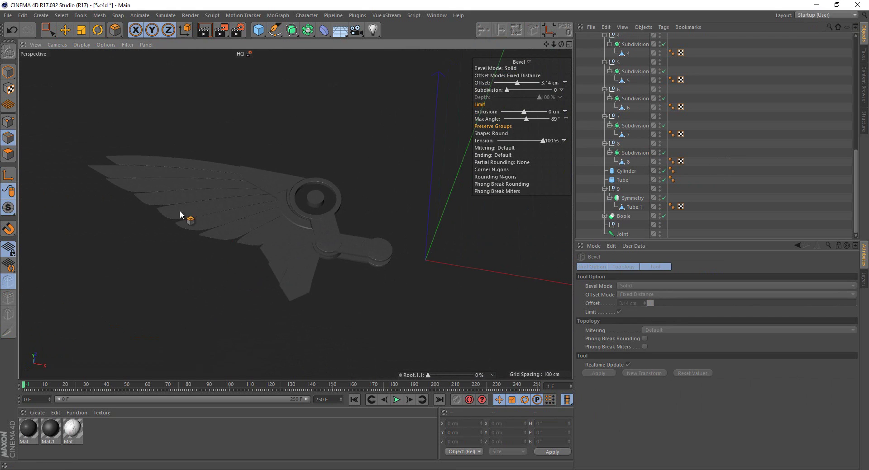
{"action": "mouse_move", "coordinate": [180, 210]}
{"action": "left_mouse_down", "text": "alt"}
{"action": "mouse_move", "coordinate": [148, 213]}
{"action": "mouse_move", "coordinate": [184, 222]}
{"action": "left_mouse_up", "text": "alt"}
{"action": "scroll", "coordinate": [148, 213], "scroll_direction": "up", "scroll_amount": 2}
{"action": "scroll", "coordinate": [213, 248], "scroll_direction": "up", "scroll_amount": 2}
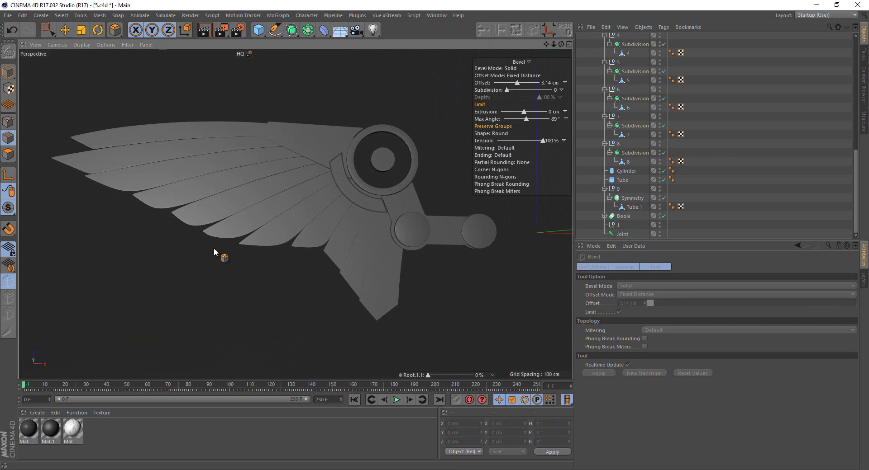
{"action": "mouse_move", "coordinate": [428, 377]}
{"action": "left_mouse_down"}
{"action": "mouse_move", "coordinate": [463, 386]}
{"action": "mouse_move", "coordinate": [421, 391]}
{"action": "mouse_move", "coordinate": [442, 388]}
{"action": "mouse_move", "coordinate": [411, 381]}
{"action": "left_mouse_up"}
{"action": "scroll", "coordinate": [396, 286], "scroll_direction": "up", "scroll_amount": 2}
{"action": "scroll", "coordinate": [316, 256], "scroll_direction": "up", "scroll_amount": 3}
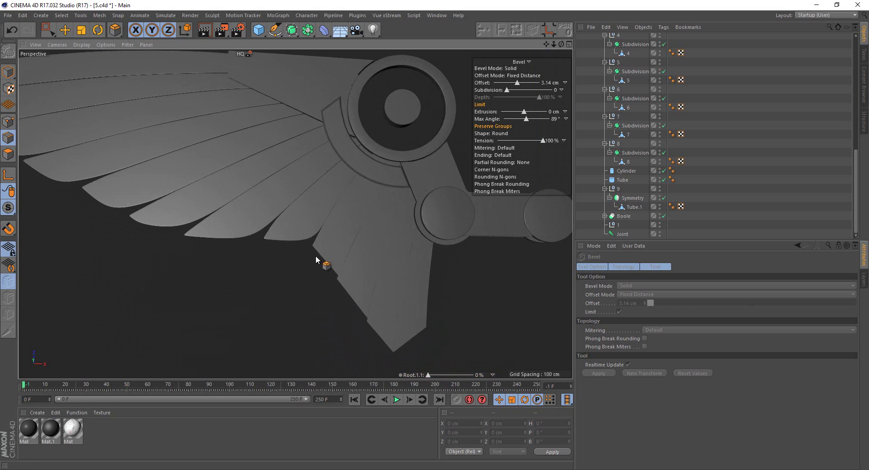
{"action": "left_click_drag", "start_coordinate": [208, 232], "coordinate": [389, 220], "text": "alt"}
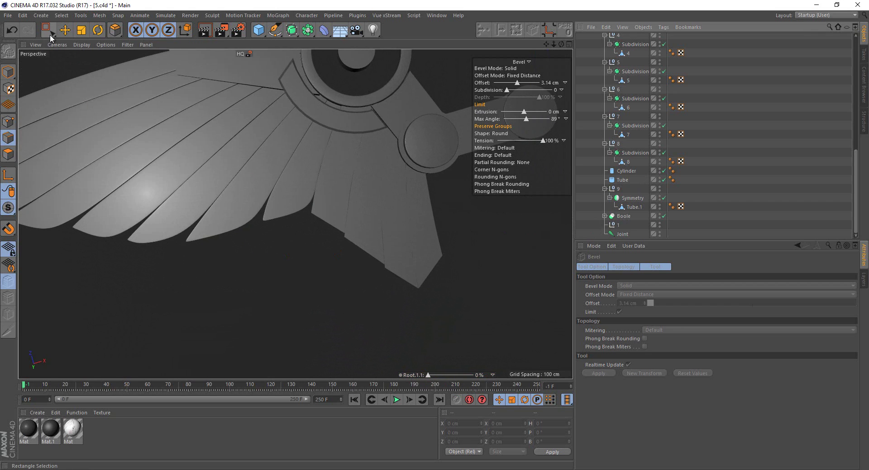
Return to object mode, collapse the lower Joint hierarchy and expand null 1 to reveal fin 9
{"action": "left_click", "coordinate": [49, 33]}
{"action": "left_click", "coordinate": [8, 71]}
{"action": "left_click", "coordinate": [320, 218]}
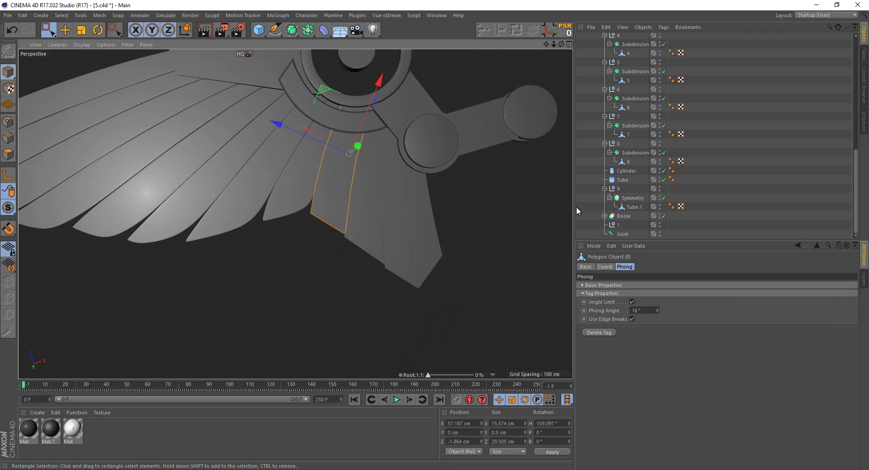
{"action": "scroll", "coordinate": [640, 155], "scroll_direction": "up", "scroll_amount": 5}
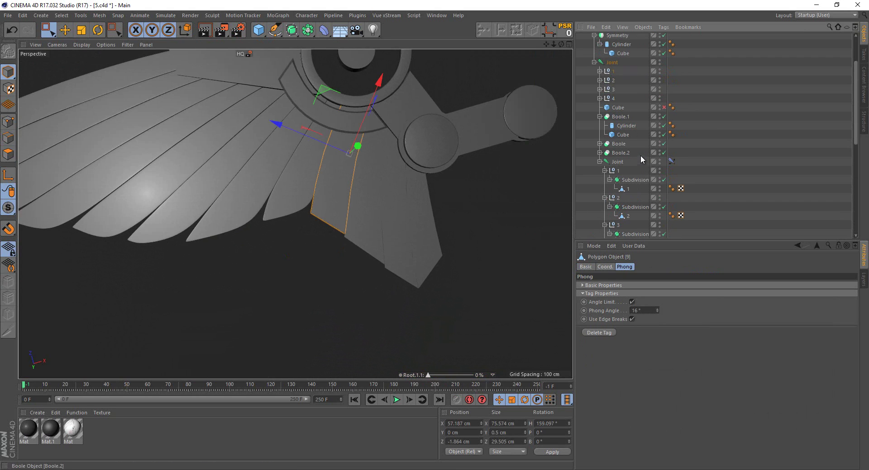
{"action": "left_click", "coordinate": [600, 162]}
{"action": "left_click", "coordinate": [599, 129]}
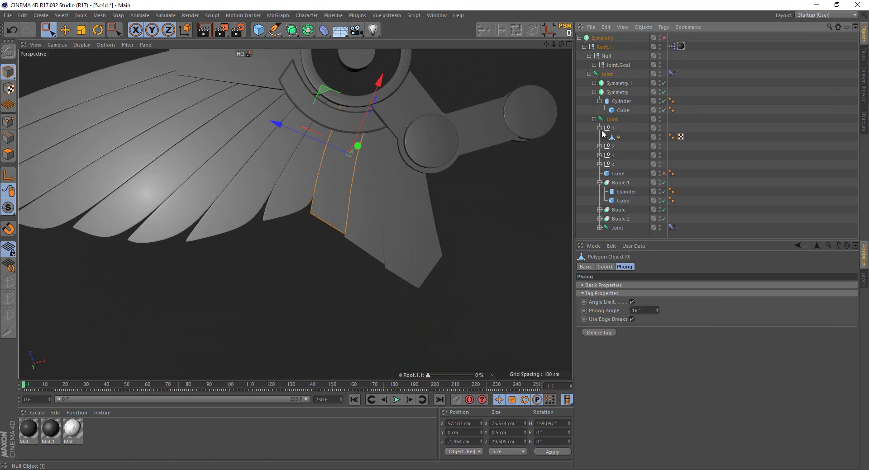
Add a Subdivision Surface to null 1, reset its PSR, and copy it into null 2
{"action": "left_click", "coordinate": [292, 32]}
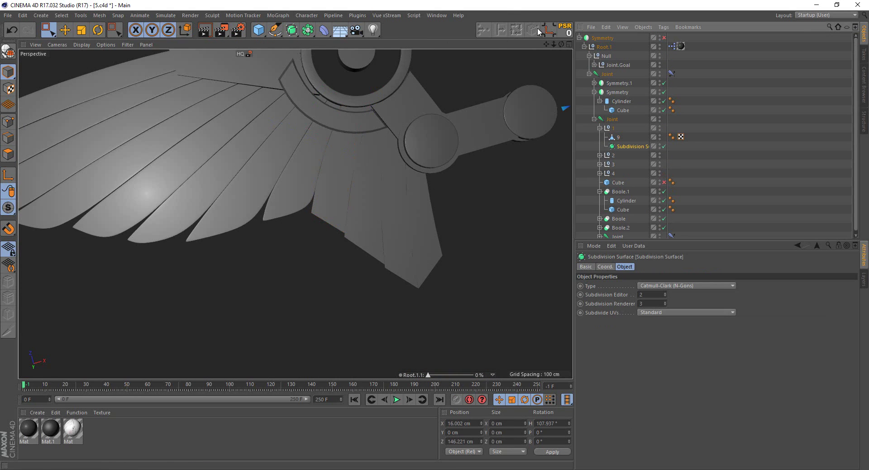
{"action": "left_click", "coordinate": [562, 31]}
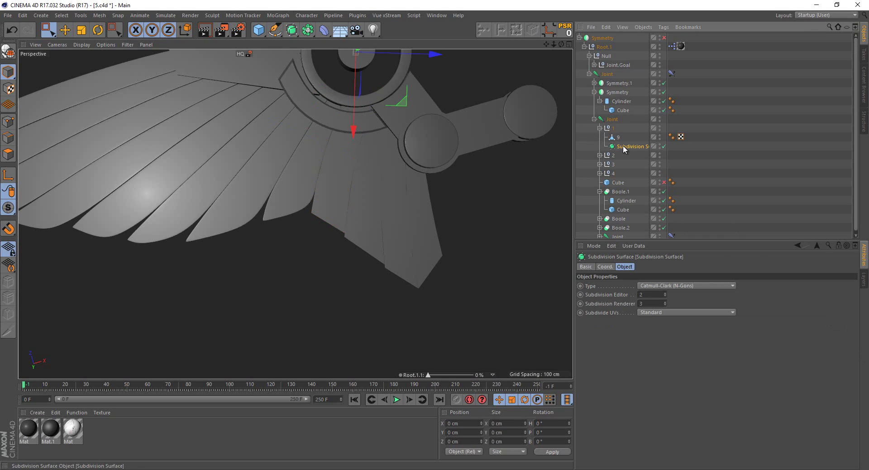
{"action": "mouse_move", "coordinate": [623, 147]}
{"action": "left_mouse_down", "text": "ctrl"}
{"action": "mouse_move", "coordinate": [610, 183]}
{"action": "mouse_move", "coordinate": [613, 209]}
{"action": "left_mouse_up", "text": "ctrl"}
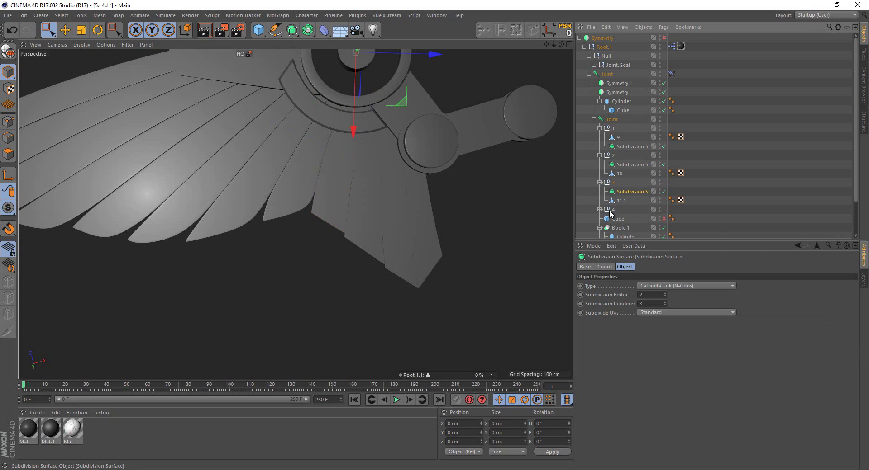
{"action": "left_click", "coordinate": [614, 138]}
Select fins 9, 10, 11.1 and 11 and loop-select their outer border loops
{"action": "key", "text": "o"}
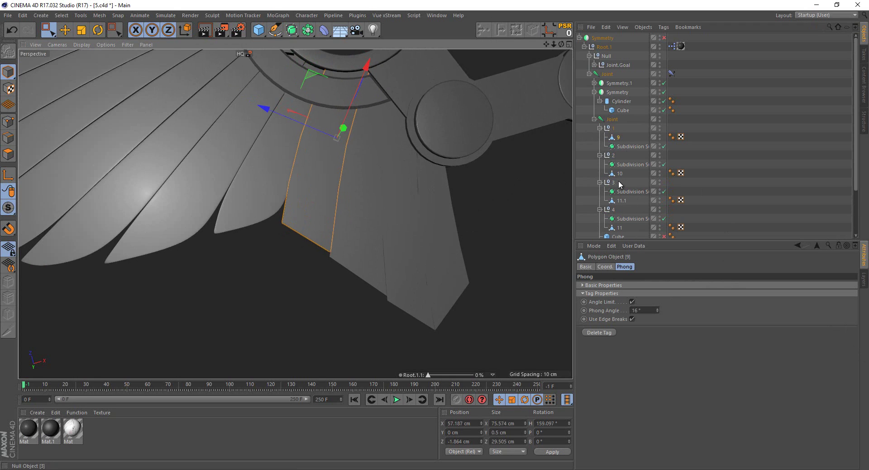
{"action": "left_click", "coordinate": [616, 175], "text": "ctrl"}
{"action": "left_click", "coordinate": [617, 201], "text": "ctrl"}
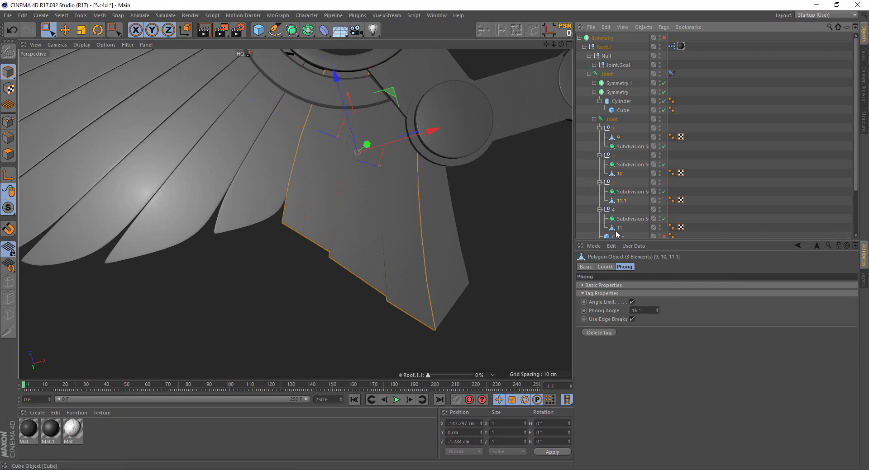
{"action": "left_click", "coordinate": [617, 229], "text": "ctrl"}
{"action": "left_click", "coordinate": [8, 138]}
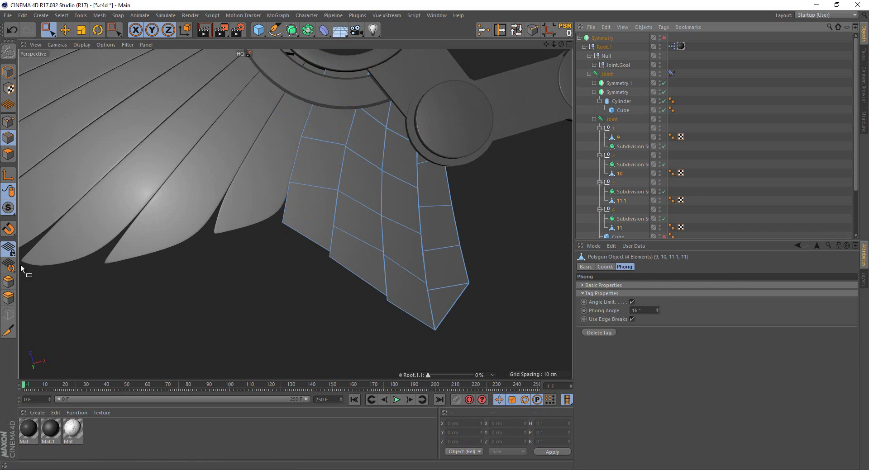
{"action": "key", "text": "u"}
{"action": "key", "text": "l"}
{"action": "scroll", "coordinate": [411, 297], "scroll_direction": "up", "scroll_amount": 3}
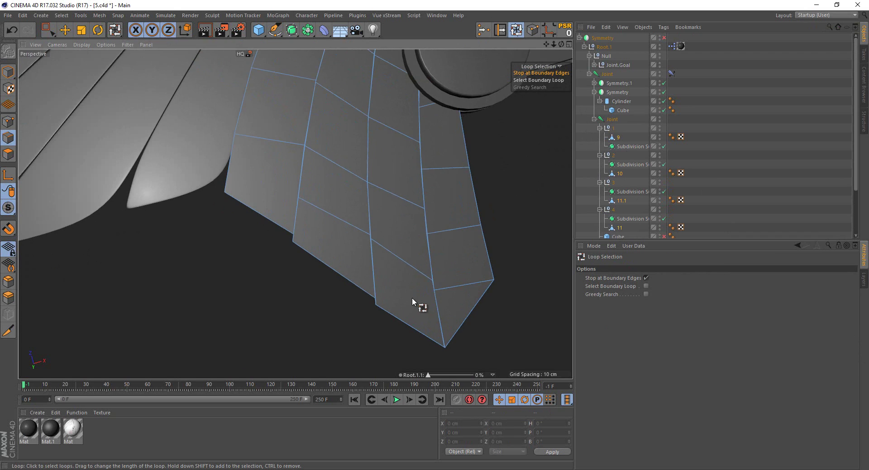
{"action": "left_click", "coordinate": [451, 259]}
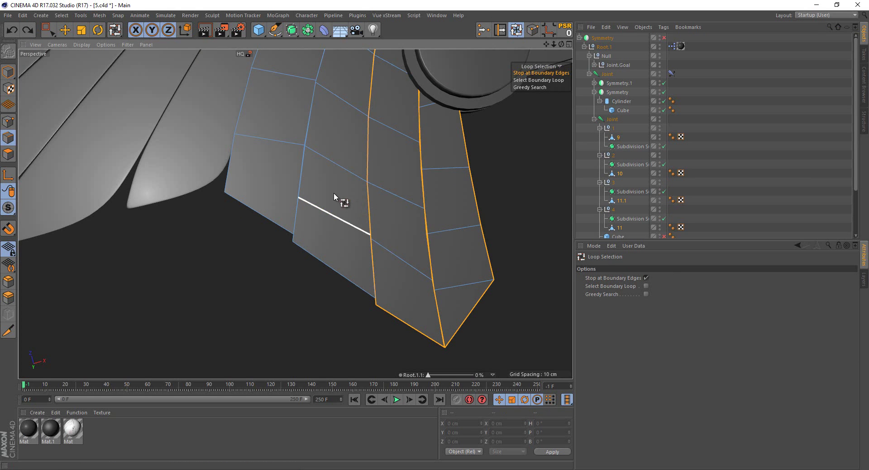
{"action": "left_click", "coordinate": [317, 182], "text": "shift"}
{"action": "left_click", "coordinate": [271, 175], "text": "shift"}
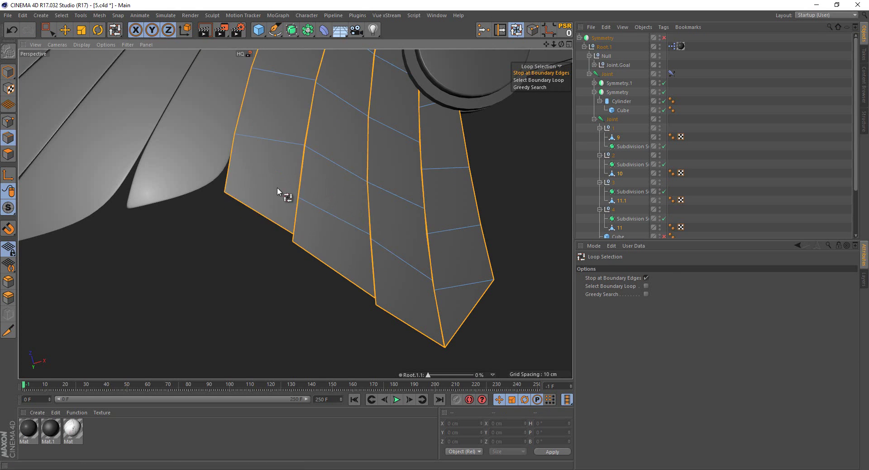
Box-select the fins' top edges in the top view, adding them to the selection
{"action": "mouse_move", "coordinate": [352, 230]}
{"action": "left_mouse_down", "text": "alt"}
{"action": "mouse_move", "coordinate": [436, 105]}
{"action": "mouse_move", "coordinate": [400, 89]}
{"action": "mouse_move", "coordinate": [452, 162]}
{"action": "left_mouse_up", "text": "alt"}
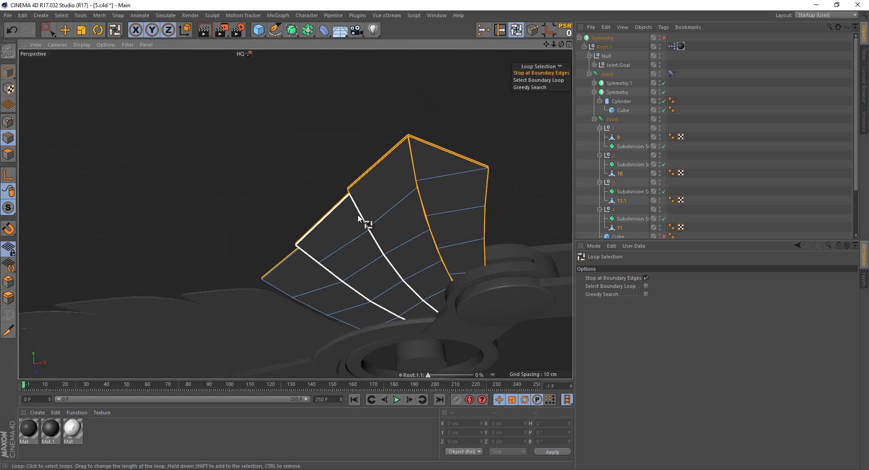
{"action": "middle_click", "coordinate": [453, 155]}
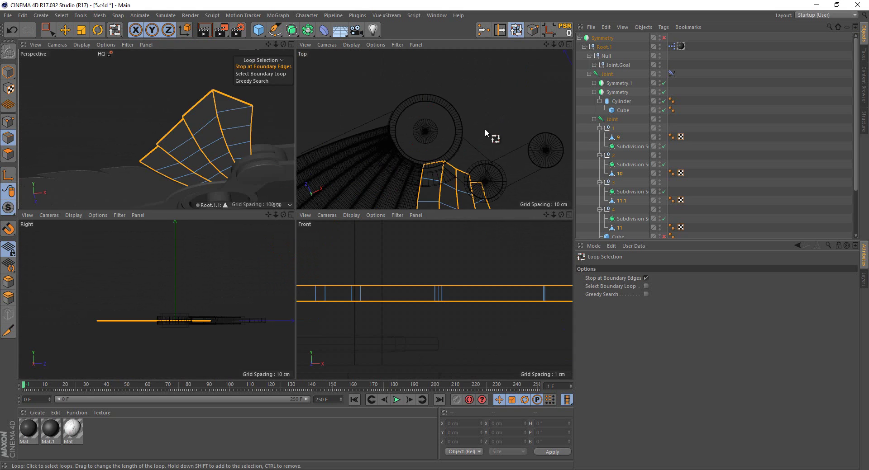
{"action": "middle_click", "coordinate": [485, 130]}
{"action": "key", "text": "0"}
{"action": "scroll", "coordinate": [330, 338], "scroll_direction": "up", "scroll_amount": 3}
{"action": "scroll", "coordinate": [336, 314], "scroll_direction": "up", "scroll_amount": 2}
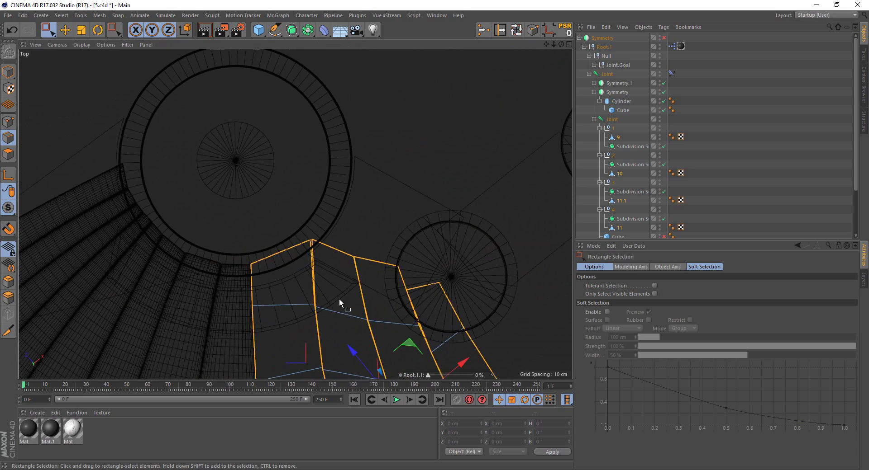
{"action": "left_click_drag", "start_coordinate": [338, 297], "coordinate": [246, 232], "text": "alt"}
{"action": "left_click_drag", "start_coordinate": [363, 270], "coordinate": [381, 281]}
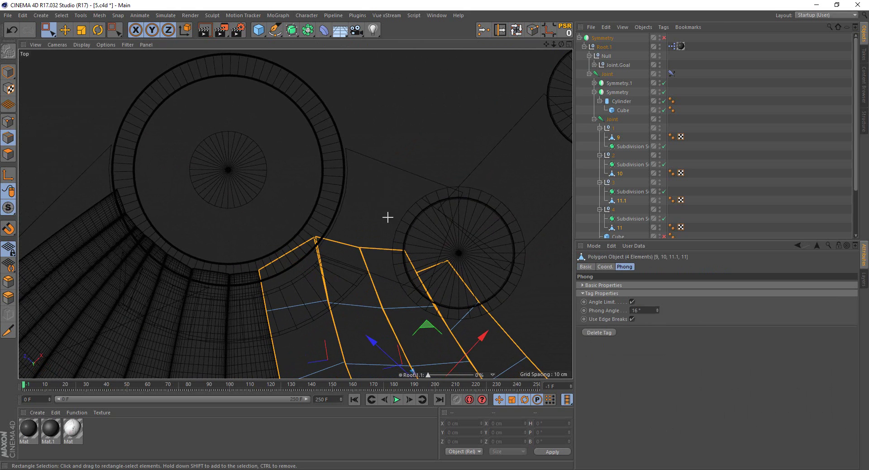
{"action": "left_click_drag", "start_coordinate": [353, 180], "coordinate": [477, 285]}
Bevel the selected fin edges by 0.26 cm
{"action": "key", "text": "F1"}
{"action": "mouse_move", "coordinate": [197, 138]}
{"action": "left_mouse_down", "text": "alt"}
{"action": "mouse_move", "coordinate": [455, 210]}
{"action": "mouse_move", "coordinate": [471, 128]}
{"action": "mouse_move", "coordinate": [460, 182]}
{"action": "mouse_move", "coordinate": [329, 91]}
{"action": "mouse_move", "coordinate": [365, 132]}
{"action": "mouse_move", "coordinate": [397, 204]}
{"action": "mouse_move", "coordinate": [284, 229]}
{"action": "left_mouse_up", "text": "alt"}
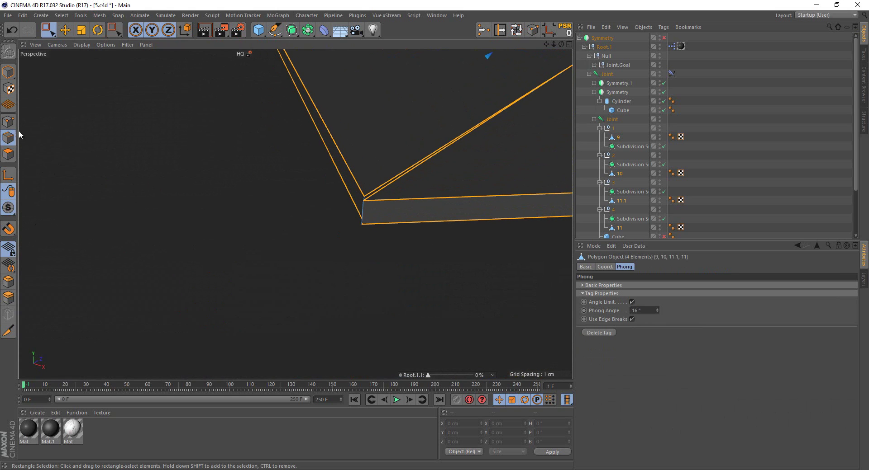
{"action": "key", "text": "m"}
{"action": "key", "text": "s"}
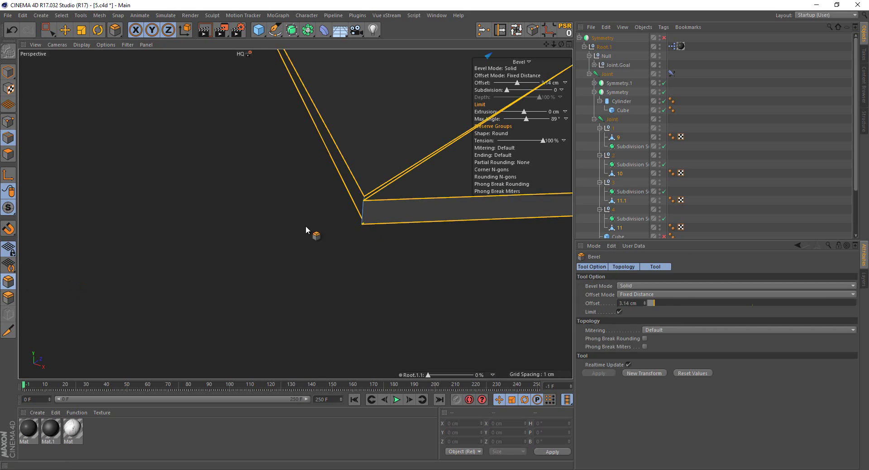
{"action": "mouse_move", "coordinate": [305, 227]}
{"action": "left_mouse_down", "text": "alt"}
{"action": "mouse_move", "coordinate": [384, 175]}
{"action": "mouse_move", "coordinate": [435, 235]}
{"action": "left_mouse_up", "text": "alt"}
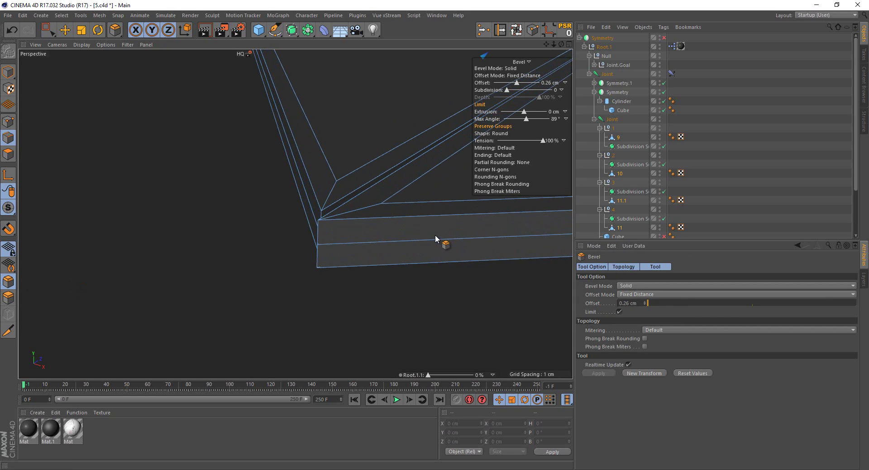
Dissolve the extra left and right edge loops on the feather
{"action": "left_click", "coordinate": [516, 30]}
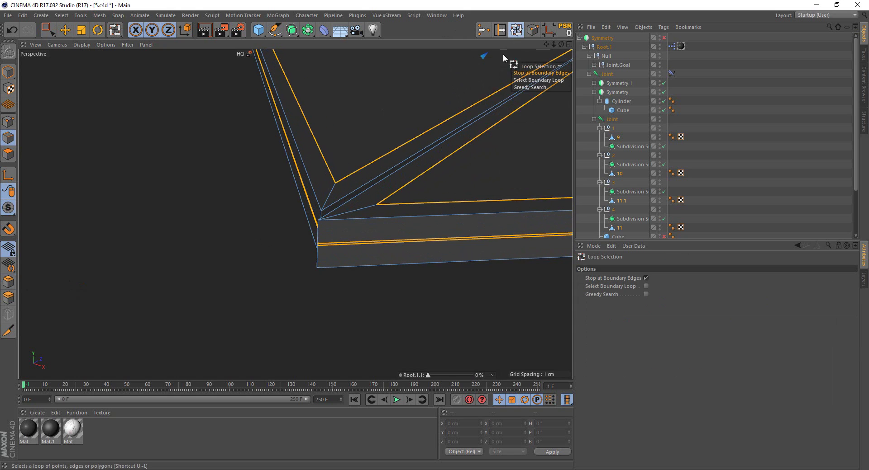
{"action": "left_click", "coordinate": [387, 240]}
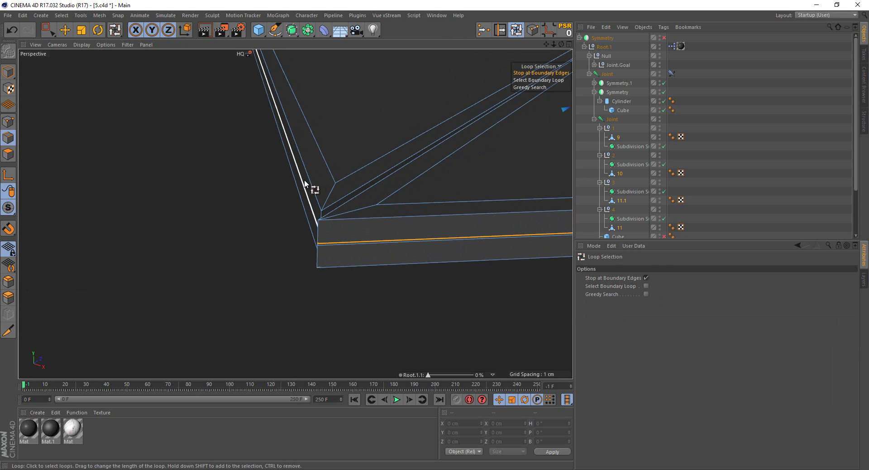
{"action": "right_click", "coordinate": [407, 343]}
{"action": "left_click", "coordinate": [416, 301]}
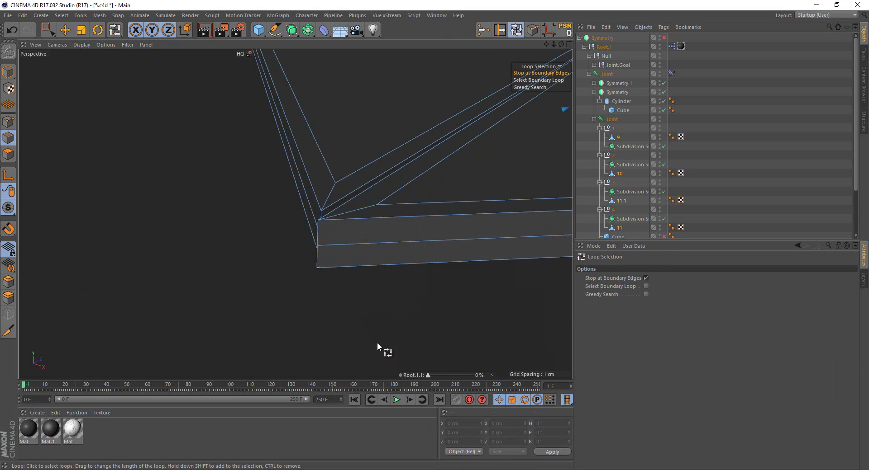
{"action": "mouse_move", "coordinate": [377, 347]}
{"action": "left_mouse_down", "text": "alt"}
{"action": "mouse_move", "coordinate": [429, 161]}
{"action": "mouse_move", "coordinate": [351, 178]}
{"action": "mouse_move", "coordinate": [439, 239]}
{"action": "left_mouse_up", "text": "alt"}
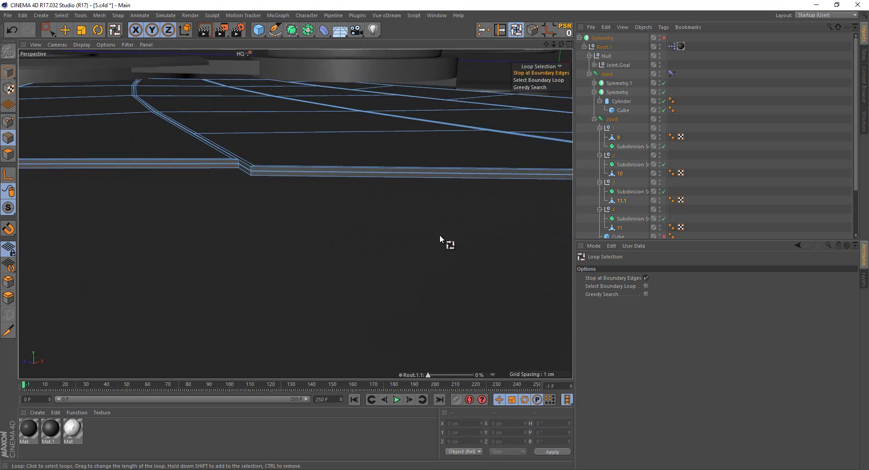
{"action": "scroll", "coordinate": [439, 237], "scroll_direction": "down", "scroll_amount": 3}
{"action": "left_click", "coordinate": [297, 197]}
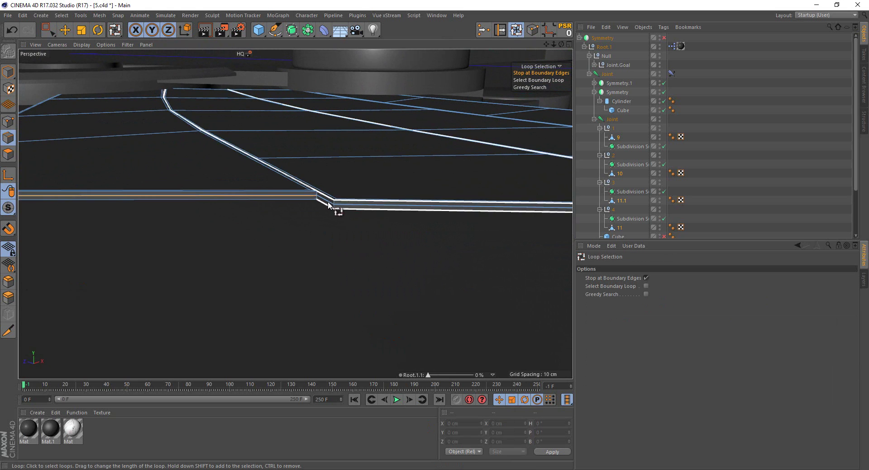
{"action": "left_click", "coordinate": [327, 202], "text": "shift"}
{"action": "right_click", "coordinate": [352, 243]}
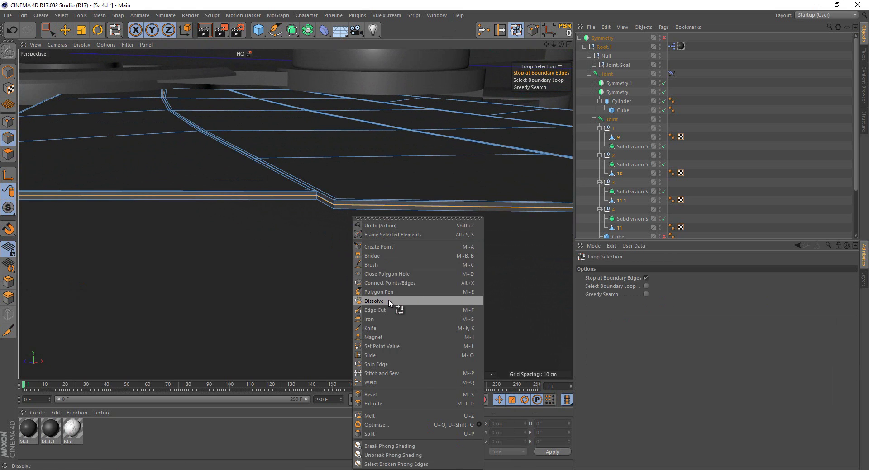
{"action": "left_click", "coordinate": [388, 300]}
Box-select the feather's corner points, including the lower-right corner
{"action": "mouse_move", "coordinate": [380, 283]}
{"action": "left_mouse_down", "text": "alt"}
{"action": "mouse_move", "coordinate": [384, 274]}
{"action": "mouse_move", "coordinate": [219, 208]}
{"action": "mouse_move", "coordinate": [256, 240]}
{"action": "left_mouse_up", "text": "alt"}
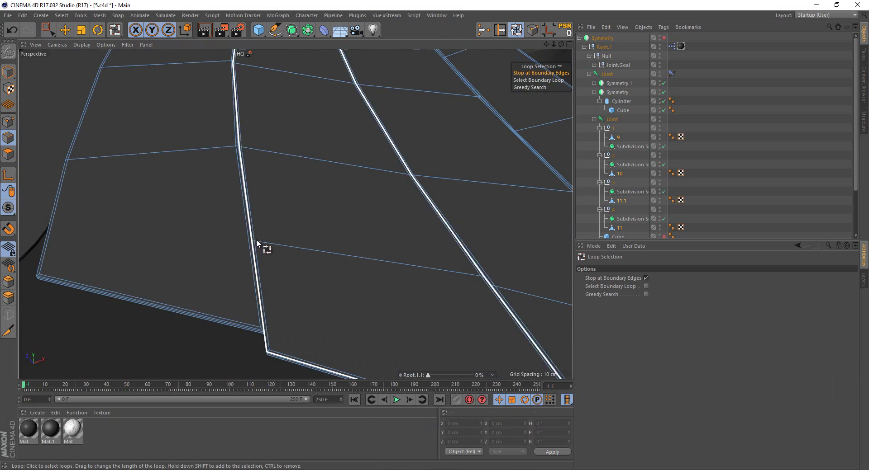
{"action": "scroll", "coordinate": [256, 240], "scroll_direction": "down", "scroll_amount": 5}
{"action": "left_click", "coordinate": [47, 30]}
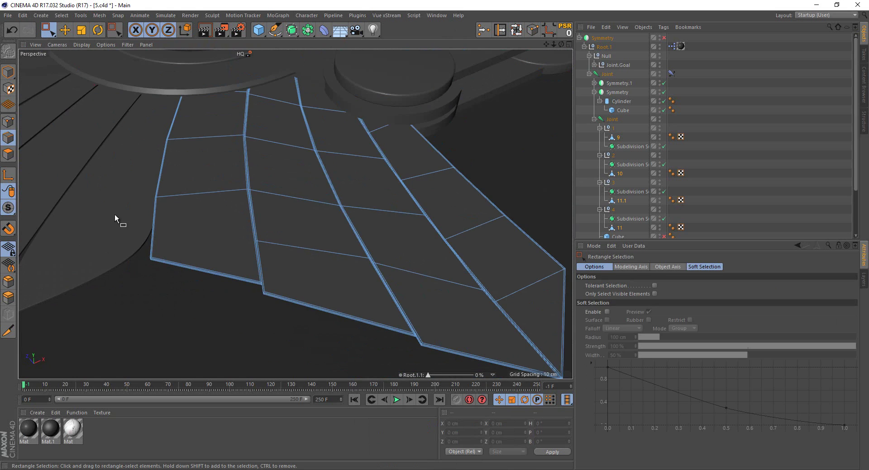
{"action": "left_click_drag", "start_coordinate": [115, 214], "coordinate": [173, 290]}
{"action": "left_click_drag", "start_coordinate": [221, 263], "coordinate": [284, 322], "text": "shift"}
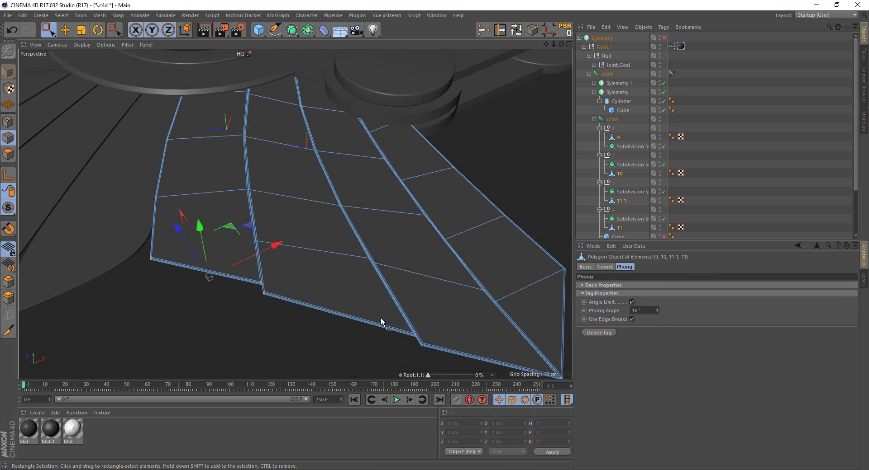
{"action": "left_click_drag", "start_coordinate": [441, 360], "coordinate": [443, 358], "text": "shift"}
{"action": "scroll", "coordinate": [458, 329], "scroll_direction": "up", "scroll_amount": 3}
{"action": "left_click_drag", "start_coordinate": [350, 267], "coordinate": [423, 330], "text": "shift"}
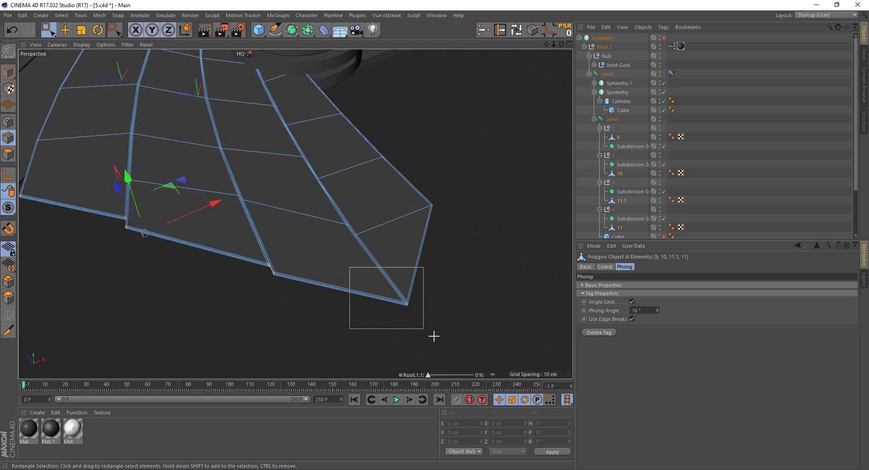
{"action": "left_click_drag", "start_coordinate": [430, 237], "coordinate": [395, 189], "text": "alt"}
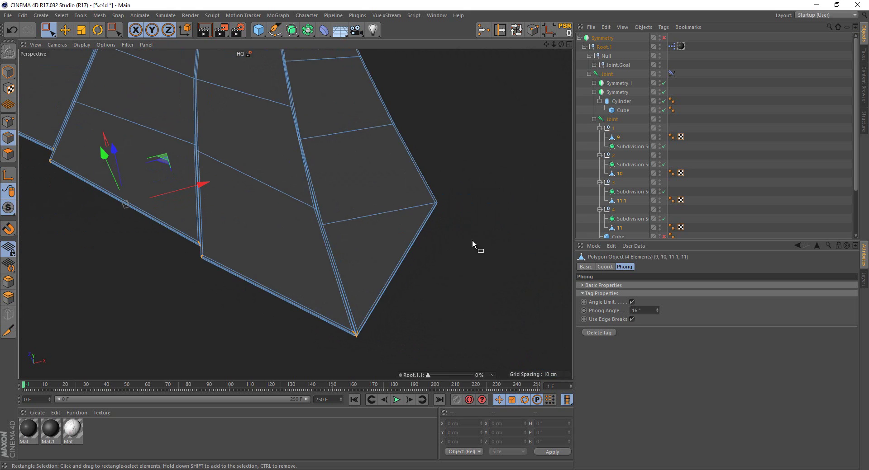
{"action": "left_click_drag", "start_coordinate": [472, 243], "coordinate": [402, 200], "text": "alt"}
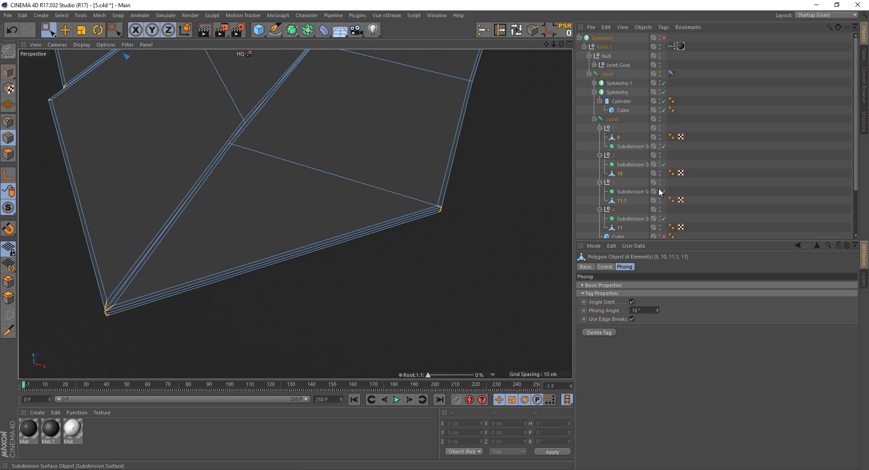
Nest object 9 under group 1's and 11.1 under group 3's Subdivision Surface
{"action": "left_click", "coordinate": [618, 138]}
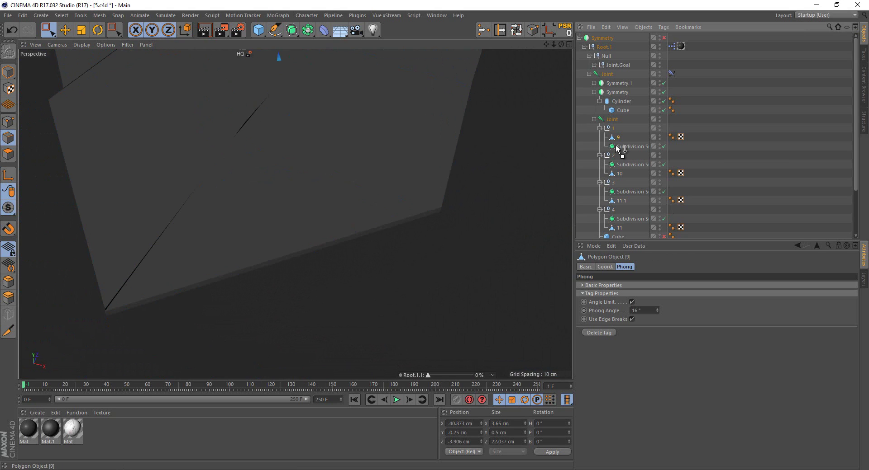
{"action": "left_click_drag", "start_coordinate": [618, 149], "coordinate": [620, 166]}
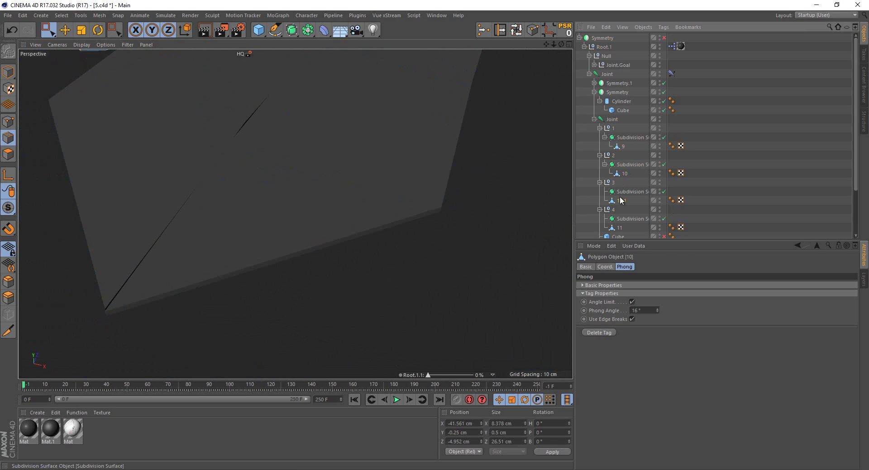
{"action": "left_click_drag", "start_coordinate": [619, 196], "coordinate": [622, 219]}
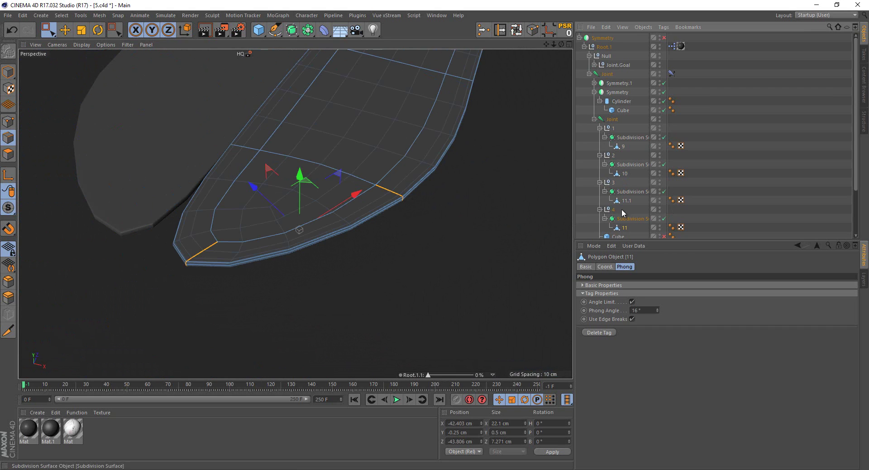
Bevel feathers 9, 10, 11.1 and 11 with a 2.5 cm offset
{"action": "left_click", "coordinate": [618, 147], "text": "shift"}
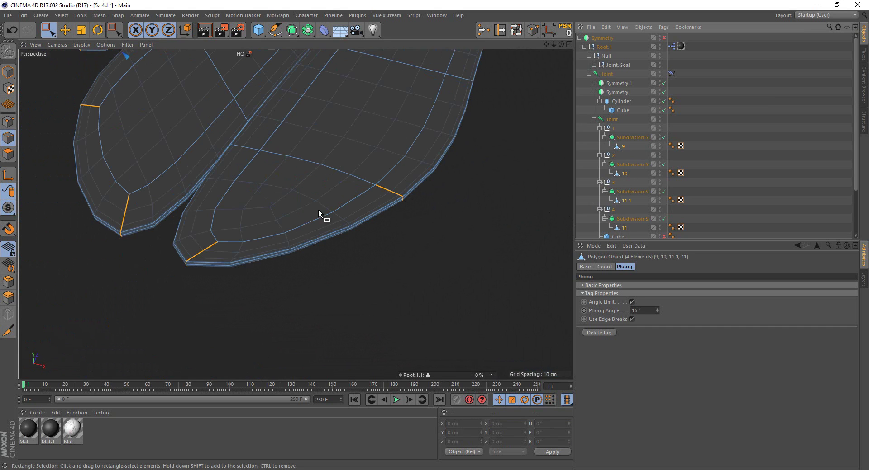
{"action": "left_click", "coordinate": [8, 282]}
{"action": "left_click_drag", "start_coordinate": [438, 237], "coordinate": [125, 319]}
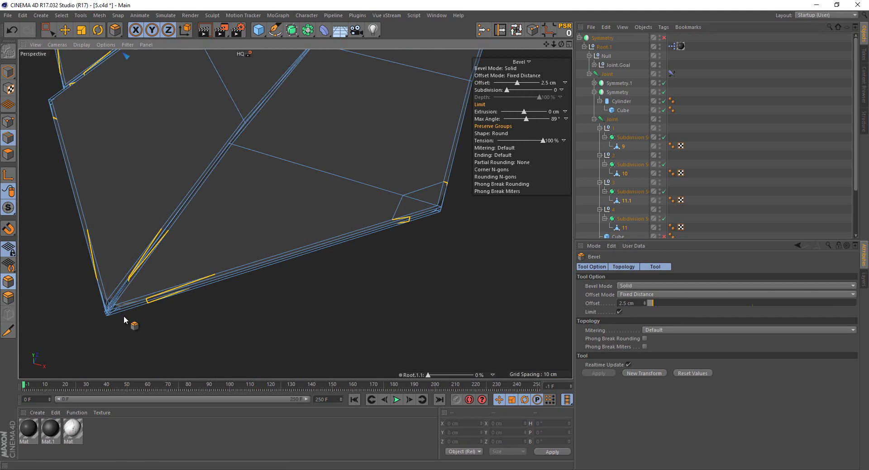
{"action": "left_click", "coordinate": [692, 220]}
{"action": "left_click_drag", "start_coordinate": [432, 298], "coordinate": [405, 289], "text": "alt"}
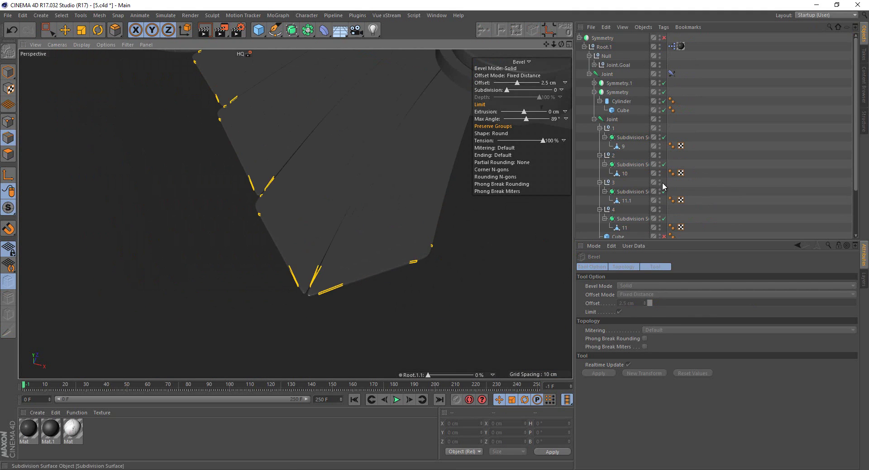
Zoom out over the whole wing and enable Symmetry to show the mirrored wing
{"action": "left_click", "coordinate": [43, 34]}
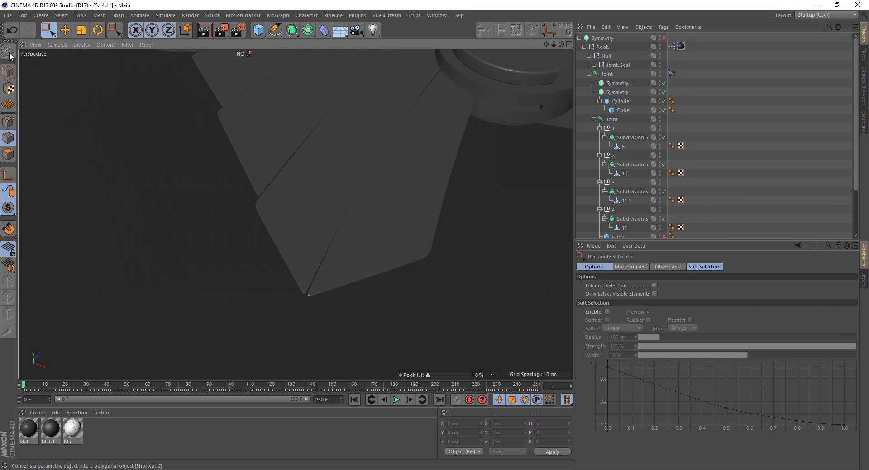
{"action": "mouse_move", "coordinate": [227, 279]}
{"action": "left_mouse_down", "text": "alt"}
{"action": "mouse_move", "coordinate": [362, 360]}
{"action": "mouse_move", "coordinate": [287, 174]}
{"action": "mouse_move", "coordinate": [325, 238]}
{"action": "mouse_move", "coordinate": [382, 213]}
{"action": "left_mouse_up", "text": "alt"}
{"action": "right_click_drag", "start_coordinate": [382, 213], "coordinate": [366, 287], "text": "alt"}
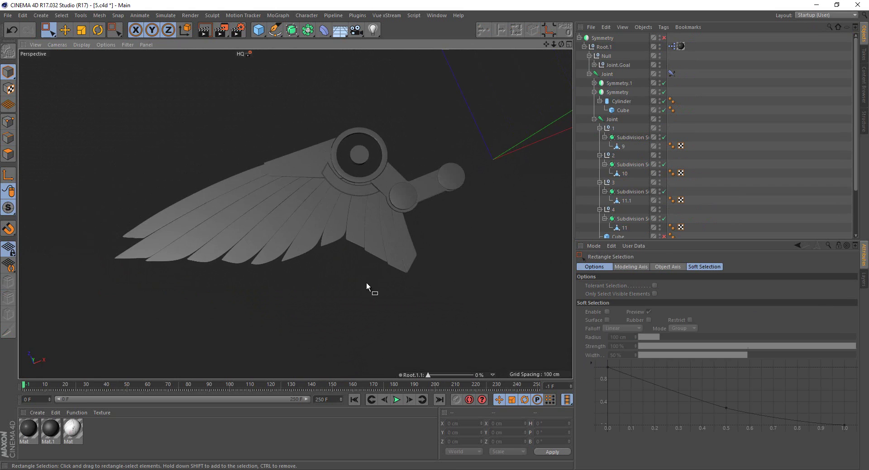
{"action": "mouse_move", "coordinate": [367, 287]}
{"action": "left_mouse_down", "text": "alt"}
{"action": "mouse_move", "coordinate": [357, 248]}
{"action": "mouse_move", "coordinate": [323, 232]}
{"action": "mouse_move", "coordinate": [290, 186]}
{"action": "mouse_move", "coordinate": [202, 172]}
{"action": "mouse_move", "coordinate": [104, 174]}
{"action": "mouse_move", "coordinate": [76, 186]}
{"action": "mouse_move", "coordinate": [300, 97]}
{"action": "mouse_move", "coordinate": [383, 76]}
{"action": "mouse_move", "coordinate": [435, 243]}
{"action": "mouse_move", "coordinate": [386, 134]}
{"action": "mouse_move", "coordinate": [473, 91]}
{"action": "left_mouse_up", "text": "alt"}
{"action": "left_click", "coordinate": [663, 38]}
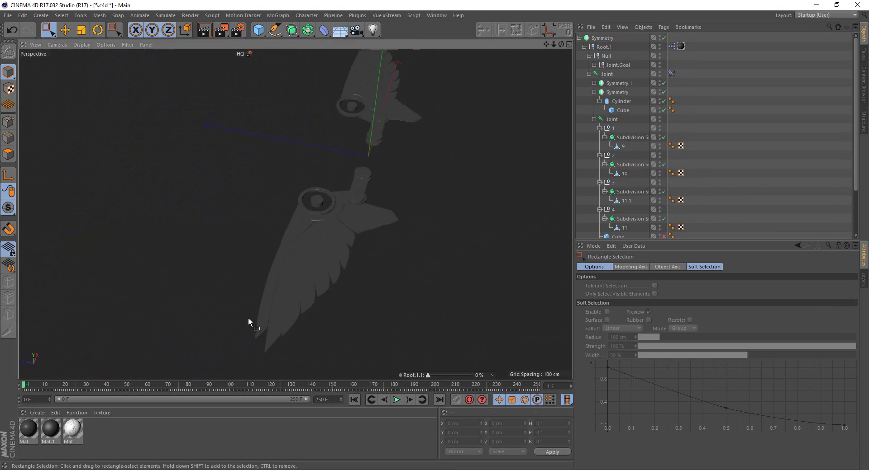
{"action": "mouse_move", "coordinate": [248, 317]}
{"action": "left_mouse_down", "text": "alt"}
{"action": "mouse_move", "coordinate": [301, 174]}
{"action": "mouse_move", "coordinate": [265, 206]}
{"action": "left_mouse_up", "text": "alt"}
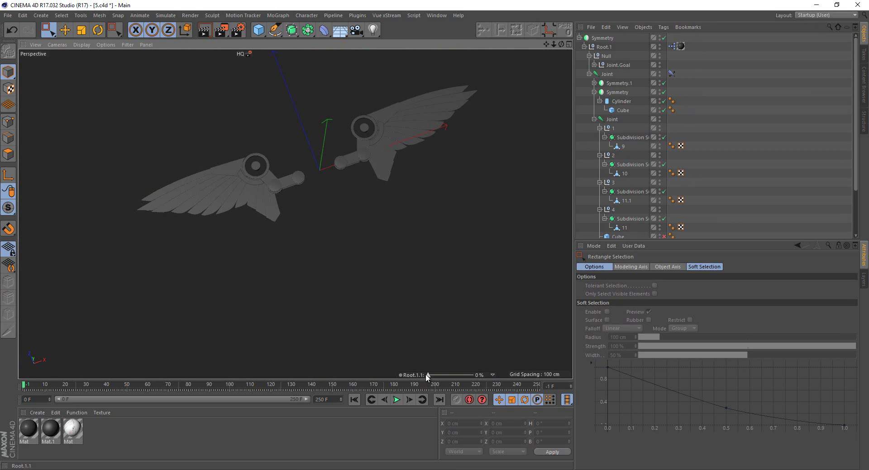
Fold the wings with the Root.1.1 pose slider and move Root.1 to X −41.529 cm
{"action": "mouse_move", "coordinate": [427, 375]}
{"action": "left_mouse_down"}
{"action": "mouse_move", "coordinate": [477, 368]}
{"action": "mouse_move", "coordinate": [421, 358]}
{"action": "mouse_move", "coordinate": [478, 360]}
{"action": "left_mouse_up"}
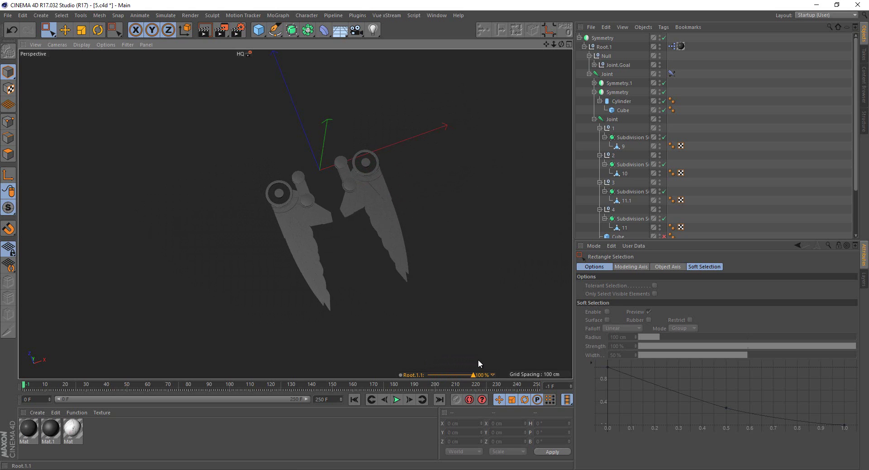
{"action": "left_click", "coordinate": [603, 47]}
{"action": "scroll", "coordinate": [346, 200], "scroll_direction": "up", "scroll_amount": 3}
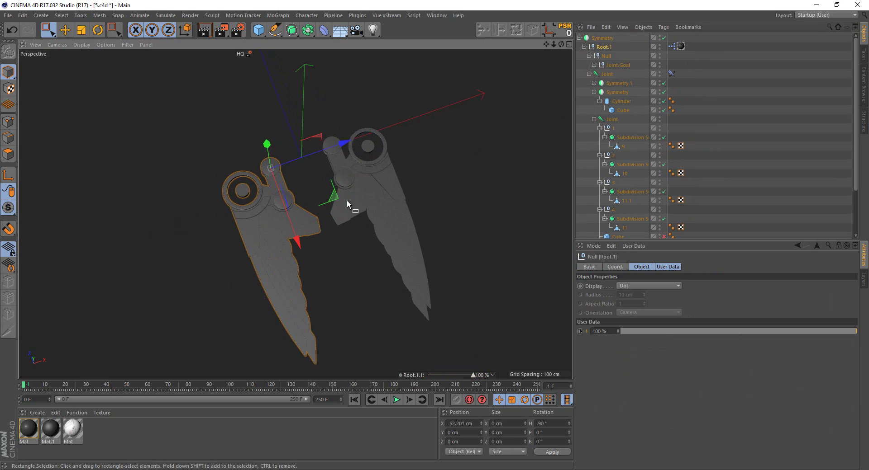
{"action": "left_click_drag", "start_coordinate": [338, 141], "coordinate": [345, 143]}
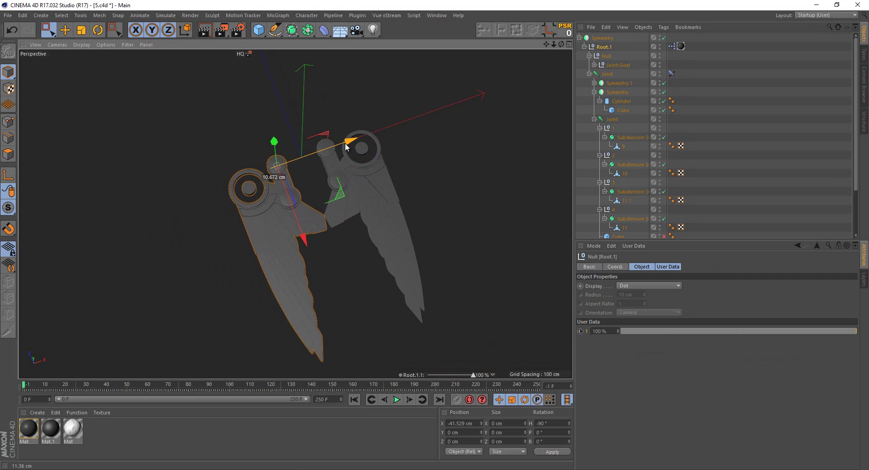
Deselect Root.1 and lower the Root.1.1 slider to spread the wings back to 0%
{"action": "scroll", "coordinate": [336, 229], "scroll_direction": "up", "scroll_amount": 2}
{"action": "scroll", "coordinate": [341, 191], "scroll_direction": "up", "scroll_amount": 3}
{"action": "scroll", "coordinate": [332, 191], "scroll_direction": "down", "scroll_amount": 2}
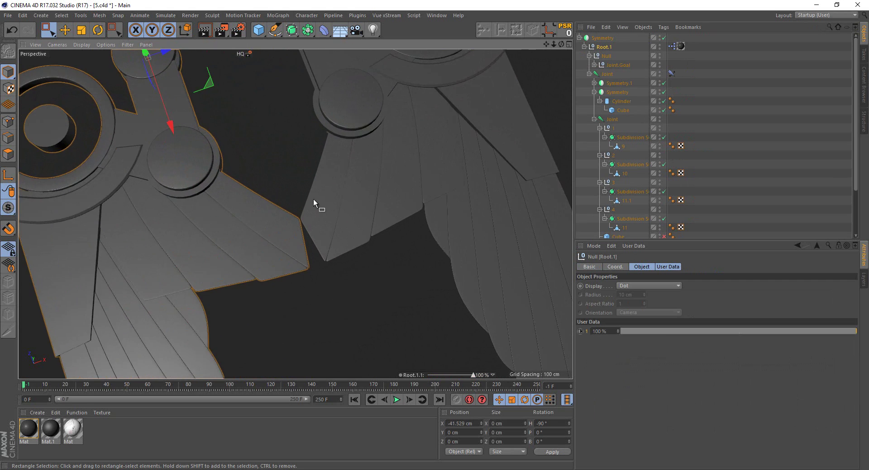
{"action": "scroll", "coordinate": [313, 199], "scroll_direction": "down", "scroll_amount": 2}
{"action": "left_click", "coordinate": [291, 161]}
{"action": "scroll", "coordinate": [300, 212], "scroll_direction": "down", "scroll_amount": 2}
{"action": "scroll", "coordinate": [300, 211], "scroll_direction": "down", "scroll_amount": 2}
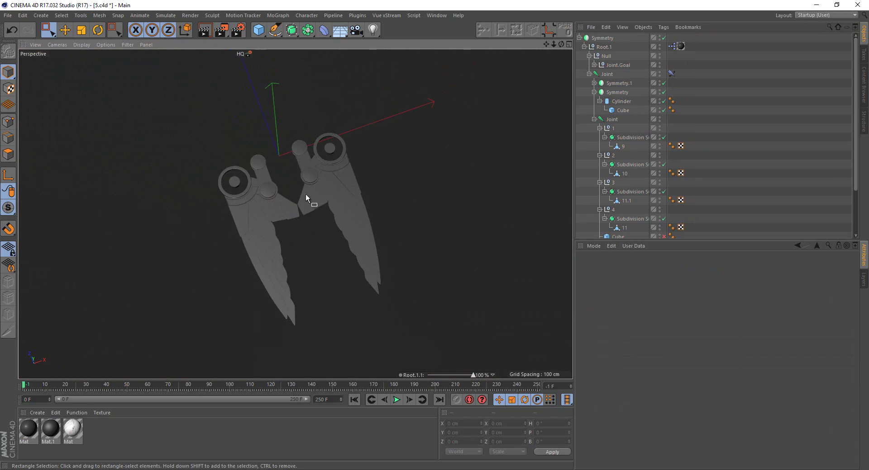
{"action": "scroll", "coordinate": [306, 196], "scroll_direction": "down", "scroll_amount": 1}
{"action": "mouse_move", "coordinate": [473, 375]}
{"action": "left_mouse_down"}
{"action": "mouse_move", "coordinate": [433, 375]}
{"action": "mouse_move", "coordinate": [416, 365]}
{"action": "mouse_move", "coordinate": [468, 361]}
{"action": "mouse_move", "coordinate": [418, 355]}
{"action": "left_mouse_up"}
Disable Symmetry to hide the mirrored wing and select the cut piece beside the hilt ring
{"action": "left_click", "coordinate": [662, 37]}
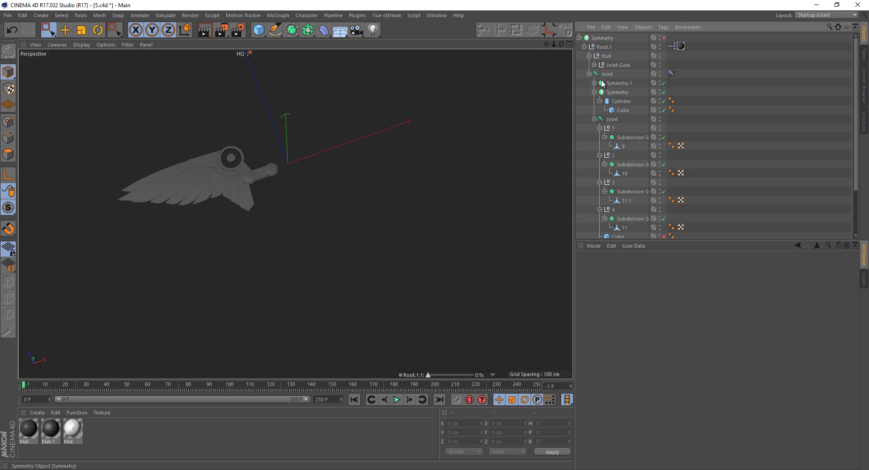
{"action": "scroll", "coordinate": [229, 150], "scroll_direction": "up", "scroll_amount": 4}
{"action": "scroll", "coordinate": [233, 154], "scroll_direction": "up", "scroll_amount": 5}
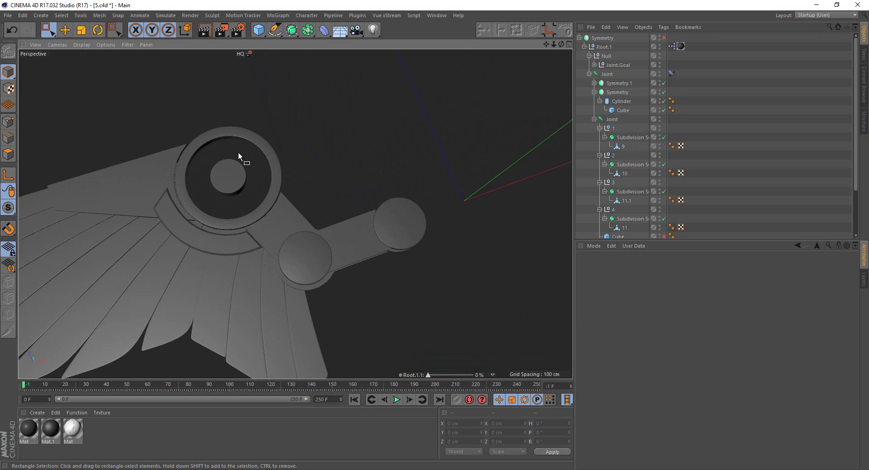
{"action": "left_click", "coordinate": [282, 203]}
{"action": "scroll", "coordinate": [628, 150], "scroll_direction": "down", "scroll_amount": 3}
{"action": "scroll", "coordinate": [628, 151], "scroll_direction": "up", "scroll_amount": 3}
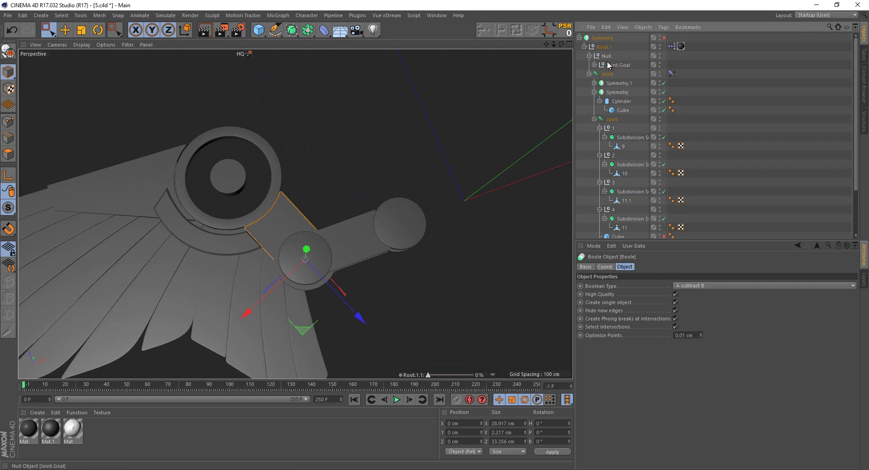
Select the Cube cutters inside Boole and Boole.2
{"action": "left_click", "coordinate": [589, 74]}
{"action": "left_click", "coordinate": [589, 74], "text": "ctrl"}
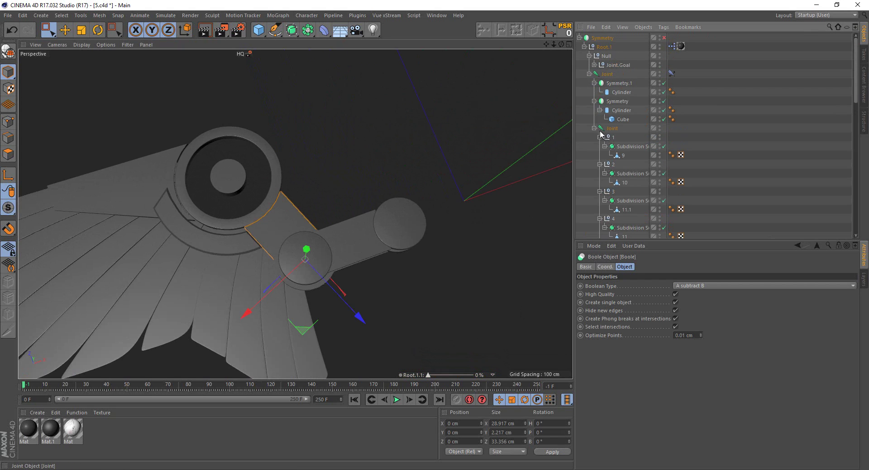
{"action": "left_click", "coordinate": [594, 128], "text": "ctrl"}
{"action": "left_click", "coordinate": [595, 128]}
{"action": "left_click", "coordinate": [600, 191]}
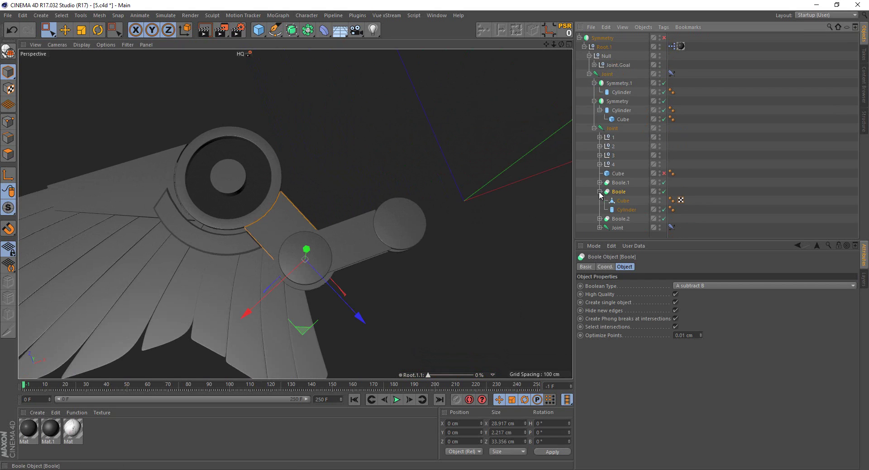
{"action": "left_click", "coordinate": [600, 219]}
{"action": "left_click", "coordinate": [623, 201]}
{"action": "left_click", "coordinate": [622, 228], "text": "ctrl"}
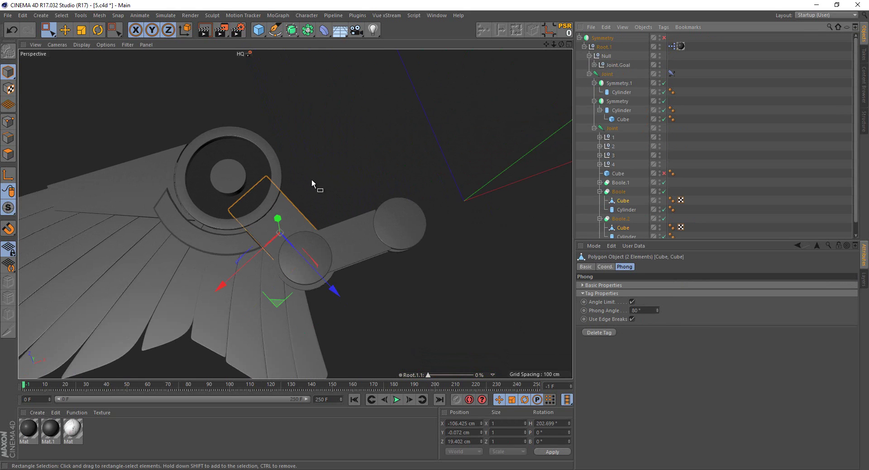
In Points mode, move a cube corner point up toward the hilt ring, comparing via undo/redo
{"action": "left_click", "coordinate": [8, 121]}
{"action": "middle_click", "coordinate": [357, 144]}
{"action": "middle_click", "coordinate": [356, 149]}
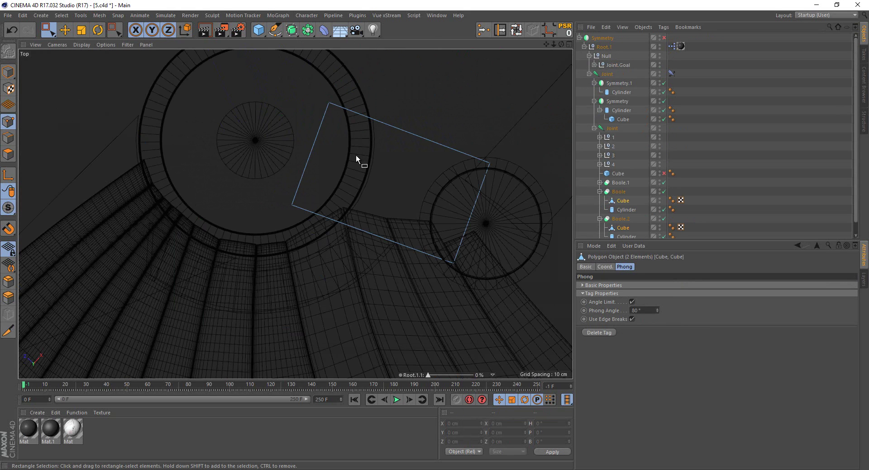
{"action": "middle_click", "coordinate": [160, 100]}
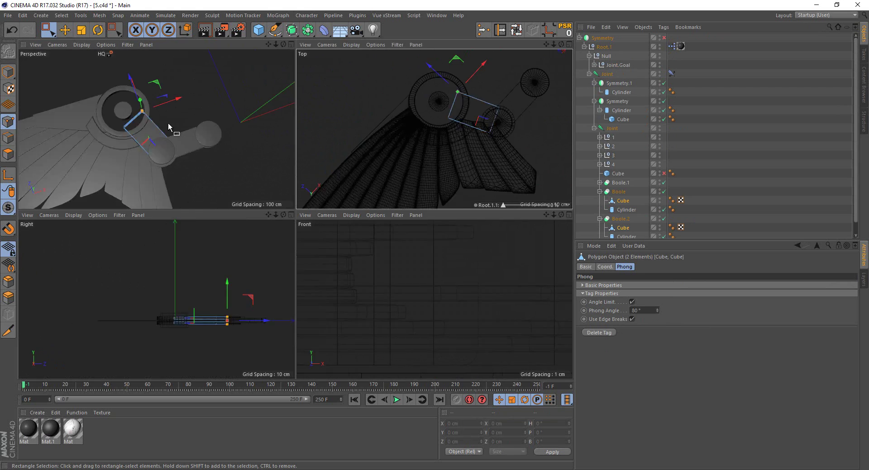
{"action": "middle_click", "coordinate": [168, 123]}
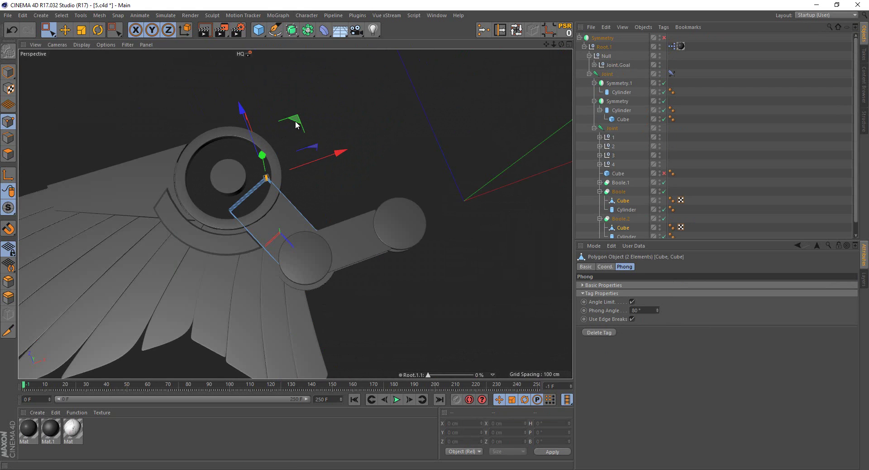
{"action": "left_click_drag", "start_coordinate": [296, 126], "coordinate": [307, 105]}
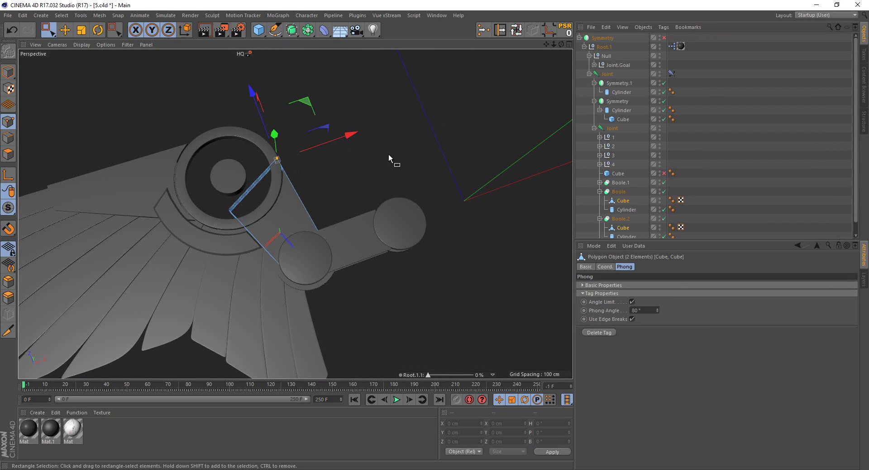
{"action": "left_click_drag", "start_coordinate": [401, 143], "coordinate": [354, 227], "text": "alt"}
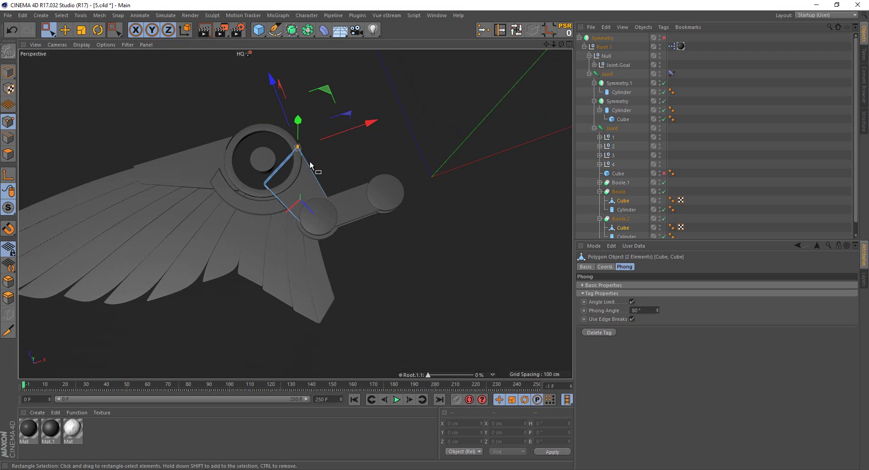
{"action": "scroll", "coordinate": [275, 134], "scroll_direction": "up", "scroll_amount": 2}
{"action": "left_click_drag", "start_coordinate": [241, 170], "coordinate": [262, 221]}
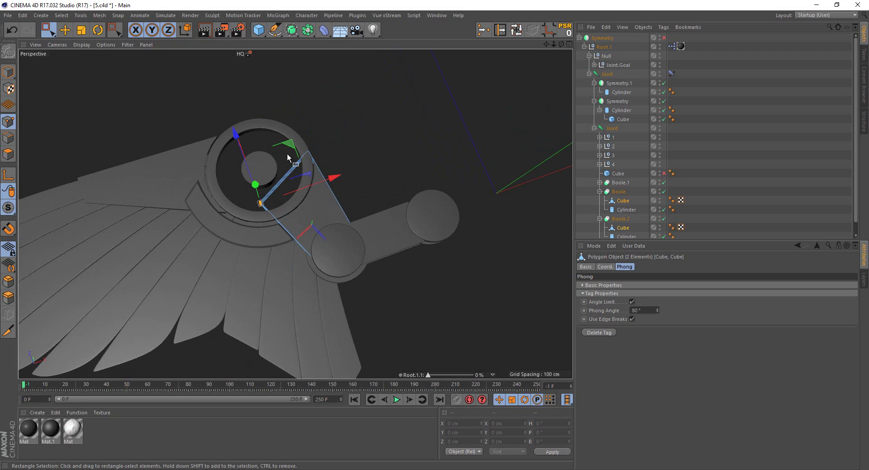
{"action": "key", "text": "ctrl+z"}
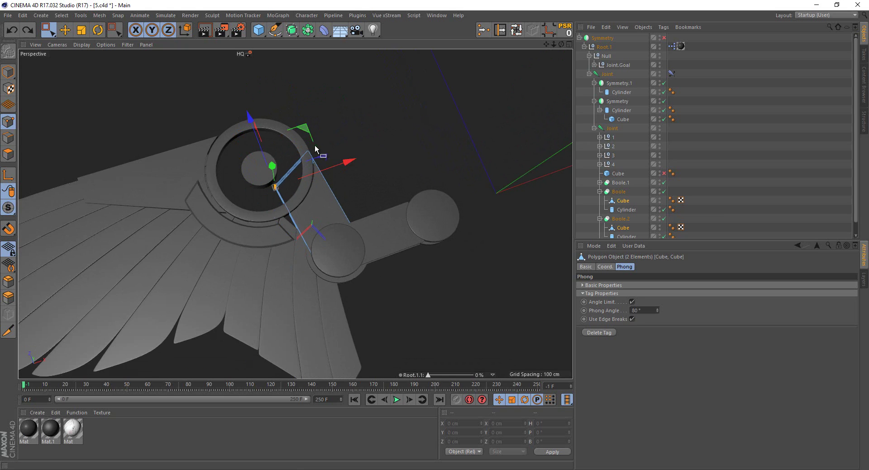
{"action": "key", "text": "ctrl+y"}
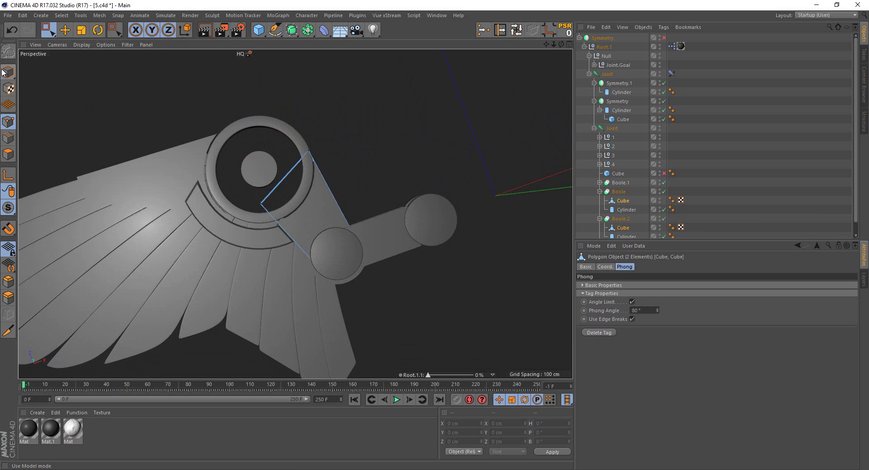
Select the hilt ring's inner cylinder and add a Cloner reset to the origin
{"action": "left_click", "coordinate": [8, 72]}
{"action": "left_click", "coordinate": [158, 103]}
{"action": "mouse_move", "coordinate": [158, 103]}
{"action": "left_mouse_down", "text": "alt"}
{"action": "mouse_move", "coordinate": [303, 144]}
{"action": "mouse_move", "coordinate": [296, 156]}
{"action": "left_mouse_up", "text": "alt"}
{"action": "mouse_move", "coordinate": [428, 375]}
{"action": "left_mouse_down"}
{"action": "mouse_move", "coordinate": [481, 369]}
{"action": "mouse_move", "coordinate": [422, 368]}
{"action": "left_mouse_up"}
{"action": "mouse_move", "coordinate": [252, 219]}
{"action": "left_mouse_down", "text": "alt"}
{"action": "mouse_move", "coordinate": [258, 150]}
{"action": "mouse_move", "coordinate": [228, 198]}
{"action": "mouse_move", "coordinate": [246, 148]}
{"action": "mouse_move", "coordinate": [248, 168]}
{"action": "left_mouse_up", "text": "alt"}
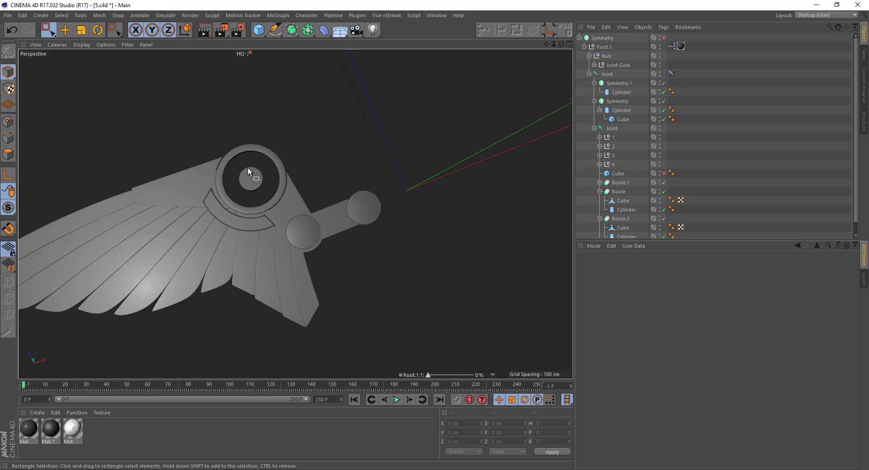
{"action": "left_click", "coordinate": [248, 167]}
{"action": "scroll", "coordinate": [615, 155], "scroll_direction": "down", "scroll_amount": 1}
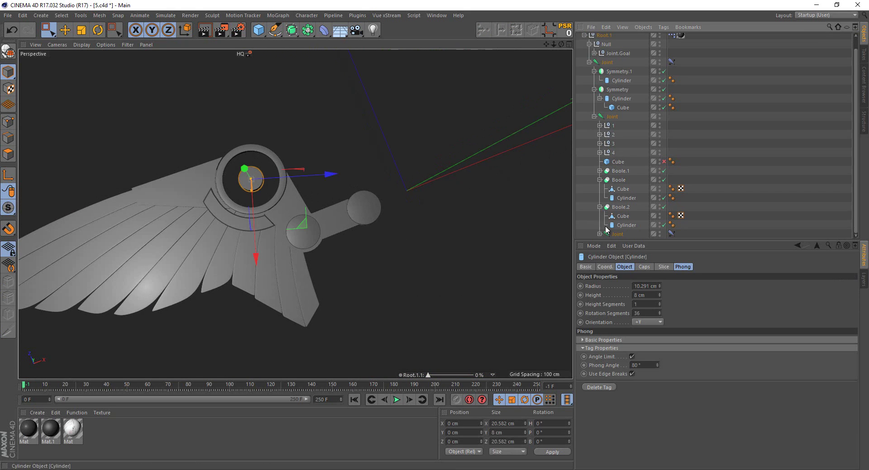
{"action": "scroll", "coordinate": [628, 210], "scroll_direction": "down", "scroll_amount": 5}
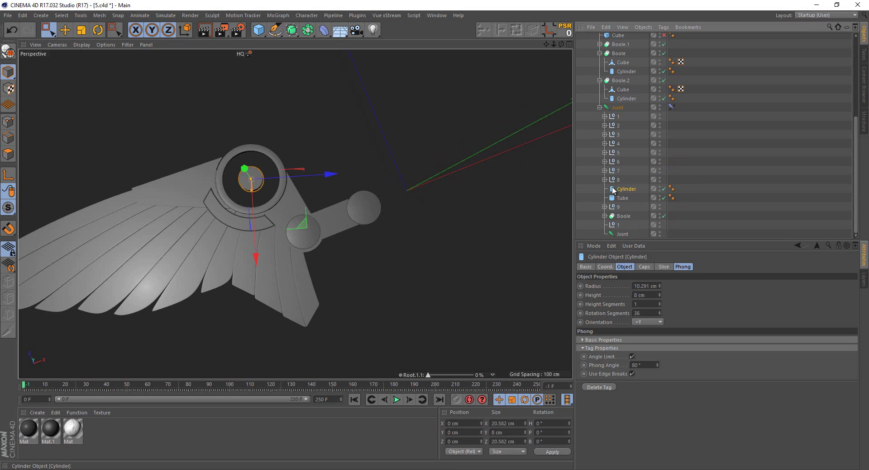
{"action": "left_click", "coordinate": [277, 16]}
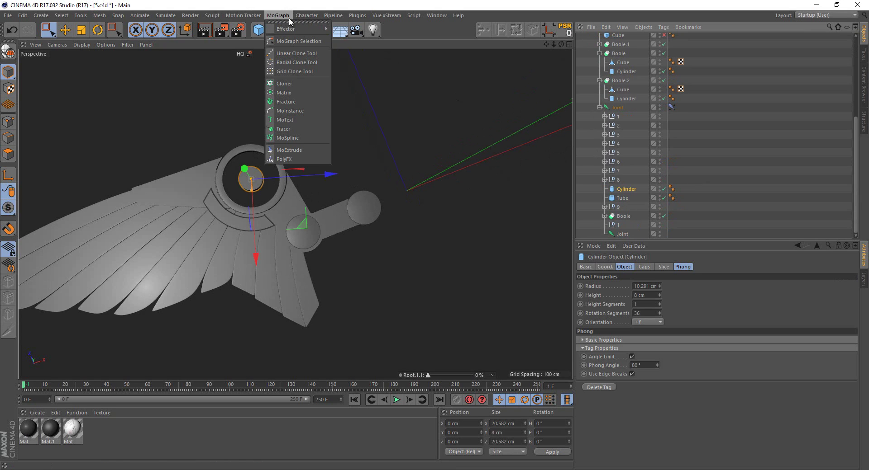
{"action": "left_click", "coordinate": [285, 84]}
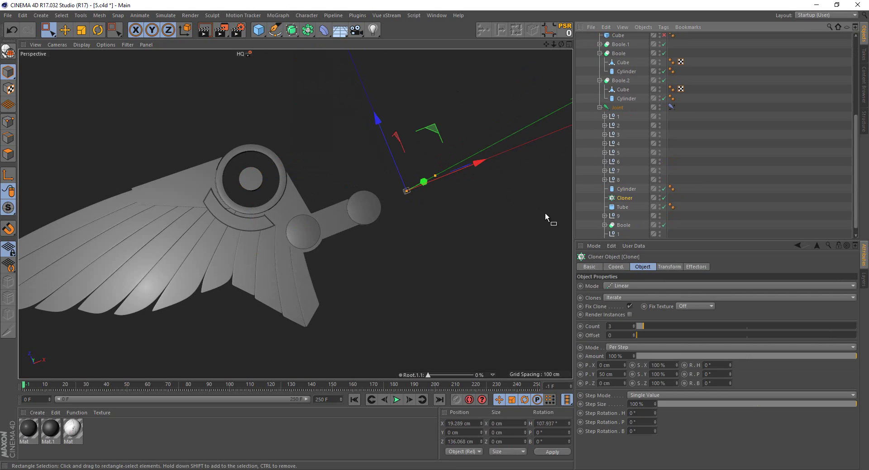
{"action": "left_click", "coordinate": [571, 32]}
{"action": "scroll", "coordinate": [262, 176], "scroll_direction": "up", "scroll_amount": 2}
{"action": "scroll", "coordinate": [252, 168], "scroll_direction": "up", "scroll_amount": 2}
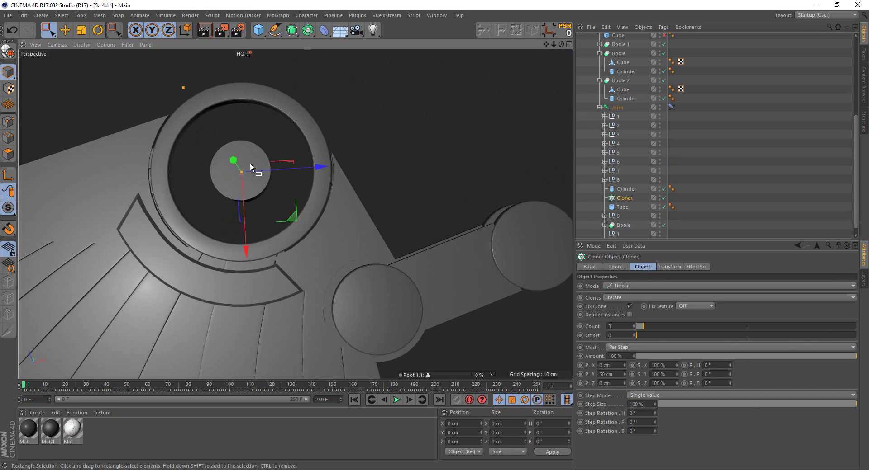
{"action": "left_click_drag", "start_coordinate": [251, 167], "coordinate": [228, 83], "text": "alt"}
Add a cube at the origin, shrink it to 8 cm, lift it and flatten it into a thin bar
{"action": "left_click", "coordinate": [258, 30]}
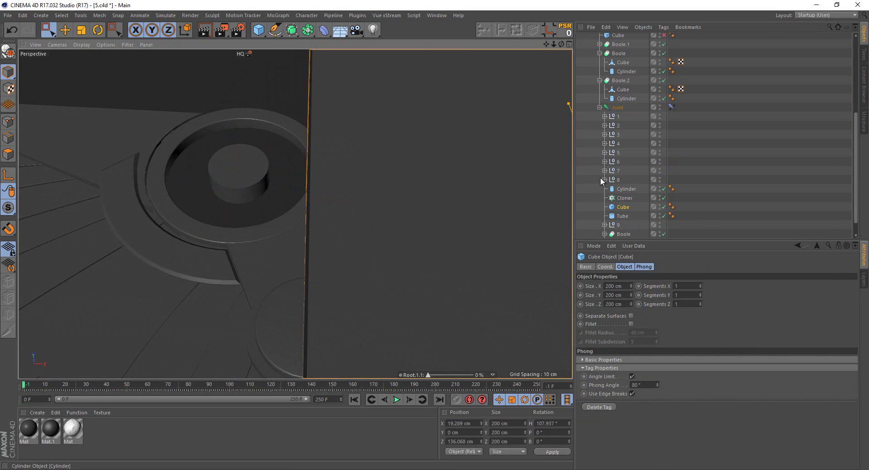
{"action": "left_click", "coordinate": [565, 33]}
{"action": "left_click", "coordinate": [82, 30]}
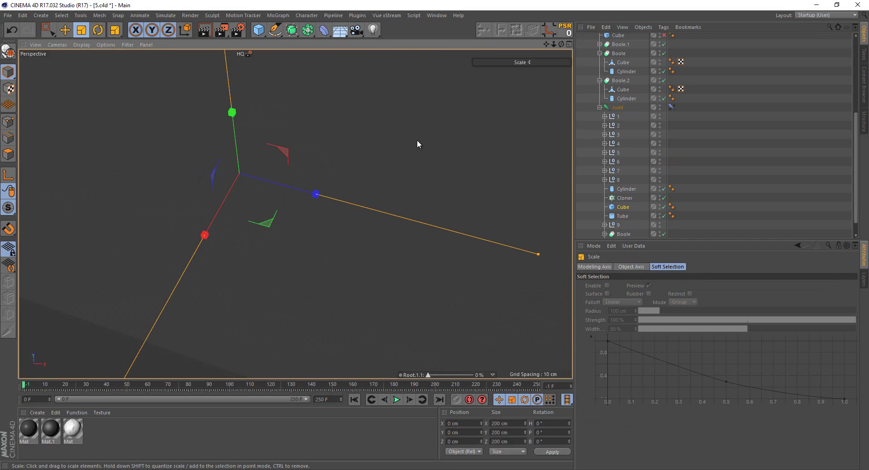
{"action": "left_click_drag", "start_coordinate": [110, 170], "coordinate": [64, 183]}
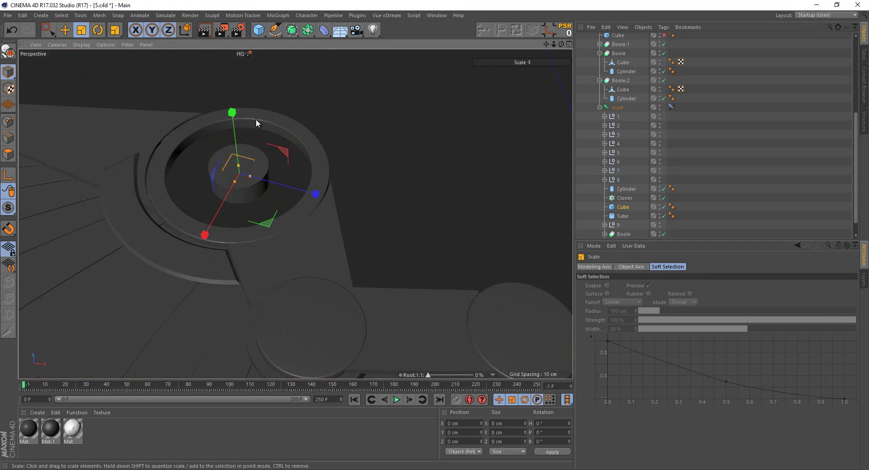
{"action": "key", "text": "0"}
{"action": "left_click_drag", "start_coordinate": [232, 119], "coordinate": [242, 69]}
{"action": "scroll", "coordinate": [229, 118], "scroll_direction": "up", "scroll_amount": 5}
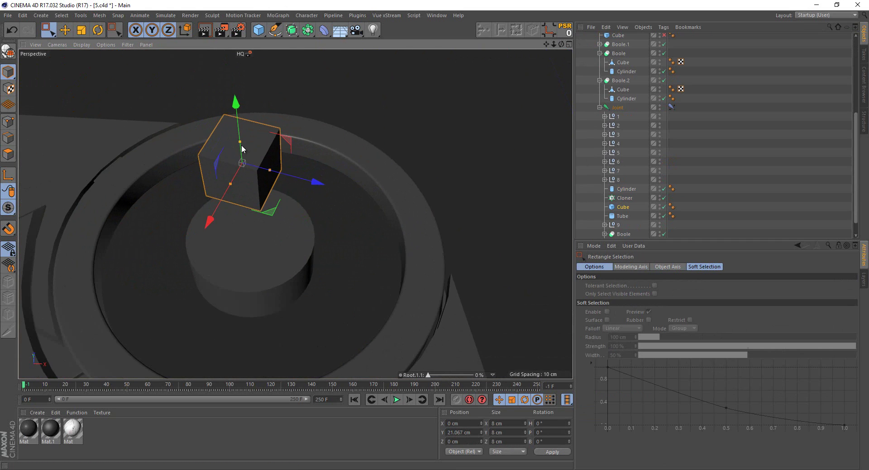
{"action": "mouse_move", "coordinate": [241, 145]}
{"action": "left_mouse_down"}
{"action": "mouse_move", "coordinate": [235, 177]}
{"action": "mouse_move", "coordinate": [404, 205]}
{"action": "left_mouse_up"}
{"action": "scroll", "coordinate": [404, 205], "scroll_direction": "down", "scroll_amount": 3}
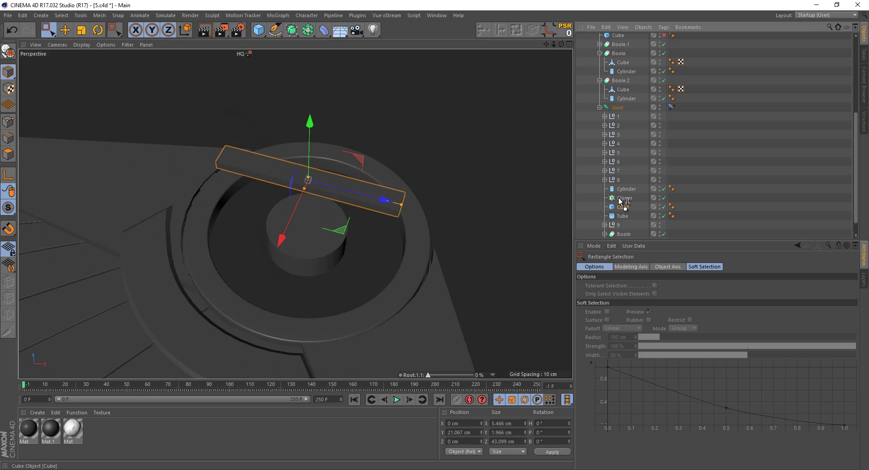
Parent the bar under the Cloner in Radial mode, spread outward and laid flat on XZ
{"action": "left_click_drag", "start_coordinate": [620, 202], "coordinate": [624, 199]}
{"action": "left_click", "coordinate": [625, 286]}
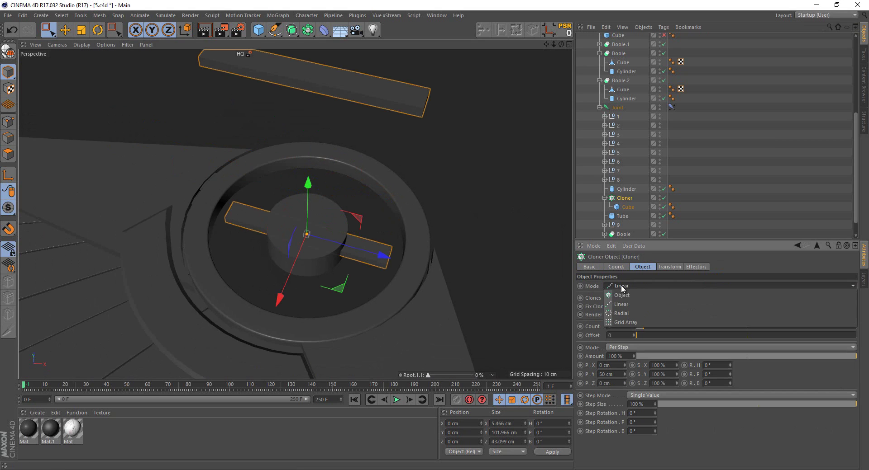
{"action": "left_click", "coordinate": [623, 294]}
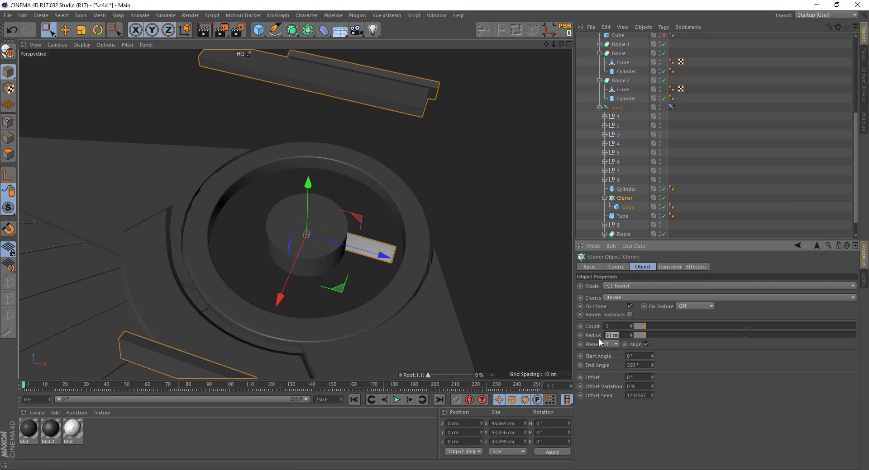
{"action": "type", "text": "0"}
{"action": "left_click_drag", "start_coordinate": [631, 335], "coordinate": [632, 336]}
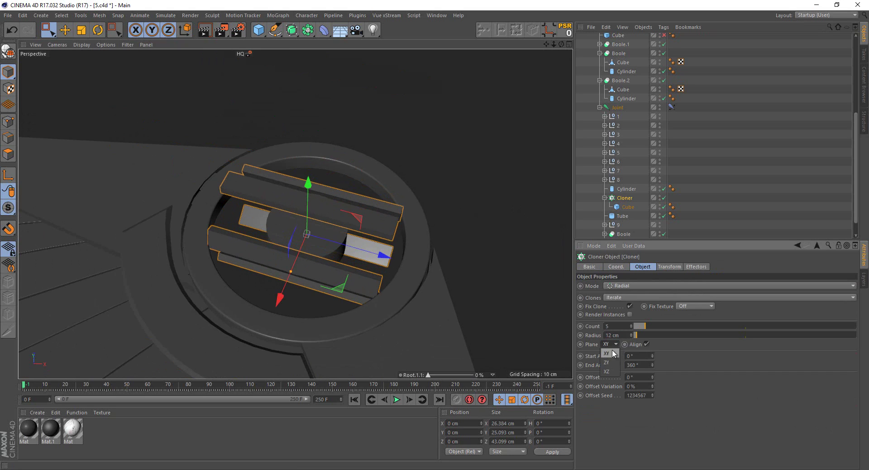
{"action": "left_click", "coordinate": [607, 371]}
{"action": "left_click", "coordinate": [613, 343]}
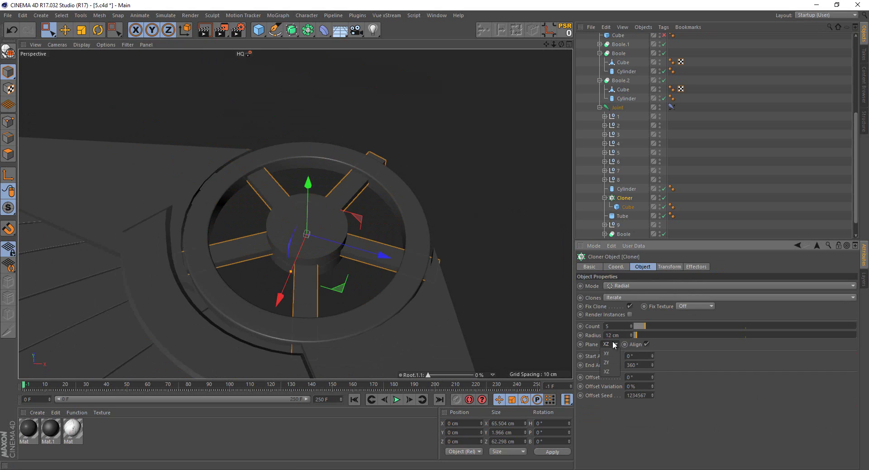
{"action": "scroll", "coordinate": [362, 224], "scroll_direction": "down", "scroll_amount": 3}
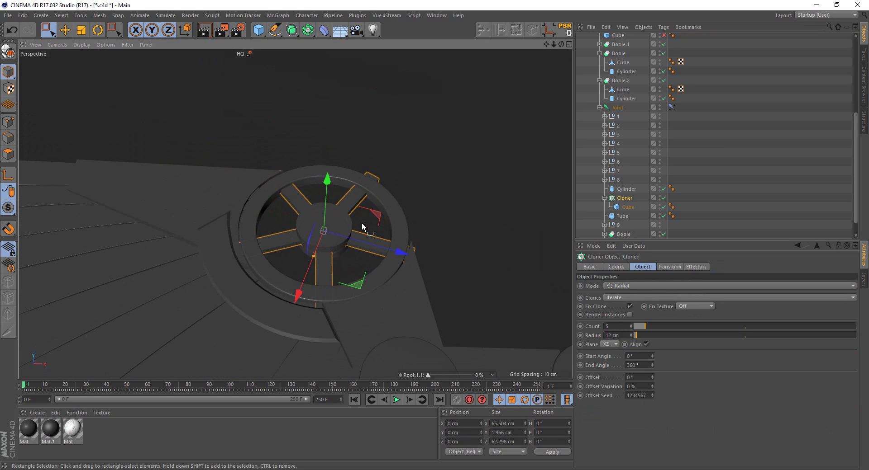
{"action": "scroll", "coordinate": [355, 231], "scroll_direction": "up", "scroll_amount": 2}
Make the spoke cube longer along its depth and thinner
{"action": "left_click", "coordinate": [626, 207]}
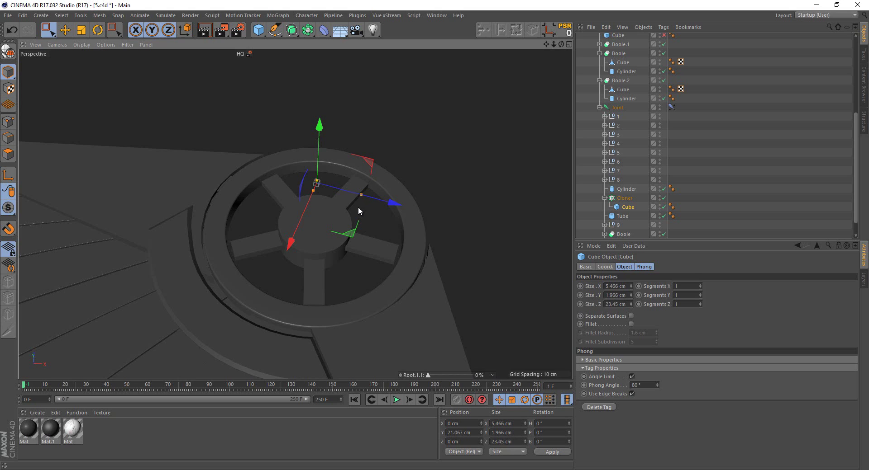
{"action": "left_click_drag", "start_coordinate": [358, 208], "coordinate": [361, 209]}
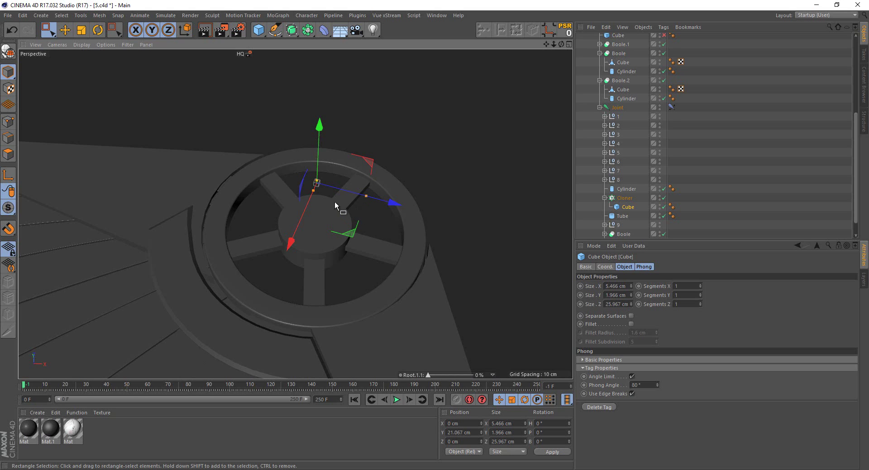
{"action": "scroll", "coordinate": [334, 201], "scroll_direction": "up", "scroll_amount": 2}
{"action": "scroll", "coordinate": [334, 200], "scroll_direction": "up", "scroll_amount": 3}
{"action": "mouse_move", "coordinate": [298, 161]}
{"action": "left_mouse_down"}
{"action": "mouse_move", "coordinate": [424, 196]}
{"action": "mouse_move", "coordinate": [457, 182]}
{"action": "mouse_move", "coordinate": [467, 196]}
{"action": "mouse_move", "coordinate": [452, 211]}
{"action": "left_mouse_up"}
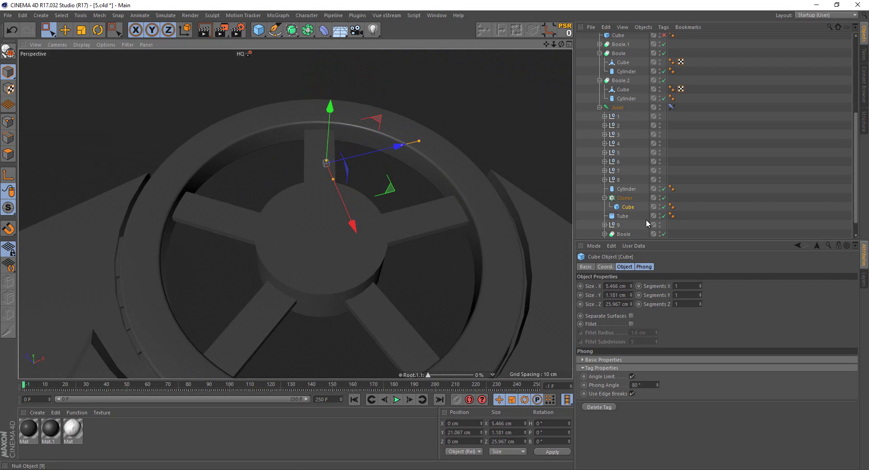
Tilt every cloned blade by setting the Cloner's Transform R.B to 15°
{"action": "left_click", "coordinate": [624, 198]}
{"action": "left_click_drag", "start_coordinate": [631, 324], "coordinate": [632, 308]}
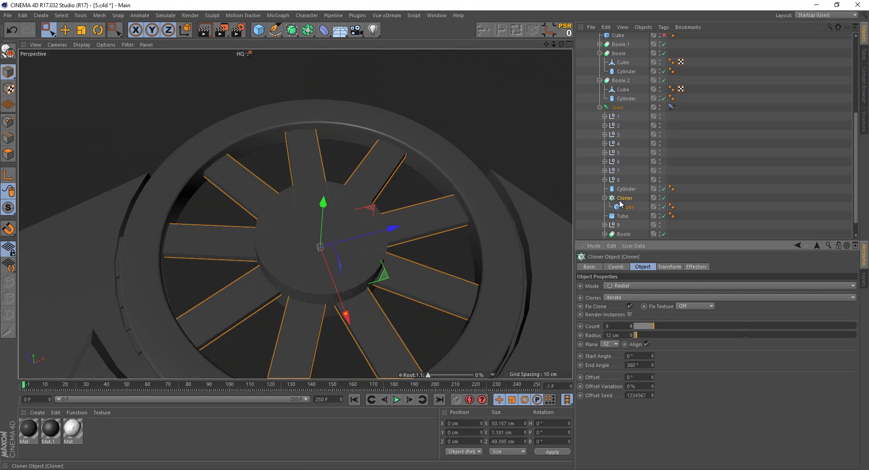
{"action": "left_click", "coordinate": [668, 267]}
{"action": "scroll", "coordinate": [302, 246], "scroll_direction": "up", "scroll_amount": 3}
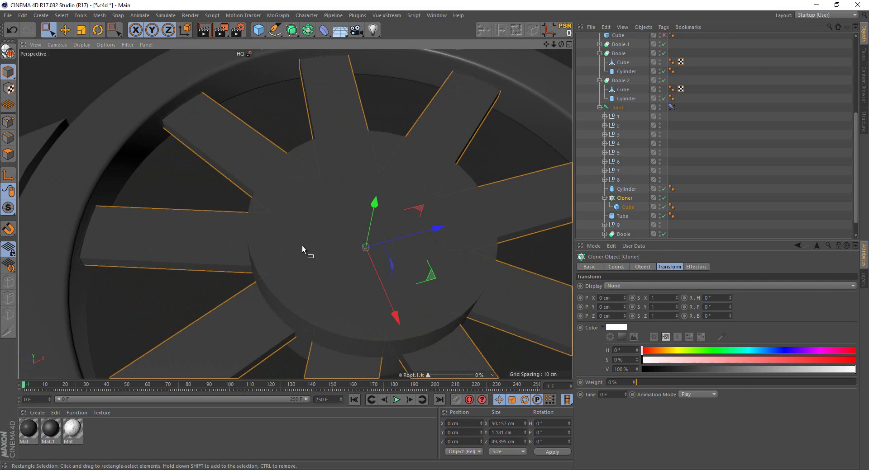
{"action": "left_click_drag", "start_coordinate": [302, 246], "coordinate": [349, 173], "text": "alt"}
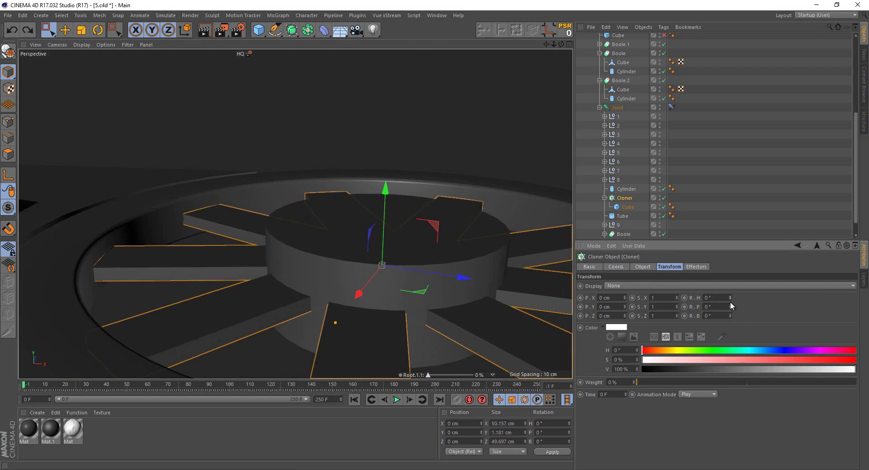
{"action": "left_click", "coordinate": [729, 305]}
{"action": "left_click", "coordinate": [730, 308]}
{"action": "left_click_drag", "start_coordinate": [731, 314], "coordinate": [730, 313]}
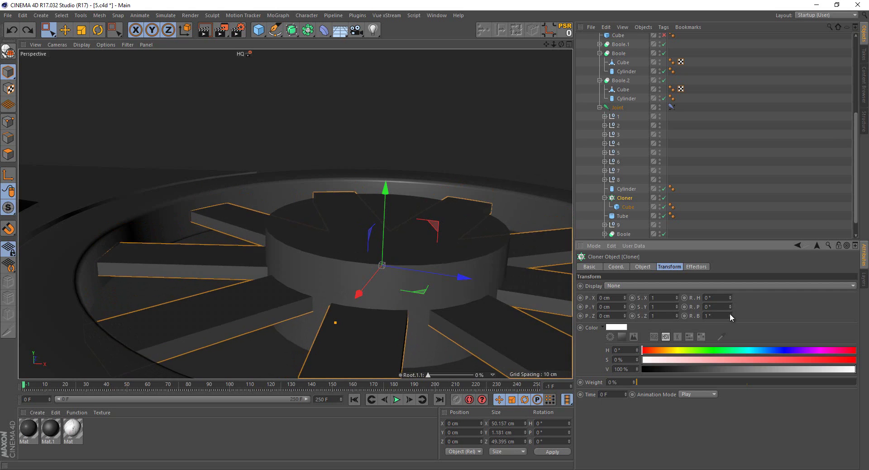
Raise the Cloner count from 9 to 15 blades and view the fan from above
{"action": "left_click", "coordinate": [648, 267]}
{"action": "left_click_drag", "start_coordinate": [631, 330], "coordinate": [632, 317]}
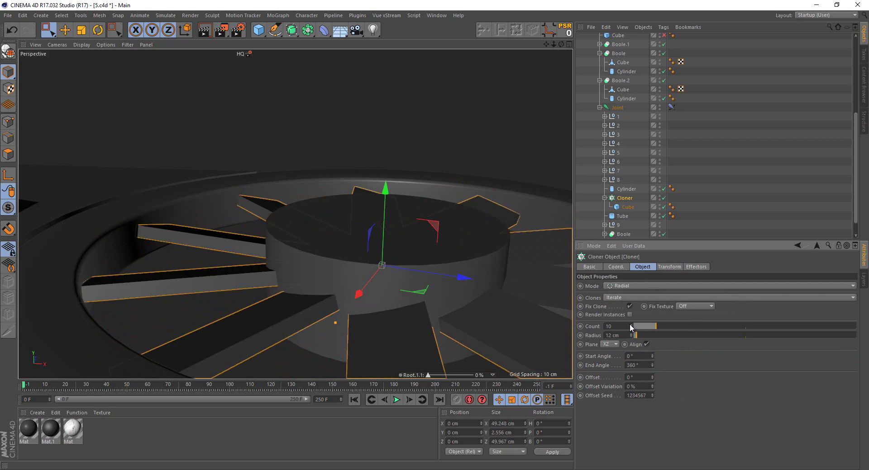
{"action": "scroll", "coordinate": [333, 233], "scroll_direction": "down", "scroll_amount": 3}
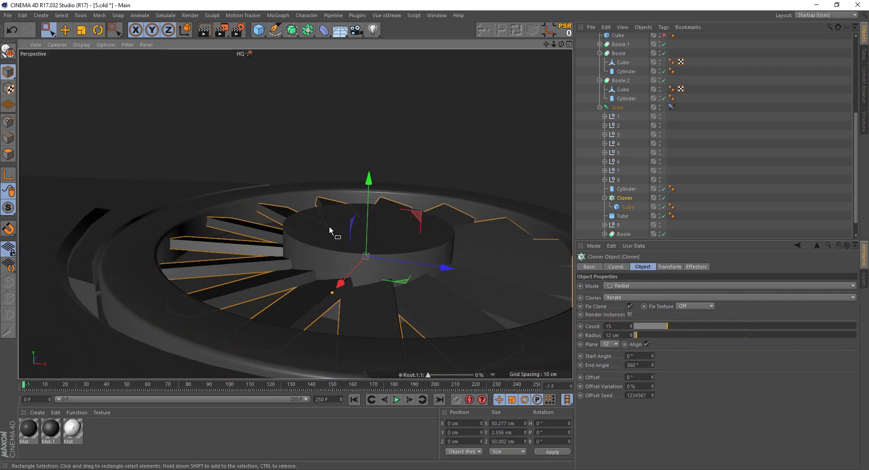
{"action": "scroll", "coordinate": [329, 226], "scroll_direction": "down", "scroll_amount": 2}
{"action": "left_click", "coordinate": [290, 124]}
{"action": "left_click_drag", "start_coordinate": [289, 125], "coordinate": [321, 248], "text": "alt"}
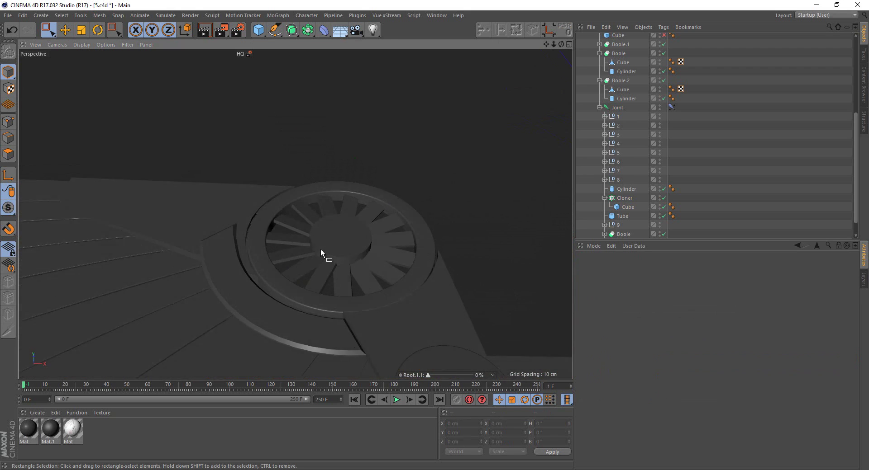
{"action": "scroll", "coordinate": [321, 248], "scroll_direction": "down", "scroll_amount": 2}
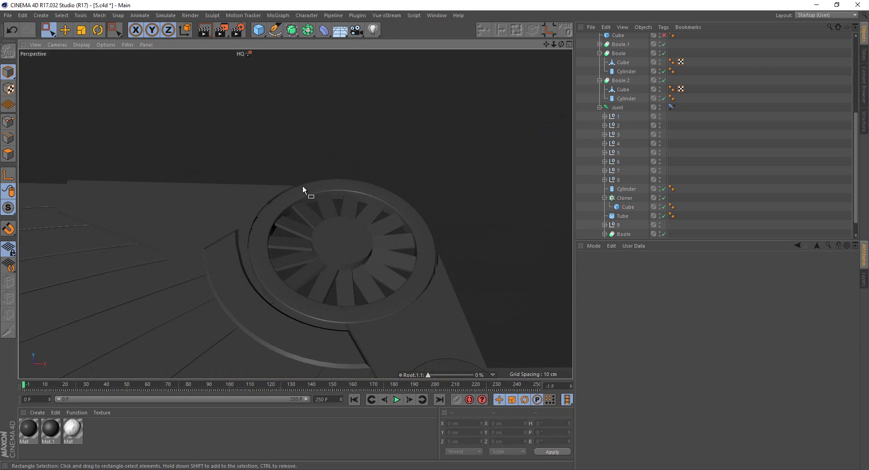
{"action": "scroll", "coordinate": [303, 185], "scroll_direction": "down", "scroll_amount": 3}
{"action": "scroll", "coordinate": [289, 257], "scroll_direction": "down", "scroll_amount": 3}
{"action": "scroll", "coordinate": [248, 153], "scroll_direction": "down", "scroll_amount": 1}
{"action": "mouse_move", "coordinate": [253, 183]}
{"action": "left_mouse_down", "text": "alt"}
{"action": "mouse_move", "coordinate": [263, 246]}
{"action": "mouse_move", "coordinate": [295, 185]}
{"action": "left_mouse_up", "text": "alt"}
{"action": "scroll", "coordinate": [632, 103], "scroll_direction": "up", "scroll_amount": 5}
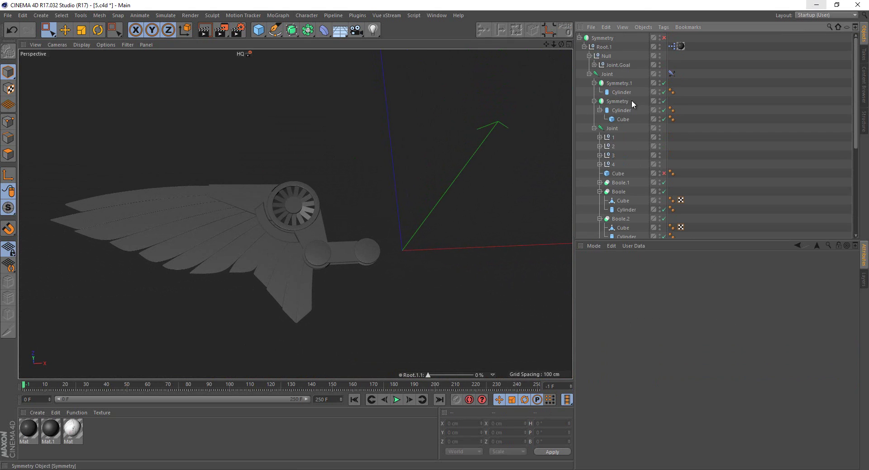
{"action": "left_click", "coordinate": [663, 38]}
{"action": "mouse_move", "coordinate": [417, 191]}
{"action": "left_mouse_down", "text": "alt"}
{"action": "mouse_move", "coordinate": [394, 200]}
{"action": "mouse_move", "coordinate": [410, 183]}
{"action": "mouse_move", "coordinate": [392, 204]}
{"action": "left_mouse_up", "text": "alt"}
{"action": "key", "text": "ctrl+z"}
{"action": "scroll", "coordinate": [315, 203], "scroll_direction": "up", "scroll_amount": 2}
{"action": "scroll", "coordinate": [314, 205], "scroll_direction": "up", "scroll_amount": 2}
{"action": "scroll", "coordinate": [299, 193], "scroll_direction": "up", "scroll_amount": 2}
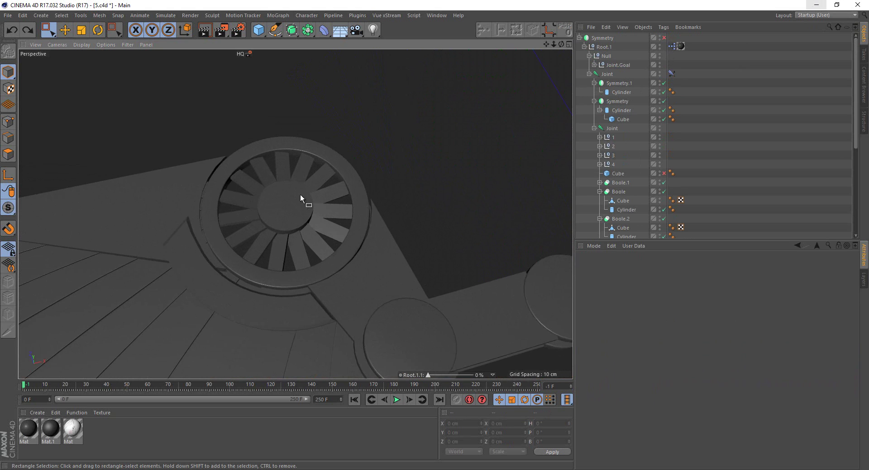
{"action": "scroll", "coordinate": [282, 139], "scroll_direction": "up", "scroll_amount": 2}
{"action": "left_click_drag", "start_coordinate": [282, 139], "coordinate": [251, 167], "text": "alt"}
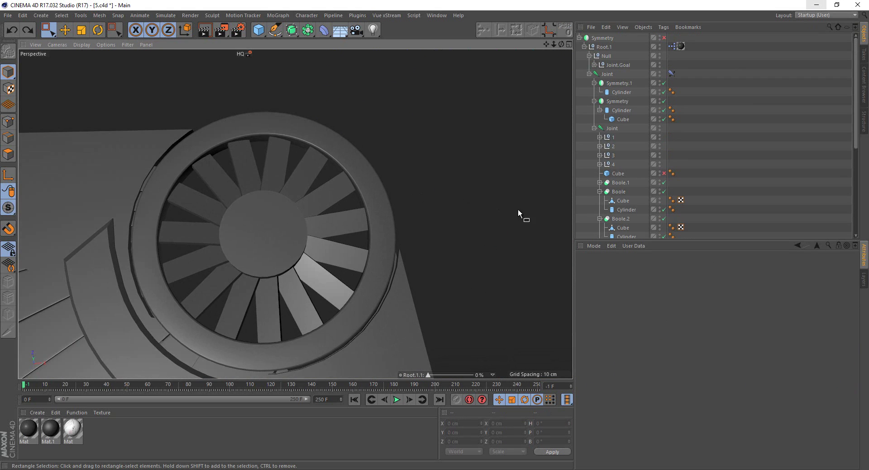
{"action": "scroll", "coordinate": [626, 209], "scroll_direction": "down", "scroll_amount": 5}
{"action": "scroll", "coordinate": [625, 206], "scroll_direction": "down", "scroll_amount": 3}
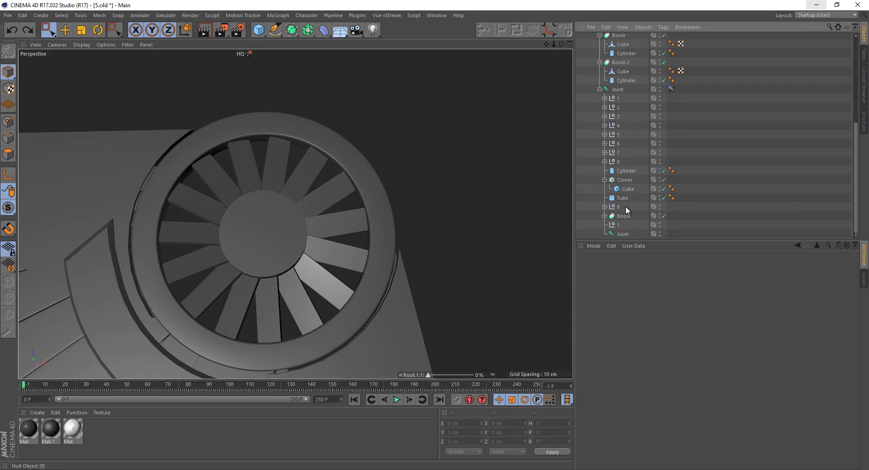
{"action": "left_click", "coordinate": [625, 190]}
Make the blade cube editable and scale its end points inward to taper it
{"action": "left_click", "coordinate": [8, 51]}
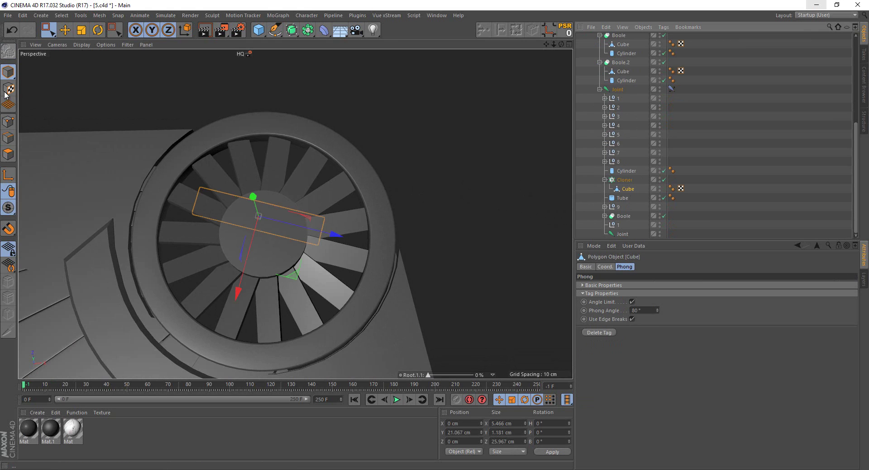
{"action": "left_click", "coordinate": [8, 121]}
{"action": "left_click_drag", "start_coordinate": [292, 239], "coordinate": [362, 278]}
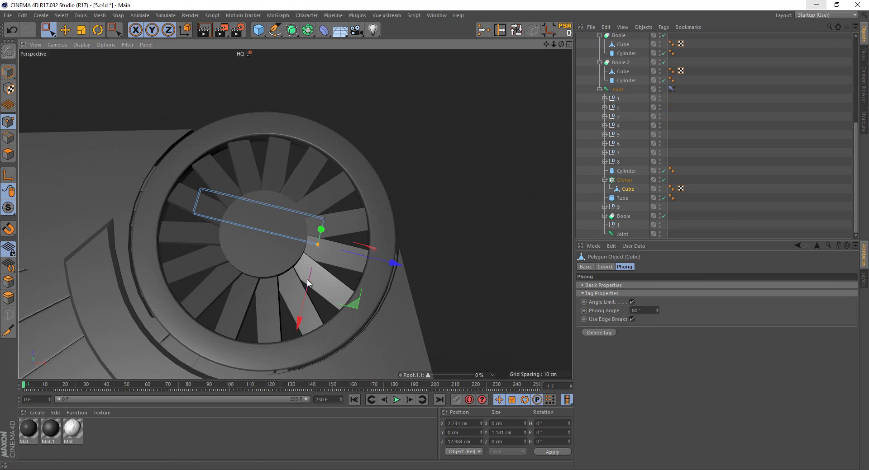
{"action": "left_click_drag", "start_coordinate": [305, 299], "coordinate": [315, 284]}
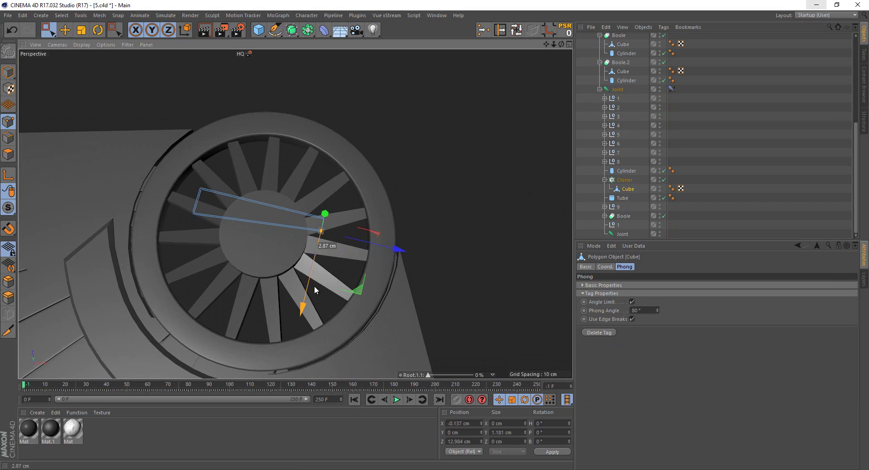
{"action": "key", "text": "ctrl+z"}
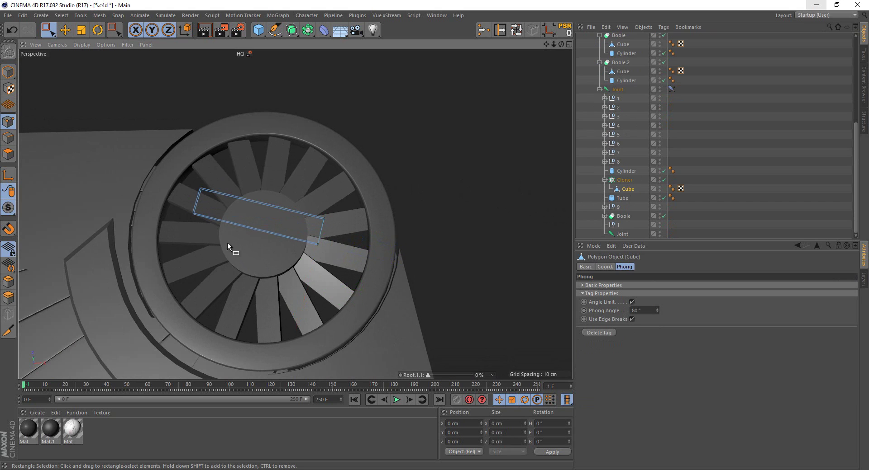
{"action": "left_click", "coordinate": [81, 30]}
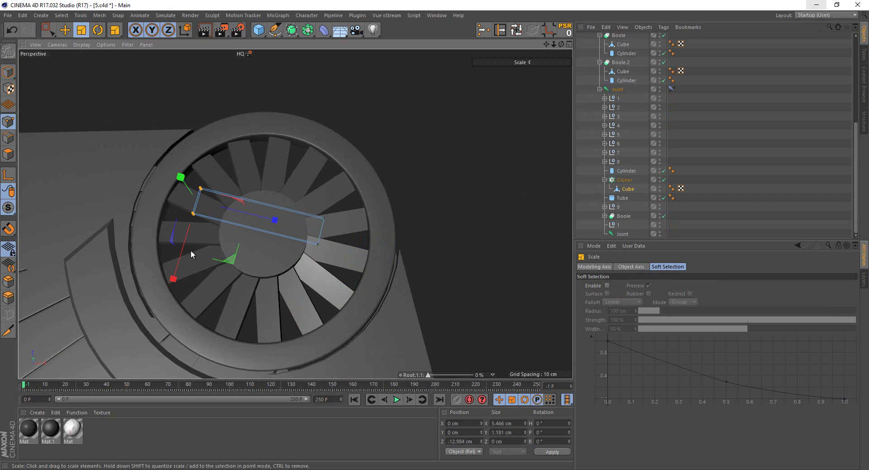
{"action": "mouse_move", "coordinate": [175, 278]}
{"action": "left_mouse_down"}
{"action": "mouse_move", "coordinate": [205, 225]}
{"action": "mouse_move", "coordinate": [225, 227]}
{"action": "left_mouse_up"}
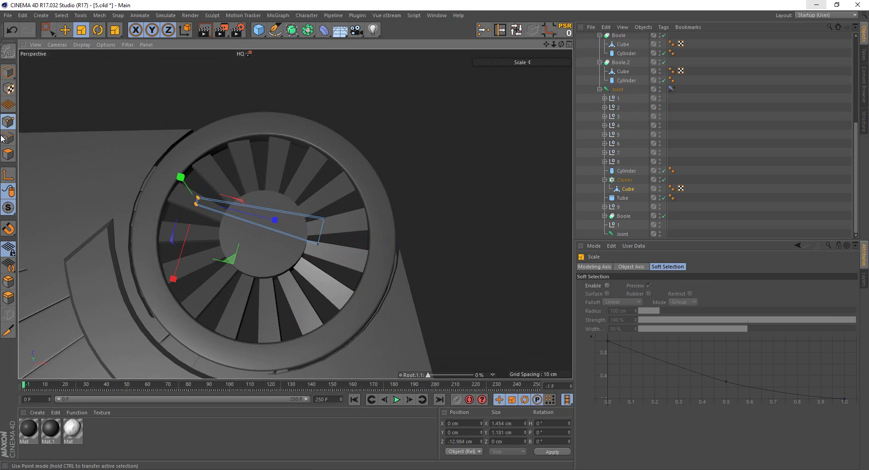
Select the blade's outer edge and shift a corner point to reshape the end
{"action": "left_click", "coordinate": [48, 30]}
{"action": "left_click", "coordinate": [8, 138]}
{"action": "mouse_move", "coordinate": [297, 191]}
{"action": "left_mouse_down"}
{"action": "mouse_move", "coordinate": [347, 234]}
{"action": "mouse_move", "coordinate": [378, 238]}
{"action": "left_mouse_up"}
{"action": "left_click", "coordinate": [8, 122]}
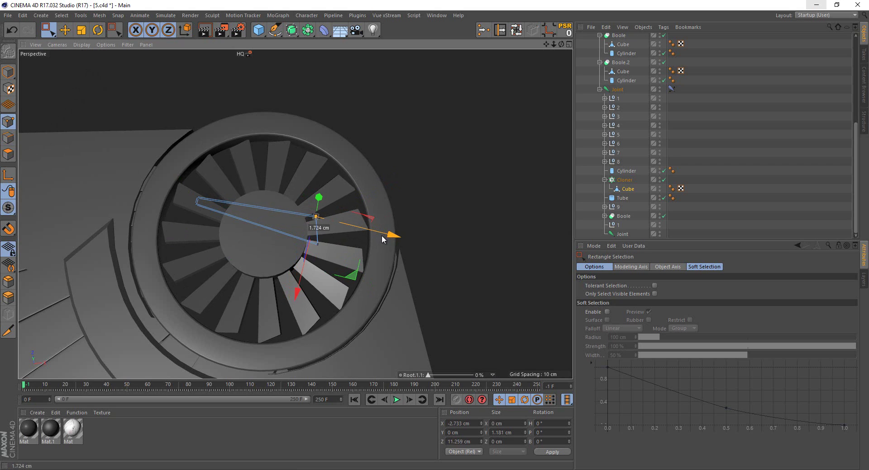
{"action": "left_click_drag", "start_coordinate": [382, 238], "coordinate": [388, 236]}
{"action": "left_click", "coordinate": [11, 141]}
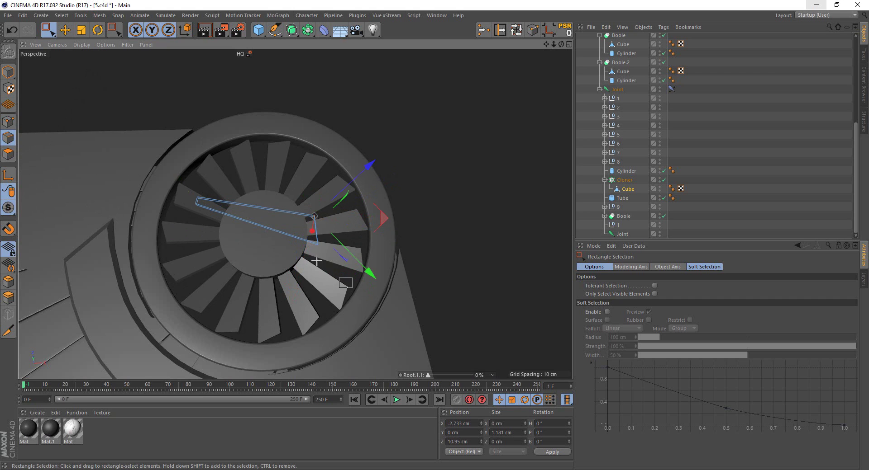
{"action": "scroll", "coordinate": [294, 233], "scroll_direction": "up", "scroll_amount": 2}
Chamfer the selected edge with about 2.2 cm offset and 4 subdivisions
{"action": "left_click", "coordinate": [8, 282]}
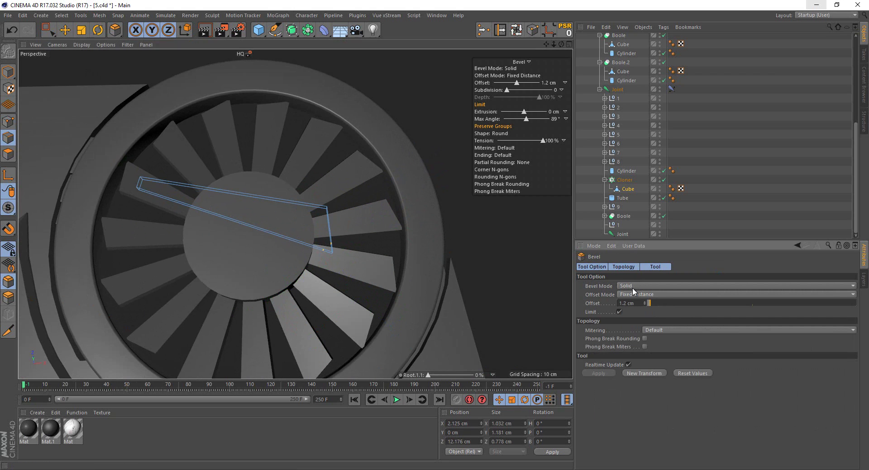
{"action": "left_click", "coordinate": [633, 286]}
{"action": "left_click", "coordinate": [630, 299]}
{"action": "left_click_drag", "start_coordinate": [302, 292], "coordinate": [432, 235]}
{"action": "left_click", "coordinate": [645, 311]}
{"action": "left_click", "coordinate": [645, 311]}
{"action": "left_click", "coordinate": [644, 312]}
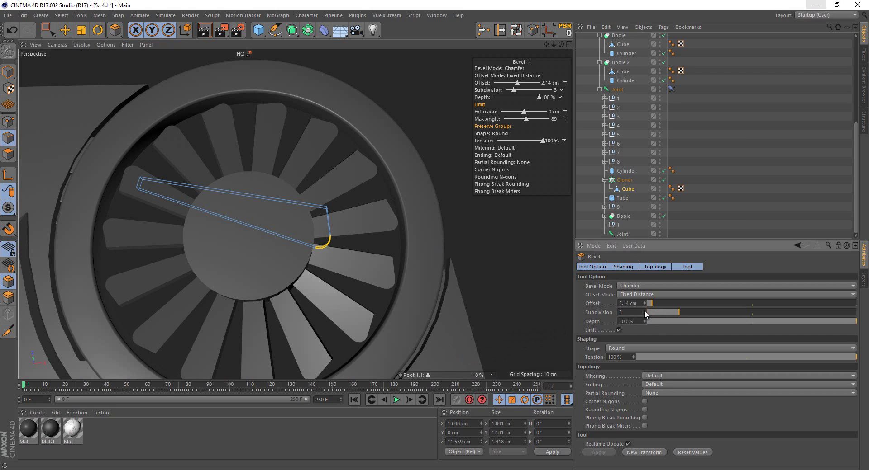
{"action": "left_click", "coordinate": [644, 311]}
{"action": "left_click_drag", "start_coordinate": [436, 235], "coordinate": [436, 235]}
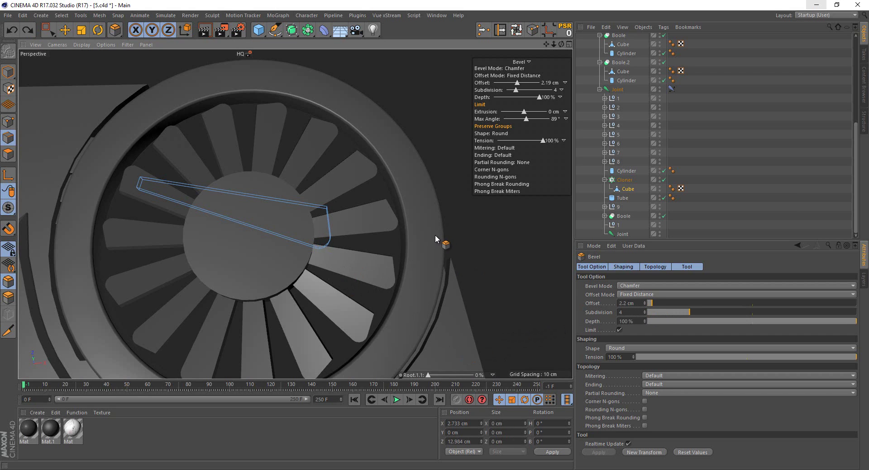
{"action": "scroll", "coordinate": [340, 224], "scroll_direction": "down", "scroll_amount": 3}
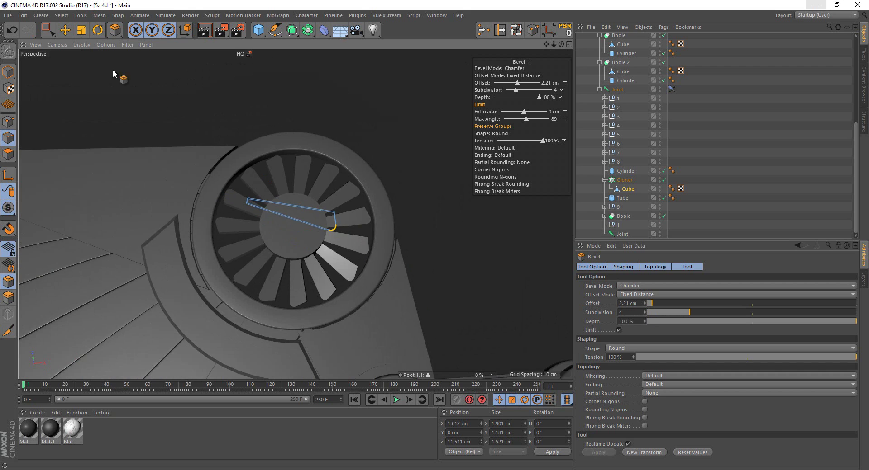
{"action": "left_click", "coordinate": [46, 30]}
{"action": "left_click", "coordinate": [8, 72]}
{"action": "left_click", "coordinate": [153, 110]}
Shift the blade's points sideways and pull its inner points in to shorten it
{"action": "scroll", "coordinate": [347, 149], "scroll_direction": "down", "scroll_amount": 3}
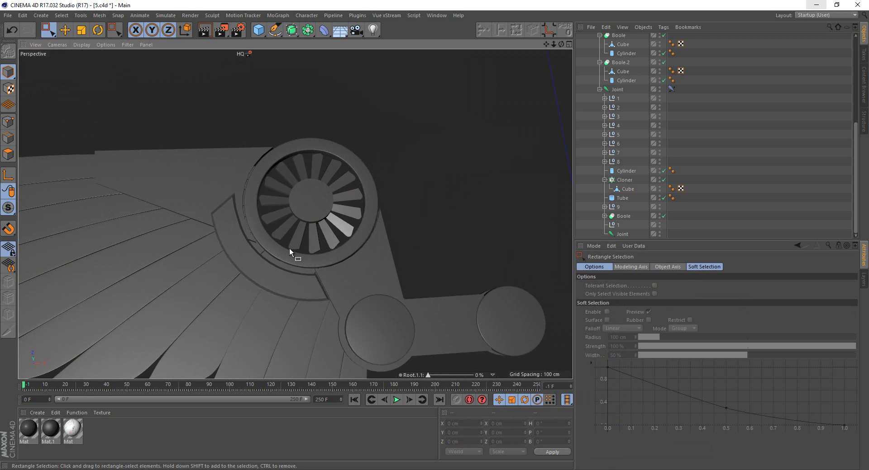
{"action": "scroll", "coordinate": [299, 237], "scroll_direction": "up", "scroll_amount": 2}
{"action": "scroll", "coordinate": [388, 187], "scroll_direction": "up", "scroll_amount": 2}
{"action": "scroll", "coordinate": [398, 195], "scroll_direction": "up", "scroll_amount": 2}
{"action": "left_click", "coordinate": [406, 206]}
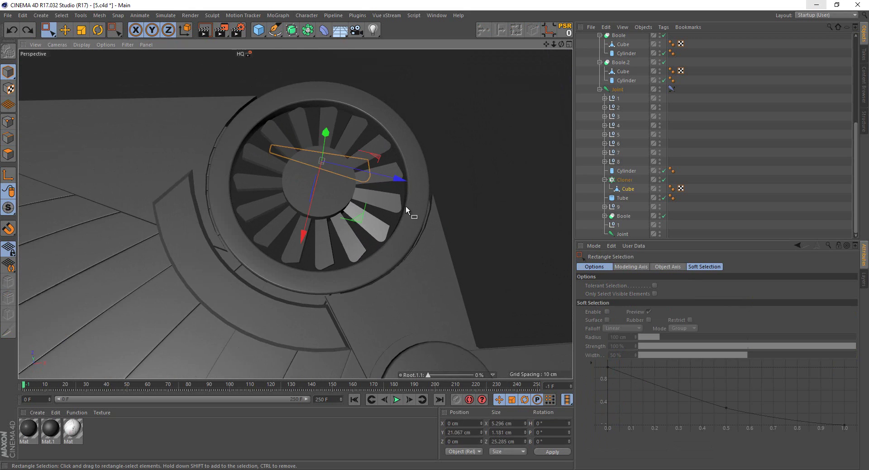
{"action": "scroll", "coordinate": [405, 206], "scroll_direction": "down", "scroll_amount": 1}
{"action": "left_click", "coordinate": [8, 122]}
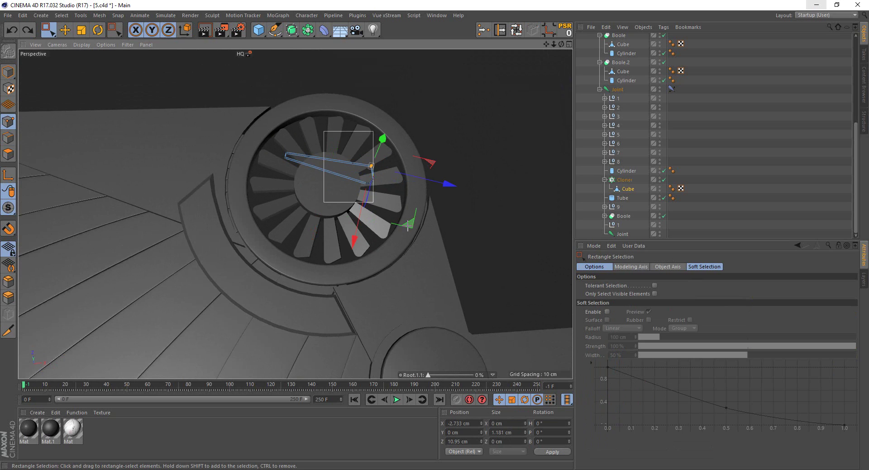
{"action": "left_click_drag", "start_coordinate": [373, 203], "coordinate": [425, 194]}
{"action": "mouse_move", "coordinate": [276, 135]}
{"action": "left_mouse_down"}
{"action": "mouse_move", "coordinate": [300, 165]}
{"action": "mouse_move", "coordinate": [347, 171]}
{"action": "left_mouse_up"}
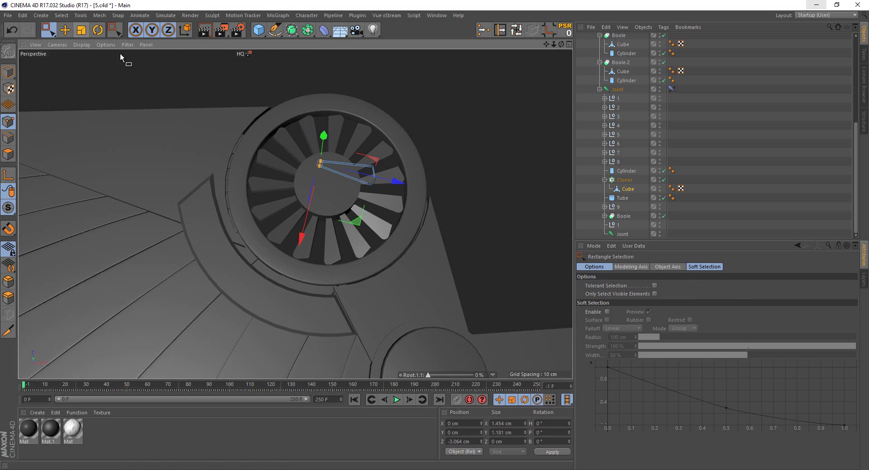
{"action": "scroll", "coordinate": [273, 110], "scroll_direction": "up", "scroll_amount": 3}
Widen the blade about 1.9 times to roughly 2.97 cm and raise the Cloner count to 27
{"action": "key", "text": "t"}
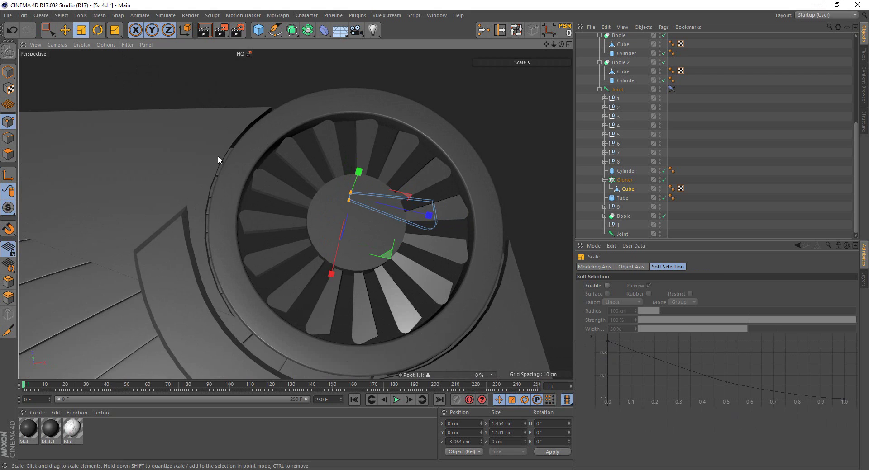
{"action": "mouse_move", "coordinate": [331, 274]}
{"action": "left_mouse_down"}
{"action": "mouse_move", "coordinate": [332, 365]}
{"action": "mouse_move", "coordinate": [453, 272]}
{"action": "left_mouse_up"}
{"action": "left_click", "coordinate": [623, 180]}
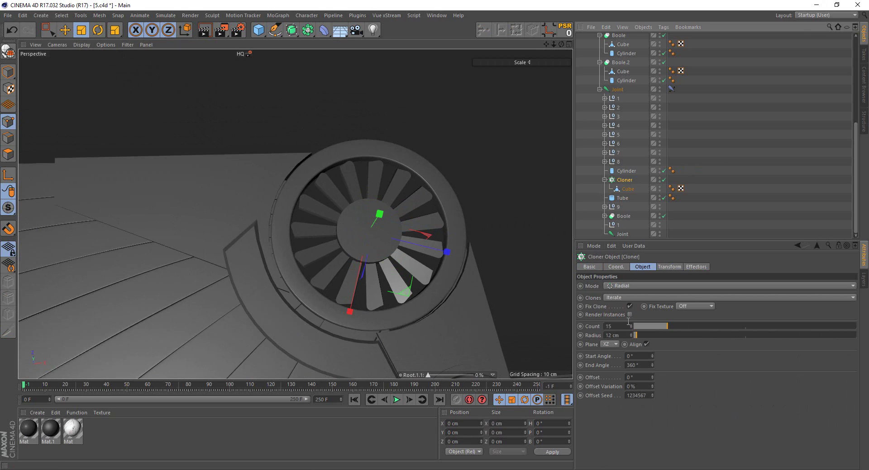
{"action": "left_click_drag", "start_coordinate": [630, 326], "coordinate": [630, 324]}
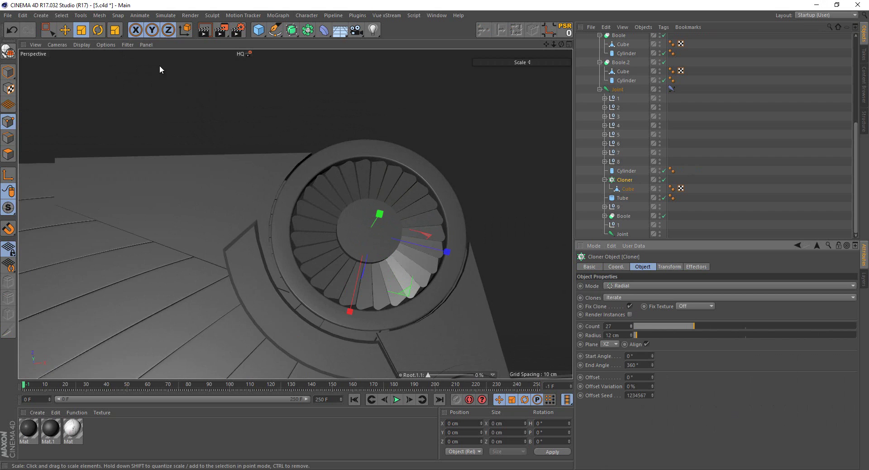
{"action": "left_click", "coordinate": [48, 30]}
Select the centre hub cylinder and flatten its height to 3.236 cm
{"action": "left_click", "coordinate": [8, 72]}
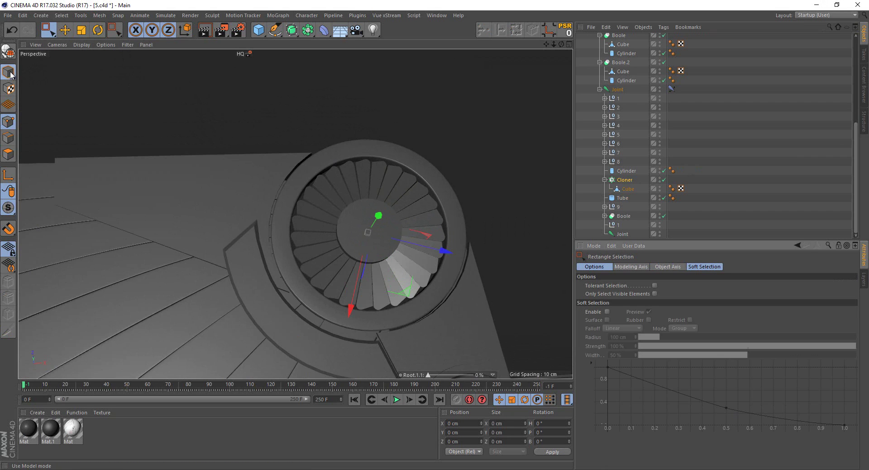
{"action": "left_click", "coordinate": [321, 91]}
{"action": "scroll", "coordinate": [360, 165], "scroll_direction": "down", "scroll_amount": 3}
{"action": "scroll", "coordinate": [360, 169], "scroll_direction": "down", "scroll_amount": 2}
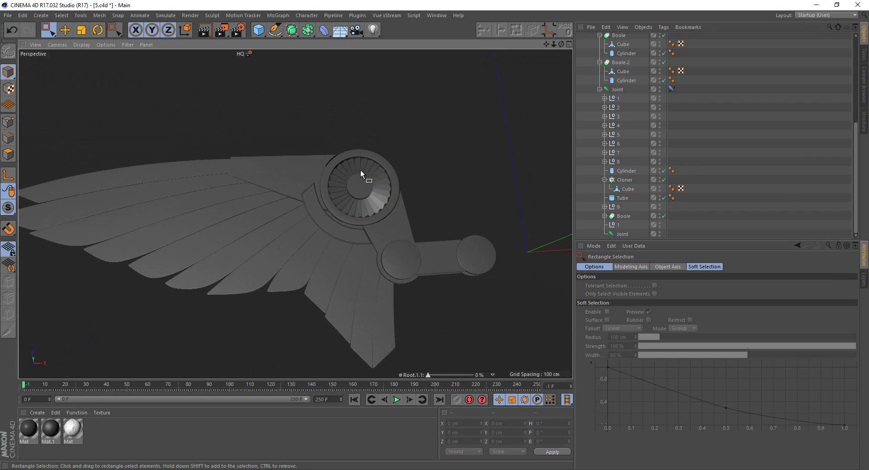
{"action": "scroll", "coordinate": [339, 178], "scroll_direction": "down", "scroll_amount": 2}
{"action": "left_click_drag", "start_coordinate": [333, 183], "coordinate": [343, 156], "text": "alt"}
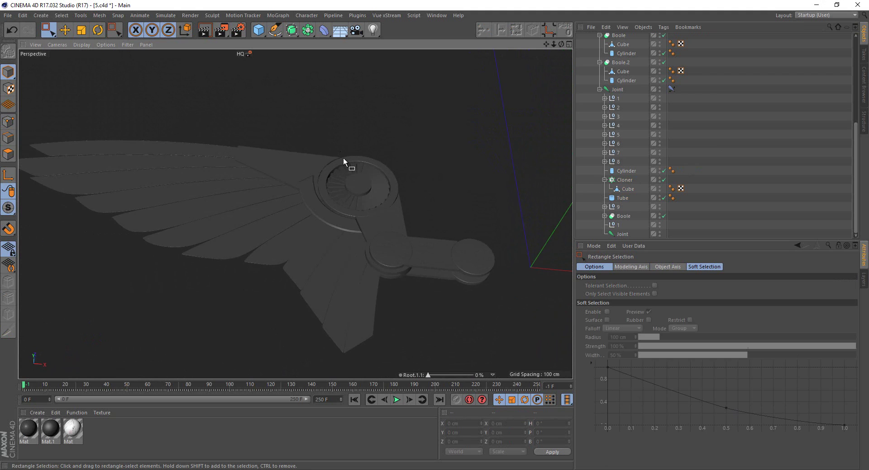
{"action": "scroll", "coordinate": [357, 183], "scroll_direction": "up", "scroll_amount": 3}
{"action": "scroll", "coordinate": [357, 182], "scroll_direction": "up", "scroll_amount": 2}
{"action": "scroll", "coordinate": [362, 188], "scroll_direction": "up", "scroll_amount": 2}
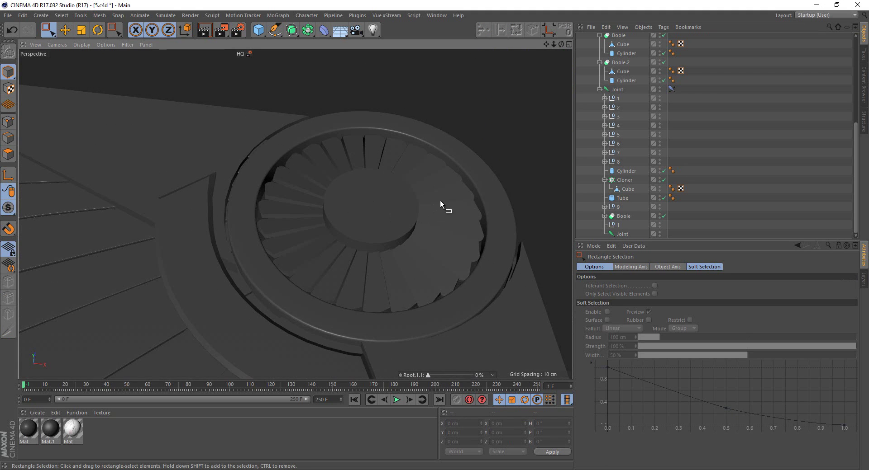
{"action": "left_click", "coordinate": [626, 171]}
{"action": "scroll", "coordinate": [378, 225], "scroll_direction": "up", "scroll_amount": 3}
{"action": "scroll", "coordinate": [368, 202], "scroll_direction": "up", "scroll_amount": 2}
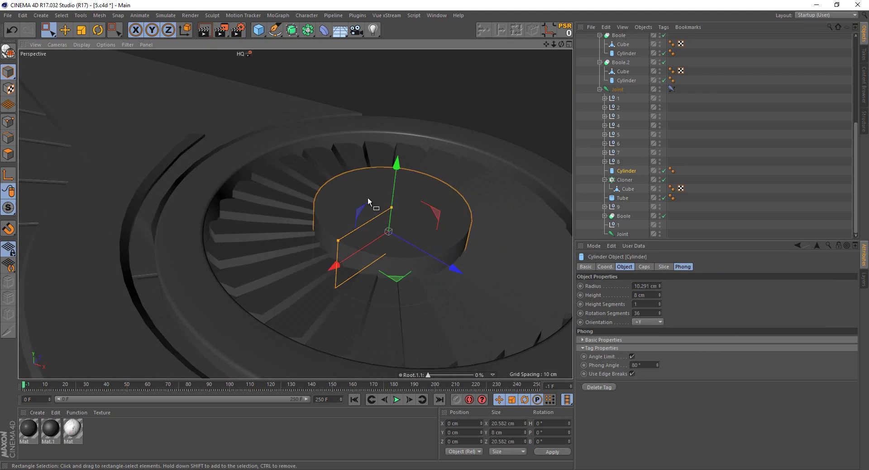
{"action": "left_click_drag", "start_coordinate": [391, 207], "coordinate": [390, 225]}
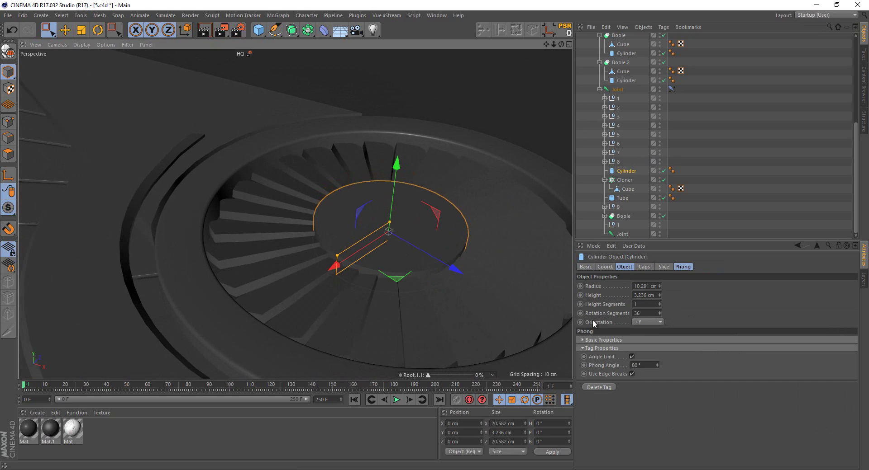
Enable the hub's cap fillet and reduce its radius from 1.616 cm to 0.374 cm
{"action": "left_click", "coordinate": [643, 267]}
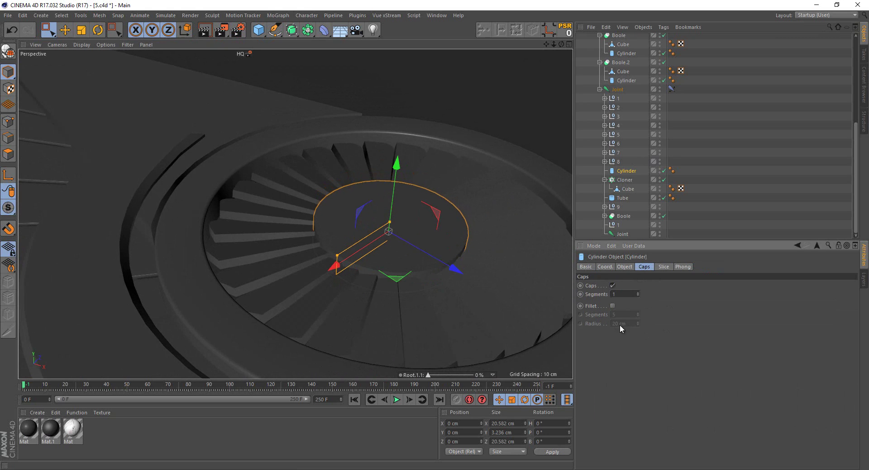
{"action": "left_click", "coordinate": [613, 307]}
{"action": "scroll", "coordinate": [498, 306], "scroll_direction": "up", "scroll_amount": 2}
{"action": "scroll", "coordinate": [498, 306], "scroll_direction": "up", "scroll_amount": 2}
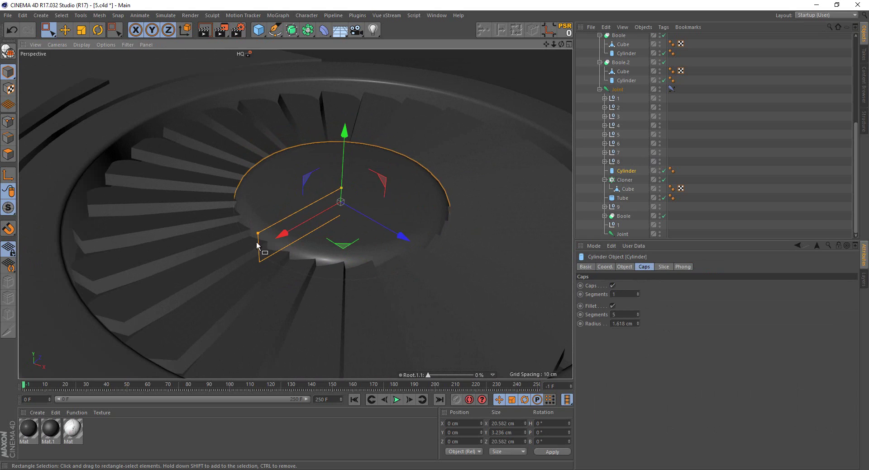
{"action": "left_click_drag", "start_coordinate": [259, 243], "coordinate": [264, 239]}
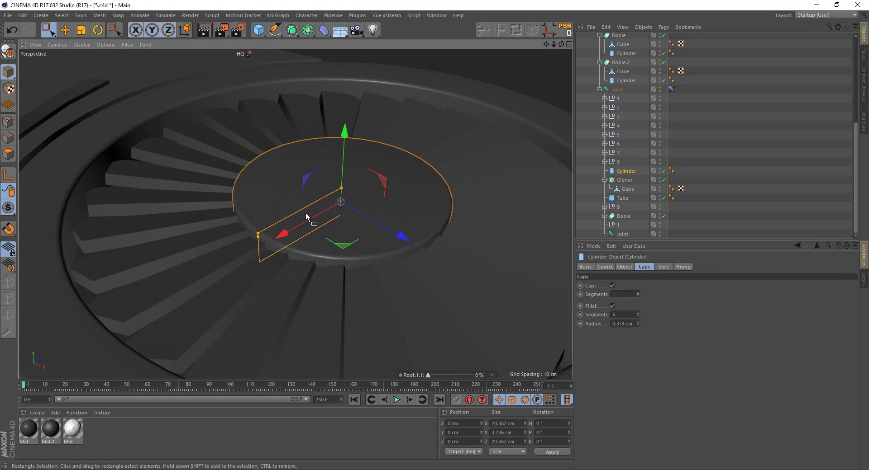
{"action": "scroll", "coordinate": [452, 205], "scroll_direction": "down", "scroll_amount": 2}
{"action": "scroll", "coordinate": [328, 243], "scroll_direction": "down", "scroll_amount": 2}
{"action": "scroll", "coordinate": [416, 135], "scroll_direction": "down", "scroll_amount": 2}
{"action": "left_click", "coordinate": [416, 136]}
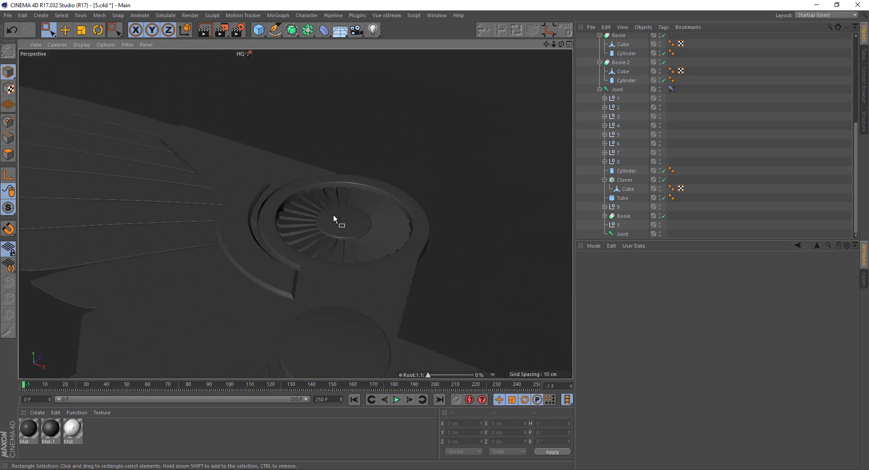
{"action": "mouse_move", "coordinate": [333, 213]}
{"action": "left_mouse_down", "text": "alt"}
{"action": "mouse_move", "coordinate": [227, 155]}
{"action": "mouse_move", "coordinate": [221, 116]}
{"action": "mouse_move", "coordinate": [216, 172]}
{"action": "mouse_move", "coordinate": [255, 214]}
{"action": "left_mouse_up", "text": "alt"}
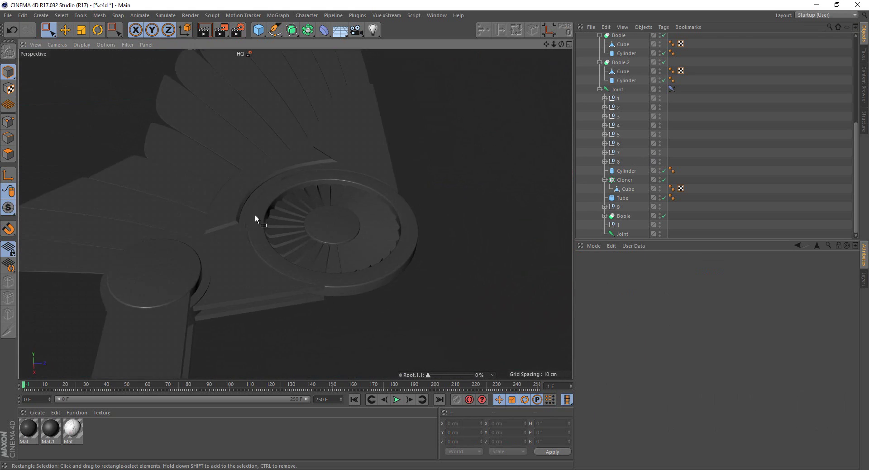
{"action": "left_click", "coordinate": [623, 198]}
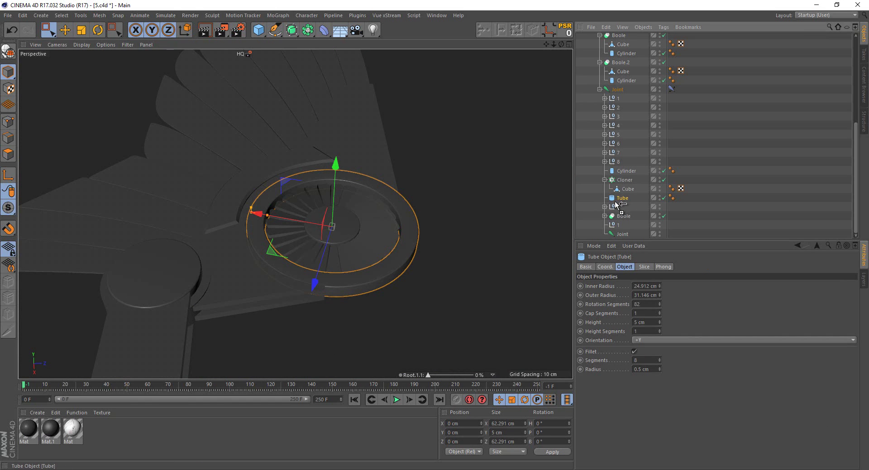
Duplicate the ring Tube as Tube.1 with Fillet turned off, raised above the hub
{"action": "left_click_drag", "start_coordinate": [620, 180], "coordinate": [620, 181], "text": "ctrl"}
{"action": "scroll", "coordinate": [361, 235], "scroll_direction": "up", "scroll_amount": 2}
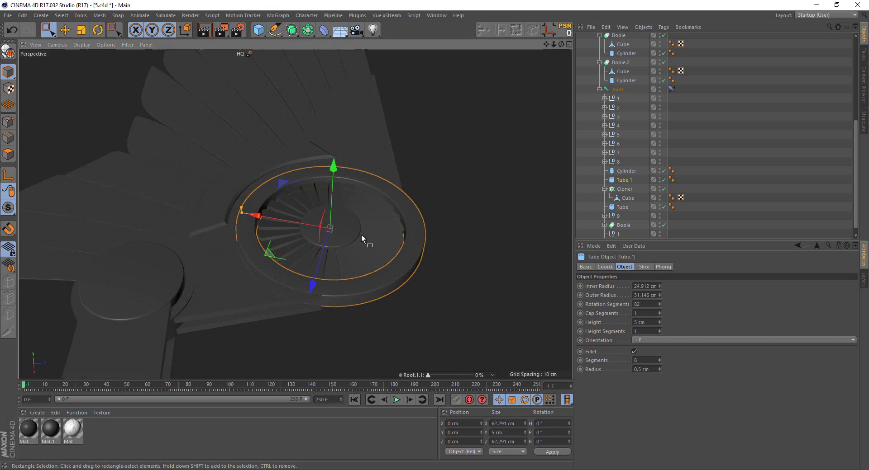
{"action": "scroll", "coordinate": [361, 235], "scroll_direction": "up", "scroll_amount": 2}
{"action": "left_click", "coordinate": [634, 352]}
{"action": "scroll", "coordinate": [304, 229], "scroll_direction": "up", "scroll_amount": 1}
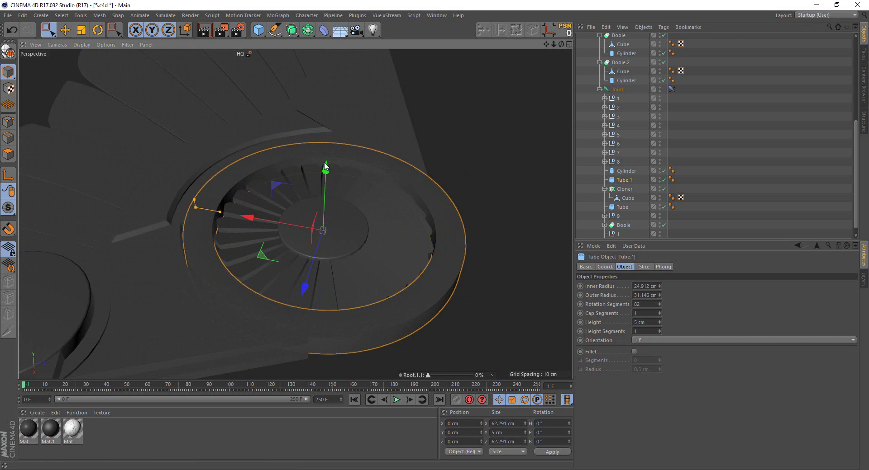
{"action": "left_click_drag", "start_coordinate": [328, 178], "coordinate": [329, 141]}
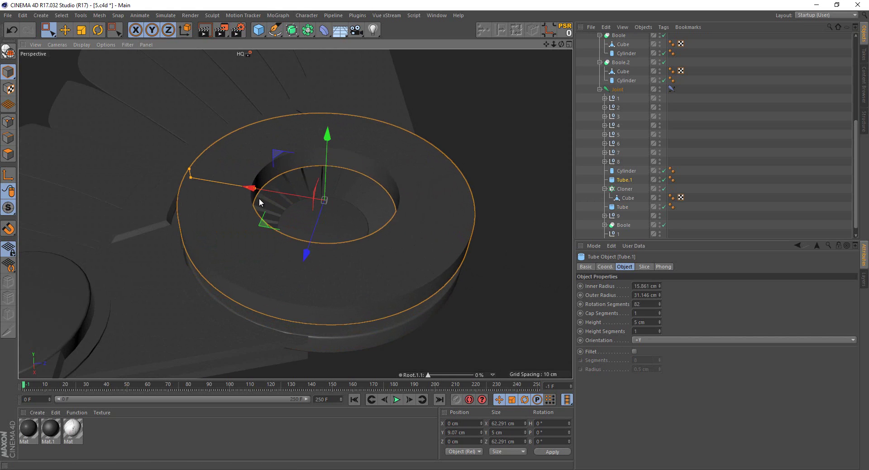
Shrink Tube.1's inner and outer radii and set its height to 1 cm
{"action": "left_click_drag", "start_coordinate": [216, 184], "coordinate": [273, 205]}
{"action": "mouse_move", "coordinate": [206, 187]}
{"action": "left_mouse_down"}
{"action": "mouse_move", "coordinate": [282, 197]}
{"action": "mouse_move", "coordinate": [284, 190]}
{"action": "left_mouse_up"}
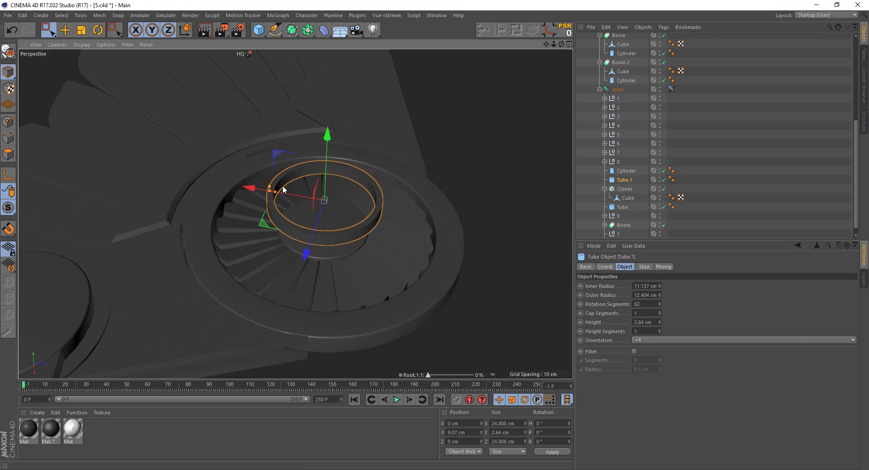
{"action": "type", "text": "1"}
{"action": "key", "text": "Return"}
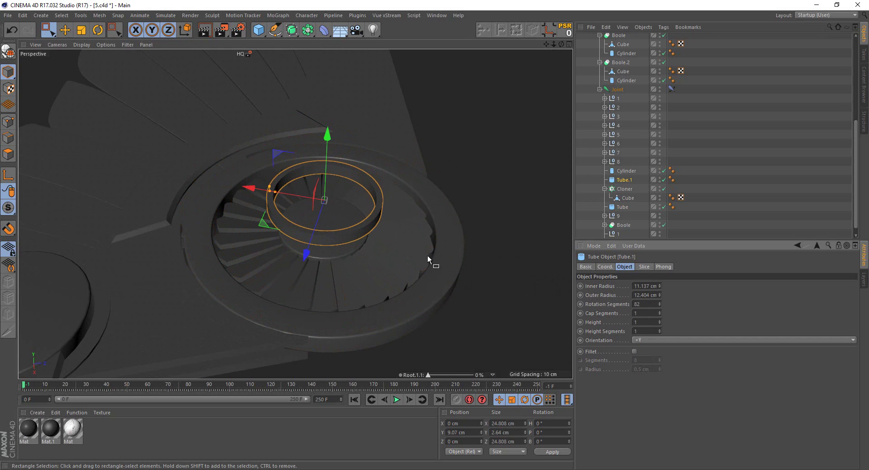
Lower Tube.1 onto the hub, checking its position in the front view
{"action": "mouse_move", "coordinate": [428, 258]}
{"action": "left_mouse_down", "text": "alt"}
{"action": "mouse_move", "coordinate": [231, 180]}
{"action": "mouse_move", "coordinate": [217, 190]}
{"action": "left_mouse_up", "text": "alt"}
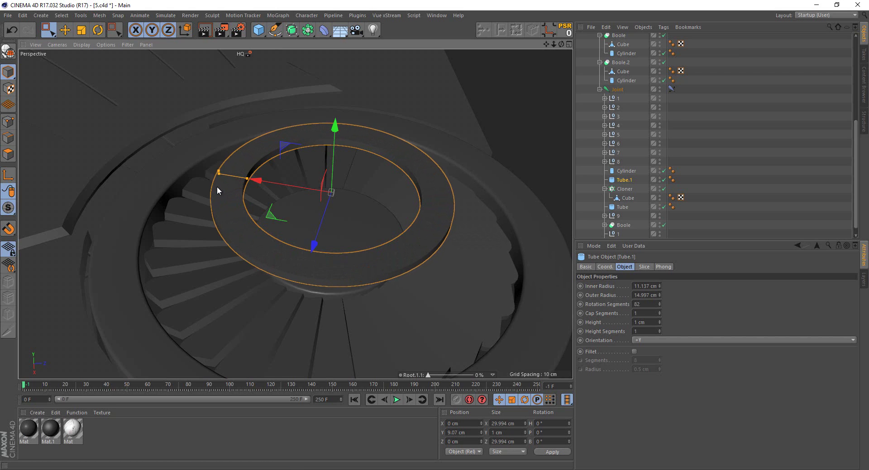
{"action": "mouse_move", "coordinate": [332, 134]}
{"action": "left_mouse_down"}
{"action": "mouse_move", "coordinate": [334, 176]}
{"action": "mouse_move", "coordinate": [352, 183]}
{"action": "mouse_move", "coordinate": [316, 226]}
{"action": "mouse_move", "coordinate": [352, 165]}
{"action": "mouse_move", "coordinate": [311, 119]}
{"action": "mouse_move", "coordinate": [291, 129]}
{"action": "mouse_move", "coordinate": [316, 127]}
{"action": "left_mouse_up"}
{"action": "middle_click", "coordinate": [503, 269]}
{"action": "middle_click", "coordinate": [463, 309]}
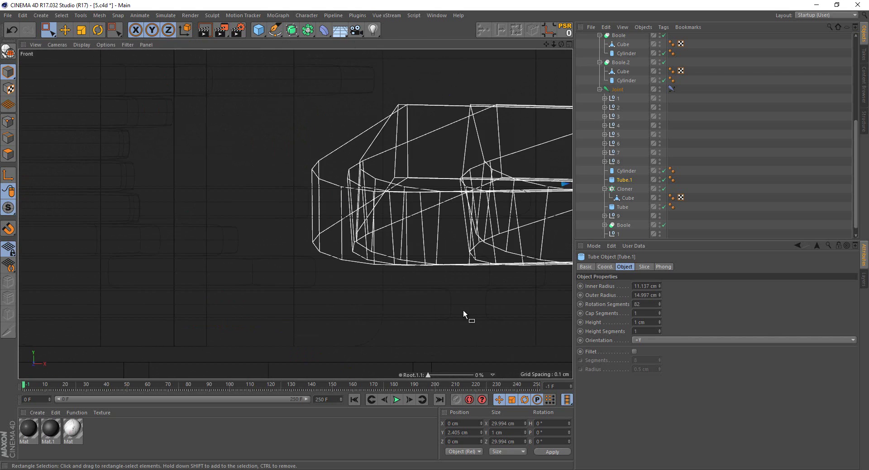
{"action": "scroll", "coordinate": [72, 277], "scroll_direction": "down", "scroll_amount": 5}
{"action": "scroll", "coordinate": [366, 246], "scroll_direction": "up", "scroll_amount": 2}
{"action": "scroll", "coordinate": [419, 219], "scroll_direction": "up", "scroll_amount": 2}
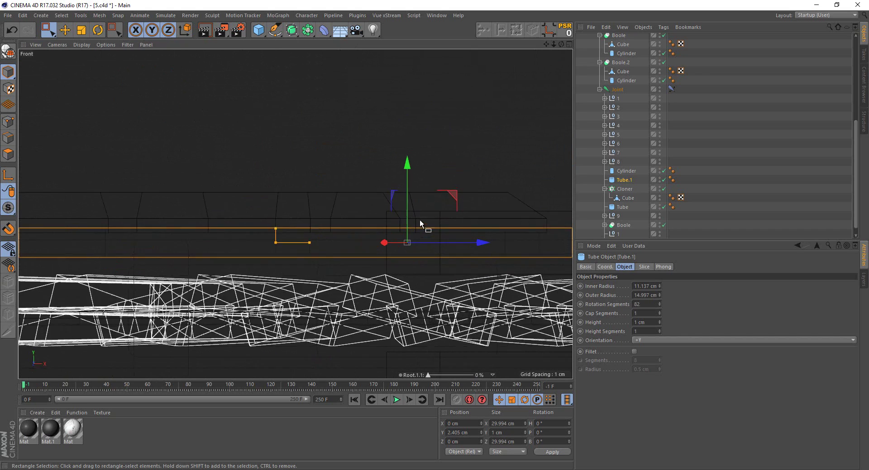
{"action": "scroll", "coordinate": [331, 202], "scroll_direction": "down", "scroll_amount": 1}
{"action": "scroll", "coordinate": [332, 203], "scroll_direction": "down", "scroll_amount": 2}
{"action": "scroll", "coordinate": [362, 208], "scroll_direction": "up", "scroll_amount": 3}
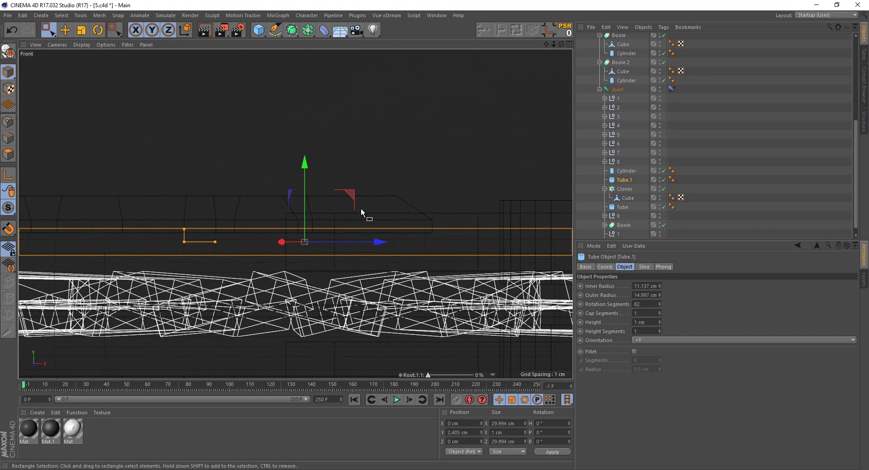
{"action": "left_click_drag", "start_coordinate": [306, 186], "coordinate": [308, 197]}
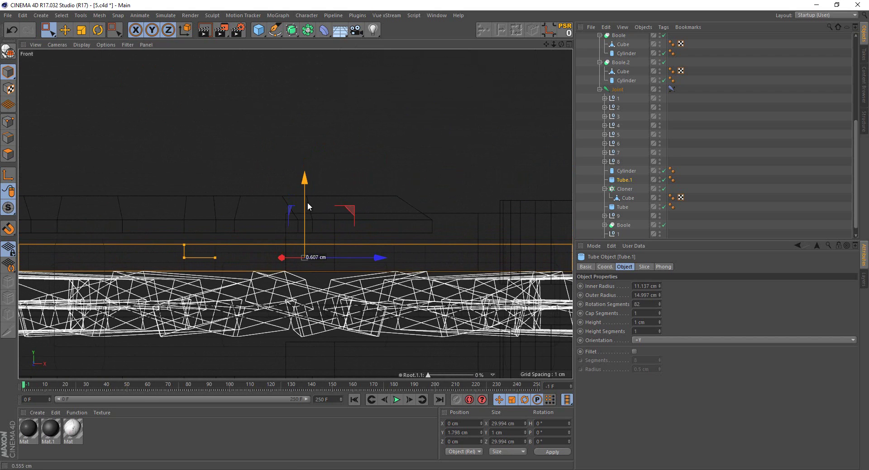
Widen Tube.1's inner radius slightly to about 11.8 cm
{"action": "key", "text": "F1"}
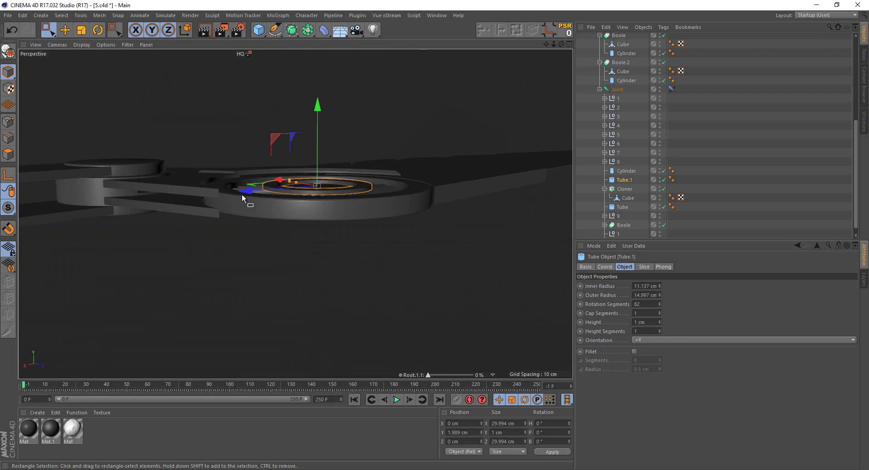
{"action": "mouse_move", "coordinate": [346, 187]}
{"action": "left_mouse_down", "text": "alt"}
{"action": "mouse_move", "coordinate": [345, 223]}
{"action": "mouse_move", "coordinate": [311, 99]}
{"action": "mouse_move", "coordinate": [316, 176]}
{"action": "mouse_move", "coordinate": [335, 246]}
{"action": "left_mouse_up", "text": "alt"}
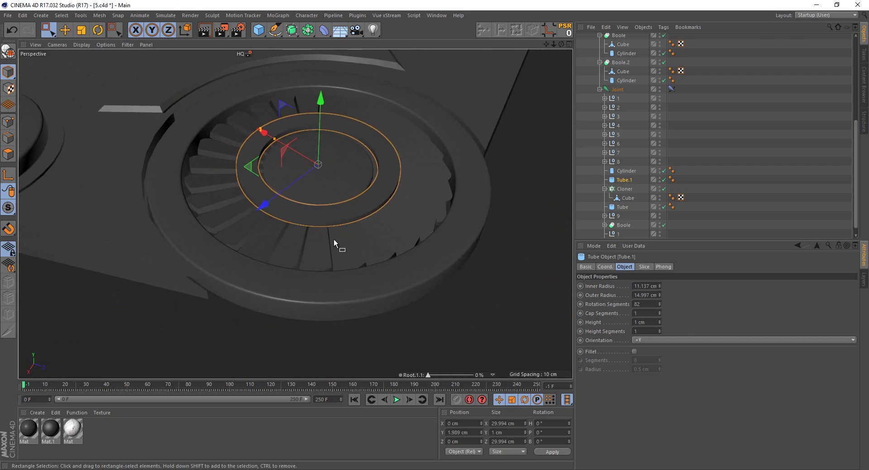
{"action": "right_click_drag", "start_coordinate": [335, 246], "coordinate": [369, 291], "text": "alt"}
{"action": "left_click_drag", "start_coordinate": [368, 291], "coordinate": [357, 277], "text": "alt"}
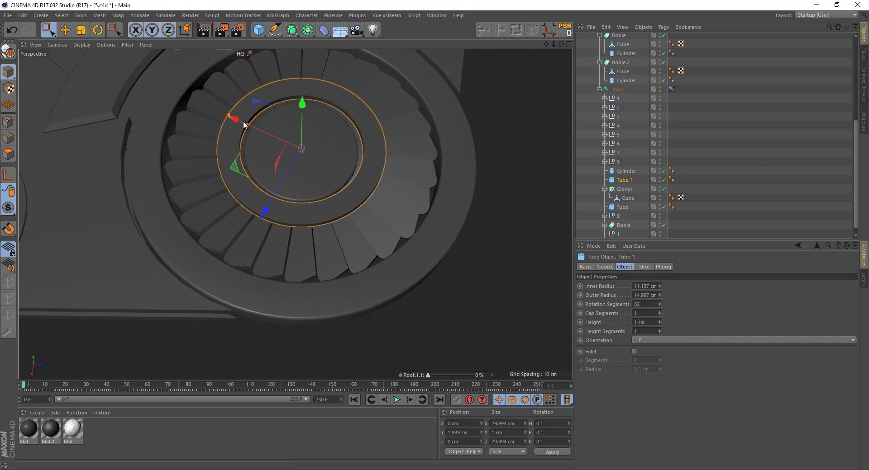
{"action": "left_click_drag", "start_coordinate": [245, 123], "coordinate": [242, 131]}
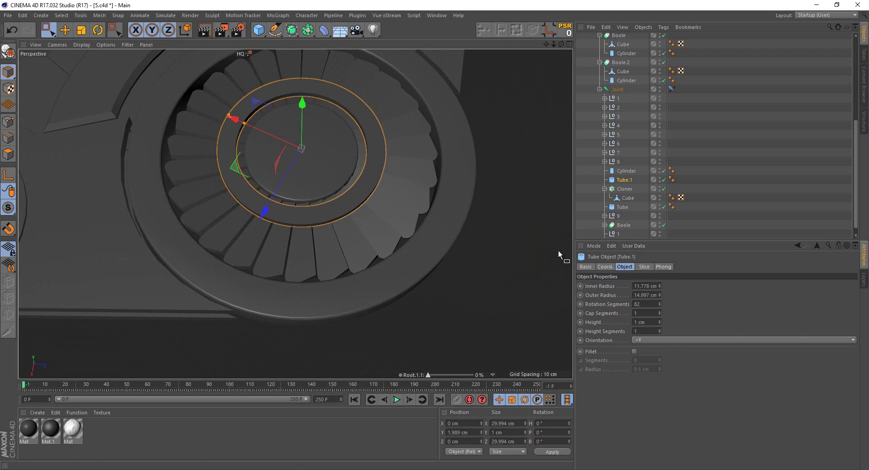
Duplicate the blade Cloner and enter polygon move mode on its cube
{"action": "left_click", "coordinate": [623, 189]}
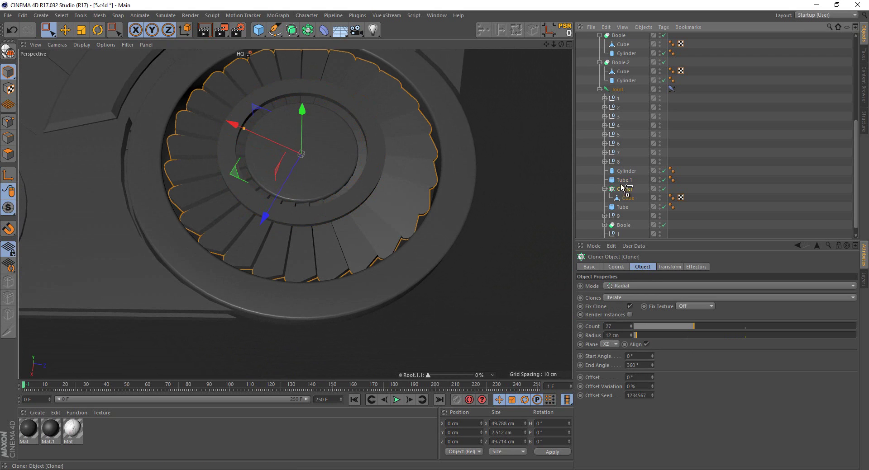
{"action": "left_click_drag", "start_coordinate": [619, 174], "coordinate": [619, 174], "text": "ctrl"}
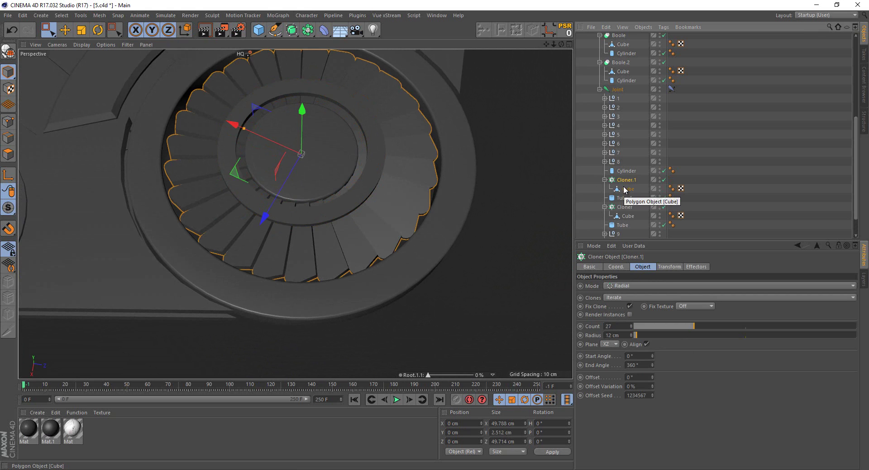
{"action": "left_click", "coordinate": [625, 190]}
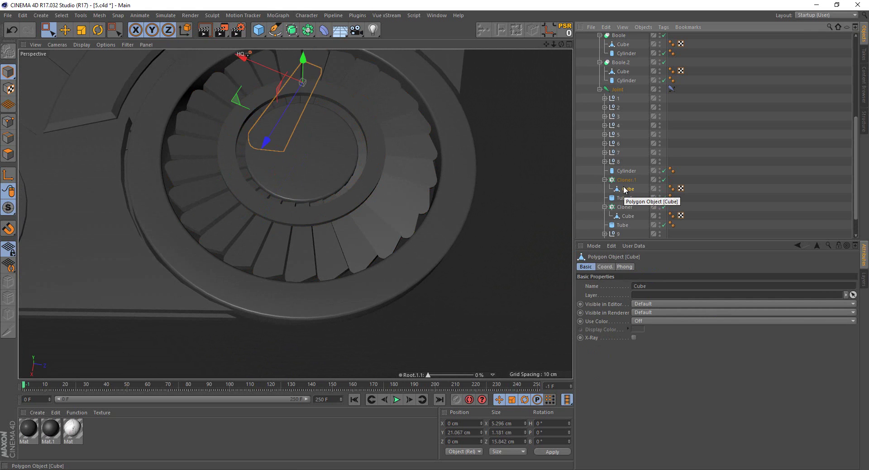
{"action": "left_click", "coordinate": [8, 153]}
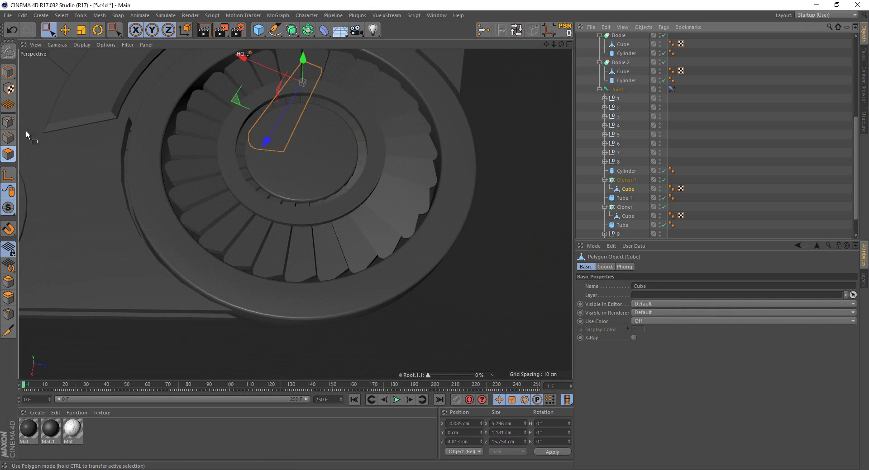
{"action": "left_click", "coordinate": [66, 32]}
{"action": "left_click_drag", "start_coordinate": [291, 136], "coordinate": [275, 123], "text": "alt"}
{"action": "left_click", "coordinate": [265, 108]}
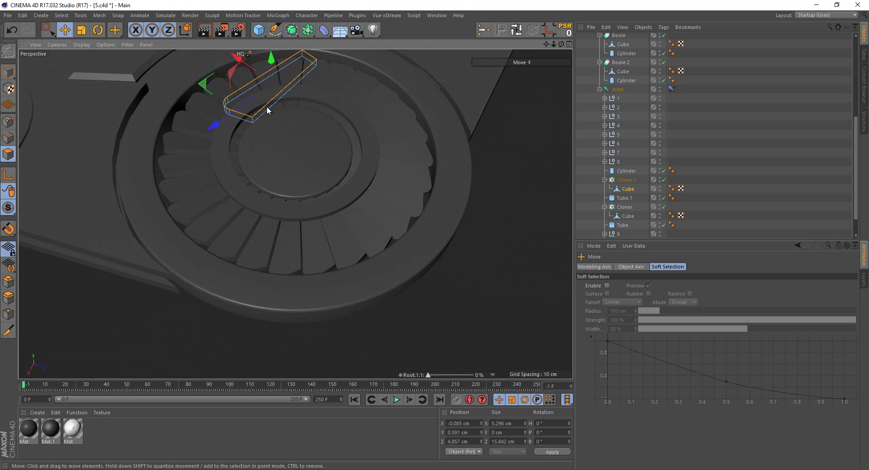
Split the cube's small end face, delete the split-off copy, and extrude the face 21.64 cm into a long bar
{"action": "left_click_drag", "start_coordinate": [304, 70], "coordinate": [176, 94], "text": "alt"}
{"action": "scroll", "coordinate": [233, 171], "scroll_direction": "down", "scroll_amount": 3}
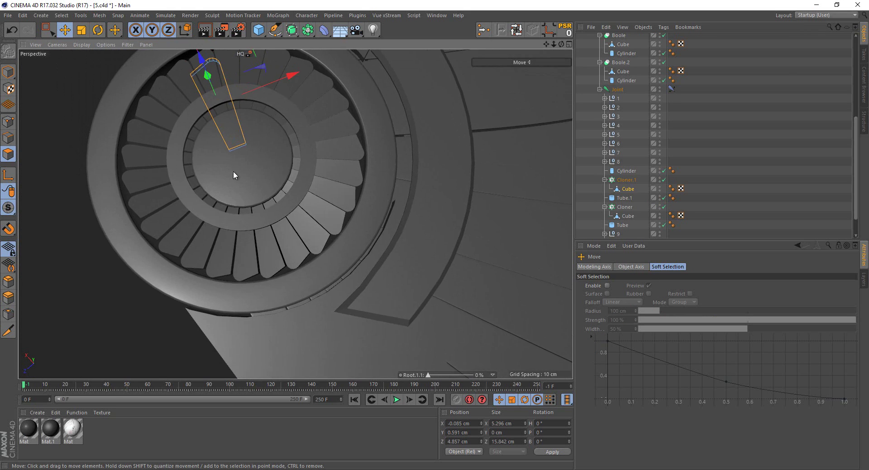
{"action": "scroll", "coordinate": [232, 127], "scroll_direction": "up", "scroll_amount": 2}
{"action": "left_click", "coordinate": [235, 126]}
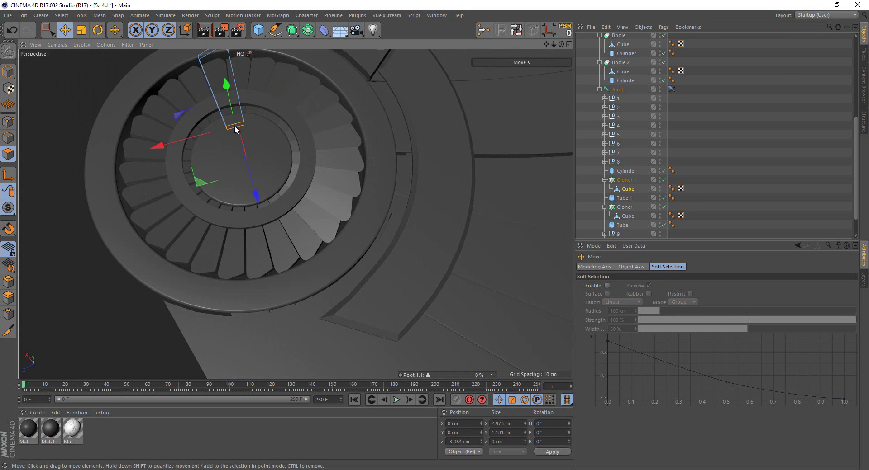
{"action": "right_click", "coordinate": [267, 164]}
{"action": "left_click", "coordinate": [287, 416]}
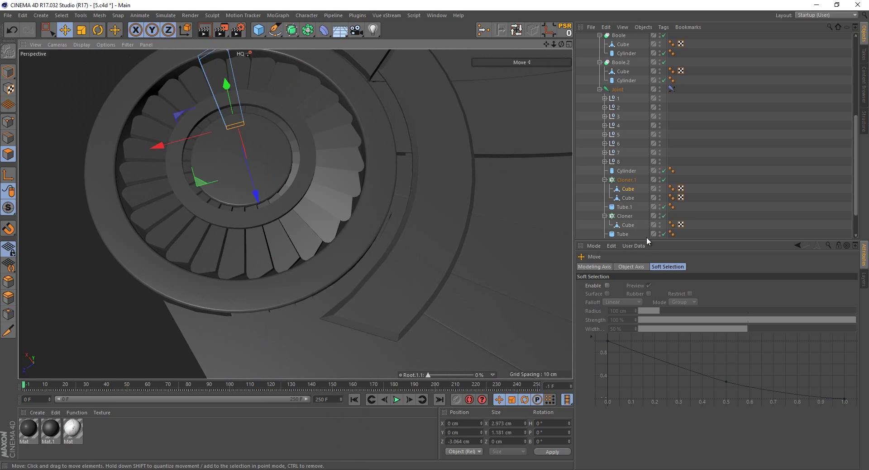
{"action": "key", "text": "Delete"}
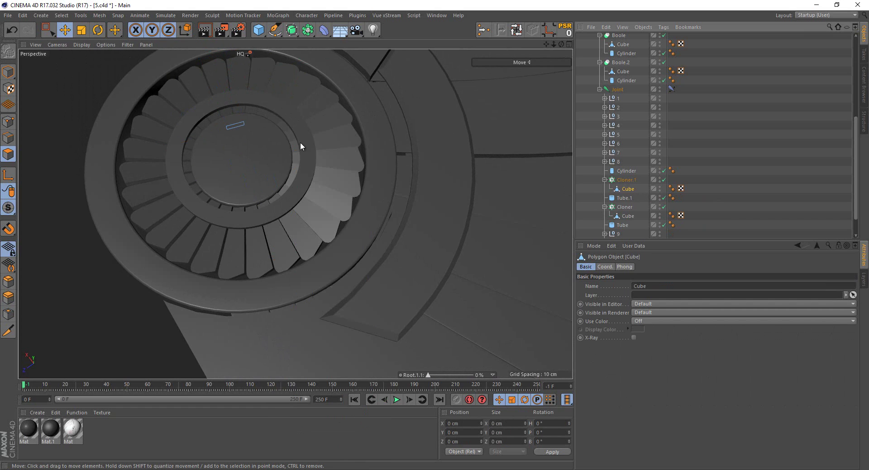
{"action": "key", "text": "d"}
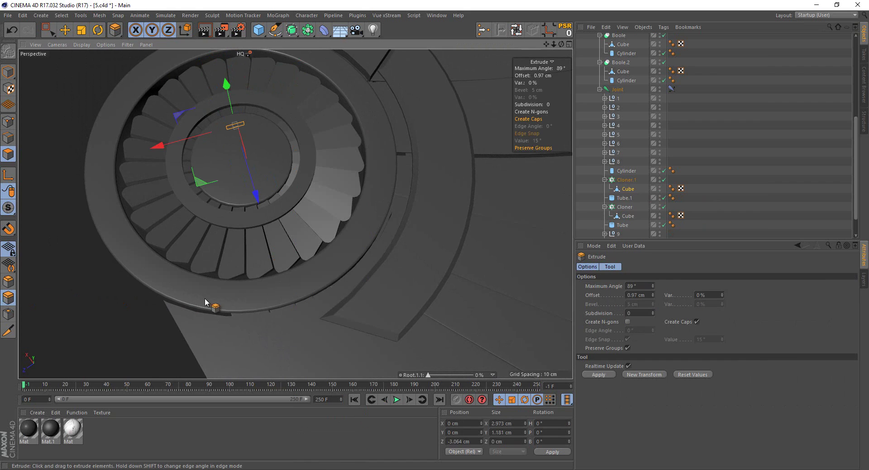
{"action": "left_click_drag", "start_coordinate": [447, 237], "coordinate": [434, 235]}
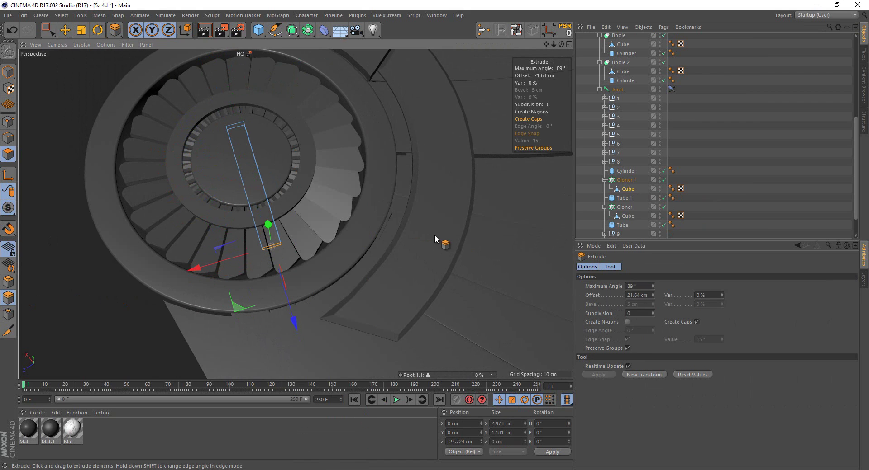
{"action": "left_click_drag", "start_coordinate": [283, 183], "coordinate": [413, 145], "text": "alt"}
Set Cloner.1's clone count to 3
{"action": "left_click", "coordinate": [611, 182]}
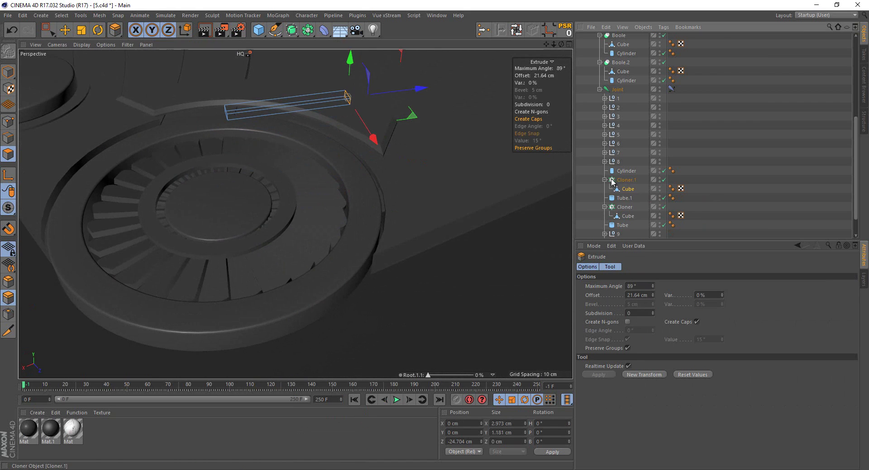
{"action": "double_click", "coordinate": [619, 329]}
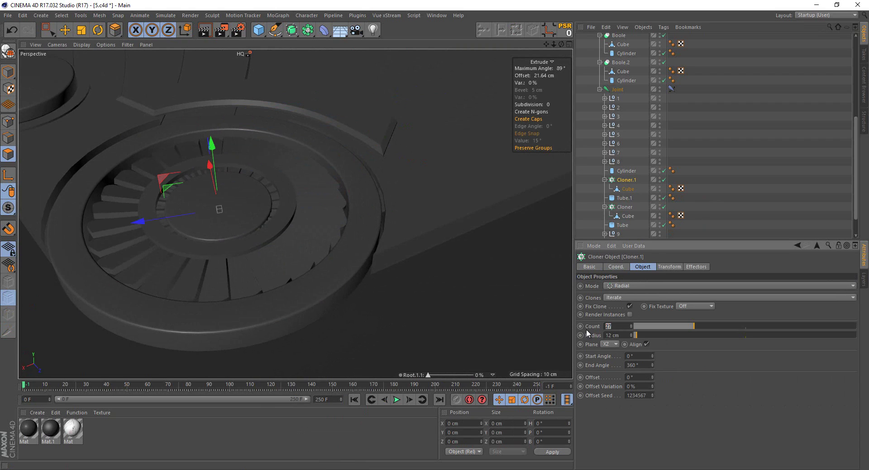
{"action": "type", "text": "3"}
{"action": "key", "text": "Return"}
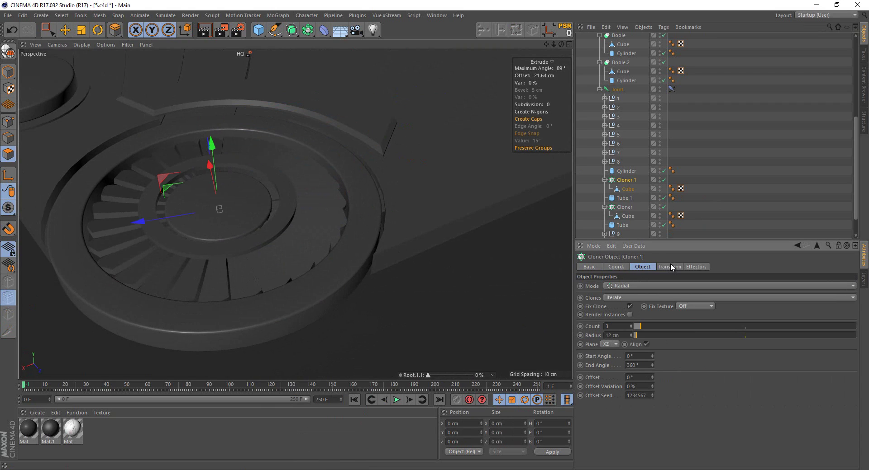
{"action": "left_click", "coordinate": [671, 267]}
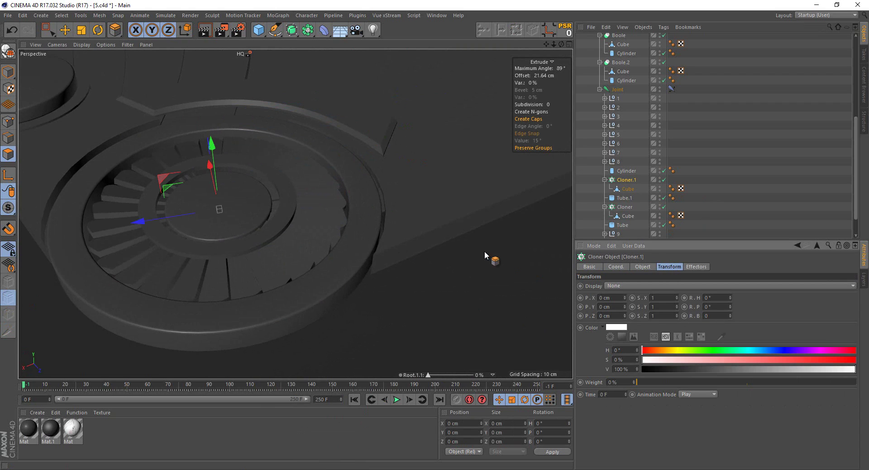
{"action": "scroll", "coordinate": [143, 154], "scroll_direction": "up", "scroll_amount": 3}
Nest Cloner.1 under the inner ring Tube.1 and reset its height to zero
{"action": "left_click", "coordinate": [49, 30]}
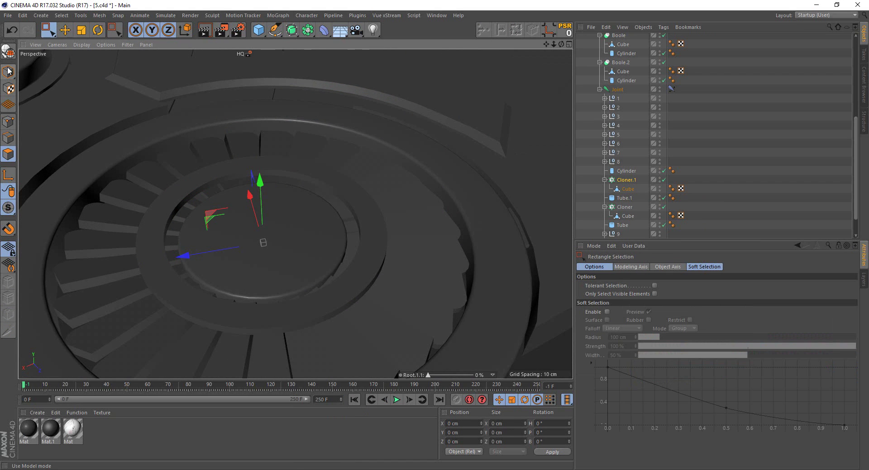
{"action": "left_click_drag", "start_coordinate": [426, 229], "coordinate": [333, 227], "text": "alt"}
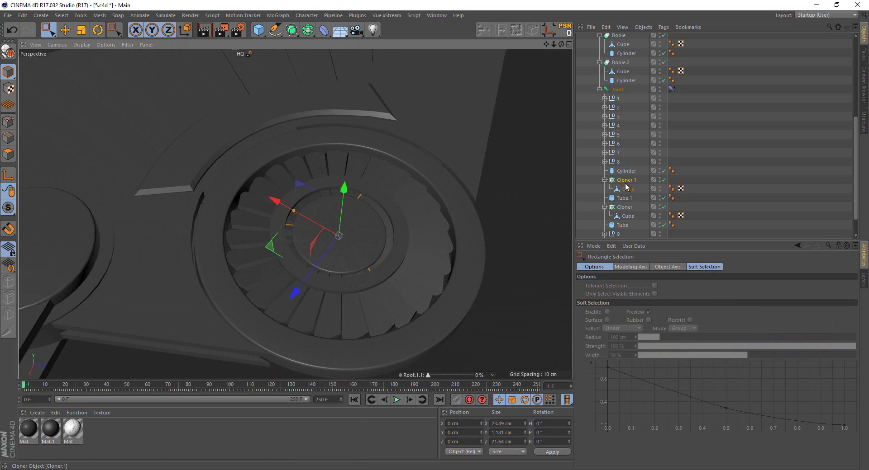
{"action": "left_click", "coordinate": [625, 186]}
{"action": "mouse_move", "coordinate": [371, 253]}
{"action": "left_mouse_down", "text": "alt"}
{"action": "mouse_move", "coordinate": [306, 178]}
{"action": "mouse_move", "coordinate": [318, 161]}
{"action": "left_mouse_up", "text": "alt"}
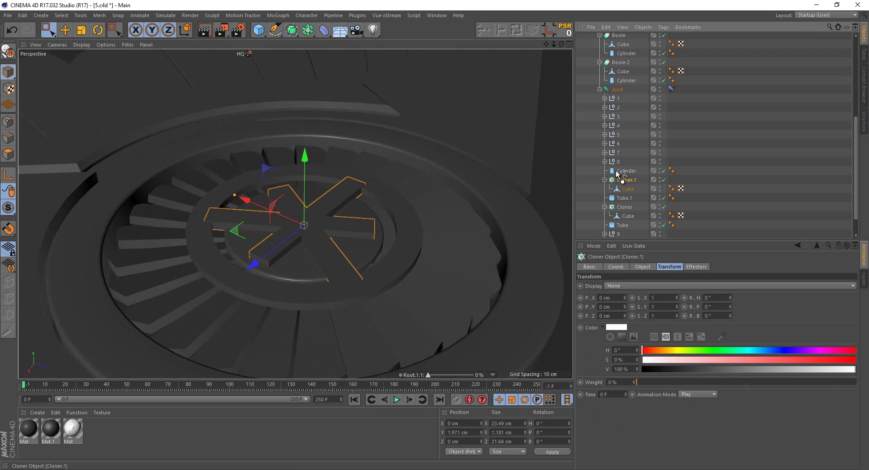
{"action": "left_click", "coordinate": [564, 32]}
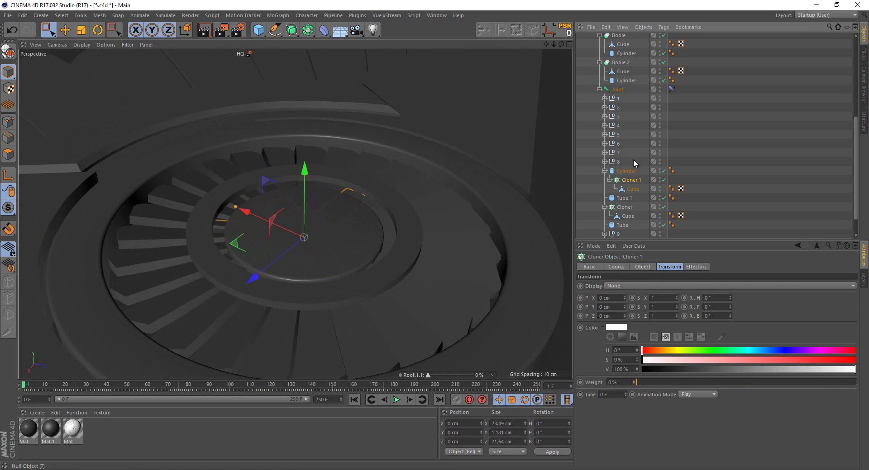
{"action": "left_click_drag", "start_coordinate": [378, 215], "coordinate": [390, 199], "text": "alt"}
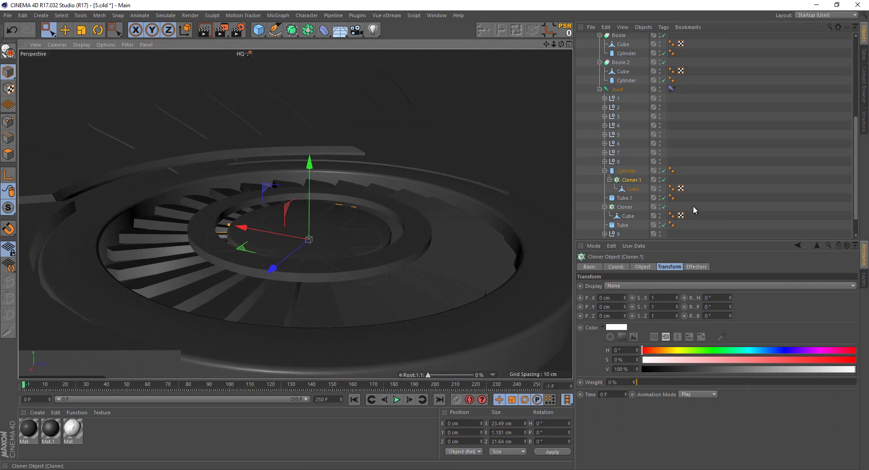
{"action": "left_click_drag", "start_coordinate": [613, 180], "coordinate": [622, 199]}
{"action": "left_click", "coordinate": [568, 34]}
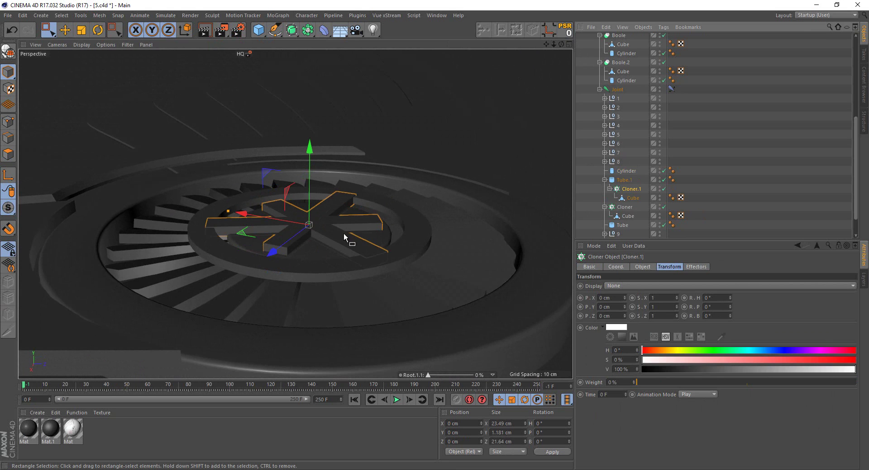
{"action": "scroll", "coordinate": [344, 236], "scroll_direction": "up", "scroll_amount": 2}
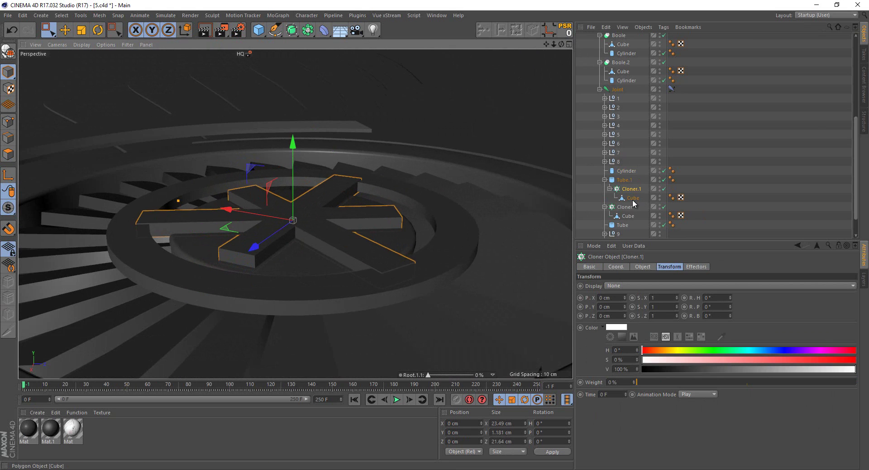
Scale the spoke cube's height down to make thinner bars
{"action": "left_click", "coordinate": [631, 200]}
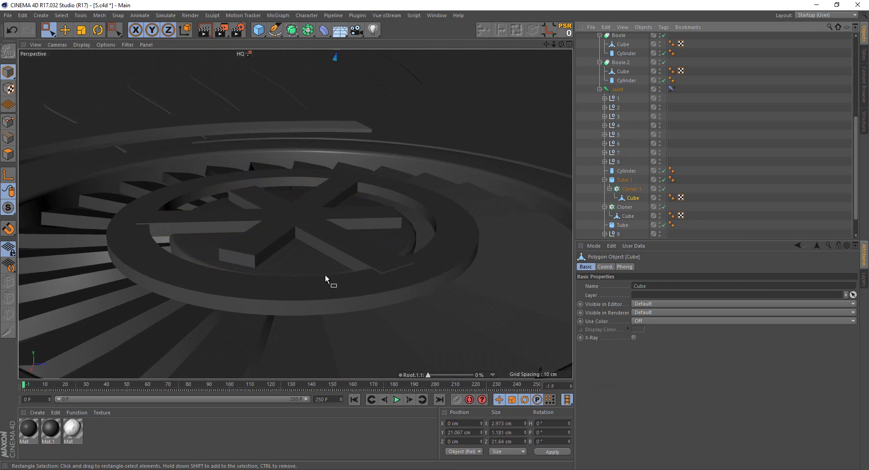
{"action": "key", "text": "t"}
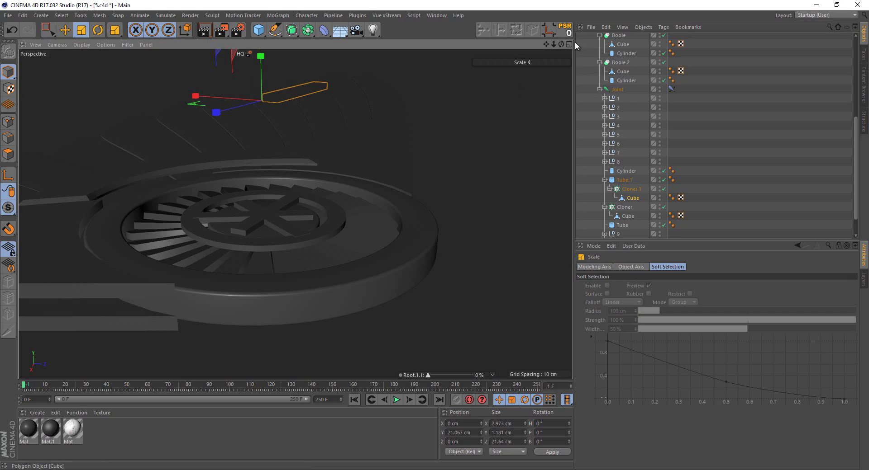
{"action": "left_click", "coordinate": [550, 37]}
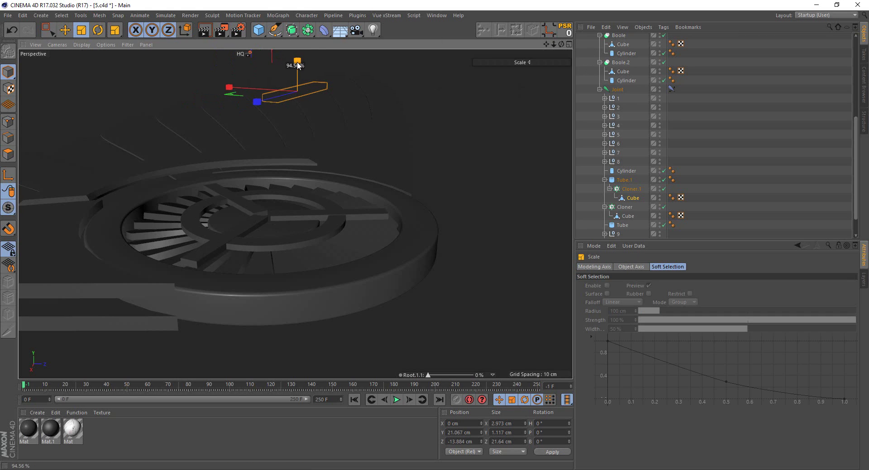
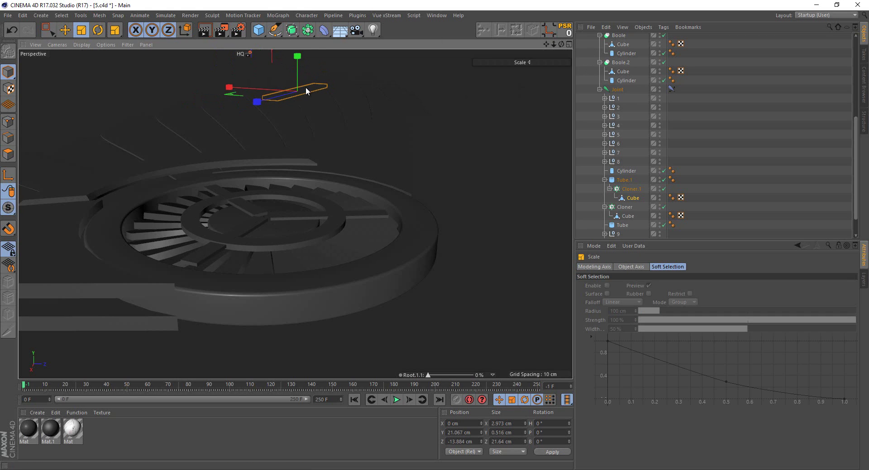
In Points mode, box-select the points at one end of the bar and move them 5.6 cm along Z
{"action": "left_click_drag", "start_coordinate": [298, 77], "coordinate": [281, 125], "text": "alt"}
{"action": "scroll", "coordinate": [285, 131], "scroll_direction": "up", "scroll_amount": 5}
{"action": "mouse_move", "coordinate": [329, 249]}
{"action": "left_mouse_down", "text": "alt"}
{"action": "mouse_move", "coordinate": [349, 303]}
{"action": "mouse_move", "coordinate": [349, 213]}
{"action": "mouse_move", "coordinate": [379, 229]}
{"action": "left_mouse_up", "text": "alt"}
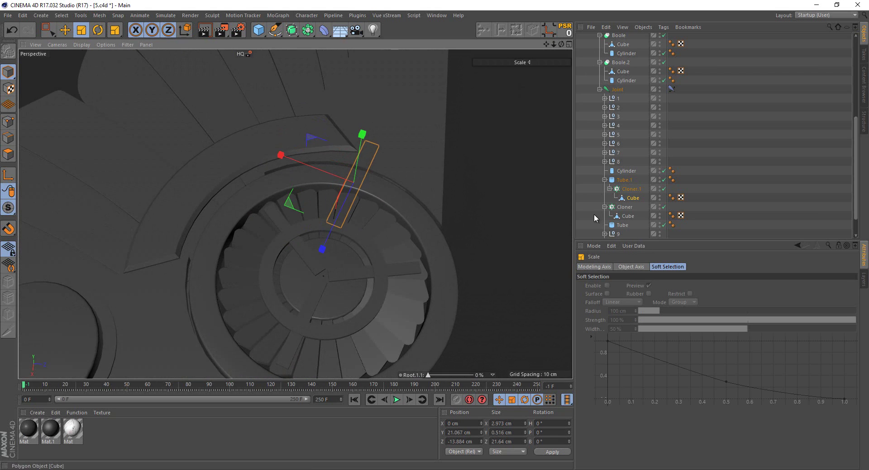
{"action": "key", "text": "0"}
{"action": "key", "text": "Return"}
{"action": "left_click_drag", "start_coordinate": [430, 265], "coordinate": [254, 89]}
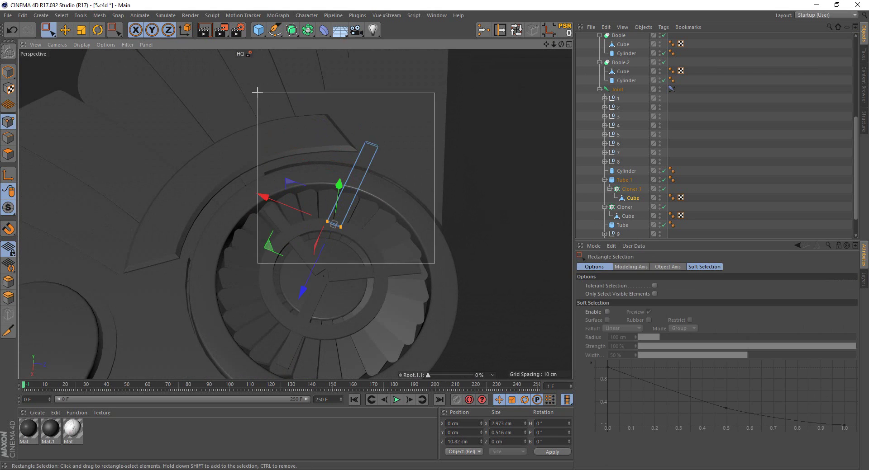
{"action": "mouse_move", "coordinate": [323, 256]}
{"action": "left_mouse_down"}
{"action": "mouse_move", "coordinate": [342, 238]}
{"action": "mouse_move", "coordinate": [319, 308]}
{"action": "left_mouse_up"}
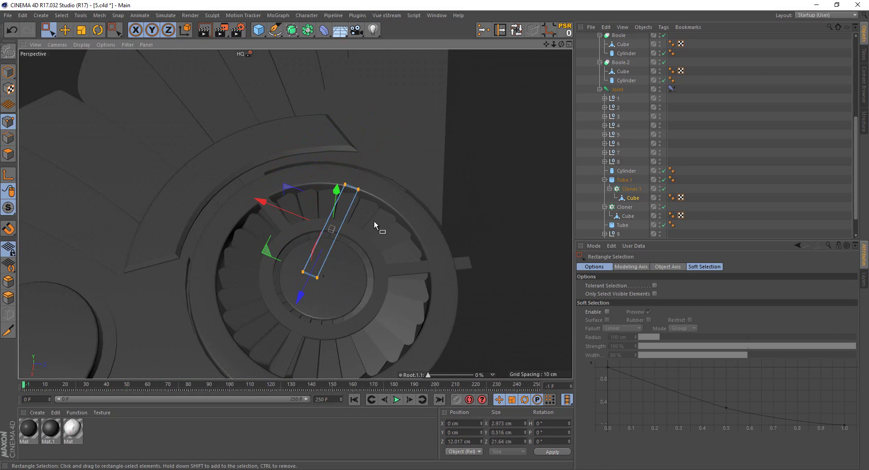
Lengthen the bar by sliding its other end outward, then add loop cuts along it with the Knife tool
{"action": "mouse_move", "coordinate": [326, 156]}
{"action": "left_mouse_down"}
{"action": "mouse_move", "coordinate": [394, 244]}
{"action": "mouse_move", "coordinate": [311, 215]}
{"action": "mouse_move", "coordinate": [330, 207]}
{"action": "mouse_move", "coordinate": [238, 203]}
{"action": "left_mouse_up"}
{"action": "mouse_move", "coordinate": [265, 253]}
{"action": "left_mouse_down"}
{"action": "mouse_move", "coordinate": [307, 240]}
{"action": "mouse_move", "coordinate": [300, 251]}
{"action": "mouse_move", "coordinate": [307, 224]}
{"action": "left_mouse_up"}
{"action": "left_click", "coordinate": [8, 330]}
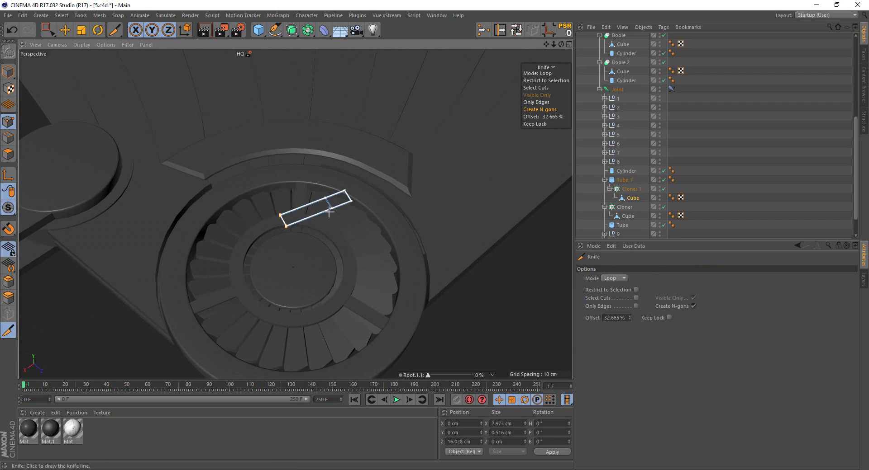
{"action": "left_click", "coordinate": [49, 35]}
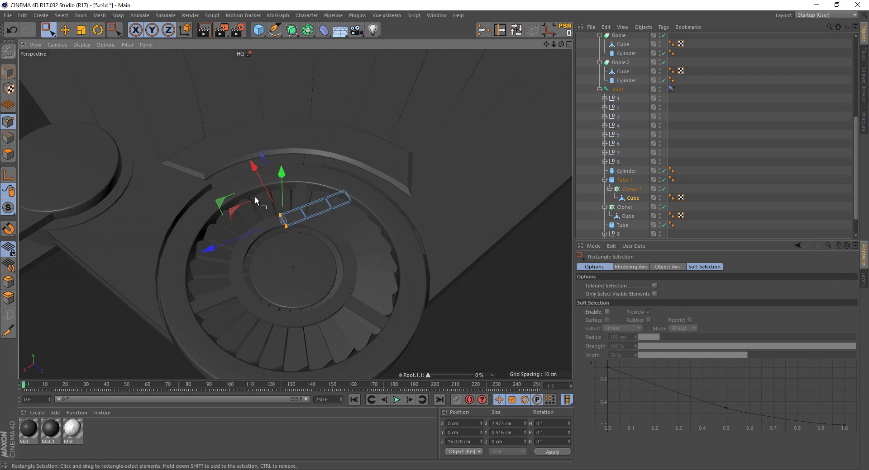
Raise the bar's outer-section points 1.566 cm so it bends up, and drag Cloner.1 out from under Tube.1
{"action": "mouse_move", "coordinate": [324, 256]}
{"action": "left_mouse_down"}
{"action": "mouse_move", "coordinate": [288, 157]}
{"action": "mouse_move", "coordinate": [358, 295]}
{"action": "mouse_move", "coordinate": [334, 316]}
{"action": "mouse_move", "coordinate": [398, 277]}
{"action": "mouse_move", "coordinate": [401, 257]}
{"action": "mouse_move", "coordinate": [378, 268]}
{"action": "left_mouse_up"}
{"action": "left_click", "coordinate": [293, 150]}
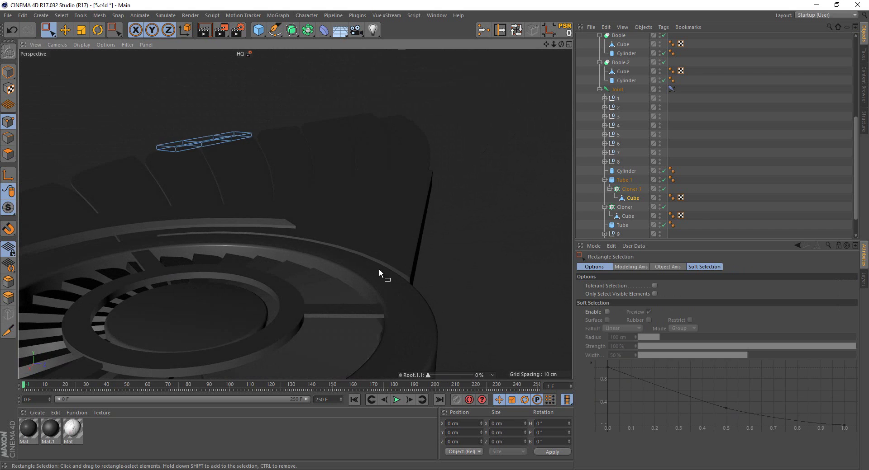
{"action": "key", "text": "ctrl+z"}
{"action": "left_click_drag", "start_coordinate": [184, 92], "coordinate": [189, 91]}
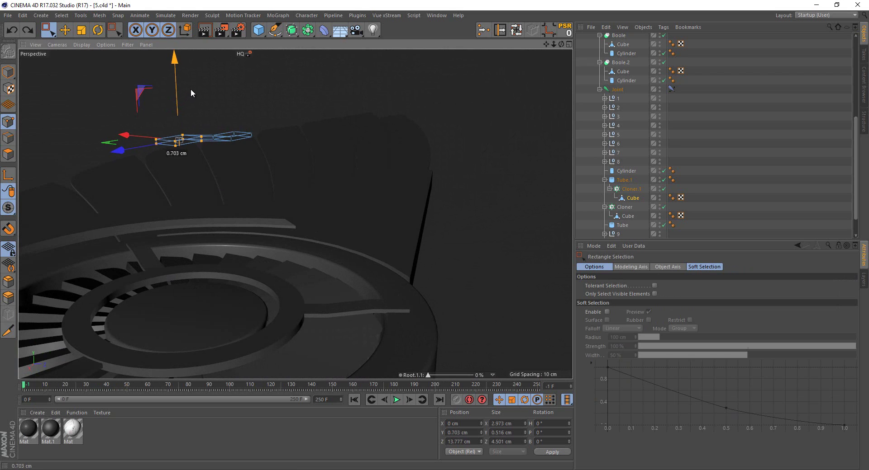
{"action": "left_click_drag", "start_coordinate": [188, 91], "coordinate": [192, 87]}
{"action": "mouse_move", "coordinate": [313, 203]}
{"action": "left_mouse_down", "text": "alt"}
{"action": "mouse_move", "coordinate": [302, 256]}
{"action": "mouse_move", "coordinate": [319, 229]}
{"action": "mouse_move", "coordinate": [294, 249]}
{"action": "mouse_move", "coordinate": [296, 237]}
{"action": "left_mouse_up", "text": "alt"}
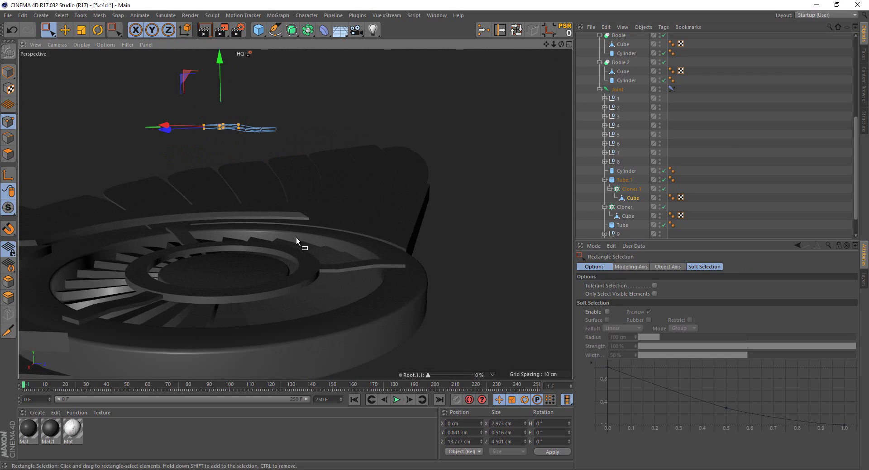
{"action": "key", "text": "ctrl+z"}
{"action": "left_click_drag", "start_coordinate": [250, 119], "coordinate": [239, 124], "text": "alt"}
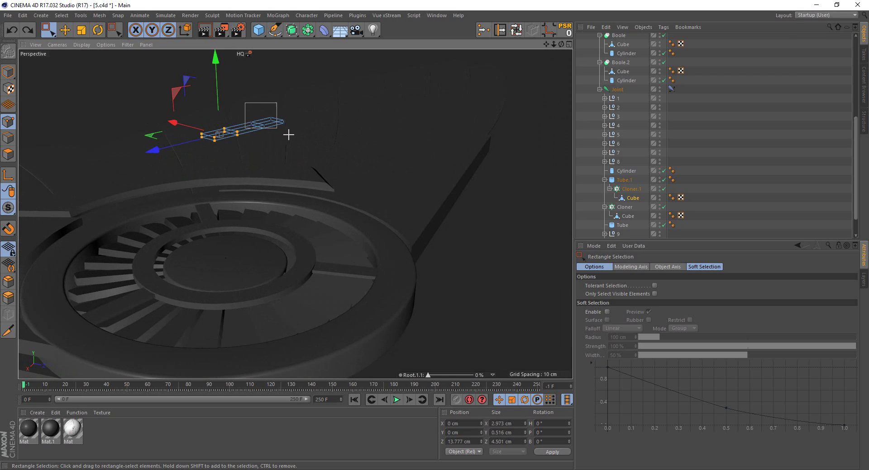
{"action": "mouse_move", "coordinate": [290, 136]}
{"action": "left_mouse_down", "text": "alt"}
{"action": "mouse_move", "coordinate": [264, 80]}
{"action": "mouse_move", "coordinate": [277, 69]}
{"action": "mouse_move", "coordinate": [298, 237]}
{"action": "mouse_move", "coordinate": [307, 218]}
{"action": "mouse_move", "coordinate": [313, 230]}
{"action": "left_mouse_up", "text": "alt"}
{"action": "left_click_drag", "start_coordinate": [623, 189], "coordinate": [616, 177]}
Select and frame the Tube.1 ring, show shading with lines, and raise the ring 1.537 cm
{"action": "left_click", "coordinate": [623, 199]}
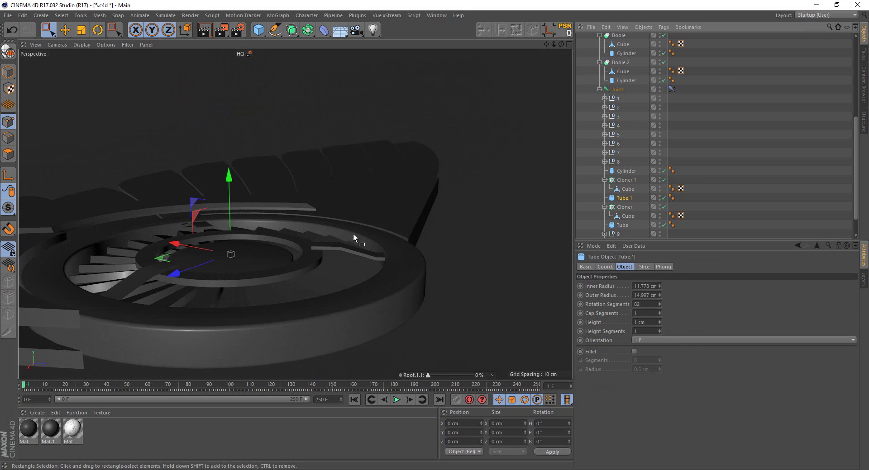
{"action": "key", "text": "o"}
{"action": "left_click", "coordinate": [14, 72]}
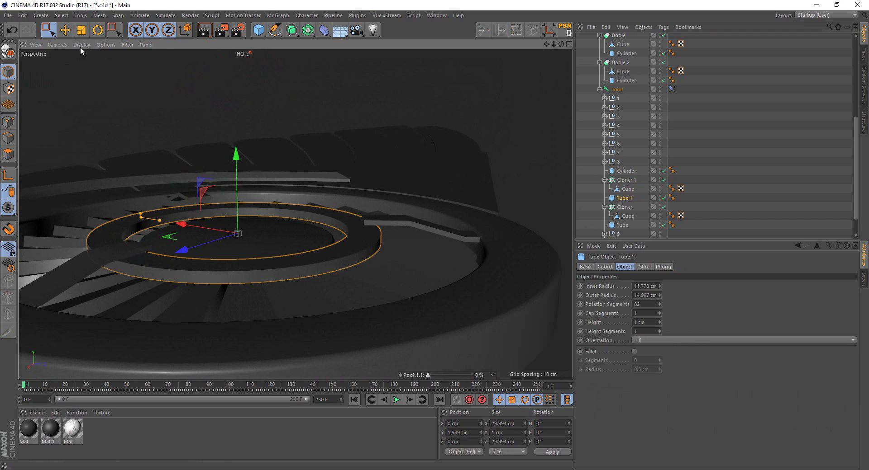
{"action": "left_click", "coordinate": [82, 45]}
{"action": "left_click", "coordinate": [90, 60]}
{"action": "left_click_drag", "start_coordinate": [245, 191], "coordinate": [284, 169]}
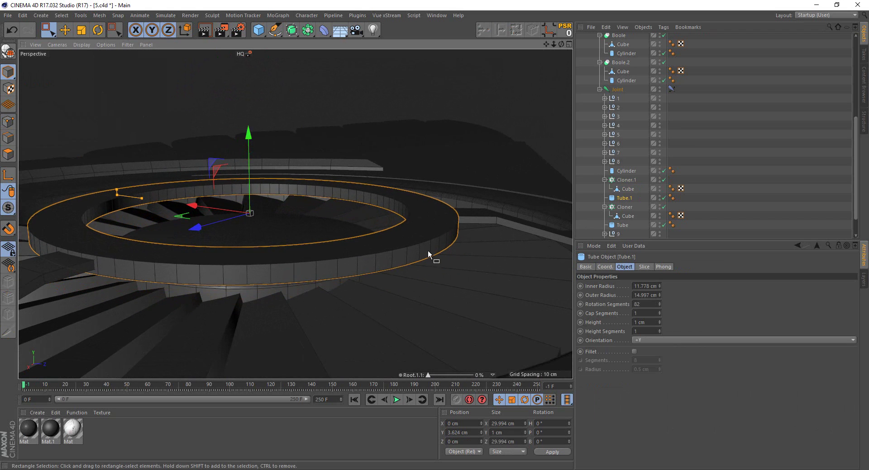
Enable Fillet on Tube.1 with a 0.2 cm radius and return to plain smooth shading
{"action": "left_click", "coordinate": [634, 352]}
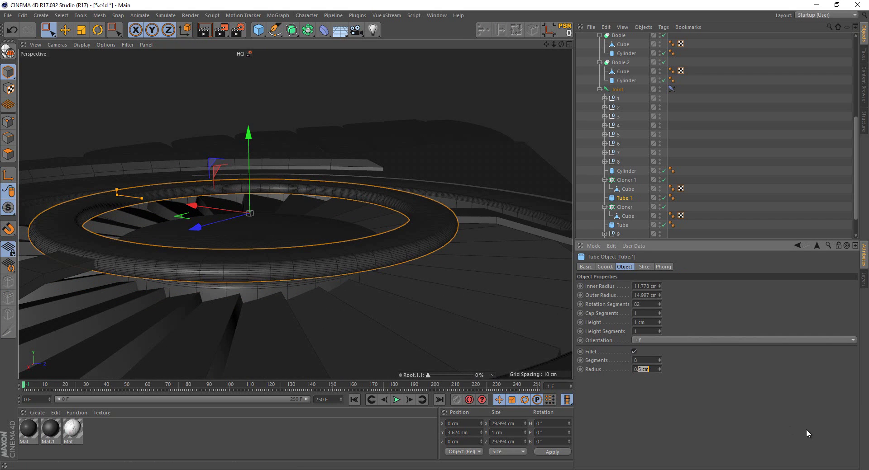
{"action": "type", "text": "0.3"}
{"action": "key", "text": "Return"}
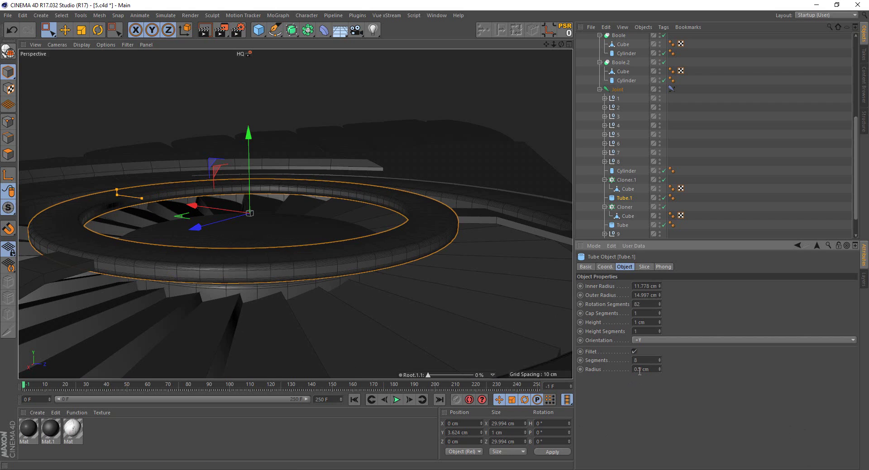
{"action": "key", "text": "Return"}
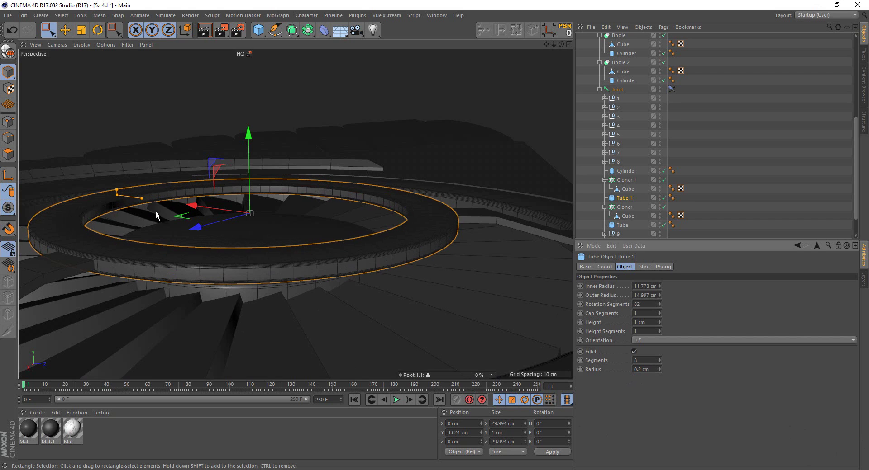
{"action": "left_click", "coordinate": [82, 45]}
{"action": "left_click", "coordinate": [84, 60]}
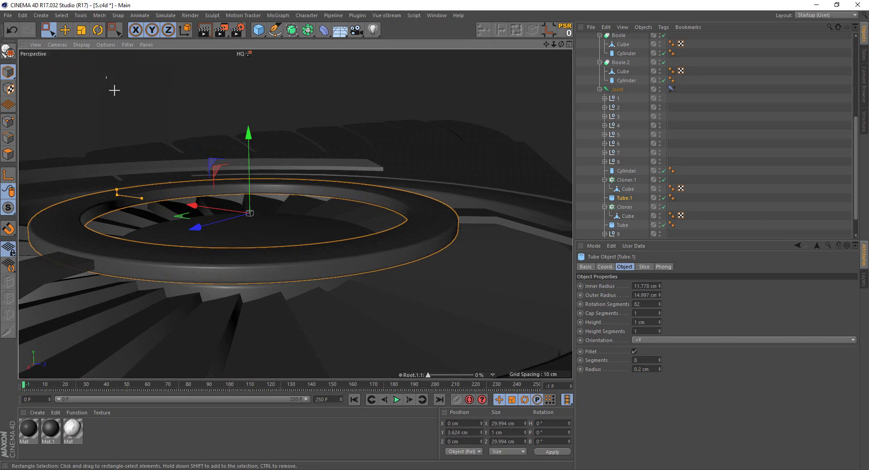
{"action": "left_click", "coordinate": [114, 90]}
{"action": "mouse_move", "coordinate": [250, 219]}
{"action": "left_mouse_down", "text": "alt"}
{"action": "mouse_move", "coordinate": [239, 287]}
{"action": "mouse_move", "coordinate": [252, 300]}
{"action": "left_mouse_up", "text": "alt"}
{"action": "left_click", "coordinate": [252, 300]}
{"action": "mouse_move", "coordinate": [311, 246]}
{"action": "left_mouse_down", "text": "alt"}
{"action": "mouse_move", "coordinate": [387, 323]}
{"action": "mouse_move", "coordinate": [295, 262]}
{"action": "mouse_move", "coordinate": [253, 165]}
{"action": "mouse_move", "coordinate": [237, 155]}
{"action": "mouse_move", "coordinate": [232, 127]}
{"action": "mouse_move", "coordinate": [248, 74]}
{"action": "mouse_move", "coordinate": [252, 131]}
{"action": "mouse_move", "coordinate": [267, 161]}
{"action": "mouse_move", "coordinate": [384, 207]}
{"action": "mouse_move", "coordinate": [406, 153]}
{"action": "mouse_move", "coordinate": [208, 116]}
{"action": "mouse_move", "coordinate": [167, 170]}
{"action": "mouse_move", "coordinate": [171, 153]}
{"action": "mouse_move", "coordinate": [171, 162]}
{"action": "left_mouse_up", "text": "alt"}
{"action": "left_click", "coordinate": [388, 323]}
Duplicate the central cylinder and lift the copy to 4.169 cm
{"action": "scroll", "coordinate": [257, 207], "scroll_direction": "up", "scroll_amount": 5}
{"action": "scroll", "coordinate": [257, 208], "scroll_direction": "up", "scroll_amount": 3}
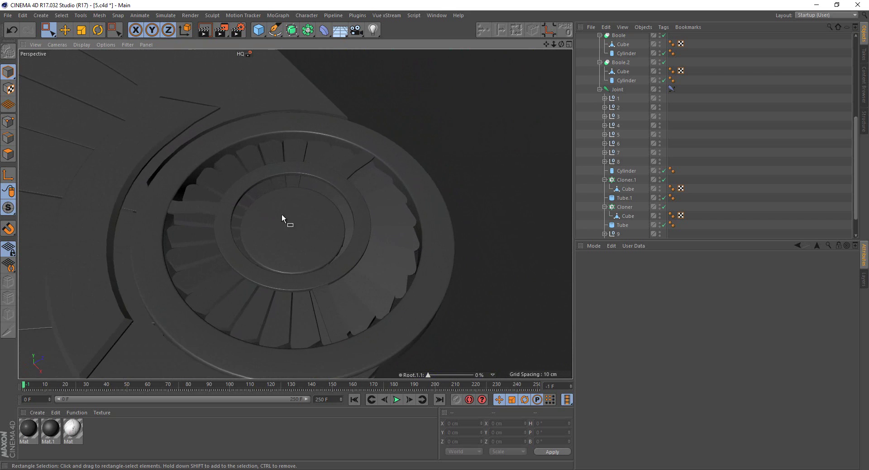
{"action": "mouse_move", "coordinate": [281, 213]}
{"action": "left_mouse_down", "text": "alt"}
{"action": "mouse_move", "coordinate": [276, 196]}
{"action": "mouse_move", "coordinate": [408, 203]}
{"action": "left_mouse_up", "text": "alt"}
{"action": "left_click", "coordinate": [276, 216]}
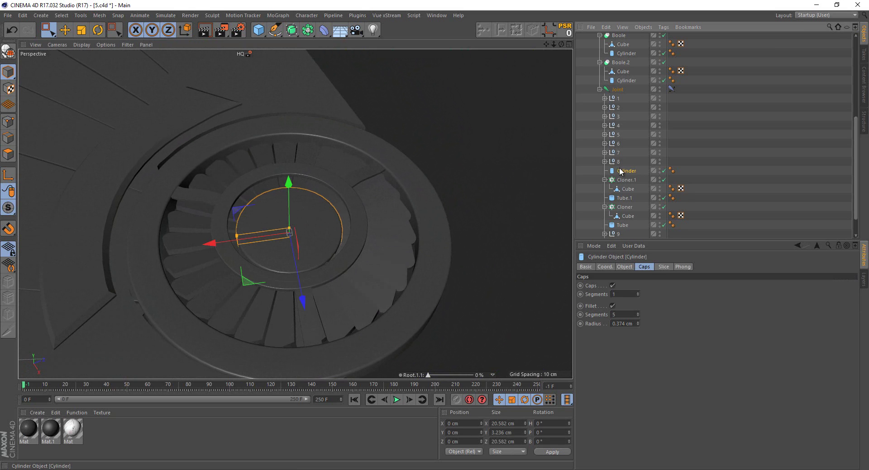
{"action": "scroll", "coordinate": [239, 249], "scroll_direction": "up", "scroll_amount": 2}
{"action": "scroll", "coordinate": [271, 218], "scroll_direction": "up", "scroll_amount": 3}
{"action": "left_click_drag", "start_coordinate": [308, 186], "coordinate": [325, 168], "text": "ctrl"}
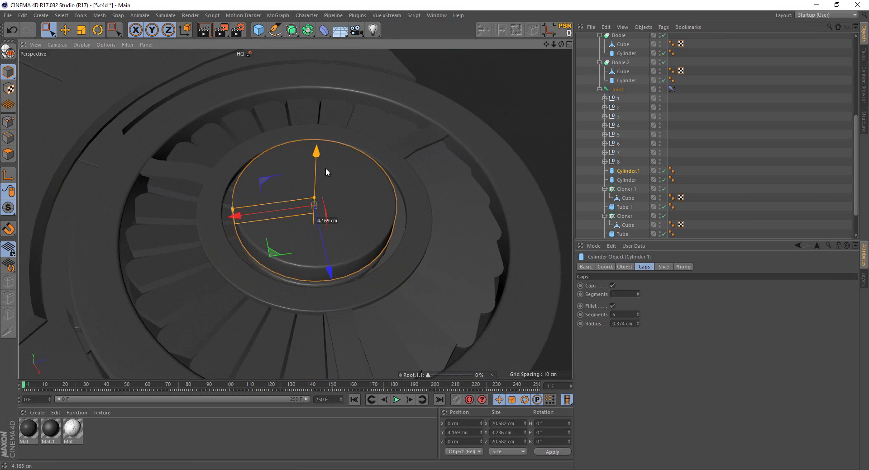
{"action": "mouse_move", "coordinate": [265, 229]}
{"action": "left_mouse_down", "text": "alt"}
{"action": "mouse_move", "coordinate": [275, 186]}
{"action": "mouse_move", "coordinate": [295, 166]}
{"action": "left_mouse_up", "text": "alt"}
Remove Cylinder.1's fillet, widen it to about 23.4 cm and make it 4.107 cm tall
{"action": "left_click", "coordinate": [613, 307]}
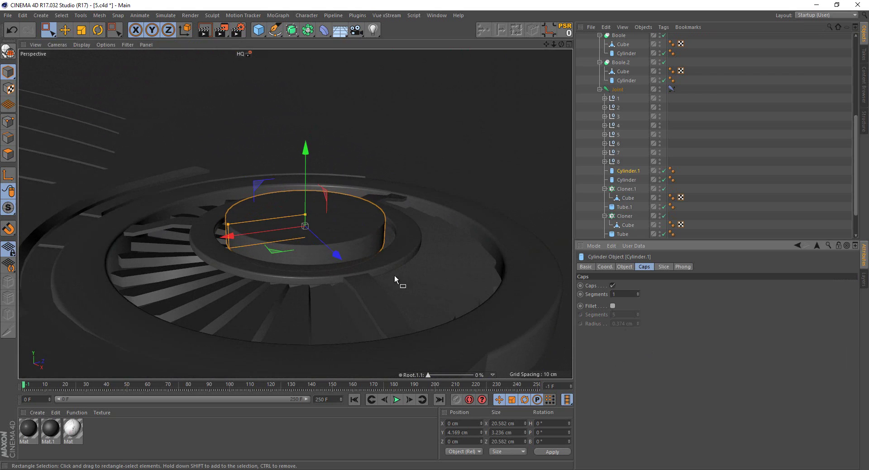
{"action": "scroll", "coordinate": [188, 218], "scroll_direction": "up", "scroll_amount": 3}
{"action": "left_click_drag", "start_coordinate": [159, 208], "coordinate": [142, 207]}
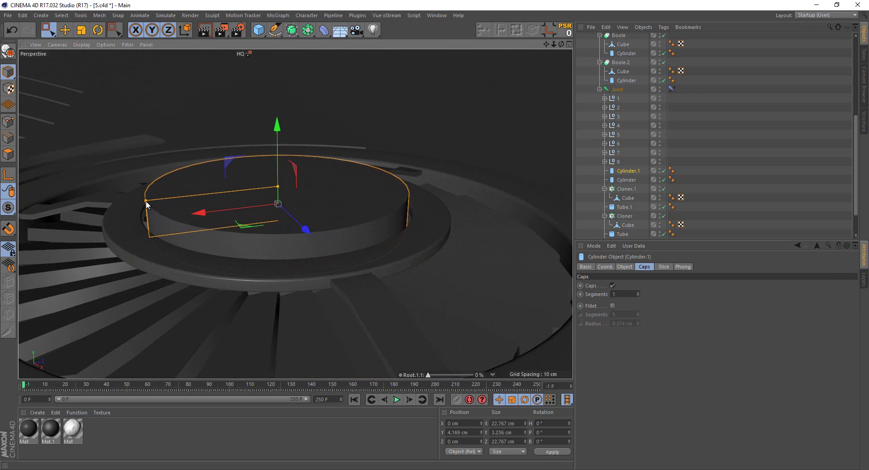
{"action": "mouse_move", "coordinate": [252, 238]}
{"action": "left_mouse_down", "text": "alt"}
{"action": "mouse_move", "coordinate": [249, 215]}
{"action": "mouse_move", "coordinate": [257, 190]}
{"action": "mouse_move", "coordinate": [267, 190]}
{"action": "left_mouse_up", "text": "alt"}
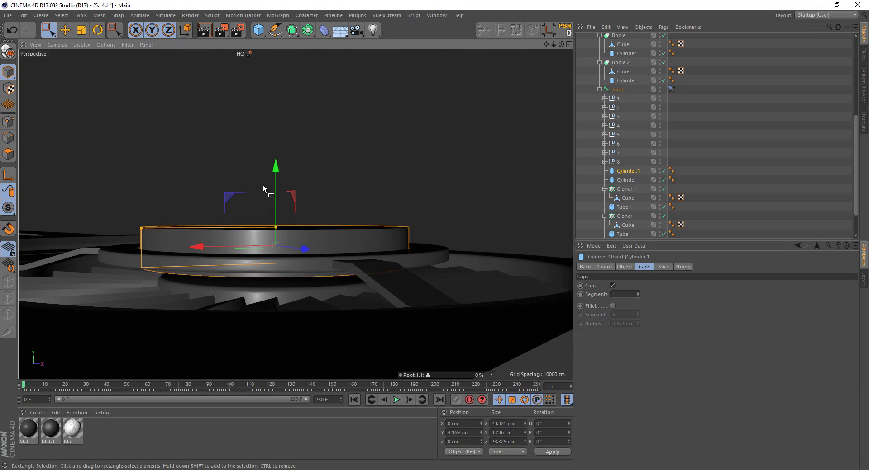
{"action": "mouse_move", "coordinate": [278, 232]}
{"action": "left_mouse_down"}
{"action": "mouse_move", "coordinate": [276, 210]}
{"action": "mouse_move", "coordinate": [233, 299]}
{"action": "mouse_move", "coordinate": [242, 293]}
{"action": "left_mouse_up"}
Reselect Cylinder.1 and add a Boole object
{"action": "scroll", "coordinate": [241, 291], "scroll_direction": "down", "scroll_amount": 4}
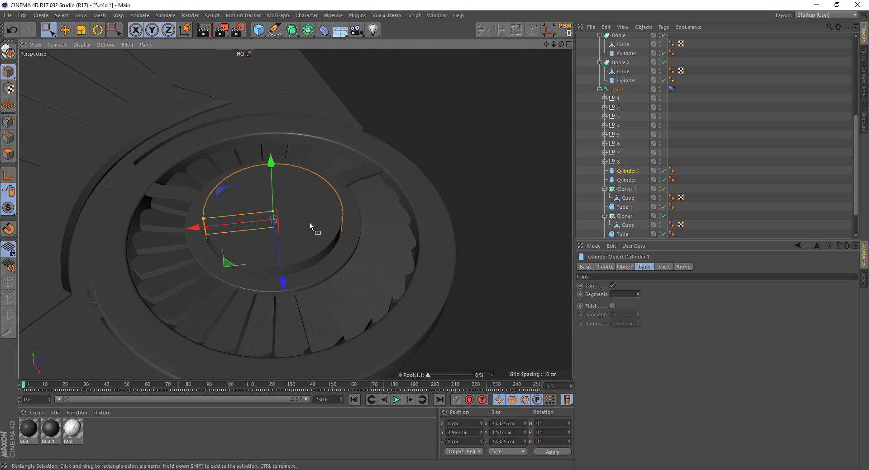
{"action": "left_click", "coordinate": [478, 211]}
{"action": "scroll", "coordinate": [287, 251], "scroll_direction": "down", "scroll_amount": 3}
{"action": "mouse_move", "coordinate": [287, 251]}
{"action": "left_mouse_down", "text": "alt"}
{"action": "mouse_move", "coordinate": [251, 181]}
{"action": "mouse_move", "coordinate": [186, 301]}
{"action": "mouse_move", "coordinate": [183, 181]}
{"action": "mouse_move", "coordinate": [154, 174]}
{"action": "mouse_move", "coordinate": [162, 159]}
{"action": "mouse_move", "coordinate": [175, 193]}
{"action": "mouse_move", "coordinate": [207, 219]}
{"action": "left_mouse_up", "text": "alt"}
{"action": "scroll", "coordinate": [177, 284], "scroll_direction": "up", "scroll_amount": 3}
{"action": "left_click", "coordinate": [271, 231]}
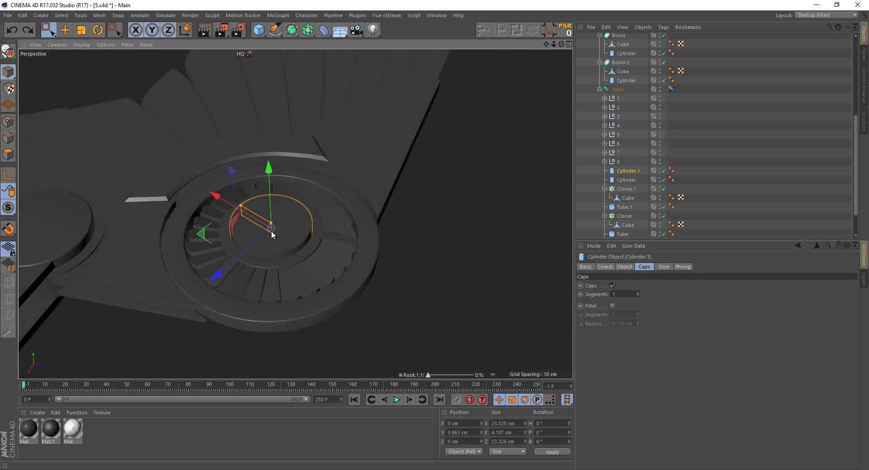
{"action": "scroll", "coordinate": [270, 231], "scroll_direction": "up", "scroll_amount": 3}
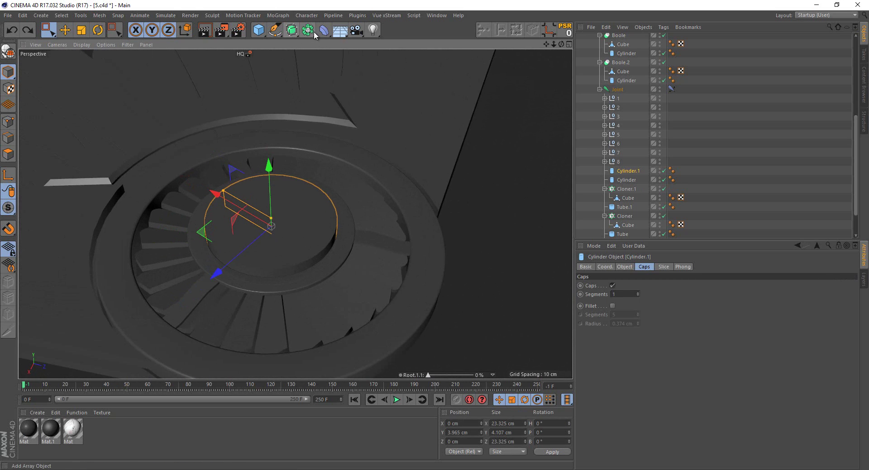
{"action": "left_click_drag", "start_coordinate": [315, 35], "coordinate": [479, 41]}
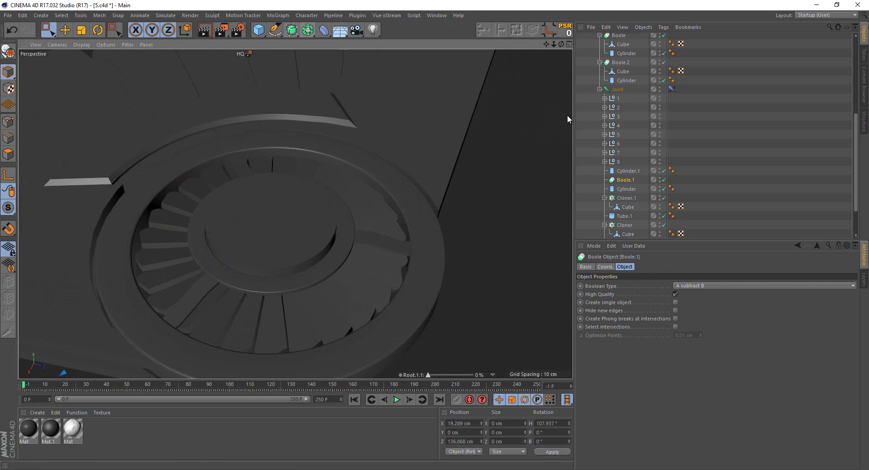
Reset Boole.1 to the origin, enable single object, and put Cylinder.1 and a new Symmetry inside it
{"action": "left_click", "coordinate": [552, 34]}
{"action": "left_click_drag", "start_coordinate": [613, 171], "coordinate": [616, 180]}
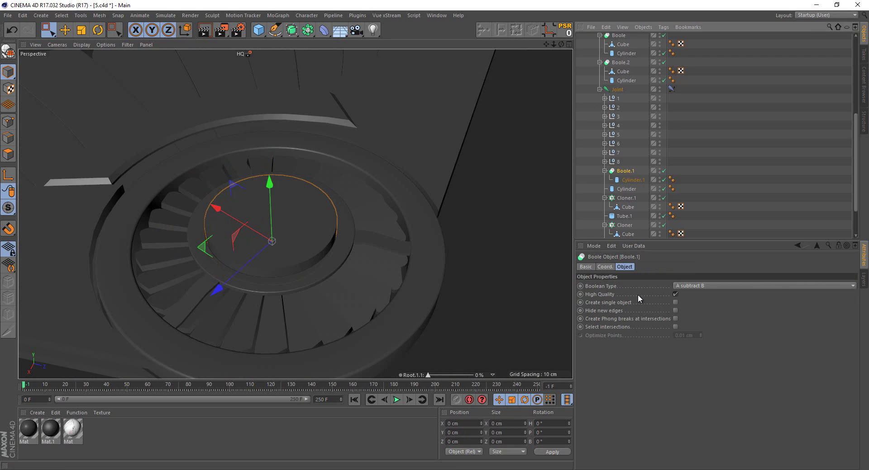
{"action": "left_click", "coordinate": [675, 303]}
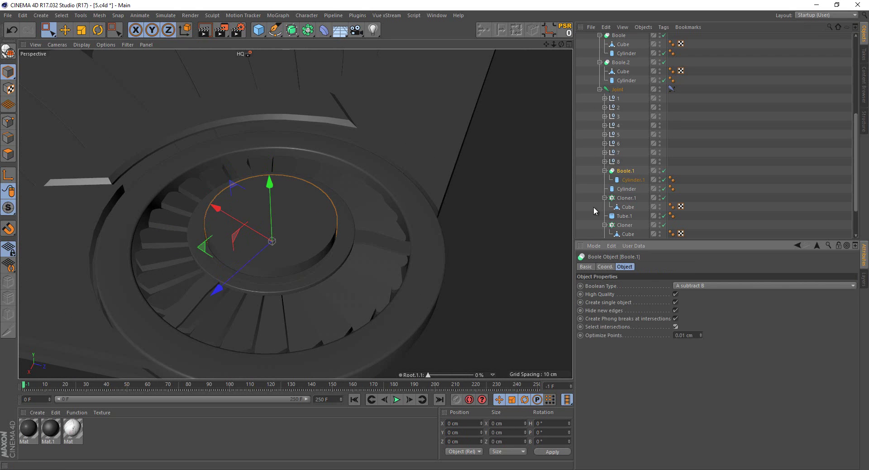
{"action": "left_click_drag", "start_coordinate": [307, 30], "coordinate": [455, 78]}
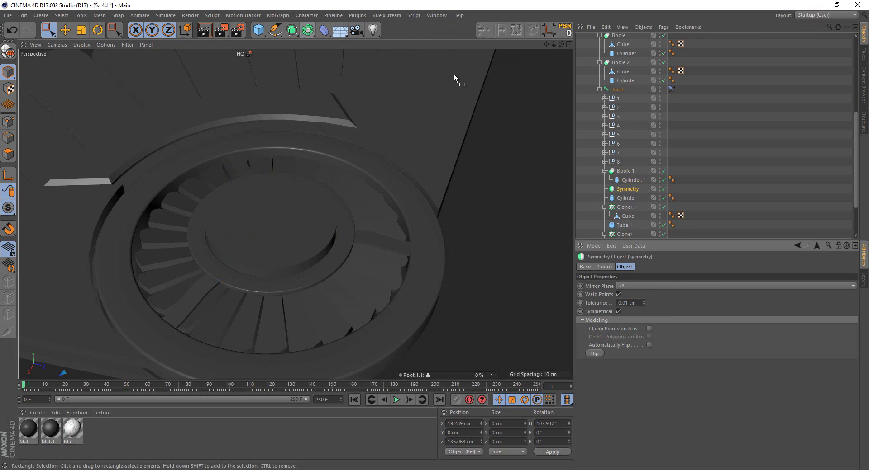
{"action": "left_click", "coordinate": [570, 36]}
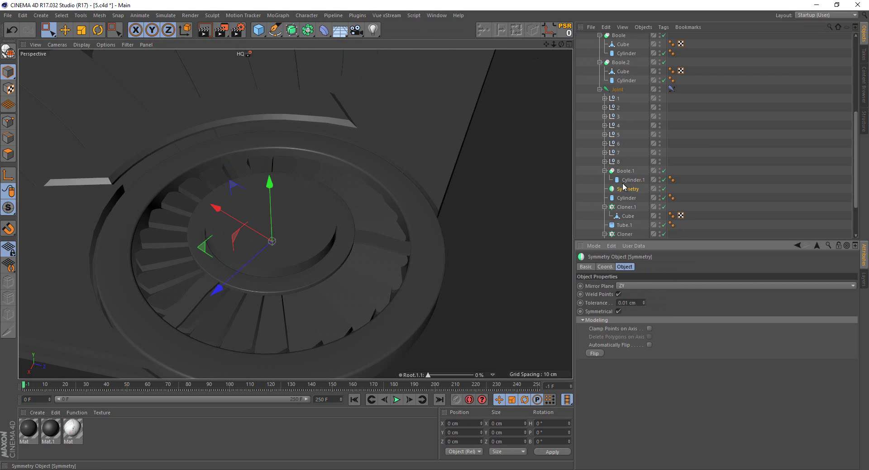
{"action": "left_click_drag", "start_coordinate": [620, 190], "coordinate": [627, 186]}
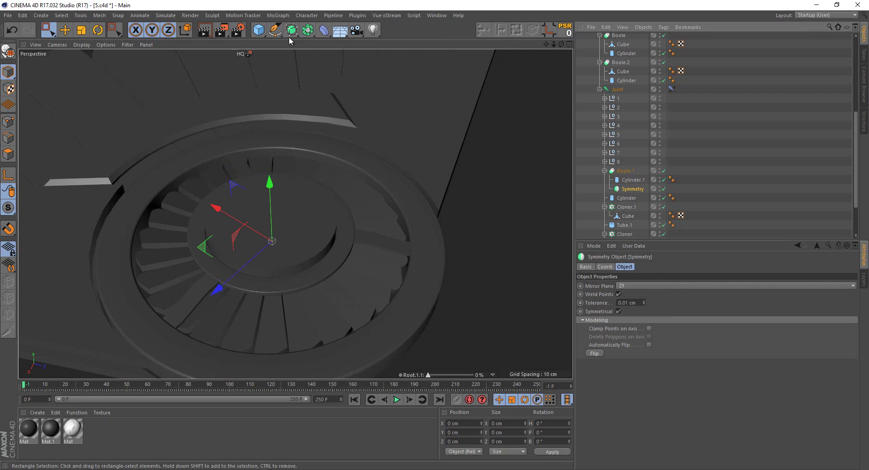
Add a cube at the origin, scale it to about 34.8 cm, and place it inside the Symmetry
{"action": "left_click", "coordinate": [259, 30]}
{"action": "left_click", "coordinate": [567, 26]}
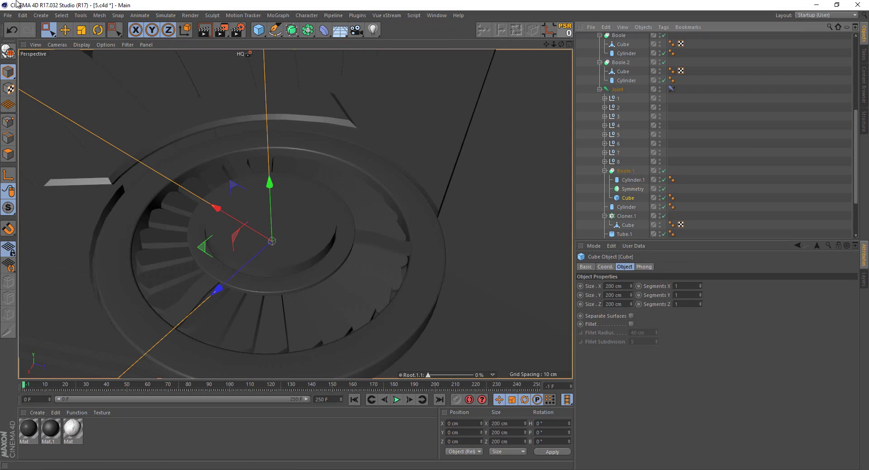
{"action": "left_click", "coordinate": [81, 30]}
{"action": "mouse_move", "coordinate": [436, 237]}
{"action": "left_mouse_down"}
{"action": "mouse_move", "coordinate": [77, 199]}
{"action": "mouse_move", "coordinate": [287, 234]}
{"action": "mouse_move", "coordinate": [317, 213]}
{"action": "left_mouse_up"}
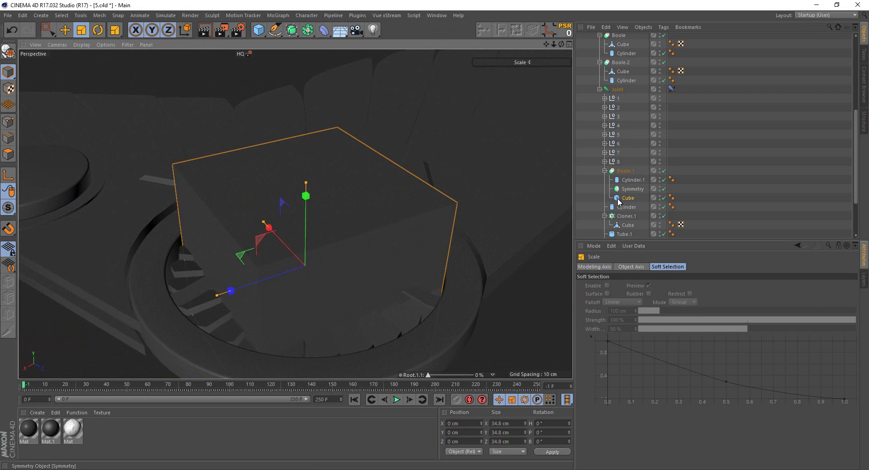
{"action": "key", "text": "space"}
{"action": "left_click_drag", "start_coordinate": [628, 192], "coordinate": [628, 191]}
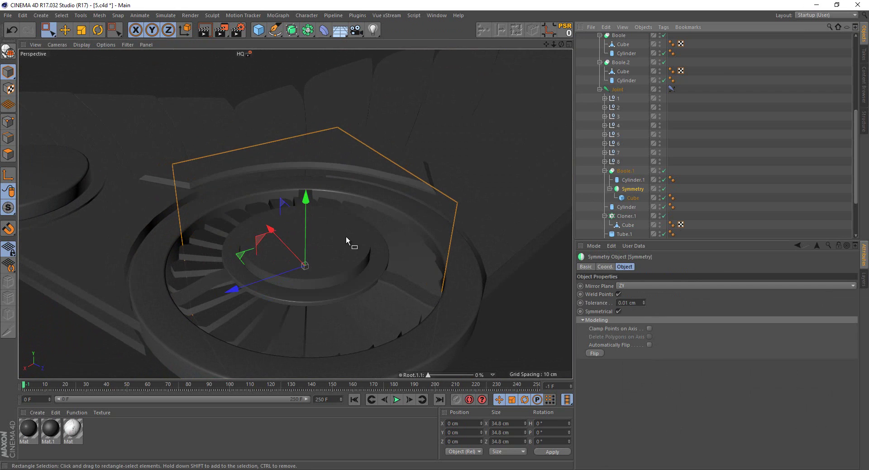
{"action": "left_click", "coordinate": [632, 197]}
Set the Symmetry mirror plane to XY and move the cube along Z and Y to cut the groove
{"action": "left_click_drag", "start_coordinate": [294, 217], "coordinate": [257, 227], "text": "alt"}
{"action": "left_click_drag", "start_coordinate": [263, 270], "coordinate": [175, 303], "text": "alt"}
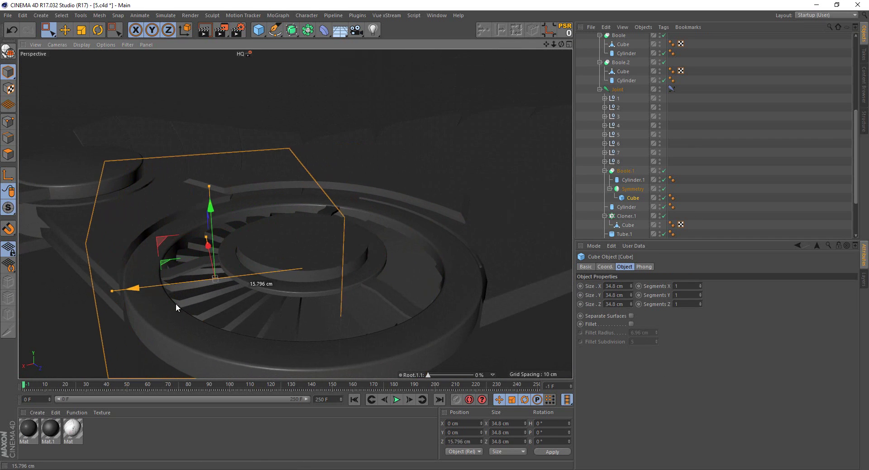
{"action": "mouse_move", "coordinate": [228, 257]}
{"action": "left_mouse_down", "text": "alt"}
{"action": "mouse_move", "coordinate": [183, 246]}
{"action": "mouse_move", "coordinate": [256, 99]}
{"action": "left_mouse_up", "text": "alt"}
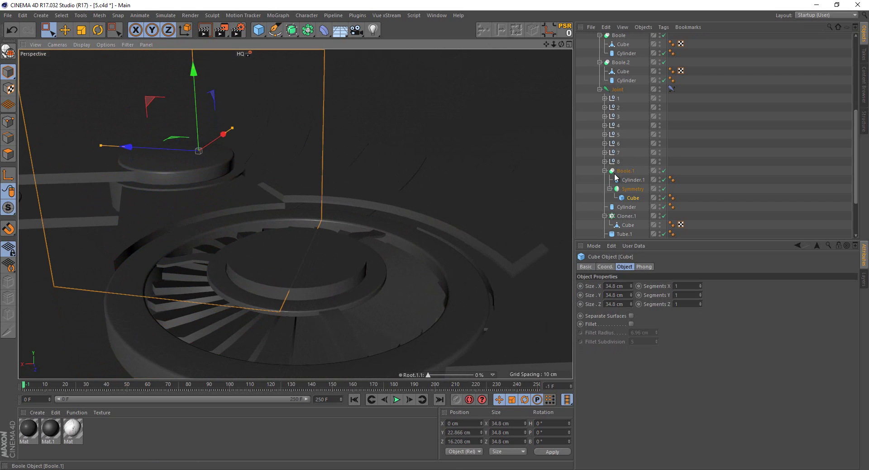
{"action": "left_click", "coordinate": [632, 189]}
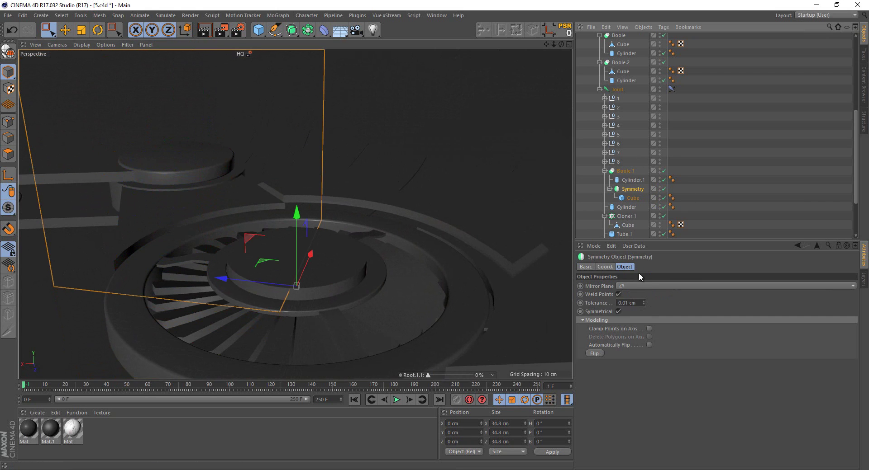
{"action": "left_click", "coordinate": [633, 286]}
{"action": "left_click", "coordinate": [630, 295]}
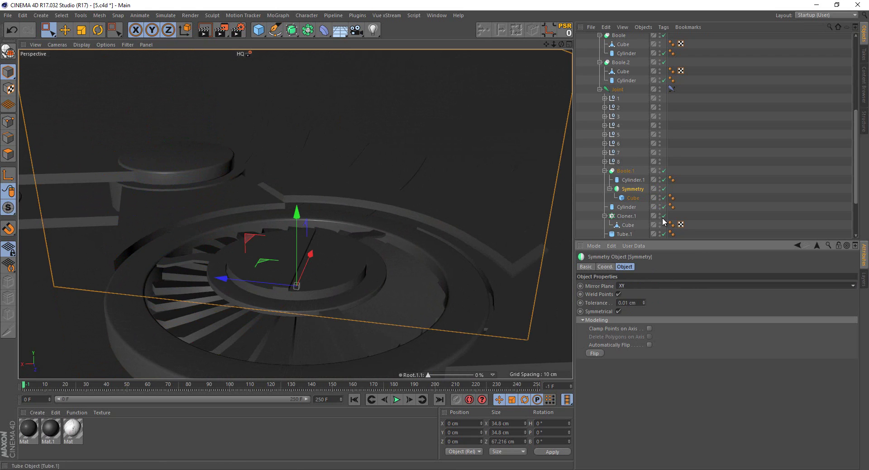
{"action": "left_click", "coordinate": [633, 198]}
{"action": "left_click_drag", "start_coordinate": [179, 148], "coordinate": [152, 173]}
{"action": "left_click_drag", "start_coordinate": [174, 115], "coordinate": [172, 121]}
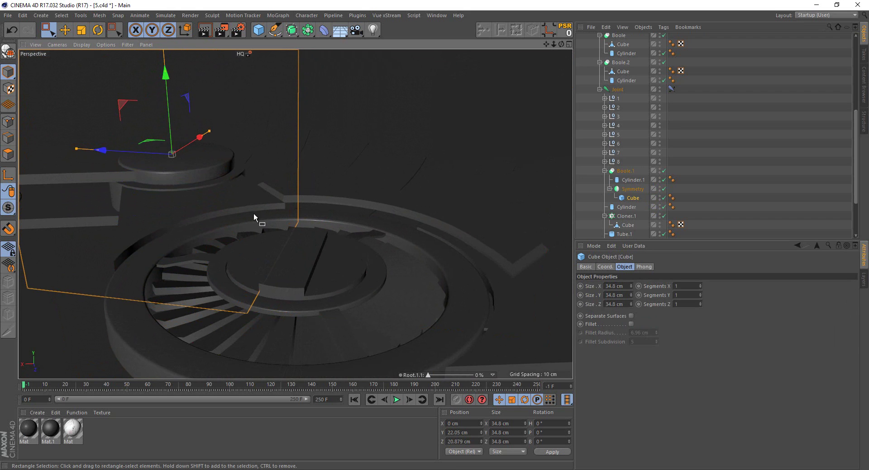
{"action": "mouse_move", "coordinate": [253, 213]}
{"action": "left_mouse_down", "text": "alt"}
{"action": "mouse_move", "coordinate": [304, 243]}
{"action": "mouse_move", "coordinate": [151, 179]}
{"action": "mouse_move", "coordinate": [158, 188]}
{"action": "mouse_move", "coordinate": [138, 203]}
{"action": "left_mouse_up", "text": "alt"}
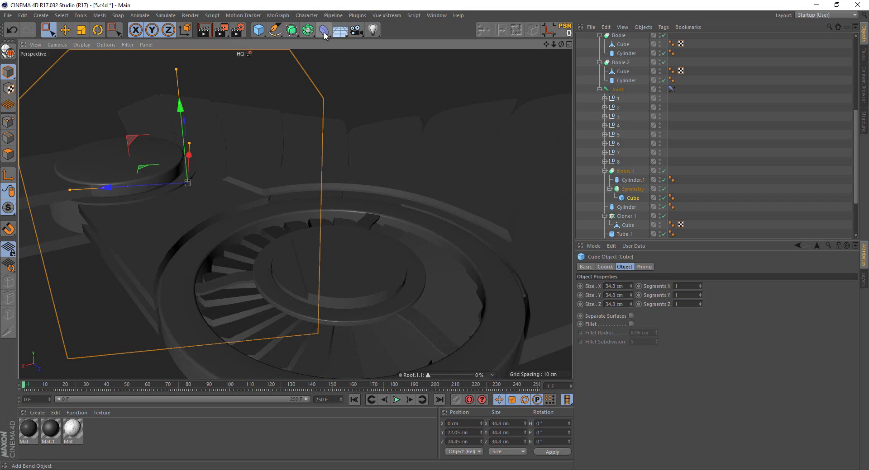
Add a Bevel deformer with 0.3 cm offset and 5 subdivisions, with mesh edges shown in the viewport
{"action": "left_click", "coordinate": [324, 36]}
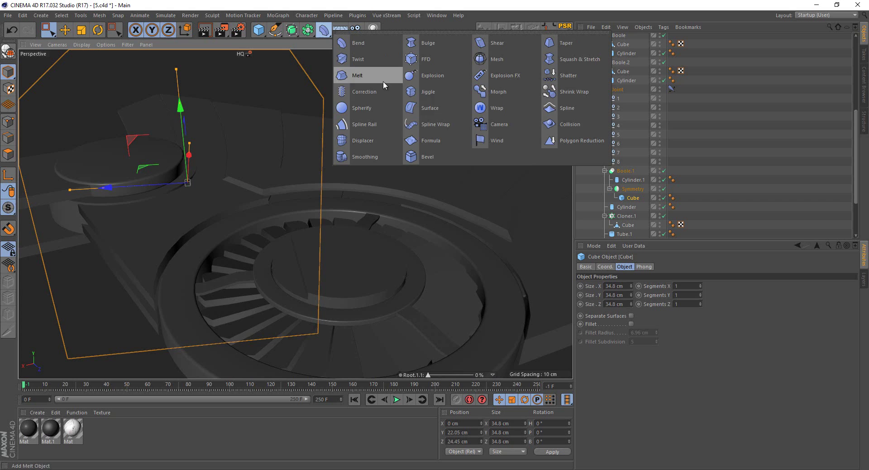
{"action": "left_click", "coordinate": [445, 156]}
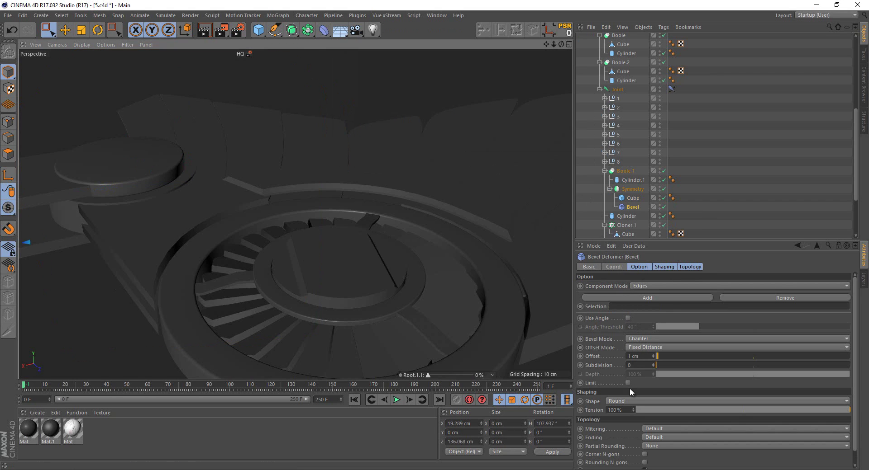
{"action": "left_click", "coordinate": [644, 356]}
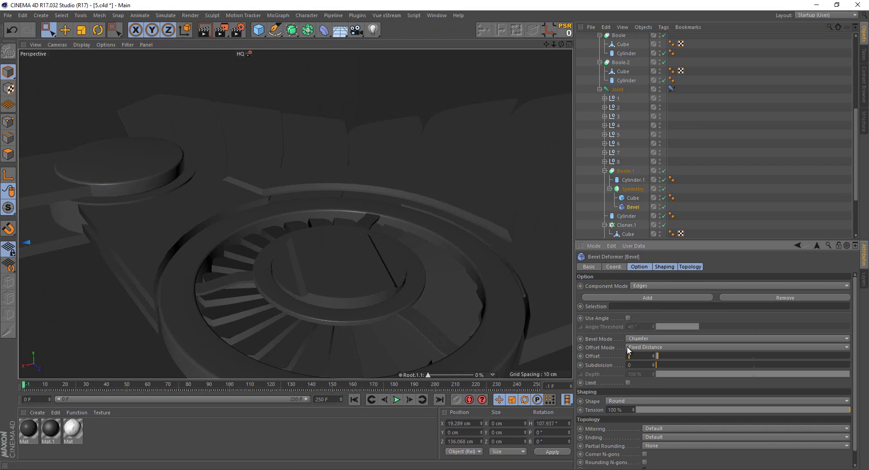
{"action": "type", "text": "0.3"}
{"action": "scroll", "coordinate": [312, 286], "scroll_direction": "up", "scroll_amount": 3}
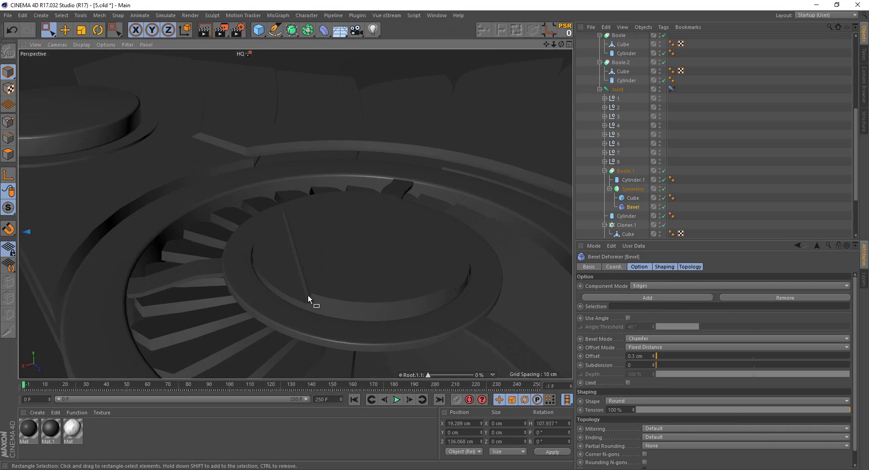
{"action": "scroll", "coordinate": [307, 295], "scroll_direction": "up", "scroll_amount": 3}
{"action": "scroll", "coordinate": [324, 282], "scroll_direction": "up", "scroll_amount": 3}
{"action": "left_click", "coordinate": [82, 44]}
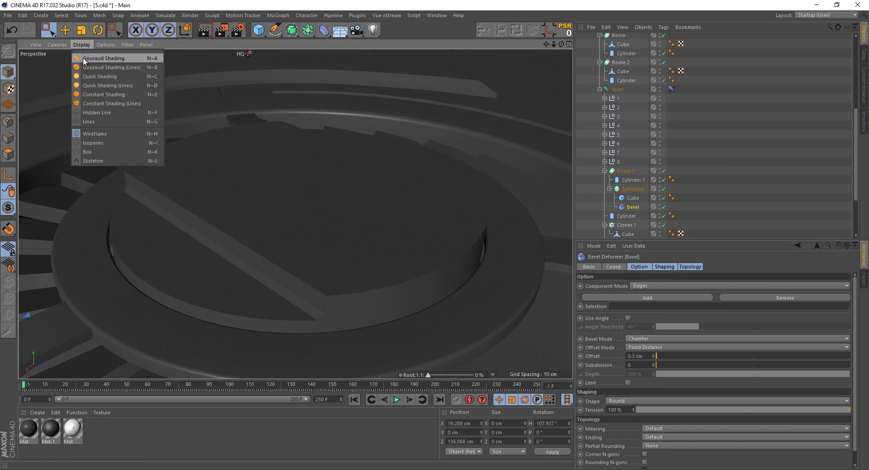
{"action": "left_click", "coordinate": [98, 66]}
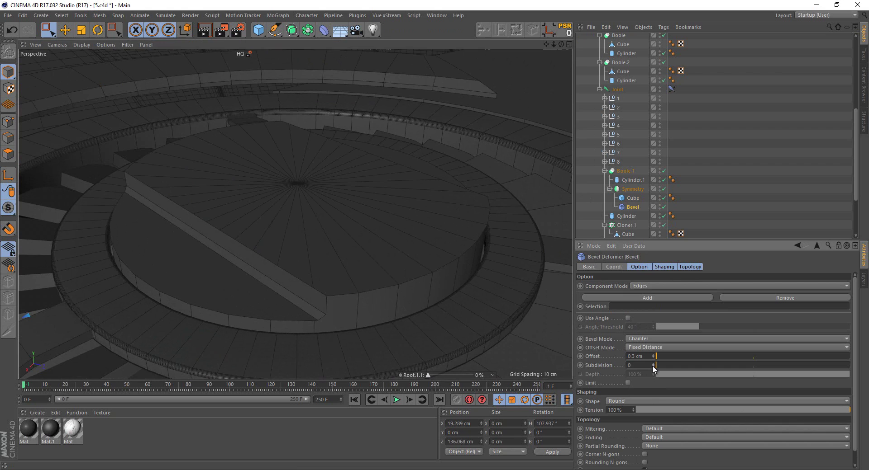
{"action": "left_click_drag", "start_coordinate": [653, 365], "coordinate": [653, 363]}
{"action": "left_click", "coordinate": [653, 363]}
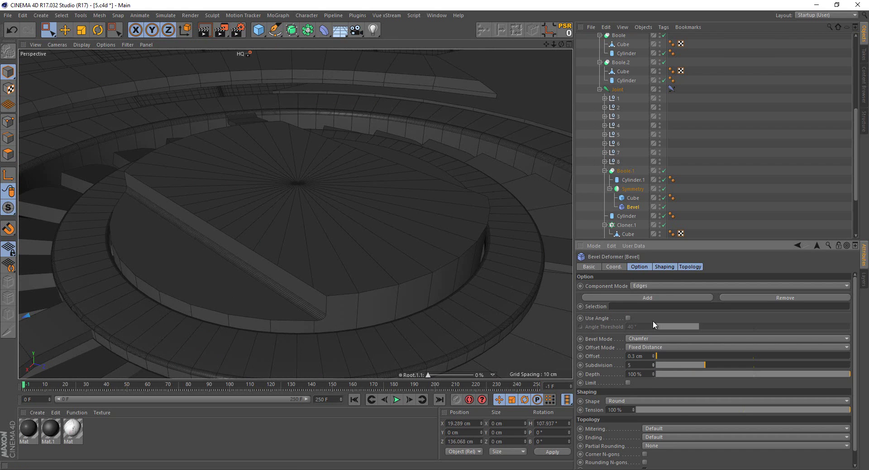
Move the Bevel to cover the whole cut, enable Use Angle at 36°, and check Cylinder.1's segment settings
{"action": "mouse_move", "coordinate": [625, 208]}
{"action": "left_mouse_down"}
{"action": "mouse_move", "coordinate": [624, 187]}
{"action": "mouse_move", "coordinate": [622, 199]}
{"action": "left_mouse_up"}
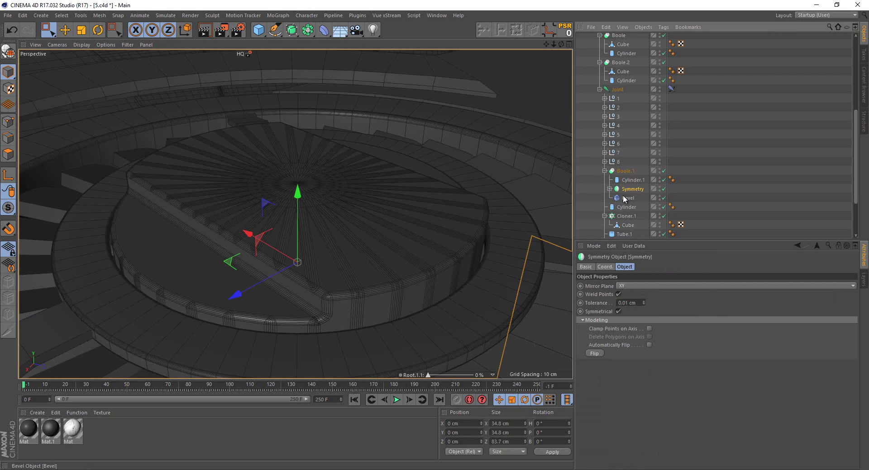
{"action": "left_click", "coordinate": [627, 318]}
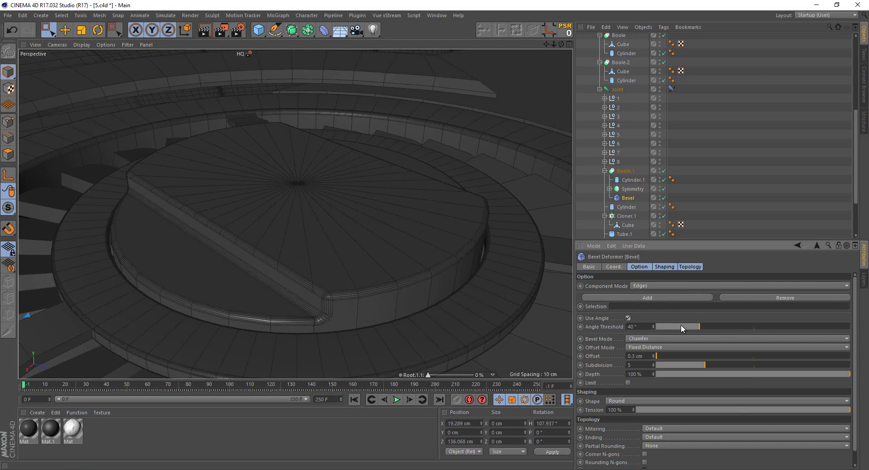
{"action": "left_click_drag", "start_coordinate": [697, 327], "coordinate": [693, 328]}
{"action": "left_click", "coordinate": [630, 181]}
{"action": "left_click", "coordinate": [627, 267]}
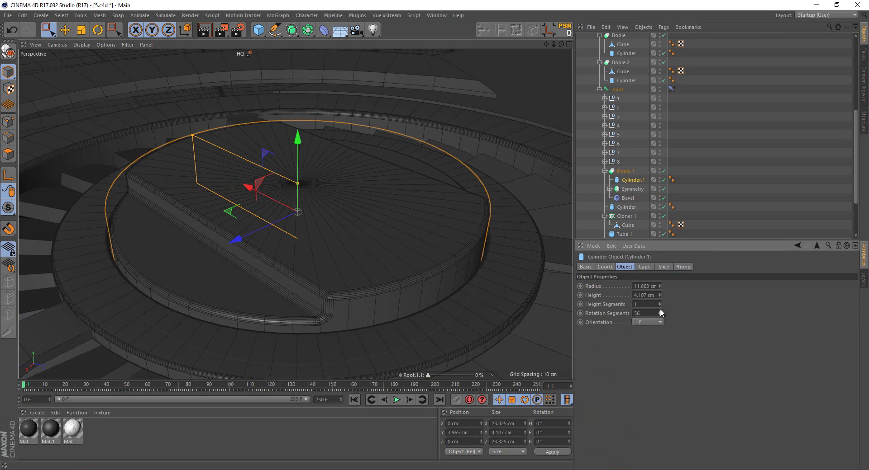
{"action": "mouse_move", "coordinate": [430, 207]}
{"action": "left_mouse_down", "text": "alt"}
{"action": "mouse_move", "coordinate": [330, 205]}
{"action": "mouse_move", "coordinate": [449, 221]}
{"action": "mouse_move", "coordinate": [125, 83]}
{"action": "left_mouse_up", "text": "alt"}
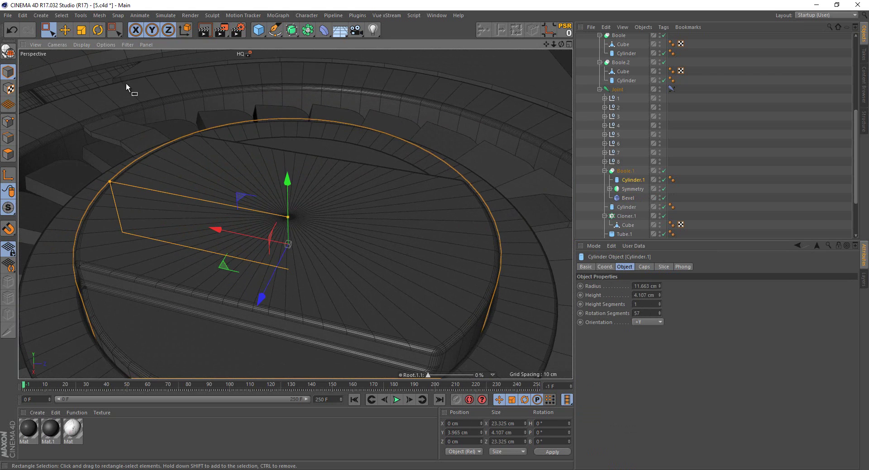
Return the viewport to plain shading without edges and clear the selection
{"action": "left_click", "coordinate": [82, 44]}
{"action": "left_click", "coordinate": [96, 58]}
{"action": "scroll", "coordinate": [174, 129], "scroll_direction": "down", "scroll_amount": 5}
{"action": "left_click", "coordinate": [709, 183]}
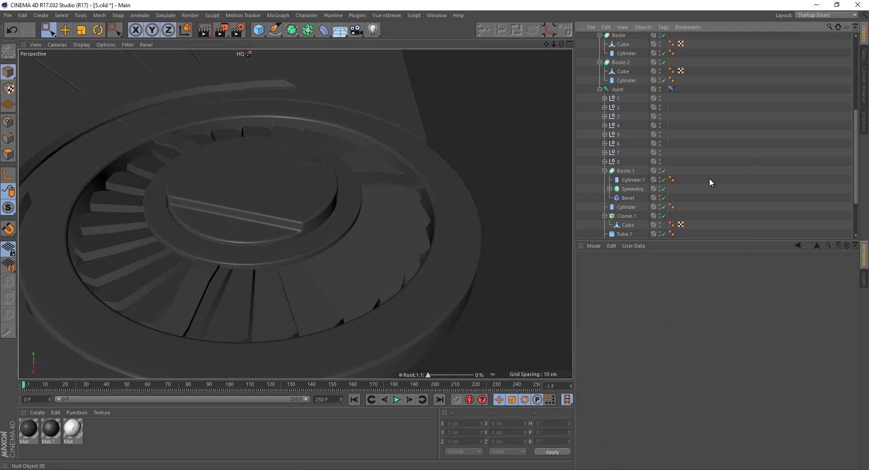
{"action": "scroll", "coordinate": [380, 224], "scroll_direction": "down", "scroll_amount": 3}
{"action": "mouse_move", "coordinate": [380, 224]}
{"action": "left_mouse_down", "text": "alt"}
{"action": "mouse_move", "coordinate": [338, 198]}
{"action": "mouse_move", "coordinate": [259, 208]}
{"action": "mouse_move", "coordinate": [245, 229]}
{"action": "mouse_move", "coordinate": [254, 238]}
{"action": "mouse_move", "coordinate": [272, 206]}
{"action": "mouse_move", "coordinate": [304, 195]}
{"action": "left_mouse_up", "text": "alt"}
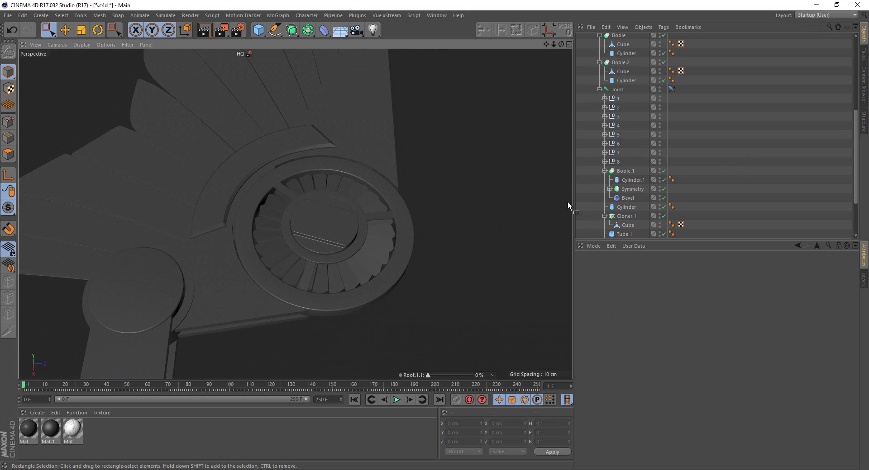
Select the step cube inside Cloner.1 and nudge its selected points up slightly in Points mode
{"action": "left_click", "coordinate": [618, 216]}
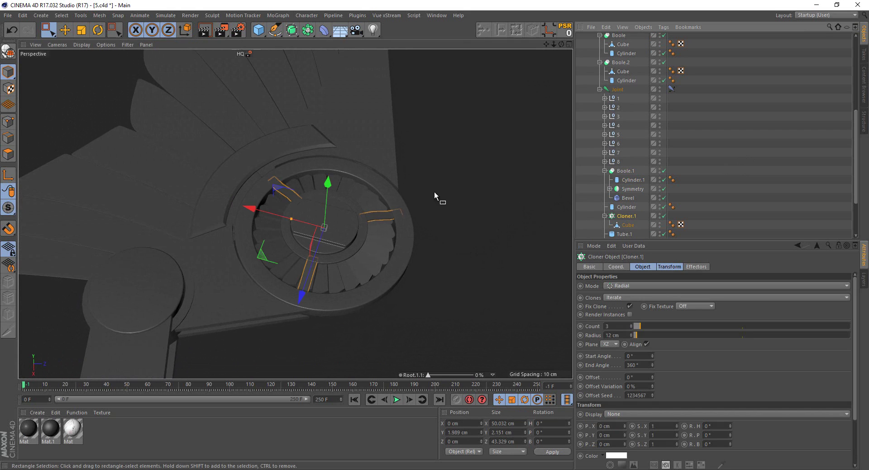
{"action": "scroll", "coordinate": [370, 249], "scroll_direction": "up", "scroll_amount": 3}
{"action": "scroll", "coordinate": [409, 239], "scroll_direction": "up", "scroll_amount": 2}
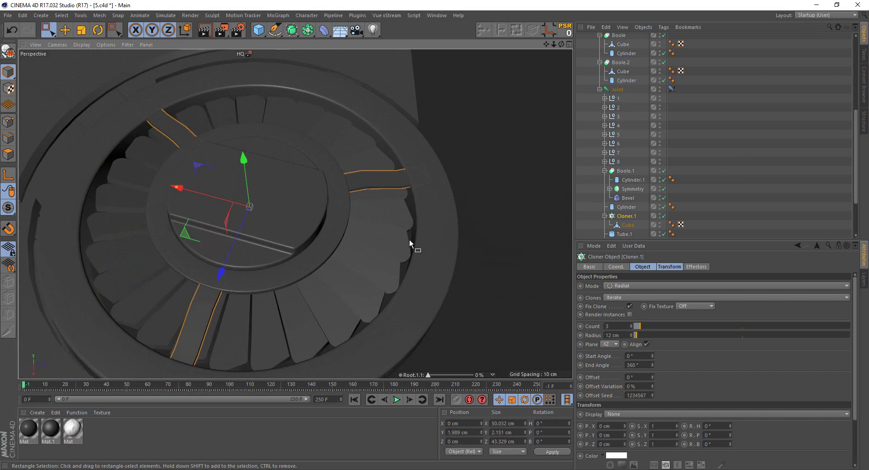
{"action": "mouse_move", "coordinate": [409, 239]}
{"action": "left_mouse_down", "text": "alt"}
{"action": "mouse_move", "coordinate": [409, 134]}
{"action": "mouse_move", "coordinate": [381, 106]}
{"action": "mouse_move", "coordinate": [392, 110]}
{"action": "left_mouse_up", "text": "alt"}
{"action": "left_click", "coordinate": [618, 224]}
{"action": "mouse_move", "coordinate": [498, 295]}
{"action": "left_mouse_down", "text": "alt"}
{"action": "mouse_move", "coordinate": [340, 333]}
{"action": "mouse_move", "coordinate": [111, 166]}
{"action": "left_mouse_up", "text": "alt"}
{"action": "left_click", "coordinate": [8, 121]}
{"action": "scroll", "coordinate": [301, 156], "scroll_direction": "up", "scroll_amount": 3}
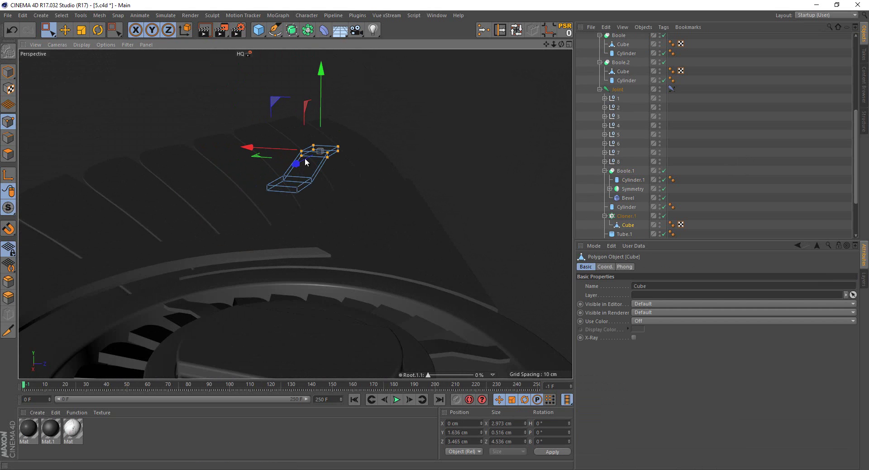
{"action": "left_click_drag", "start_coordinate": [321, 122], "coordinate": [322, 122]}
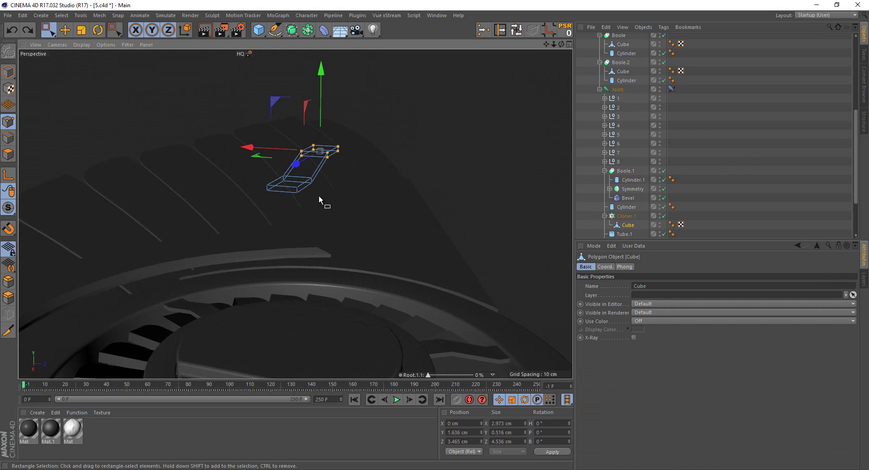
Try a different point selection, then clear all of the step cube's selected points
{"action": "left_click_drag", "start_coordinate": [322, 199], "coordinate": [115, 203], "text": "alt"}
{"action": "scroll", "coordinate": [154, 181], "scroll_direction": "down", "scroll_amount": 3}
{"action": "scroll", "coordinate": [188, 131], "scroll_direction": "down", "scroll_amount": 3}
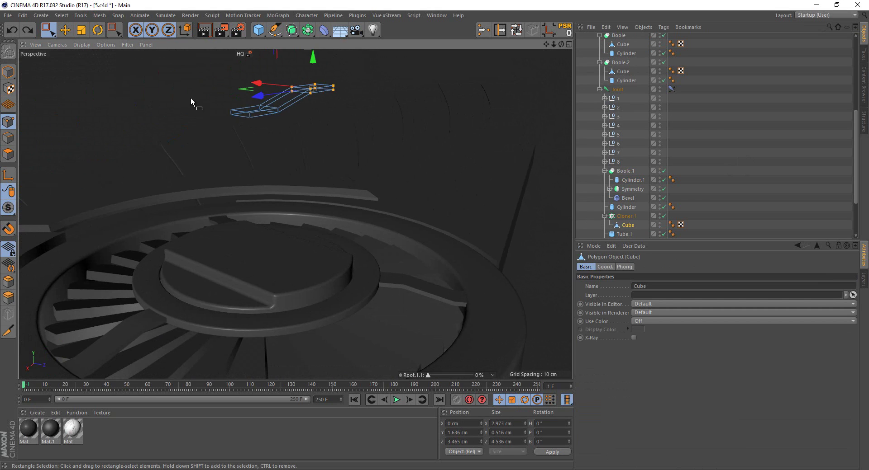
{"action": "left_click_drag", "start_coordinate": [282, 152], "coordinate": [283, 150]}
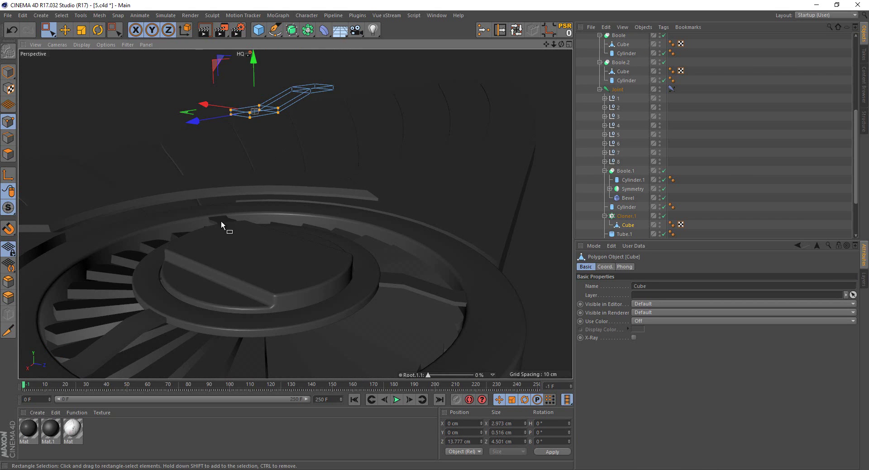
{"action": "mouse_move", "coordinate": [221, 221]}
{"action": "left_mouse_down", "text": "alt"}
{"action": "mouse_move", "coordinate": [265, 227]}
{"action": "mouse_move", "coordinate": [305, 209]}
{"action": "left_mouse_up", "text": "alt"}
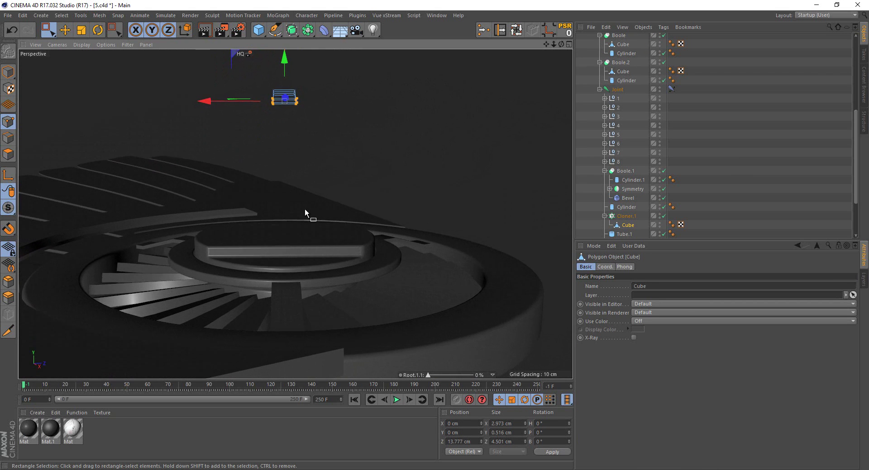
{"action": "left_click", "coordinate": [400, 186]}
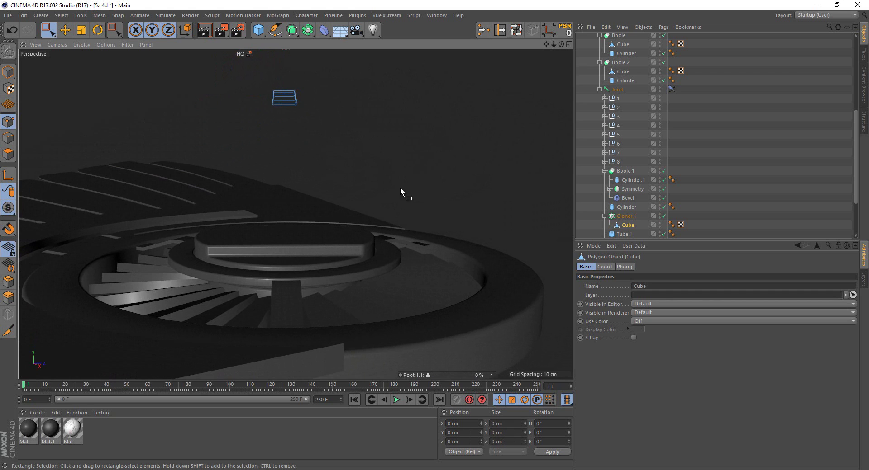
{"action": "mouse_move", "coordinate": [400, 187]}
{"action": "left_mouse_down", "text": "alt"}
{"action": "mouse_move", "coordinate": [293, 278]}
{"action": "mouse_move", "coordinate": [297, 270]}
{"action": "mouse_move", "coordinate": [59, 194]}
{"action": "left_mouse_up", "text": "alt"}
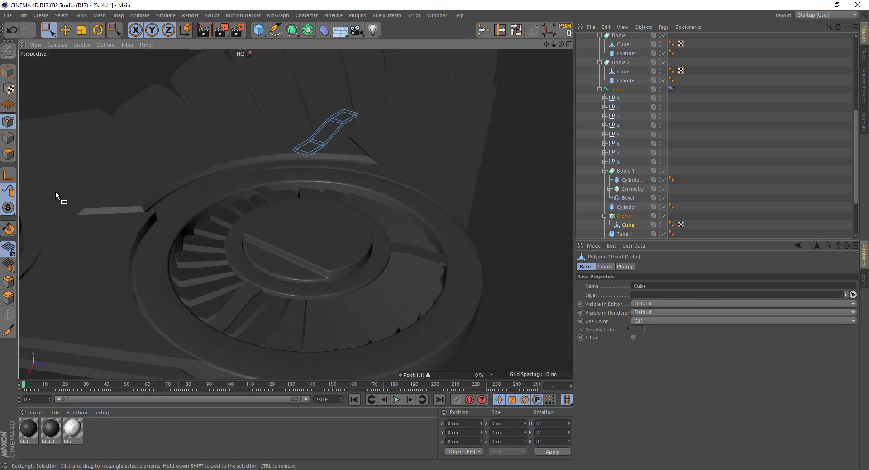
Select the bent step cube and start a Bevel on it with 5 subdivisions
{"action": "left_click", "coordinate": [8, 138]}
{"action": "left_click_drag", "start_coordinate": [308, 272], "coordinate": [310, 147], "text": "alt"}
{"action": "left_click", "coordinate": [325, 171]}
{"action": "scroll", "coordinate": [316, 190], "scroll_direction": "up", "scroll_amount": 3}
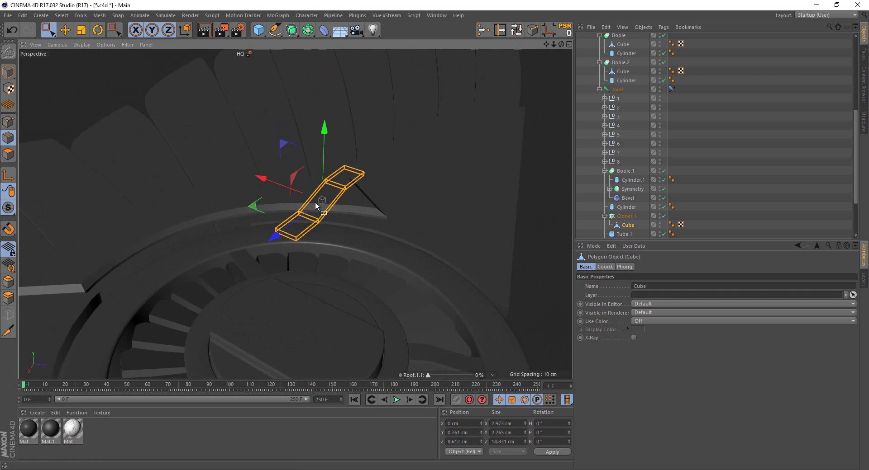
{"action": "scroll", "coordinate": [315, 202], "scroll_direction": "up", "scroll_amount": 3}
{"action": "scroll", "coordinate": [305, 235], "scroll_direction": "up", "scroll_amount": 3}
{"action": "right_click", "coordinate": [291, 276]}
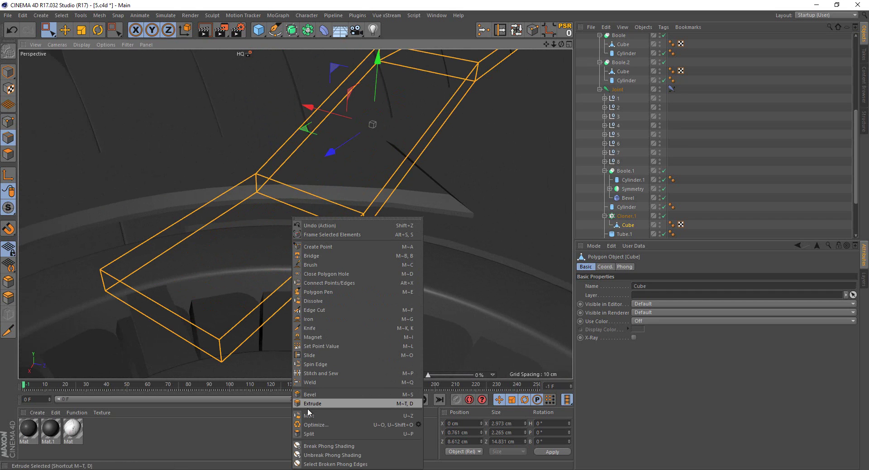
{"action": "left_click", "coordinate": [317, 395]}
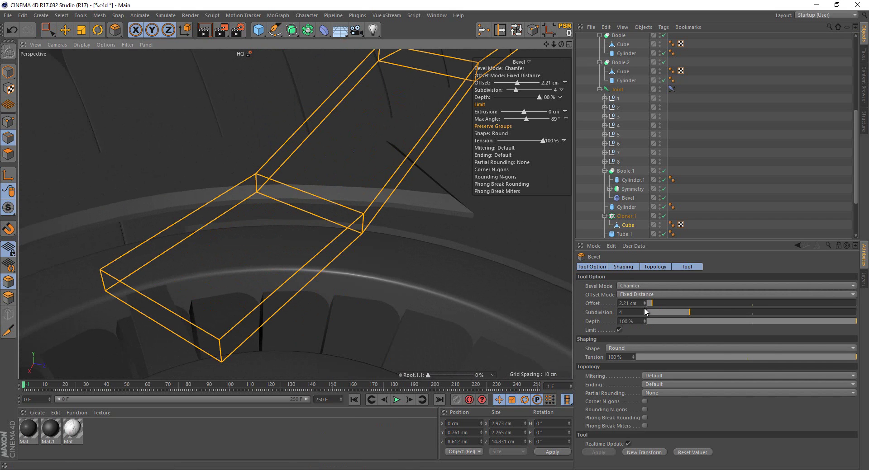
{"action": "left_click", "coordinate": [644, 311]}
{"action": "left_click_drag", "start_coordinate": [403, 301], "coordinate": [434, 234]}
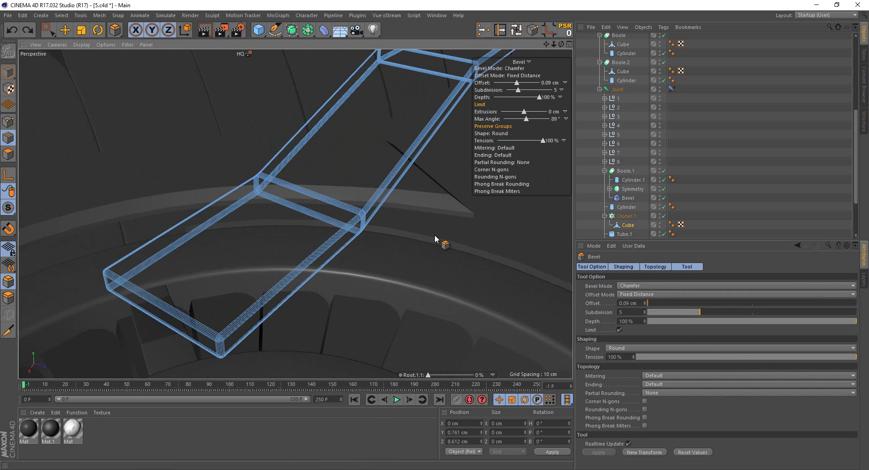
Fine-tune the bevel offset to about 0.13 cm for rounded edges and finish the bevel
{"action": "scroll", "coordinate": [435, 235], "scroll_direction": "down", "scroll_amount": 5}
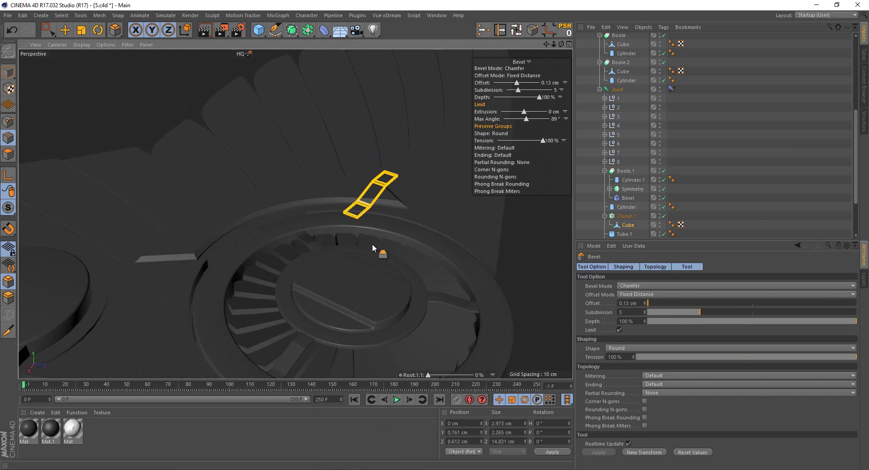
{"action": "scroll", "coordinate": [452, 321], "scroll_direction": "up", "scroll_amount": 2}
{"action": "scroll", "coordinate": [493, 286], "scroll_direction": "up", "scroll_amount": 2}
{"action": "scroll", "coordinate": [487, 293], "scroll_direction": "up", "scroll_amount": 2}
{"action": "scroll", "coordinate": [475, 300], "scroll_direction": "up", "scroll_amount": 2}
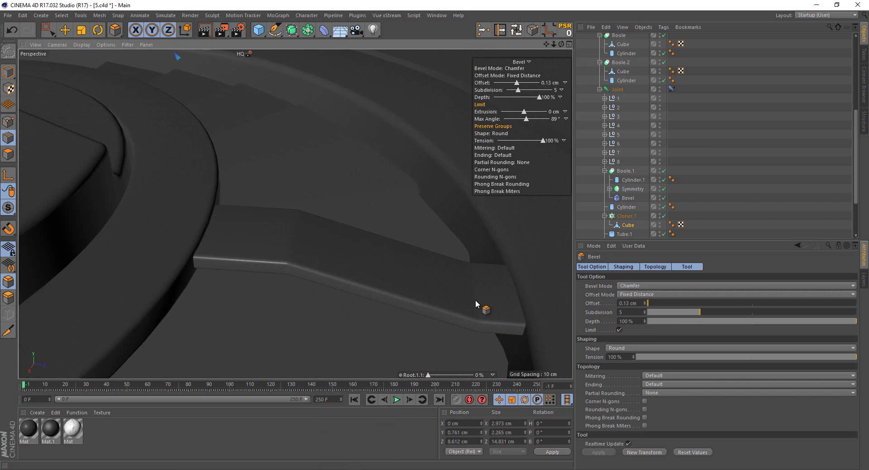
{"action": "scroll", "coordinate": [475, 300], "scroll_direction": "up", "scroll_amount": 2}
{"action": "scroll", "coordinate": [471, 296], "scroll_direction": "up", "scroll_amount": 2}
{"action": "scroll", "coordinate": [452, 290], "scroll_direction": "up", "scroll_amount": 2}
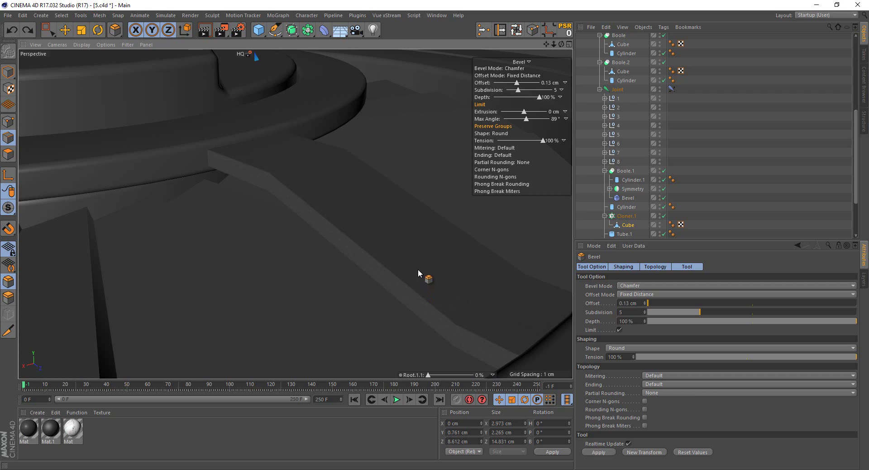
{"action": "left_click_drag", "start_coordinate": [417, 270], "coordinate": [434, 235]}
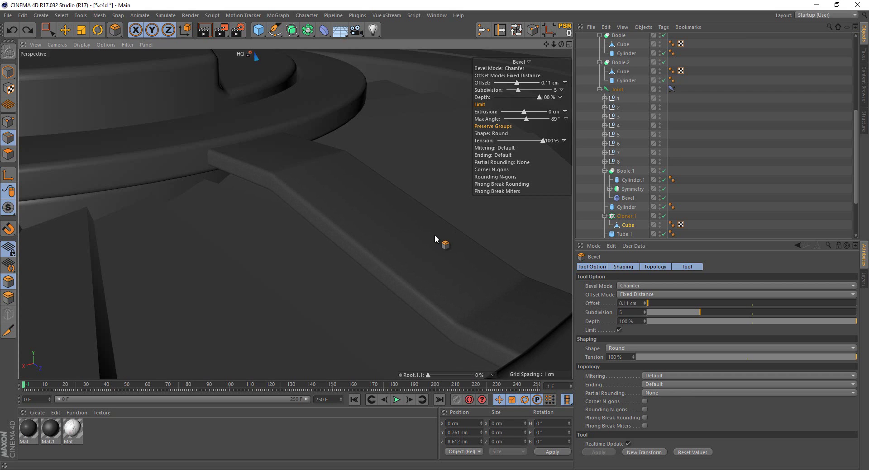
{"action": "left_click", "coordinate": [782, 157]}
Inspect the rounded cloned steps across the emblem and return to plain selection
{"action": "scroll", "coordinate": [460, 219], "scroll_direction": "down", "scroll_amount": 3}
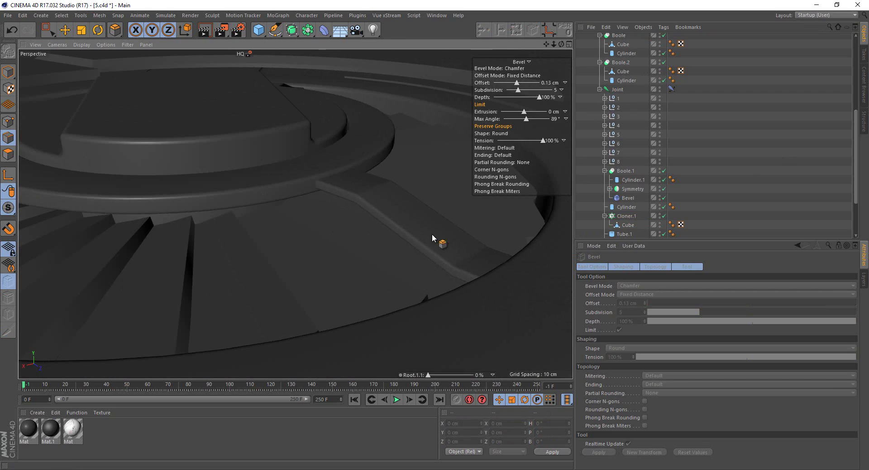
{"action": "scroll", "coordinate": [438, 242], "scroll_direction": "down", "scroll_amount": 3}
{"action": "scroll", "coordinate": [389, 287], "scroll_direction": "down", "scroll_amount": 3}
{"action": "mouse_move", "coordinate": [334, 223]}
{"action": "left_mouse_down", "text": "alt"}
{"action": "mouse_move", "coordinate": [317, 226]}
{"action": "mouse_move", "coordinate": [360, 280]}
{"action": "left_mouse_up", "text": "alt"}
{"action": "scroll", "coordinate": [364, 245], "scroll_direction": "down", "scroll_amount": 3}
{"action": "left_click_drag", "start_coordinate": [368, 208], "coordinate": [141, 73], "text": "alt"}
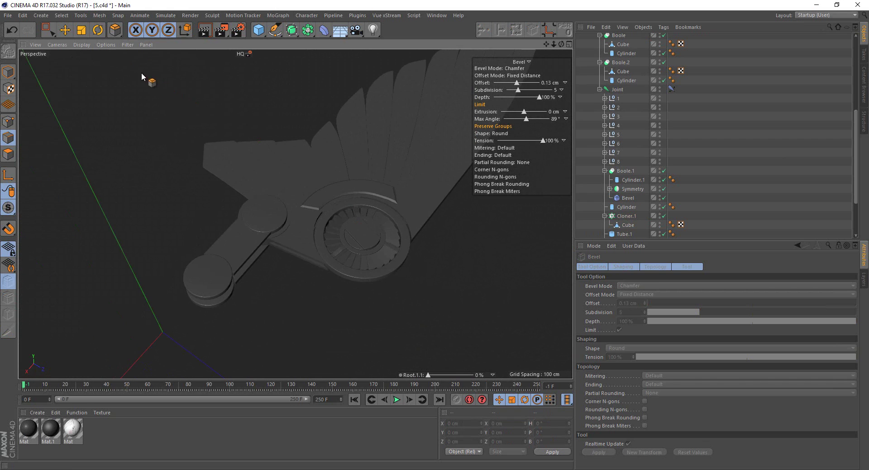
{"action": "left_click", "coordinate": [47, 30]}
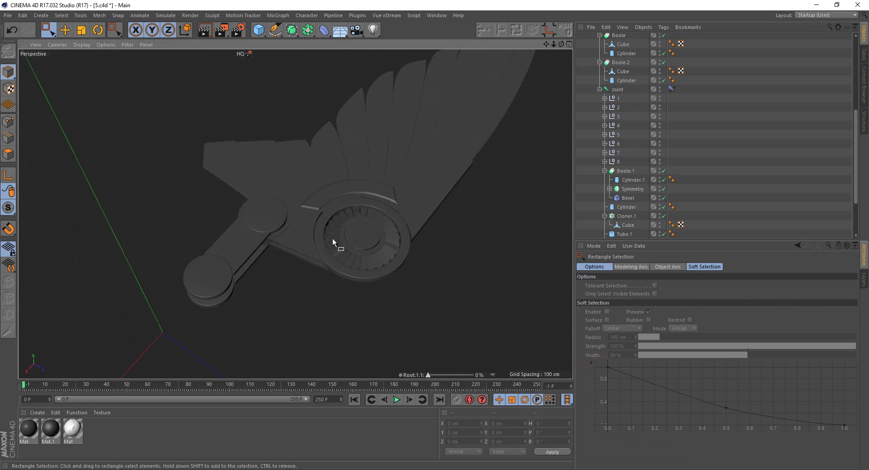
Select the cube under Cloner and close in on it above the hub
{"action": "mouse_move", "coordinate": [332, 238]}
{"action": "left_mouse_down", "text": "alt"}
{"action": "mouse_move", "coordinate": [369, 239]}
{"action": "mouse_move", "coordinate": [412, 201]}
{"action": "mouse_move", "coordinate": [472, 235]}
{"action": "mouse_move", "coordinate": [441, 192]}
{"action": "mouse_move", "coordinate": [373, 246]}
{"action": "mouse_move", "coordinate": [468, 356]}
{"action": "mouse_move", "coordinate": [450, 376]}
{"action": "mouse_move", "coordinate": [479, 376]}
{"action": "mouse_move", "coordinate": [449, 375]}
{"action": "mouse_move", "coordinate": [421, 360]}
{"action": "left_mouse_up", "text": "alt"}
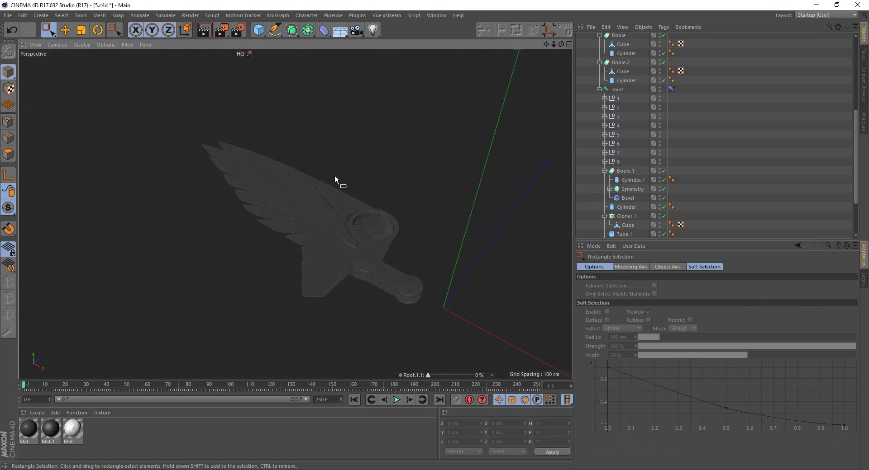
{"action": "mouse_move", "coordinate": [335, 175]}
{"action": "left_mouse_down", "text": "alt"}
{"action": "mouse_move", "coordinate": [311, 100]}
{"action": "mouse_move", "coordinate": [314, 53]}
{"action": "mouse_move", "coordinate": [333, 223]}
{"action": "mouse_move", "coordinate": [349, 222]}
{"action": "mouse_move", "coordinate": [349, 245]}
{"action": "mouse_move", "coordinate": [405, 234]}
{"action": "left_mouse_up", "text": "alt"}
{"action": "scroll", "coordinate": [413, 238], "scroll_direction": "up", "scroll_amount": 2}
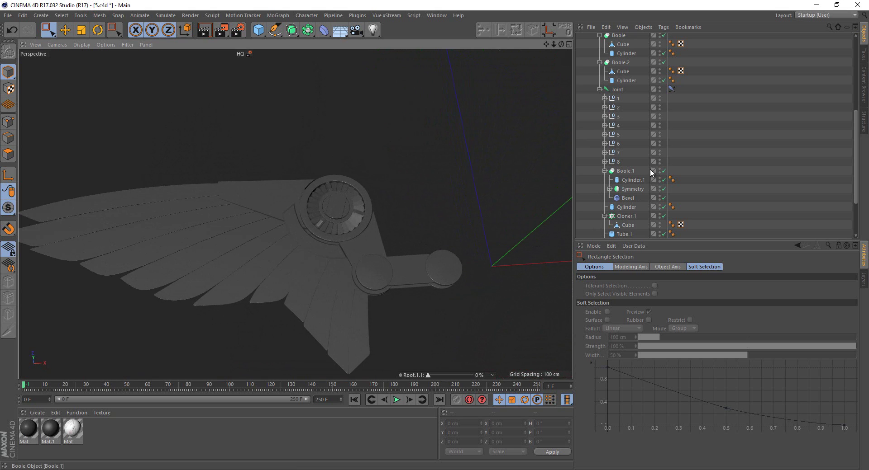
{"action": "scroll", "coordinate": [639, 180], "scroll_direction": "down", "scroll_amount": 3}
{"action": "left_click", "coordinate": [623, 190]}
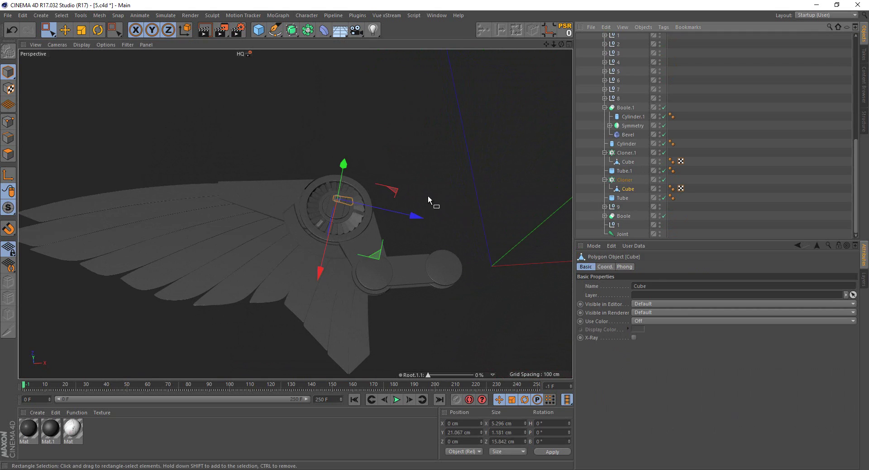
{"action": "left_click_drag", "start_coordinate": [427, 195], "coordinate": [349, 214], "text": "alt"}
{"action": "scroll", "coordinate": [331, 145], "scroll_direction": "up", "scroll_amount": 2}
{"action": "scroll", "coordinate": [276, 155], "scroll_direction": "up", "scroll_amount": 2}
{"action": "scroll", "coordinate": [275, 154], "scroll_direction": "up", "scroll_amount": 2}
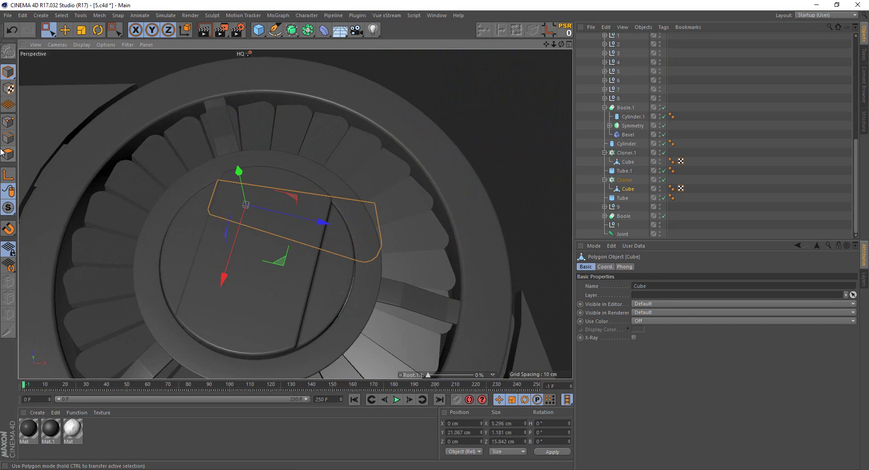
{"action": "left_click", "coordinate": [8, 138]}
{"action": "scroll", "coordinate": [304, 213], "scroll_direction": "up", "scroll_amount": 2}
{"action": "scroll", "coordinate": [304, 213], "scroll_direction": "up", "scroll_amount": 2}
{"action": "mouse_move", "coordinate": [369, 186]}
{"action": "left_mouse_down", "text": "alt"}
{"action": "mouse_move", "coordinate": [373, 173]}
{"action": "mouse_move", "coordinate": [363, 184]}
{"action": "mouse_move", "coordinate": [457, 72]}
{"action": "left_mouse_up", "text": "alt"}
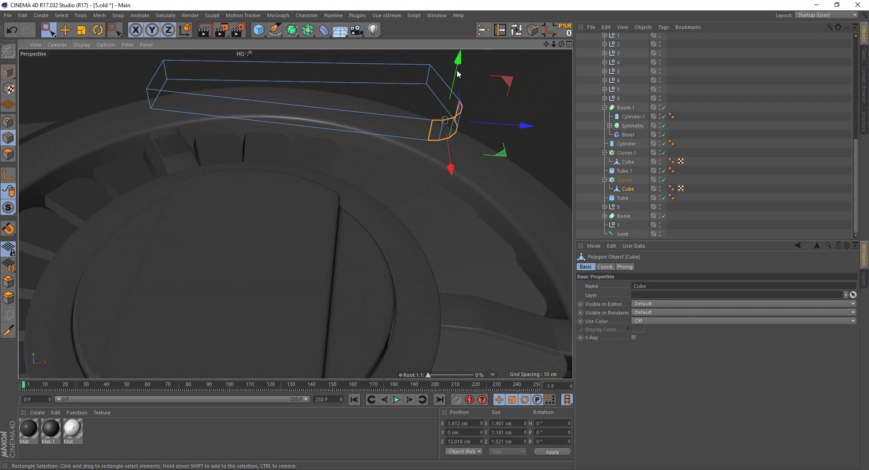
Scale the cube in the Right view to about half height, Size Y 0.615 cm
{"action": "left_click", "coordinate": [82, 35]}
{"action": "left_click", "coordinate": [3, 74]}
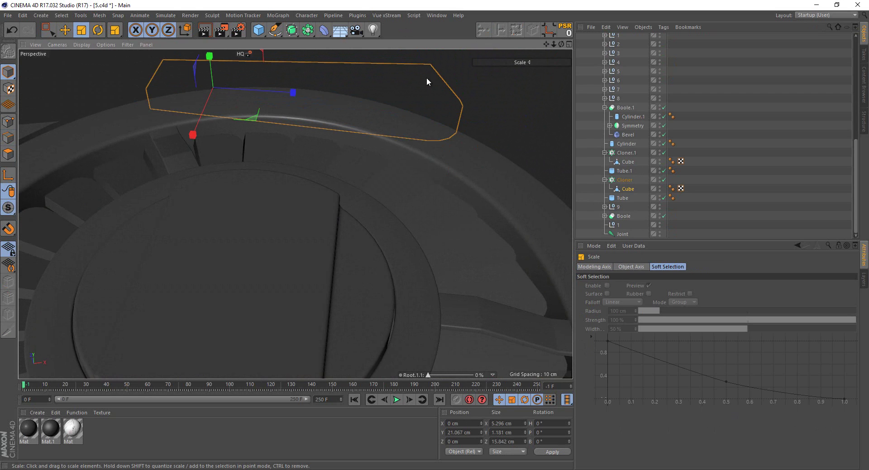
{"action": "key", "text": "ctrl+z"}
{"action": "mouse_move", "coordinate": [314, 129]}
{"action": "left_mouse_down", "text": "alt"}
{"action": "mouse_move", "coordinate": [330, 188]}
{"action": "mouse_move", "coordinate": [284, 90]}
{"action": "left_mouse_up", "text": "alt"}
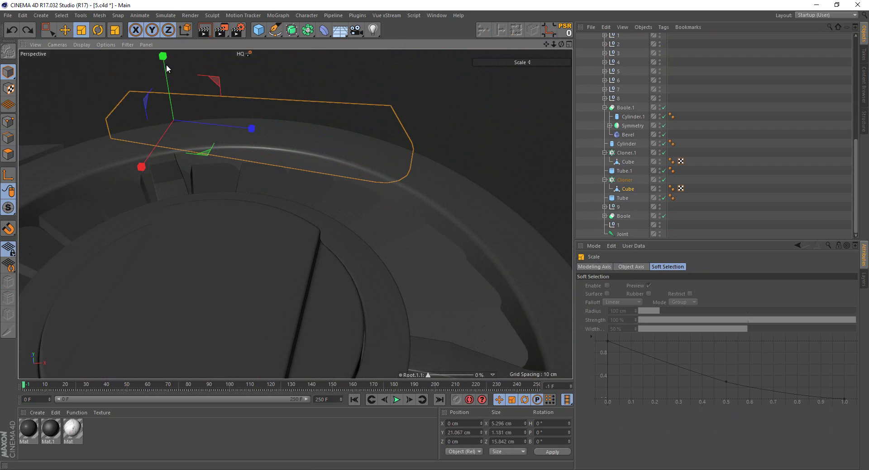
{"action": "middle_click", "coordinate": [400, 144]}
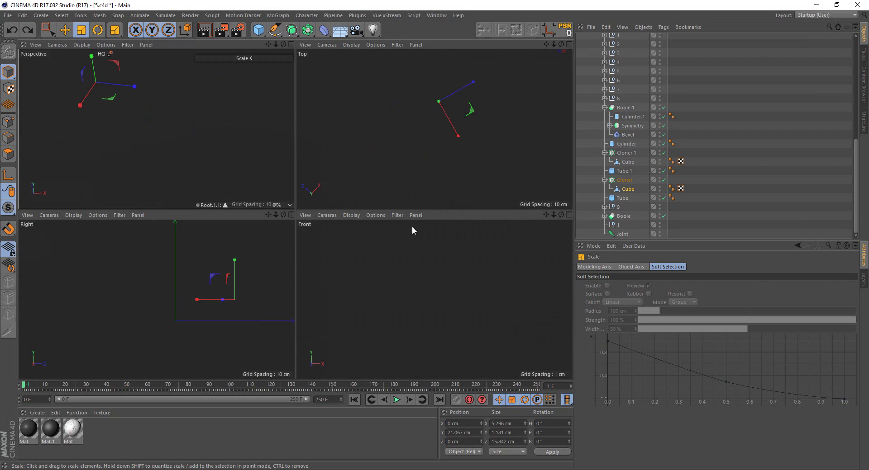
{"action": "middle_click", "coordinate": [269, 294]}
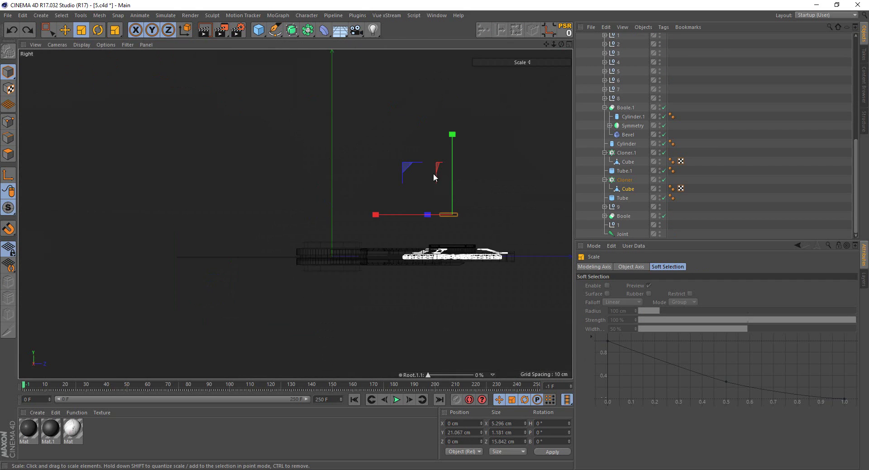
{"action": "scroll", "coordinate": [433, 173], "scroll_direction": "up", "scroll_amount": 2}
{"action": "scroll", "coordinate": [459, 260], "scroll_direction": "up", "scroll_amount": 2}
{"action": "scroll", "coordinate": [471, 252], "scroll_direction": "up", "scroll_amount": 2}
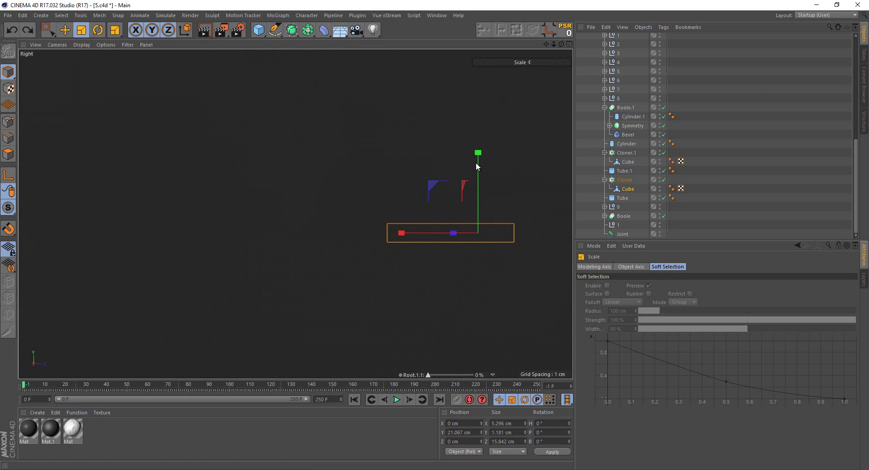
{"action": "left_click_drag", "start_coordinate": [476, 166], "coordinate": [479, 196]}
{"action": "middle_click", "coordinate": [161, 135]}
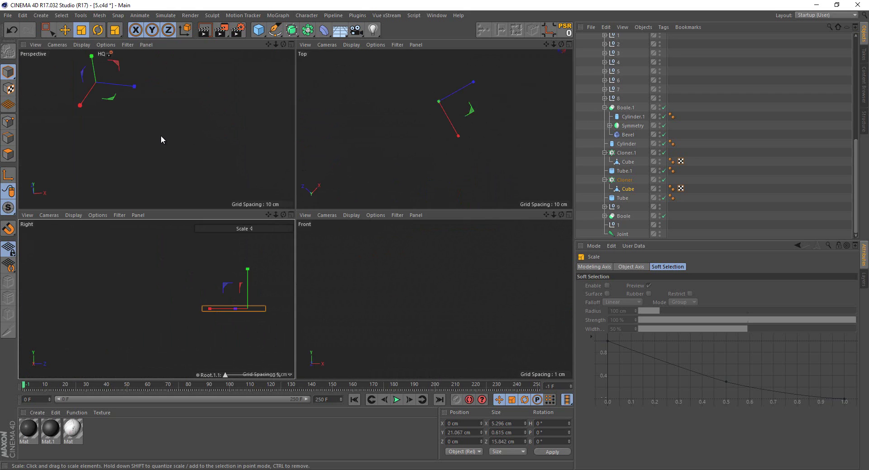
{"action": "middle_click", "coordinate": [161, 135]}
Select an edge loop on the flattened cube with Loop Selection in Edges mode
{"action": "mouse_move", "coordinate": [316, 258]}
{"action": "left_mouse_down", "text": "alt"}
{"action": "mouse_move", "coordinate": [307, 267]}
{"action": "mouse_move", "coordinate": [267, 217]}
{"action": "mouse_move", "coordinate": [273, 211]}
{"action": "mouse_move", "coordinate": [265, 198]}
{"action": "mouse_move", "coordinate": [240, 199]}
{"action": "mouse_move", "coordinate": [211, 222]}
{"action": "left_mouse_up", "text": "alt"}
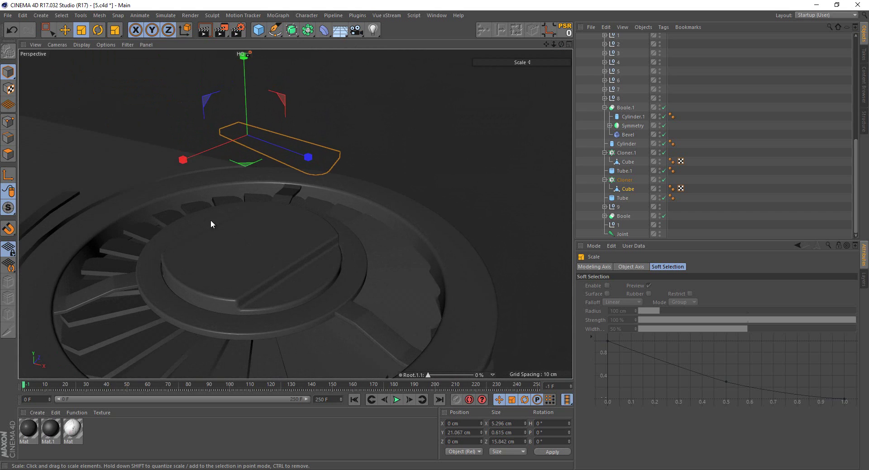
{"action": "left_click", "coordinate": [2, 138]}
{"action": "left_click_drag", "start_coordinate": [298, 130], "coordinate": [399, 104], "text": "alt"}
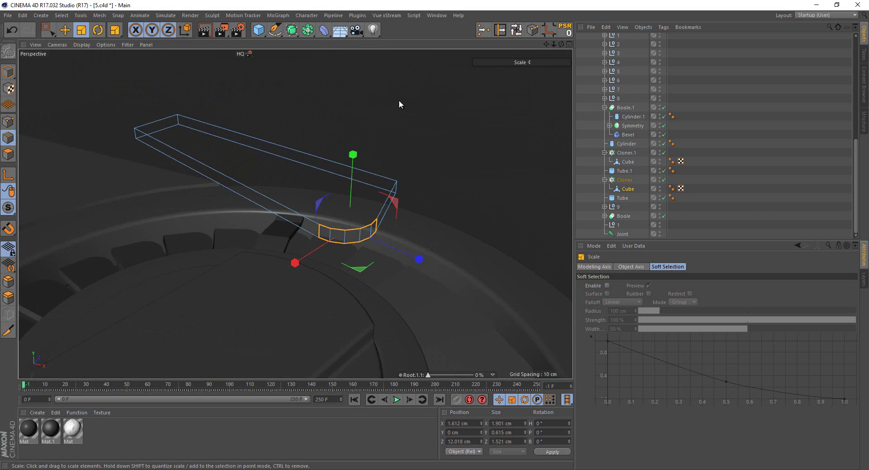
{"action": "left_click", "coordinate": [508, 32]}
{"action": "left_click", "coordinate": [287, 188]}
{"action": "scroll", "coordinate": [287, 194], "scroll_direction": "up", "scroll_amount": 5}
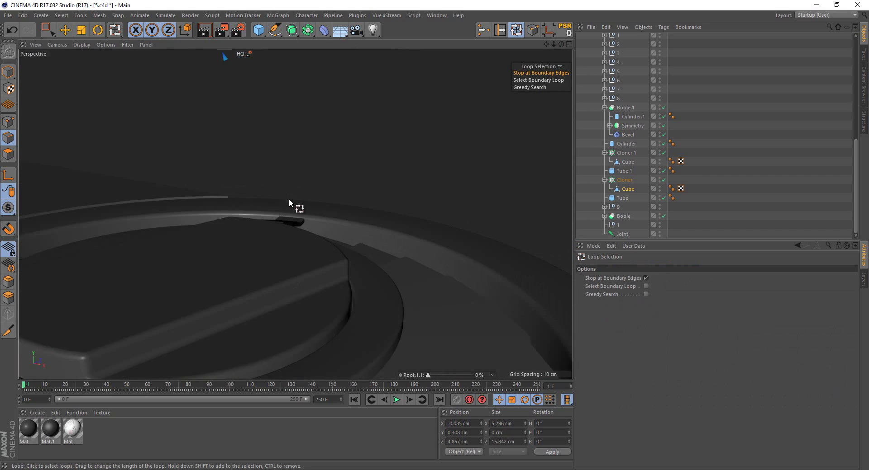
{"action": "scroll", "coordinate": [308, 212], "scroll_direction": "down", "scroll_amount": 5}
{"action": "mouse_move", "coordinate": [325, 227]}
{"action": "left_mouse_down", "text": "alt"}
{"action": "mouse_move", "coordinate": [402, 219]}
{"action": "mouse_move", "coordinate": [360, 229]}
{"action": "mouse_move", "coordinate": [385, 183]}
{"action": "left_mouse_up", "text": "alt"}
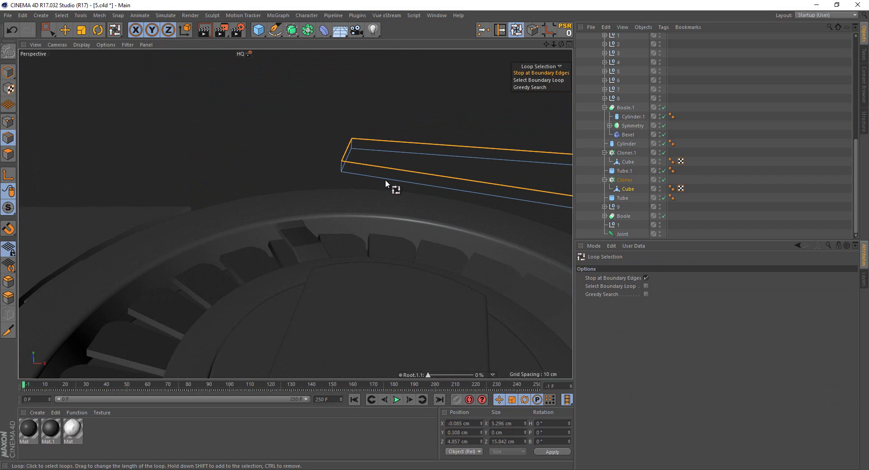
{"action": "mouse_move", "coordinate": [414, 159]}
{"action": "left_mouse_down", "text": "alt"}
{"action": "mouse_move", "coordinate": [305, 184]}
{"action": "mouse_move", "coordinate": [291, 229]}
{"action": "mouse_move", "coordinate": [365, 153]}
{"action": "mouse_move", "coordinate": [239, 321]}
{"action": "mouse_move", "coordinate": [426, 267]}
{"action": "mouse_move", "coordinate": [411, 295]}
{"action": "left_mouse_up", "text": "alt"}
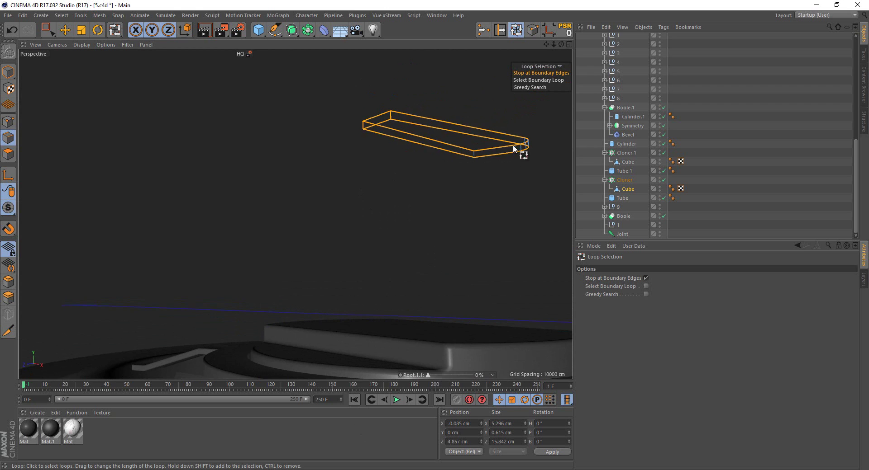
{"action": "mouse_move", "coordinate": [482, 143]}
{"action": "left_mouse_down", "text": "alt"}
{"action": "mouse_move", "coordinate": [446, 167]}
{"action": "mouse_move", "coordinate": [422, 222]}
{"action": "mouse_move", "coordinate": [182, 278]}
{"action": "mouse_move", "coordinate": [317, 231]}
{"action": "left_mouse_up", "text": "alt"}
{"action": "mouse_move", "coordinate": [473, 144]}
{"action": "left_mouse_down", "text": "alt"}
{"action": "mouse_move", "coordinate": [451, 114]}
{"action": "mouse_move", "coordinate": [443, 136]}
{"action": "mouse_move", "coordinate": [365, 160]}
{"action": "mouse_move", "coordinate": [307, 134]}
{"action": "mouse_move", "coordinate": [365, 180]}
{"action": "left_mouse_up", "text": "alt"}
Bevel the tapered block's edges with a 0.18 cm offset and 5 subdivisions
{"action": "key", "text": "e"}
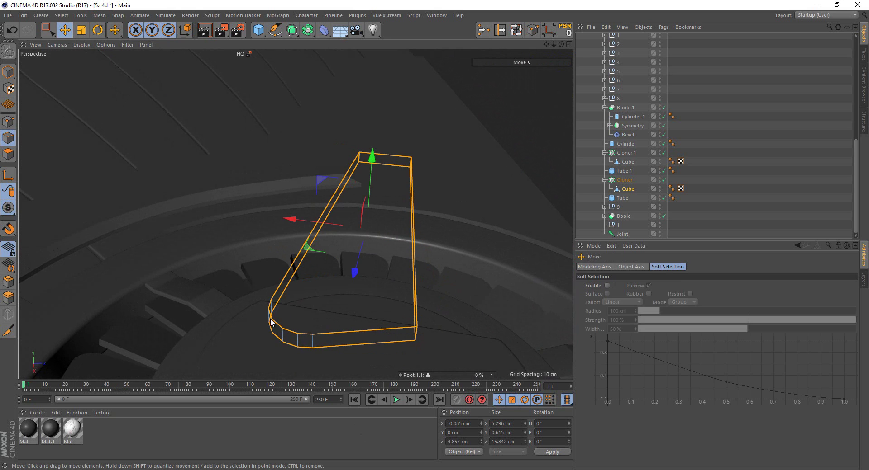
{"action": "key", "text": "m"}
{"action": "key", "text": "s"}
{"action": "mouse_move", "coordinate": [84, 301]}
{"action": "left_mouse_down", "text": "alt"}
{"action": "mouse_move", "coordinate": [333, 313]}
{"action": "mouse_move", "coordinate": [340, 285]}
{"action": "left_mouse_up", "text": "alt"}
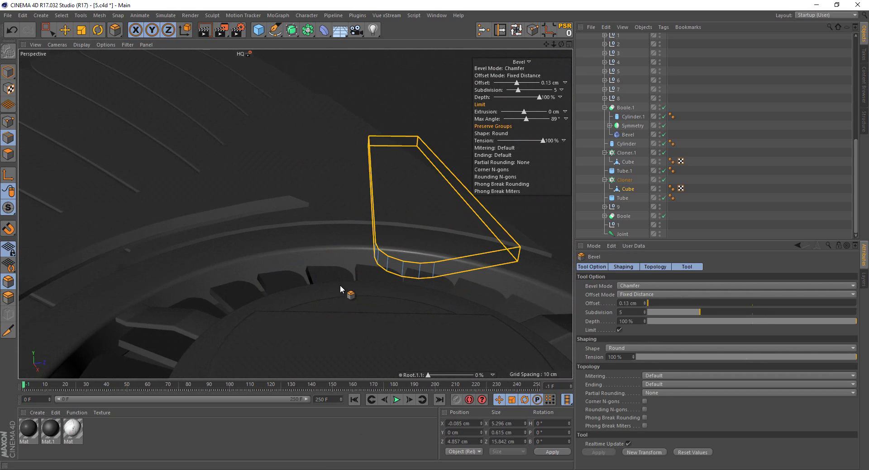
{"action": "left_click", "coordinate": [437, 235]}
{"action": "left_click_drag", "start_coordinate": [292, 228], "coordinate": [434, 235]}
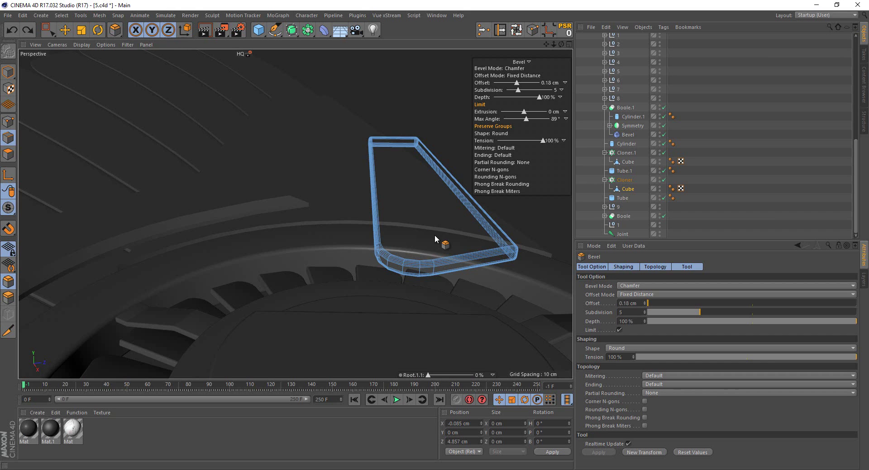
{"action": "mouse_move", "coordinate": [229, 139]}
{"action": "left_mouse_down", "text": "alt"}
{"action": "mouse_move", "coordinate": [222, 221]}
{"action": "mouse_move", "coordinate": [259, 247]}
{"action": "mouse_move", "coordinate": [266, 297]}
{"action": "mouse_move", "coordinate": [278, 272]}
{"action": "left_mouse_up", "text": "alt"}
{"action": "scroll", "coordinate": [278, 276], "scroll_direction": "up", "scroll_amount": 2}
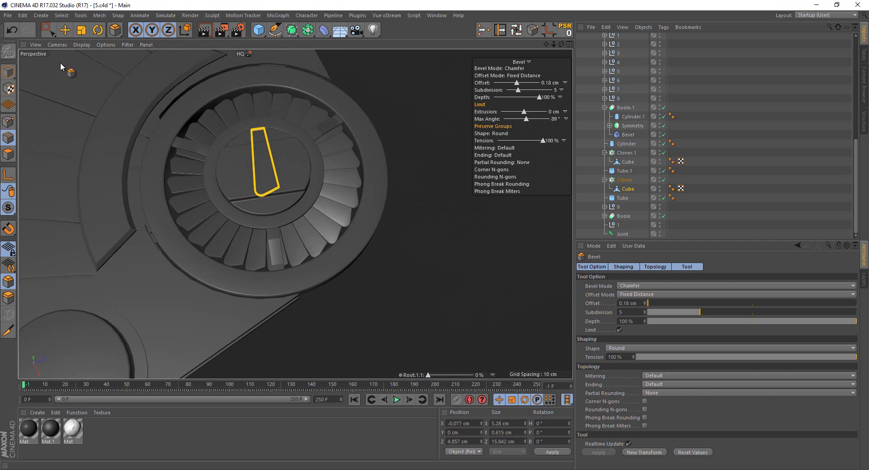
{"action": "left_click", "coordinate": [51, 33]}
{"action": "left_click", "coordinate": [8, 72]}
Raise Cloner.1's count from 3 to 4 so the hub ring holds four blocks
{"action": "left_click", "coordinate": [371, 218]}
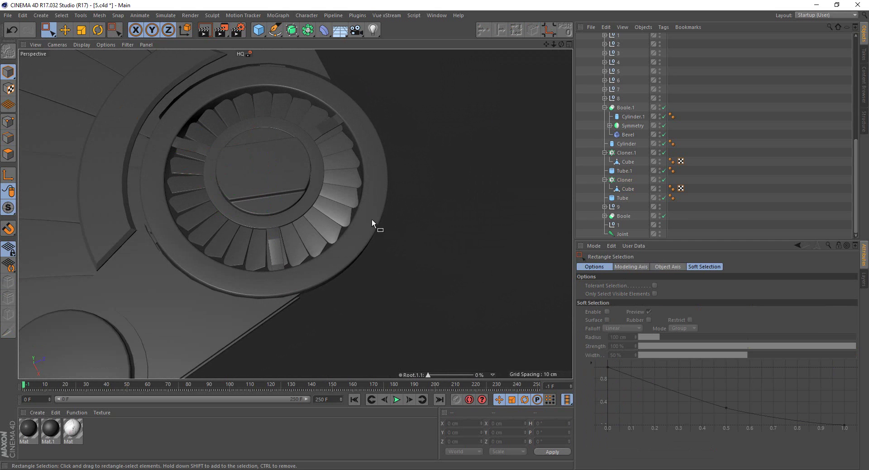
{"action": "mouse_move", "coordinate": [370, 218]}
{"action": "left_mouse_down", "text": "alt"}
{"action": "mouse_move", "coordinate": [305, 193]}
{"action": "mouse_move", "coordinate": [346, 230]}
{"action": "mouse_move", "coordinate": [357, 226]}
{"action": "mouse_move", "coordinate": [376, 178]}
{"action": "mouse_move", "coordinate": [349, 164]}
{"action": "mouse_move", "coordinate": [337, 198]}
{"action": "mouse_move", "coordinate": [343, 213]}
{"action": "mouse_move", "coordinate": [306, 201]}
{"action": "mouse_move", "coordinate": [316, 216]}
{"action": "mouse_move", "coordinate": [243, 147]}
{"action": "mouse_move", "coordinate": [252, 164]}
{"action": "left_mouse_up", "text": "alt"}
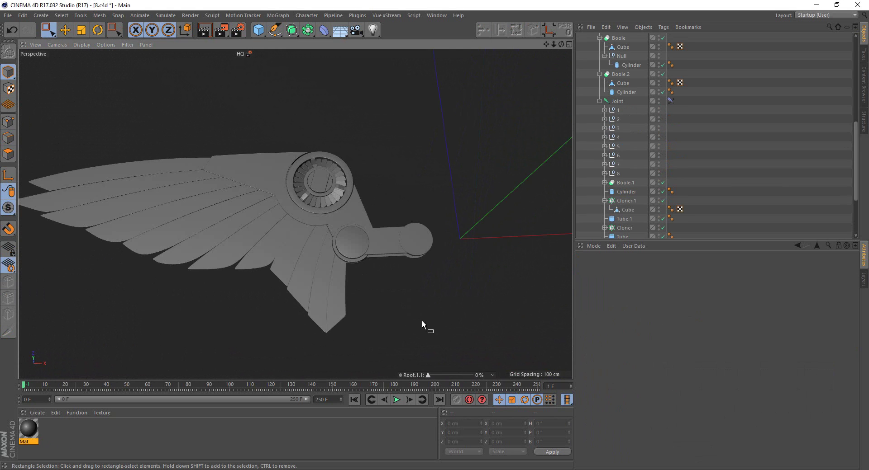
{"action": "mouse_move", "coordinate": [329, 240]}
{"action": "left_mouse_down", "text": "alt"}
{"action": "mouse_move", "coordinate": [351, 186]}
{"action": "mouse_move", "coordinate": [334, 155]}
{"action": "left_mouse_up", "text": "alt"}
{"action": "scroll", "coordinate": [343, 160], "scroll_direction": "up", "scroll_amount": 4}
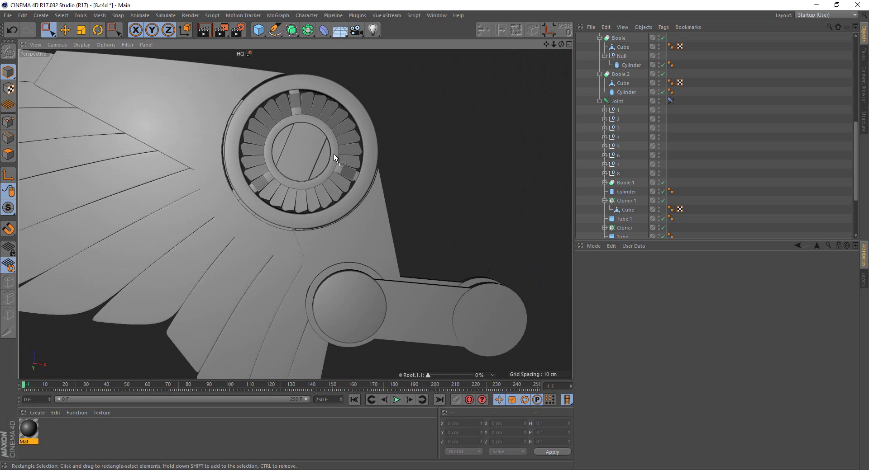
{"action": "left_click", "coordinate": [343, 169]}
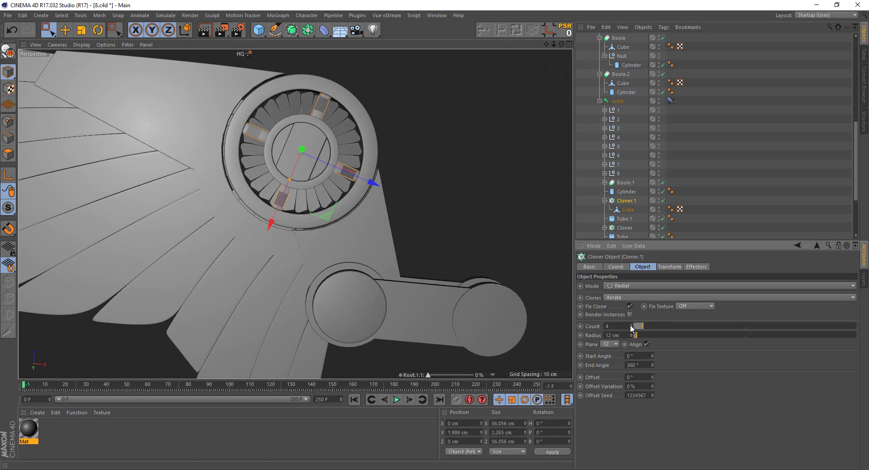
{"action": "scroll", "coordinate": [629, 325], "scroll_direction": "up", "scroll_amount": 3}
{"action": "left_click", "coordinate": [520, 199]}
{"action": "mouse_move", "coordinate": [307, 160]}
{"action": "left_mouse_down", "text": "alt"}
{"action": "mouse_move", "coordinate": [336, 94]}
{"action": "mouse_move", "coordinate": [308, 95]}
{"action": "mouse_move", "coordinate": [298, 139]}
{"action": "mouse_move", "coordinate": [292, 122]}
{"action": "mouse_move", "coordinate": [346, 185]}
{"action": "mouse_move", "coordinate": [349, 232]}
{"action": "mouse_move", "coordinate": [329, 234]}
{"action": "mouse_move", "coordinate": [344, 237]}
{"action": "left_mouse_up", "text": "alt"}
{"action": "left_click", "coordinate": [446, 245]}
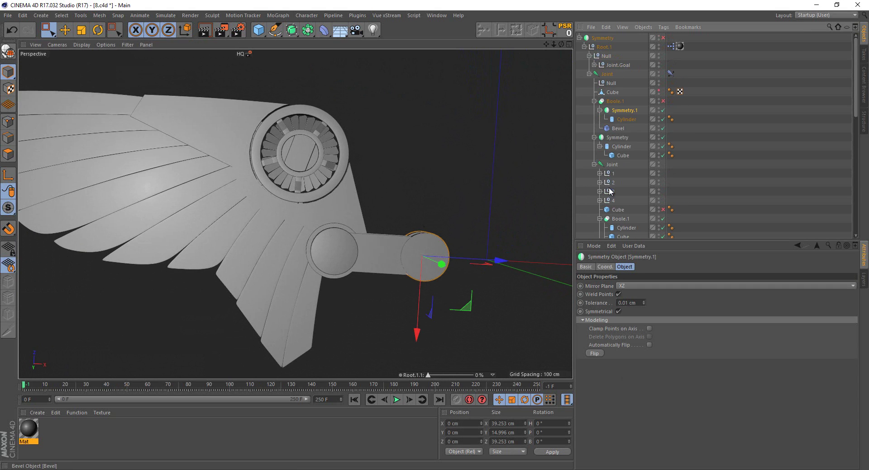
Move the Cylinder under Joint, reset its PSR and set its Orientation to +Z
{"action": "left_click", "coordinate": [632, 120]}
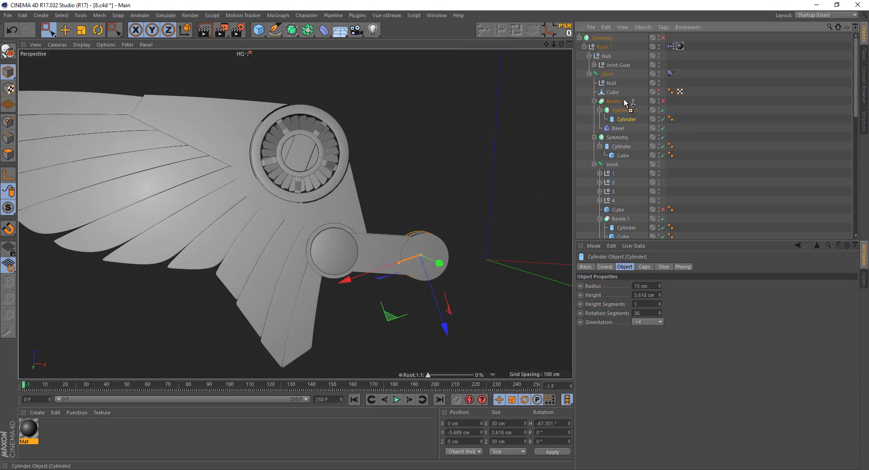
{"action": "left_click_drag", "start_coordinate": [609, 79], "coordinate": [608, 81]}
{"action": "left_click", "coordinate": [565, 30]}
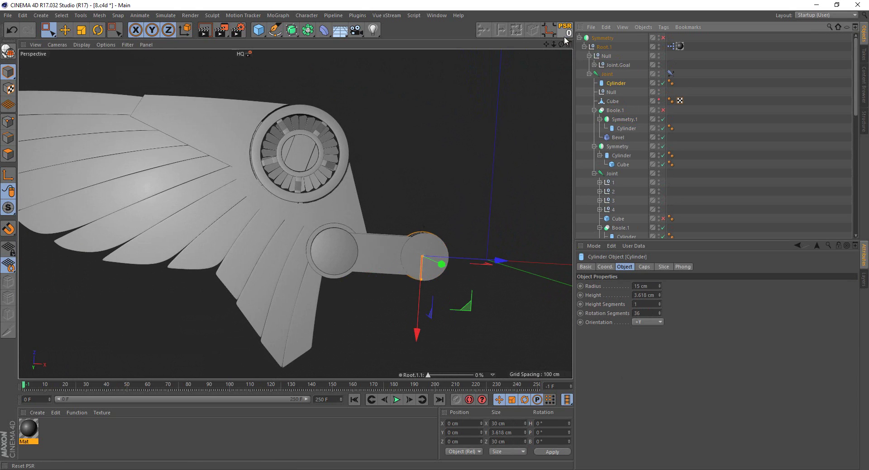
{"action": "left_click_drag", "start_coordinate": [425, 302], "coordinate": [424, 238]}
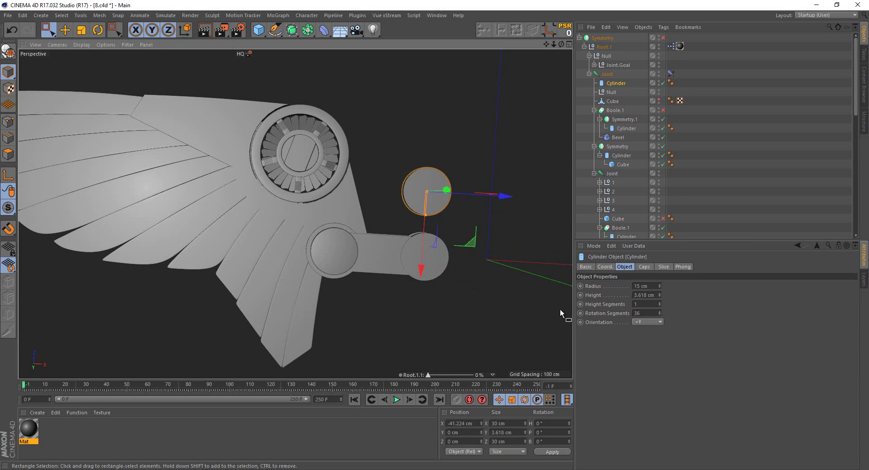
{"action": "left_click", "coordinate": [647, 322]}
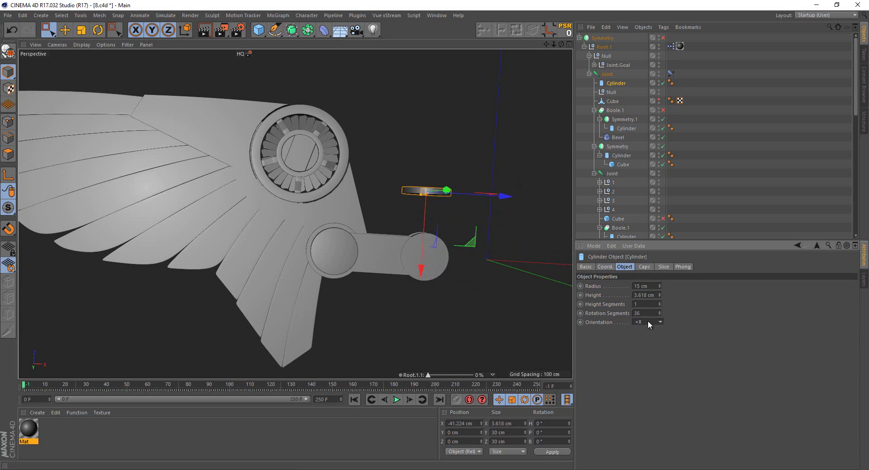
{"action": "scroll", "coordinate": [648, 321], "scroll_direction": "down", "scroll_amount": 2}
{"action": "scroll", "coordinate": [647, 321], "scroll_direction": "down", "scroll_amount": 2}
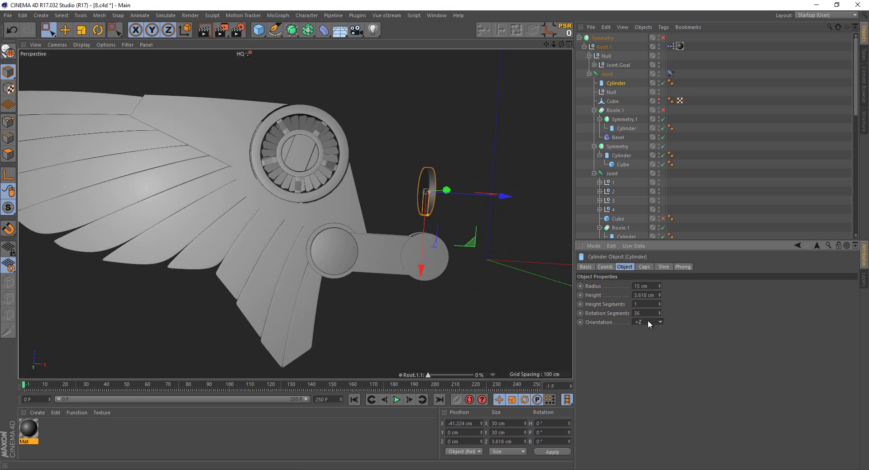
{"action": "left_click", "coordinate": [644, 267]}
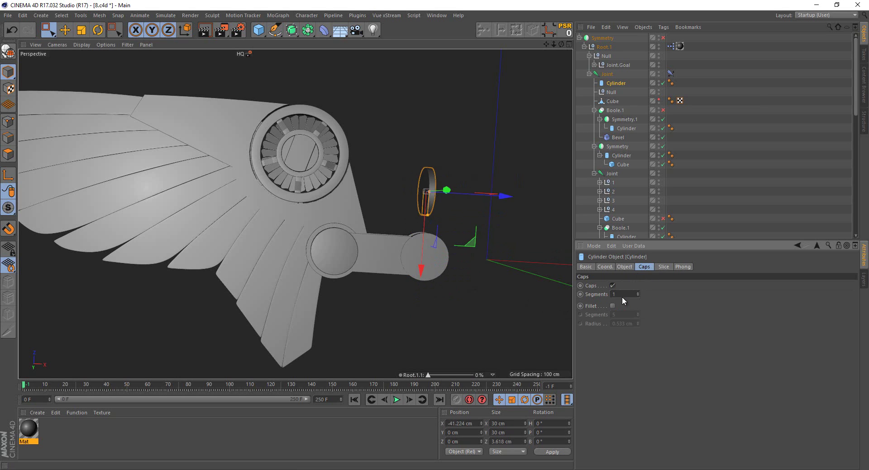
{"action": "left_click", "coordinate": [625, 267]}
Shape the cylinder into a 37.742 cm long, 2.672 cm radius rod beside the arm's end ball
{"action": "scroll", "coordinate": [431, 202], "scroll_direction": "up", "scroll_amount": 3}
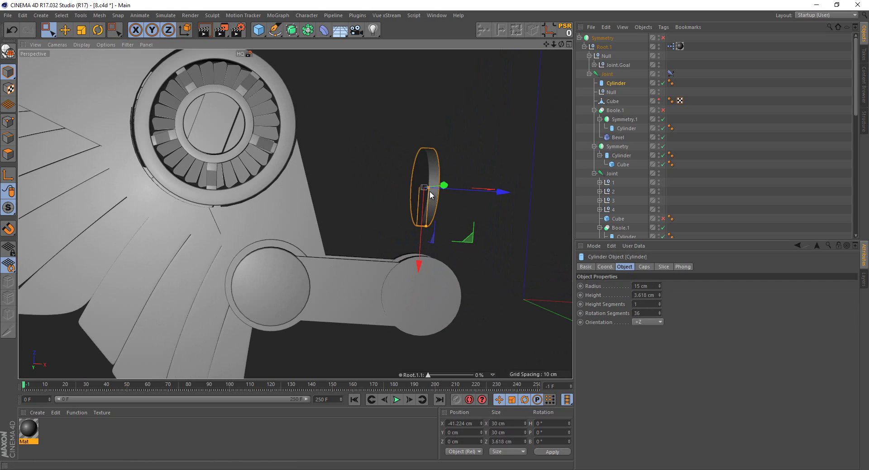
{"action": "left_click_drag", "start_coordinate": [434, 199], "coordinate": [477, 192]}
{"action": "left_click_drag", "start_coordinate": [478, 231], "coordinate": [476, 192]}
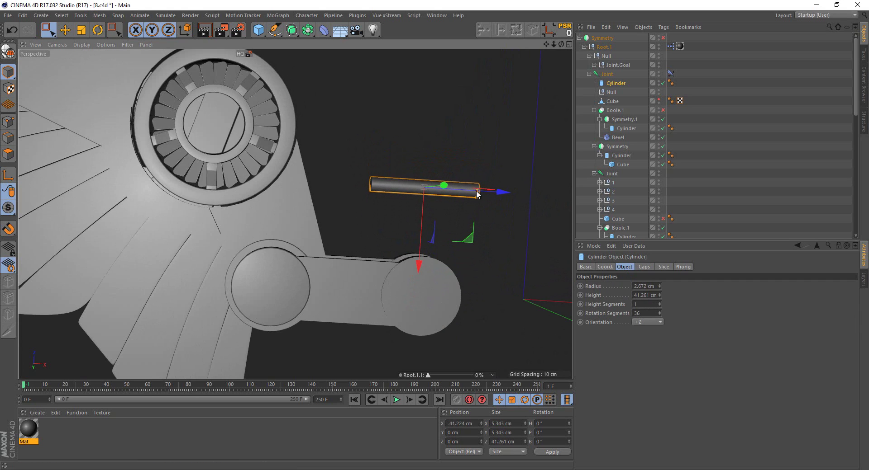
{"action": "mouse_move", "coordinate": [466, 238]}
{"action": "left_mouse_down"}
{"action": "mouse_move", "coordinate": [345, 196]}
{"action": "mouse_move", "coordinate": [437, 216]}
{"action": "mouse_move", "coordinate": [433, 229]}
{"action": "mouse_move", "coordinate": [270, 205]}
{"action": "mouse_move", "coordinate": [295, 159]}
{"action": "left_mouse_up"}
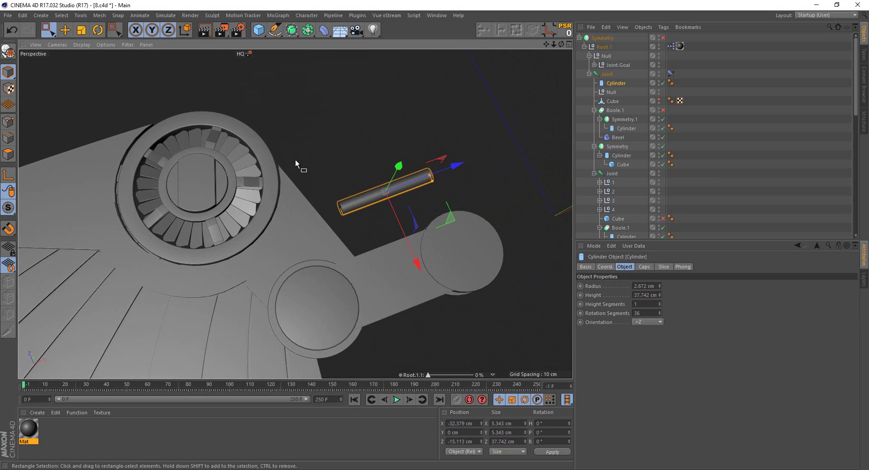
{"action": "left_click_drag", "start_coordinate": [414, 251], "coordinate": [433, 278]}
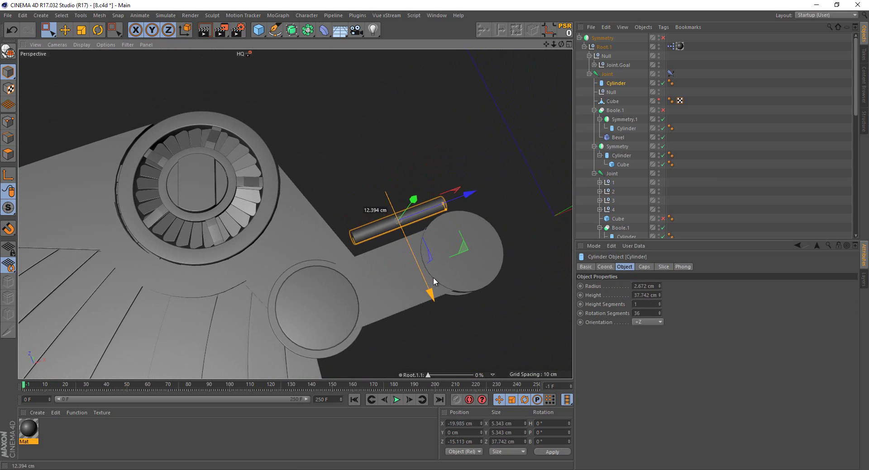
Add a sphere, snap it to the cylinder, shrink it and place it on the rod's end
{"action": "left_click", "coordinate": [263, 34]}
{"action": "left_click", "coordinate": [433, 62]}
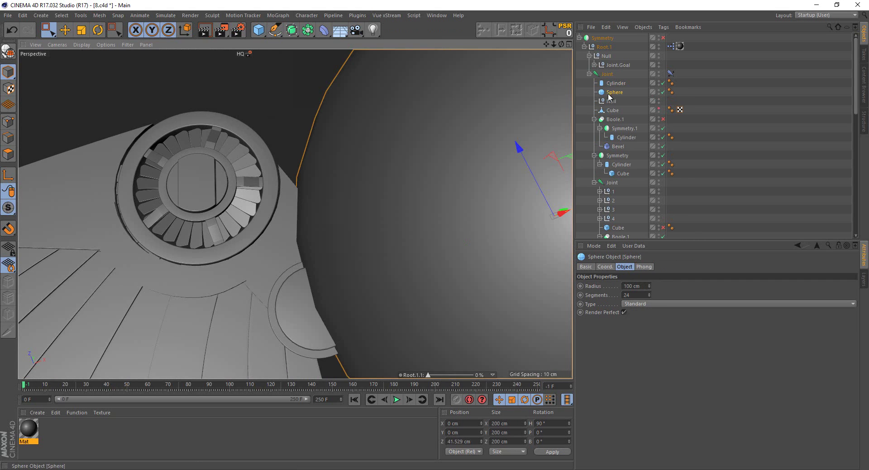
{"action": "left_click", "coordinate": [564, 28]}
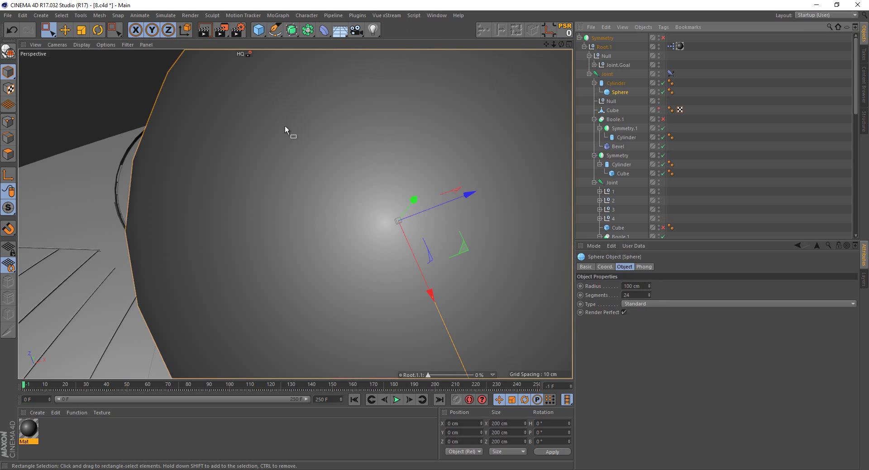
{"action": "left_click", "coordinate": [82, 30]}
{"action": "mouse_move", "coordinate": [375, 134]}
{"action": "left_mouse_down"}
{"action": "mouse_move", "coordinate": [433, 239]}
{"action": "mouse_move", "coordinate": [330, 219]}
{"action": "mouse_move", "coordinate": [267, 182]}
{"action": "left_mouse_up"}
{"action": "scroll", "coordinate": [465, 196], "scroll_direction": "up", "scroll_amount": 2}
{"action": "scroll", "coordinate": [441, 227], "scroll_direction": "up", "scroll_amount": 2}
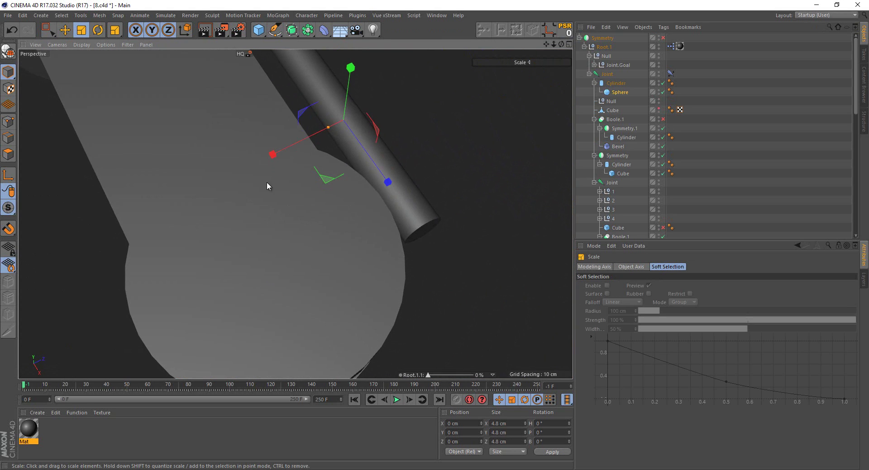
{"action": "key", "text": "0"}
{"action": "left_click_drag", "start_coordinate": [374, 178], "coordinate": [499, 286]}
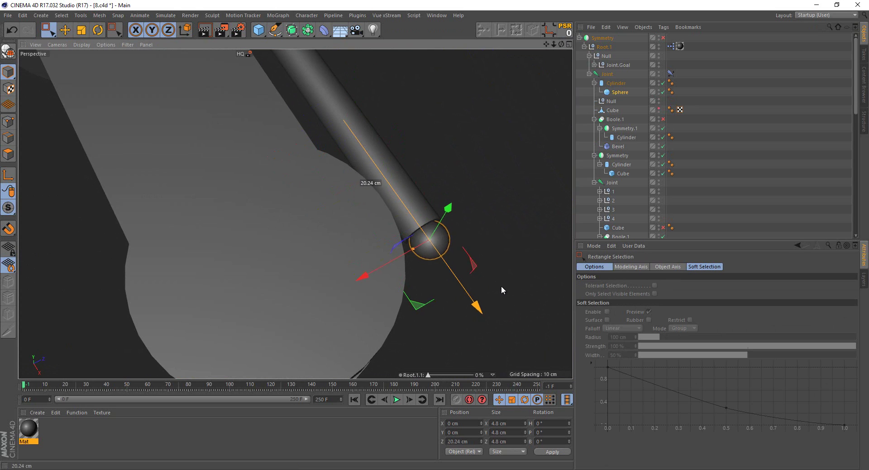
{"action": "scroll", "coordinate": [456, 257], "scroll_direction": "down", "scroll_amount": 3}
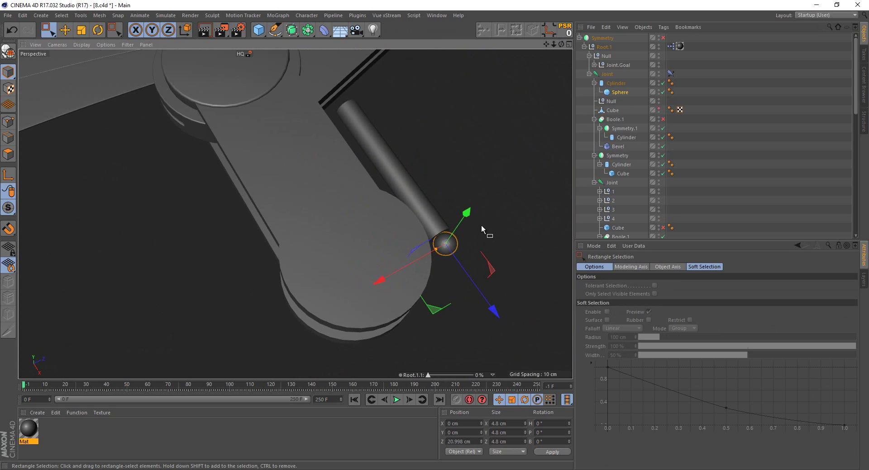
Group the sphere and rod cylinder under a new Null and slide the group along its axis
{"action": "key", "text": "alt+g"}
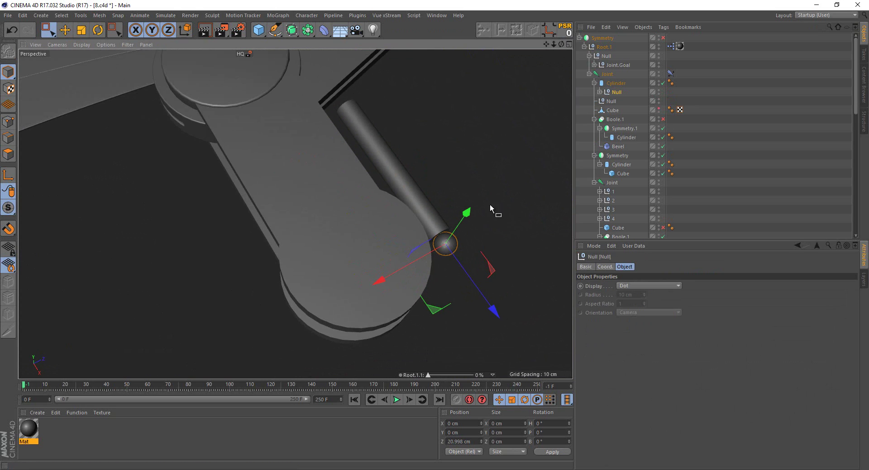
{"action": "left_click", "coordinate": [599, 92]}
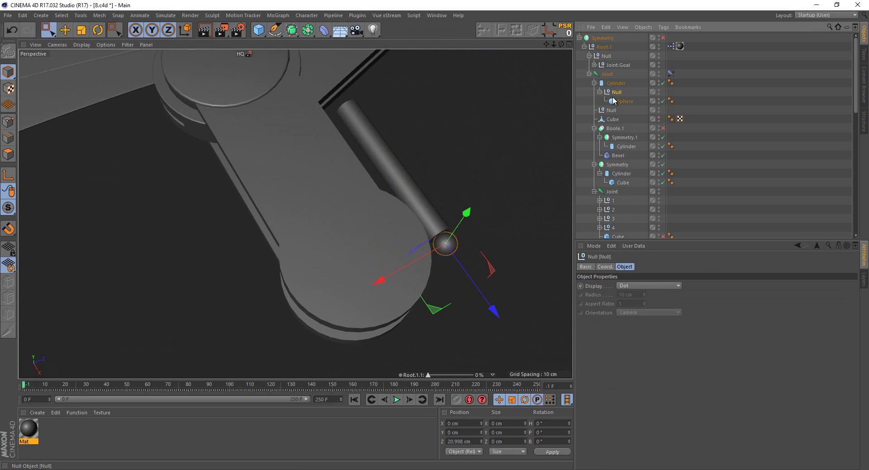
{"action": "left_click", "coordinate": [611, 102]}
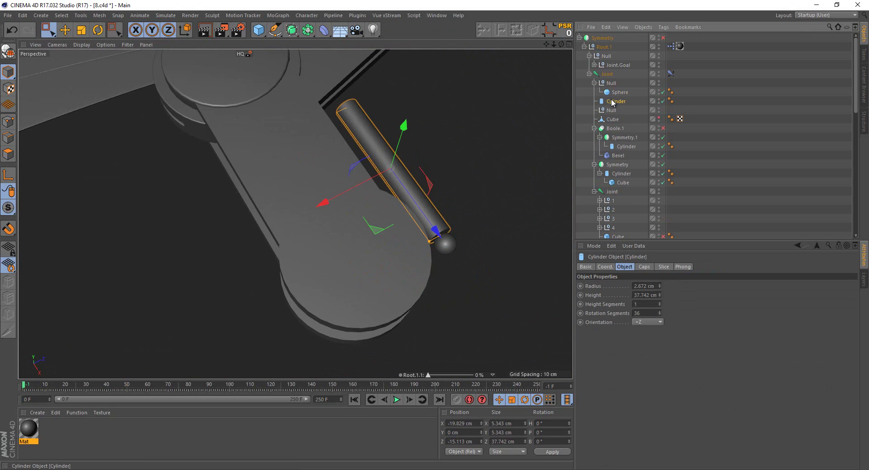
{"action": "left_click_drag", "start_coordinate": [615, 90], "coordinate": [611, 84]}
{"action": "left_click", "coordinate": [611, 83]}
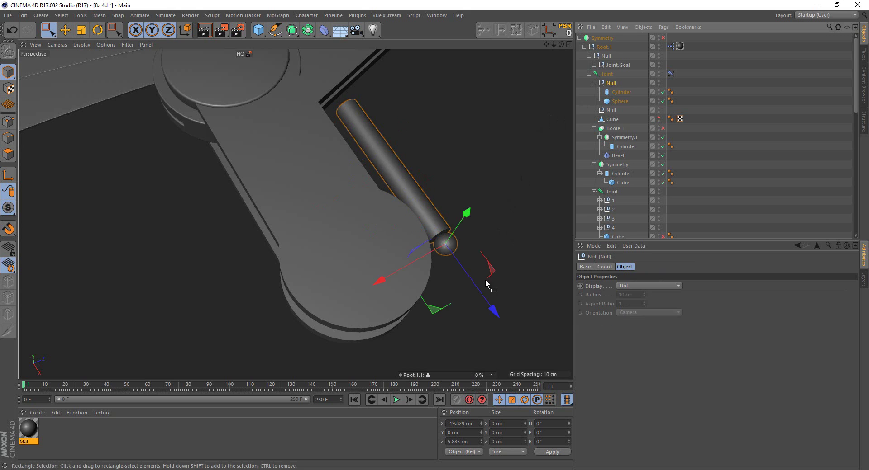
{"action": "mouse_move", "coordinate": [489, 306]}
{"action": "left_mouse_down"}
{"action": "mouse_move", "coordinate": [418, 217]}
{"action": "mouse_move", "coordinate": [451, 236]}
{"action": "mouse_move", "coordinate": [444, 233]}
{"action": "left_mouse_up"}
{"action": "left_click", "coordinate": [437, 223]}
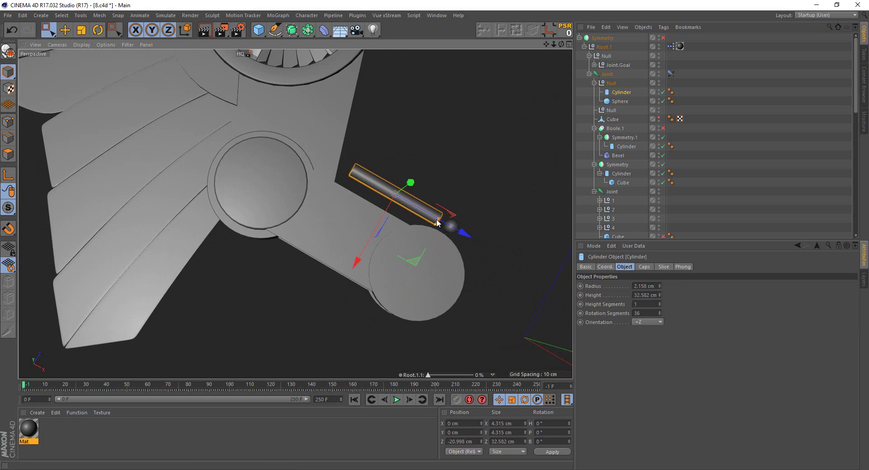
Rename the rod's Null group to N1
{"action": "left_click", "coordinate": [457, 225]}
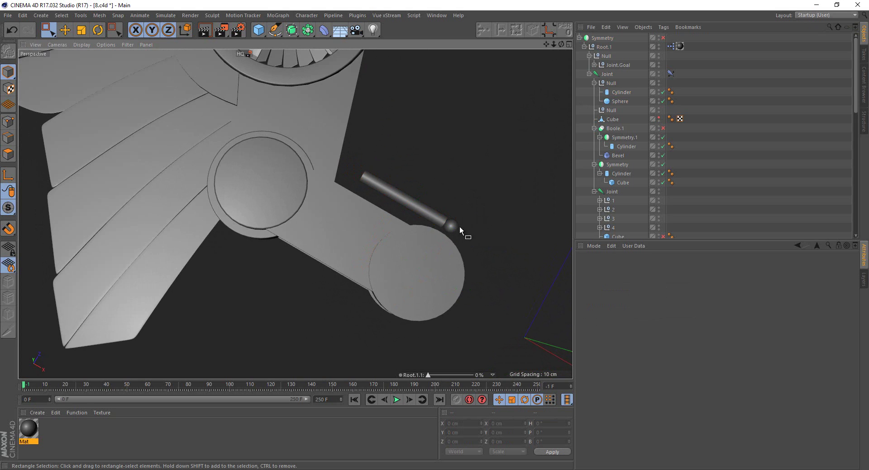
{"action": "mouse_move", "coordinate": [459, 226]}
{"action": "left_mouse_down", "text": "alt"}
{"action": "mouse_move", "coordinate": [369, 170]}
{"action": "mouse_move", "coordinate": [317, 160]}
{"action": "mouse_move", "coordinate": [436, 229]}
{"action": "left_mouse_up", "text": "alt"}
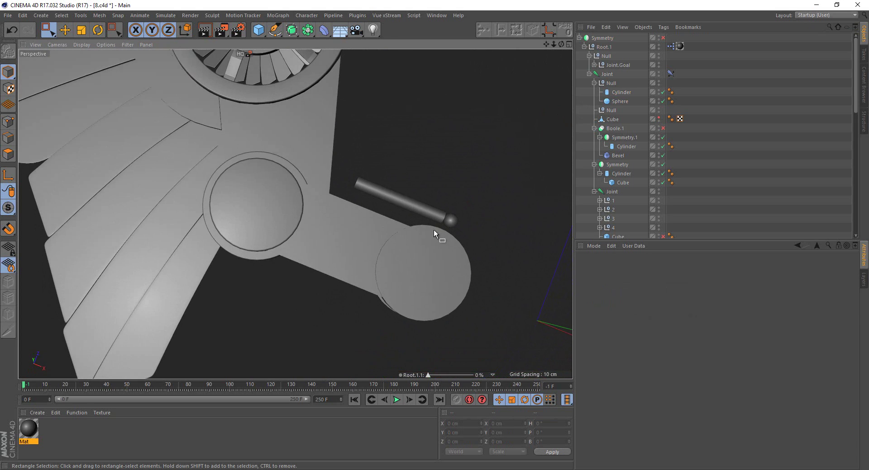
{"action": "left_click", "coordinate": [594, 82]}
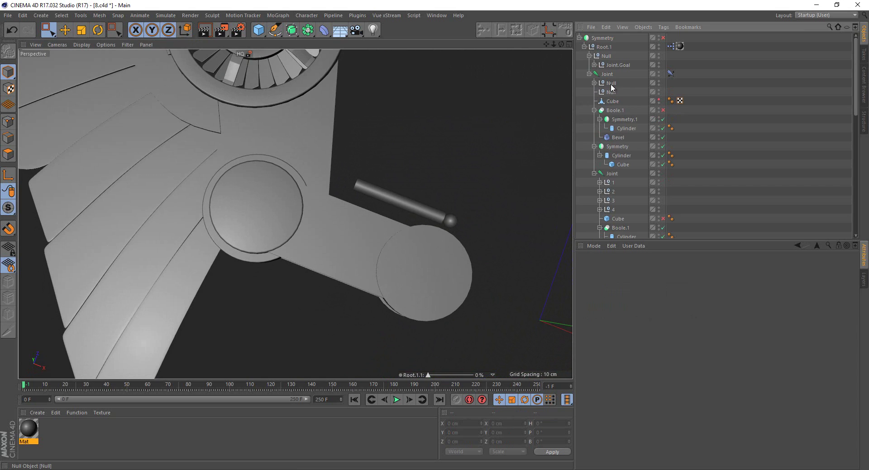
{"action": "double_click", "coordinate": [612, 83]}
{"action": "type", "text": "N1"}
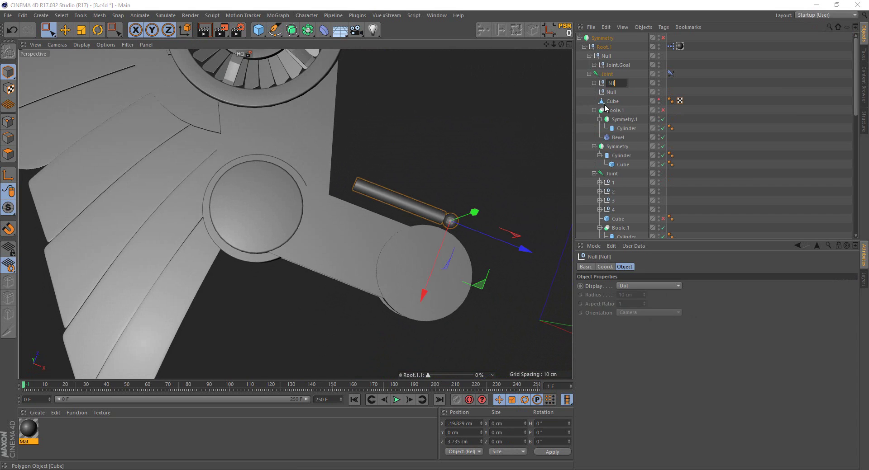
{"action": "key", "text": "Return"}
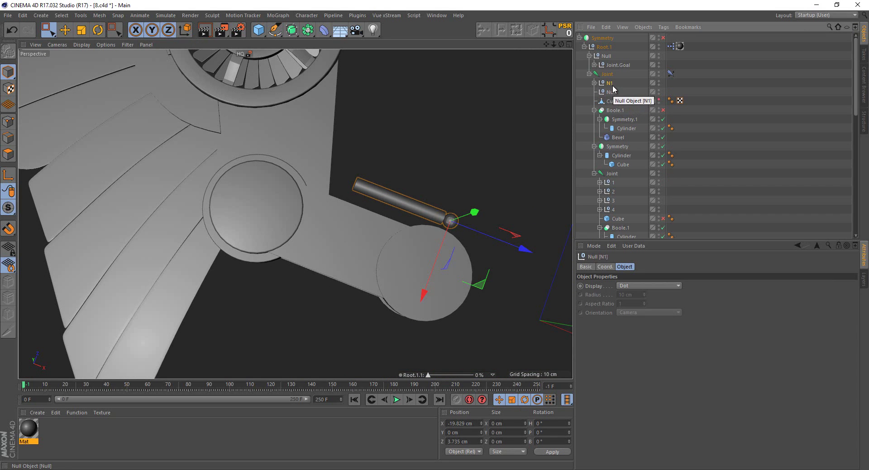
Duplicate N1, rotate the copy 180° in heading and slide it outward along its axis
{"action": "left_click_drag", "start_coordinate": [608, 91], "coordinate": [608, 92], "text": "ctrl"}
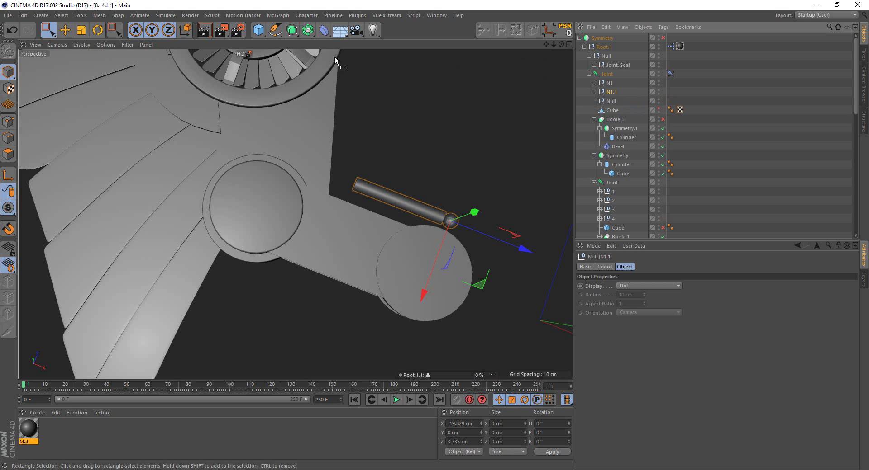
{"action": "left_click", "coordinate": [98, 30]}
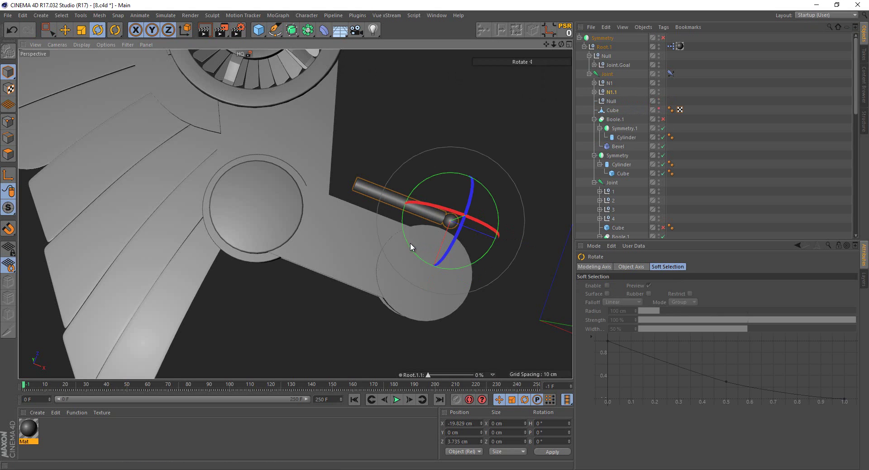
{"action": "left_click_drag", "start_coordinate": [390, 280], "coordinate": [437, 237]}
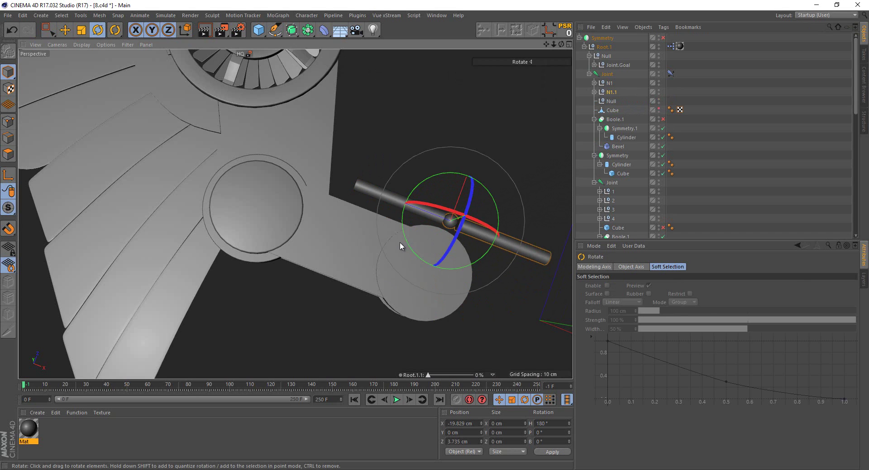
{"action": "key", "text": "0"}
{"action": "mouse_move", "coordinate": [421, 206]}
{"action": "left_mouse_down"}
{"action": "mouse_move", "coordinate": [255, 133]}
{"action": "mouse_move", "coordinate": [263, 129]}
{"action": "left_mouse_up"}
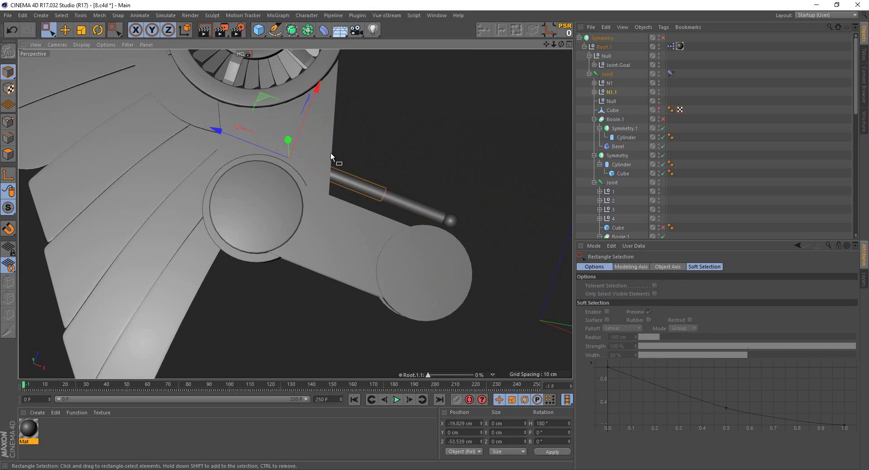
{"action": "scroll", "coordinate": [331, 153], "scroll_direction": "up", "scroll_amount": 3}
{"action": "scroll", "coordinate": [351, 192], "scroll_direction": "up", "scroll_amount": 2}
Lengthen the copied rod cylinder slightly and rename the copy N2
{"action": "left_click", "coordinate": [350, 195]}
{"action": "mouse_move", "coordinate": [349, 195]}
{"action": "left_mouse_down", "text": "alt"}
{"action": "mouse_move", "coordinate": [310, 170]}
{"action": "mouse_move", "coordinate": [291, 138]}
{"action": "left_mouse_up", "text": "alt"}
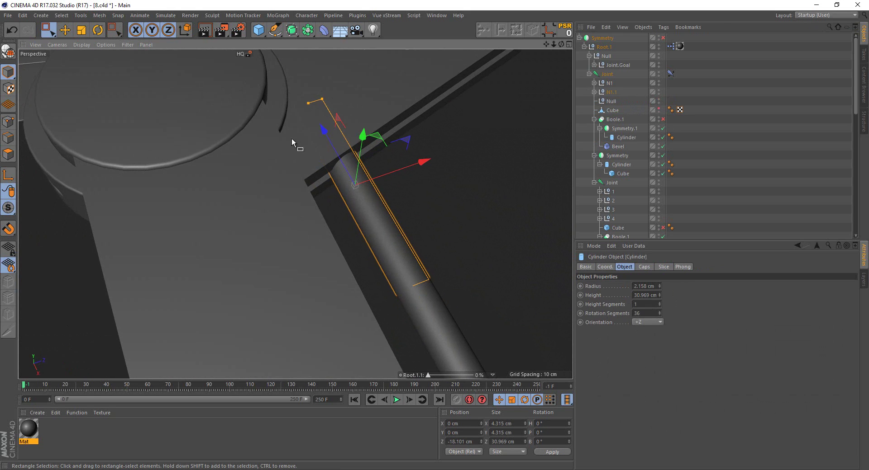
{"action": "left_click_drag", "start_coordinate": [321, 99], "coordinate": [317, 102]}
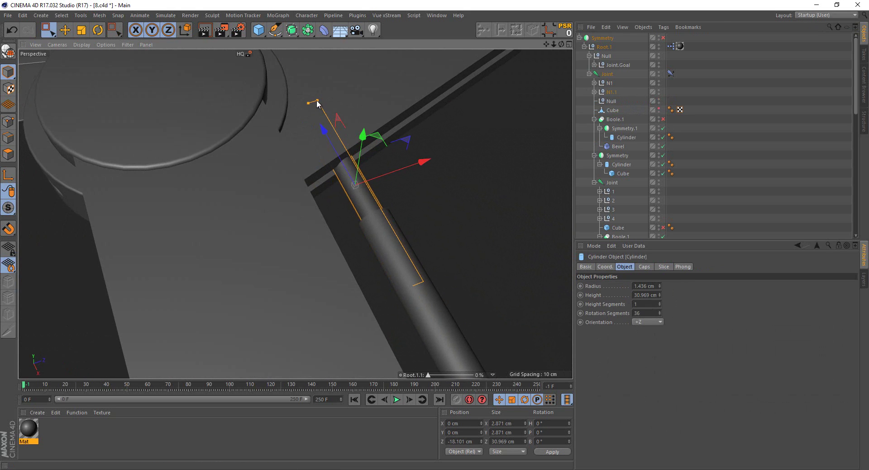
{"action": "scroll", "coordinate": [335, 215], "scroll_direction": "down", "scroll_amount": 2}
{"action": "scroll", "coordinate": [322, 194], "scroll_direction": "down", "scroll_amount": 2}
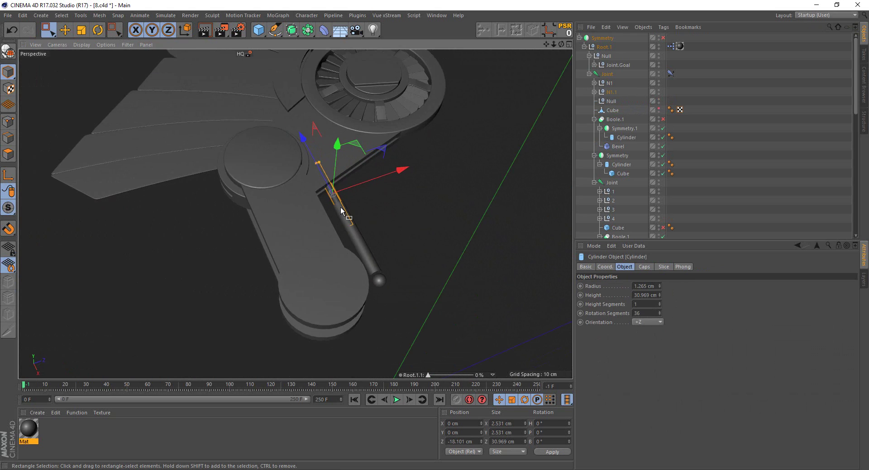
{"action": "scroll", "coordinate": [340, 207], "scroll_direction": "down", "scroll_amount": 2}
{"action": "key", "text": "ctrl+z"}
{"action": "scroll", "coordinate": [375, 232], "scroll_direction": "up", "scroll_amount": 2}
{"action": "scroll", "coordinate": [380, 244], "scroll_direction": "up", "scroll_amount": 2}
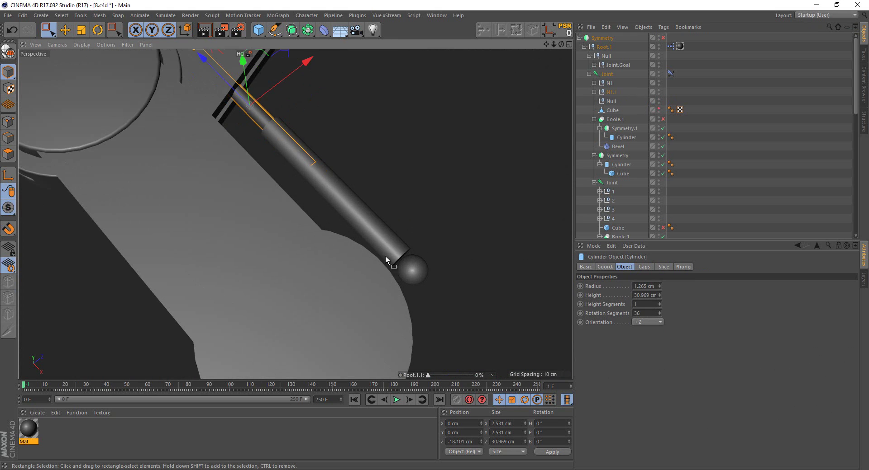
{"action": "scroll", "coordinate": [385, 255], "scroll_direction": "up", "scroll_amount": 1}
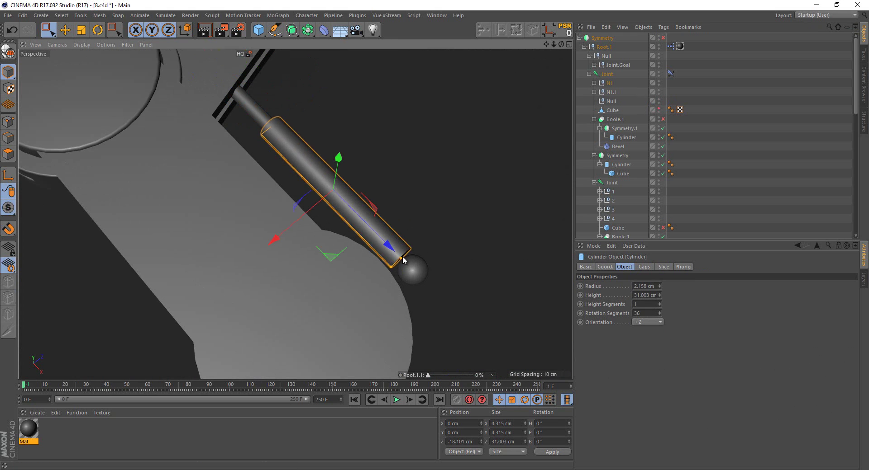
{"action": "left_click_drag", "start_coordinate": [405, 262], "coordinate": [406, 260]}
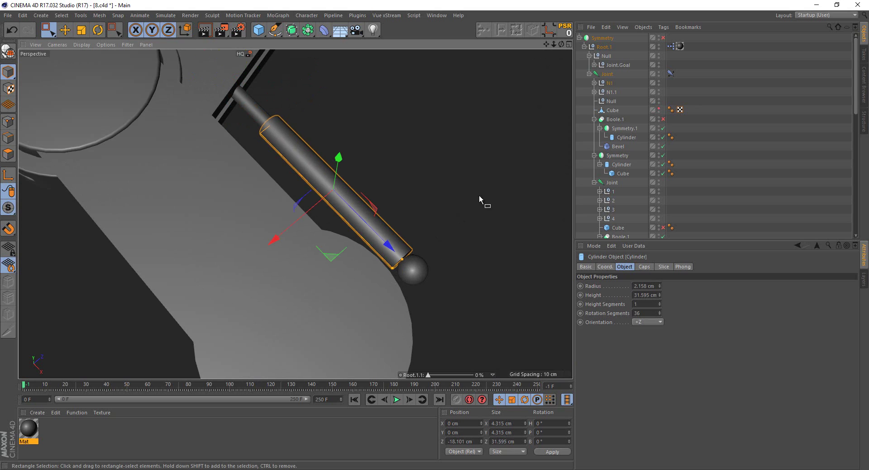
{"action": "double_click", "coordinate": [612, 92]}
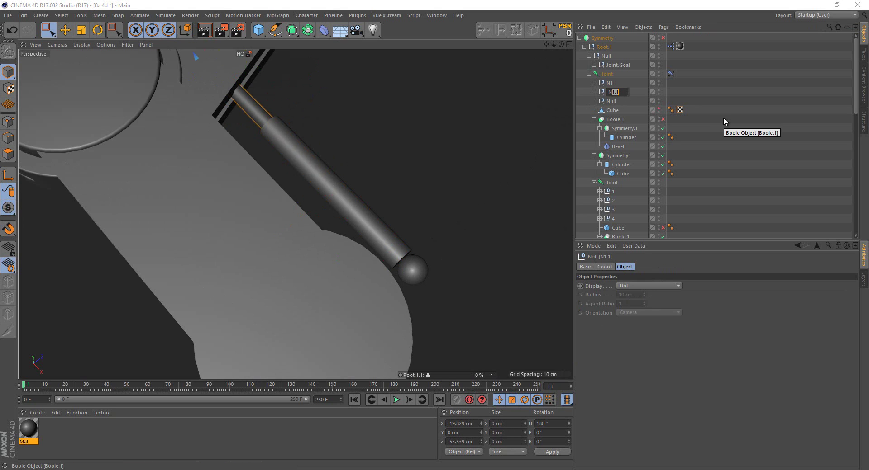
{"action": "type", "text": "2"}
{"action": "key", "text": "Return"}
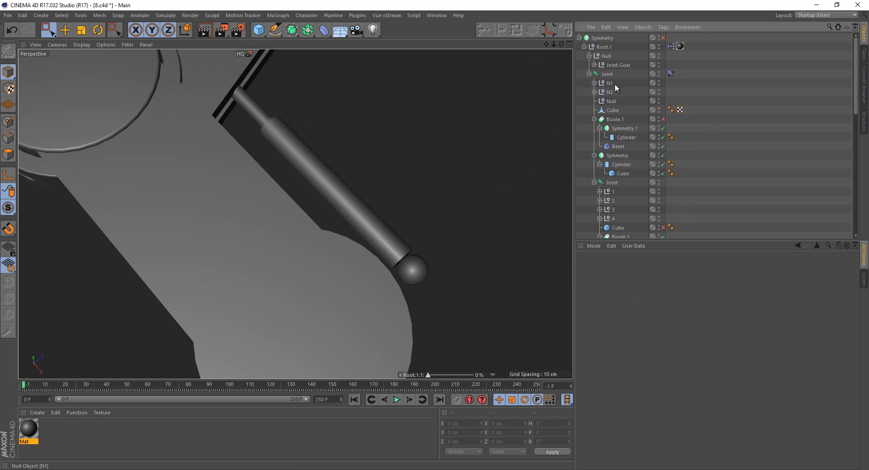
Select N1 together with N2 and move the piston into place
{"action": "left_click", "coordinate": [614, 83], "text": "ctrl"}
{"action": "scroll", "coordinate": [414, 201], "scroll_direction": "down", "scroll_amount": 5}
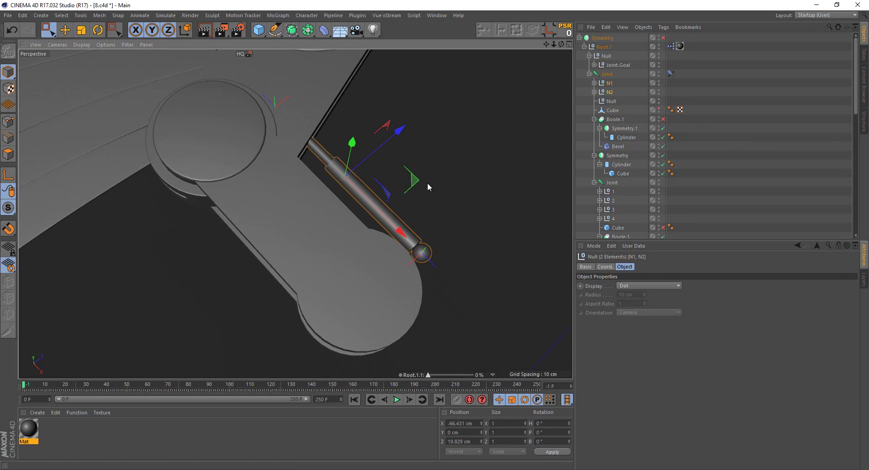
{"action": "left_click_drag", "start_coordinate": [427, 183], "coordinate": [451, 216]}
{"action": "scroll", "coordinate": [415, 167], "scroll_direction": "up", "scroll_amount": 4}
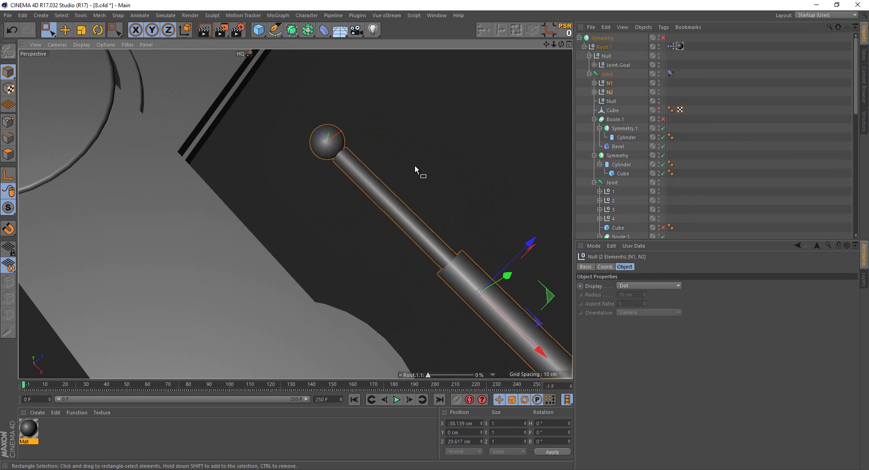
Duplicate N2's rod Cylinder as Cylinder.1 and shrink it into a thin collar ring (1.141 cm tall)
{"action": "left_click", "coordinate": [407, 221]}
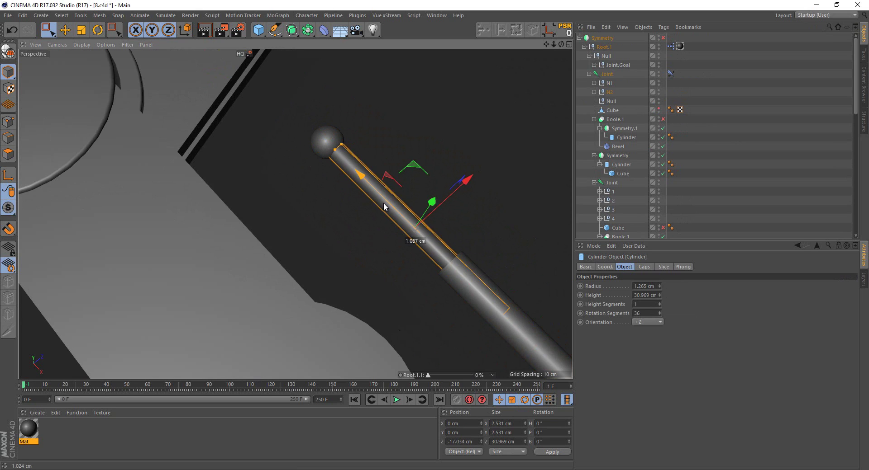
{"action": "left_click", "coordinate": [594, 93]}
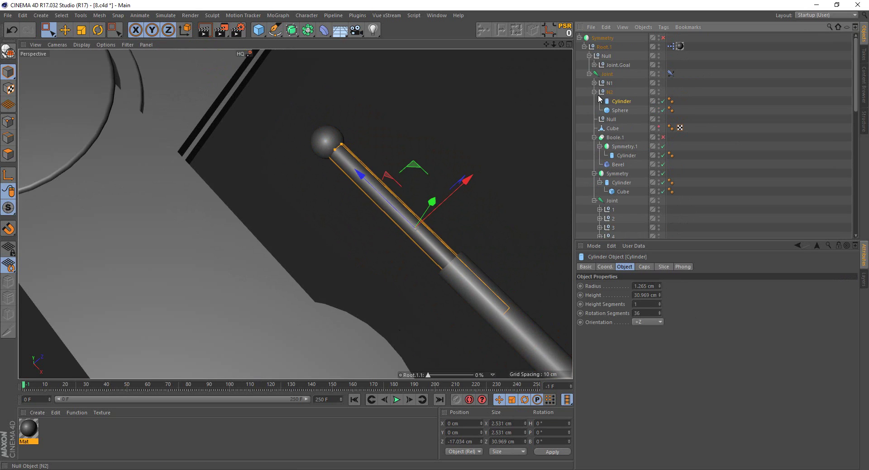
{"action": "left_click_drag", "start_coordinate": [616, 108], "coordinate": [616, 113], "text": "ctrl"}
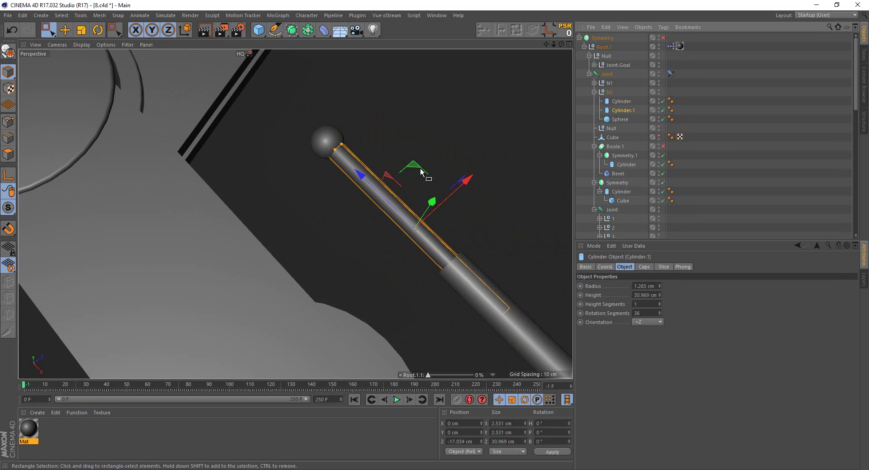
{"action": "mouse_move", "coordinate": [335, 151]}
{"action": "left_mouse_down"}
{"action": "mouse_move", "coordinate": [413, 222]}
{"action": "mouse_move", "coordinate": [330, 137]}
{"action": "left_mouse_up"}
{"action": "scroll", "coordinate": [330, 136], "scroll_direction": "up", "scroll_amount": 2}
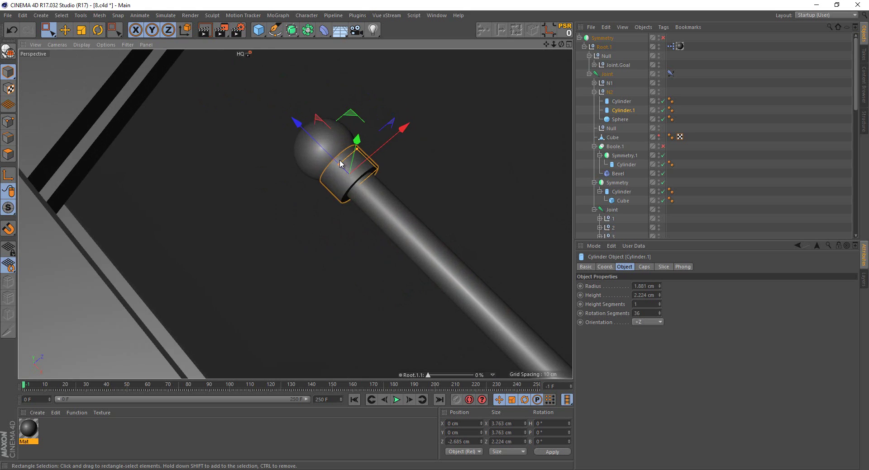
{"action": "scroll", "coordinate": [331, 136], "scroll_direction": "up", "scroll_amount": 2}
{"action": "mouse_move", "coordinate": [340, 170]}
{"action": "left_mouse_down"}
{"action": "mouse_move", "coordinate": [331, 187]}
{"action": "mouse_move", "coordinate": [319, 186]}
{"action": "mouse_move", "coordinate": [354, 255]}
{"action": "mouse_move", "coordinate": [378, 199]}
{"action": "mouse_move", "coordinate": [362, 219]}
{"action": "mouse_move", "coordinate": [407, 205]}
{"action": "mouse_move", "coordinate": [377, 200]}
{"action": "left_mouse_up"}
Inspect the collar against the ball end, then collapse N2 and select N1 and N2 together
{"action": "left_click", "coordinate": [416, 132]}
{"action": "left_click", "coordinate": [348, 205]}
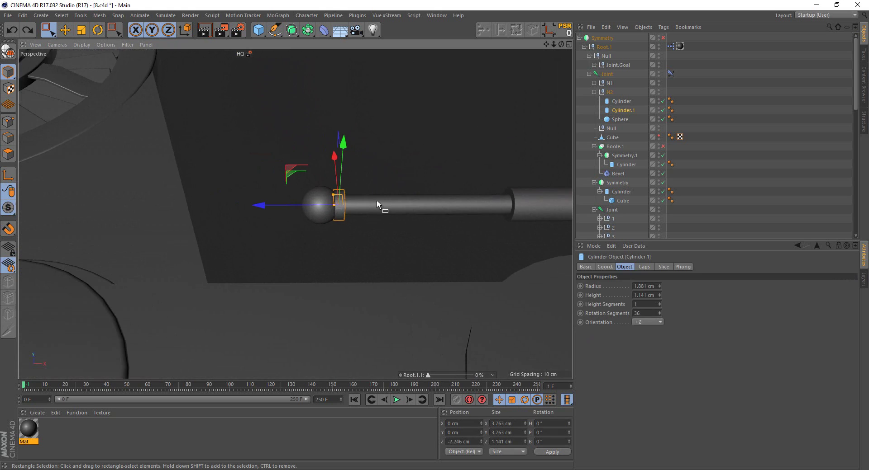
{"action": "scroll", "coordinate": [316, 201], "scroll_direction": "up", "scroll_amount": 3}
{"action": "left_click_drag", "start_coordinate": [257, 202], "coordinate": [240, 205], "text": "alt"}
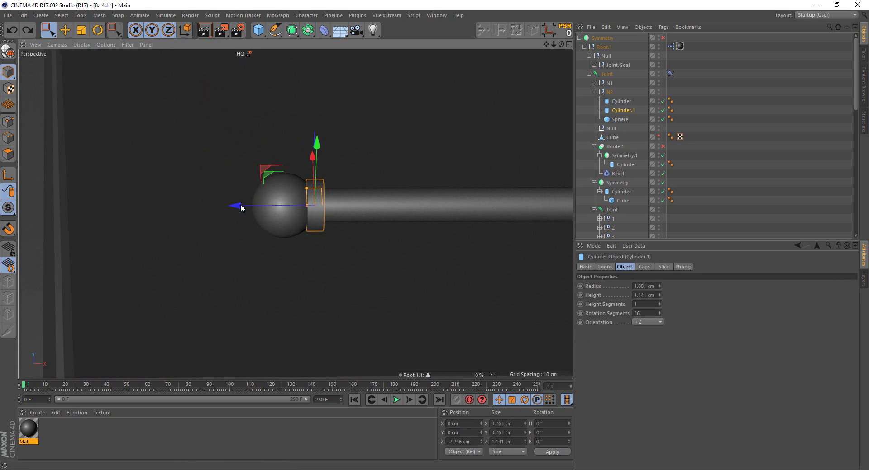
{"action": "left_click", "coordinate": [240, 166]}
{"action": "scroll", "coordinate": [333, 245], "scroll_direction": "down", "scroll_amount": 3}
{"action": "scroll", "coordinate": [333, 245], "scroll_direction": "down", "scroll_amount": 3}
{"action": "mouse_move", "coordinate": [455, 194]}
{"action": "left_mouse_down", "text": "alt"}
{"action": "mouse_move", "coordinate": [433, 223]}
{"action": "mouse_move", "coordinate": [380, 239]}
{"action": "left_mouse_up", "text": "alt"}
{"action": "scroll", "coordinate": [419, 226], "scroll_direction": "up", "scroll_amount": 2}
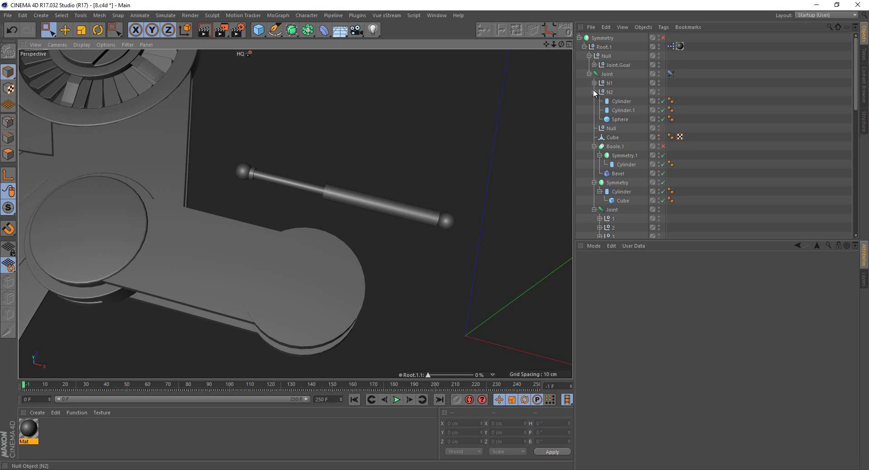
{"action": "left_click", "coordinate": [594, 93]}
{"action": "left_click", "coordinate": [609, 92]}
{"action": "left_click", "coordinate": [608, 84], "text": "ctrl"}
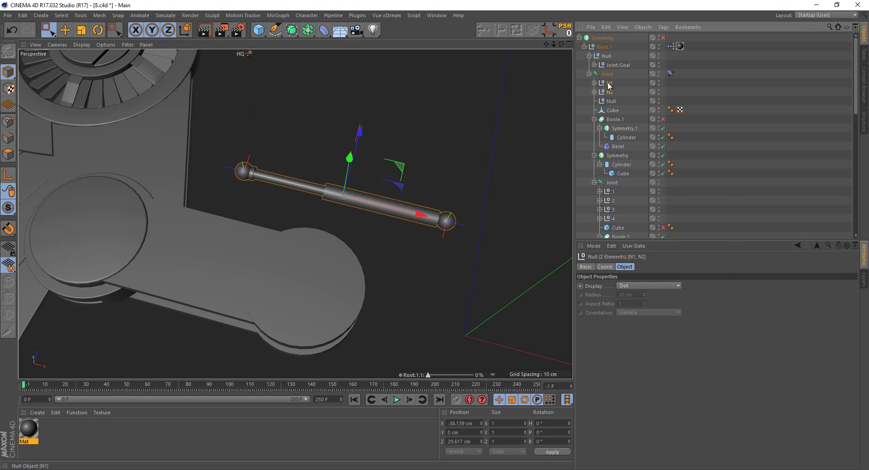
Add Target tags to both nulls, aim N1 at N2, and rotate its axis 180°
{"action": "right_click", "coordinate": [608, 84]}
{"action": "mouse_move", "coordinate": [642, 89]}
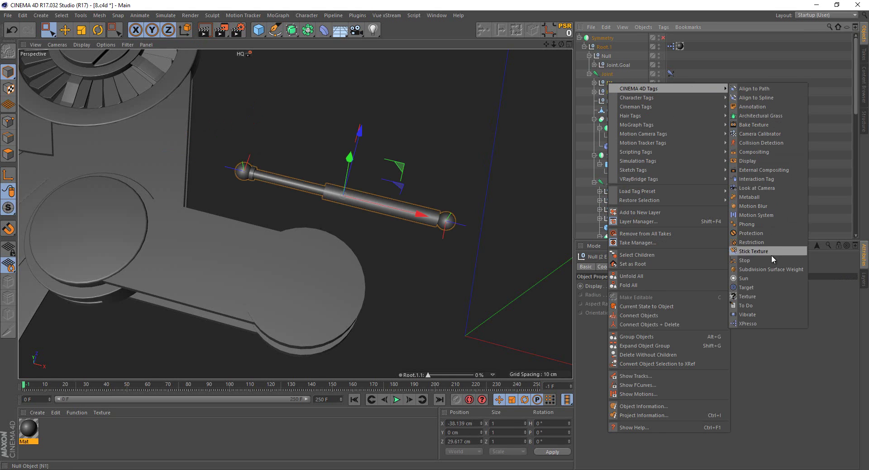
{"action": "left_click", "coordinate": [750, 288]}
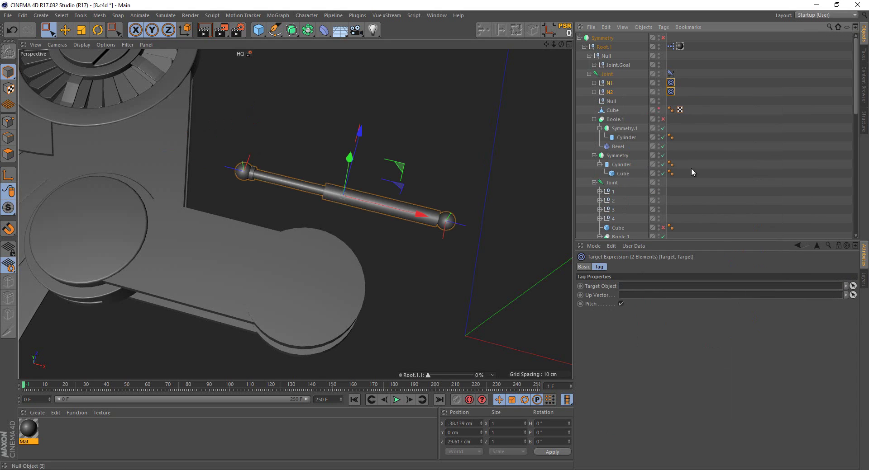
{"action": "left_click", "coordinate": [609, 84]}
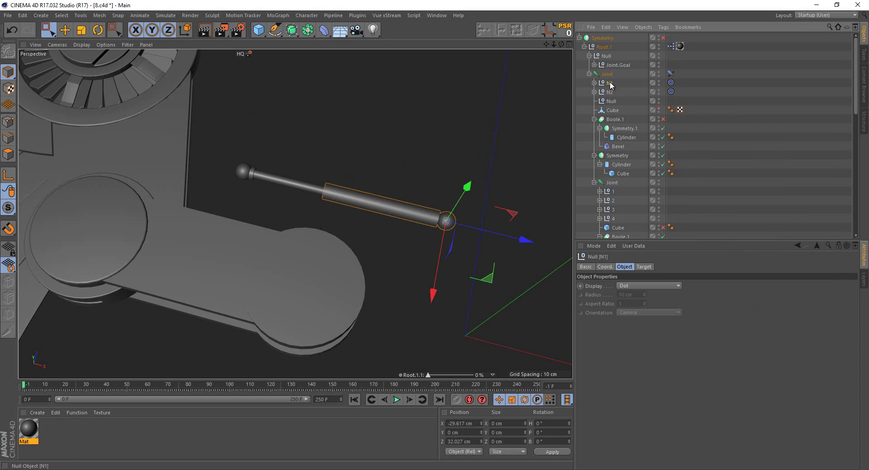
{"action": "left_click", "coordinate": [670, 84]}
{"action": "left_click_drag", "start_coordinate": [612, 91], "coordinate": [652, 186]}
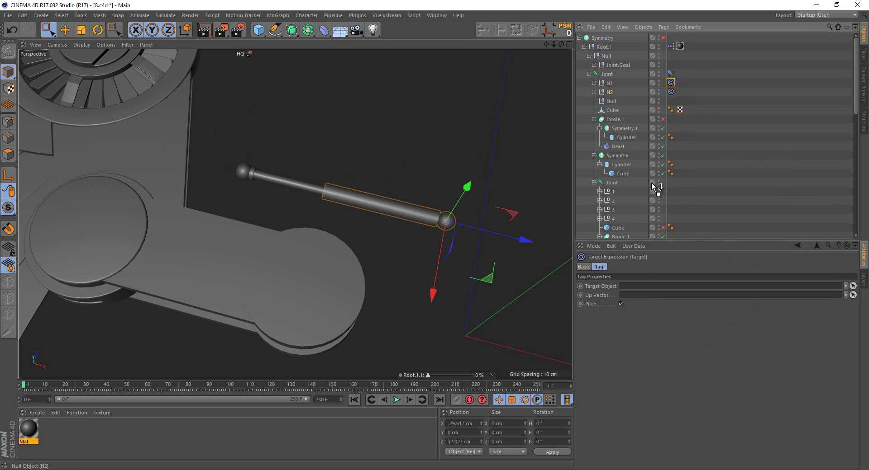
{"action": "left_click_drag", "start_coordinate": [646, 287], "coordinate": [651, 282]}
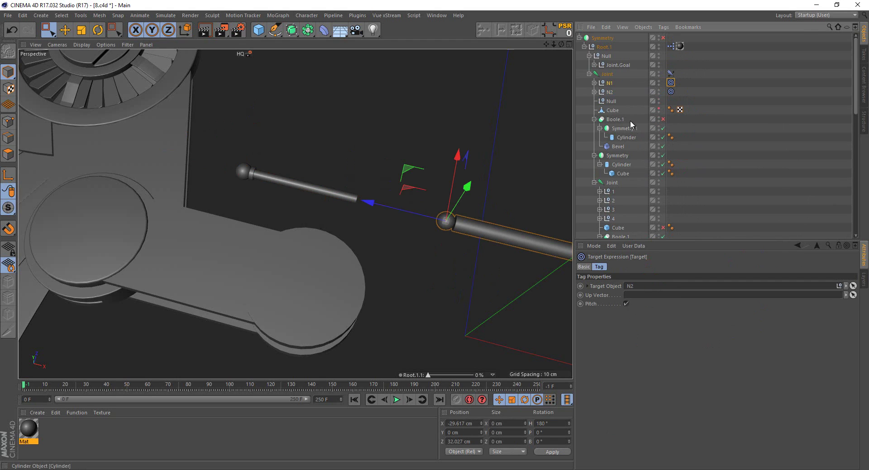
{"action": "left_click", "coordinate": [97, 30]}
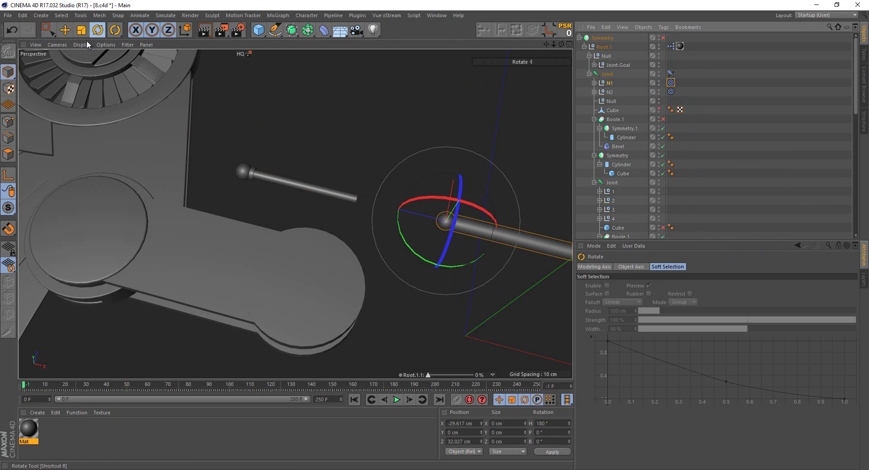
{"action": "left_click", "coordinate": [9, 176]}
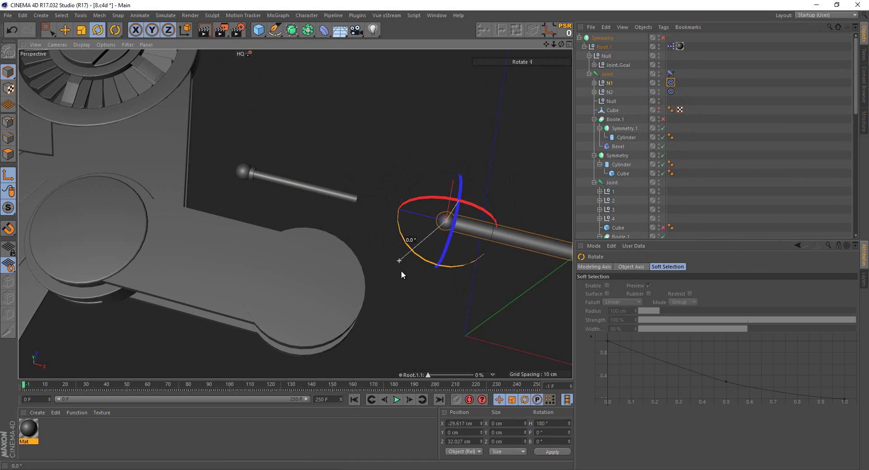
{"action": "left_click_drag", "start_coordinate": [401, 271], "coordinate": [530, 158]}
Aim N2's Target tag at N1, turn its axis 180°, and move the N2 half into position
{"action": "left_click", "coordinate": [671, 92]}
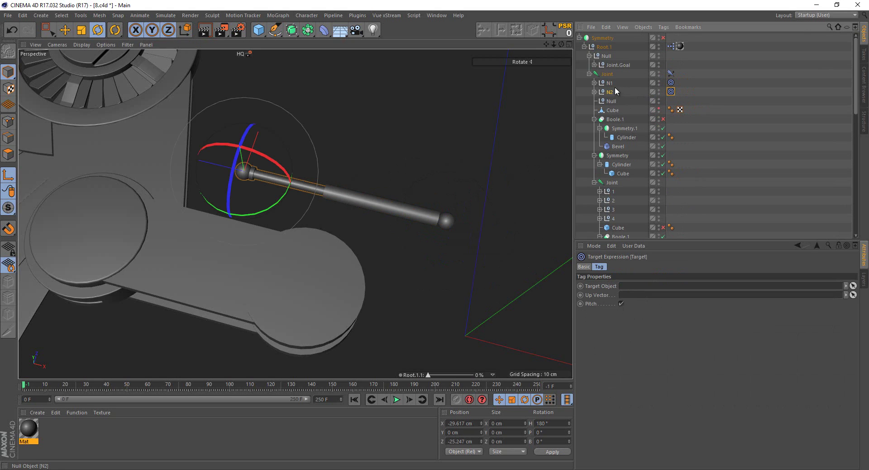
{"action": "left_click_drag", "start_coordinate": [607, 85], "coordinate": [651, 239]}
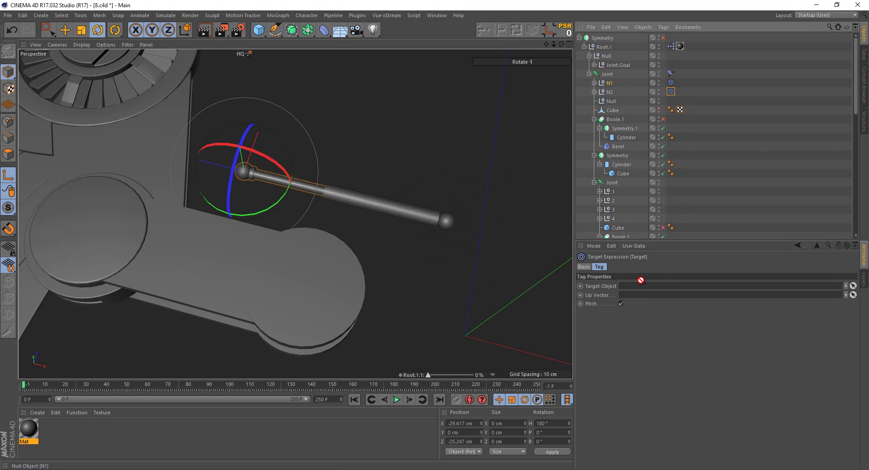
{"action": "left_click_drag", "start_coordinate": [642, 287], "coordinate": [641, 287]}
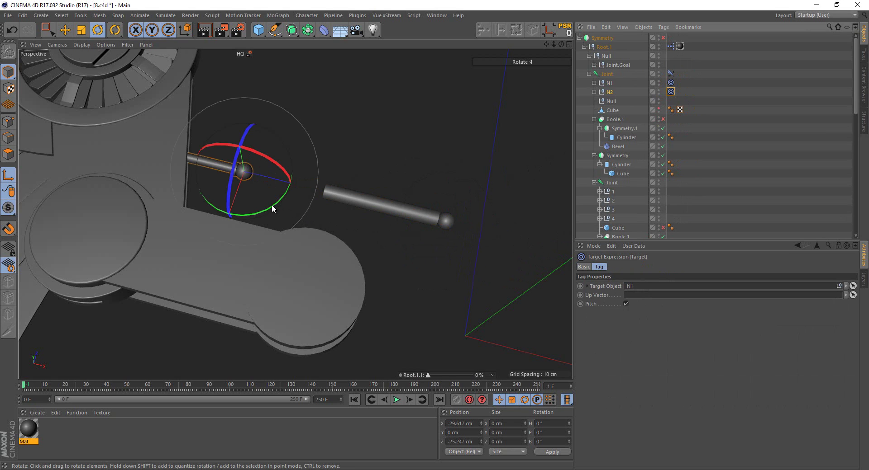
{"action": "mouse_move", "coordinate": [192, 262]}
{"action": "left_mouse_down"}
{"action": "mouse_move", "coordinate": [281, 200]}
{"action": "mouse_move", "coordinate": [119, 148]}
{"action": "left_mouse_up"}
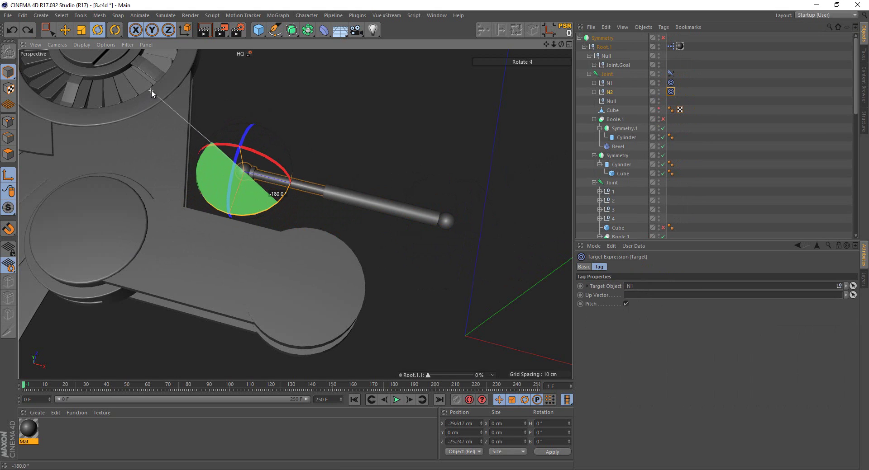
{"action": "left_click_drag", "start_coordinate": [118, 148], "coordinate": [144, 97]}
{"action": "key", "text": "0"}
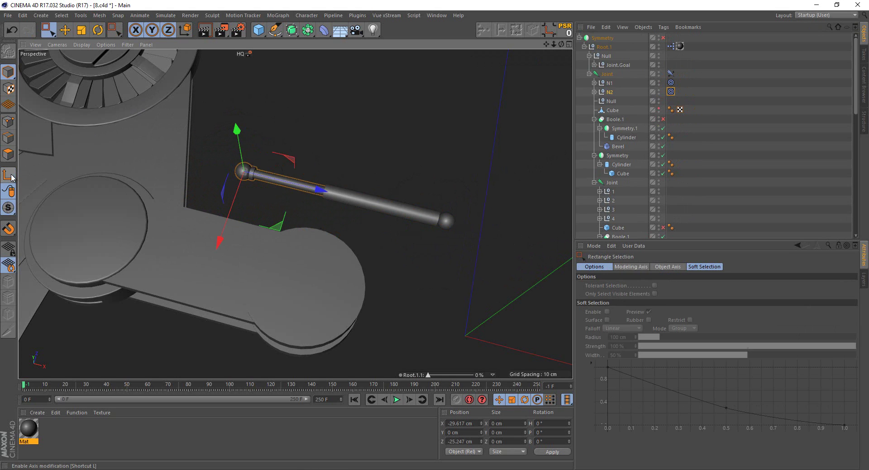
{"action": "mouse_move", "coordinate": [281, 224]}
{"action": "left_mouse_down"}
{"action": "mouse_move", "coordinate": [320, 223]}
{"action": "mouse_move", "coordinate": [368, 86]}
{"action": "mouse_move", "coordinate": [322, 161]}
{"action": "mouse_move", "coordinate": [323, 187]}
{"action": "mouse_move", "coordinate": [175, 148]}
{"action": "mouse_move", "coordinate": [297, 182]}
{"action": "mouse_move", "coordinate": [358, 183]}
{"action": "mouse_move", "coordinate": [479, 136]}
{"action": "left_mouse_up"}
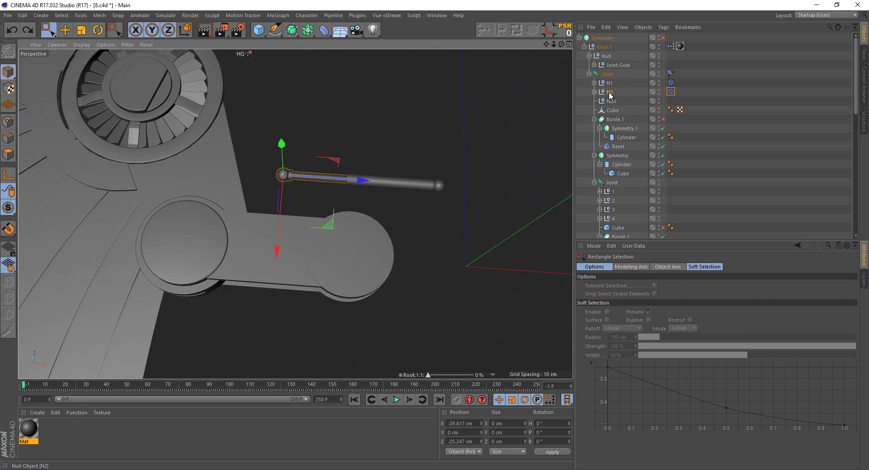
Move N1 and N2 together, test the pose slider, and raise the piston to Y 2.96 cm
{"action": "left_click", "coordinate": [609, 93]}
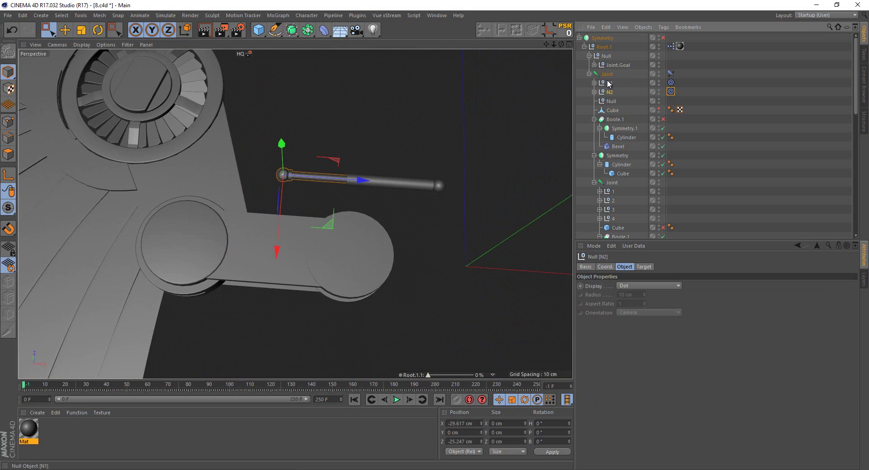
{"action": "left_click", "coordinate": [609, 83], "text": "ctrl"}
{"action": "mouse_move", "coordinate": [414, 151]}
{"action": "left_mouse_down"}
{"action": "mouse_move", "coordinate": [344, 155]}
{"action": "mouse_move", "coordinate": [378, 230]}
{"action": "mouse_move", "coordinate": [354, 234]}
{"action": "left_mouse_up"}
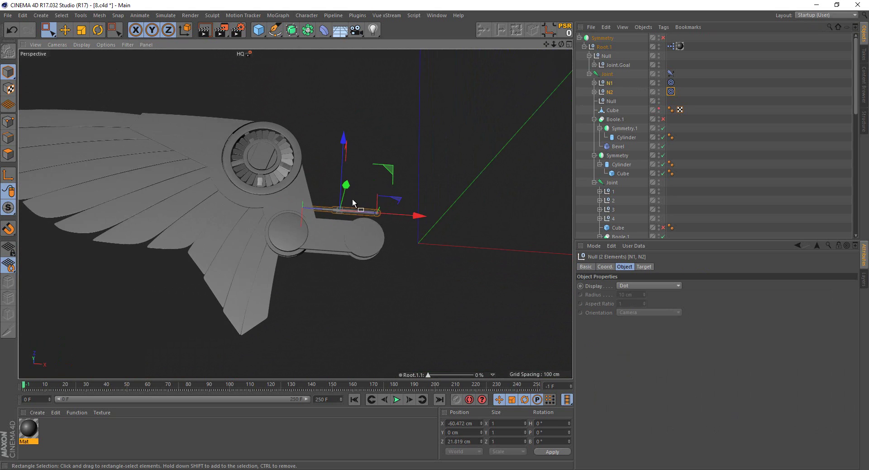
{"action": "left_click_drag", "start_coordinate": [428, 375], "coordinate": [473, 375]}
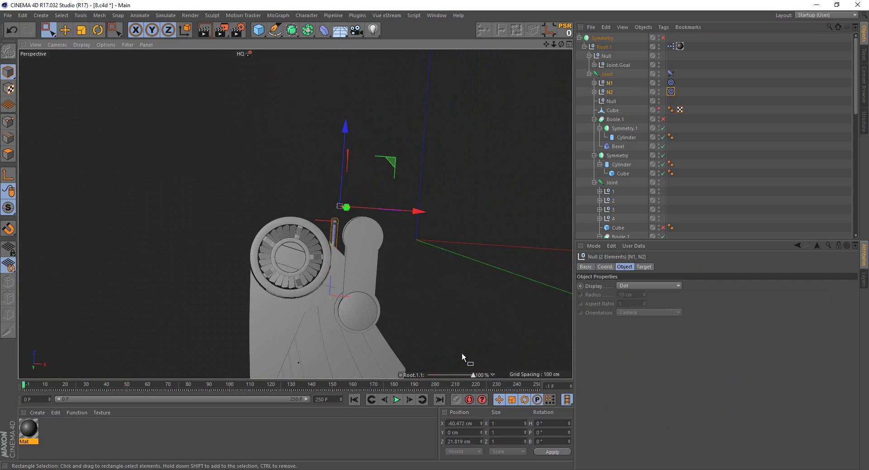
{"action": "scroll", "coordinate": [357, 314], "scroll_direction": "up", "scroll_amount": 3}
{"action": "scroll", "coordinate": [379, 245], "scroll_direction": "up", "scroll_amount": 3}
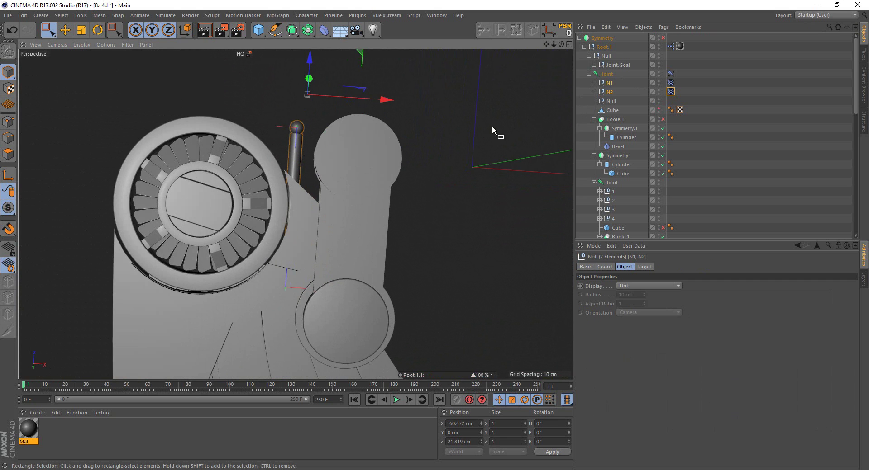
{"action": "scroll", "coordinate": [276, 193], "scroll_direction": "up", "scroll_amount": 2}
{"action": "left_click_drag", "start_coordinate": [338, 140], "coordinate": [224, 68], "text": "alt"}
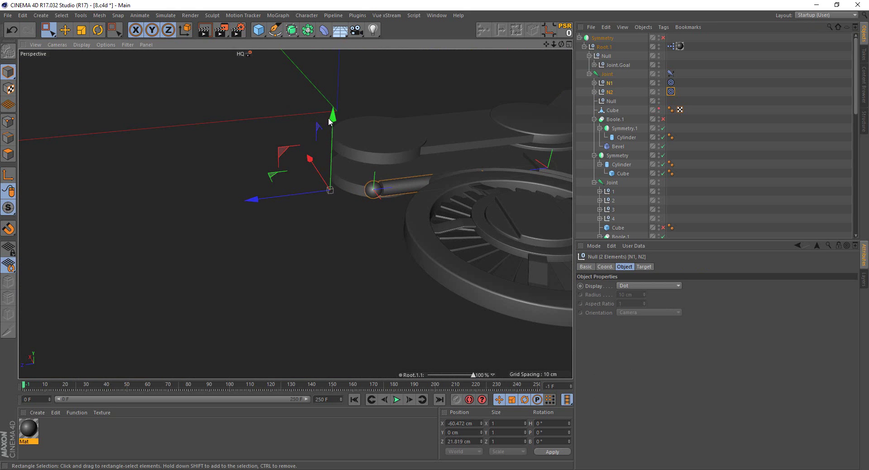
{"action": "left_click_drag", "start_coordinate": [330, 121], "coordinate": [342, 113]}
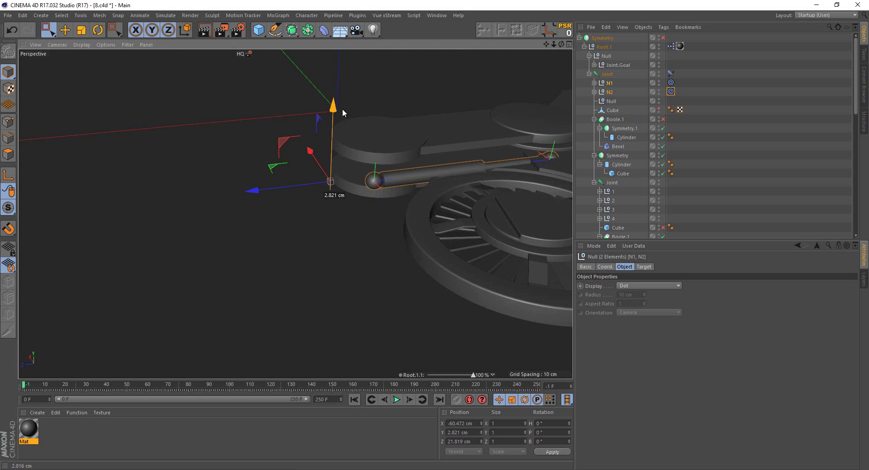
{"action": "mouse_move", "coordinate": [343, 113]}
{"action": "left_mouse_down"}
{"action": "mouse_move", "coordinate": [398, 164]}
{"action": "mouse_move", "coordinate": [304, 198]}
{"action": "mouse_move", "coordinate": [197, 192]}
{"action": "mouse_move", "coordinate": [366, 116]}
{"action": "mouse_move", "coordinate": [341, 227]}
{"action": "mouse_move", "coordinate": [375, 180]}
{"action": "left_mouse_up"}
Reposition both piston ends and switch the viewport to Gouraud Shading (Lines)
{"action": "left_click", "coordinate": [609, 92]}
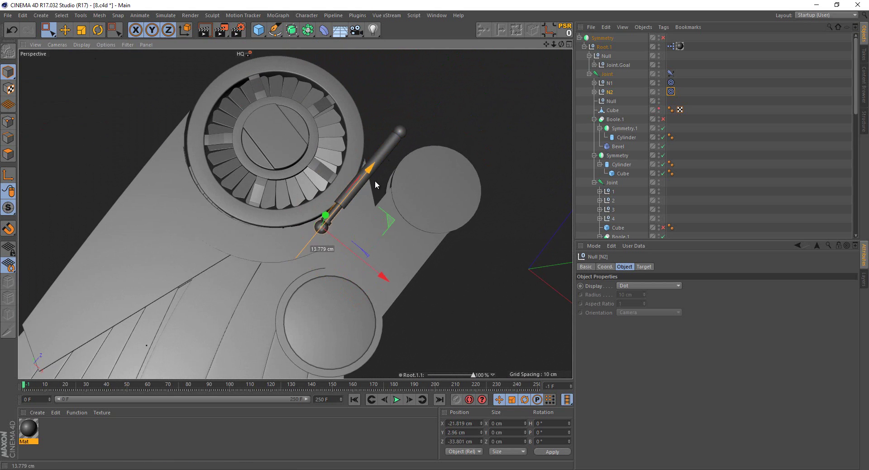
{"action": "left_click", "coordinate": [609, 83], "text": "ctrl"}
{"action": "left_click_drag", "start_coordinate": [430, 179], "coordinate": [435, 190]}
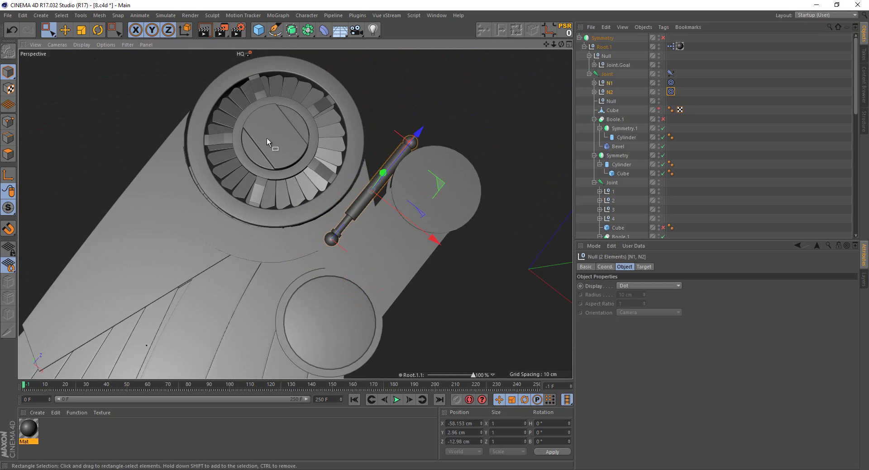
{"action": "mouse_move", "coordinate": [267, 137]}
{"action": "left_mouse_down", "text": "alt"}
{"action": "mouse_move", "coordinate": [302, 158]}
{"action": "mouse_move", "coordinate": [176, 84]}
{"action": "mouse_move", "coordinate": [346, 199]}
{"action": "mouse_move", "coordinate": [343, 189]}
{"action": "mouse_move", "coordinate": [313, 229]}
{"action": "mouse_move", "coordinate": [388, 244]}
{"action": "left_mouse_up", "text": "alt"}
{"action": "left_click", "coordinate": [82, 45]}
{"action": "left_click", "coordinate": [93, 67]}
{"action": "left_click_drag", "start_coordinate": [447, 227], "coordinate": [436, 235]}
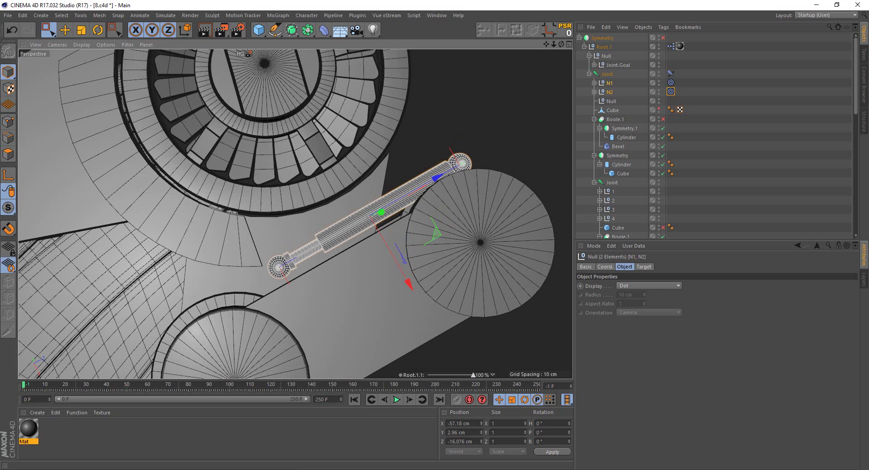
Shorten the piston's 2.158 cm-radius outer cylinder to 25.965 cm height
{"action": "left_click", "coordinate": [363, 227]}
{"action": "scroll", "coordinate": [351, 224], "scroll_direction": "up", "scroll_amount": 3}
{"action": "mouse_move", "coordinate": [509, 151]}
{"action": "left_mouse_down"}
{"action": "mouse_move", "coordinate": [500, 143]}
{"action": "mouse_move", "coordinate": [499, 155]}
{"action": "left_mouse_up"}
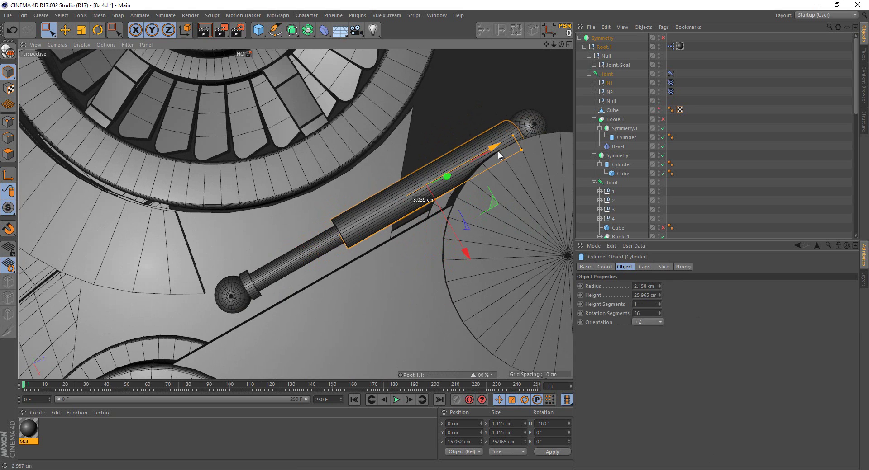
{"action": "left_click", "coordinate": [493, 102]}
{"action": "scroll", "coordinate": [452, 172], "scroll_direction": "down", "scroll_amount": 4}
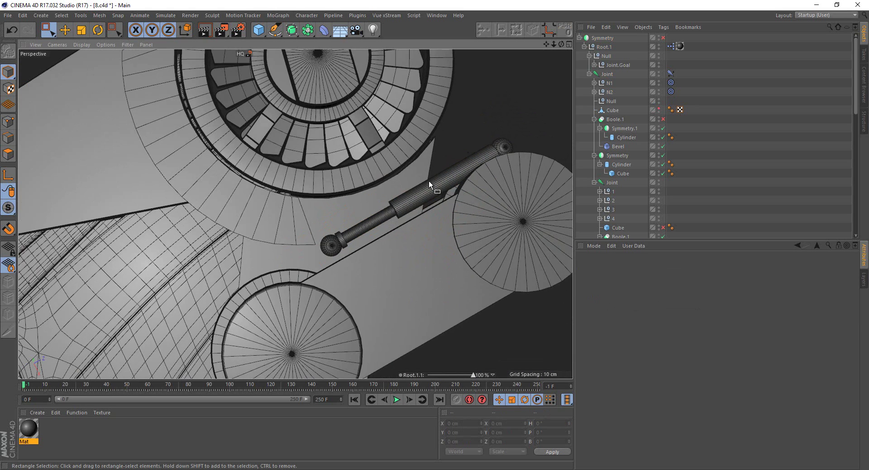
{"action": "scroll", "coordinate": [428, 180], "scroll_direction": "down", "scroll_amount": 3}
{"action": "scroll", "coordinate": [360, 172], "scroll_direction": "down", "scroll_amount": 1}
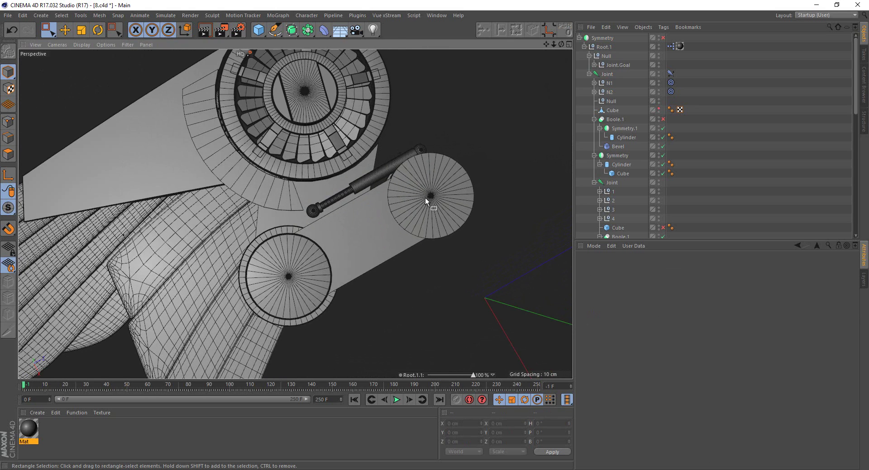
Copy Symmetry.1 into the Joint, putting N1 in the Symmetry copy and N2 in Symmetry.1
{"action": "left_click", "coordinate": [612, 128]}
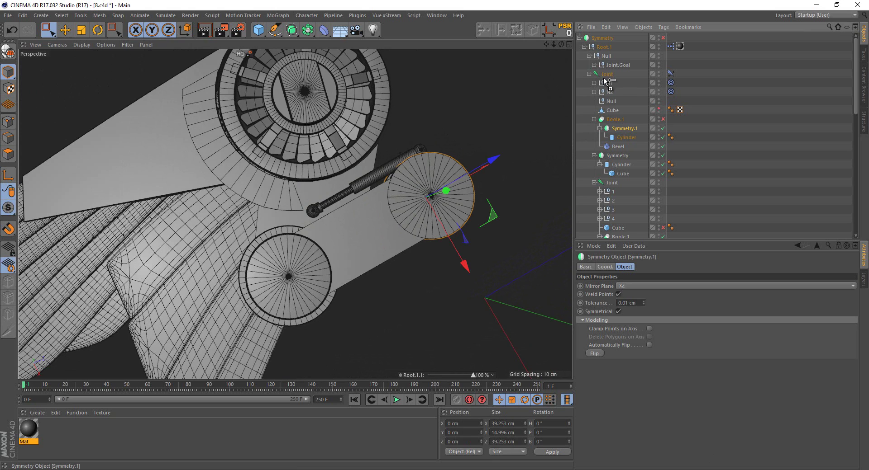
{"action": "left_click_drag", "start_coordinate": [605, 81], "coordinate": [605, 82], "text": "ctrl"}
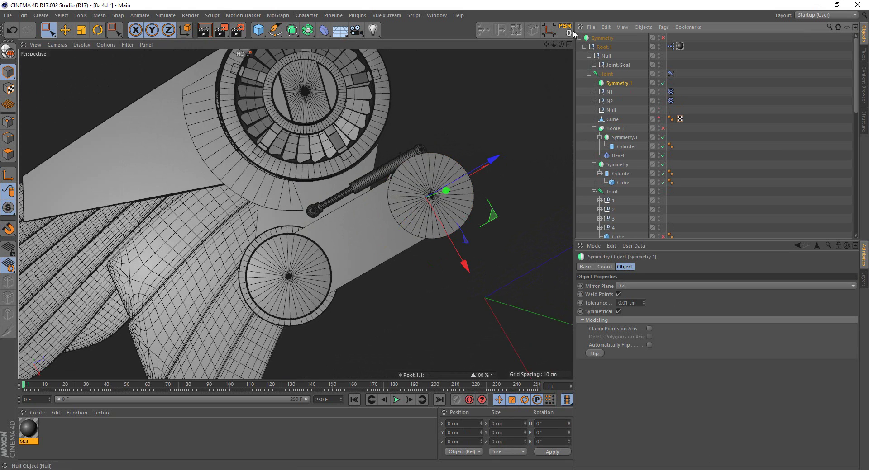
{"action": "left_click", "coordinate": [607, 75]}
{"action": "left_click", "coordinate": [616, 83]}
{"action": "mouse_move", "coordinate": [612, 91]}
{"action": "left_mouse_down", "text": "ctrl"}
{"action": "mouse_move", "coordinate": [611, 102]}
{"action": "mouse_move", "coordinate": [617, 86]}
{"action": "left_mouse_up", "text": "ctrl"}
{"action": "left_click", "coordinate": [613, 101]}
{"action": "left_click", "coordinate": [616, 101], "text": "ctrl"}
Move Symmetry.1 with N2 under the second Joint and return the pose slider to 0%
{"action": "scroll", "coordinate": [410, 150], "scroll_direction": "up", "scroll_amount": 2}
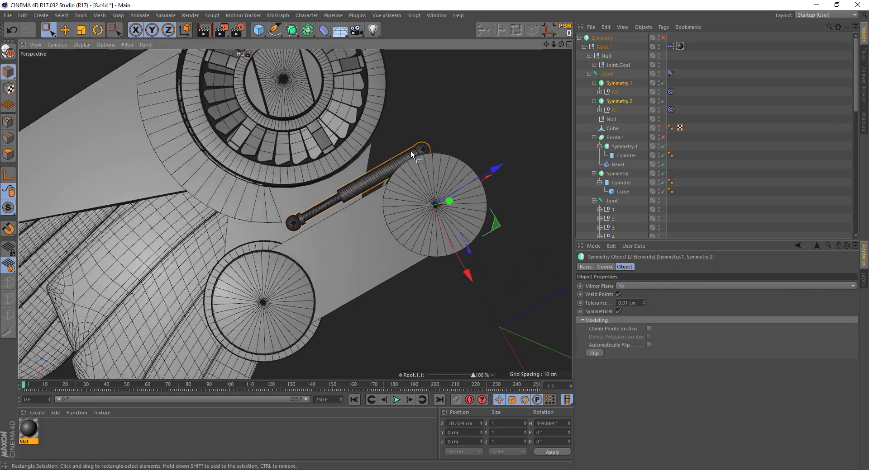
{"action": "mouse_move", "coordinate": [410, 150]}
{"action": "left_mouse_down", "text": "alt"}
{"action": "mouse_move", "coordinate": [255, 123]}
{"action": "mouse_move", "coordinate": [189, 64]}
{"action": "mouse_move", "coordinate": [262, 105]}
{"action": "mouse_move", "coordinate": [215, 63]}
{"action": "mouse_move", "coordinate": [248, 58]}
{"action": "mouse_move", "coordinate": [348, 136]}
{"action": "mouse_move", "coordinate": [374, 177]}
{"action": "mouse_move", "coordinate": [393, 145]}
{"action": "mouse_move", "coordinate": [432, 132]}
{"action": "left_mouse_up", "text": "alt"}
{"action": "scroll", "coordinate": [348, 136], "scroll_direction": "up", "scroll_amount": 5}
{"action": "scroll", "coordinate": [374, 177], "scroll_direction": "down", "scroll_amount": 2}
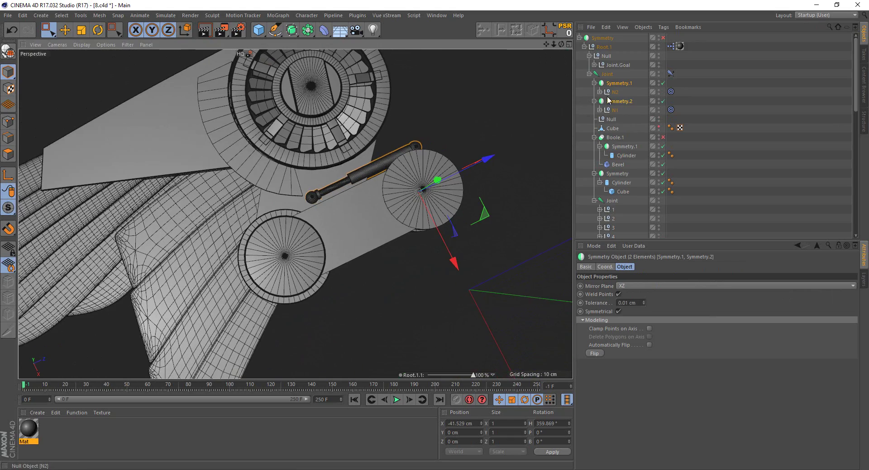
{"action": "left_click", "coordinate": [619, 84]}
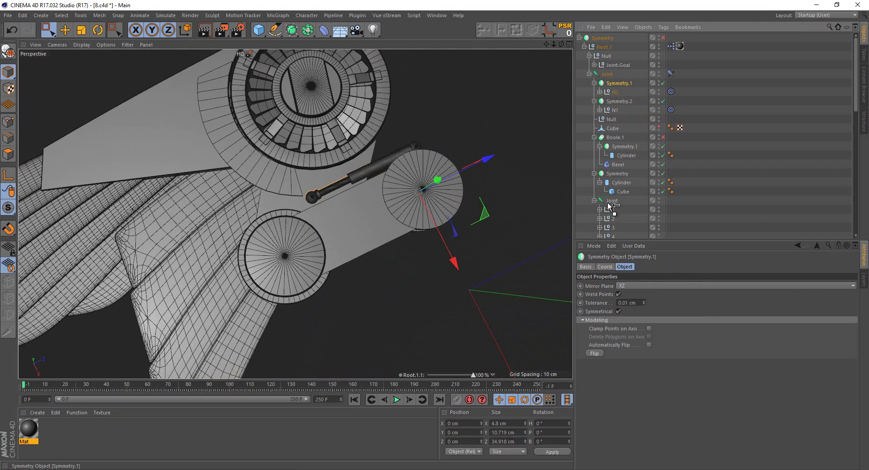
{"action": "left_click_drag", "start_coordinate": [608, 204], "coordinate": [607, 203]}
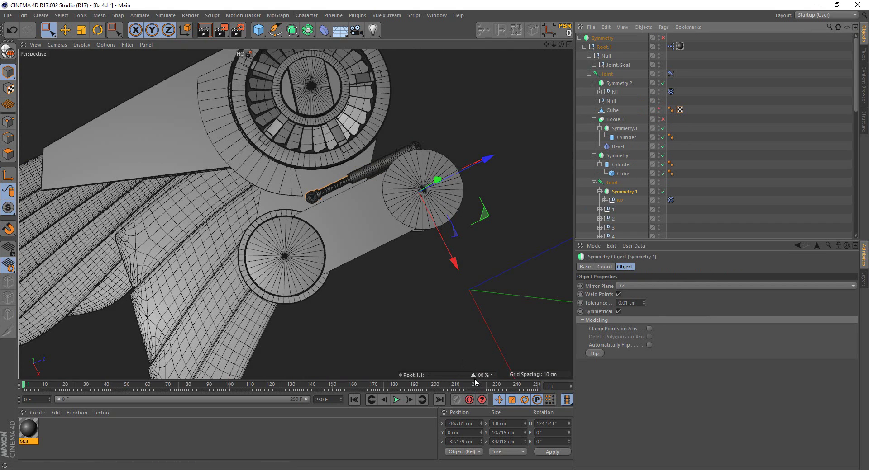
{"action": "left_click_drag", "start_coordinate": [473, 375], "coordinate": [428, 376]}
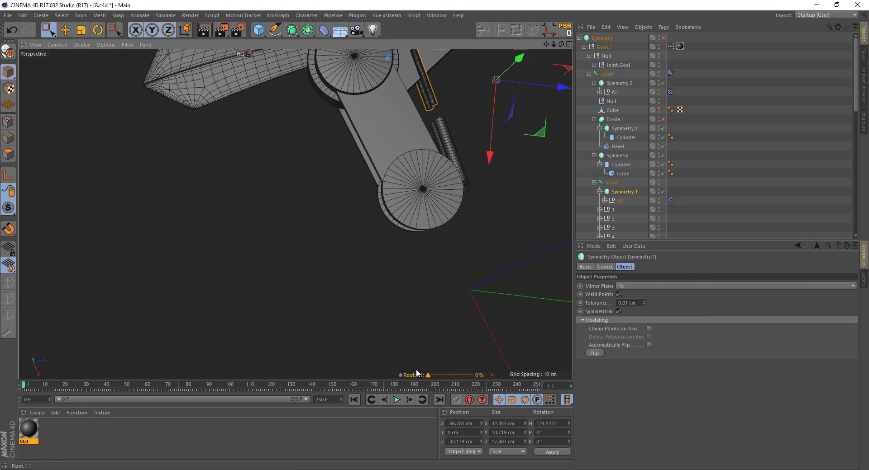
{"action": "mouse_move", "coordinate": [368, 360]}
{"action": "left_mouse_down", "text": "alt"}
{"action": "mouse_move", "coordinate": [429, 129]}
{"action": "mouse_move", "coordinate": [437, 194]}
{"action": "mouse_move", "coordinate": [473, 172]}
{"action": "left_mouse_up", "text": "alt"}
Select the Cylinder inside N1 on the right piston half
{"action": "scroll", "coordinate": [506, 158], "scroll_direction": "up", "scroll_amount": 5}
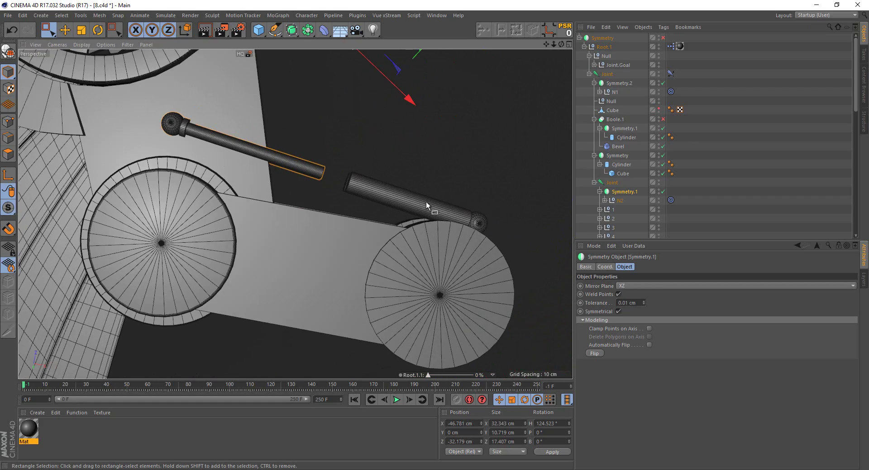
{"action": "left_click", "coordinate": [449, 212]}
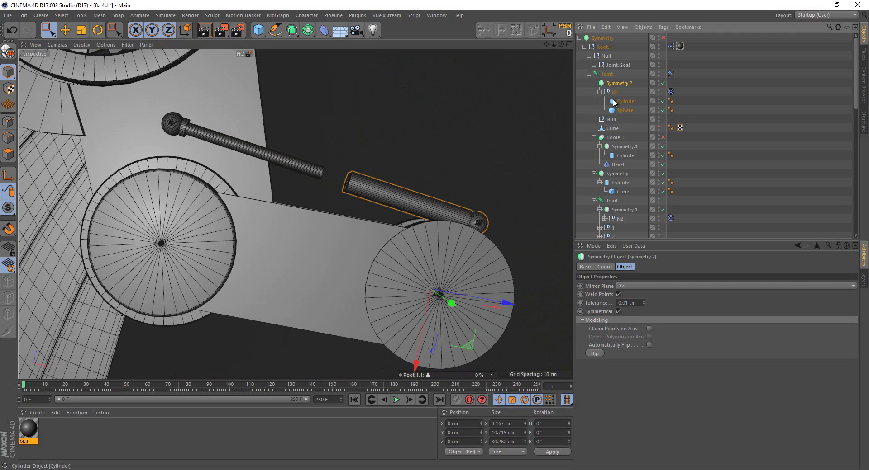
{"action": "left_click", "coordinate": [600, 92]}
{"action": "left_click", "coordinate": [626, 101]}
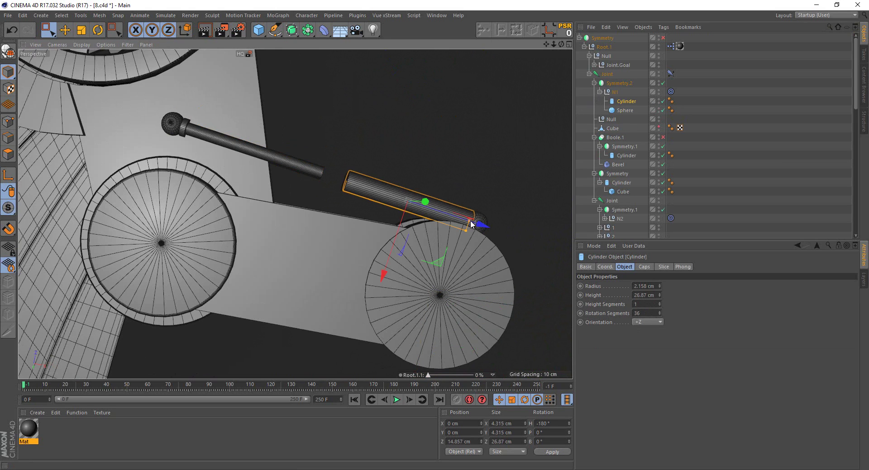
Lengthen the piston cylinder slightly and swing the arm fully to test it
{"action": "left_click_drag", "start_coordinate": [478, 227], "coordinate": [474, 230]}
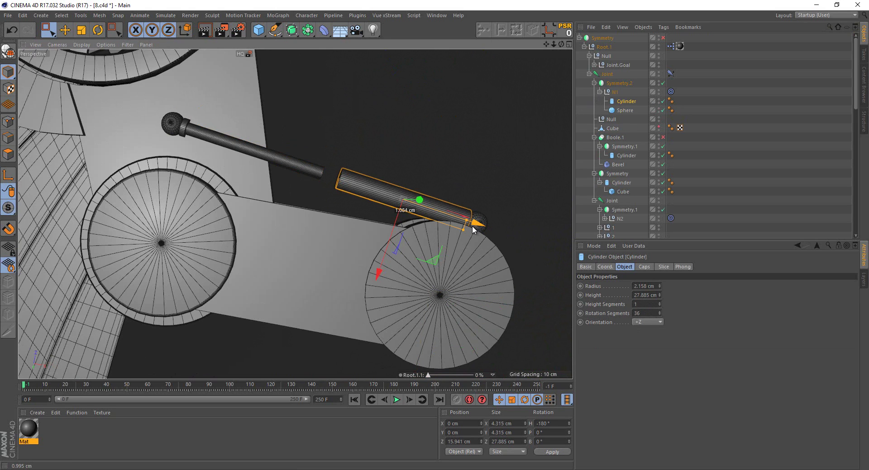
{"action": "left_click", "coordinate": [447, 137]}
{"action": "mouse_move", "coordinate": [446, 138]}
{"action": "left_mouse_down", "text": "alt"}
{"action": "mouse_move", "coordinate": [413, 191]}
{"action": "mouse_move", "coordinate": [397, 249]}
{"action": "mouse_move", "coordinate": [399, 286]}
{"action": "mouse_move", "coordinate": [384, 263]}
{"action": "mouse_move", "coordinate": [412, 221]}
{"action": "mouse_move", "coordinate": [450, 195]}
{"action": "mouse_move", "coordinate": [451, 184]}
{"action": "mouse_move", "coordinate": [480, 318]}
{"action": "left_mouse_up", "text": "alt"}
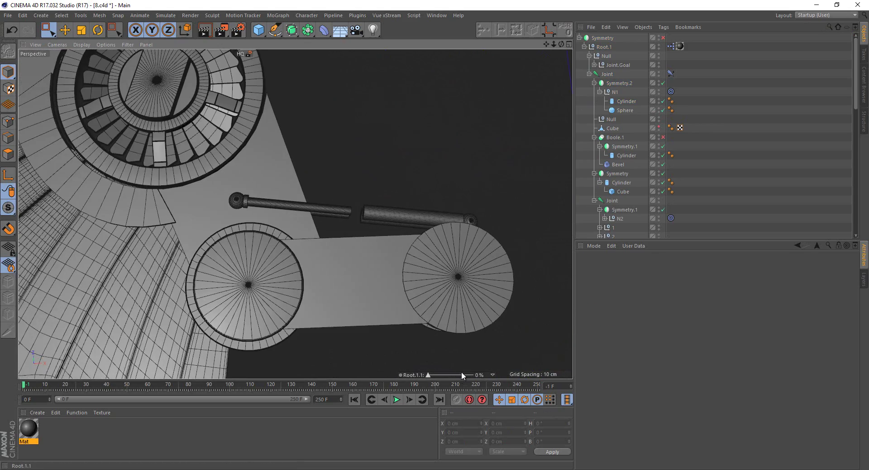
{"action": "left_click_drag", "start_coordinate": [429, 378], "coordinate": [485, 361]}
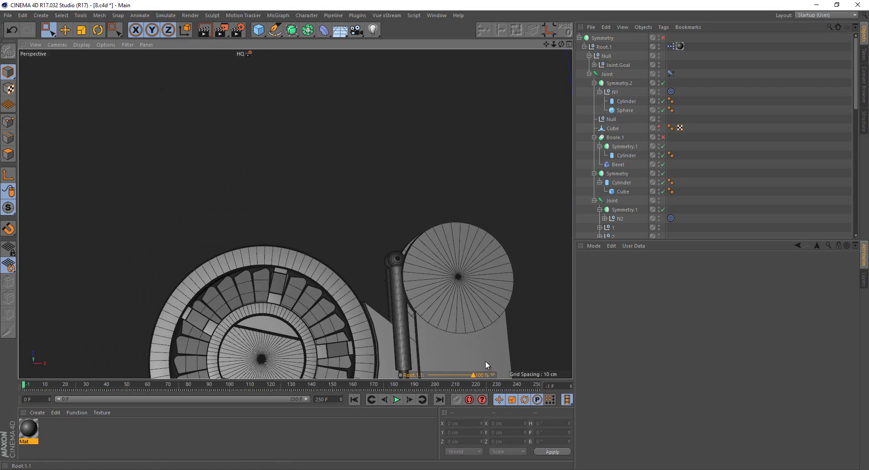
{"action": "mouse_move", "coordinate": [430, 299]}
{"action": "left_mouse_down", "text": "alt"}
{"action": "mouse_move", "coordinate": [406, 231]}
{"action": "mouse_move", "coordinate": [416, 240]}
{"action": "left_mouse_up", "text": "alt"}
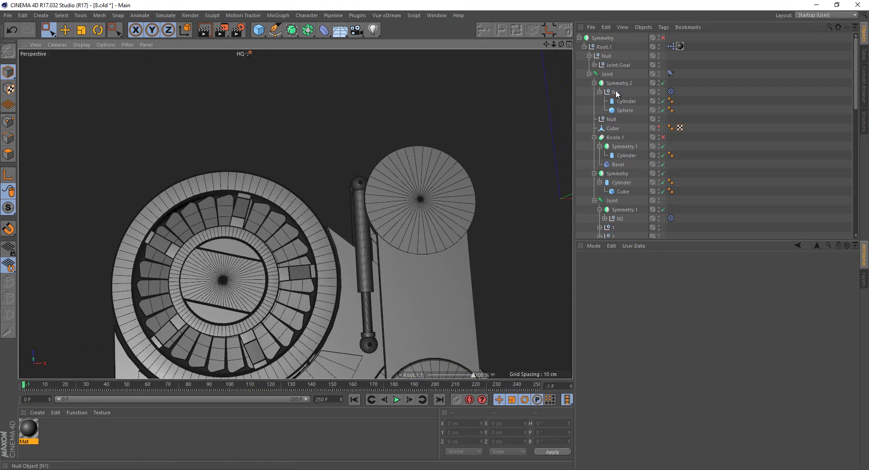
Move N1 down and N2 up so the piston follows the swinging arm
{"action": "left_click", "coordinate": [616, 94]}
{"action": "left_click_drag", "start_coordinate": [367, 260], "coordinate": [369, 284]}
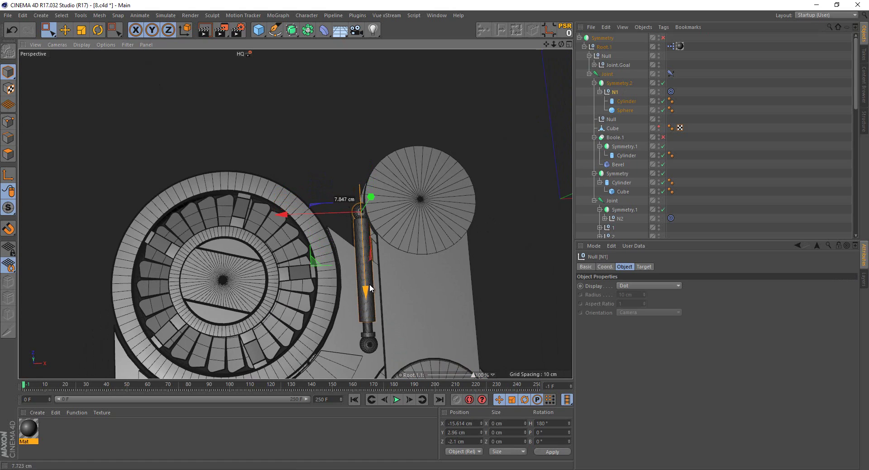
{"action": "mouse_move", "coordinate": [473, 376]}
{"action": "left_mouse_down"}
{"action": "mouse_move", "coordinate": [418, 379]}
{"action": "mouse_move", "coordinate": [473, 375]}
{"action": "left_mouse_up"}
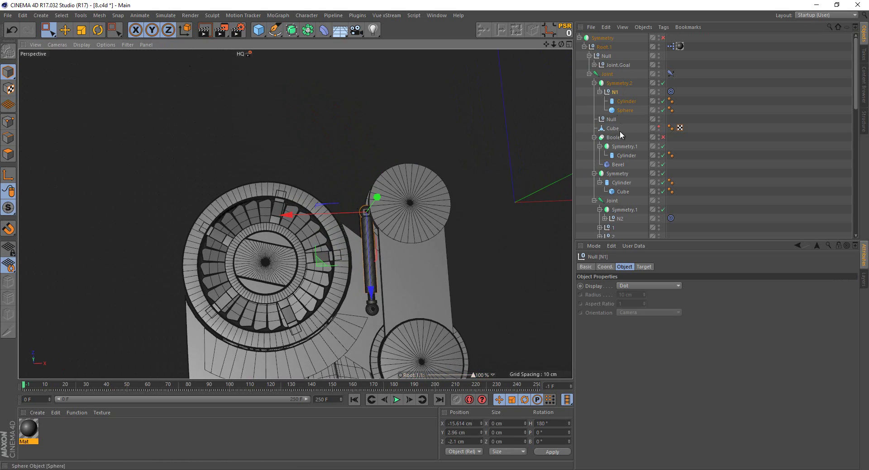
{"action": "left_click", "coordinate": [612, 220]}
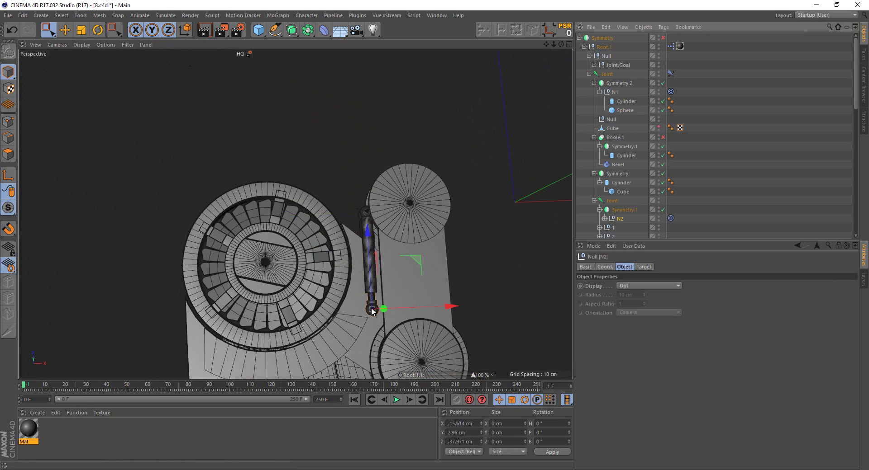
{"action": "scroll", "coordinate": [375, 293], "scroll_direction": "up", "scroll_amount": 2}
{"action": "left_click_drag", "start_coordinate": [377, 292], "coordinate": [381, 281]}
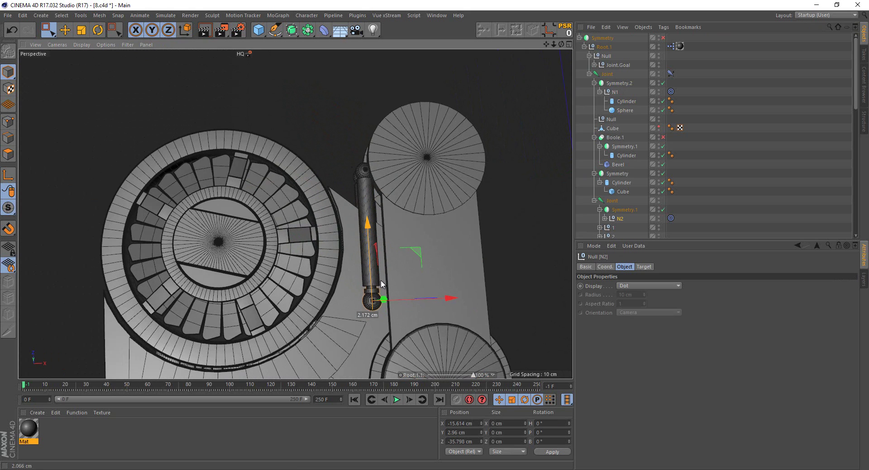
{"action": "scroll", "coordinate": [381, 267], "scroll_direction": "down", "scroll_amount": 2}
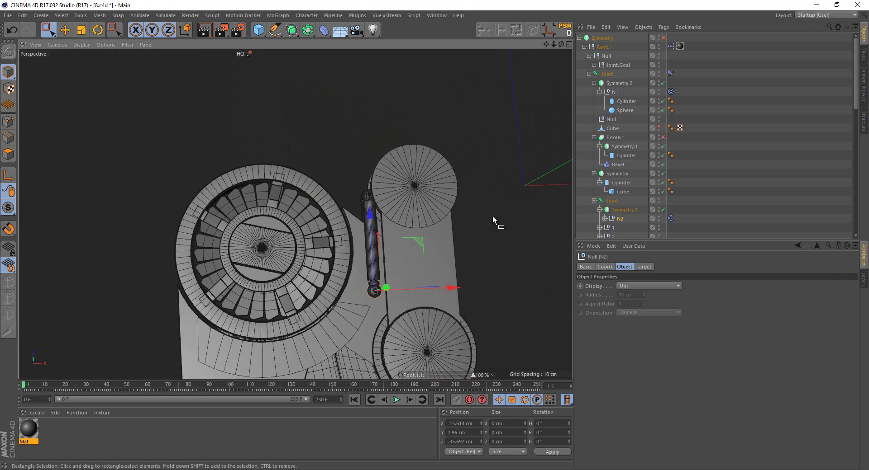
Shift both end nulls along X to −56.69 cm and test the arm swing again
{"action": "left_click", "coordinate": [614, 93], "text": "ctrl"}
{"action": "scroll", "coordinate": [439, 255], "scroll_direction": "up", "scroll_amount": 2}
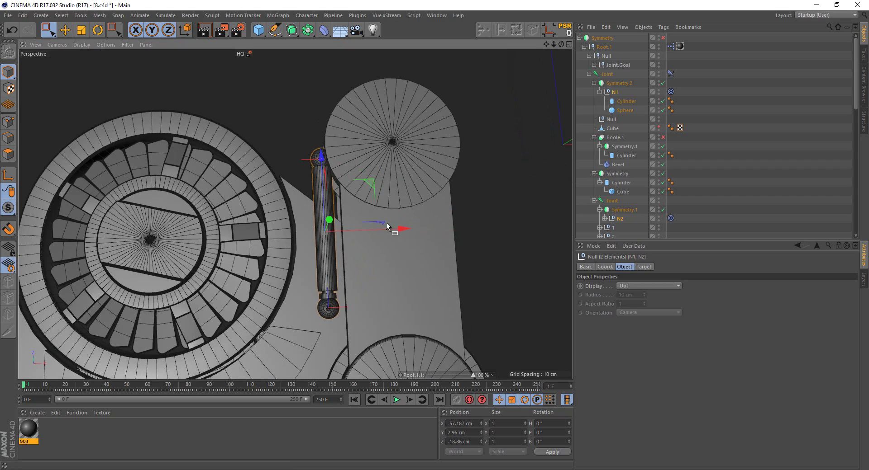
{"action": "left_click_drag", "start_coordinate": [381, 228], "coordinate": [384, 229]}
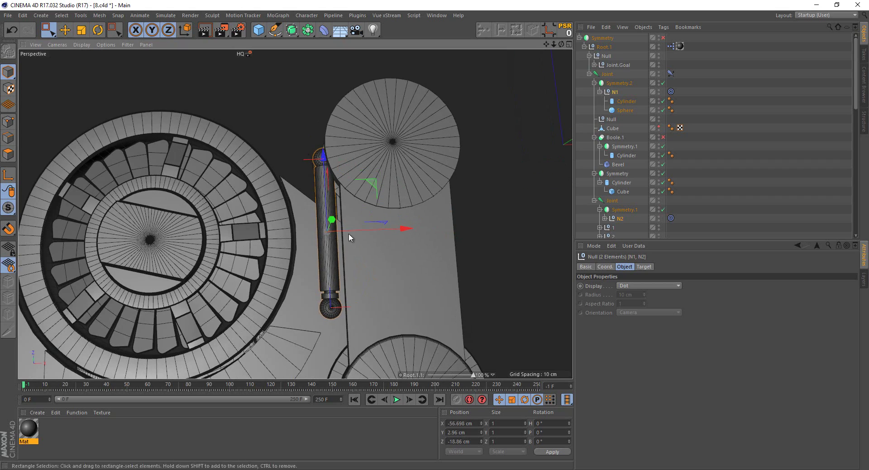
{"action": "scroll", "coordinate": [349, 233], "scroll_direction": "down", "scroll_amount": 2}
{"action": "left_click", "coordinate": [527, 257]}
{"action": "mouse_move", "coordinate": [474, 375]}
{"action": "left_mouse_down"}
{"action": "mouse_move", "coordinate": [441, 376]}
{"action": "mouse_move", "coordinate": [425, 388]}
{"action": "left_mouse_up"}
Switch to shading without lines and close in on the hub's boolean-recessed plate
{"action": "scroll", "coordinate": [366, 309], "scroll_direction": "down", "scroll_amount": 2}
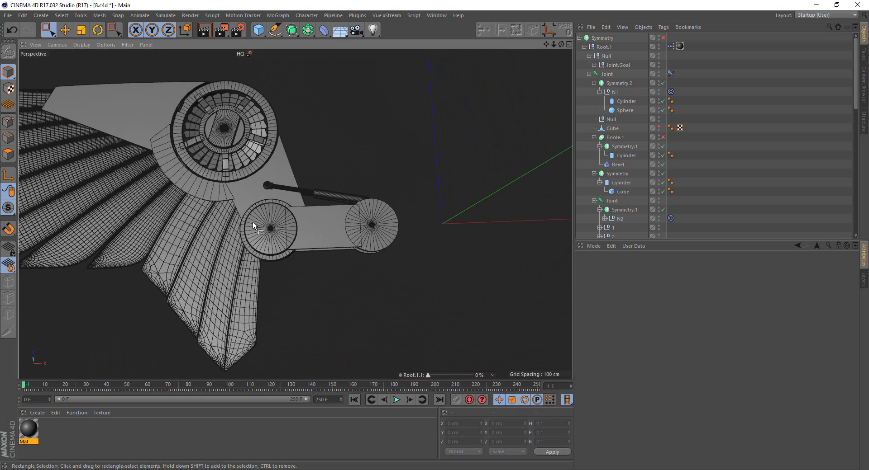
{"action": "left_click", "coordinate": [81, 44]}
{"action": "left_click", "coordinate": [100, 58]}
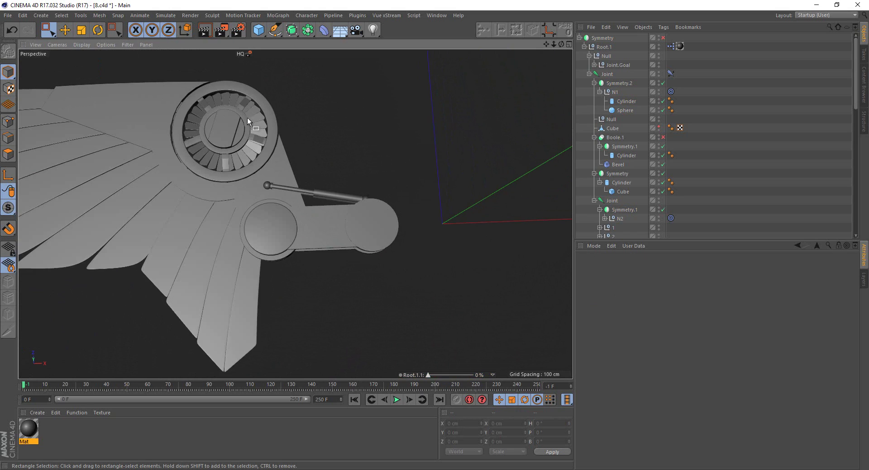
{"action": "mouse_move", "coordinate": [310, 199]}
{"action": "left_mouse_down", "text": "alt"}
{"action": "mouse_move", "coordinate": [281, 186]}
{"action": "mouse_move", "coordinate": [199, 210]}
{"action": "mouse_move", "coordinate": [83, 130]}
{"action": "mouse_move", "coordinate": [99, 103]}
{"action": "mouse_move", "coordinate": [152, 101]}
{"action": "mouse_move", "coordinate": [149, 82]}
{"action": "left_mouse_up", "text": "alt"}
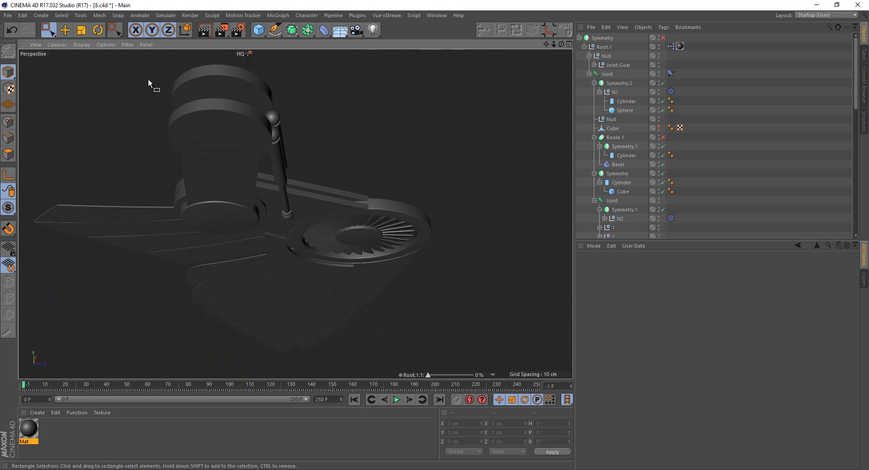
{"action": "right_click_drag", "start_coordinate": [149, 81], "coordinate": [252, 227], "text": "alt"}
{"action": "scroll", "coordinate": [457, 243], "scroll_direction": "up", "scroll_amount": 2}
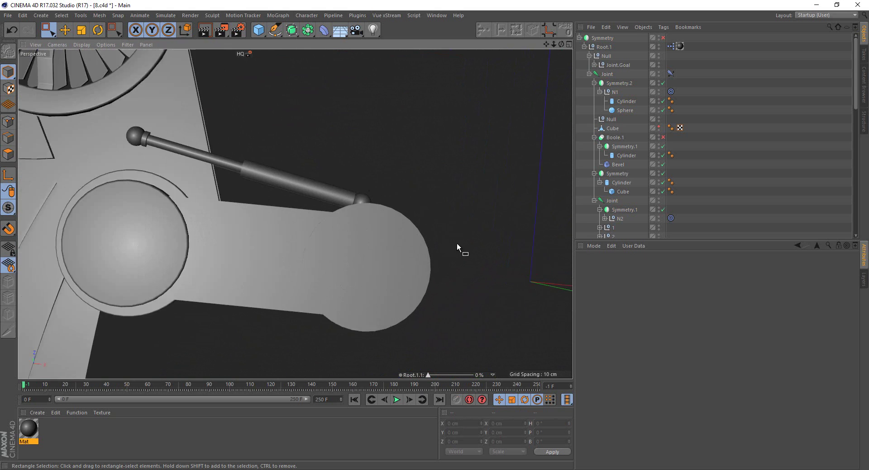
{"action": "scroll", "coordinate": [473, 274], "scroll_direction": "up", "scroll_amount": 2}
{"action": "scroll", "coordinate": [474, 274], "scroll_direction": "down", "scroll_amount": 2}
{"action": "left_click", "coordinate": [235, 165]}
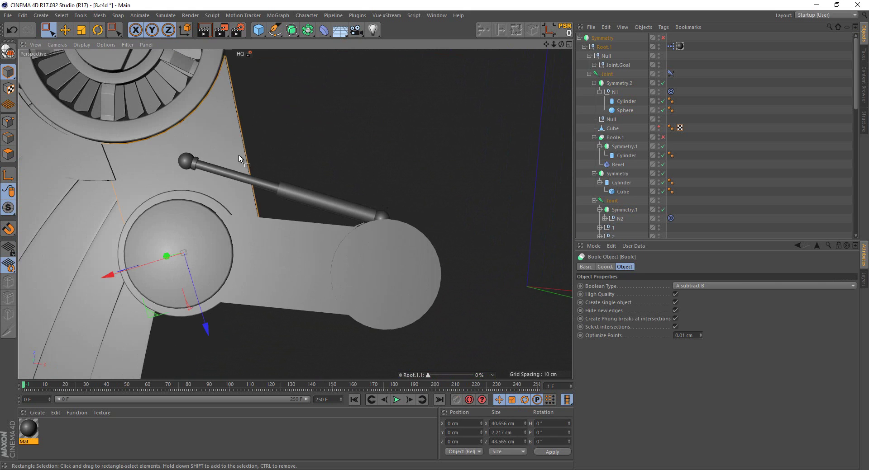
{"action": "scroll", "coordinate": [635, 194], "scroll_direction": "down", "scroll_amount": 5}
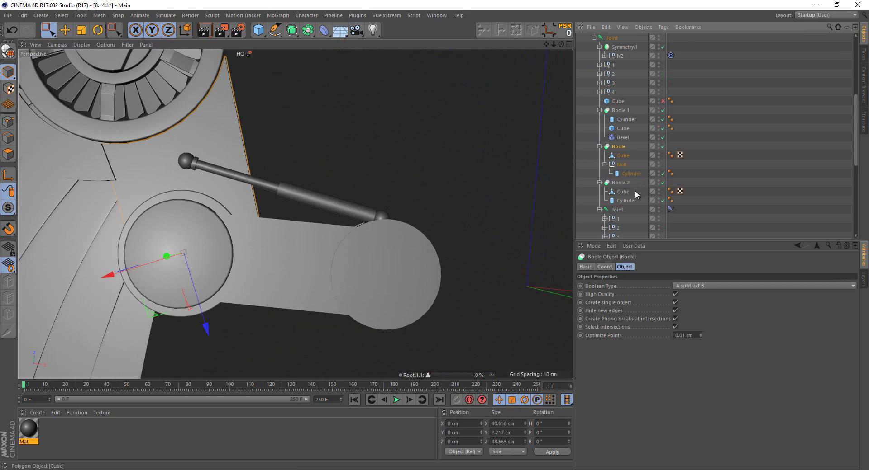
Turn wireframe lines back on and select the Boole and its cutting Cube
{"action": "left_click", "coordinate": [622, 156]}
{"action": "scroll", "coordinate": [391, 234], "scroll_direction": "down", "scroll_amount": 2}
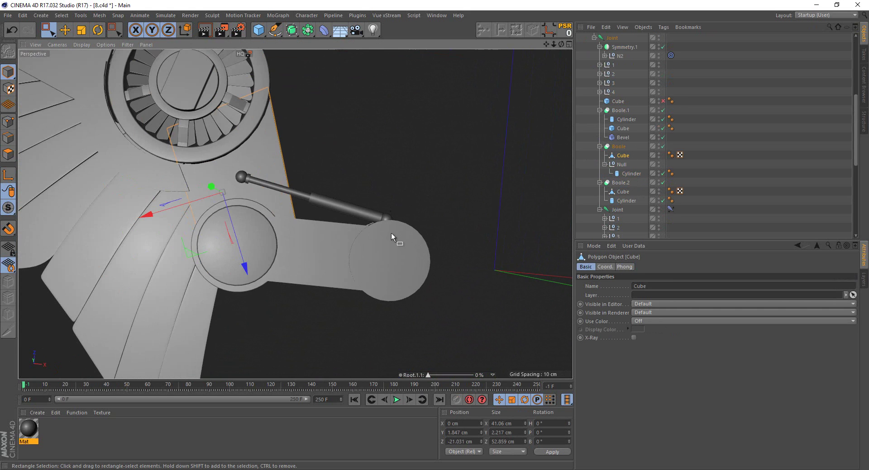
{"action": "left_click", "coordinate": [82, 45]}
{"action": "left_click", "coordinate": [98, 57]}
{"action": "scroll", "coordinate": [271, 144], "scroll_direction": "up", "scroll_amount": 2}
{"action": "scroll", "coordinate": [271, 144], "scroll_direction": "down", "scroll_amount": 1}
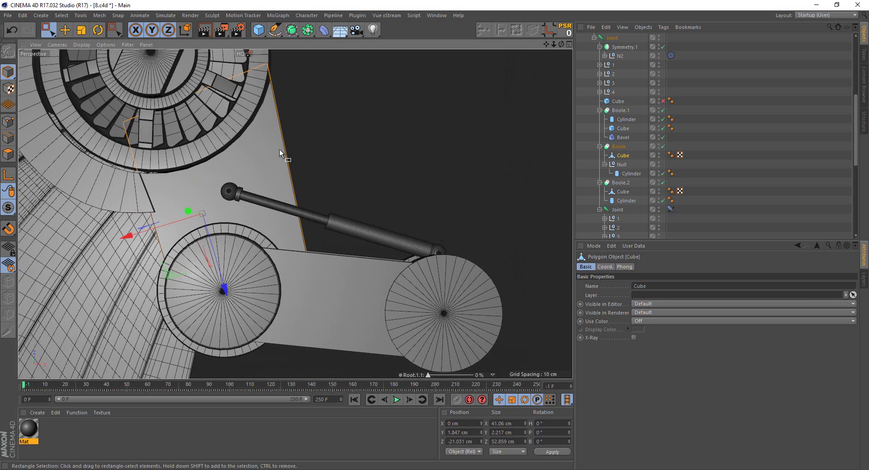
{"action": "left_click", "coordinate": [622, 148]}
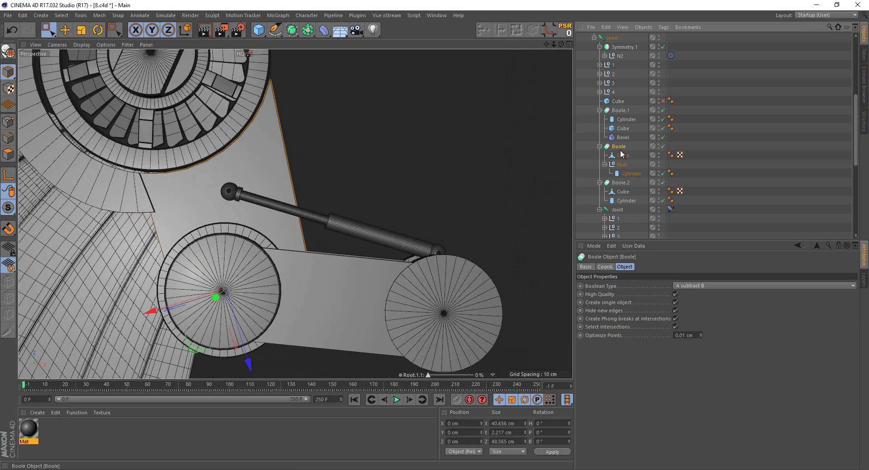
{"action": "left_click", "coordinate": [615, 157]}
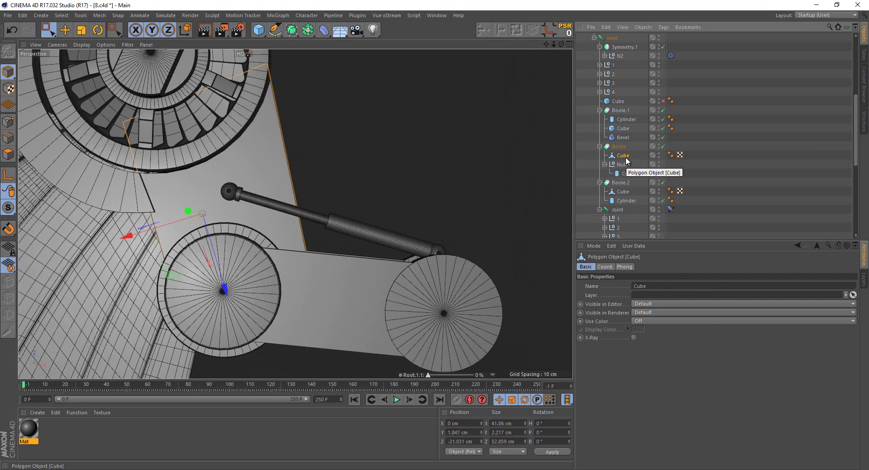
Duplicate the Cube into the Boole as Cube.1, reset its position, and place it at the rod end
{"action": "left_click", "coordinate": [619, 102]}
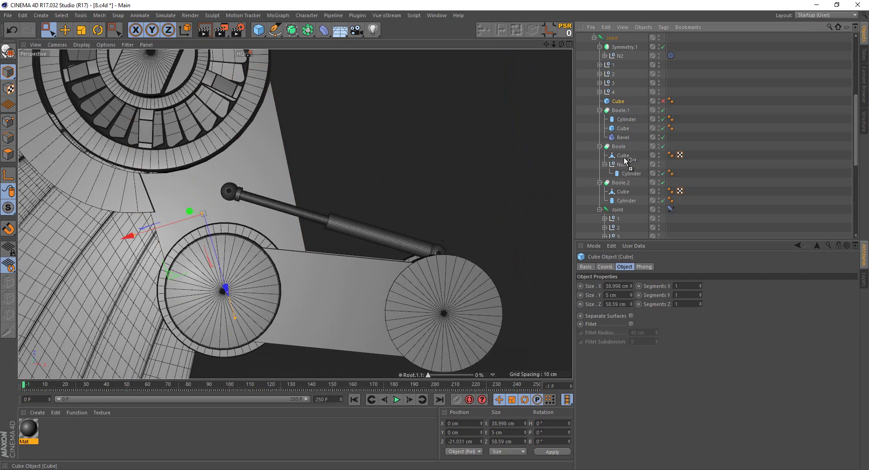
{"action": "left_click_drag", "start_coordinate": [624, 161], "coordinate": [624, 163], "text": "ctrl"}
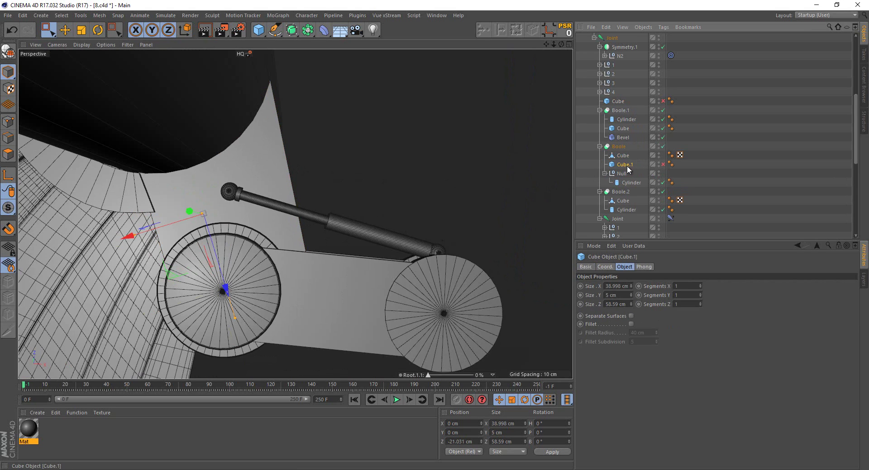
{"action": "left_click", "coordinate": [566, 30]}
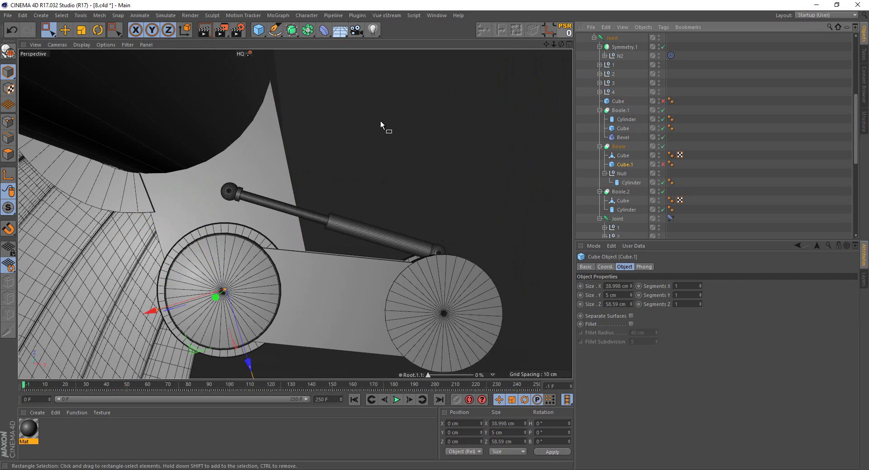
{"action": "scroll", "coordinate": [312, 199], "scroll_direction": "down", "scroll_amount": 2}
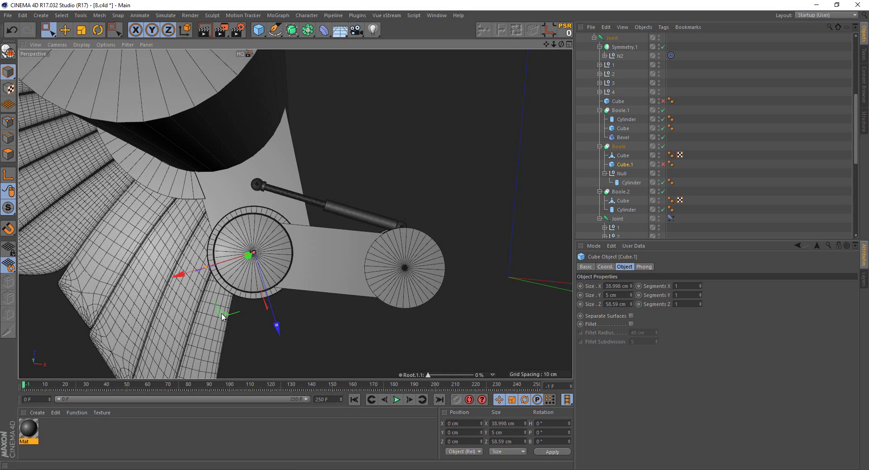
{"action": "left_click_drag", "start_coordinate": [224, 315], "coordinate": [302, 255]}
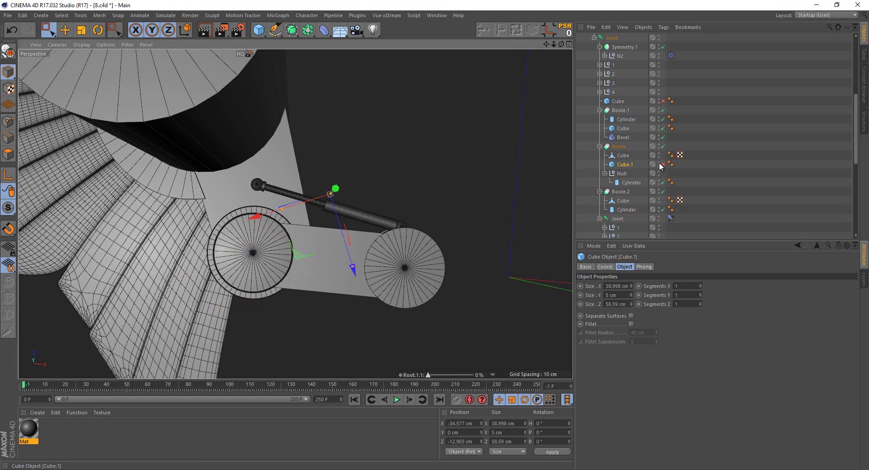
Enable Cube.1, parent it under the Null, and test the cut by swinging the arm
{"action": "left_click", "coordinate": [661, 165]}
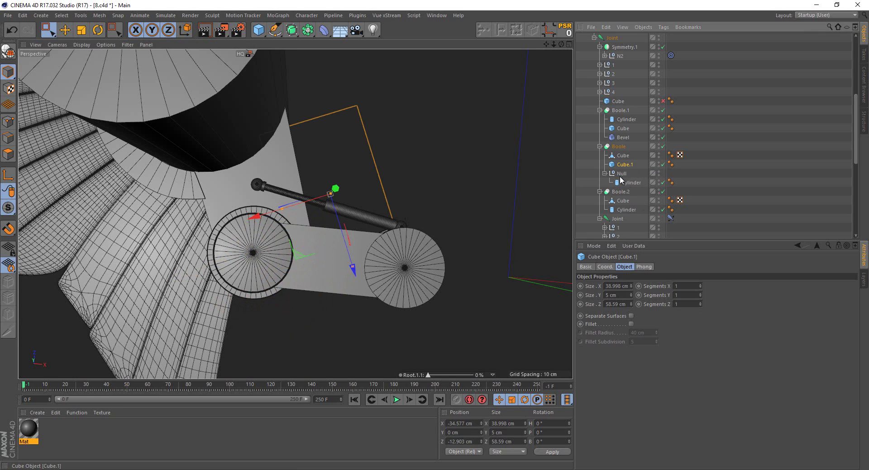
{"action": "left_click_drag", "start_coordinate": [624, 165], "coordinate": [620, 180]}
{"action": "left_click_drag", "start_coordinate": [301, 257], "coordinate": [331, 263]}
{"action": "left_click_drag", "start_coordinate": [428, 375], "coordinate": [491, 373]}
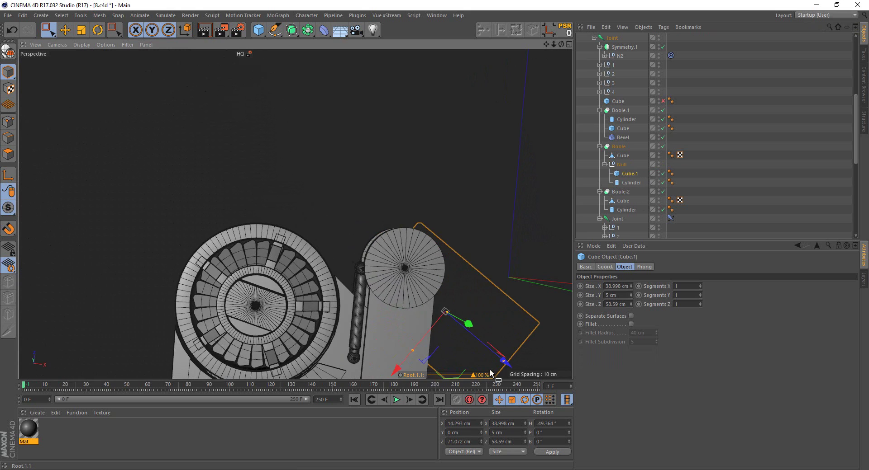
In the Top view, move Cube.1 down-left so it sits over the piston rod
{"action": "middle_click", "coordinate": [491, 373]}
{"action": "middle_click", "coordinate": [458, 172]}
{"action": "scroll", "coordinate": [457, 172], "scroll_direction": "down", "scroll_amount": 3}
{"action": "scroll", "coordinate": [395, 144], "scroll_direction": "up", "scroll_amount": 4}
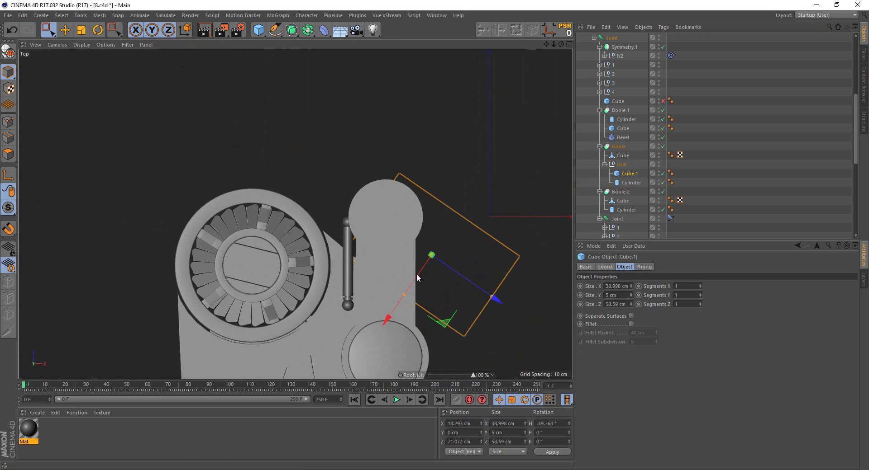
{"action": "scroll", "coordinate": [417, 278], "scroll_direction": "up", "scroll_amount": 2}
{"action": "scroll", "coordinate": [452, 276], "scroll_direction": "up", "scroll_amount": 2}
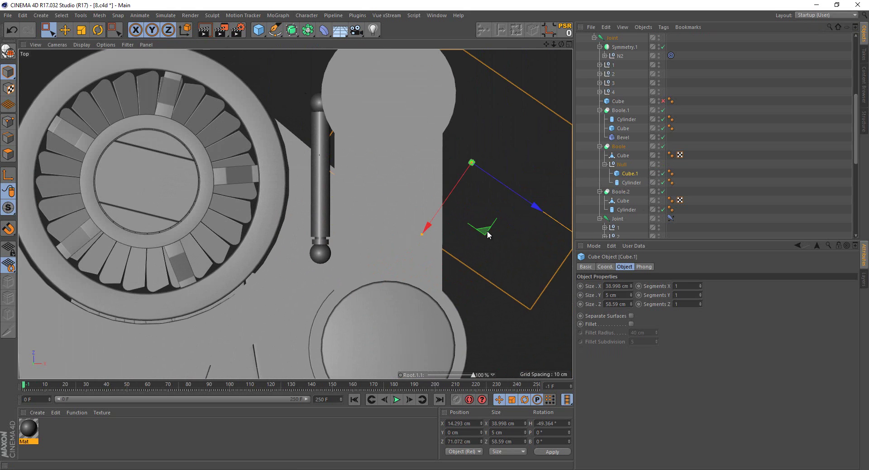
{"action": "left_click_drag", "start_coordinate": [487, 242], "coordinate": [339, 272]}
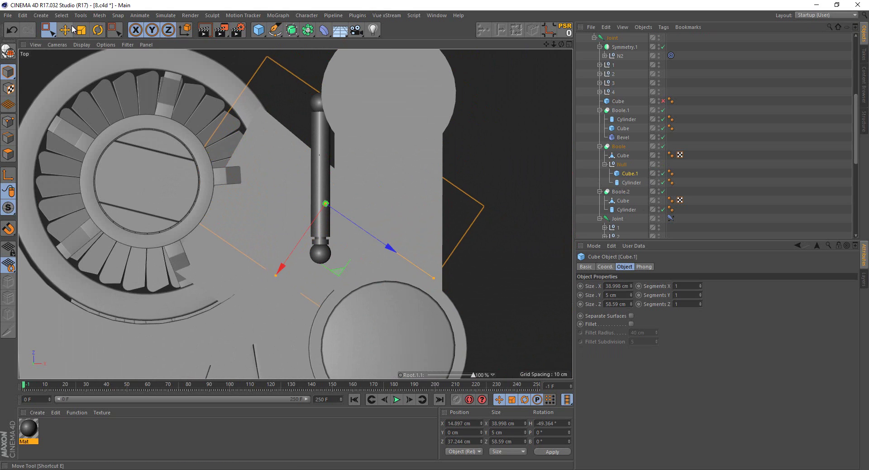
Rotate Cube.1 to heading about −108° and shrink it to 15.599 × 2 × 23.436 cm along the rod
{"action": "left_click", "coordinate": [98, 30]}
{"action": "left_click_drag", "start_coordinate": [323, 155], "coordinate": [434, 236]}
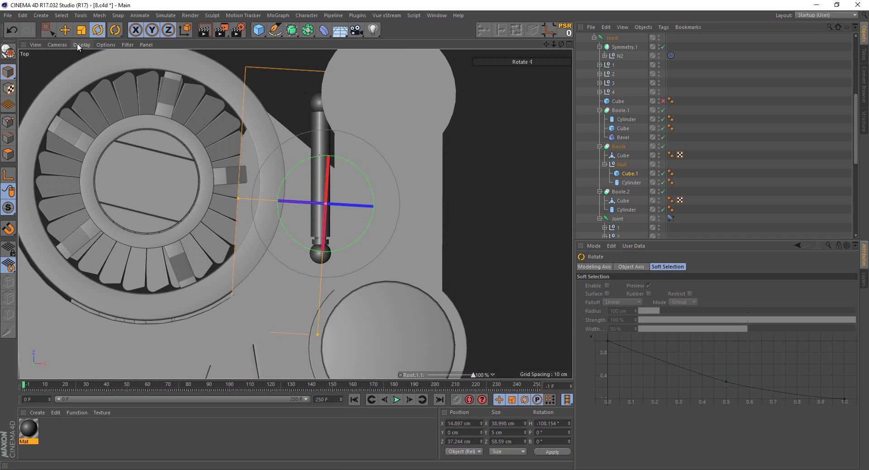
{"action": "left_click", "coordinate": [82, 32]}
{"action": "left_click", "coordinate": [205, 142]}
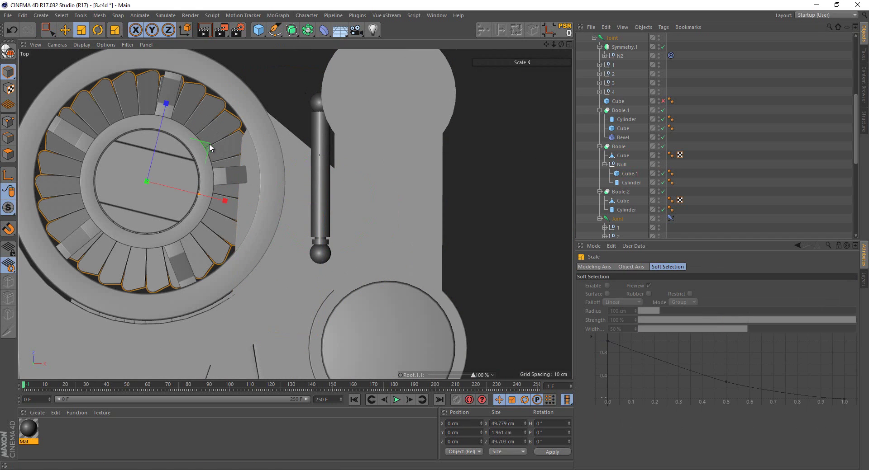
{"action": "left_click", "coordinate": [385, 209]}
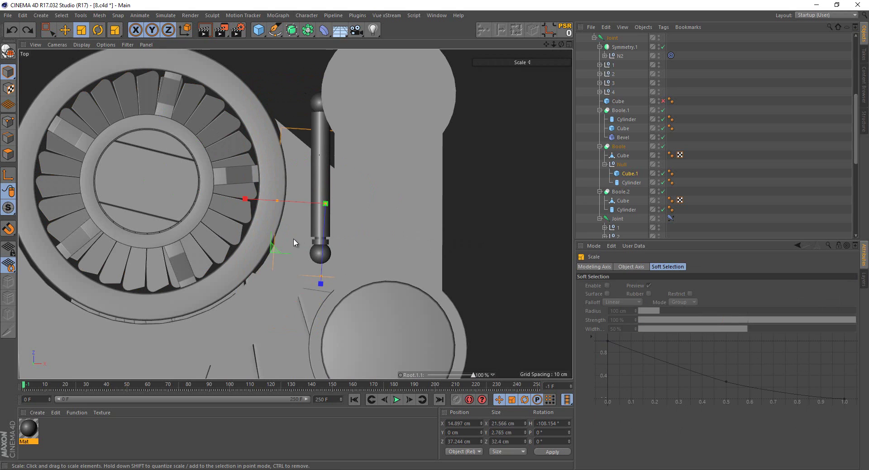
{"action": "left_click_drag", "start_coordinate": [271, 246], "coordinate": [251, 257]}
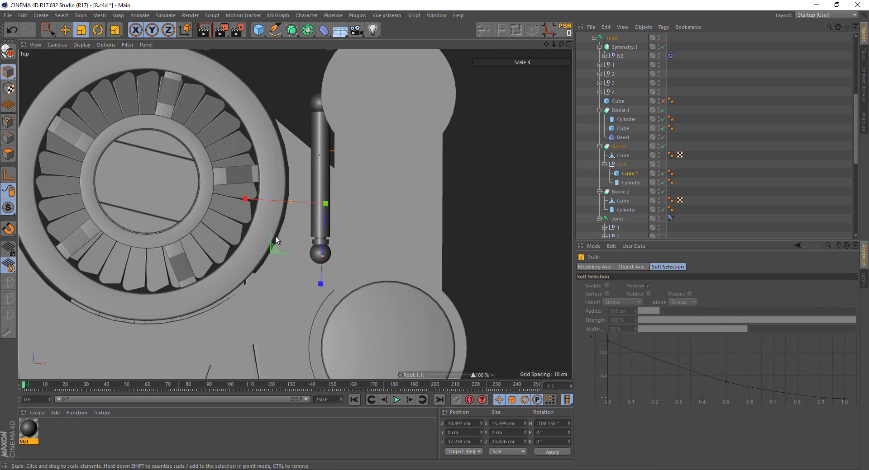
{"action": "key", "text": "0"}
{"action": "left_click_drag", "start_coordinate": [307, 204], "coordinate": [298, 202]}
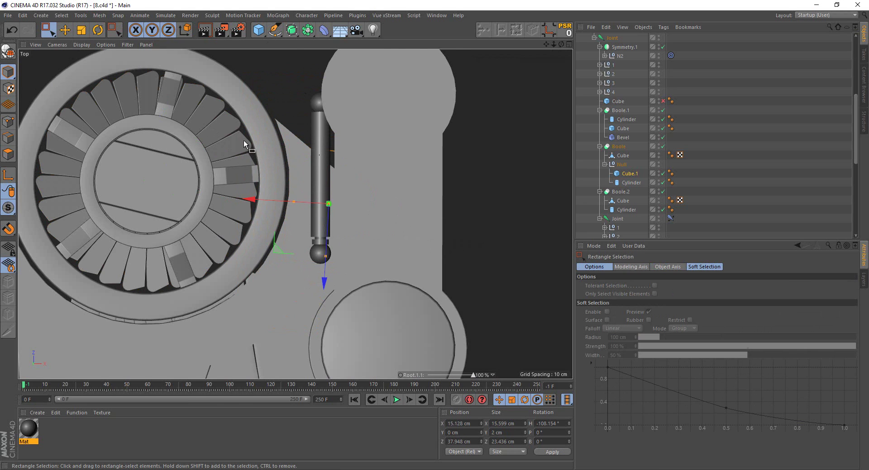
{"action": "key", "text": "F1"}
{"action": "left_click_drag", "start_coordinate": [336, 342], "coordinate": [355, 352], "text": "alt"}
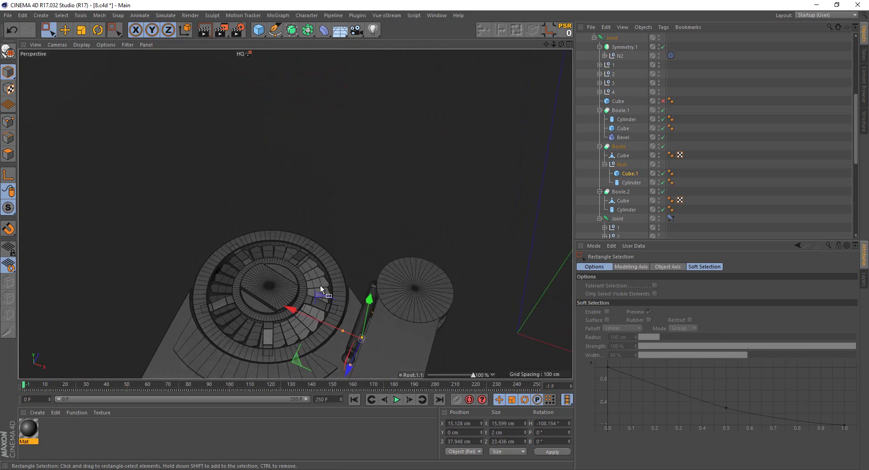
Set the box height to 27.958 cm, copy Cube.1 into Boole.2, and make both boxes editable
{"action": "left_click", "coordinate": [362, 343]}
{"action": "middle_click", "coordinate": [381, 233]}
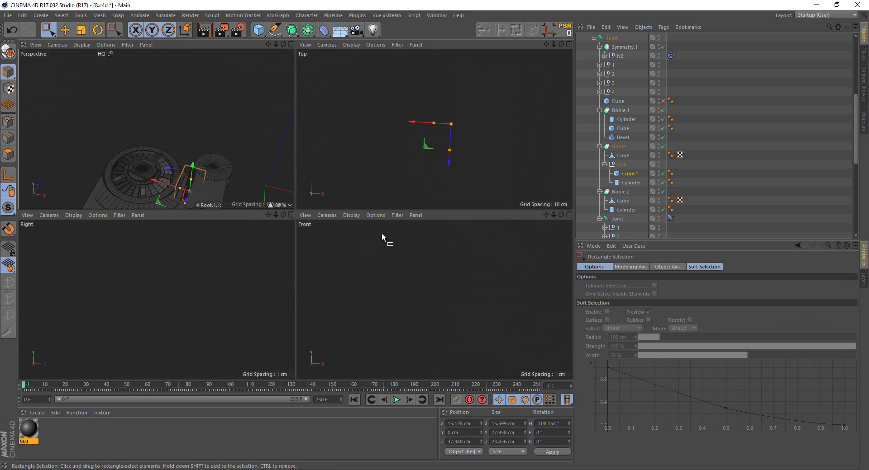
{"action": "middle_click", "coordinate": [410, 167]}
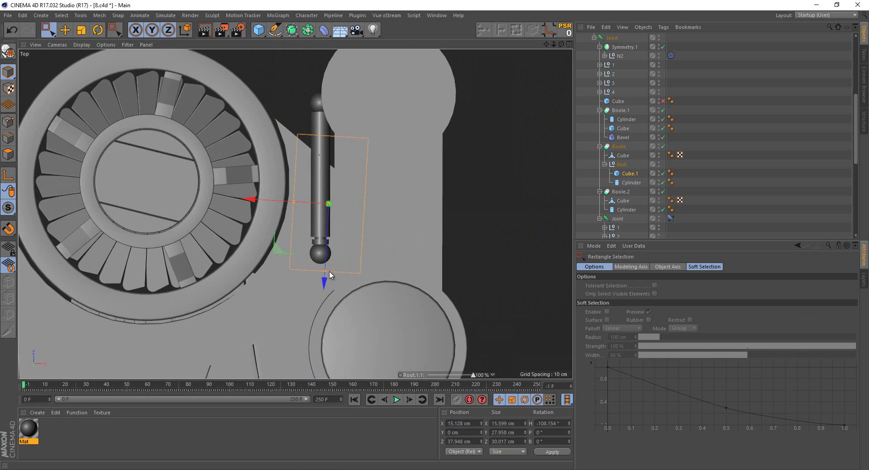
{"action": "left_click_drag", "start_coordinate": [473, 375], "coordinate": [428, 376]}
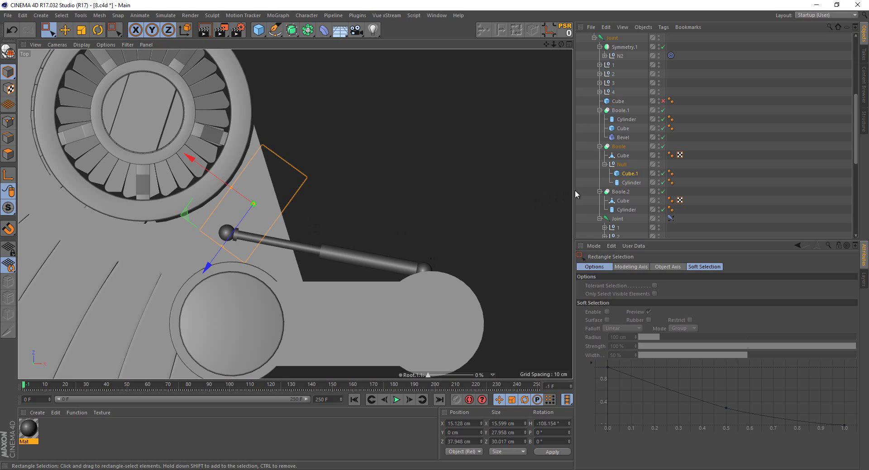
{"action": "left_click_drag", "start_coordinate": [626, 174], "coordinate": [618, 211]}
{"action": "left_click", "coordinate": [629, 175], "text": "ctrl"}
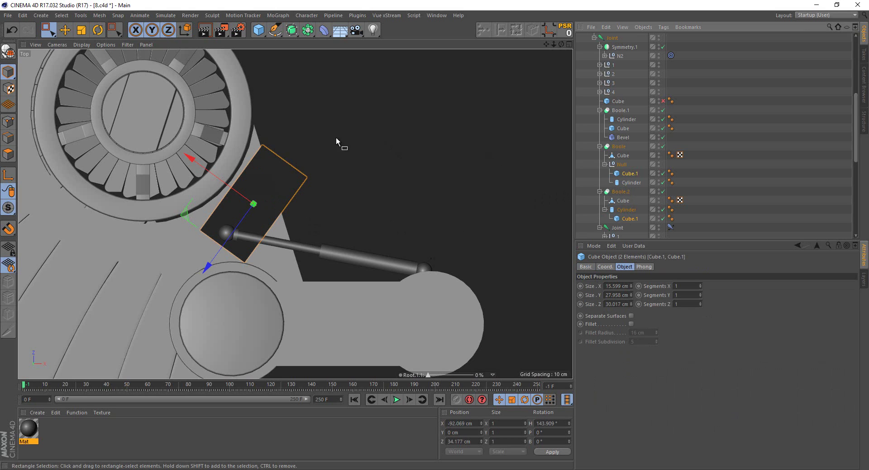
{"action": "key", "text": "c"}
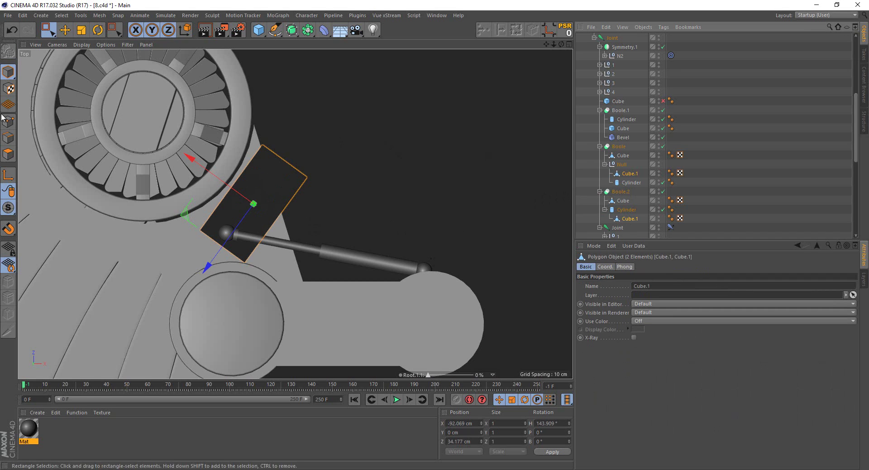
In Points mode, pull one corner down about 25 cm and another up-left about 5 cm
{"action": "left_click", "coordinate": [9, 122]}
{"action": "left_click_drag", "start_coordinate": [290, 168], "coordinate": [345, 236]}
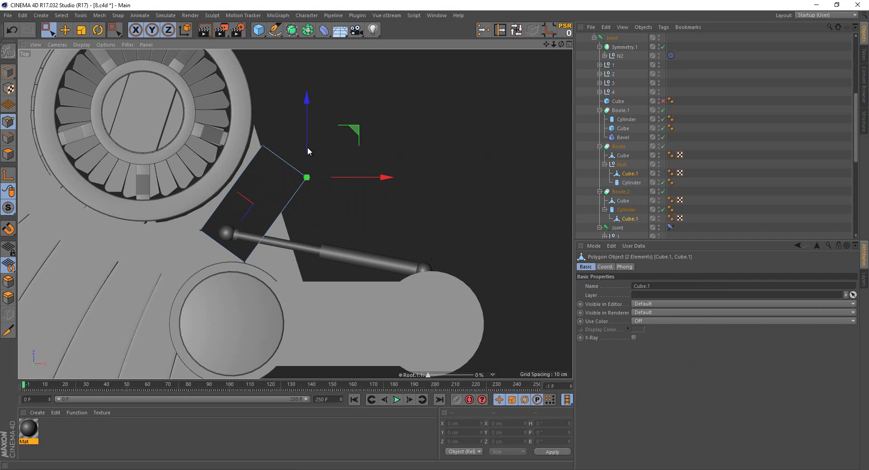
{"action": "mouse_move", "coordinate": [306, 149]}
{"action": "left_mouse_down"}
{"action": "mouse_move", "coordinate": [336, 230]}
{"action": "mouse_move", "coordinate": [329, 235]}
{"action": "left_mouse_up"}
{"action": "left_click_drag", "start_coordinate": [233, 242], "coordinate": [300, 306]}
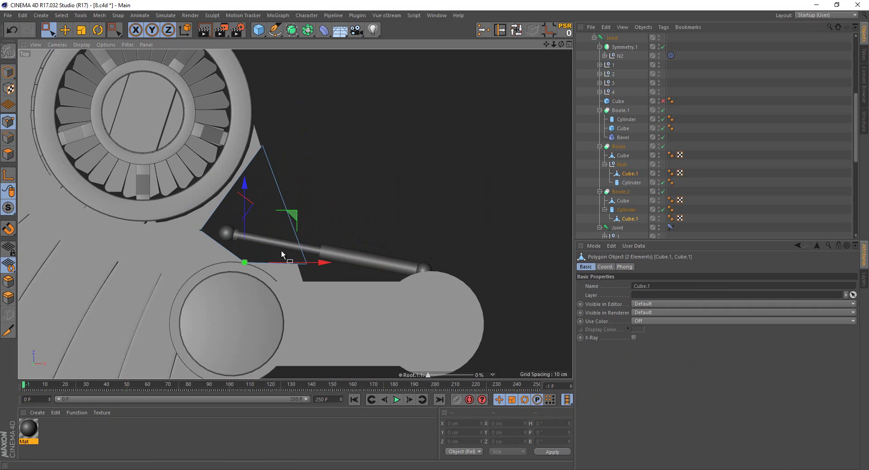
{"action": "left_click_drag", "start_coordinate": [295, 214], "coordinate": [270, 197]}
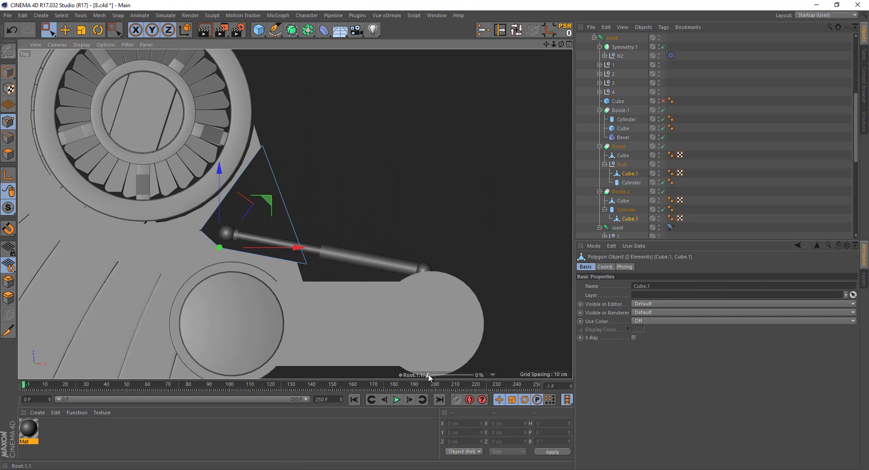
Test the rig pose, shift the bottom-left point right about 1 cm, and reset the rig to 0%
{"action": "mouse_move", "coordinate": [428, 375]}
{"action": "left_mouse_down"}
{"action": "mouse_move", "coordinate": [461, 374]}
{"action": "mouse_move", "coordinate": [465, 364]}
{"action": "left_mouse_up"}
{"action": "mouse_move", "coordinate": [465, 364]}
{"action": "middle_mouse_down"}
{"action": "mouse_move", "coordinate": [363, 222]}
{"action": "mouse_move", "coordinate": [351, 175]}
{"action": "middle_mouse_up"}
{"action": "left_click_drag", "start_coordinate": [468, 373], "coordinate": [479, 375]}
{"action": "scroll", "coordinate": [317, 322], "scroll_direction": "up", "scroll_amount": 3}
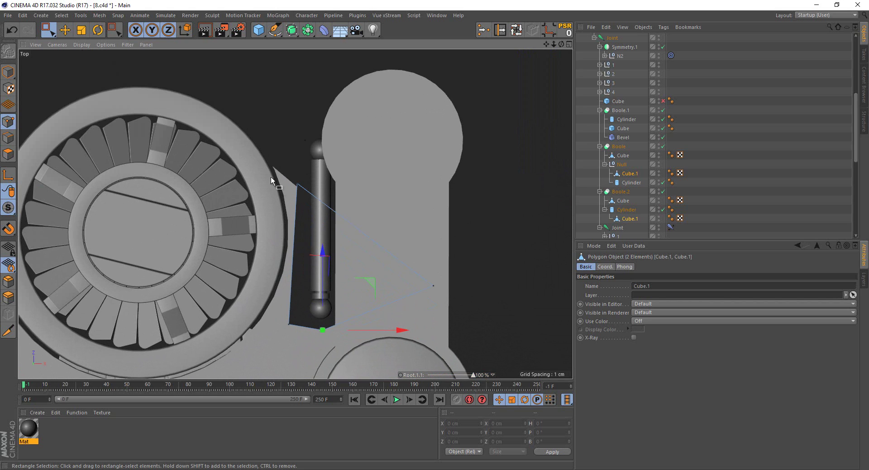
{"action": "left_click_drag", "start_coordinate": [261, 155], "coordinate": [305, 355]}
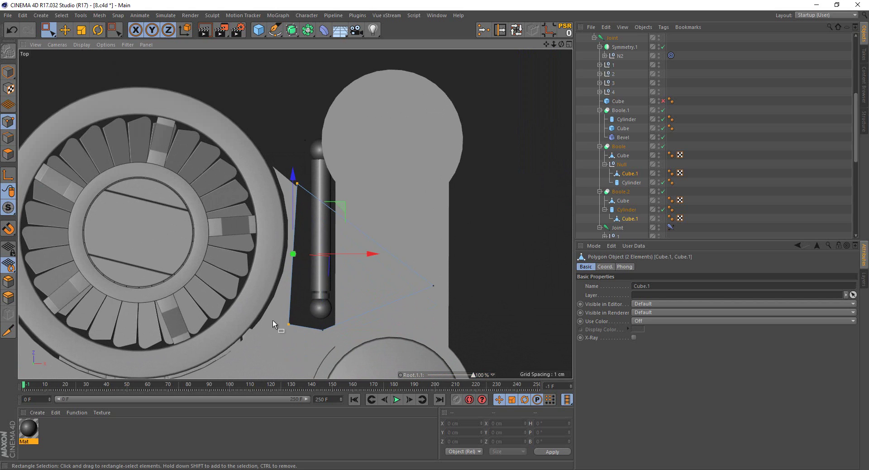
{"action": "left_click_drag", "start_coordinate": [331, 327], "coordinate": [337, 330]}
{"action": "scroll", "coordinate": [373, 210], "scroll_direction": "down", "scroll_amount": 3}
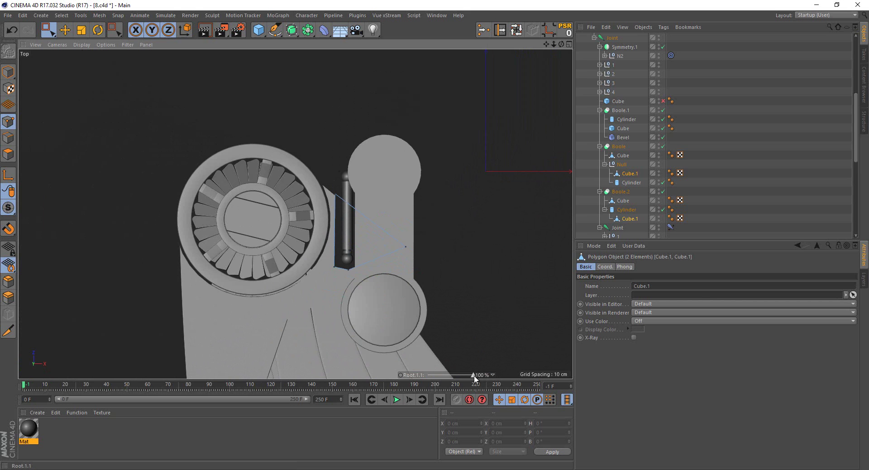
{"action": "mouse_move", "coordinate": [473, 375]}
{"action": "left_mouse_down"}
{"action": "mouse_move", "coordinate": [430, 377]}
{"action": "mouse_move", "coordinate": [470, 383]}
{"action": "mouse_move", "coordinate": [427, 379]}
{"action": "left_mouse_up"}
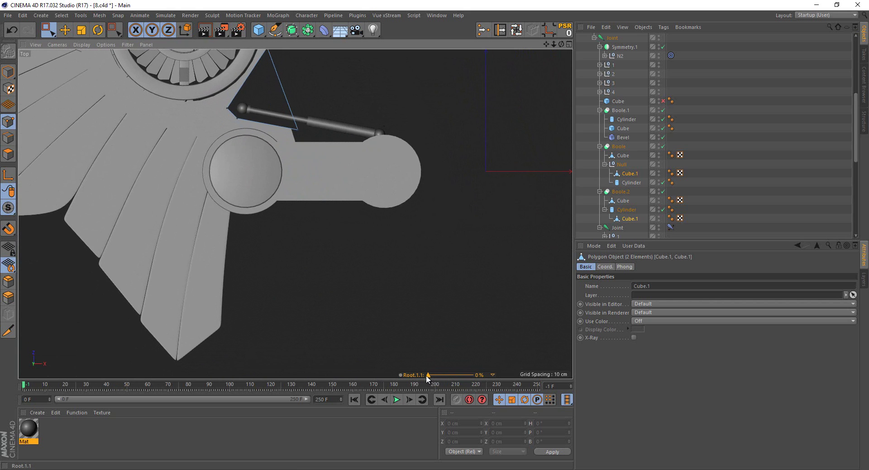
{"action": "left_click_drag", "start_coordinate": [429, 380], "coordinate": [308, 203]}
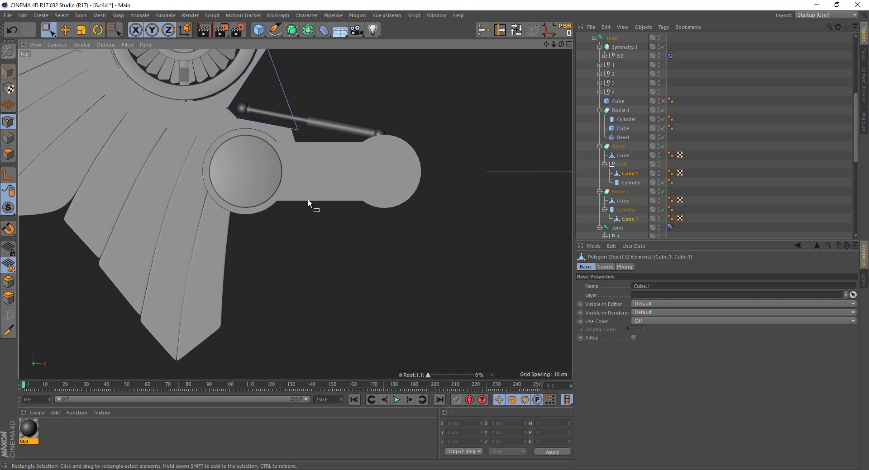
{"action": "key", "text": "F1"}
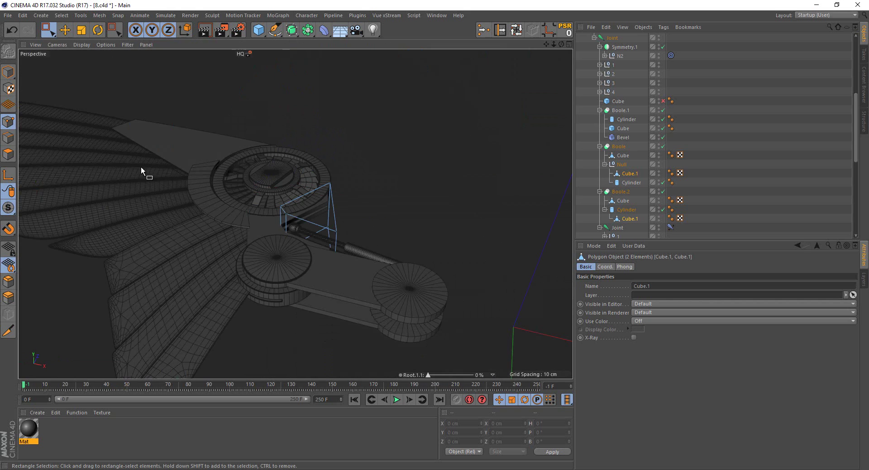
Return to model mode and select the right wheel's Symmetry.1 group and Boole.1
{"action": "left_click", "coordinate": [8, 72]}
{"action": "left_click", "coordinate": [422, 227]}
{"action": "mouse_move", "coordinate": [422, 227]}
{"action": "left_mouse_down", "text": "alt"}
{"action": "mouse_move", "coordinate": [250, 289]}
{"action": "mouse_move", "coordinate": [178, 283]}
{"action": "mouse_move", "coordinate": [199, 306]}
{"action": "mouse_move", "coordinate": [354, 316]}
{"action": "mouse_move", "coordinate": [366, 312]}
{"action": "mouse_move", "coordinate": [376, 182]}
{"action": "mouse_move", "coordinate": [373, 209]}
{"action": "left_mouse_up", "text": "alt"}
{"action": "scroll", "coordinate": [357, 233], "scroll_direction": "up", "scroll_amount": 3}
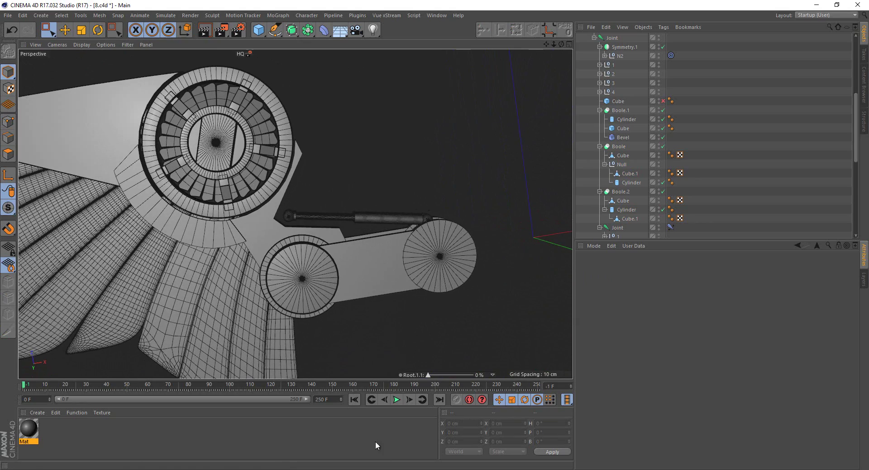
{"action": "mouse_move", "coordinate": [469, 205]}
{"action": "left_mouse_down", "text": "alt"}
{"action": "mouse_move", "coordinate": [392, 277]}
{"action": "mouse_move", "coordinate": [434, 244]}
{"action": "left_mouse_up", "text": "alt"}
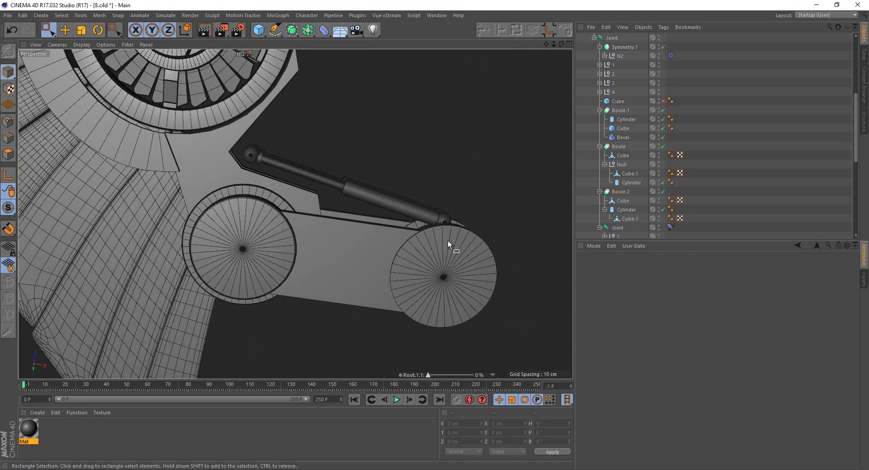
{"action": "left_click", "coordinate": [446, 240]}
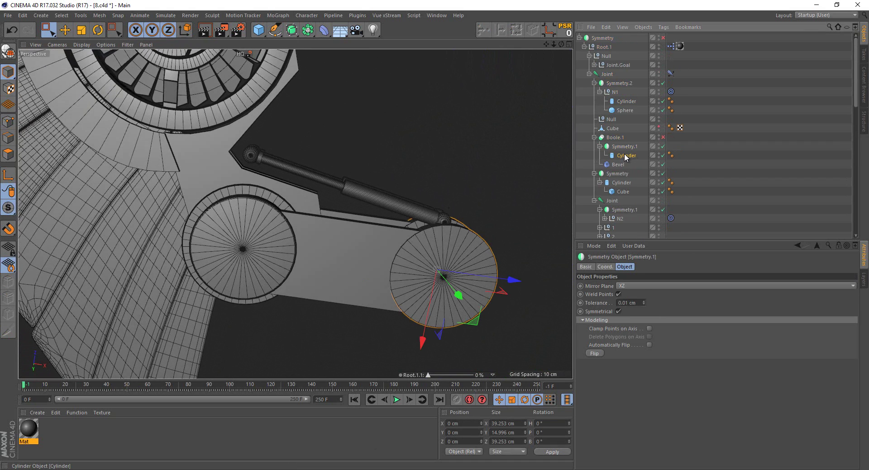
{"action": "left_click", "coordinate": [626, 156]}
{"action": "left_click", "coordinate": [622, 146]}
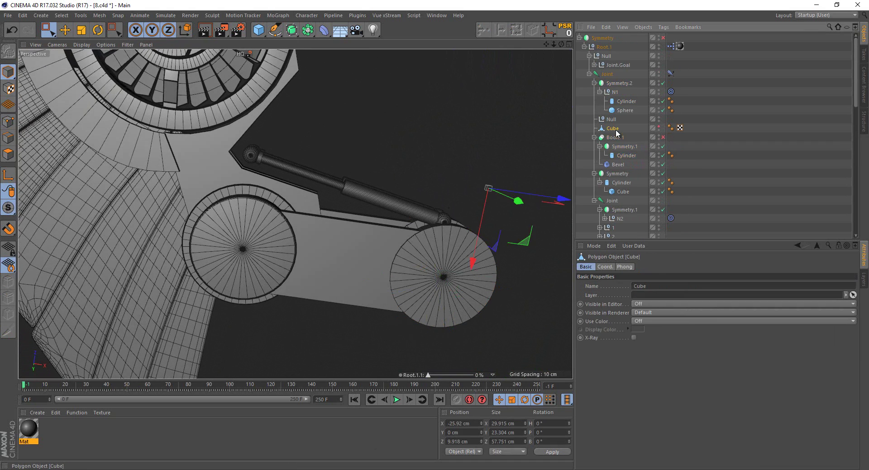
{"action": "left_click", "coordinate": [615, 138]}
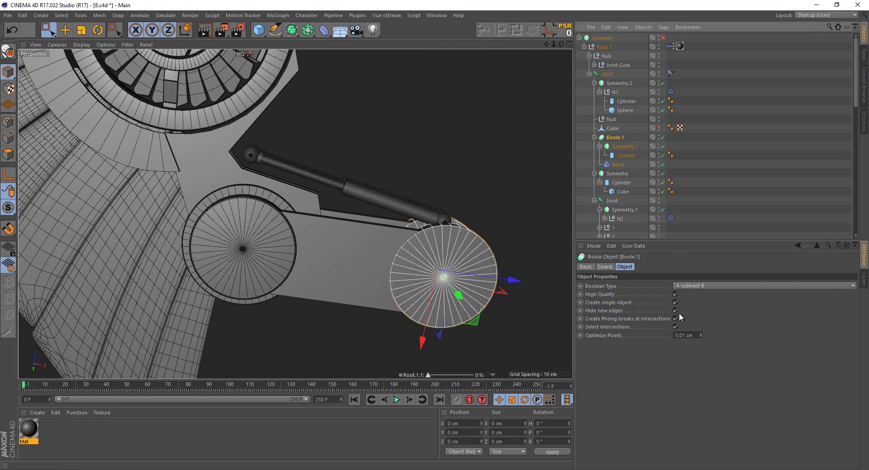
Make the hidden Cube visible and move it about 2.7 cm
{"action": "left_click", "coordinate": [632, 128]}
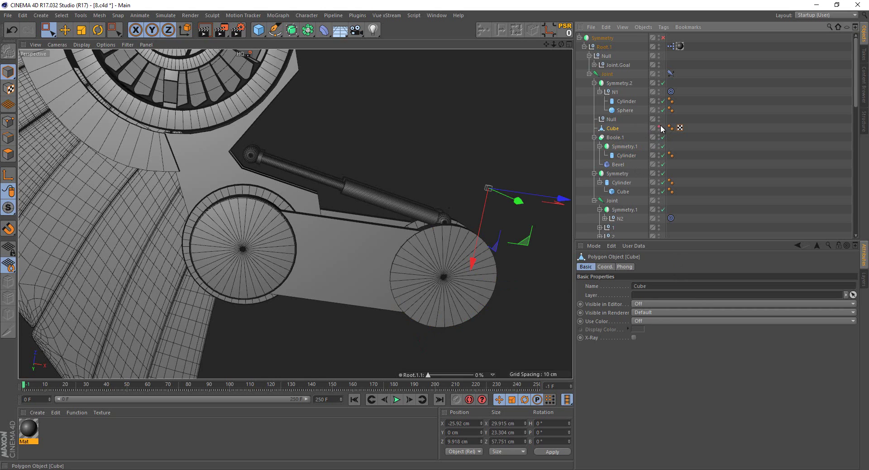
{"action": "left_click", "coordinate": [659, 128]}
{"action": "mouse_move", "coordinate": [447, 230]}
{"action": "left_mouse_down", "text": "alt"}
{"action": "mouse_move", "coordinate": [398, 183]}
{"action": "mouse_move", "coordinate": [441, 137]}
{"action": "left_mouse_up", "text": "alt"}
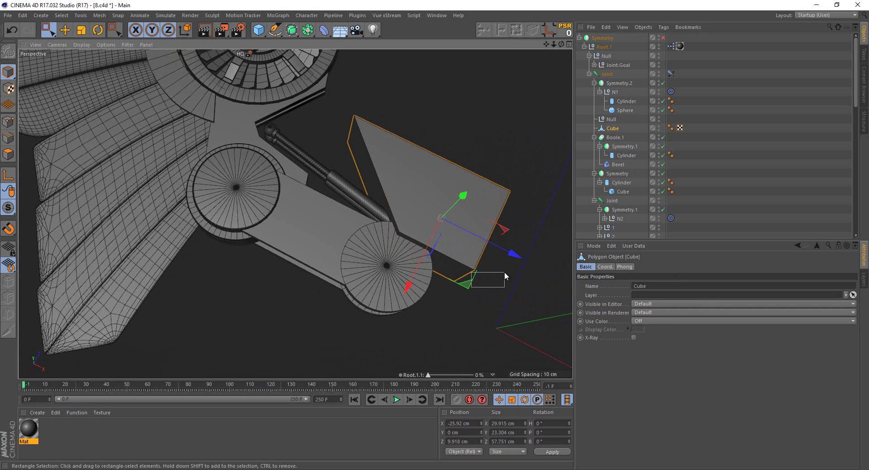
{"action": "left_click_drag", "start_coordinate": [469, 286], "coordinate": [483, 284]}
Drop the Cube into Boole.1 between Symmetry.1 and Bevel, then swing the joint chain to 100%
{"action": "left_click", "coordinate": [600, 146]}
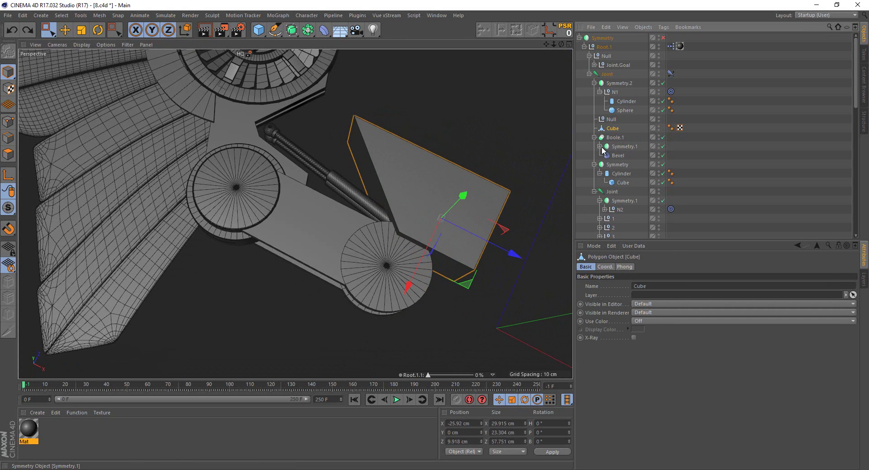
{"action": "left_click_drag", "start_coordinate": [618, 152], "coordinate": [618, 152]}
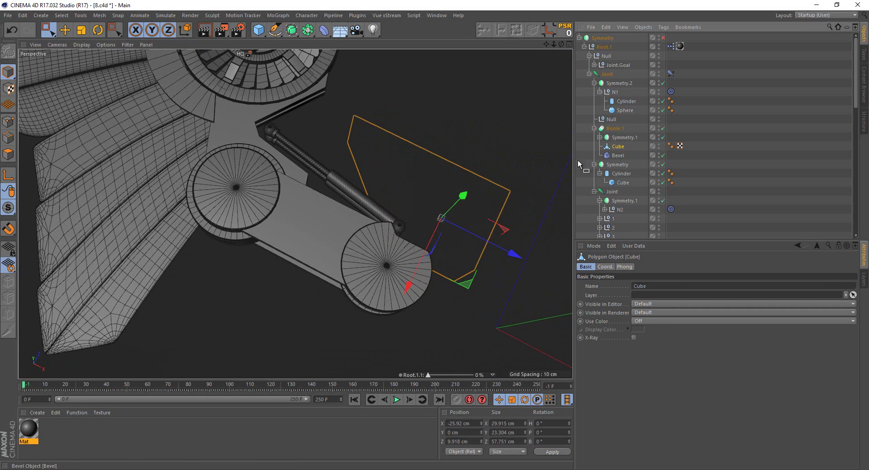
{"action": "mouse_move", "coordinate": [343, 199]}
{"action": "left_mouse_down", "text": "alt"}
{"action": "mouse_move", "coordinate": [206, 137]}
{"action": "mouse_move", "coordinate": [503, 234]}
{"action": "left_mouse_up", "text": "alt"}
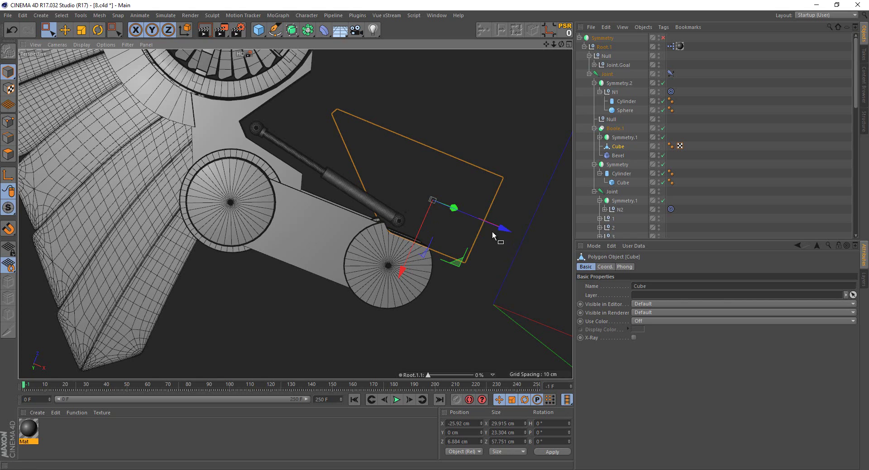
{"action": "left_click_drag", "start_coordinate": [428, 376], "coordinate": [482, 374]}
Nudge the N1 null along Z and return the joint chain to its rest pose
{"action": "left_click", "coordinate": [614, 94]}
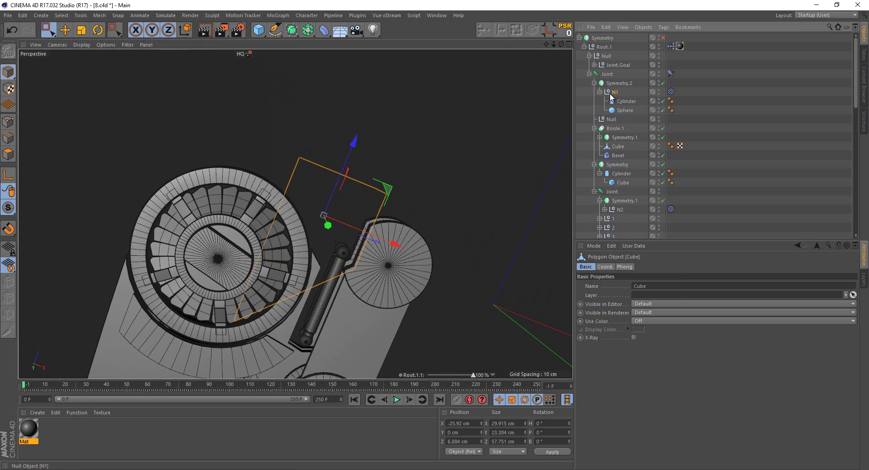
{"action": "left_click_drag", "start_coordinate": [321, 319], "coordinate": [324, 313]}
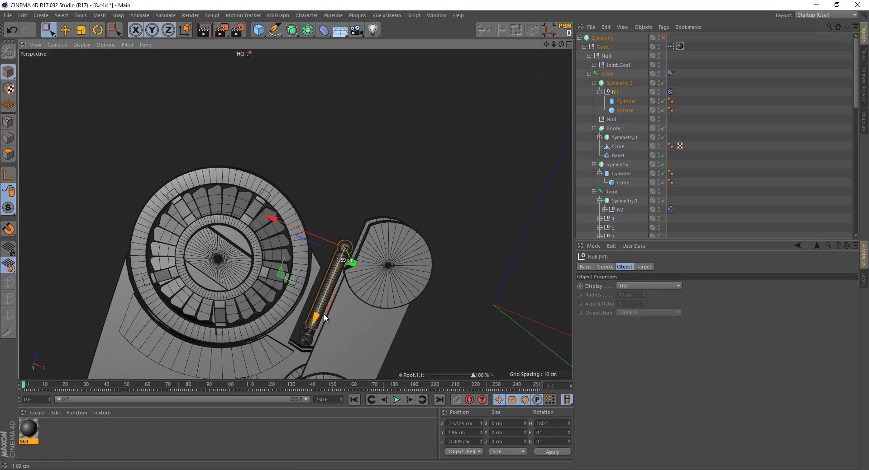
{"action": "left_click", "coordinate": [466, 262]}
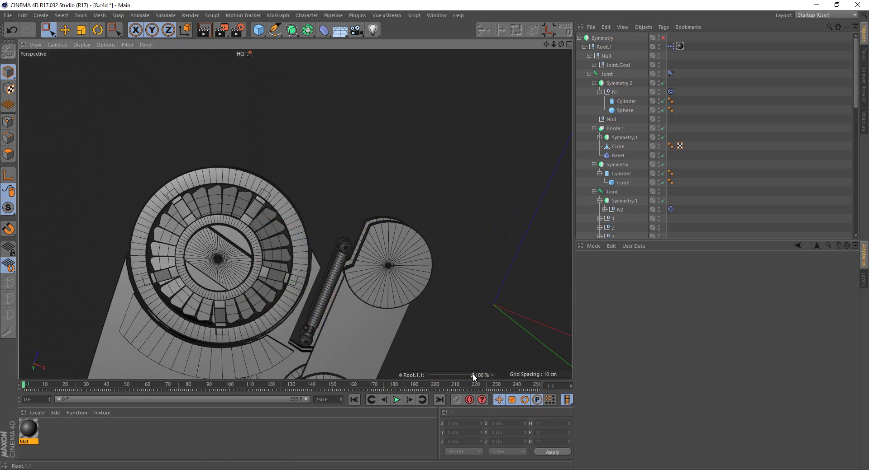
{"action": "left_click_drag", "start_coordinate": [473, 375], "coordinate": [427, 376]}
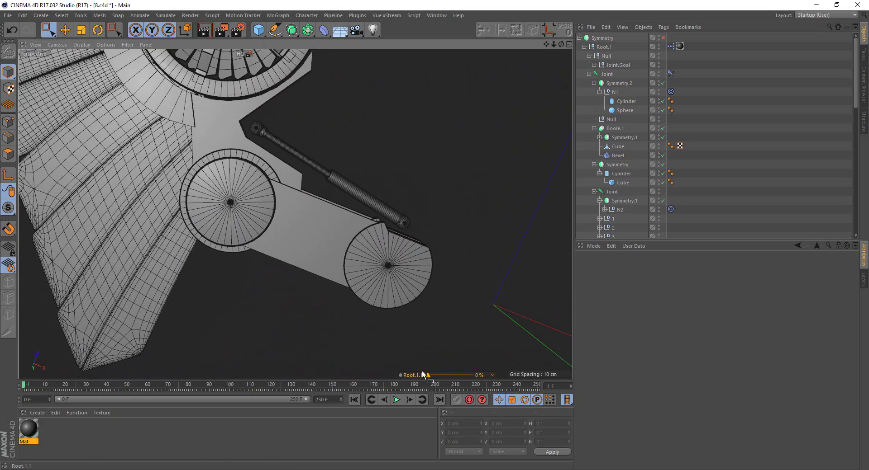
{"action": "mouse_move", "coordinate": [365, 183]}
{"action": "left_mouse_down", "text": "alt"}
{"action": "mouse_move", "coordinate": [365, 148]}
{"action": "mouse_move", "coordinate": [326, 165]}
{"action": "left_mouse_up", "text": "alt"}
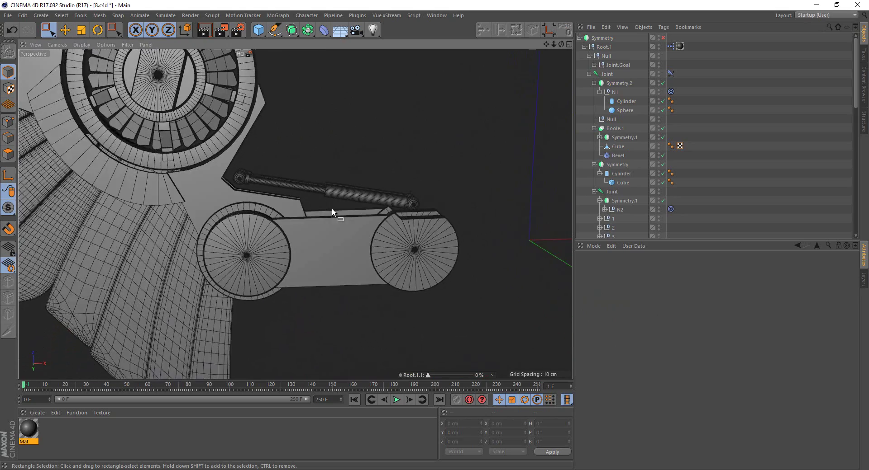
{"action": "mouse_move", "coordinate": [337, 194]}
{"action": "right_mouse_down", "text": "alt"}
{"action": "mouse_move", "coordinate": [465, 219]}
{"action": "mouse_move", "coordinate": [577, 142]}
{"action": "right_mouse_up", "text": "alt"}
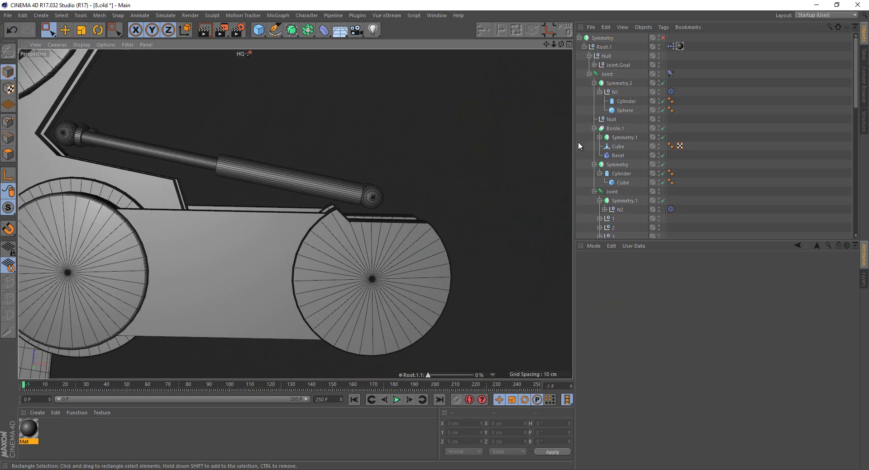
Duplicate the N1 piston cylinder, reset its PSR, and make it a short, wider collar
{"action": "left_click", "coordinate": [623, 101]}
{"action": "key", "text": "ctrl+c"}
{"action": "key", "text": "ctrl+v"}
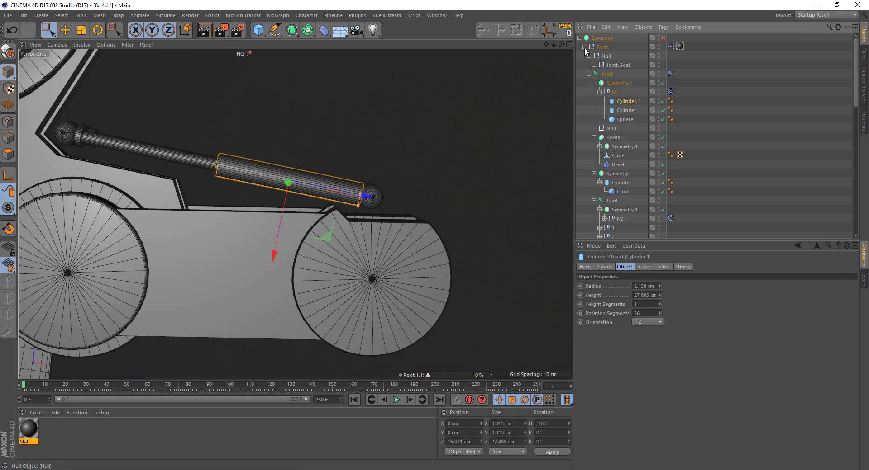
{"action": "left_click", "coordinate": [571, 34]}
{"action": "scroll", "coordinate": [381, 169], "scroll_direction": "up", "scroll_amount": 4}
{"action": "scroll", "coordinate": [409, 255], "scroll_direction": "up", "scroll_amount": 2}
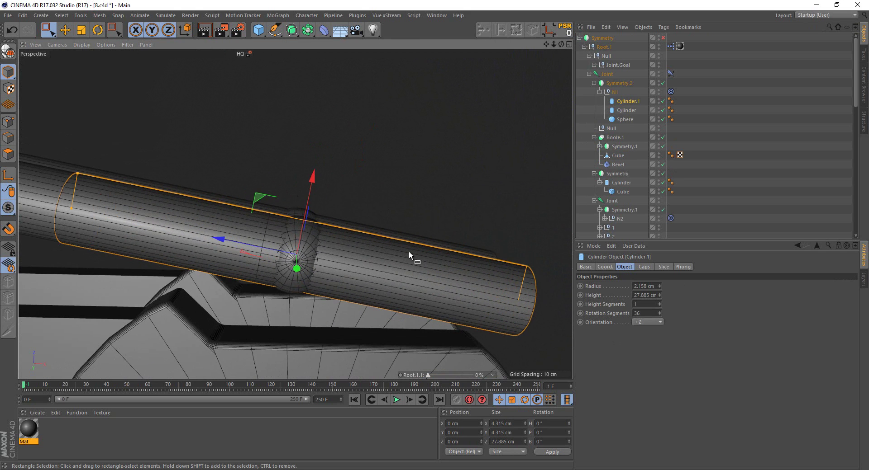
{"action": "mouse_move", "coordinate": [69, 209]}
{"action": "left_mouse_down"}
{"action": "mouse_move", "coordinate": [278, 260]}
{"action": "mouse_move", "coordinate": [329, 244]}
{"action": "left_mouse_up"}
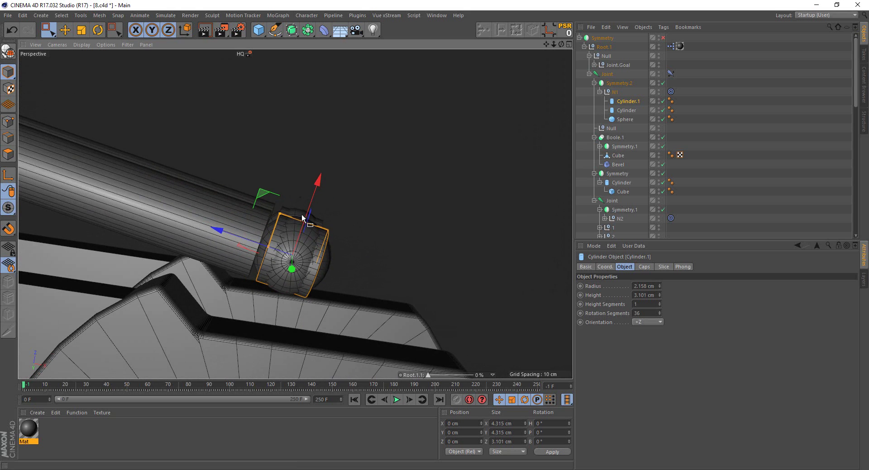
{"action": "mouse_move", "coordinate": [281, 217]}
{"action": "left_mouse_down"}
{"action": "mouse_move", "coordinate": [285, 206]}
{"action": "mouse_move", "coordinate": [252, 239]}
{"action": "mouse_move", "coordinate": [326, 289]}
{"action": "mouse_move", "coordinate": [343, 320]}
{"action": "left_mouse_up"}
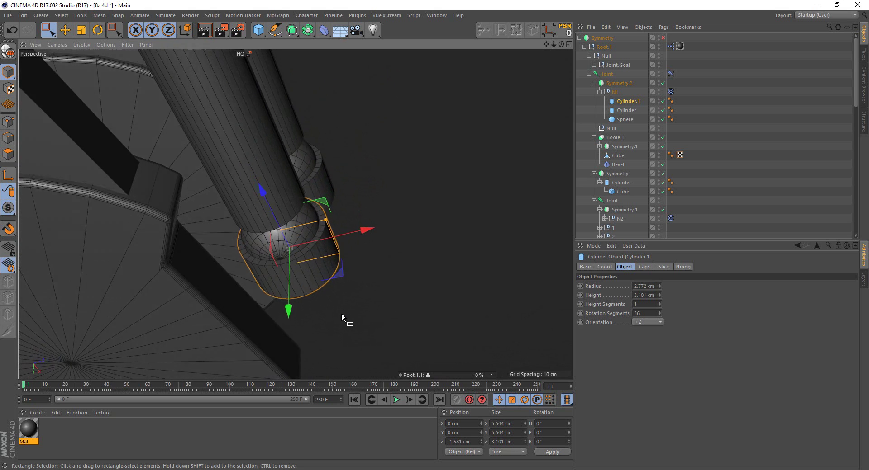
Enable a cap fillet on the collar with a 0.192 cm radius
{"action": "left_click", "coordinate": [644, 268]}
{"action": "left_click", "coordinate": [613, 306]}
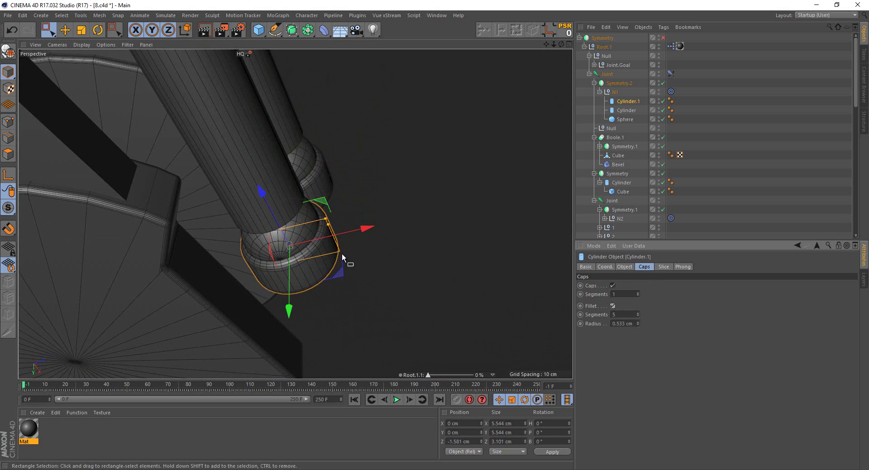
{"action": "scroll", "coordinate": [306, 237], "scroll_direction": "up", "scroll_amount": 2}
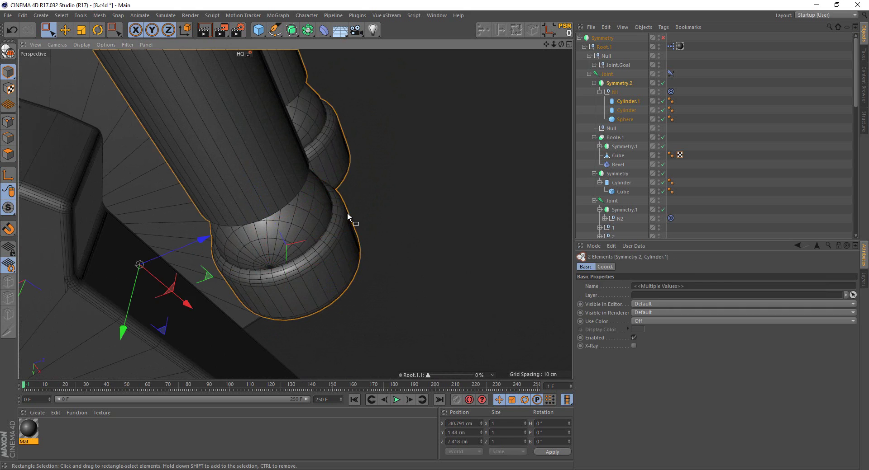
{"action": "left_click_drag", "start_coordinate": [348, 213], "coordinate": [348, 206]}
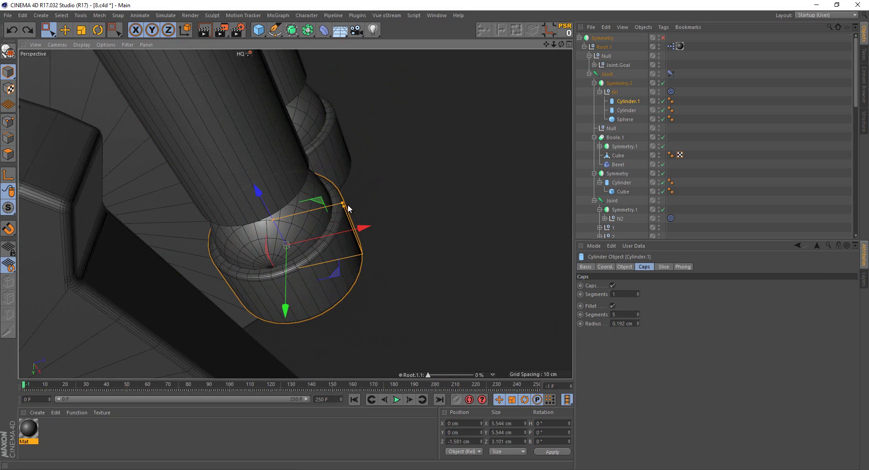
{"action": "scroll", "coordinate": [335, 252], "scroll_direction": "down", "scroll_amount": 3}
Switch the viewport to Gouraud Shading without wireframe and deselect to inspect the collar
{"action": "left_click", "coordinate": [81, 45]}
{"action": "left_click", "coordinate": [89, 58]}
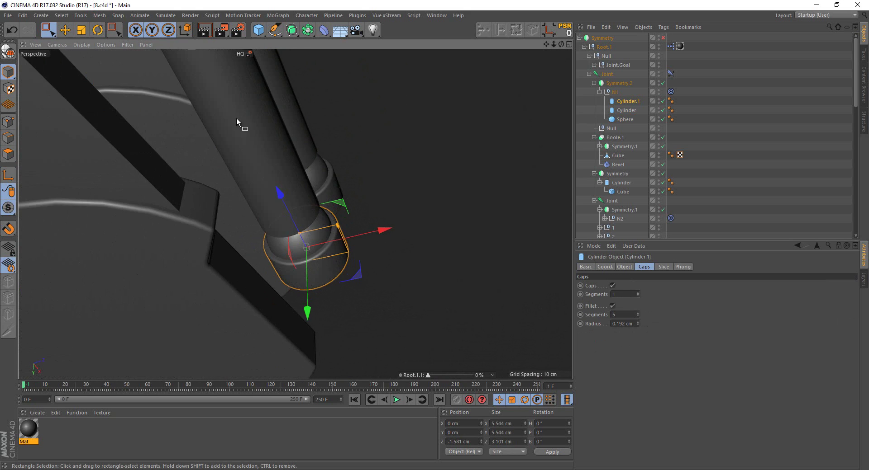
{"action": "scroll", "coordinate": [405, 223], "scroll_direction": "down", "scroll_amount": 2}
{"action": "left_click", "coordinate": [404, 222]}
{"action": "scroll", "coordinate": [318, 249], "scroll_direction": "up", "scroll_amount": 3}
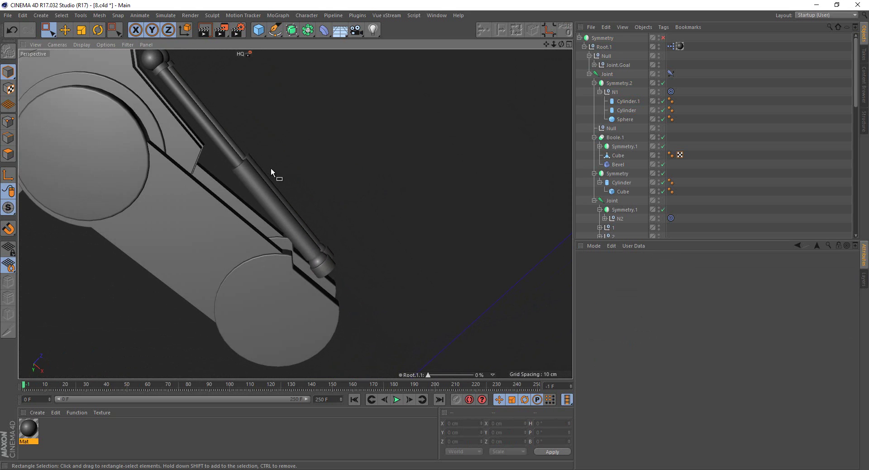
Test the piston swing, then move the Cylinder.1 collar directly under Joint
{"action": "mouse_move", "coordinate": [428, 375]}
{"action": "left_mouse_down"}
{"action": "mouse_move", "coordinate": [453, 375]}
{"action": "mouse_move", "coordinate": [417, 375]}
{"action": "mouse_move", "coordinate": [437, 368]}
{"action": "mouse_move", "coordinate": [426, 375]}
{"action": "left_mouse_up"}
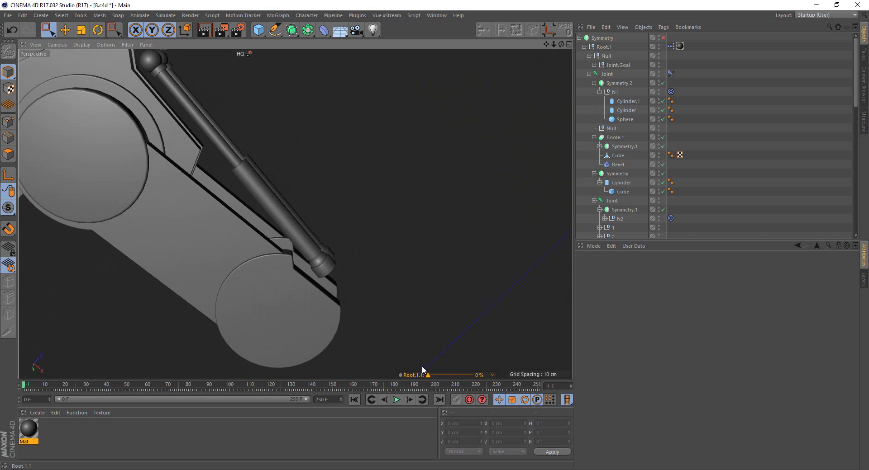
{"action": "scroll", "coordinate": [132, 76], "scroll_direction": "up", "scroll_amount": 2}
{"action": "scroll", "coordinate": [243, 129], "scroll_direction": "up", "scroll_amount": 2}
{"action": "scroll", "coordinate": [243, 126], "scroll_direction": "down", "scroll_amount": 2}
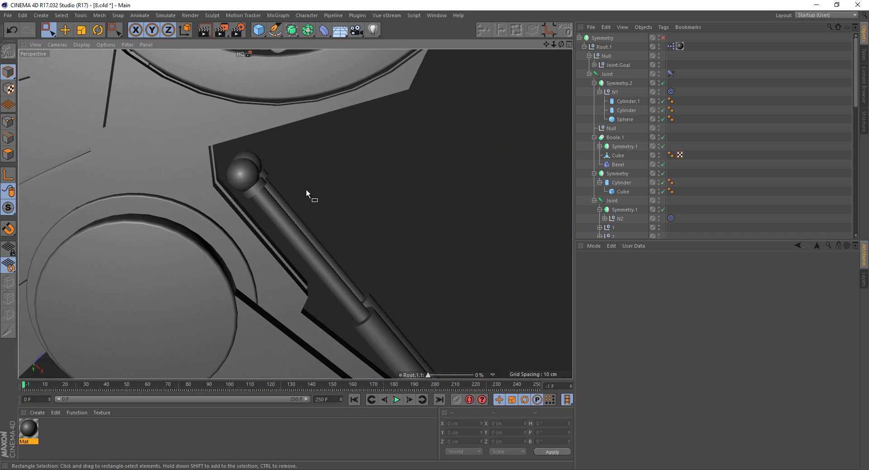
{"action": "mouse_move", "coordinate": [243, 172]}
{"action": "left_mouse_down", "text": "alt"}
{"action": "mouse_move", "coordinate": [183, 249]}
{"action": "mouse_move", "coordinate": [223, 188]}
{"action": "left_mouse_up", "text": "alt"}
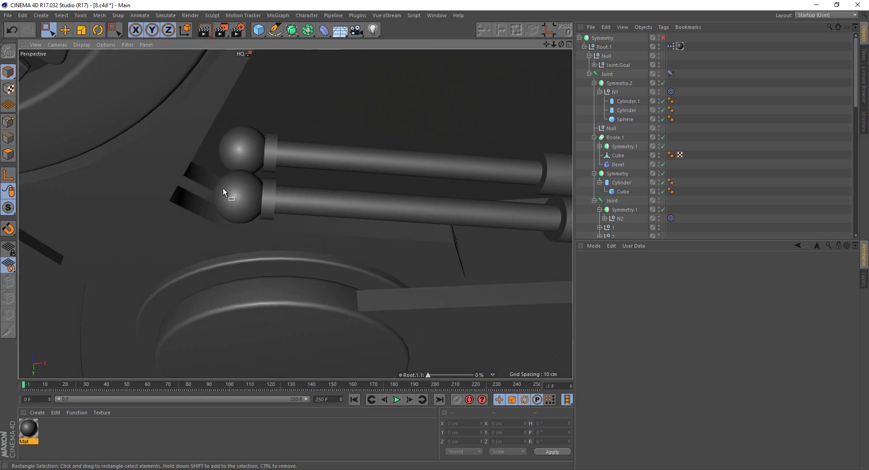
{"action": "scroll", "coordinate": [238, 173], "scroll_direction": "down", "scroll_amount": 2}
{"action": "scroll", "coordinate": [254, 179], "scroll_direction": "down", "scroll_amount": 2}
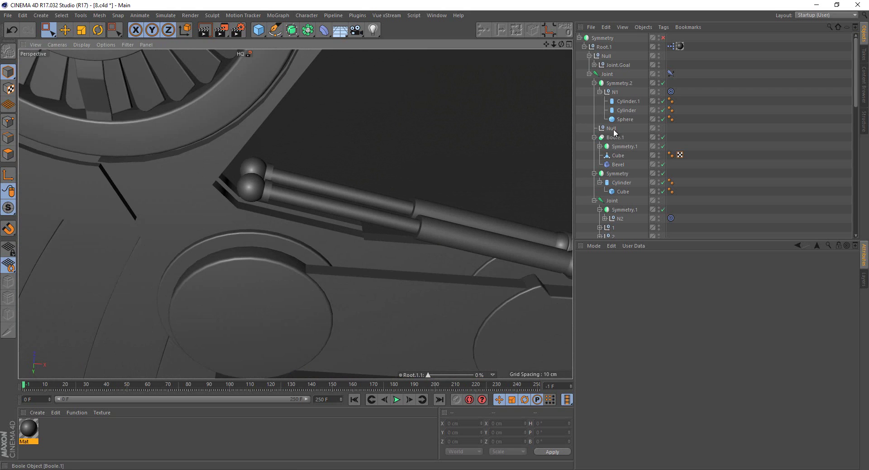
{"action": "mouse_move", "coordinate": [622, 105]}
{"action": "left_mouse_down"}
{"action": "mouse_move", "coordinate": [611, 81]}
{"action": "mouse_move", "coordinate": [607, 93]}
{"action": "left_mouse_up"}
{"action": "left_click", "coordinate": [615, 92]}
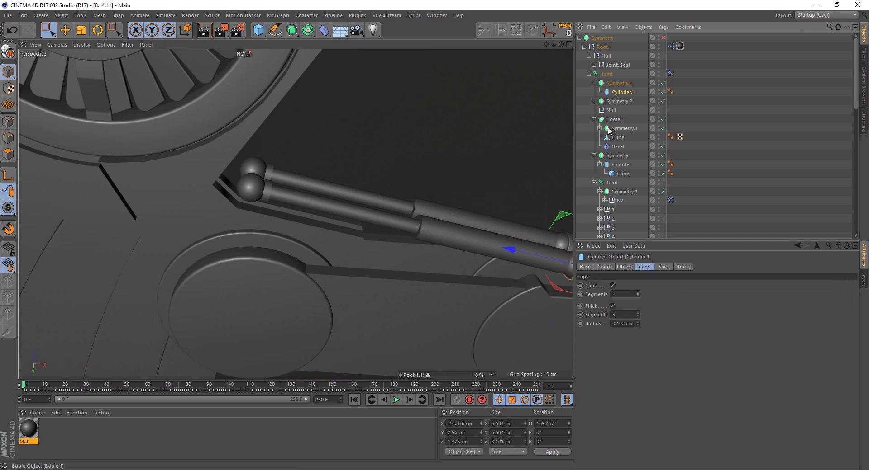
Expand N2, select its Sphere, and add a new Cube with reset PSR
{"action": "left_click", "coordinate": [615, 165]}
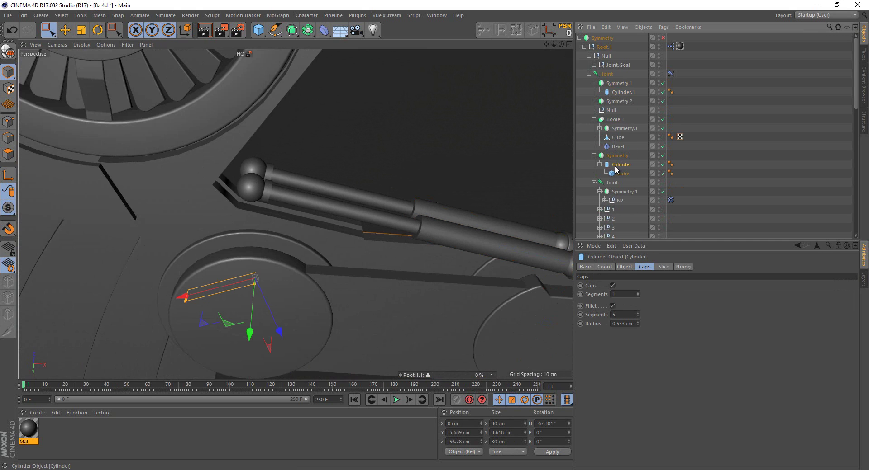
{"action": "left_click", "coordinate": [310, 177]}
{"action": "left_click", "coordinate": [604, 200]}
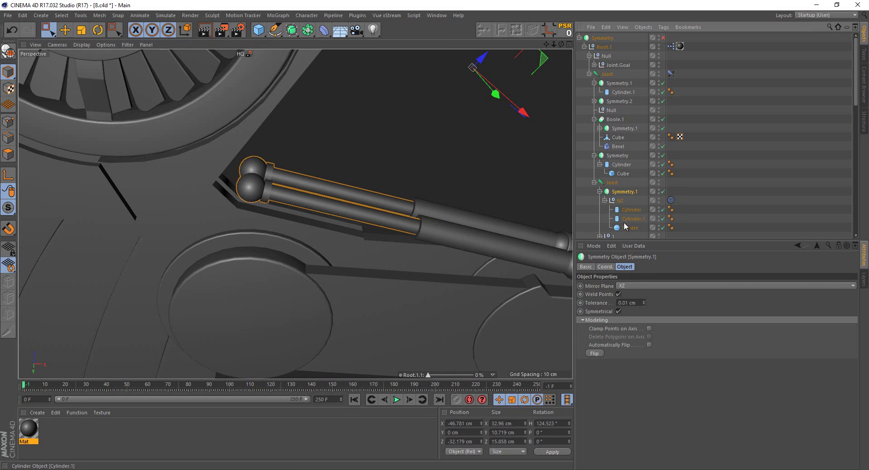
{"action": "left_click", "coordinate": [629, 228]}
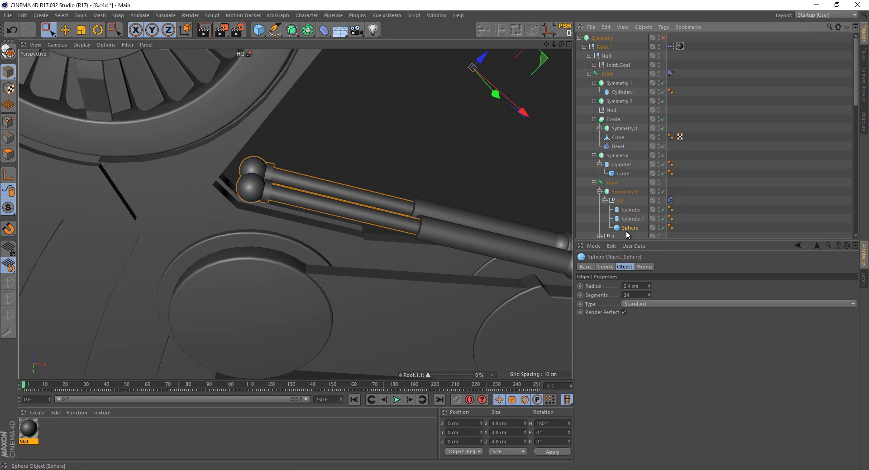
{"action": "left_click", "coordinate": [258, 30]}
{"action": "left_click", "coordinate": [571, 34]}
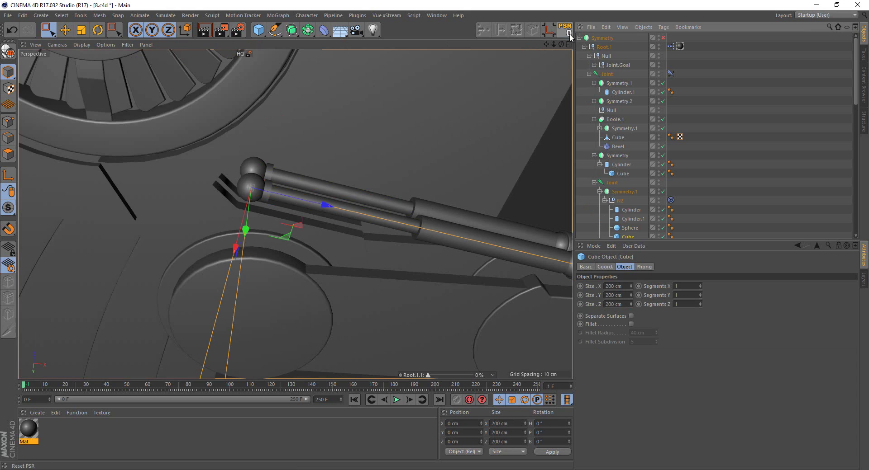
Scale the new Cube down to a 4.2 cm end block around the ball end
{"action": "left_click", "coordinate": [86, 30]}
{"action": "left_click_drag", "start_coordinate": [316, 146], "coordinate": [24, 172]}
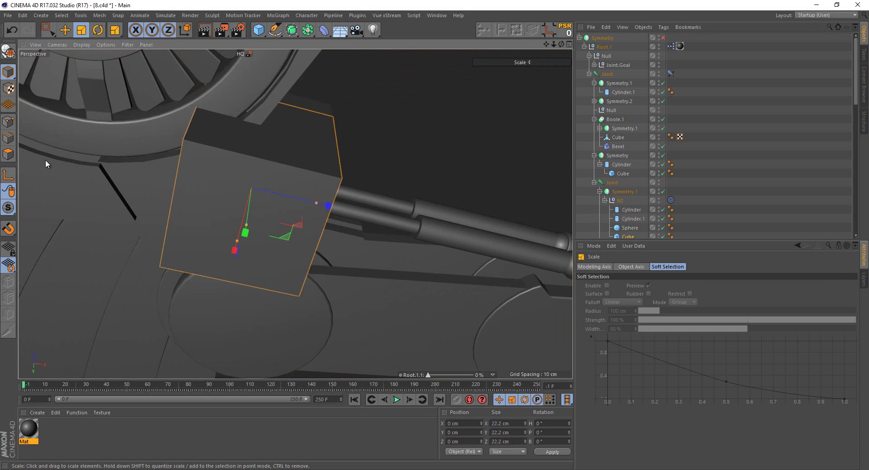
{"action": "scroll", "coordinate": [251, 183], "scroll_direction": "up", "scroll_amount": 3}
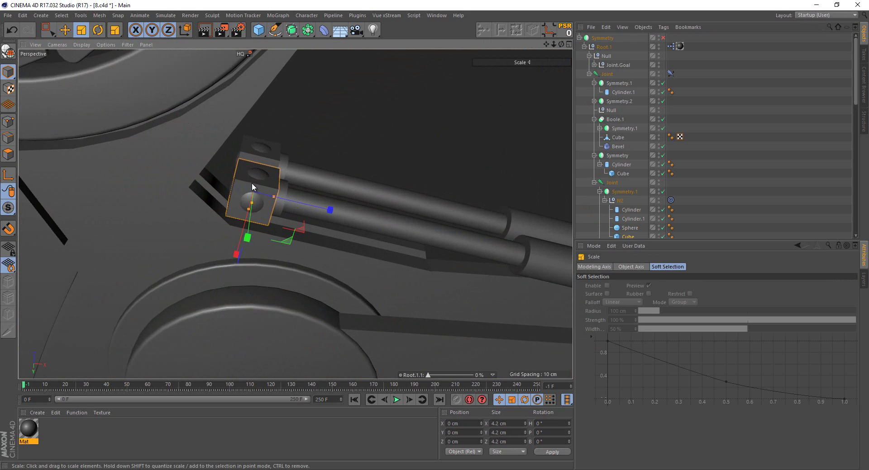
{"action": "scroll", "coordinate": [251, 183], "scroll_direction": "up", "scroll_amount": 3}
{"action": "scroll", "coordinate": [257, 187], "scroll_direction": "up", "scroll_amount": 3}
{"action": "mouse_move", "coordinate": [256, 187]}
{"action": "left_mouse_down", "text": "alt"}
{"action": "mouse_move", "coordinate": [208, 209]}
{"action": "mouse_move", "coordinate": [255, 216]}
{"action": "left_mouse_up", "text": "alt"}
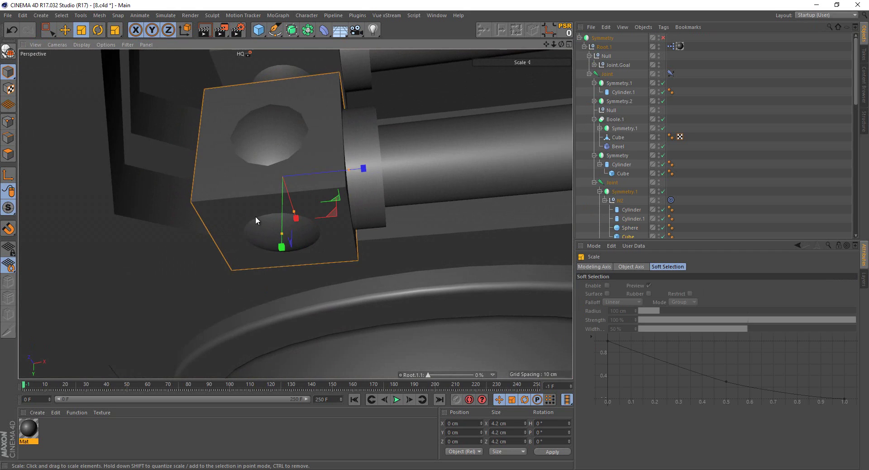
{"action": "scroll", "coordinate": [255, 261], "scroll_direction": "down", "scroll_amount": 3}
{"action": "scroll", "coordinate": [274, 252], "scroll_direction": "down", "scroll_amount": 2}
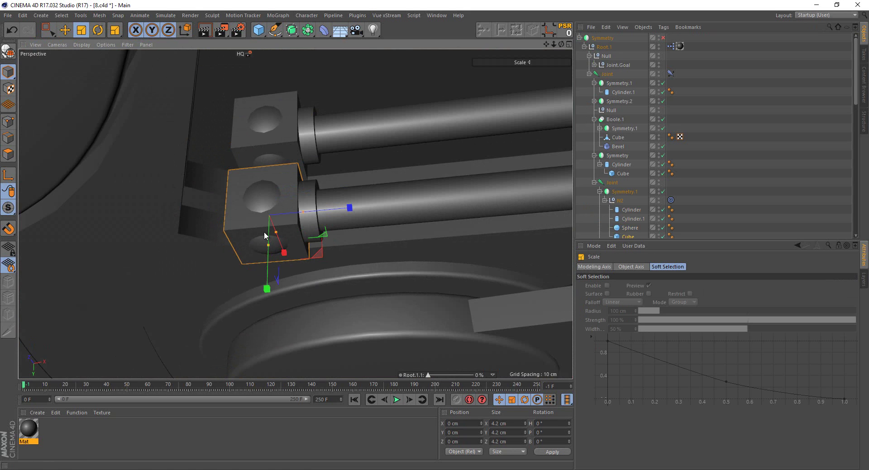
Place the cube on the joint sphere with its Y position at 0 cm
{"action": "mouse_move", "coordinate": [264, 231]}
{"action": "left_mouse_down", "text": "alt"}
{"action": "mouse_move", "coordinate": [240, 223]}
{"action": "mouse_move", "coordinate": [243, 154]}
{"action": "mouse_move", "coordinate": [265, 107]}
{"action": "mouse_move", "coordinate": [251, 155]}
{"action": "mouse_move", "coordinate": [294, 159]}
{"action": "left_mouse_up", "text": "alt"}
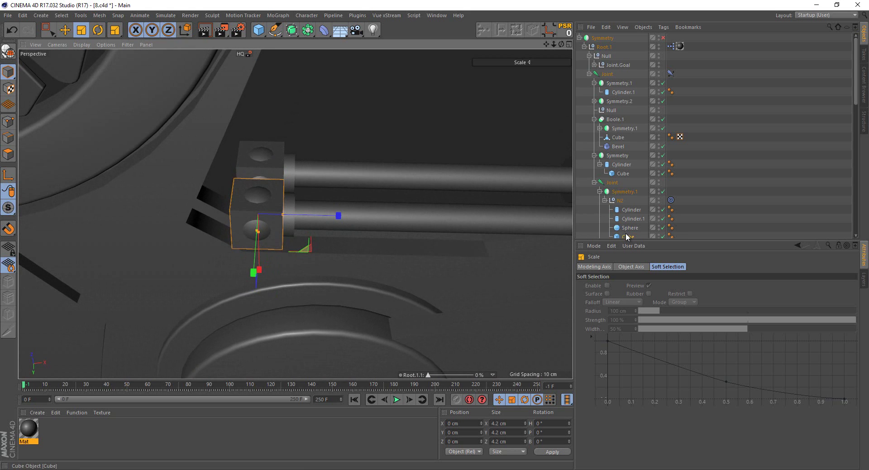
{"action": "left_click_drag", "start_coordinate": [627, 237], "coordinate": [614, 188]}
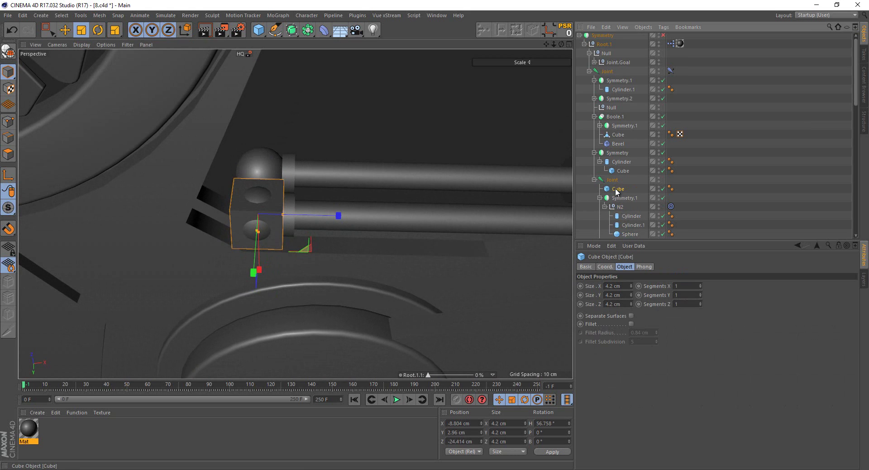
{"action": "left_click", "coordinate": [604, 267]}
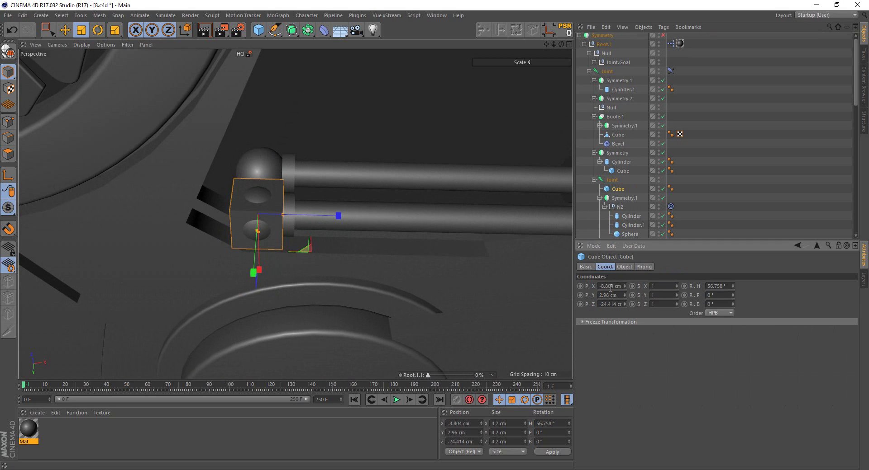
{"action": "type", "text": "0"}
{"action": "key", "text": "Return"}
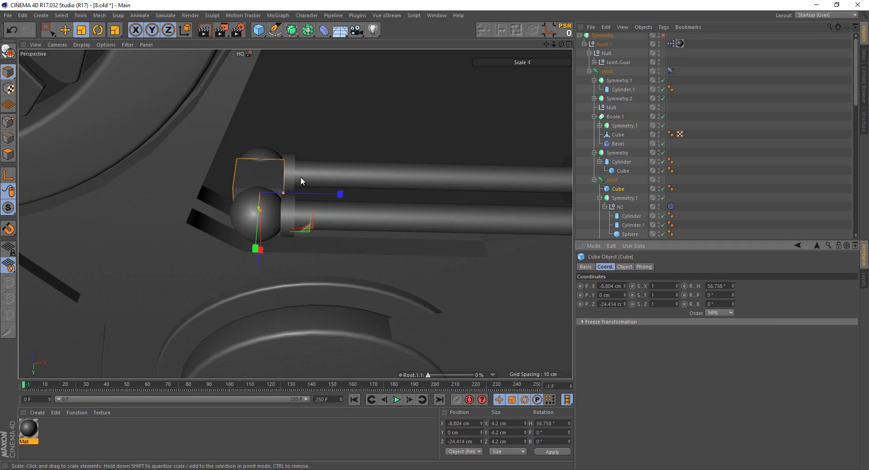
{"action": "scroll", "coordinate": [289, 190], "scroll_direction": "up", "scroll_amount": 2}
Scale the cube to 5.829 × 11.4 × 3.627 cm
{"action": "key", "text": "0"}
{"action": "mouse_move", "coordinate": [274, 203]}
{"action": "left_mouse_down"}
{"action": "mouse_move", "coordinate": [258, 203]}
{"action": "mouse_move", "coordinate": [246, 225]}
{"action": "mouse_move", "coordinate": [243, 274]}
{"action": "left_mouse_up"}
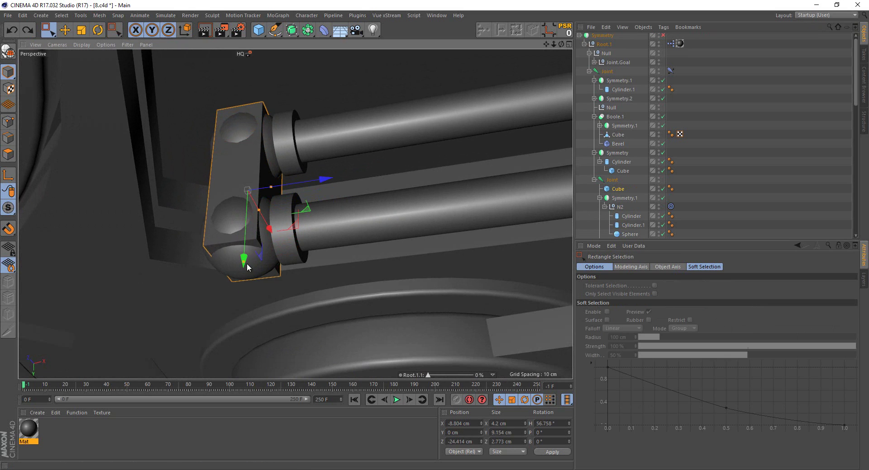
{"action": "mouse_move", "coordinate": [270, 187]}
{"action": "left_mouse_down"}
{"action": "mouse_move", "coordinate": [266, 218]}
{"action": "mouse_move", "coordinate": [301, 192]}
{"action": "mouse_move", "coordinate": [267, 207]}
{"action": "mouse_move", "coordinate": [235, 251]}
{"action": "mouse_move", "coordinate": [235, 285]}
{"action": "left_mouse_up"}
{"action": "left_click_drag", "start_coordinate": [239, 218], "coordinate": [272, 196], "text": "alt"}
Switch the viewport to Gouraud Shading (Lines) and look down on the arm
{"action": "key", "text": "n"}
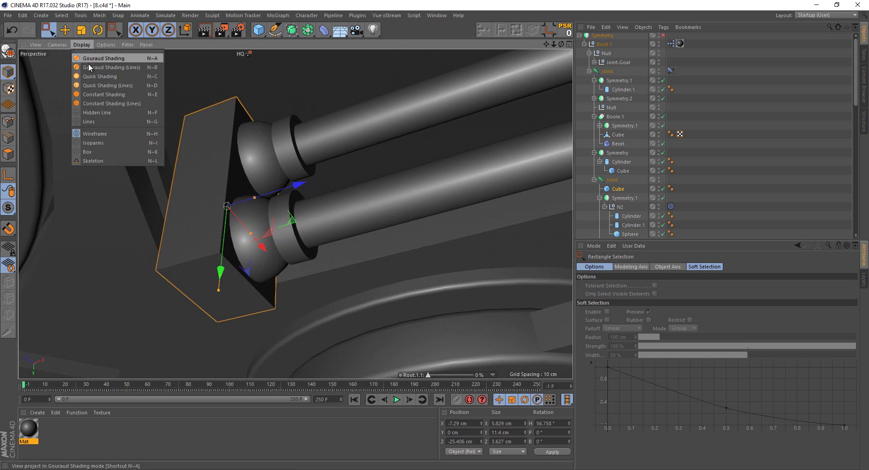
{"action": "key", "text": "b"}
{"action": "mouse_move", "coordinate": [248, 151]}
{"action": "left_mouse_down", "text": "alt"}
{"action": "mouse_move", "coordinate": [248, 110]}
{"action": "mouse_move", "coordinate": [252, 126]}
{"action": "left_mouse_up", "text": "alt"}
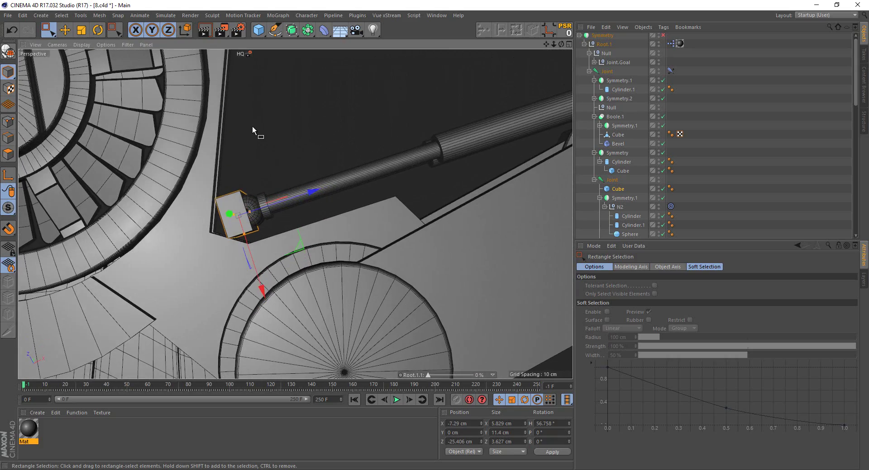
Test the Root.1.1 joint rotation against the end block, then undo it
{"action": "left_click_drag", "start_coordinate": [427, 375], "coordinate": [475, 371]}
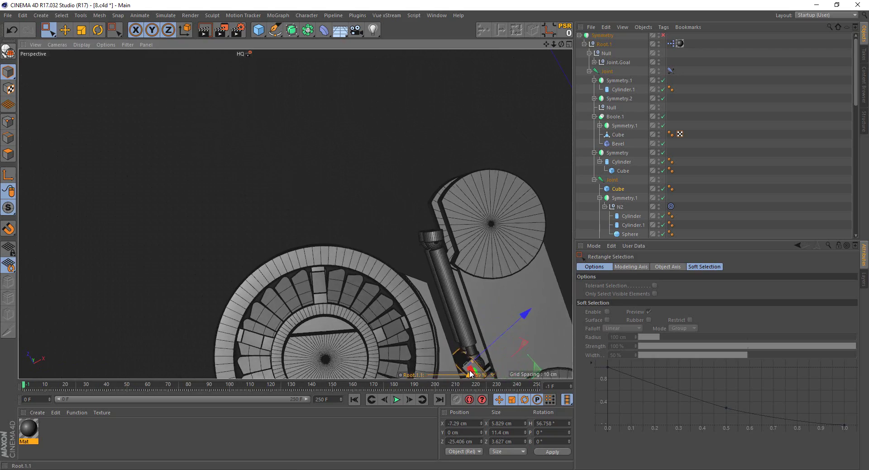
{"action": "scroll", "coordinate": [495, 338], "scroll_direction": "up", "scroll_amount": 3}
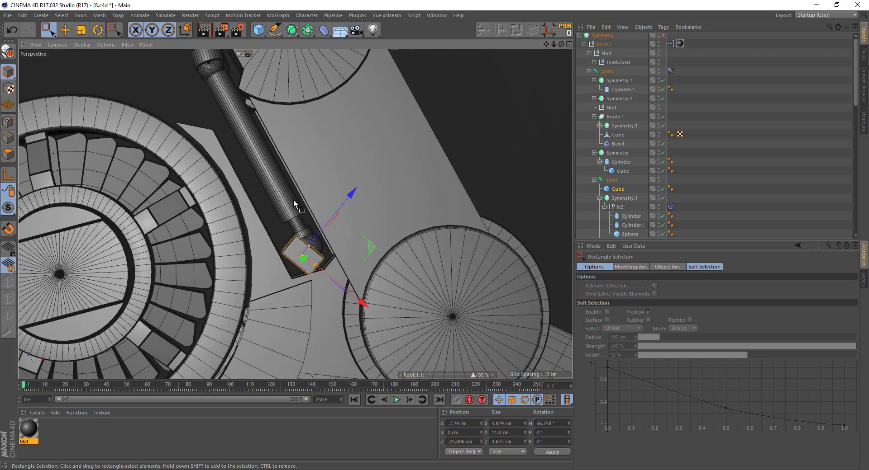
{"action": "scroll", "coordinate": [293, 199], "scroll_direction": "up", "scroll_amount": 3}
{"action": "scroll", "coordinate": [320, 248], "scroll_direction": "up", "scroll_amount": 2}
{"action": "scroll", "coordinate": [317, 235], "scroll_direction": "up", "scroll_amount": 2}
{"action": "scroll", "coordinate": [307, 247], "scroll_direction": "up", "scroll_amount": 2}
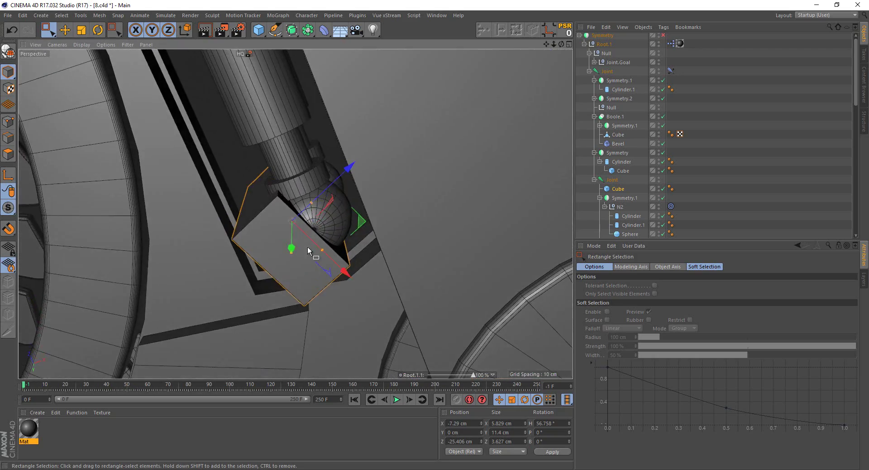
{"action": "scroll", "coordinate": [296, 245], "scroll_direction": "up", "scroll_amount": 1}
{"action": "mouse_move", "coordinate": [296, 245]}
{"action": "left_mouse_down", "text": "alt"}
{"action": "mouse_move", "coordinate": [277, 232]}
{"action": "mouse_move", "coordinate": [283, 211]}
{"action": "left_mouse_up", "text": "alt"}
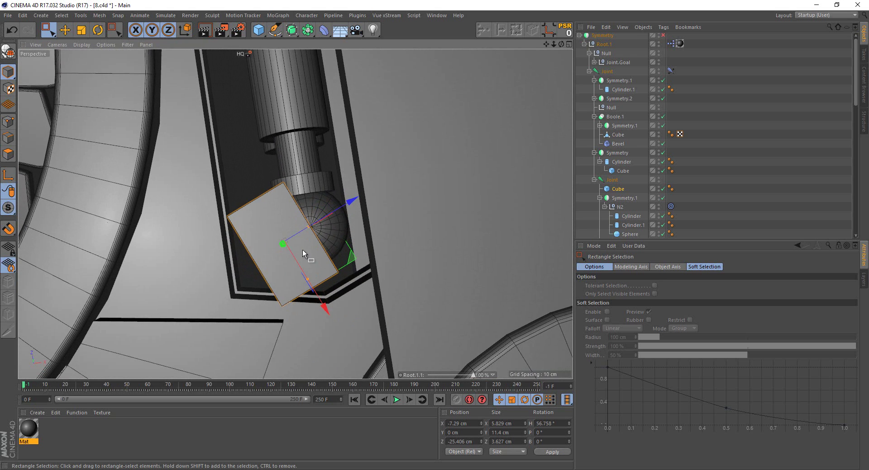
{"action": "key", "text": "ctrl+z"}
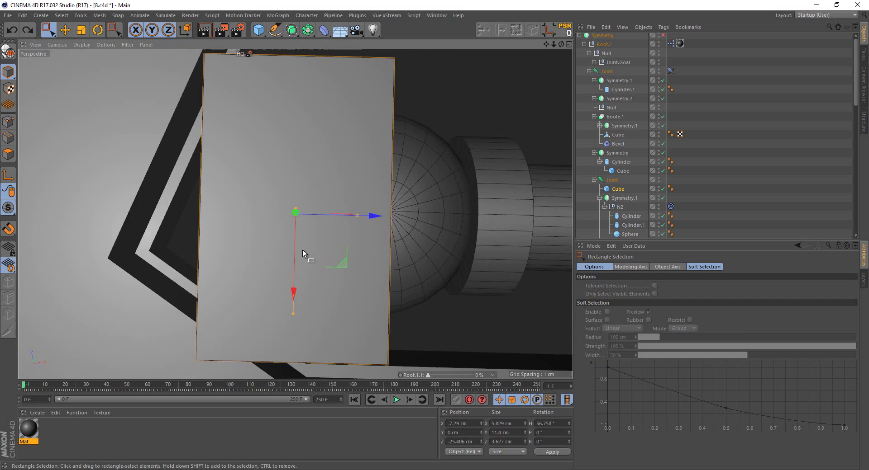
Orbit out to view the cube and joint sphere together
{"action": "scroll", "coordinate": [311, 205], "scroll_direction": "down", "scroll_amount": 3}
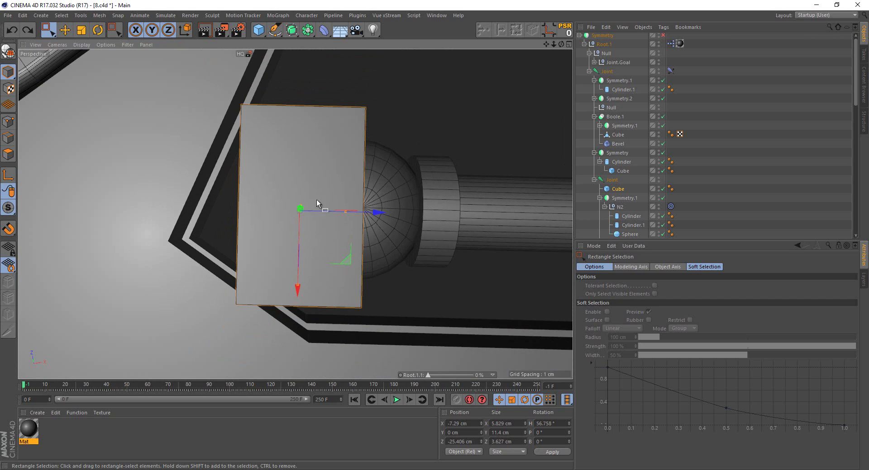
{"action": "scroll", "coordinate": [168, 110], "scroll_direction": "down", "scroll_amount": 2}
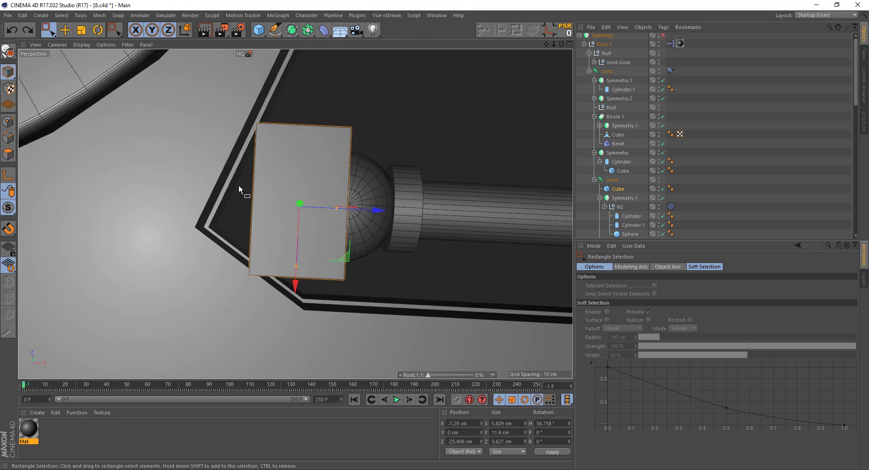
{"action": "mouse_move", "coordinate": [238, 184]}
{"action": "left_mouse_down", "text": "alt"}
{"action": "mouse_move", "coordinate": [159, 144]}
{"action": "mouse_move", "coordinate": [209, 129]}
{"action": "mouse_move", "coordinate": [425, 173]}
{"action": "mouse_move", "coordinate": [566, 181]}
{"action": "left_mouse_up", "text": "alt"}
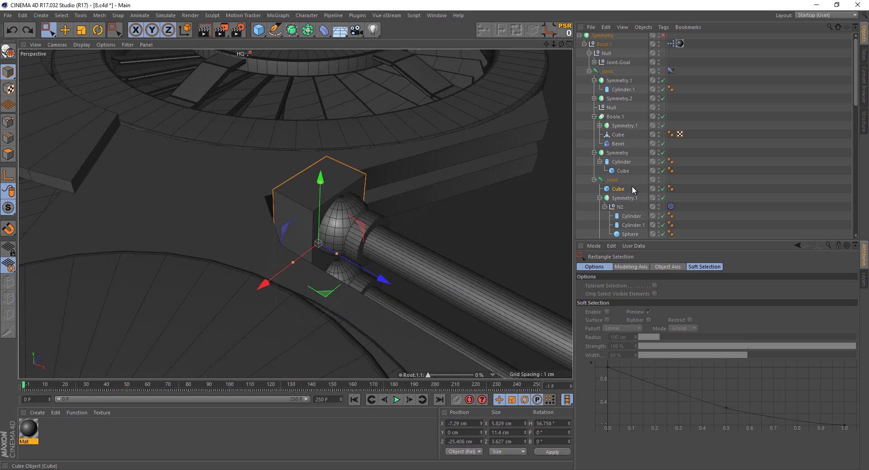
Move the Cube under N2, reset its position, and flatten it to 1.035 cm in Y
{"action": "left_click_drag", "start_coordinate": [622, 210], "coordinate": [620, 201]}
{"action": "left_click", "coordinate": [566, 30]}
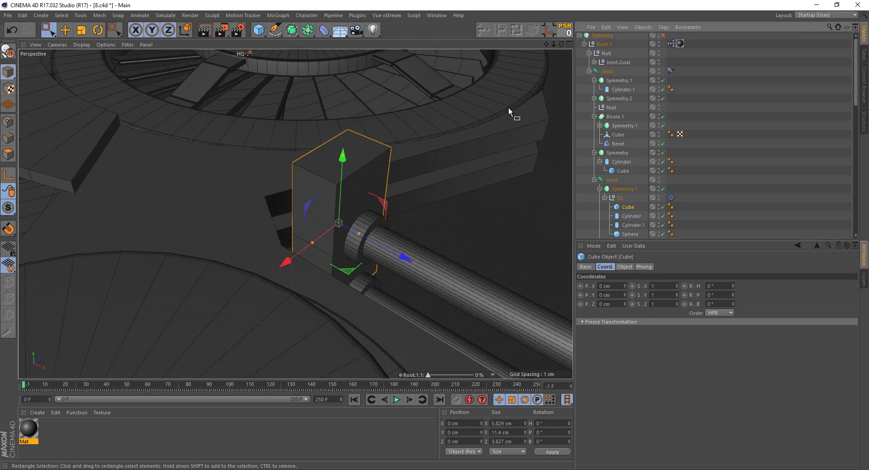
{"action": "key", "text": "o"}
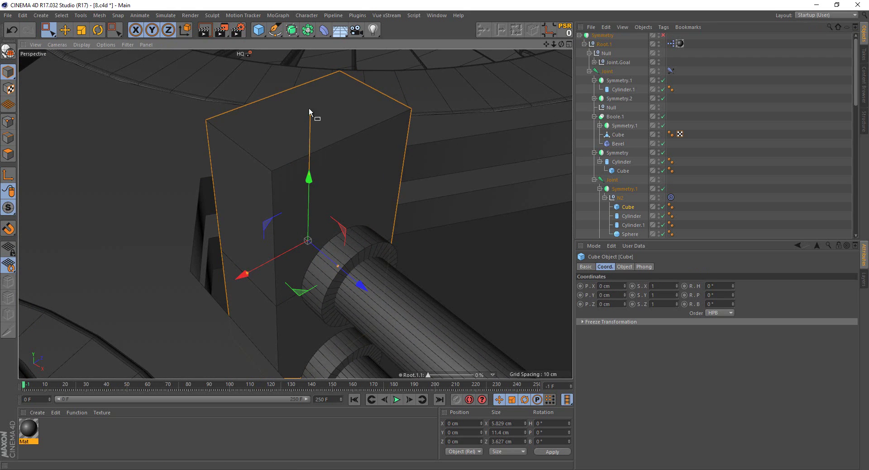
{"action": "left_click_drag", "start_coordinate": [310, 115], "coordinate": [318, 231]}
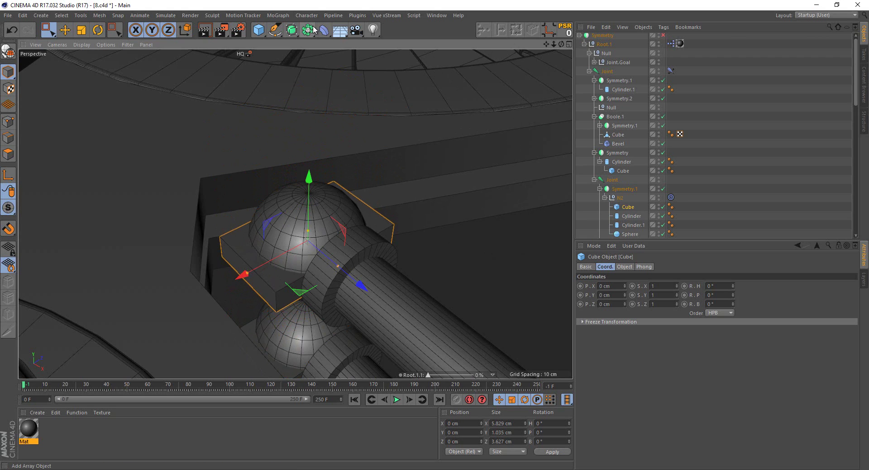
Put the plate inside a new Symmetry under Joint and raise it to Y 2.362 cm
{"action": "left_click_drag", "start_coordinate": [308, 30], "coordinate": [393, 74]}
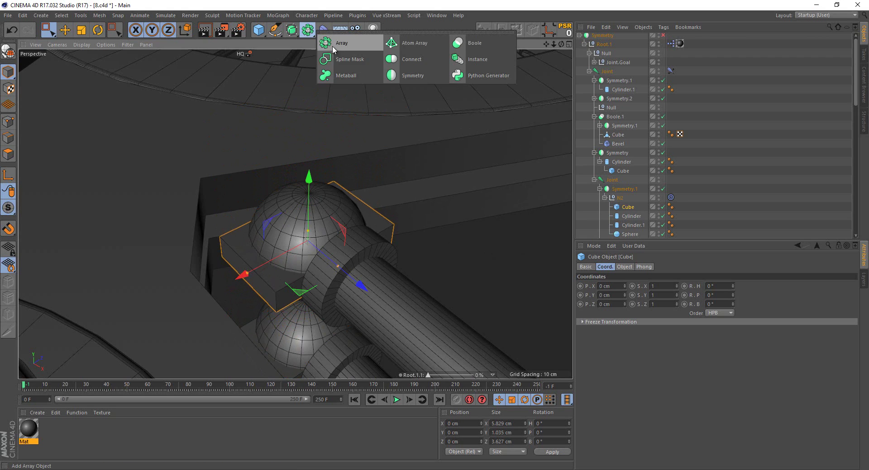
{"action": "left_click", "coordinate": [562, 32]}
{"action": "left_click_drag", "start_coordinate": [627, 207], "coordinate": [624, 217]}
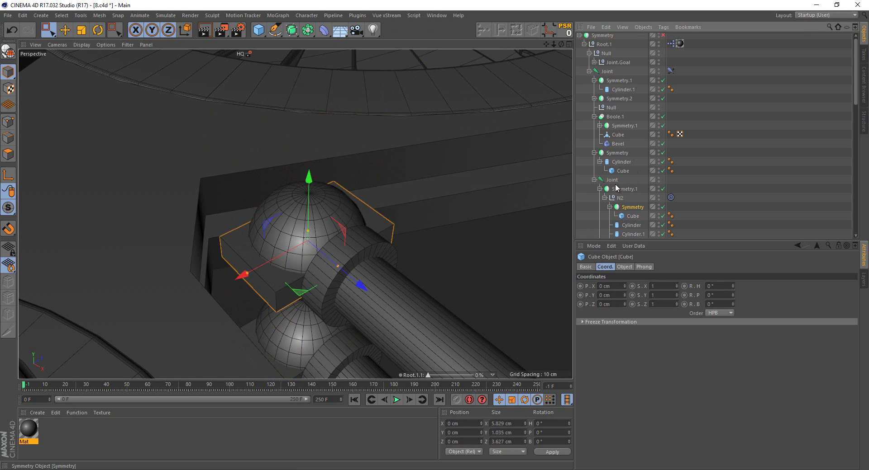
{"action": "left_click_drag", "start_coordinate": [616, 188], "coordinate": [614, 184]}
{"action": "left_click_drag", "start_coordinate": [308, 197], "coordinate": [322, 159]}
{"action": "left_click_drag", "start_coordinate": [319, 191], "coordinate": [380, 161], "text": "alt"}
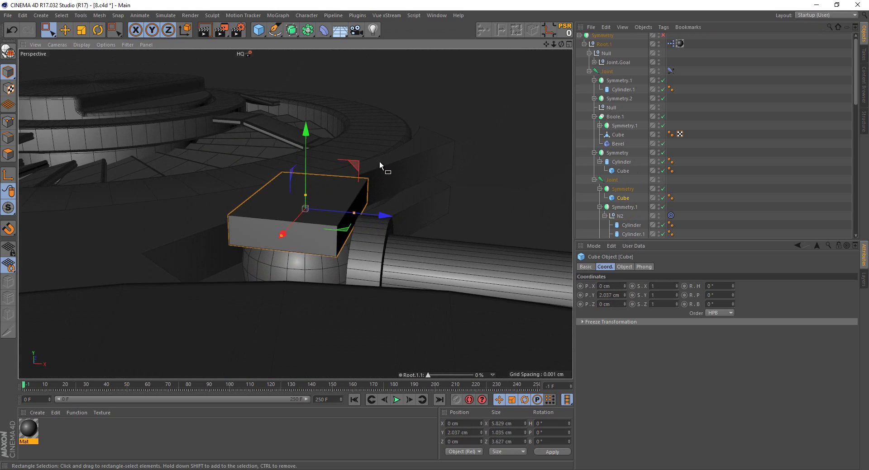
{"action": "mouse_move", "coordinate": [312, 179]}
{"action": "left_mouse_down"}
{"action": "mouse_move", "coordinate": [310, 169]}
{"action": "mouse_move", "coordinate": [335, 222]}
{"action": "mouse_move", "coordinate": [269, 237]}
{"action": "left_mouse_up"}
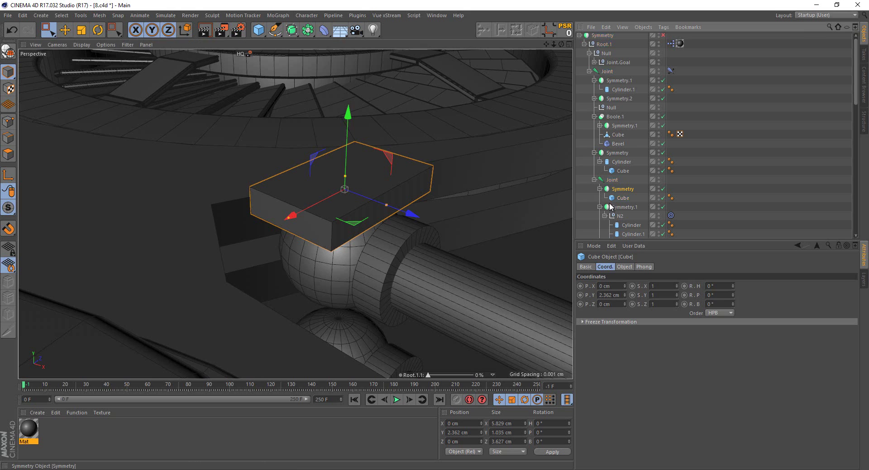
Set the Symmetry mirror plane to XZ so the plate appears below the sphere
{"action": "left_click", "coordinate": [622, 188]}
{"action": "left_click", "coordinate": [624, 267]}
{"action": "left_click", "coordinate": [642, 289]}
{"action": "left_click", "coordinate": [639, 287]}
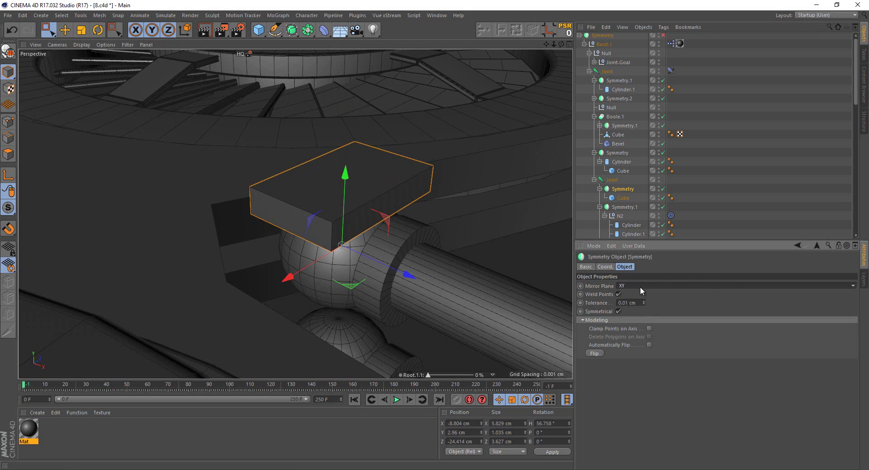
{"action": "scroll", "coordinate": [640, 286], "scroll_direction": "down", "scroll_amount": 1}
{"action": "scroll", "coordinate": [317, 236], "scroll_direction": "up", "scroll_amount": 3}
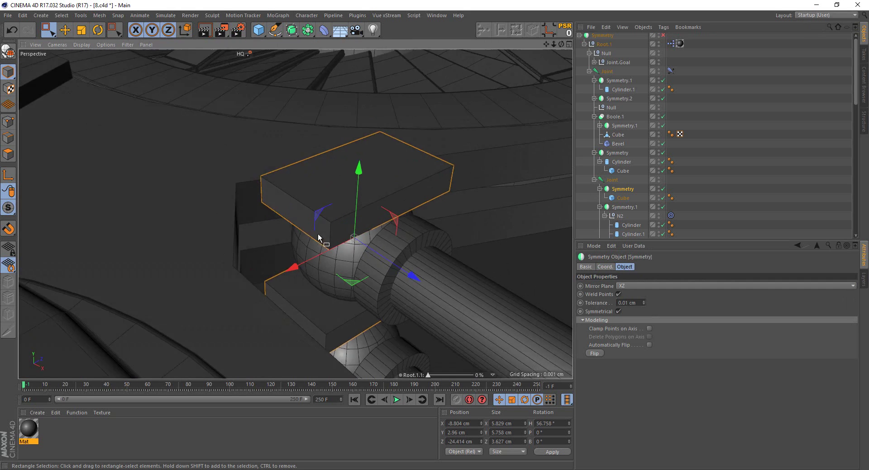
{"action": "mouse_move", "coordinate": [316, 236]}
{"action": "left_mouse_down", "text": "alt"}
{"action": "mouse_move", "coordinate": [208, 220]}
{"action": "mouse_move", "coordinate": [194, 167]}
{"action": "mouse_move", "coordinate": [294, 158]}
{"action": "mouse_move", "coordinate": [397, 292]}
{"action": "mouse_move", "coordinate": [457, 213]}
{"action": "left_mouse_up", "text": "alt"}
{"action": "scroll", "coordinate": [349, 239], "scroll_direction": "down", "scroll_amount": 1}
In the Top view, make the Cube editable and shift a corner point about 2.4 cm along Z
{"action": "middle_click", "coordinate": [457, 213]}
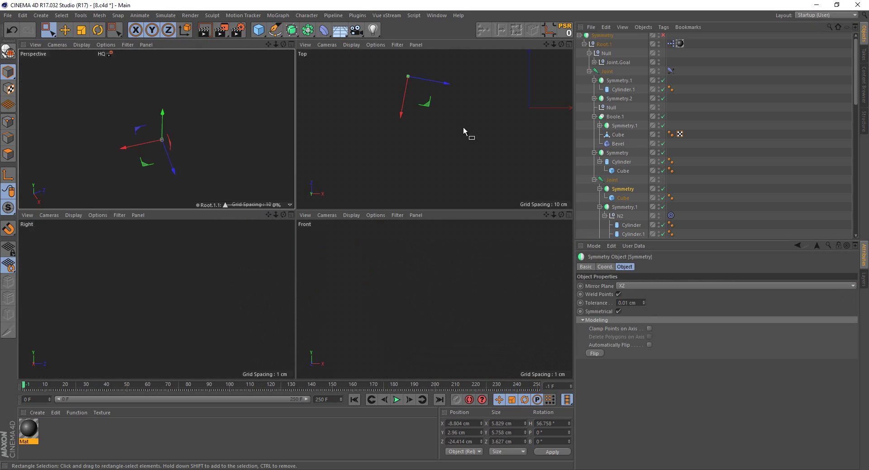
{"action": "middle_click", "coordinate": [463, 127]}
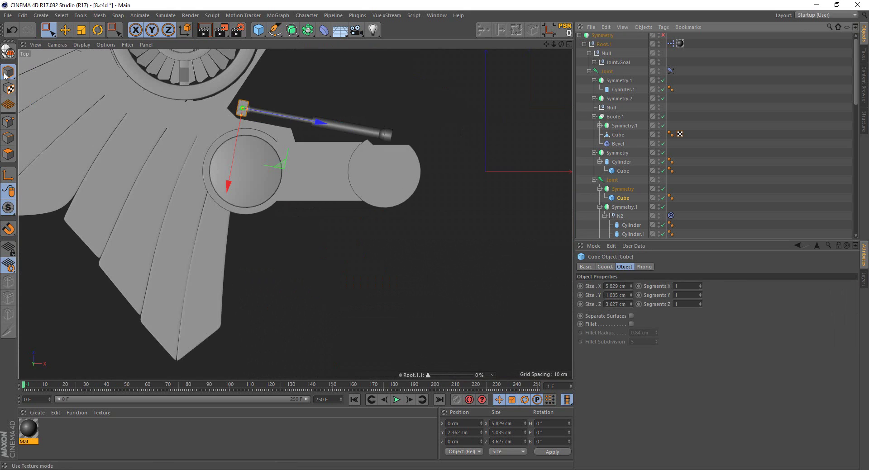
{"action": "left_click", "coordinate": [8, 51]}
{"action": "left_click", "coordinate": [6, 120]}
{"action": "scroll", "coordinate": [226, 103], "scroll_direction": "up", "scroll_amount": 2}
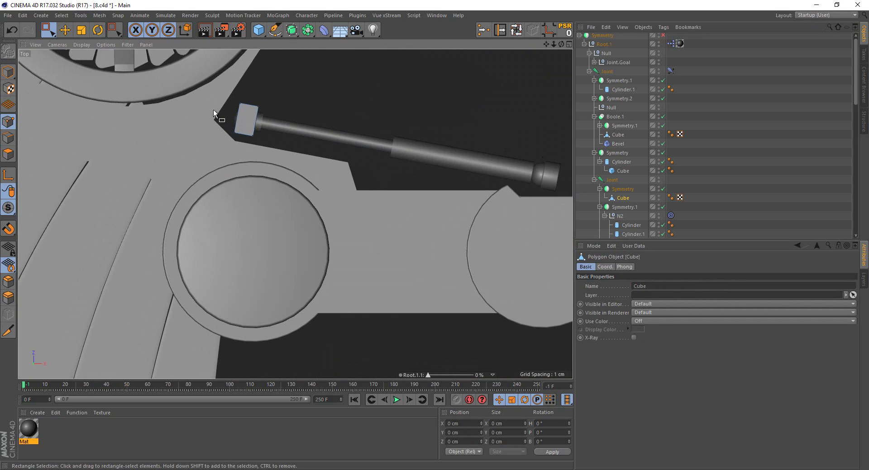
{"action": "scroll", "coordinate": [231, 135], "scroll_direction": "up", "scroll_amount": 2}
{"action": "scroll", "coordinate": [256, 181], "scroll_direction": "up", "scroll_amount": 2}
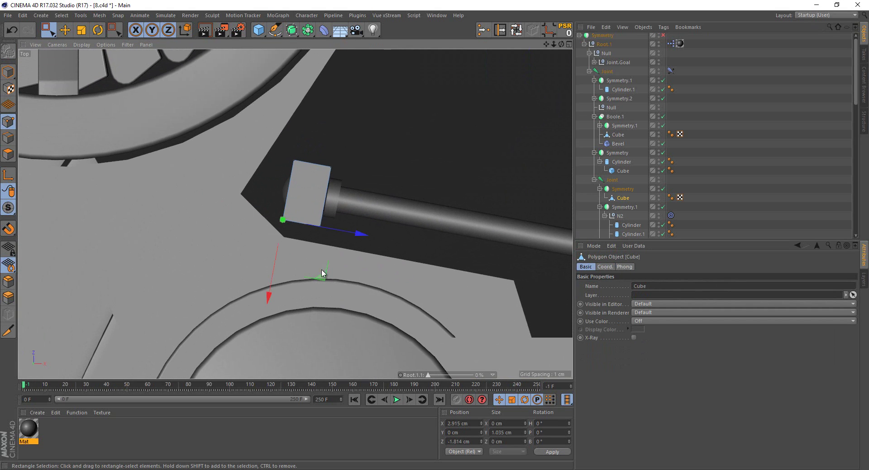
{"action": "left_click_drag", "start_coordinate": [322, 274], "coordinate": [280, 254]}
{"action": "left_click", "coordinate": [294, 161]}
{"action": "scroll", "coordinate": [274, 142], "scroll_direction": "up", "scroll_amount": 3}
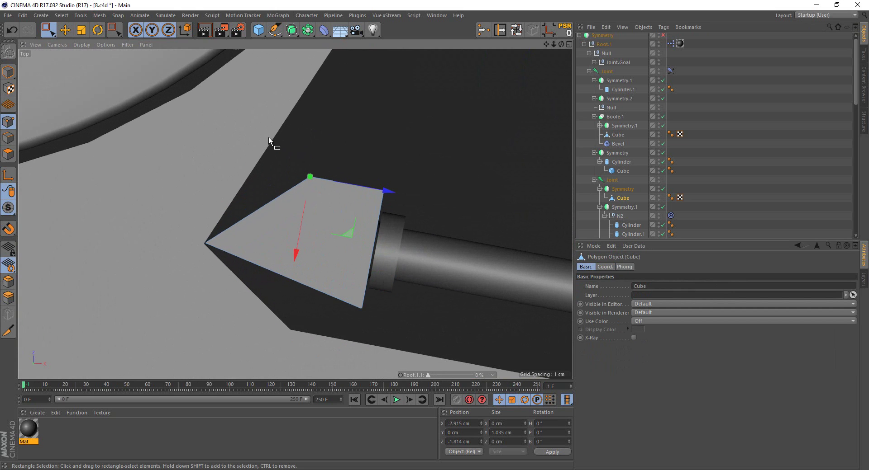
{"action": "left_click_drag", "start_coordinate": [364, 194], "coordinate": [313, 195]}
Knife-cut across the end block and move the new points along X and Z into a hexagon
{"action": "left_click", "coordinate": [8, 331]}
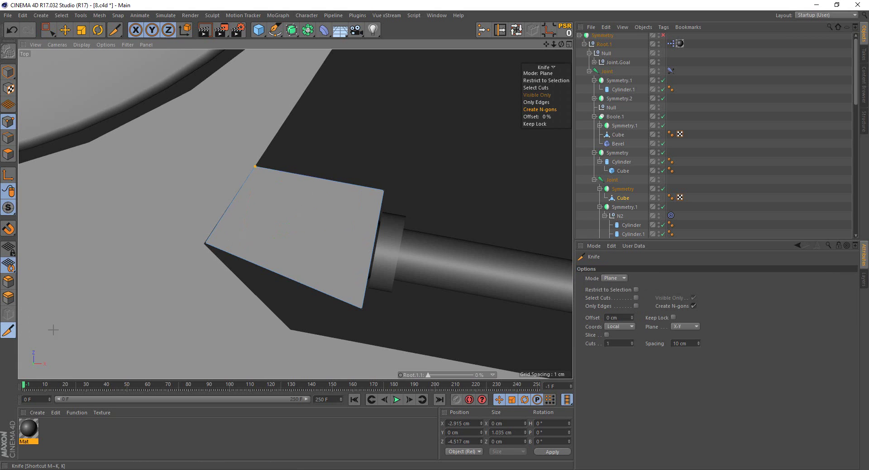
{"action": "left_click", "coordinate": [298, 279]}
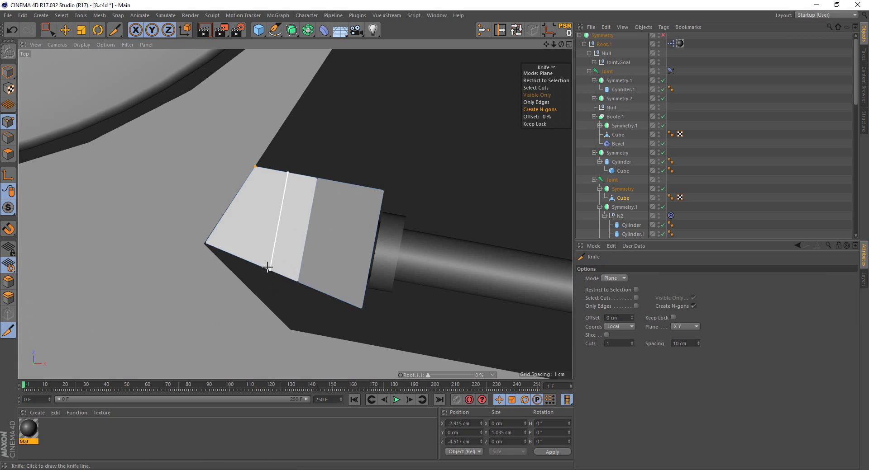
{"action": "key", "text": "0"}
{"action": "left_click", "coordinate": [298, 282]}
{"action": "left_click_drag", "start_coordinate": [290, 331], "coordinate": [285, 372]}
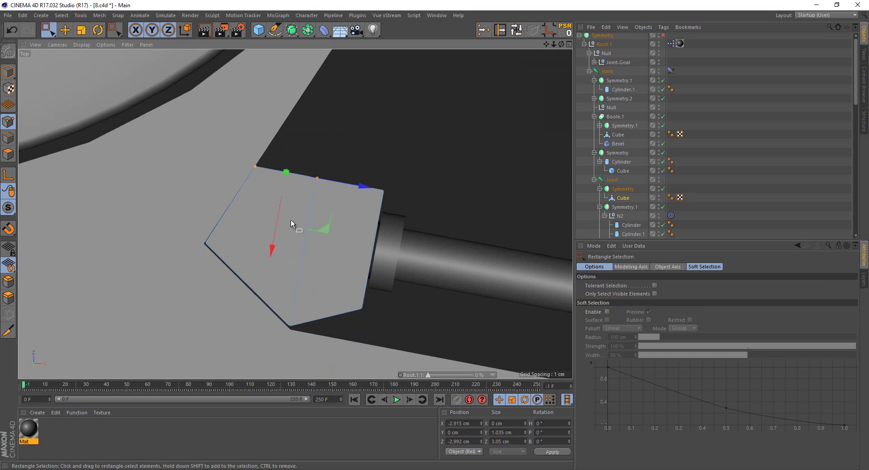
{"action": "left_click_drag", "start_coordinate": [279, 232], "coordinate": [300, 205]}
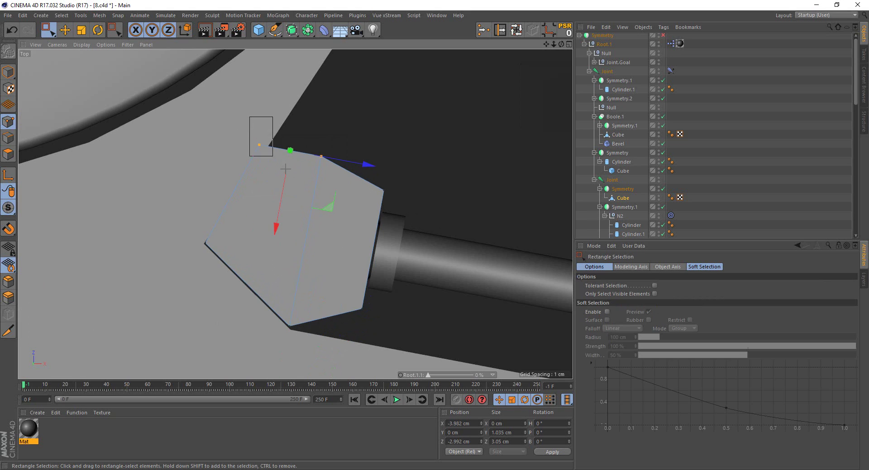
{"action": "left_click_drag", "start_coordinate": [273, 156], "coordinate": [316, 158]}
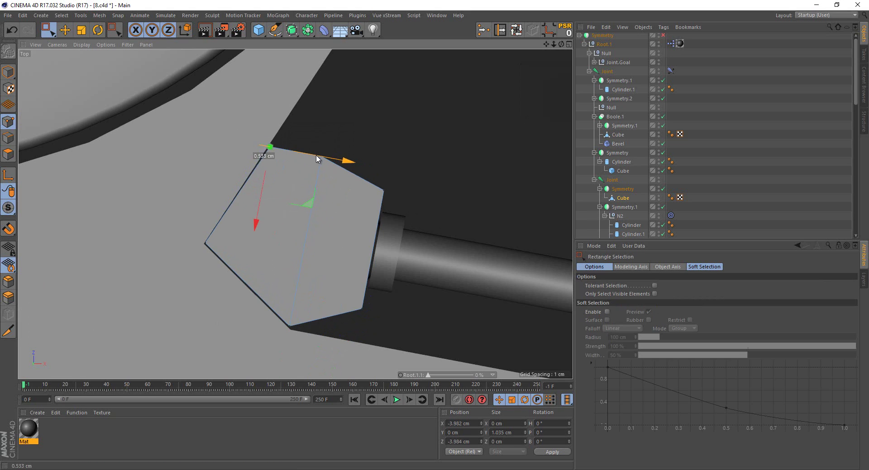
{"action": "middle_click", "coordinate": [210, 131]}
In the Perspective view, pose the Root.1.1 joint at 100% to check the cap fit
{"action": "middle_click", "coordinate": [210, 131]}
{"action": "mouse_move", "coordinate": [300, 204]}
{"action": "left_mouse_down", "text": "alt"}
{"action": "mouse_move", "coordinate": [296, 152]}
{"action": "mouse_move", "coordinate": [210, 132]}
{"action": "mouse_move", "coordinate": [196, 117]}
{"action": "mouse_move", "coordinate": [297, 174]}
{"action": "mouse_move", "coordinate": [357, 161]}
{"action": "mouse_move", "coordinate": [221, 147]}
{"action": "mouse_move", "coordinate": [175, 120]}
{"action": "mouse_move", "coordinate": [218, 153]}
{"action": "mouse_move", "coordinate": [371, 188]}
{"action": "mouse_move", "coordinate": [354, 220]}
{"action": "mouse_move", "coordinate": [359, 267]}
{"action": "mouse_move", "coordinate": [333, 303]}
{"action": "left_mouse_up", "text": "alt"}
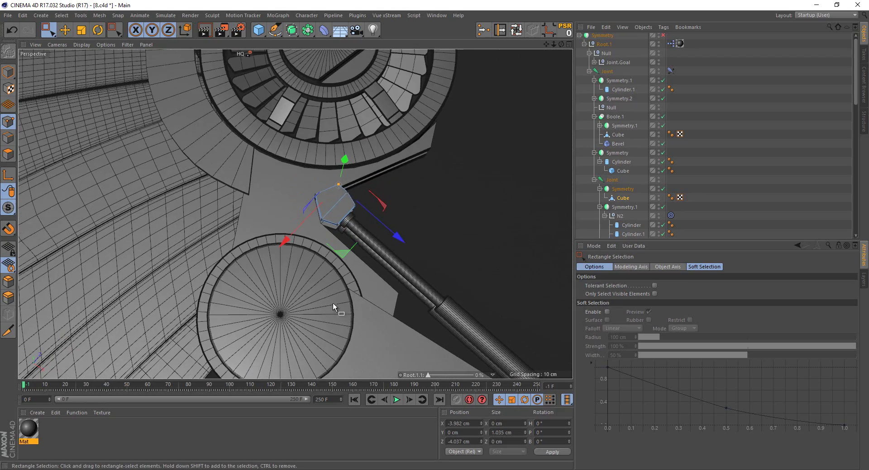
{"action": "mouse_move", "coordinate": [428, 373]}
{"action": "left_mouse_down", "text": "alt"}
{"action": "mouse_move", "coordinate": [461, 352]}
{"action": "mouse_move", "coordinate": [357, 321]}
{"action": "left_mouse_up", "text": "alt"}
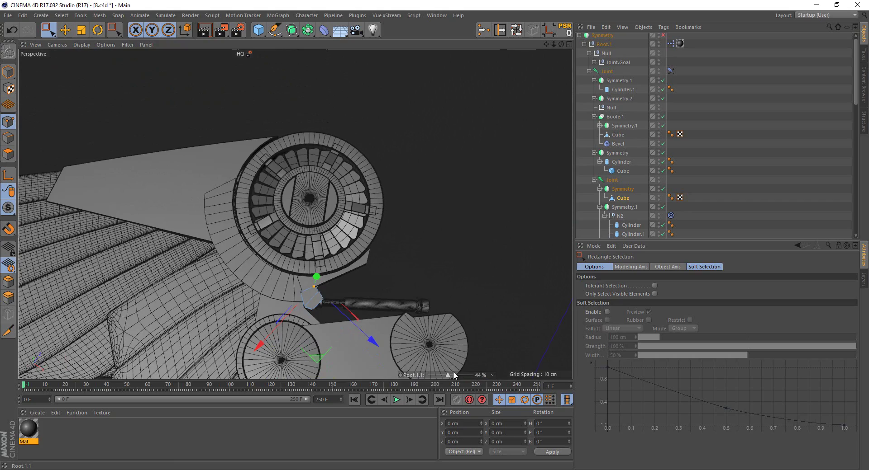
{"action": "left_click_drag", "start_coordinate": [453, 375], "coordinate": [455, 379]}
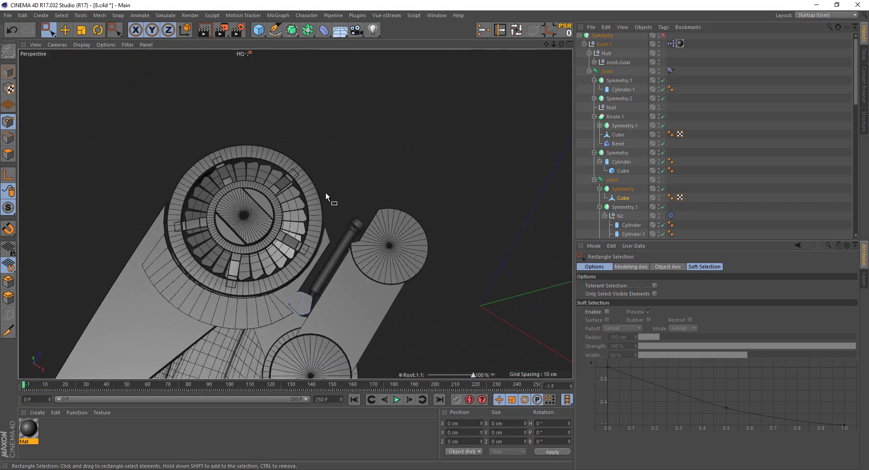
{"action": "scroll", "coordinate": [313, 301], "scroll_direction": "up", "scroll_amount": 2}
{"action": "scroll", "coordinate": [276, 261], "scroll_direction": "up", "scroll_amount": 2}
{"action": "scroll", "coordinate": [276, 261], "scroll_direction": "up", "scroll_amount": 2}
{"action": "scroll", "coordinate": [301, 291], "scroll_direction": "up", "scroll_amount": 2}
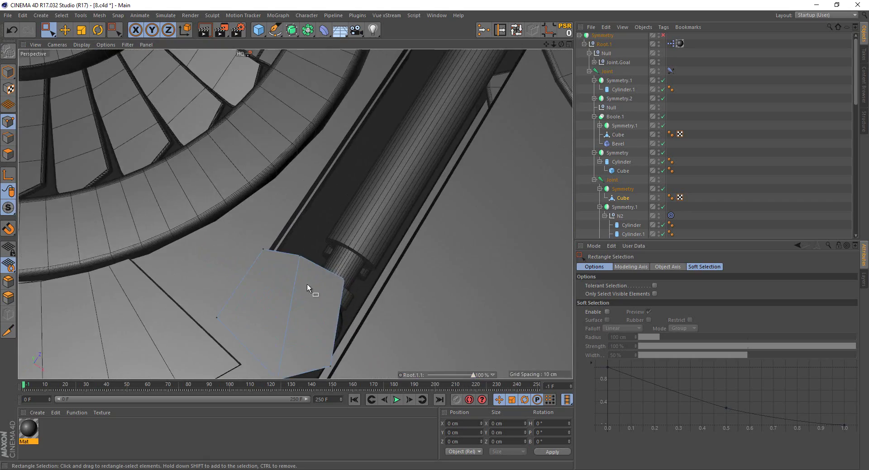
Push the end cap's corner point along X to tighten the outline
{"action": "mouse_move", "coordinate": [307, 284]}
{"action": "left_mouse_down", "text": "alt"}
{"action": "mouse_move", "coordinate": [200, 276]}
{"action": "mouse_move", "coordinate": [156, 285]}
{"action": "left_mouse_up", "text": "alt"}
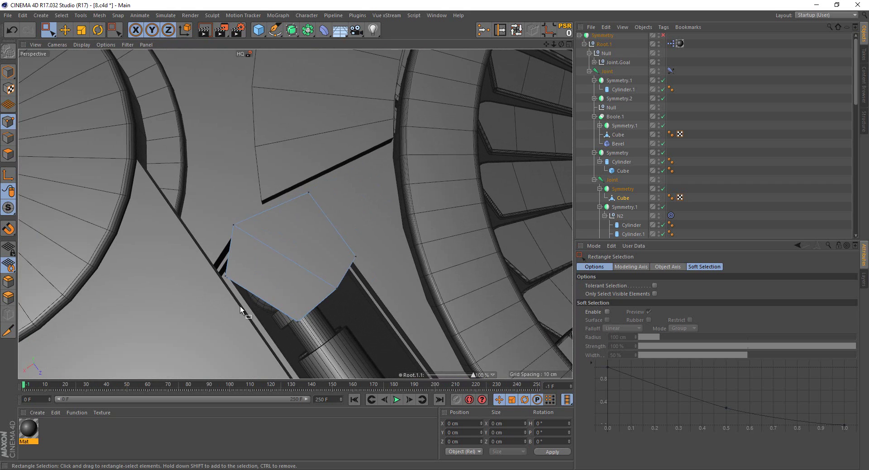
{"action": "mouse_move", "coordinate": [272, 315]}
{"action": "left_mouse_down"}
{"action": "mouse_move", "coordinate": [248, 289]}
{"action": "mouse_move", "coordinate": [253, 295]}
{"action": "left_mouse_up"}
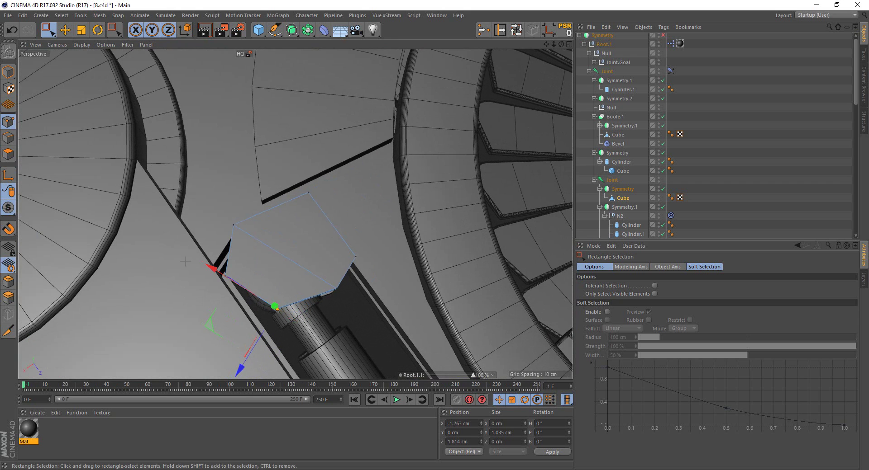
{"action": "left_click_drag", "start_coordinate": [210, 267], "coordinate": [168, 241]}
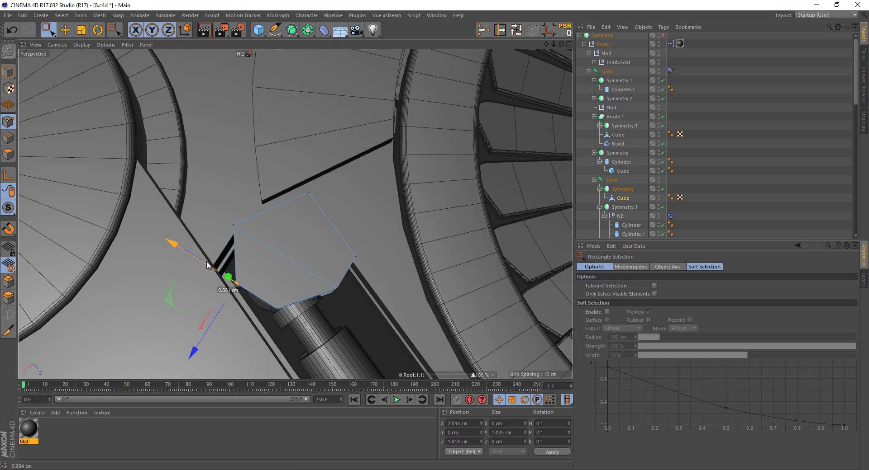
{"action": "scroll", "coordinate": [291, 235], "scroll_direction": "down", "scroll_amount": 4}
{"action": "scroll", "coordinate": [319, 192], "scroll_direction": "down", "scroll_amount": 2}
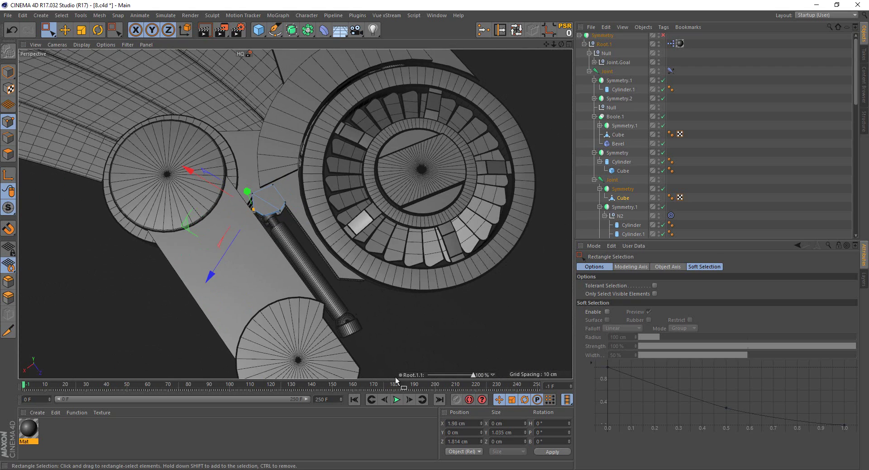
Return Root.1.1 to 0% and switch back to Model mode
{"action": "left_click_drag", "start_coordinate": [472, 375], "coordinate": [427, 376]}
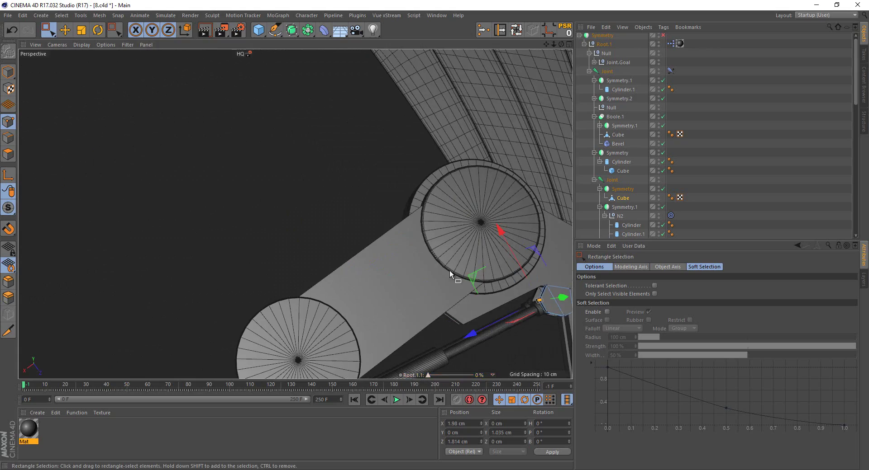
{"action": "scroll", "coordinate": [435, 235], "scroll_direction": "down", "scroll_amount": 3}
{"action": "scroll", "coordinate": [435, 234], "scroll_direction": "down", "scroll_amount": 2}
{"action": "scroll", "coordinate": [433, 237], "scroll_direction": "down", "scroll_amount": 1}
{"action": "scroll", "coordinate": [162, 194], "scroll_direction": "down", "scroll_amount": 1}
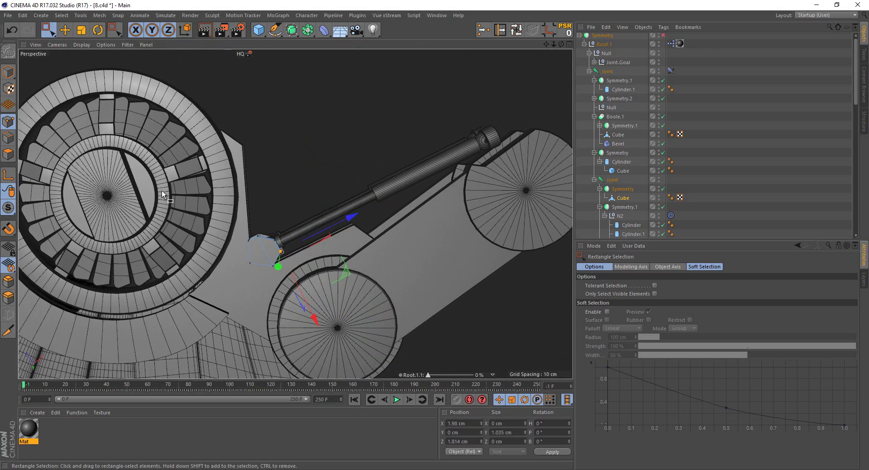
{"action": "left_click", "coordinate": [8, 72]}
{"action": "scroll", "coordinate": [237, 224], "scroll_direction": "up", "scroll_amount": 2}
{"action": "left_click_drag", "start_coordinate": [265, 229], "coordinate": [254, 335], "text": "alt"}
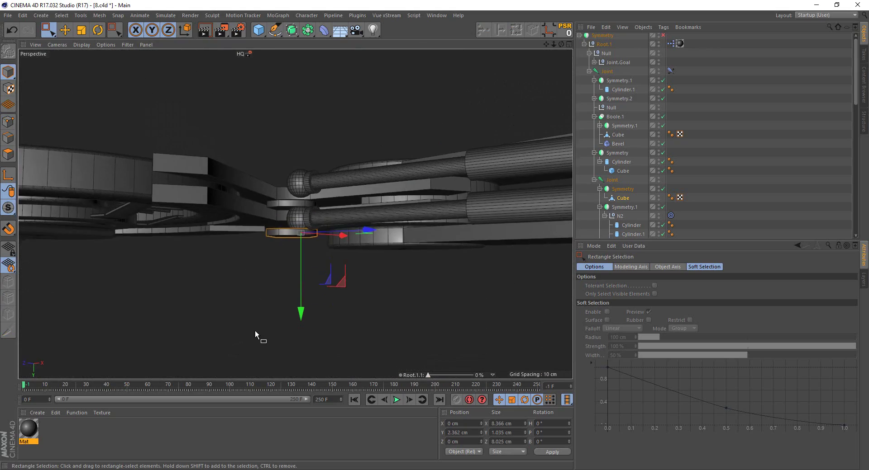
{"action": "scroll", "coordinate": [333, 208], "scroll_direction": "up", "scroll_amount": 3}
{"action": "scroll", "coordinate": [361, 192], "scroll_direction": "up", "scroll_amount": 2}
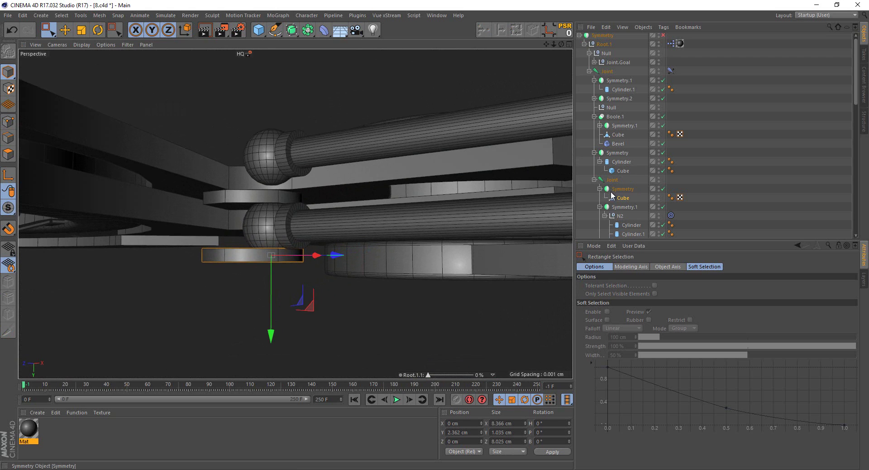
Nest the end cap's Symmetry inside a new Symmetry.2 to mirror it to the upper piston
{"action": "left_click", "coordinate": [623, 189]}
{"action": "key", "text": "ctrl+z"}
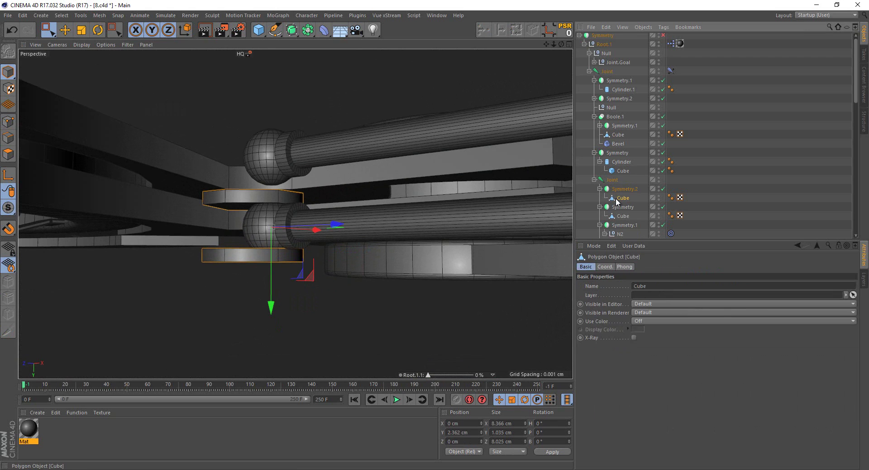
{"action": "left_click", "coordinate": [619, 188]}
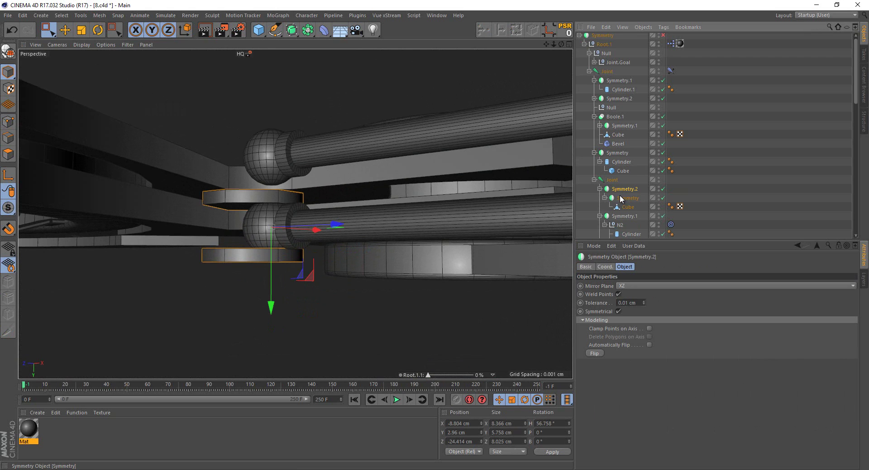
{"action": "left_click", "coordinate": [618, 189]}
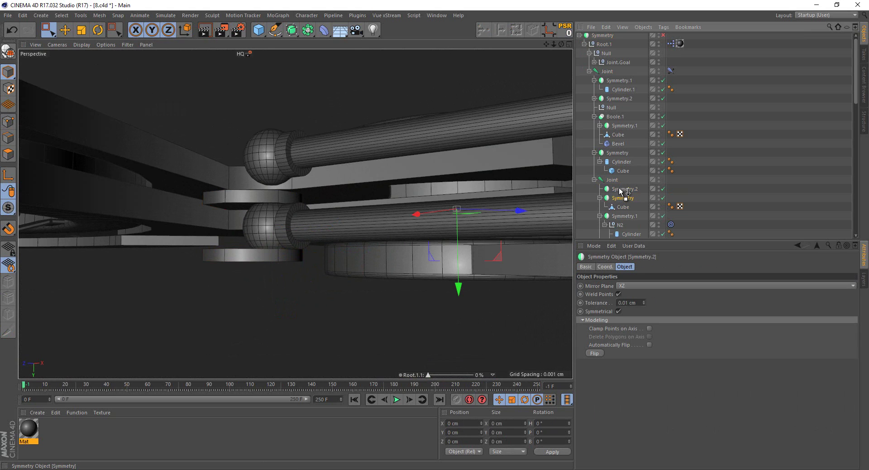
{"action": "left_click_drag", "start_coordinate": [619, 190], "coordinate": [620, 189]}
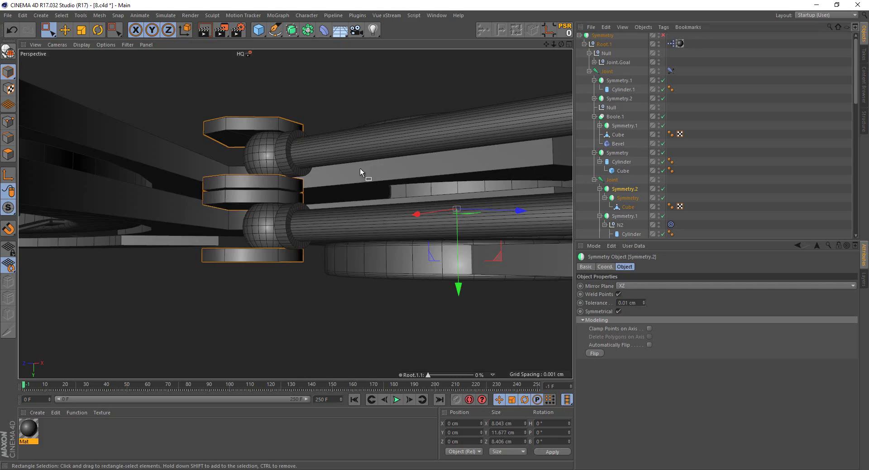
{"action": "mouse_move", "coordinate": [360, 168]}
{"action": "left_mouse_down", "text": "alt"}
{"action": "mouse_move", "coordinate": [419, 121]}
{"action": "mouse_move", "coordinate": [354, 253]}
{"action": "mouse_move", "coordinate": [332, 123]}
{"action": "mouse_move", "coordinate": [347, 294]}
{"action": "mouse_move", "coordinate": [351, 57]}
{"action": "mouse_move", "coordinate": [256, 124]}
{"action": "mouse_move", "coordinate": [271, 131]}
{"action": "left_mouse_up", "text": "alt"}
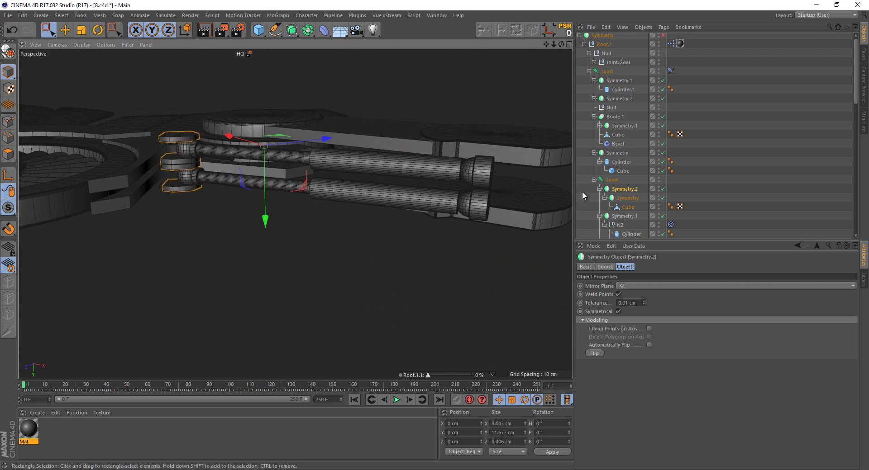
Lower Symmetry, N2, Cylinder.1 and N1 by 0.155 cm to Y 2.804 cm
{"action": "key", "text": "Down"}
{"action": "left_click", "coordinate": [621, 225], "text": "ctrl"}
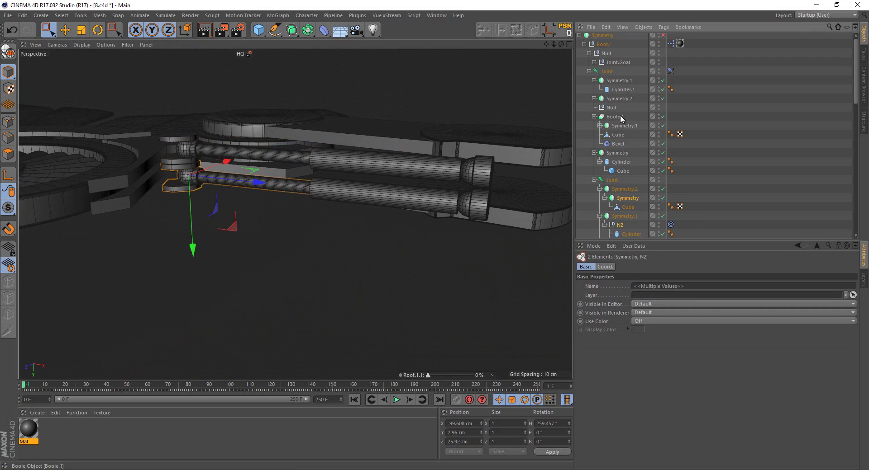
{"action": "left_click", "coordinate": [616, 91], "text": "ctrl"}
{"action": "left_click", "coordinate": [595, 98]}
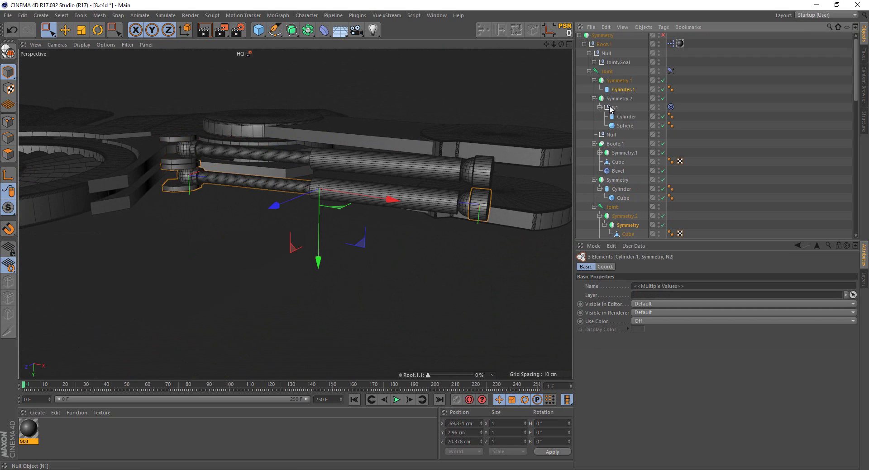
{"action": "left_click", "coordinate": [613, 108], "text": "ctrl"}
{"action": "mouse_move", "coordinate": [371, 181]}
{"action": "left_mouse_down", "text": "alt"}
{"action": "mouse_move", "coordinate": [417, 222]}
{"action": "mouse_move", "coordinate": [367, 188]}
{"action": "mouse_move", "coordinate": [526, 194]}
{"action": "left_mouse_up", "text": "alt"}
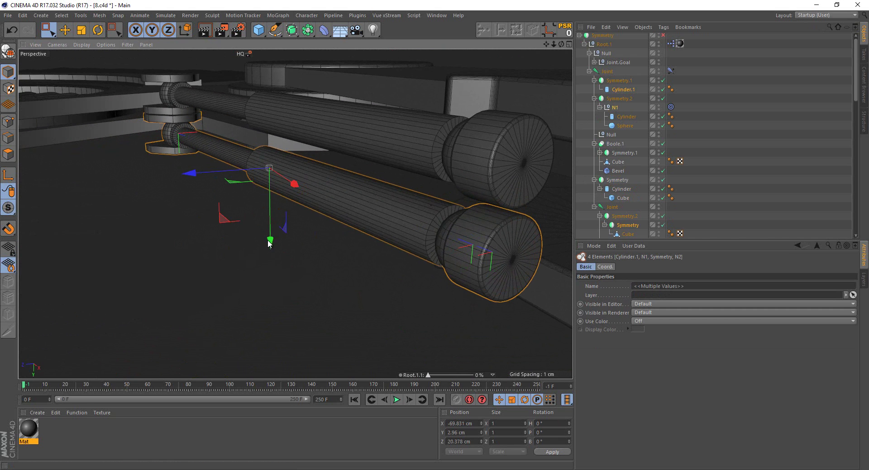
{"action": "left_click_drag", "start_coordinate": [270, 245], "coordinate": [268, 243]}
{"action": "left_click_drag", "start_coordinate": [455, 213], "coordinate": [505, 152], "text": "alt"}
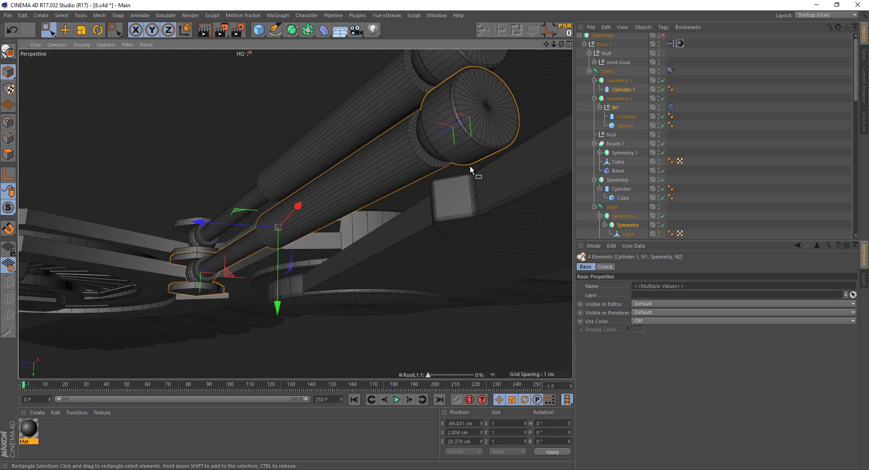
{"action": "scroll", "coordinate": [517, 134], "scroll_direction": "down", "scroll_amount": 5}
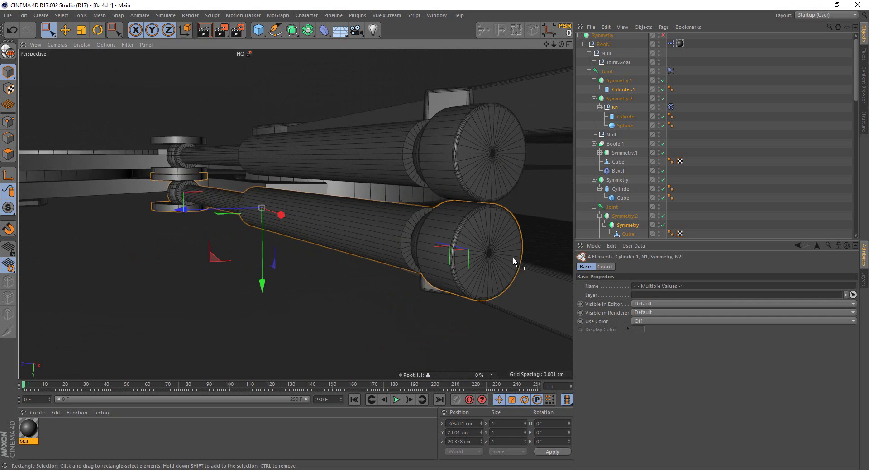
{"action": "mouse_move", "coordinate": [512, 257]}
{"action": "left_mouse_down", "text": "alt"}
{"action": "mouse_move", "coordinate": [433, 228]}
{"action": "mouse_move", "coordinate": [340, 257]}
{"action": "left_mouse_up", "text": "alt"}
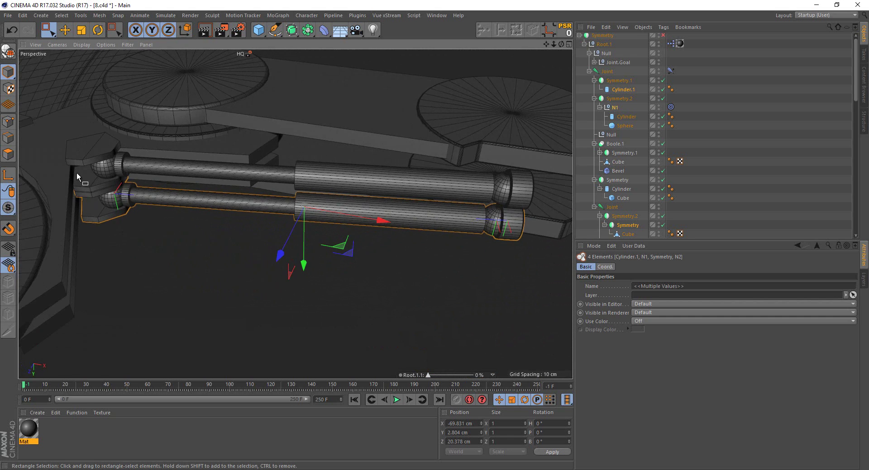
{"action": "scroll", "coordinate": [75, 173], "scroll_direction": "up", "scroll_amount": 5}
{"action": "scroll", "coordinate": [73, 173], "scroll_direction": "up", "scroll_amount": 3}
{"action": "left_click", "coordinate": [624, 234]}
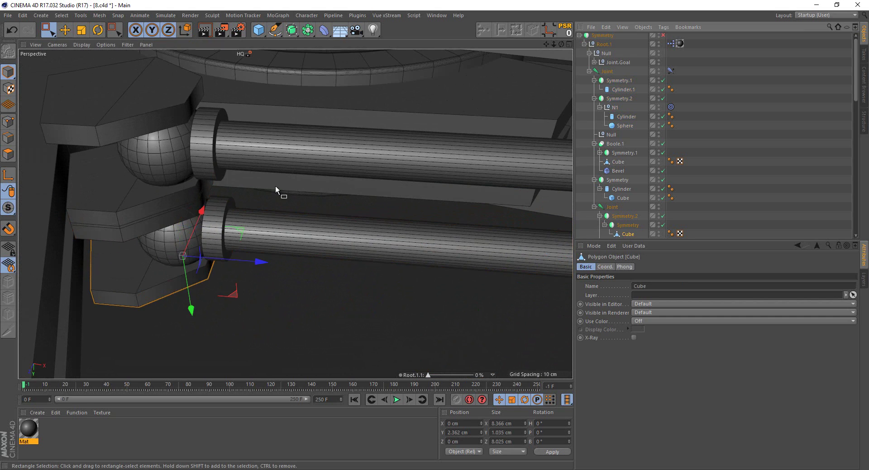
{"action": "key", "text": "ctrl+z"}
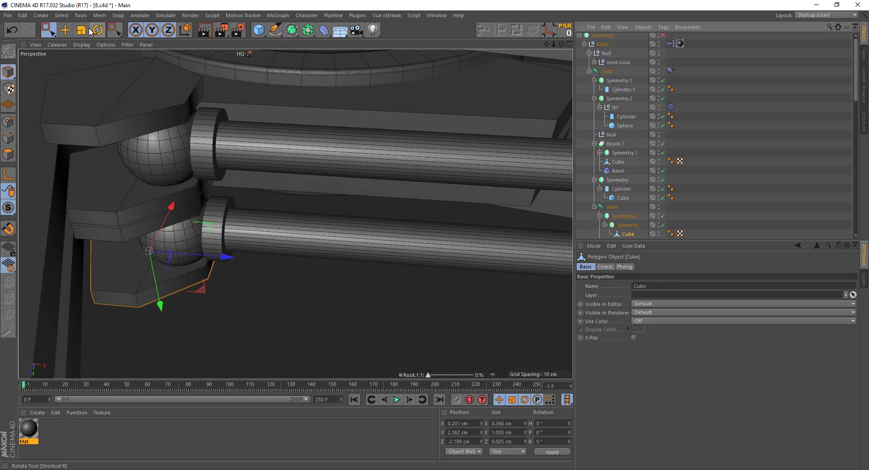
{"action": "left_click", "coordinate": [82, 29]}
{"action": "left_click_drag", "start_coordinate": [151, 197], "coordinate": [150, 262], "text": "alt"}
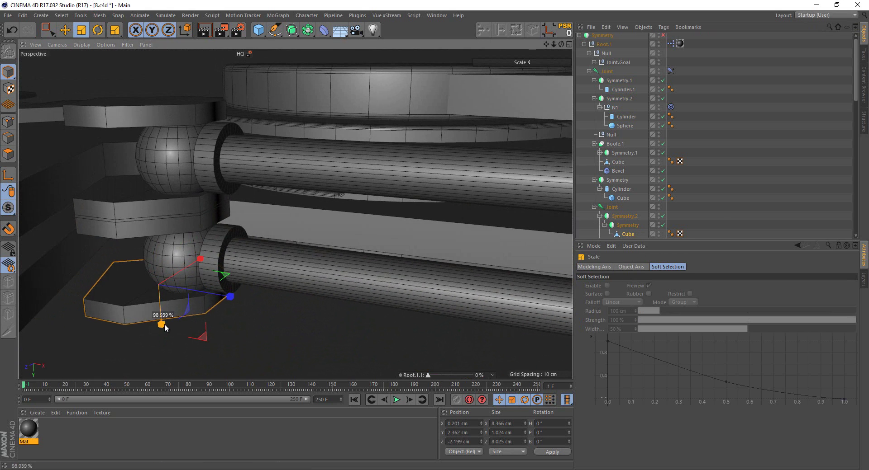
{"action": "left_click_drag", "start_coordinate": [165, 325], "coordinate": [175, 317]}
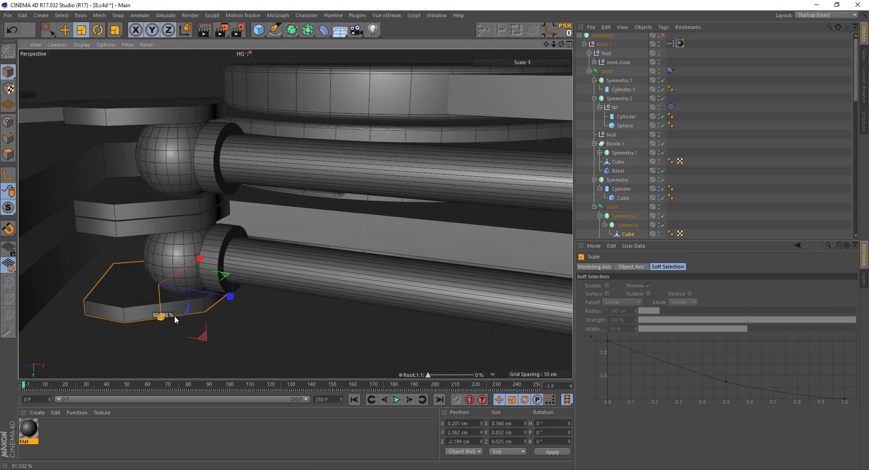
{"action": "mouse_move", "coordinate": [208, 280]}
{"action": "left_mouse_down", "text": "alt"}
{"action": "mouse_move", "coordinate": [208, 262]}
{"action": "mouse_move", "coordinate": [213, 298]}
{"action": "mouse_move", "coordinate": [254, 267]}
{"action": "mouse_move", "coordinate": [168, 177]}
{"action": "mouse_move", "coordinate": [242, 224]}
{"action": "left_mouse_up", "text": "alt"}
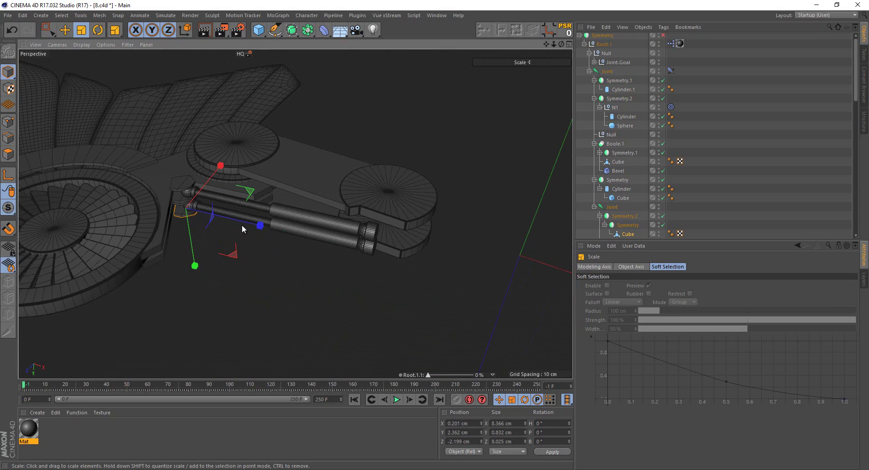
{"action": "scroll", "coordinate": [305, 192], "scroll_direction": "up", "scroll_amount": 3}
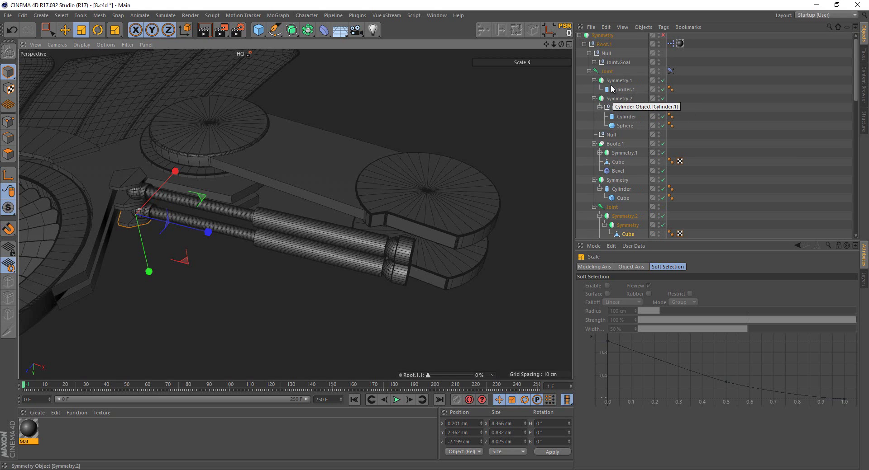
{"action": "left_click", "coordinate": [617, 112]}
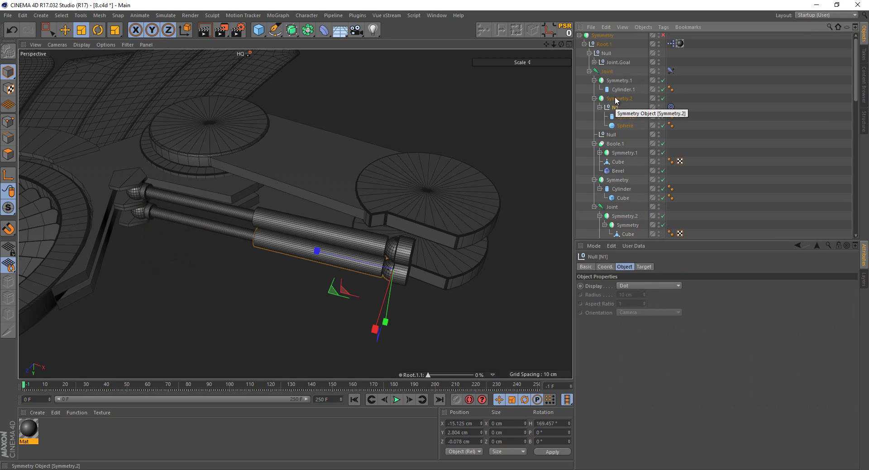
{"action": "left_click", "coordinate": [619, 99]}
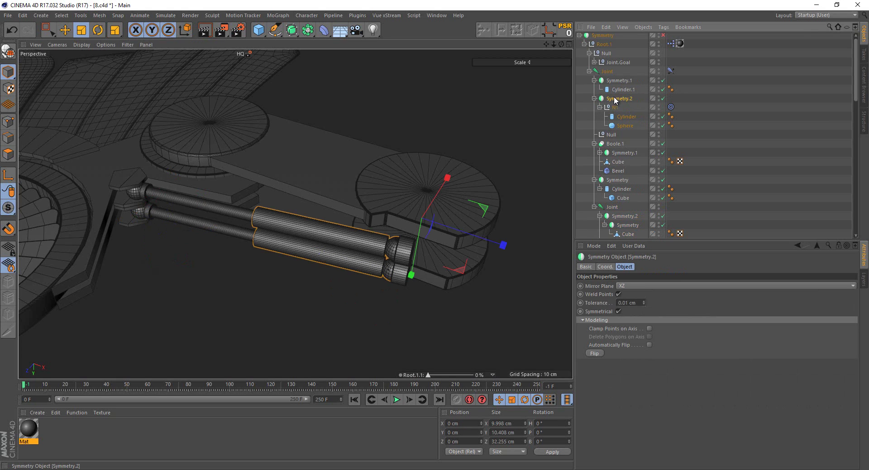
Add a cube under the Joint, reset its PSR, and scale it to 36.6 cm
{"action": "left_click", "coordinate": [261, 33]}
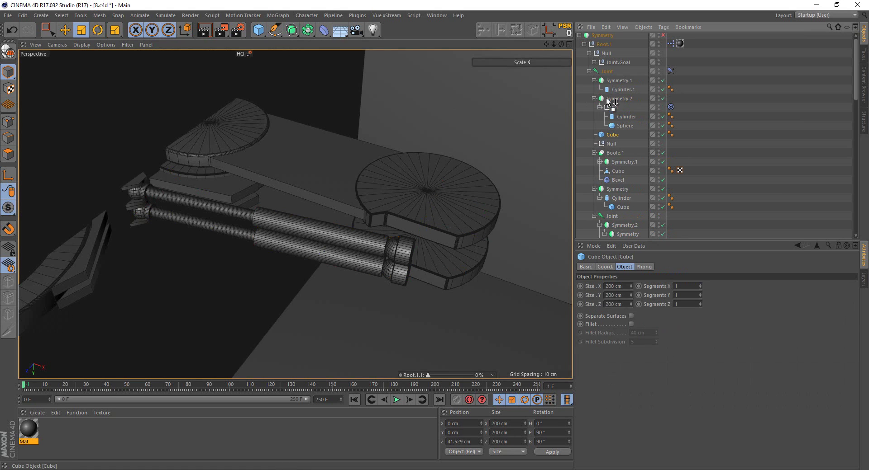
{"action": "left_click_drag", "start_coordinate": [609, 79], "coordinate": [609, 79]}
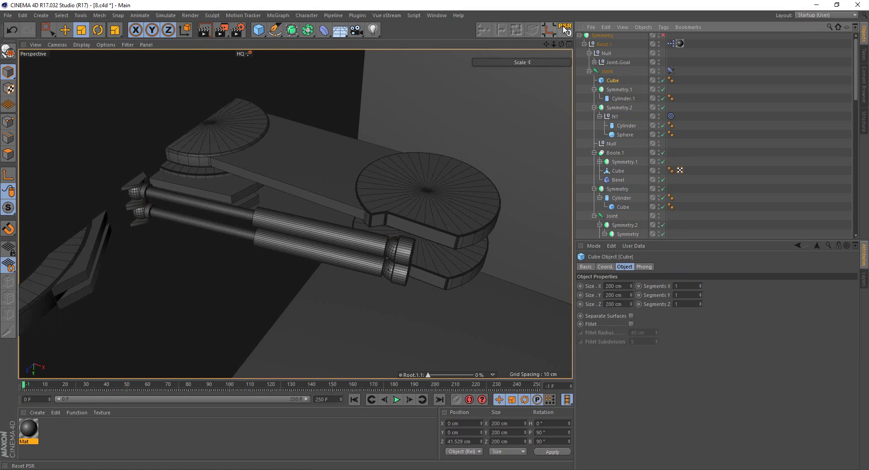
{"action": "left_click", "coordinate": [564, 31]}
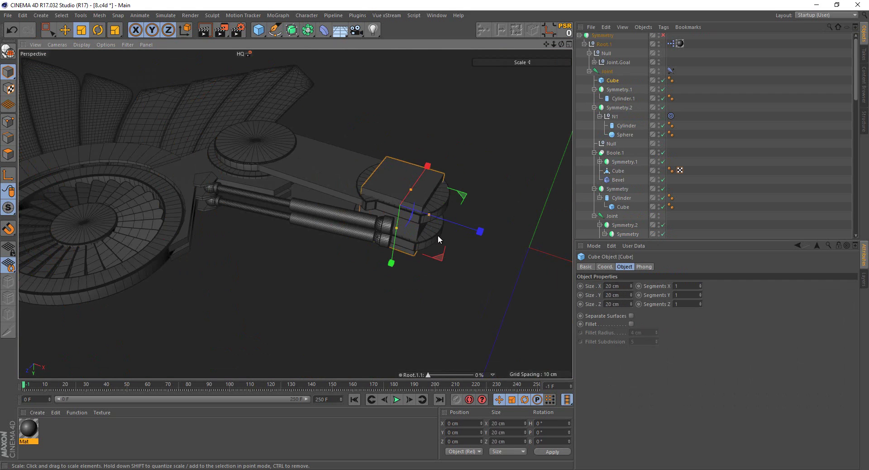
{"action": "left_click_drag", "start_coordinate": [438, 236], "coordinate": [471, 235]}
Make the cube editable and align it to N1's position and rotation, keeping it under the Joint
{"action": "left_click", "coordinate": [8, 155]}
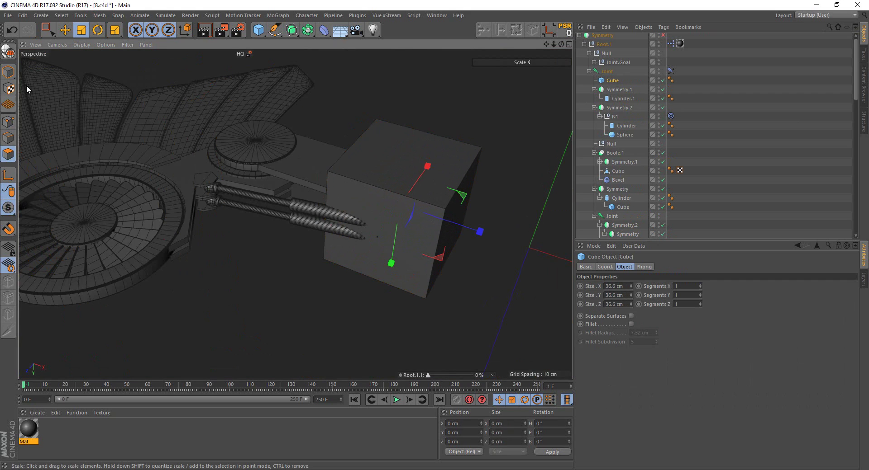
{"action": "left_click", "coordinate": [8, 51]}
{"action": "left_click", "coordinate": [71, 30]}
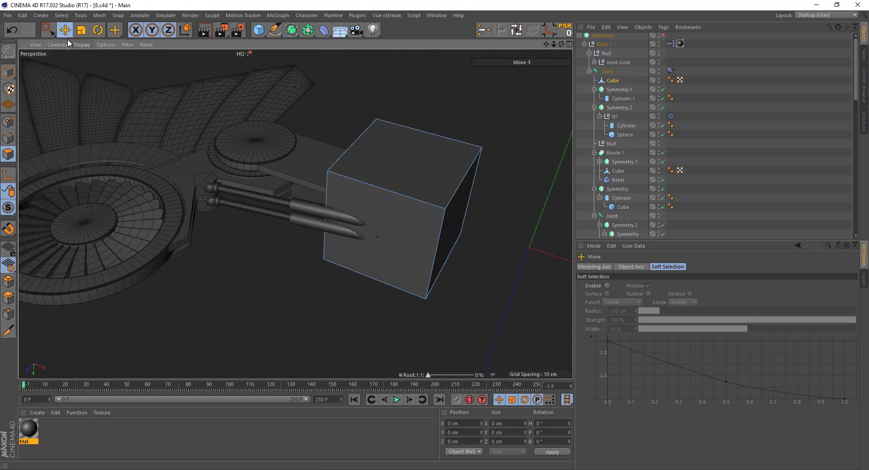
{"action": "left_click", "coordinate": [388, 216]}
{"action": "right_click", "coordinate": [388, 215]}
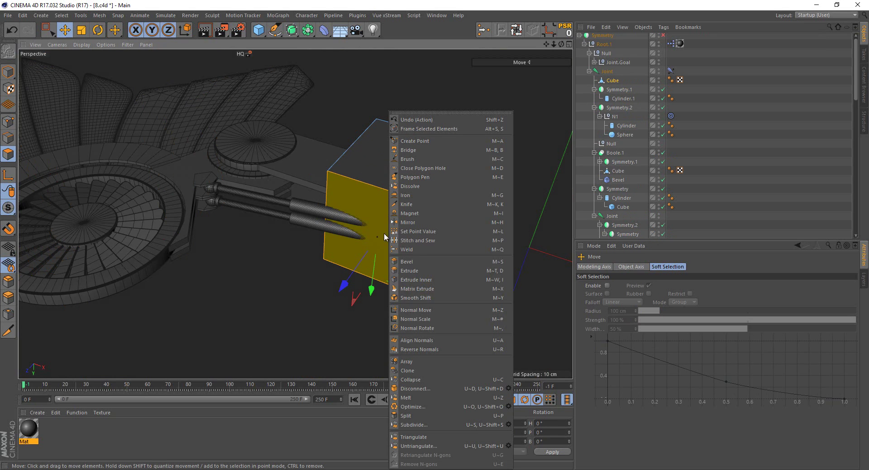
{"action": "left_click", "coordinate": [347, 325]}
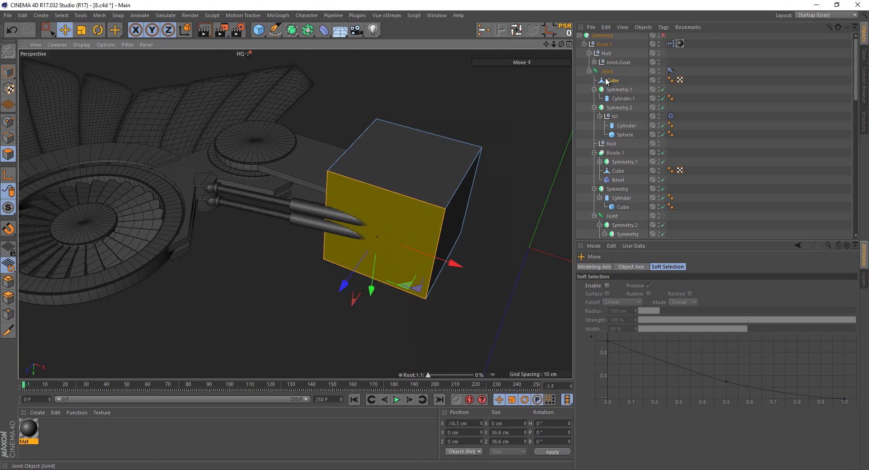
{"action": "left_click_drag", "start_coordinate": [607, 81], "coordinate": [608, 83]}
{"action": "left_click_drag", "start_coordinate": [613, 120], "coordinate": [613, 118]}
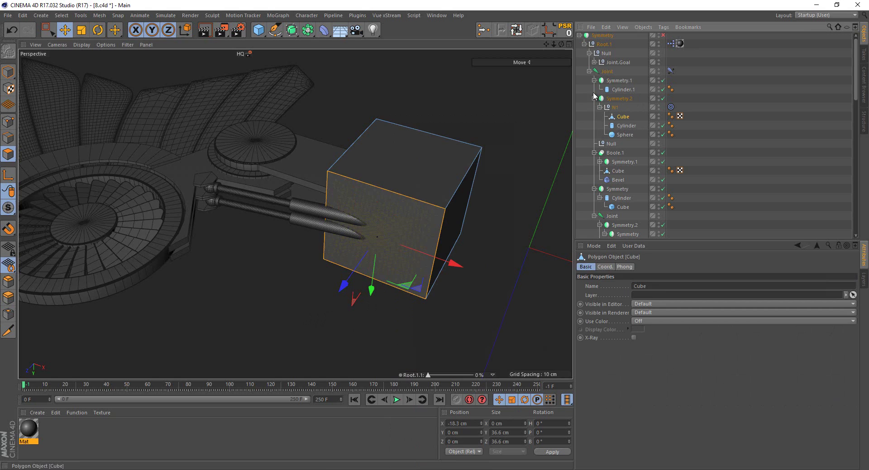
{"action": "left_click", "coordinate": [563, 34]}
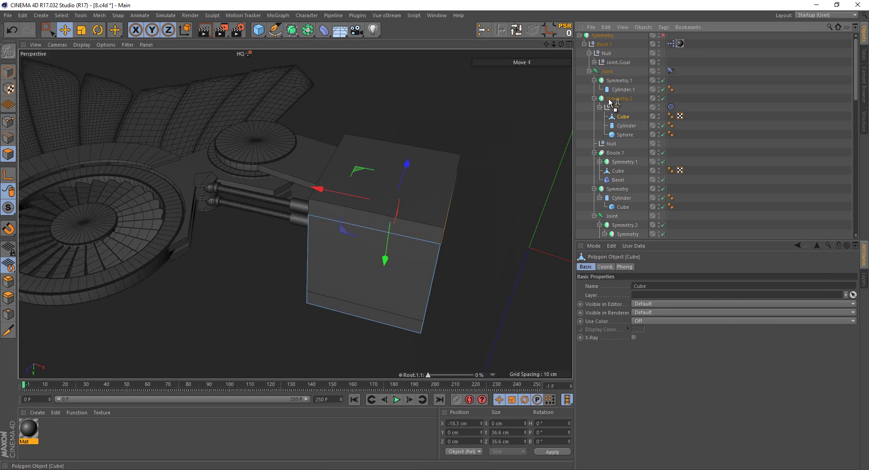
{"action": "left_click_drag", "start_coordinate": [610, 81], "coordinate": [611, 81]}
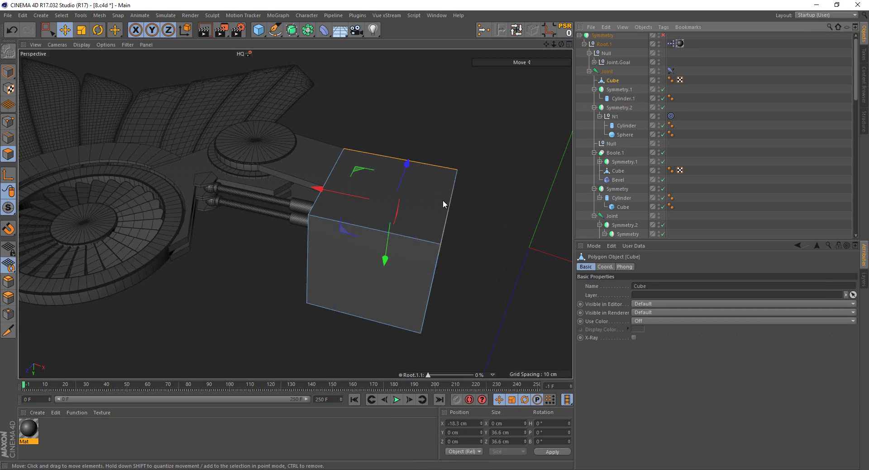
Split off the cube's front face, delete the original cube, and squash the face into a narrow strip
{"action": "left_click", "coordinate": [411, 272]}
{"action": "right_click", "coordinate": [412, 271]}
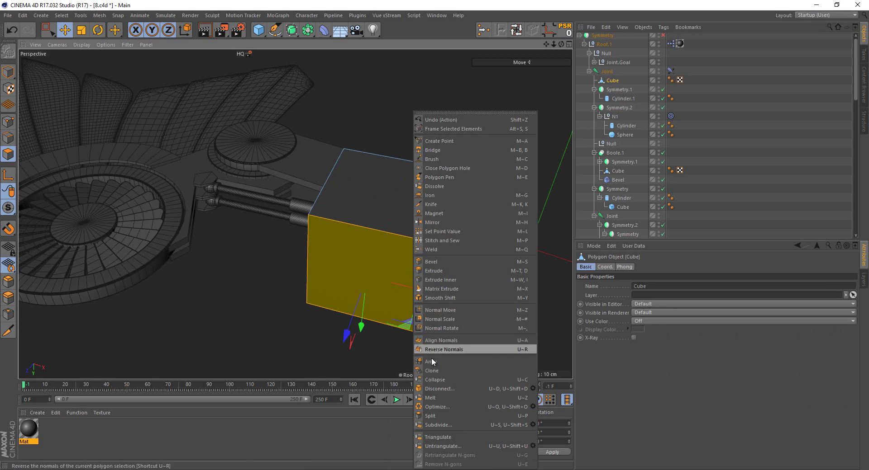
{"action": "left_click", "coordinate": [439, 412]}
{"action": "key", "text": "Delete"}
{"action": "left_click", "coordinate": [613, 82]}
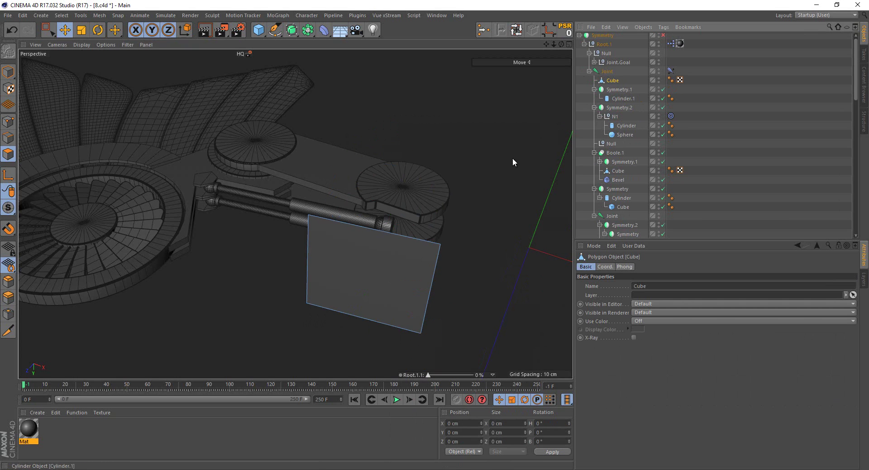
{"action": "left_click", "coordinate": [403, 251]}
{"action": "left_click", "coordinate": [82, 31]}
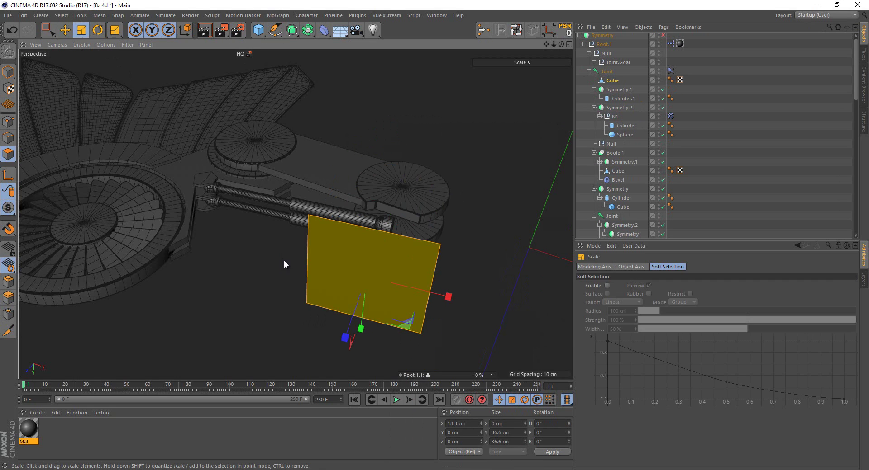
{"action": "mouse_move", "coordinate": [362, 331]}
{"action": "left_mouse_down"}
{"action": "mouse_move", "coordinate": [382, 289]}
{"action": "mouse_move", "coordinate": [395, 312]}
{"action": "mouse_move", "coordinate": [375, 316]}
{"action": "mouse_move", "coordinate": [330, 264]}
{"action": "mouse_move", "coordinate": [322, 140]}
{"action": "left_mouse_up"}
Set the flat panel's Y position to 0 cm and slide it along the piston cylinders
{"action": "key", "text": "space"}
{"action": "scroll", "coordinate": [339, 190], "scroll_direction": "up", "scroll_amount": 2}
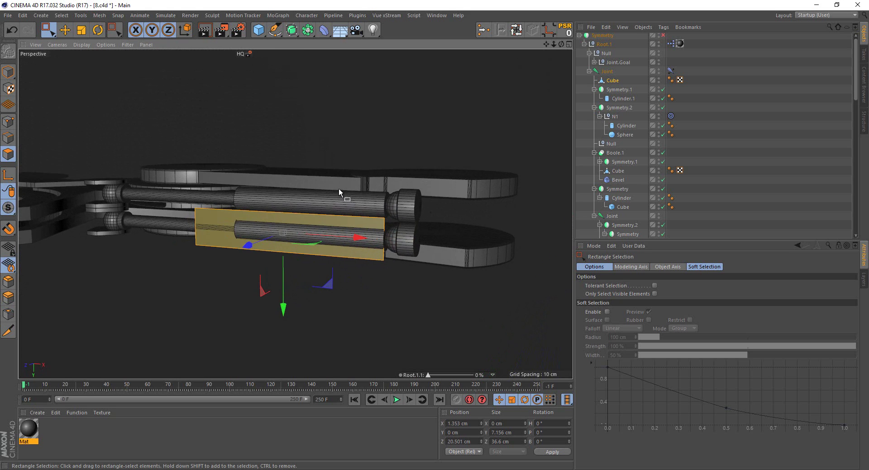
{"action": "left_click", "coordinate": [612, 80]}
{"action": "left_click", "coordinate": [607, 74]}
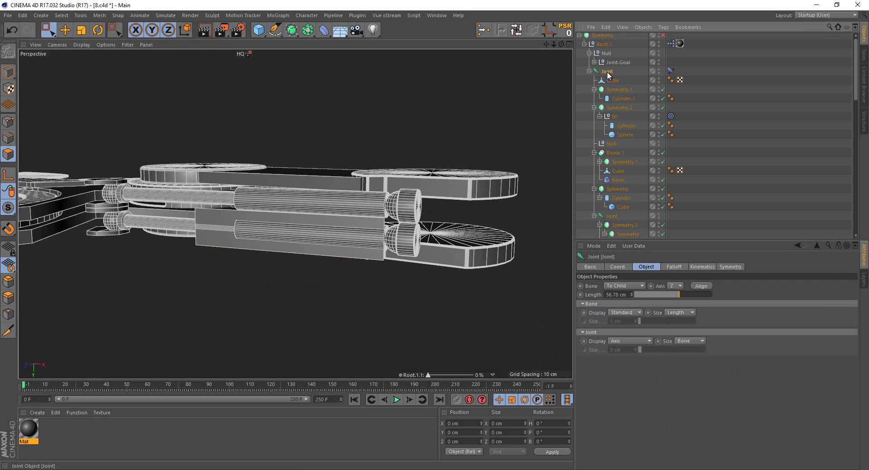
{"action": "left_click", "coordinate": [612, 81]}
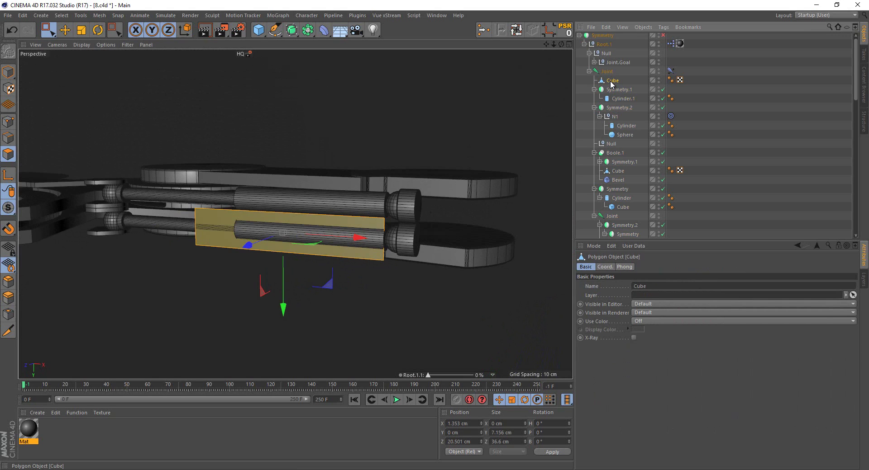
{"action": "left_click", "coordinate": [609, 267]}
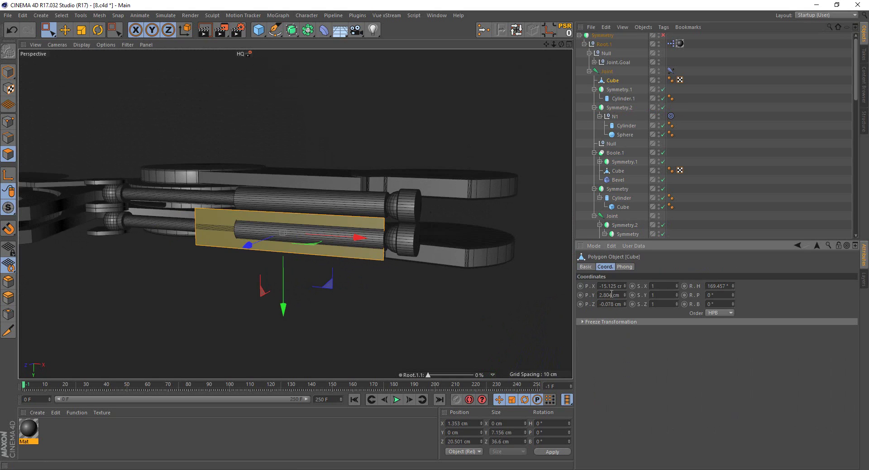
{"action": "type", "text": "0"}
{"action": "key", "text": "Return"}
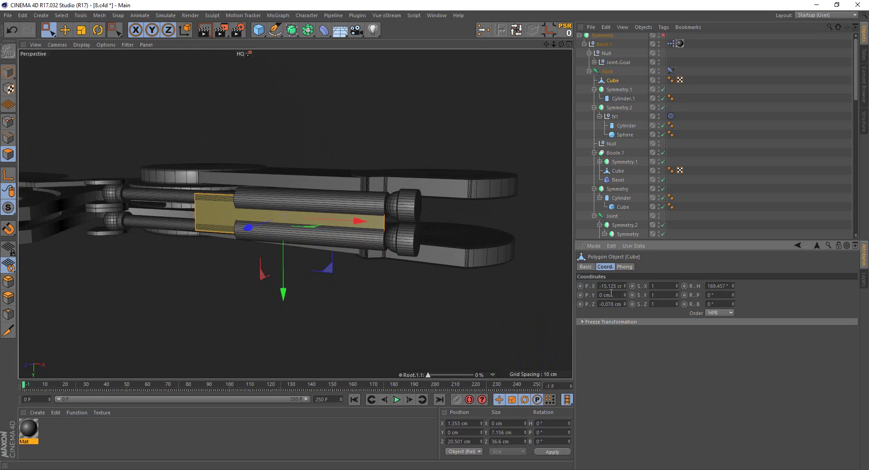
{"action": "scroll", "coordinate": [355, 223], "scroll_direction": "up", "scroll_amount": 2}
{"action": "left_click_drag", "start_coordinate": [333, 220], "coordinate": [300, 248], "text": "alt"}
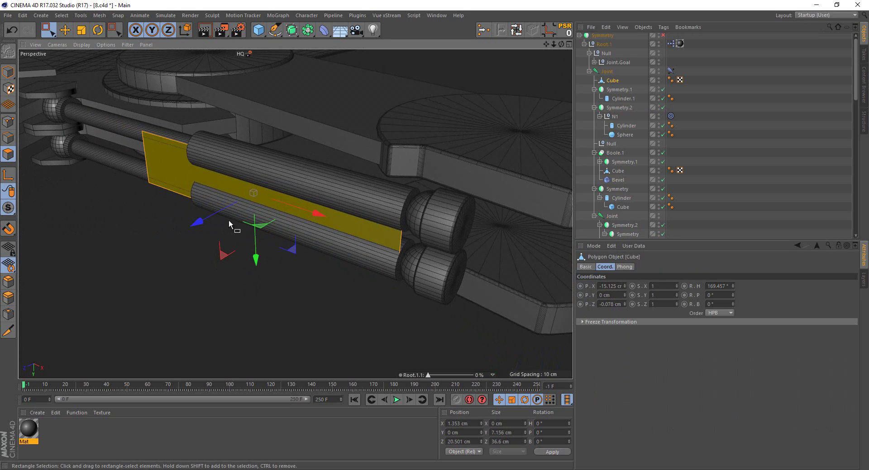
{"action": "left_click_drag", "start_coordinate": [215, 216], "coordinate": [141, 181]}
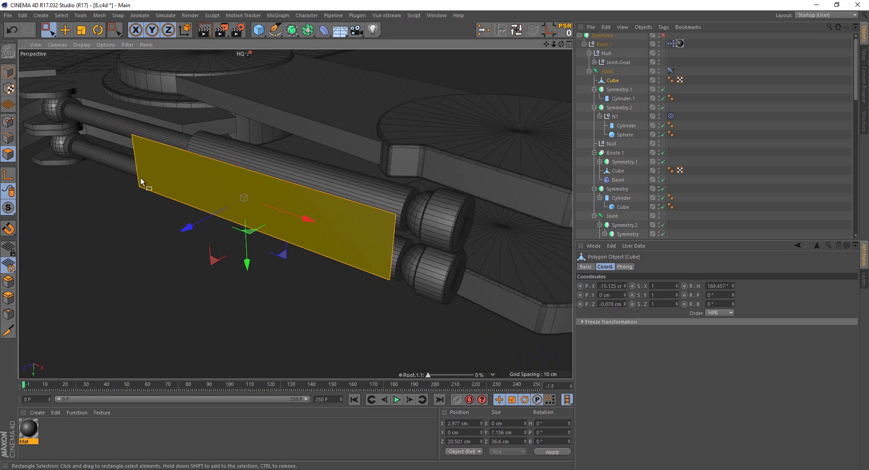
Select the panel's top and bottom edges with brush-style selection
{"action": "left_click", "coordinate": [9, 121]}
{"action": "mouse_move", "coordinate": [59, 105]}
{"action": "left_mouse_down"}
{"action": "mouse_move", "coordinate": [149, 199]}
{"action": "mouse_move", "coordinate": [112, 167]}
{"action": "mouse_move", "coordinate": [175, 175]}
{"action": "left_mouse_up"}
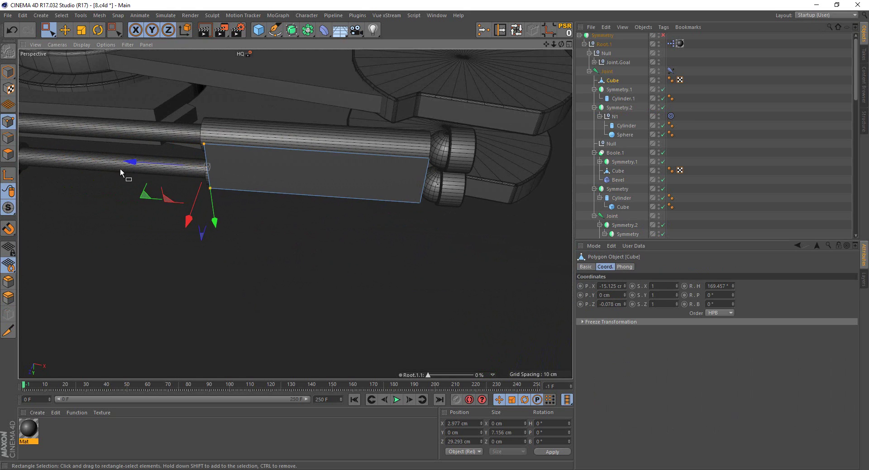
{"action": "left_click_drag", "start_coordinate": [291, 131], "coordinate": [267, 119], "text": "alt"}
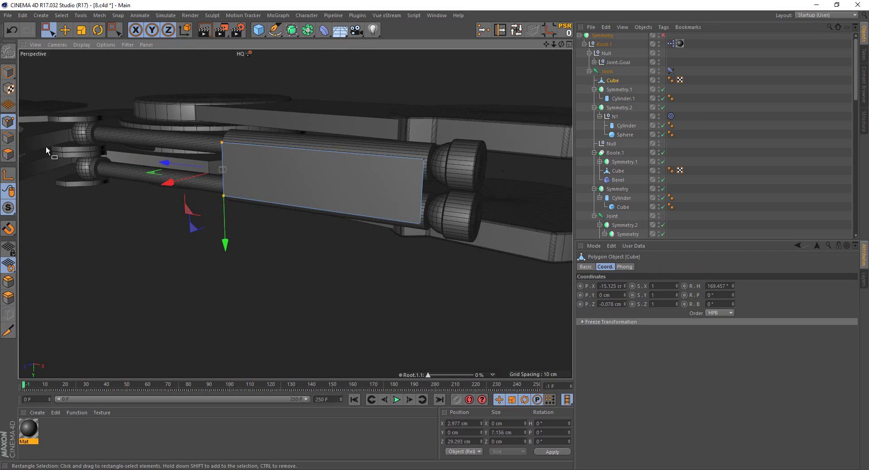
{"action": "left_click", "coordinate": [6, 142]}
{"action": "left_click", "coordinate": [49, 30]}
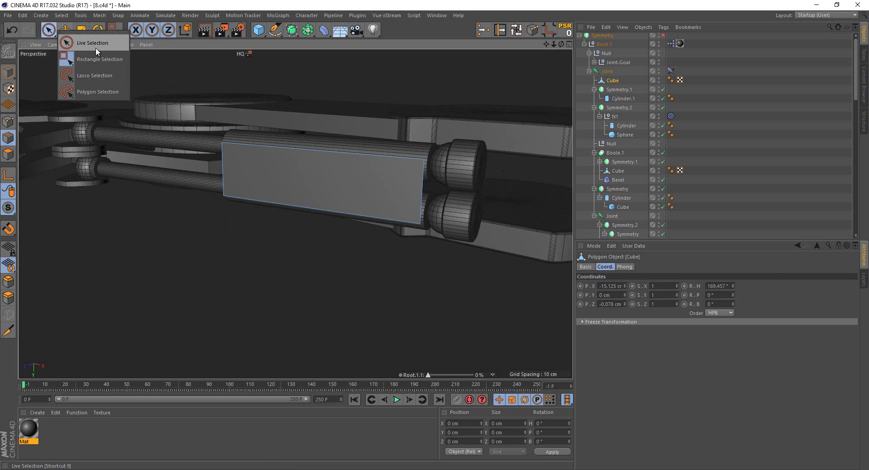
{"action": "left_click", "coordinate": [96, 45]}
{"action": "left_click", "coordinate": [316, 150]}
{"action": "left_click", "coordinate": [335, 212], "text": "shift"}
{"action": "mouse_move", "coordinate": [334, 212]}
{"action": "left_mouse_down", "text": "alt"}
{"action": "mouse_move", "coordinate": [325, 183]}
{"action": "mouse_move", "coordinate": [249, 178]}
{"action": "mouse_move", "coordinate": [270, 181]}
{"action": "left_mouse_up", "text": "alt"}
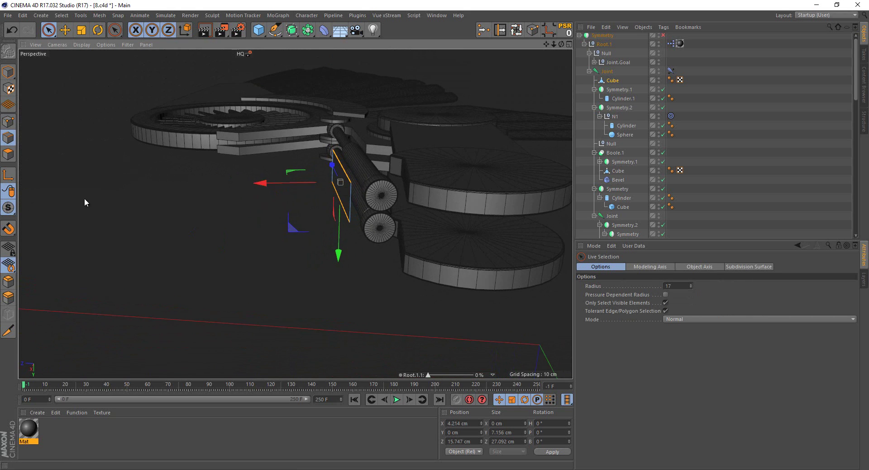
Shift the selected edges about 2.4 cm along X and stretch the panel to roughly 104% height
{"action": "left_click", "coordinate": [8, 297]}
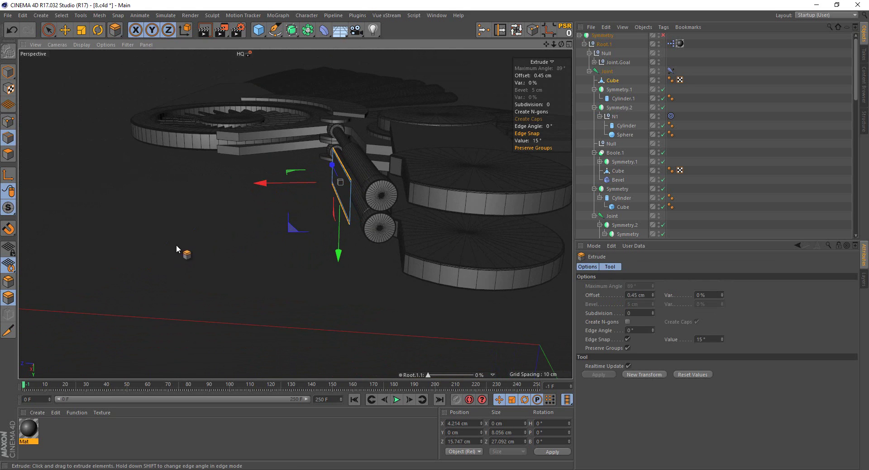
{"action": "key", "text": "space"}
{"action": "mouse_move", "coordinate": [265, 182]}
{"action": "left_mouse_down"}
{"action": "mouse_move", "coordinate": [377, 139]}
{"action": "mouse_move", "coordinate": [387, 146]}
{"action": "left_mouse_up"}
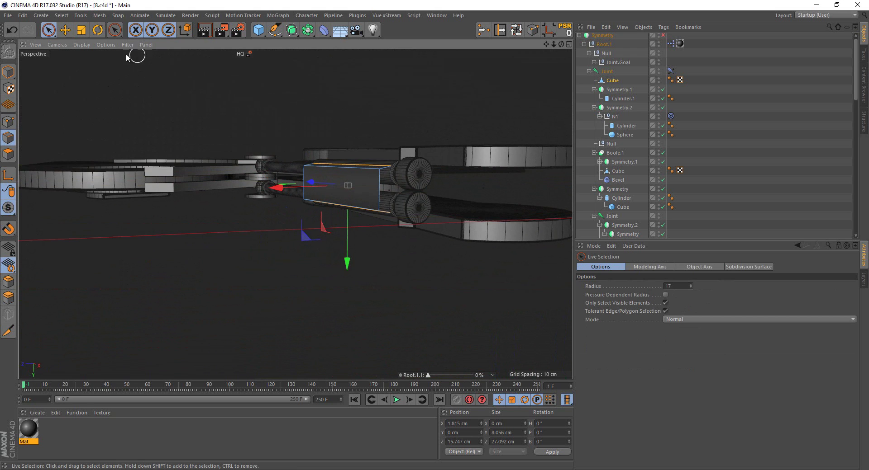
{"action": "left_click", "coordinate": [82, 30]}
{"action": "mouse_move", "coordinate": [345, 259]}
{"action": "left_mouse_down"}
{"action": "mouse_move", "coordinate": [431, 207]}
{"action": "mouse_move", "coordinate": [467, 268]}
{"action": "mouse_move", "coordinate": [465, 281]}
{"action": "left_mouse_up"}
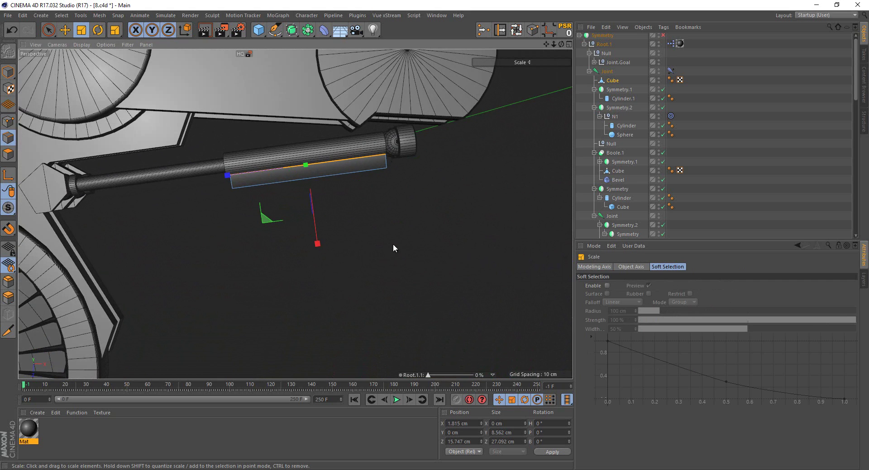
{"action": "key", "text": "space"}
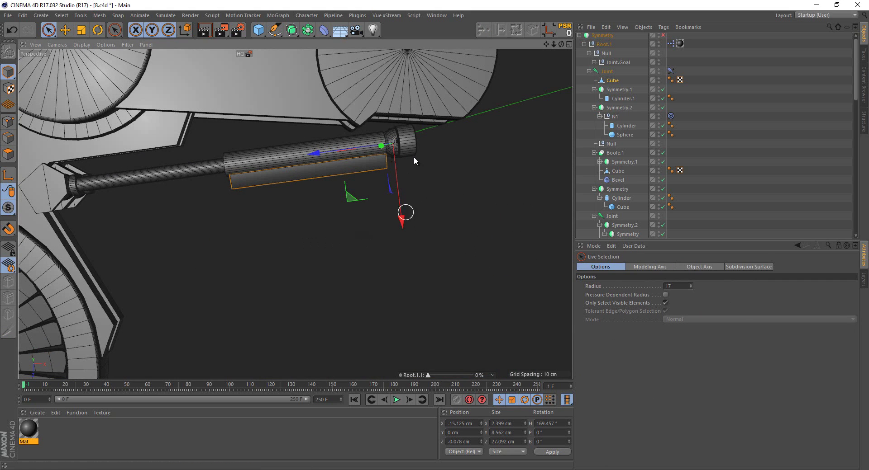
Centre the Cube's axis, nudge it on X, and parent it to N1, testing it against the 51% Root.1.1 pose
{"action": "left_click", "coordinate": [547, 32]}
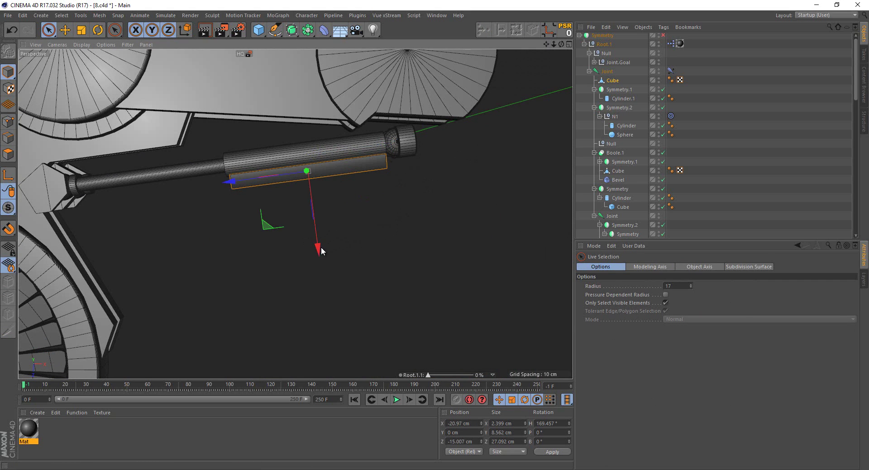
{"action": "left_click_drag", "start_coordinate": [321, 247], "coordinate": [321, 256]}
{"action": "mouse_move", "coordinate": [427, 375]}
{"action": "left_mouse_down"}
{"action": "mouse_move", "coordinate": [453, 373]}
{"action": "mouse_move", "coordinate": [414, 349]}
{"action": "left_mouse_up"}
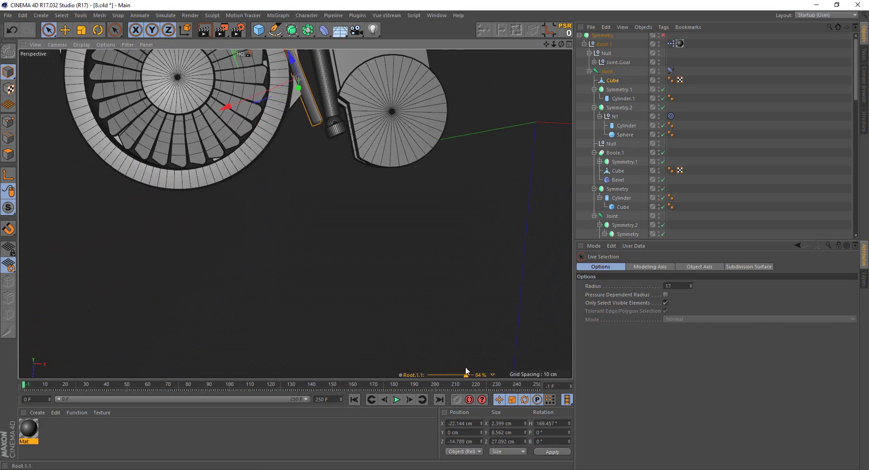
{"action": "left_click_drag", "start_coordinate": [618, 82], "coordinate": [615, 119]}
{"action": "left_click", "coordinate": [450, 228]}
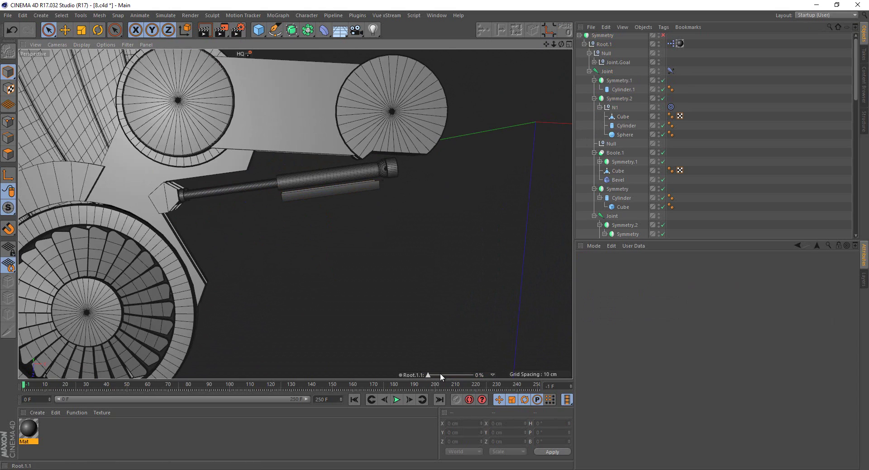
{"action": "mouse_move", "coordinate": [425, 374]}
{"action": "left_mouse_down"}
{"action": "mouse_move", "coordinate": [465, 364]}
{"action": "mouse_move", "coordinate": [459, 384]}
{"action": "left_mouse_up"}
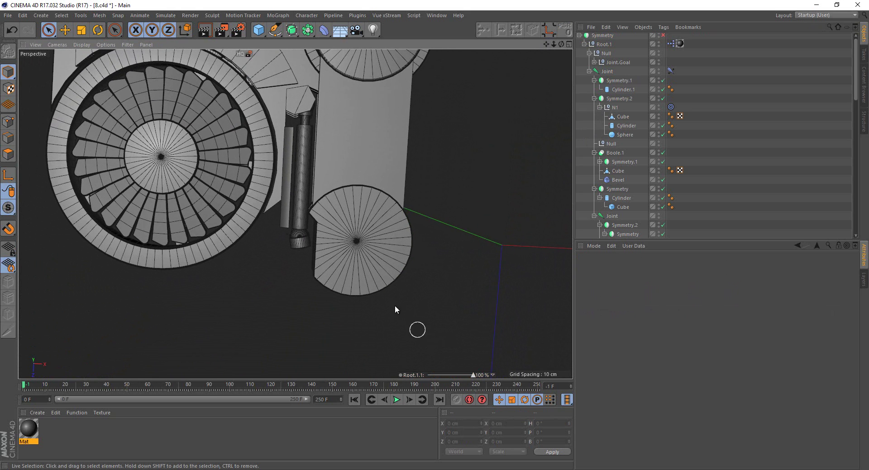
In a maximised top view, shift the Cube under N1 slightly along X
{"action": "middle_click", "coordinate": [481, 161]}
{"action": "middle_click", "coordinate": [481, 161]}
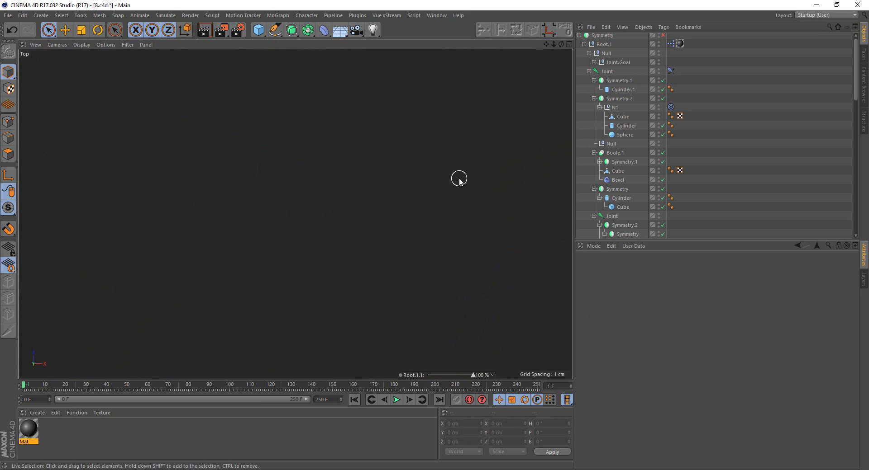
{"action": "scroll", "coordinate": [460, 183], "scroll_direction": "down", "scroll_amount": 2}
{"action": "scroll", "coordinate": [368, 208], "scroll_direction": "down", "scroll_amount": 2}
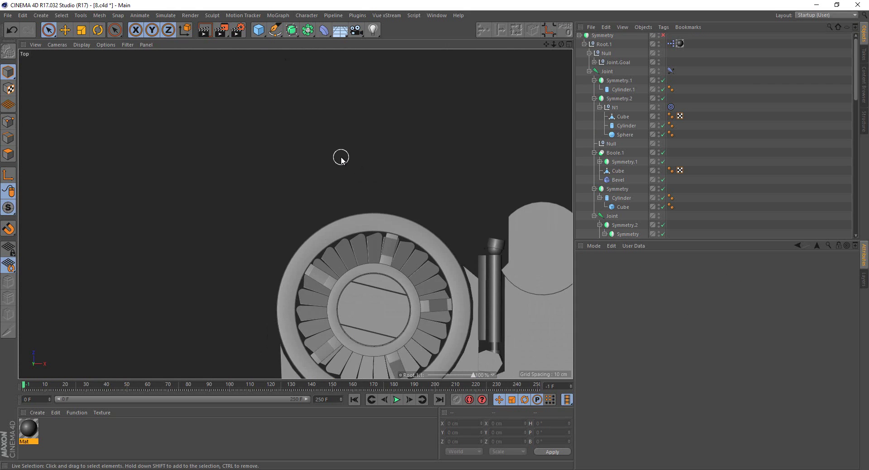
{"action": "scroll", "coordinate": [341, 157], "scroll_direction": "down", "scroll_amount": 1}
{"action": "scroll", "coordinate": [316, 169], "scroll_direction": "up", "scroll_amount": 1}
{"action": "scroll", "coordinate": [422, 254], "scroll_direction": "up", "scroll_amount": 2}
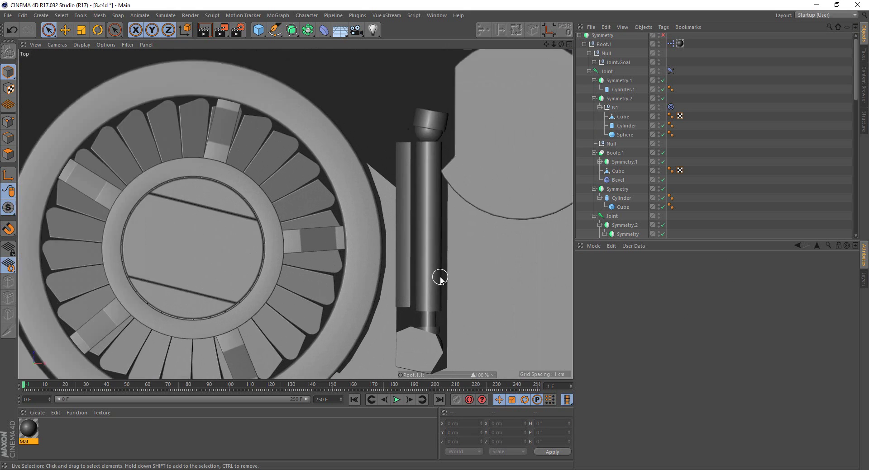
{"action": "scroll", "coordinate": [442, 280], "scroll_direction": "up", "scroll_amount": 2}
{"action": "left_click", "coordinate": [65, 30]}
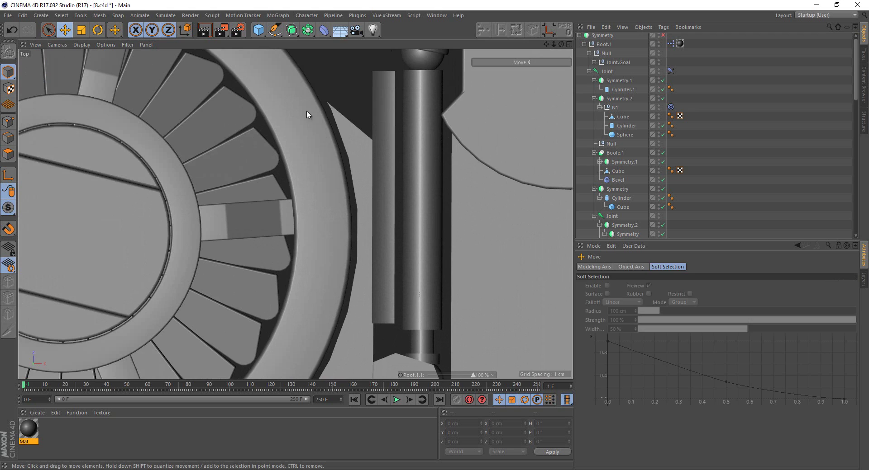
{"action": "left_click", "coordinate": [384, 168]}
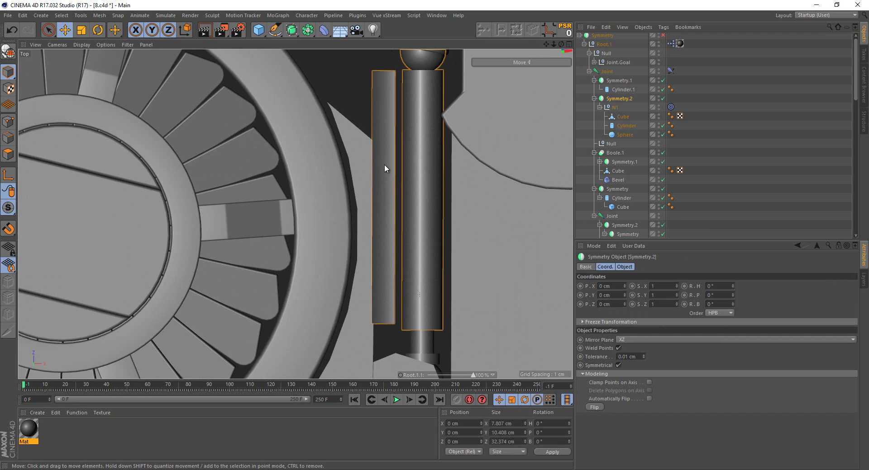
{"action": "left_click", "coordinate": [617, 117]}
{"action": "left_click_drag", "start_coordinate": [352, 197], "coordinate": [361, 204]}
Slide the corner points of both Cube.1 cutters about 0.34 cm left
{"action": "left_click", "coordinate": [615, 172]}
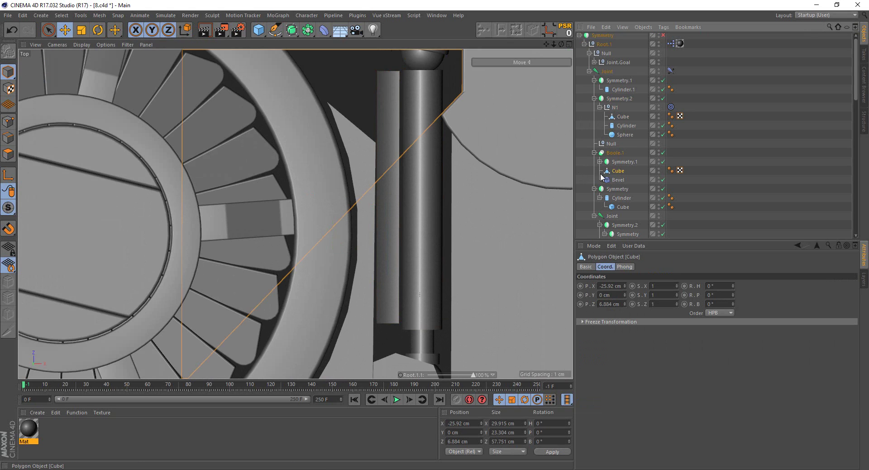
{"action": "left_click", "coordinate": [365, 142]}
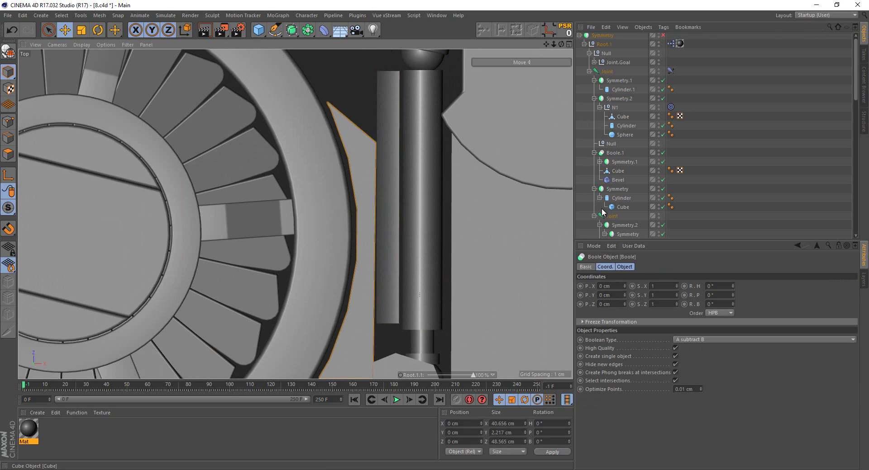
{"action": "scroll", "coordinate": [622, 200], "scroll_direction": "down", "scroll_amount": 5}
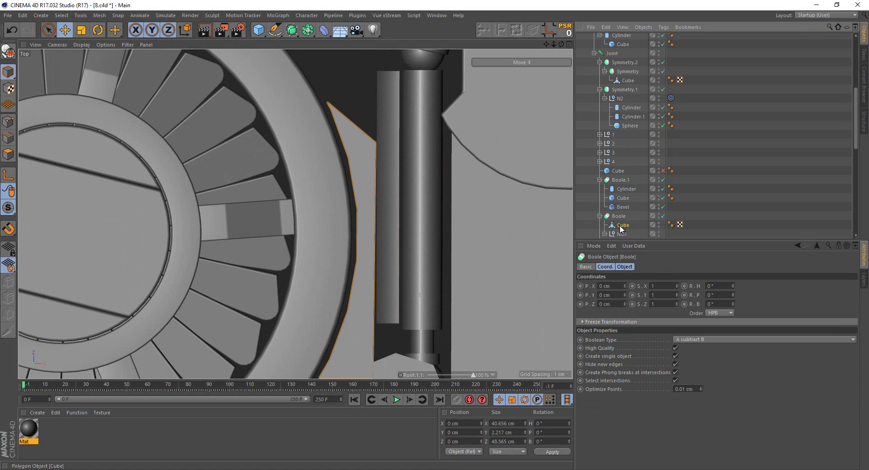
{"action": "left_click", "coordinate": [621, 228]}
{"action": "scroll", "coordinate": [620, 230], "scroll_direction": "down", "scroll_amount": 3}
{"action": "left_click", "coordinate": [628, 189]}
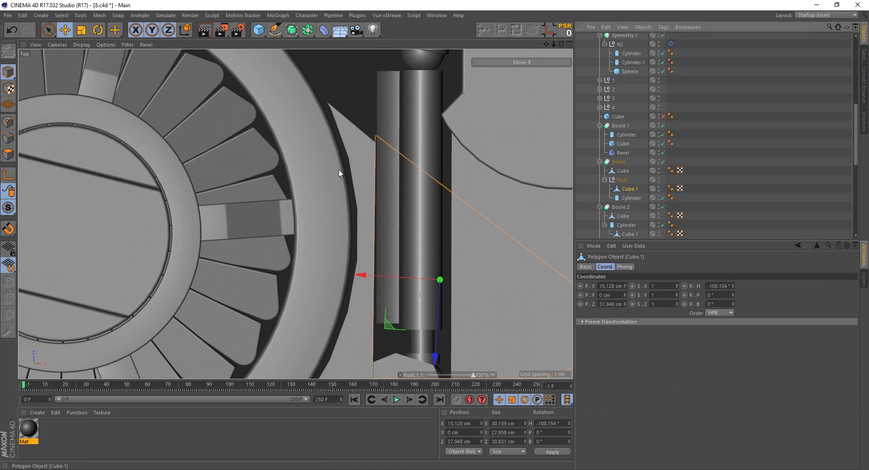
{"action": "left_click", "coordinate": [8, 122]}
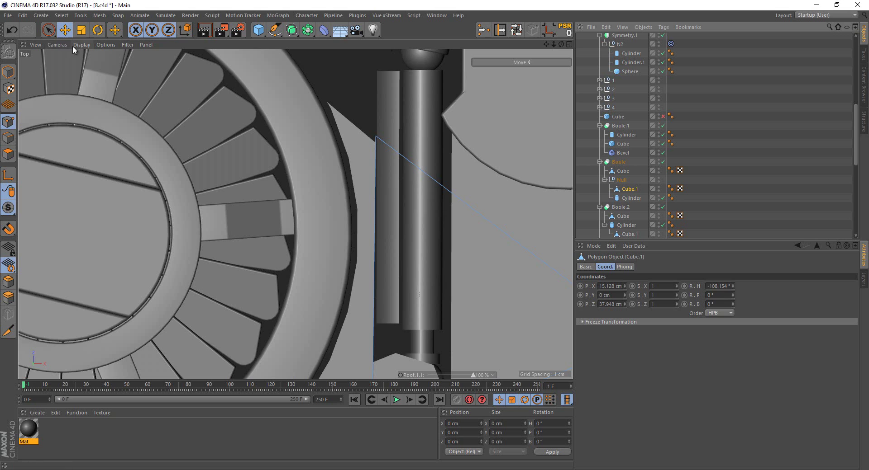
{"action": "left_click_drag", "start_coordinate": [48, 30], "coordinate": [82, 48]}
{"action": "left_click_drag", "start_coordinate": [313, 103], "coordinate": [403, 167]}
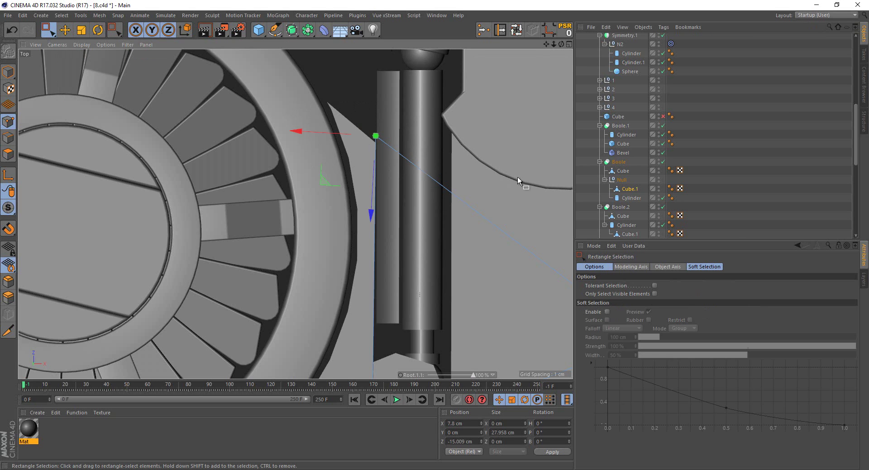
{"action": "left_click", "coordinate": [628, 235], "text": "ctrl"}
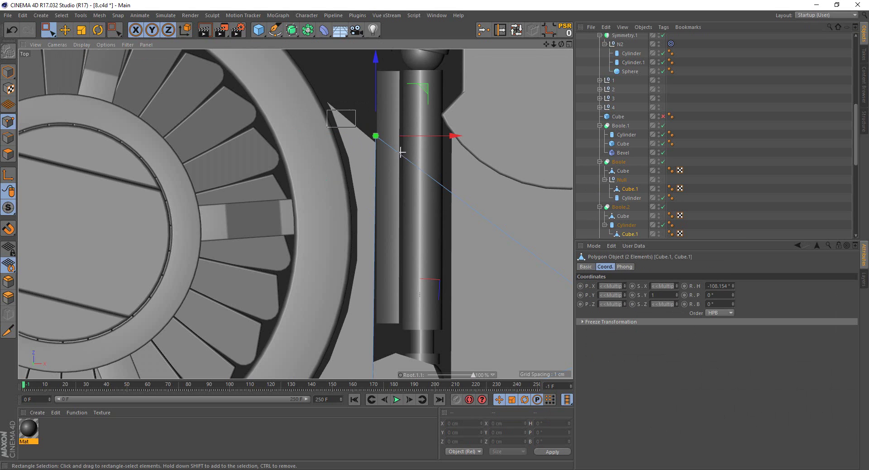
{"action": "left_click_drag", "start_coordinate": [441, 140], "coordinate": [438, 138]}
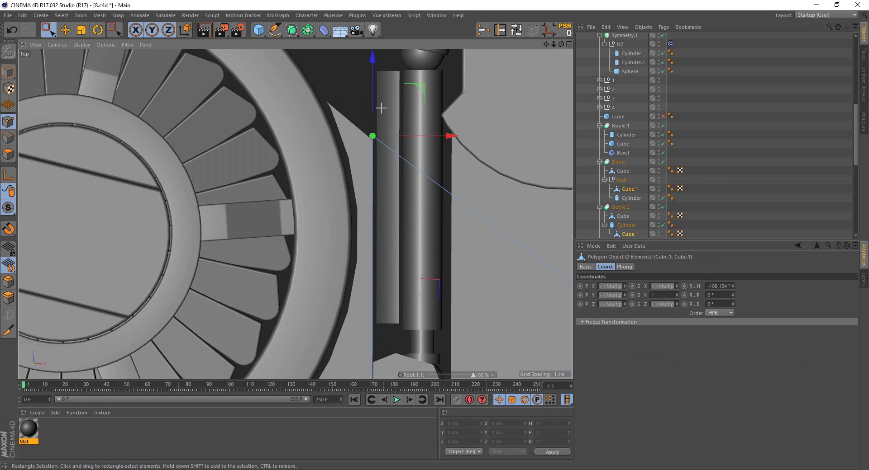
Nudge the Cube under N1 0.145 cm along X
{"action": "left_click", "coordinate": [8, 72]}
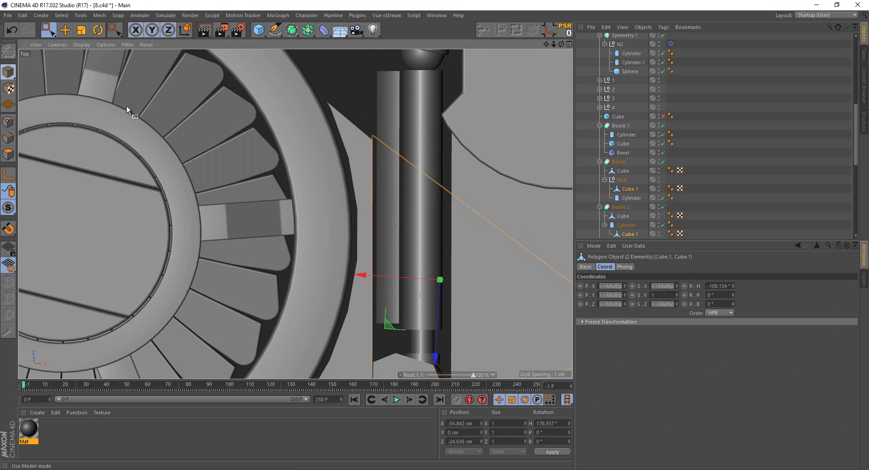
{"action": "scroll", "coordinate": [623, 112], "scroll_direction": "up", "scroll_amount": 5}
{"action": "left_click", "coordinate": [621, 116]}
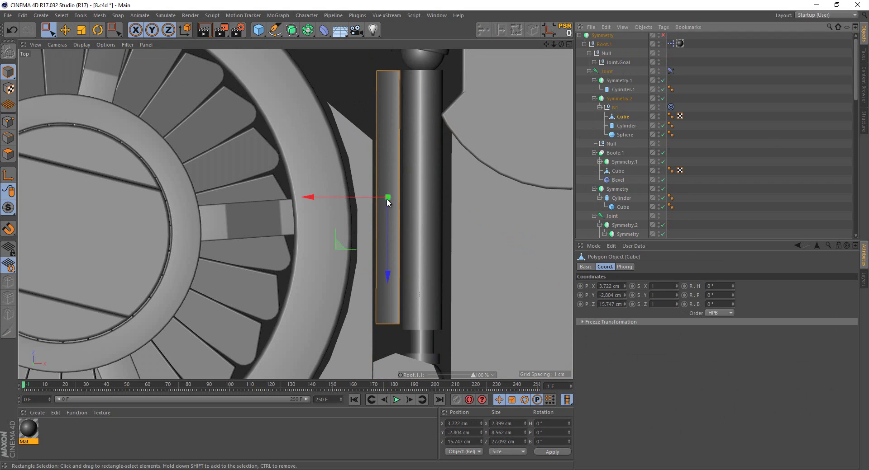
{"action": "left_click_drag", "start_coordinate": [367, 201], "coordinate": [366, 203]}
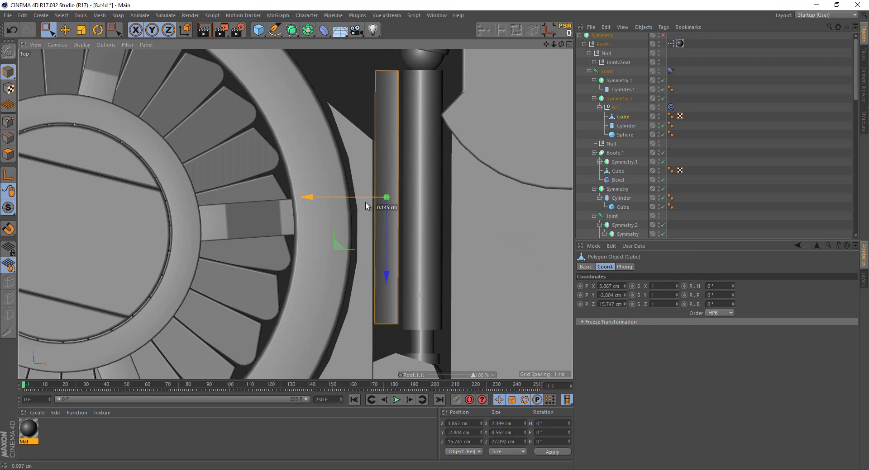
{"action": "scroll", "coordinate": [395, 181], "scroll_direction": "down", "scroll_amount": 3}
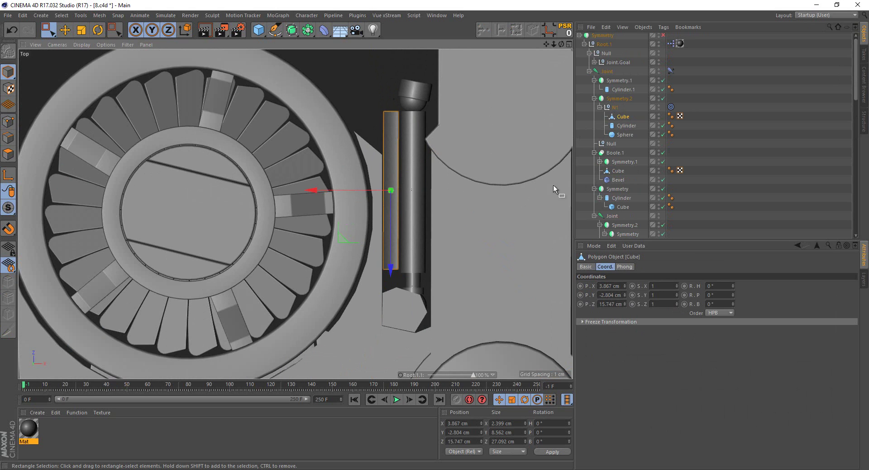
Switch to perspective, set the Root.1.1 pose to 0%, and select the piston cylinder assembly
{"action": "scroll", "coordinate": [619, 205], "scroll_direction": "down", "scroll_amount": 3}
{"action": "scroll", "coordinate": [623, 193], "scroll_direction": "down", "scroll_amount": 3}
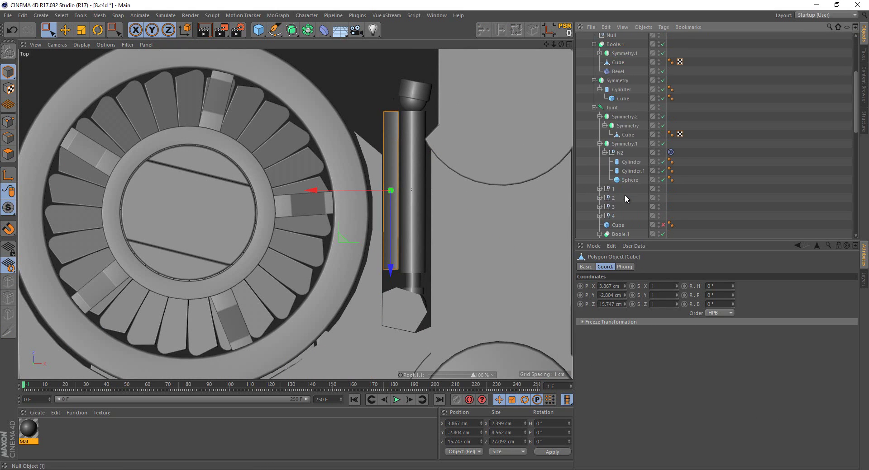
{"action": "scroll", "coordinate": [624, 195], "scroll_direction": "down", "scroll_amount": 3}
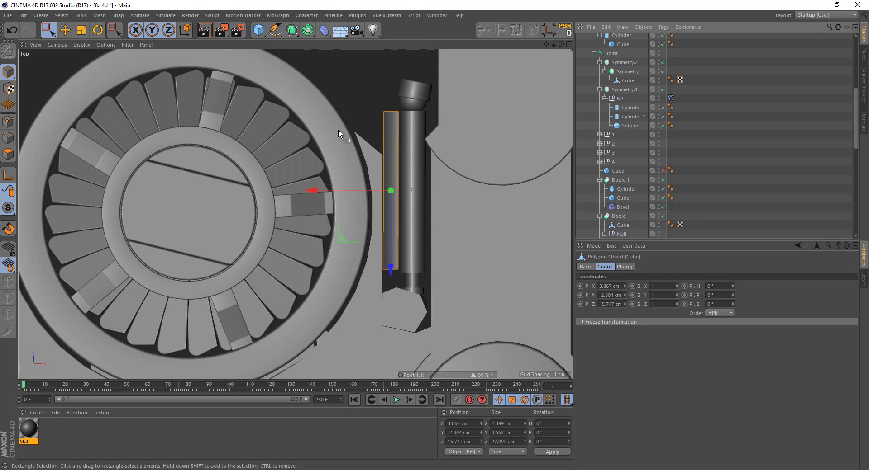
{"action": "key", "text": "F1"}
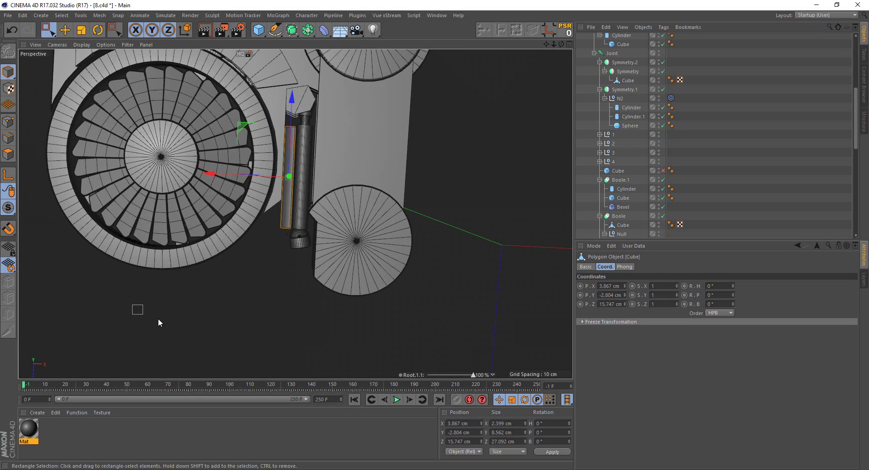
{"action": "left_click", "coordinate": [159, 318]}
{"action": "mouse_move", "coordinate": [294, 255]}
{"action": "left_mouse_down", "text": "alt"}
{"action": "mouse_move", "coordinate": [338, 203]}
{"action": "mouse_move", "coordinate": [411, 288]}
{"action": "left_mouse_up", "text": "alt"}
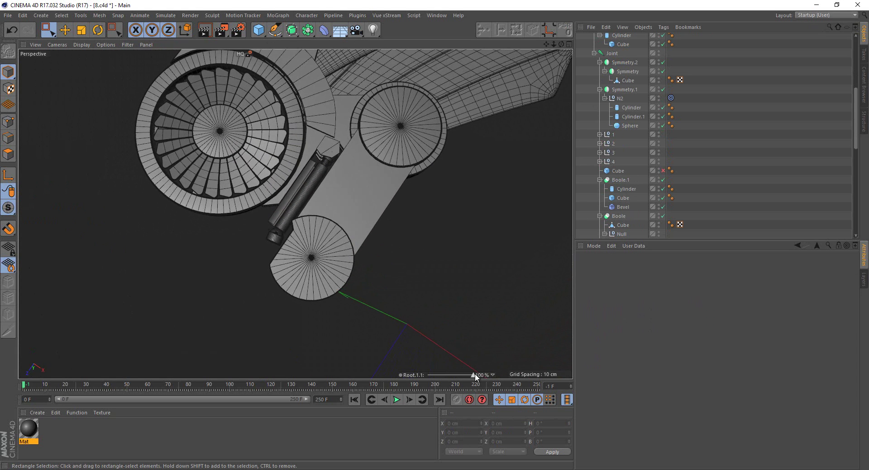
{"action": "left_click_drag", "start_coordinate": [474, 375], "coordinate": [417, 388]}
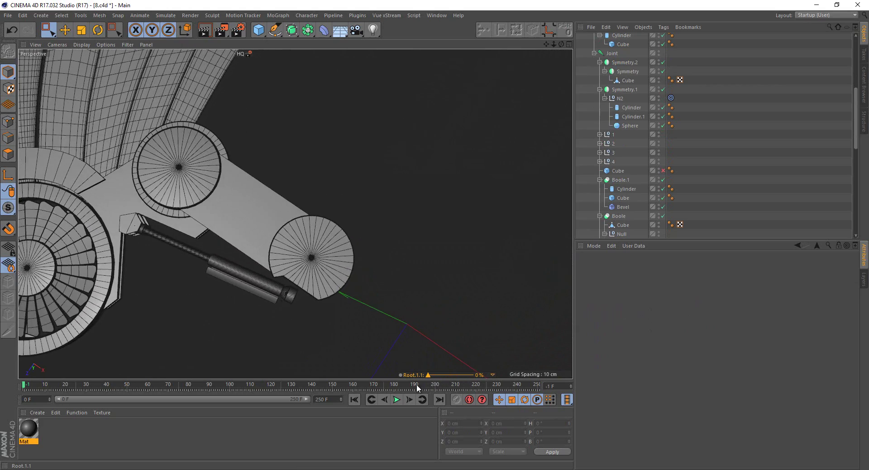
{"action": "left_click_drag", "start_coordinate": [376, 323], "coordinate": [302, 292], "text": "alt"}
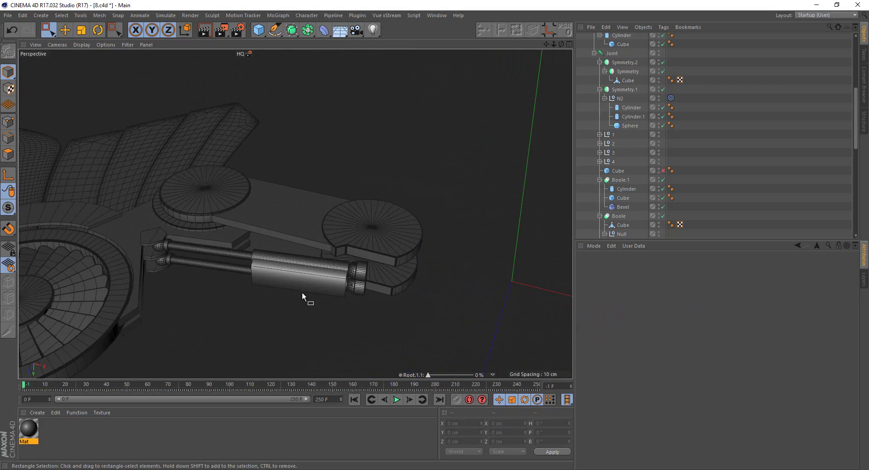
{"action": "left_click", "coordinate": [306, 285]}
{"action": "scroll", "coordinate": [306, 284], "scroll_direction": "up", "scroll_amount": 3}
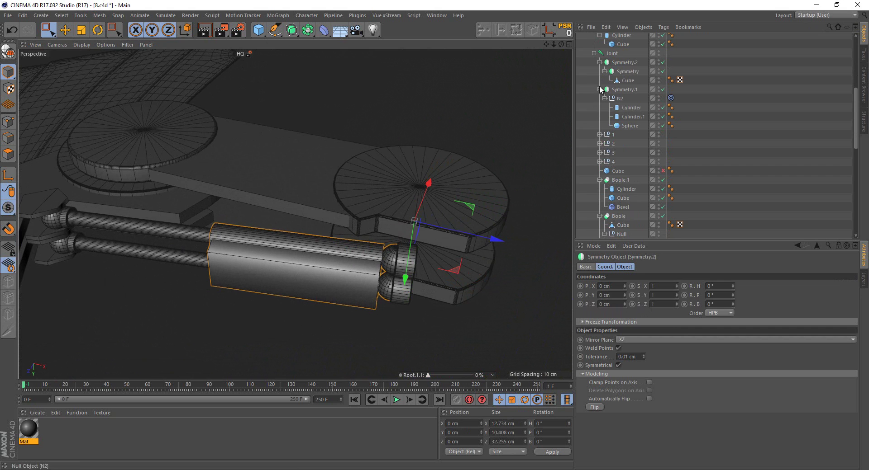
{"action": "scroll", "coordinate": [609, 86], "scroll_direction": "up", "scroll_amount": 6}
Cut a horizontal loop around the Cube under N1 with the Knife in Loop mode
{"action": "left_click", "coordinate": [617, 120]}
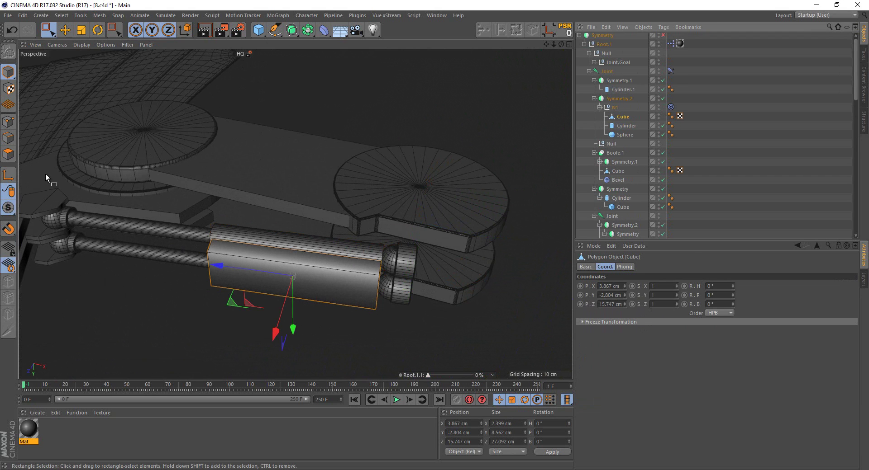
{"action": "left_click", "coordinate": [8, 154]}
{"action": "mouse_move", "coordinate": [308, 275]}
{"action": "left_mouse_down", "text": "alt"}
{"action": "mouse_move", "coordinate": [237, 253]}
{"action": "mouse_move", "coordinate": [503, 208]}
{"action": "left_mouse_up", "text": "alt"}
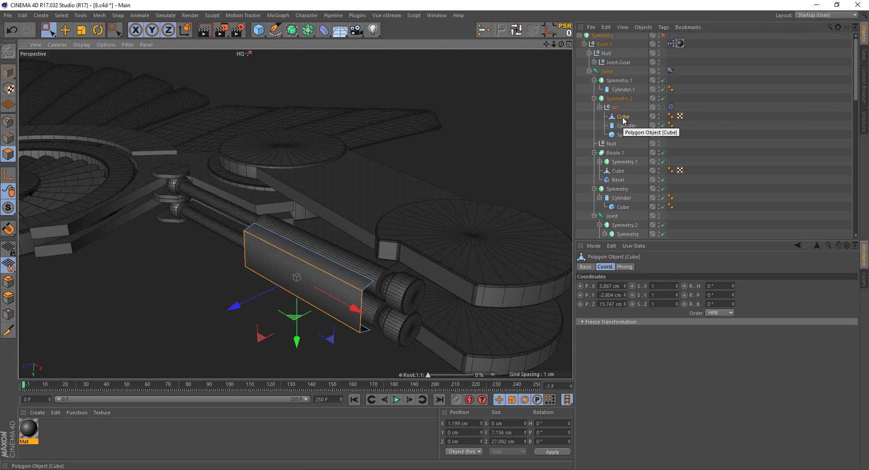
{"action": "scroll", "coordinate": [381, 302], "scroll_direction": "up", "scroll_amount": 1}
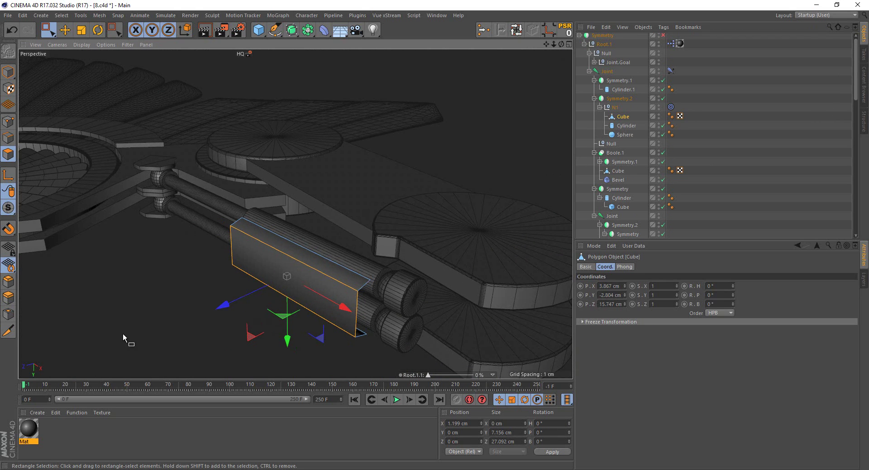
{"action": "left_click", "coordinate": [8, 330]}
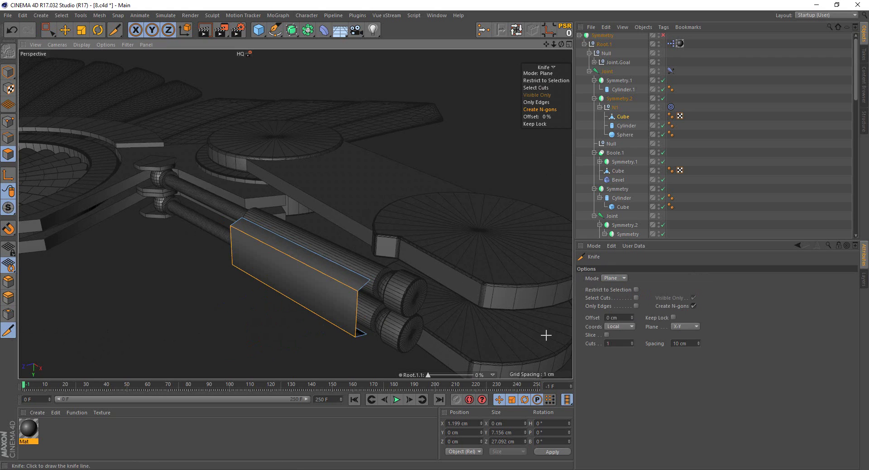
{"action": "scroll", "coordinate": [620, 278], "scroll_direction": "up", "scroll_amount": 1}
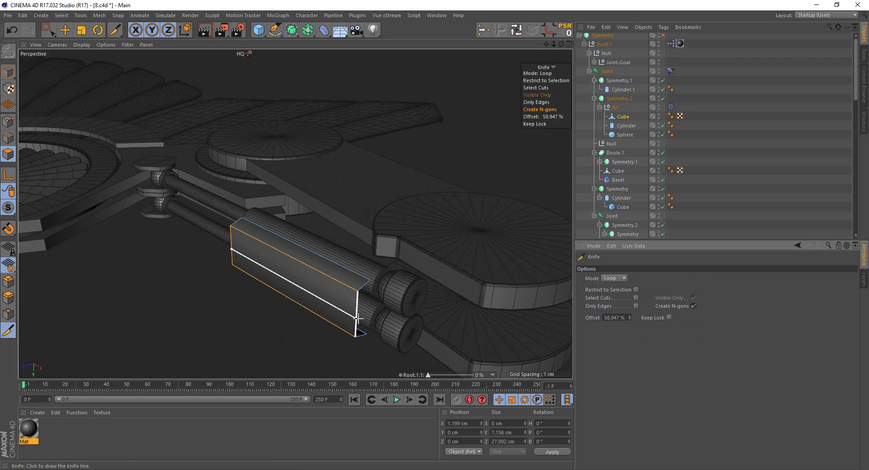
Set the new loop's points to Y 0 cm, then select the block's upper face
{"action": "left_click", "coordinate": [8, 123]}
{"action": "left_click", "coordinate": [47, 29]}
{"action": "mouse_move", "coordinate": [136, 138]}
{"action": "left_mouse_down", "text": "alt"}
{"action": "mouse_move", "coordinate": [308, 286]}
{"action": "mouse_move", "coordinate": [354, 259]}
{"action": "mouse_move", "coordinate": [237, 299]}
{"action": "left_mouse_up", "text": "alt"}
{"action": "left_click_drag", "start_coordinate": [136, 296], "coordinate": [402, 333]}
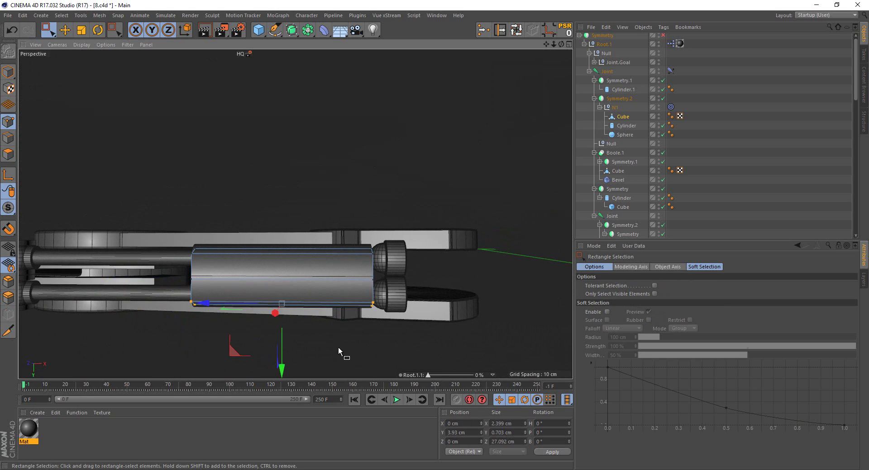
{"action": "left_click_drag", "start_coordinate": [396, 290], "coordinate": [156, 271]}
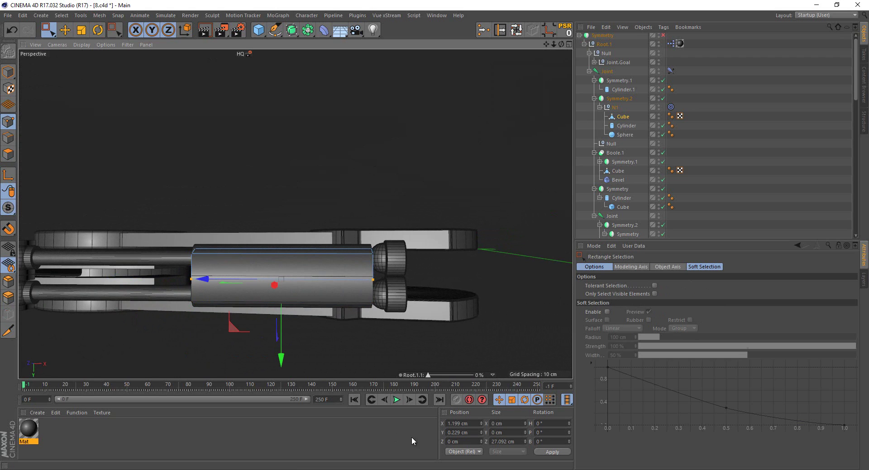
{"action": "key", "text": "Return"}
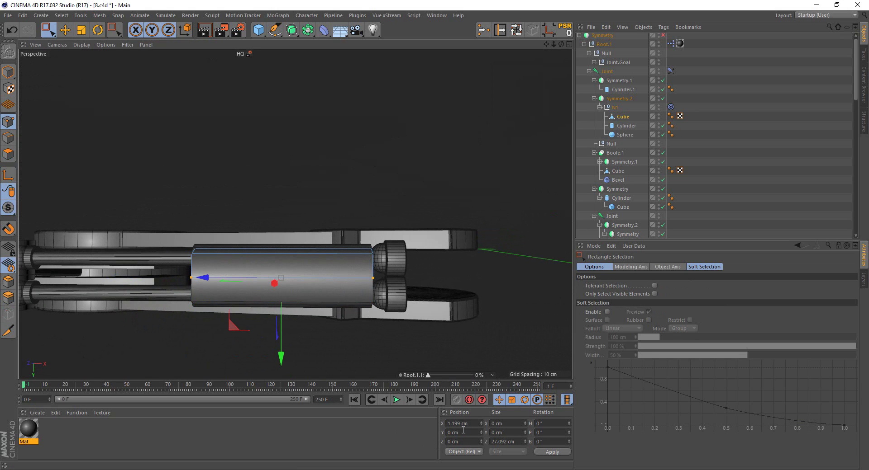
{"action": "left_click_drag", "start_coordinate": [349, 287], "coordinate": [210, 287], "text": "alt"}
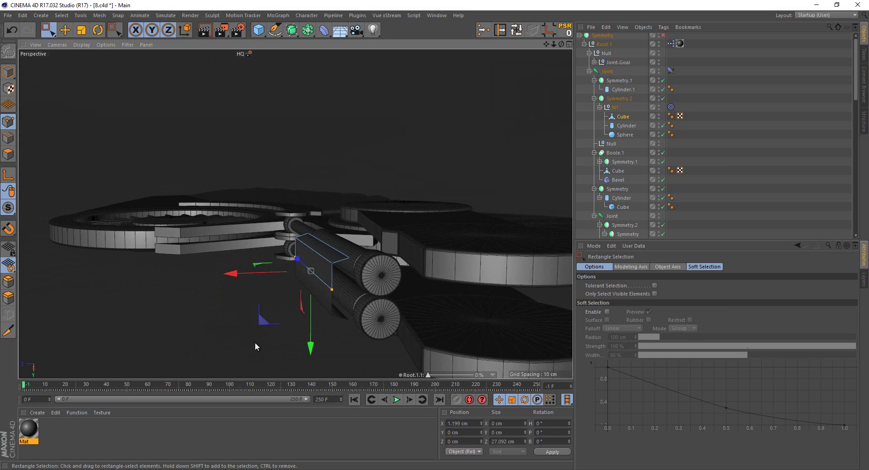
{"action": "mouse_move", "coordinate": [336, 287]}
{"action": "left_mouse_down", "text": "alt"}
{"action": "mouse_move", "coordinate": [381, 302]}
{"action": "mouse_move", "coordinate": [343, 247]}
{"action": "left_mouse_up", "text": "alt"}
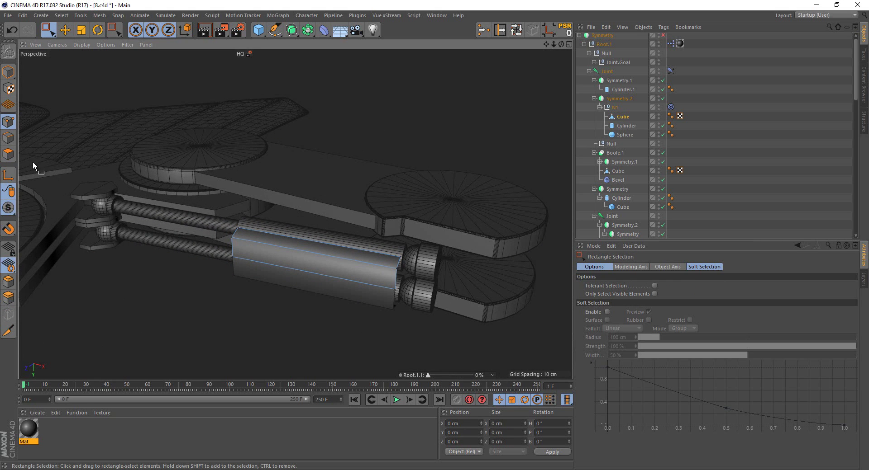
{"action": "left_click", "coordinate": [8, 154]}
{"action": "mouse_move", "coordinate": [76, 144]}
{"action": "left_mouse_down"}
{"action": "mouse_move", "coordinate": [475, 357]}
{"action": "mouse_move", "coordinate": [321, 251]}
{"action": "mouse_move", "coordinate": [435, 338]}
{"action": "mouse_move", "coordinate": [419, 302]}
{"action": "left_mouse_up"}
Extrude the block's upper face with an offset of -0.65 cm
{"action": "right_click", "coordinate": [419, 302]}
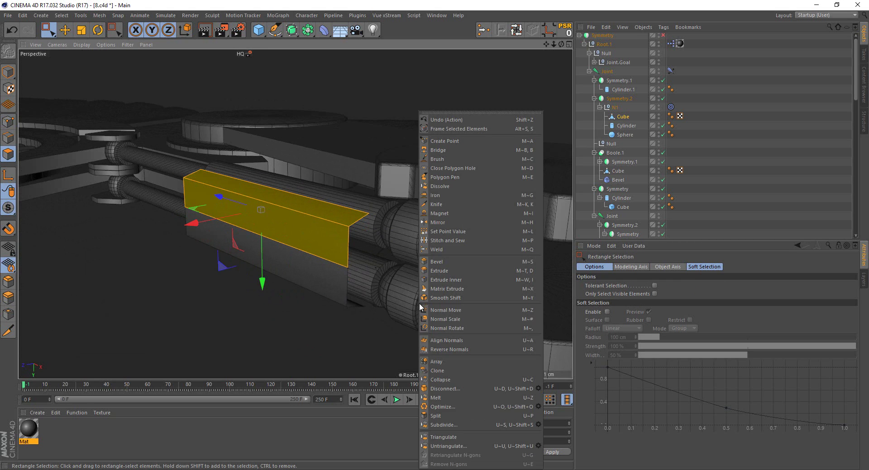
{"action": "left_click", "coordinate": [430, 271]}
{"action": "scroll", "coordinate": [324, 274], "scroll_direction": "up", "scroll_amount": 3}
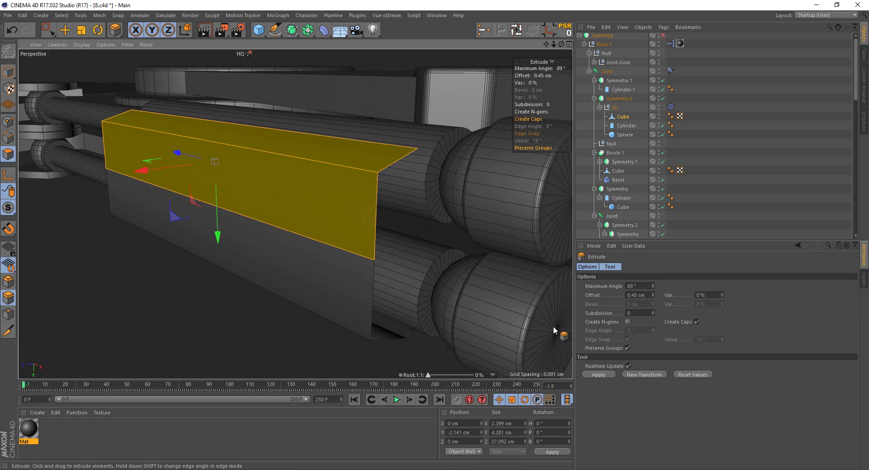
{"action": "left_click_drag", "start_coordinate": [553, 330], "coordinate": [435, 235]}
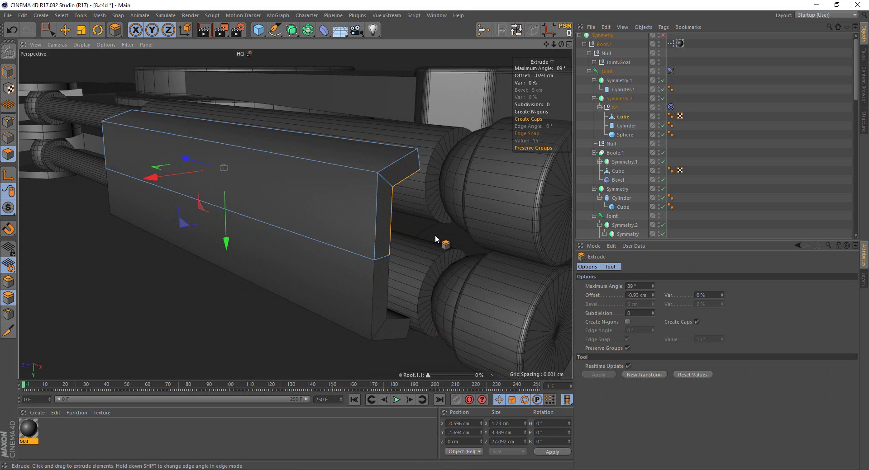
{"action": "left_click_drag", "start_coordinate": [435, 234], "coordinate": [434, 235]}
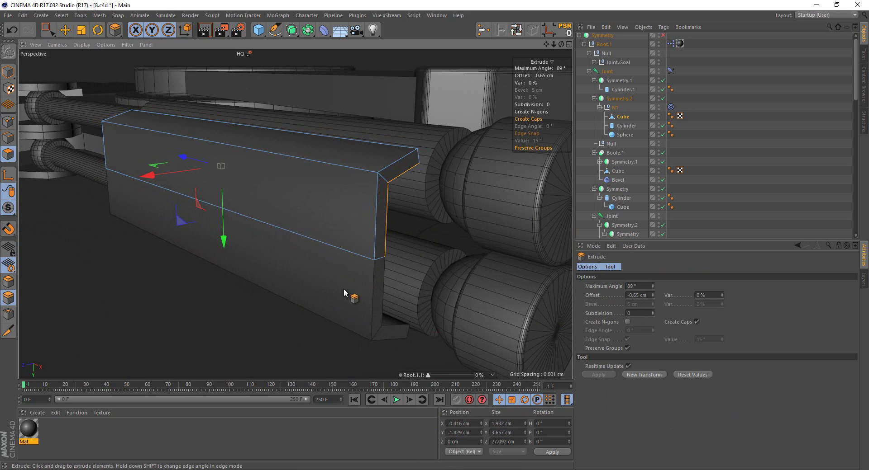
{"action": "mouse_move", "coordinate": [344, 289]}
{"action": "left_mouse_down", "text": "alt"}
{"action": "mouse_move", "coordinate": [287, 200]}
{"action": "mouse_move", "coordinate": [343, 220]}
{"action": "left_mouse_up", "text": "alt"}
Check the extrusion in the four-view layout, then return to a full perspective view
{"action": "middle_click", "coordinate": [345, 226]}
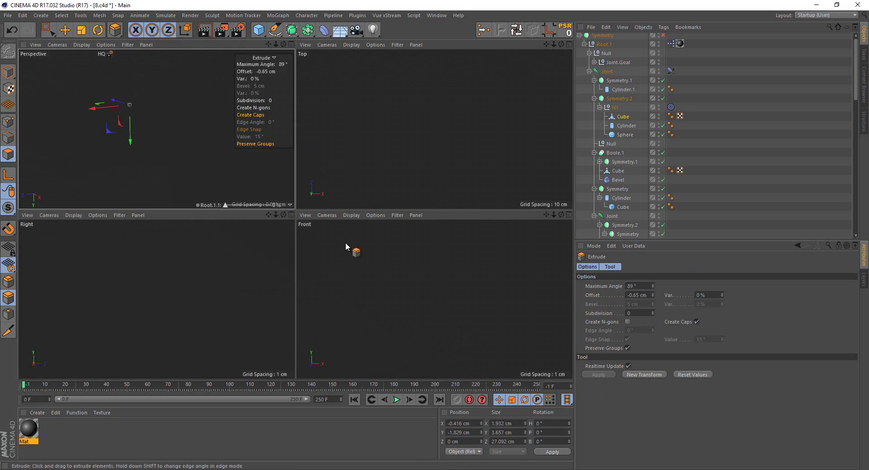
{"action": "key", "text": "s"}
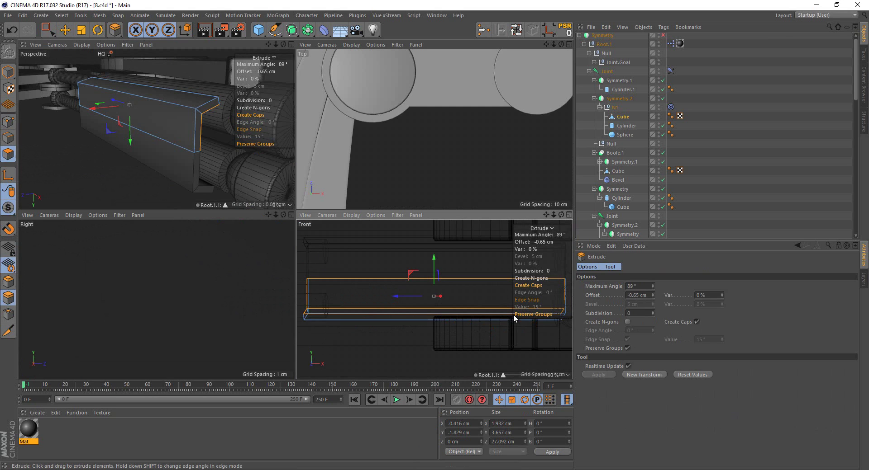
{"action": "key", "text": "s"}
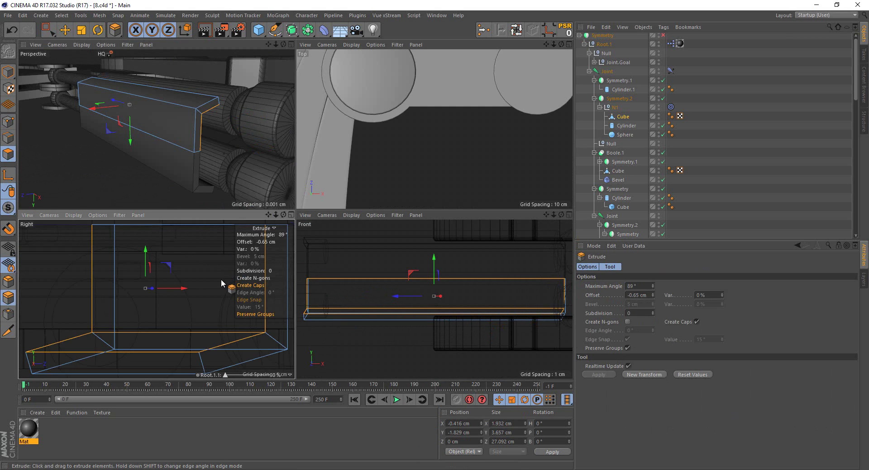
{"action": "middle_click", "coordinate": [373, 319]}
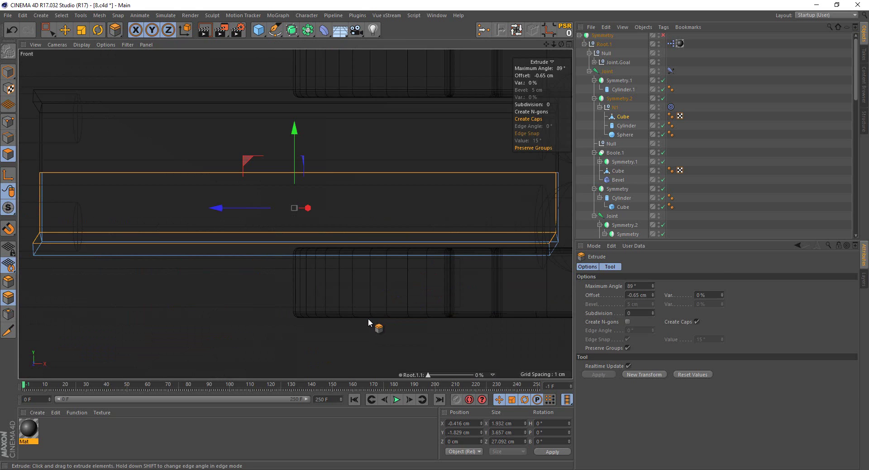
{"action": "key", "text": "0"}
{"action": "key", "text": "s"}
{"action": "middle_click", "coordinate": [134, 162]}
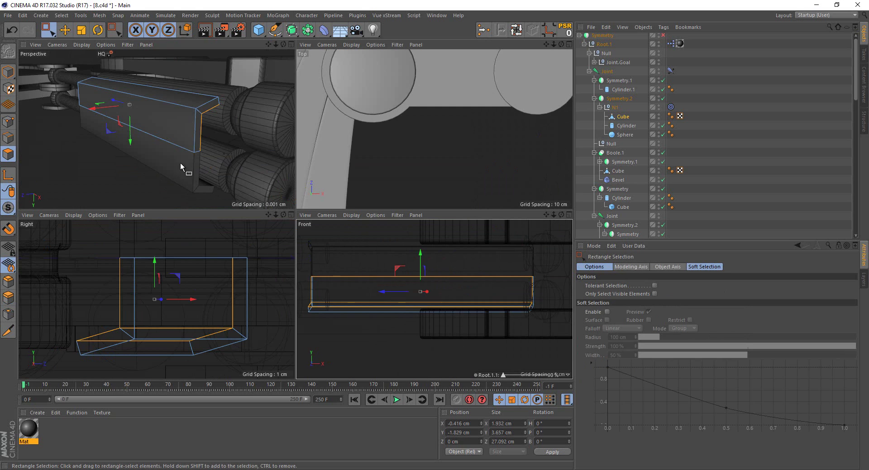
{"action": "middle_click", "coordinate": [182, 141]}
{"action": "scroll", "coordinate": [168, 205], "scroll_direction": "down", "scroll_amount": 3}
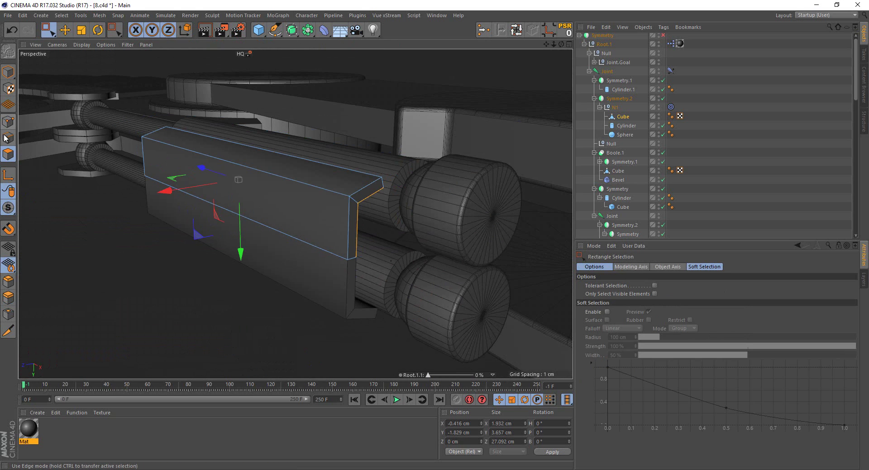
Toggle Symmetry.2 off, clear the polygon selection, and turn Symmetry.2 back on
{"action": "left_click_drag", "start_coordinate": [167, 206], "coordinate": [177, 190], "text": "alt"}
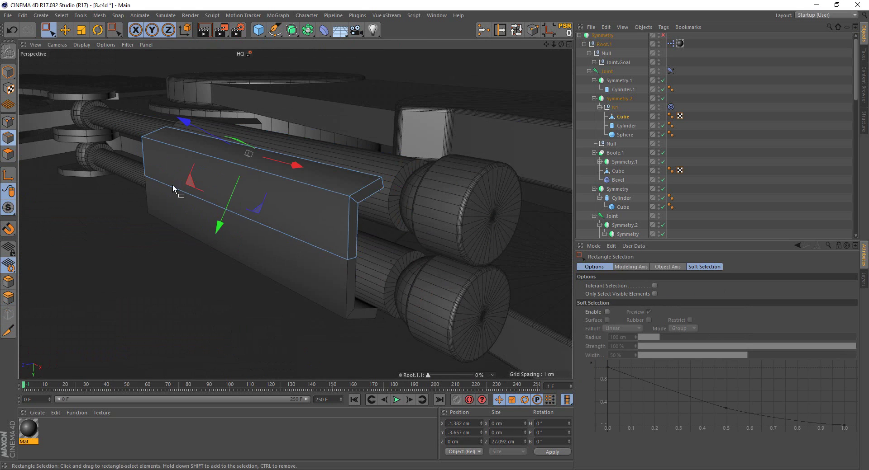
{"action": "left_click", "coordinate": [662, 98]}
{"action": "mouse_move", "coordinate": [460, 150]}
{"action": "left_mouse_down", "text": "alt"}
{"action": "mouse_move", "coordinate": [328, 156]}
{"action": "mouse_move", "coordinate": [341, 120]}
{"action": "left_mouse_up", "text": "alt"}
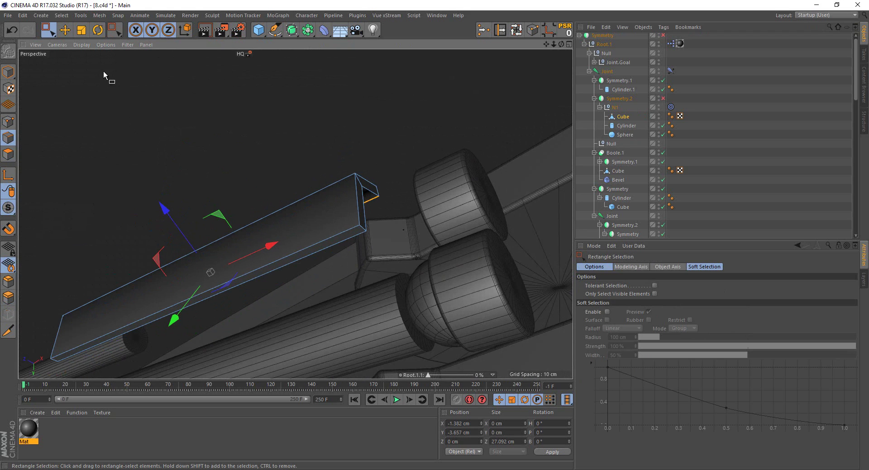
{"action": "key", "text": "e"}
{"action": "key", "text": "Return"}
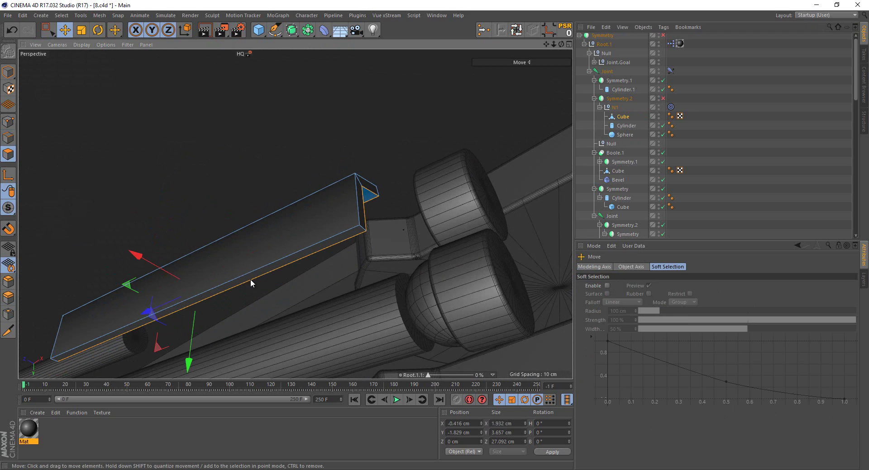
{"action": "key", "text": "ctrl+shift+a"}
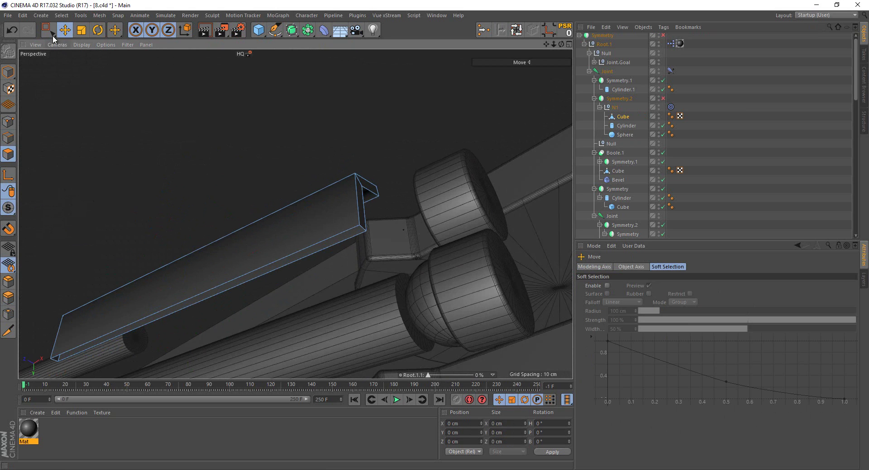
{"action": "left_click", "coordinate": [50, 32]}
{"action": "left_click", "coordinate": [663, 98]}
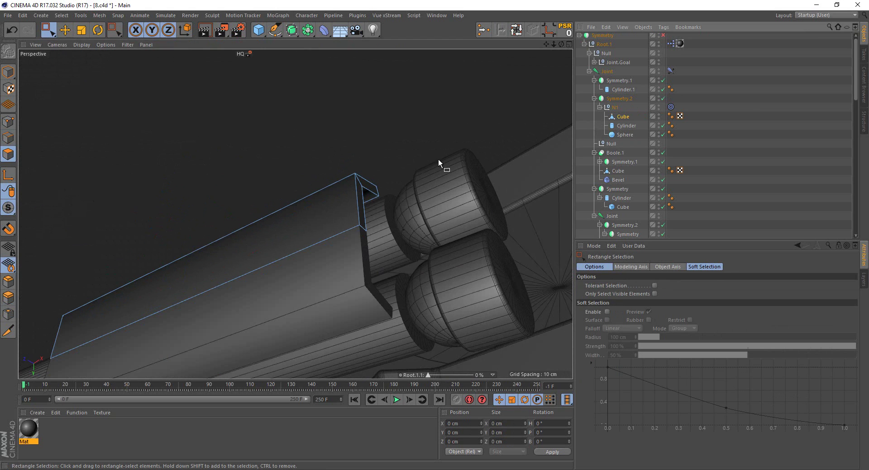
{"action": "scroll", "coordinate": [425, 190], "scroll_direction": "down", "scroll_amount": 3}
Select the block's top polygon in the front view and reverse its normals
{"action": "middle_click", "coordinate": [415, 219]}
{"action": "left_click_drag", "start_coordinate": [342, 281], "coordinate": [534, 355]}
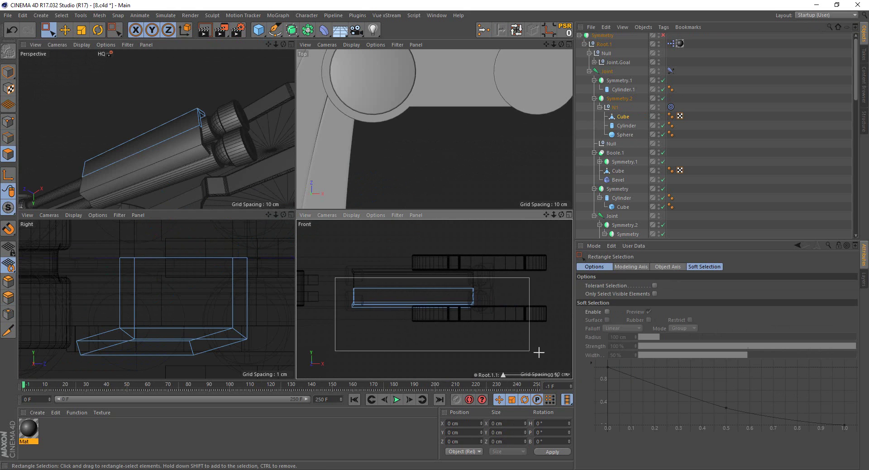
{"action": "middle_click", "coordinate": [234, 183]}
{"action": "right_click", "coordinate": [267, 192]}
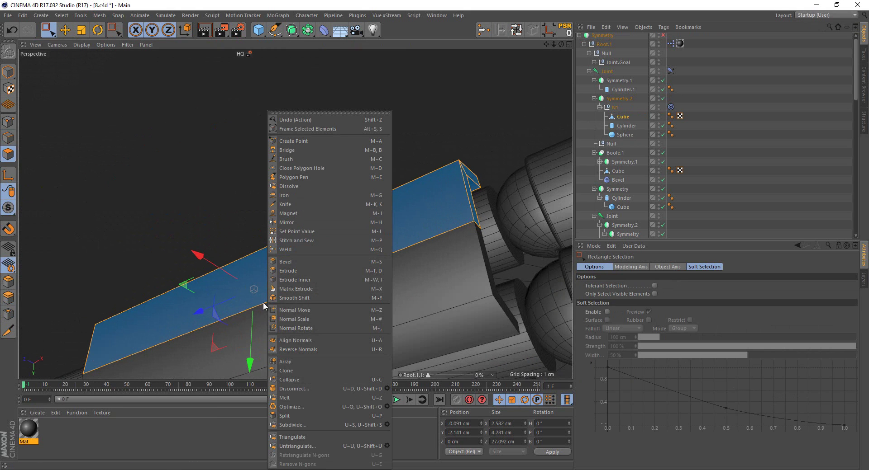
{"action": "left_click", "coordinate": [292, 340]}
{"action": "left_click", "coordinate": [307, 197]}
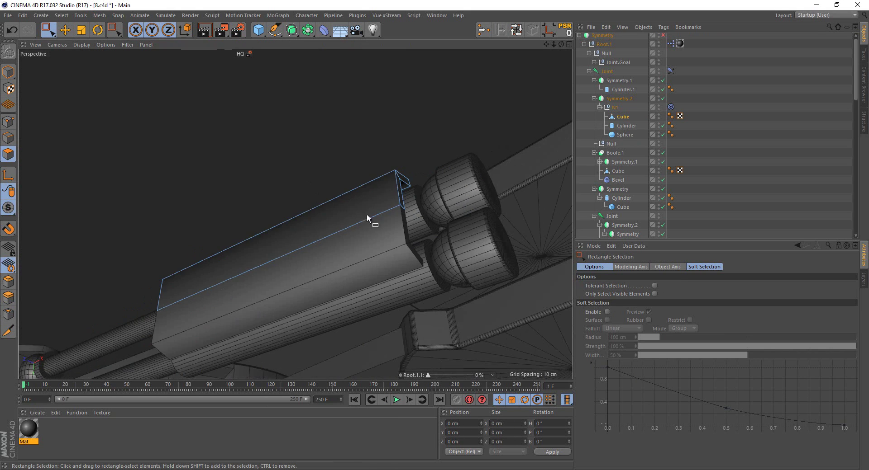
{"action": "left_click_drag", "start_coordinate": [307, 198], "coordinate": [360, 284], "text": "alt"}
Loop-select the end block's end and front edges in edge mode
{"action": "left_click", "coordinate": [515, 30]}
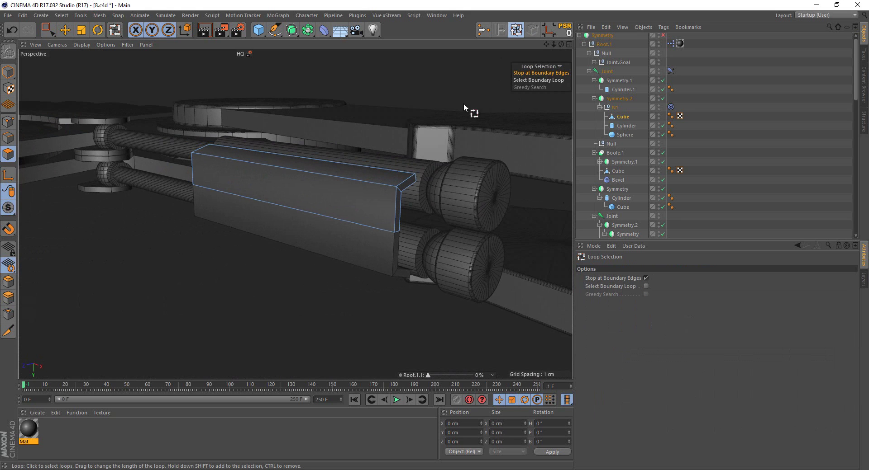
{"action": "left_click", "coordinate": [8, 138]}
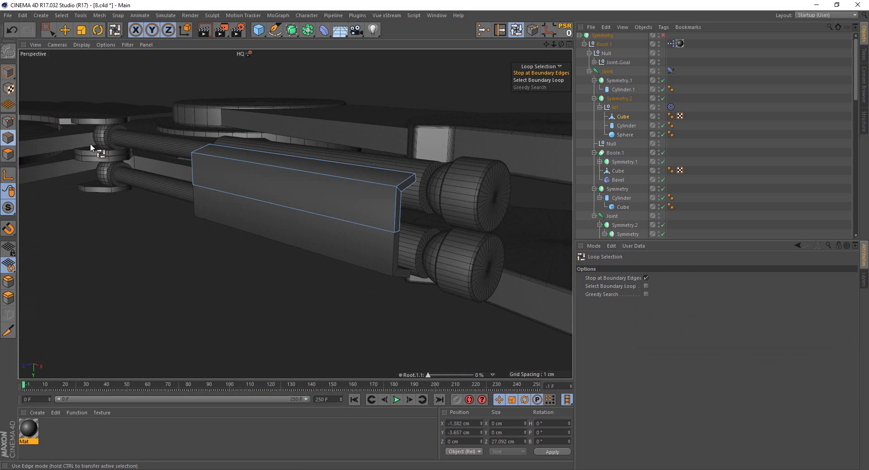
{"action": "left_click", "coordinate": [401, 195]}
{"action": "mouse_move", "coordinate": [401, 195]}
{"action": "left_mouse_down", "text": "alt"}
{"action": "mouse_move", "coordinate": [373, 161]}
{"action": "mouse_move", "coordinate": [463, 145]}
{"action": "mouse_move", "coordinate": [341, 194]}
{"action": "left_mouse_up", "text": "alt"}
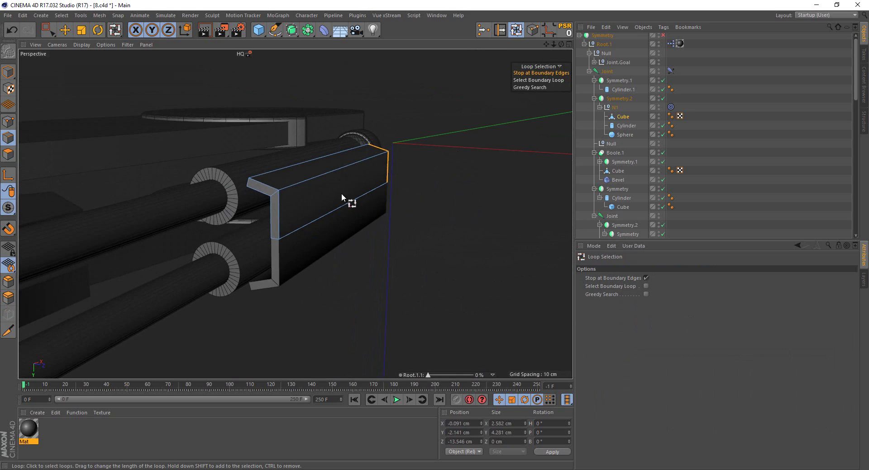
{"action": "left_click", "coordinate": [272, 210], "text": "shift"}
{"action": "mouse_move", "coordinate": [274, 208]}
{"action": "left_mouse_down", "text": "alt"}
{"action": "mouse_move", "coordinate": [278, 175]}
{"action": "mouse_move", "coordinate": [358, 229]}
{"action": "mouse_move", "coordinate": [268, 196]}
{"action": "mouse_move", "coordinate": [333, 211]}
{"action": "mouse_move", "coordinate": [187, 184]}
{"action": "mouse_move", "coordinate": [195, 166]}
{"action": "mouse_move", "coordinate": [209, 178]}
{"action": "left_mouse_up", "text": "alt"}
{"action": "scroll", "coordinate": [209, 179], "scroll_direction": "up", "scroll_amount": 3}
{"action": "right_click", "coordinate": [329, 259]}
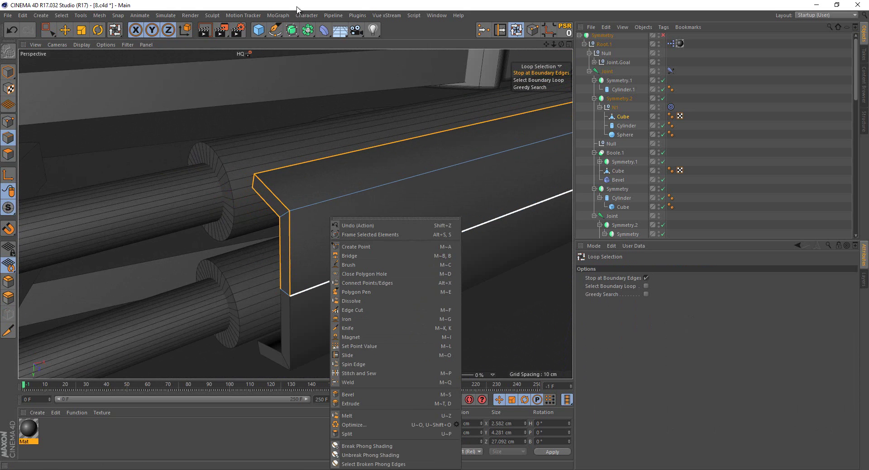
{"action": "key", "text": "Escape"}
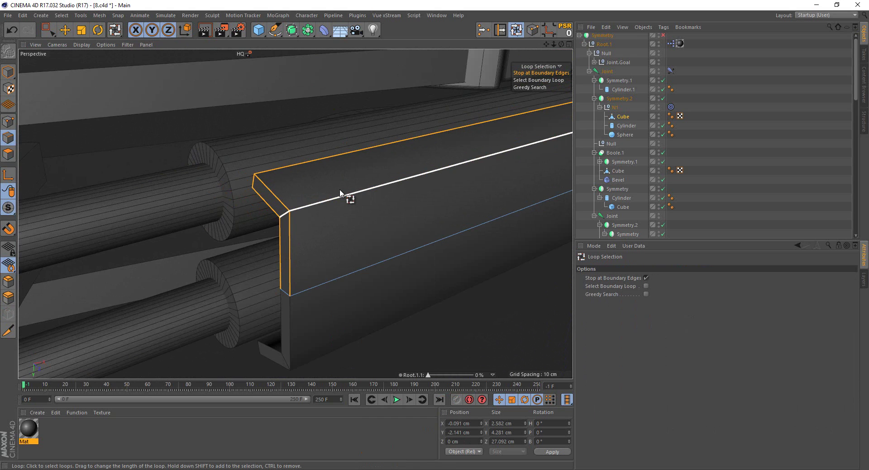
Bevel the block's top edge loop to about 0.84 cm with 5 subdivisions
{"action": "left_click", "coordinate": [338, 196]}
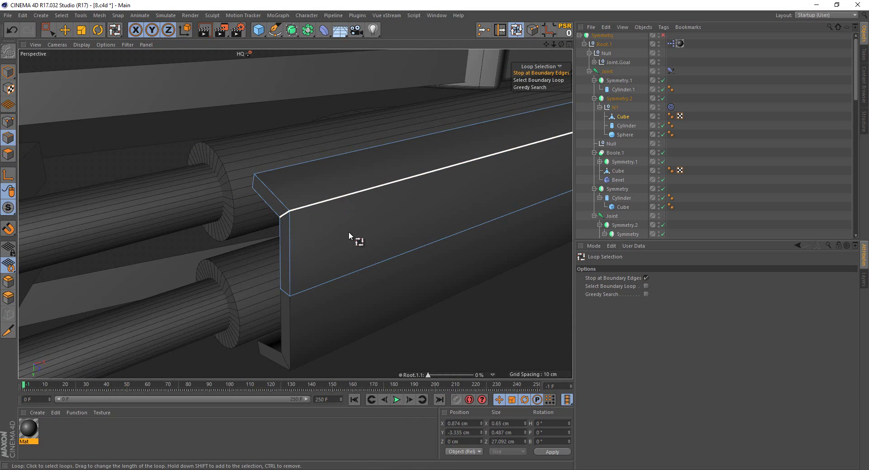
{"action": "right_click", "coordinate": [342, 237]}
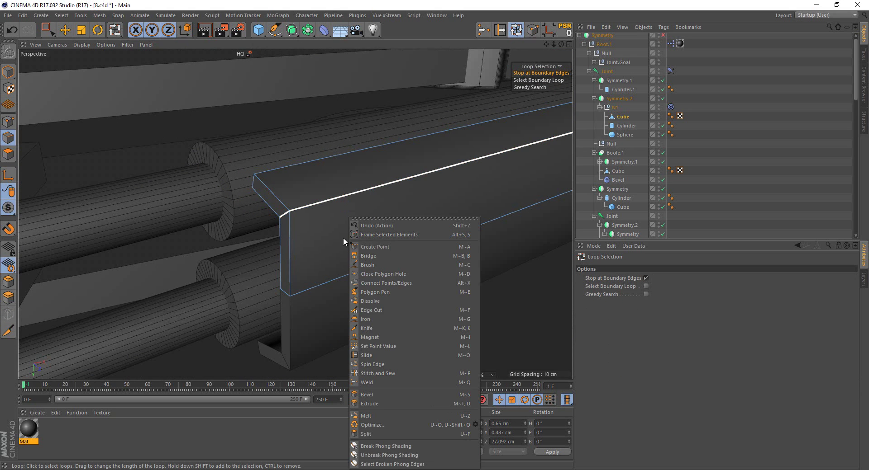
{"action": "left_click", "coordinate": [374, 394]}
{"action": "scroll", "coordinate": [323, 253], "scroll_direction": "up", "scroll_amount": 3}
{"action": "left_click_drag", "start_coordinate": [319, 235], "coordinate": [467, 281]}
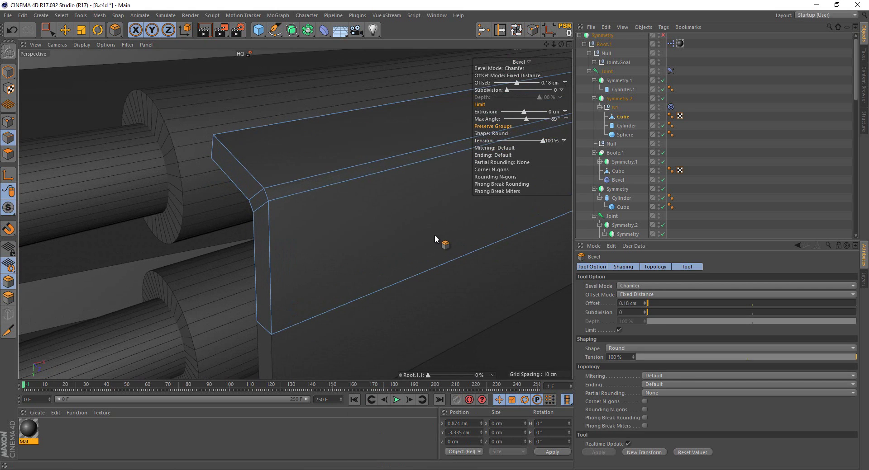
{"action": "left_click", "coordinate": [645, 311]}
{"action": "left_click", "coordinate": [644, 311]}
{"action": "left_click", "coordinate": [644, 310]}
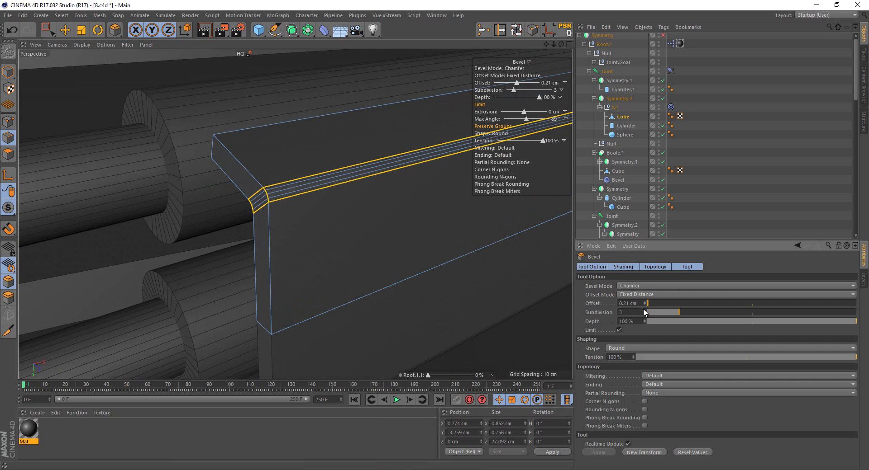
{"action": "mouse_move", "coordinate": [427, 254]}
{"action": "left_mouse_down"}
{"action": "mouse_move", "coordinate": [345, 244]}
{"action": "mouse_move", "coordinate": [435, 235]}
{"action": "left_mouse_up"}
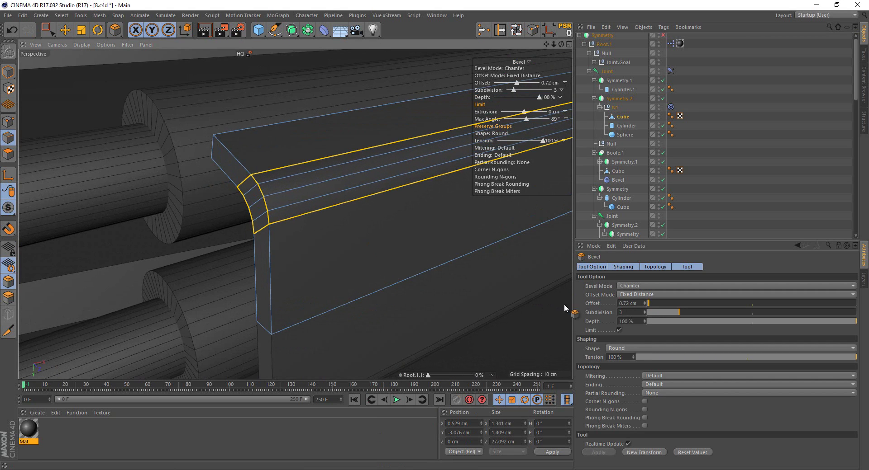
{"action": "left_click", "coordinate": [644, 310]}
{"action": "left_click", "coordinate": [644, 310]}
{"action": "left_click_drag", "start_coordinate": [362, 238], "coordinate": [435, 234]}
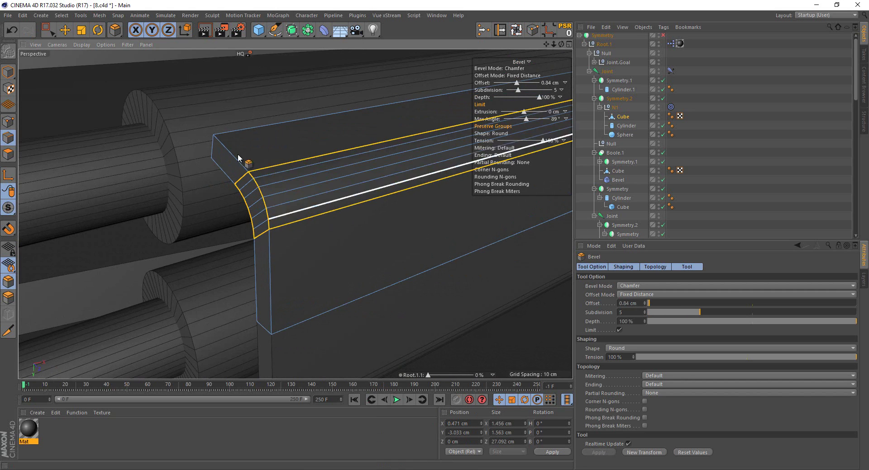
{"action": "left_click", "coordinate": [516, 30]}
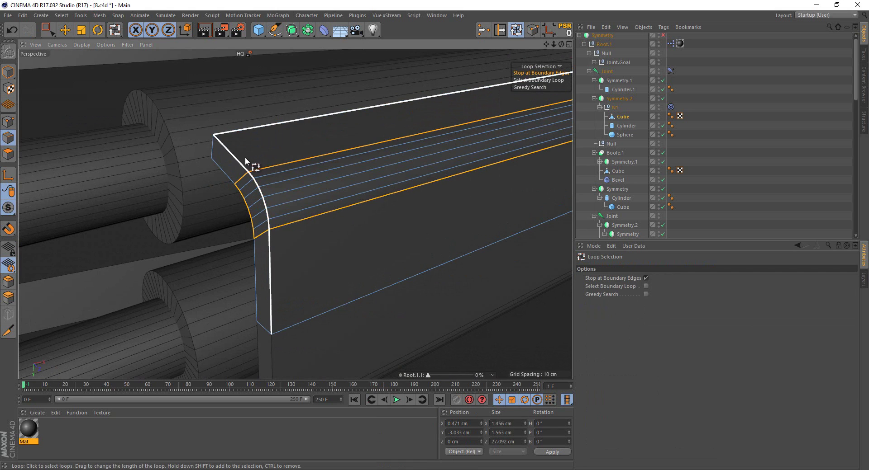
Give the block's top, outer and end edge loops a fine bevel of about 0.12 cm
{"action": "left_click", "coordinate": [240, 158]}
{"action": "left_click", "coordinate": [237, 158]}
{"action": "mouse_move", "coordinate": [270, 156]}
{"action": "left_mouse_down", "text": "alt"}
{"action": "mouse_move", "coordinate": [303, 180]}
{"action": "mouse_move", "coordinate": [452, 175]}
{"action": "mouse_move", "coordinate": [334, 189]}
{"action": "mouse_move", "coordinate": [318, 228]}
{"action": "mouse_move", "coordinate": [132, 128]}
{"action": "mouse_move", "coordinate": [120, 91]}
{"action": "mouse_move", "coordinate": [231, 208]}
{"action": "left_mouse_up", "text": "alt"}
{"action": "left_click", "coordinate": [332, 192]}
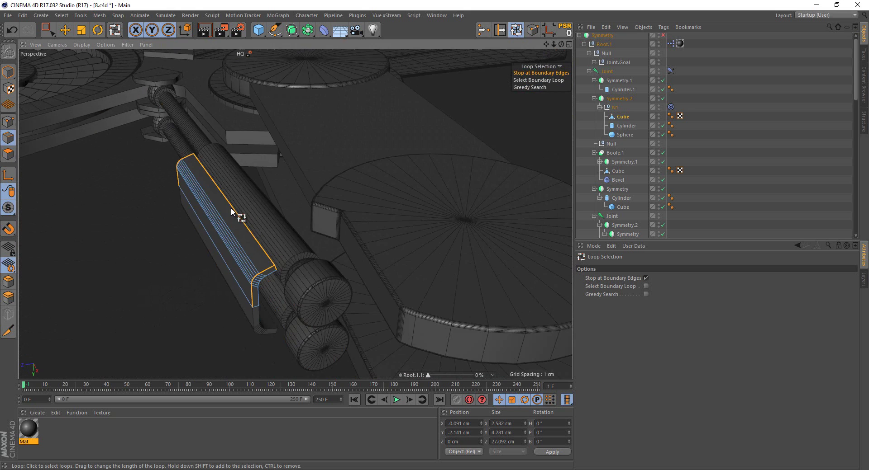
{"action": "right_click_drag", "start_coordinate": [231, 207], "coordinate": [287, 259], "text": "alt"}
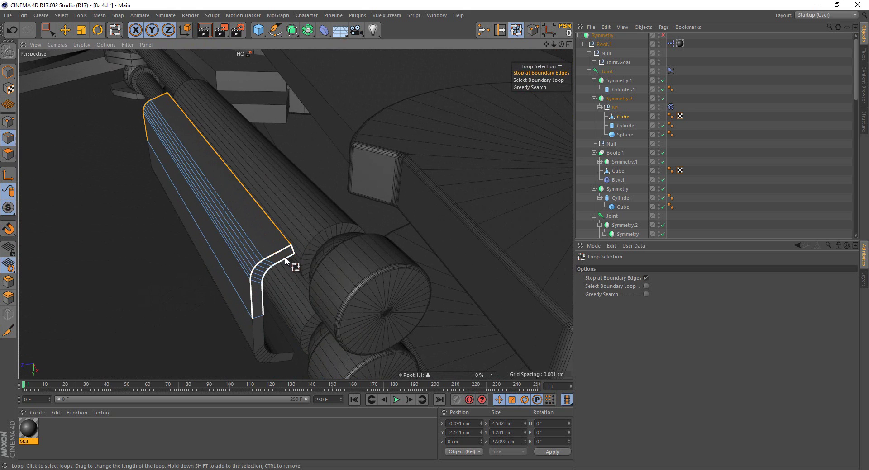
{"action": "left_click", "coordinate": [285, 259], "text": "shift"}
{"action": "scroll", "coordinate": [280, 277], "scroll_direction": "up", "scroll_amount": 3}
{"action": "right_click", "coordinate": [280, 276]}
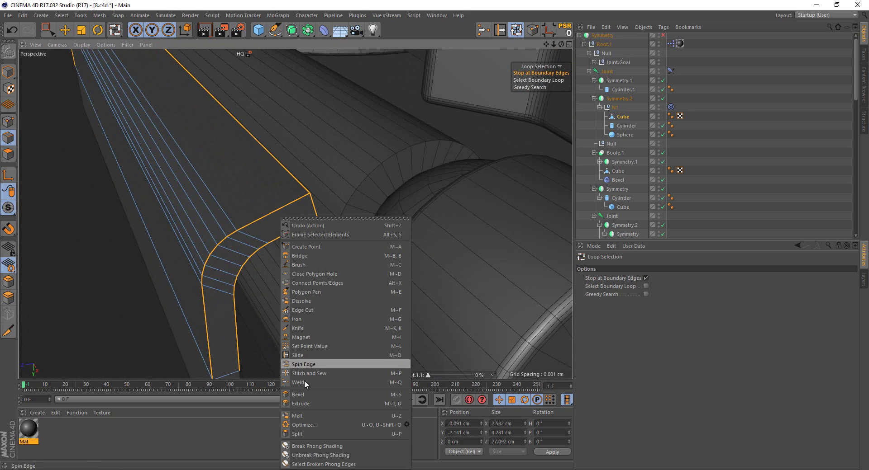
{"action": "left_click", "coordinate": [314, 397]}
{"action": "left_click_drag", "start_coordinate": [257, 307], "coordinate": [435, 235], "text": "alt"}
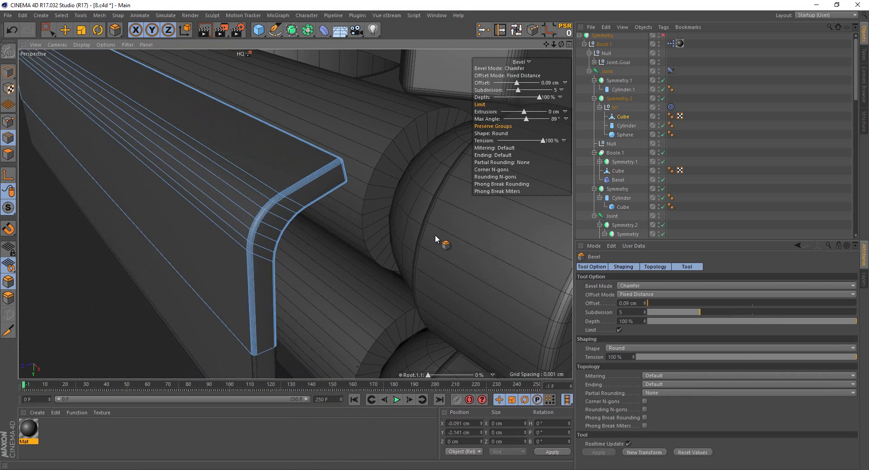
{"action": "left_click", "coordinate": [711, 195]}
Switch the viewport to Gouraud Shading and frame the end block in the Front view
{"action": "left_click_drag", "start_coordinate": [405, 214], "coordinate": [175, 74], "text": "alt"}
{"action": "left_click", "coordinate": [86, 44]}
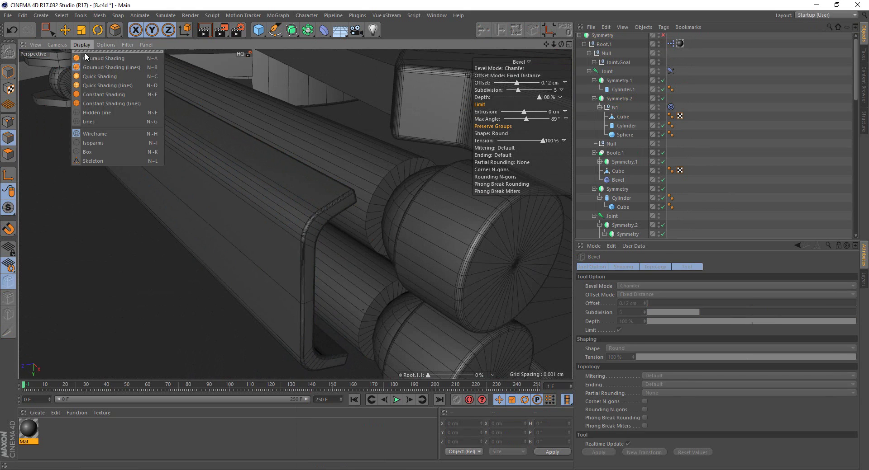
{"action": "left_click", "coordinate": [92, 54]}
{"action": "left_click", "coordinate": [49, 31]}
{"action": "scroll", "coordinate": [376, 243], "scroll_direction": "down", "scroll_amount": 3}
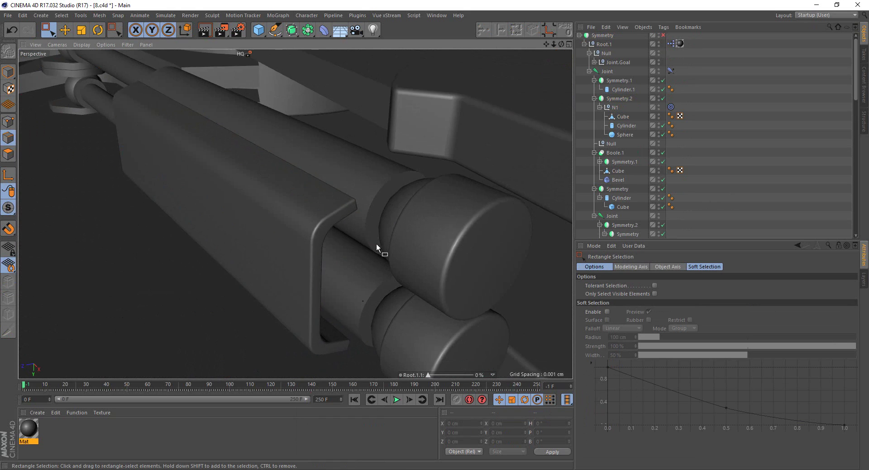
{"action": "mouse_move", "coordinate": [375, 243]}
{"action": "left_mouse_down", "text": "alt"}
{"action": "mouse_move", "coordinate": [335, 232]}
{"action": "mouse_move", "coordinate": [317, 240]}
{"action": "mouse_move", "coordinate": [255, 154]}
{"action": "mouse_move", "coordinate": [335, 260]}
{"action": "left_mouse_up", "text": "alt"}
{"action": "left_click", "coordinate": [340, 271]}
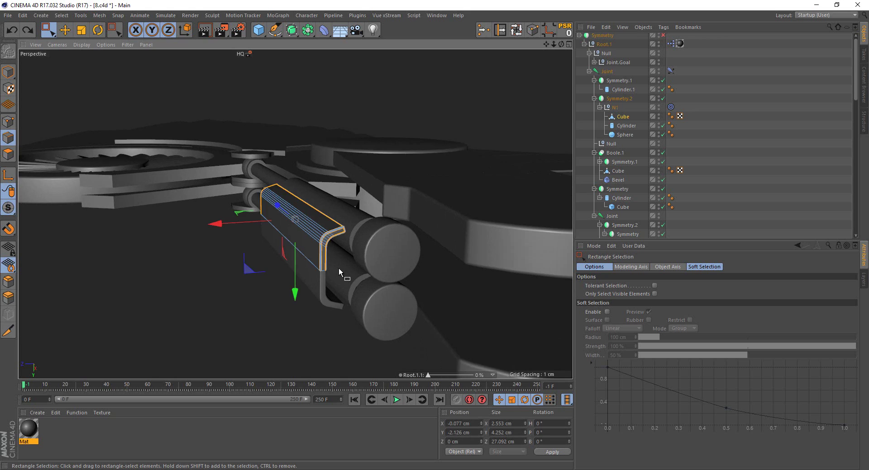
{"action": "middle_click", "coordinate": [338, 267]}
{"action": "key", "text": "o"}
{"action": "middle_click", "coordinate": [400, 319]}
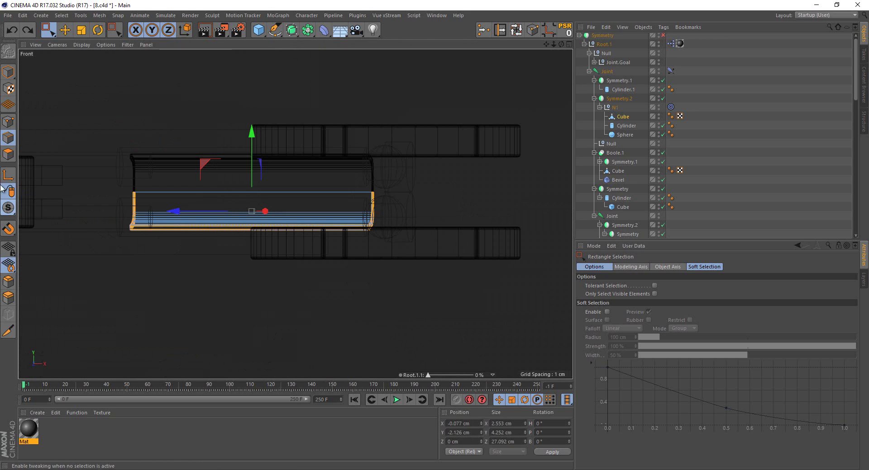
Lower the block's bottom points about 1.18 cm so it stands 5.434 cm tall
{"action": "left_click", "coordinate": [9, 121]}
{"action": "mouse_move", "coordinate": [94, 204]}
{"action": "left_mouse_down"}
{"action": "mouse_move", "coordinate": [368, 320]}
{"action": "mouse_move", "coordinate": [430, 335]}
{"action": "left_mouse_up"}
{"action": "middle_click", "coordinate": [156, 128]}
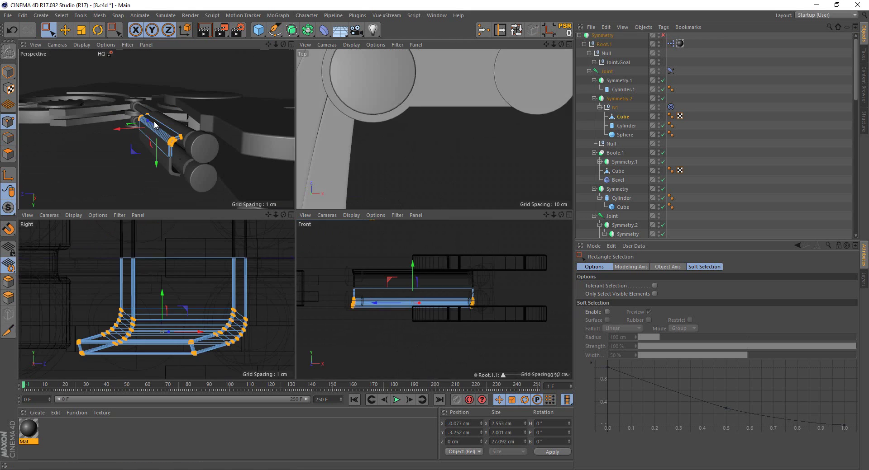
{"action": "middle_click", "coordinate": [155, 125]}
{"action": "left_click_drag", "start_coordinate": [295, 279], "coordinate": [300, 271]}
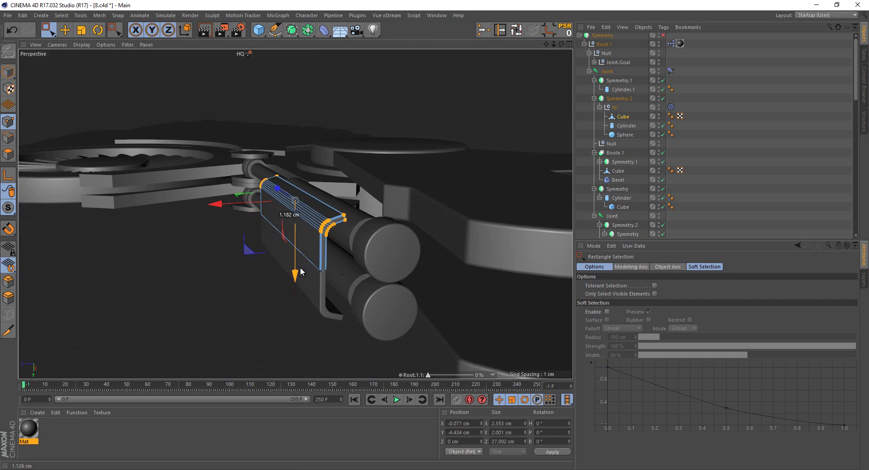
{"action": "left_click", "coordinate": [233, 296]}
{"action": "mouse_move", "coordinate": [233, 296]}
{"action": "left_mouse_down", "text": "alt"}
{"action": "mouse_move", "coordinate": [335, 188]}
{"action": "mouse_move", "coordinate": [410, 254]}
{"action": "left_mouse_up", "text": "alt"}
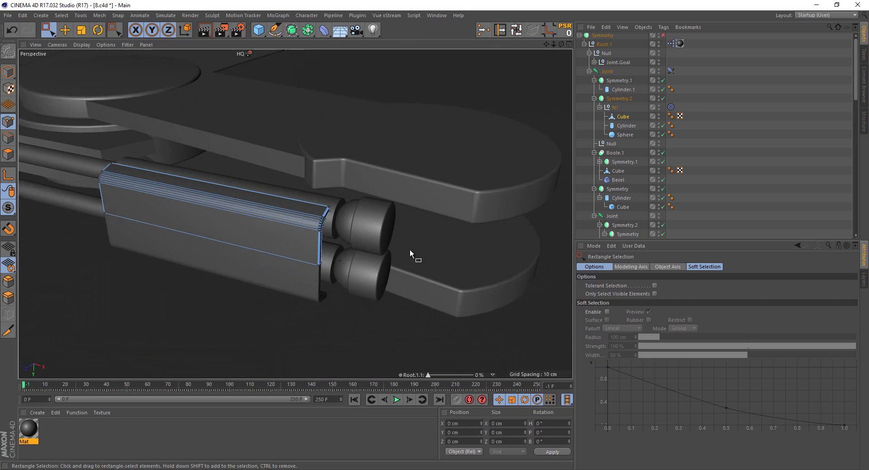
{"action": "scroll", "coordinate": [410, 250], "scroll_direction": "down", "scroll_amount": 3}
{"action": "left_click", "coordinate": [8, 72]}
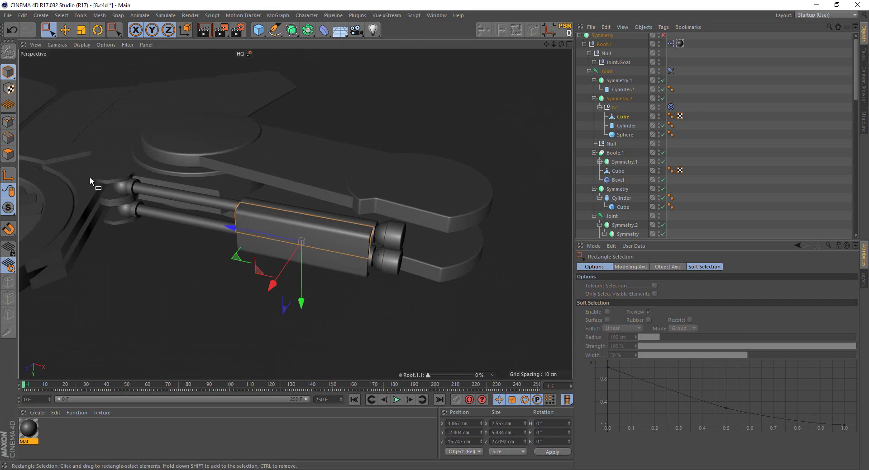
{"action": "left_click", "coordinate": [313, 281]}
{"action": "mouse_move", "coordinate": [313, 281]}
{"action": "left_mouse_down", "text": "alt"}
{"action": "mouse_move", "coordinate": [351, 232]}
{"action": "mouse_move", "coordinate": [402, 267]}
{"action": "left_mouse_up", "text": "alt"}
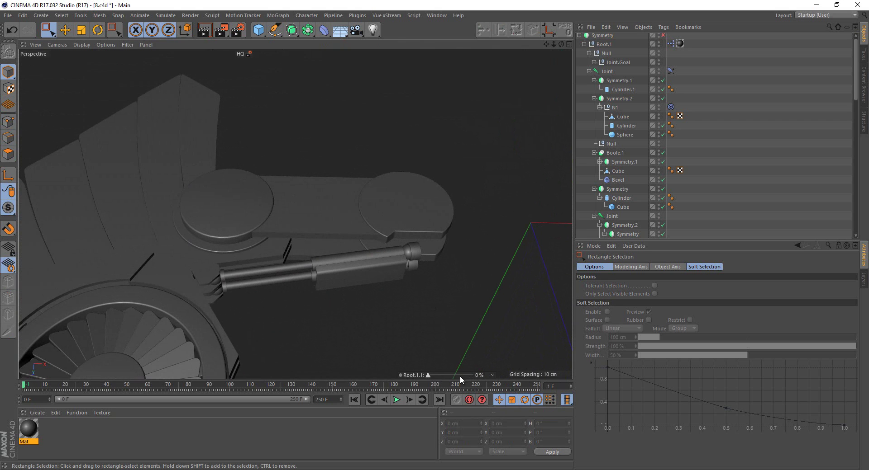
Swing the arm to its full Root.1.1 pose and slide N1 and Cylinder.1 to Z −0.31 cm
{"action": "left_click_drag", "start_coordinate": [429, 375], "coordinate": [473, 375]}
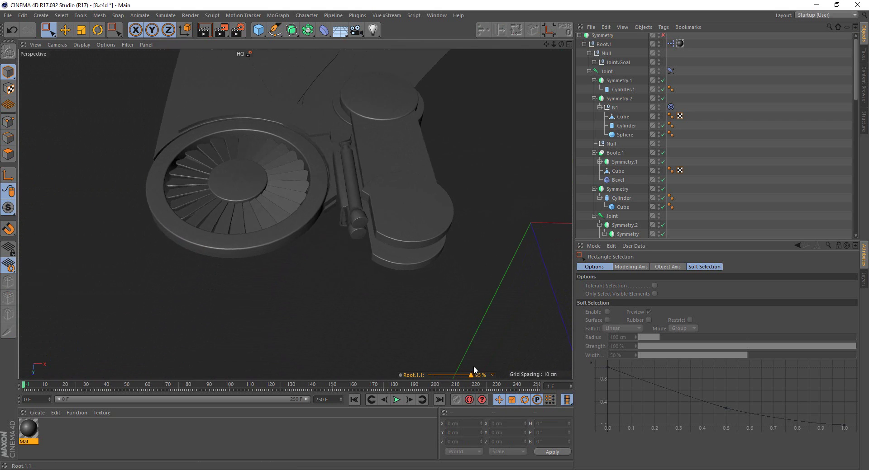
{"action": "mouse_move", "coordinate": [393, 282]}
{"action": "left_mouse_down", "text": "alt"}
{"action": "mouse_move", "coordinate": [323, 223]}
{"action": "mouse_move", "coordinate": [182, 190]}
{"action": "mouse_move", "coordinate": [165, 210]}
{"action": "mouse_move", "coordinate": [219, 216]}
{"action": "mouse_move", "coordinate": [376, 192]}
{"action": "mouse_move", "coordinate": [357, 213]}
{"action": "mouse_move", "coordinate": [234, 259]}
{"action": "mouse_move", "coordinate": [335, 218]}
{"action": "mouse_move", "coordinate": [279, 224]}
{"action": "mouse_move", "coordinate": [269, 146]}
{"action": "mouse_move", "coordinate": [309, 125]}
{"action": "mouse_move", "coordinate": [305, 228]}
{"action": "left_mouse_up", "text": "alt"}
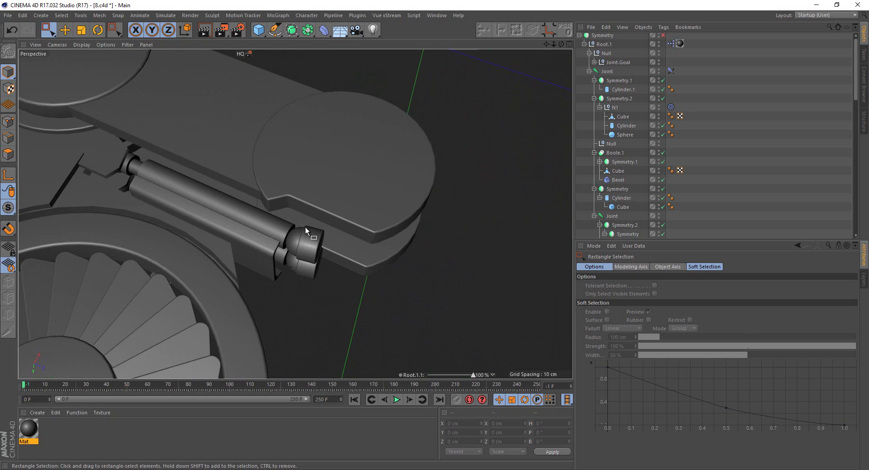
{"action": "left_click", "coordinate": [313, 242]}
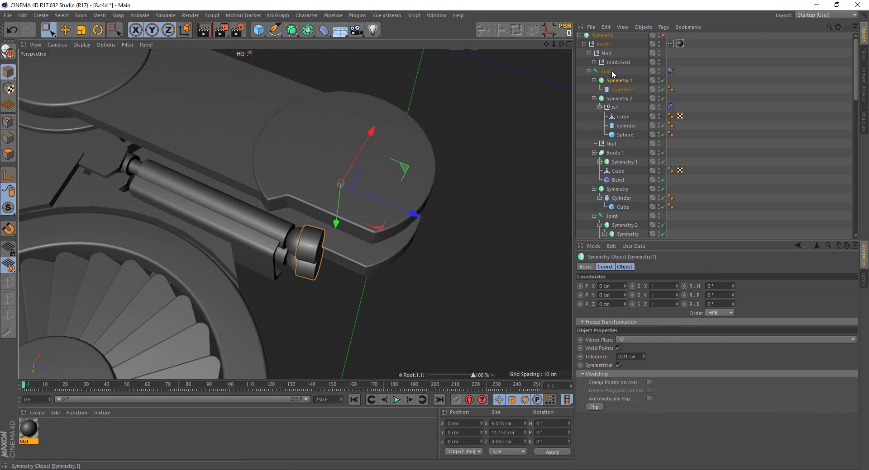
{"action": "left_click", "coordinate": [611, 109]}
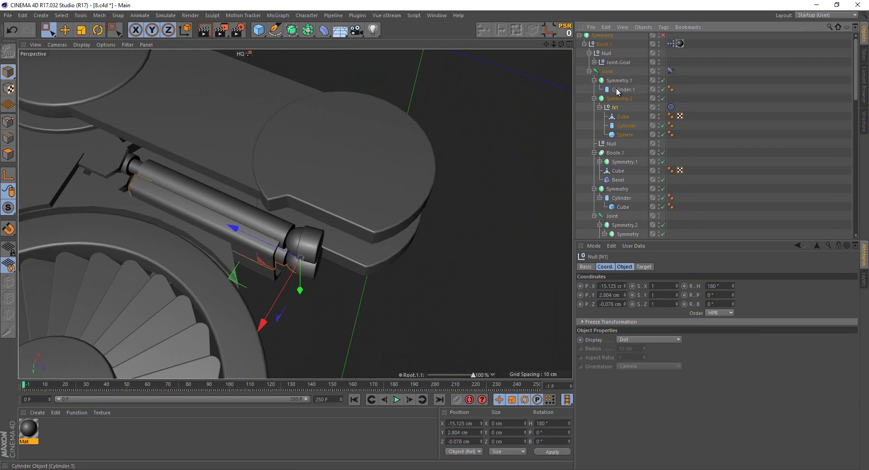
{"action": "left_click", "coordinate": [617, 92], "text": "ctrl"}
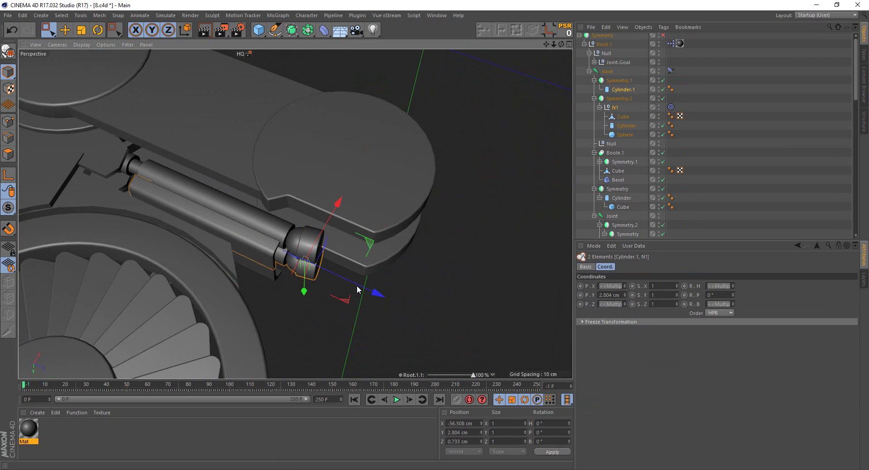
{"action": "mouse_move", "coordinate": [356, 287]}
{"action": "left_mouse_down"}
{"action": "mouse_move", "coordinate": [308, 284]}
{"action": "mouse_move", "coordinate": [319, 252]}
{"action": "left_mouse_up"}
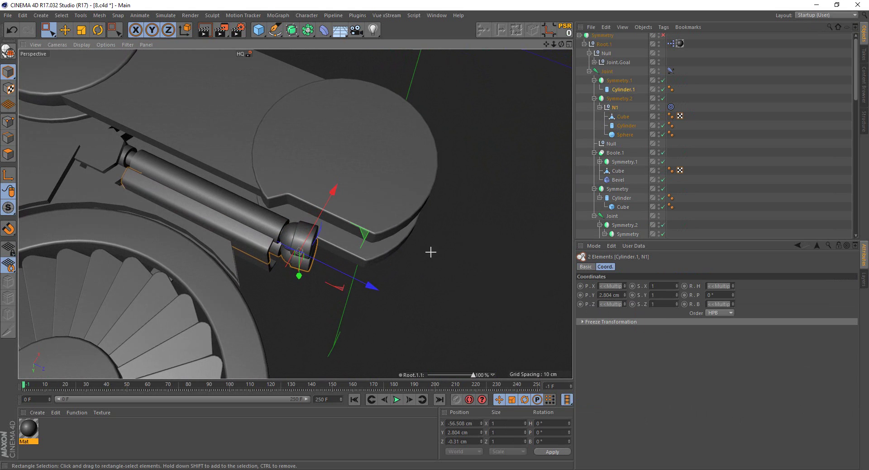
{"action": "left_click", "coordinate": [463, 271]}
Return the Root.1.1 slider to 0% and select Cylinder.1
{"action": "left_click_drag", "start_coordinate": [471, 374], "coordinate": [417, 375]}
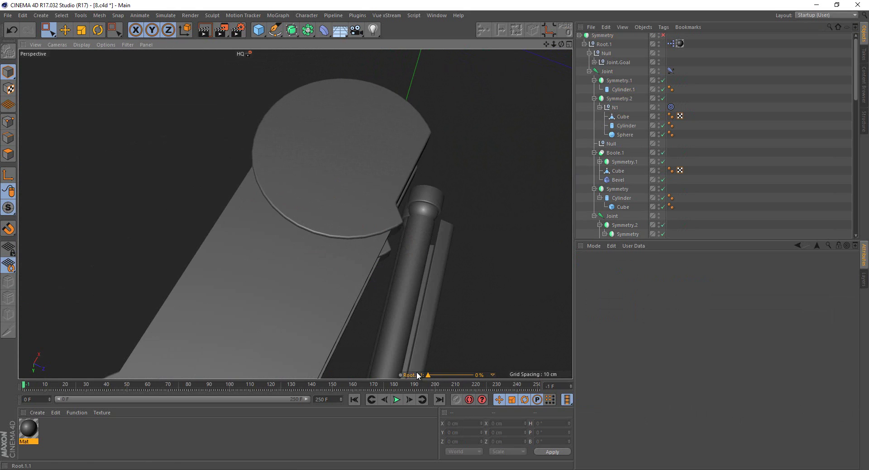
{"action": "left_click_drag", "start_coordinate": [363, 273], "coordinate": [209, 178], "text": "alt"}
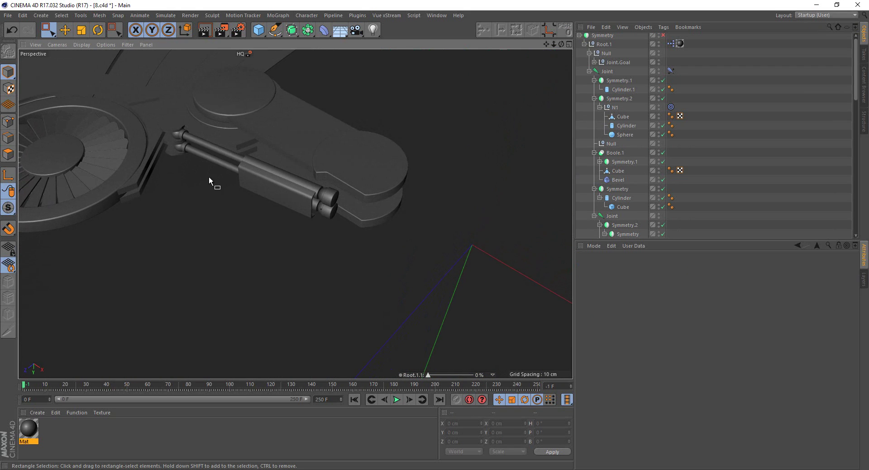
{"action": "scroll", "coordinate": [615, 164], "scroll_direction": "up", "scroll_amount": 1}
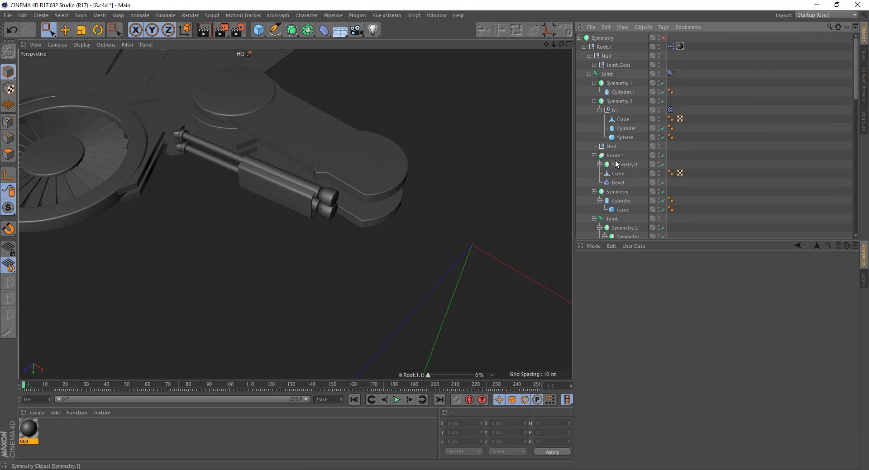
{"action": "left_click", "coordinate": [327, 199]}
{"action": "left_click", "coordinate": [622, 93]}
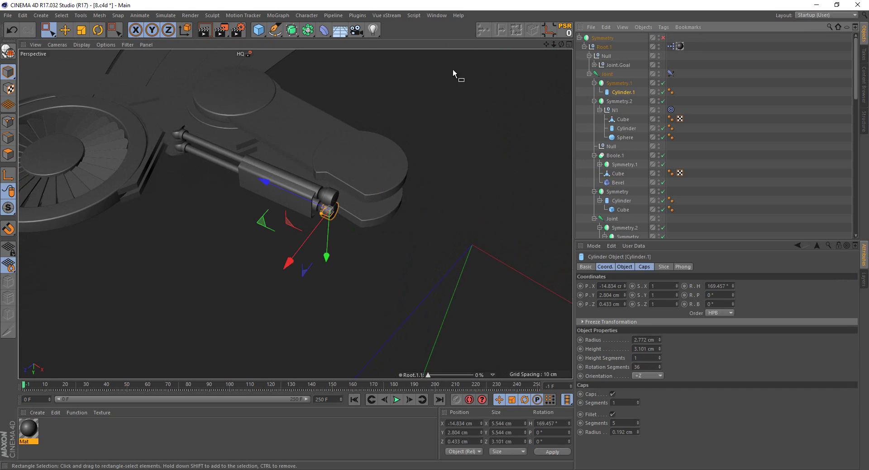
Add a cube, zero its position and rotation, and scale it down to 6.4 cm
{"action": "left_click", "coordinate": [260, 31]}
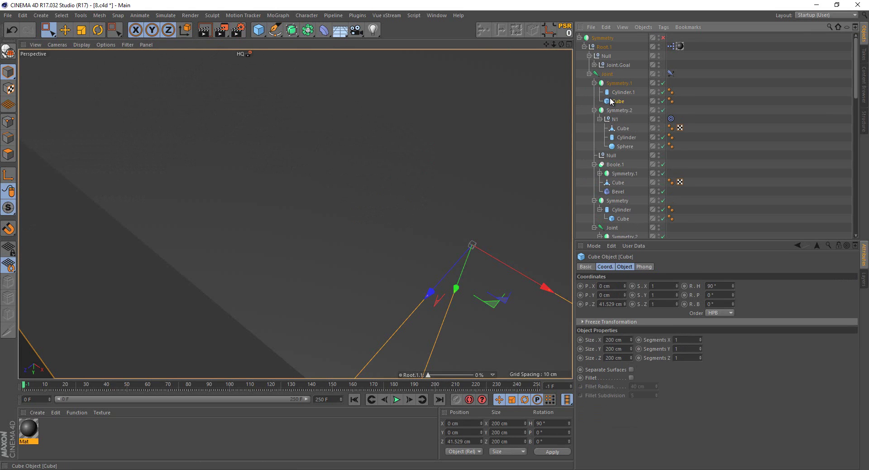
{"action": "left_click", "coordinate": [570, 31]}
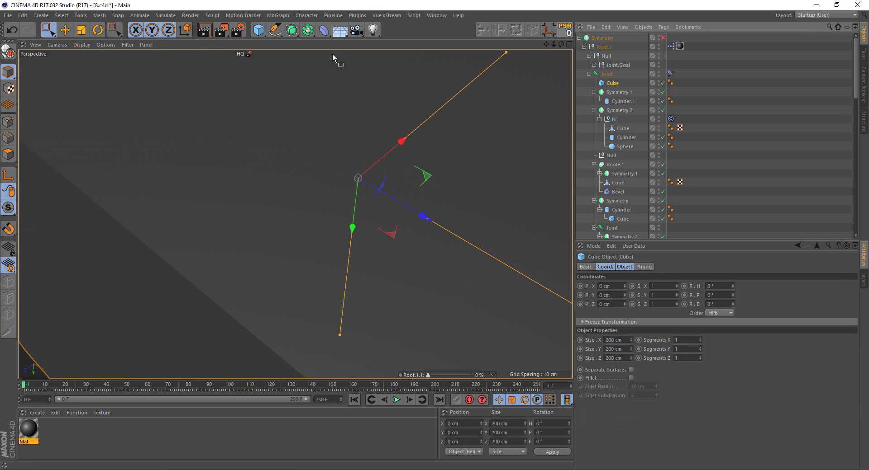
{"action": "left_click", "coordinate": [82, 30]}
{"action": "left_click_drag", "start_coordinate": [262, 115], "coordinate": [105, 157]}
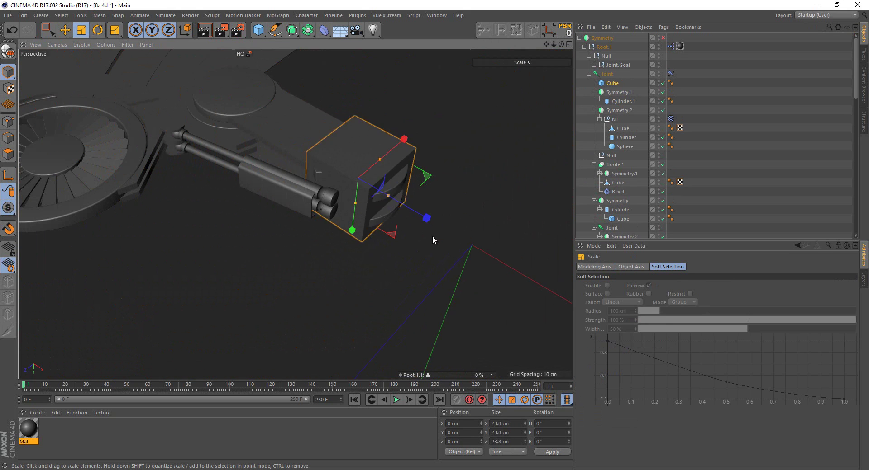
{"action": "left_click_drag", "start_coordinate": [433, 236], "coordinate": [321, 140]}
In Top view, move the small cube to the piston end beside the Boole-cut disc
{"action": "key", "text": "F2"}
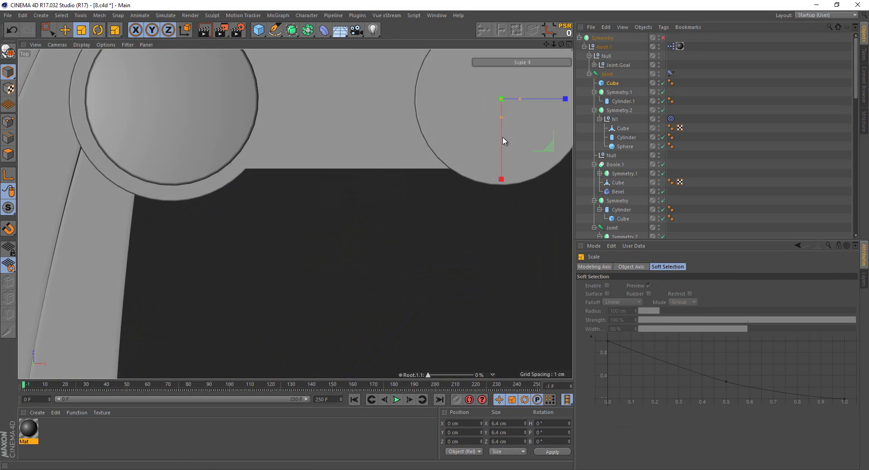
{"action": "key", "text": "0"}
{"action": "scroll", "coordinate": [335, 183], "scroll_direction": "down", "scroll_amount": 4}
{"action": "left_click_drag", "start_coordinate": [457, 199], "coordinate": [479, 152]}
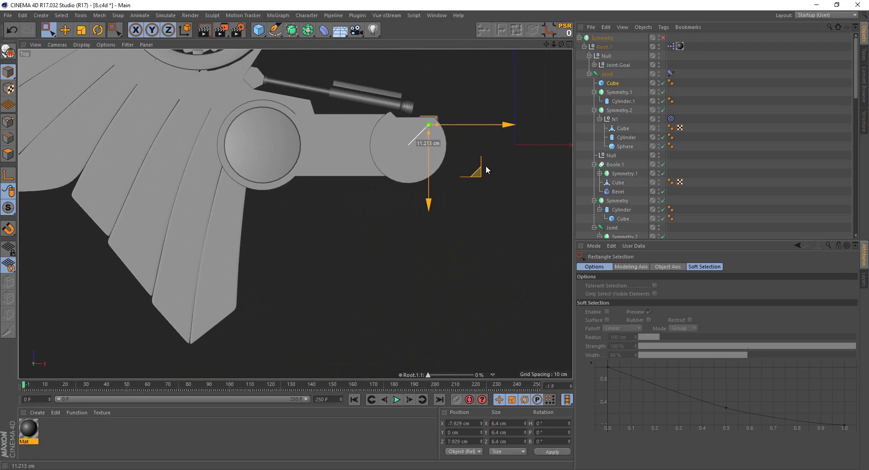
{"action": "scroll", "coordinate": [438, 122], "scroll_direction": "up", "scroll_amount": 4}
{"action": "scroll", "coordinate": [438, 122], "scroll_direction": "up", "scroll_amount": 3}
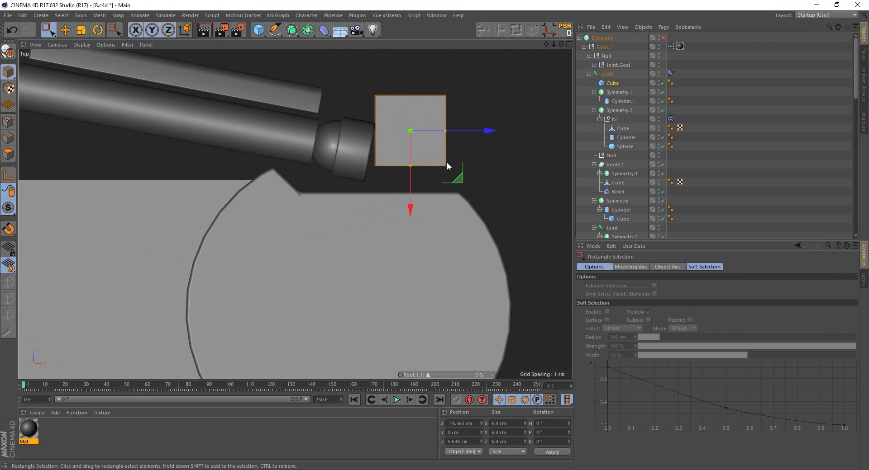
{"action": "left_click_drag", "start_coordinate": [460, 181], "coordinate": [447, 204]}
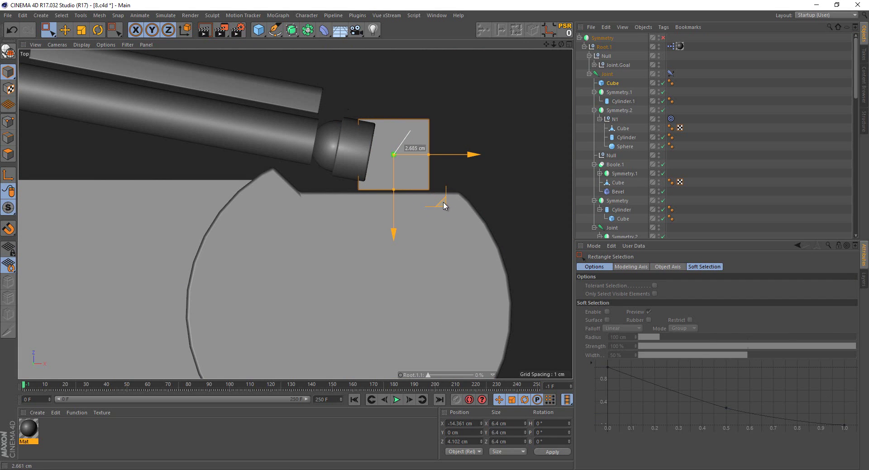
Turn on Gouraud Shading (Lines) and nudge the Boole.1 cutter cube to Z 6.35 cm
{"action": "left_click", "coordinate": [475, 207]}
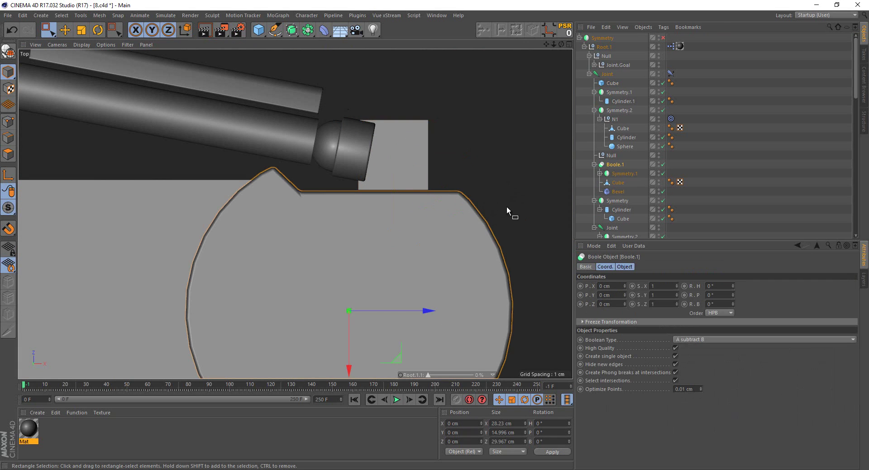
{"action": "left_click", "coordinate": [600, 174]}
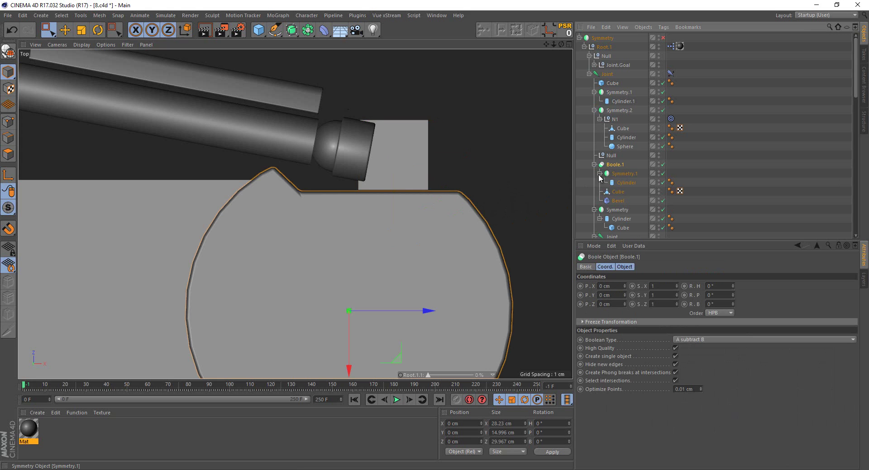
{"action": "left_click", "coordinate": [616, 192]}
{"action": "left_click", "coordinate": [83, 45]}
{"action": "left_click", "coordinate": [99, 74]}
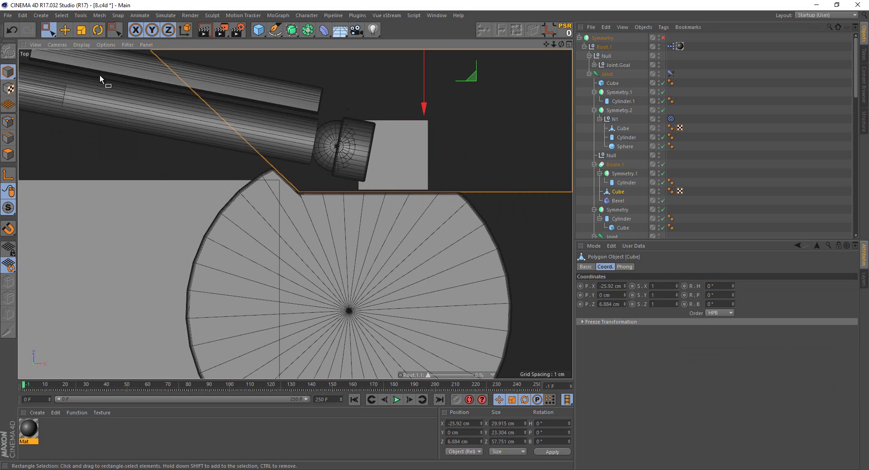
{"action": "scroll", "coordinate": [408, 190], "scroll_direction": "down", "scroll_amount": 2}
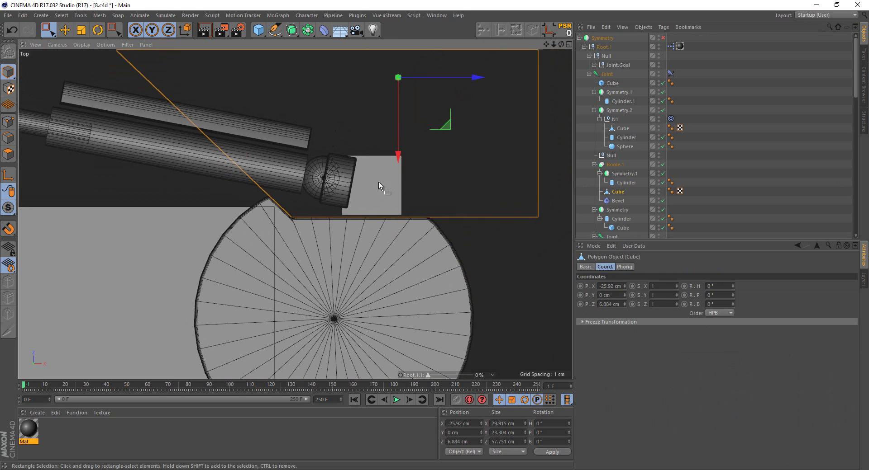
{"action": "left_click_drag", "start_coordinate": [437, 93], "coordinate": [432, 102]}
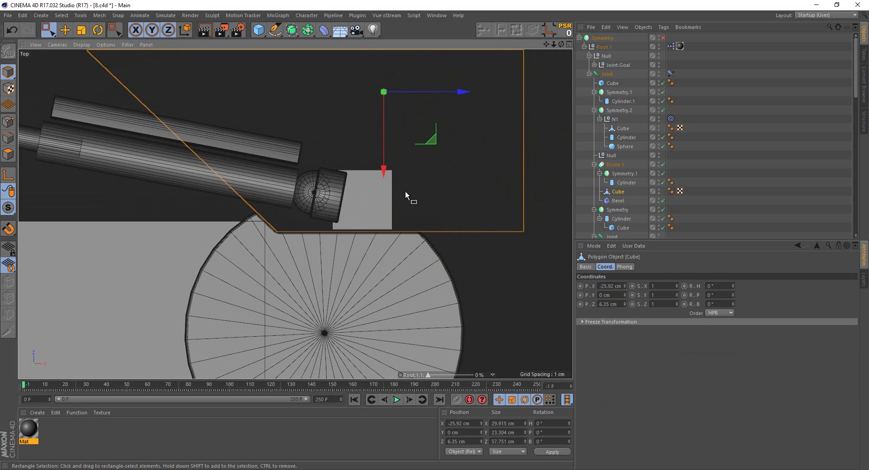
{"action": "left_click", "coordinate": [388, 199]}
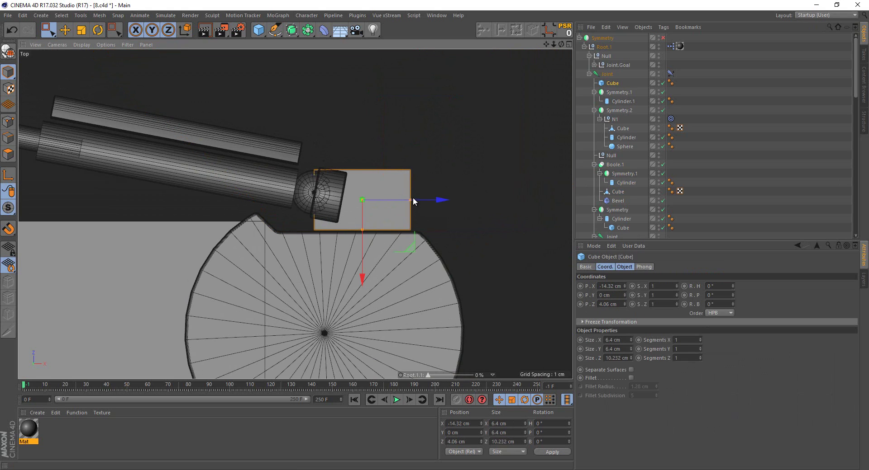
Shorten the small cube slightly, make it editable, and raise its top points
{"action": "left_click_drag", "start_coordinate": [413, 197], "coordinate": [406, 200]}
{"action": "left_click", "coordinate": [8, 71]}
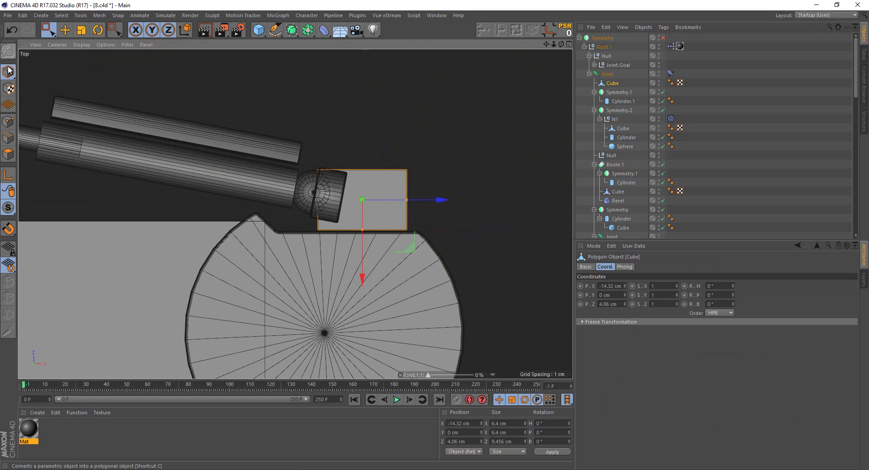
{"action": "left_click", "coordinate": [8, 122]}
{"action": "left_click_drag", "start_coordinate": [430, 198], "coordinate": [430, 198]}
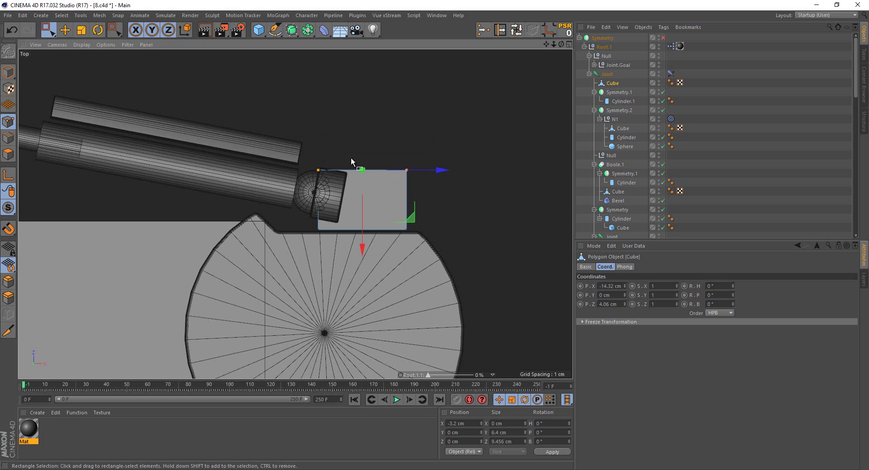
{"action": "left_click_drag", "start_coordinate": [361, 195], "coordinate": [360, 175]}
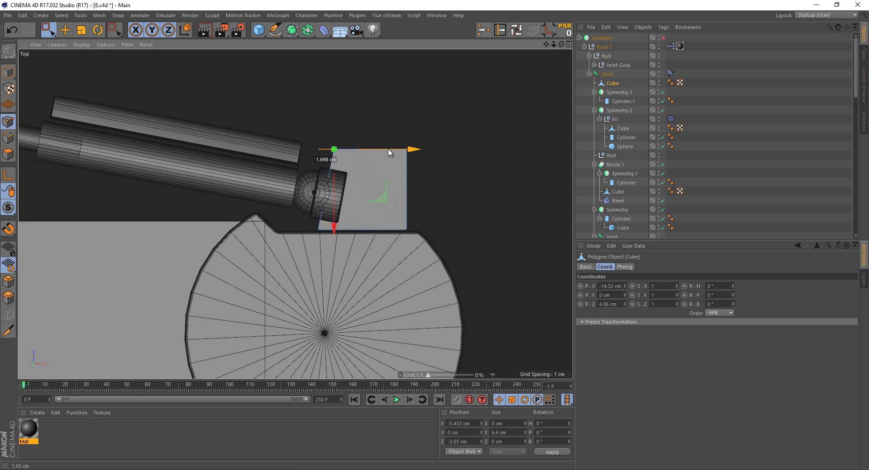
Shift the right-side points outward so the top tapers into a trapezoid, back in Perspective view
{"action": "left_click_drag", "start_coordinate": [378, 109], "coordinate": [414, 156]}
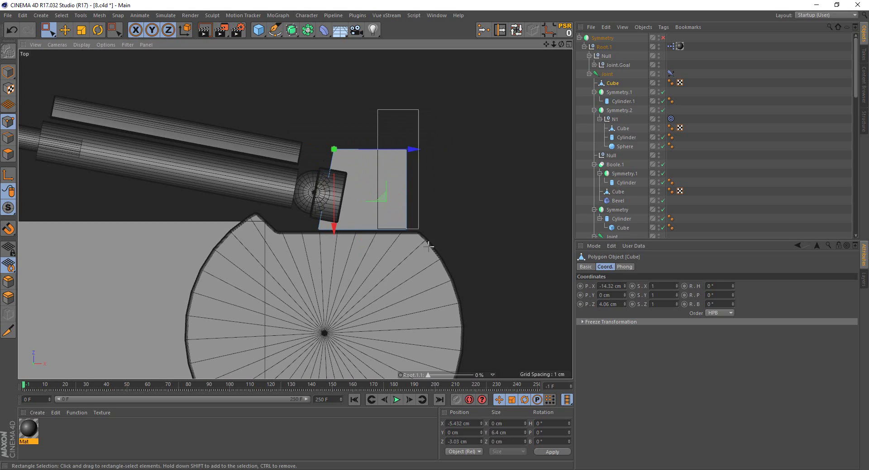
{"action": "left_click_drag", "start_coordinate": [429, 246], "coordinate": [419, 229]}
{"action": "left_click_drag", "start_coordinate": [433, 188], "coordinate": [443, 192]}
{"action": "mouse_move", "coordinate": [387, 120]}
{"action": "left_mouse_down"}
{"action": "mouse_move", "coordinate": [435, 156]}
{"action": "mouse_move", "coordinate": [420, 156]}
{"action": "left_mouse_up"}
{"action": "middle_click", "coordinate": [419, 156]}
{"action": "middle_click", "coordinate": [248, 139]}
Stretch the small end block taller along its height
{"action": "left_click_drag", "start_coordinate": [430, 266], "coordinate": [164, 137], "text": "alt"}
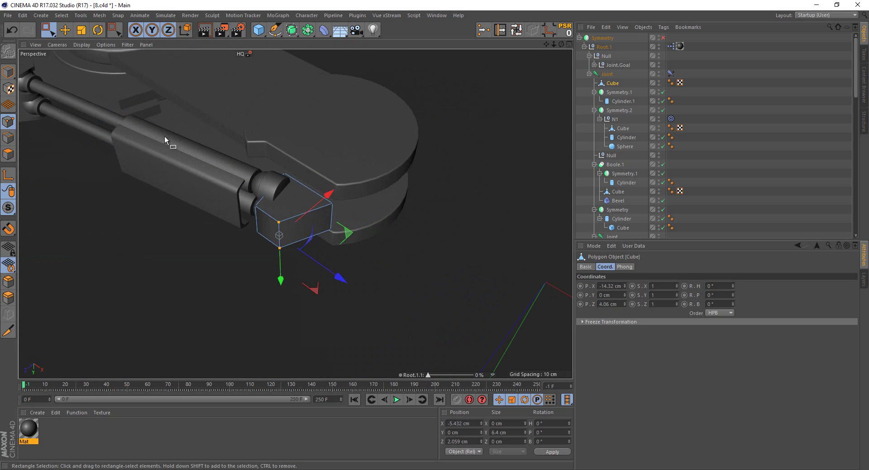
{"action": "left_click", "coordinate": [81, 30]}
{"action": "left_click", "coordinate": [8, 72]}
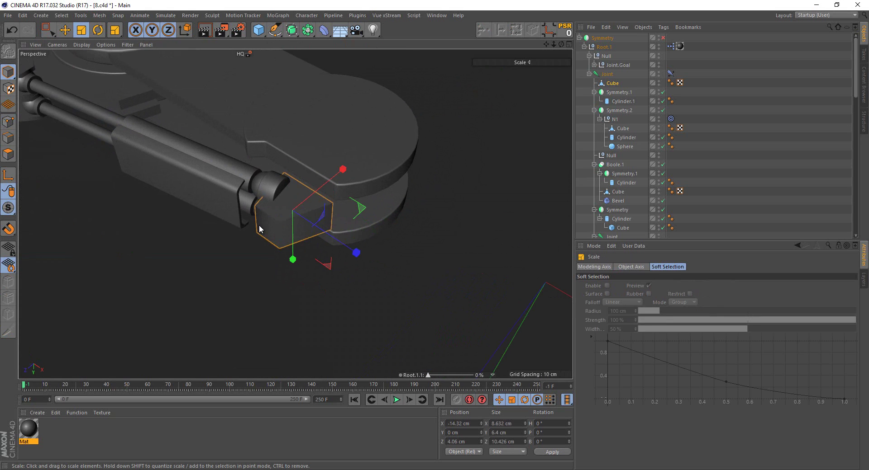
{"action": "mouse_move", "coordinate": [260, 228]}
{"action": "left_mouse_down", "text": "alt"}
{"action": "mouse_move", "coordinate": [275, 175]}
{"action": "mouse_move", "coordinate": [335, 243]}
{"action": "left_mouse_up", "text": "alt"}
{"action": "mouse_move", "coordinate": [320, 282]}
{"action": "left_mouse_down"}
{"action": "mouse_move", "coordinate": [322, 253]}
{"action": "mouse_move", "coordinate": [325, 281]}
{"action": "mouse_move", "coordinate": [450, 186]}
{"action": "mouse_move", "coordinate": [237, 290]}
{"action": "mouse_move", "coordinate": [264, 297]}
{"action": "left_mouse_up"}
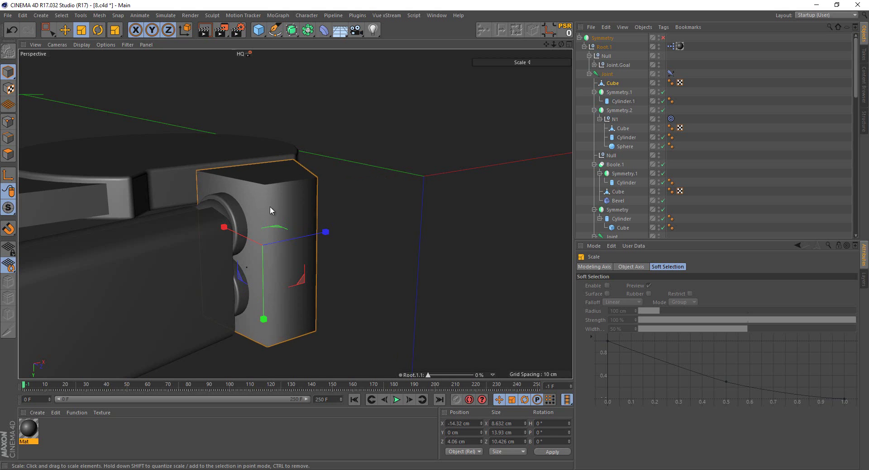
{"action": "mouse_move", "coordinate": [269, 210]}
{"action": "left_mouse_down", "text": "alt"}
{"action": "mouse_move", "coordinate": [236, 237]}
{"action": "mouse_move", "coordinate": [199, 240]}
{"action": "mouse_move", "coordinate": [215, 229]}
{"action": "mouse_move", "coordinate": [214, 239]}
{"action": "mouse_move", "coordinate": [262, 182]}
{"action": "mouse_move", "coordinate": [361, 198]}
{"action": "left_mouse_up", "text": "alt"}
{"action": "left_click", "coordinate": [447, 295]}
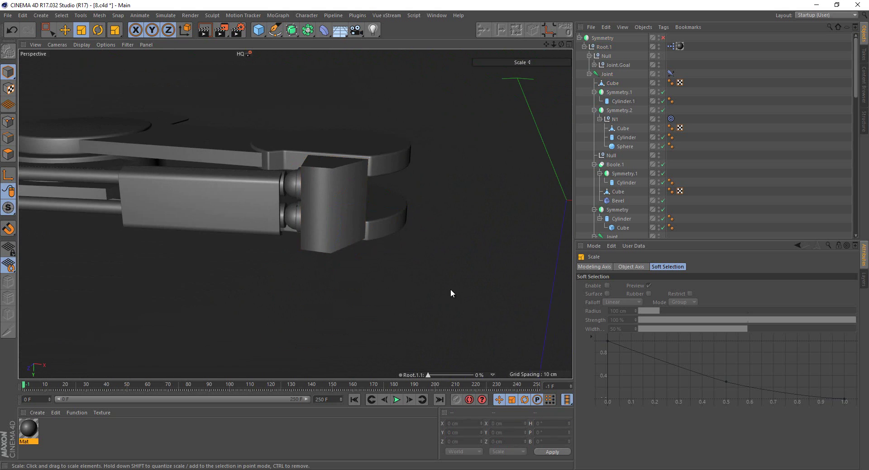
Duplicate Boole.1, delete its Symmetry.1, and make the small block the copy's base object
{"action": "scroll", "coordinate": [450, 289], "scroll_direction": "down", "scroll_amount": 5}
{"action": "left_click", "coordinate": [368, 246]}
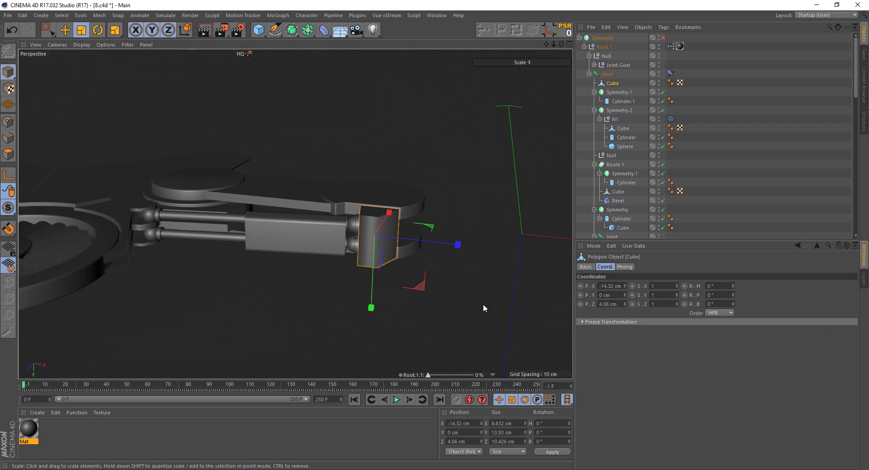
{"action": "left_click", "coordinate": [616, 165]}
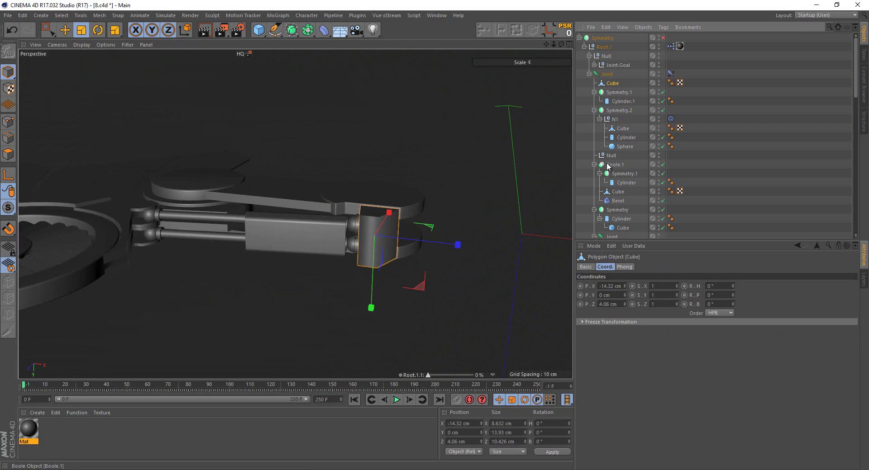
{"action": "left_click_drag", "start_coordinate": [615, 91], "coordinate": [614, 95], "text": "ctrl"}
{"action": "left_click", "coordinate": [613, 101]}
{"action": "key", "text": "Delete"}
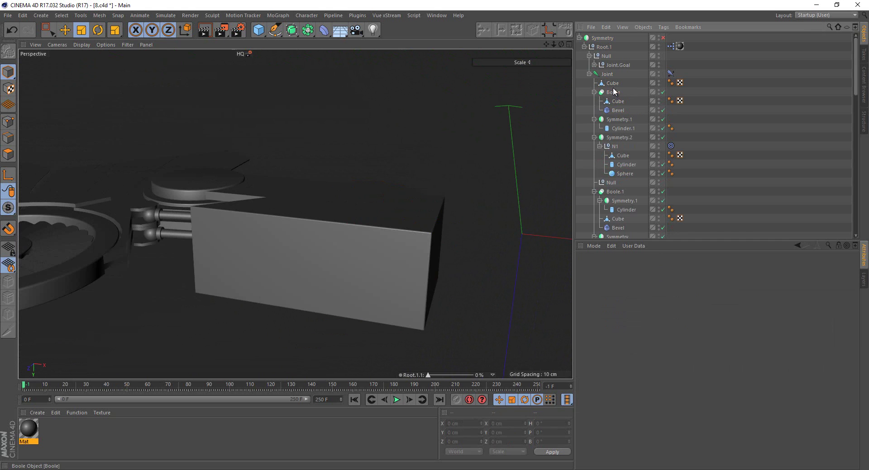
{"action": "left_click_drag", "start_coordinate": [614, 95], "coordinate": [604, 100]}
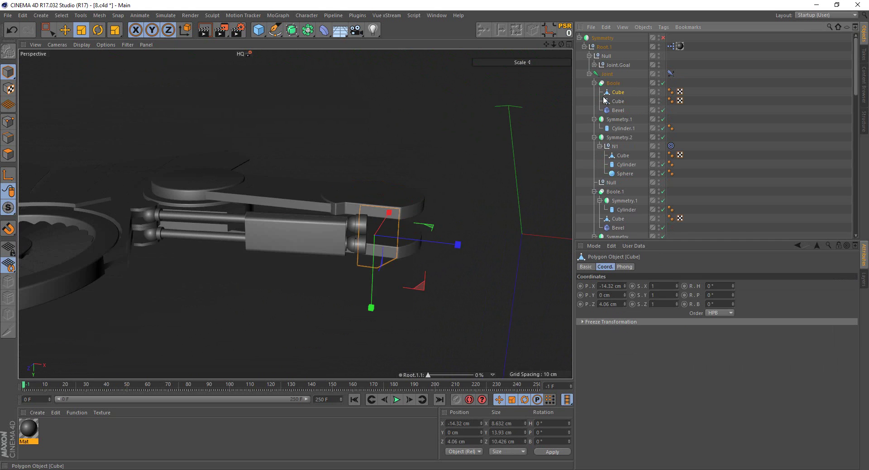
{"action": "left_click", "coordinate": [611, 101]}
Shrink the copied cutting cube, flip it 180 degrees, and slide it along Z into the block
{"action": "mouse_move", "coordinate": [359, 200]}
{"action": "left_mouse_down", "text": "alt"}
{"action": "mouse_move", "coordinate": [275, 261]}
{"action": "mouse_move", "coordinate": [432, 309]}
{"action": "mouse_move", "coordinate": [276, 310]}
{"action": "mouse_move", "coordinate": [229, 332]}
{"action": "left_mouse_up", "text": "alt"}
{"action": "key", "text": "space"}
{"action": "scroll", "coordinate": [331, 308], "scroll_direction": "up", "scroll_amount": 3}
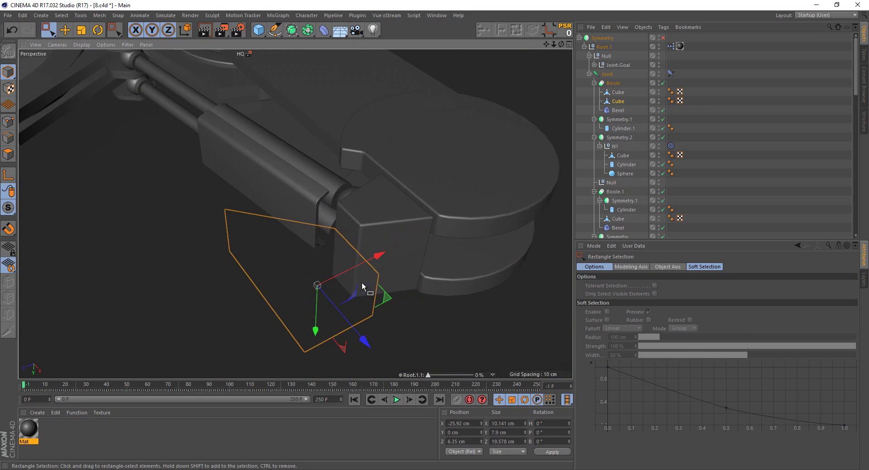
{"action": "left_click_drag", "start_coordinate": [375, 262], "coordinate": [379, 259]}
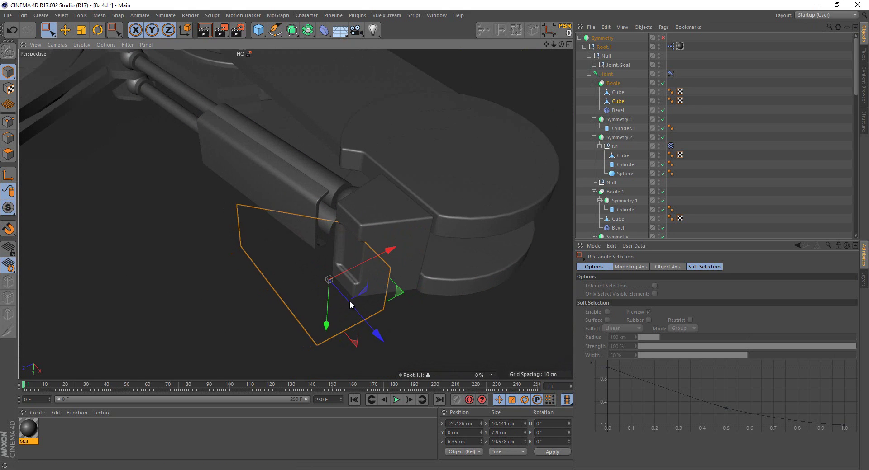
{"action": "left_click", "coordinate": [97, 29]}
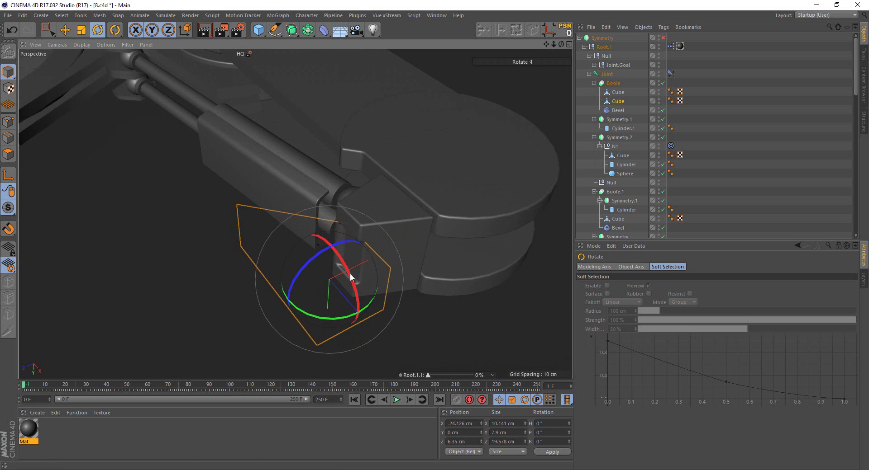
{"action": "left_click_drag", "start_coordinate": [351, 278], "coordinate": [91, 365]}
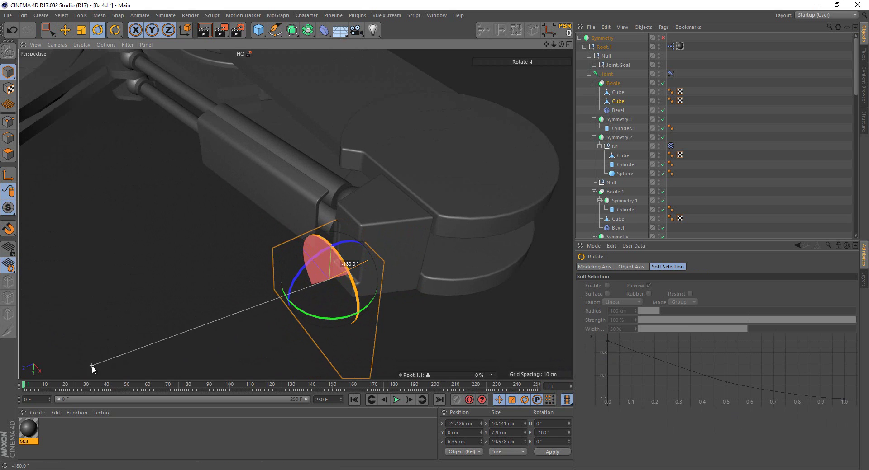
{"action": "key", "text": "space"}
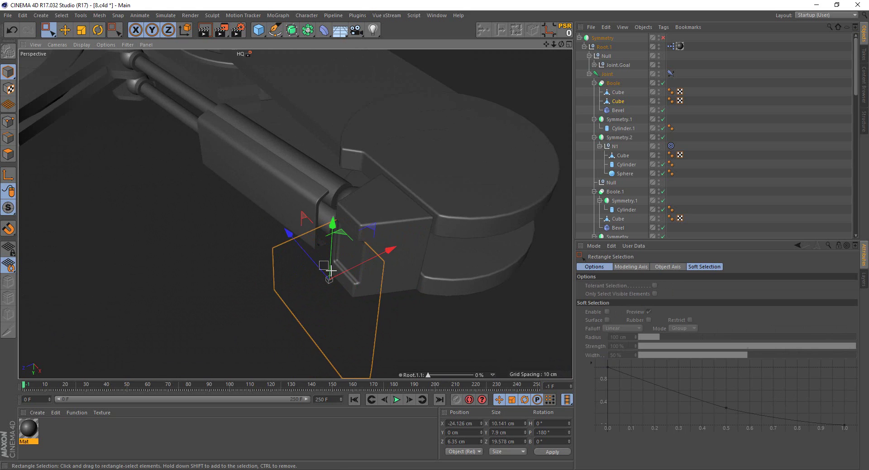
{"action": "mouse_move", "coordinate": [317, 264]}
{"action": "left_mouse_down"}
{"action": "mouse_move", "coordinate": [403, 264]}
{"action": "mouse_move", "coordinate": [427, 202]}
{"action": "mouse_move", "coordinate": [397, 230]}
{"action": "mouse_move", "coordinate": [400, 243]}
{"action": "mouse_move", "coordinate": [370, 266]}
{"action": "left_mouse_up"}
{"action": "key", "text": "e"}
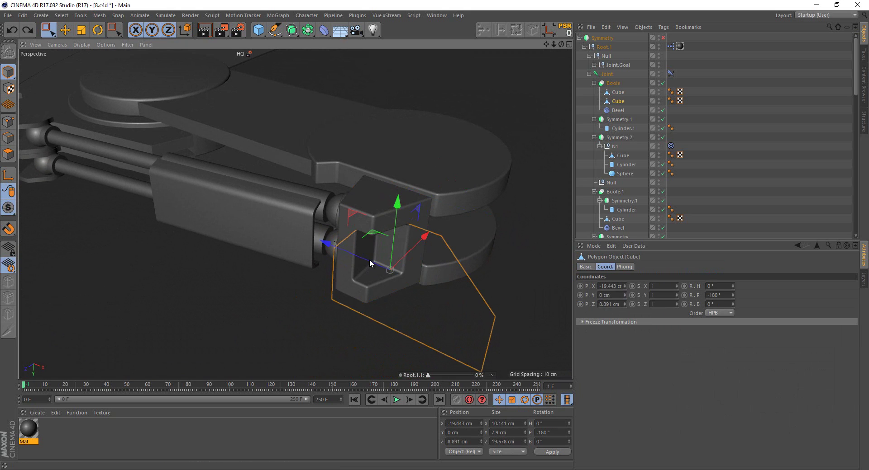
{"action": "key", "text": "space"}
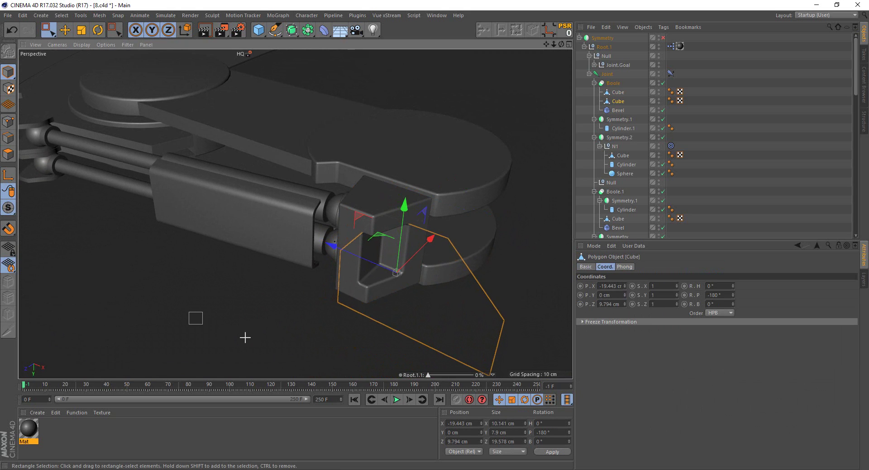
Lower the cutting cube along Y to about −6.283 cm
{"action": "left_click", "coordinate": [244, 338]}
{"action": "mouse_move", "coordinate": [244, 339]}
{"action": "left_mouse_down", "text": "alt"}
{"action": "mouse_move", "coordinate": [451, 202]}
{"action": "mouse_move", "coordinate": [404, 210]}
{"action": "mouse_move", "coordinate": [427, 189]}
{"action": "mouse_move", "coordinate": [447, 191]}
{"action": "mouse_move", "coordinate": [425, 259]}
{"action": "left_mouse_up", "text": "alt"}
{"action": "left_click", "coordinate": [428, 243]}
{"action": "key", "text": "e"}
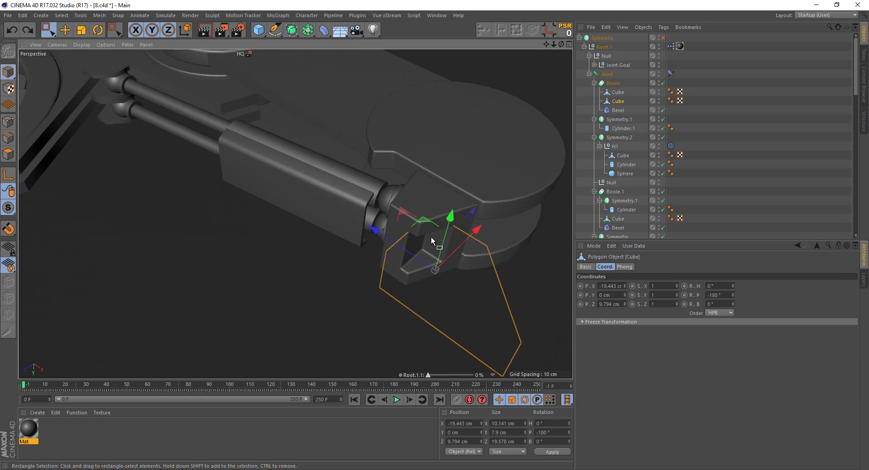
{"action": "scroll", "coordinate": [431, 237], "scroll_direction": "up", "scroll_amount": 2}
{"action": "left_click_drag", "start_coordinate": [450, 213], "coordinate": [463, 169]}
Nest the cutting cube under Symmetry.1 and shift it to X −21.553 cm, Z 9.488 cm
{"action": "mouse_move", "coordinate": [602, 122]}
{"action": "left_mouse_down"}
{"action": "mouse_move", "coordinate": [616, 120]}
{"action": "mouse_move", "coordinate": [619, 104]}
{"action": "left_mouse_up"}
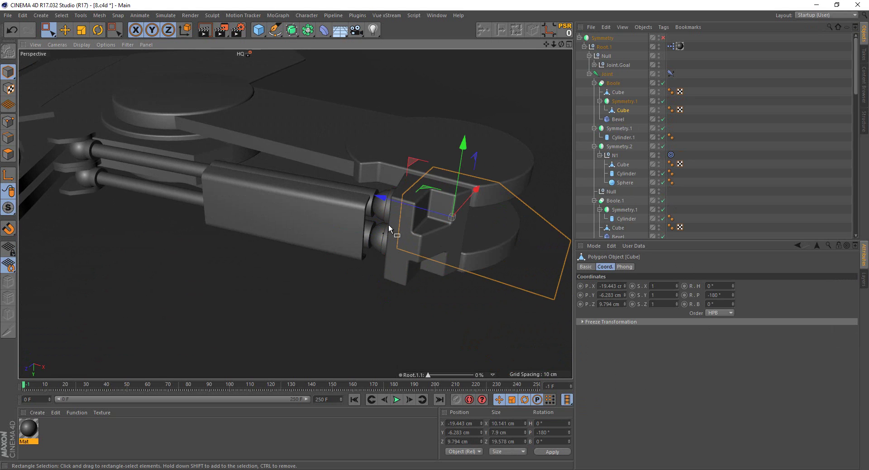
{"action": "mouse_move", "coordinate": [388, 224]}
{"action": "left_mouse_down", "text": "alt"}
{"action": "mouse_move", "coordinate": [398, 115]}
{"action": "mouse_move", "coordinate": [389, 102]}
{"action": "left_mouse_up", "text": "alt"}
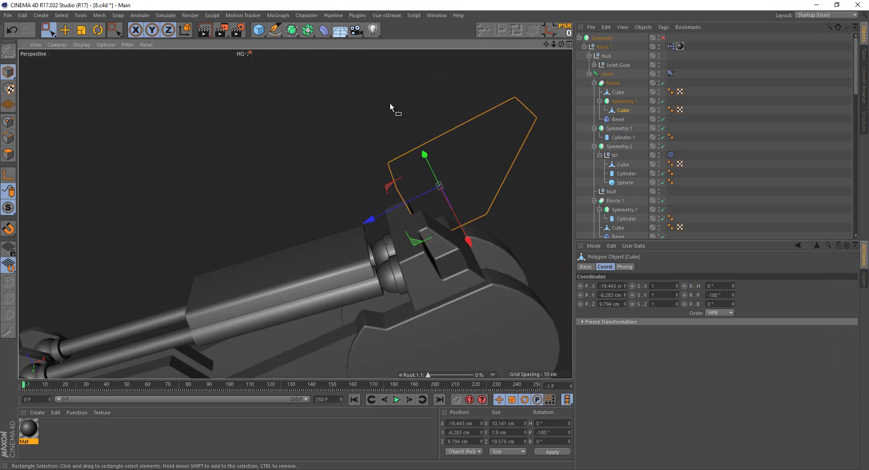
{"action": "left_click_drag", "start_coordinate": [420, 196], "coordinate": [423, 197]}
{"action": "left_click_drag", "start_coordinate": [466, 231], "coordinate": [465, 216]}
{"action": "mouse_move", "coordinate": [409, 189]}
{"action": "left_mouse_down"}
{"action": "mouse_move", "coordinate": [398, 192]}
{"action": "mouse_move", "coordinate": [427, 199]}
{"action": "mouse_move", "coordinate": [395, 318]}
{"action": "mouse_move", "coordinate": [403, 333]}
{"action": "mouse_move", "coordinate": [446, 205]}
{"action": "mouse_move", "coordinate": [444, 224]}
{"action": "mouse_move", "coordinate": [324, 279]}
{"action": "mouse_move", "coordinate": [207, 298]}
{"action": "mouse_move", "coordinate": [351, 229]}
{"action": "mouse_move", "coordinate": [316, 234]}
{"action": "mouse_move", "coordinate": [286, 223]}
{"action": "mouse_move", "coordinate": [425, 186]}
{"action": "mouse_move", "coordinate": [267, 233]}
{"action": "mouse_move", "coordinate": [362, 254]}
{"action": "mouse_move", "coordinate": [442, 160]}
{"action": "mouse_move", "coordinate": [489, 60]}
{"action": "mouse_move", "coordinate": [434, 234]}
{"action": "left_mouse_up"}
{"action": "key", "text": "0"}
{"action": "left_click", "coordinate": [391, 195]}
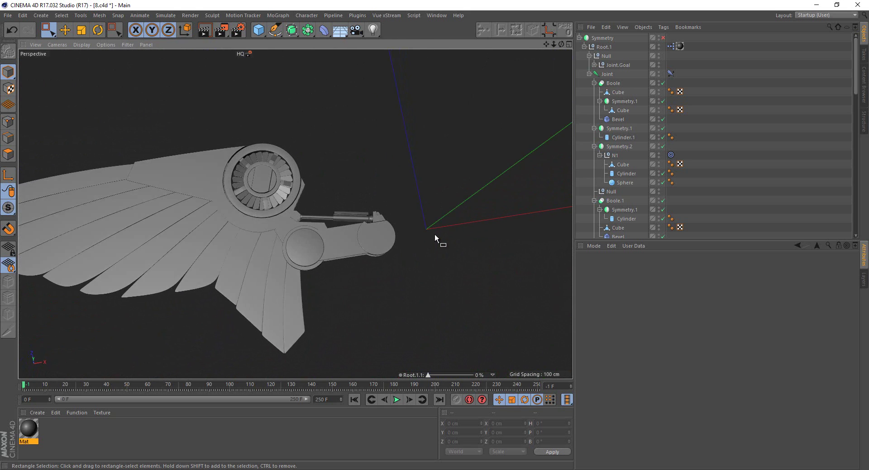
Fold the wing with the Root.1.1 slider, then zoom onto the notched piston end block
{"action": "mouse_move", "coordinate": [429, 375]}
{"action": "left_mouse_down"}
{"action": "mouse_move", "coordinate": [474, 362]}
{"action": "mouse_move", "coordinate": [405, 359]}
{"action": "left_mouse_up"}
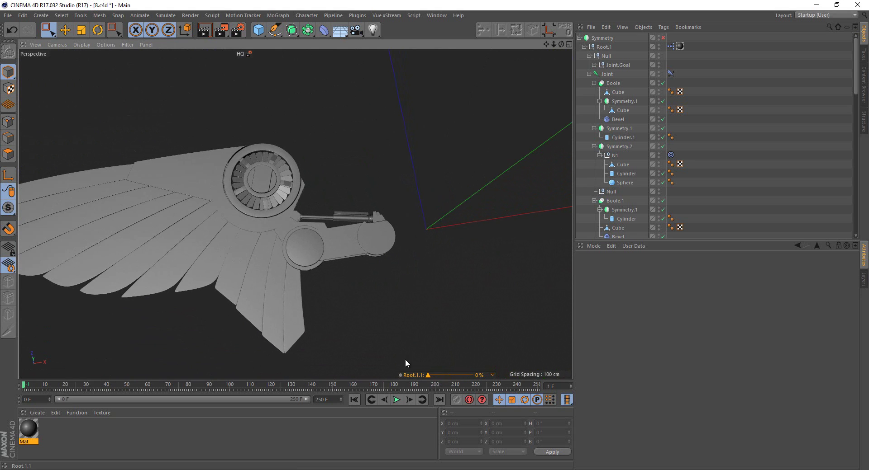
{"action": "mouse_move", "coordinate": [343, 272]}
{"action": "left_mouse_down", "text": "alt"}
{"action": "mouse_move", "coordinate": [395, 230]}
{"action": "mouse_move", "coordinate": [337, 232]}
{"action": "mouse_move", "coordinate": [262, 255]}
{"action": "mouse_move", "coordinate": [134, 115]}
{"action": "mouse_move", "coordinate": [131, 130]}
{"action": "mouse_move", "coordinate": [142, 117]}
{"action": "left_mouse_up", "text": "alt"}
{"action": "scroll", "coordinate": [249, 241], "scroll_direction": "up", "scroll_amount": 3}
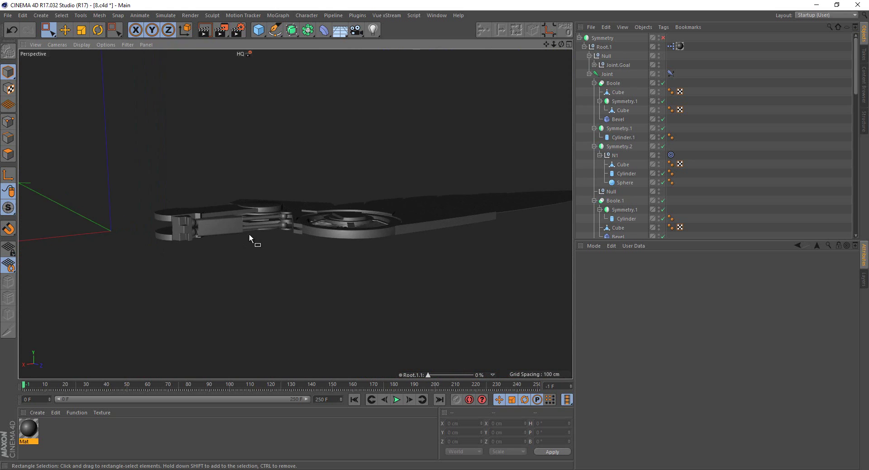
{"action": "scroll", "coordinate": [276, 224], "scroll_direction": "up", "scroll_amount": 3}
{"action": "mouse_move", "coordinate": [276, 224]}
{"action": "left_mouse_down", "text": "alt"}
{"action": "mouse_move", "coordinate": [328, 251]}
{"action": "mouse_move", "coordinate": [328, 301]}
{"action": "mouse_move", "coordinate": [484, 345]}
{"action": "mouse_move", "coordinate": [461, 303]}
{"action": "mouse_move", "coordinate": [410, 319]}
{"action": "mouse_move", "coordinate": [278, 323]}
{"action": "mouse_move", "coordinate": [210, 246]}
{"action": "mouse_move", "coordinate": [165, 216]}
{"action": "mouse_move", "coordinate": [100, 201]}
{"action": "mouse_move", "coordinate": [161, 217]}
{"action": "mouse_move", "coordinate": [238, 272]}
{"action": "mouse_move", "coordinate": [249, 236]}
{"action": "left_mouse_up", "text": "alt"}
{"action": "scroll", "coordinate": [376, 317], "scroll_direction": "up", "scroll_amount": 3}
Copy the end-cap Cube out of Symmetry as Cube.1 under Joint and set its Y position to 0
{"action": "left_click", "coordinate": [249, 235]}
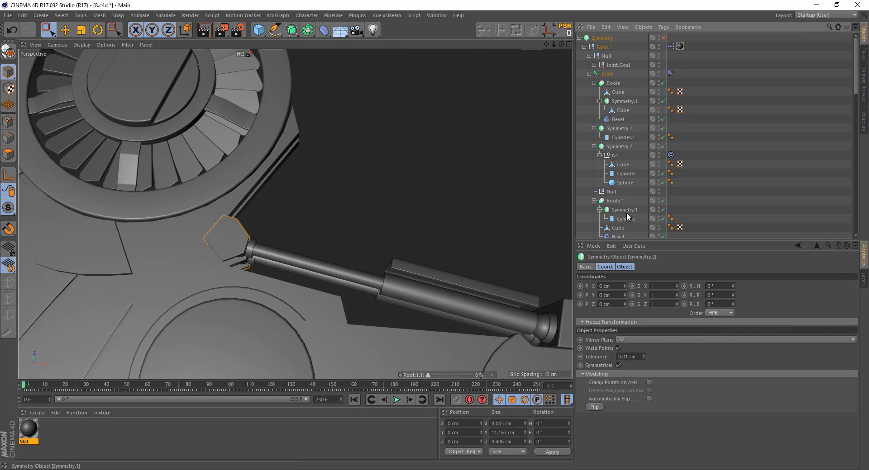
{"action": "scroll", "coordinate": [626, 212], "scroll_direction": "down", "scroll_amount": 5}
{"action": "left_click", "coordinate": [627, 83]}
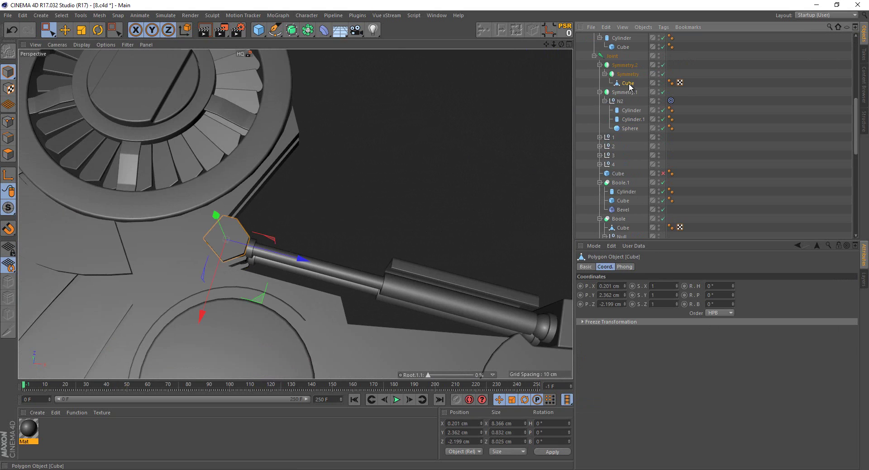
{"action": "left_click_drag", "start_coordinate": [621, 64], "coordinate": [621, 66], "text": "ctrl"}
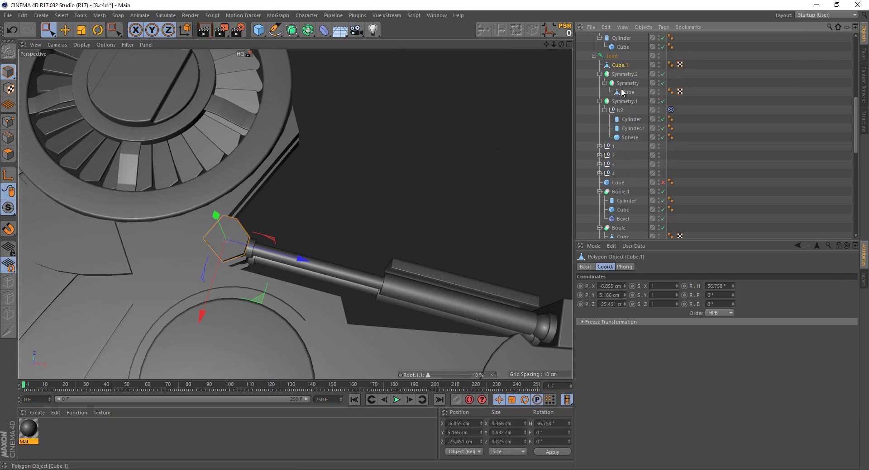
{"action": "double_click", "coordinate": [611, 296]}
{"action": "type", "text": "0"}
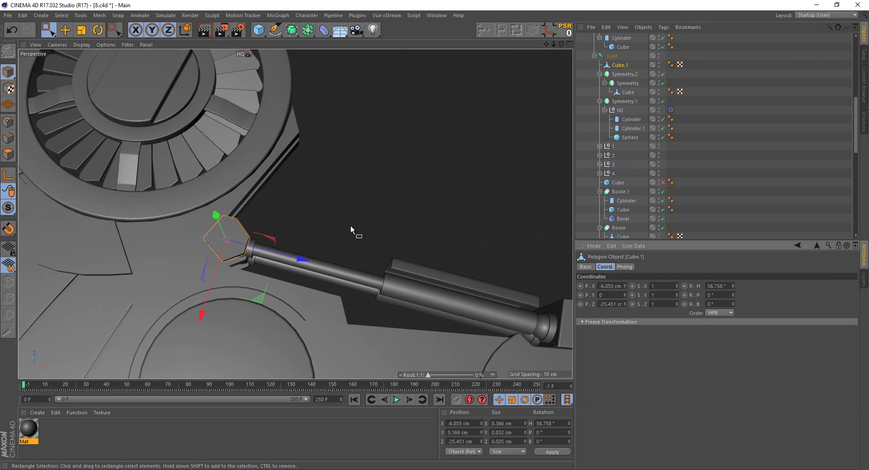
{"action": "key", "text": "Return"}
Stretch Cube.1 along Y from 0.832 cm to about 11.6 cm tall
{"action": "left_click", "coordinate": [82, 30]}
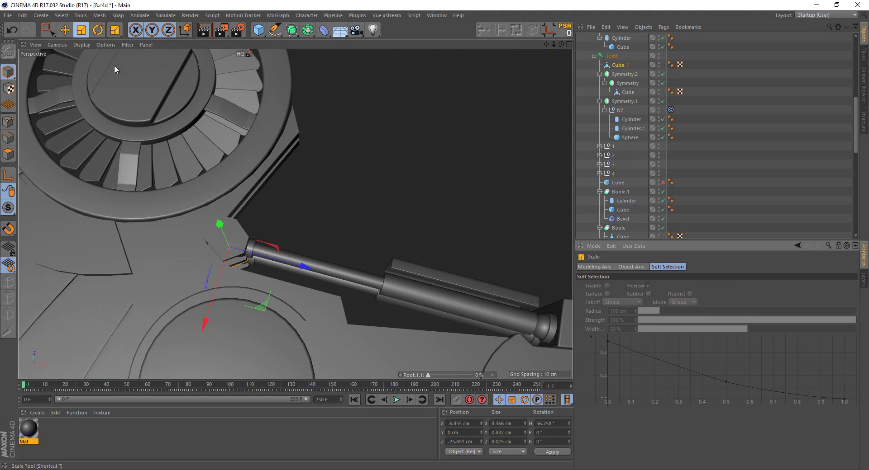
{"action": "mouse_move", "coordinate": [115, 69]}
{"action": "left_mouse_down", "text": "alt"}
{"action": "mouse_move", "coordinate": [252, 272]}
{"action": "mouse_move", "coordinate": [177, 232]}
{"action": "left_mouse_up", "text": "alt"}
{"action": "mouse_move", "coordinate": [235, 188]}
{"action": "left_mouse_down"}
{"action": "mouse_move", "coordinate": [453, 201]}
{"action": "mouse_move", "coordinate": [452, 192]}
{"action": "left_mouse_up"}
In the Top view, select Cube.1's points on the piston side, then return to Perspective
{"action": "middle_click", "coordinate": [414, 228]}
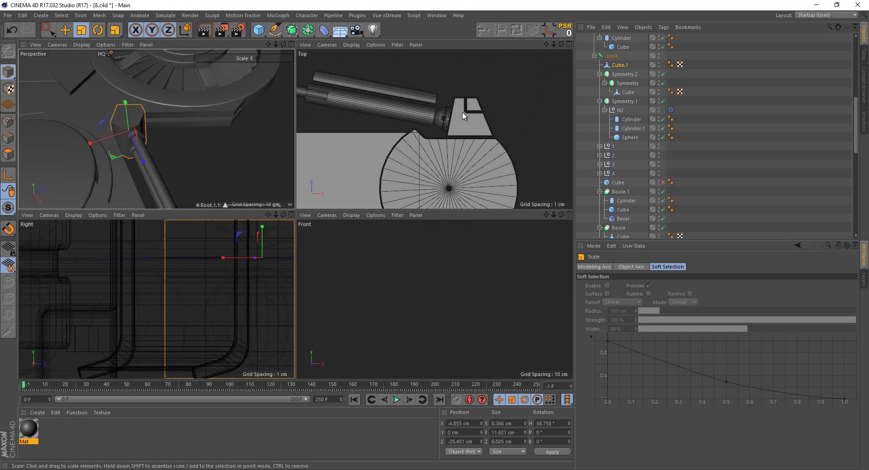
{"action": "middle_click", "coordinate": [416, 226]}
{"action": "scroll", "coordinate": [417, 227], "scroll_direction": "down", "scroll_amount": 3}
{"action": "key", "text": "0"}
{"action": "scroll", "coordinate": [112, 168], "scroll_direction": "up", "scroll_amount": 3}
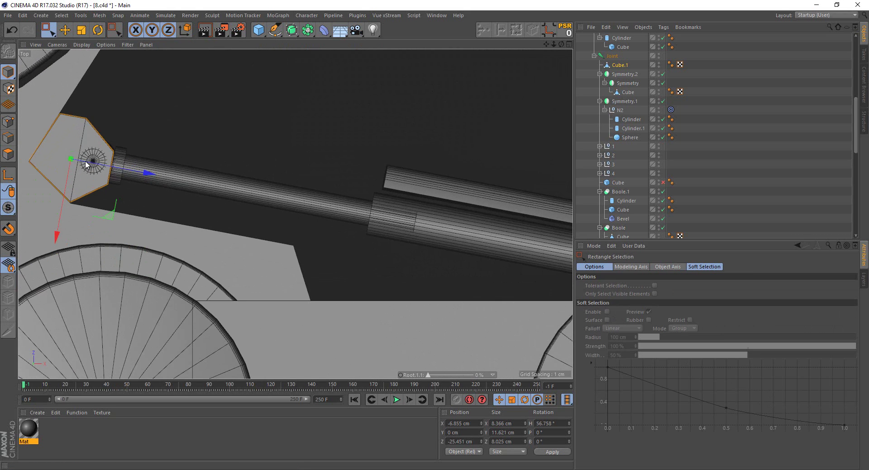
{"action": "middle_click_drag", "start_coordinate": [135, 181], "coordinate": [262, 226], "text": "alt"}
{"action": "left_click", "coordinate": [8, 121]}
{"action": "scroll", "coordinate": [196, 228], "scroll_direction": "up", "scroll_amount": 1}
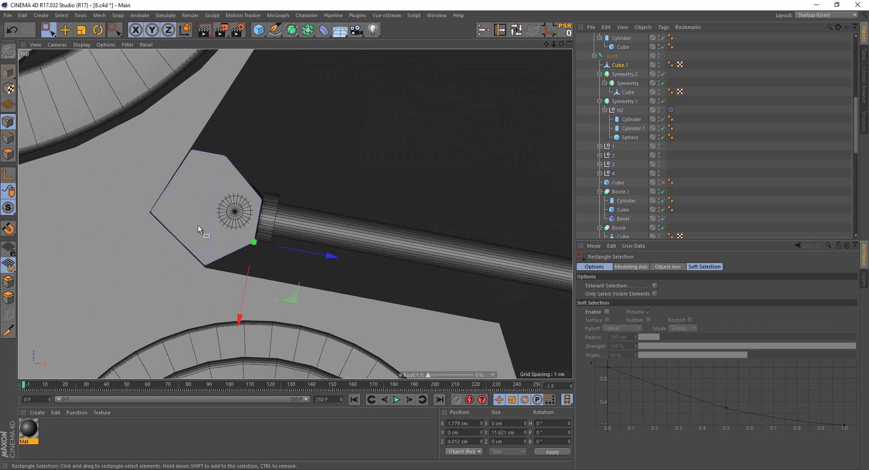
{"action": "left_click_drag", "start_coordinate": [235, 170], "coordinate": [295, 271]}
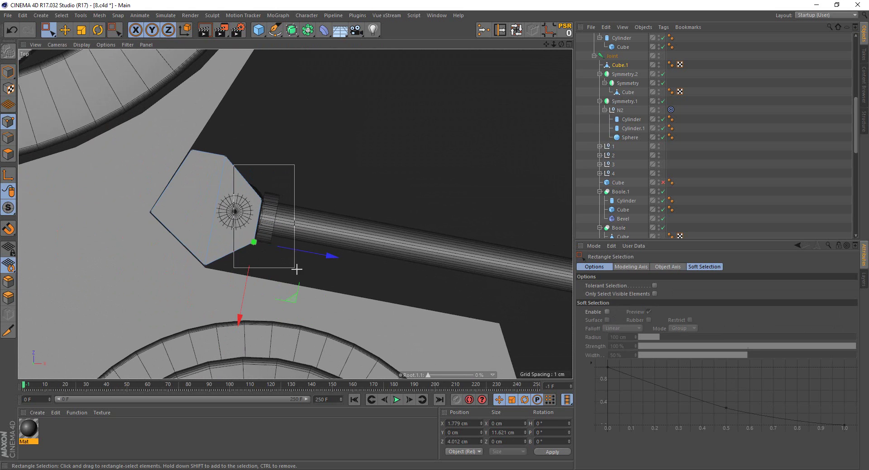
{"action": "middle_click", "coordinate": [167, 137]}
{"action": "middle_click", "coordinate": [168, 137]}
Cap the open hole in Cube.1 with Close Polygon Hole
{"action": "scroll", "coordinate": [231, 190], "scroll_direction": "up", "scroll_amount": 2}
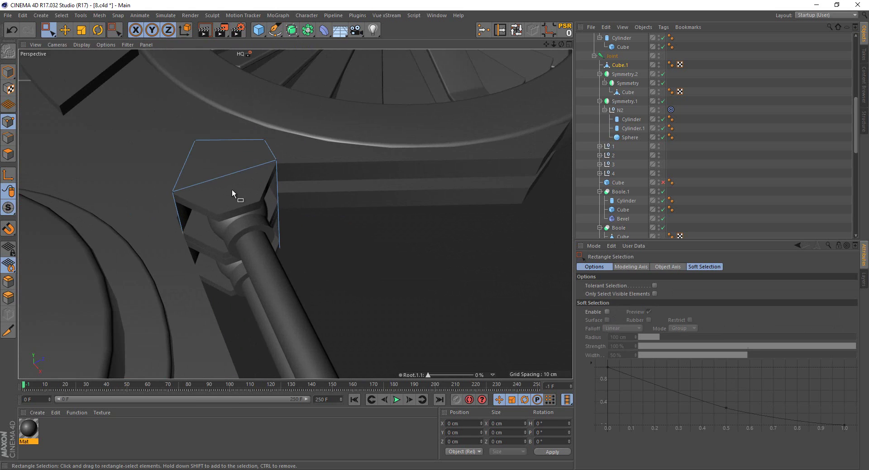
{"action": "right_click", "coordinate": [232, 190]}
{"action": "left_click", "coordinate": [248, 248]}
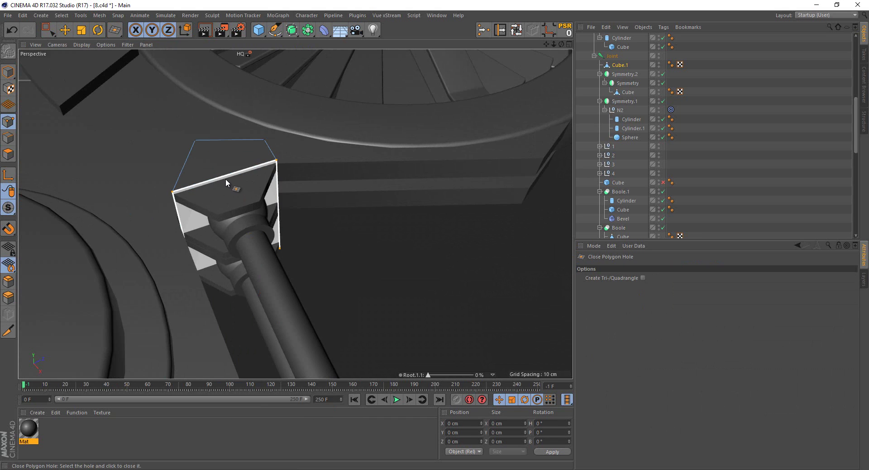
{"action": "left_click", "coordinate": [226, 180]}
{"action": "mouse_move", "coordinate": [211, 186]}
{"action": "left_mouse_down", "text": "alt"}
{"action": "mouse_move", "coordinate": [265, 171]}
{"action": "mouse_move", "coordinate": [183, 149]}
{"action": "left_mouse_up", "text": "alt"}
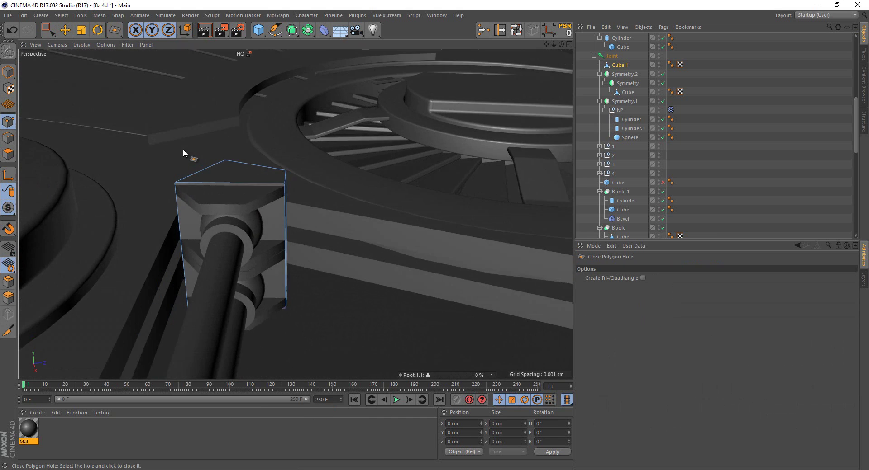
Shrink the whole Cube.1 end block by about 2 percent
{"action": "key", "text": "t"}
{"action": "left_click", "coordinate": [7, 73]}
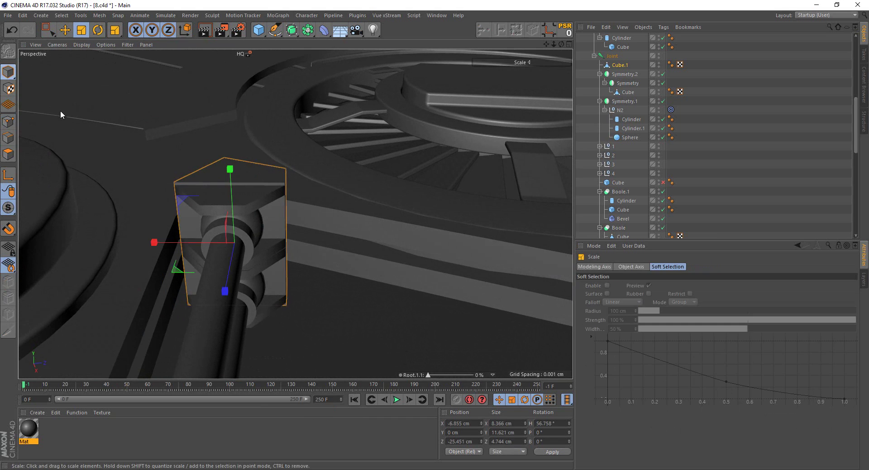
{"action": "left_click_drag", "start_coordinate": [214, 183], "coordinate": [235, 195], "text": "alt"}
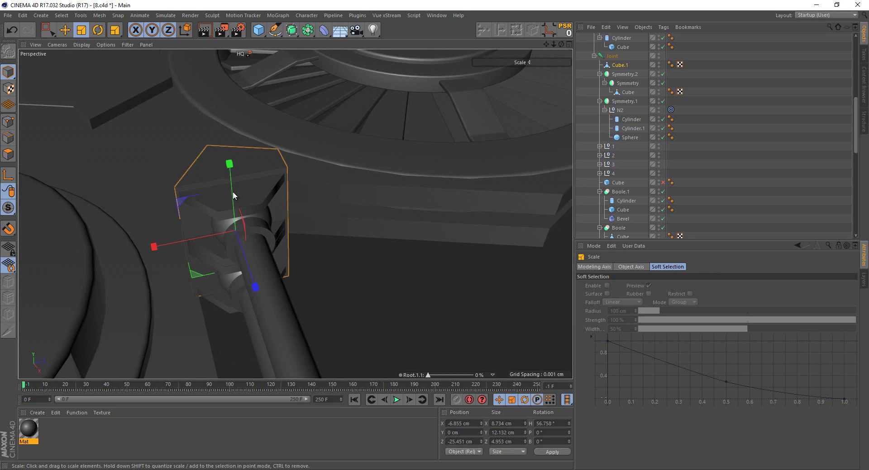
{"action": "left_click_drag", "start_coordinate": [351, 249], "coordinate": [343, 249]}
{"action": "left_click_drag", "start_coordinate": [308, 208], "coordinate": [236, 143], "text": "alt"}
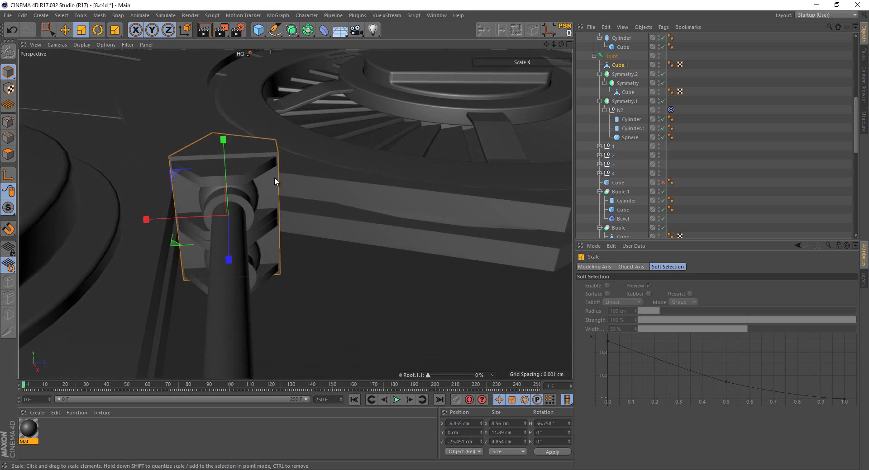
{"action": "mouse_move", "coordinate": [262, 170]}
{"action": "left_mouse_down", "text": "alt"}
{"action": "mouse_move", "coordinate": [206, 216]}
{"action": "mouse_move", "coordinate": [202, 208]}
{"action": "mouse_move", "coordinate": [225, 194]}
{"action": "mouse_move", "coordinate": [294, 219]}
{"action": "left_mouse_up", "text": "alt"}
In the Top view, move Cube.1's top edge outward and shift a top corner point right
{"action": "middle_click", "coordinate": [295, 219]}
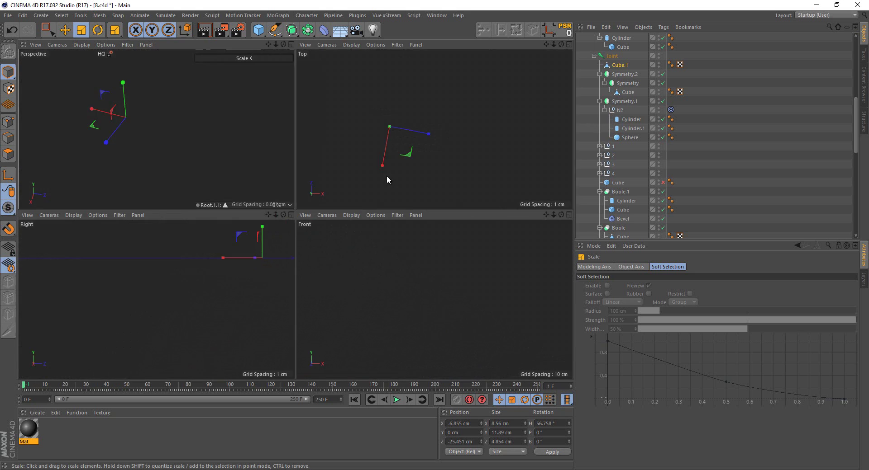
{"action": "middle_click", "coordinate": [386, 175]}
{"action": "key", "text": "0"}
{"action": "left_click", "coordinate": [8, 121]}
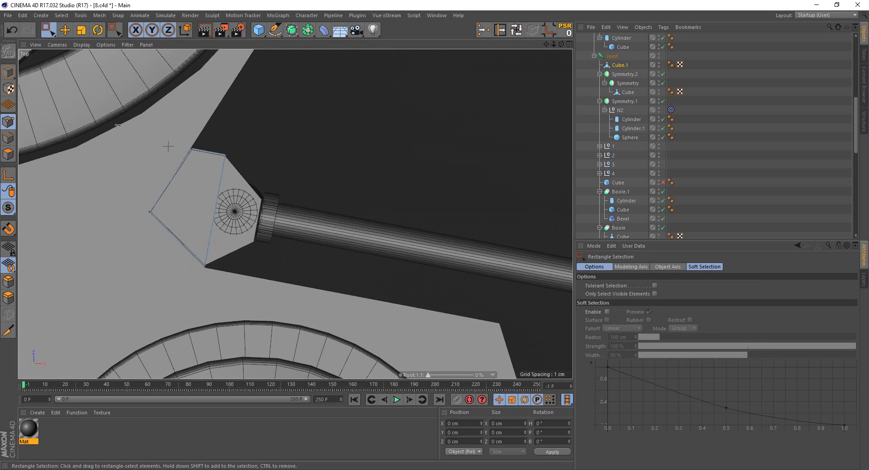
{"action": "left_click_drag", "start_coordinate": [186, 138], "coordinate": [234, 166]}
{"action": "left_click_drag", "start_coordinate": [205, 199], "coordinate": [209, 178]}
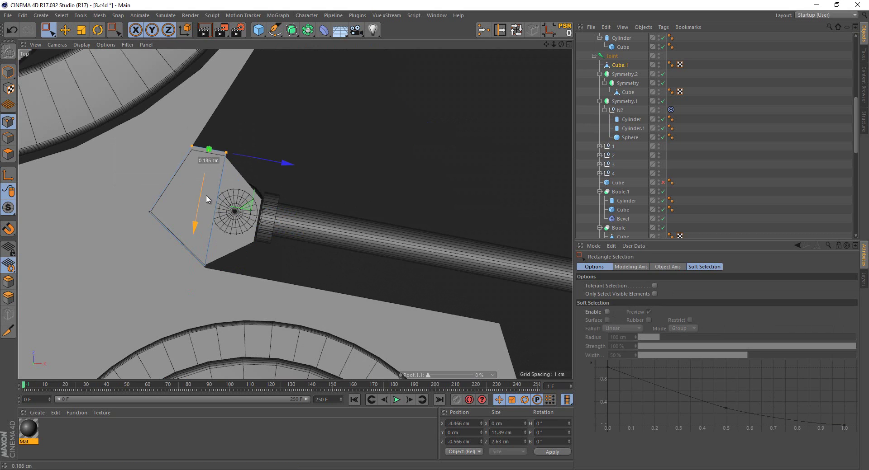
{"action": "mouse_move", "coordinate": [171, 105]}
{"action": "left_mouse_down"}
{"action": "mouse_move", "coordinate": [213, 149]}
{"action": "mouse_move", "coordinate": [240, 148]}
{"action": "left_mouse_up"}
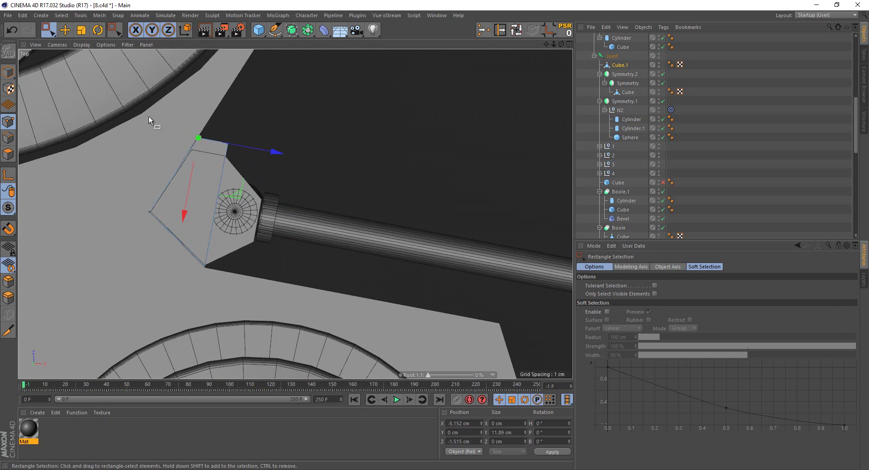
{"action": "middle_click", "coordinate": [115, 143]}
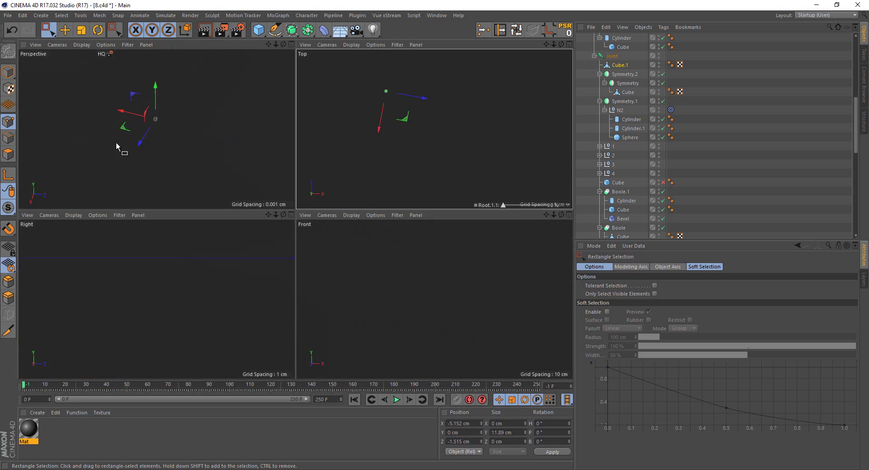
{"action": "middle_click", "coordinate": [116, 145]}
{"action": "left_click", "coordinate": [10, 76]}
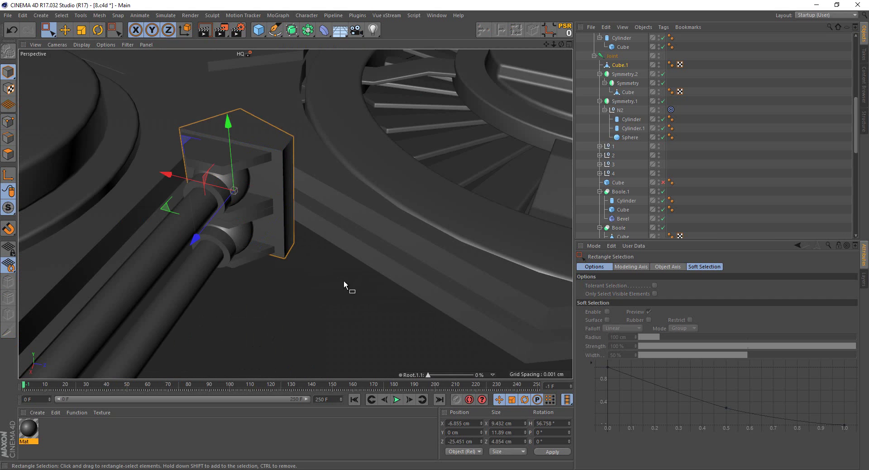
{"action": "mouse_move", "coordinate": [313, 235]}
{"action": "left_mouse_down", "text": "alt"}
{"action": "mouse_move", "coordinate": [270, 151]}
{"action": "mouse_move", "coordinate": [379, 186]}
{"action": "mouse_move", "coordinate": [430, 175]}
{"action": "mouse_move", "coordinate": [366, 169]}
{"action": "mouse_move", "coordinate": [267, 194]}
{"action": "mouse_move", "coordinate": [305, 136]}
{"action": "mouse_move", "coordinate": [345, 116]}
{"action": "mouse_move", "coordinate": [314, 176]}
{"action": "mouse_move", "coordinate": [244, 174]}
{"action": "mouse_move", "coordinate": [237, 193]}
{"action": "mouse_move", "coordinate": [235, 158]}
{"action": "mouse_move", "coordinate": [216, 126]}
{"action": "mouse_move", "coordinate": [114, 99]}
{"action": "mouse_move", "coordinate": [86, 101]}
{"action": "mouse_move", "coordinate": [103, 149]}
{"action": "mouse_move", "coordinate": [208, 149]}
{"action": "mouse_move", "coordinate": [295, 188]}
{"action": "mouse_move", "coordinate": [286, 199]}
{"action": "mouse_move", "coordinate": [233, 179]}
{"action": "mouse_move", "coordinate": [310, 187]}
{"action": "left_mouse_up", "text": "alt"}
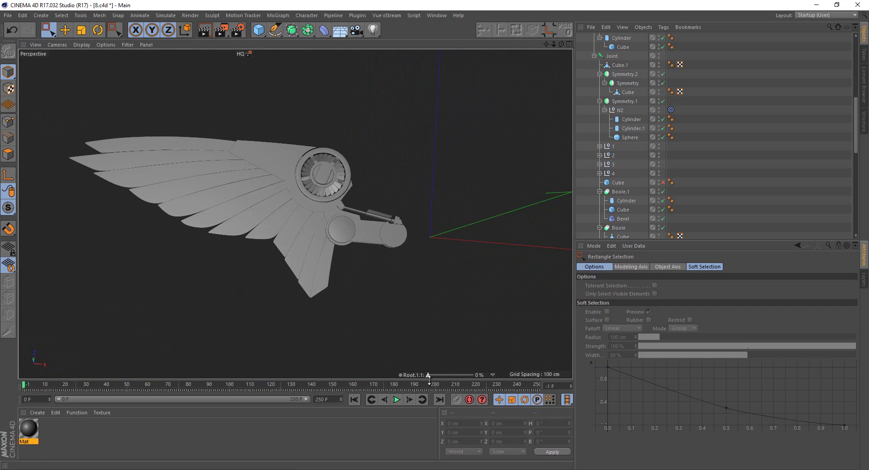
Fold the wing with the Root.1.1 pose, reset it to 0%, and render a preview
{"action": "mouse_move", "coordinate": [427, 375]}
{"action": "left_mouse_down"}
{"action": "mouse_move", "coordinate": [479, 375]}
{"action": "mouse_move", "coordinate": [418, 352]}
{"action": "mouse_move", "coordinate": [469, 347]}
{"action": "mouse_move", "coordinate": [398, 323]}
{"action": "left_mouse_up"}
{"action": "mouse_move", "coordinate": [398, 323]}
{"action": "left_mouse_down", "text": "alt"}
{"action": "mouse_move", "coordinate": [279, 186]}
{"action": "mouse_move", "coordinate": [150, 117]}
{"action": "mouse_move", "coordinate": [123, 121]}
{"action": "mouse_move", "coordinate": [137, 154]}
{"action": "mouse_move", "coordinate": [370, 175]}
{"action": "mouse_move", "coordinate": [265, 180]}
{"action": "left_mouse_up", "text": "alt"}
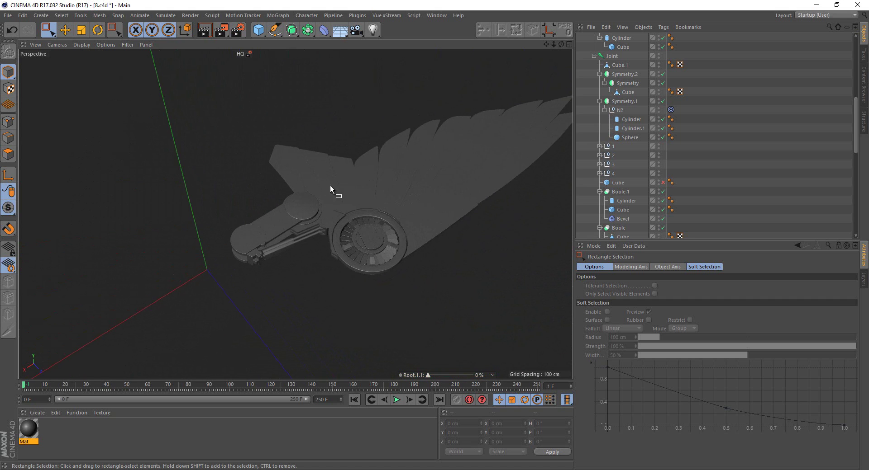
{"action": "left_click_drag", "start_coordinate": [330, 186], "coordinate": [268, 189], "text": "alt"}
{"action": "left_click", "coordinate": [205, 30]}
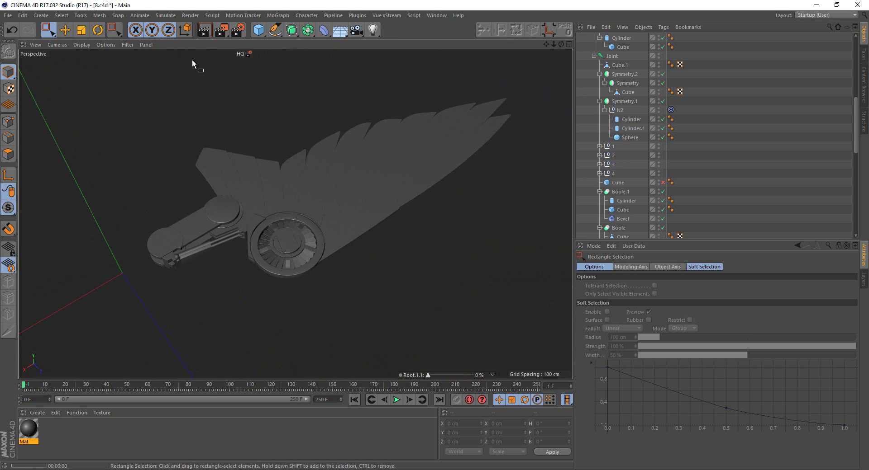
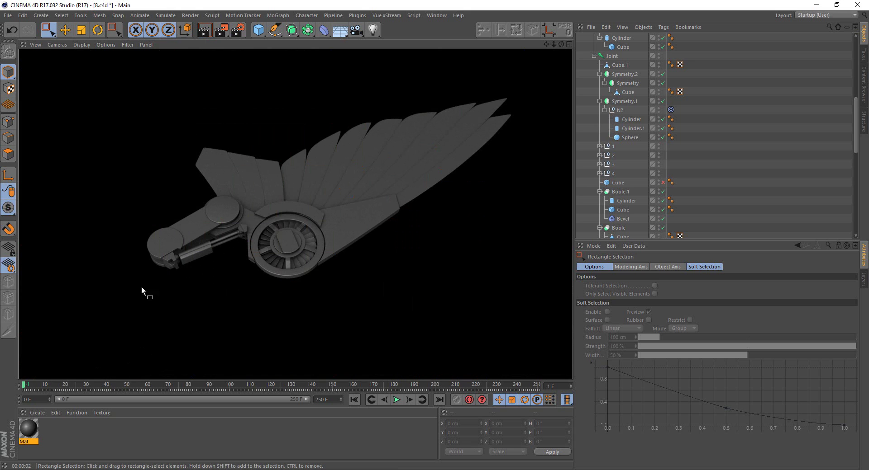
Select the cover-plate Cube under N1 in Points mode and frame it
{"action": "mouse_move", "coordinate": [141, 286]}
{"action": "left_mouse_down", "text": "alt"}
{"action": "mouse_move", "coordinate": [136, 260]}
{"action": "mouse_move", "coordinate": [240, 244]}
{"action": "mouse_move", "coordinate": [286, 179]}
{"action": "mouse_move", "coordinate": [295, 129]}
{"action": "mouse_move", "coordinate": [262, 205]}
{"action": "left_mouse_up", "text": "alt"}
{"action": "left_click", "coordinate": [259, 202]}
{"action": "left_click", "coordinate": [8, 121]}
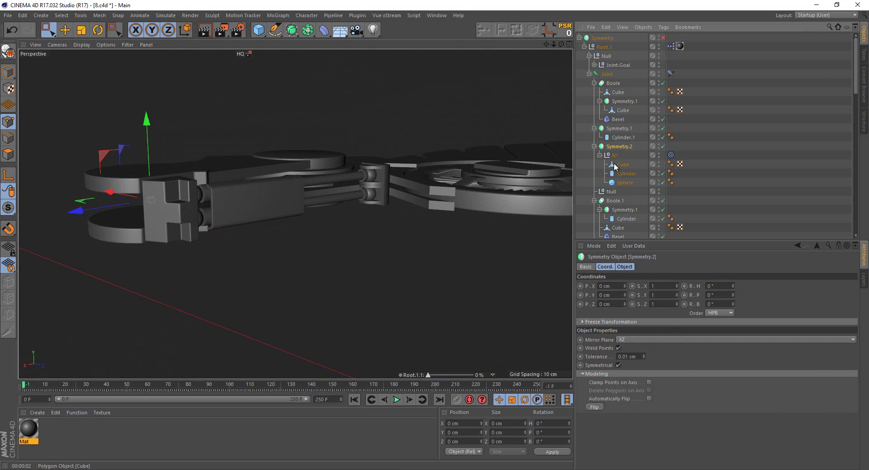
{"action": "left_click", "coordinate": [622, 164]}
{"action": "key", "text": "o"}
Box-select the Cube's bottom points in the Front view and move them down along Y
{"action": "middle_click", "coordinate": [219, 223]}
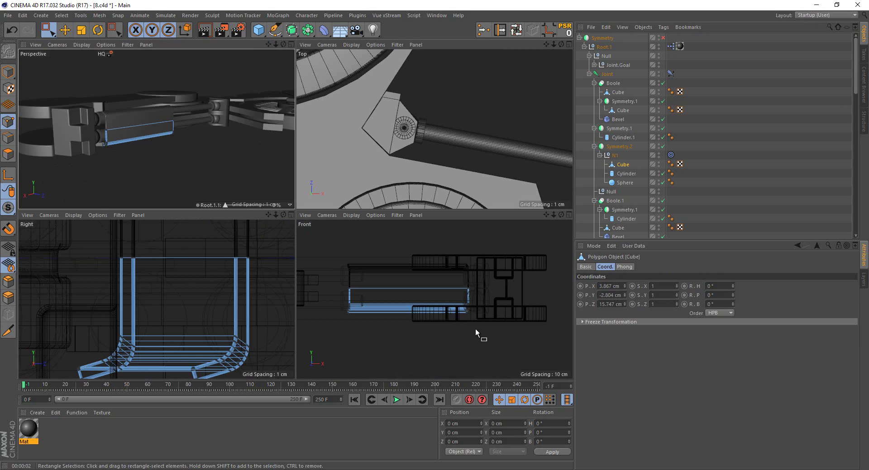
{"action": "left_click_drag", "start_coordinate": [538, 354], "coordinate": [328, 297]}
{"action": "middle_click", "coordinate": [145, 168]}
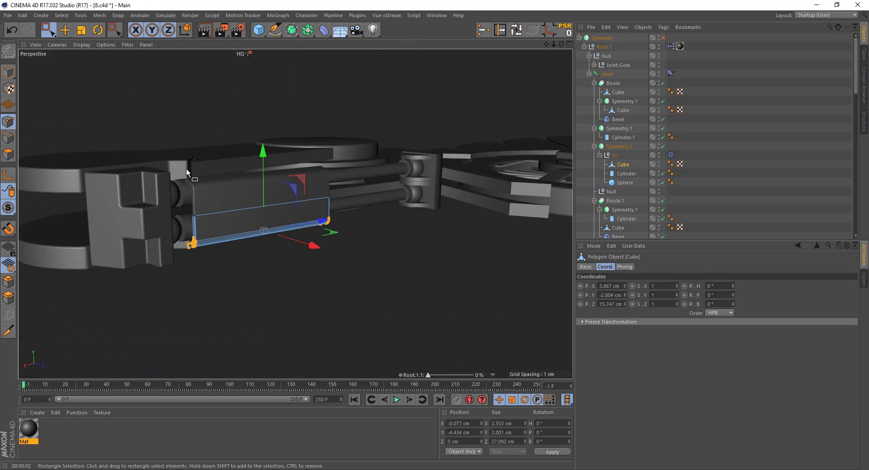
{"action": "left_click_drag", "start_coordinate": [266, 173], "coordinate": [270, 184]}
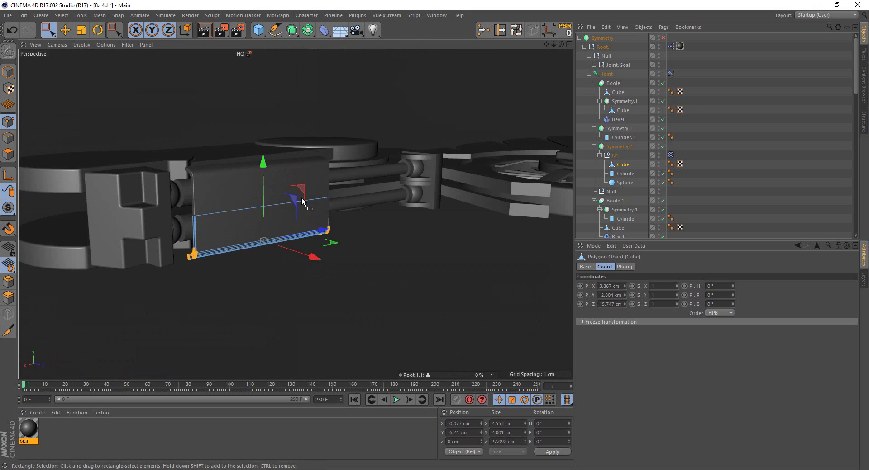
{"action": "left_click", "coordinate": [156, 171]}
{"action": "left_click", "coordinate": [9, 72]}
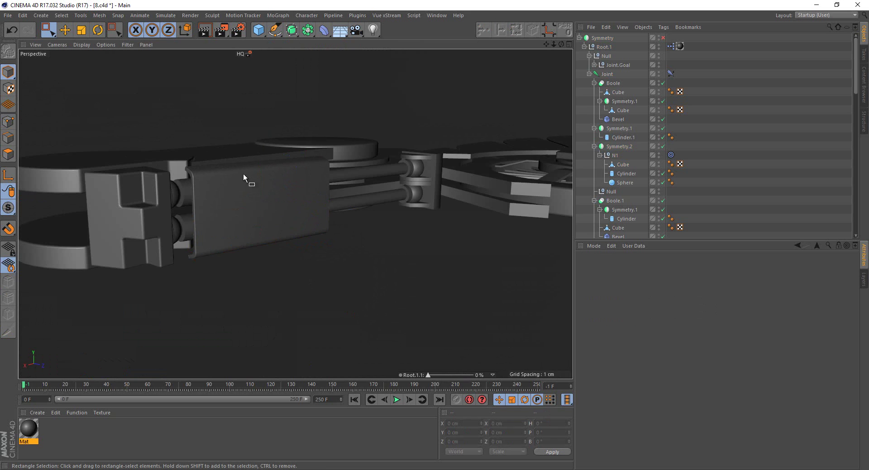
Orbit the 9.c4d Perspective view to look at the turbine and wing from underneath
{"action": "mouse_move", "coordinate": [243, 173]}
{"action": "left_mouse_down", "text": "alt"}
{"action": "mouse_move", "coordinate": [233, 149]}
{"action": "mouse_move", "coordinate": [232, 211]}
{"action": "mouse_move", "coordinate": [253, 254]}
{"action": "mouse_move", "coordinate": [294, 233]}
{"action": "mouse_move", "coordinate": [408, 256]}
{"action": "mouse_move", "coordinate": [438, 303]}
{"action": "mouse_move", "coordinate": [414, 255]}
{"action": "mouse_move", "coordinate": [358, 248]}
{"action": "mouse_move", "coordinate": [293, 265]}
{"action": "mouse_move", "coordinate": [300, 287]}
{"action": "mouse_move", "coordinate": [305, 229]}
{"action": "mouse_move", "coordinate": [456, 243]}
{"action": "left_mouse_up", "text": "alt"}
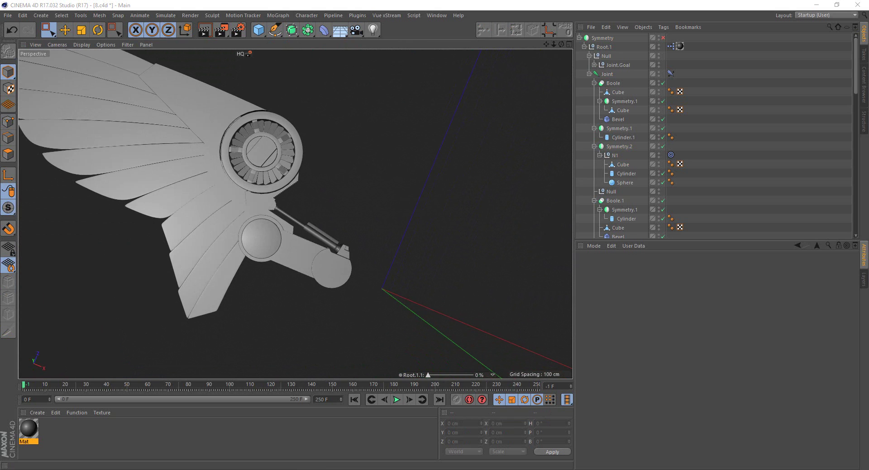
{"action": "mouse_move", "coordinate": [377, 333]}
{"action": "left_mouse_down", "text": "alt"}
{"action": "mouse_move", "coordinate": [318, 143]}
{"action": "mouse_move", "coordinate": [324, 262]}
{"action": "left_mouse_up", "text": "alt"}
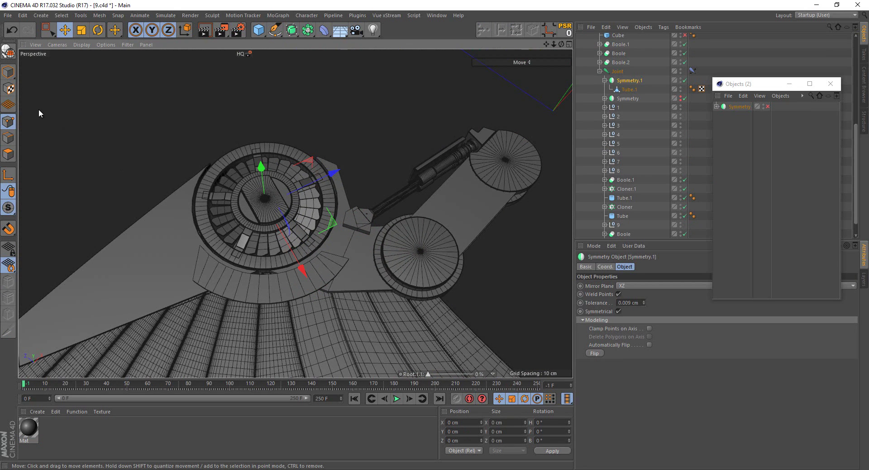
In Model mode, delete the Symmetry.1 arc segment Tube.1 beside the turbine
{"action": "left_click", "coordinate": [8, 71]}
{"action": "left_click", "coordinate": [258, 283]}
{"action": "key", "text": "Delete"}
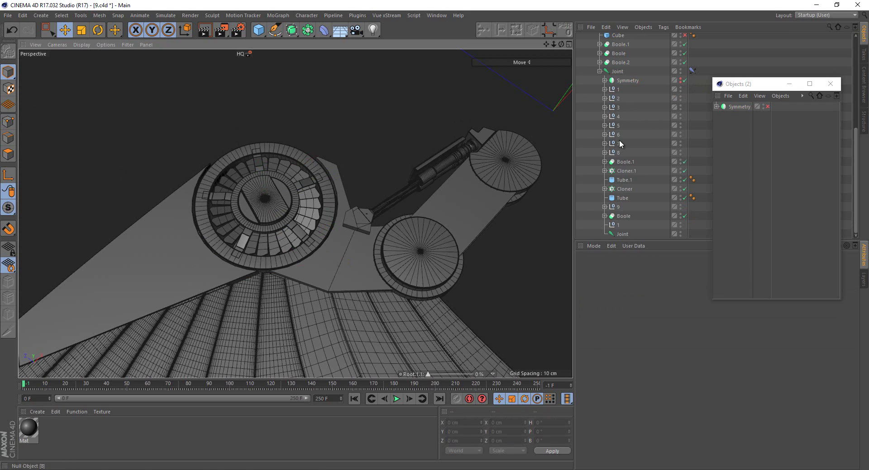
Inspect the turbine hub cylinder and the Symmetry group from several angles
{"action": "mouse_move", "coordinate": [275, 208]}
{"action": "left_mouse_down", "text": "alt"}
{"action": "mouse_move", "coordinate": [433, 111]}
{"action": "mouse_move", "coordinate": [341, 185]}
{"action": "mouse_move", "coordinate": [291, 116]}
{"action": "left_mouse_up", "text": "alt"}
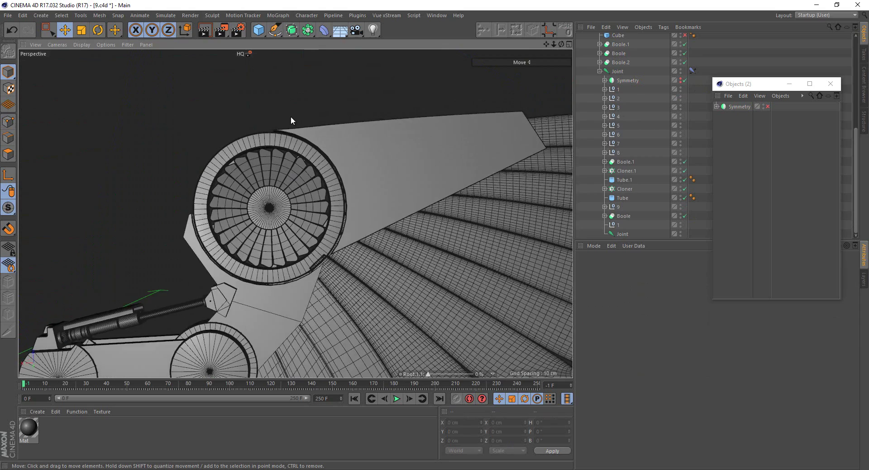
{"action": "left_click", "coordinate": [297, 131]}
{"action": "key", "text": "ctrl+z"}
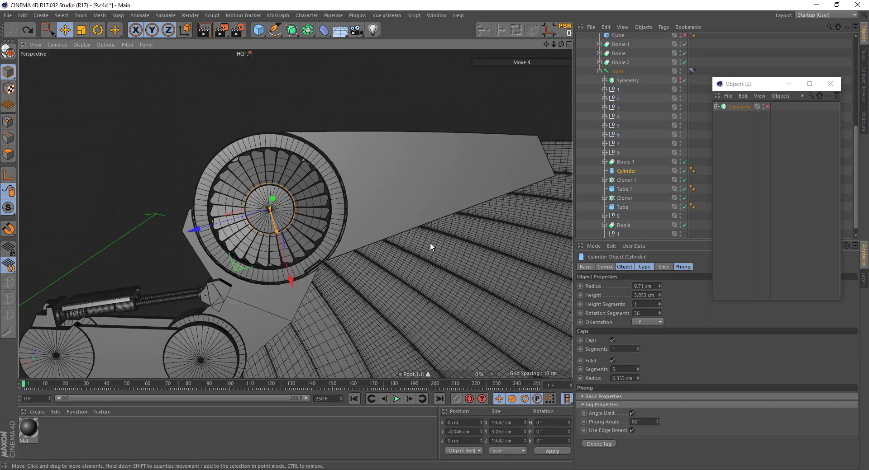
{"action": "left_click_drag", "start_coordinate": [341, 189], "coordinate": [308, 317], "text": "alt"}
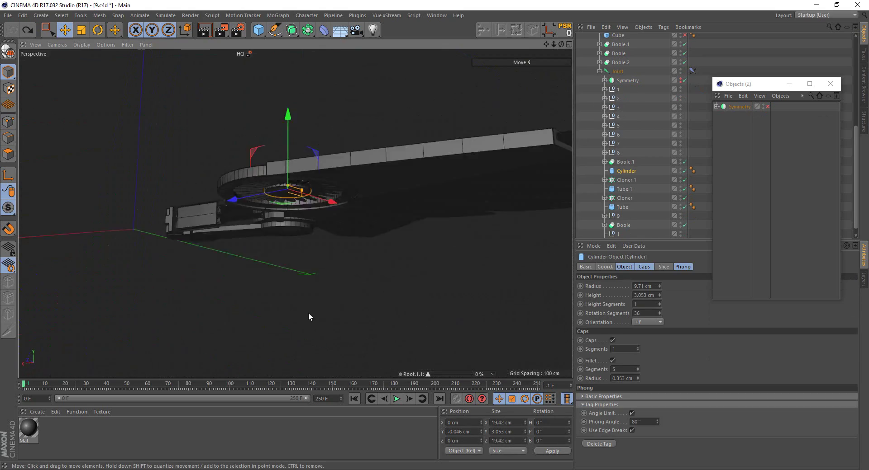
{"action": "key", "text": "ctrl+shift+z"}
{"action": "left_click", "coordinate": [615, 81]}
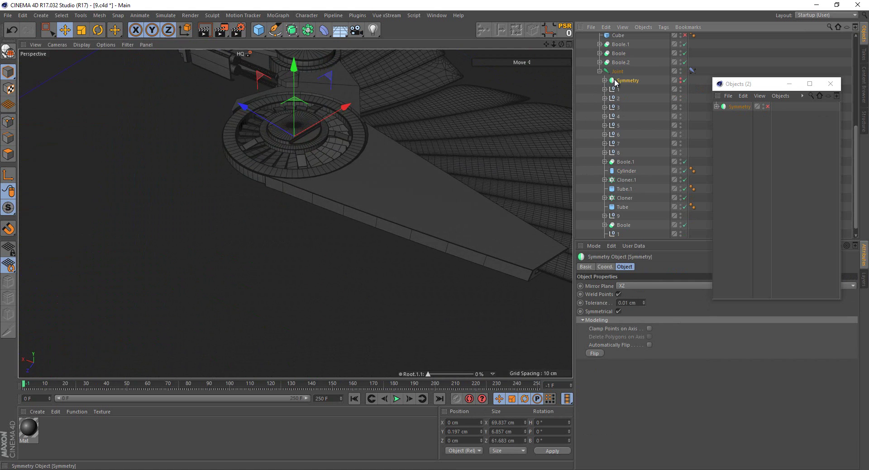
{"action": "mouse_move", "coordinate": [308, 211]}
{"action": "left_mouse_down", "text": "alt"}
{"action": "mouse_move", "coordinate": [322, 240]}
{"action": "mouse_move", "coordinate": [379, 61]}
{"action": "mouse_move", "coordinate": [301, 253]}
{"action": "left_mouse_up", "text": "alt"}
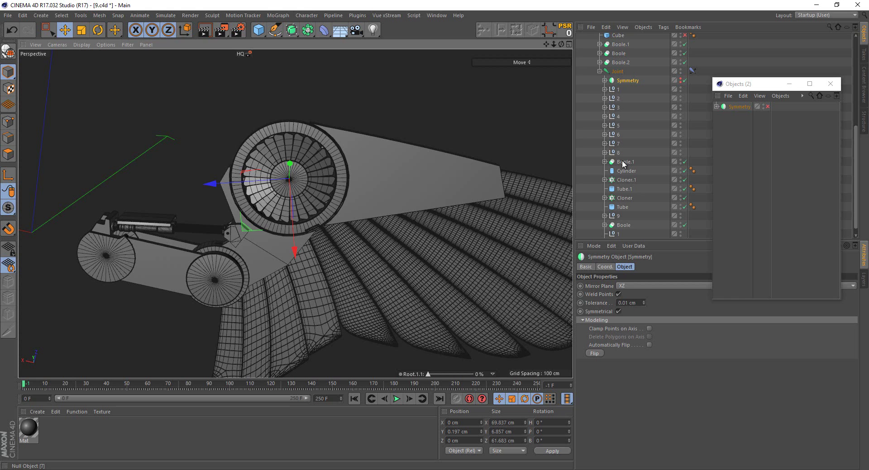
Duplicate the hub Cylinder as Cylinder.1 and turn off its Fillet
{"action": "left_click", "coordinate": [626, 171]}
{"action": "left_click_drag", "start_coordinate": [632, 168], "coordinate": [621, 161], "text": "ctrl"}
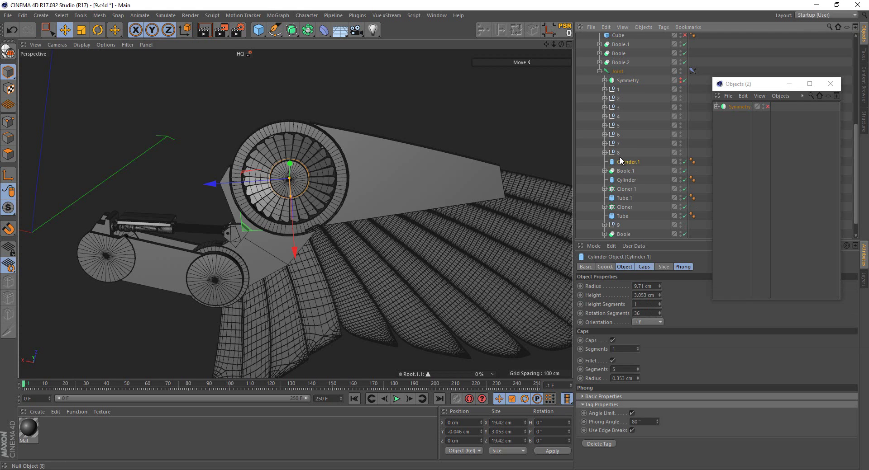
{"action": "mouse_move", "coordinate": [350, 146]}
{"action": "left_mouse_down", "text": "alt"}
{"action": "mouse_move", "coordinate": [194, 299]}
{"action": "mouse_move", "coordinate": [246, 335]}
{"action": "left_mouse_up", "text": "alt"}
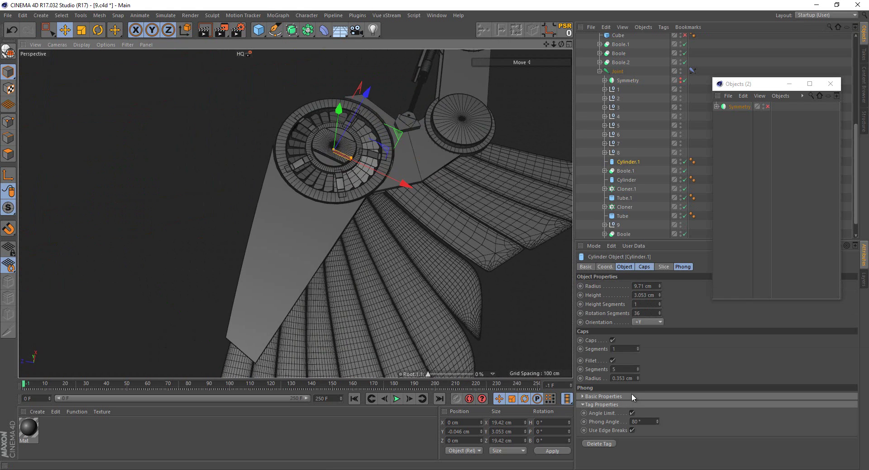
{"action": "left_click", "coordinate": [612, 360]}
{"action": "scroll", "coordinate": [363, 125], "scroll_direction": "up", "scroll_amount": 3}
{"action": "scroll", "coordinate": [371, 200], "scroll_direction": "up", "scroll_amount": 2}
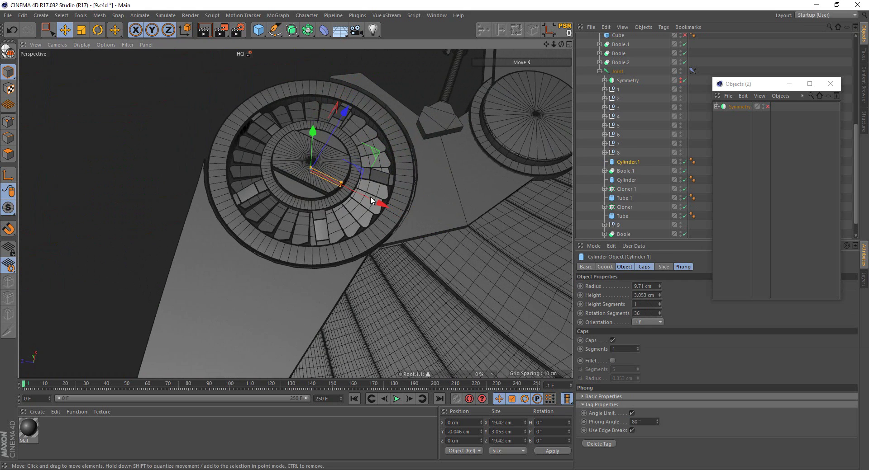
Give Cylinder.1 a 46.809 cm radius and 79 rotation segments, then make it editable
{"action": "left_click_drag", "start_coordinate": [341, 183], "coordinate": [460, 251]}
{"action": "scroll", "coordinate": [418, 222], "scroll_direction": "down", "scroll_amount": 3}
{"action": "mouse_move", "coordinate": [418, 222]}
{"action": "left_mouse_down", "text": "alt"}
{"action": "mouse_move", "coordinate": [332, 127]}
{"action": "mouse_move", "coordinate": [338, 115]}
{"action": "left_mouse_up", "text": "alt"}
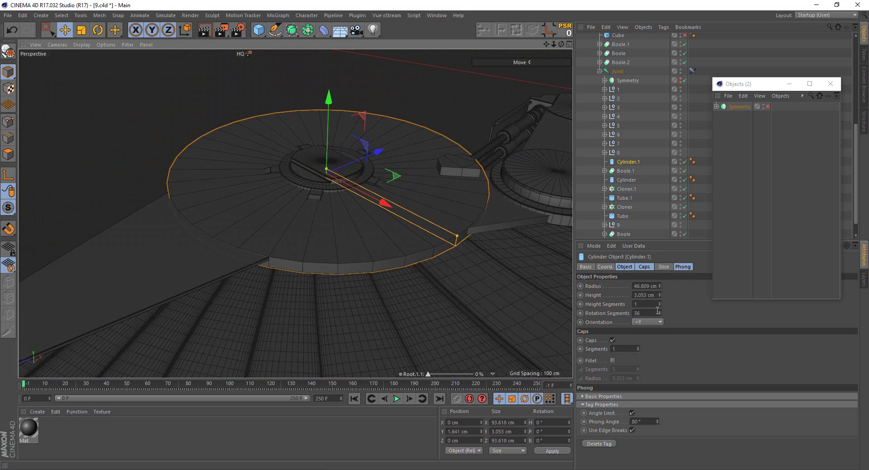
{"action": "left_click_drag", "start_coordinate": [657, 311], "coordinate": [659, 313]}
{"action": "left_click_drag", "start_coordinate": [520, 262], "coordinate": [409, 209], "text": "alt"}
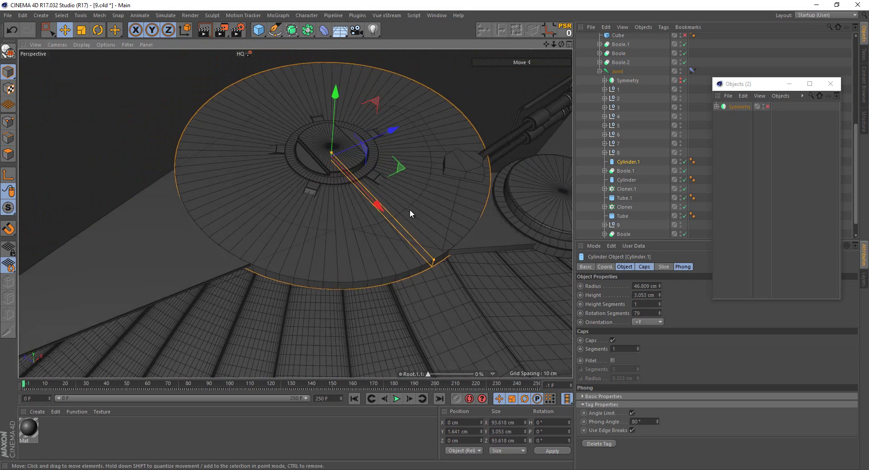
{"action": "left_click", "coordinate": [5, 154]}
{"action": "left_click", "coordinate": [8, 52]}
Select all disc polygons and try Split, then discard the split copy
{"action": "left_click", "coordinate": [51, 31]}
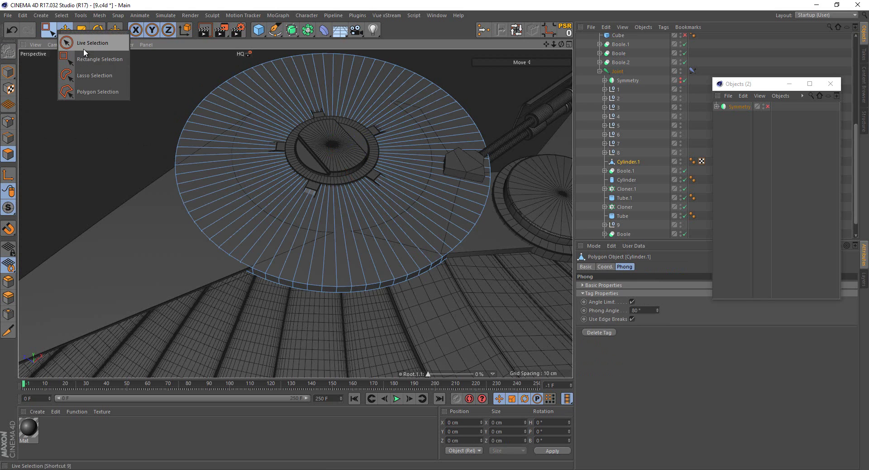
{"action": "left_click", "coordinate": [83, 43]}
{"action": "left_click_drag", "start_coordinate": [212, 90], "coordinate": [325, 163]}
{"action": "key", "text": "ctrl+a"}
{"action": "right_click", "coordinate": [353, 161]}
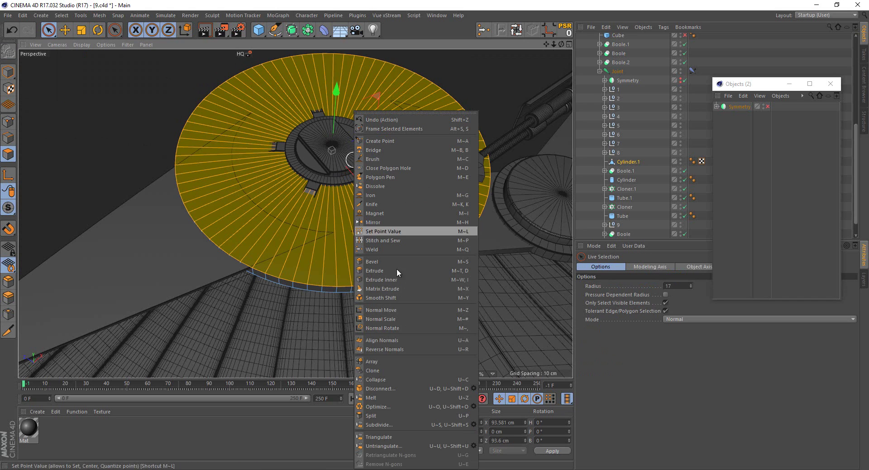
{"action": "left_click", "coordinate": [380, 416]}
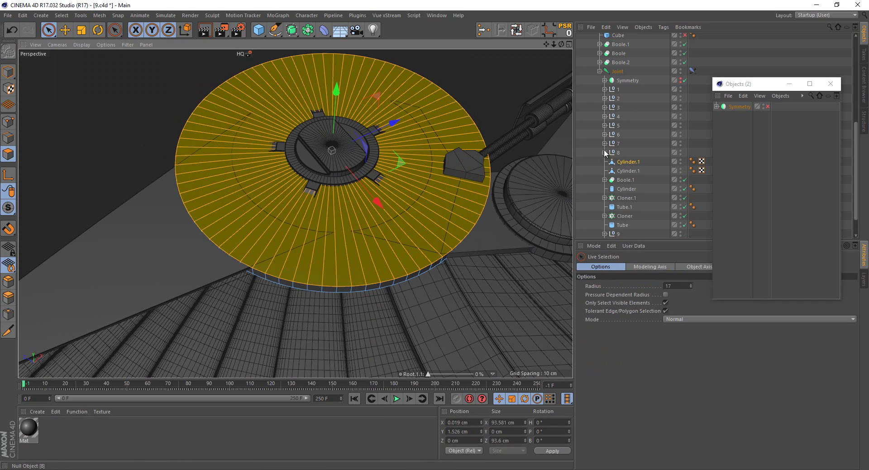
{"action": "key", "text": "Delete"}
{"action": "left_click", "coordinate": [625, 161]}
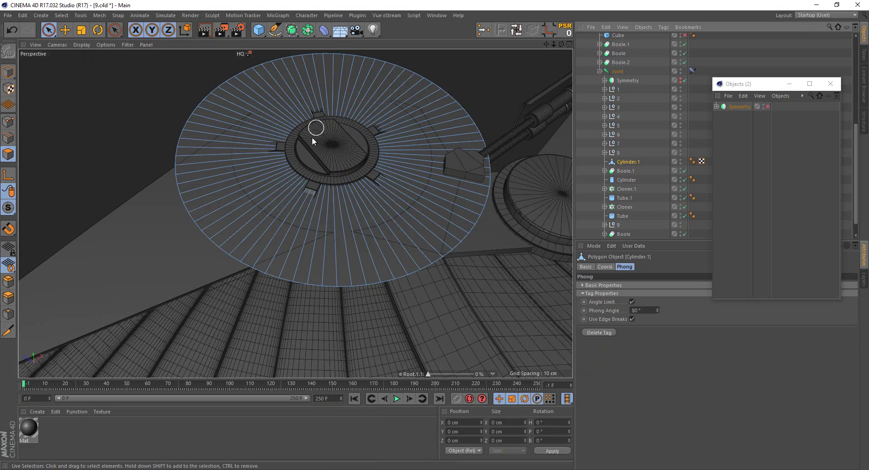
Inner-extrude all of Cylinder.1's faces by 3.1 cm to form an outer ring
{"action": "key", "text": "ctrl+a"}
{"action": "mouse_move", "coordinate": [337, 140]}
{"action": "left_mouse_down", "text": "alt"}
{"action": "mouse_move", "coordinate": [338, 203]}
{"action": "mouse_move", "coordinate": [341, 178]}
{"action": "mouse_move", "coordinate": [340, 190]}
{"action": "left_mouse_up", "text": "alt"}
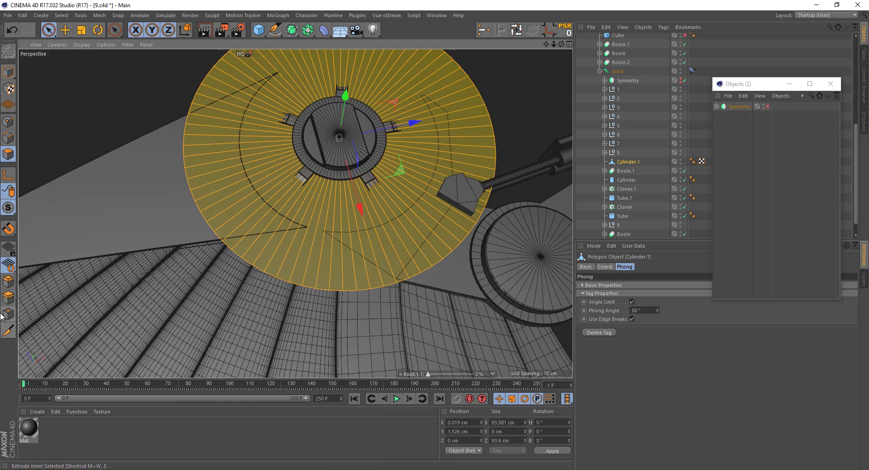
{"action": "left_click", "coordinate": [8, 314]}
{"action": "mouse_move", "coordinate": [112, 326]}
{"action": "left_mouse_down", "text": "alt"}
{"action": "mouse_move", "coordinate": [333, 310]}
{"action": "mouse_move", "coordinate": [433, 235]}
{"action": "left_mouse_up", "text": "alt"}
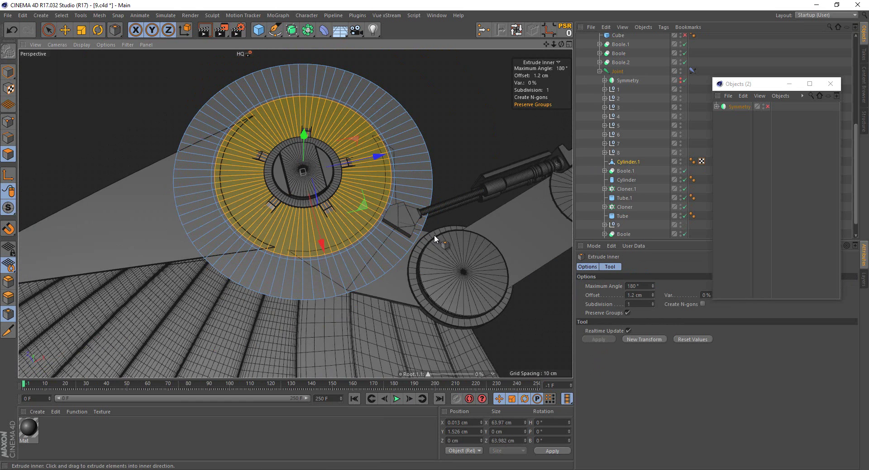
{"action": "left_click", "coordinate": [323, 200]}
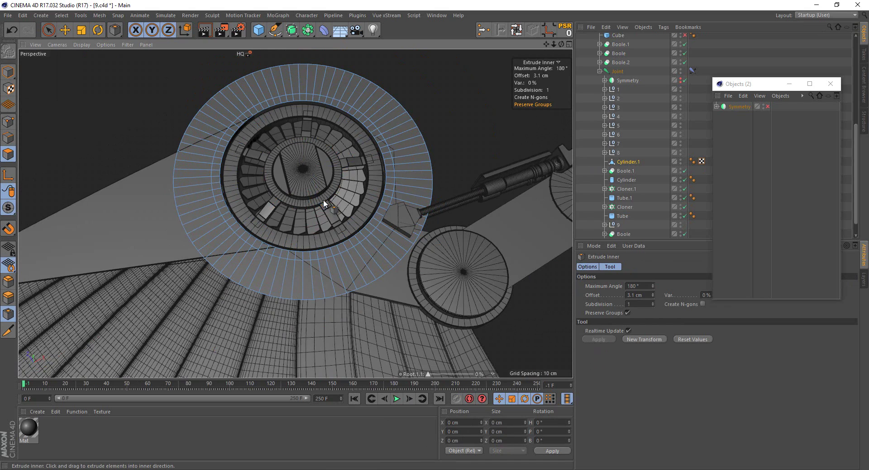
Set Root.1.1 to 100% and maximize the Top view
{"action": "scroll", "coordinate": [336, 246], "scroll_direction": "down", "scroll_amount": 5}
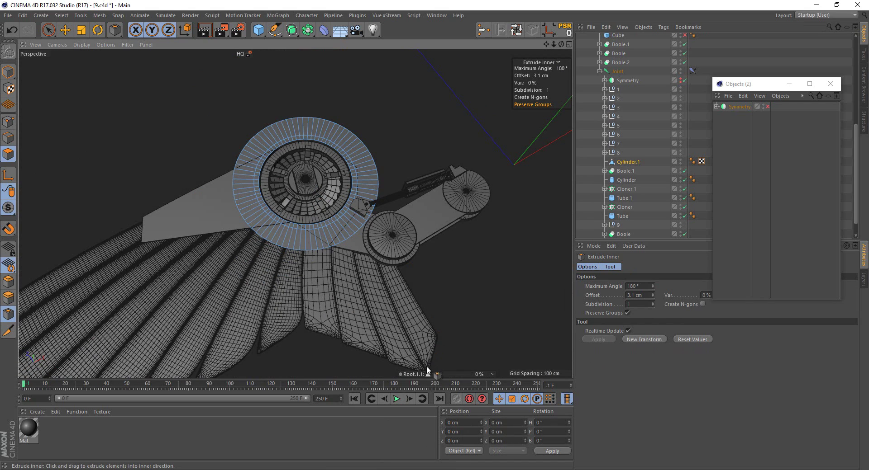
{"action": "left_click_drag", "start_coordinate": [428, 373], "coordinate": [478, 371]}
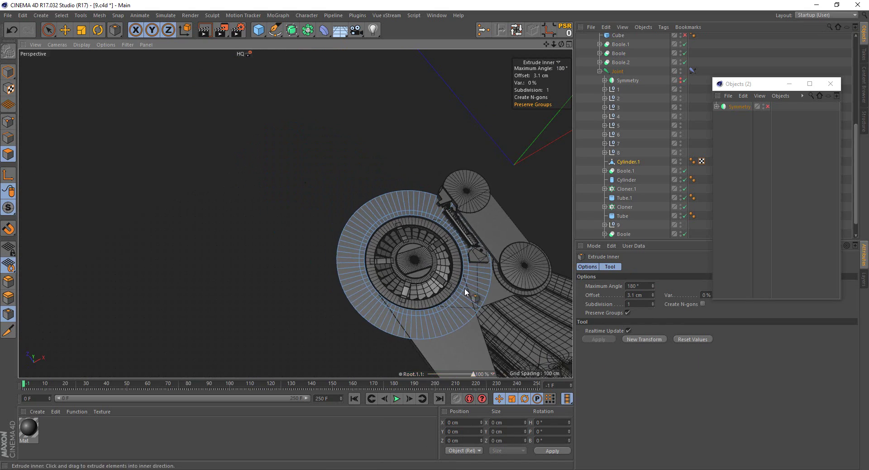
{"action": "middle_click", "coordinate": [427, 163]}
{"action": "middle_click", "coordinate": [429, 166]}
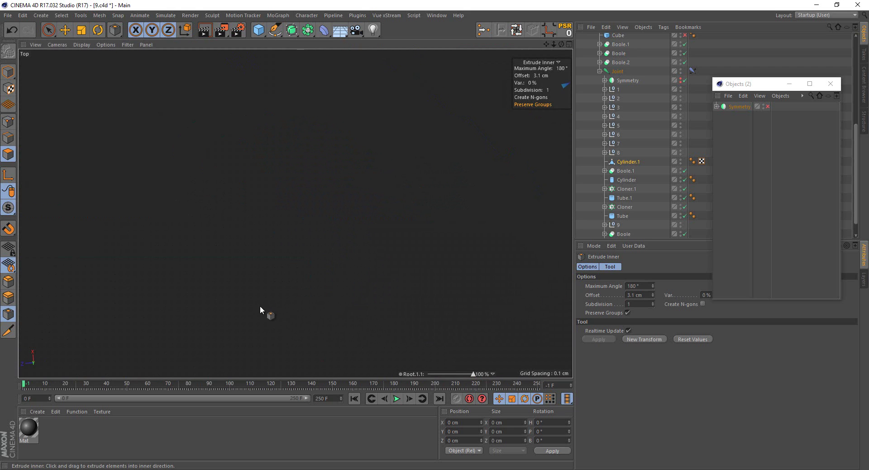
Frame the ring and delete a band of its upper-left polygons with Live Selection
{"action": "key", "text": "o"}
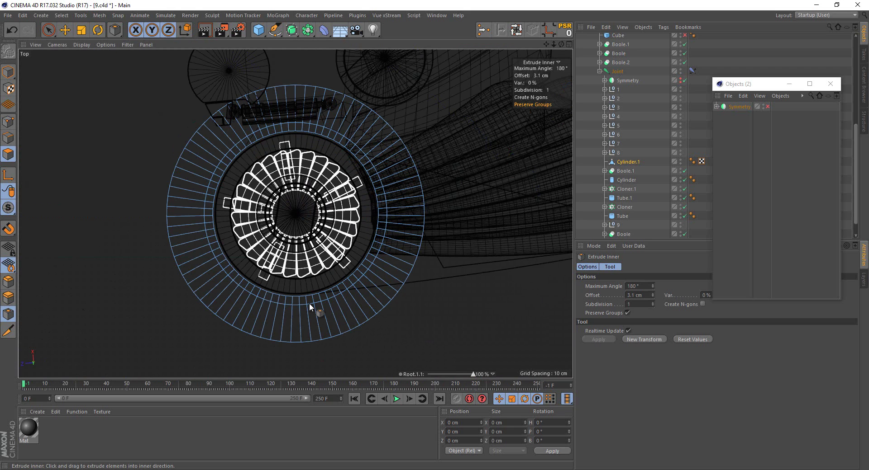
{"action": "scroll", "coordinate": [309, 306], "scroll_direction": "up", "scroll_amount": 3}
{"action": "left_click", "coordinate": [49, 31]}
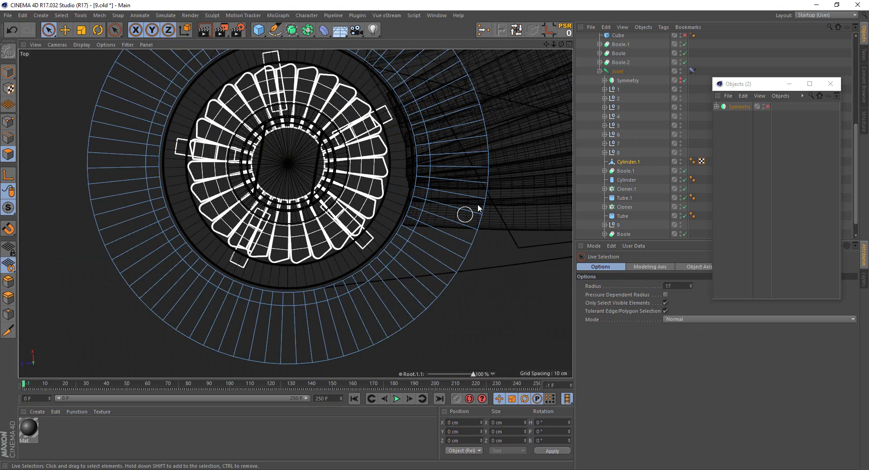
{"action": "scroll", "coordinate": [476, 204], "scroll_direction": "up", "scroll_amount": 2}
{"action": "scroll", "coordinate": [475, 203], "scroll_direction": "down", "scroll_amount": 5}
{"action": "middle_click_drag", "start_coordinate": [442, 165], "coordinate": [473, 233]}
{"action": "scroll", "coordinate": [414, 142], "scroll_direction": "up", "scroll_amount": 3}
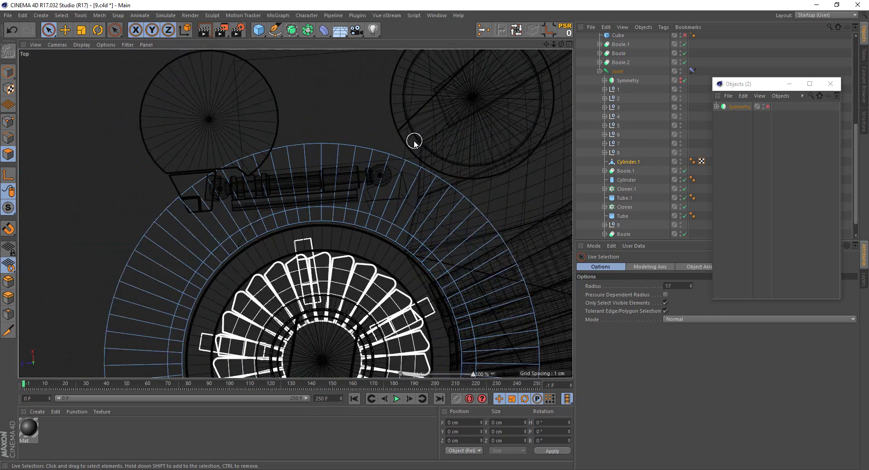
{"action": "scroll", "coordinate": [414, 142], "scroll_direction": "up", "scroll_amount": 1}
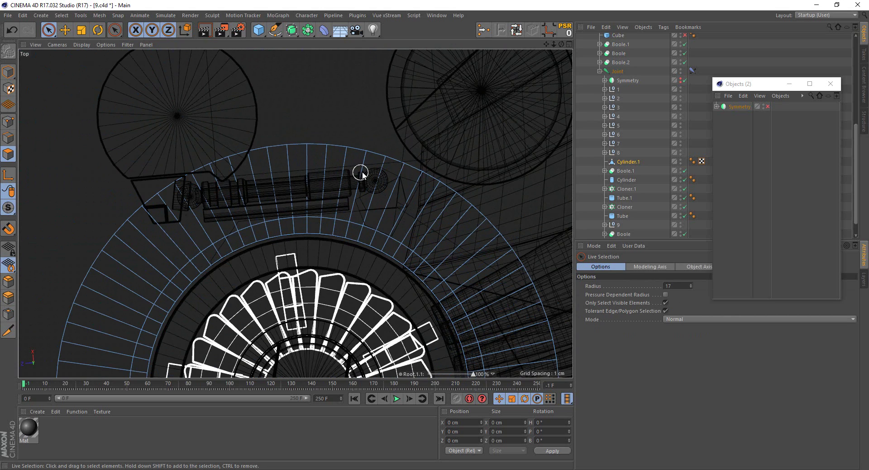
{"action": "mouse_move", "coordinate": [341, 176]}
{"action": "left_mouse_down"}
{"action": "mouse_move", "coordinate": [223, 202]}
{"action": "mouse_move", "coordinate": [123, 285]}
{"action": "left_mouse_up"}
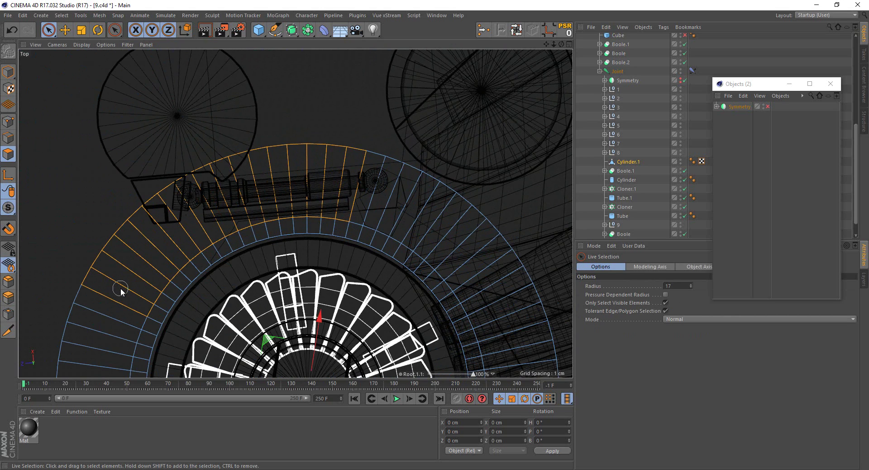
{"action": "key", "text": "Delete"}
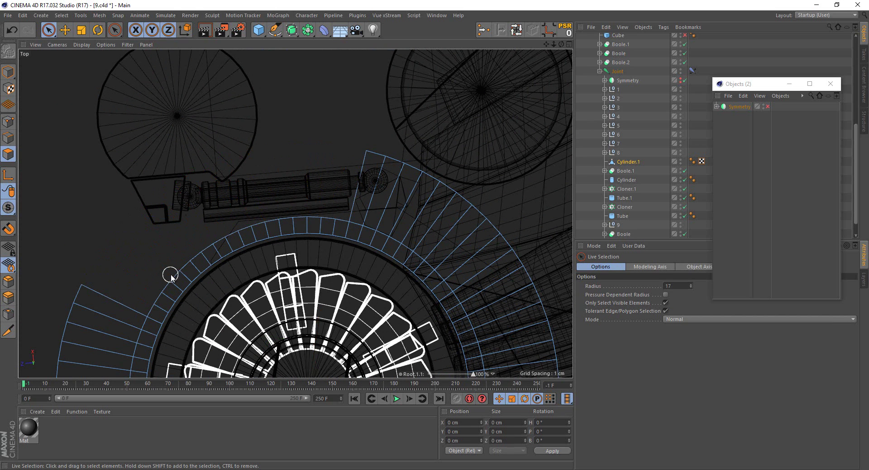
Delete three more strip polygons near the joint arm and select the strip's end polygon
{"action": "scroll", "coordinate": [434, 208], "scroll_direction": "up", "scroll_amount": 1}
{"action": "scroll", "coordinate": [434, 207], "scroll_direction": "up", "scroll_amount": 1}
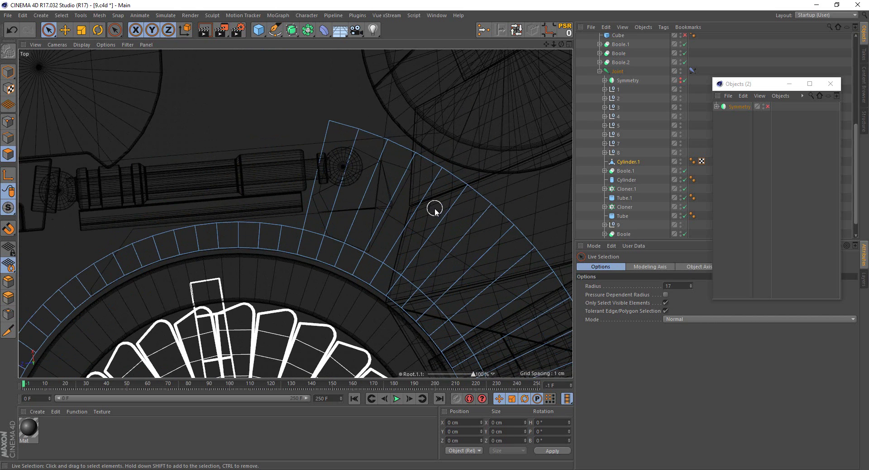
{"action": "left_click_drag", "start_coordinate": [398, 161], "coordinate": [324, 153]}
{"action": "key", "text": "Delete"}
{"action": "scroll", "coordinate": [362, 196], "scroll_direction": "up", "scroll_amount": 1}
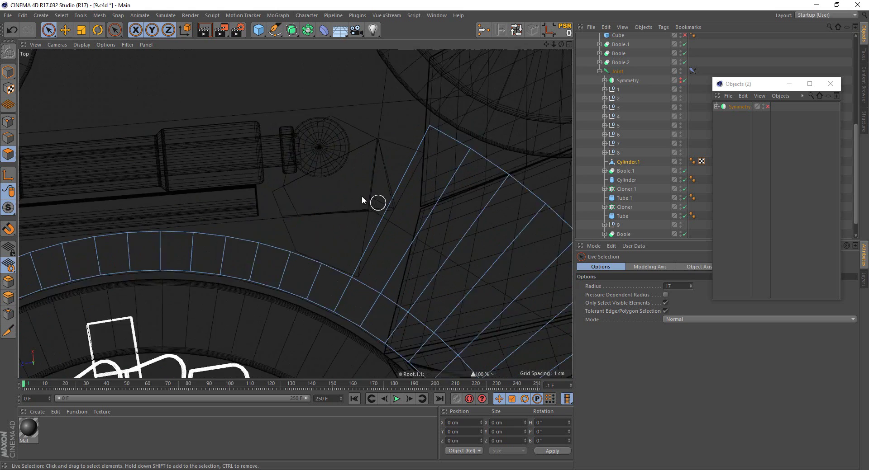
{"action": "scroll", "coordinate": [378, 194], "scroll_direction": "up", "scroll_amount": 1}
{"action": "left_click", "coordinate": [392, 207]}
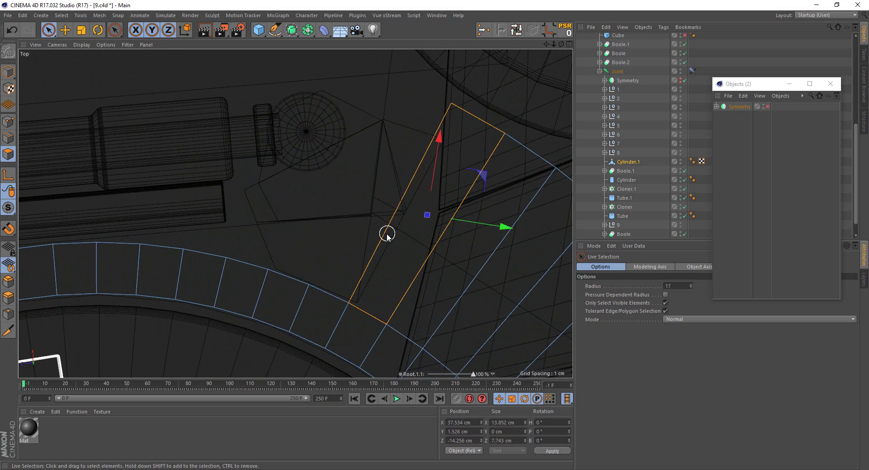
Slide the strip's end edge 0.825 cm along the ring in Edges mode
{"action": "left_click", "coordinate": [8, 122]}
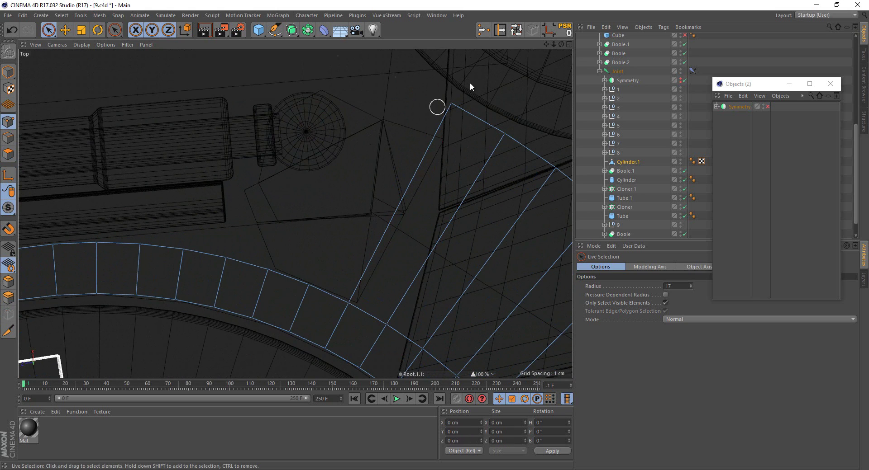
{"action": "left_click", "coordinate": [500, 30]}
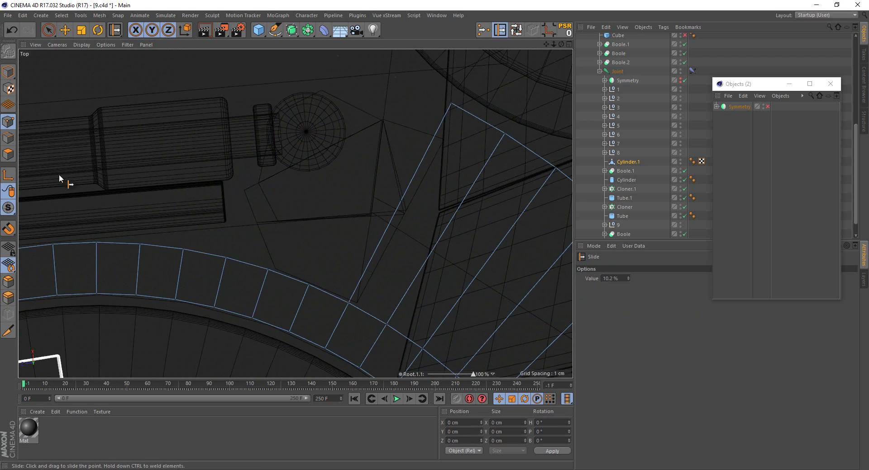
{"action": "left_click", "coordinate": [10, 145]}
{"action": "left_click_drag", "start_coordinate": [380, 245], "coordinate": [392, 249]}
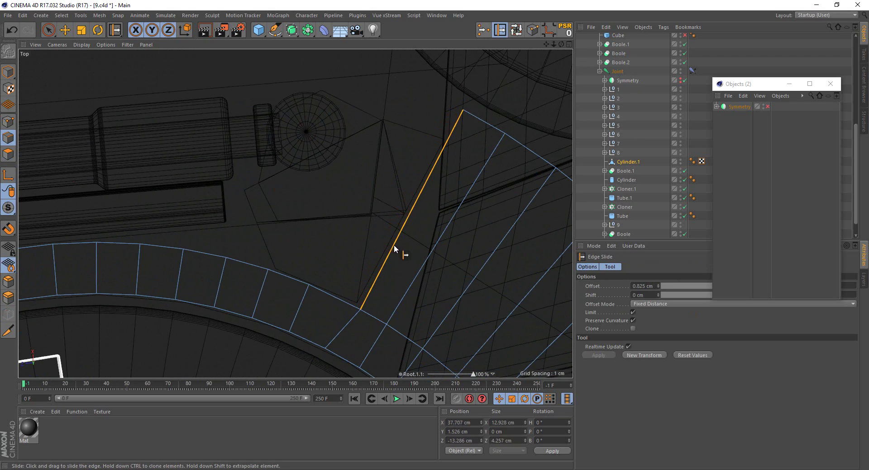
Lower the Root.1.1 pose amount, then return it to 100%
{"action": "scroll", "coordinate": [345, 211], "scroll_direction": "down", "scroll_amount": 3}
{"action": "scroll", "coordinate": [354, 162], "scroll_direction": "down", "scroll_amount": 3}
{"action": "scroll", "coordinate": [355, 161], "scroll_direction": "down", "scroll_amount": 3}
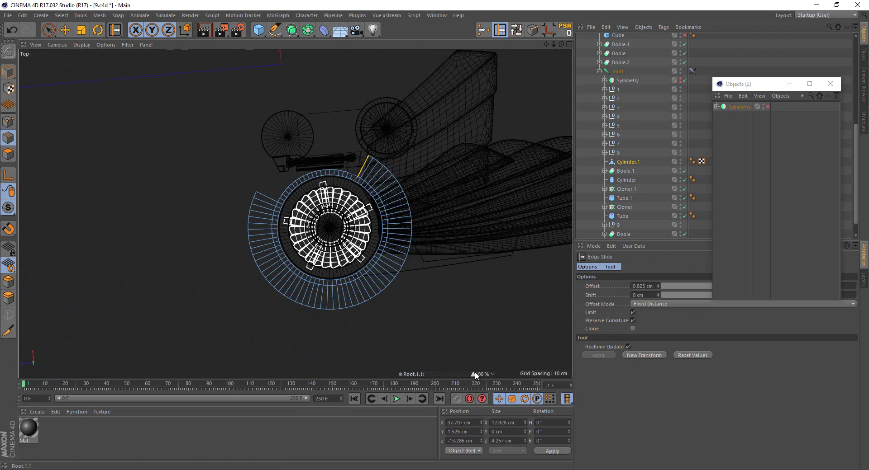
{"action": "mouse_move", "coordinate": [473, 375]}
{"action": "left_mouse_down"}
{"action": "mouse_move", "coordinate": [426, 388]}
{"action": "mouse_move", "coordinate": [456, 373]}
{"action": "left_mouse_up"}
{"action": "left_click_drag", "start_coordinate": [466, 363], "coordinate": [475, 355]}
{"action": "scroll", "coordinate": [328, 248], "scroll_direction": "up", "scroll_amount": 3}
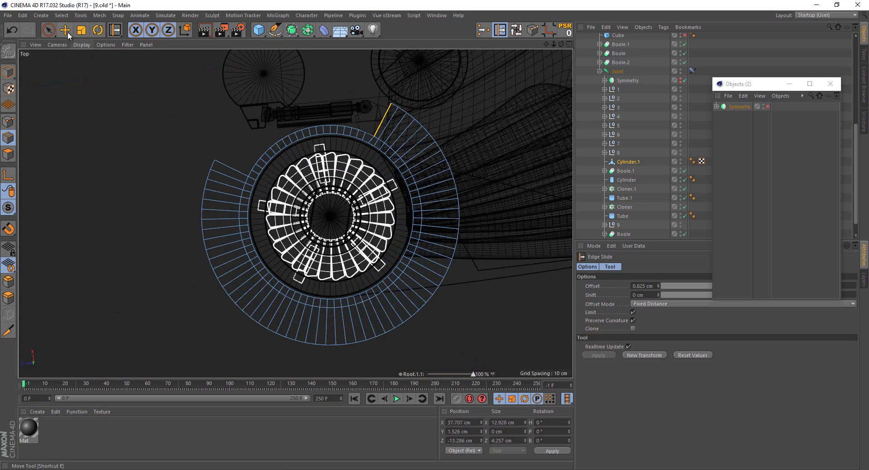
{"action": "left_click", "coordinate": [7, 118]}
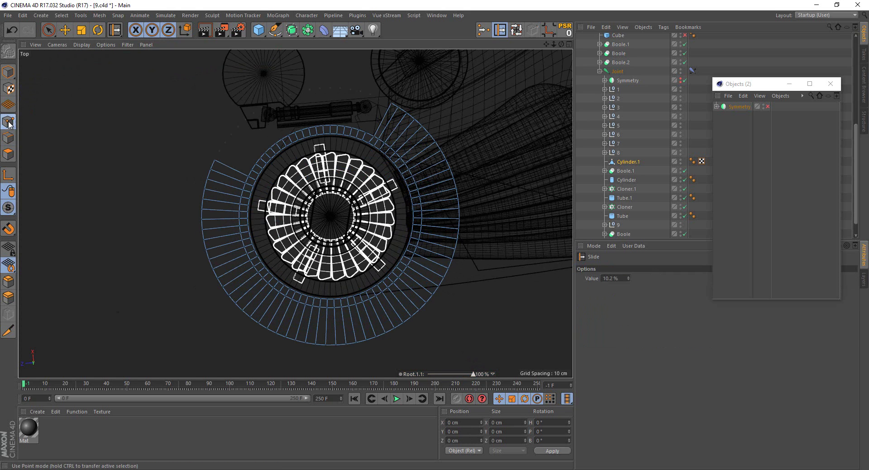
{"action": "left_click", "coordinate": [8, 331]}
Set the Root.1.1 slider to 0% to repose the rig
{"action": "scroll", "coordinate": [409, 313], "scroll_direction": "up", "scroll_amount": 2}
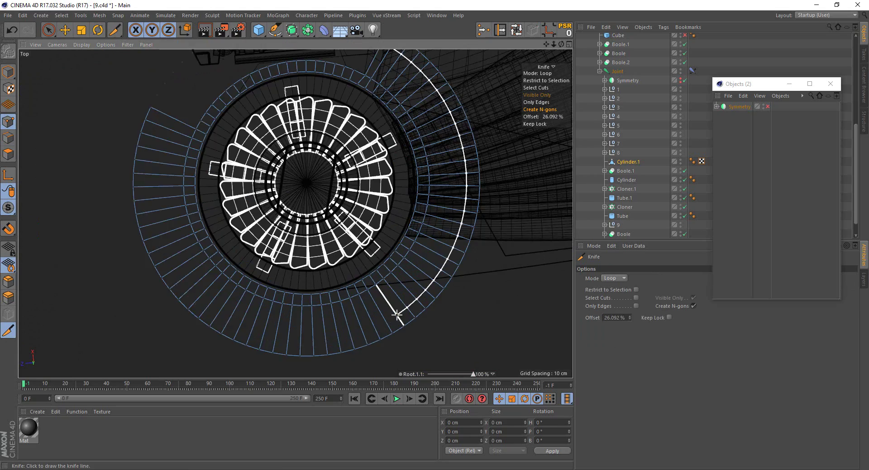
{"action": "scroll", "coordinate": [396, 315], "scroll_direction": "down", "scroll_amount": 2}
{"action": "left_click_drag", "start_coordinate": [474, 379], "coordinate": [427, 374]}
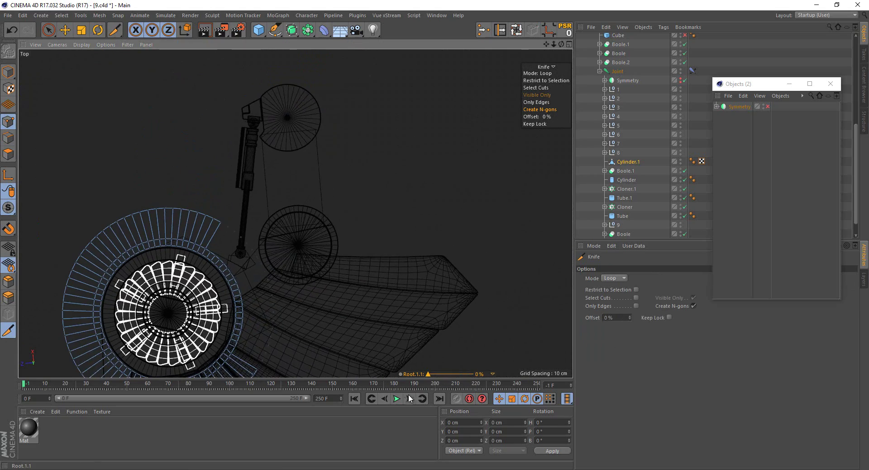
{"action": "middle_click_drag", "start_coordinate": [354, 316], "coordinate": [477, 238], "text": "alt"}
Draw a new edge with Polygon Pen from a ring vertex to an outer-ring vertex
{"action": "scroll", "coordinate": [190, 292], "scroll_direction": "up", "scroll_amount": 4}
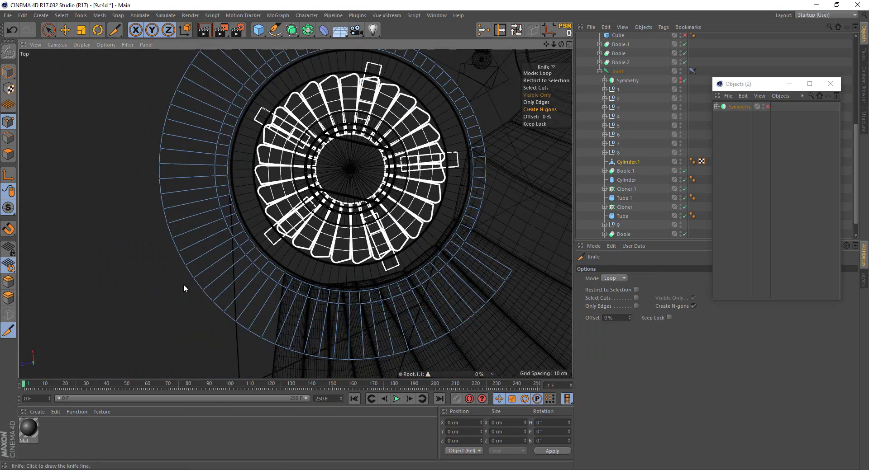
{"action": "right_click", "coordinate": [183, 284]}
{"action": "left_click", "coordinate": [212, 305]}
{"action": "scroll", "coordinate": [207, 245], "scroll_direction": "up", "scroll_amount": 4}
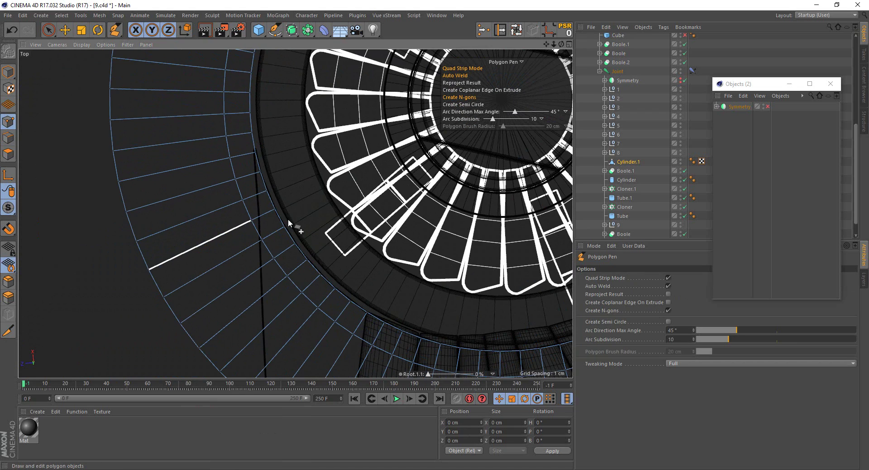
{"action": "left_click", "coordinate": [255, 154]}
{"action": "scroll", "coordinate": [273, 276], "scroll_direction": "down", "scroll_amount": 3}
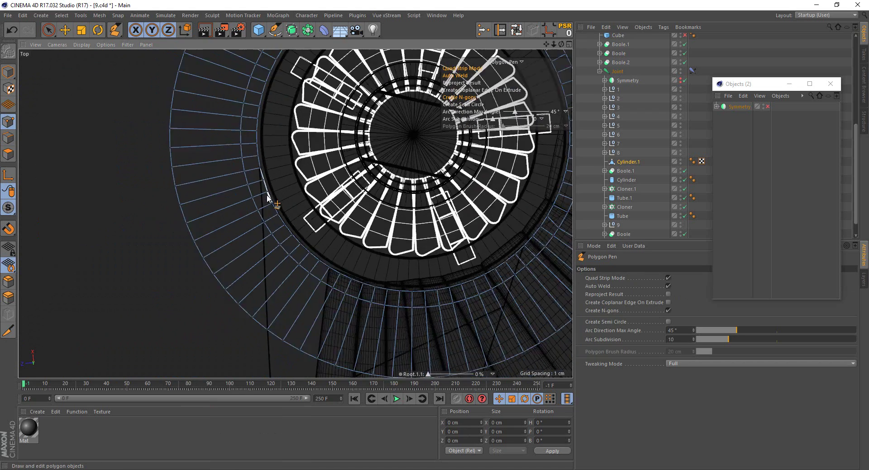
{"action": "scroll", "coordinate": [275, 292], "scroll_direction": "down", "scroll_amount": 2}
{"action": "double_click", "coordinate": [265, 291]}
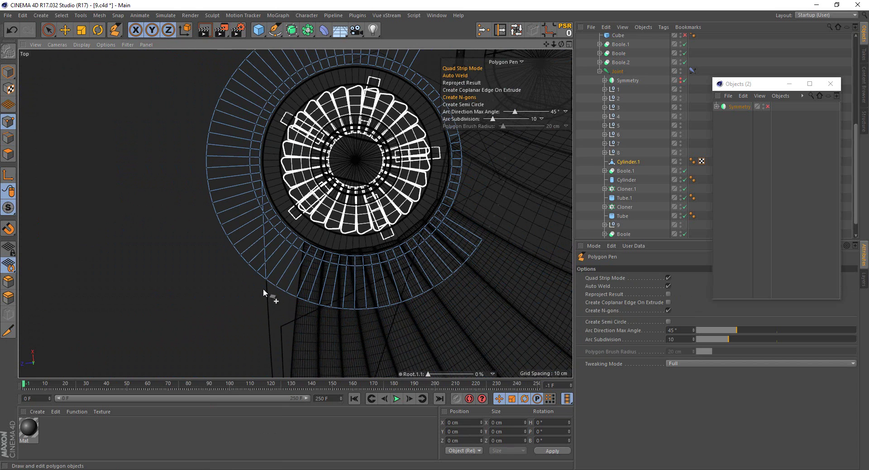
Box-select the points along the ring's outer left arc
{"action": "left_click_drag", "start_coordinate": [48, 30], "coordinate": [91, 59]}
{"action": "mouse_move", "coordinate": [92, 74]}
{"action": "left_mouse_down"}
{"action": "mouse_move", "coordinate": [260, 356]}
{"action": "mouse_move", "coordinate": [265, 350]}
{"action": "left_mouse_up"}
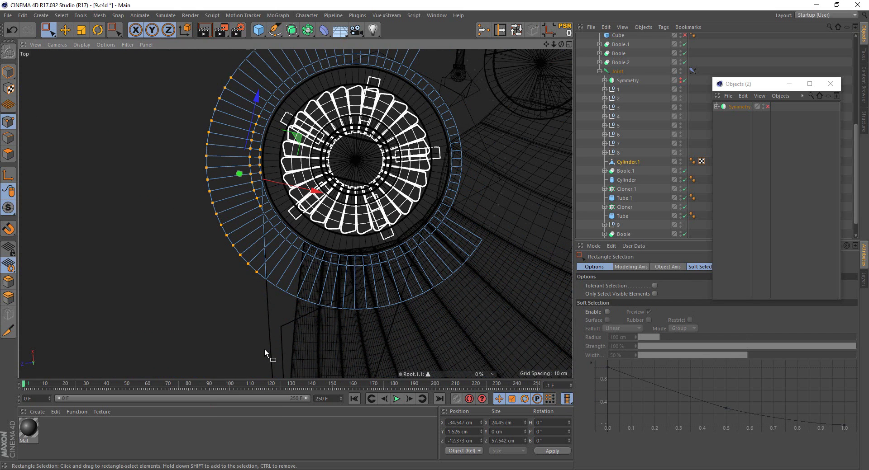
{"action": "scroll", "coordinate": [267, 219], "scroll_direction": "up", "scroll_amount": 3}
Select and delete the fan-shaped polygons at the top of the band
{"action": "left_click", "coordinate": [257, 214]}
{"action": "scroll", "coordinate": [271, 328], "scroll_direction": "down", "scroll_amount": 4}
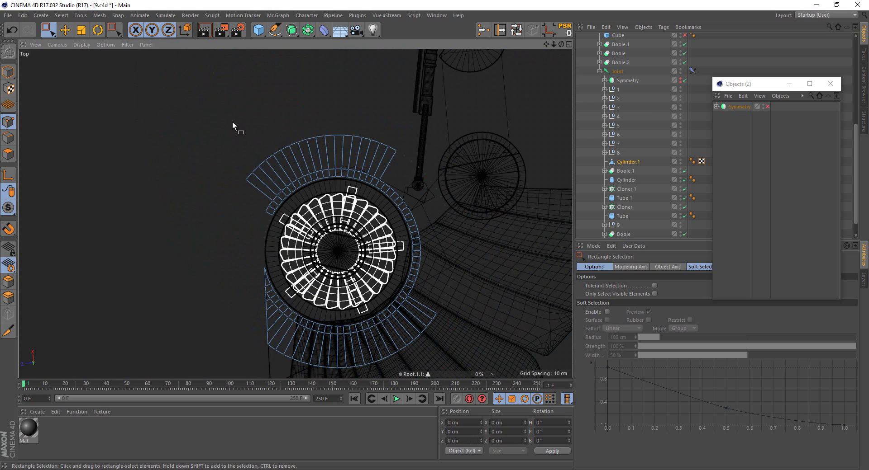
{"action": "mouse_move", "coordinate": [217, 119]}
{"action": "left_mouse_down"}
{"action": "mouse_move", "coordinate": [281, 199]}
{"action": "mouse_move", "coordinate": [346, 239]}
{"action": "left_mouse_up"}
{"action": "scroll", "coordinate": [413, 183], "scroll_direction": "up", "scroll_amount": 3}
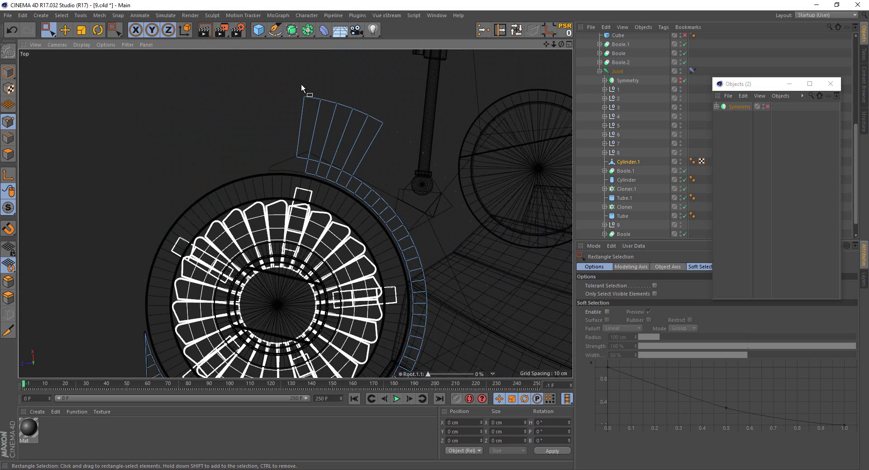
{"action": "mouse_move", "coordinate": [301, 85]}
{"action": "left_mouse_down"}
{"action": "mouse_move", "coordinate": [420, 144]}
{"action": "mouse_move", "coordinate": [500, 204]}
{"action": "left_mouse_up"}
{"action": "key", "text": "Delete"}
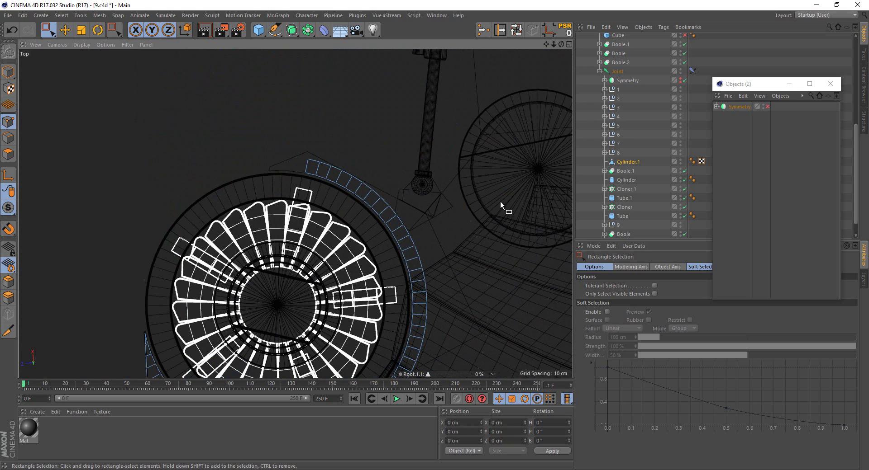
Try dissolving the selection, then undo to restore the larger polygon band
{"action": "scroll", "coordinate": [395, 133], "scroll_direction": "down", "scroll_amount": 2}
{"action": "right_click", "coordinate": [458, 170]}
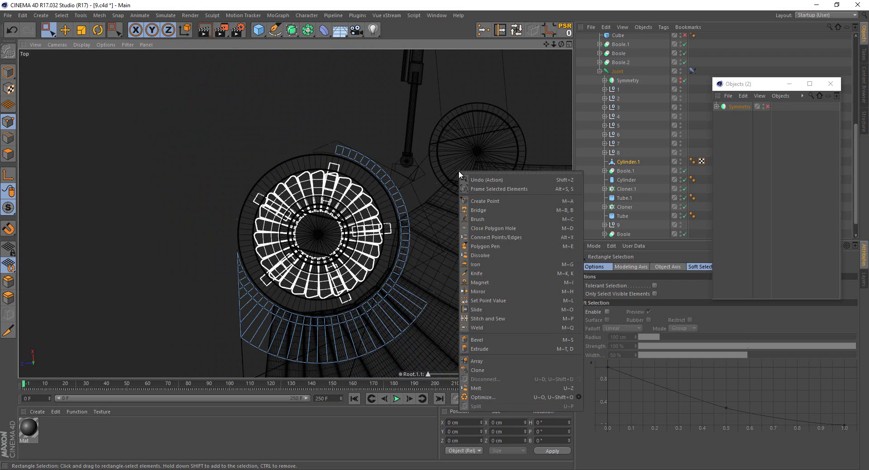
{"action": "left_click", "coordinate": [493, 395]}
{"action": "scroll", "coordinate": [341, 105], "scroll_direction": "up", "scroll_amount": 3}
{"action": "scroll", "coordinate": [341, 105], "scroll_direction": "up", "scroll_amount": 3}
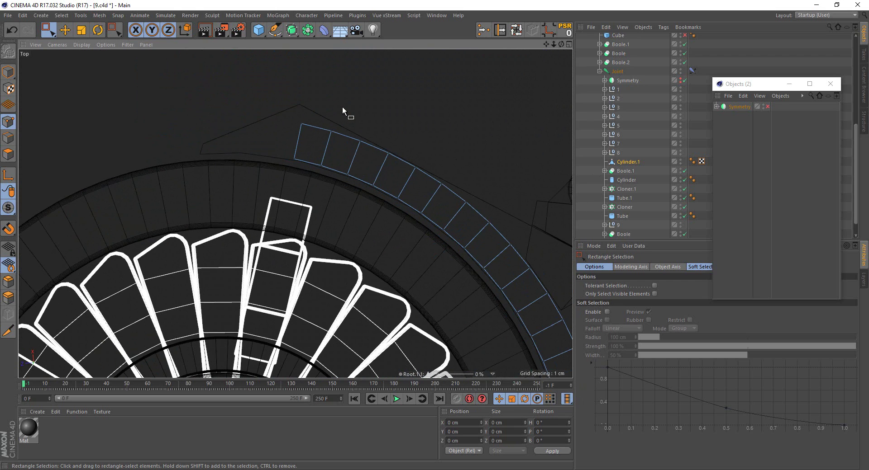
{"action": "key", "text": "ctrl+z"}
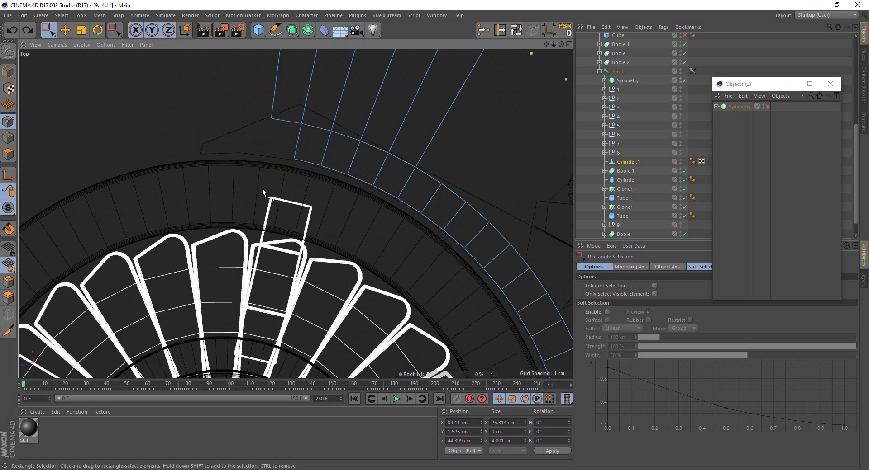
Delete the left portion of the curved band
{"action": "scroll", "coordinate": [262, 188], "scroll_direction": "down", "scroll_amount": 2}
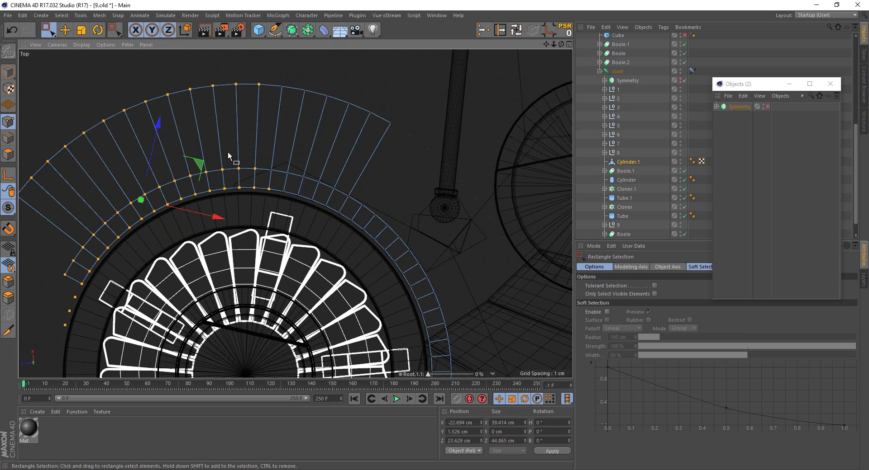
{"action": "left_click_drag", "start_coordinate": [317, 227], "coordinate": [238, 168], "text": "ctrl"}
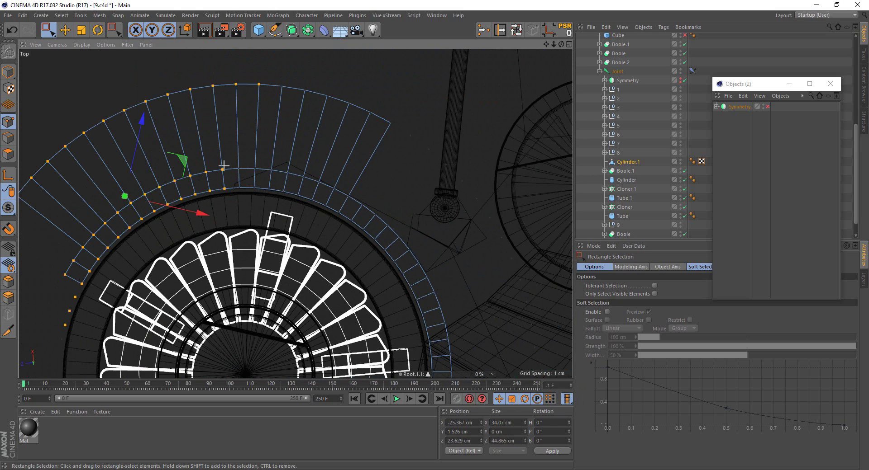
{"action": "key", "text": "Delete"}
{"action": "right_click", "coordinate": [374, 173]}
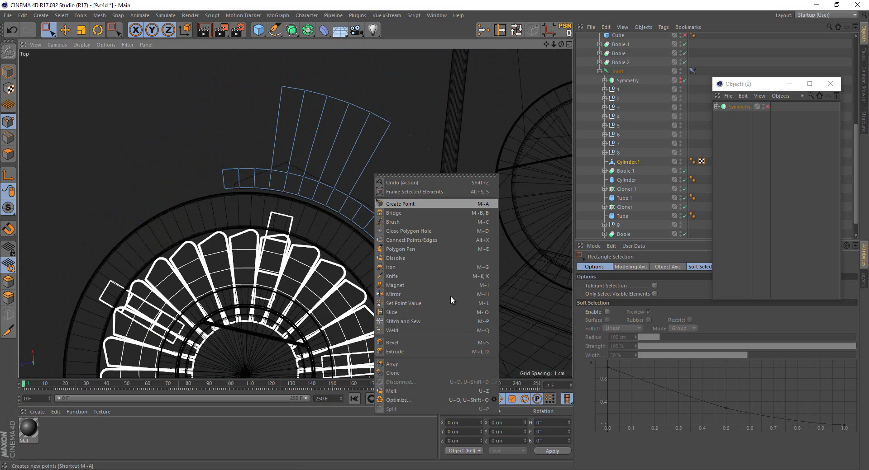
{"action": "left_click", "coordinate": [455, 394]}
Rectangle-select and delete the fan-shaped polygons above the band
{"action": "scroll", "coordinate": [349, 139], "scroll_direction": "down", "scroll_amount": 3}
{"action": "left_click_drag", "start_coordinate": [350, 143], "coordinate": [450, 208]}
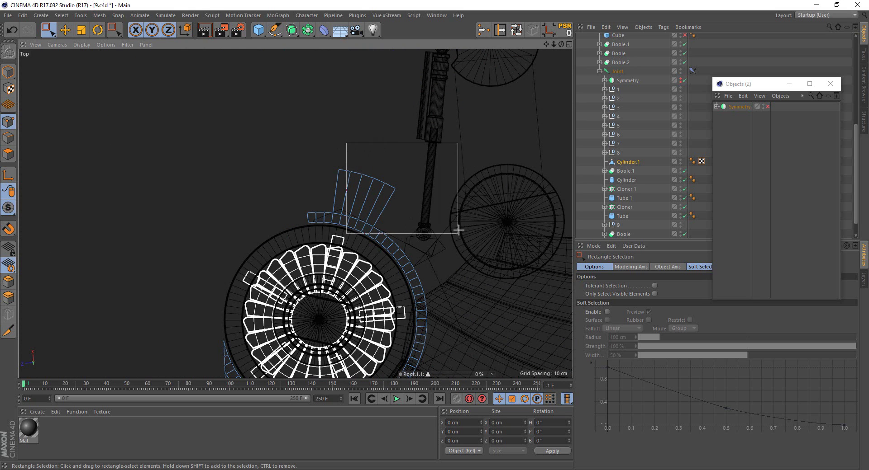
{"action": "key", "text": "Delete"}
{"action": "scroll", "coordinate": [305, 225], "scroll_direction": "up", "scroll_amount": 2}
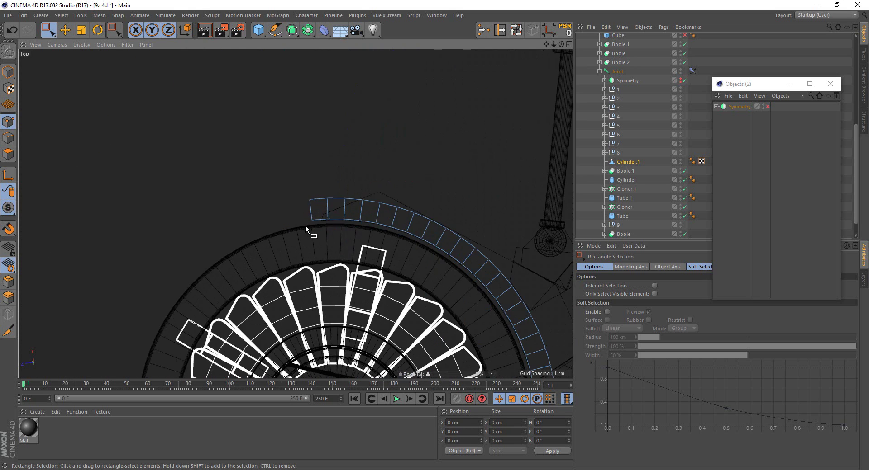
{"action": "scroll", "coordinate": [343, 211], "scroll_direction": "up", "scroll_amount": 2}
{"action": "scroll", "coordinate": [324, 207], "scroll_direction": "up", "scroll_amount": 2}
Delete the band's leftmost polygon, move the left-edge points into place and slide a corner point
{"action": "left_click_drag", "start_coordinate": [248, 210], "coordinate": [271, 253]}
{"action": "key", "text": "Delete"}
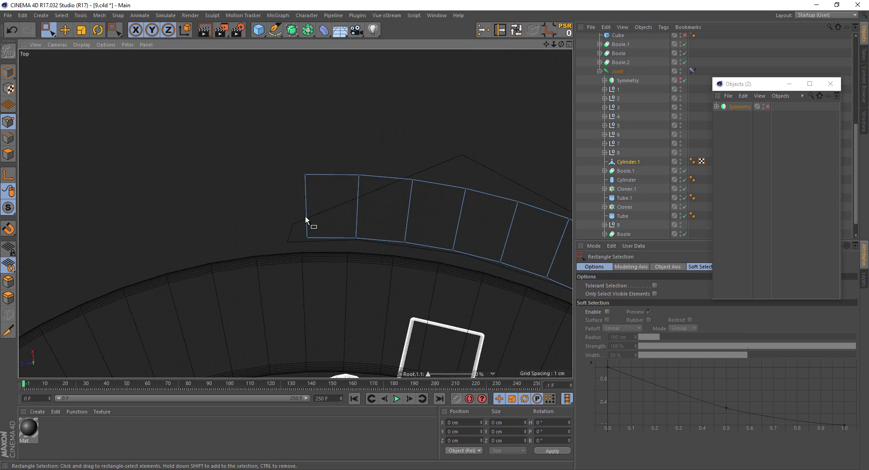
{"action": "left_click_drag", "start_coordinate": [287, 140], "coordinate": [339, 266]}
{"action": "left_click_drag", "start_coordinate": [347, 210], "coordinate": [333, 217]}
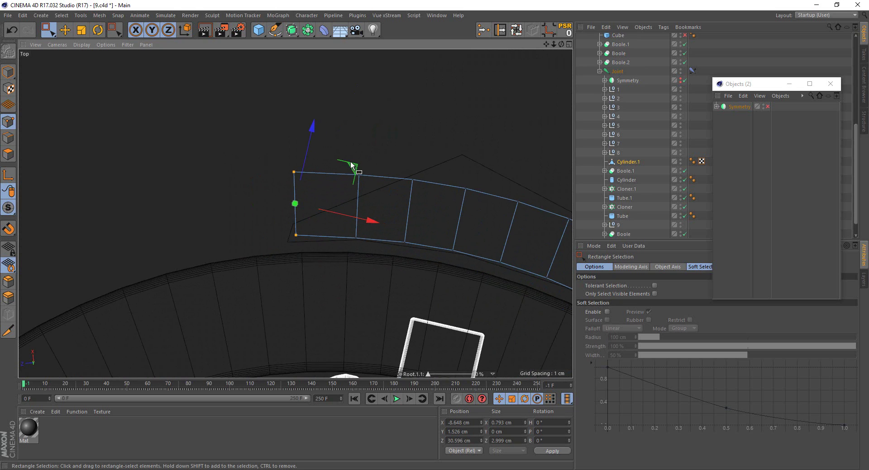
{"action": "left_click_drag", "start_coordinate": [347, 172], "coordinate": [347, 176]}
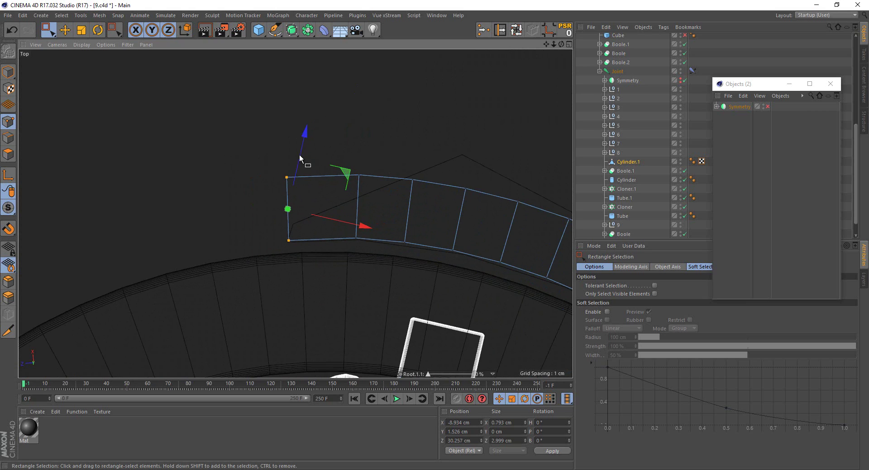
{"action": "left_click", "coordinate": [483, 30]}
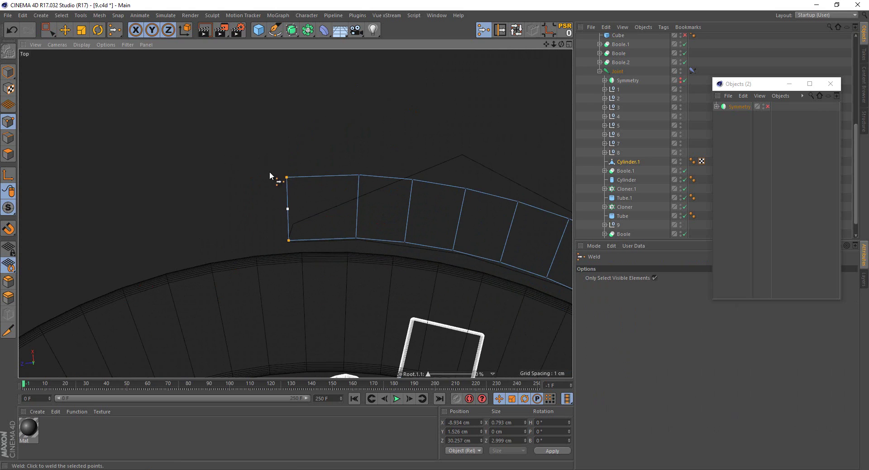
{"action": "left_click", "coordinate": [500, 30]}
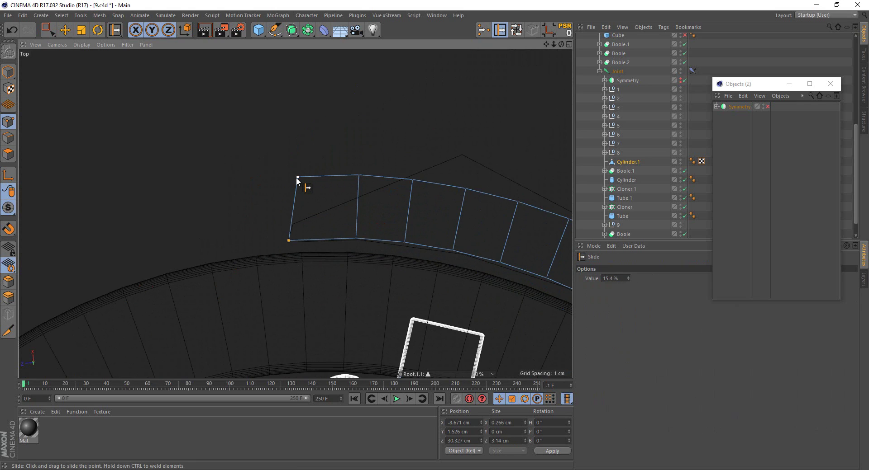
{"action": "left_click_drag", "start_coordinate": [300, 177], "coordinate": [302, 177]}
Draw a diagonal edge from the band's left edge to its top edge with Polygon Pen
{"action": "right_click", "coordinate": [306, 230]}
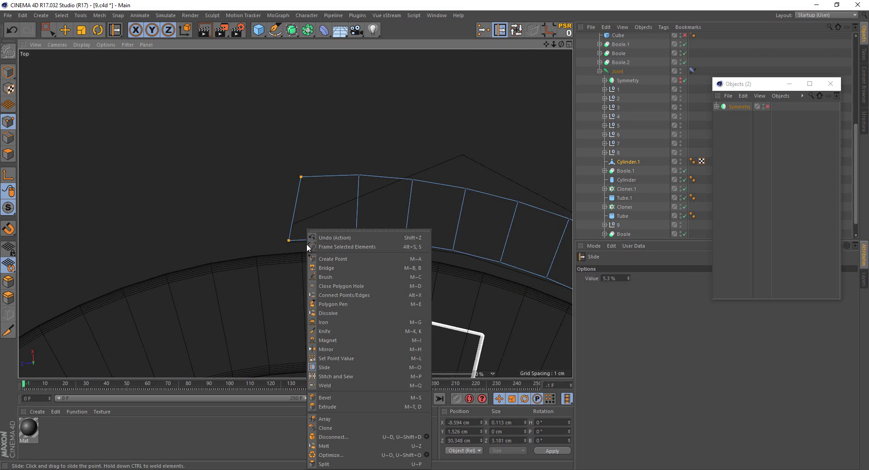
{"action": "left_click", "coordinate": [334, 304]}
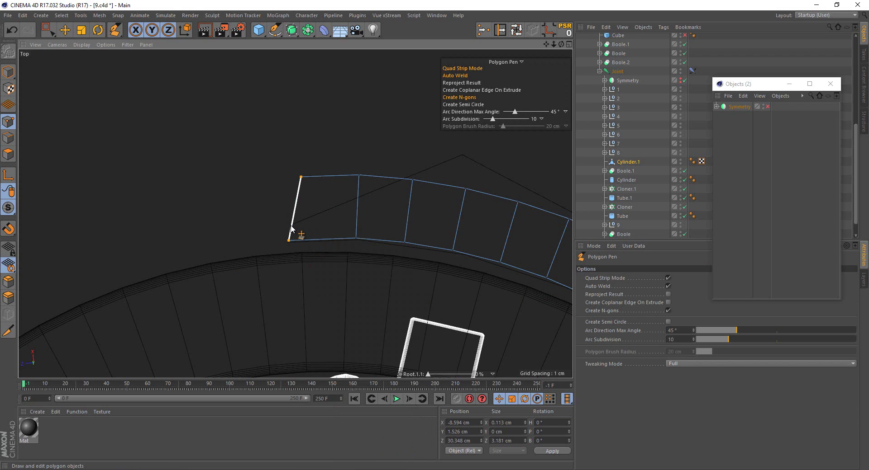
{"action": "left_click", "coordinate": [291, 225]}
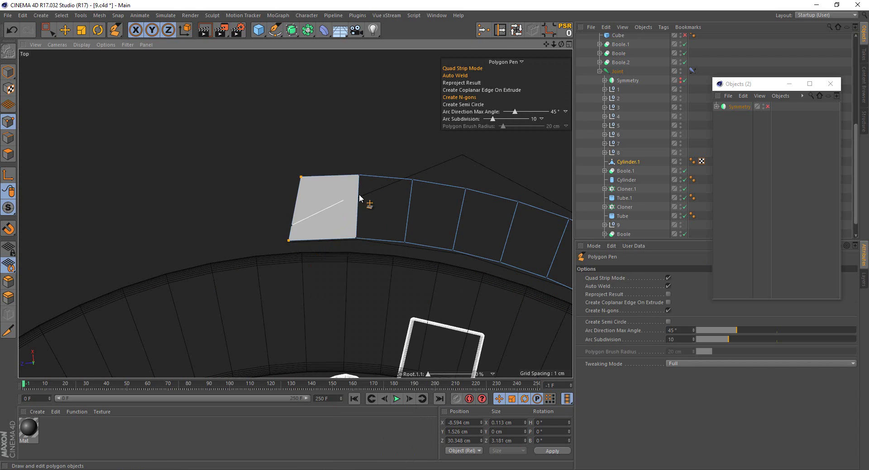
{"action": "left_click", "coordinate": [404, 178]}
Delete the top-left corner point using brush selection, then pick the Weld tool
{"action": "left_click", "coordinate": [55, 28]}
{"action": "left_click", "coordinate": [66, 41]}
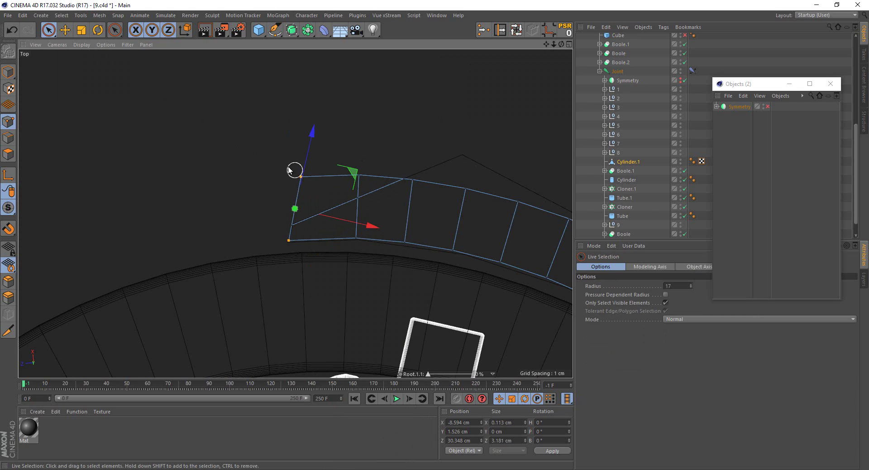
{"action": "key", "text": "Delete"}
{"action": "scroll", "coordinate": [375, 177], "scroll_direction": "down", "scroll_amount": 2}
{"action": "scroll", "coordinate": [353, 165], "scroll_direction": "down", "scroll_amount": 2}
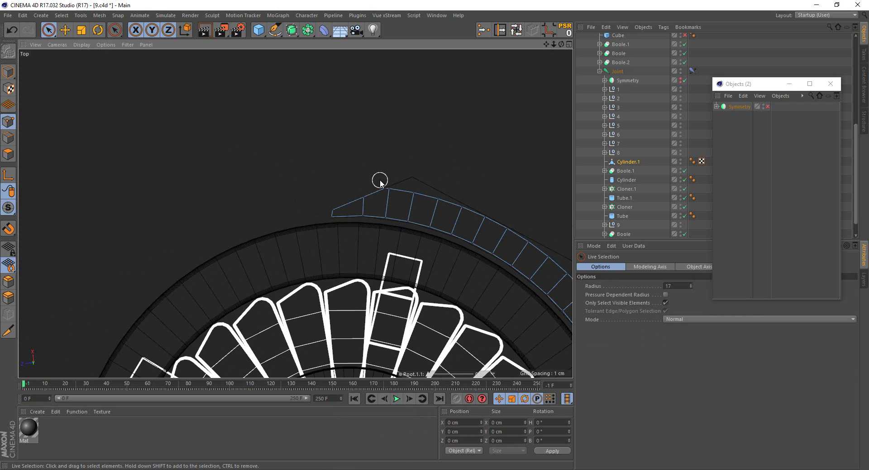
{"action": "scroll", "coordinate": [380, 181], "scroll_direction": "down", "scroll_amount": 2}
{"action": "scroll", "coordinate": [404, 195], "scroll_direction": "up", "scroll_amount": 2}
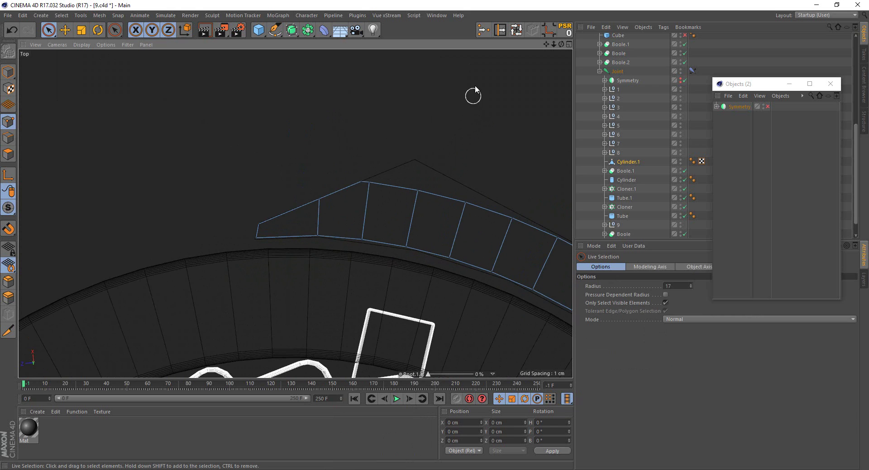
{"action": "left_click", "coordinate": [483, 29]}
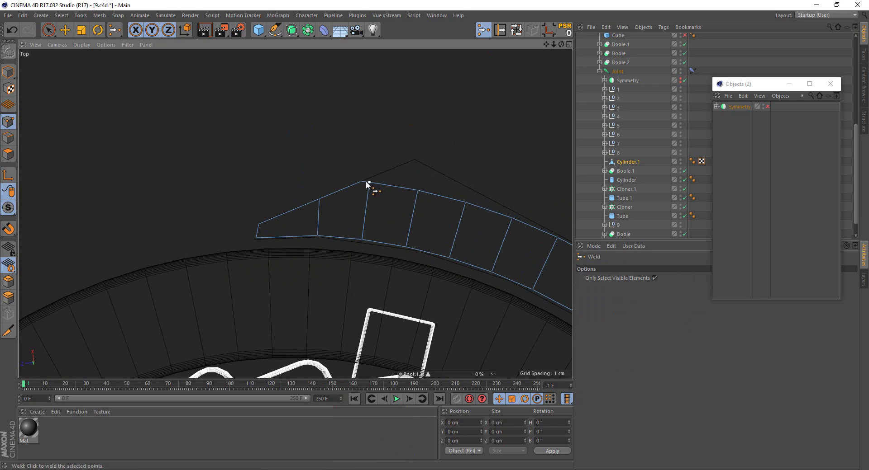
{"action": "scroll", "coordinate": [392, 186], "scroll_direction": "down", "scroll_amount": 2}
{"action": "scroll", "coordinate": [369, 142], "scroll_direction": "down", "scroll_amount": 3}
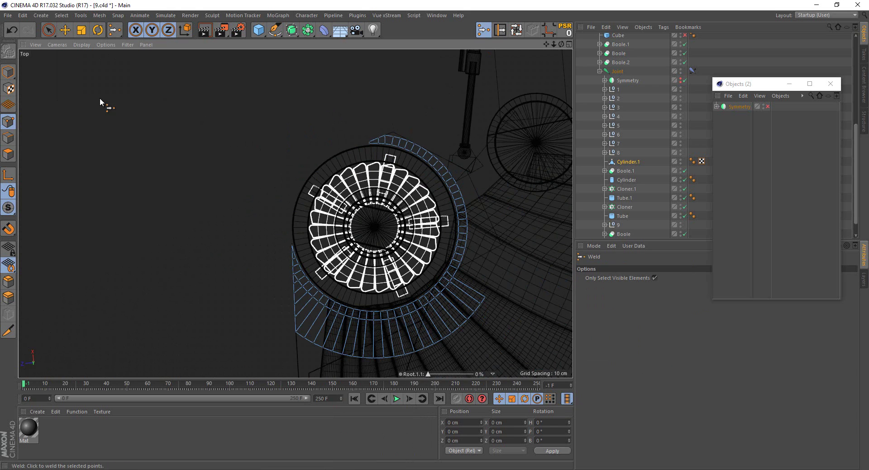
Box-select all polygons of the ring strip in Polygon mode in the perspective view
{"action": "left_click_drag", "start_coordinate": [49, 30], "coordinate": [547, 377]}
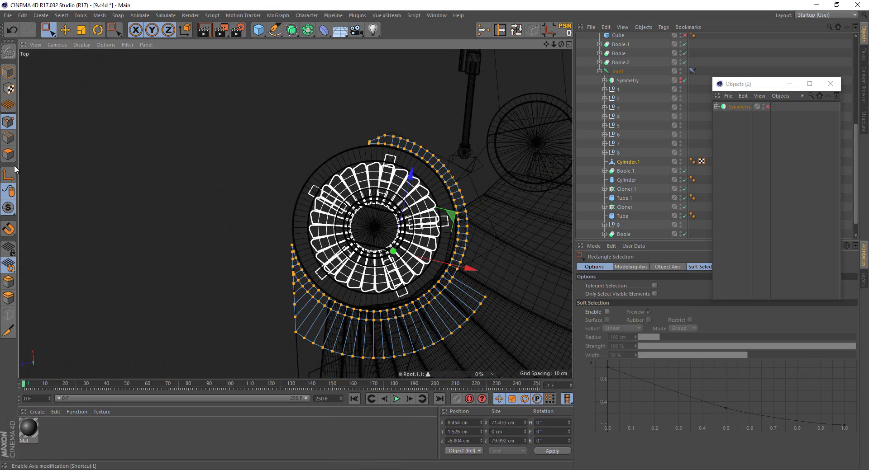
{"action": "left_click", "coordinate": [8, 154]}
{"action": "left_click_drag", "start_coordinate": [162, 100], "coordinate": [570, 375]}
{"action": "middle_click", "coordinate": [247, 199]}
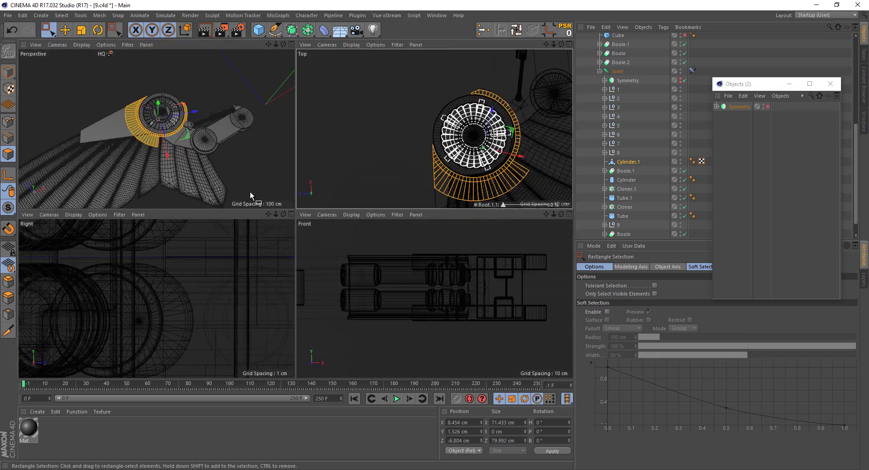
{"action": "middle_click", "coordinate": [250, 191]}
{"action": "scroll", "coordinate": [227, 200], "scroll_direction": "up", "scroll_amount": 2}
{"action": "scroll", "coordinate": [226, 199], "scroll_direction": "up", "scroll_amount": 2}
{"action": "scroll", "coordinate": [232, 204], "scroll_direction": "up", "scroll_amount": 2}
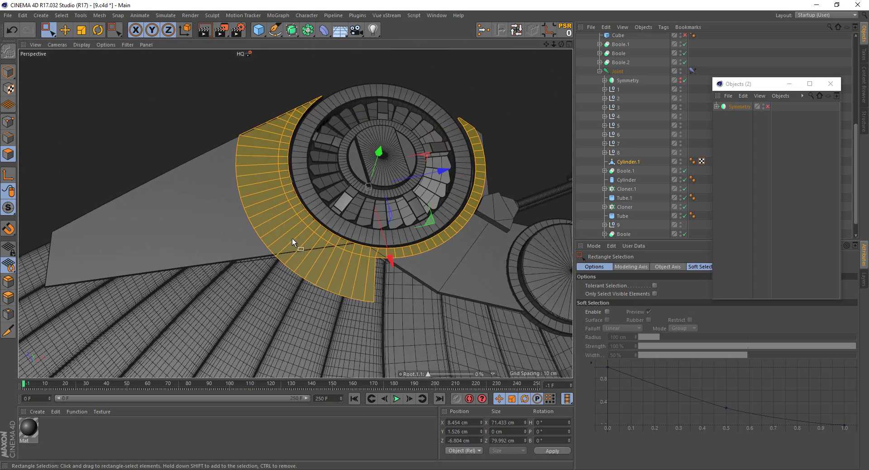
{"action": "scroll", "coordinate": [292, 238], "scroll_direction": "up", "scroll_amount": 2}
{"action": "mouse_move", "coordinate": [310, 223]}
{"action": "left_mouse_down", "text": "alt"}
{"action": "mouse_move", "coordinate": [352, 233]}
{"action": "mouse_move", "coordinate": [367, 217]}
{"action": "mouse_move", "coordinate": [445, 207]}
{"action": "mouse_move", "coordinate": [263, 235]}
{"action": "left_mouse_up", "text": "alt"}
Extrude the strip polygons by 0.83 cm, then deselect and orbit out to the whole wing
{"action": "right_click", "coordinate": [370, 281]}
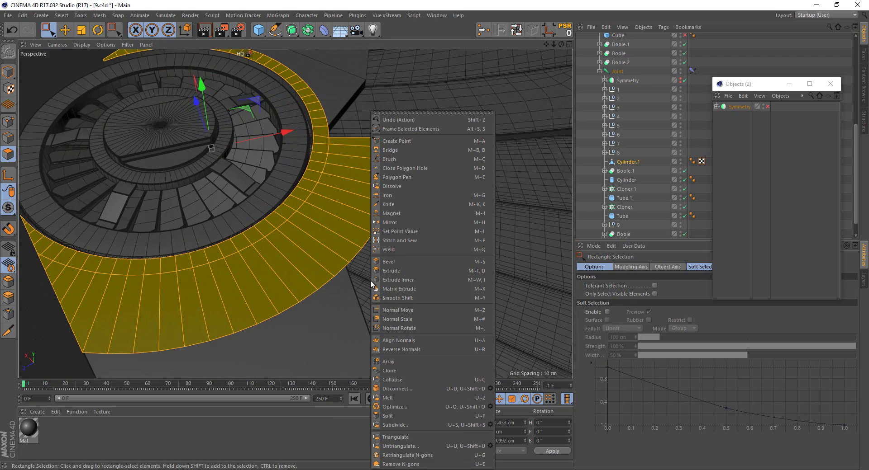
{"action": "left_click", "coordinate": [397, 271]}
{"action": "mouse_move", "coordinate": [254, 268]}
{"action": "left_mouse_down", "text": "alt"}
{"action": "mouse_move", "coordinate": [346, 227]}
{"action": "mouse_move", "coordinate": [435, 235]}
{"action": "left_mouse_up", "text": "alt"}
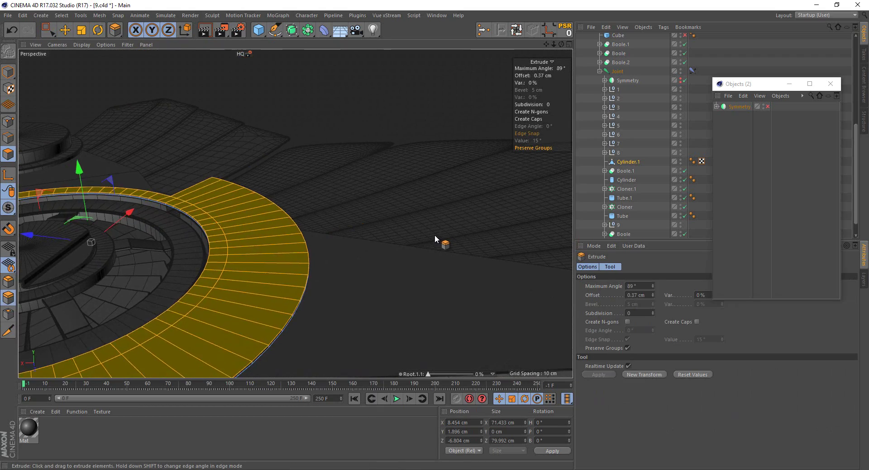
{"action": "left_click", "coordinate": [658, 132]}
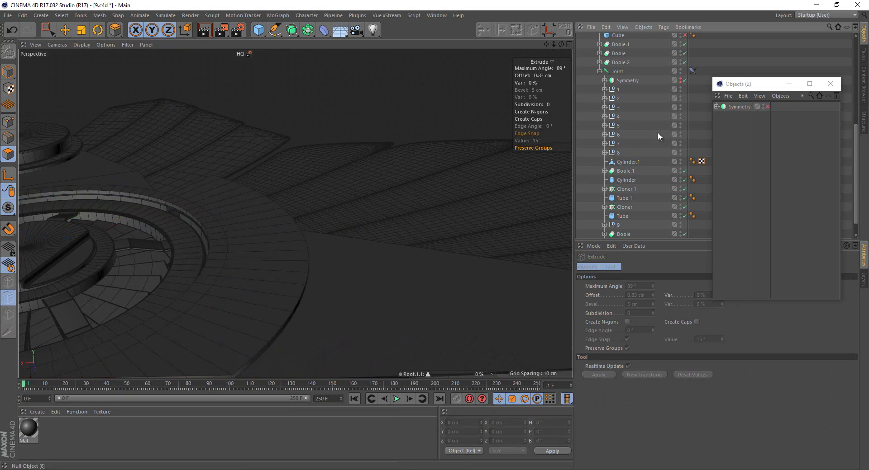
{"action": "scroll", "coordinate": [417, 223], "scroll_direction": "down", "scroll_amount": 3}
{"action": "mouse_move", "coordinate": [416, 224]}
{"action": "left_mouse_down", "text": "alt"}
{"action": "mouse_move", "coordinate": [344, 256]}
{"action": "mouse_move", "coordinate": [318, 218]}
{"action": "mouse_move", "coordinate": [200, 285]}
{"action": "mouse_move", "coordinate": [110, 289]}
{"action": "mouse_move", "coordinate": [252, 170]}
{"action": "mouse_move", "coordinate": [246, 271]}
{"action": "mouse_move", "coordinate": [362, 317]}
{"action": "left_mouse_up", "text": "alt"}
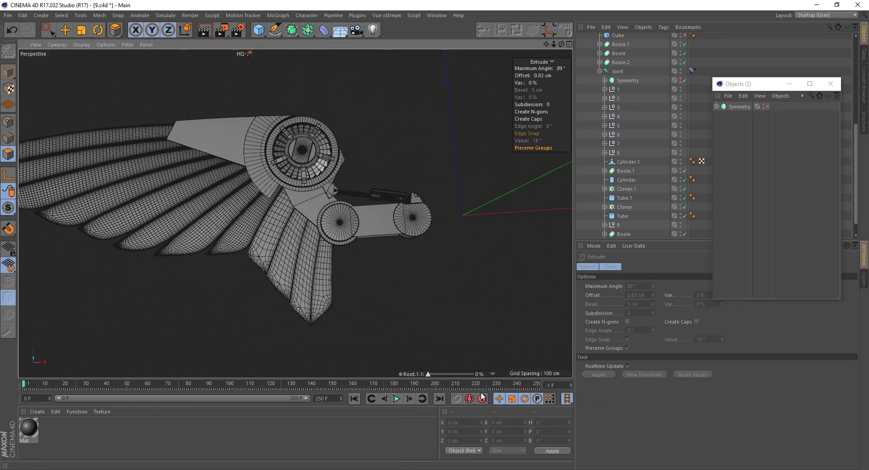
Fold the wing feathers into a compact pose and expand the Symmetry object holding the arm Cube
{"action": "mouse_move", "coordinate": [432, 374]}
{"action": "left_mouse_down"}
{"action": "mouse_move", "coordinate": [473, 371]}
{"action": "mouse_move", "coordinate": [411, 367]}
{"action": "mouse_move", "coordinate": [451, 365]}
{"action": "mouse_move", "coordinate": [422, 357]}
{"action": "mouse_move", "coordinate": [473, 359]}
{"action": "mouse_move", "coordinate": [428, 359]}
{"action": "mouse_move", "coordinate": [311, 266]}
{"action": "left_mouse_up"}
{"action": "left_click", "coordinate": [48, 30]}
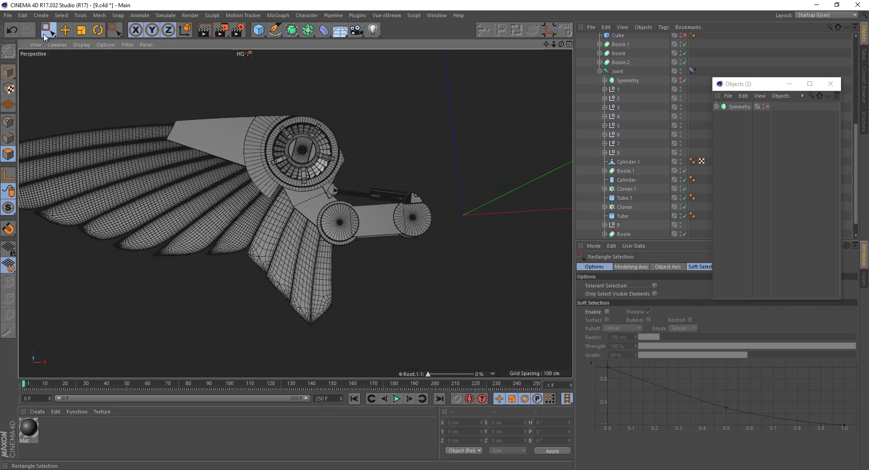
{"action": "left_click", "coordinate": [8, 72]}
{"action": "scroll", "coordinate": [382, 165], "scroll_direction": "up", "scroll_amount": 3}
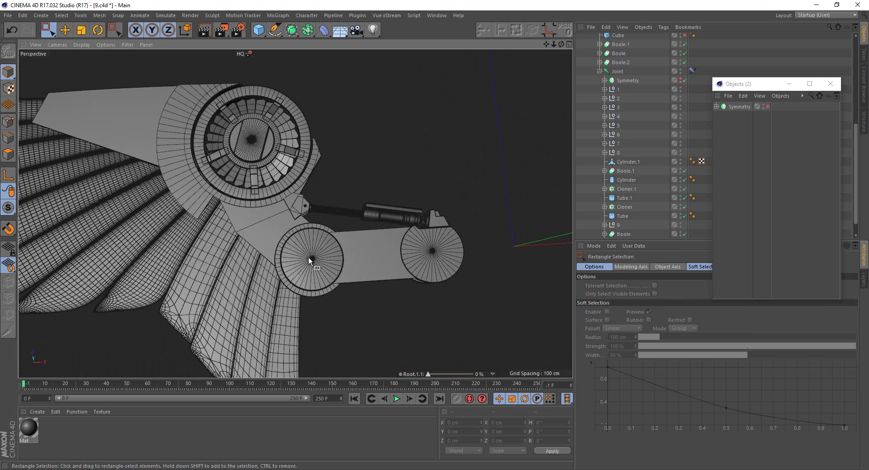
{"action": "left_click", "coordinate": [357, 267]}
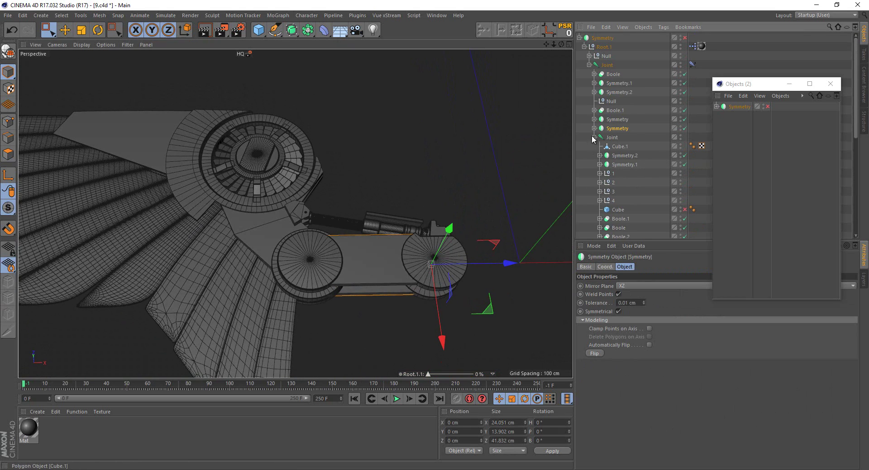
{"action": "left_click", "coordinate": [594, 129]}
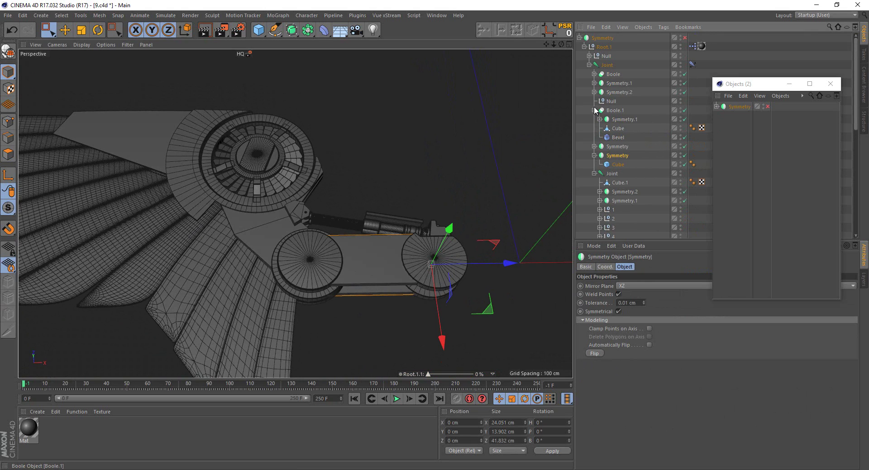
Ctrl-drag Boole.1 into Boole.2, delete its Symmetry.1 copy, and drop Symmetry in as first child
{"action": "left_click", "coordinate": [614, 111]}
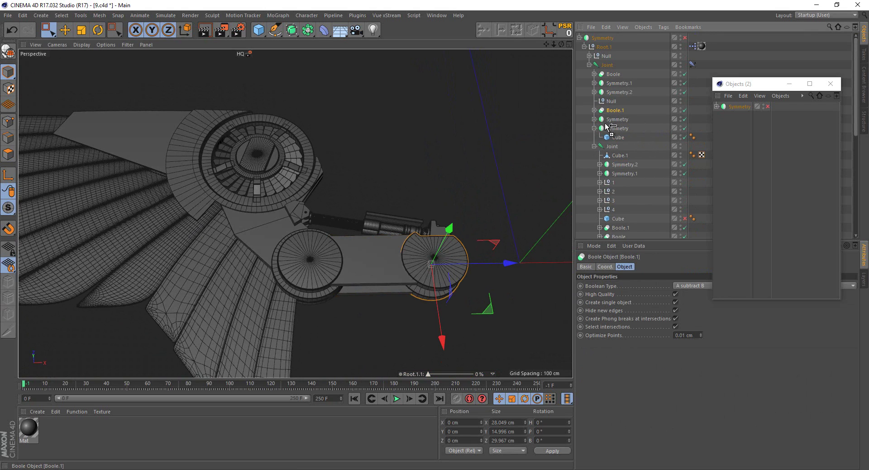
{"action": "left_click_drag", "start_coordinate": [606, 128], "coordinate": [602, 135], "text": "ctrl"}
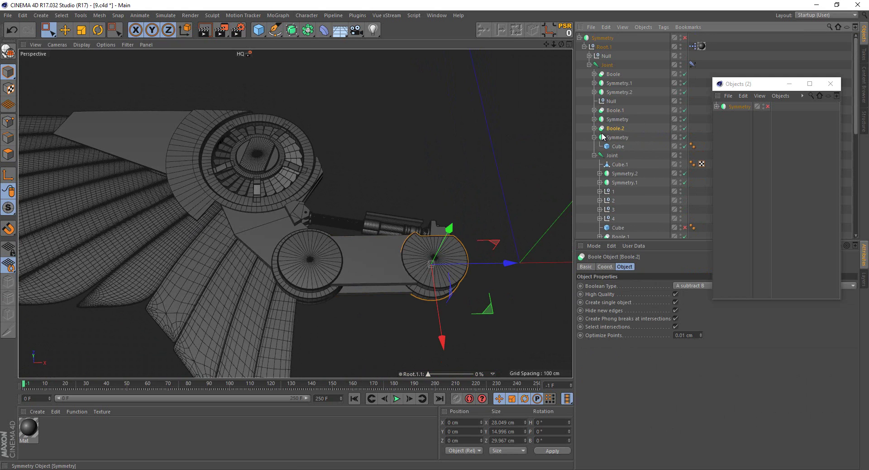
{"action": "left_click", "coordinate": [594, 129]}
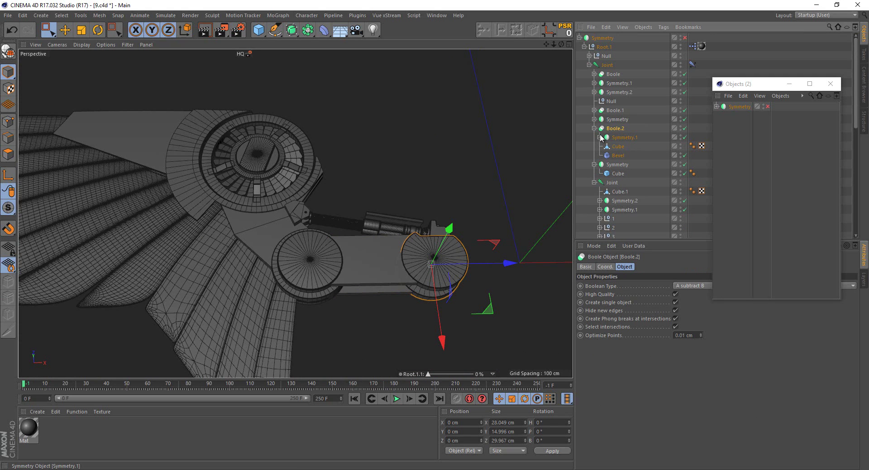
{"action": "left_click", "coordinate": [619, 138]}
{"action": "key", "text": "Delete"}
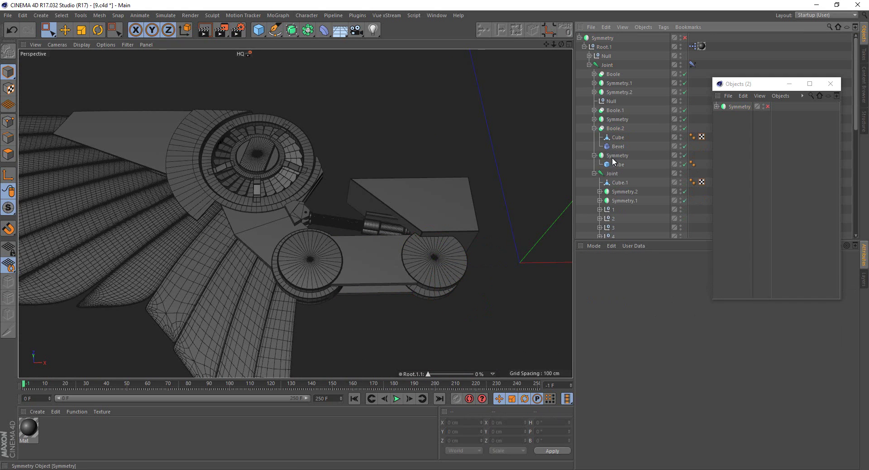
{"action": "left_click_drag", "start_coordinate": [616, 132], "coordinate": [615, 134]}
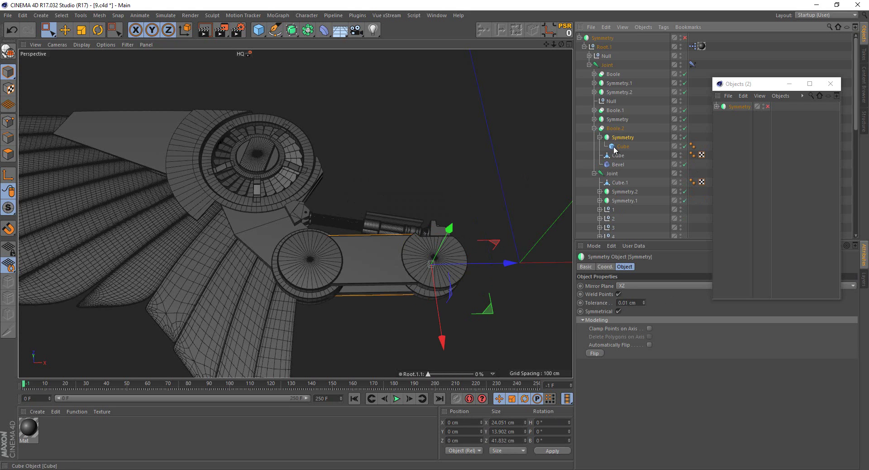
In Top view, move one cutter Cube corner along Z, then shift all its points right and down
{"action": "left_click", "coordinate": [615, 156]}
{"action": "middle_click", "coordinate": [473, 166]}
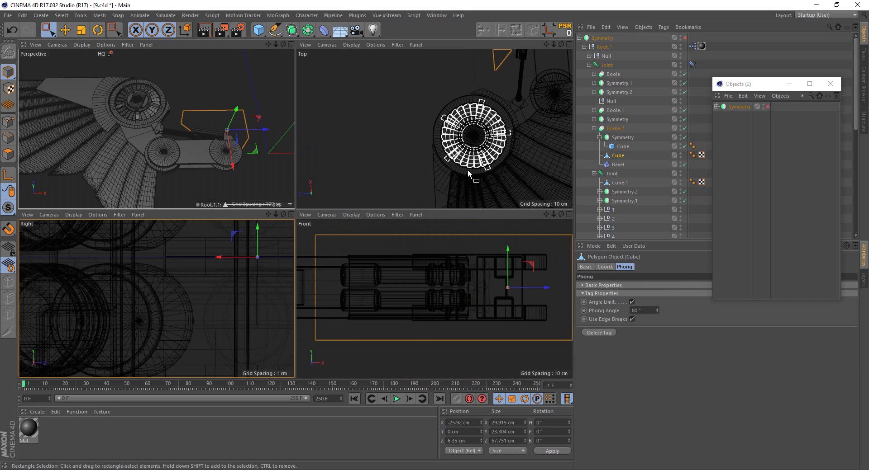
{"action": "middle_click", "coordinate": [468, 169]}
{"action": "scroll", "coordinate": [411, 239], "scroll_direction": "down", "scroll_amount": 5}
{"action": "scroll", "coordinate": [427, 186], "scroll_direction": "up", "scroll_amount": 2}
{"action": "scroll", "coordinate": [288, 190], "scroll_direction": "up", "scroll_amount": 1}
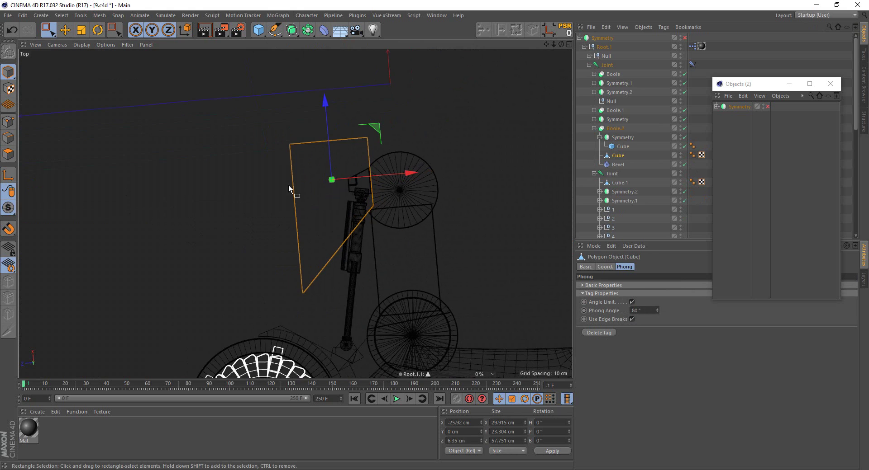
{"action": "left_click", "coordinate": [8, 122]}
{"action": "left_click_drag", "start_coordinate": [170, 199], "coordinate": [383, 334]}
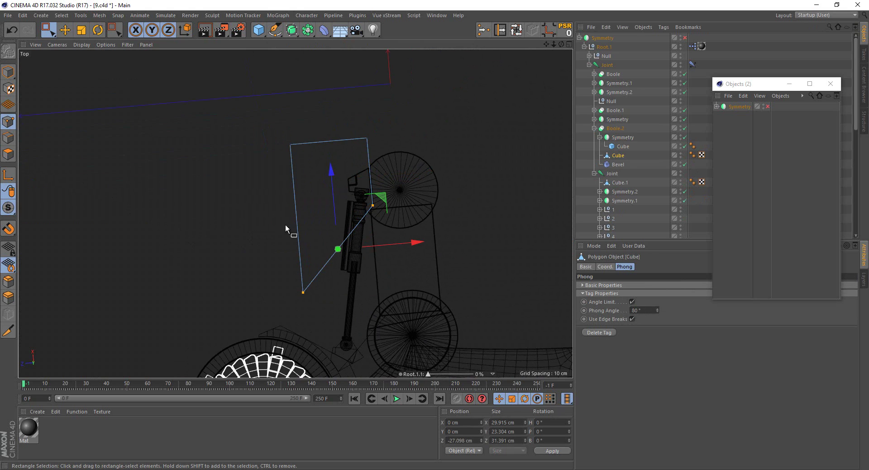
{"action": "left_click_drag", "start_coordinate": [296, 212], "coordinate": [308, 137]}
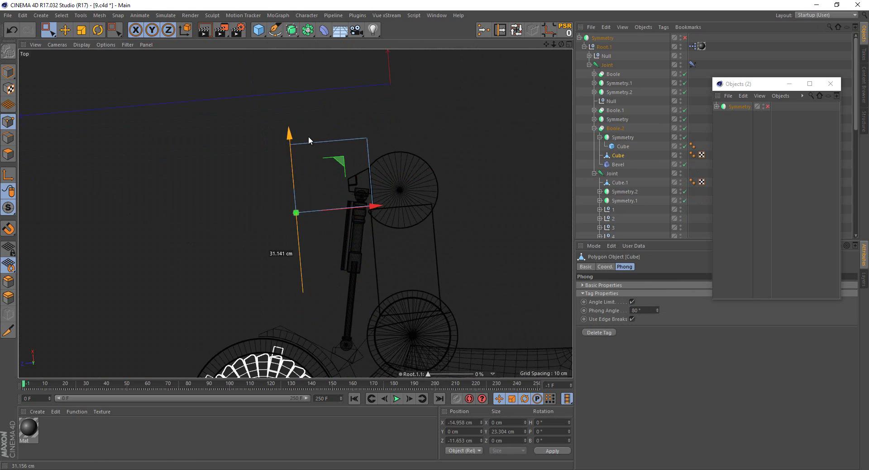
{"action": "key", "text": "ctrl+a"}
{"action": "mouse_move", "coordinate": [377, 125]}
{"action": "left_mouse_down"}
{"action": "mouse_move", "coordinate": [517, 207]}
{"action": "mouse_move", "coordinate": [509, 202]}
{"action": "left_mouse_up"}
Scale the cutter's depth down along Z and stretch its right edge taller into a wedge
{"action": "key", "text": "t"}
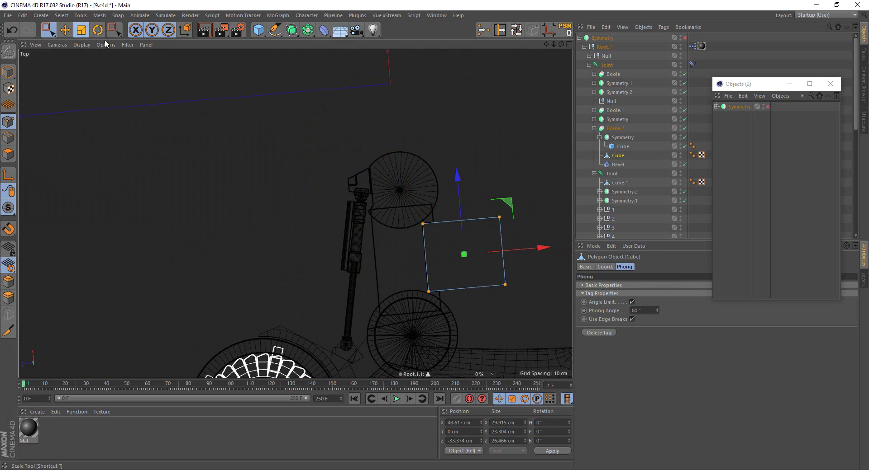
{"action": "scroll", "coordinate": [506, 229], "scroll_direction": "up", "scroll_amount": 2}
{"action": "scroll", "coordinate": [506, 229], "scroll_direction": "up", "scroll_amount": 1}
{"action": "mouse_move", "coordinate": [447, 172]}
{"action": "left_mouse_down"}
{"action": "mouse_move", "coordinate": [449, 199]}
{"action": "mouse_move", "coordinate": [541, 300]}
{"action": "left_mouse_up"}
{"action": "key", "text": "0"}
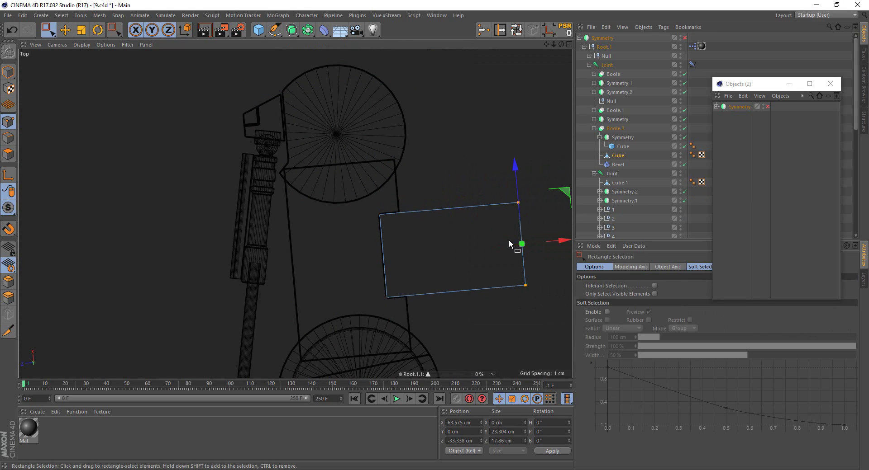
{"action": "key", "text": "t"}
{"action": "left_click_drag", "start_coordinate": [512, 159], "coordinate": [512, 70]}
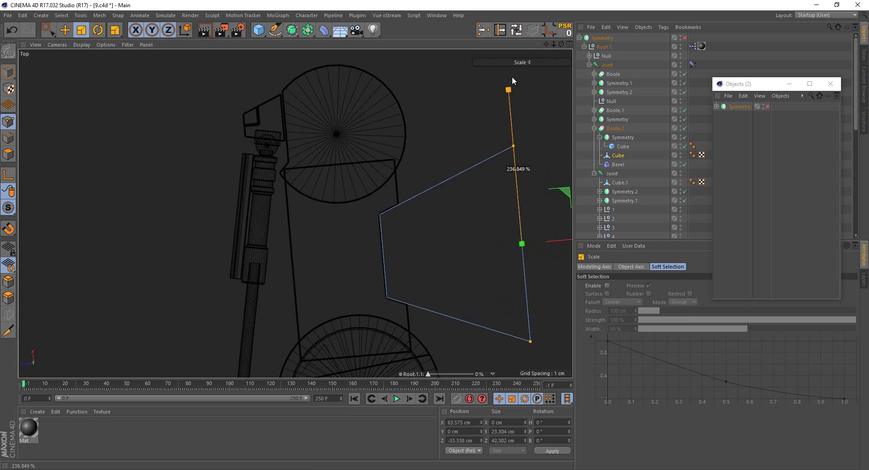
{"action": "key", "text": "0"}
{"action": "left_click_drag", "start_coordinate": [324, 107], "coordinate": [699, 458]}
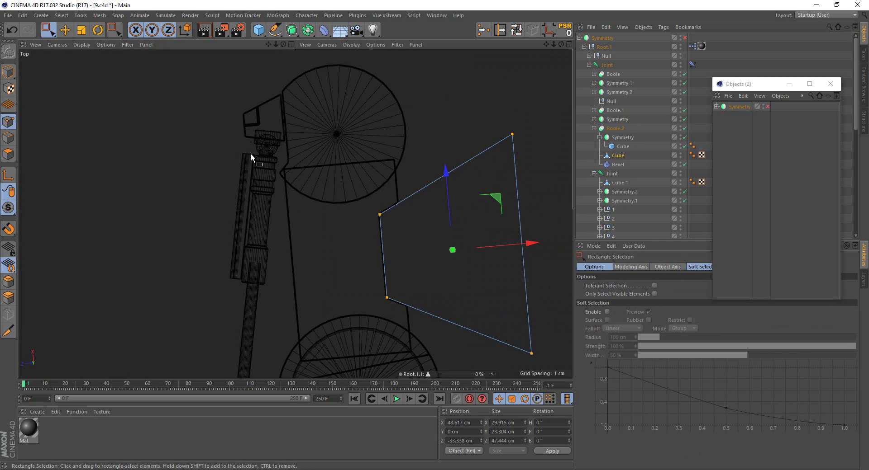
Slide the wedge along X into the arm edge and check the notch with plain Gouraud shading
{"action": "key", "text": "F1"}
{"action": "mouse_move", "coordinate": [259, 156]}
{"action": "left_mouse_down", "text": "alt"}
{"action": "mouse_move", "coordinate": [396, 297]}
{"action": "mouse_move", "coordinate": [349, 306]}
{"action": "left_mouse_up", "text": "alt"}
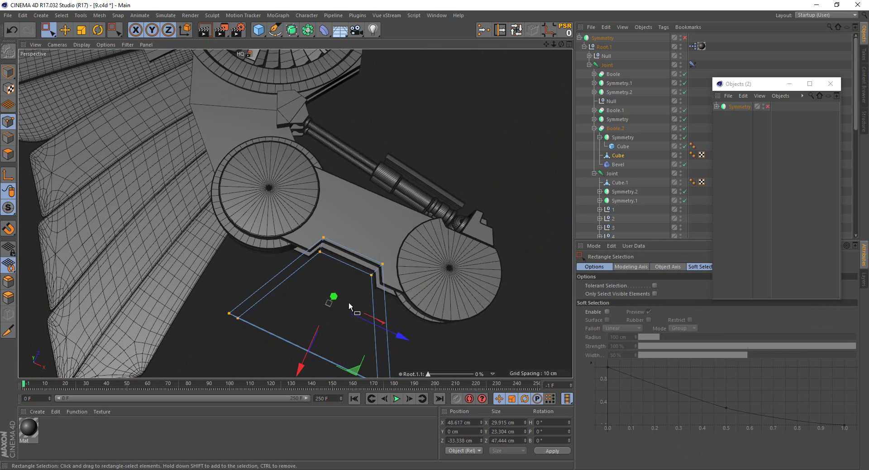
{"action": "left_click_drag", "start_coordinate": [309, 354], "coordinate": [323, 335]}
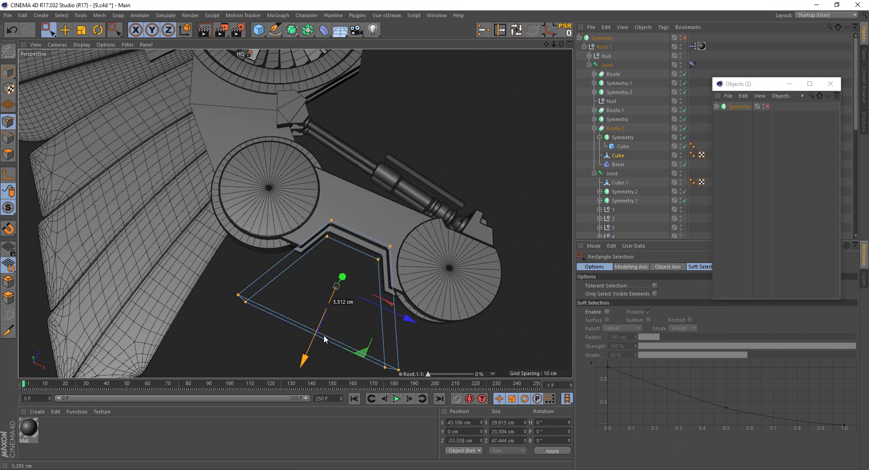
{"action": "left_click", "coordinate": [8, 72]}
{"action": "left_click", "coordinate": [85, 47]}
{"action": "left_click", "coordinate": [107, 70]}
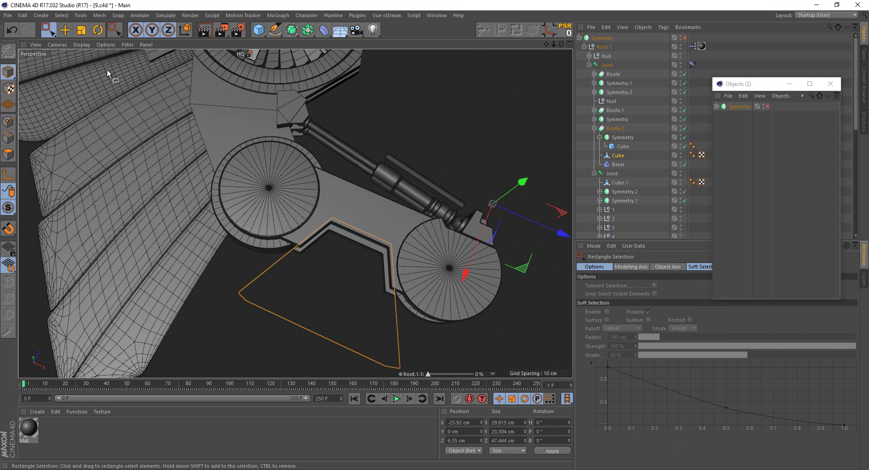
{"action": "left_click", "coordinate": [326, 273]}
Zoom out and fold the wing partway with the Root.1.1 slider
{"action": "scroll", "coordinate": [380, 281], "scroll_direction": "down", "scroll_amount": 5}
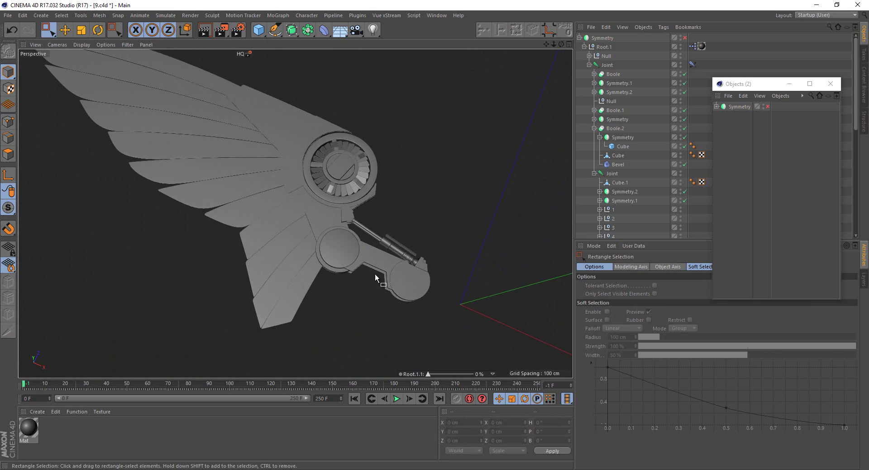
{"action": "mouse_move", "coordinate": [380, 280]}
{"action": "left_mouse_down", "text": "alt"}
{"action": "mouse_move", "coordinate": [425, 284]}
{"action": "mouse_move", "coordinate": [423, 270]}
{"action": "mouse_move", "coordinate": [334, 219]}
{"action": "mouse_move", "coordinate": [469, 342]}
{"action": "mouse_move", "coordinate": [445, 267]}
{"action": "mouse_move", "coordinate": [382, 237]}
{"action": "mouse_move", "coordinate": [332, 225]}
{"action": "mouse_move", "coordinate": [330, 245]}
{"action": "mouse_move", "coordinate": [316, 226]}
{"action": "mouse_move", "coordinate": [298, 226]}
{"action": "left_mouse_up", "text": "alt"}
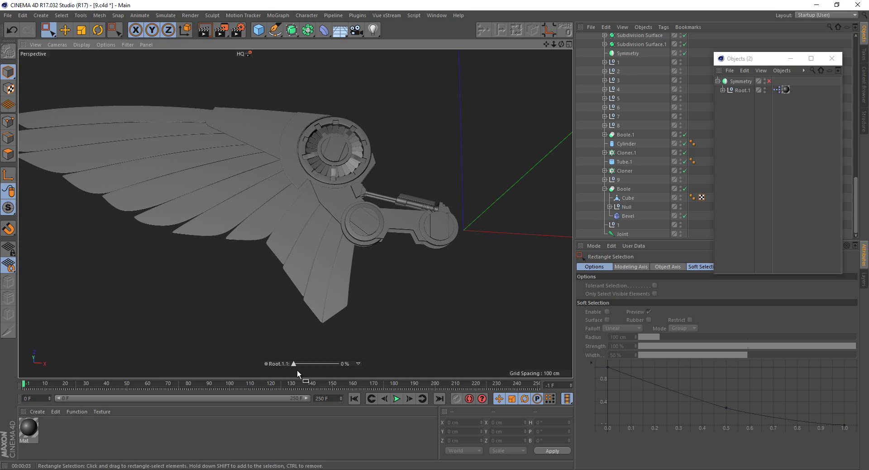
{"action": "mouse_move", "coordinate": [294, 365]}
{"action": "left_mouse_down"}
{"action": "mouse_move", "coordinate": [346, 368]}
{"action": "mouse_move", "coordinate": [303, 366]}
{"action": "left_mouse_up"}
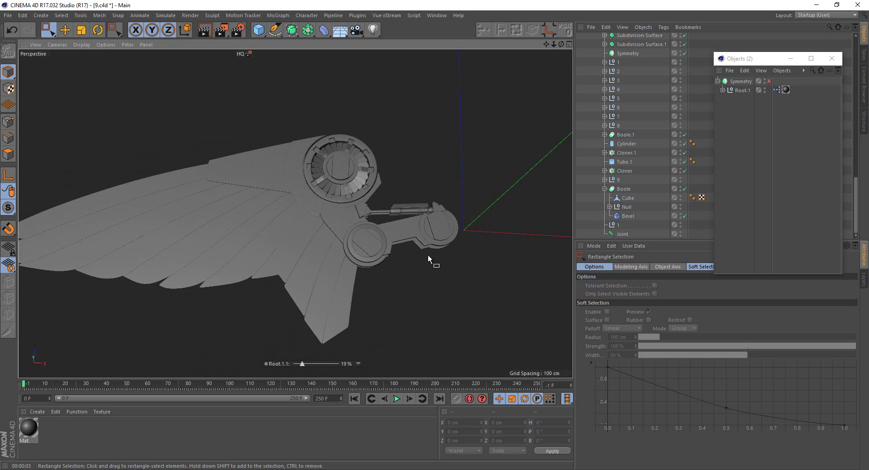
Enable Symmetry for the mirrored wing pair, set the fold to 11%, and render the view
{"action": "left_click", "coordinate": [768, 81]}
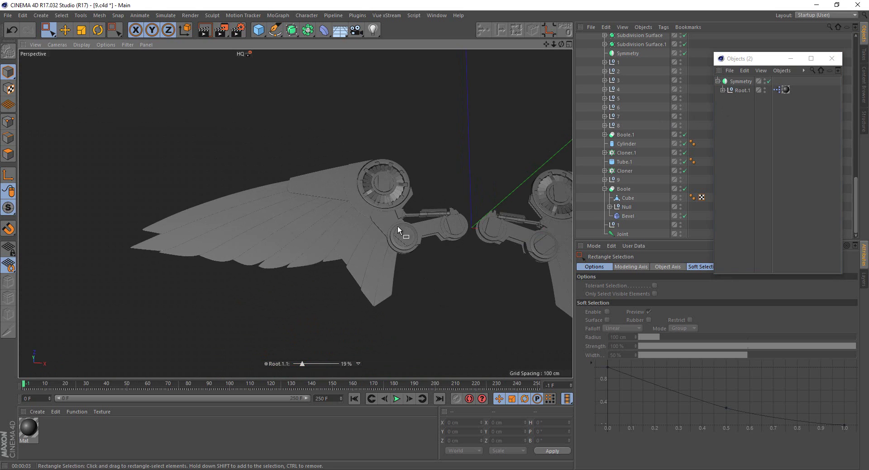
{"action": "mouse_move", "coordinate": [397, 227]}
{"action": "left_mouse_down", "text": "alt"}
{"action": "mouse_move", "coordinate": [438, 241]}
{"action": "mouse_move", "coordinate": [297, 227]}
{"action": "mouse_move", "coordinate": [242, 248]}
{"action": "mouse_move", "coordinate": [295, 264]}
{"action": "mouse_move", "coordinate": [300, 309]}
{"action": "left_mouse_up", "text": "alt"}
{"action": "mouse_move", "coordinate": [297, 367]}
{"action": "left_mouse_down"}
{"action": "mouse_move", "coordinate": [304, 369]}
{"action": "mouse_move", "coordinate": [303, 352]}
{"action": "left_mouse_up"}
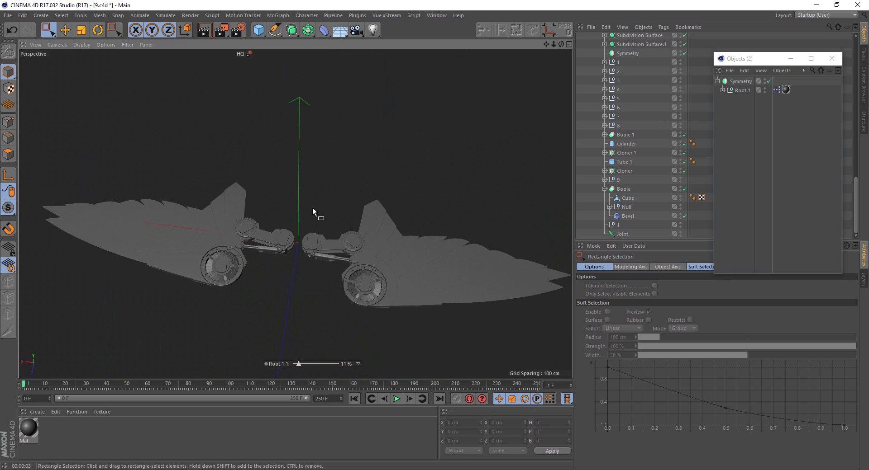
{"action": "mouse_move", "coordinate": [312, 208]}
{"action": "left_mouse_down", "text": "alt"}
{"action": "mouse_move", "coordinate": [292, 251]}
{"action": "mouse_move", "coordinate": [275, 176]}
{"action": "left_mouse_up", "text": "alt"}
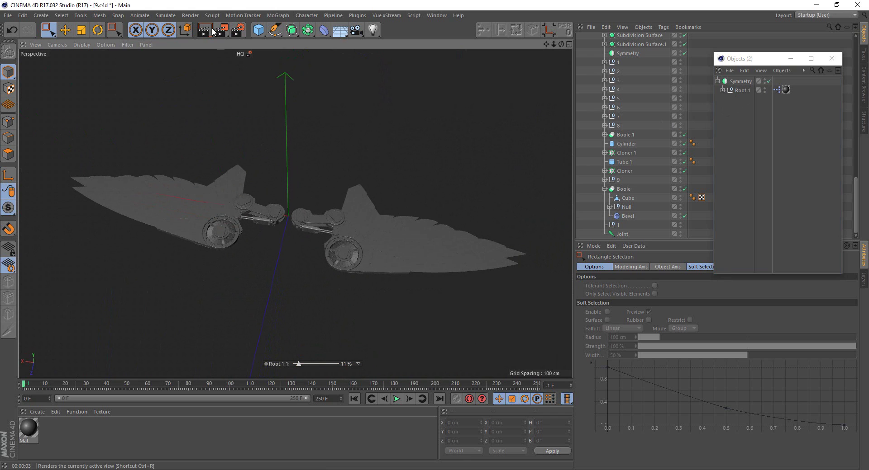
{"action": "key", "text": "ctrl+r"}
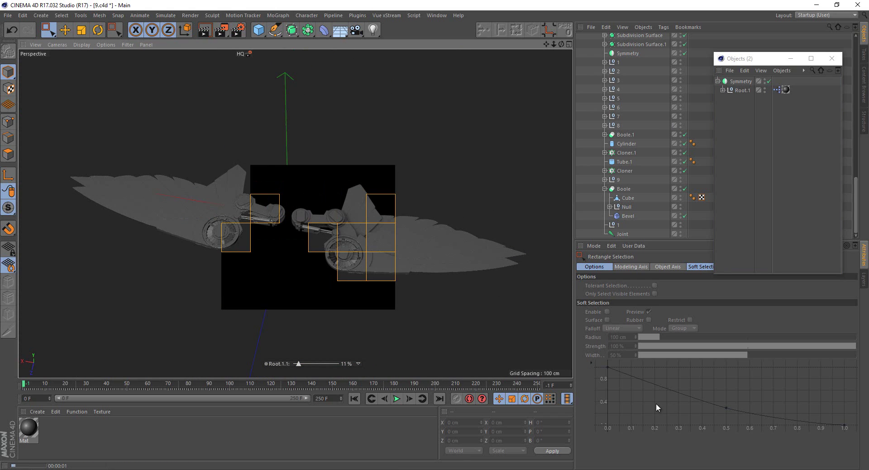